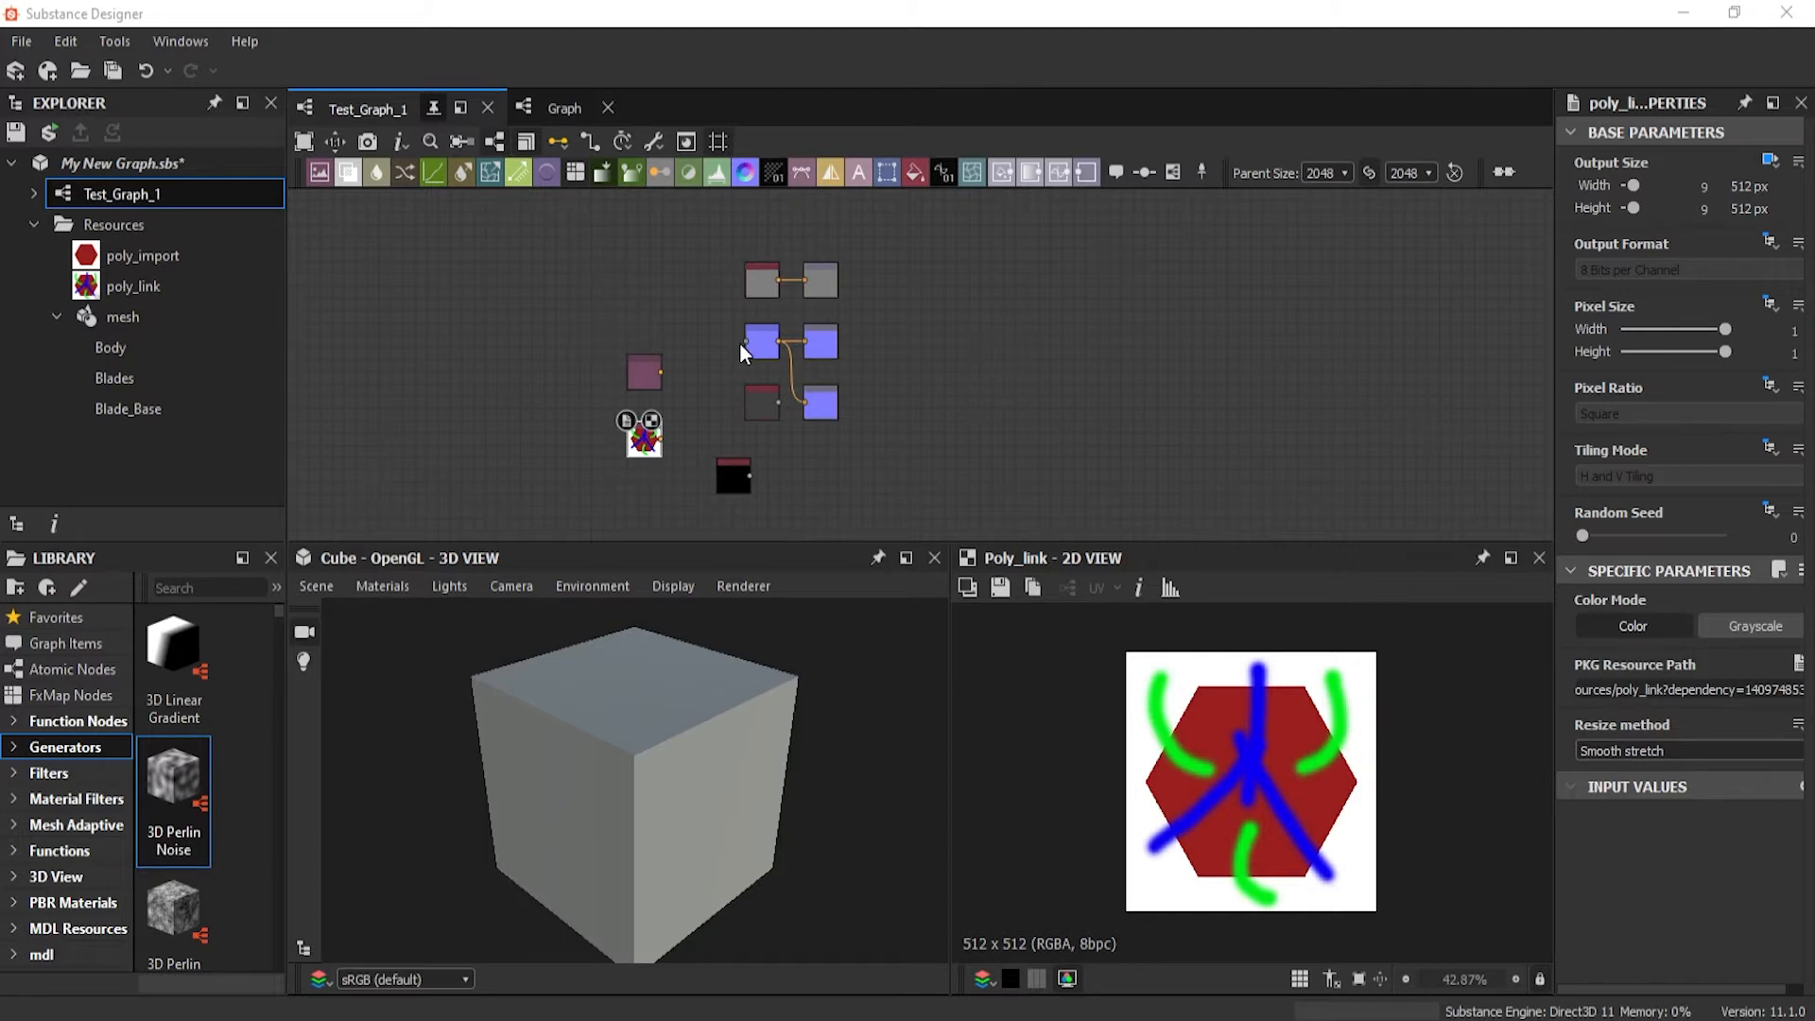
Step: Examine the layout of nodes in Test_Graph_1 from close up and farther away
scroll(740, 352, "up", 1)
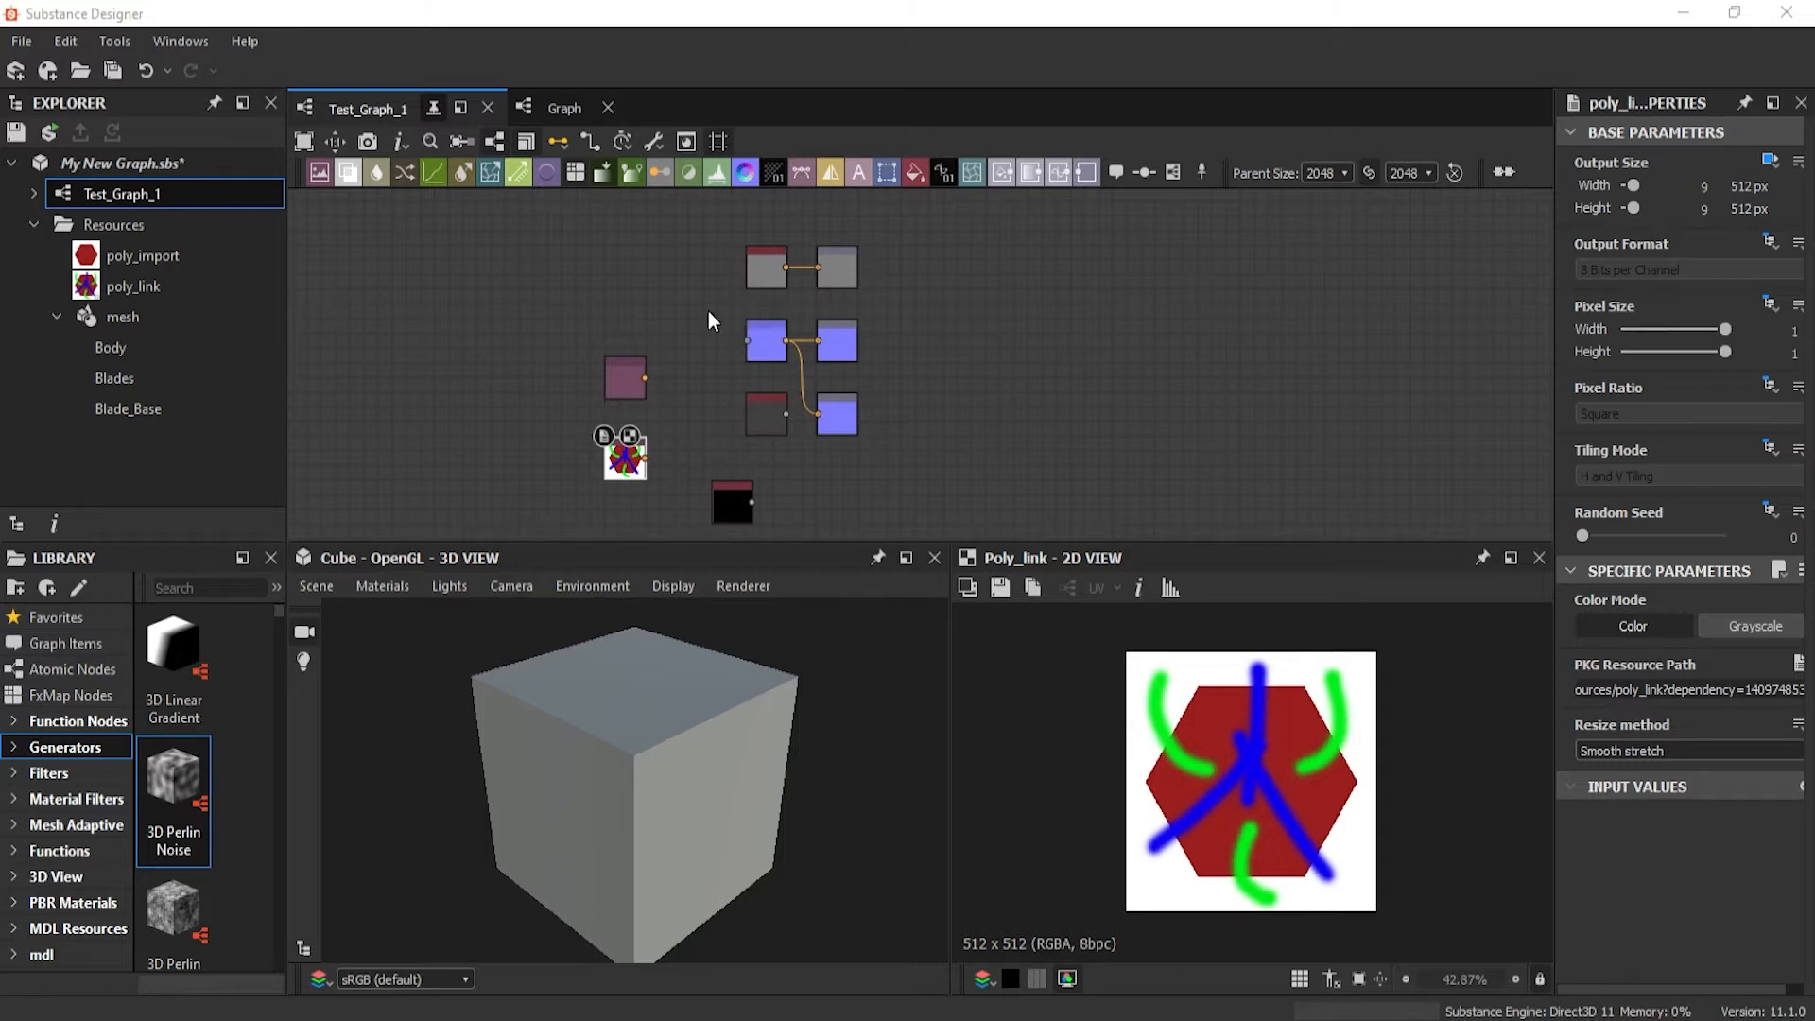
mouse_move(710, 312)
middle_mouse_down()
mouse_move(697, 394)
mouse_move(936, 287)
mouse_move(602, 320)
mouse_move(806, 412)
mouse_move(757, 295)
mouse_move(669, 326)
mouse_move(687, 330)
middle_mouse_up()
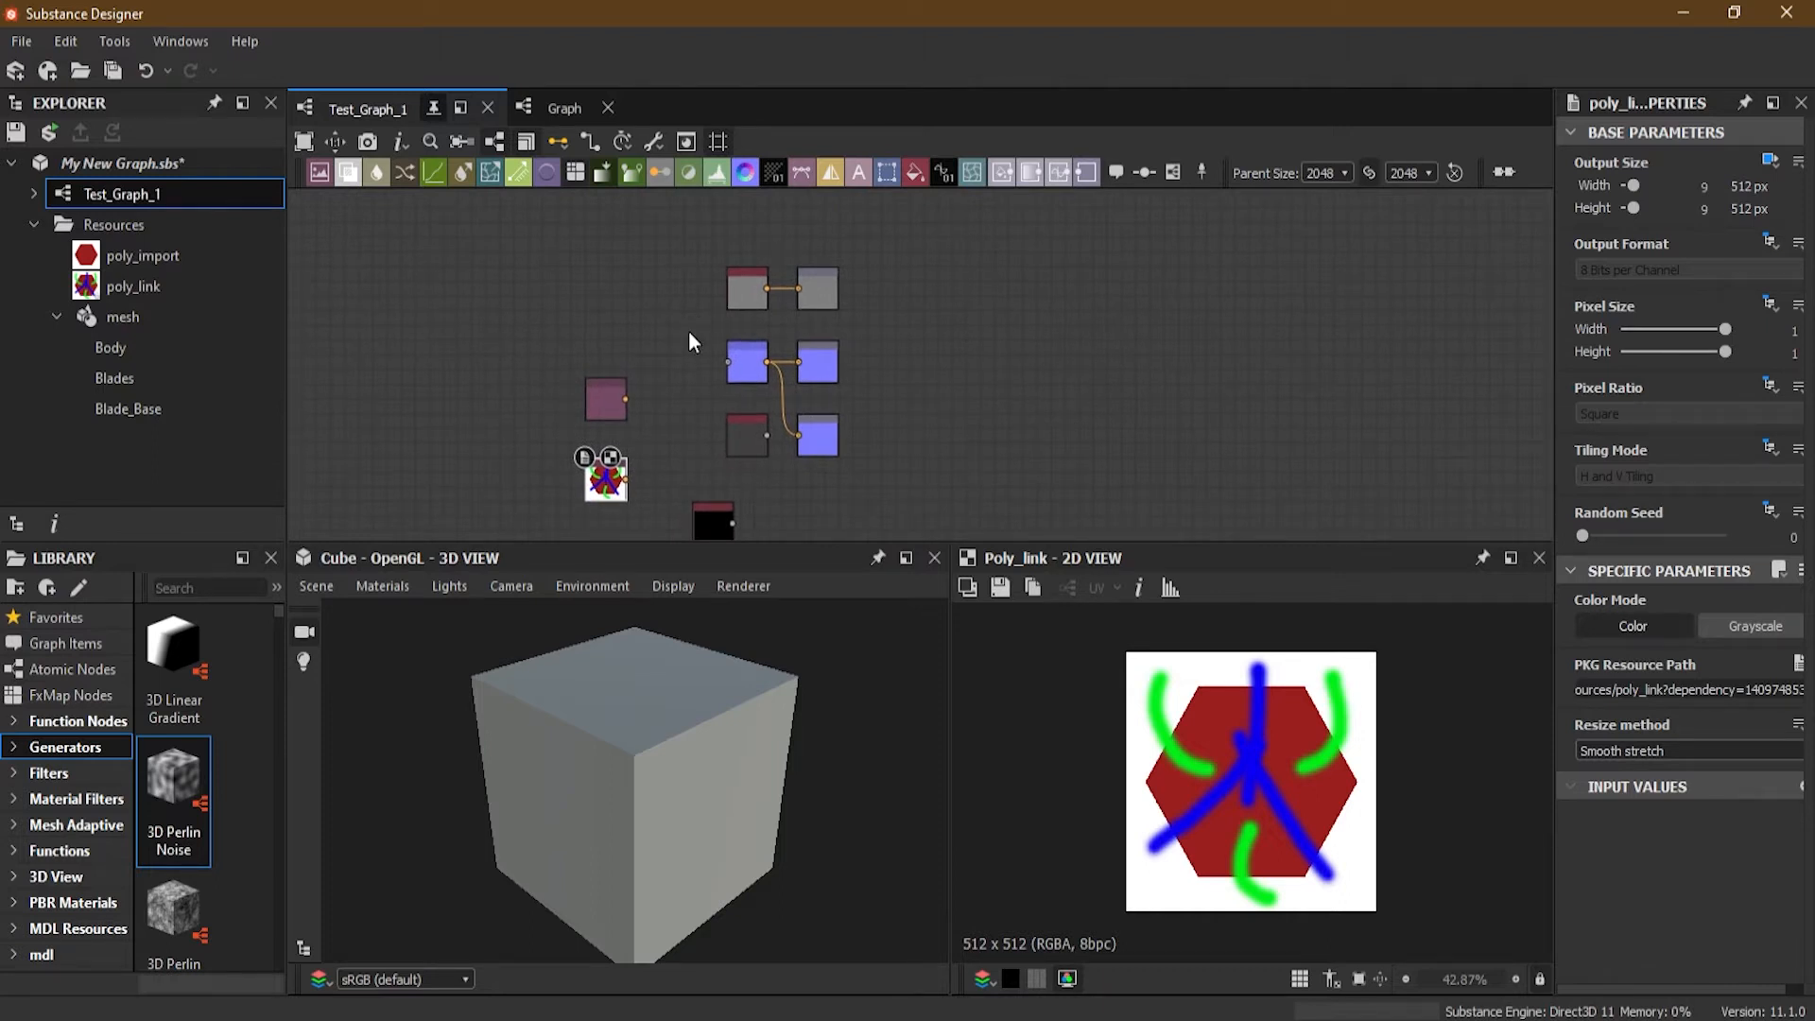
scroll(707, 327, "down", 4)
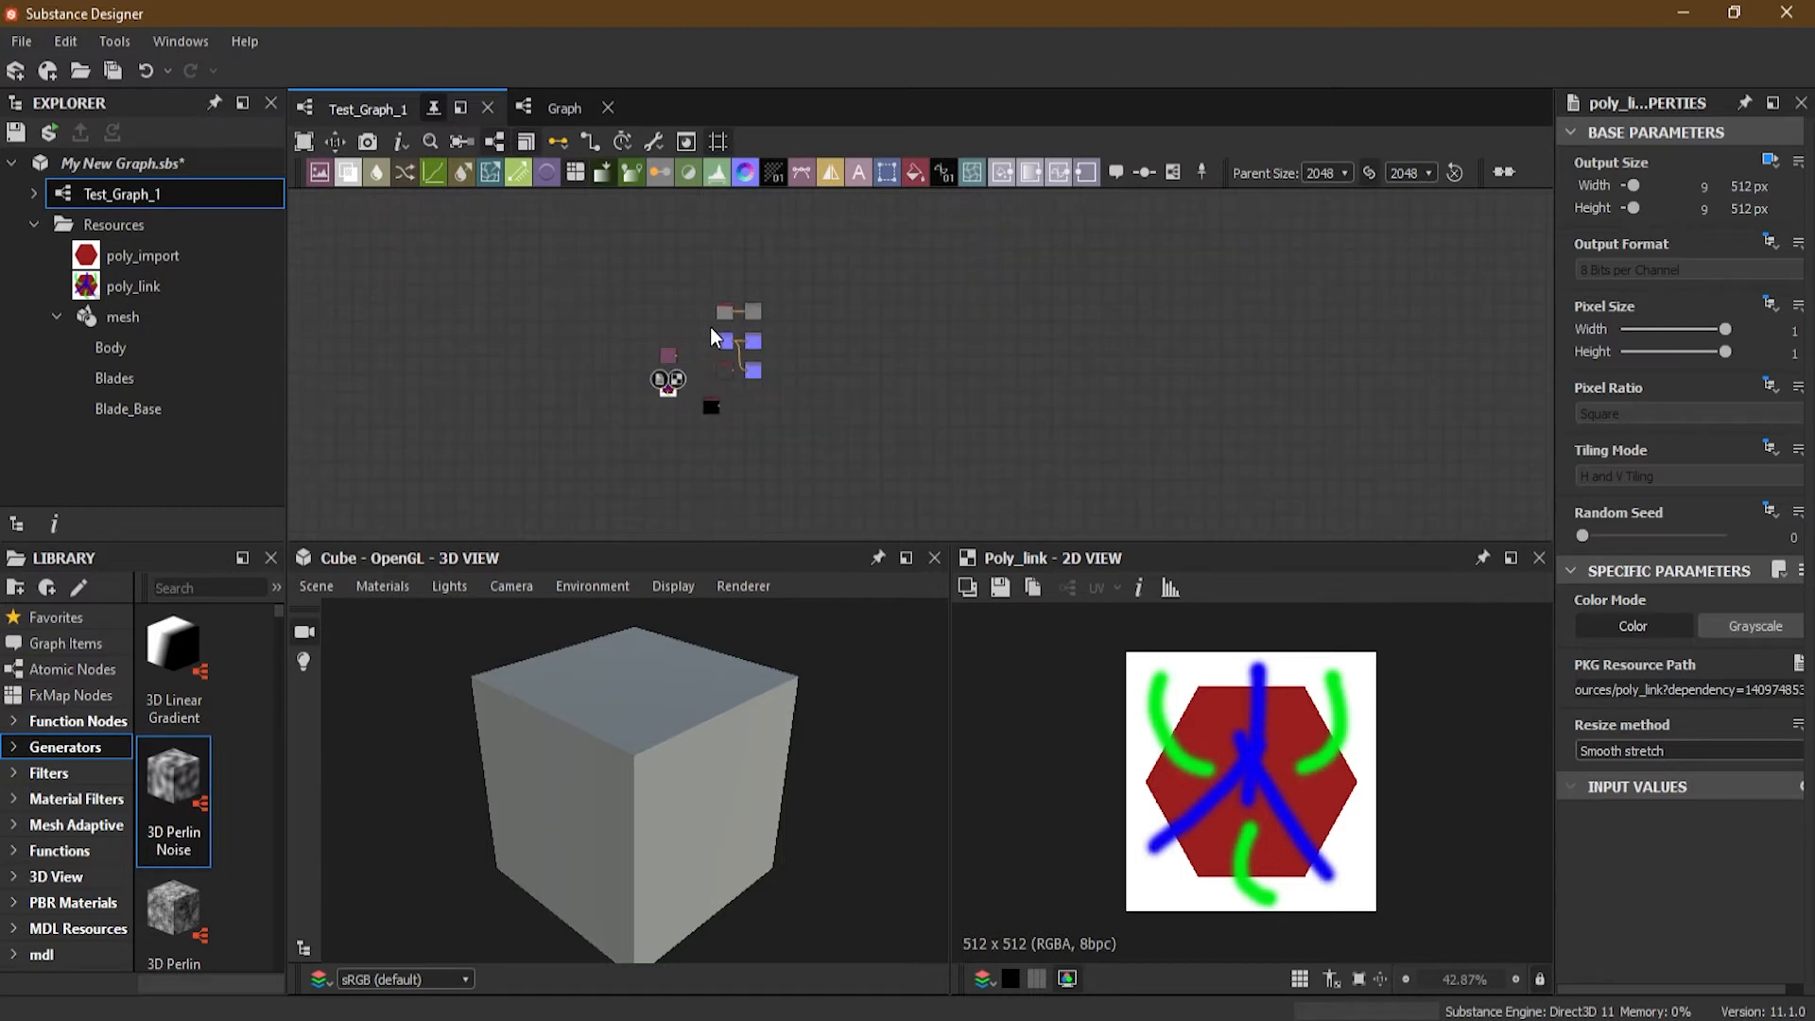
scroll(711, 327, "up", 4)
scroll(717, 320, "down", 2)
middle_click_drag(707, 362, 752, 343)
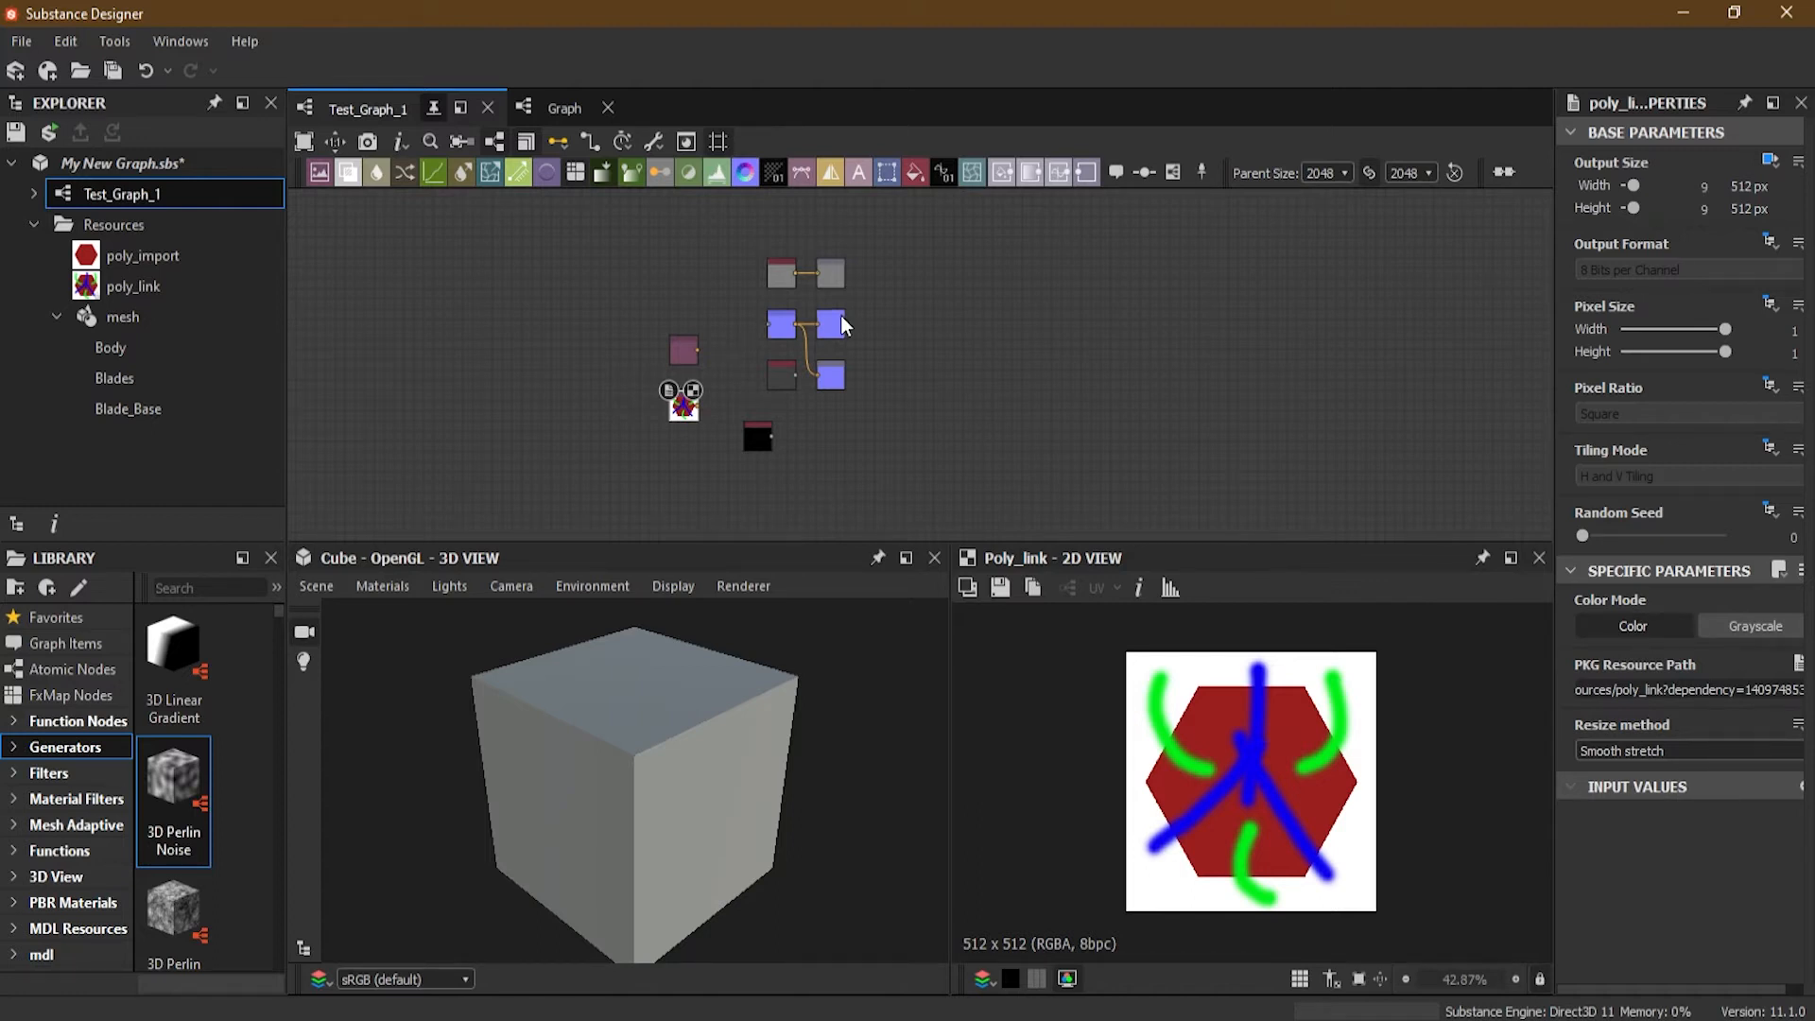
key("alt")
scroll(741, 326, "up", 1)
mouse_move(746, 310)
right_mouse_down("alt")
mouse_move(746, 270)
mouse_move(735, 377)
mouse_move(739, 241)
mouse_move(751, 401)
mouse_move(733, 248)
mouse_move(734, 378)
mouse_move(734, 282)
mouse_move(734, 314)
right_mouse_up("alt")
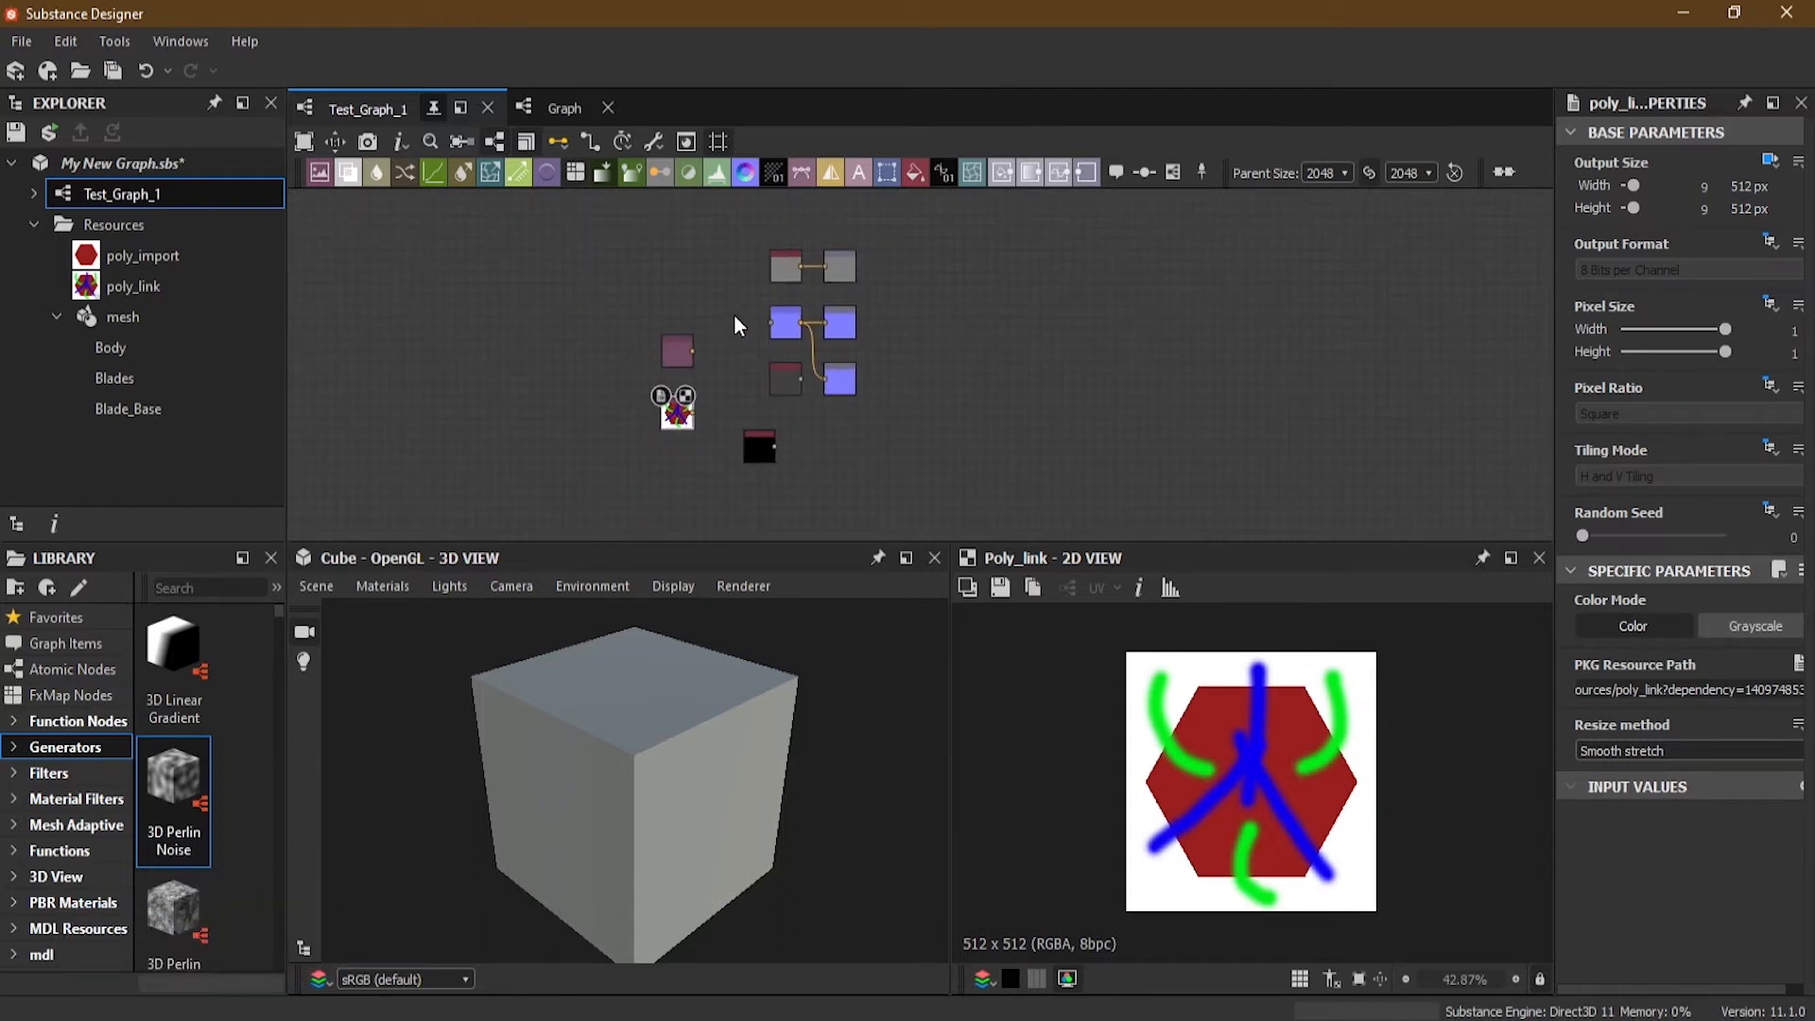
scroll(823, 337, "up", 2)
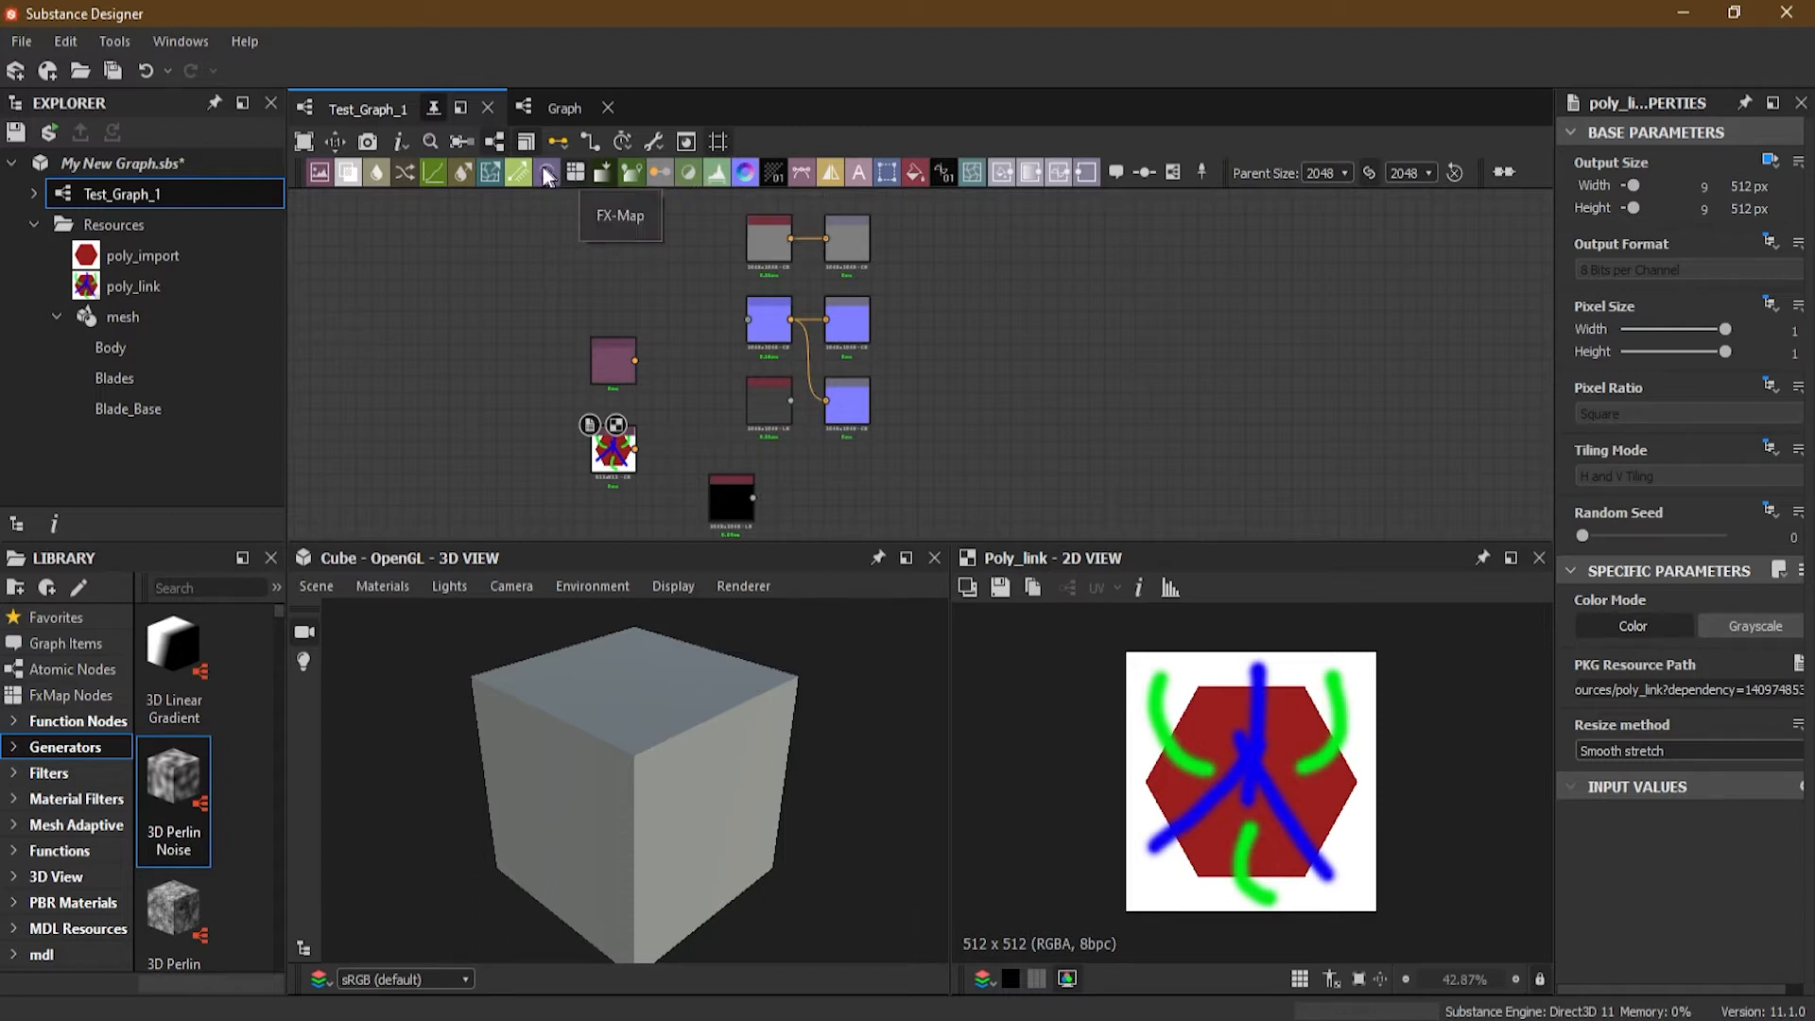
Step: Add a Blur node and a Blend node beside the existing bitmap nodes and remove both from the graph
left_click(378, 172)
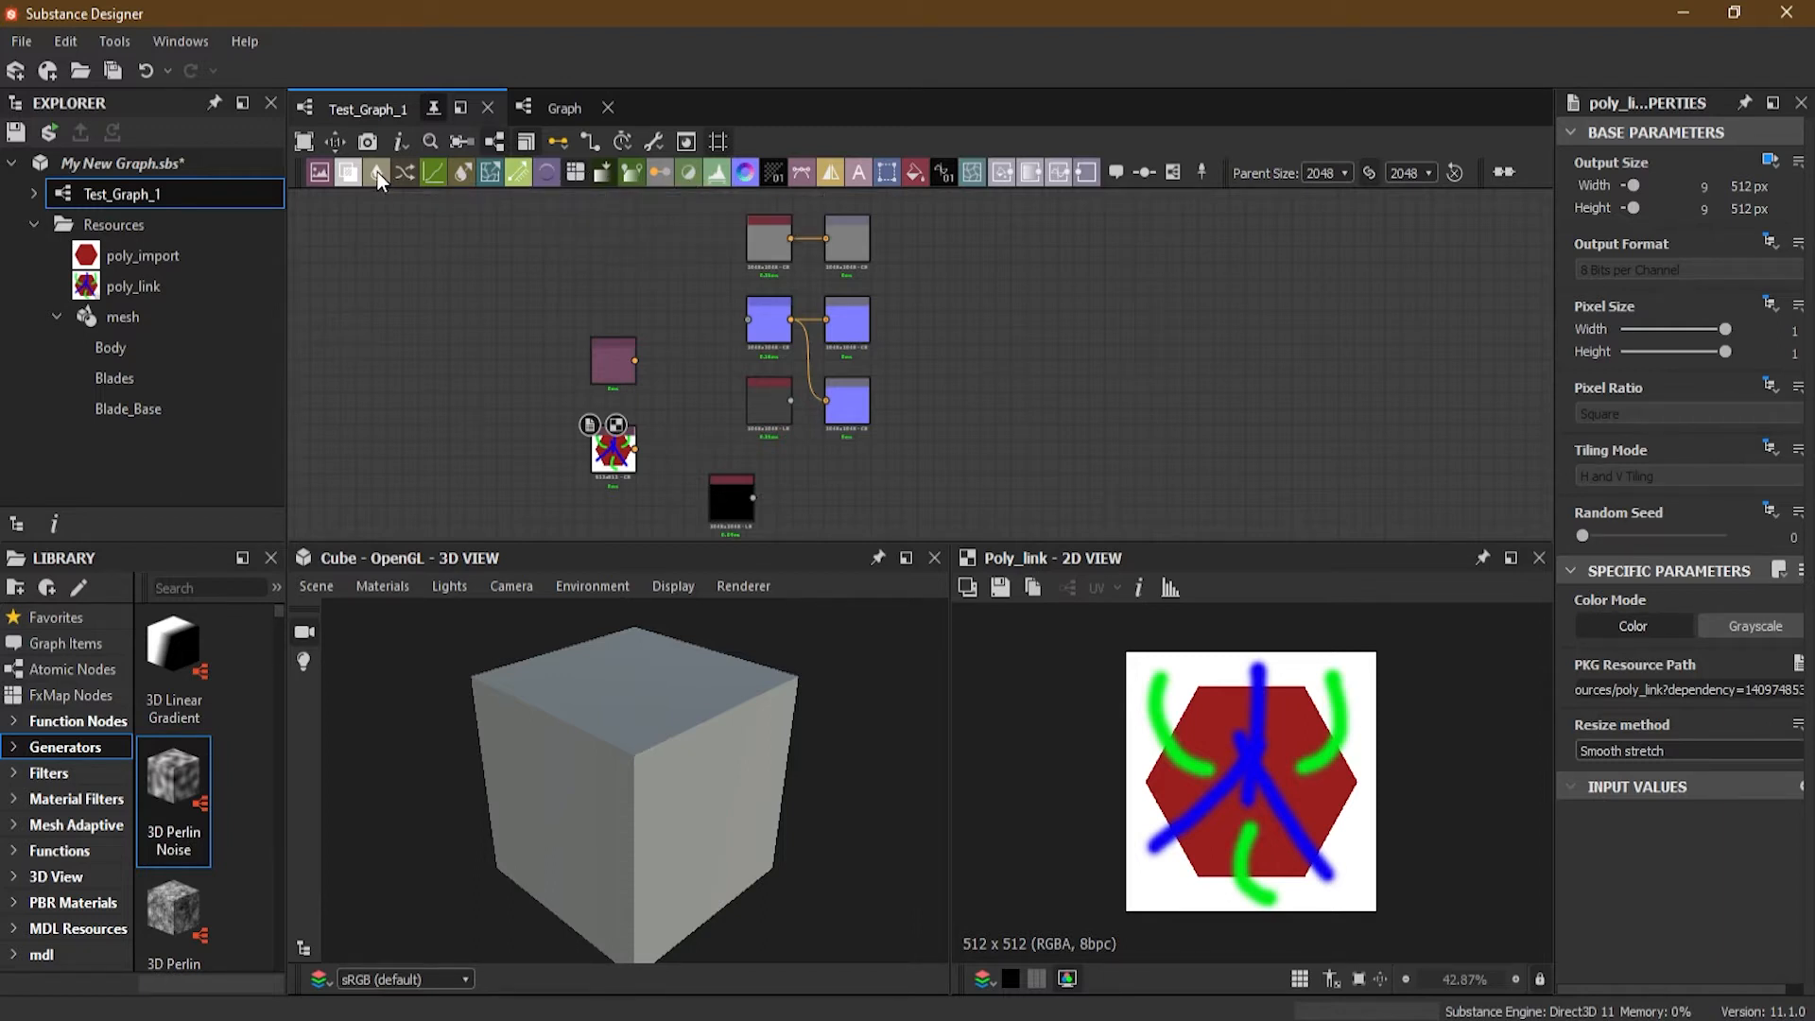
left_click_drag(927, 368, 664, 289)
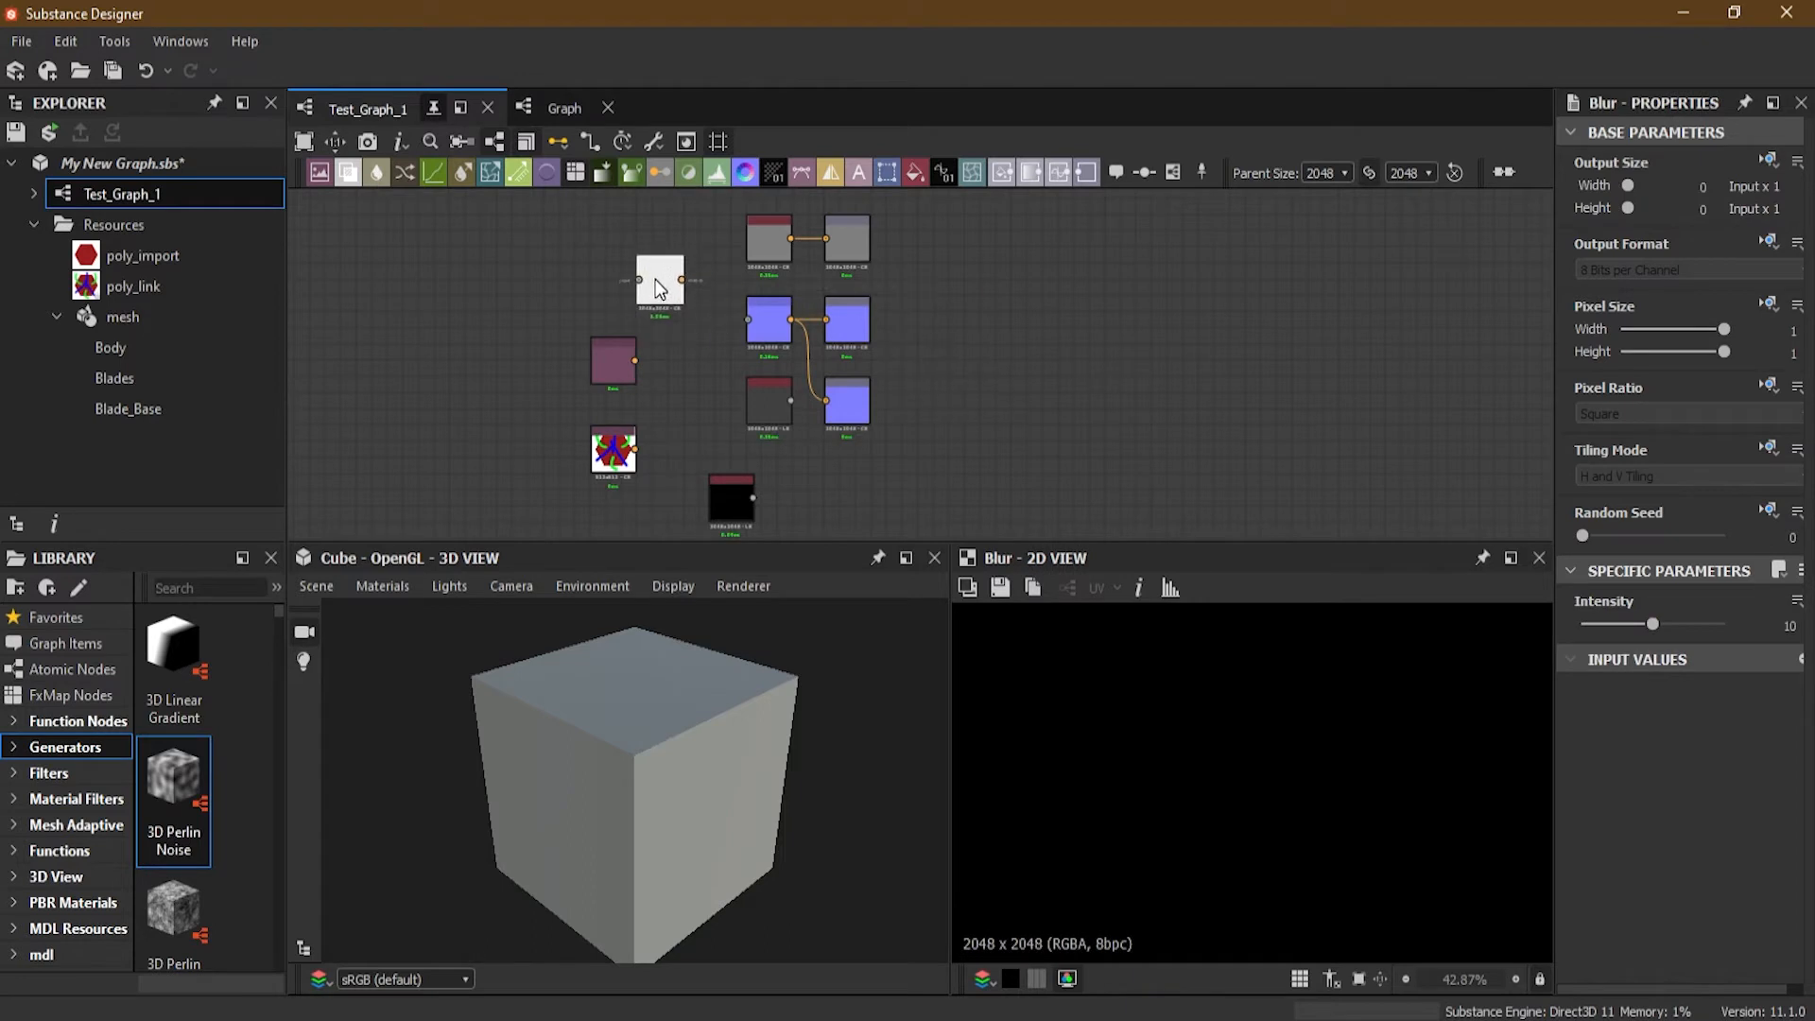
left_click(347, 173)
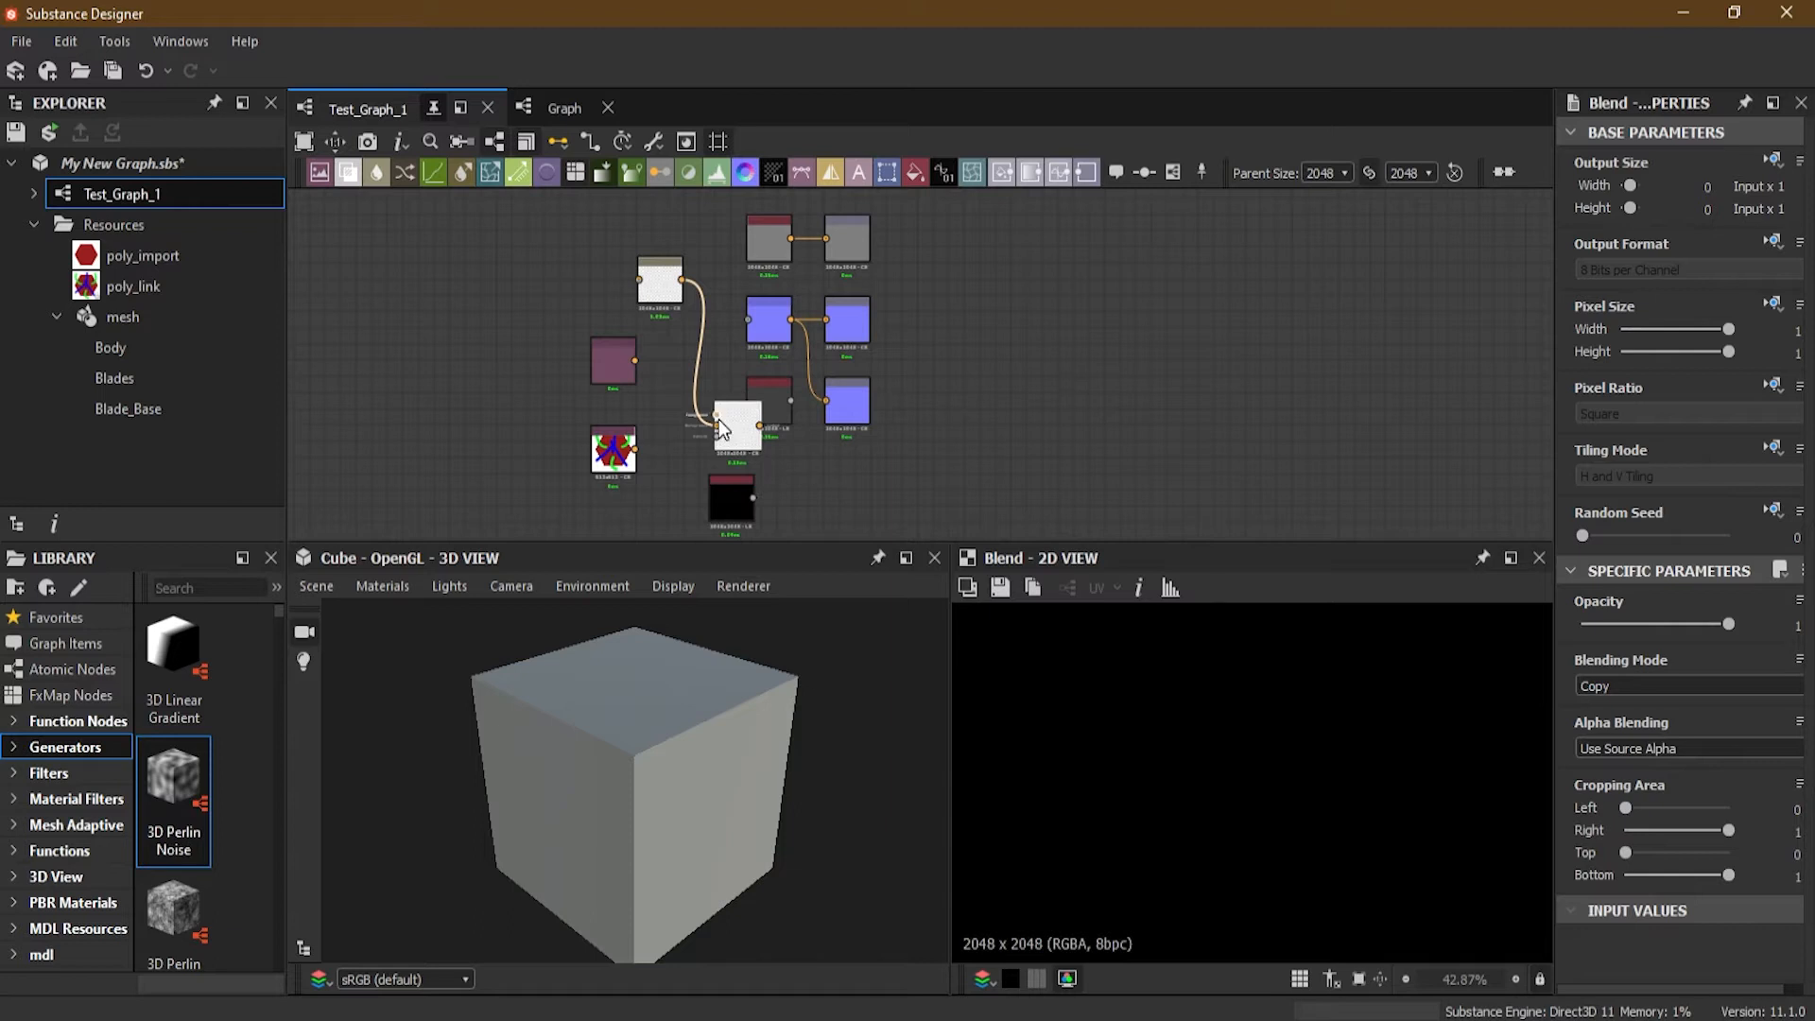
left_click_drag(729, 425, 701, 370)
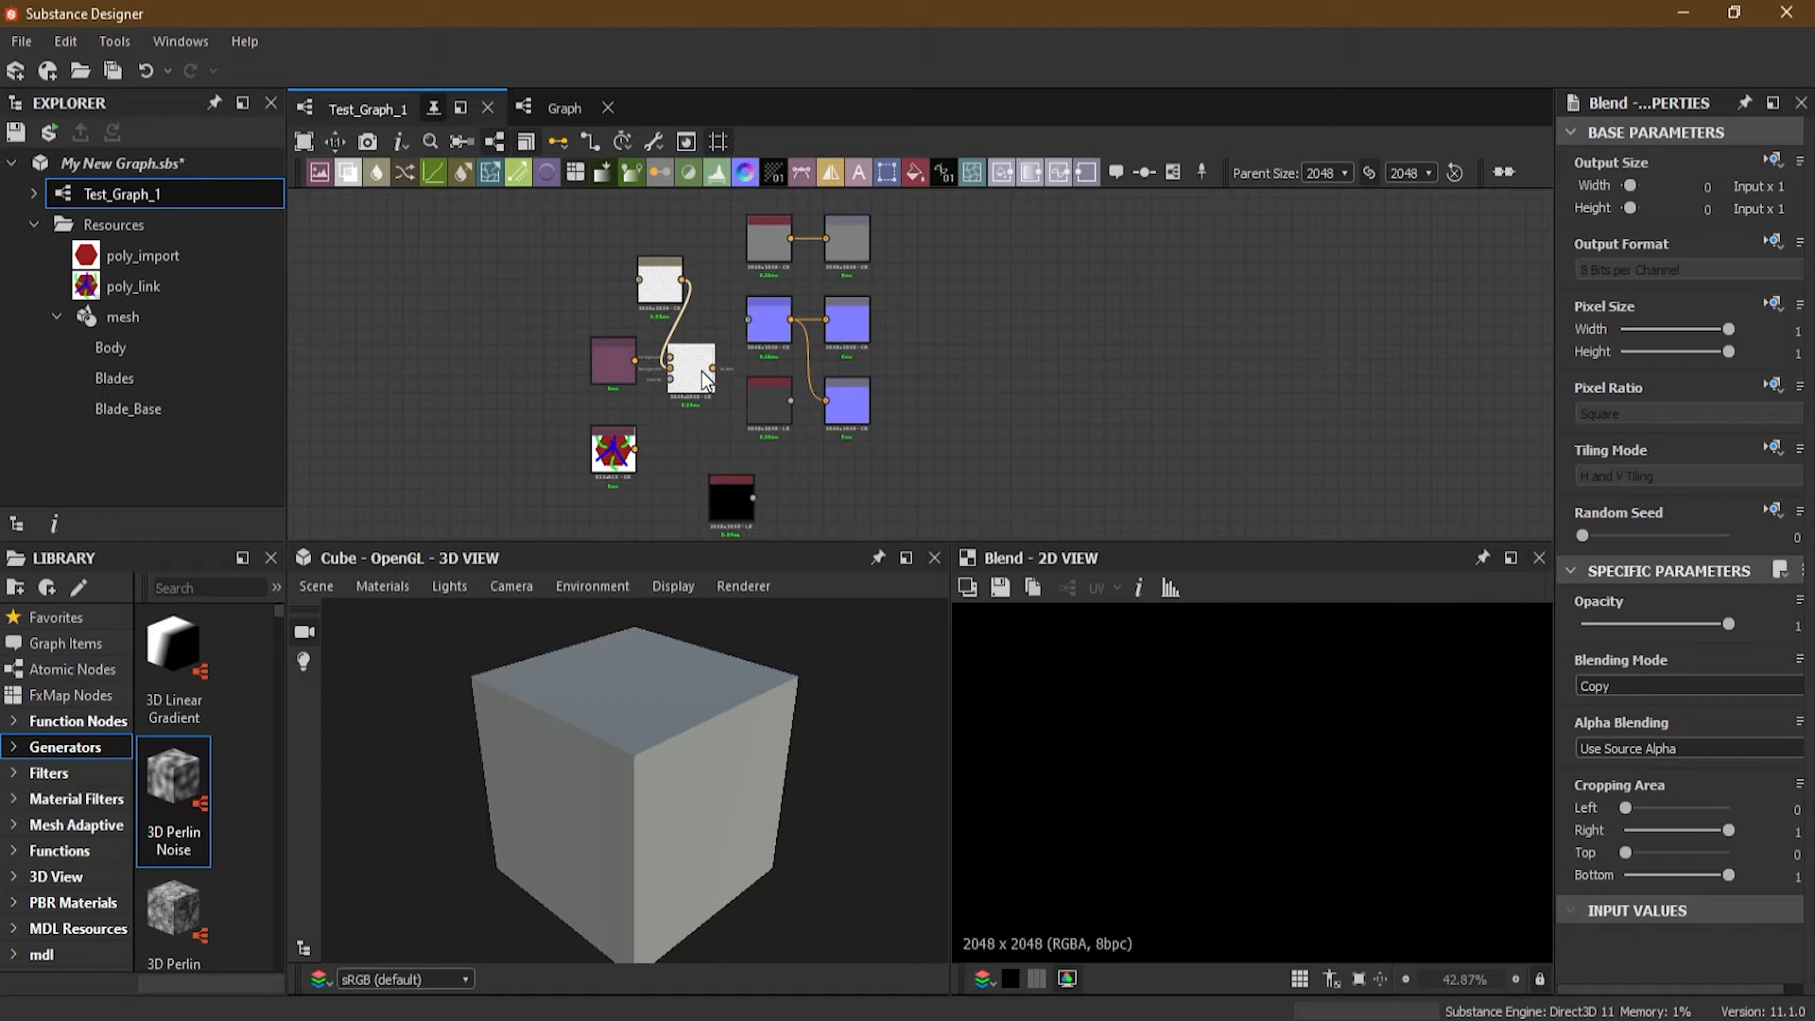
key("Delete")
key("ctrl+z")
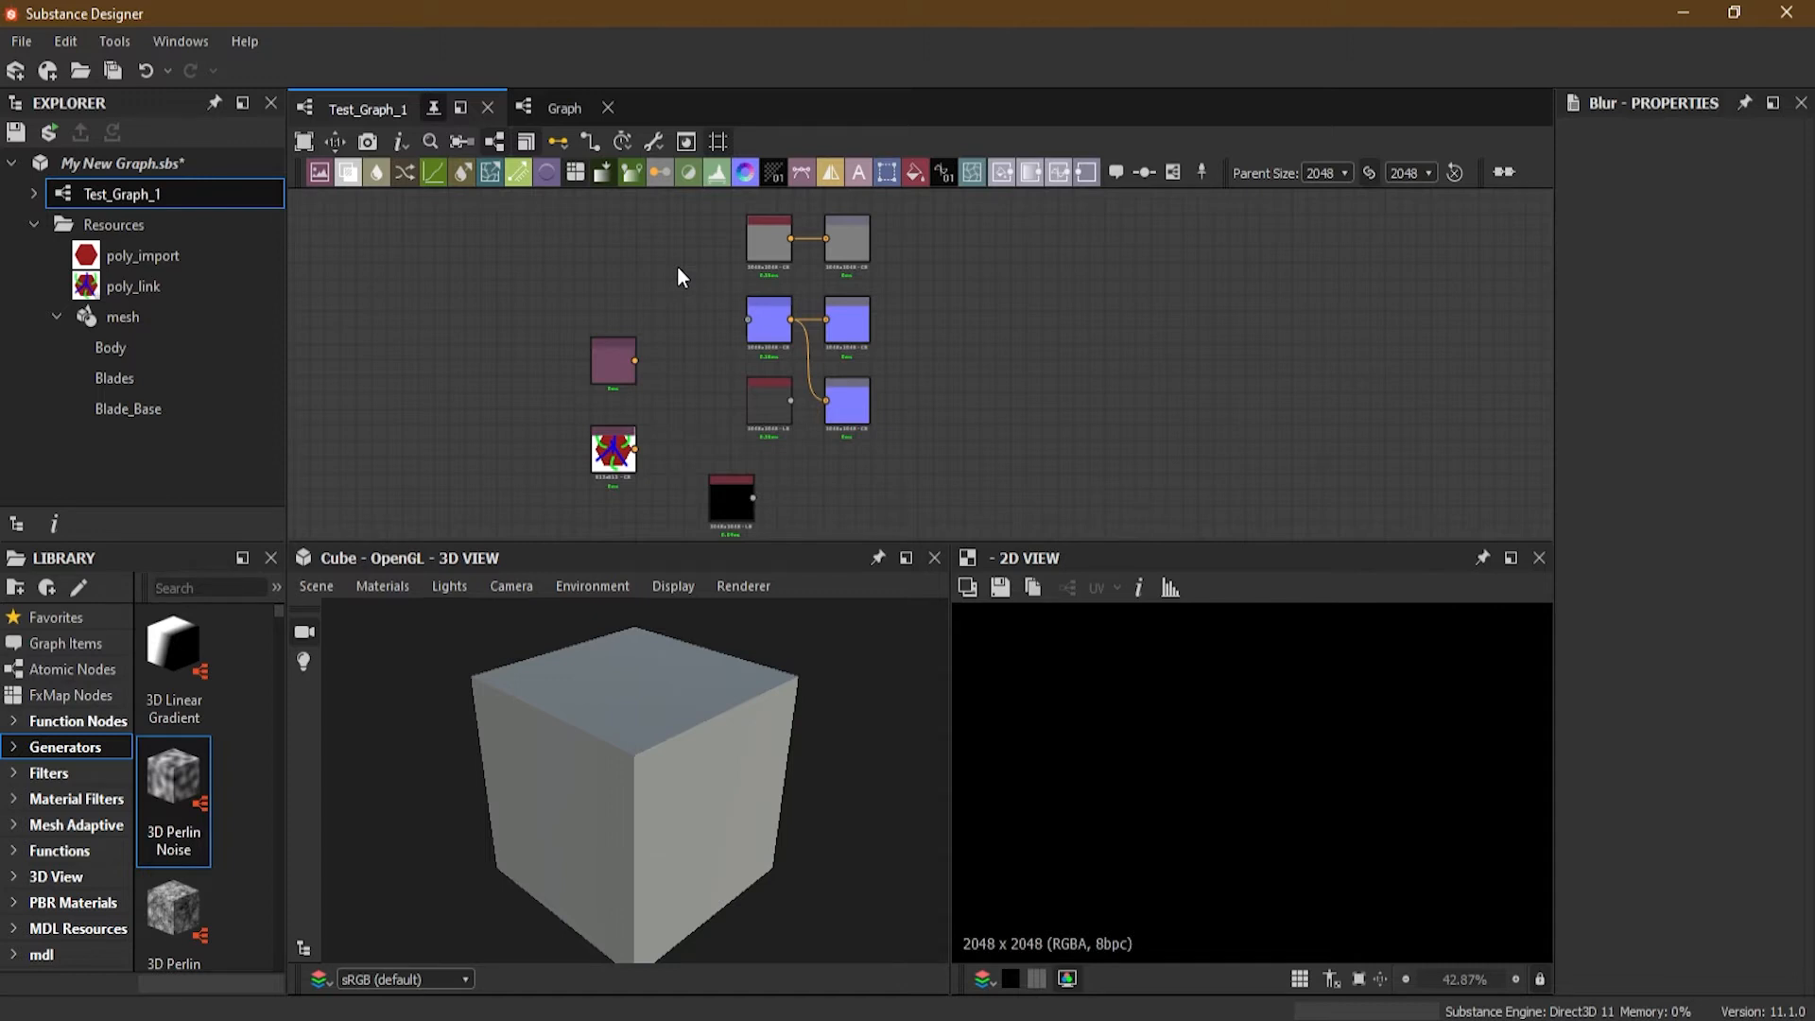
Step: Add a Distance node and a Sharpen node in the empty area above the bitmap nodes and delete both
right_click(422, 269)
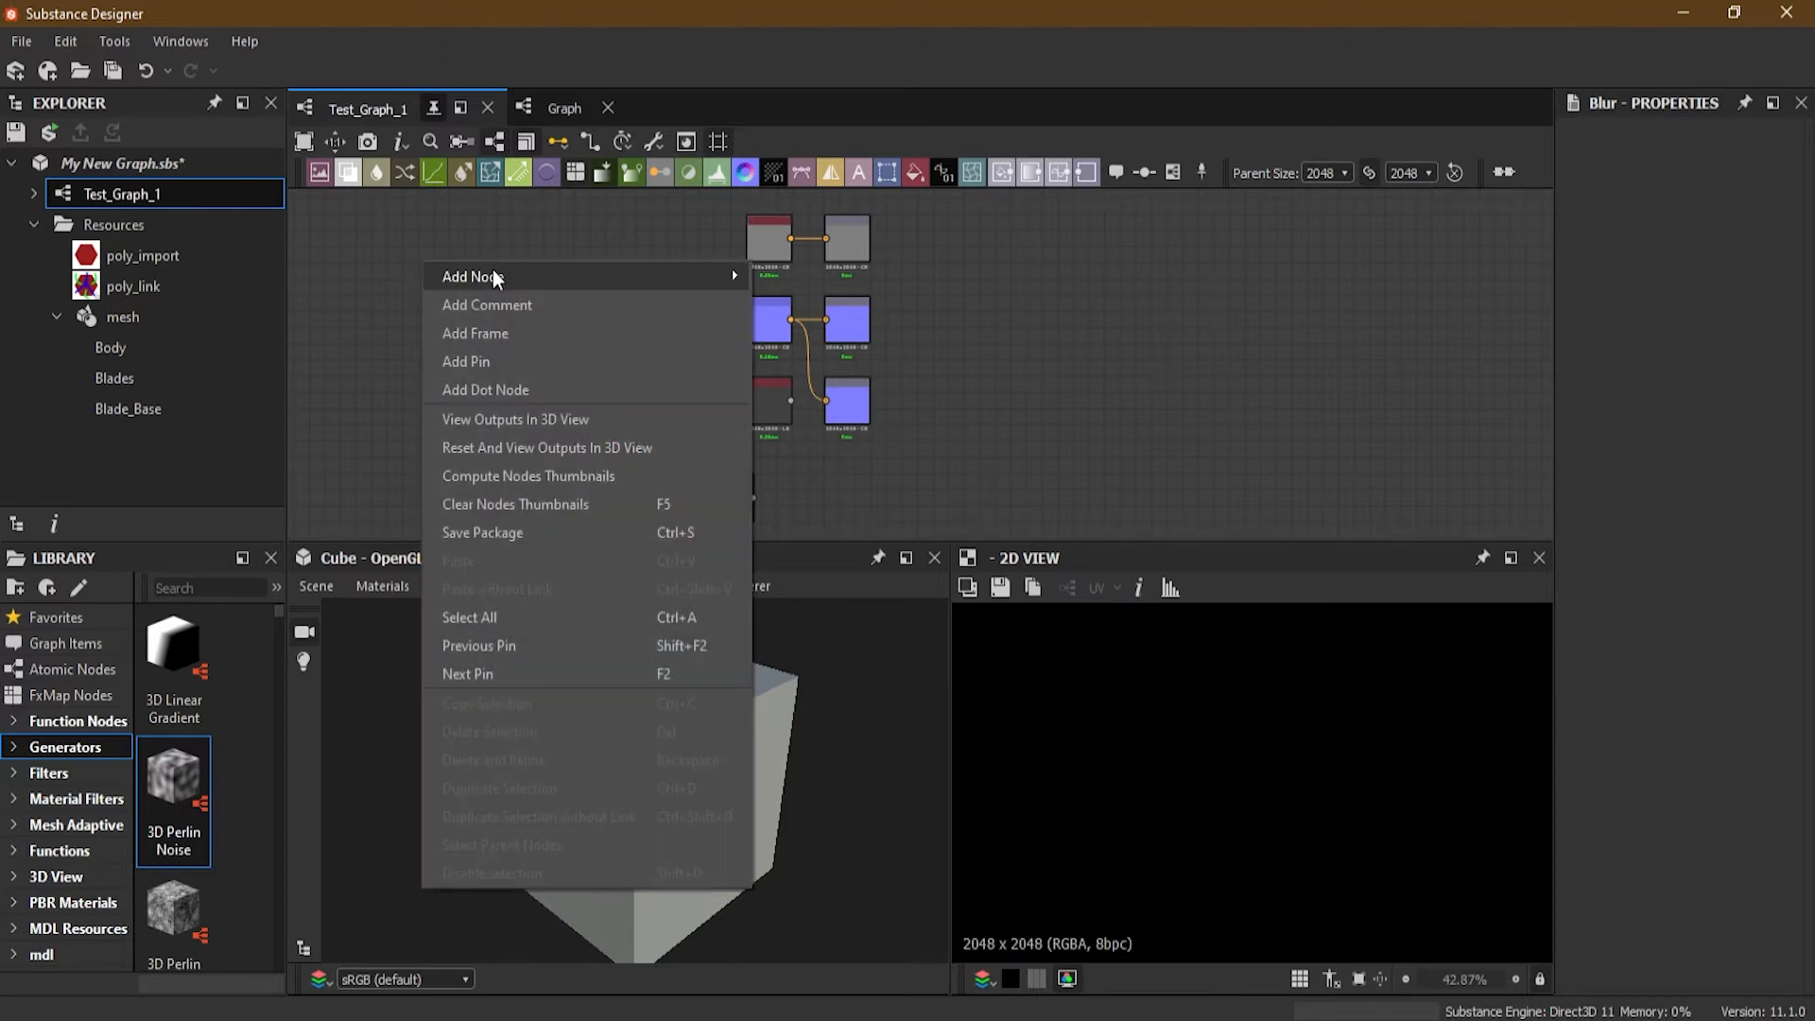
mouse_move(496, 277)
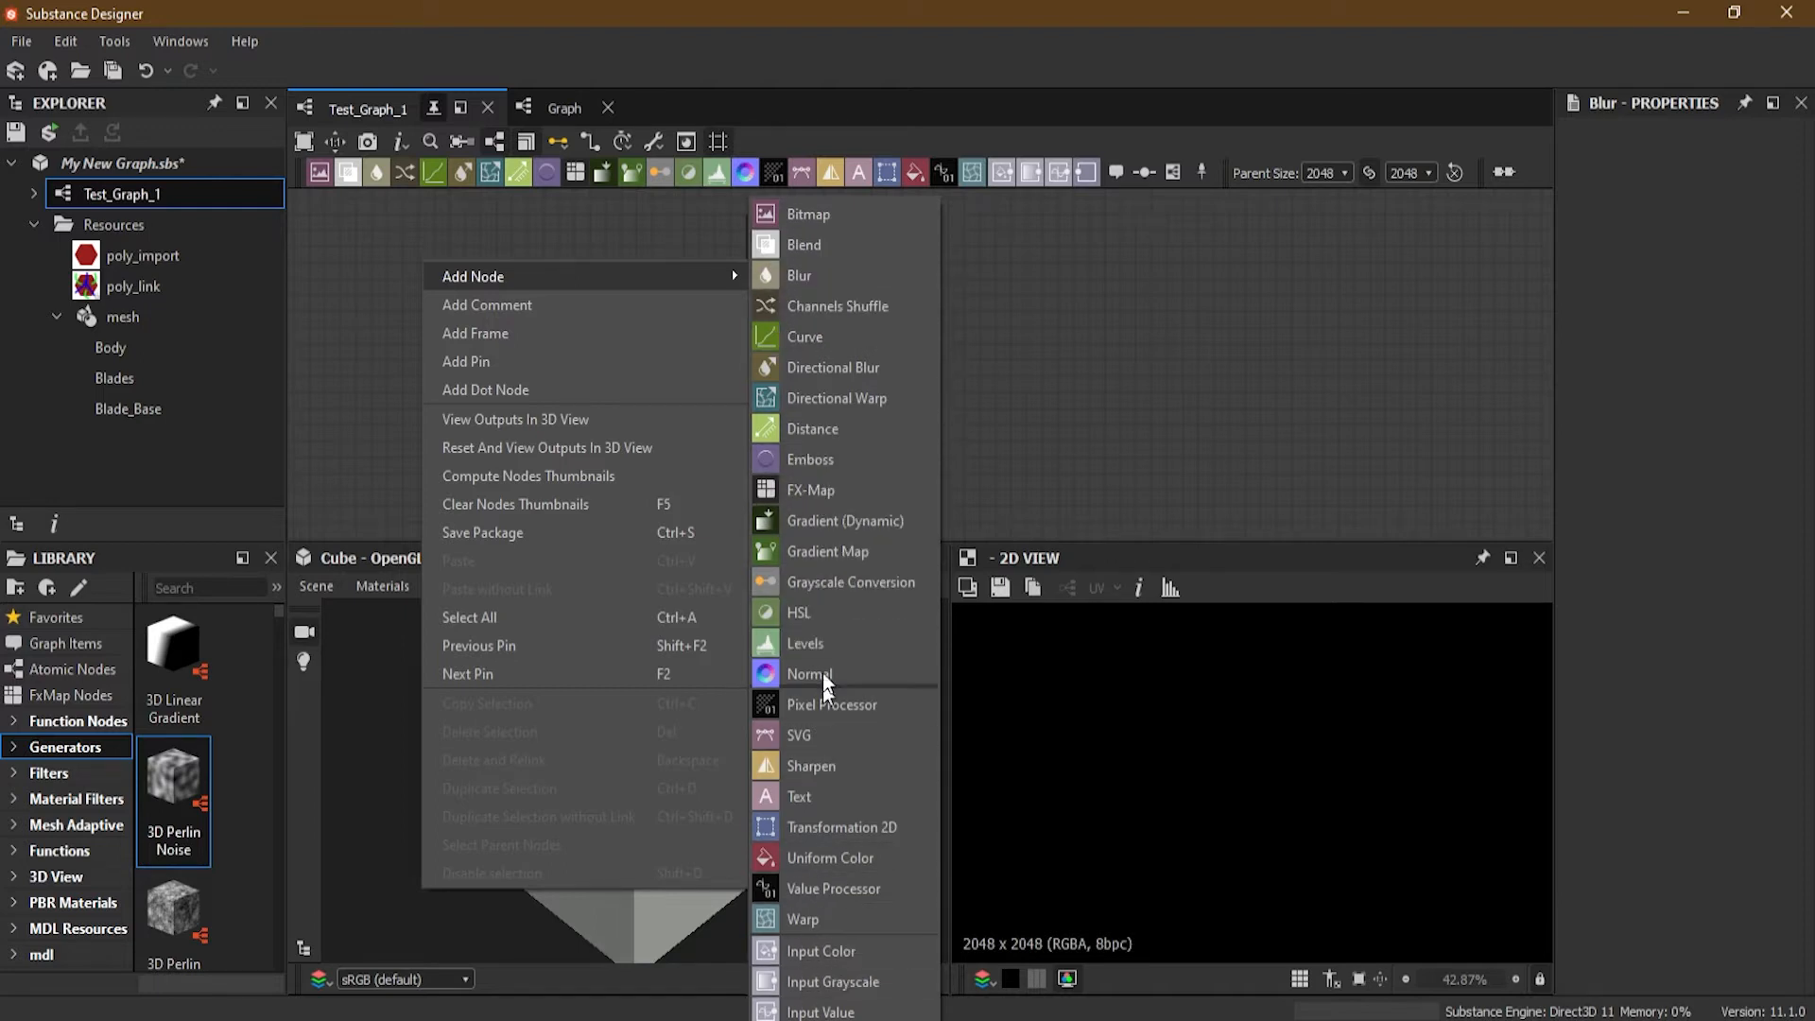
left_click(847, 428)
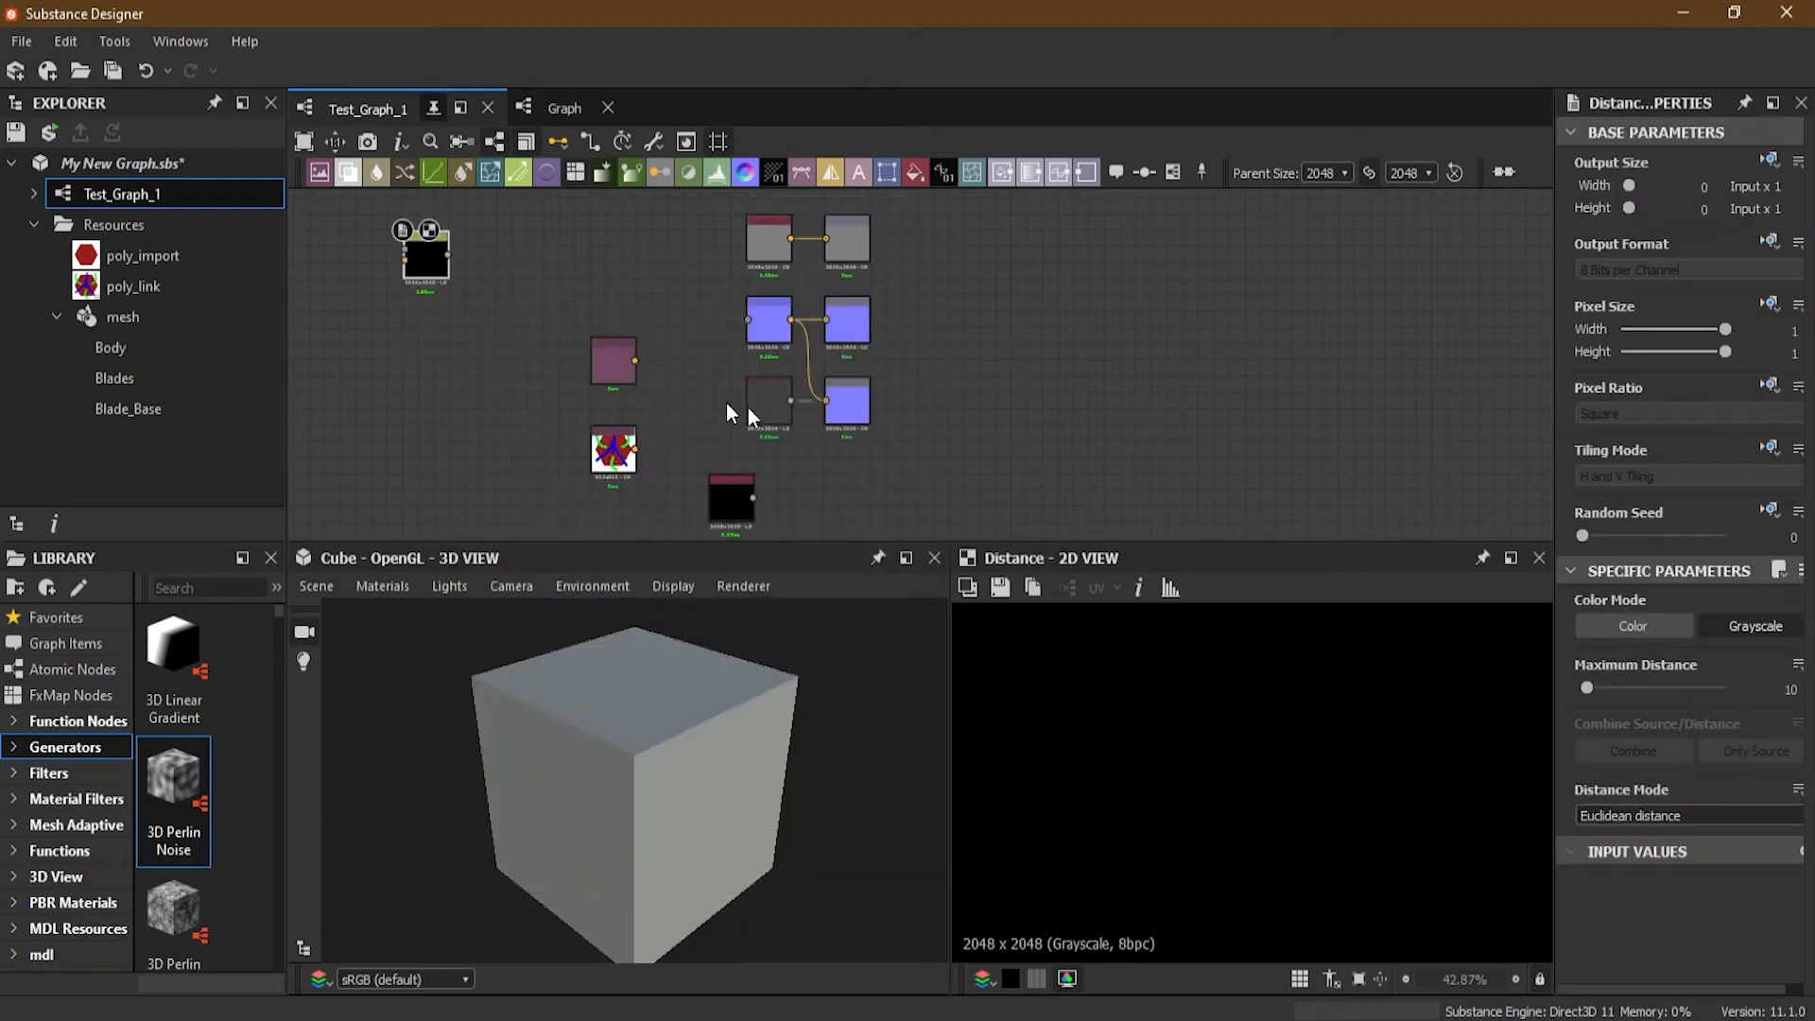
right_click(564, 250)
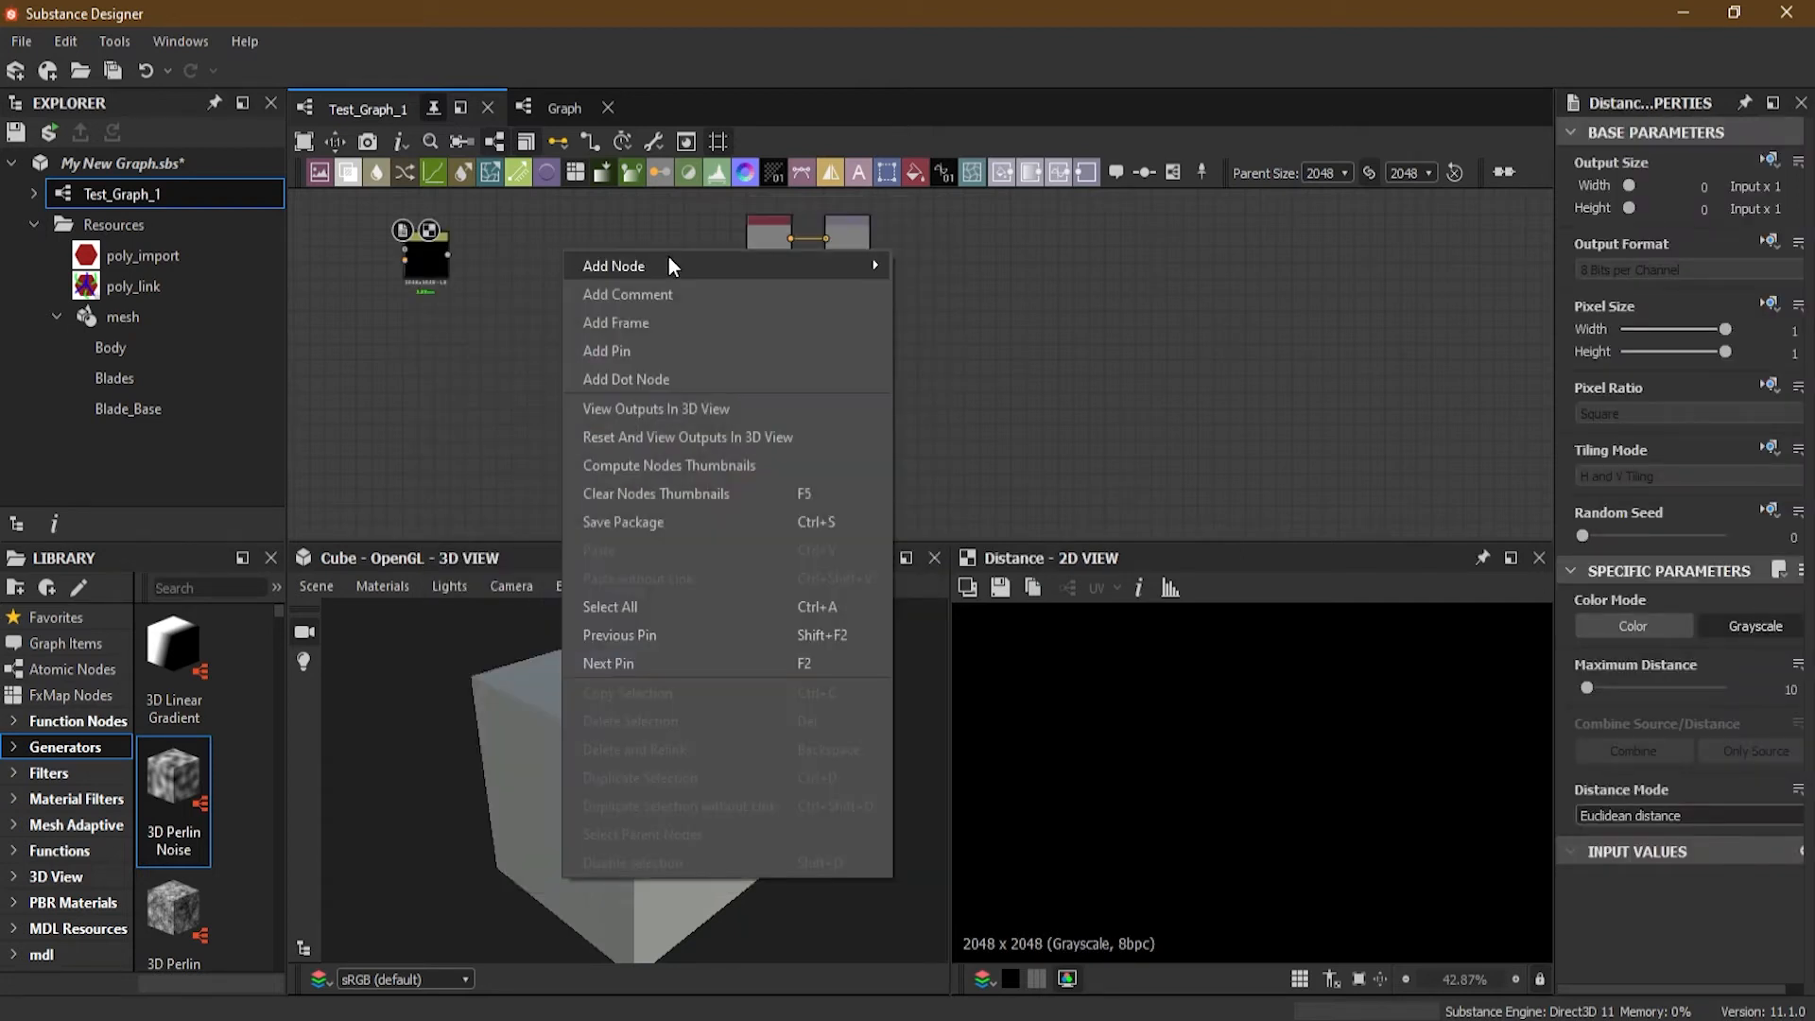
mouse_move(756, 272)
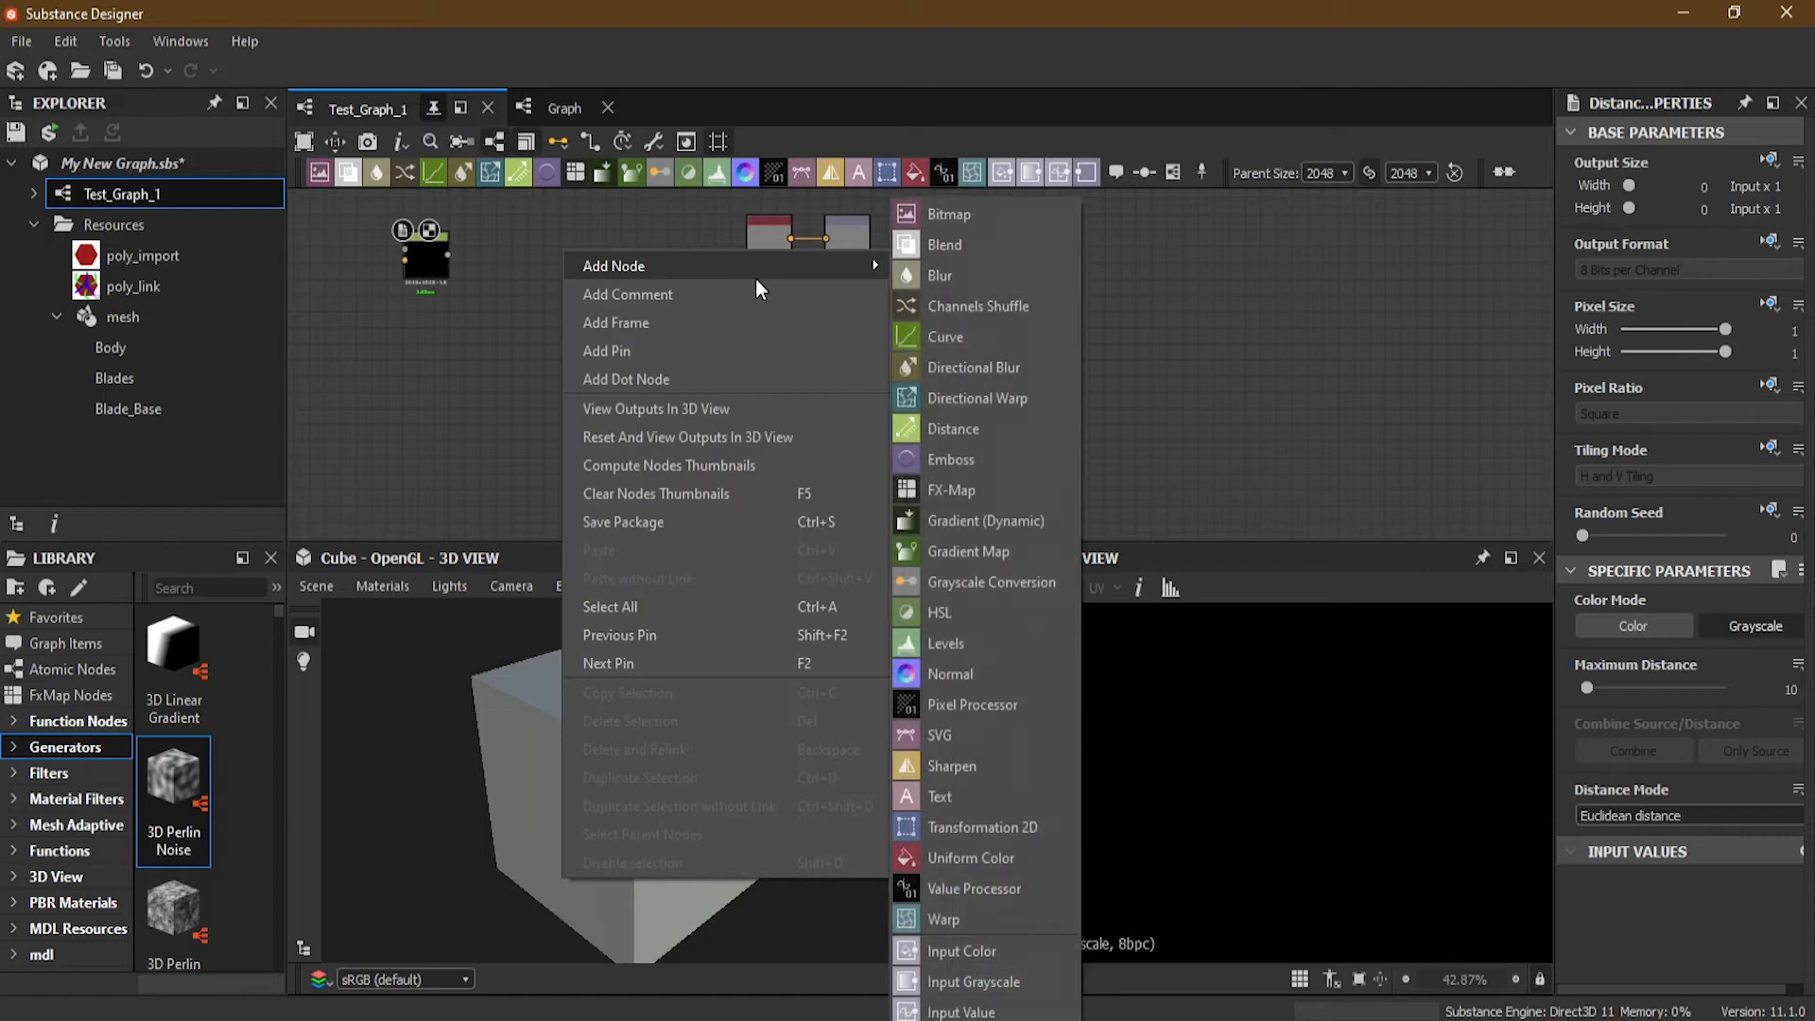
left_click(985, 764)
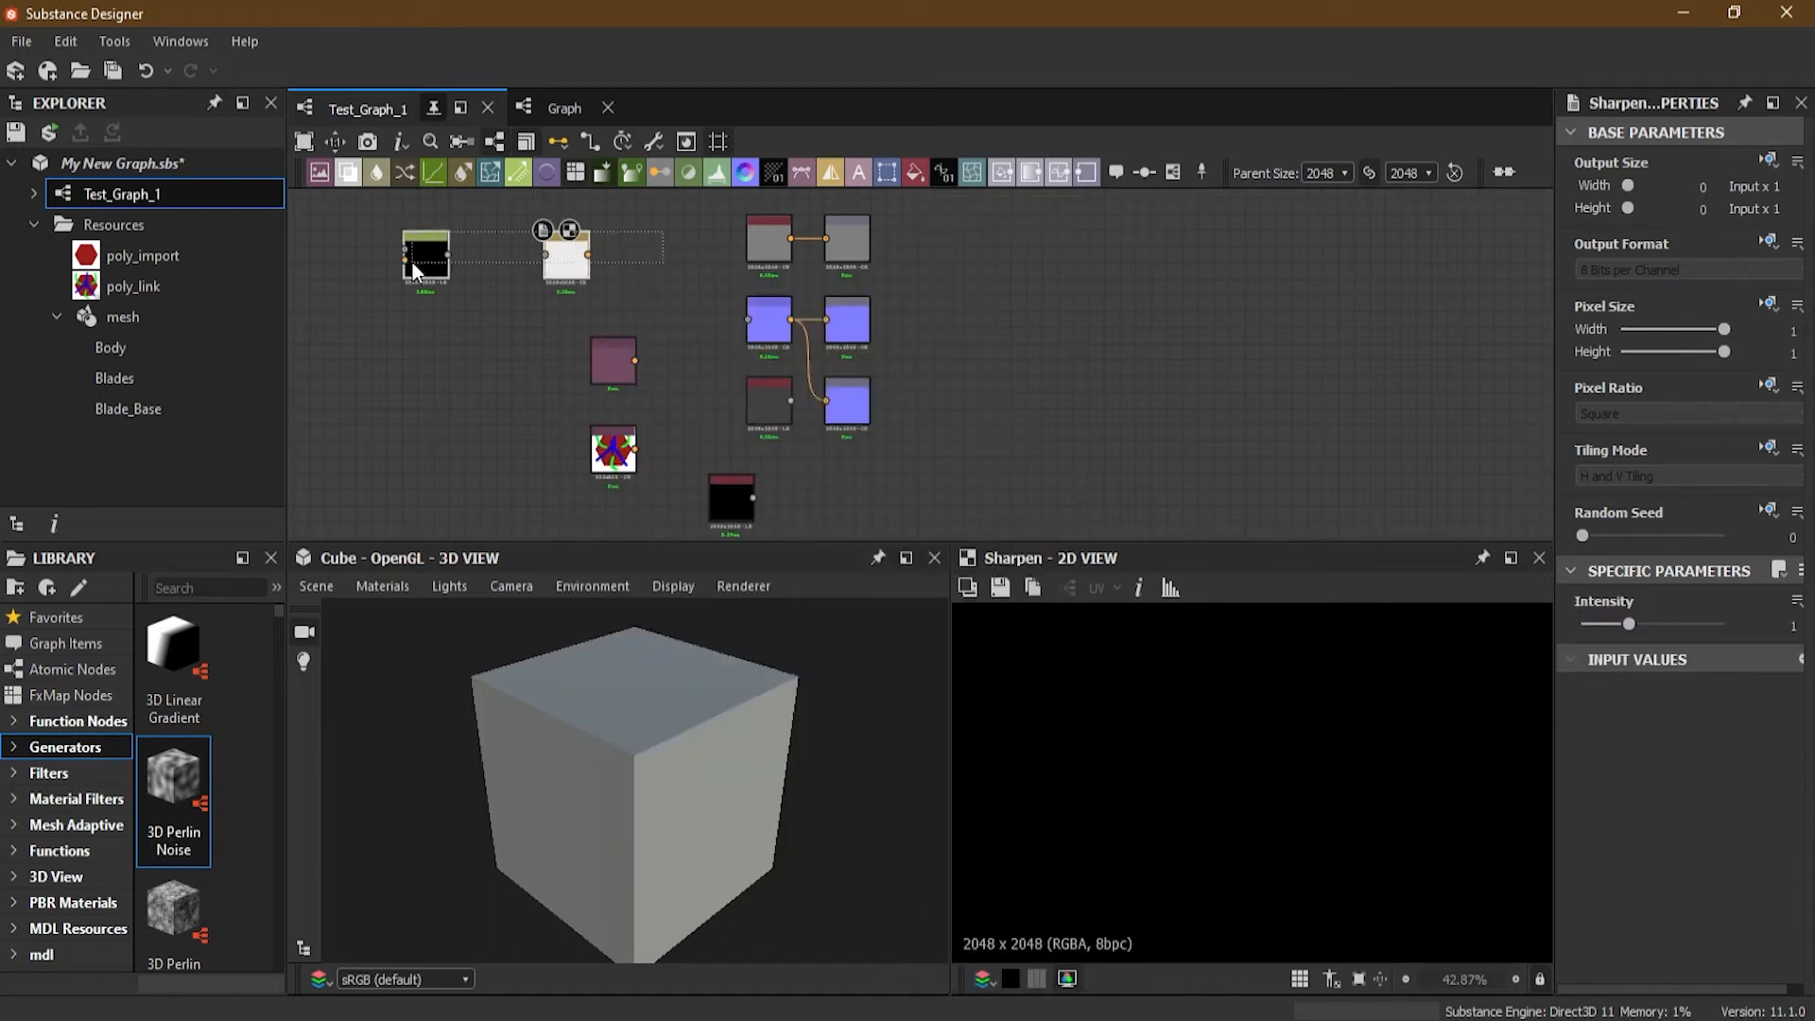
key("Delete")
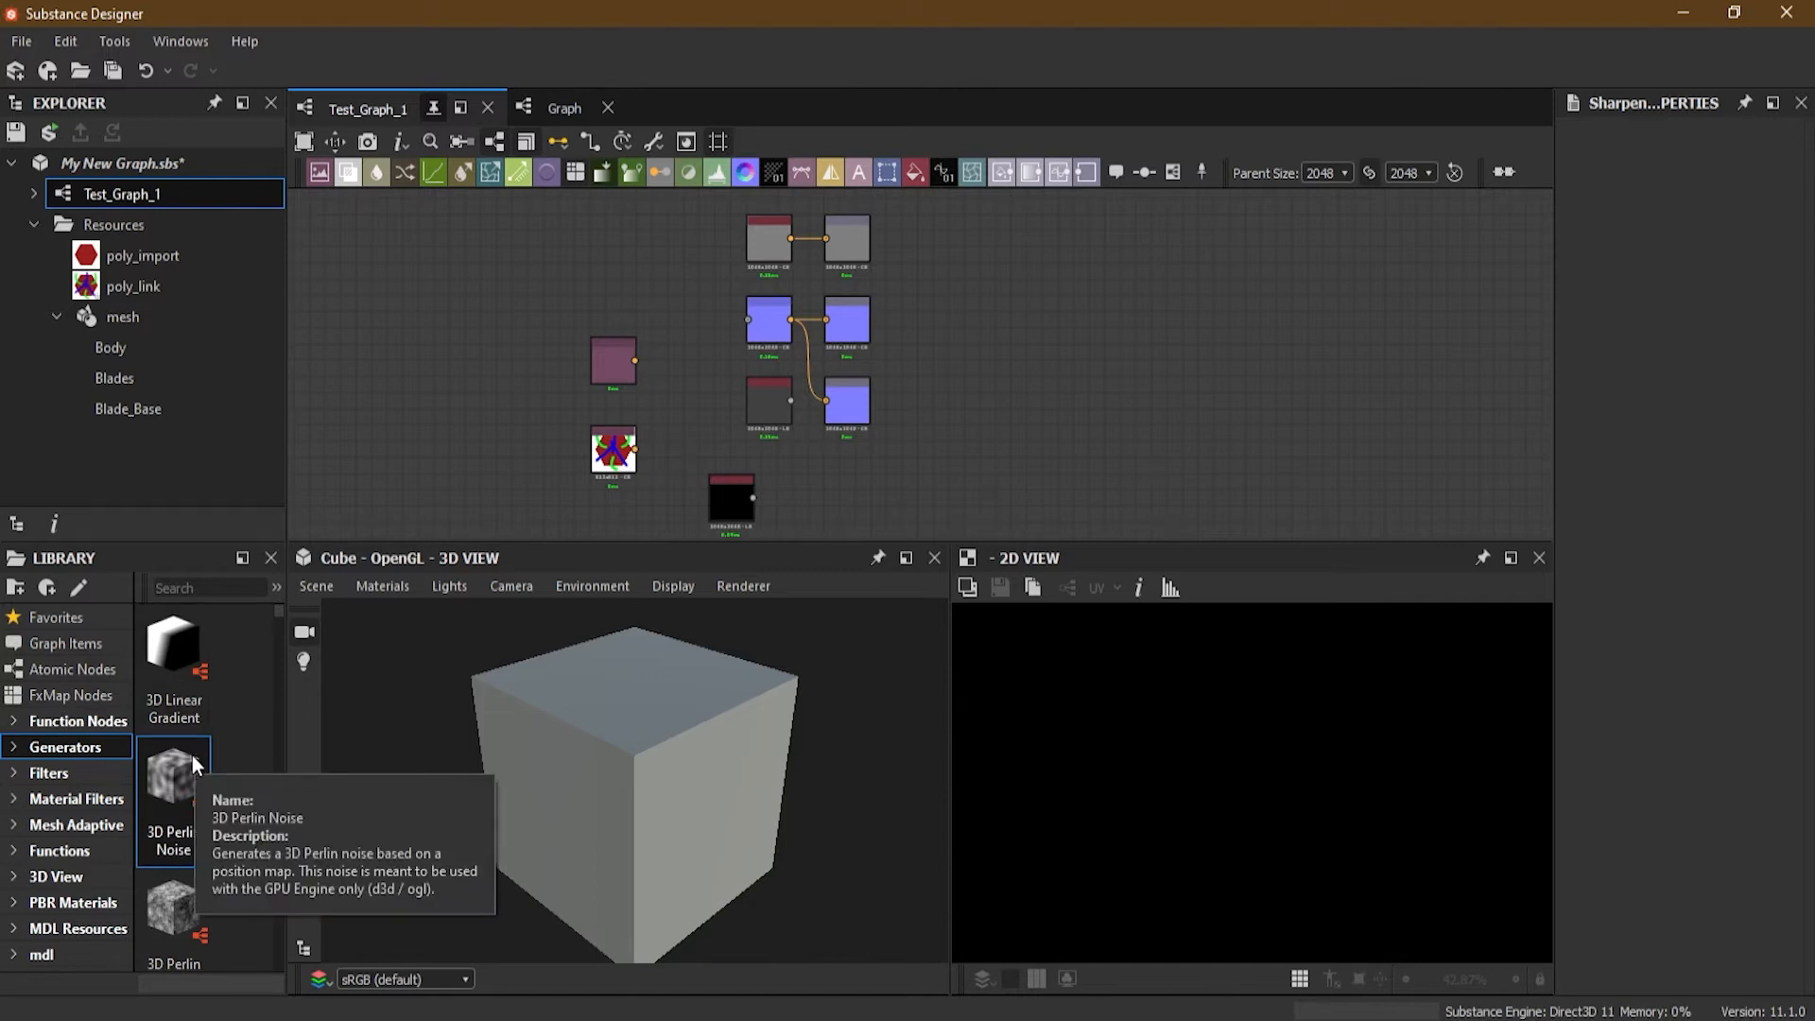
Step: Widen the Library to fit two columns of items and search it for "blur"
left_click(66, 777)
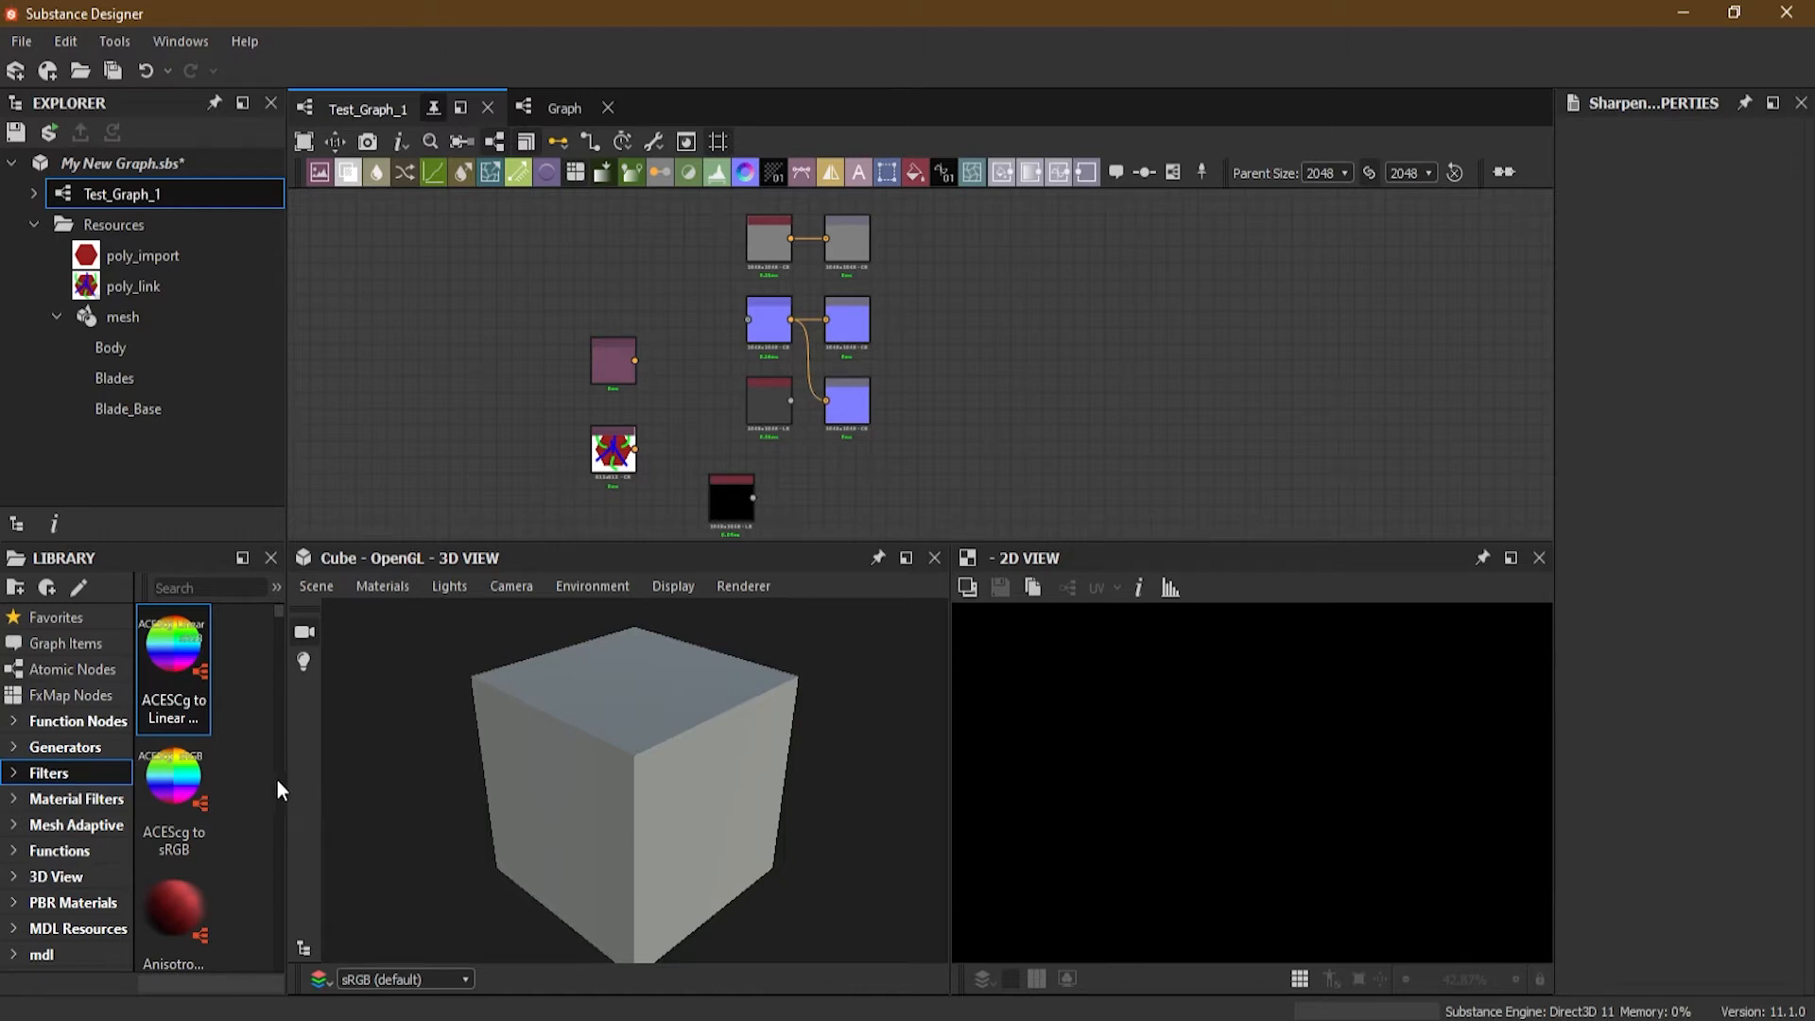
left_click_drag(284, 769, 413, 771)
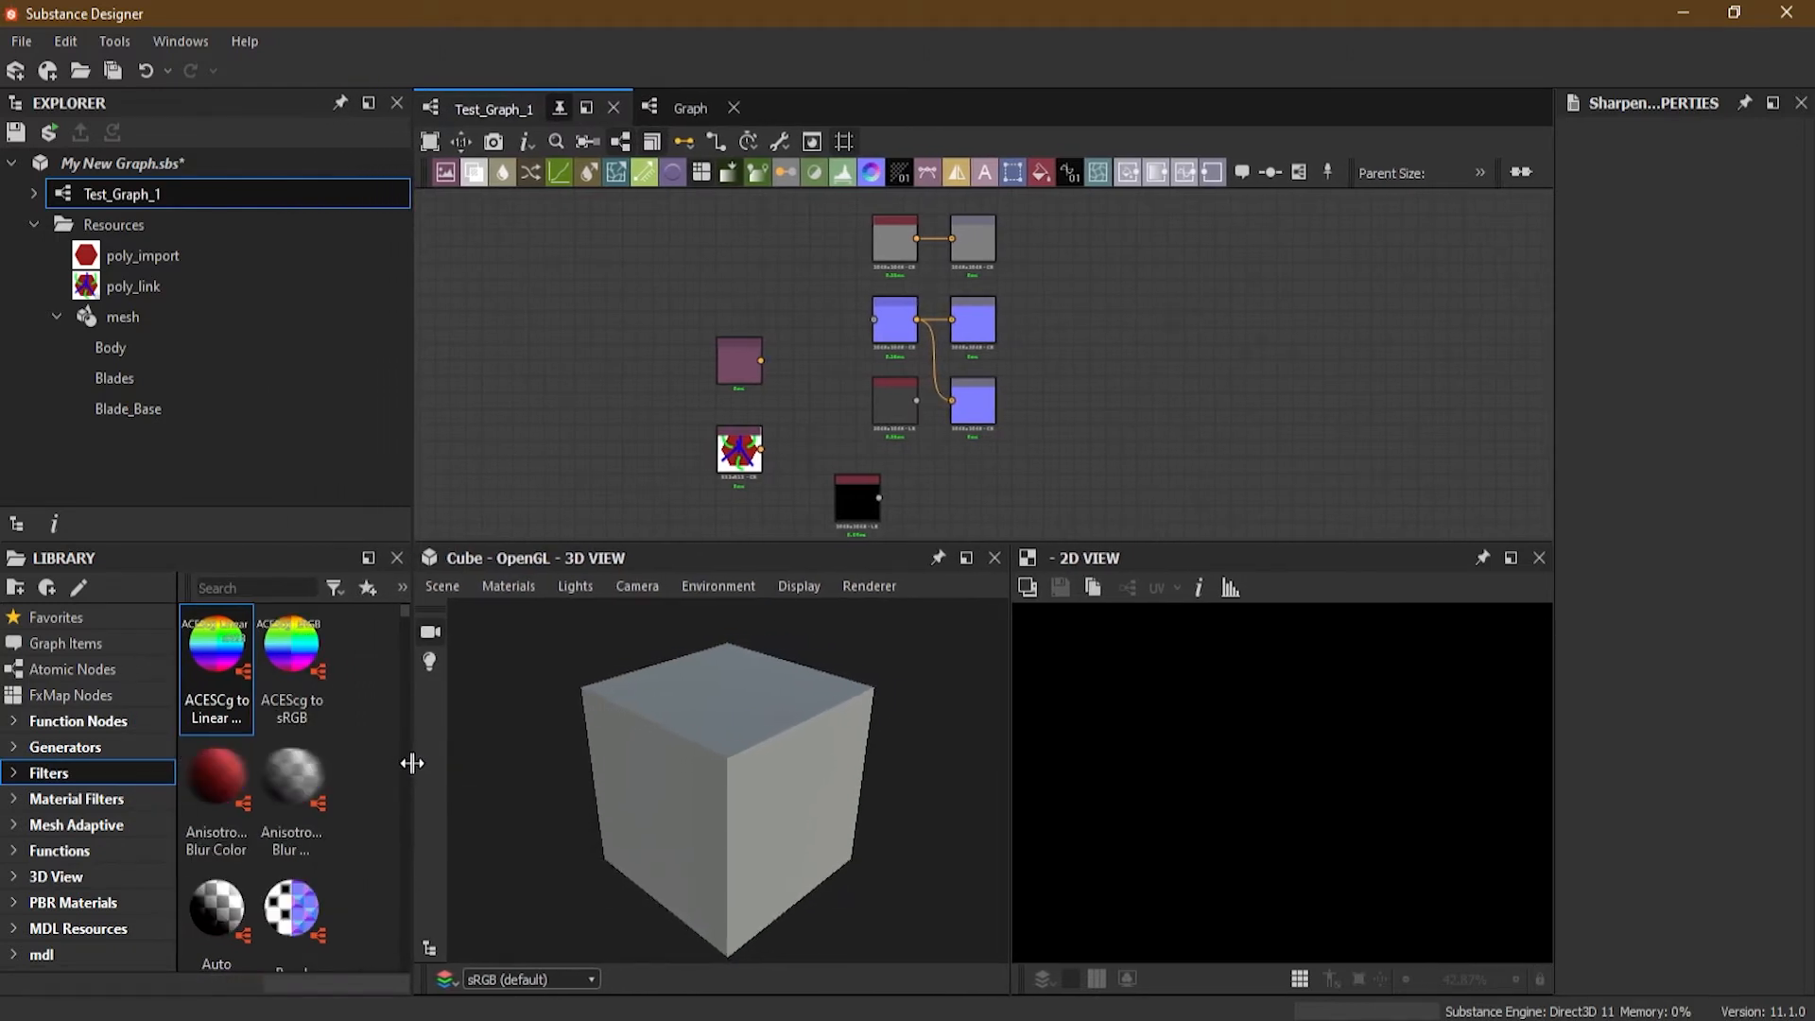
left_click(257, 589)
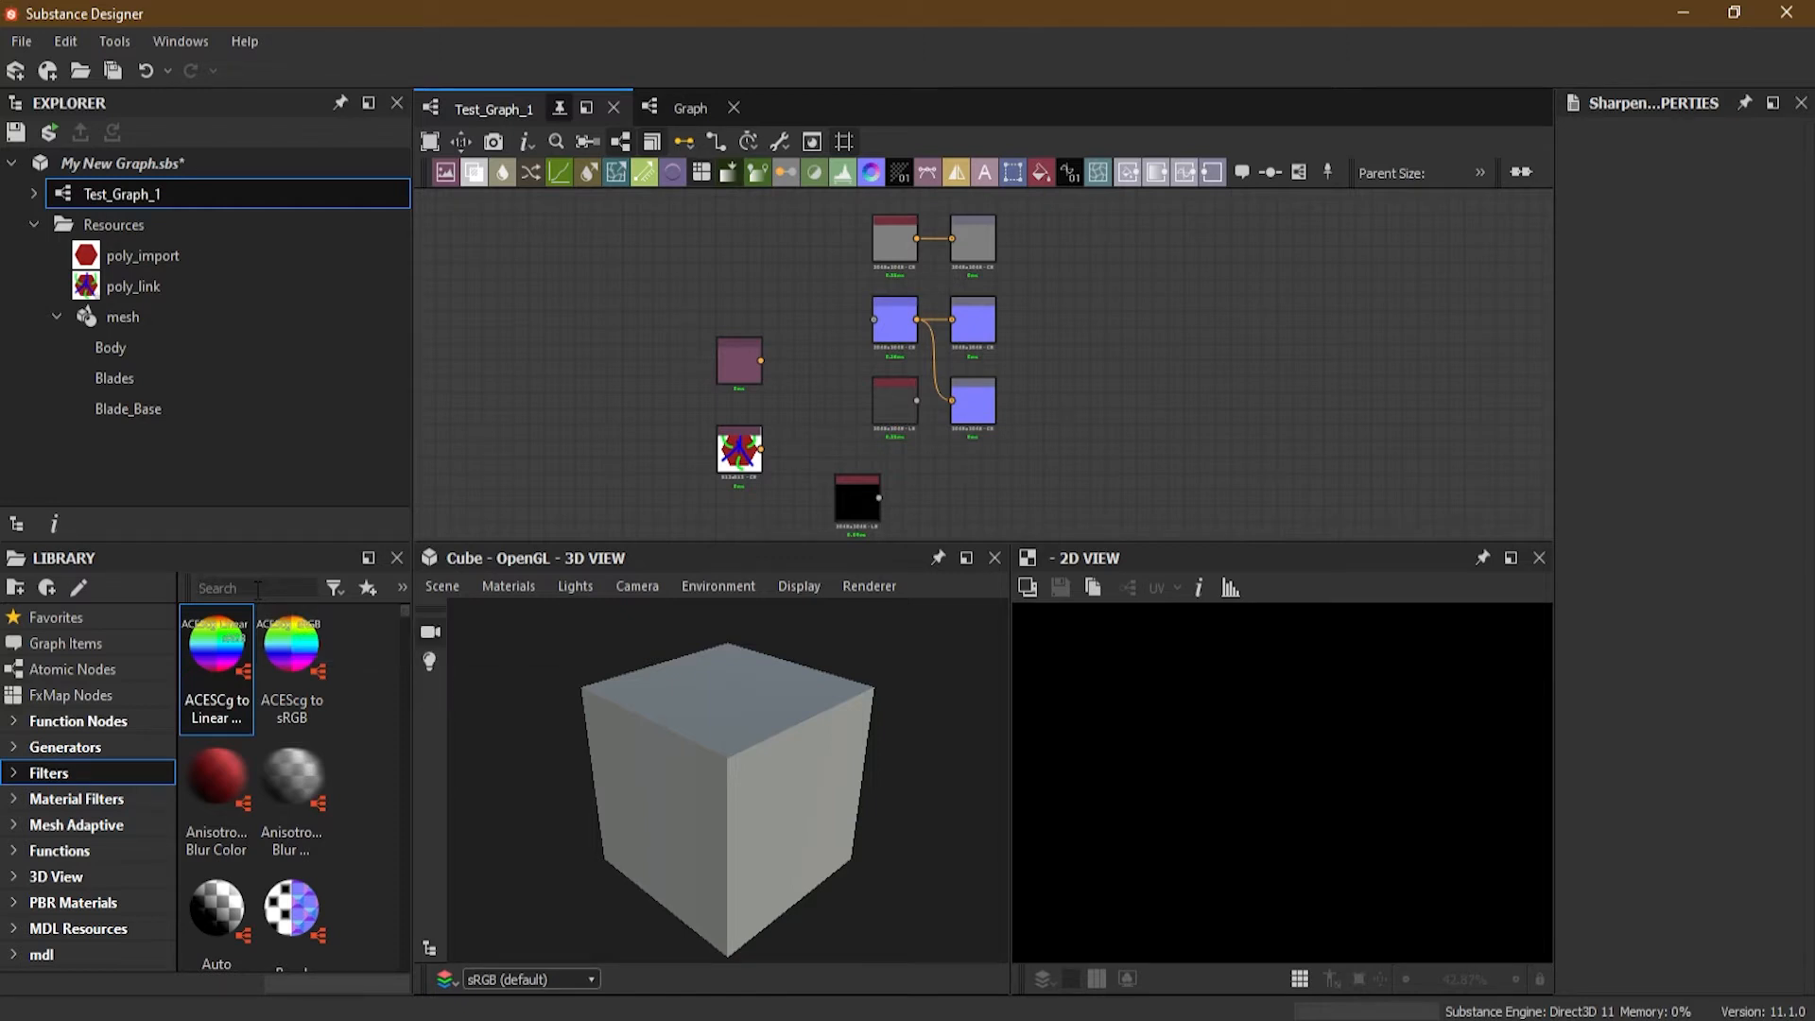
type("blur")
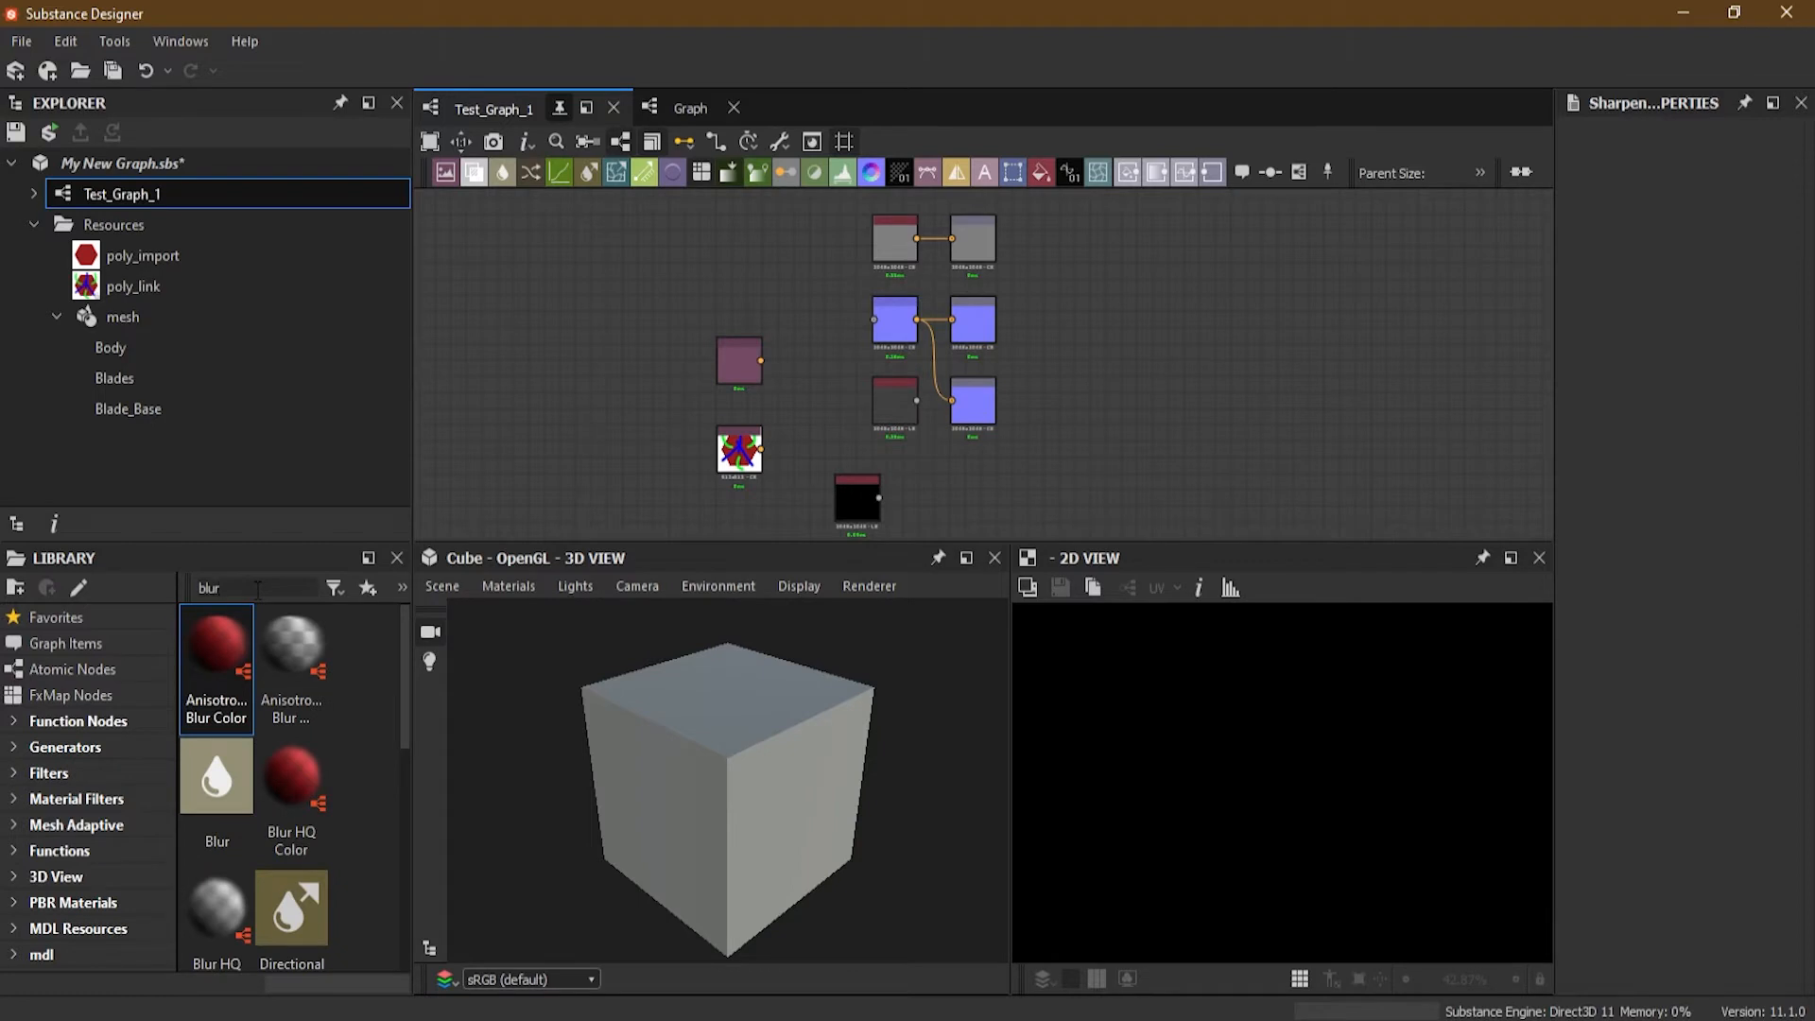
mouse_move(407, 724)
left_mouse_down()
mouse_move(414, 936)
mouse_move(408, 753)
left_mouse_up()
Step: Replace the Library search term with "blend"
left_click_drag(224, 588, 182, 583)
type("b")
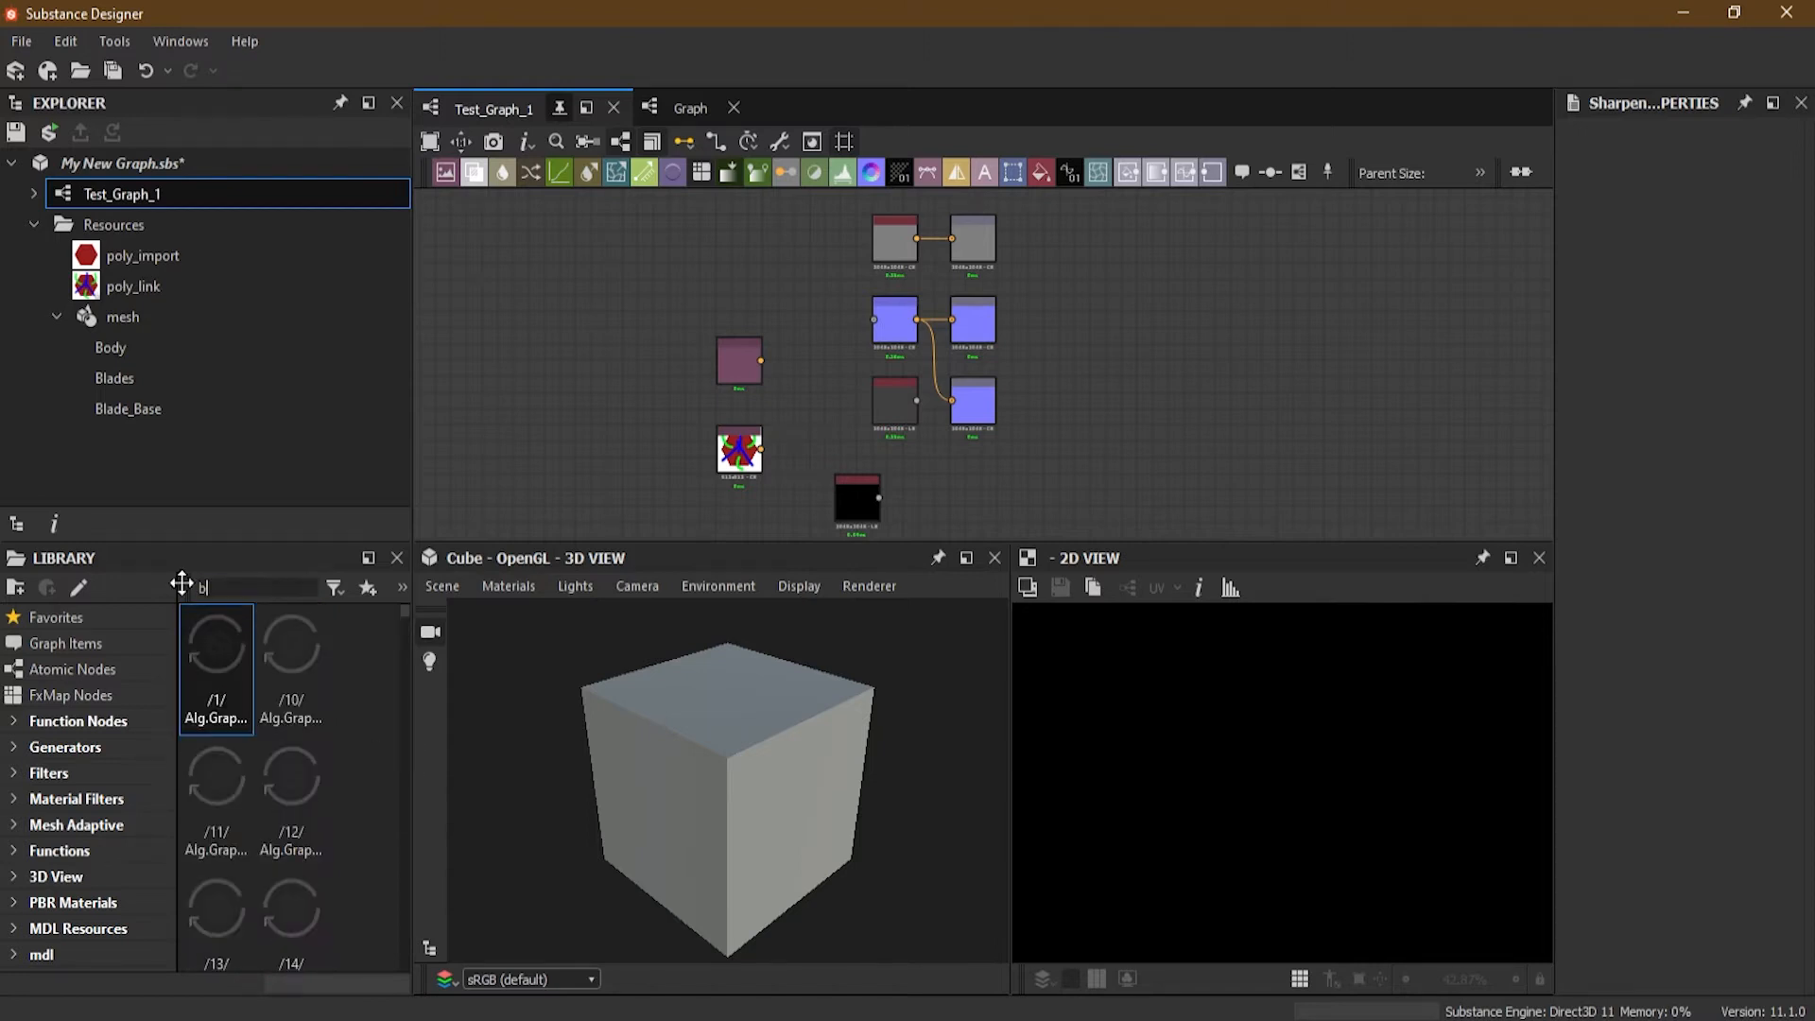
type("lend")
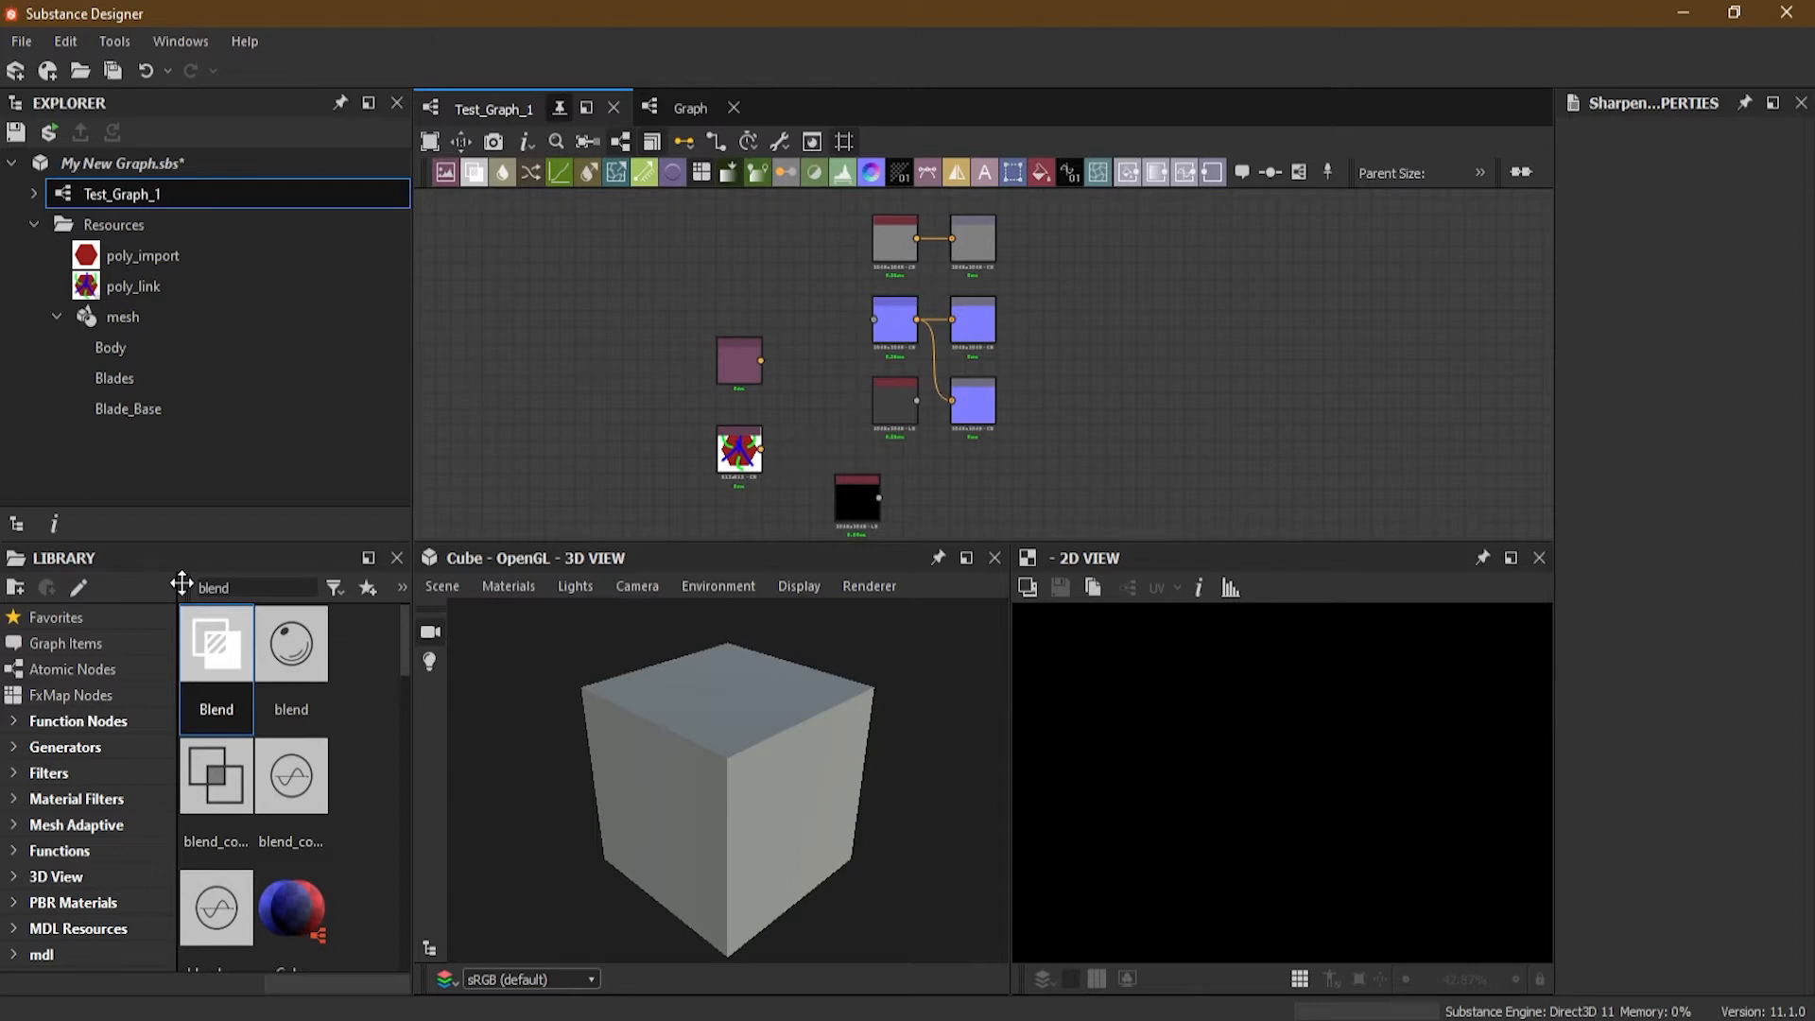
Step: Search the Library for "curve" and place a Curve node in the graph beside the bitmap nodes
key("BackSpace")
key("BackSpace")
key("BackSpace")
key("BackSpace")
key("BackSpace")
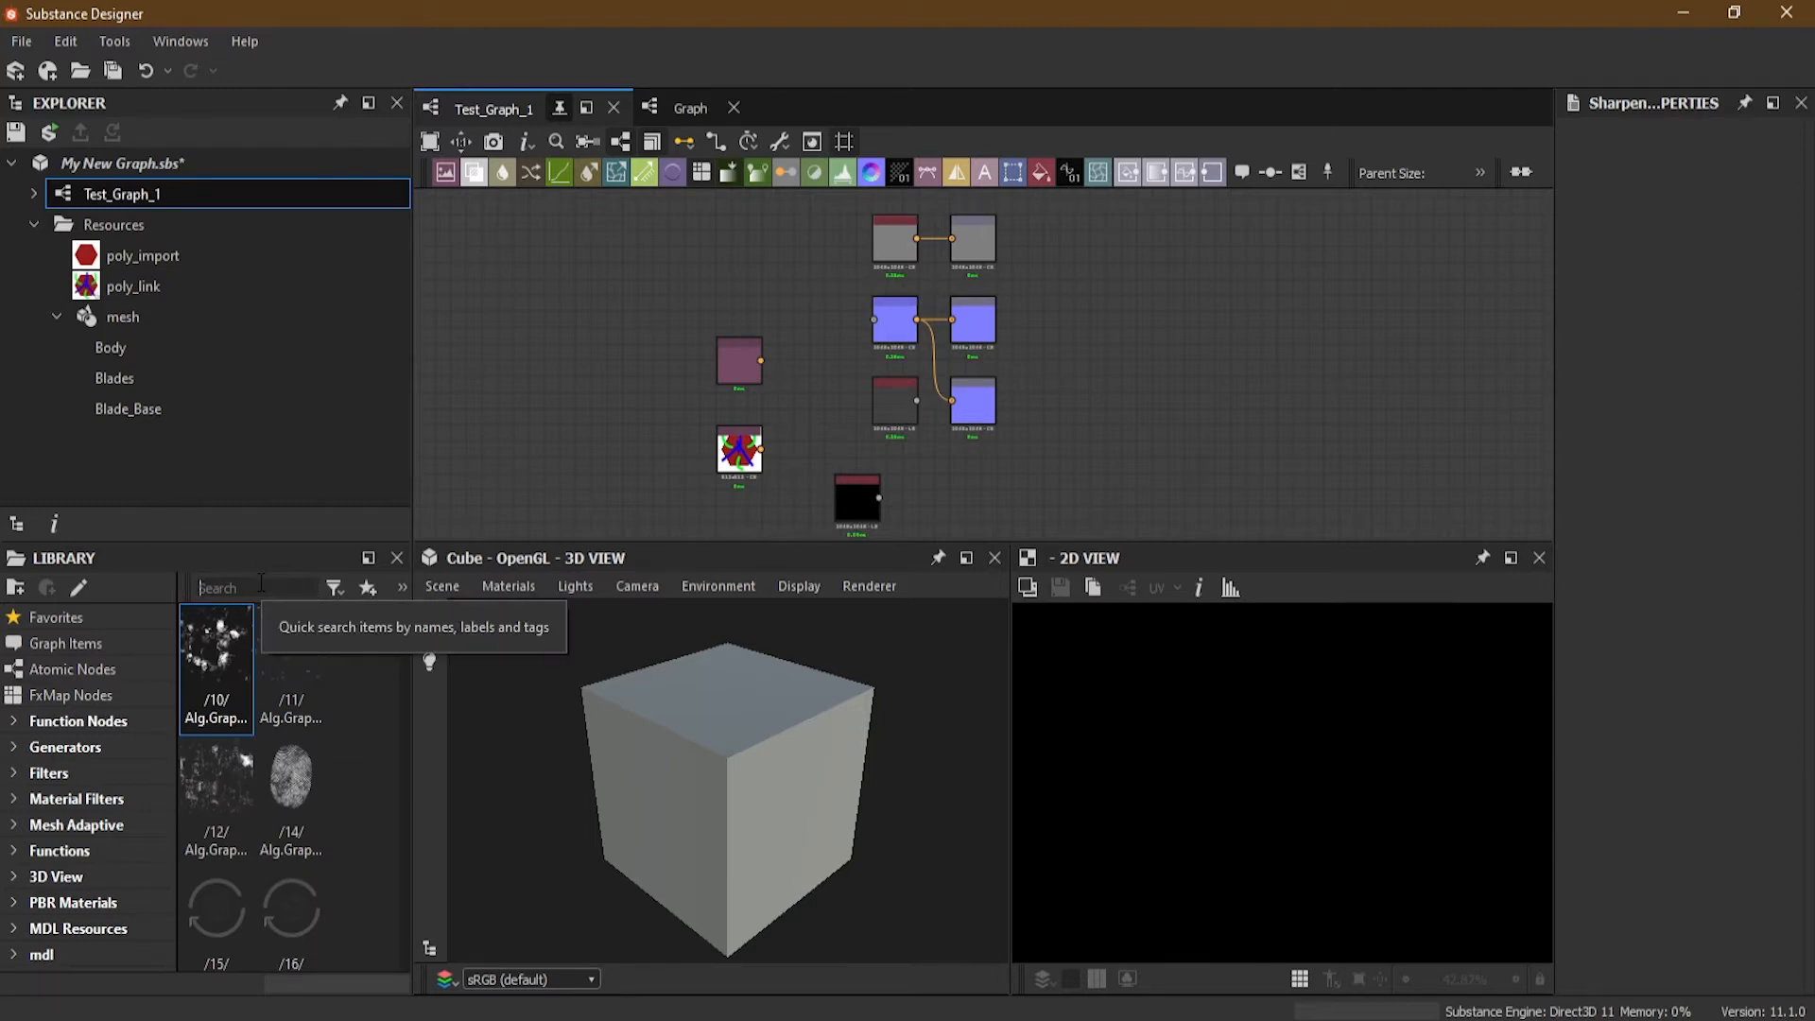
type("curve")
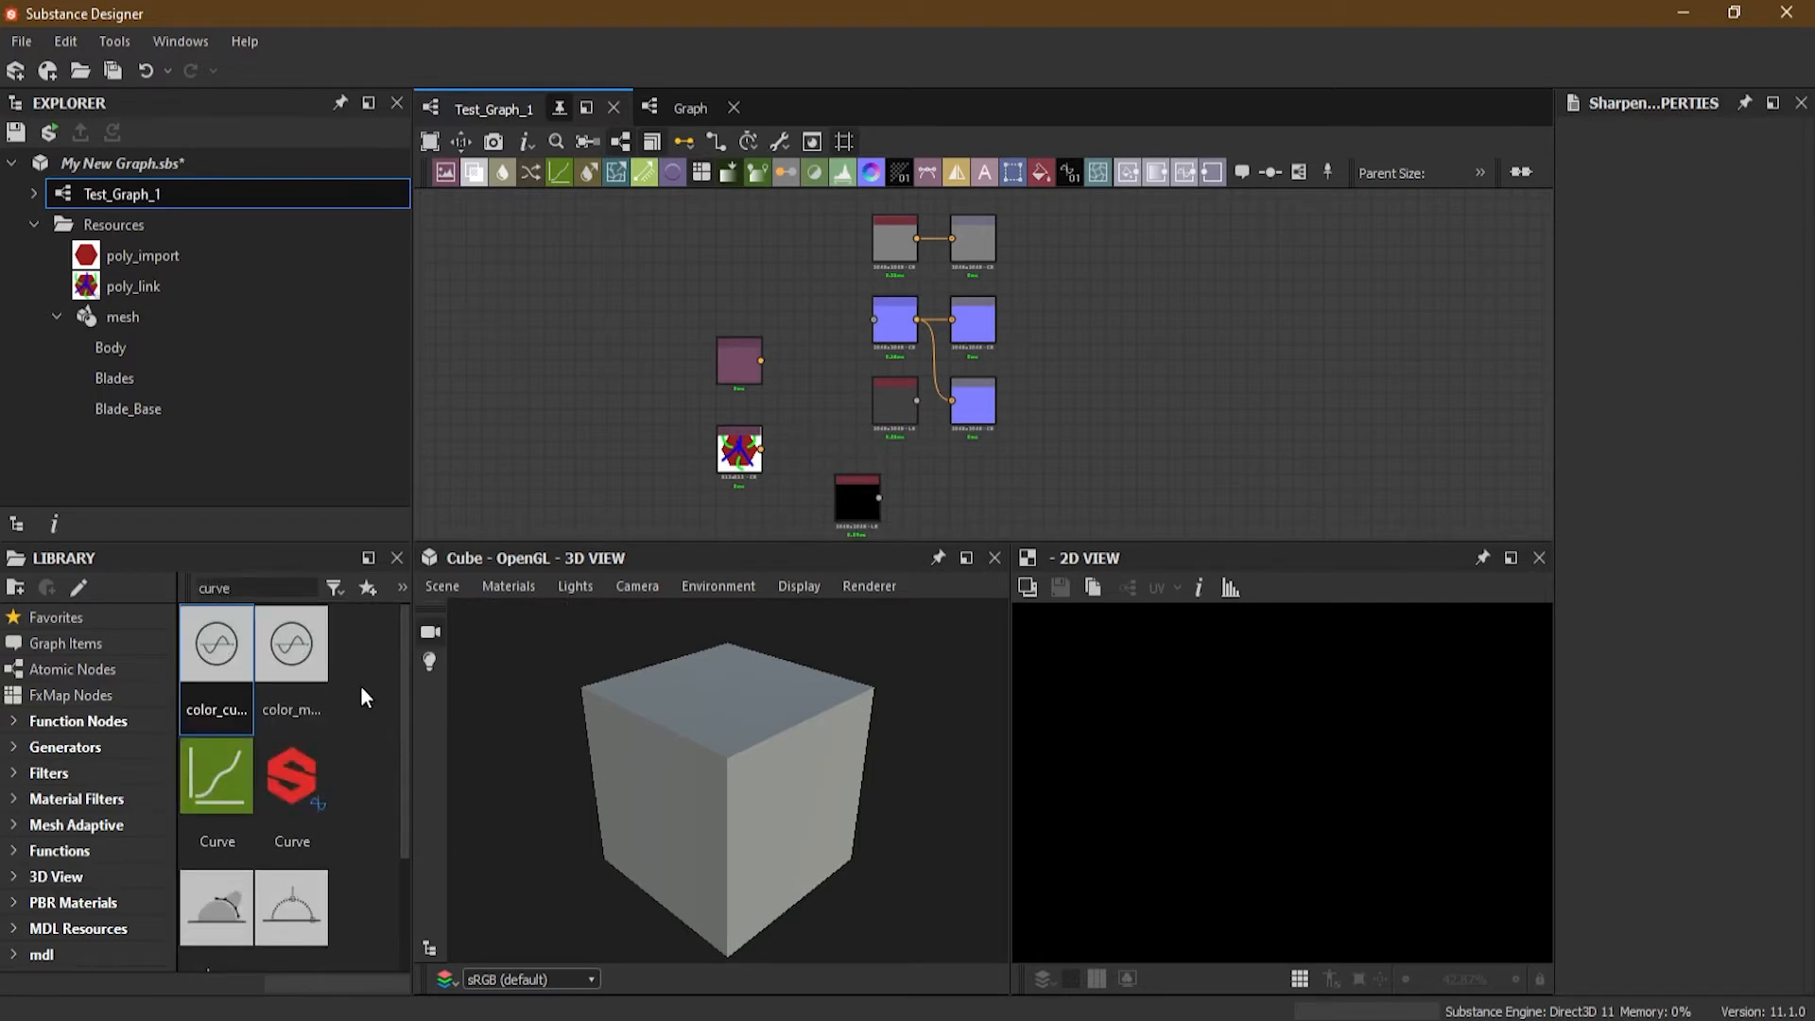
mouse_move(406, 703)
left_mouse_down()
mouse_move(409, 834)
mouse_move(408, 700)
left_mouse_up()
left_click(224, 775)
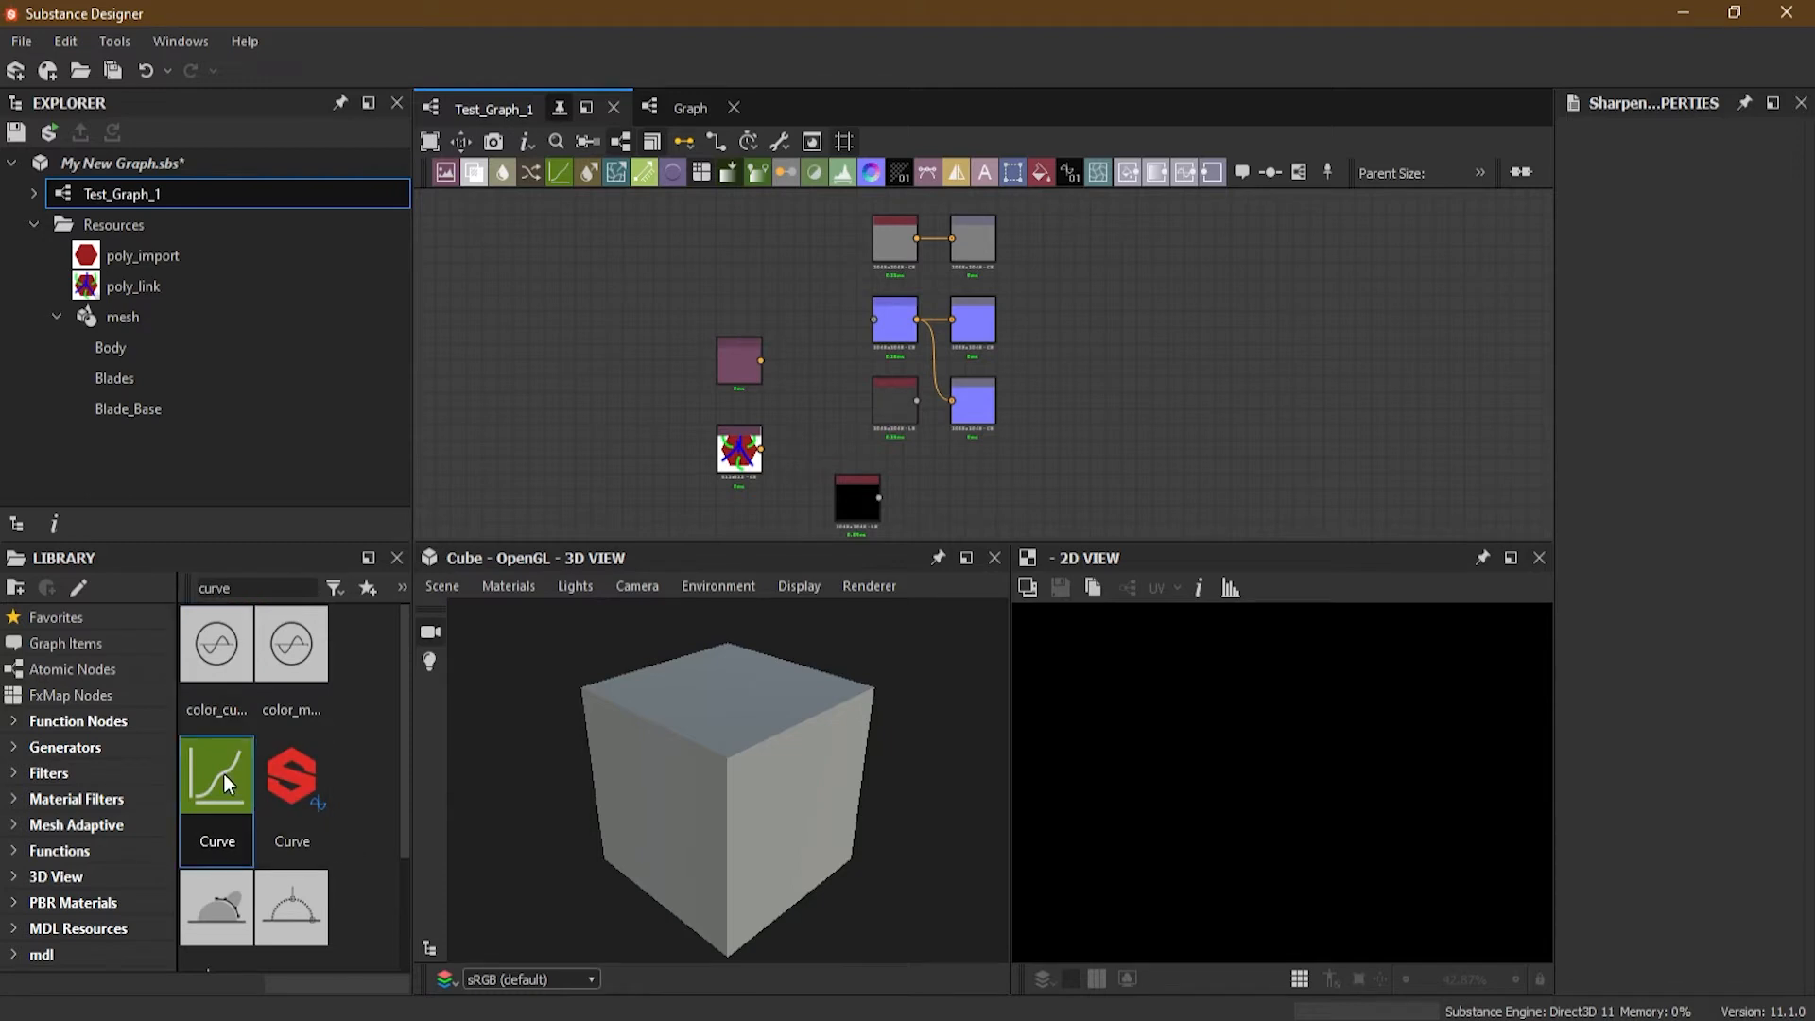
left_click_drag(224, 770, 552, 348)
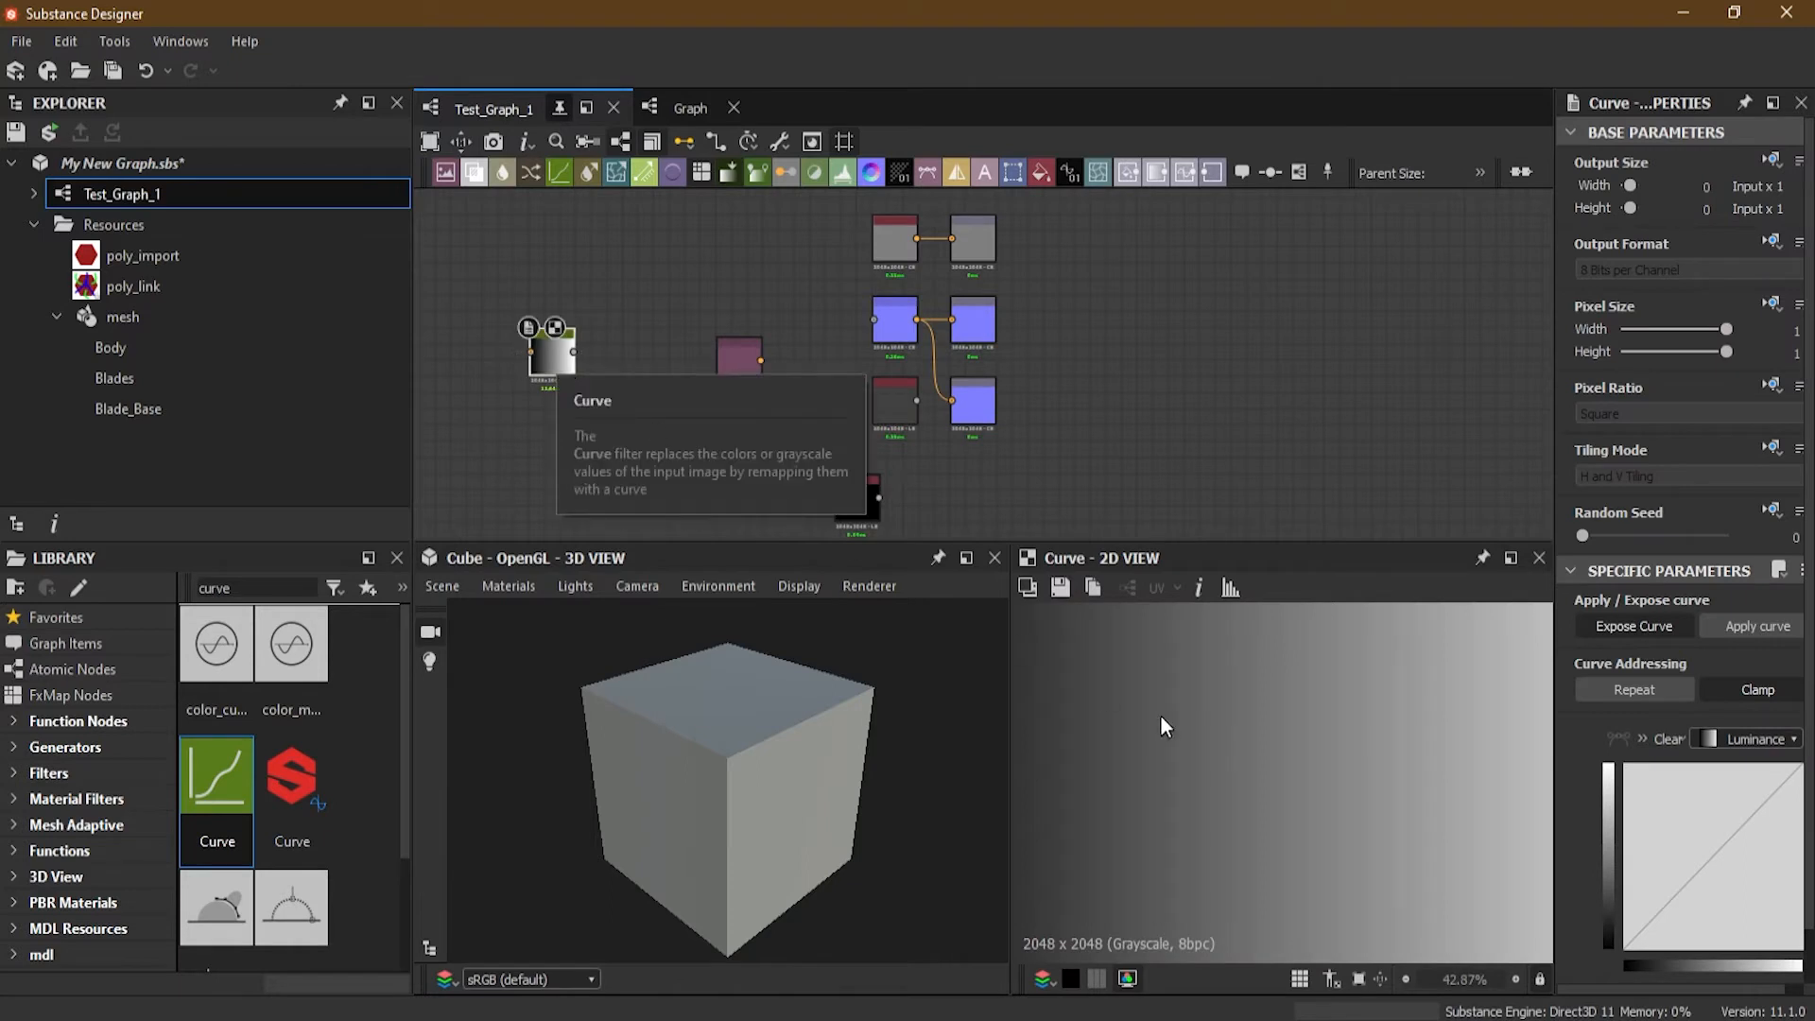
Step: Fit the Curve node's whole gradient in the 2D view and delete the node from the graph
scroll(1160, 715, "down", 6)
scroll(1159, 716, "down", 2)
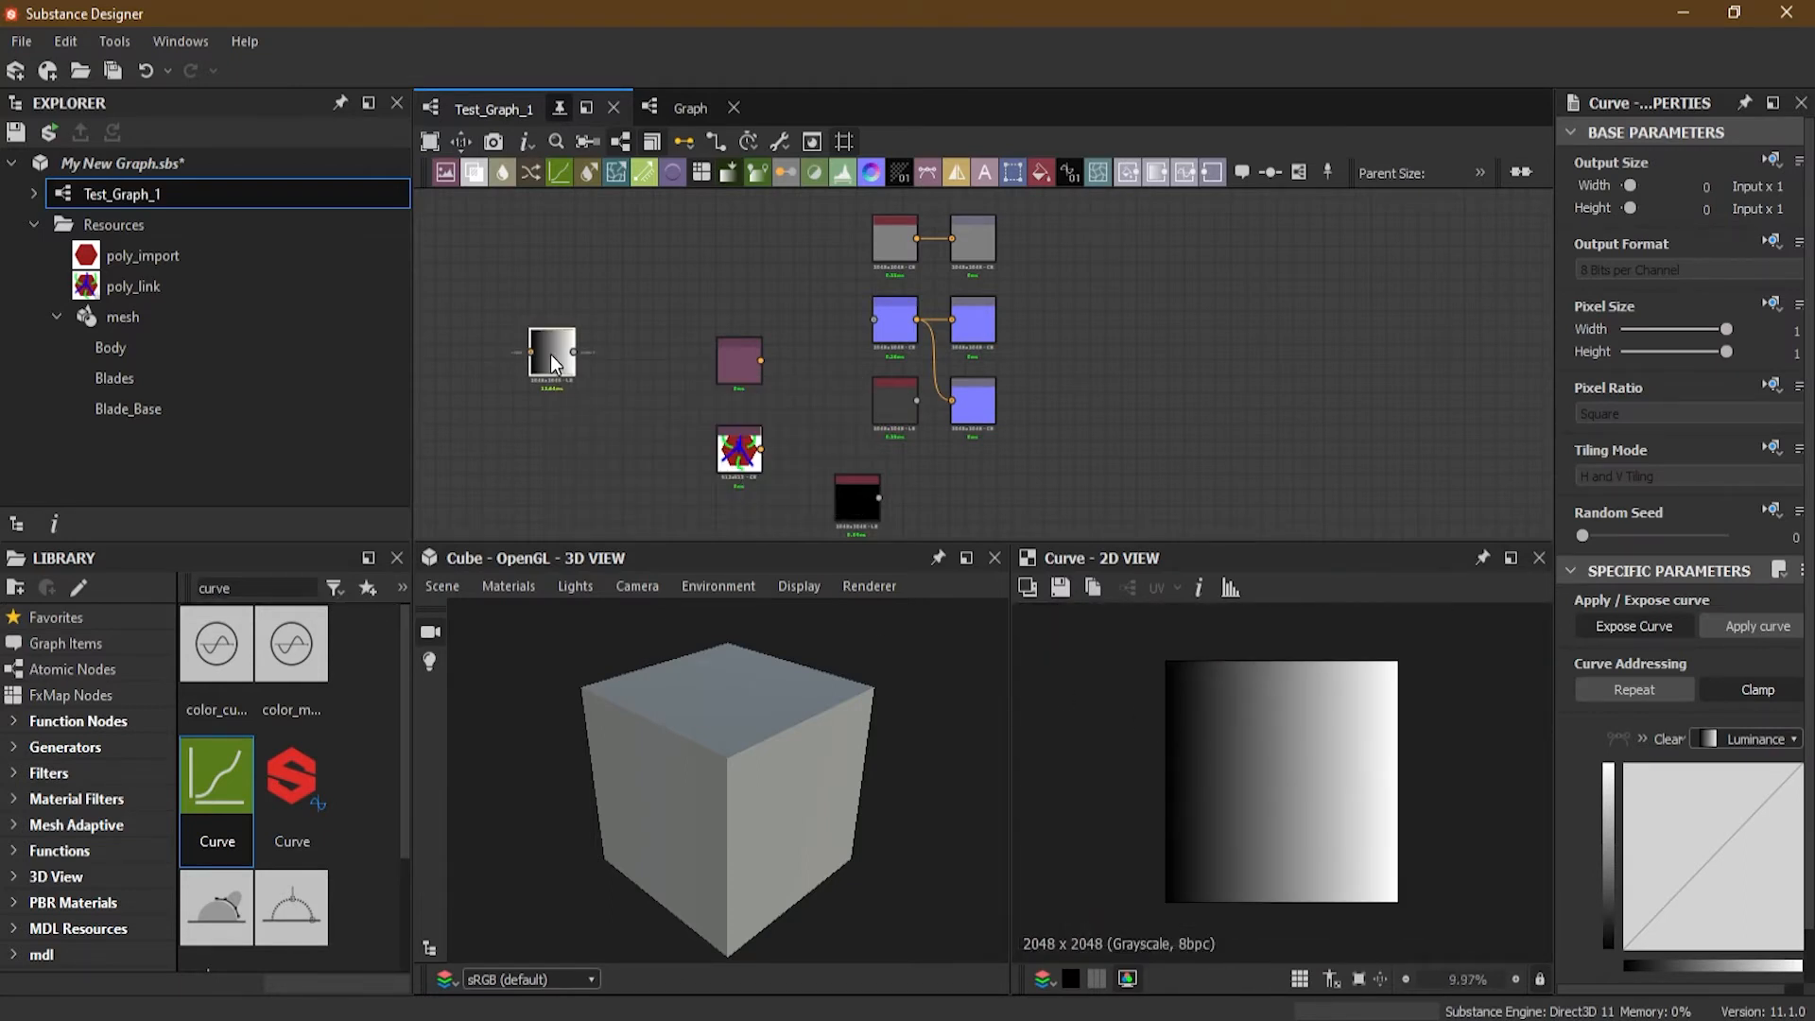
key("Delete")
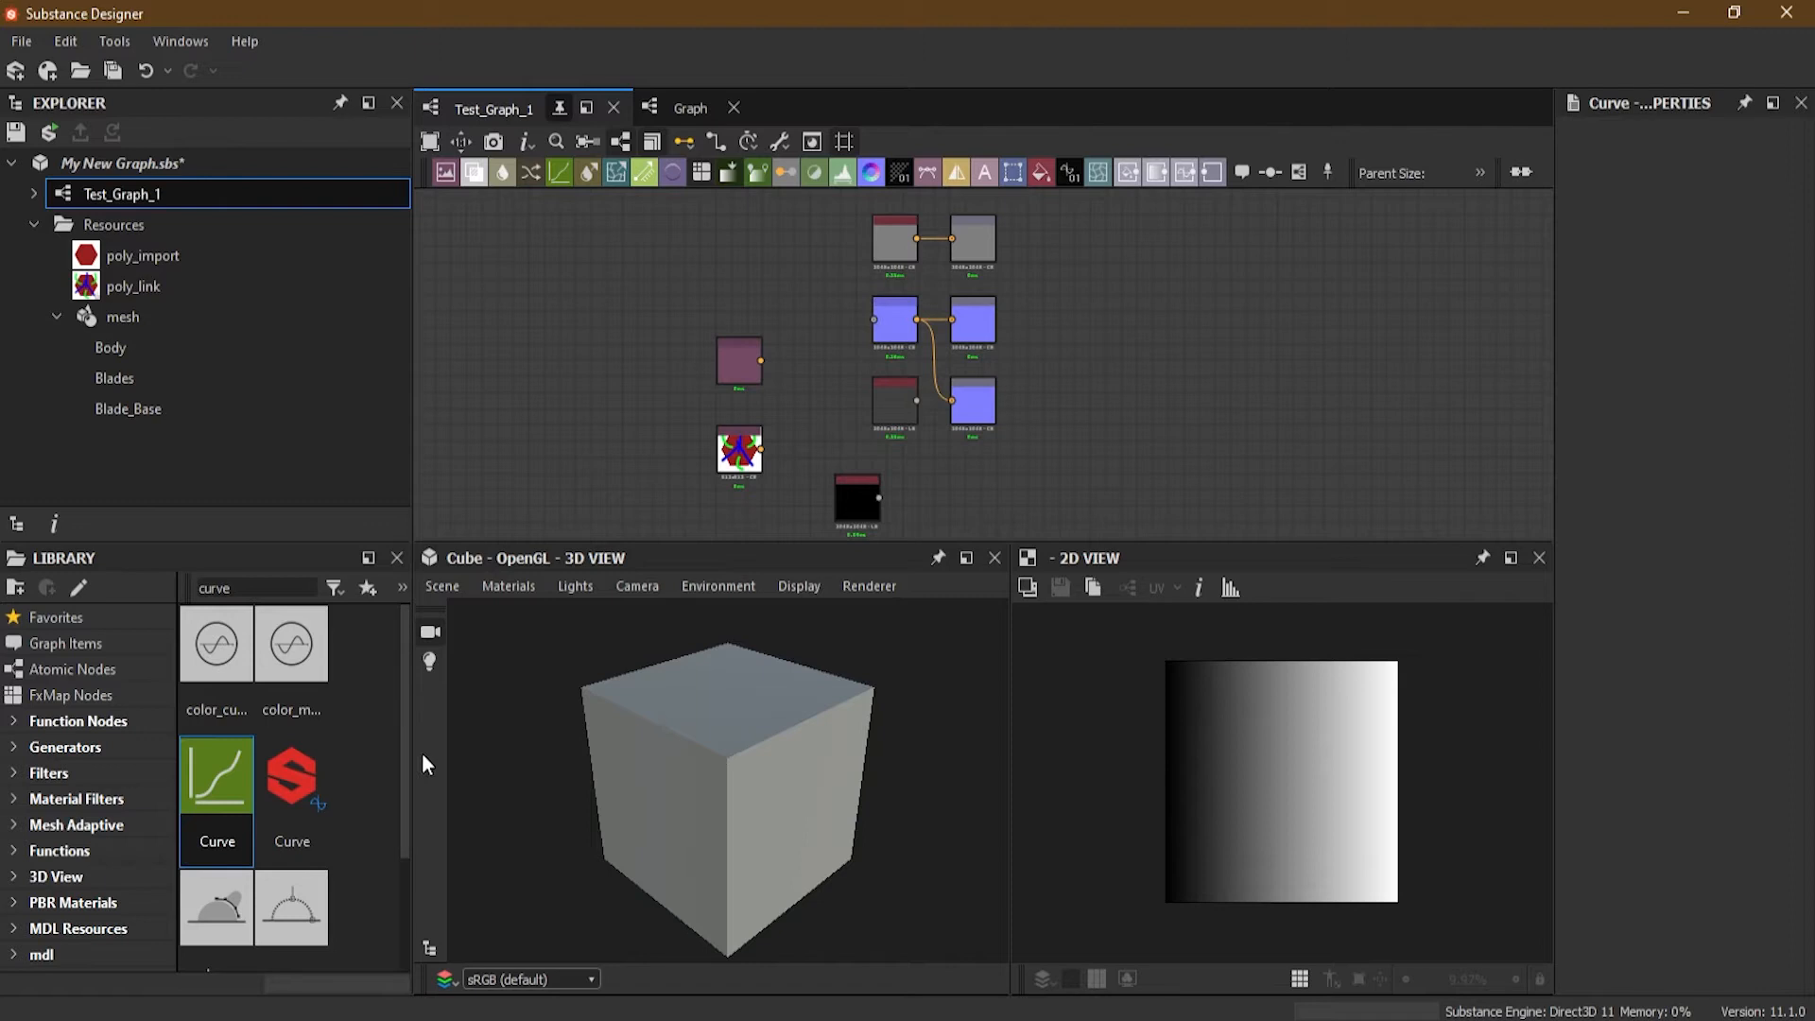
Step: Clear the Library search and display the Filters category
mouse_move(406, 758)
left_mouse_down()
mouse_move(401, 839)
mouse_move(403, 758)
left_mouse_up()
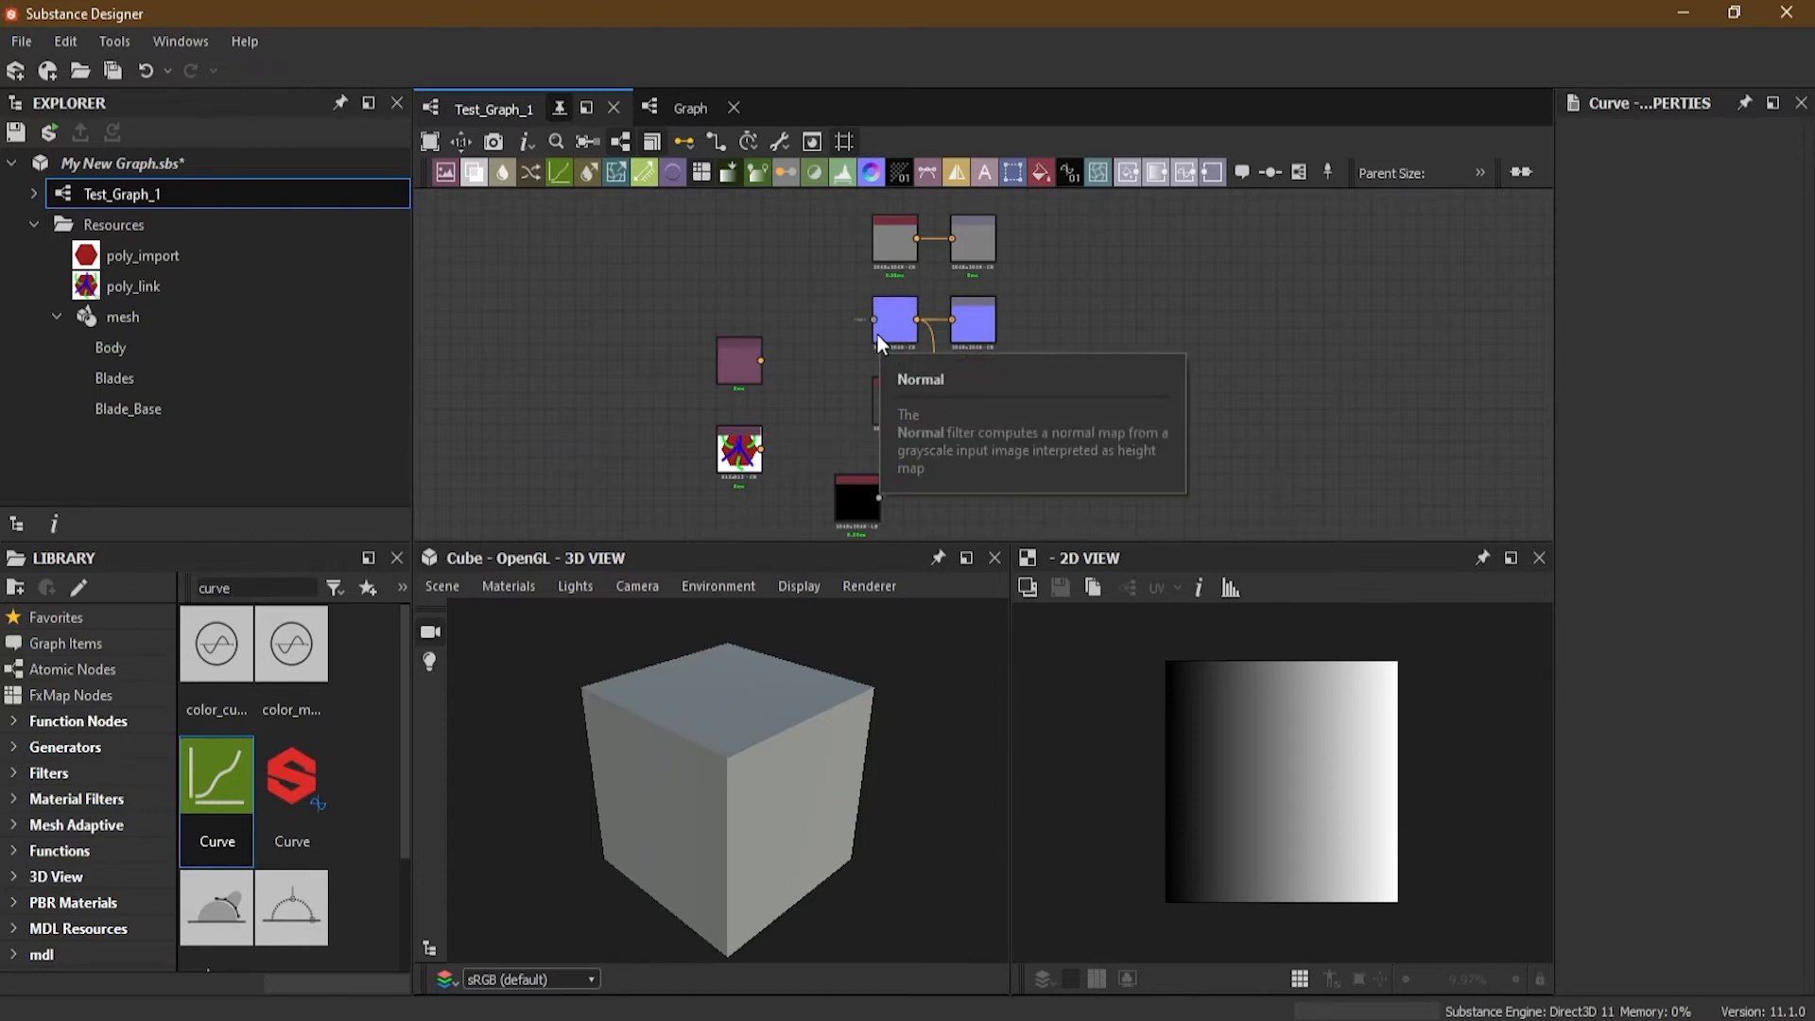
left_click_drag(248, 587, 180, 586)
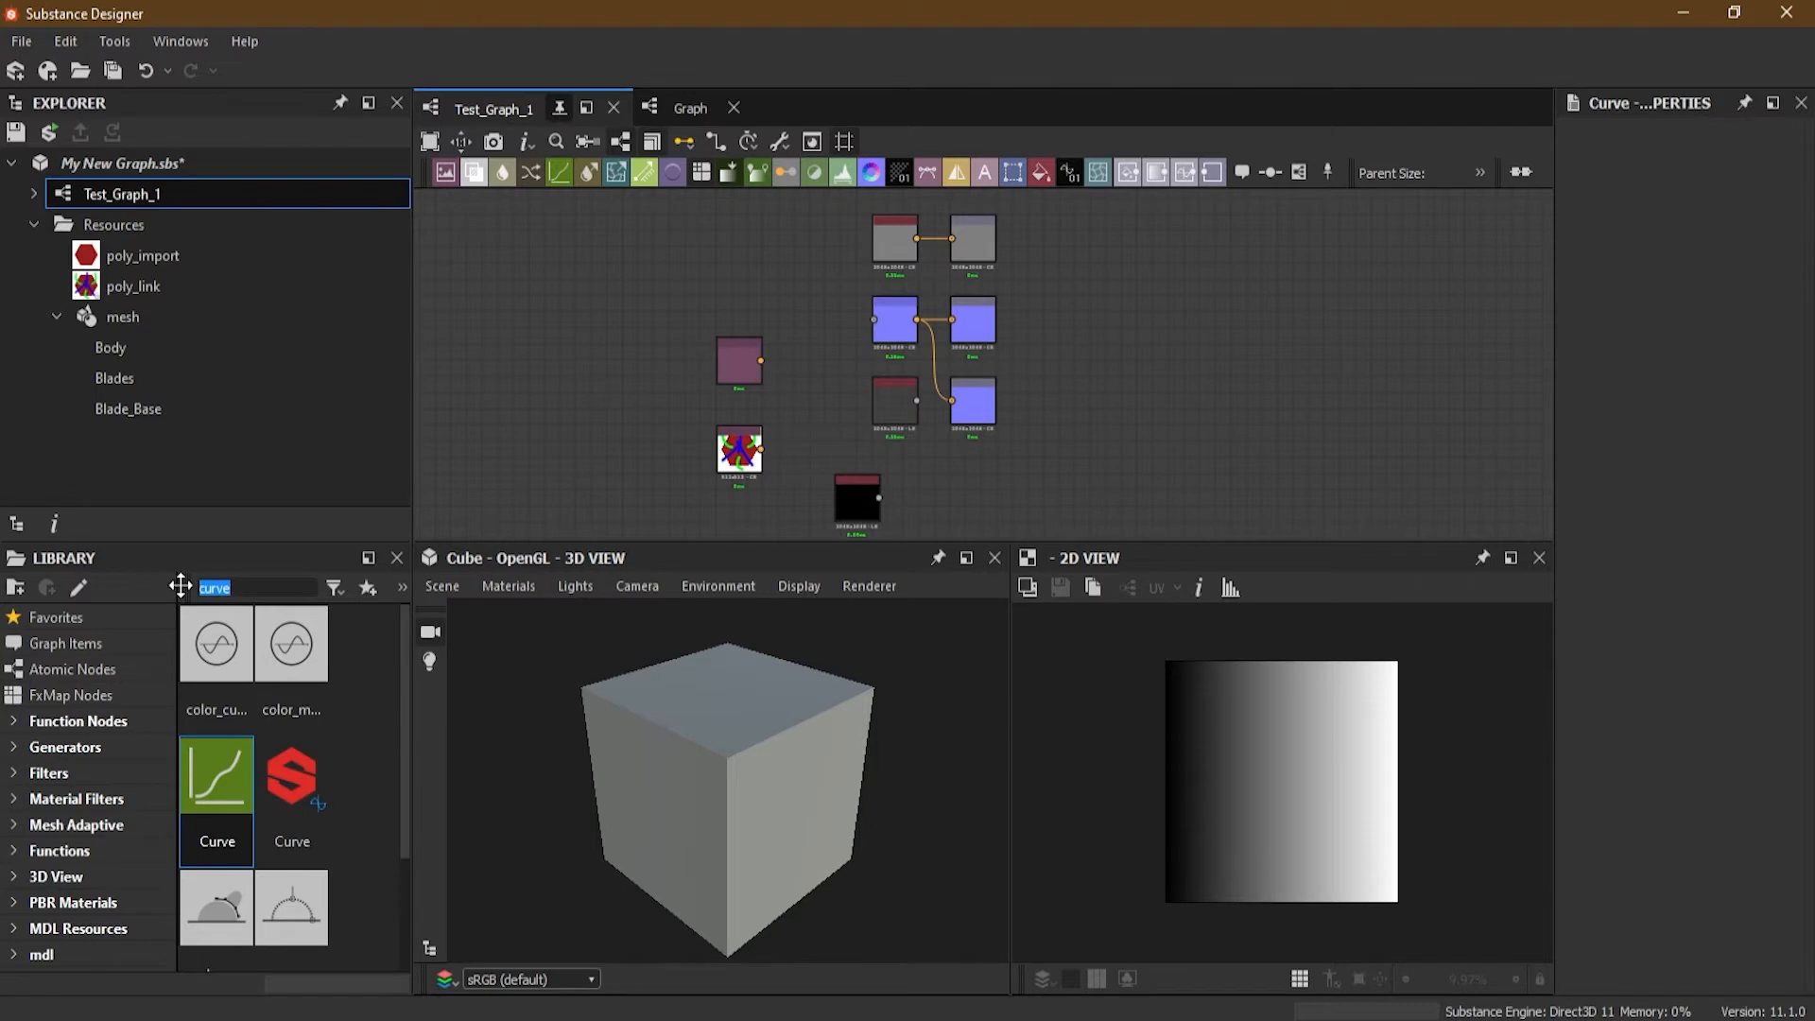
key("BackSpace")
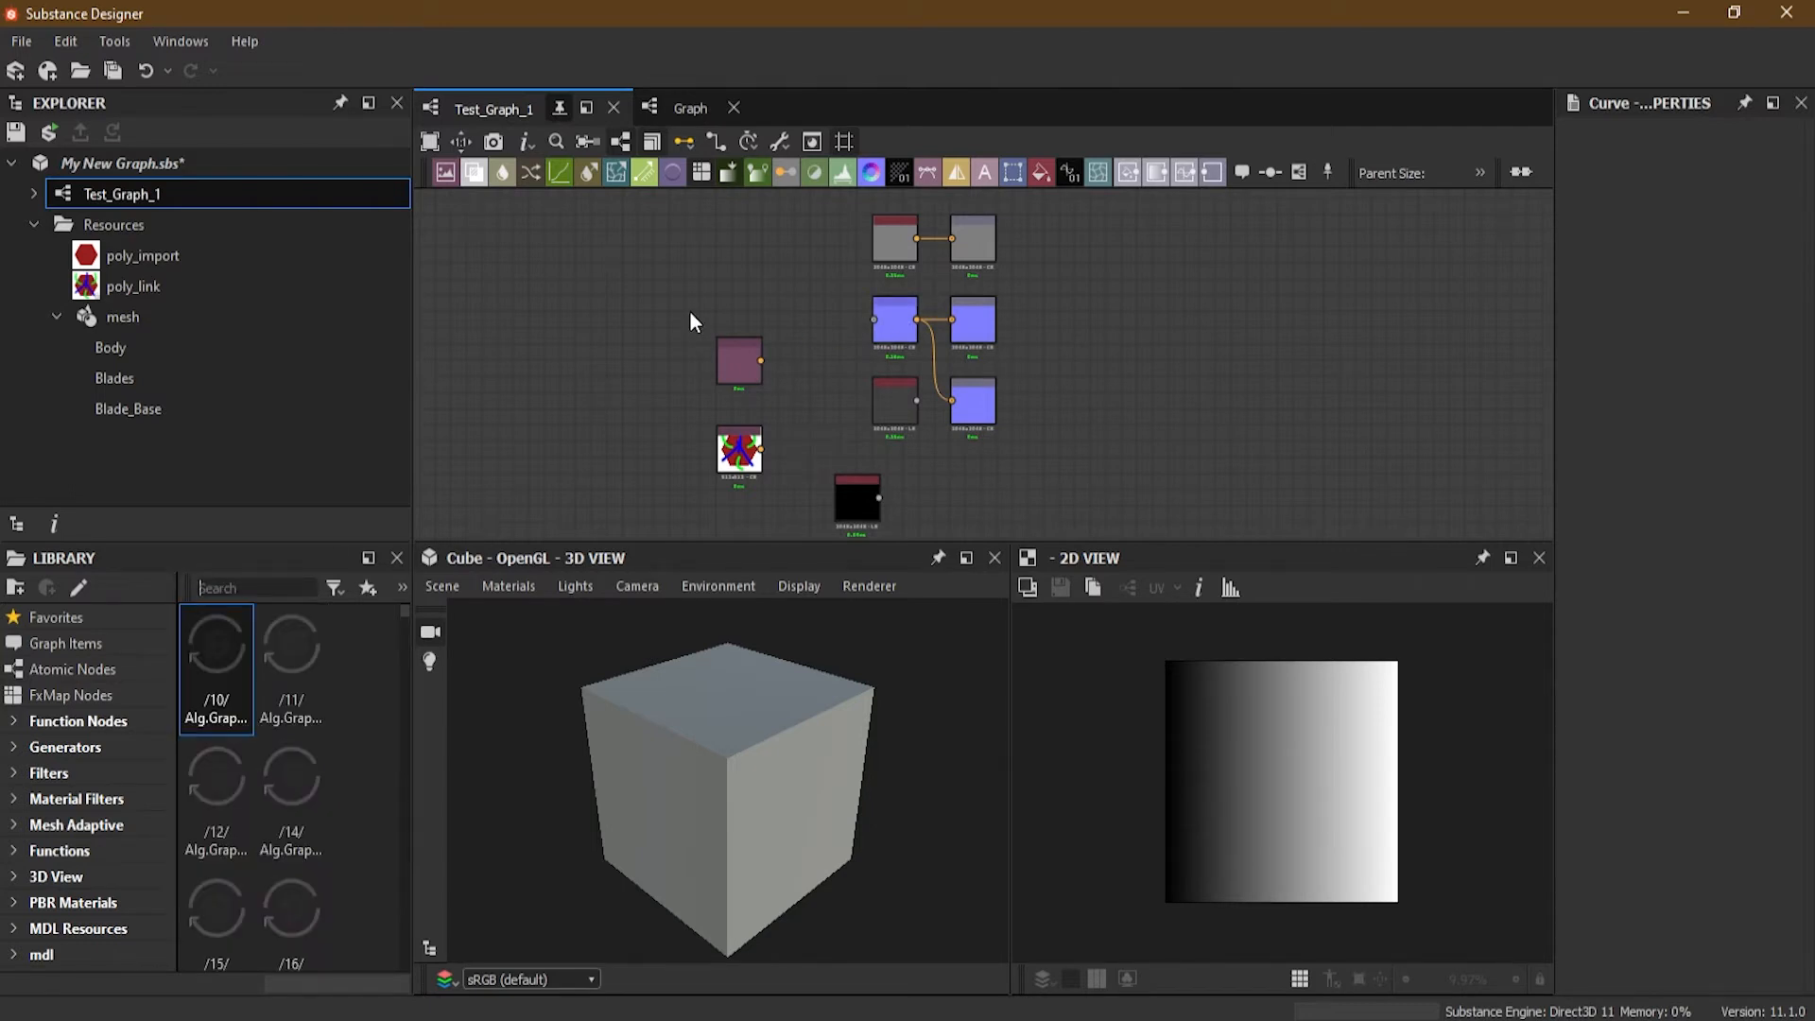
left_click(49, 772)
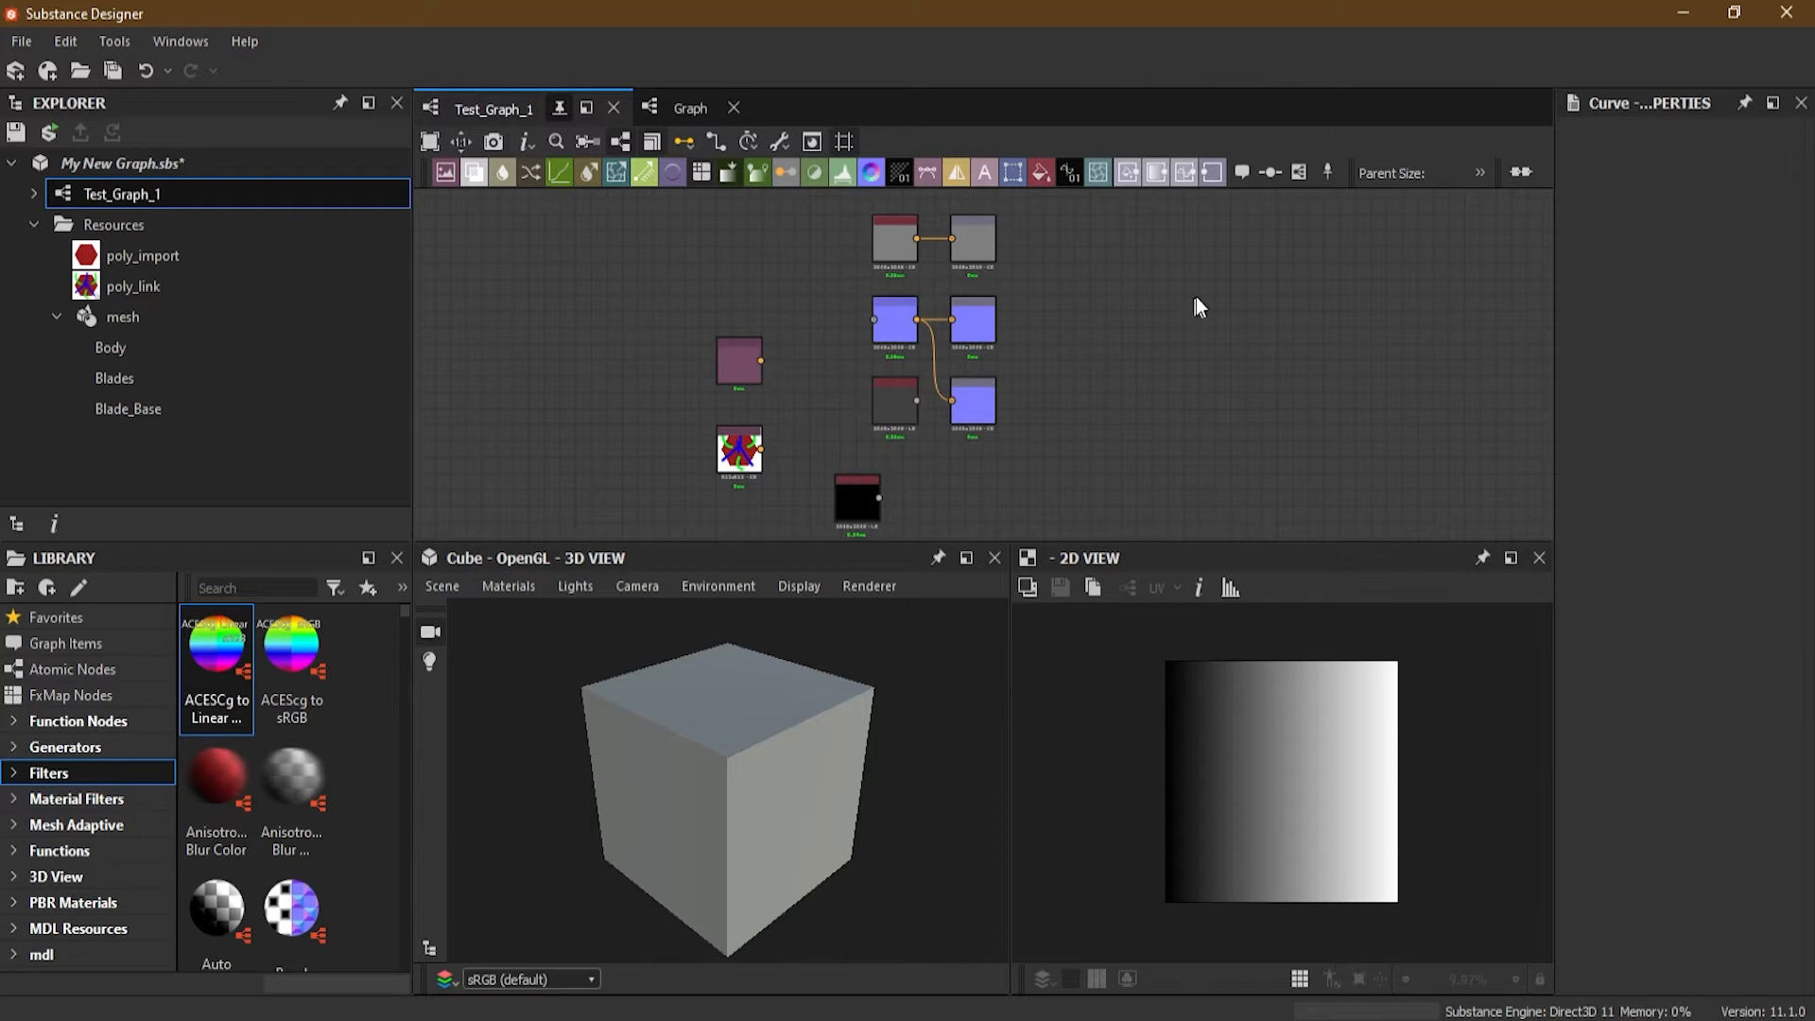
middle_click_drag(1222, 279, 1052, 293)
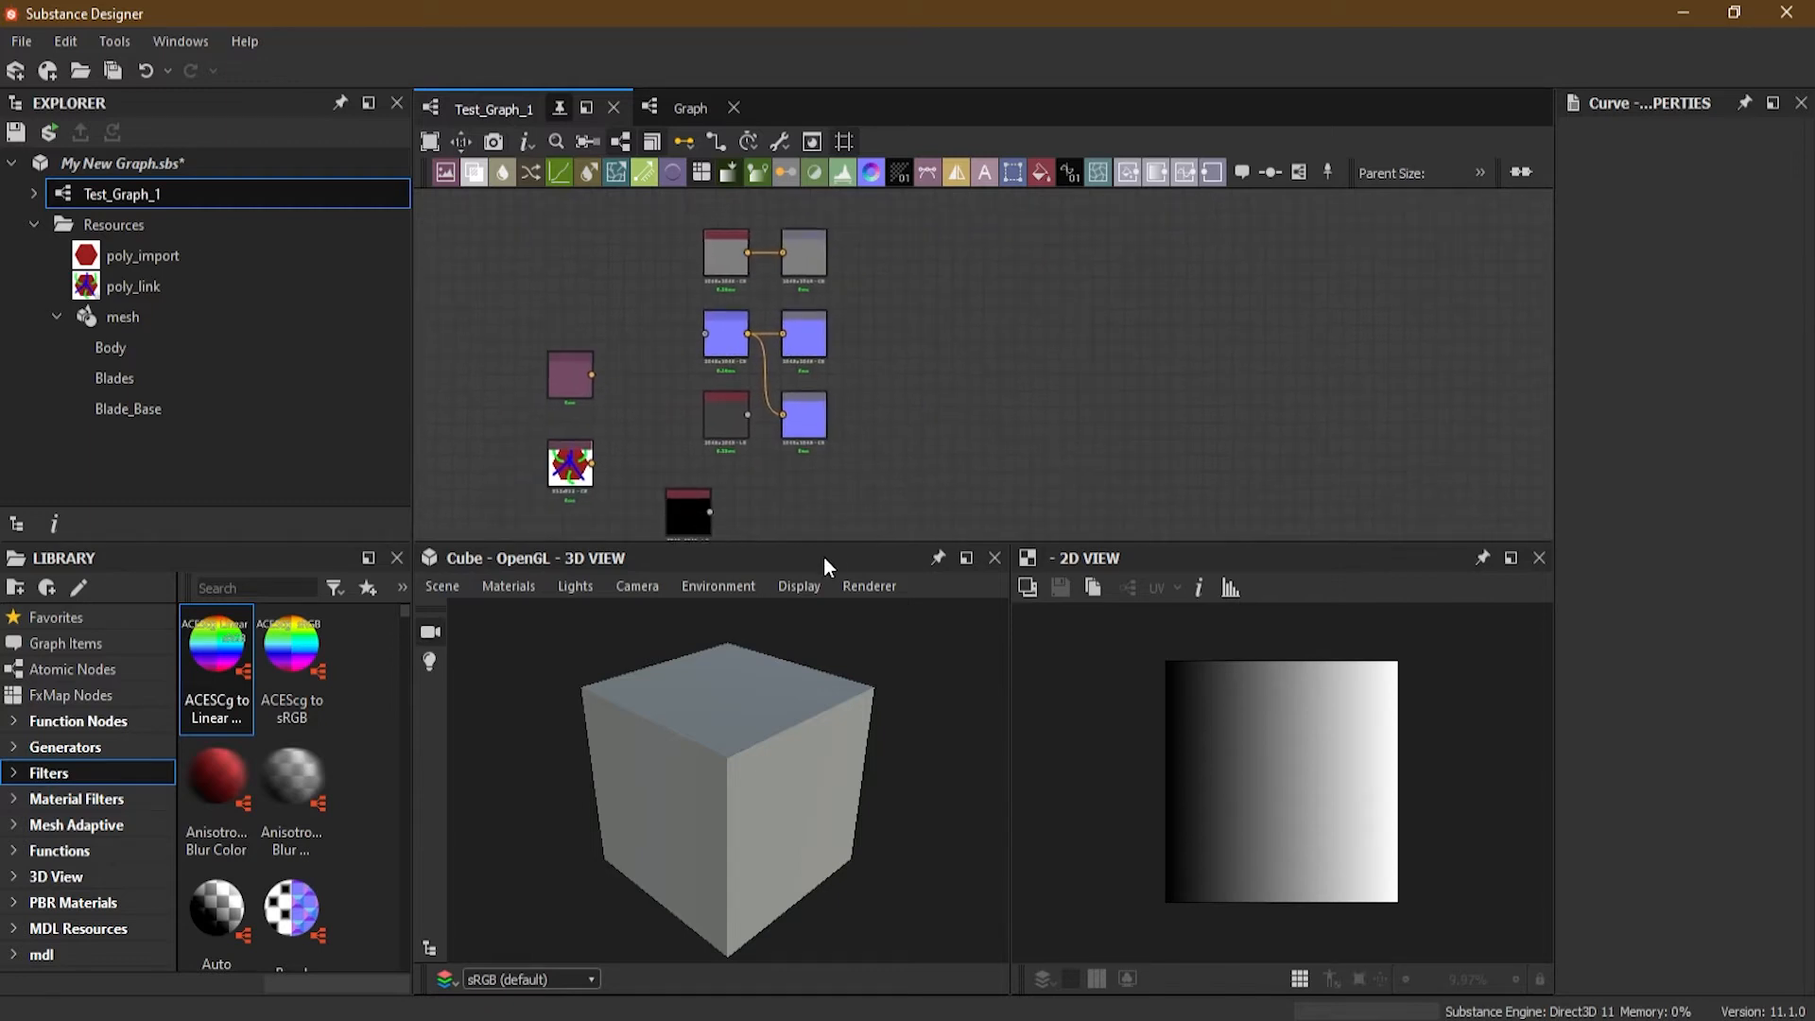
Step: Enlarge the graph view, search the node list for "blend" and place a Blend node beside the output nodes
left_click_drag(824, 547, 822, 633)
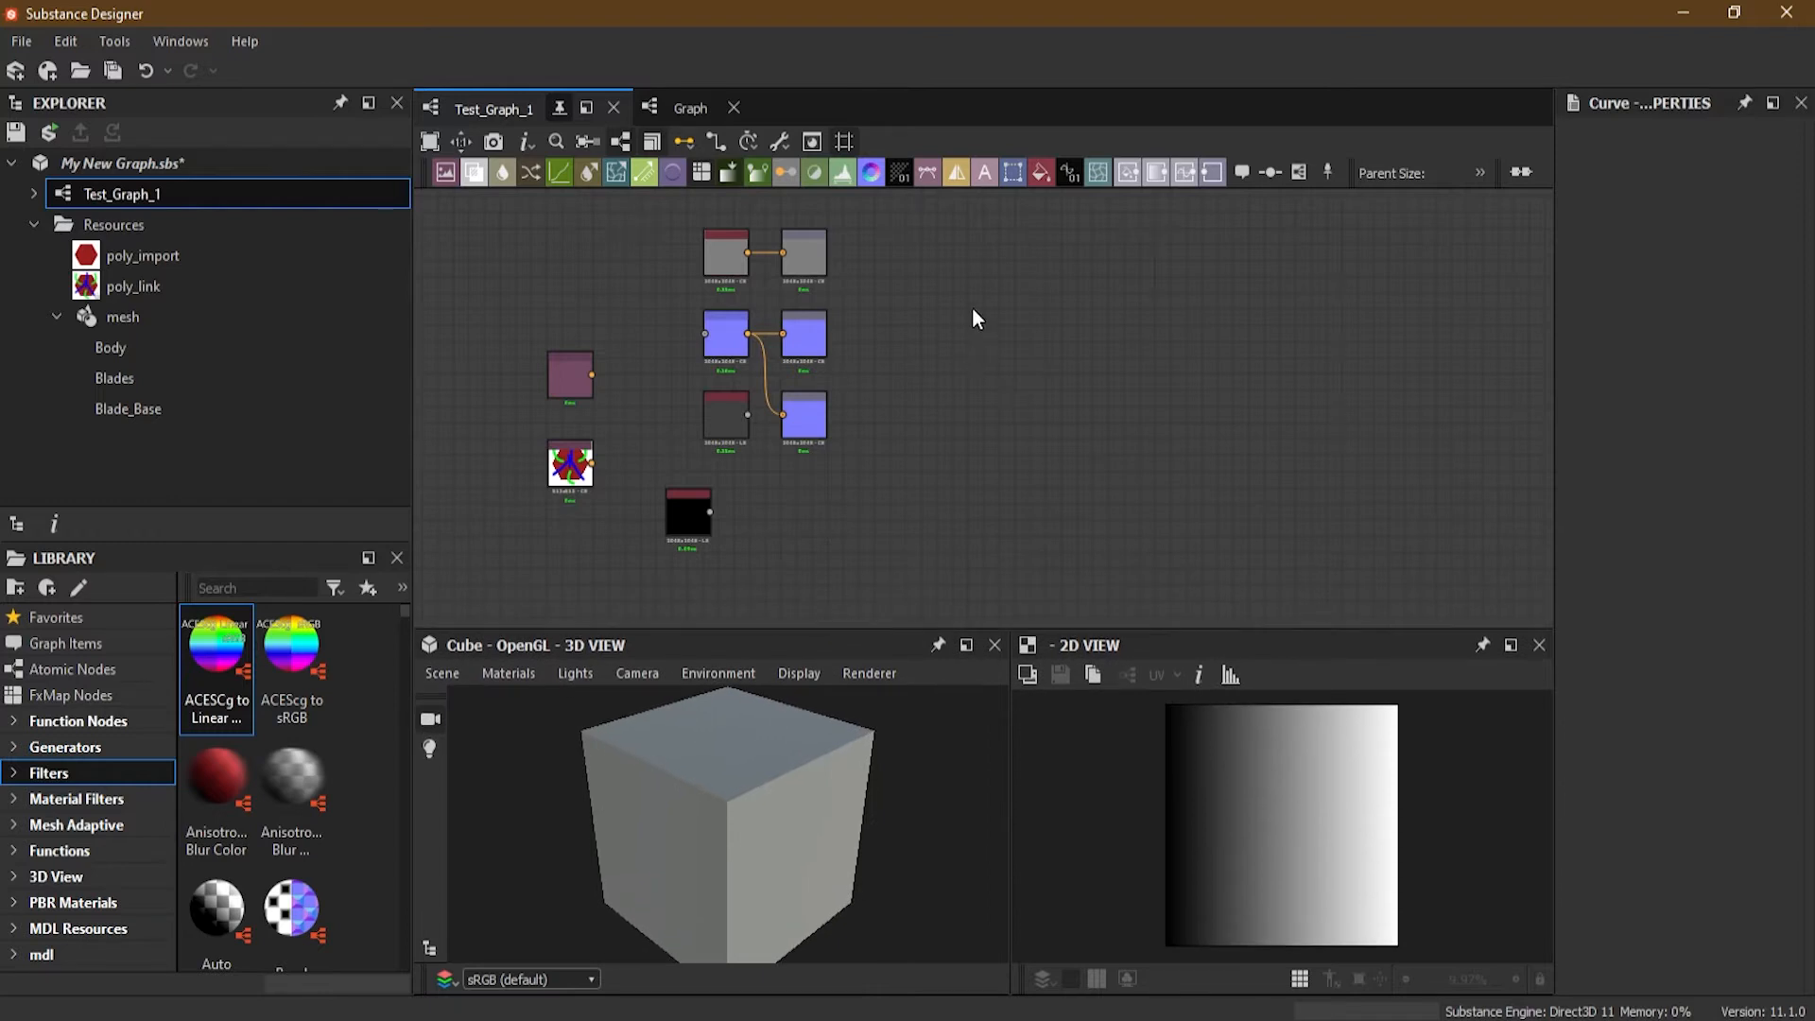
scroll(974, 312, "up", 1)
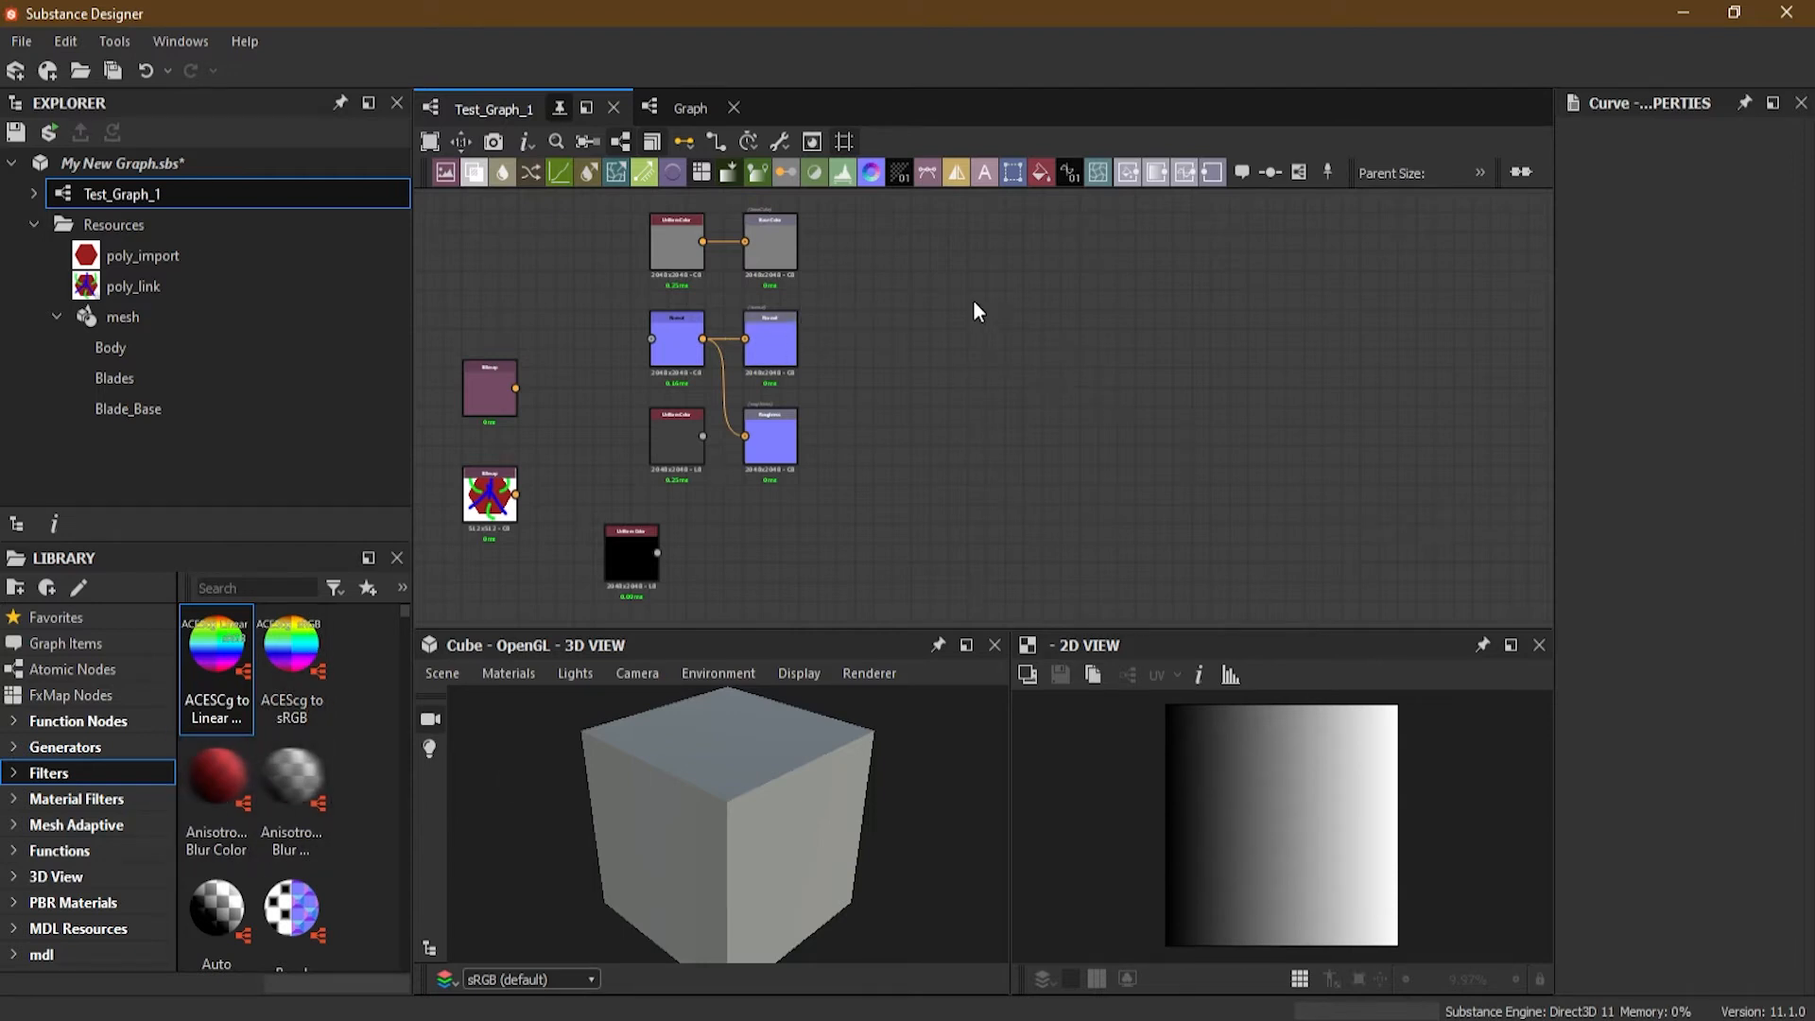
key("space")
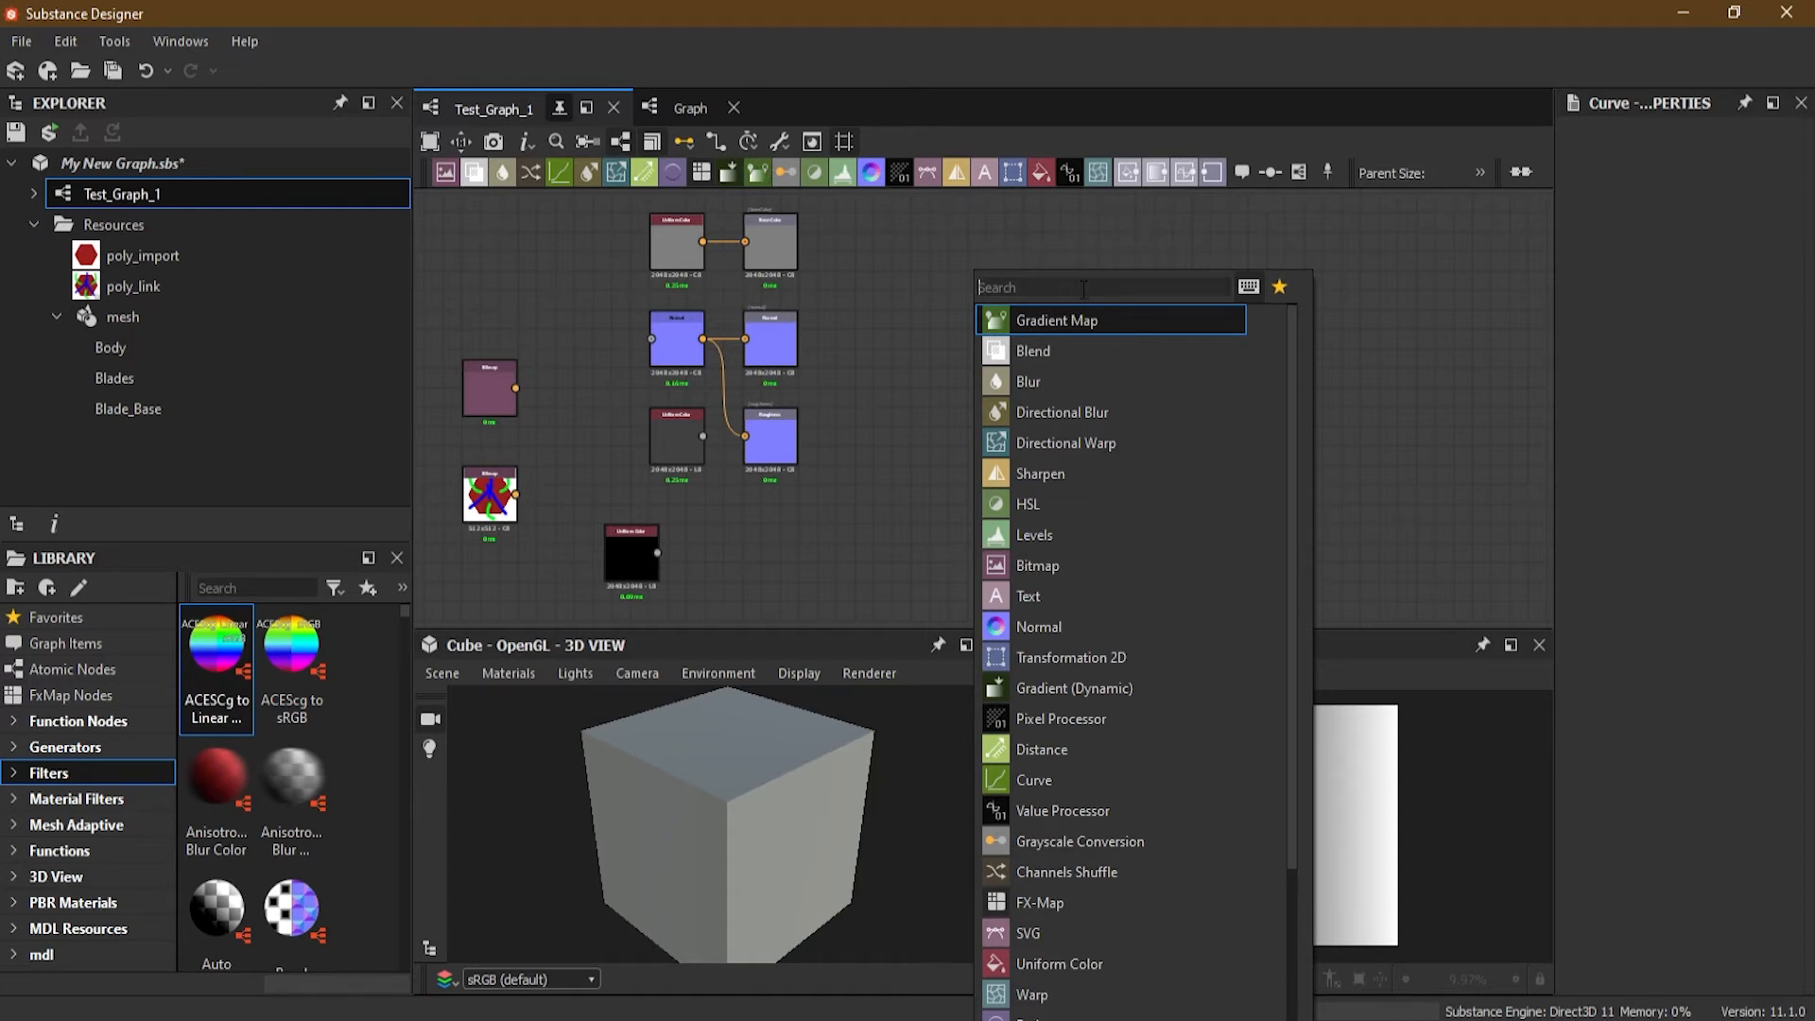
type("blend")
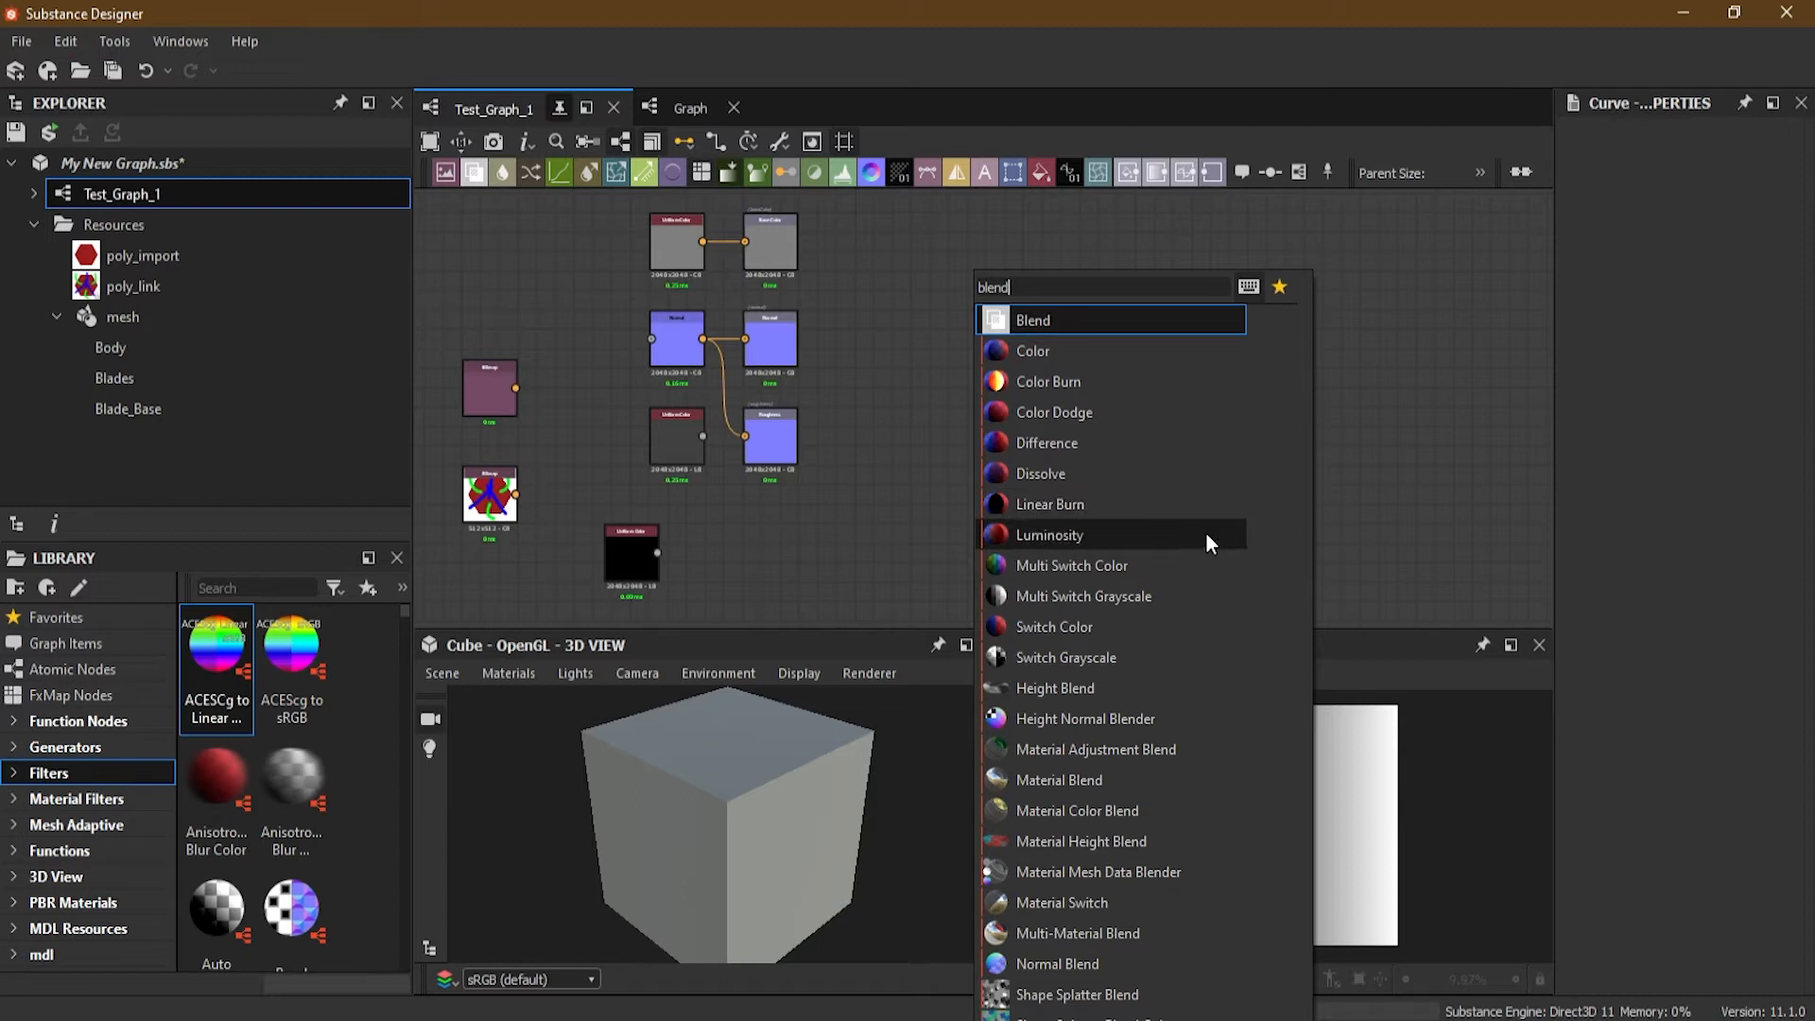
left_click(1036, 324)
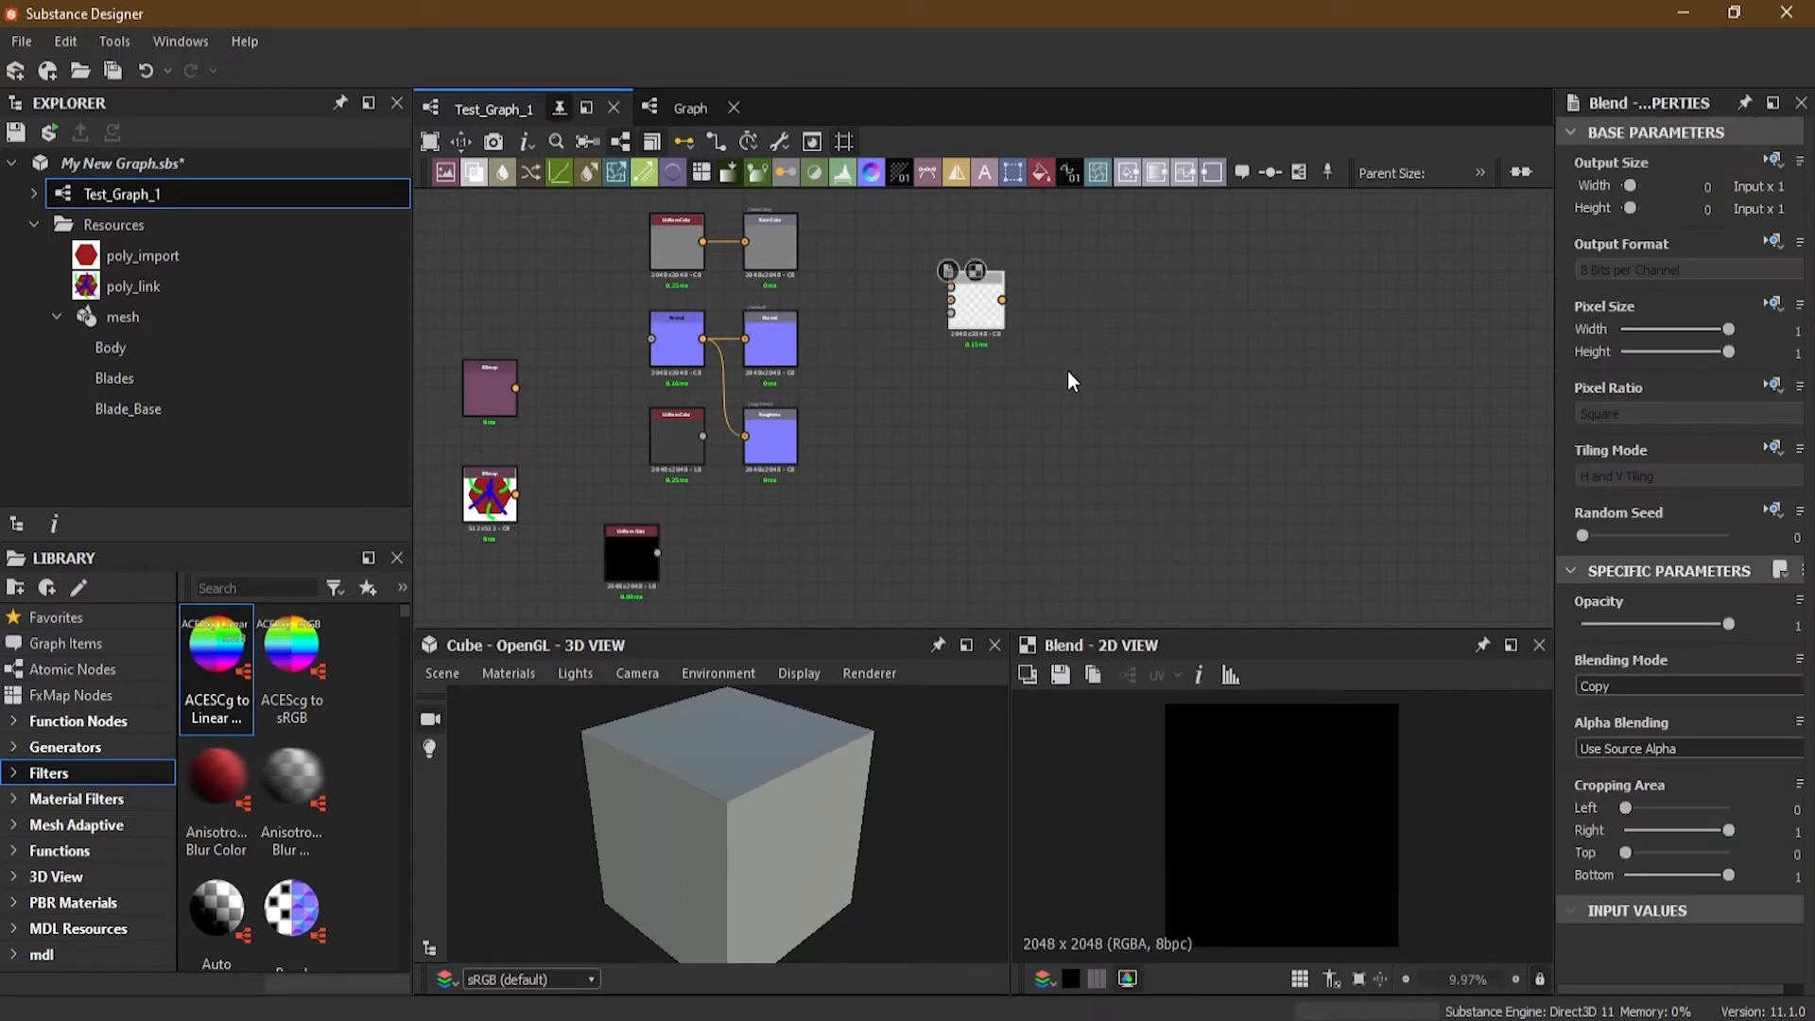
left_click_drag(981, 333, 962, 391)
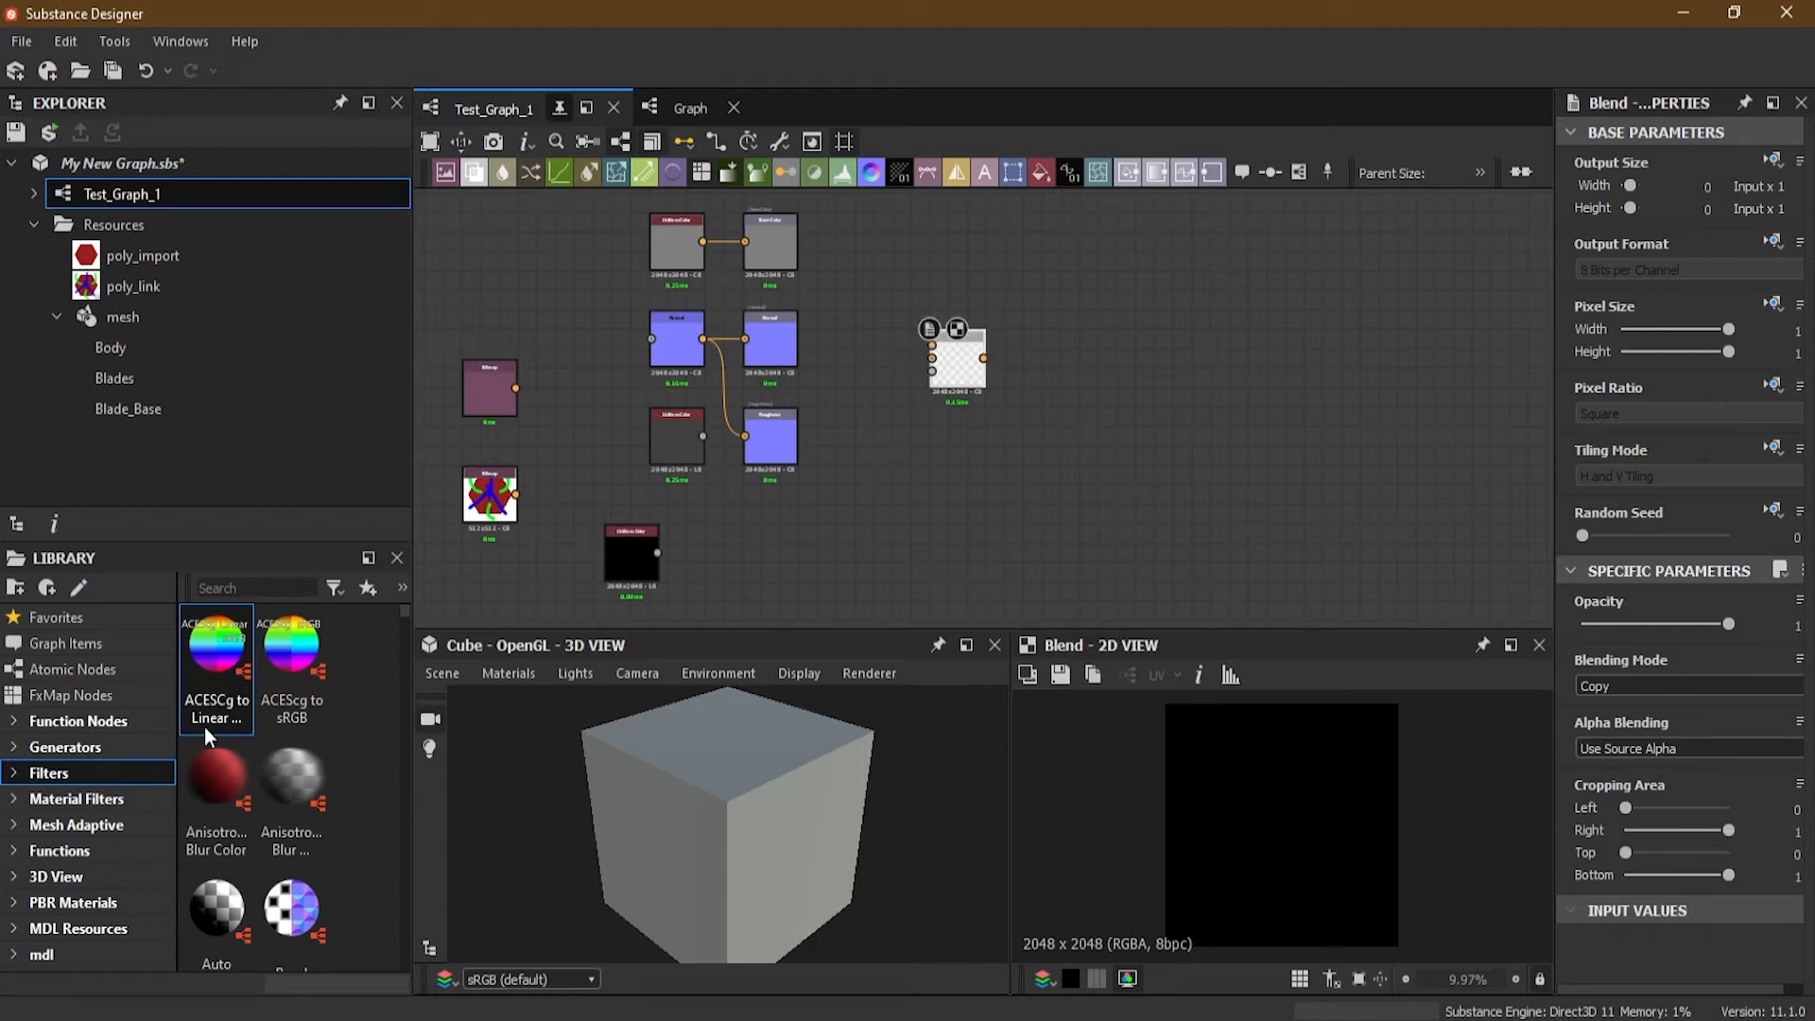
Step: Expand the Library's Filters category and browse the nodes in its Blurs subcategory
left_click(13, 774)
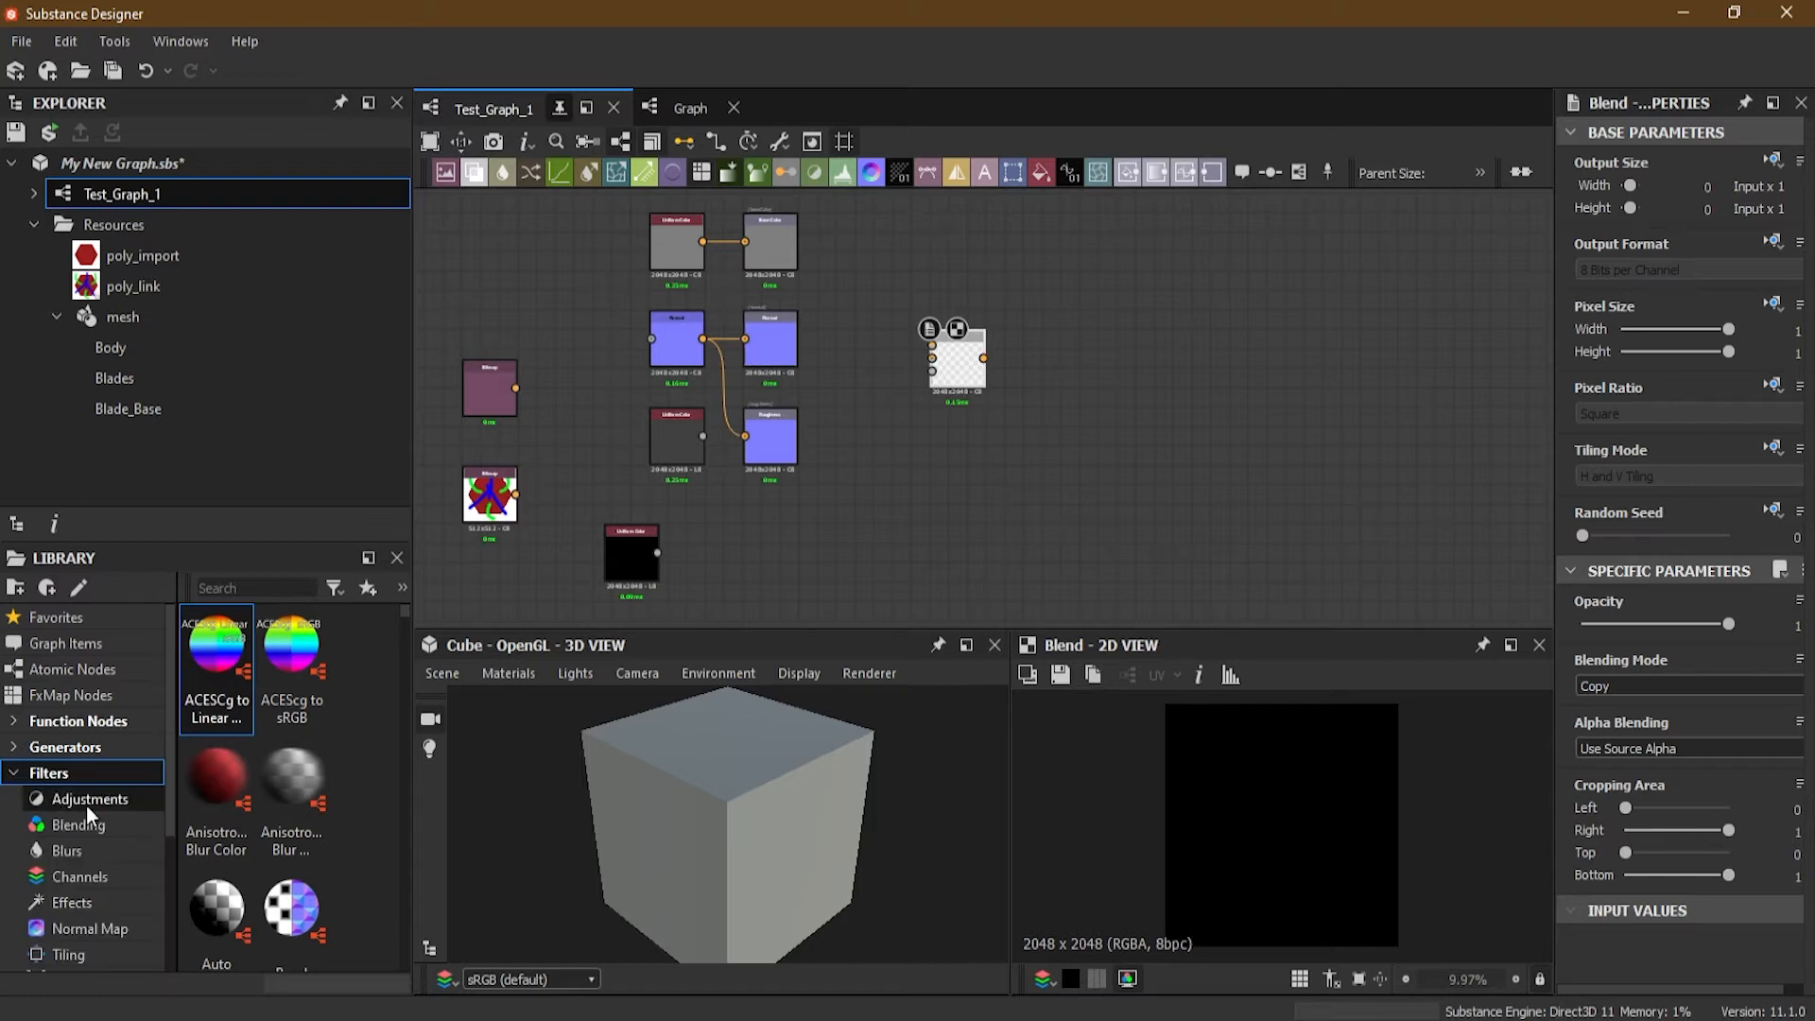
left_click_drag(172, 802, 168, 872)
left_click(87, 701)
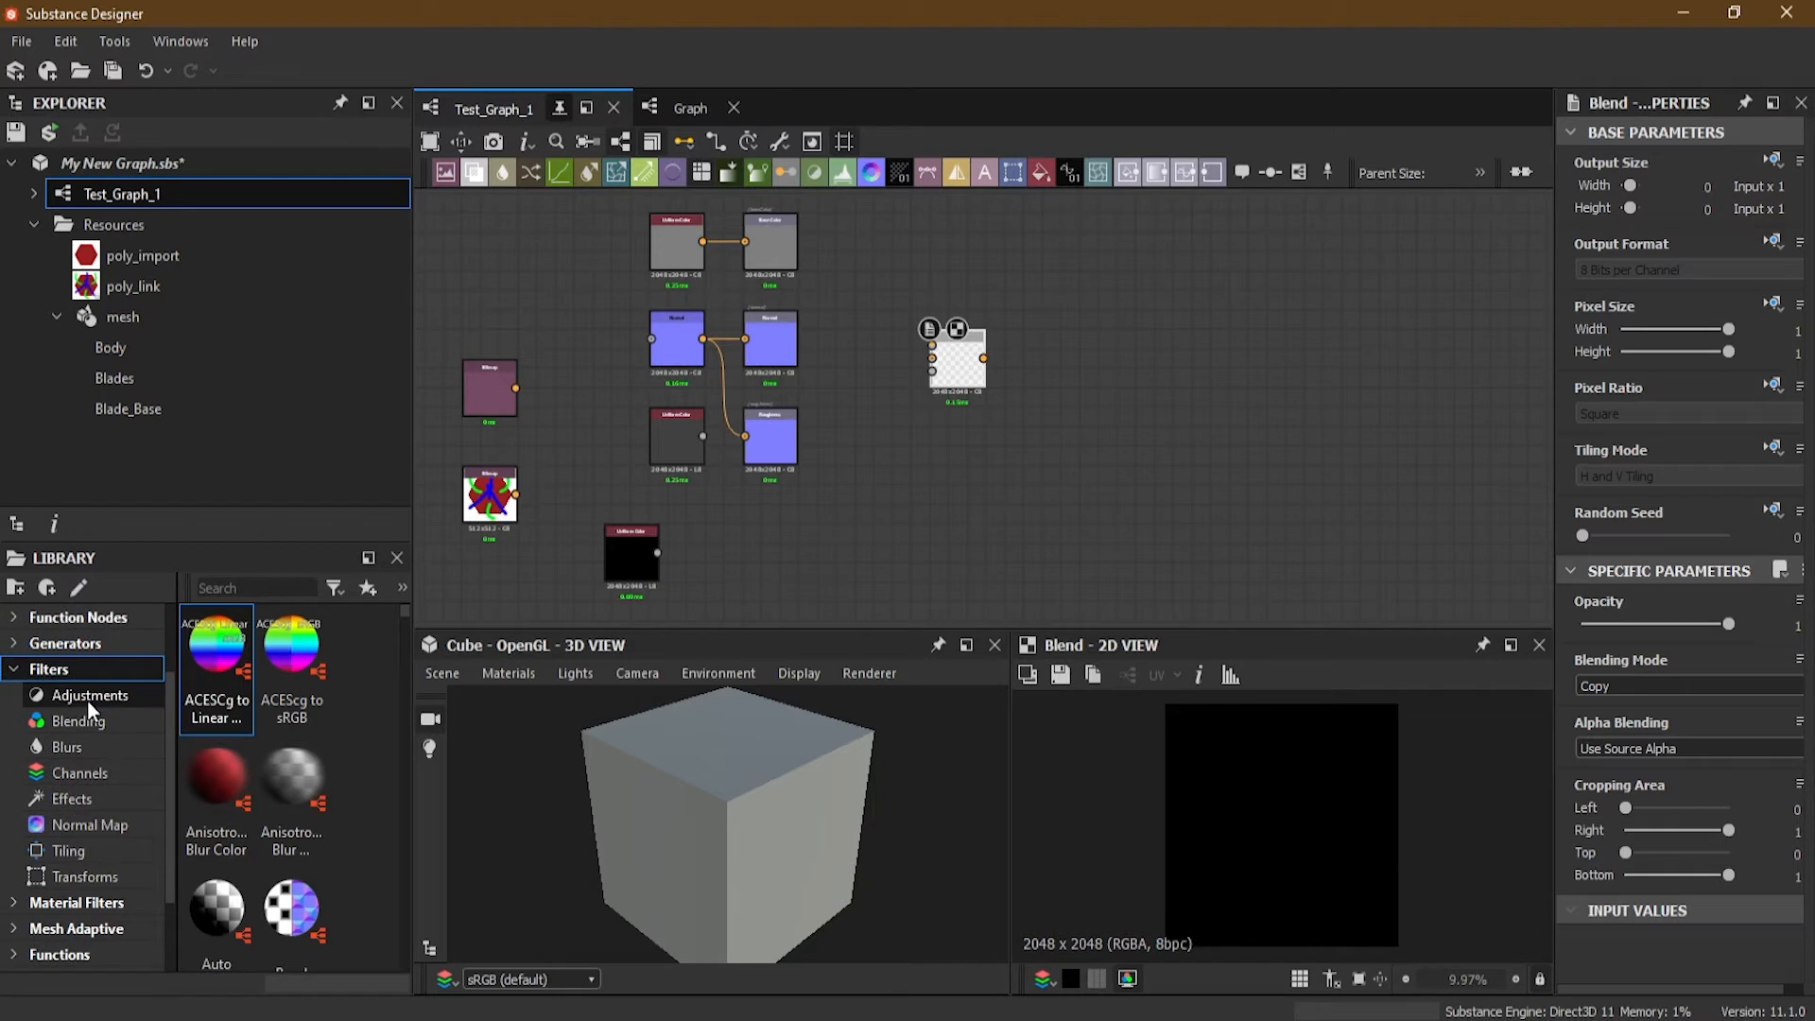
left_click(71, 747)
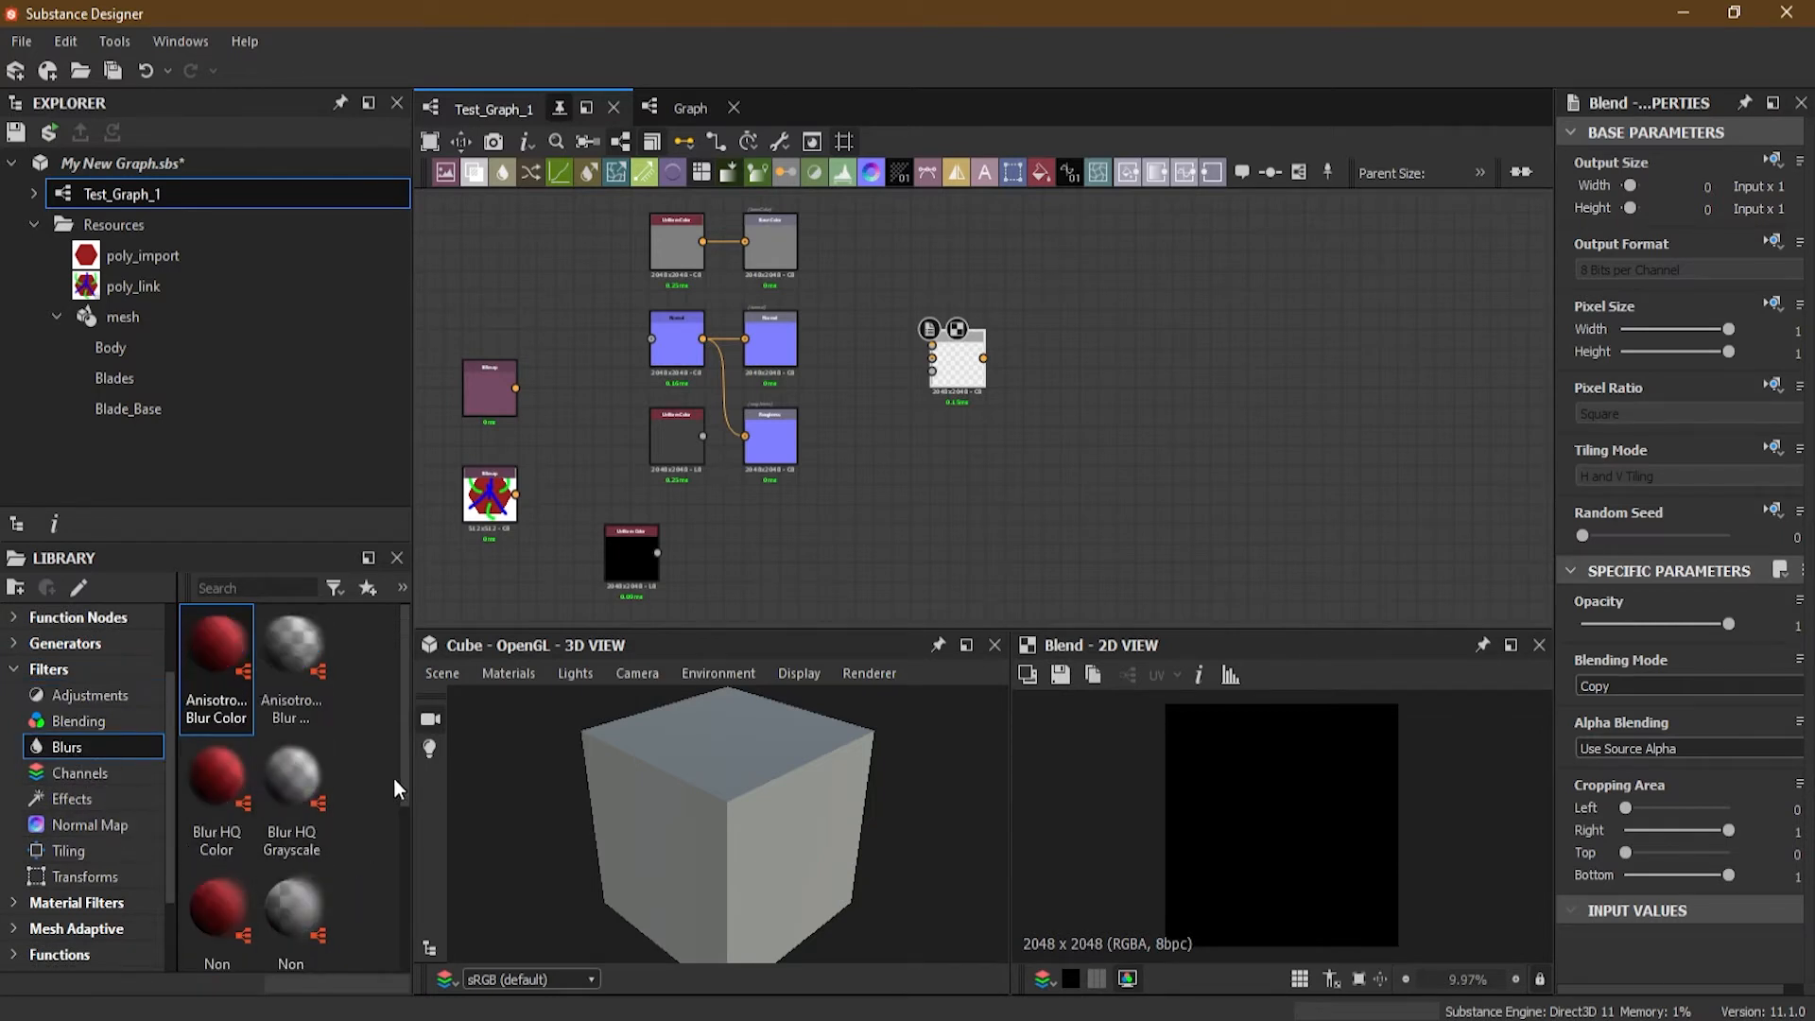
left_click_drag(399, 779, 384, 743)
Step: Place the poly_import resource in the graph as a bitmap node, above the existing bitmap nodes
key("space")
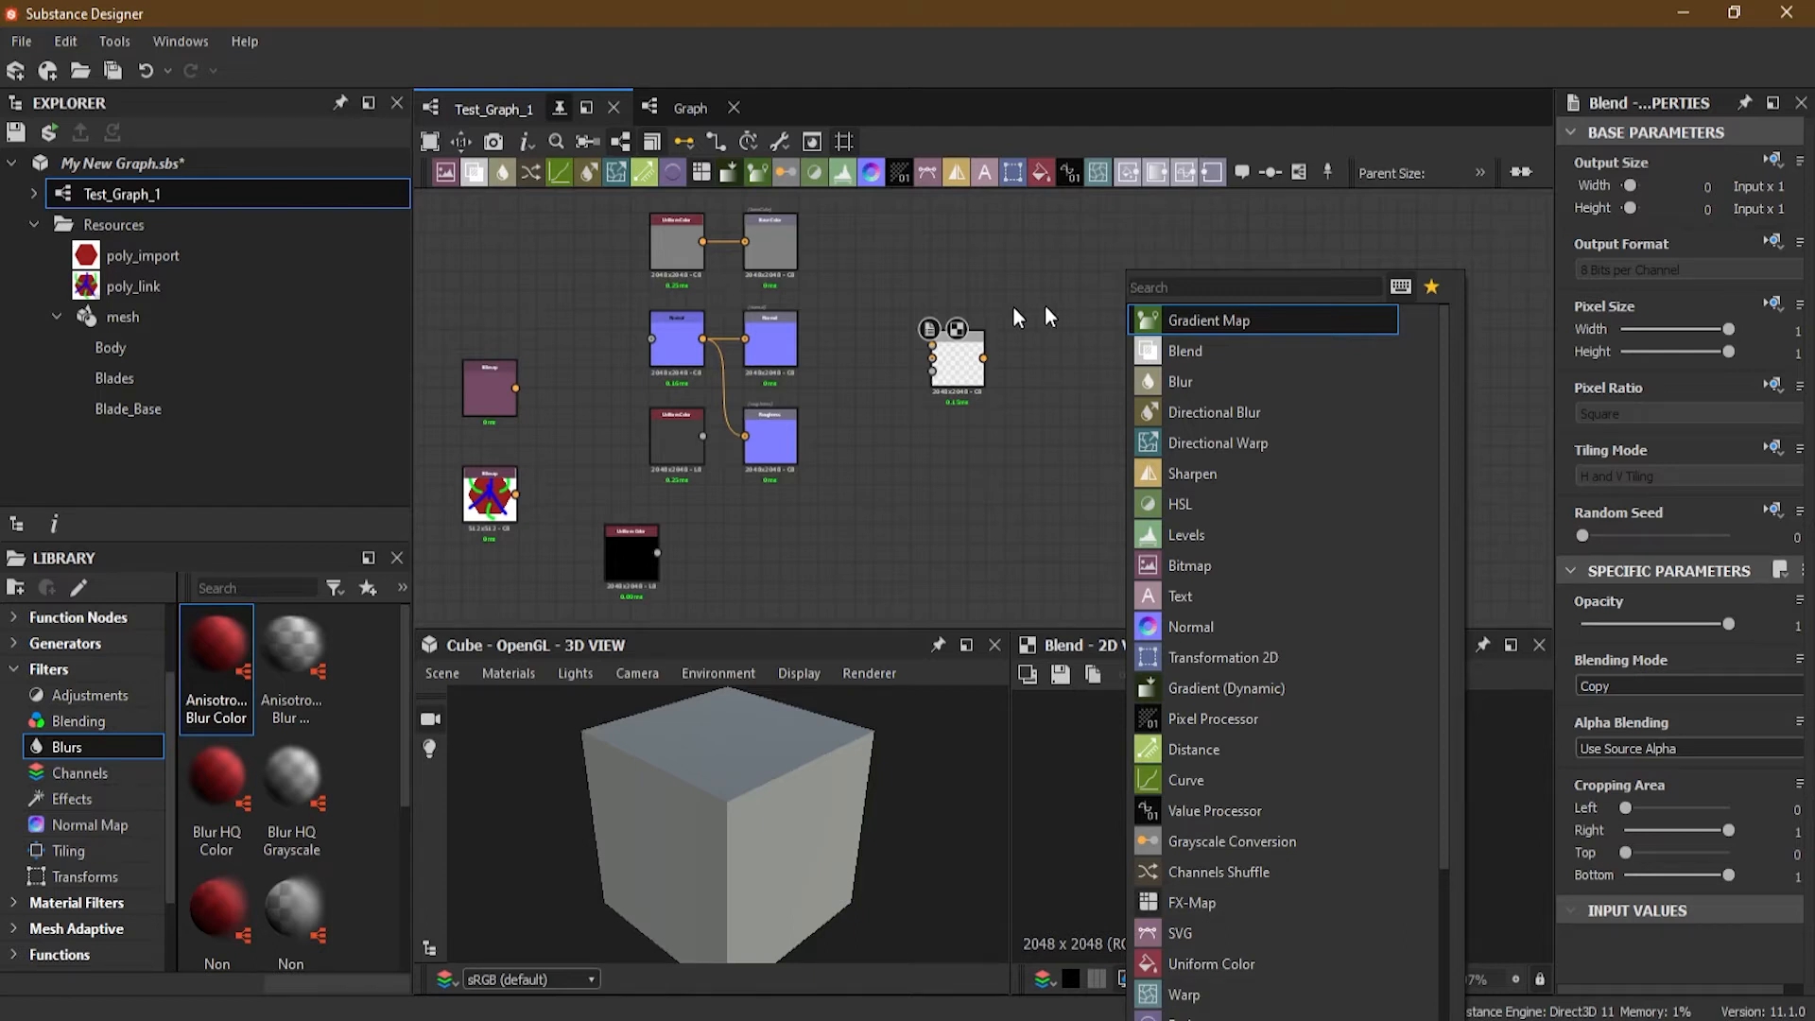
left_click(151, 325)
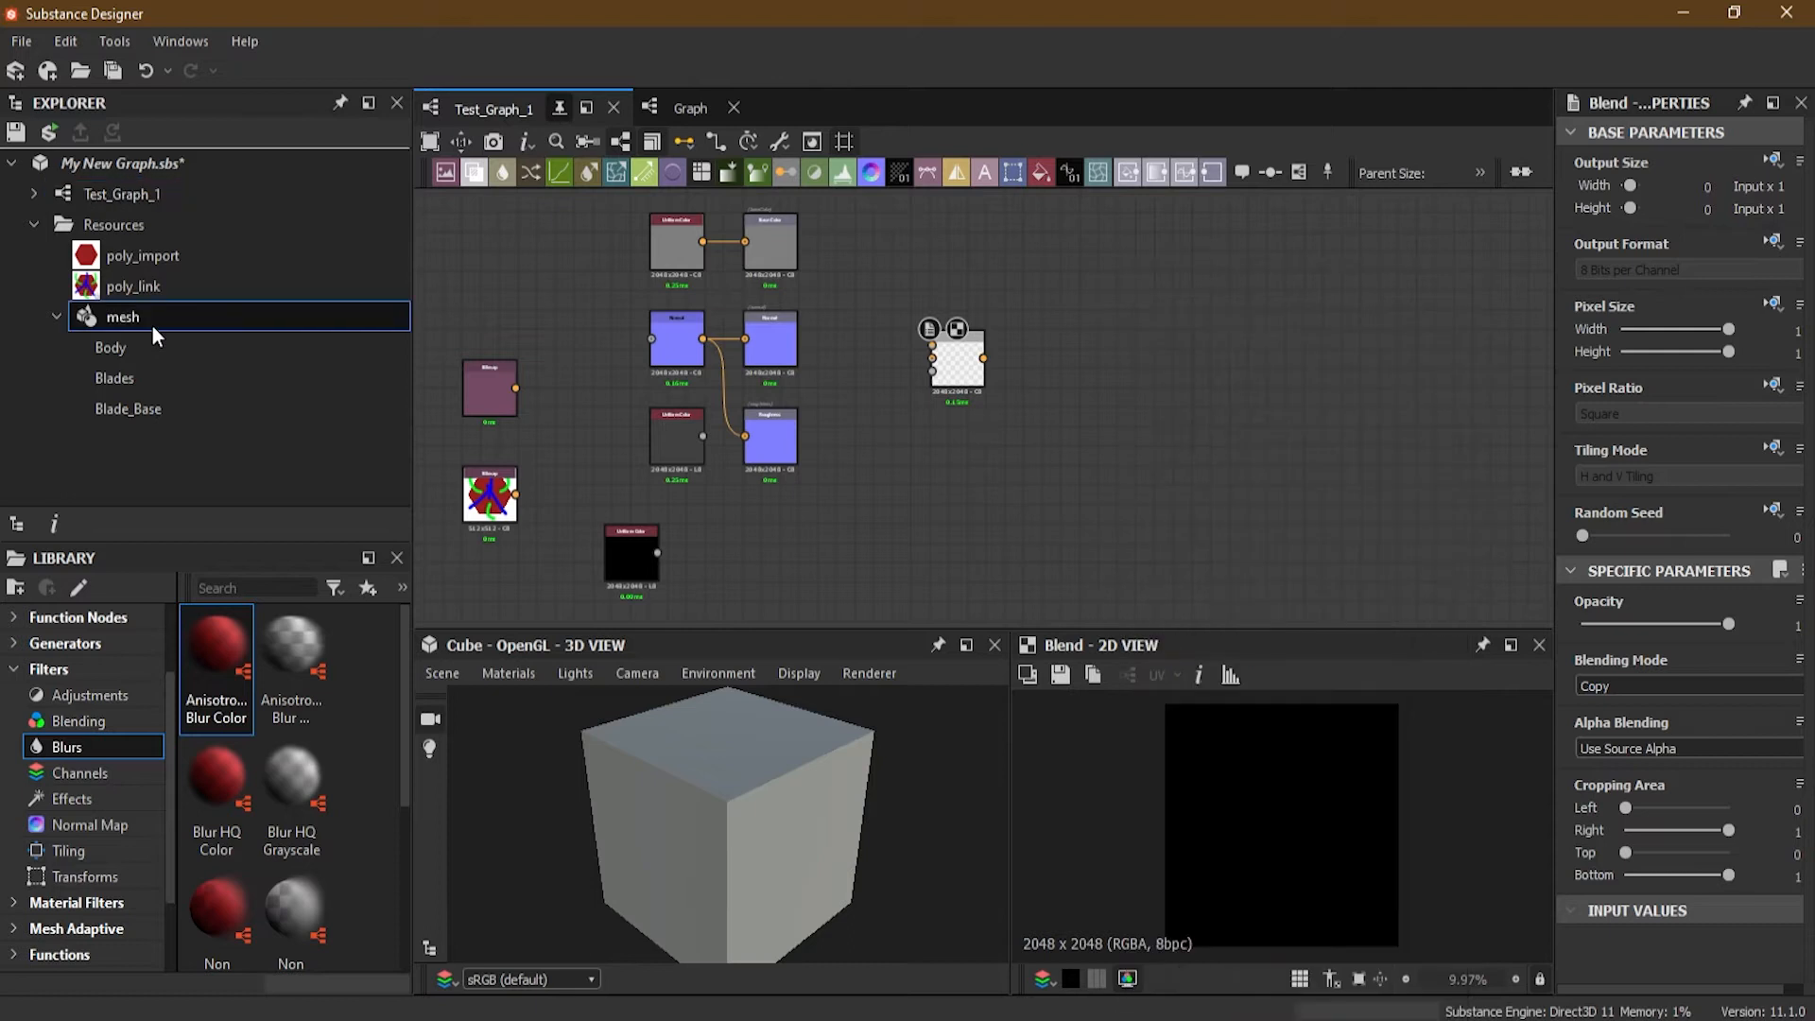
left_click(144, 257)
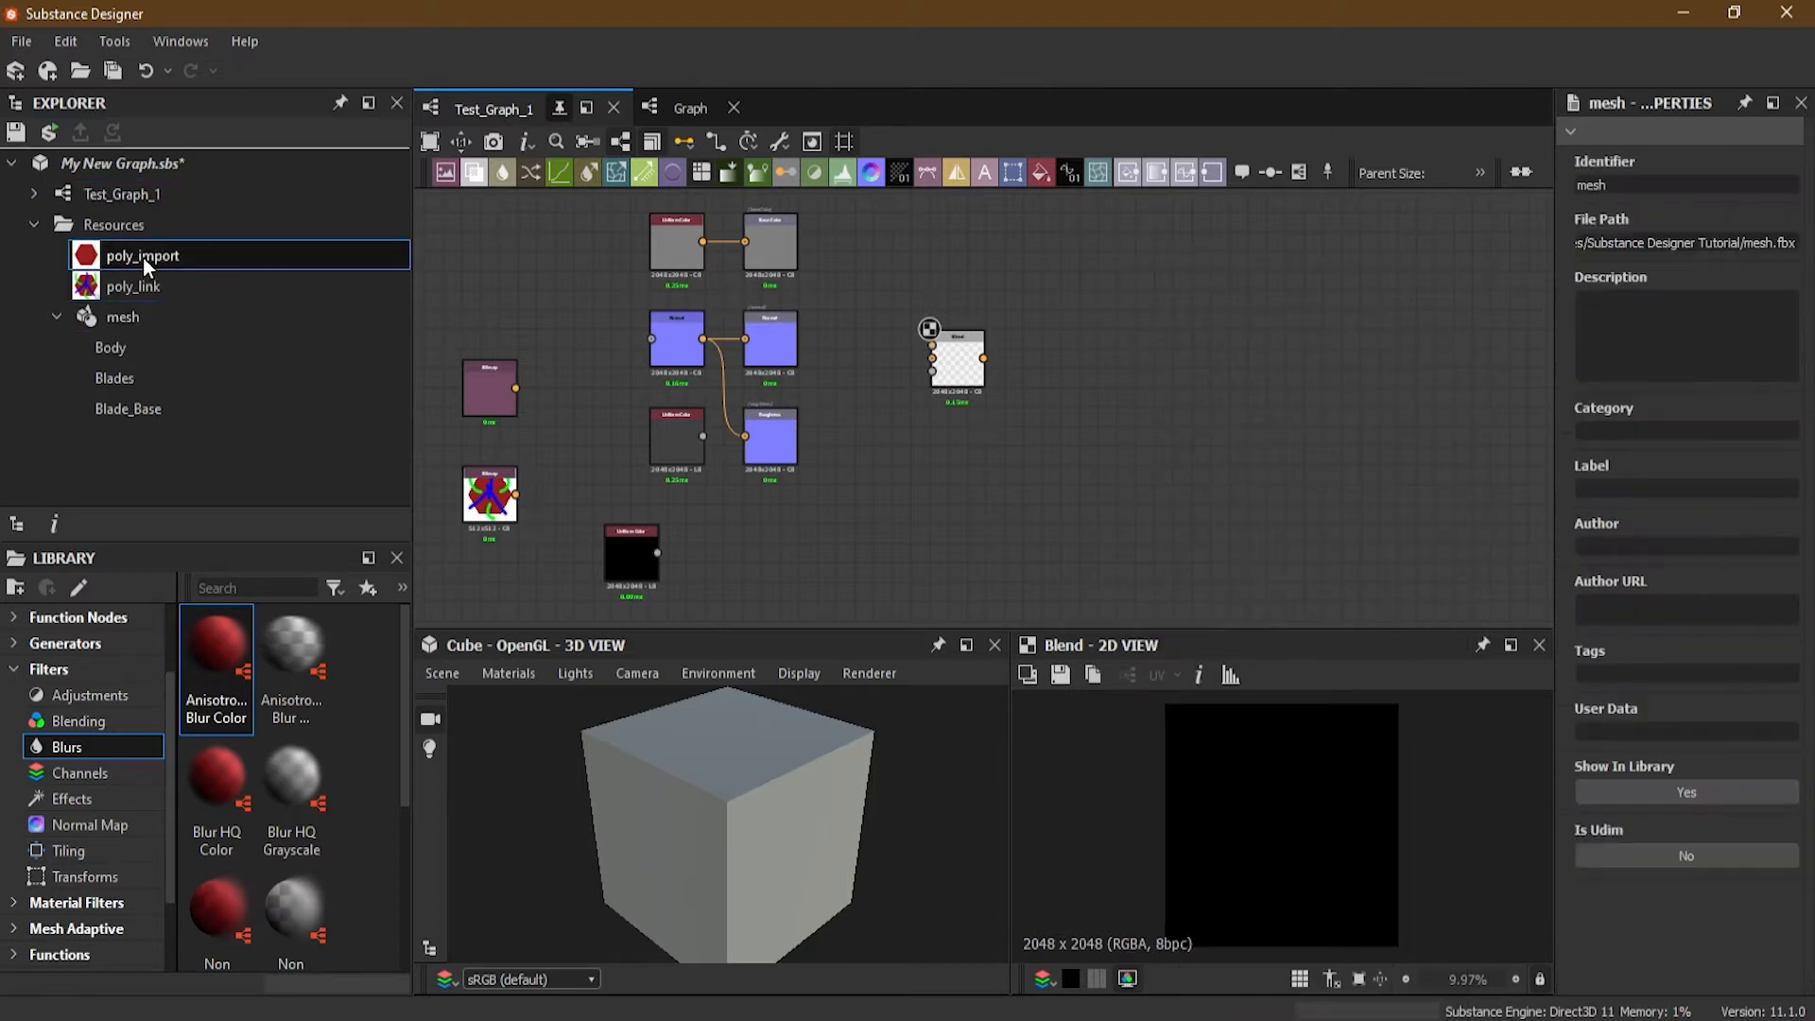
left_click_drag(159, 257, 545, 291)
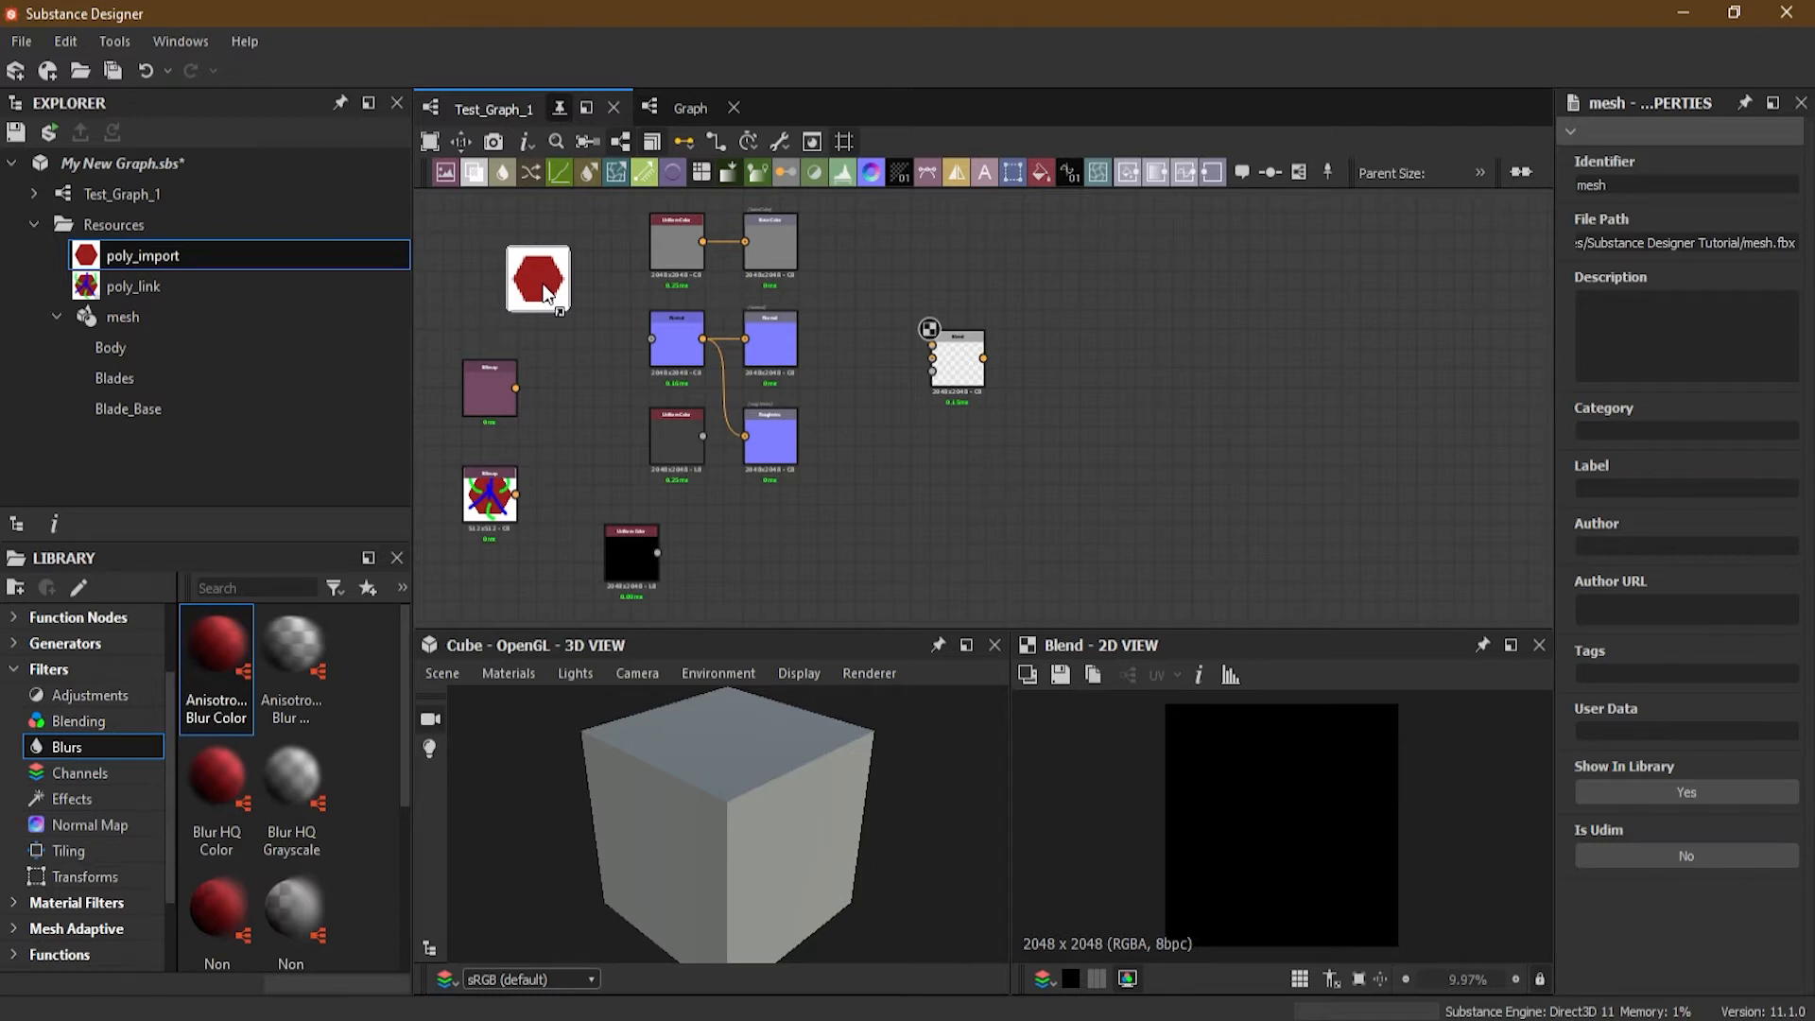
left_click_drag(546, 293, 548, 295)
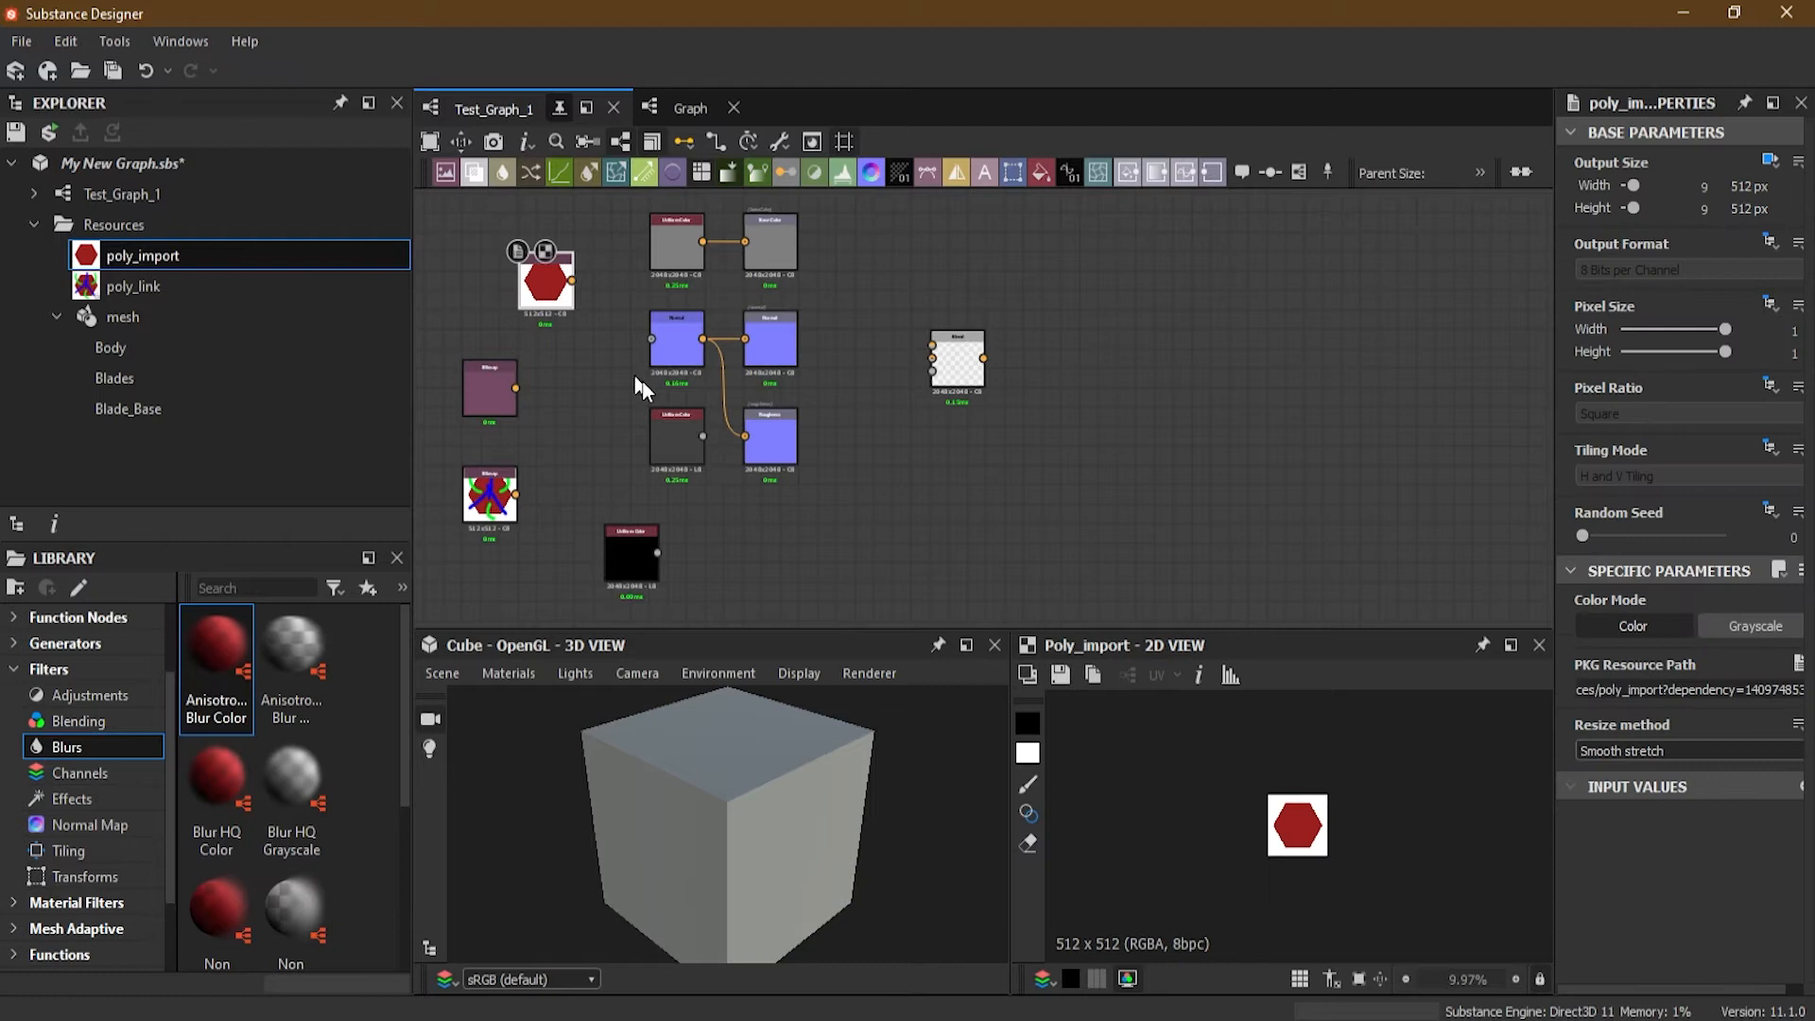
Step: Delete the Blend node, the poly_import node, the two older Bitmap nodes and the black Uniform Color node from the graph
middle_click_drag(886, 373, 1087, 385)
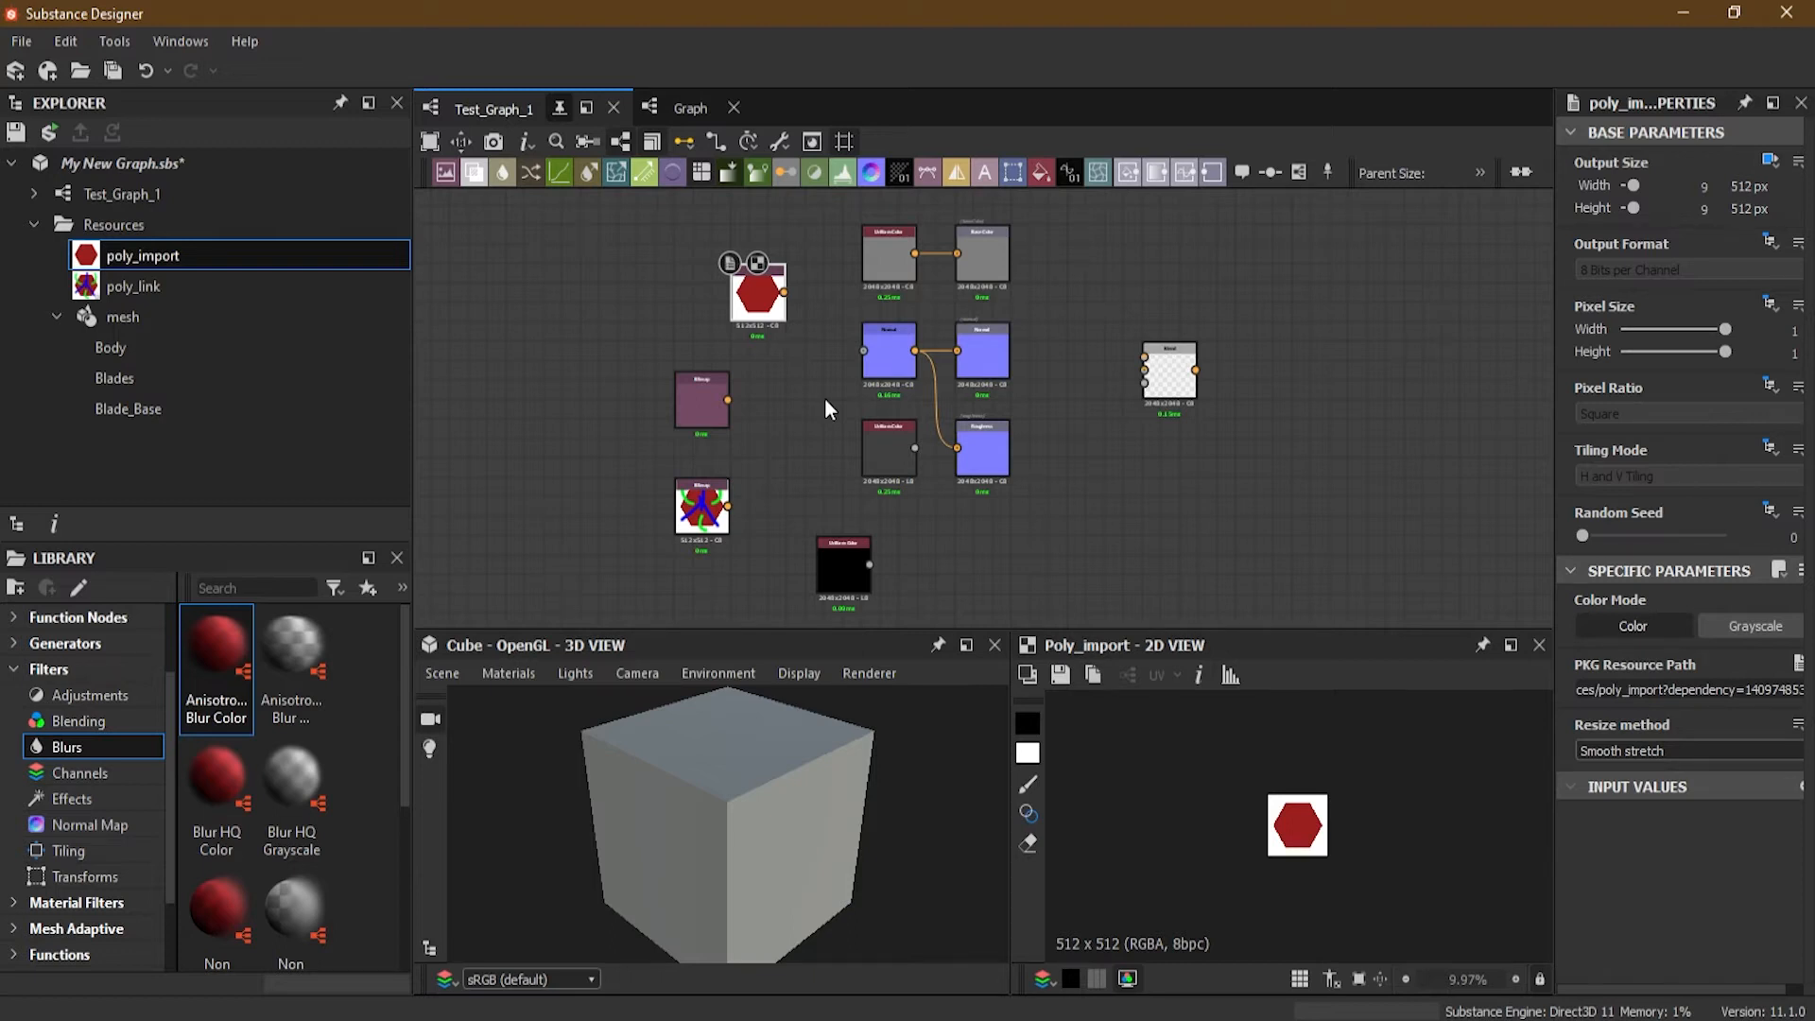
left_click_drag(762, 308, 1170, 488)
left_click_drag(701, 405, 1170, 570)
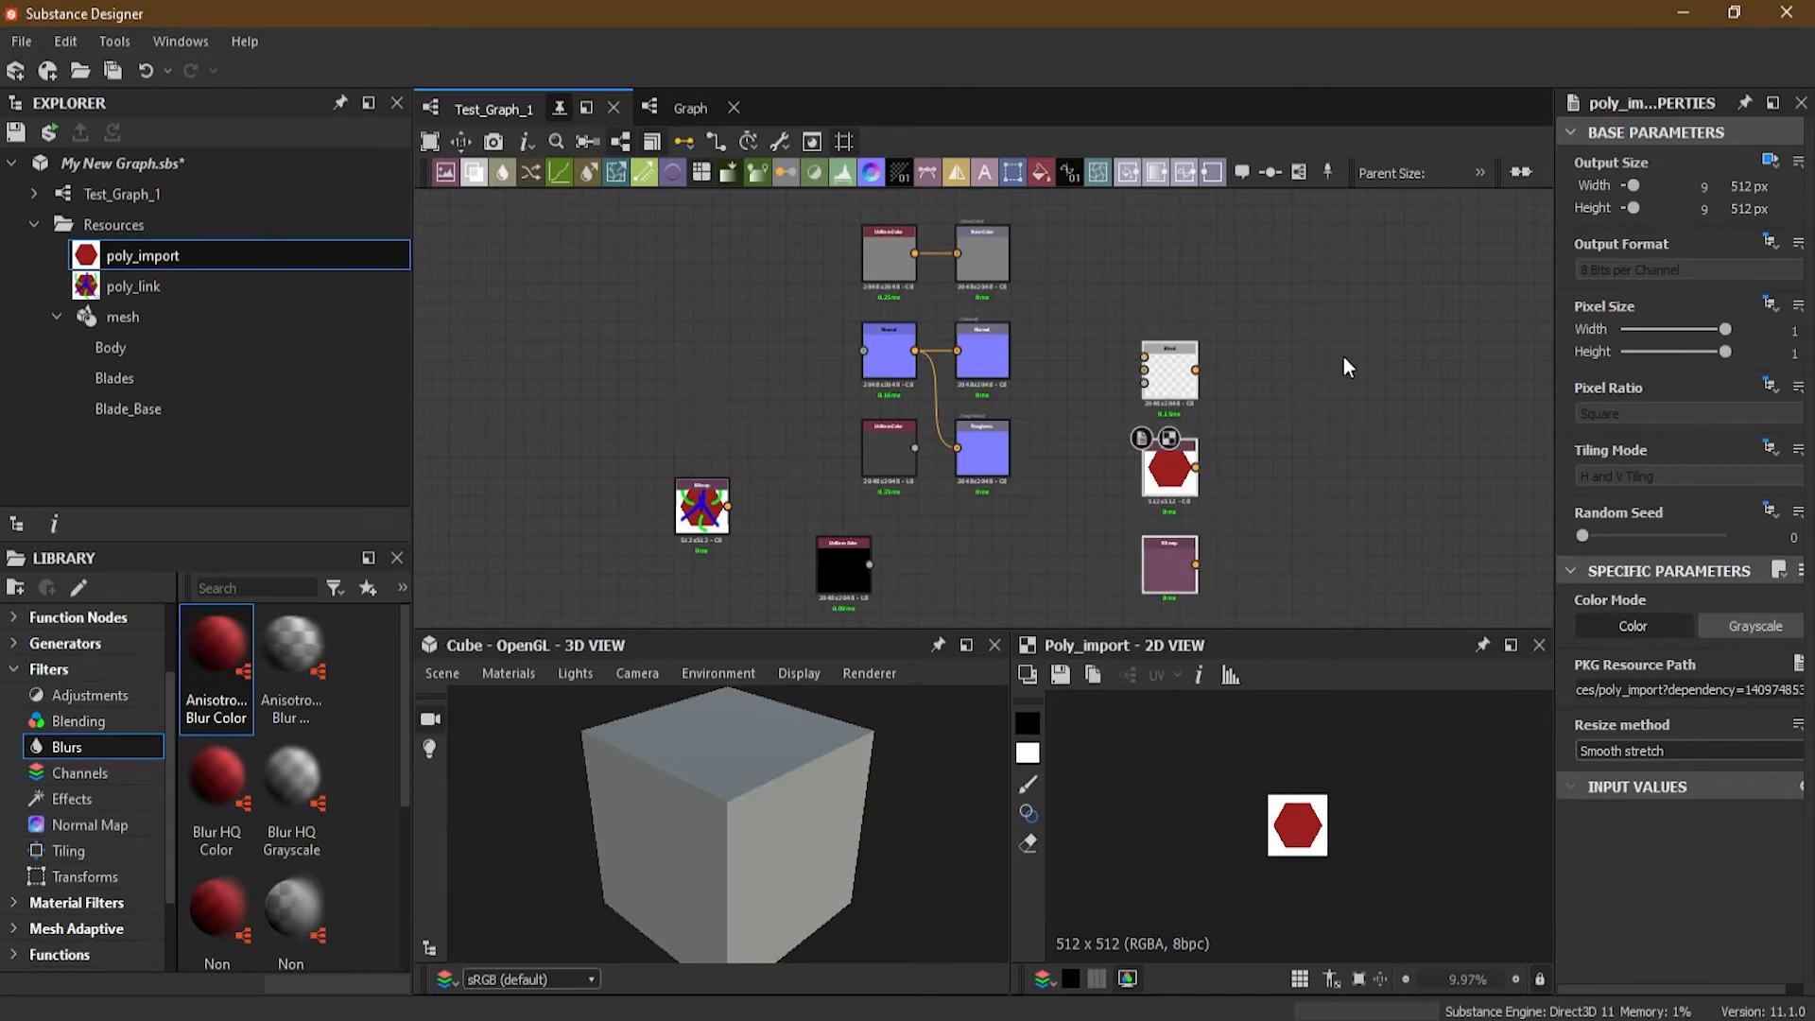
key("Delete")
left_click_drag(616, 465, 830, 584)
key("Delete")
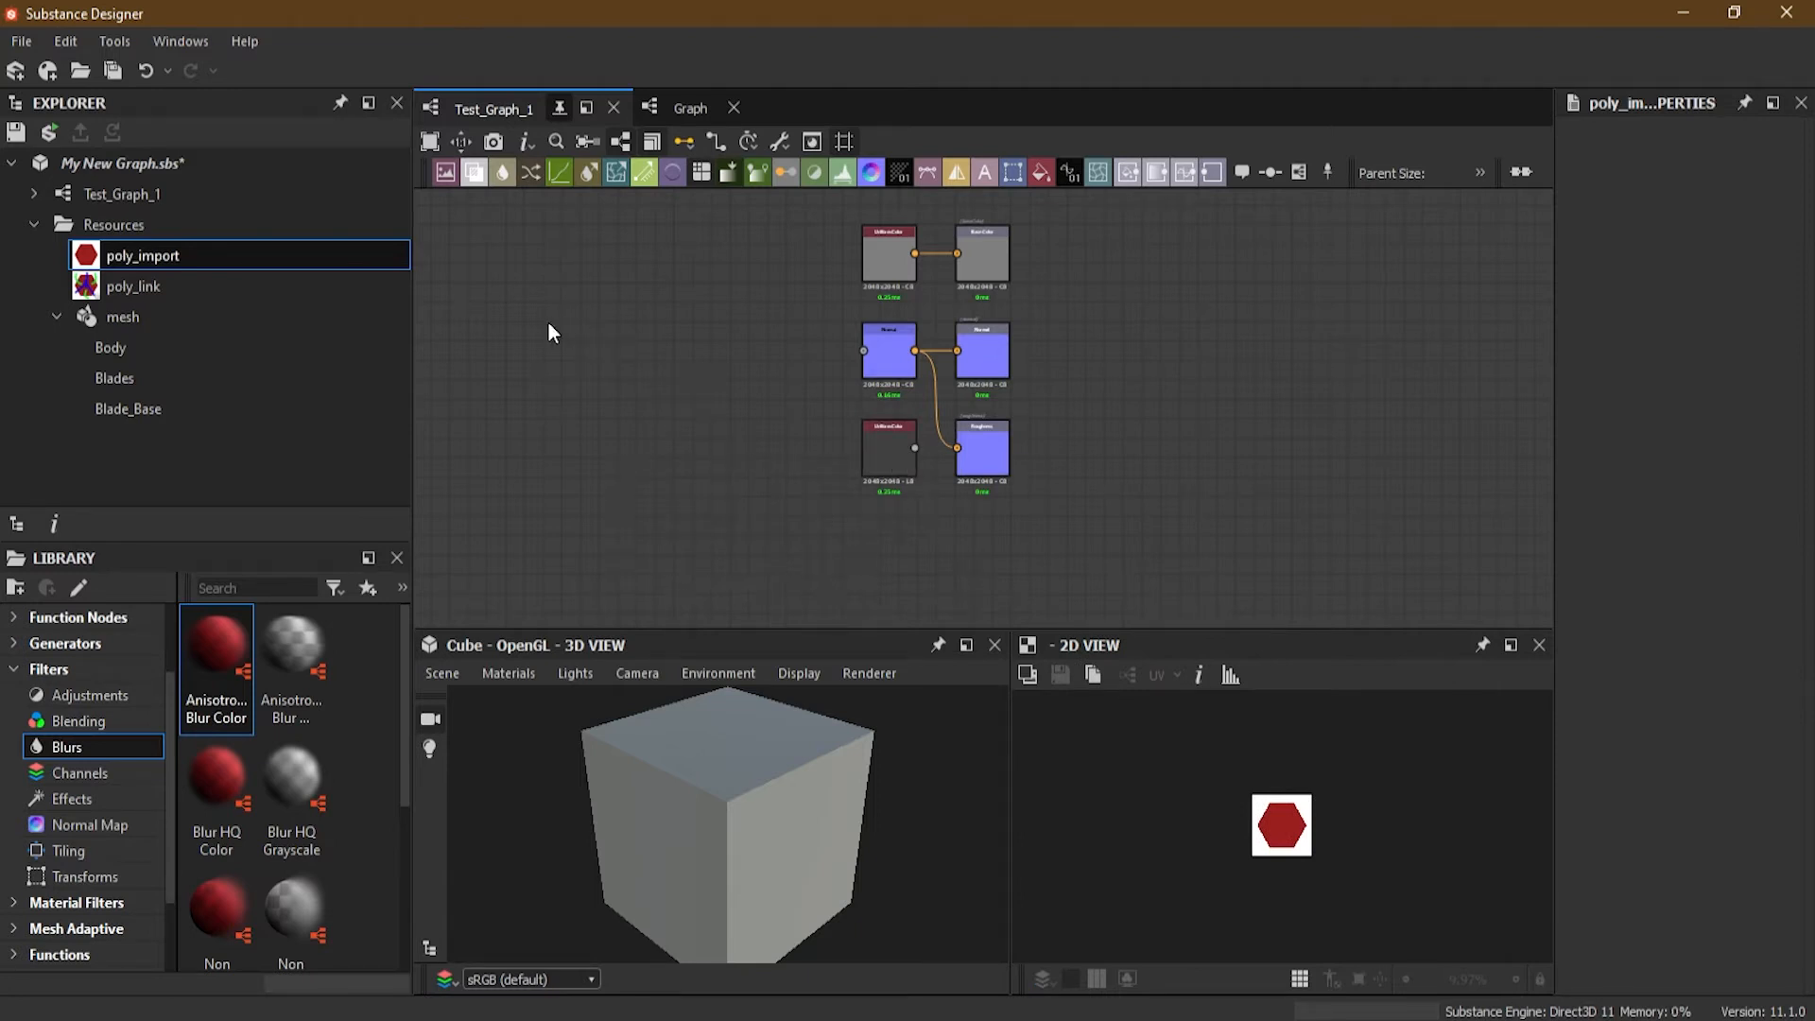
Step: Search the node list for "star" and place a Star node in the empty area before the Uniform Color and Normal nodes
scroll(560, 356, "up", 1)
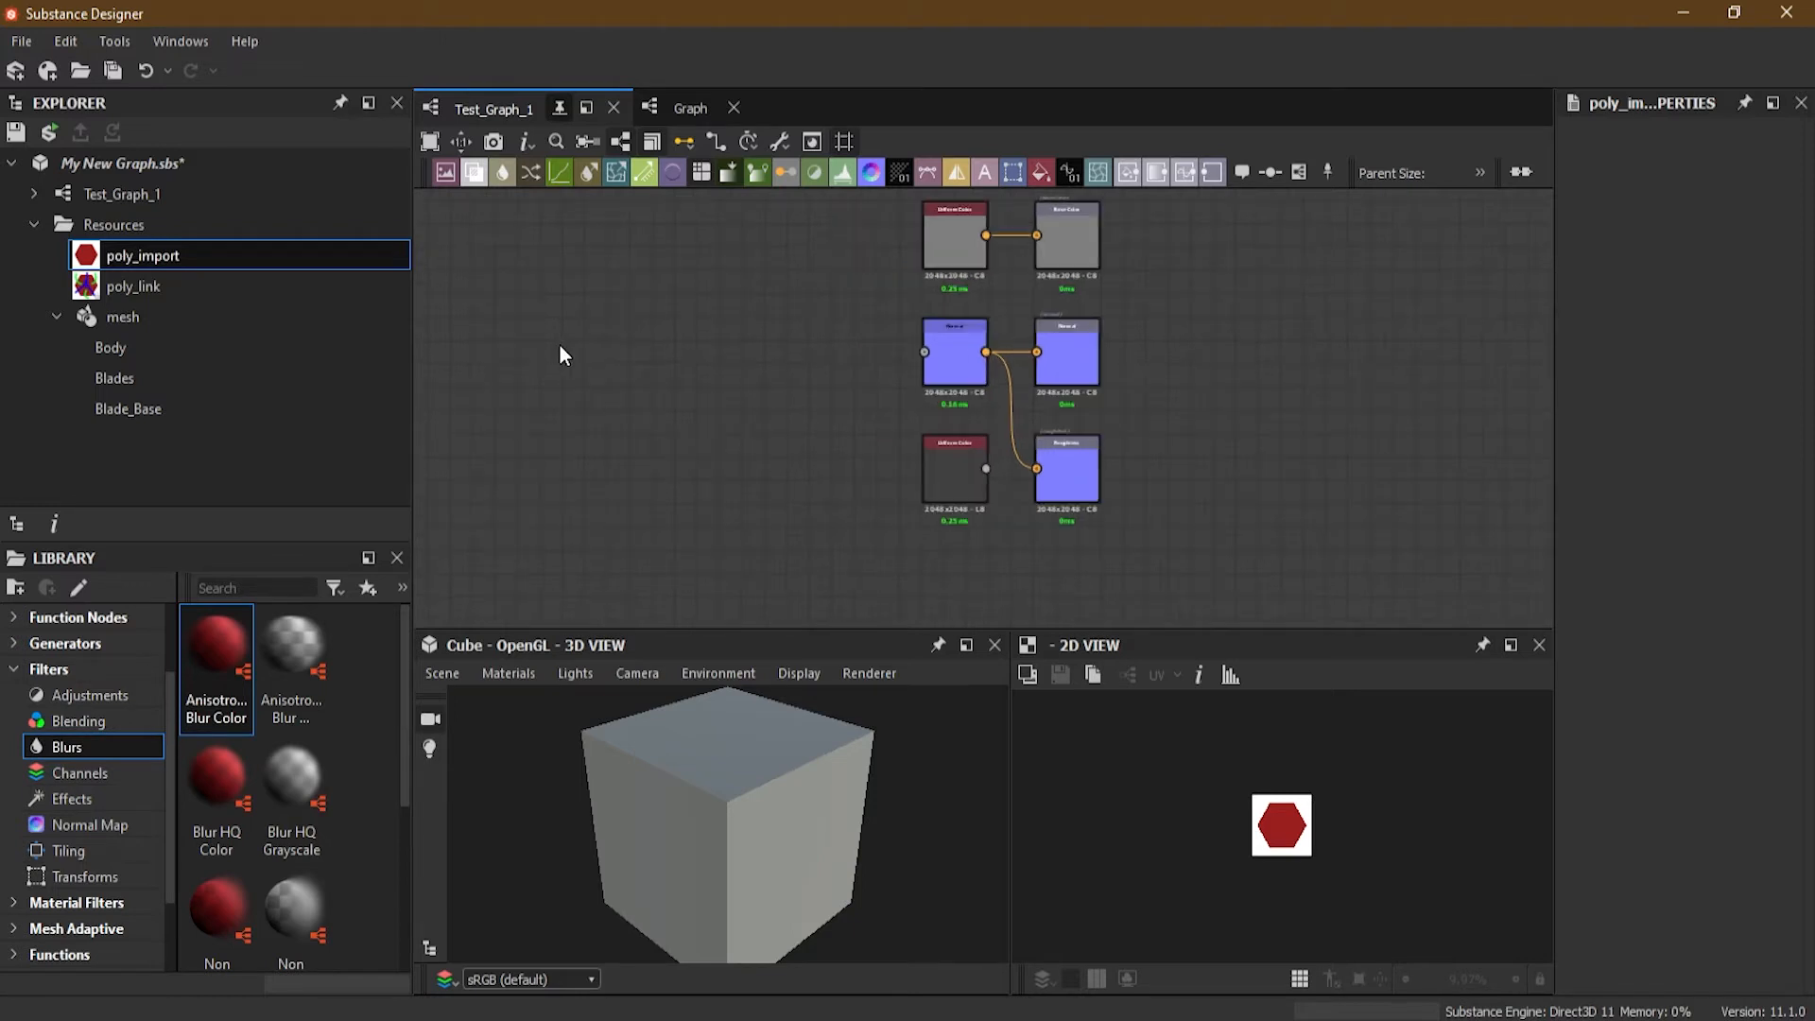
scroll(560, 356, "up", 1)
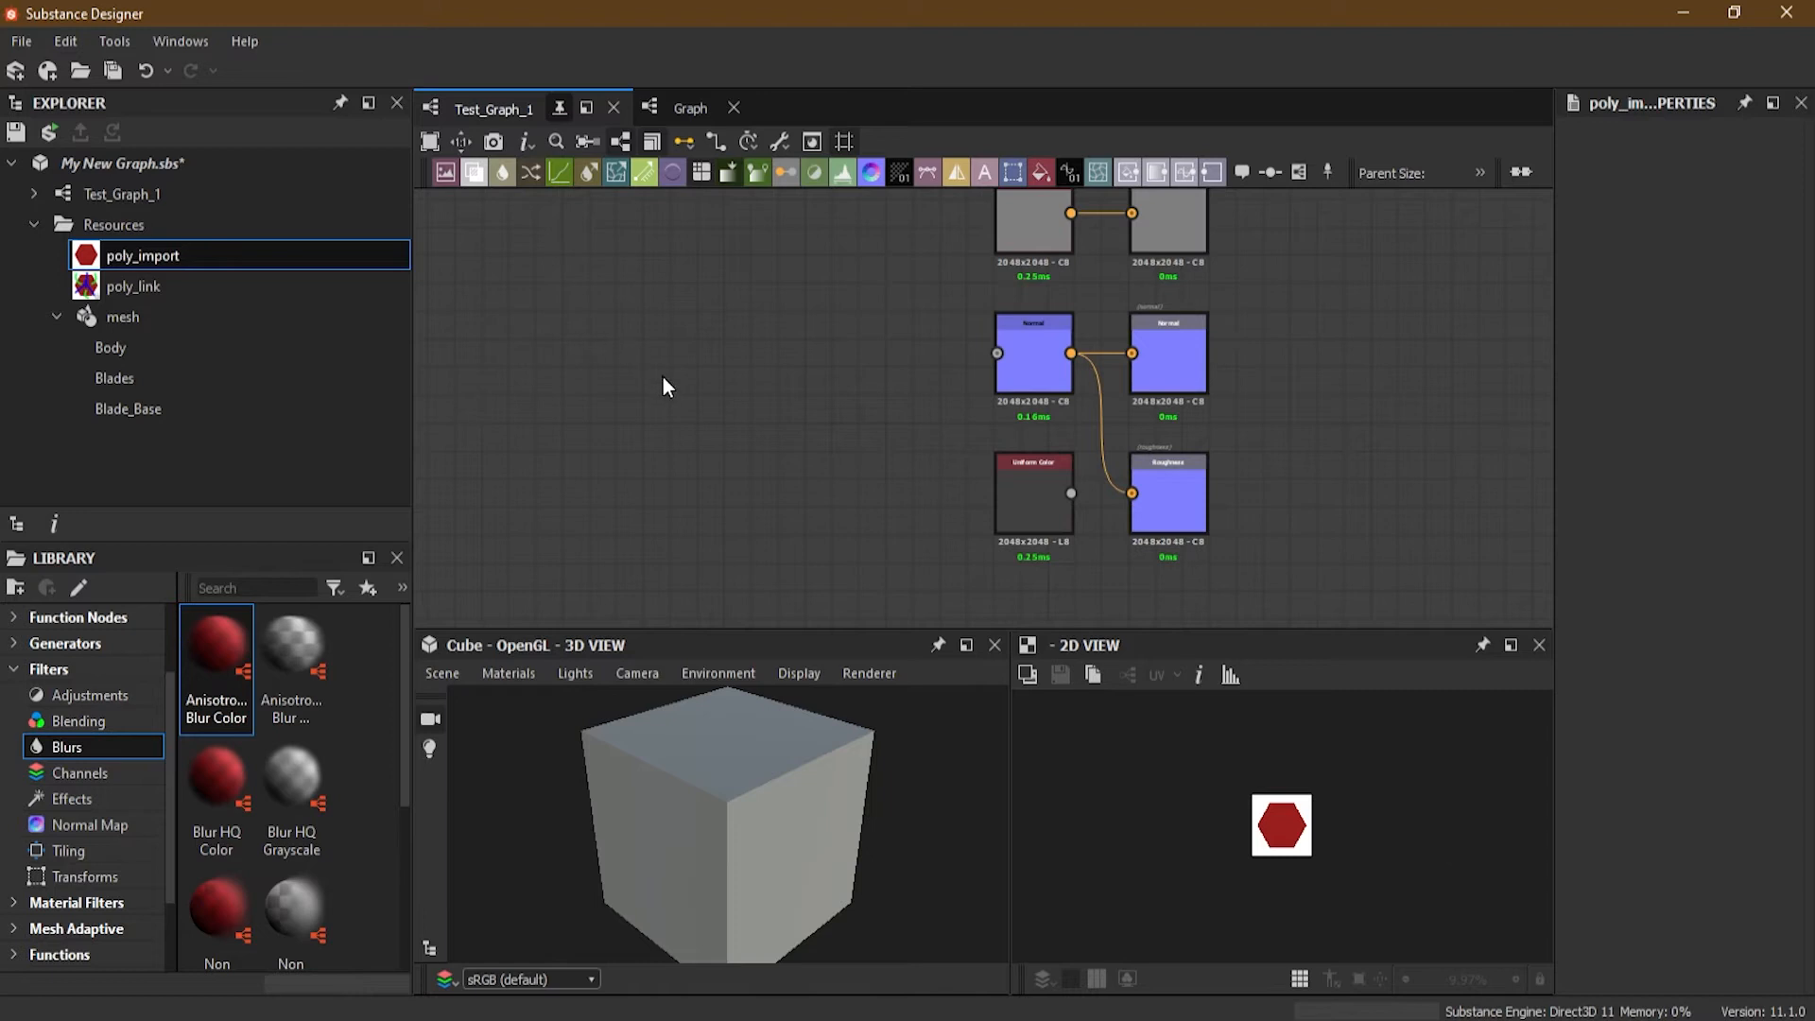
middle_click_drag(645, 376, 838, 392)
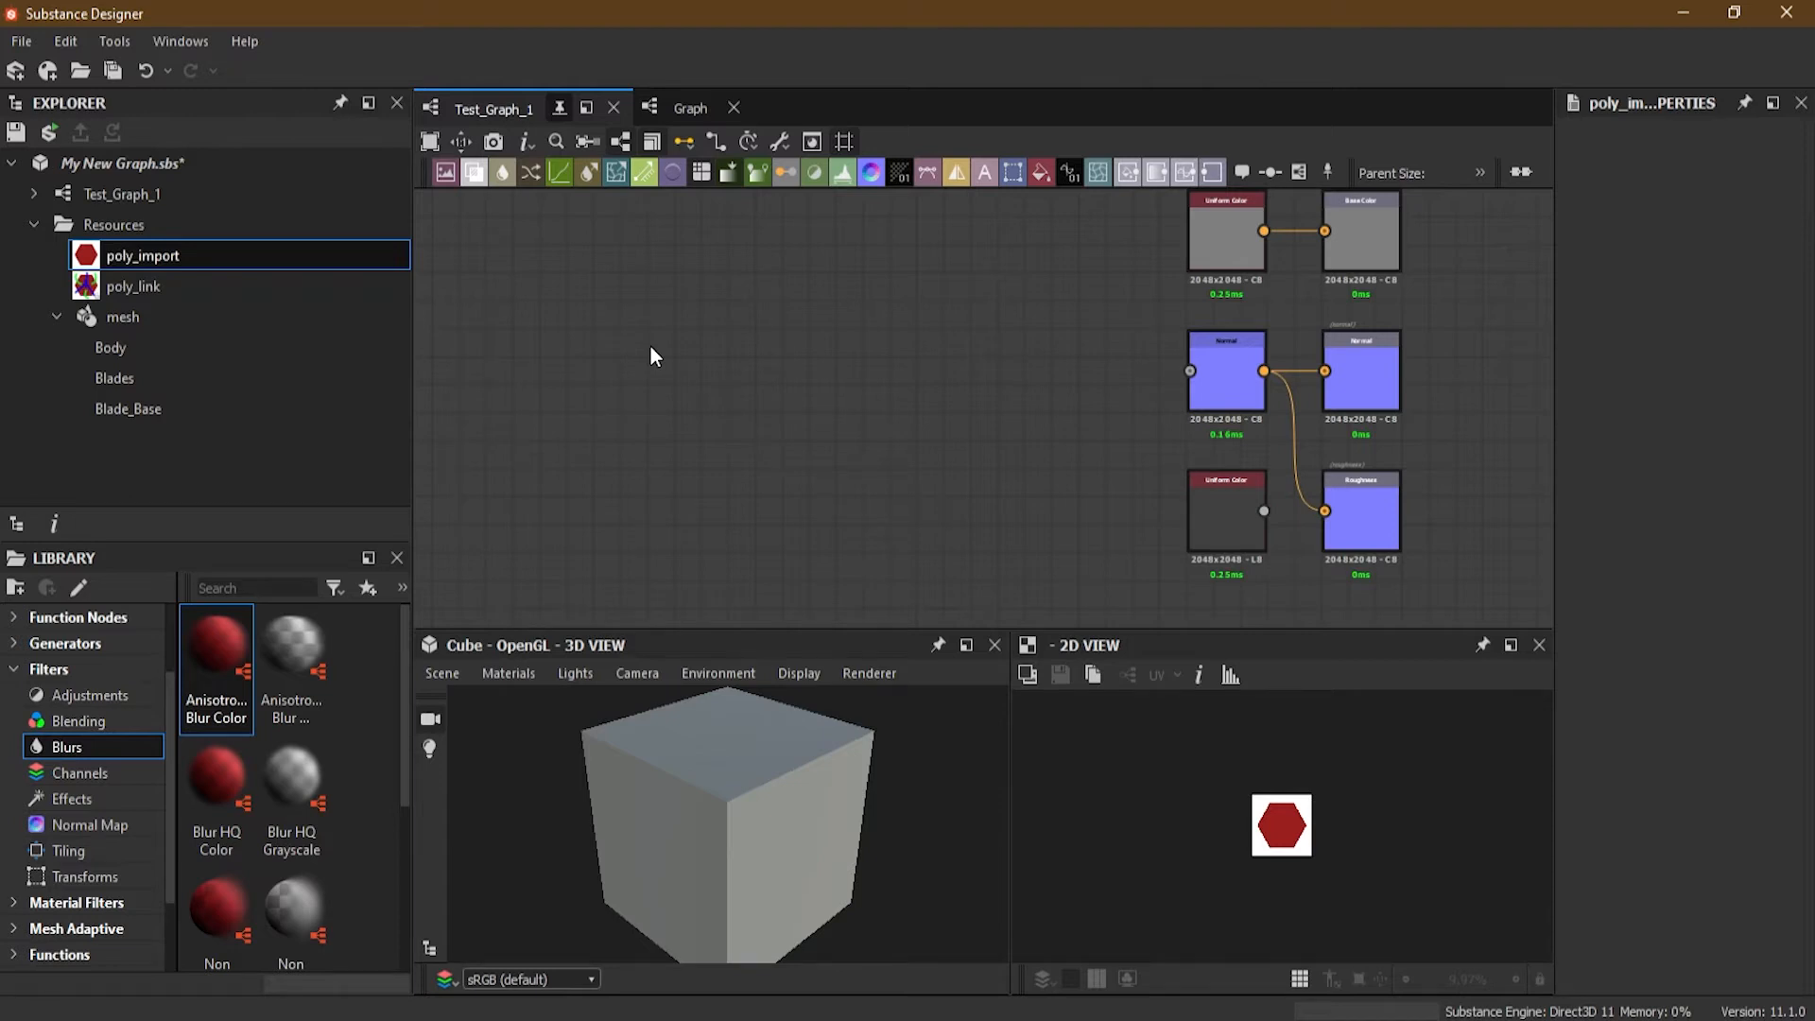
key("space")
type("star")
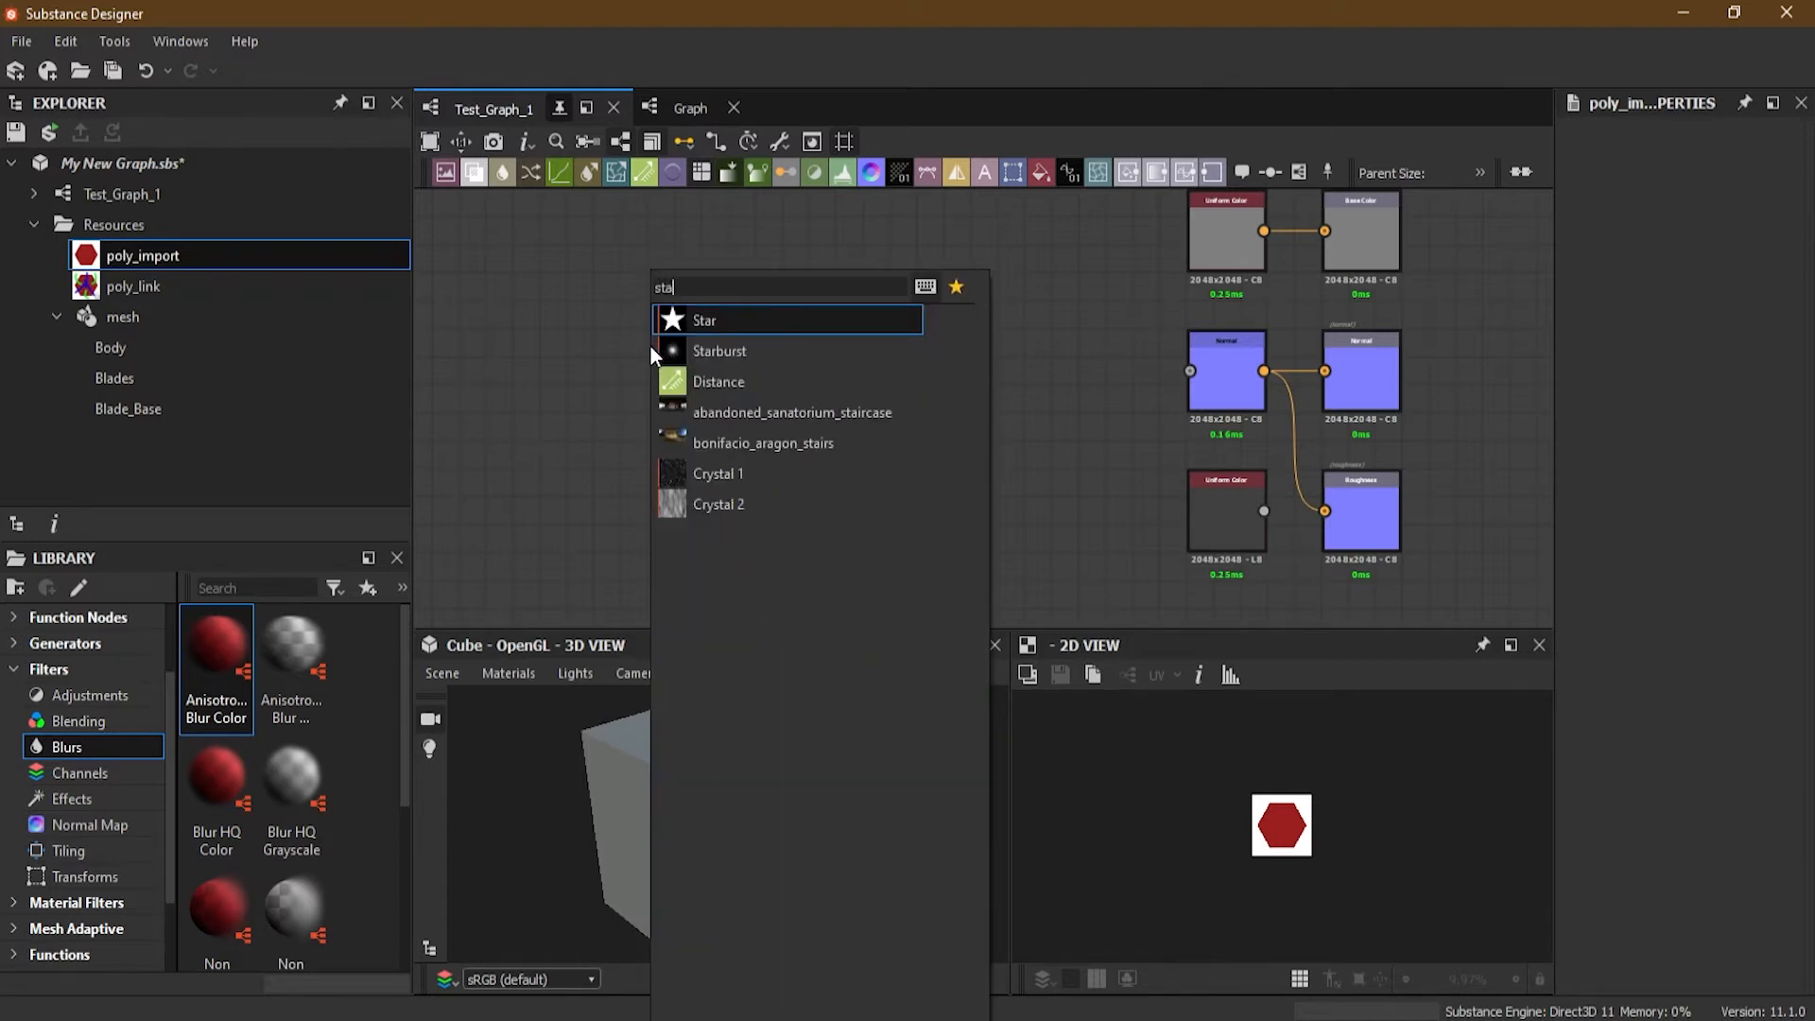
left_click(722, 320)
left_click_drag(667, 368, 626, 364)
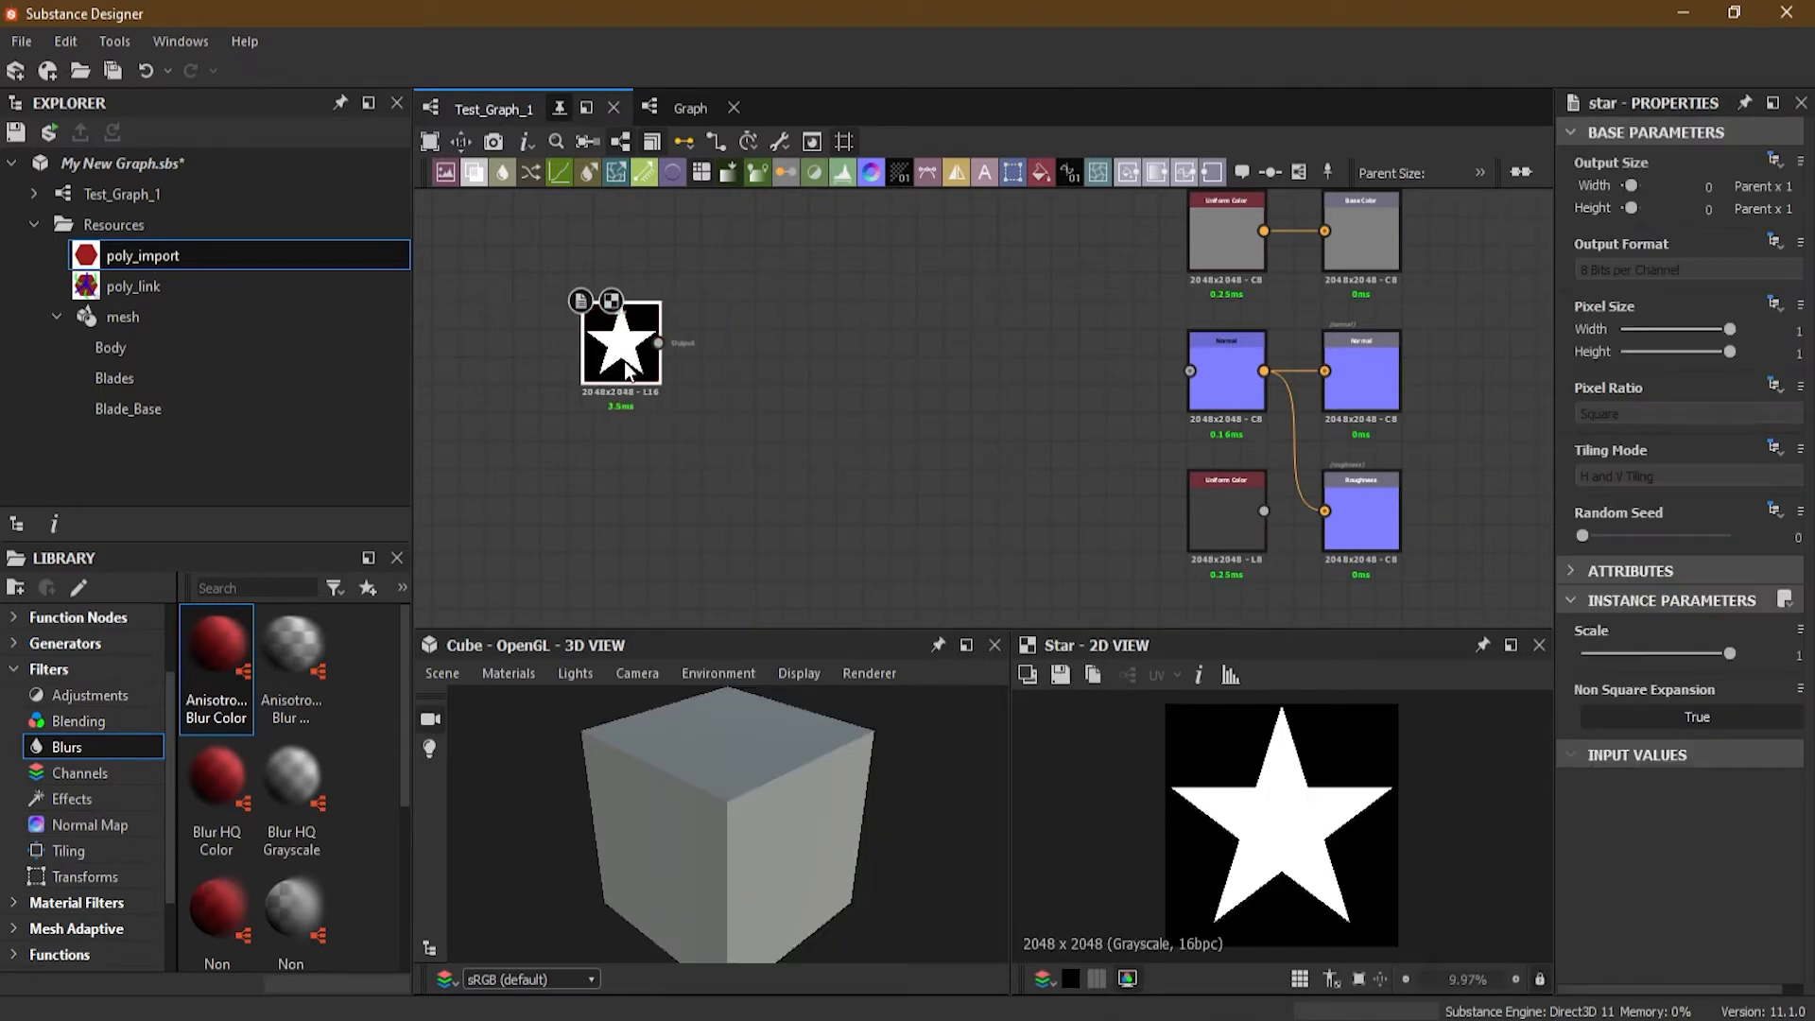
Step: Enlarge the 3D and 2D views and add a Blur node to the graph, placed level with the Star node
left_click_drag(957, 630, 957, 551)
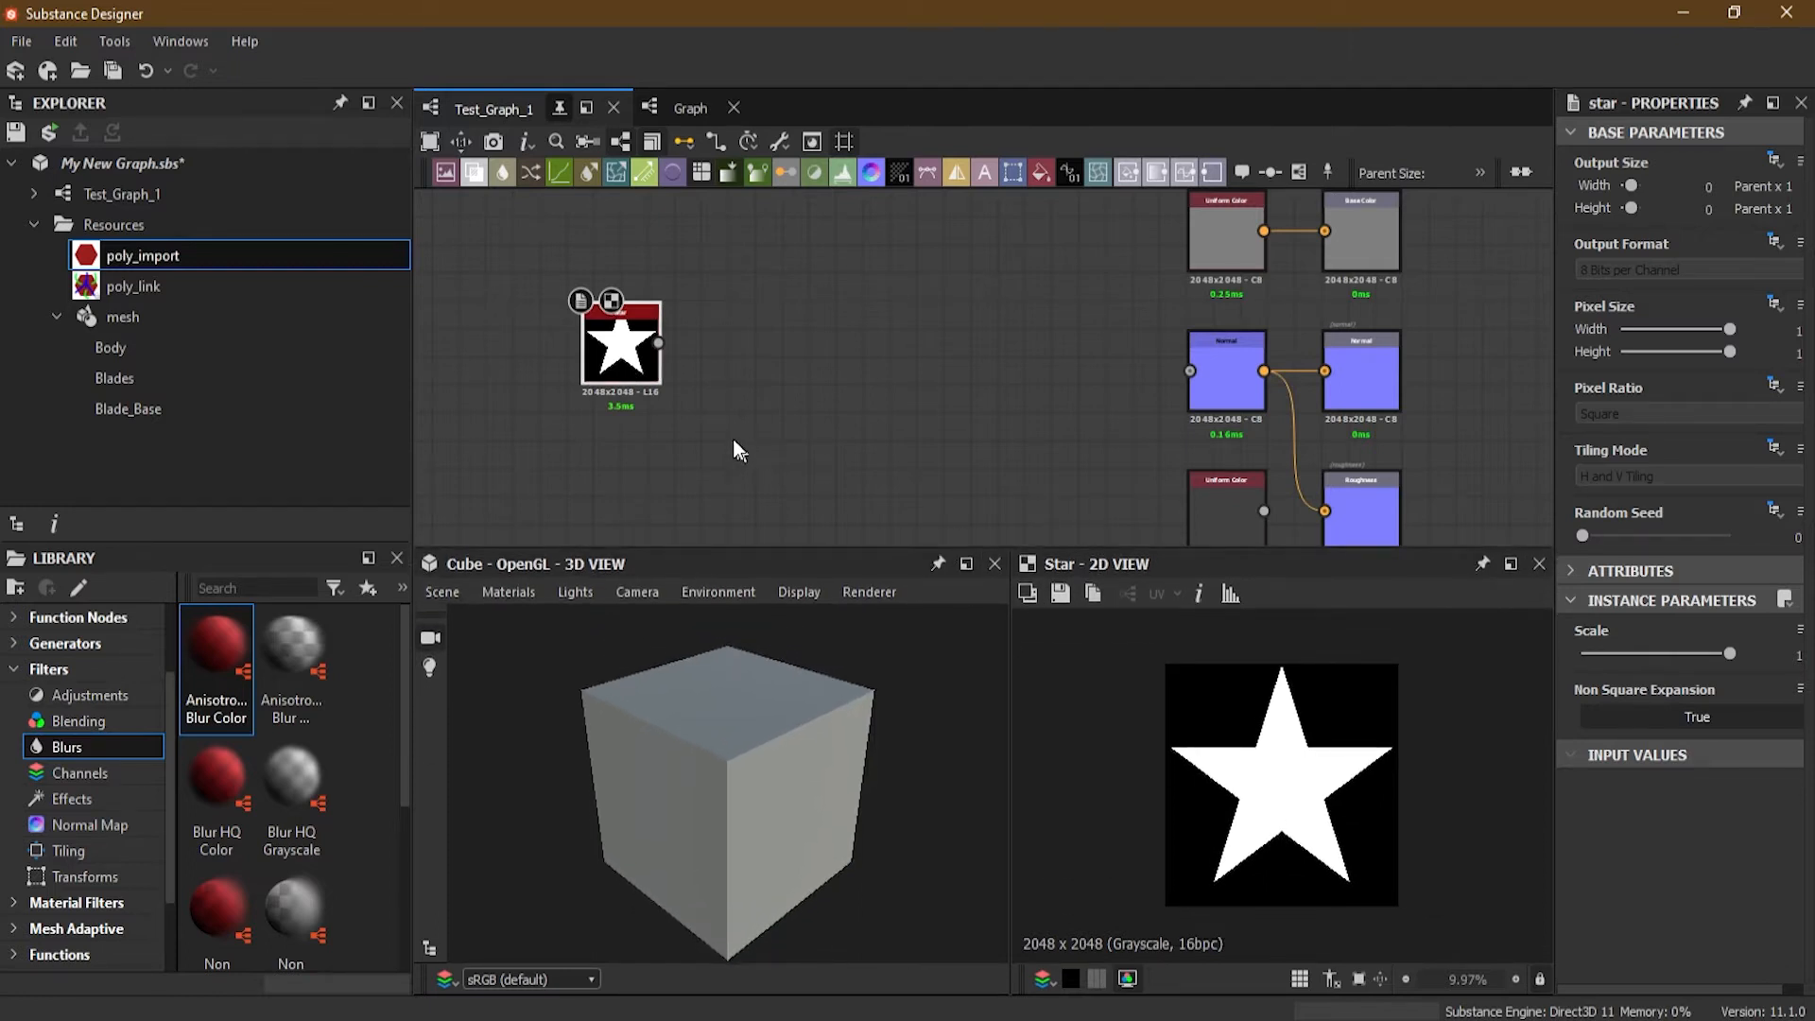
scroll(593, 337, "up", 4)
scroll(681, 383, "up", 1)
scroll(732, 409, "down", 1)
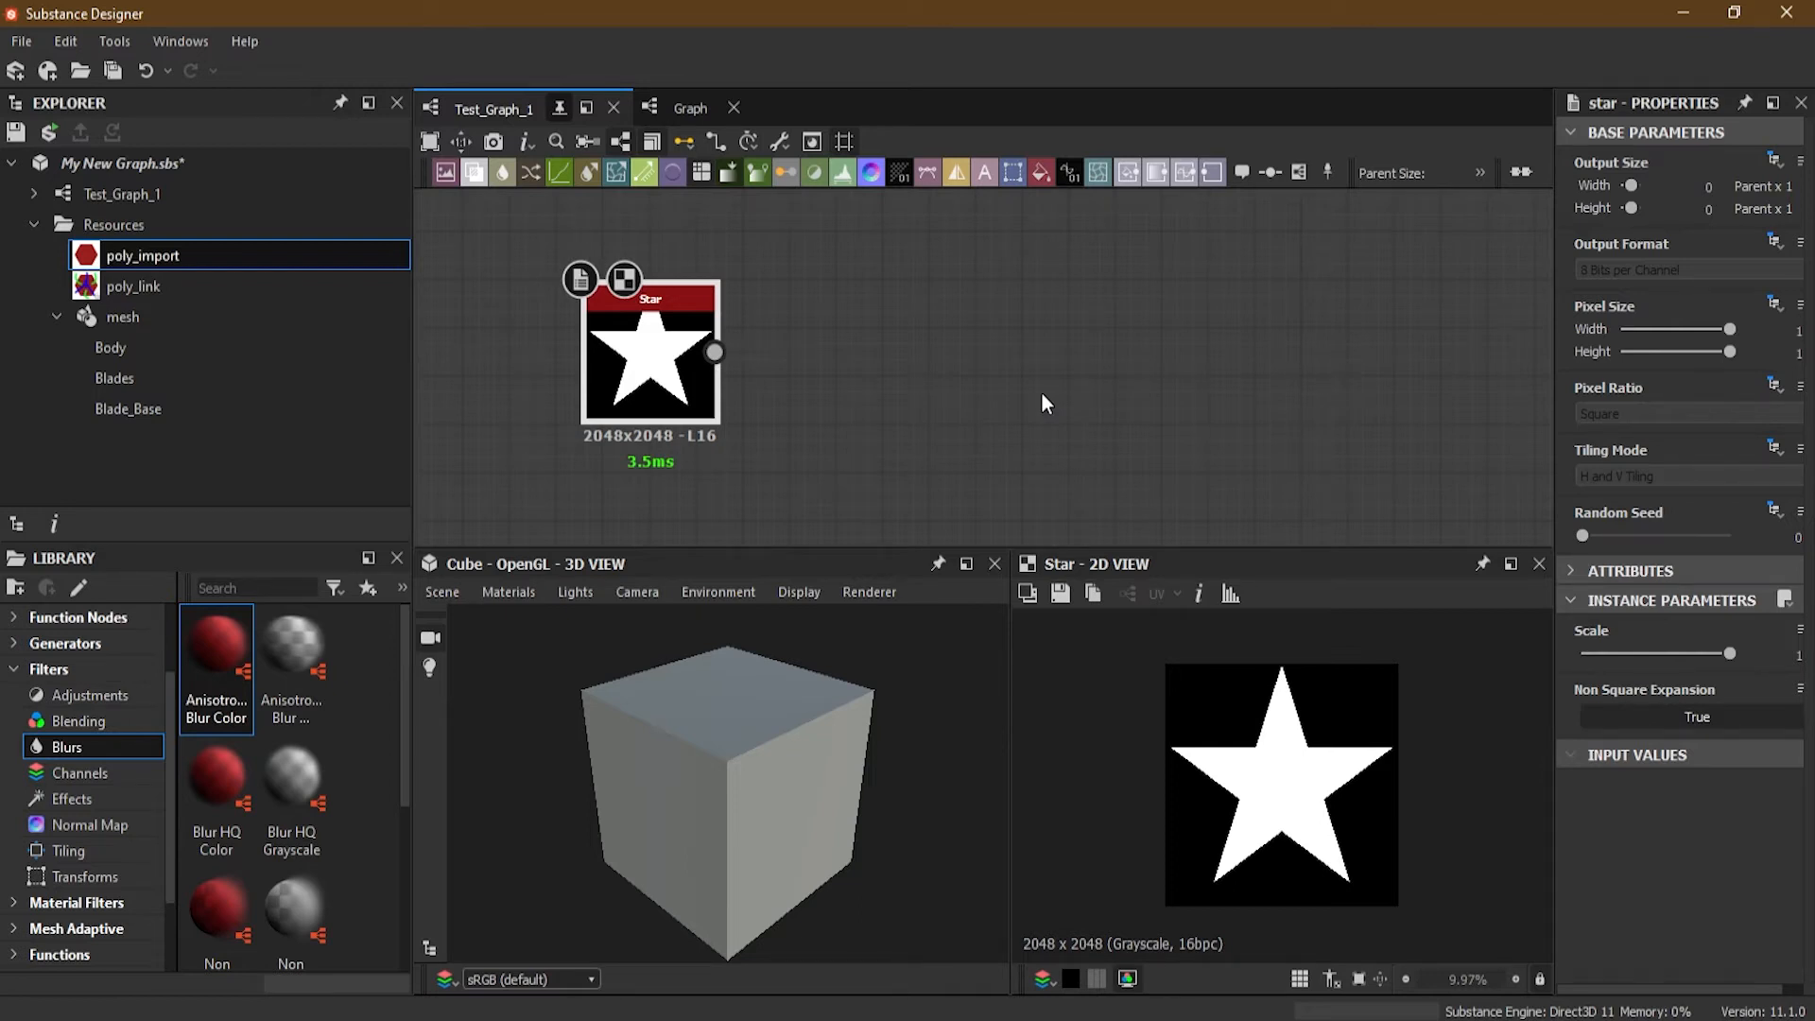
right_click(864, 320)
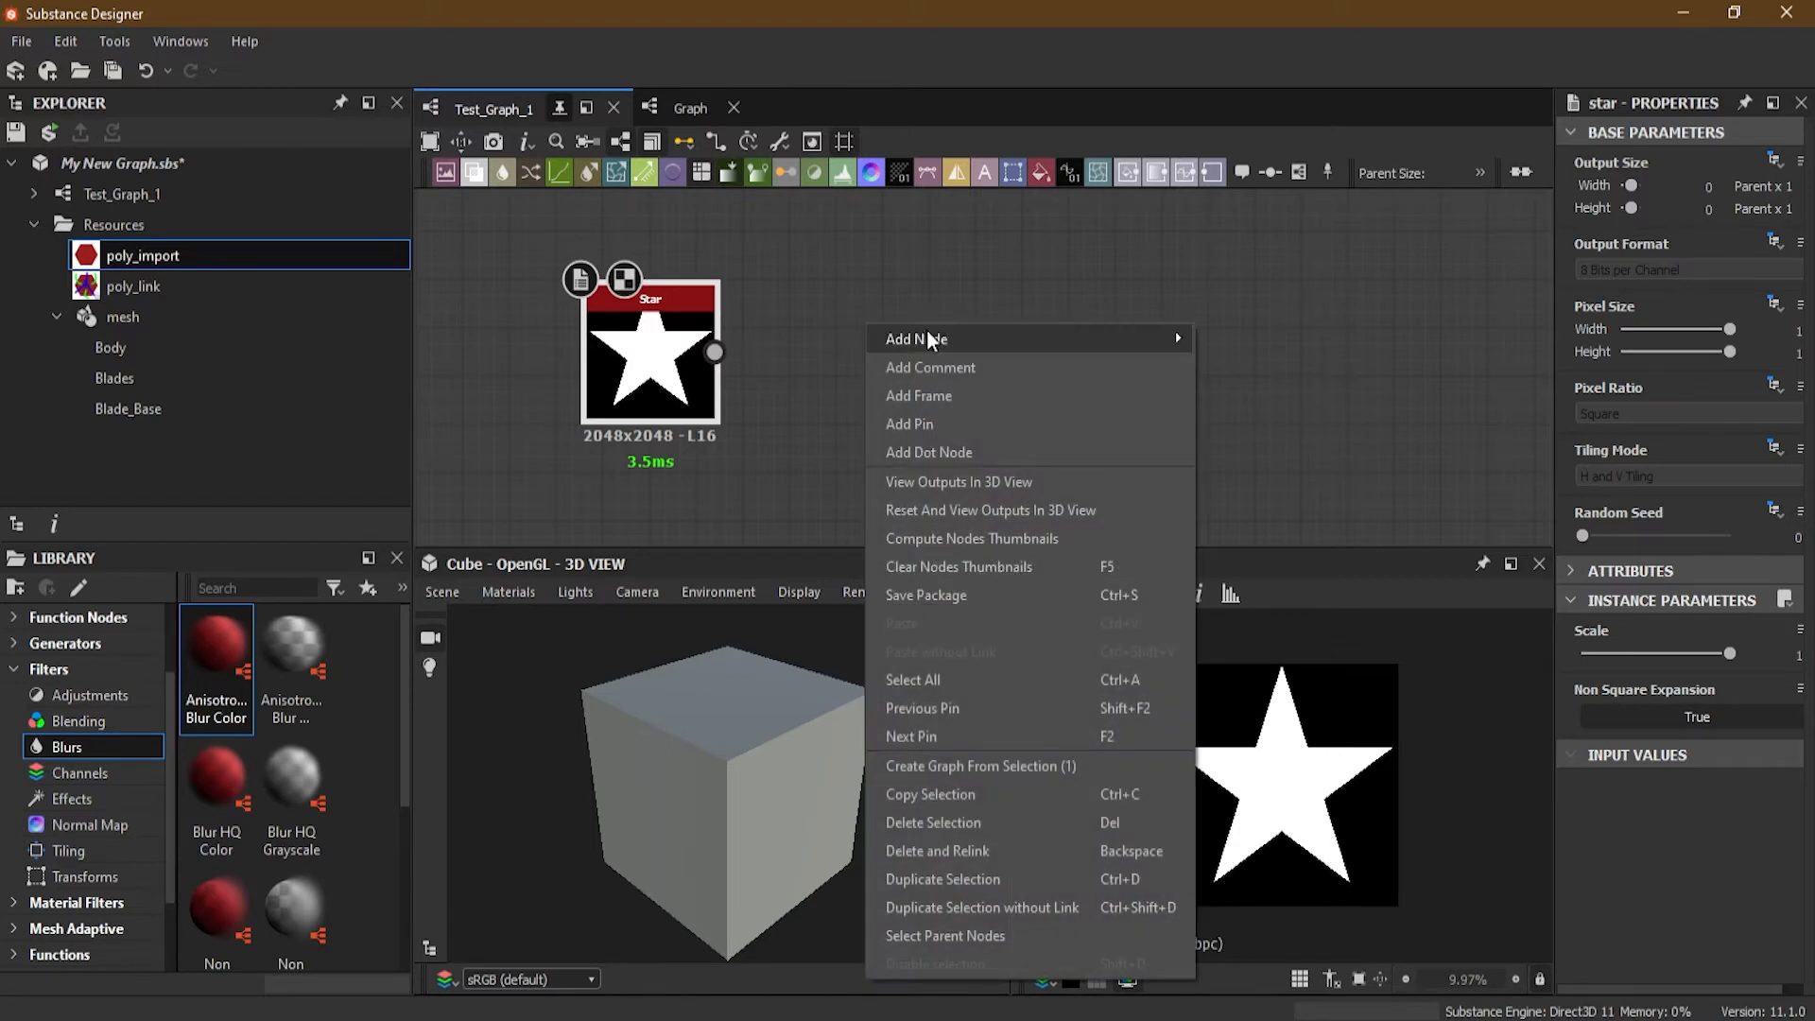
mouse_move(1043, 346)
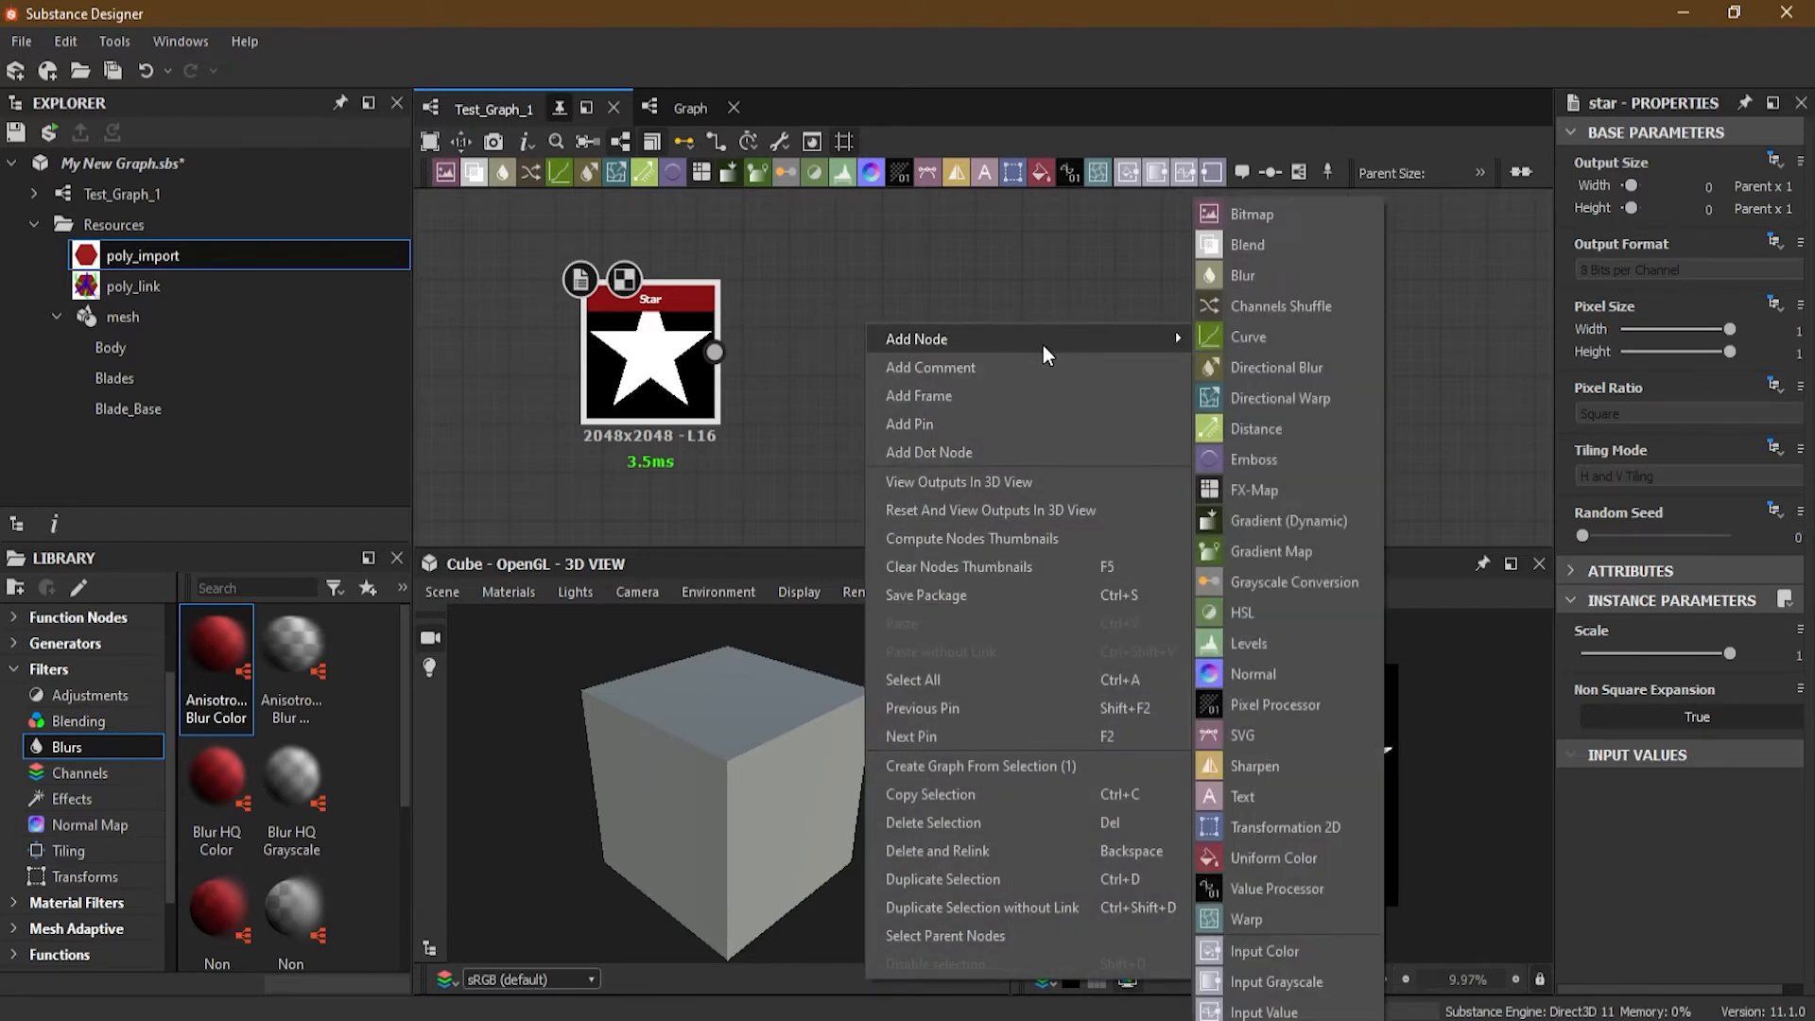
left_click(1295, 274)
left_click_drag(877, 356, 969, 388)
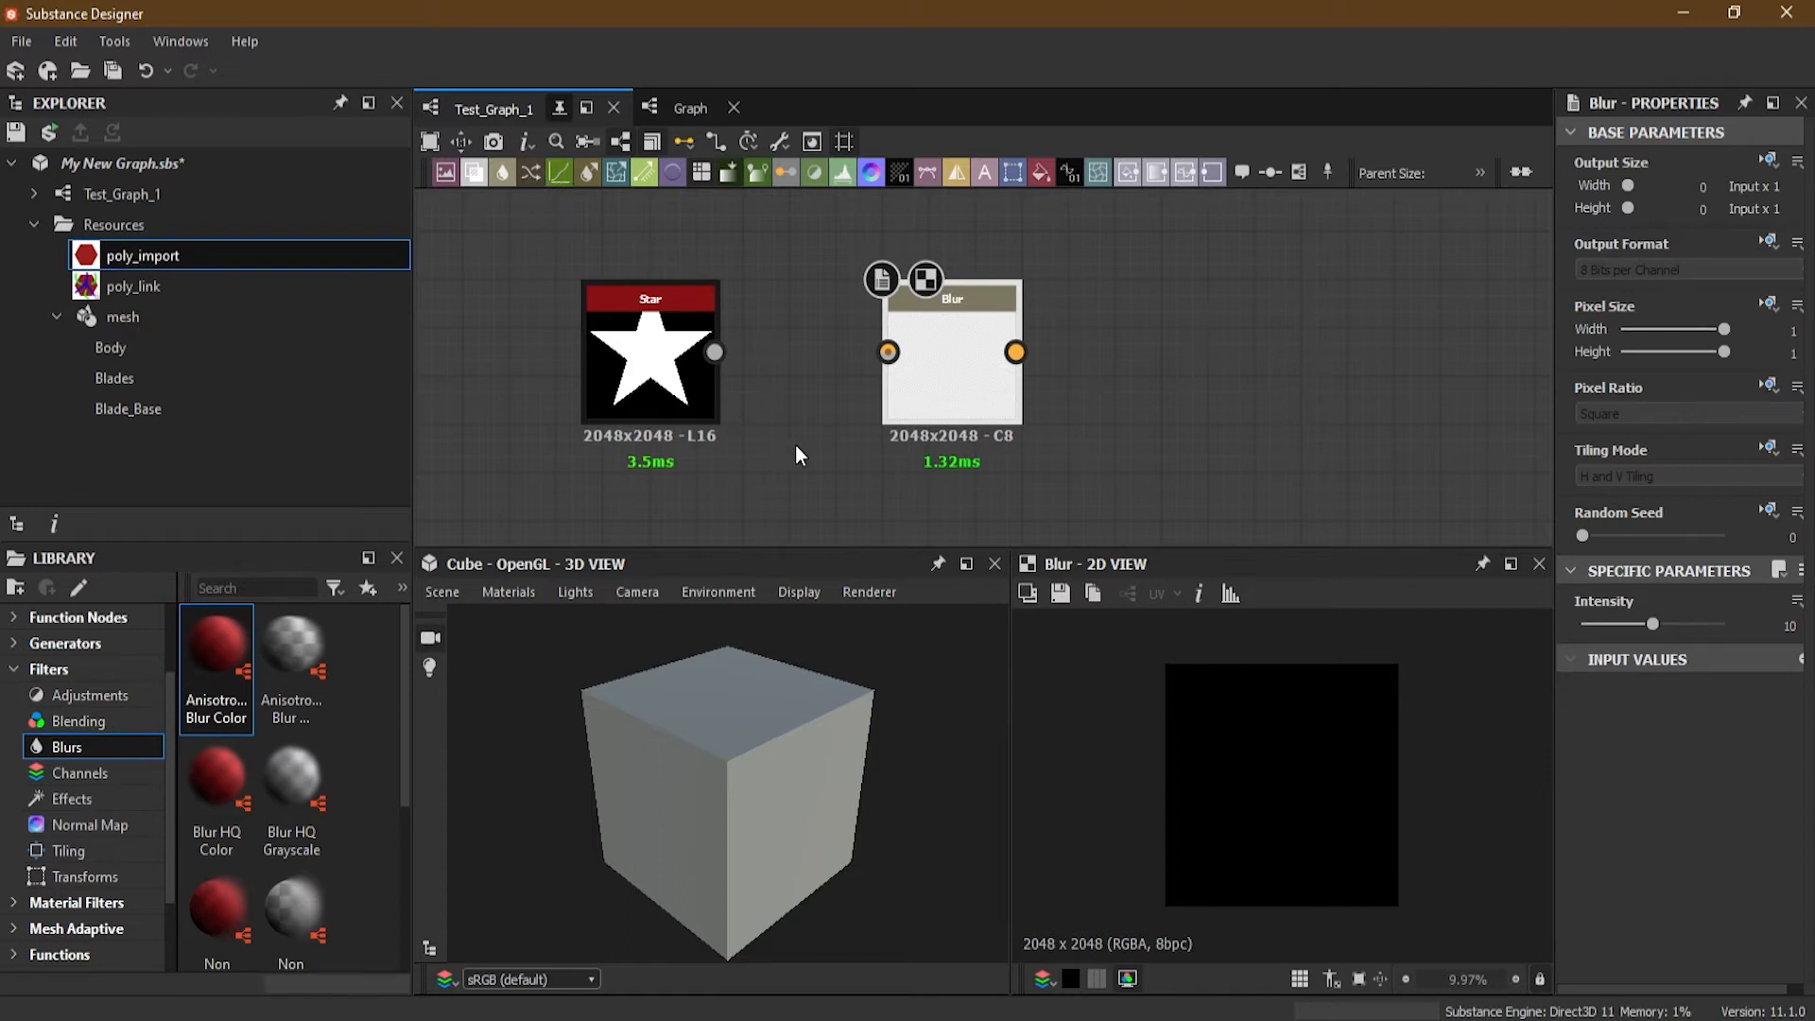
Step: Display the Star node's properties while the Blur node remains in the 2D view
left_click(621, 333)
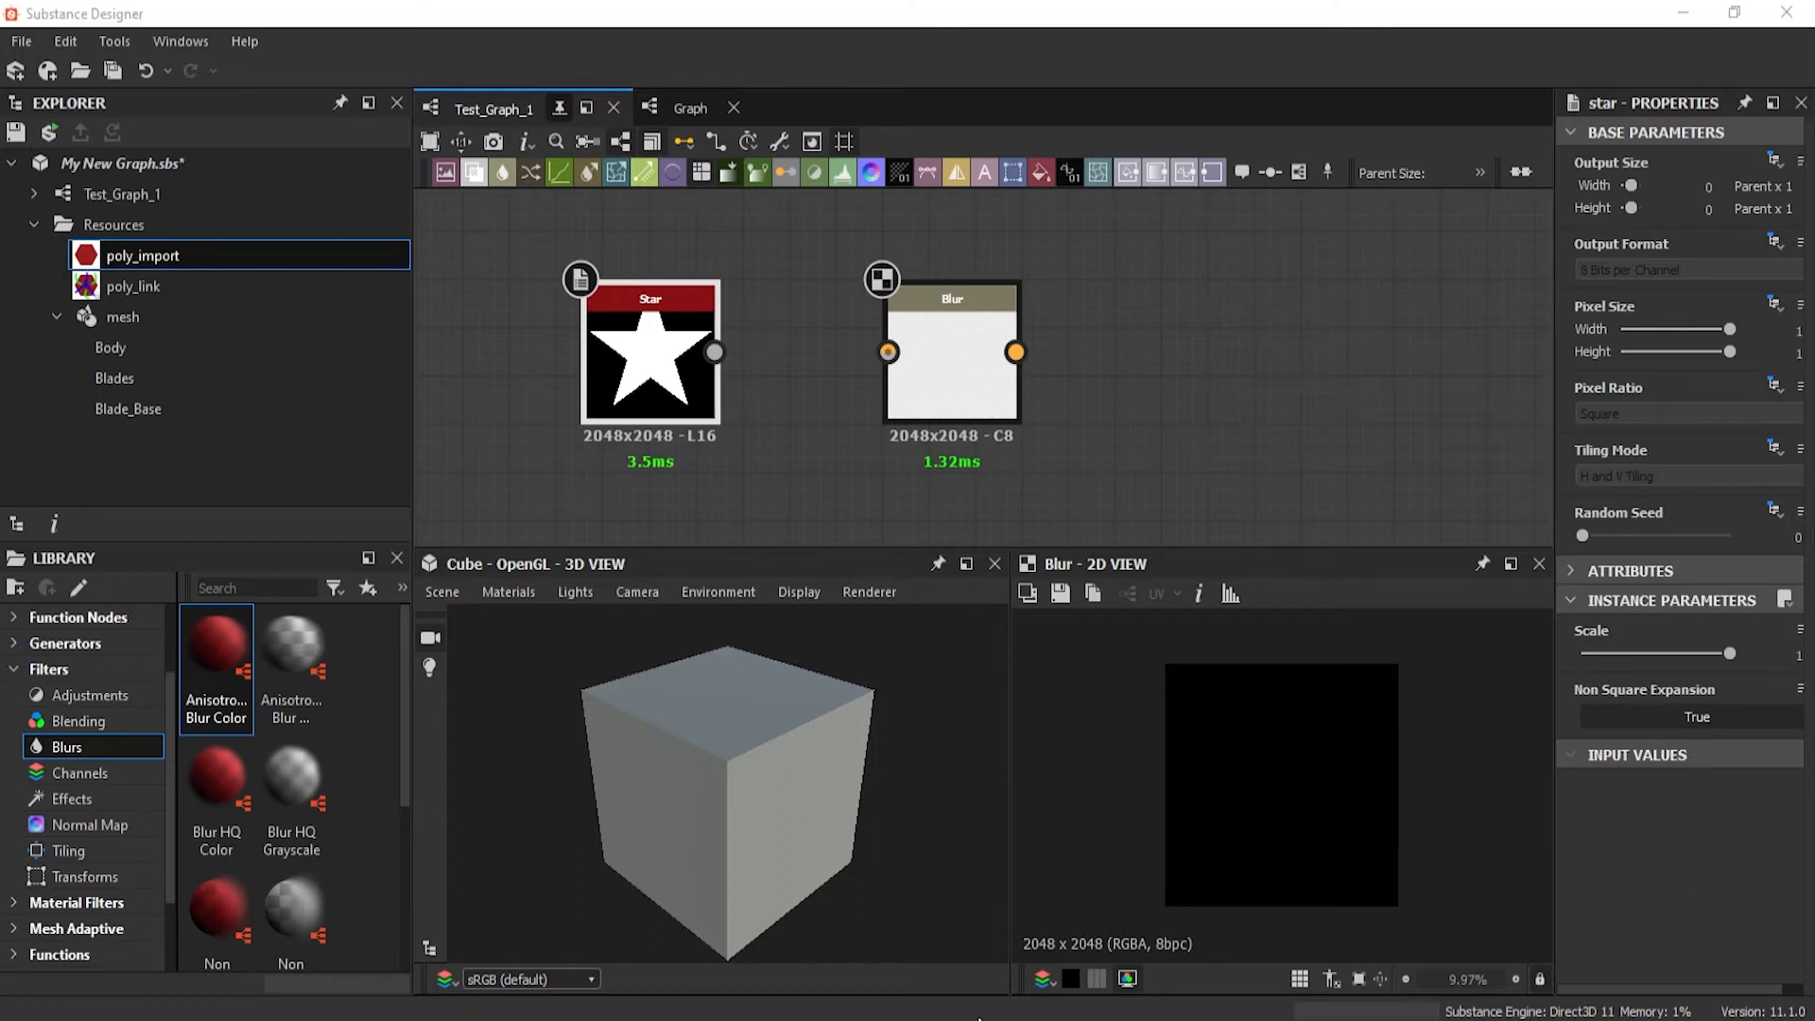
scroll(792, 344, "down", 2)
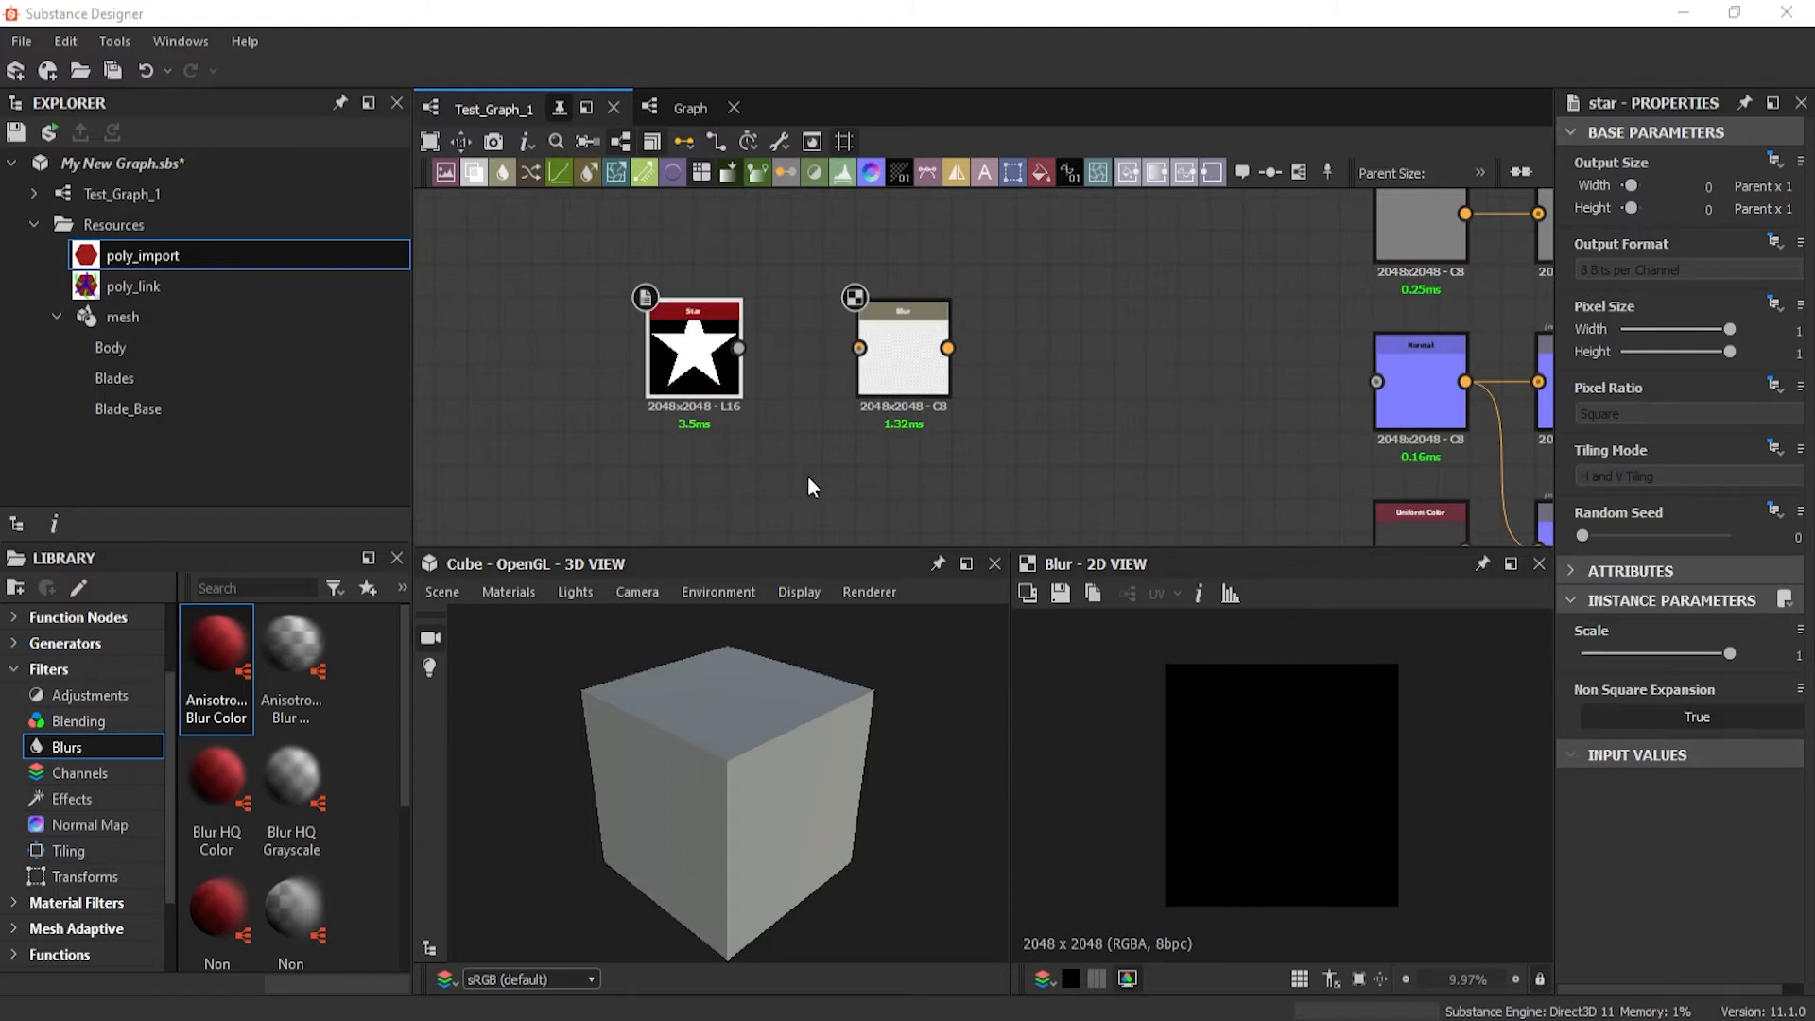
scroll(672, 358, "up", 2)
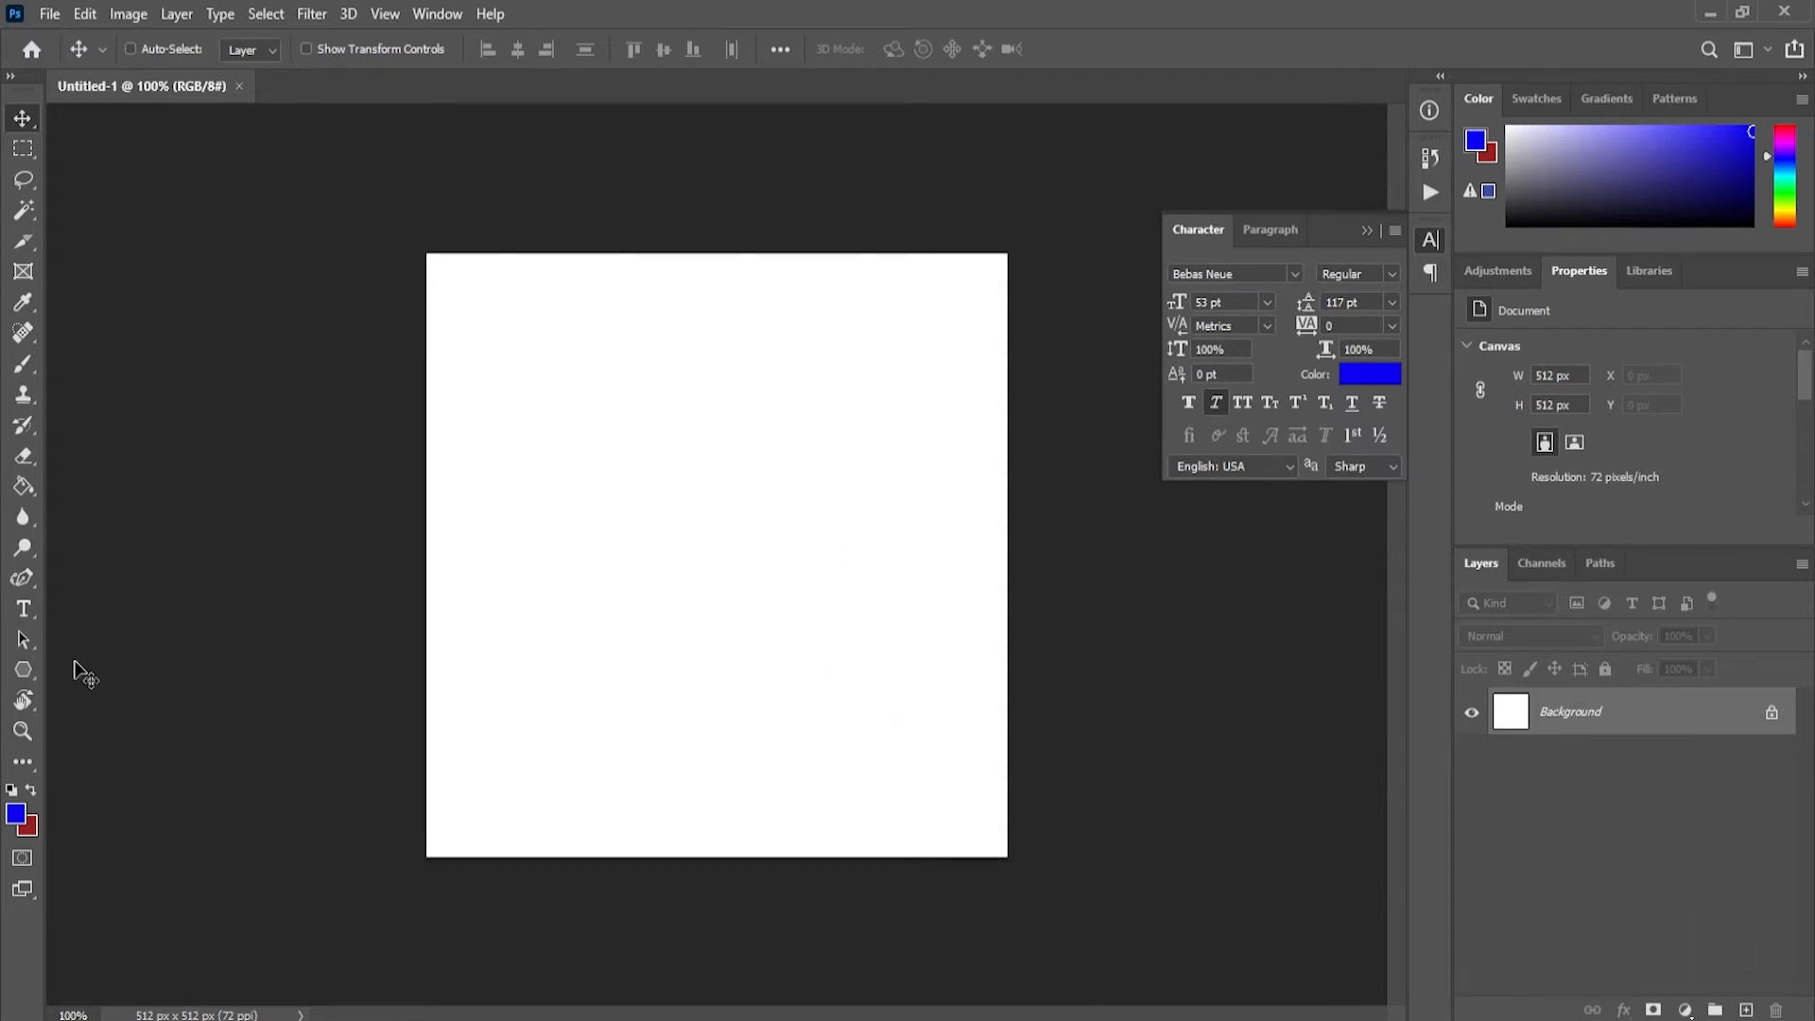
left_click(24, 669)
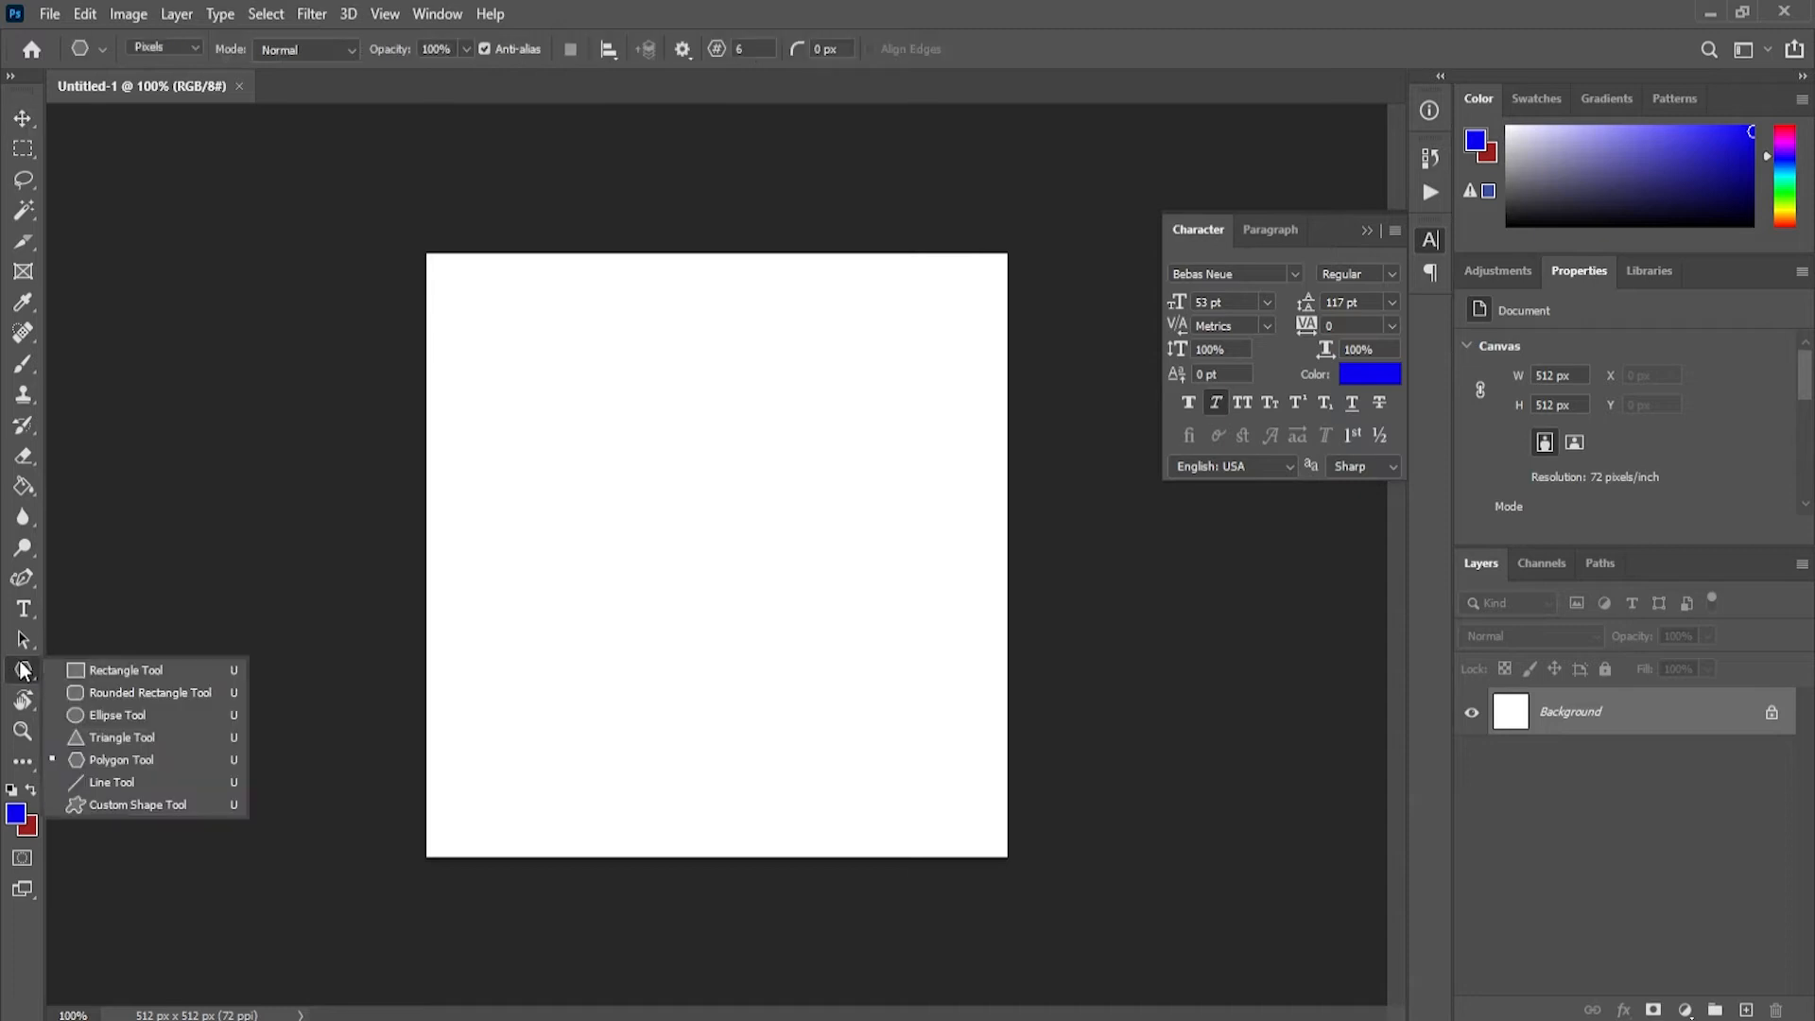
left_click(123, 736)
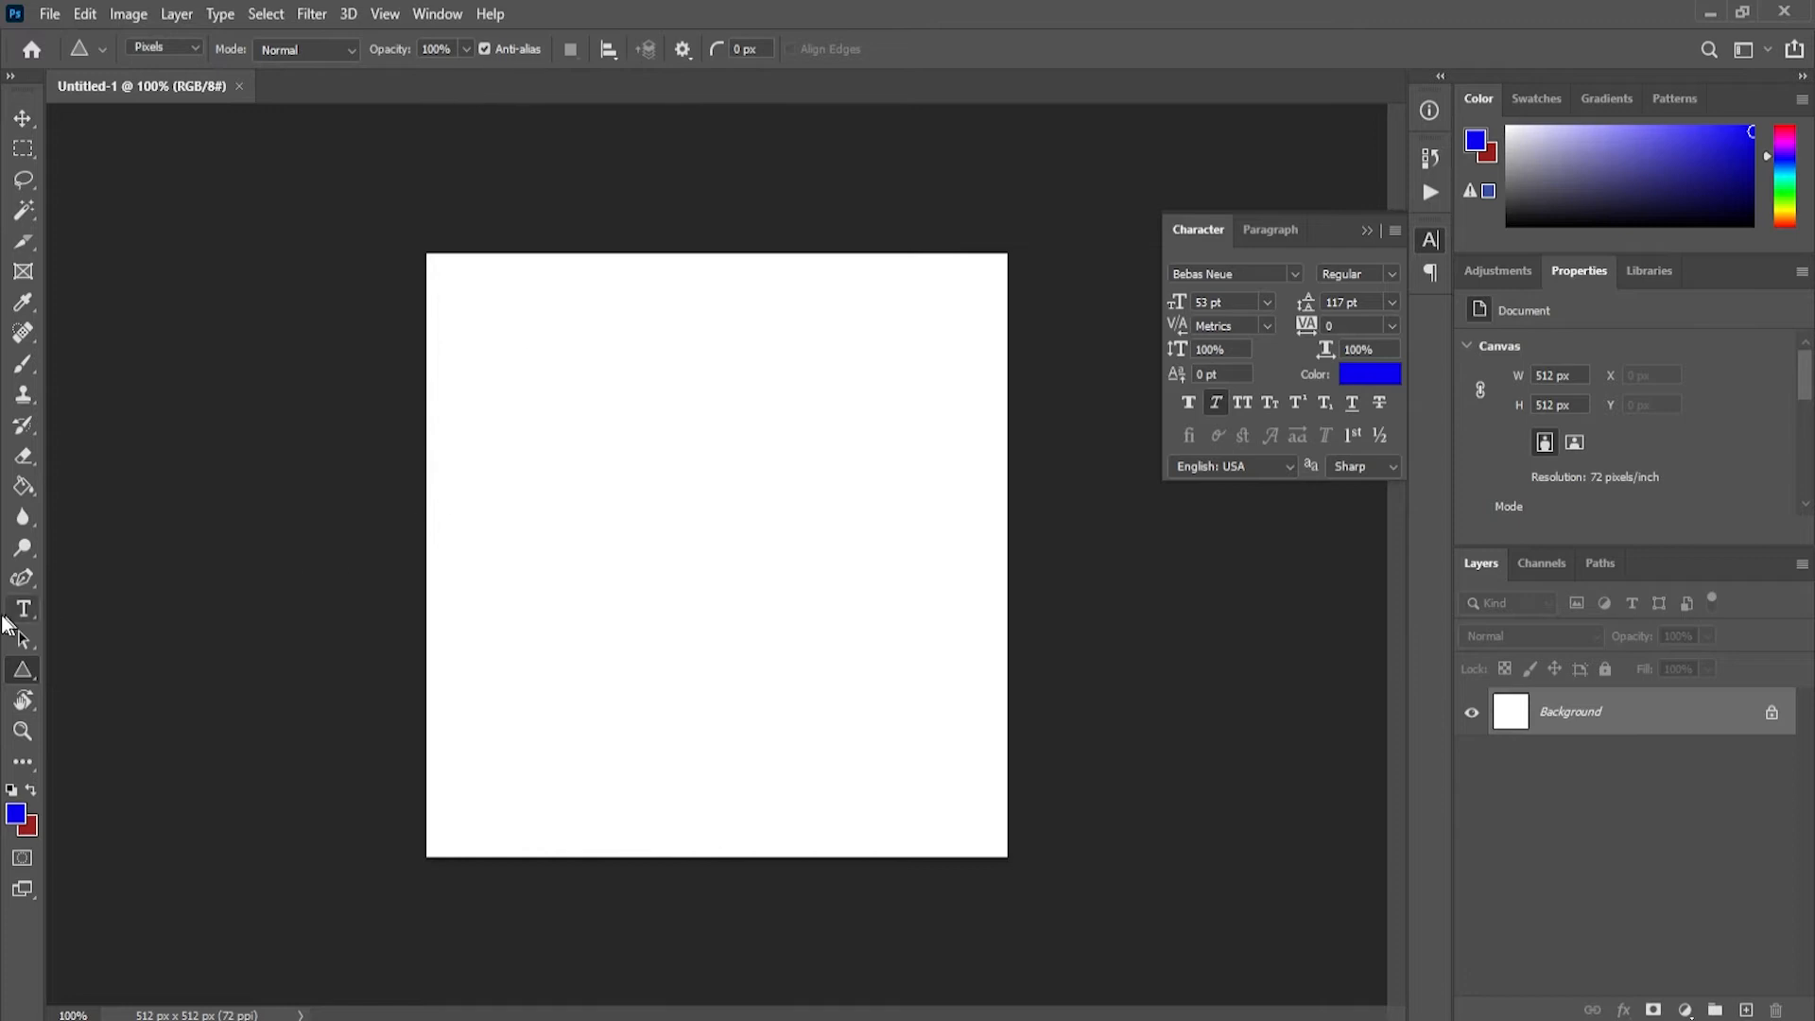
left_click(712, 470)
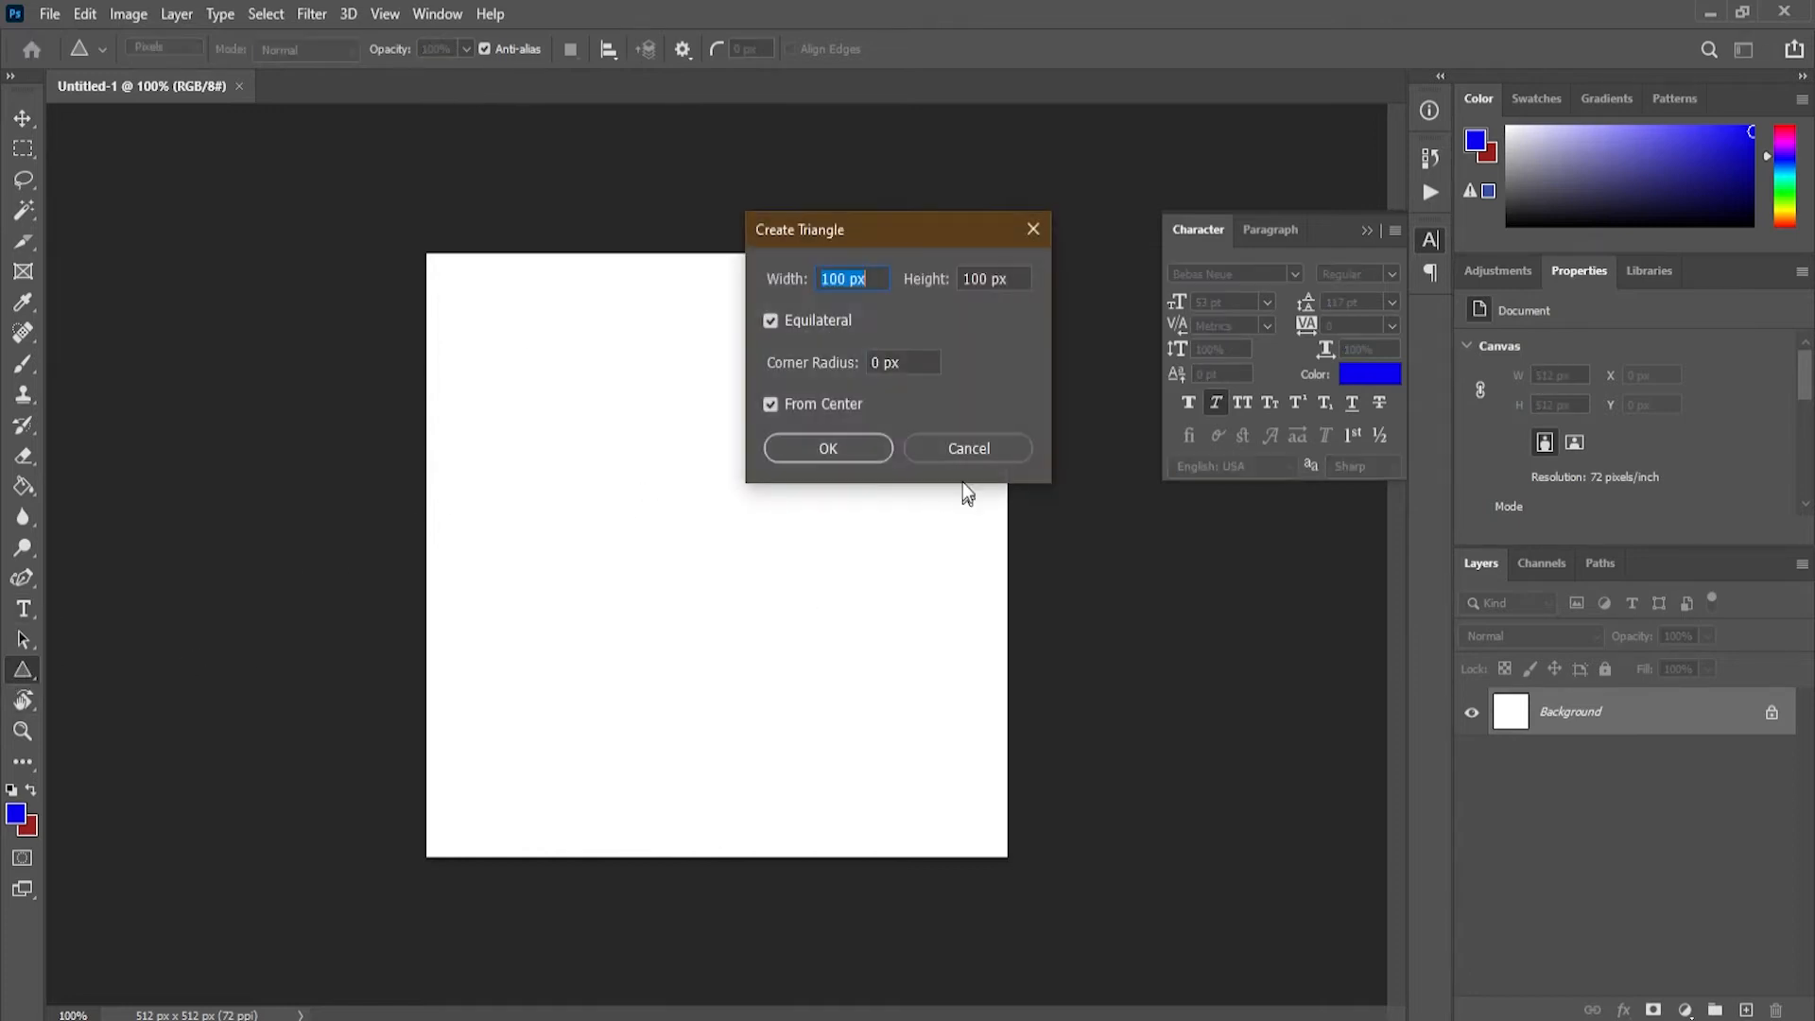
left_click(932, 449)
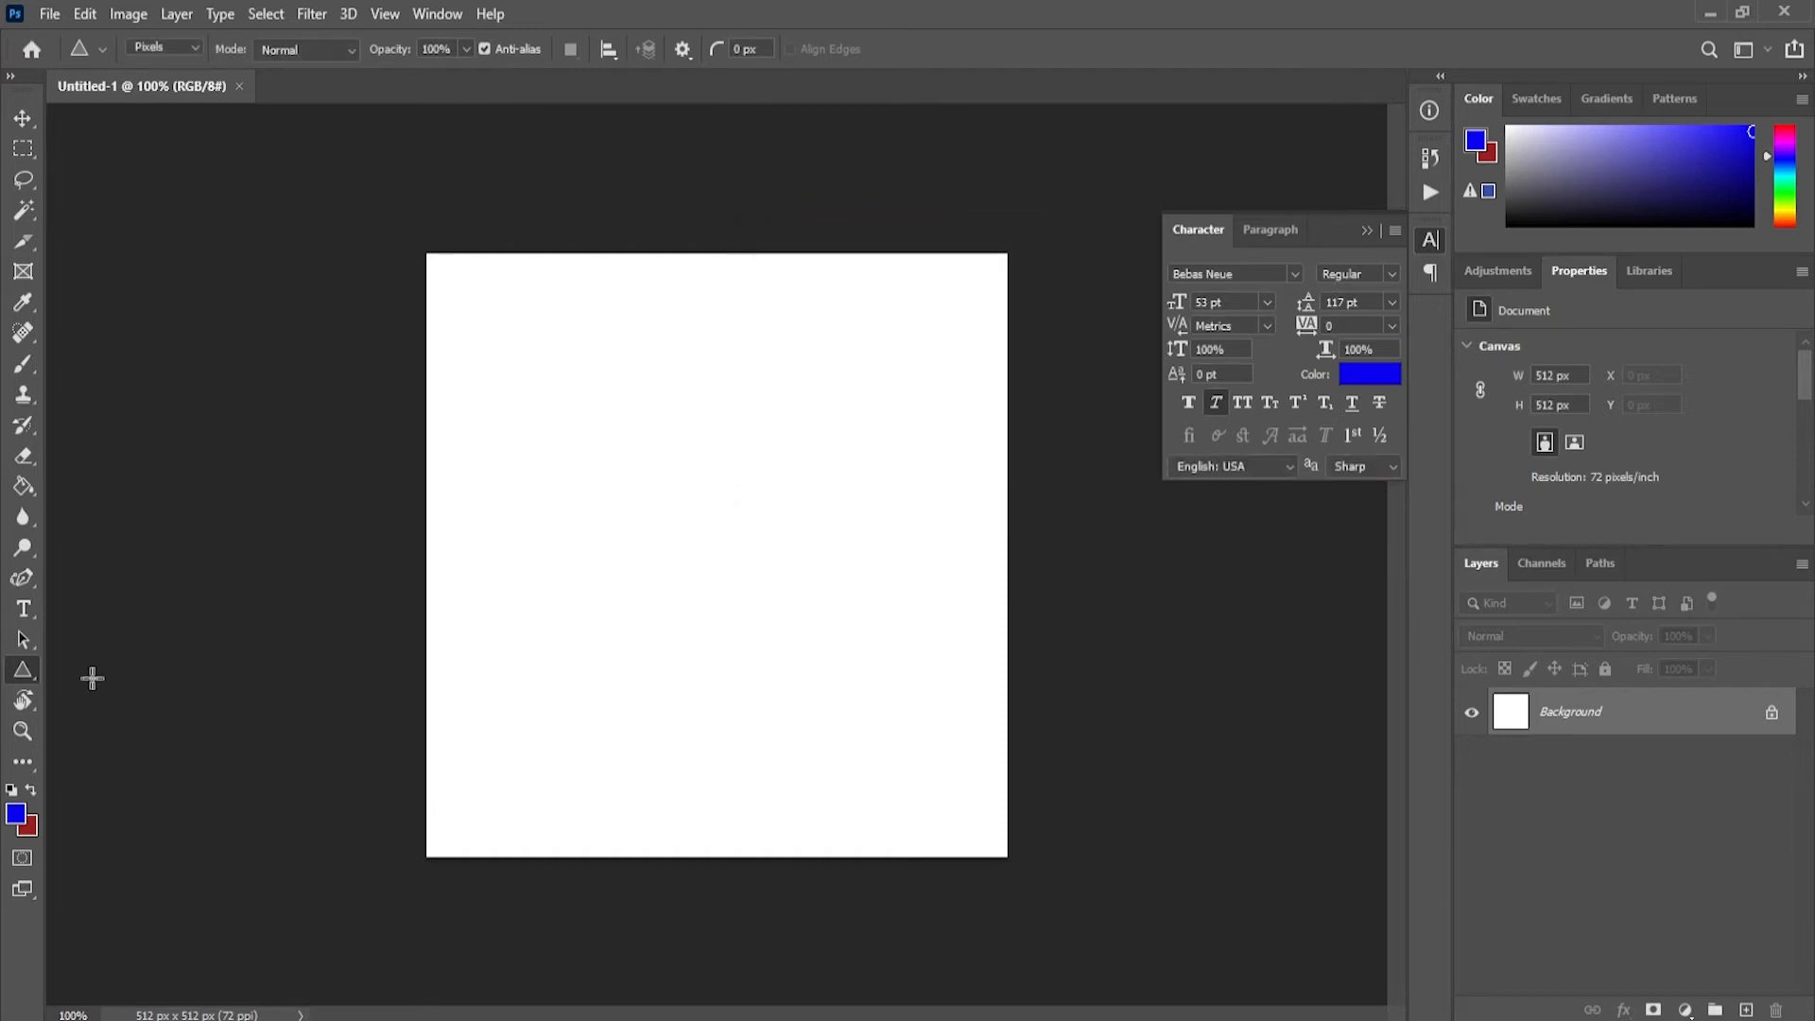
Step: Activate the Custom Shape tool and browse its shape presets, keeping the flower shape as the current choice
right_click(21, 671)
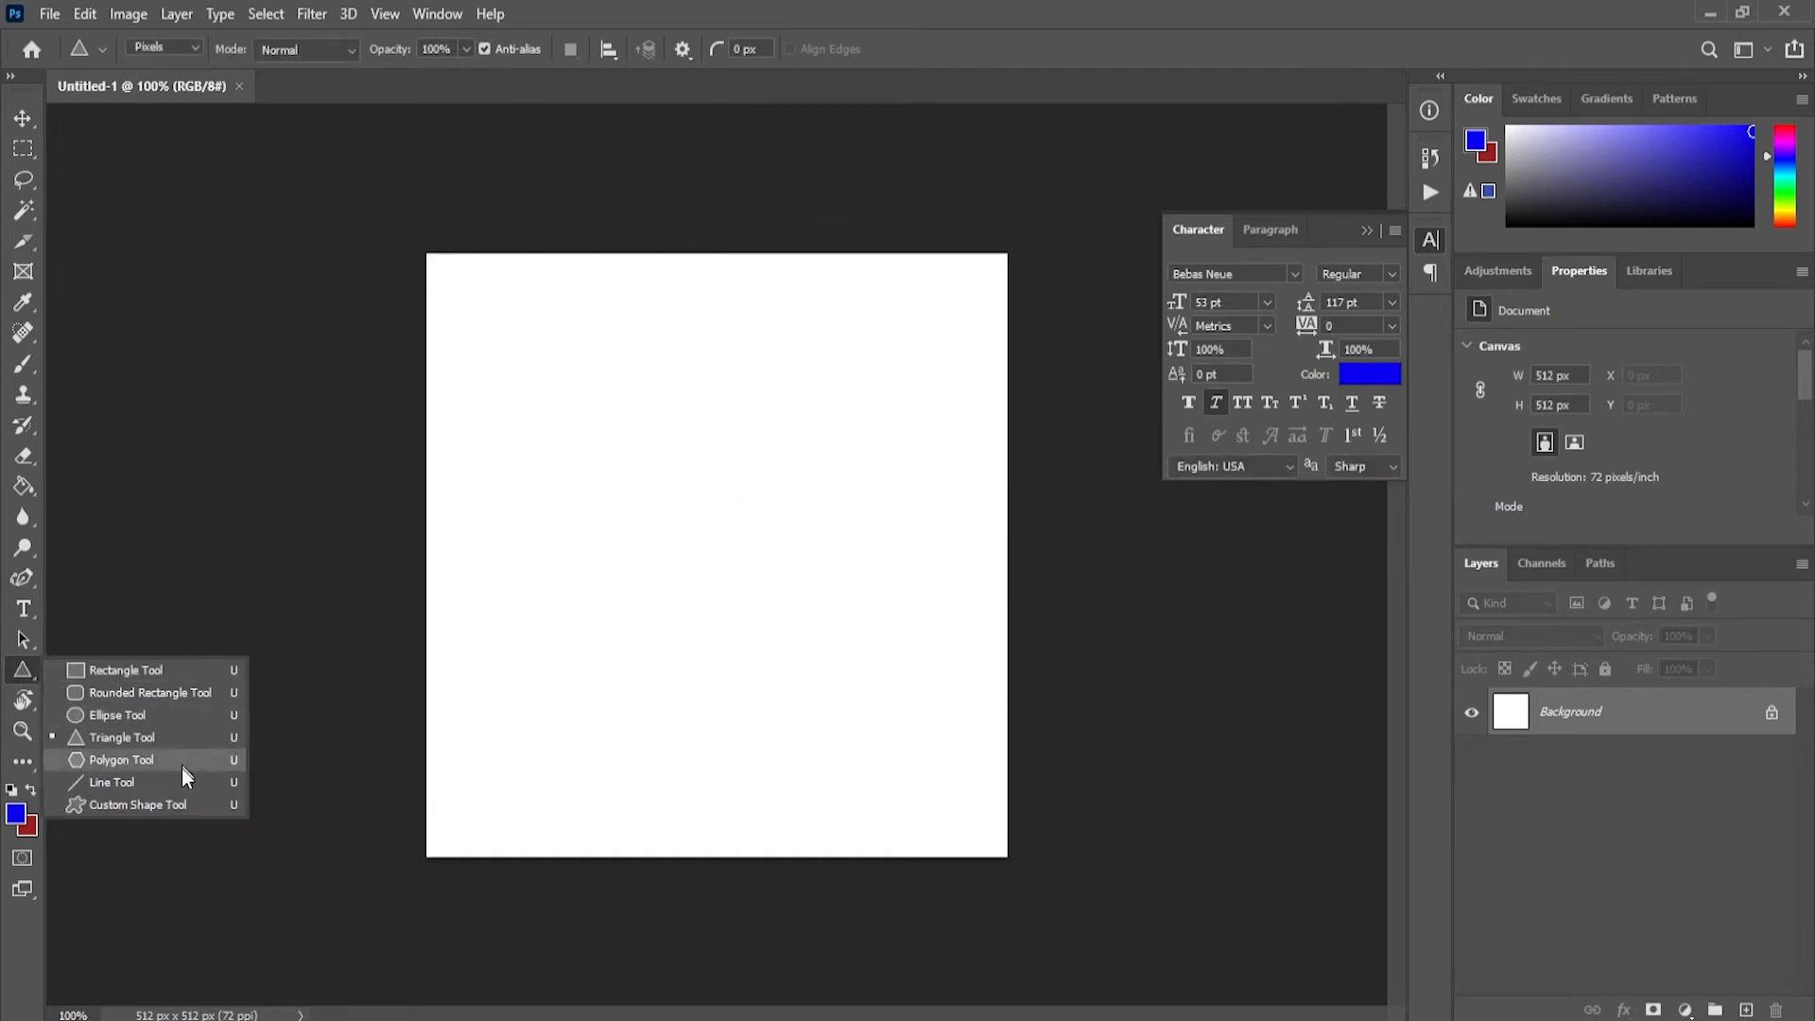
left_click(144, 804)
left_click(779, 49)
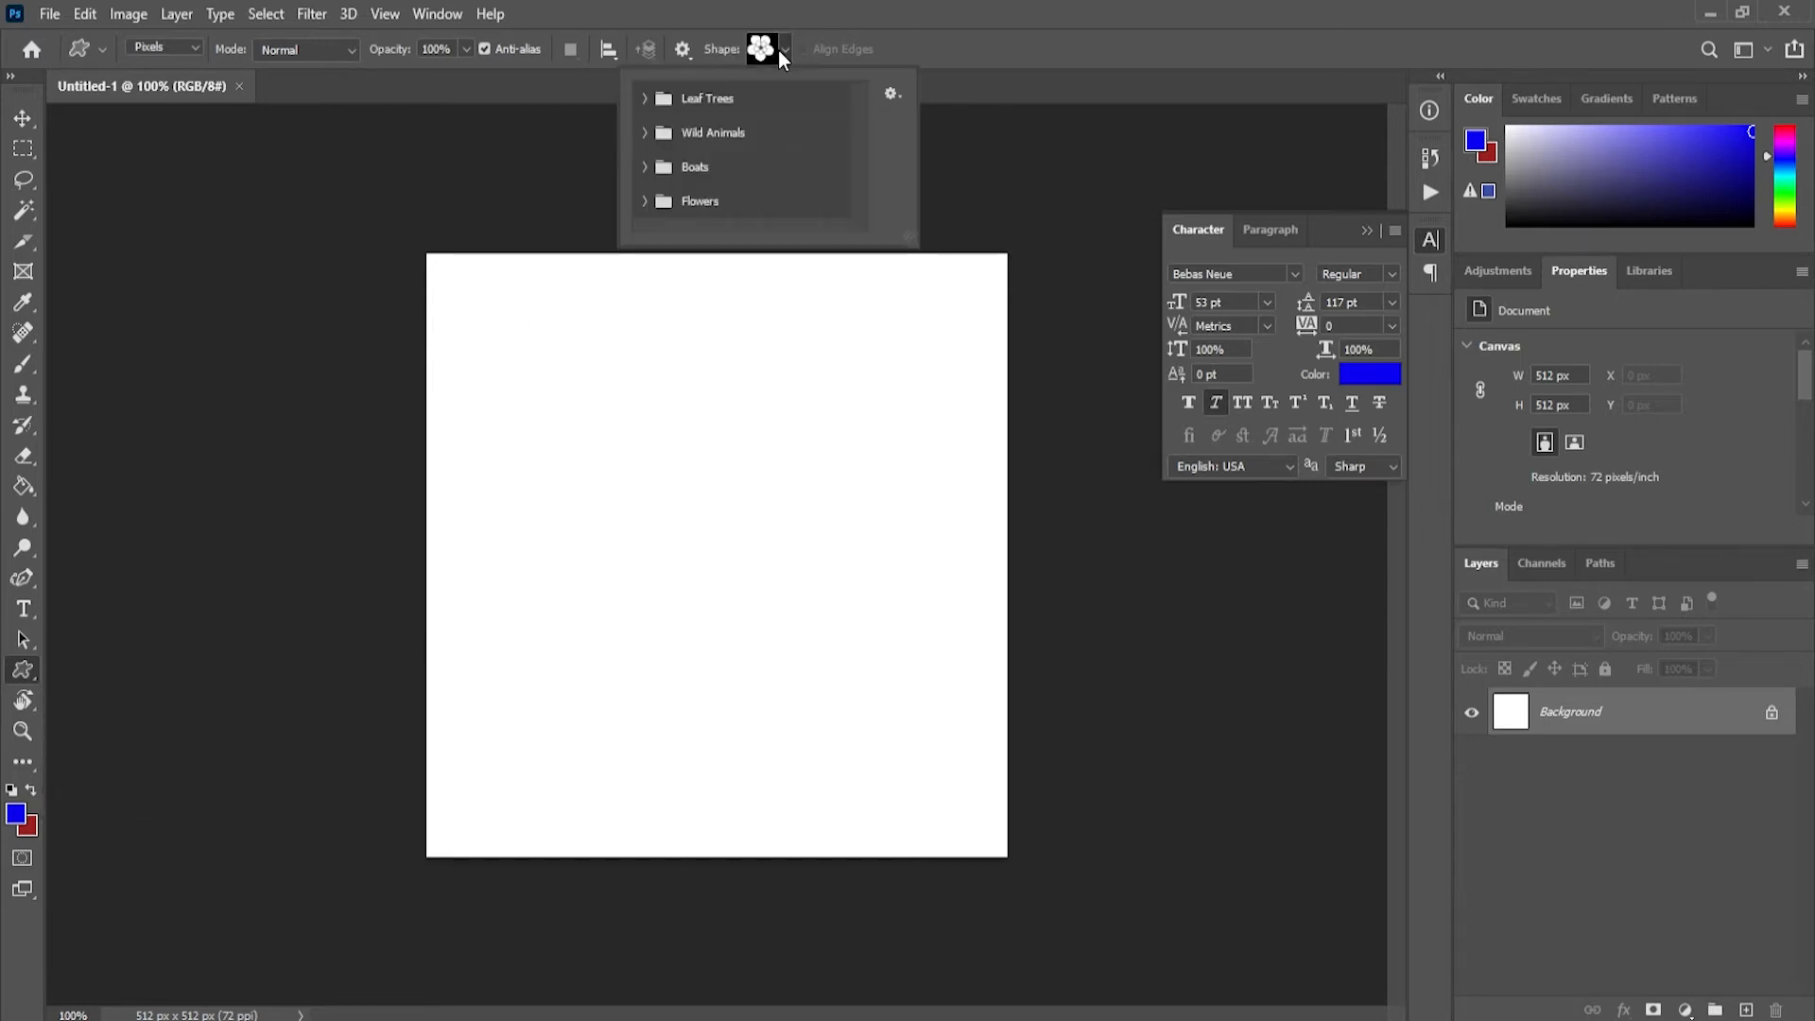
left_click(972, 53)
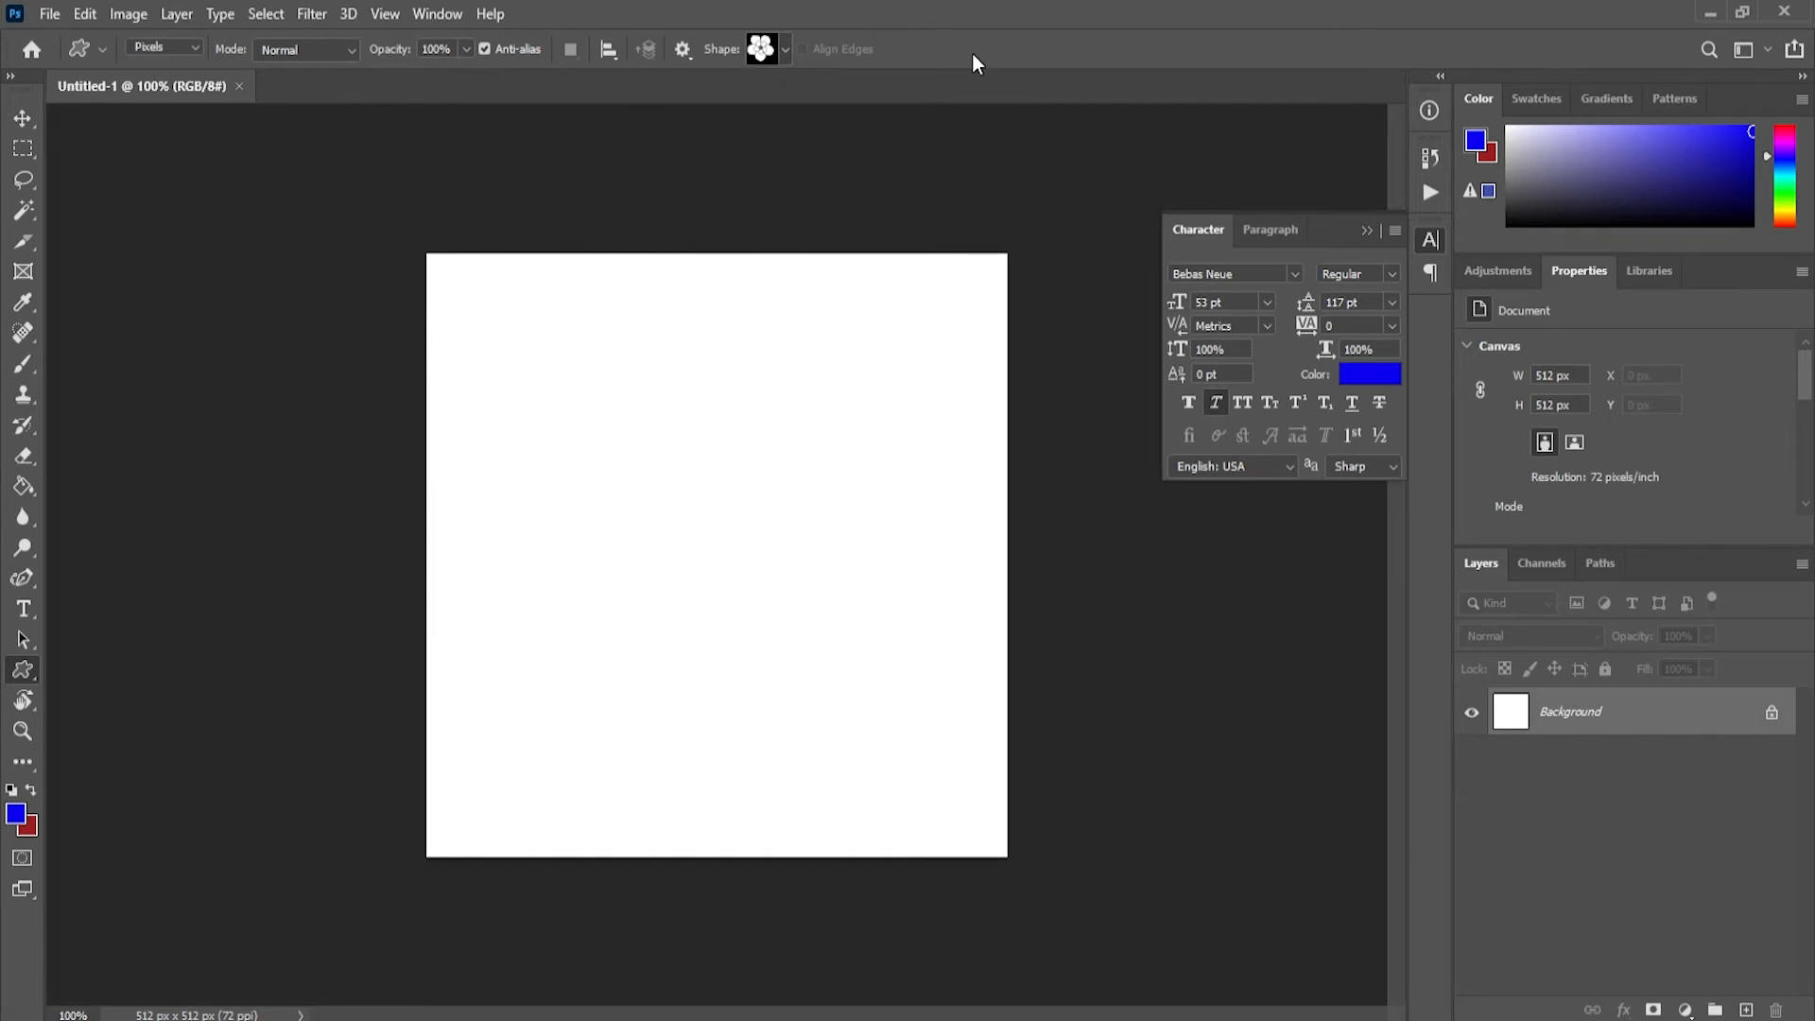
Step: Set the foreground color to black (000000) and fill the whole canvas with it using the Paint Bucket
left_click(16, 815)
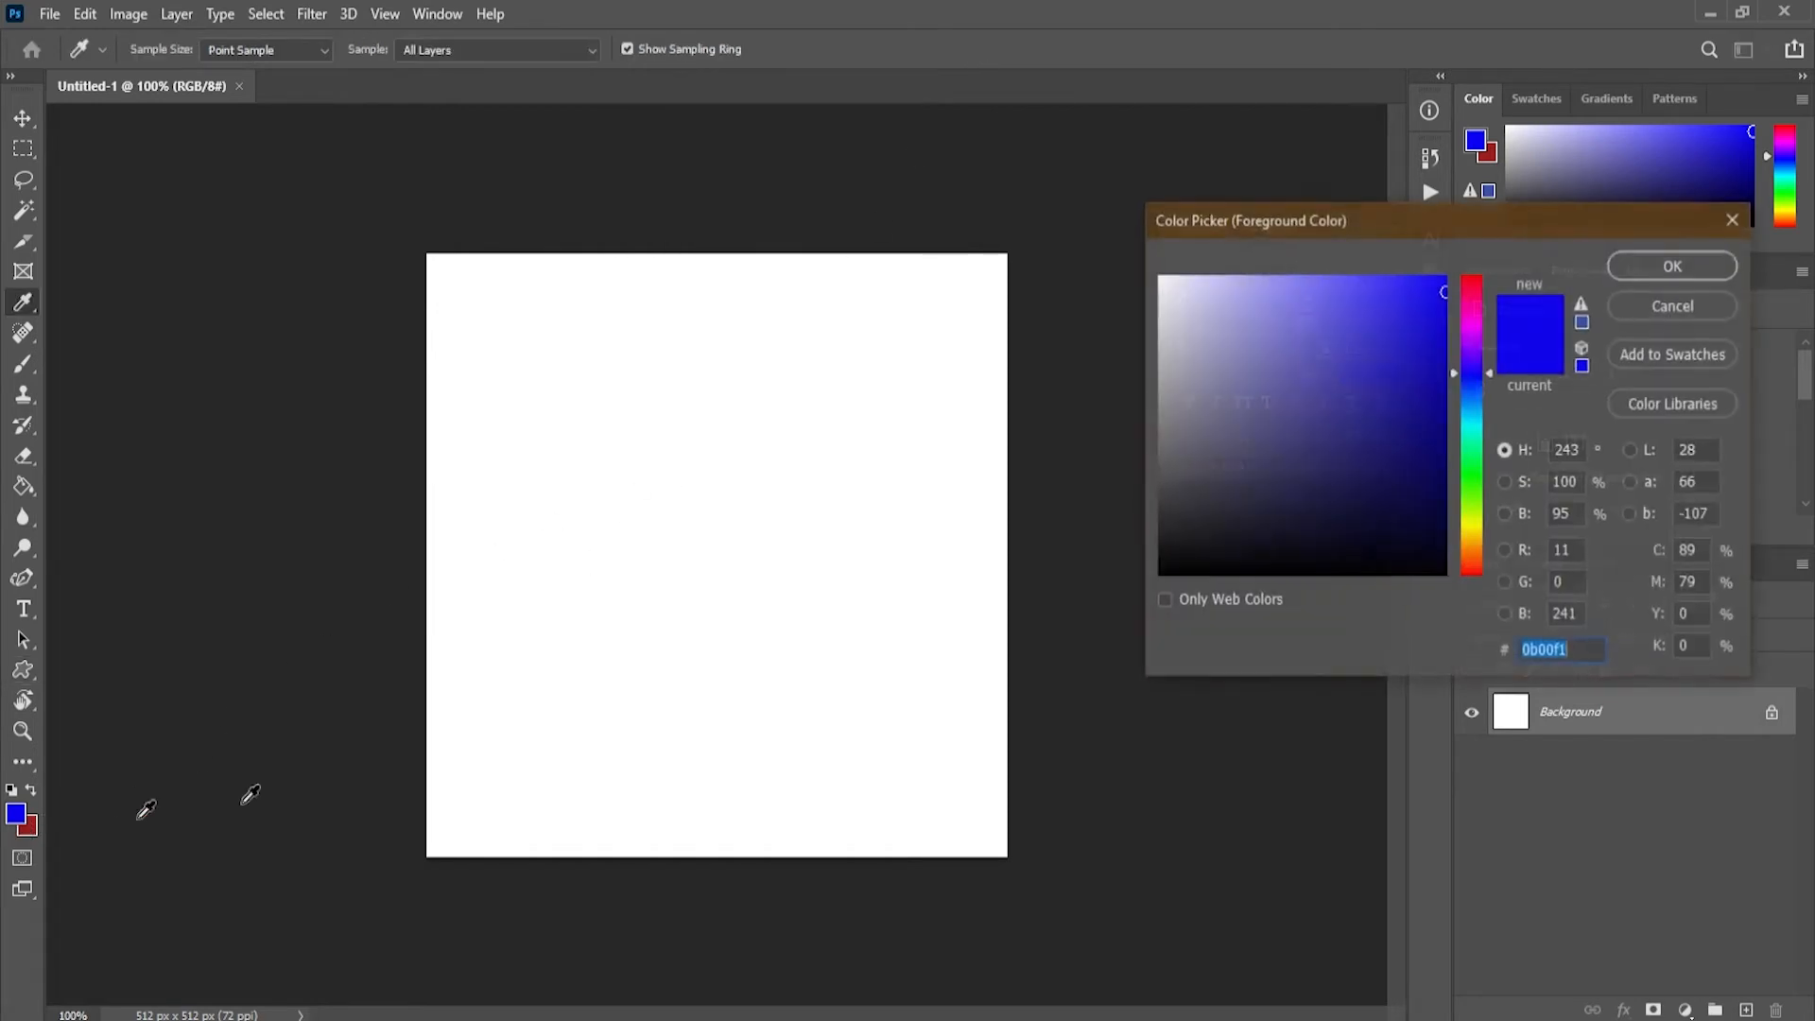
left_click(1161, 573)
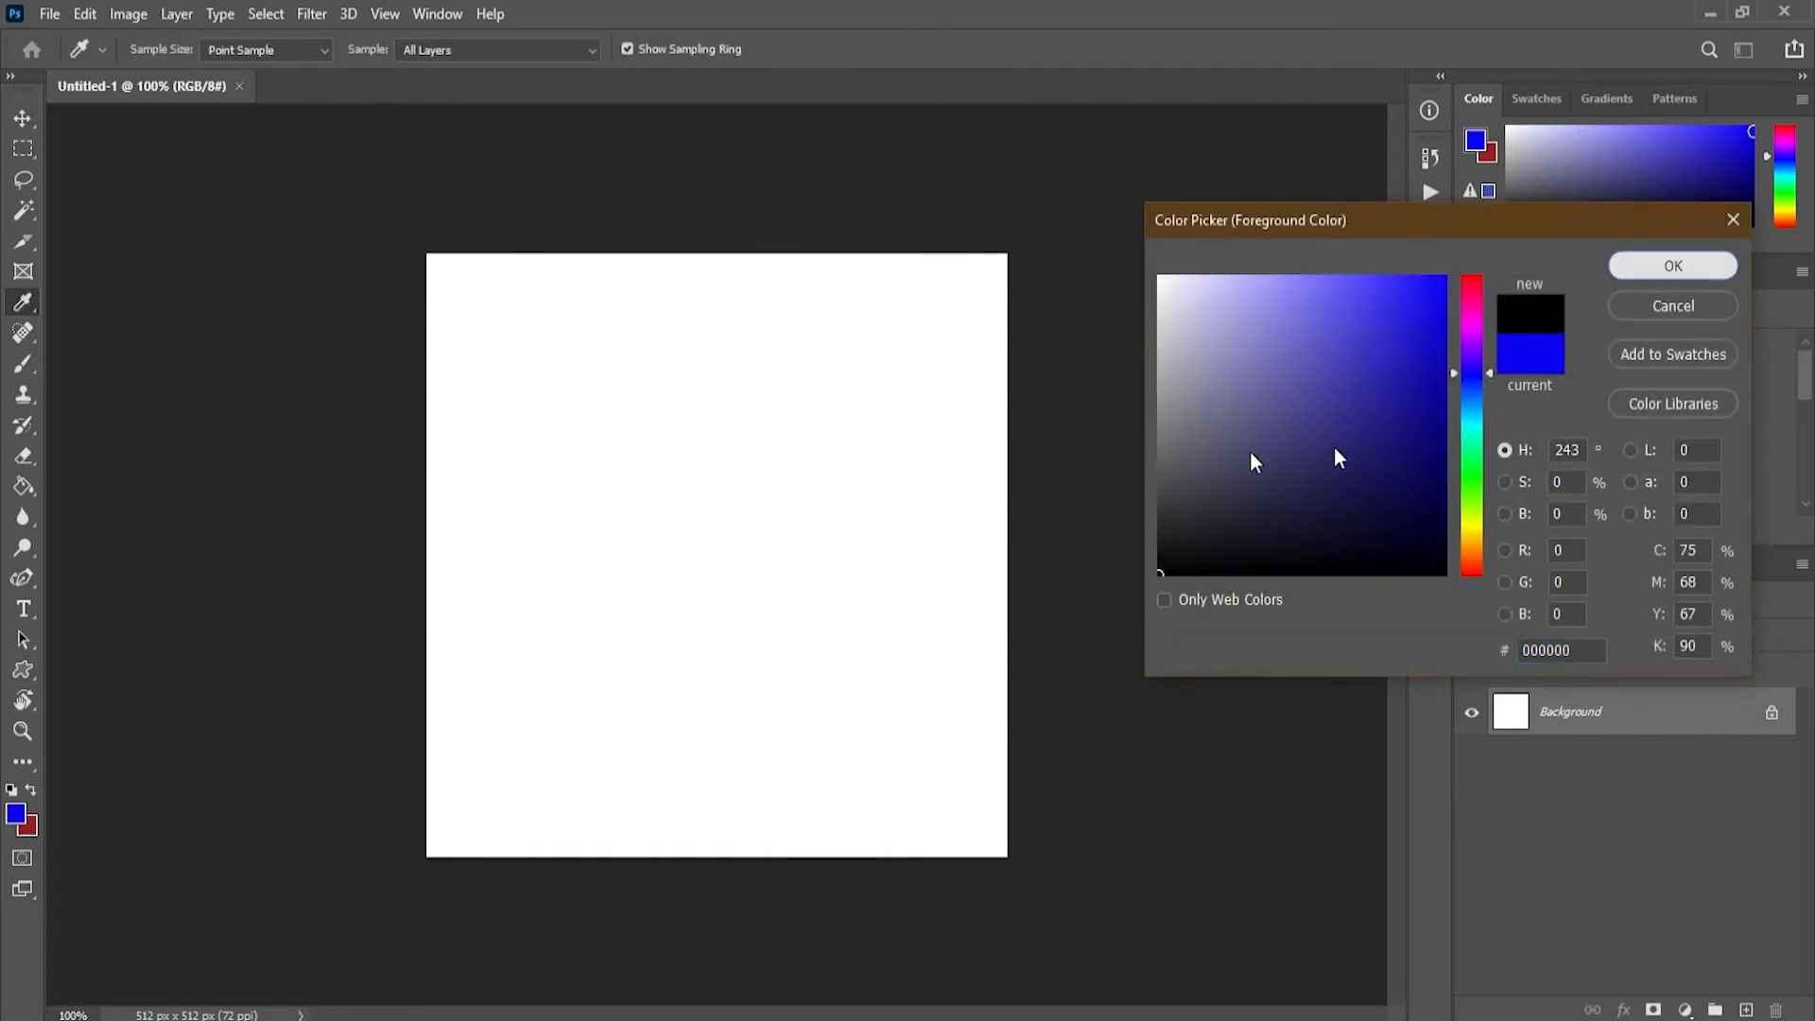
left_click(1674, 268)
left_click(24, 486)
left_click(698, 560)
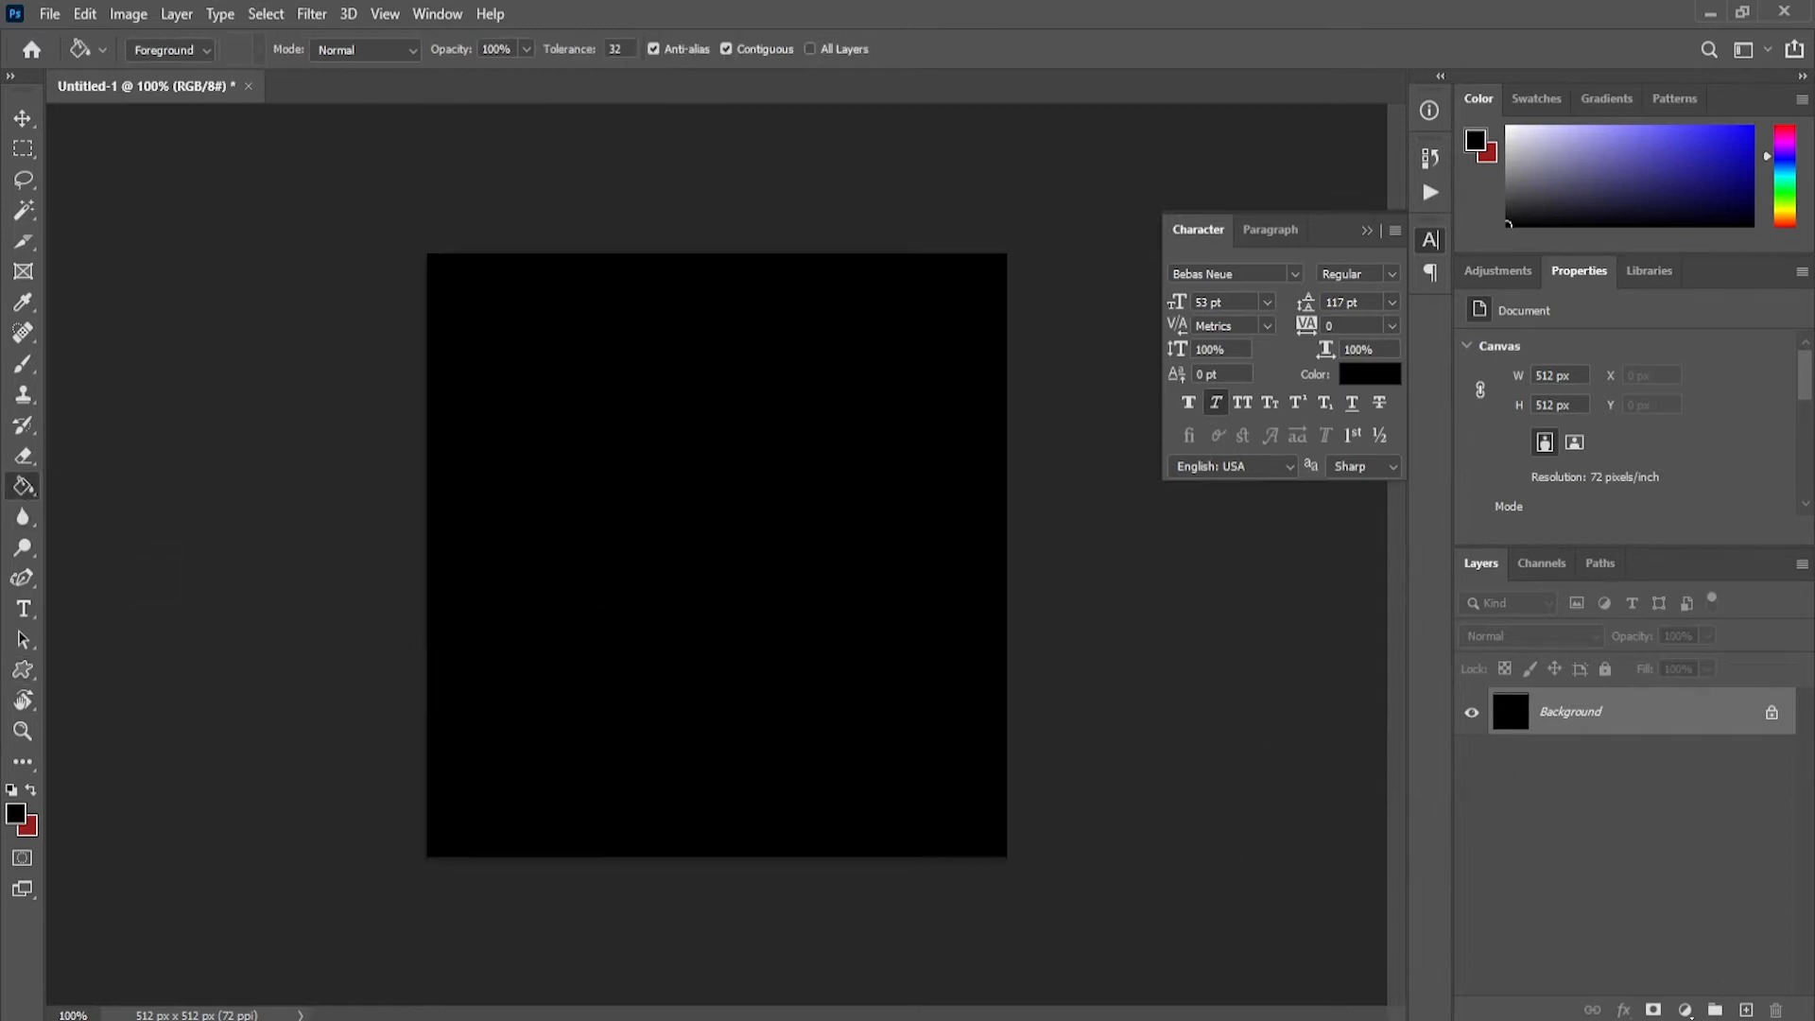
Step: Set the foreground color to white (ffffff) and draw a large flower custom shape in the middle of the black canvas
left_click(29, 675)
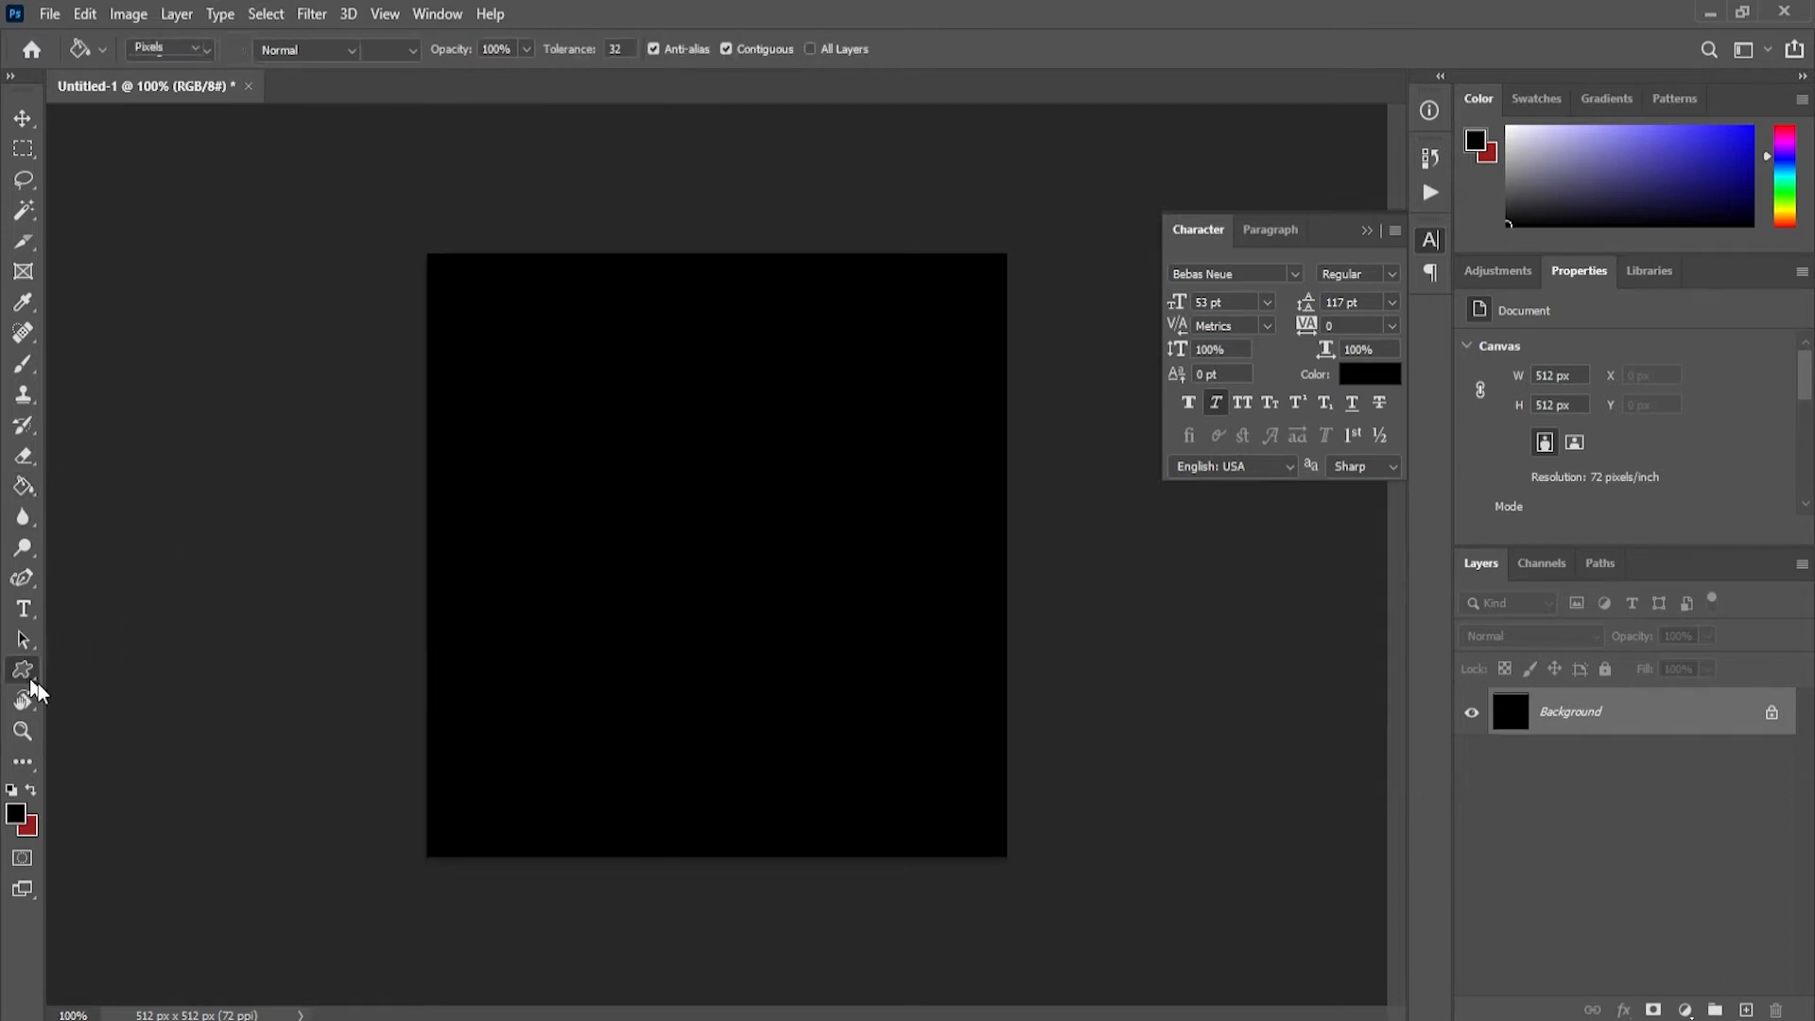
left_click(15, 813)
type("ffffff")
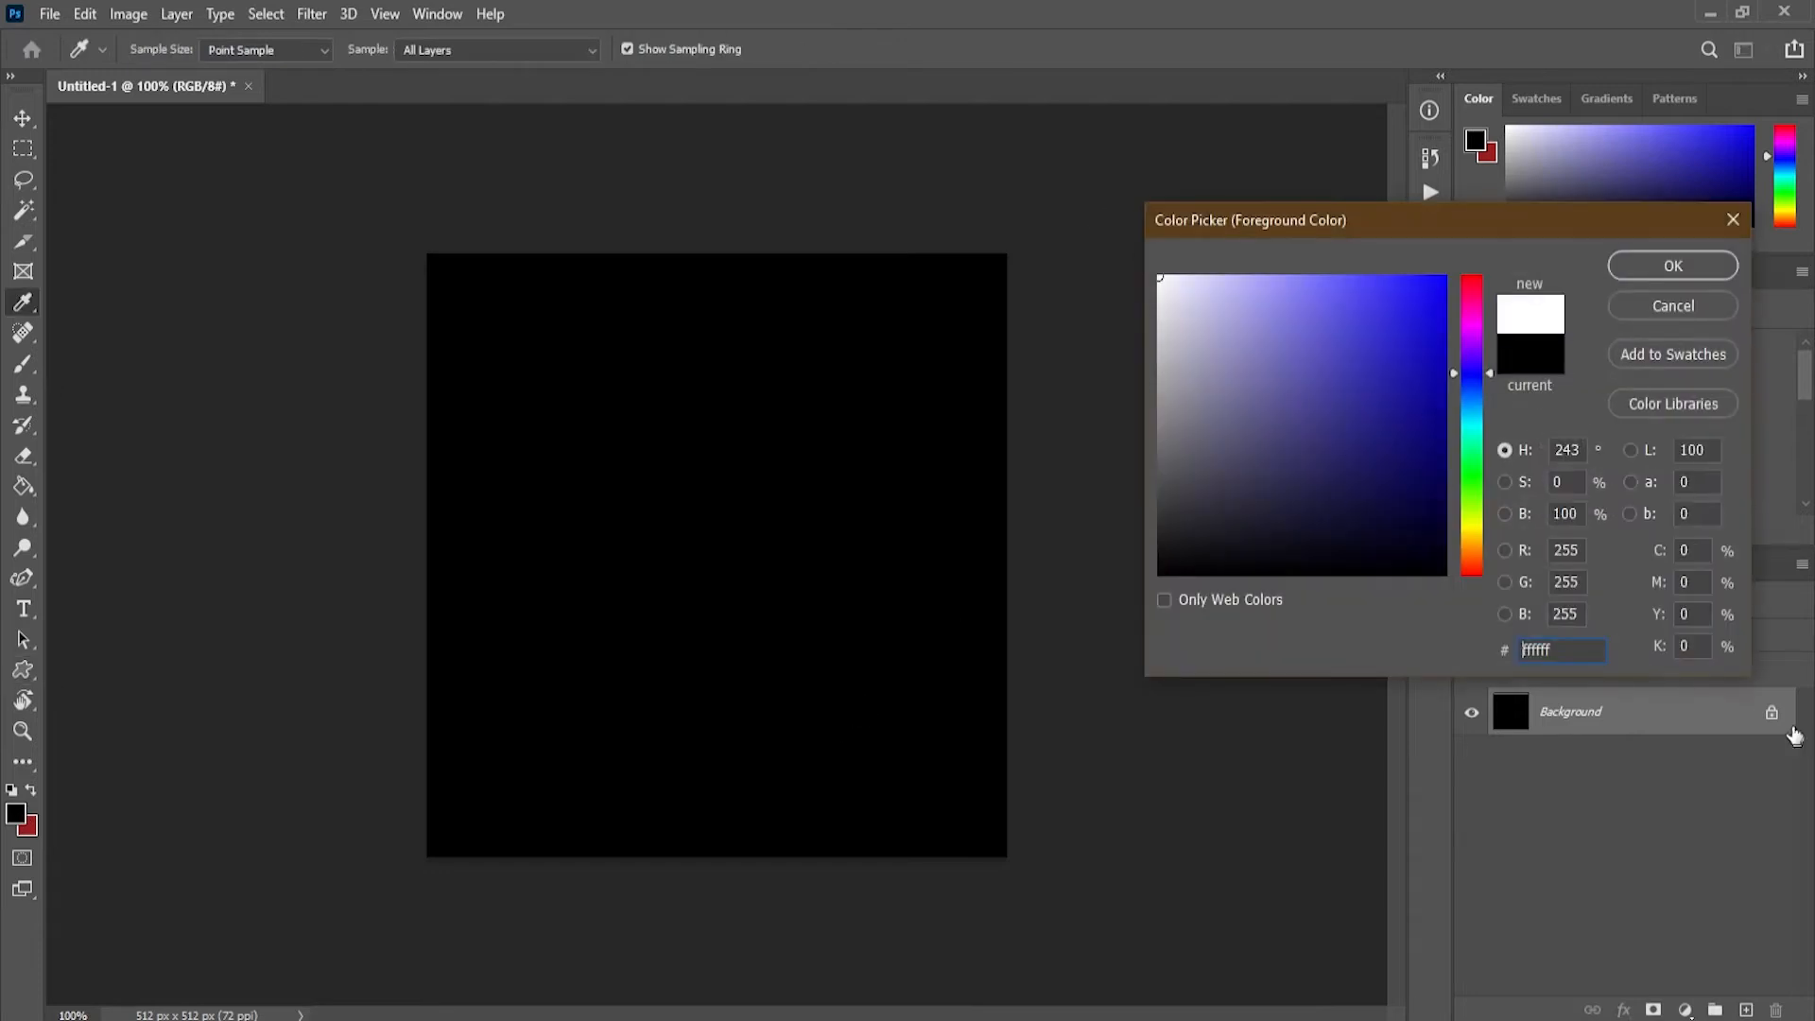
left_click(1666, 266)
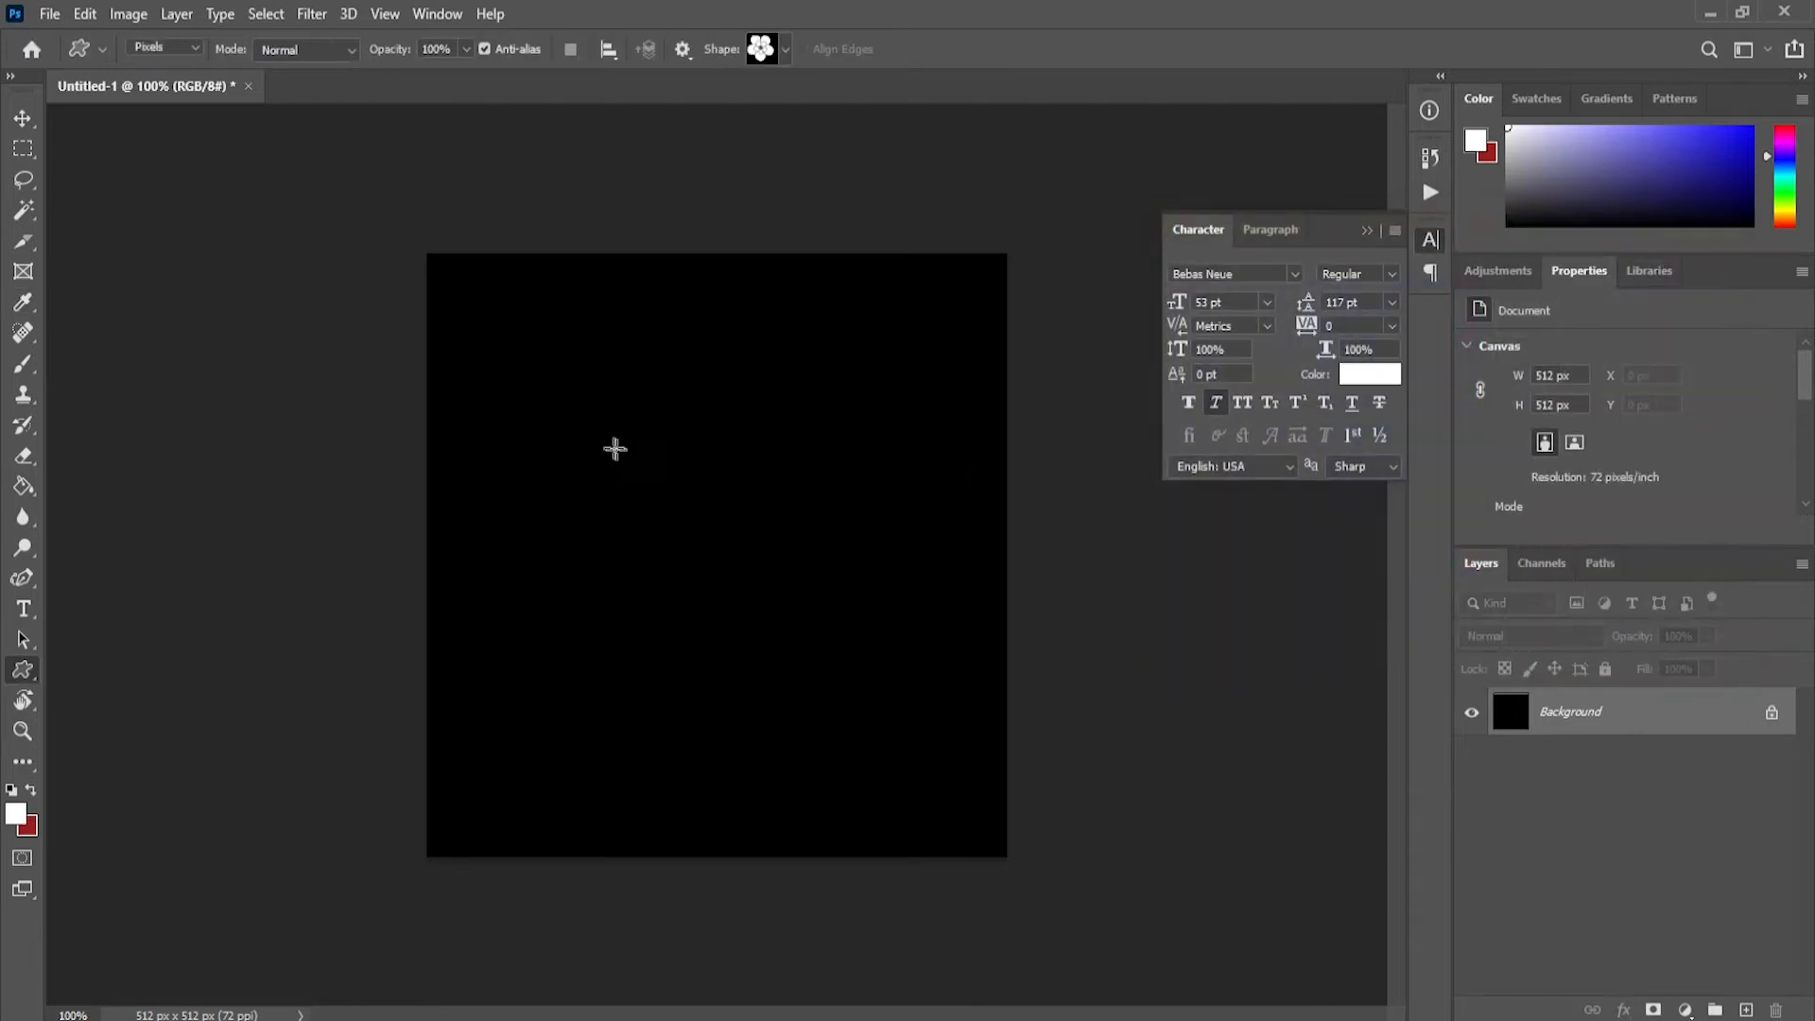
left_click_drag(617, 436, 941, 793)
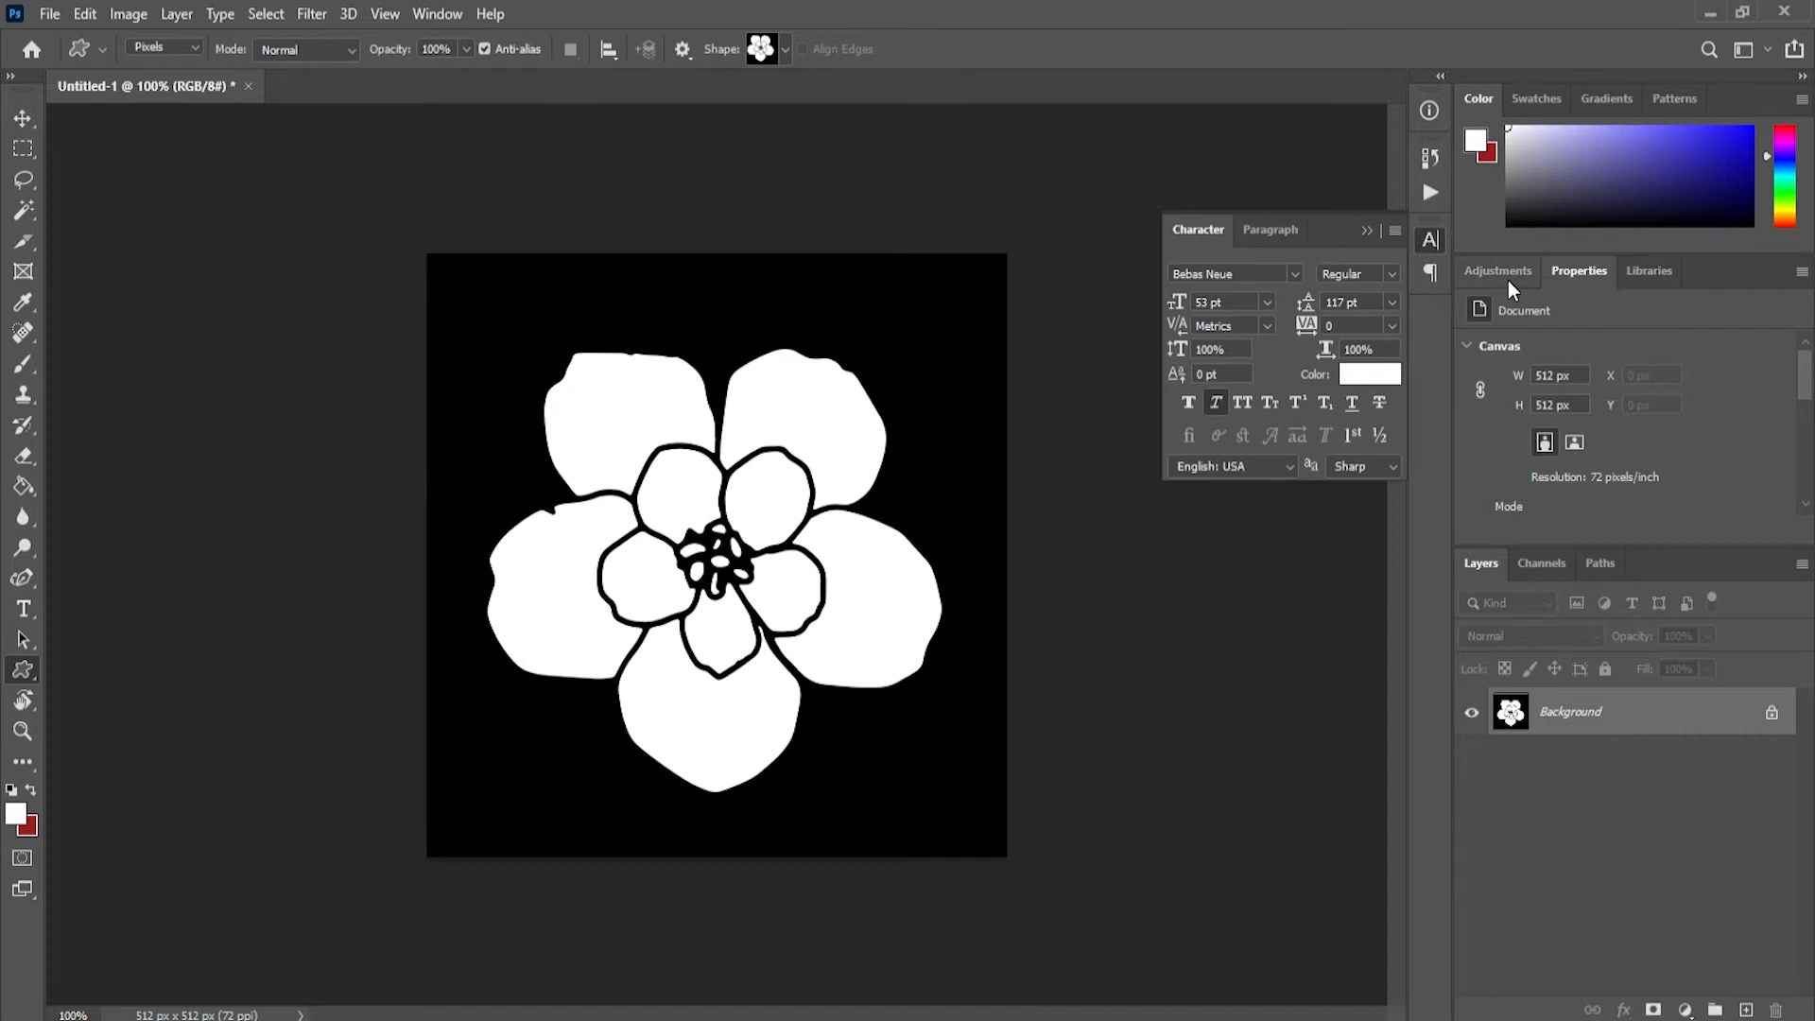
Step: Apply a Gaussian Blur with a radius of 23.5 pixels to the flower image and display the available adjustments
left_click(312, 13)
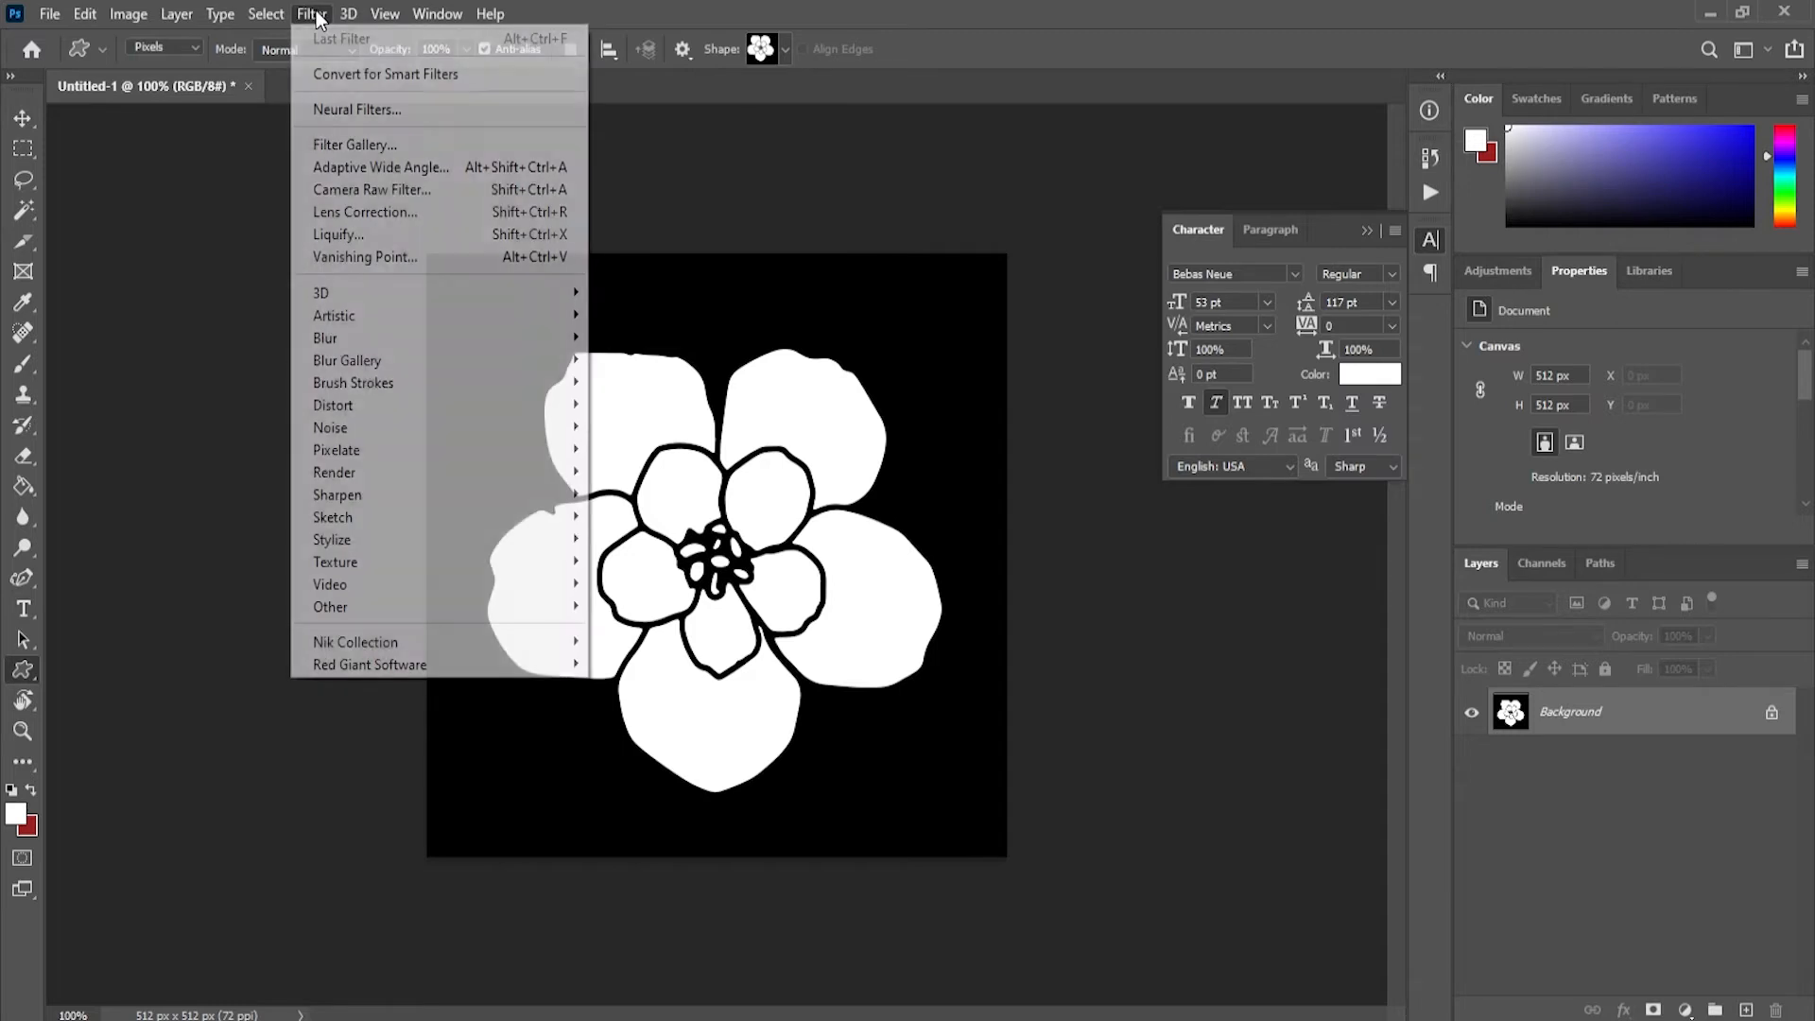
mouse_move(482, 343)
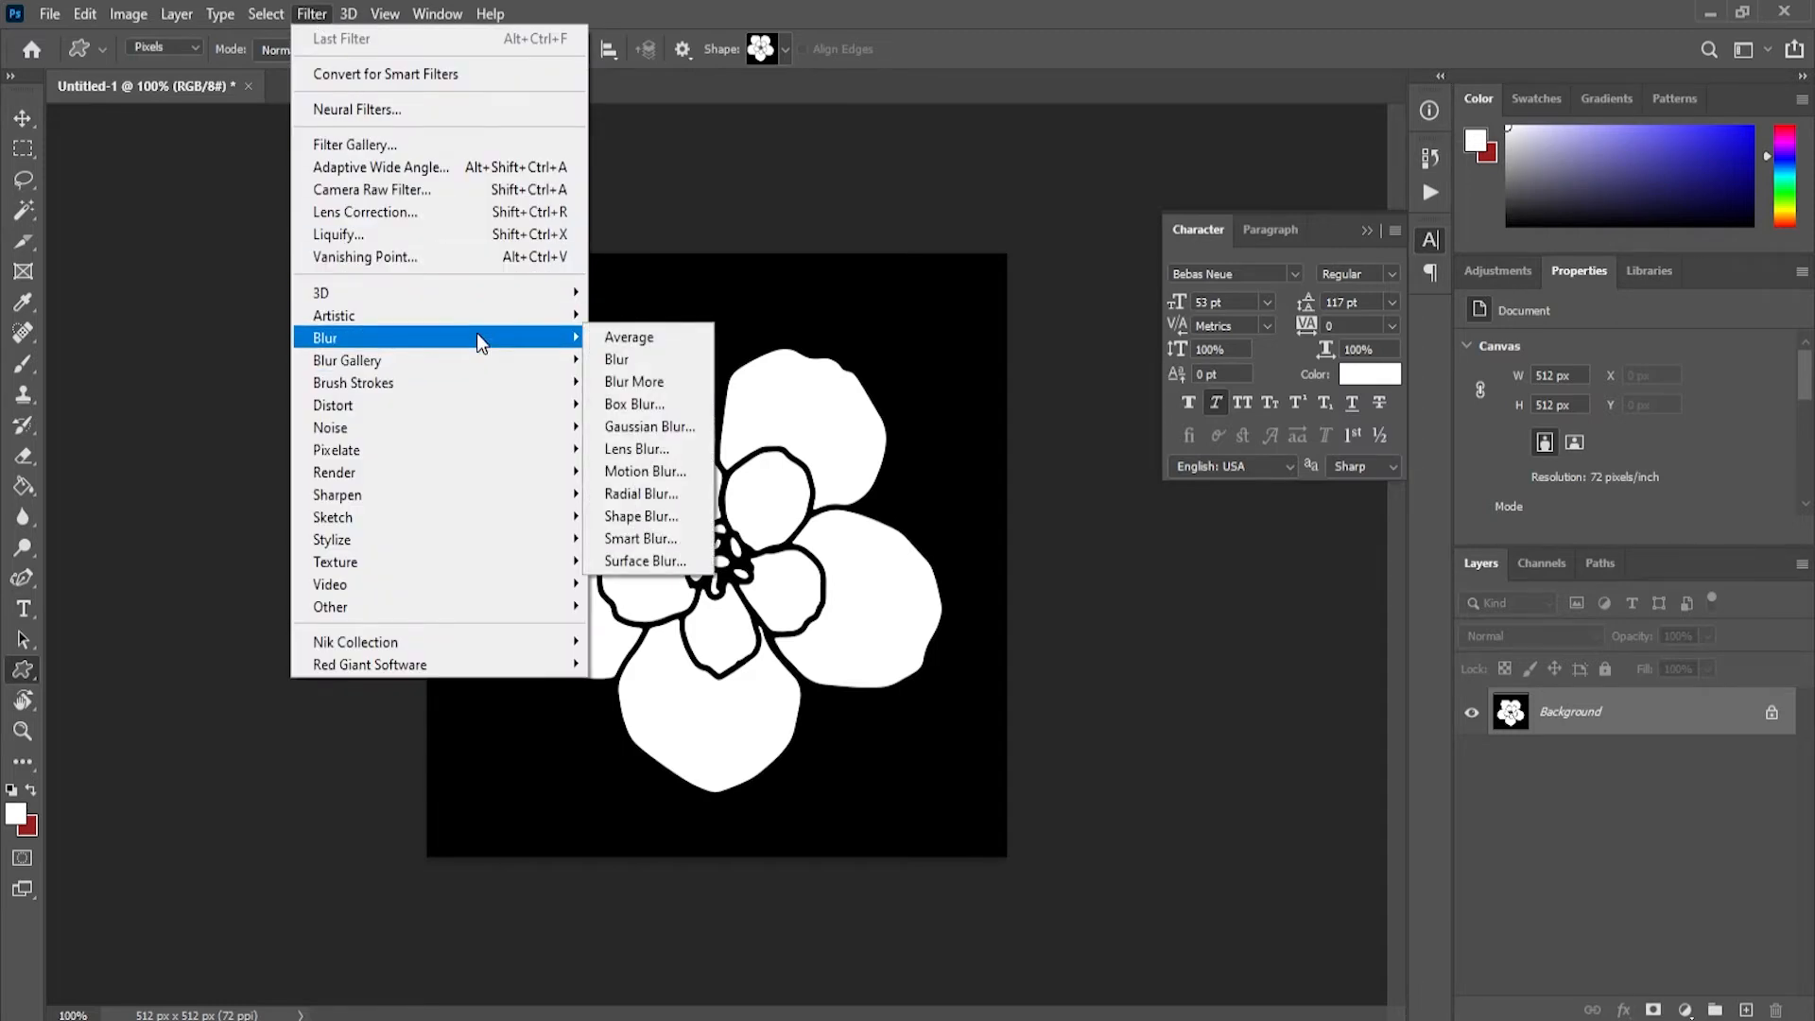
left_click(662, 426)
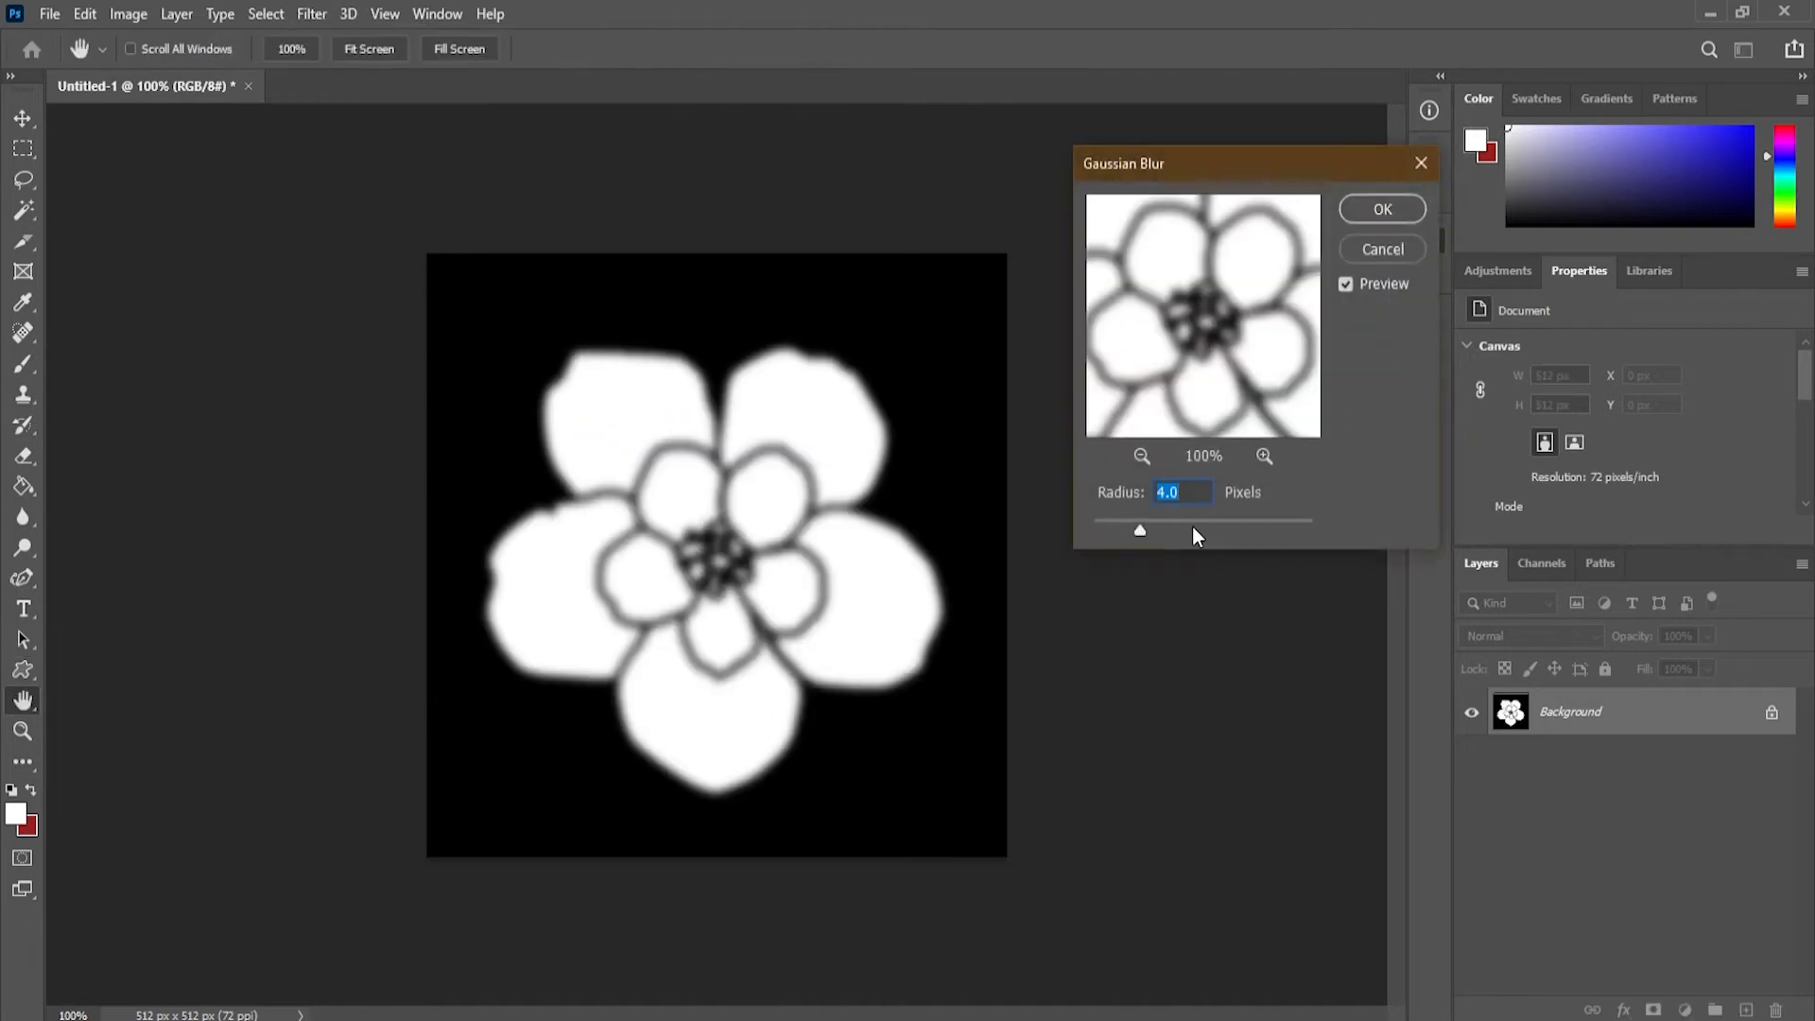
left_click(1193, 526)
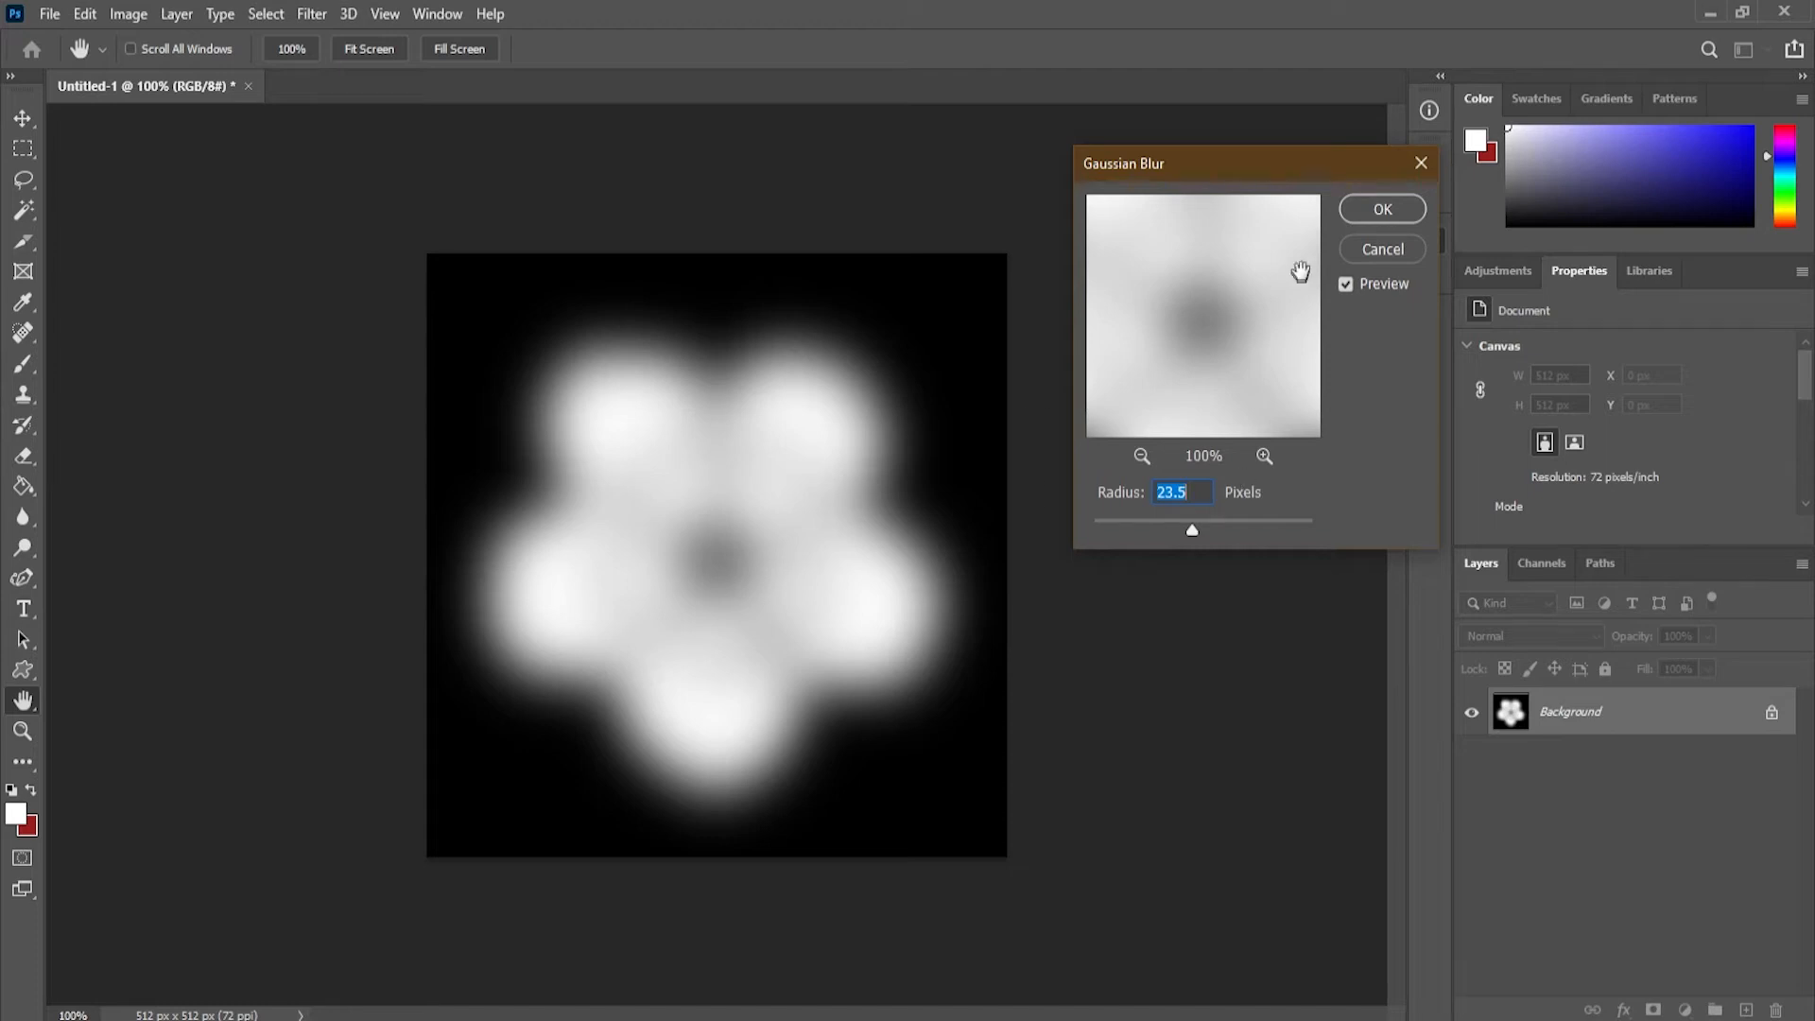
left_click(1381, 208)
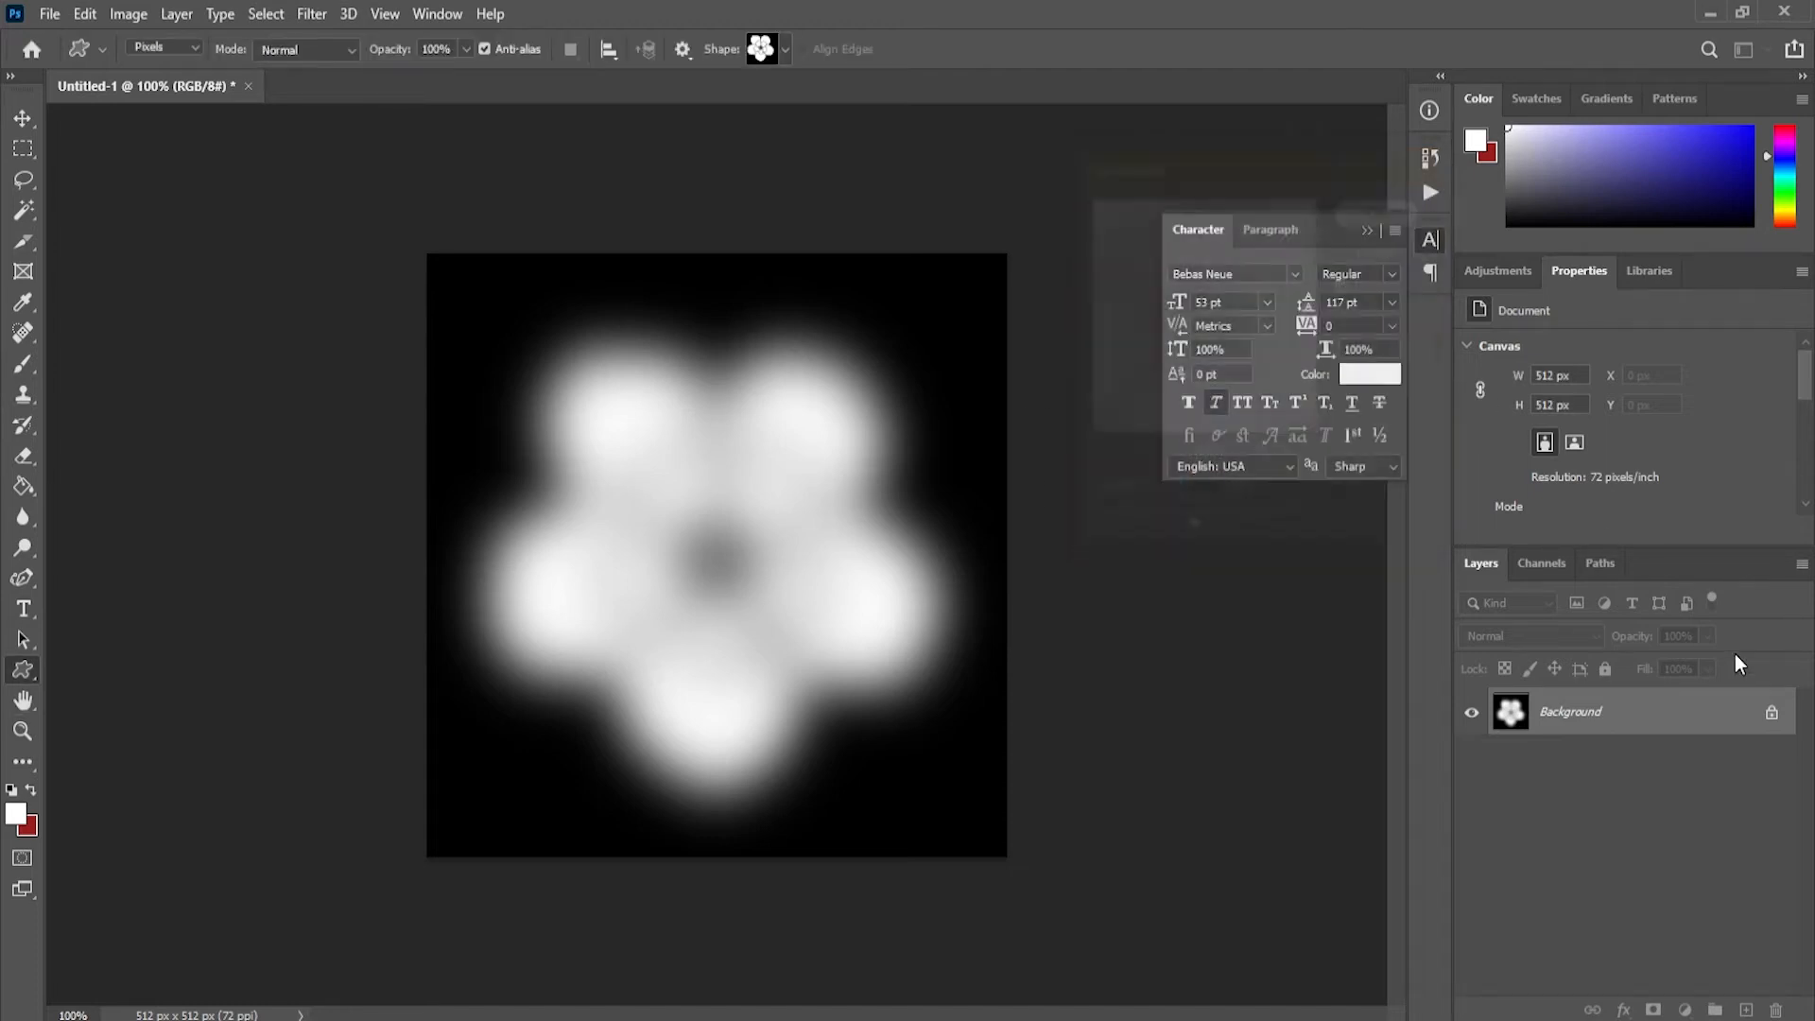
left_click(1522, 271)
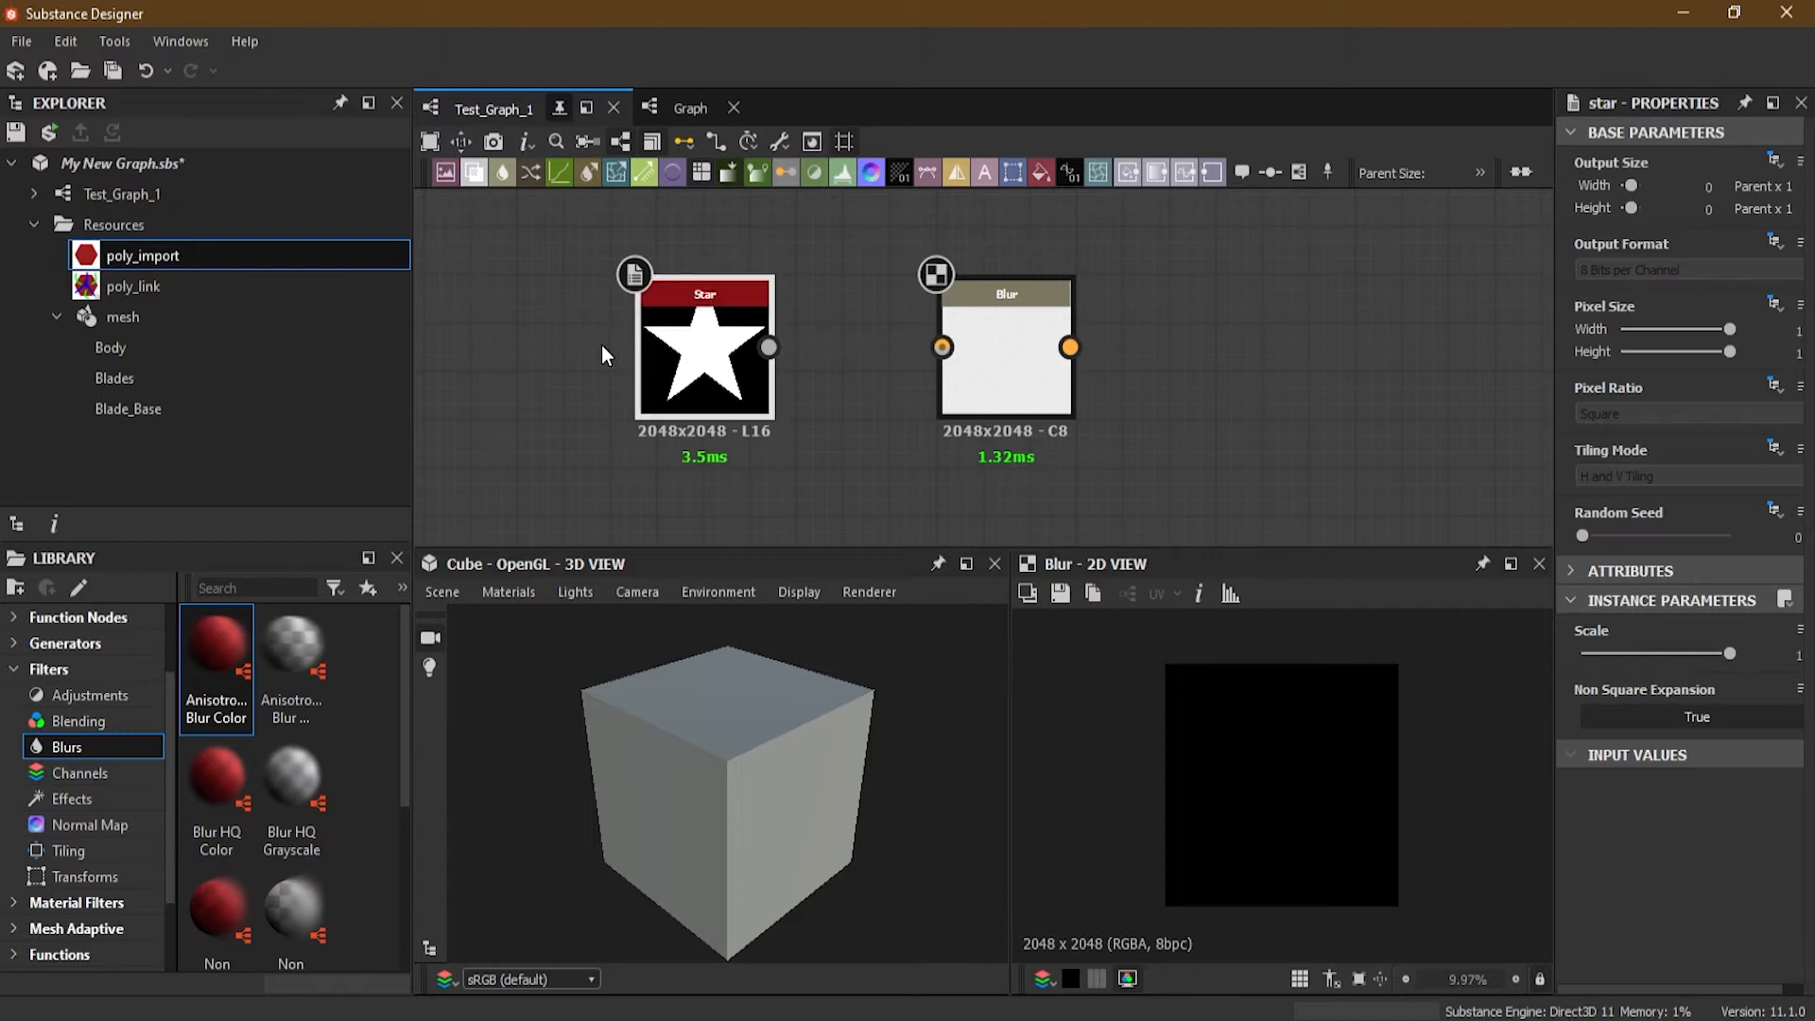
Step: Switch to Substance Designer, reposition the Star and Blur nodes side by side, and connect Star's output to Blur's input
left_click_drag(710, 355, 657, 357)
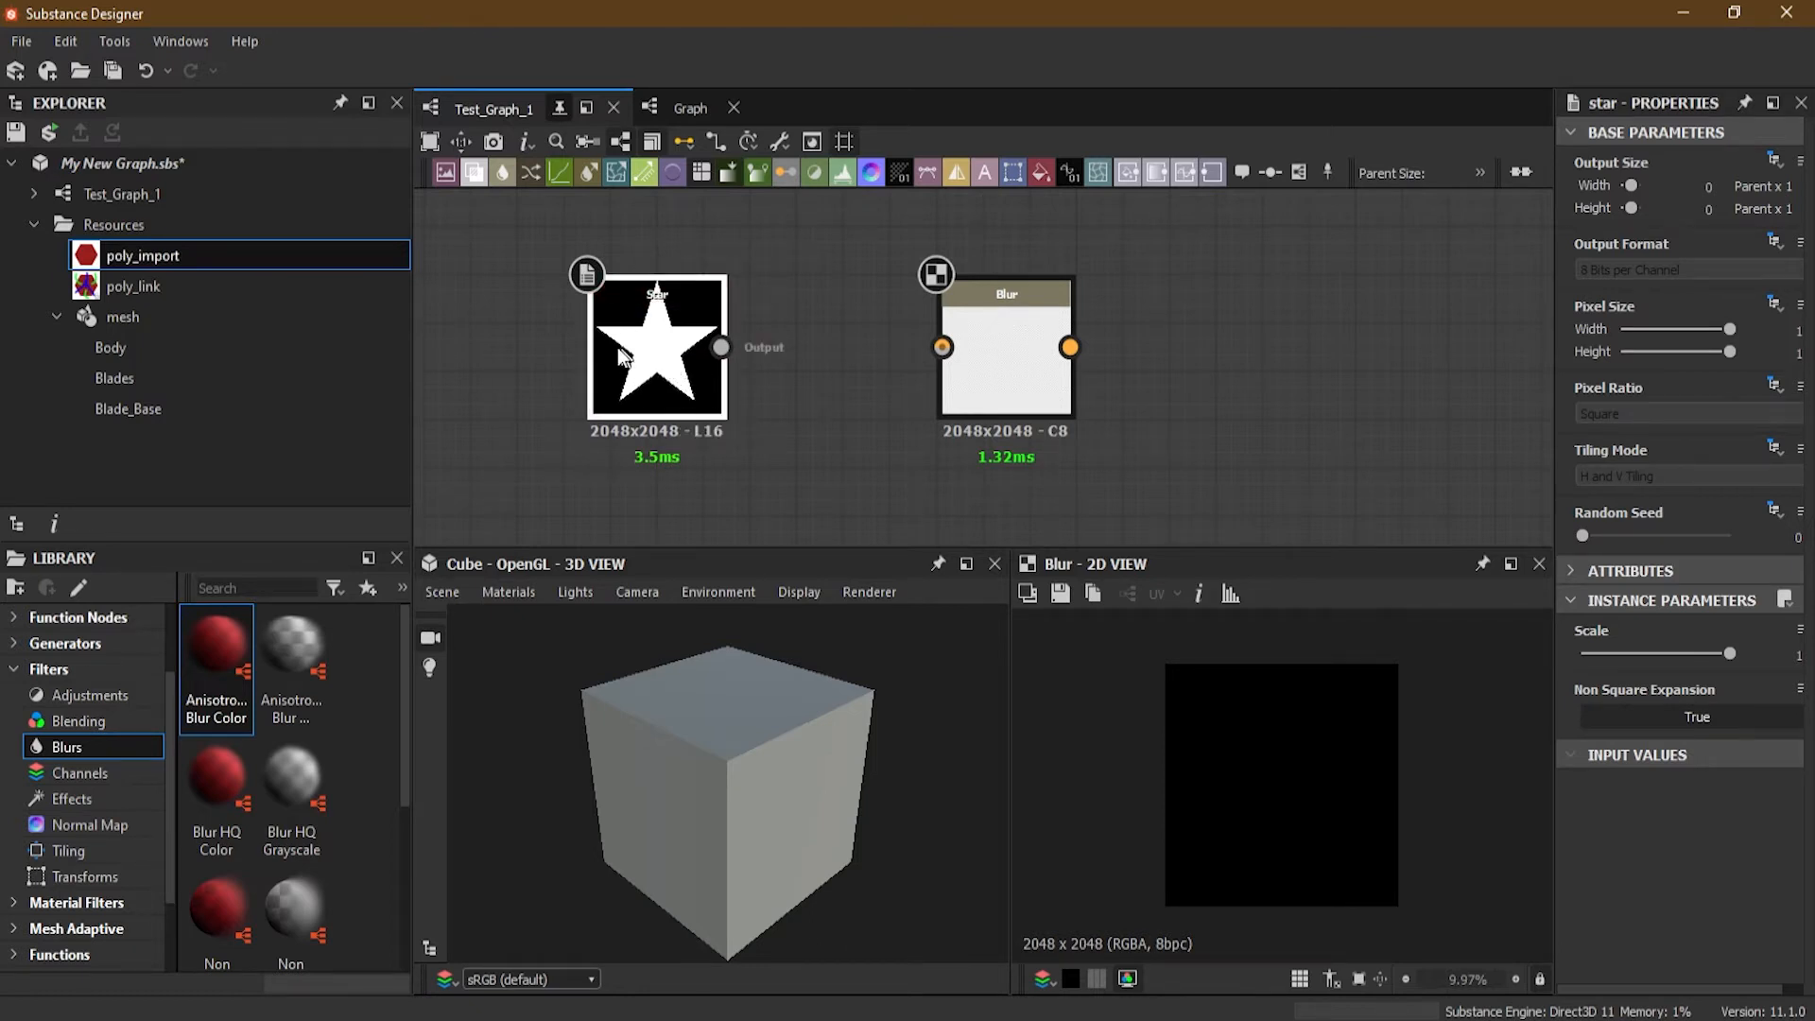
key("alt+Tab")
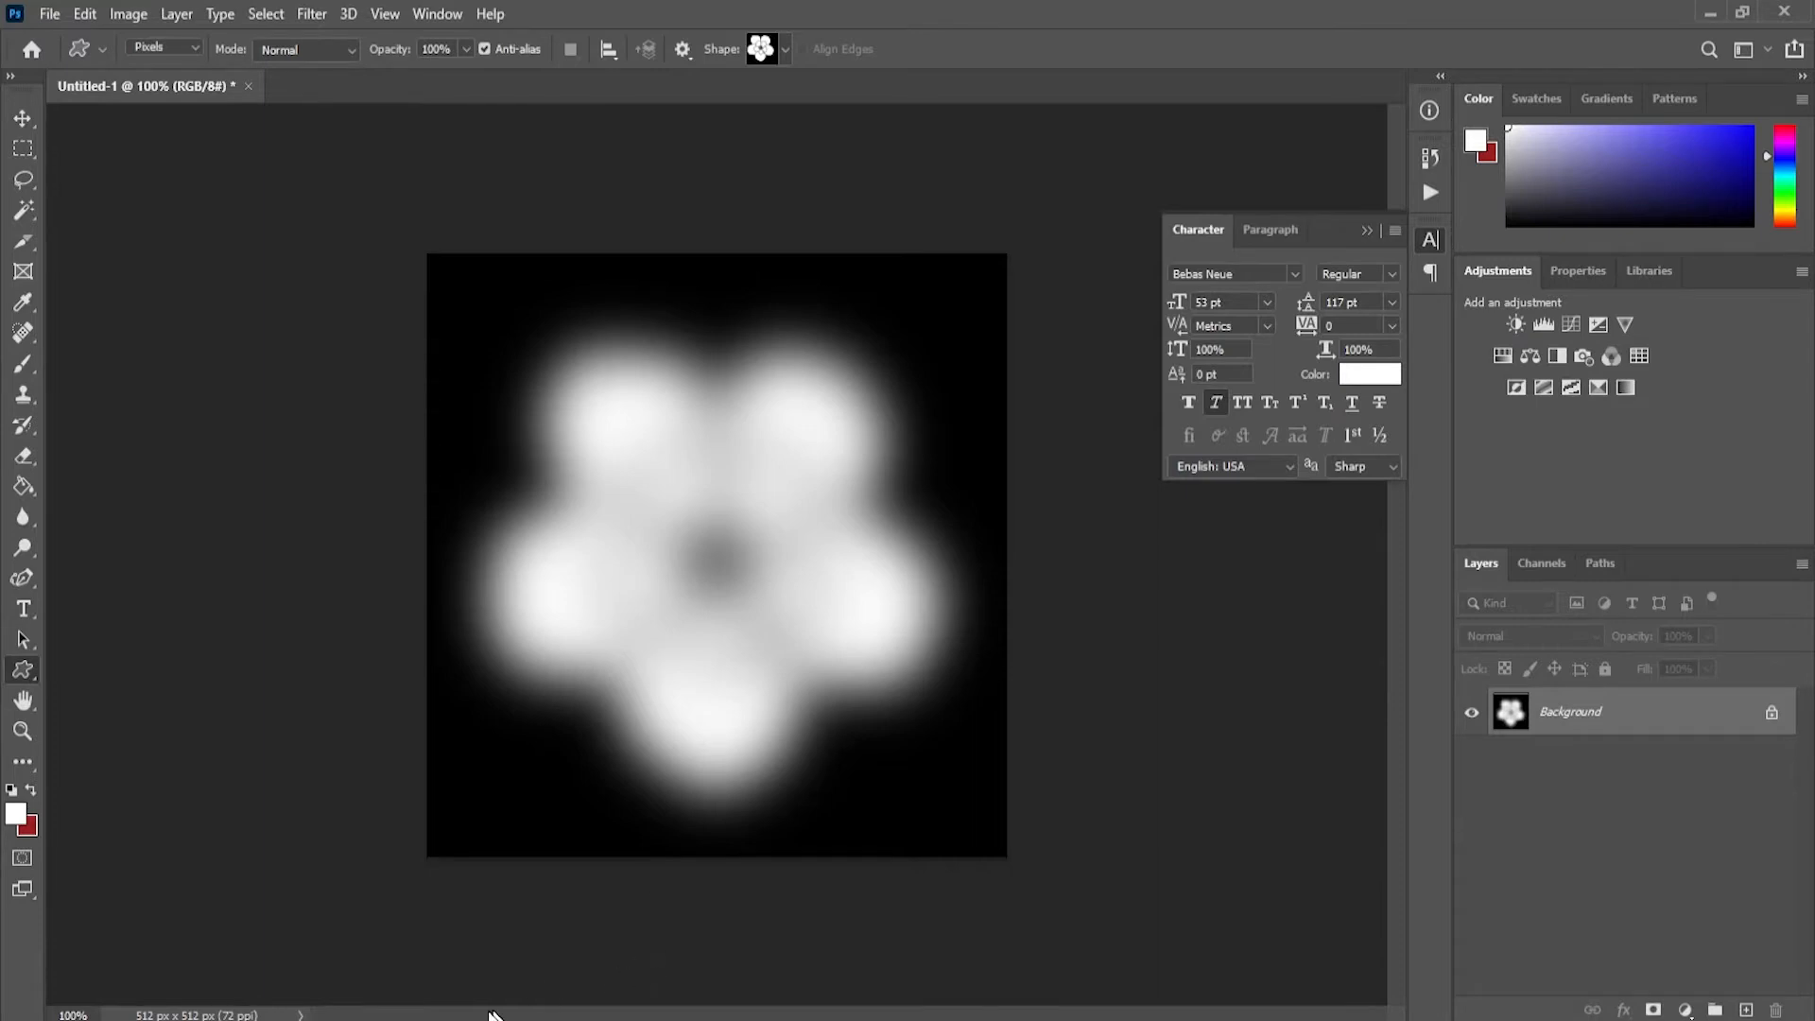
key("alt+Tab")
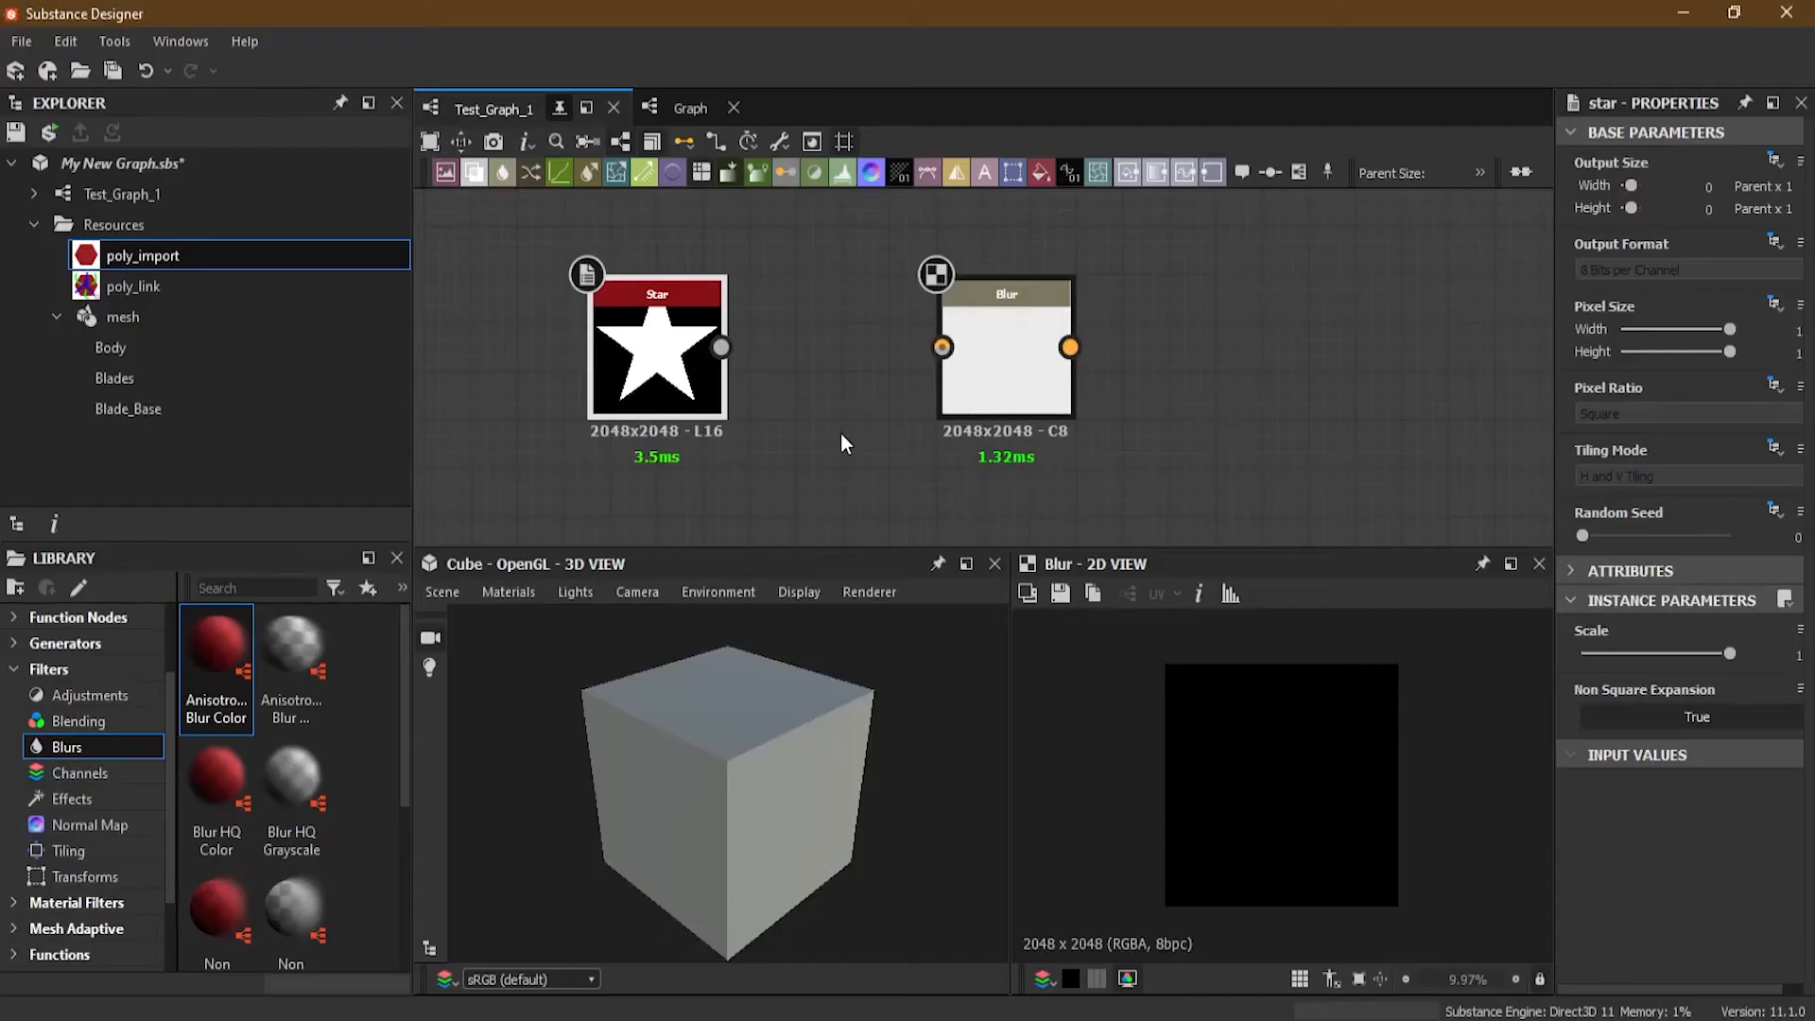
left_click_drag(1003, 342, 911, 342)
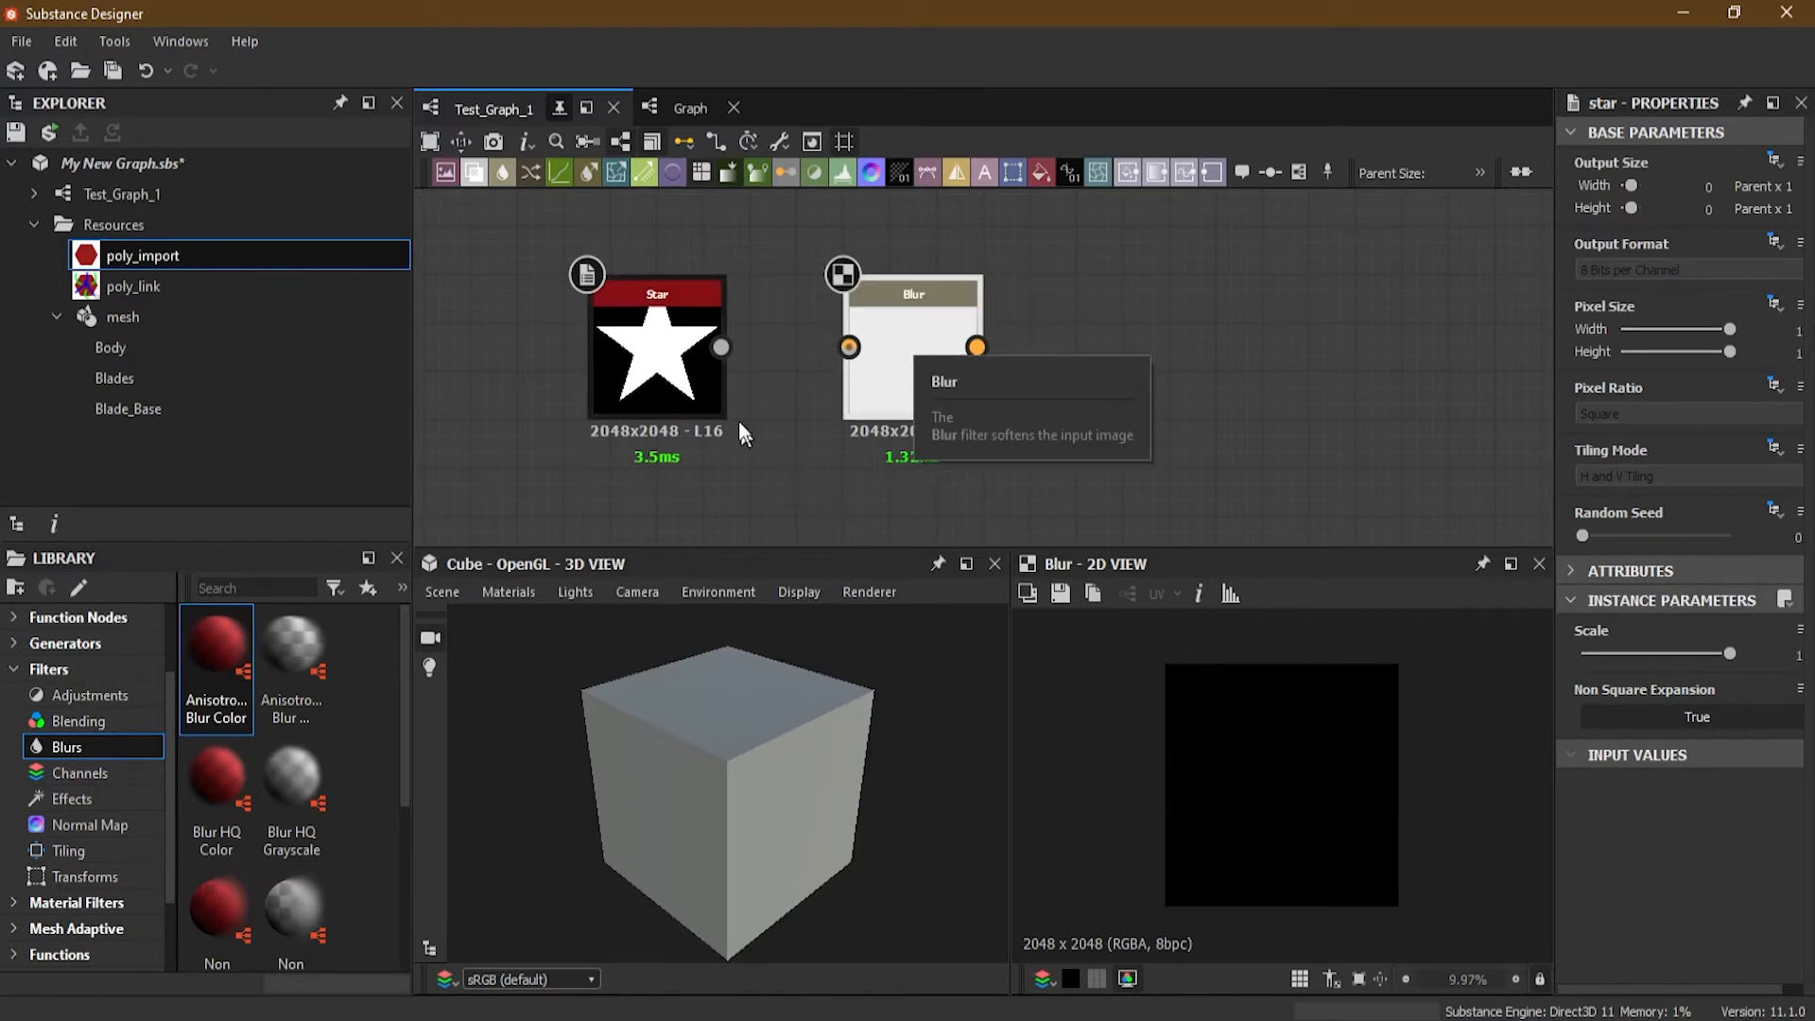
left_click_drag(720, 347, 858, 347)
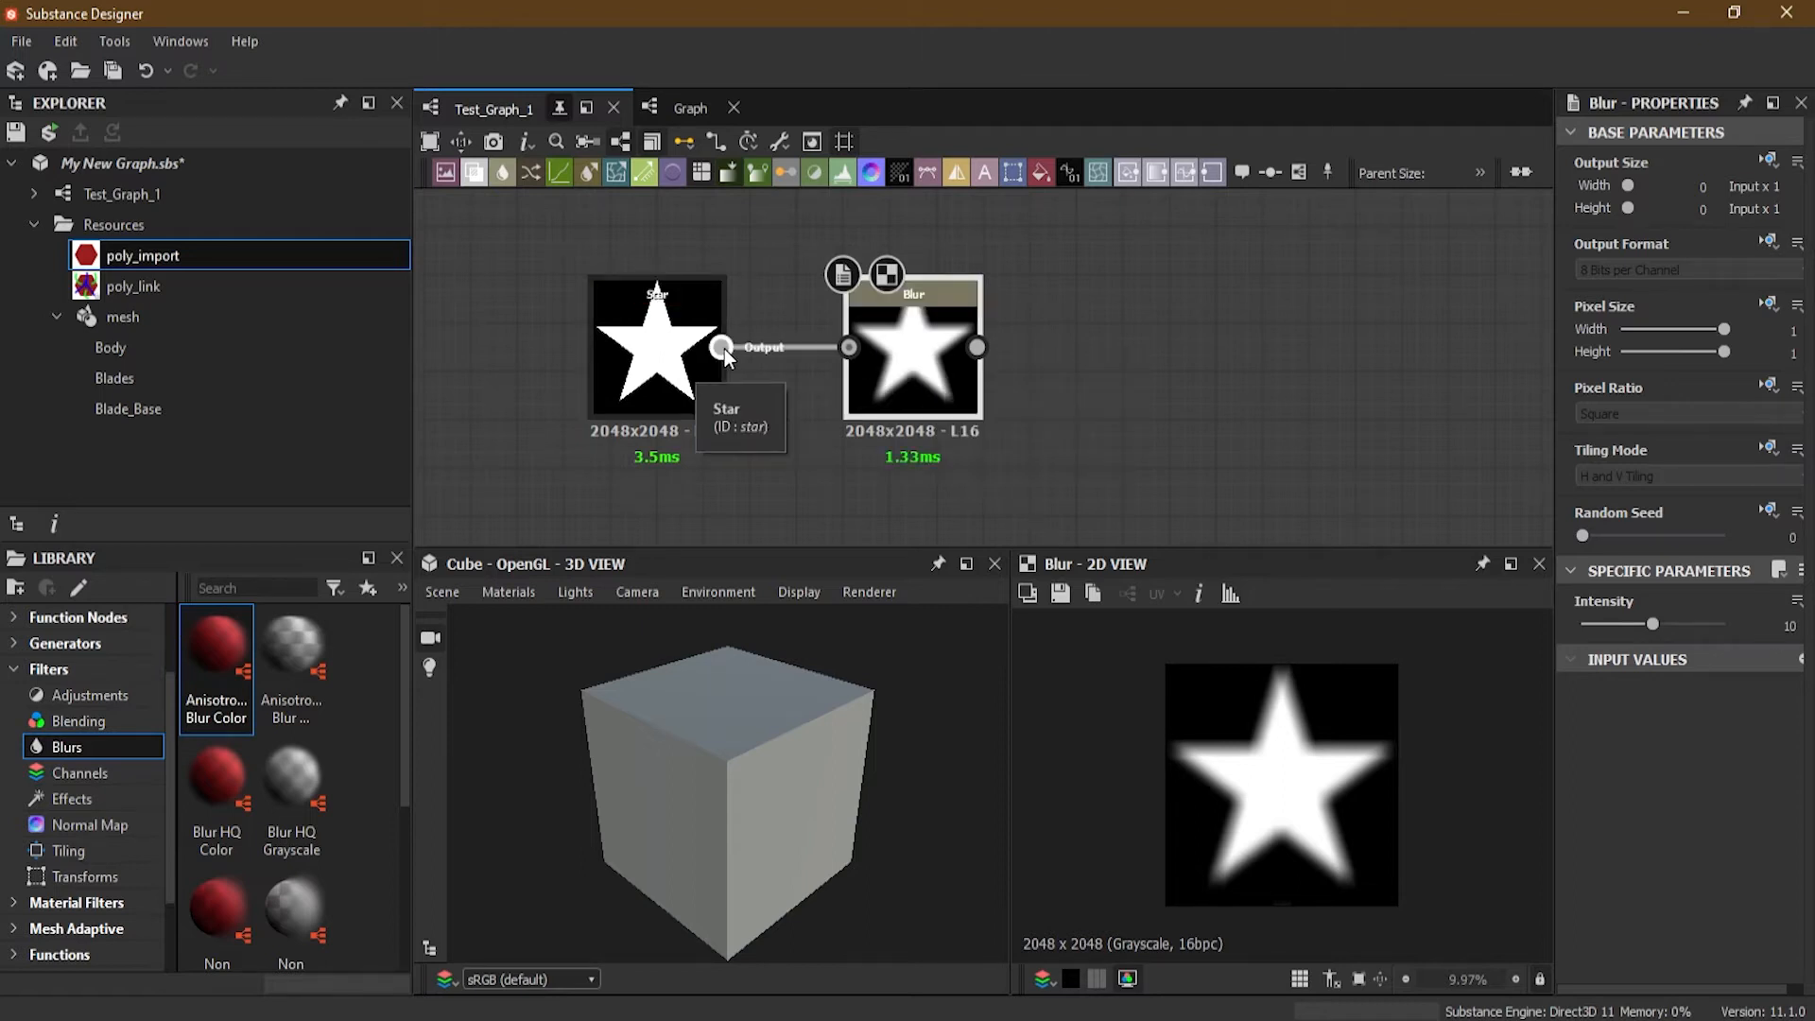
Step: Delete the link between the Star and Blur nodes and connect Star's output to Blur's input again
left_click(802, 349)
key("Delete")
left_click_drag(722, 347, 850, 349)
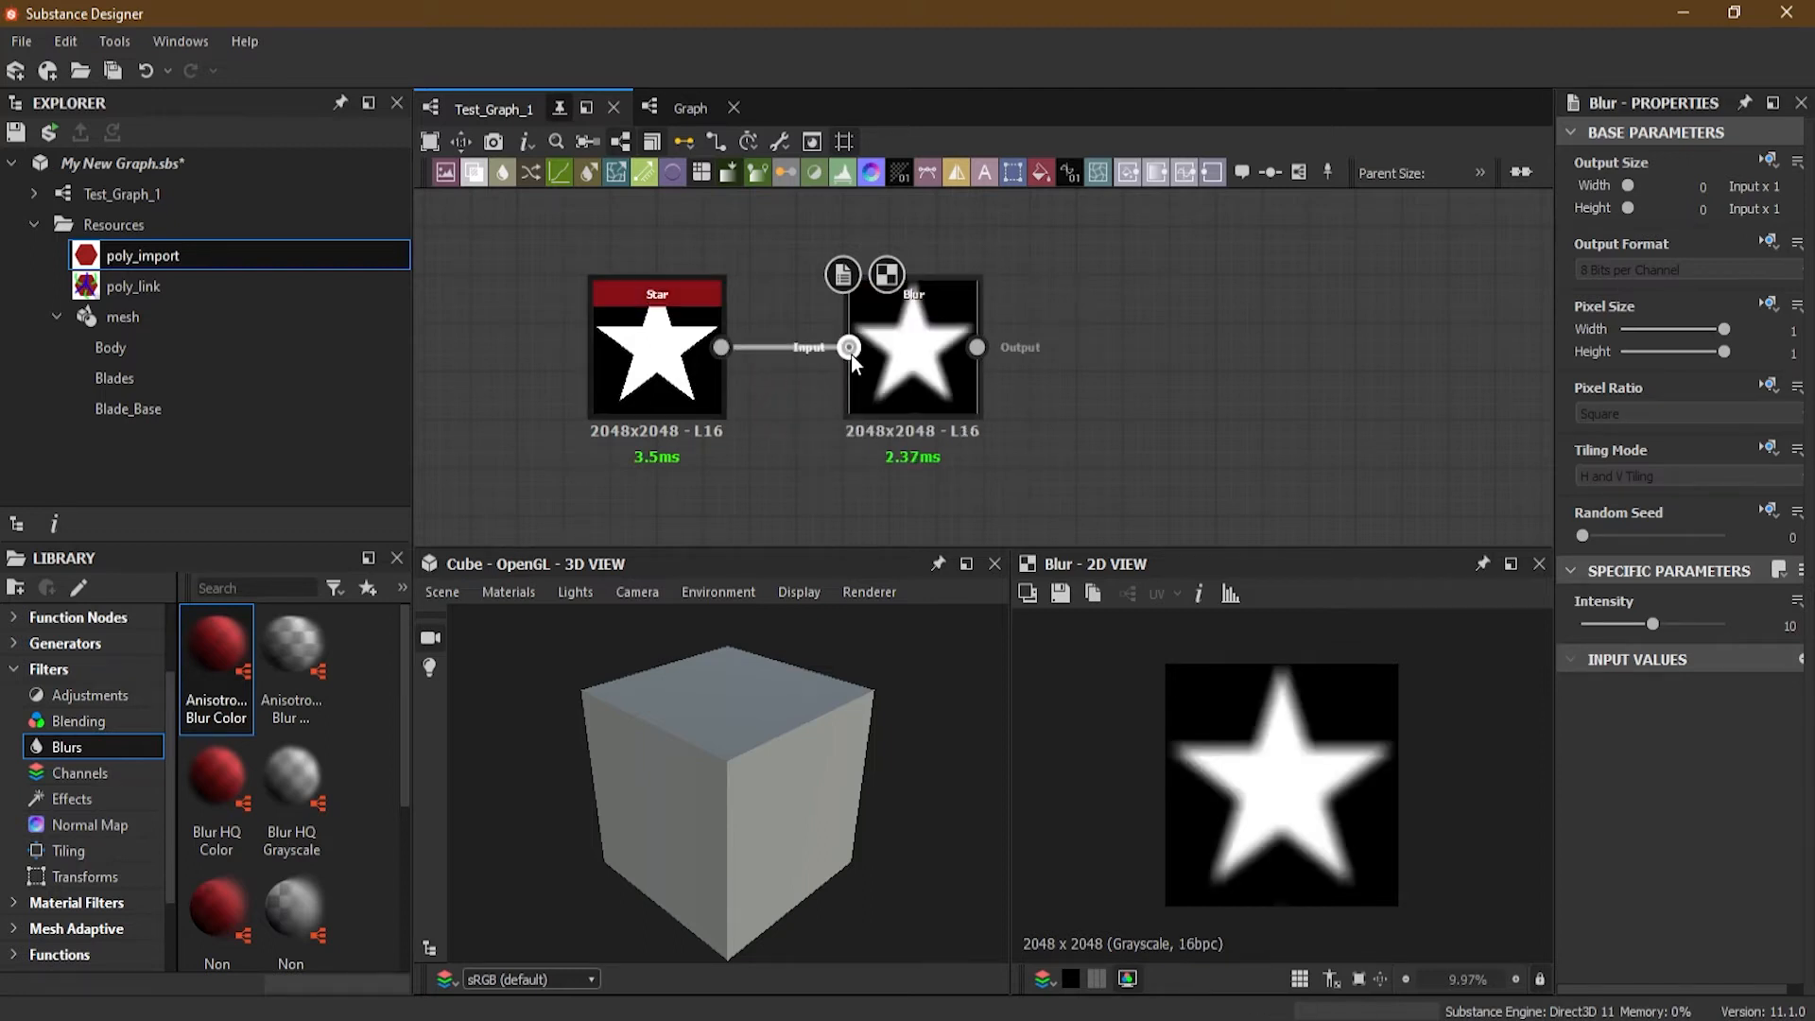
Step: Delete the Blur node and create a new one straight from the Star node's output, placed level with Star
left_click(908, 368)
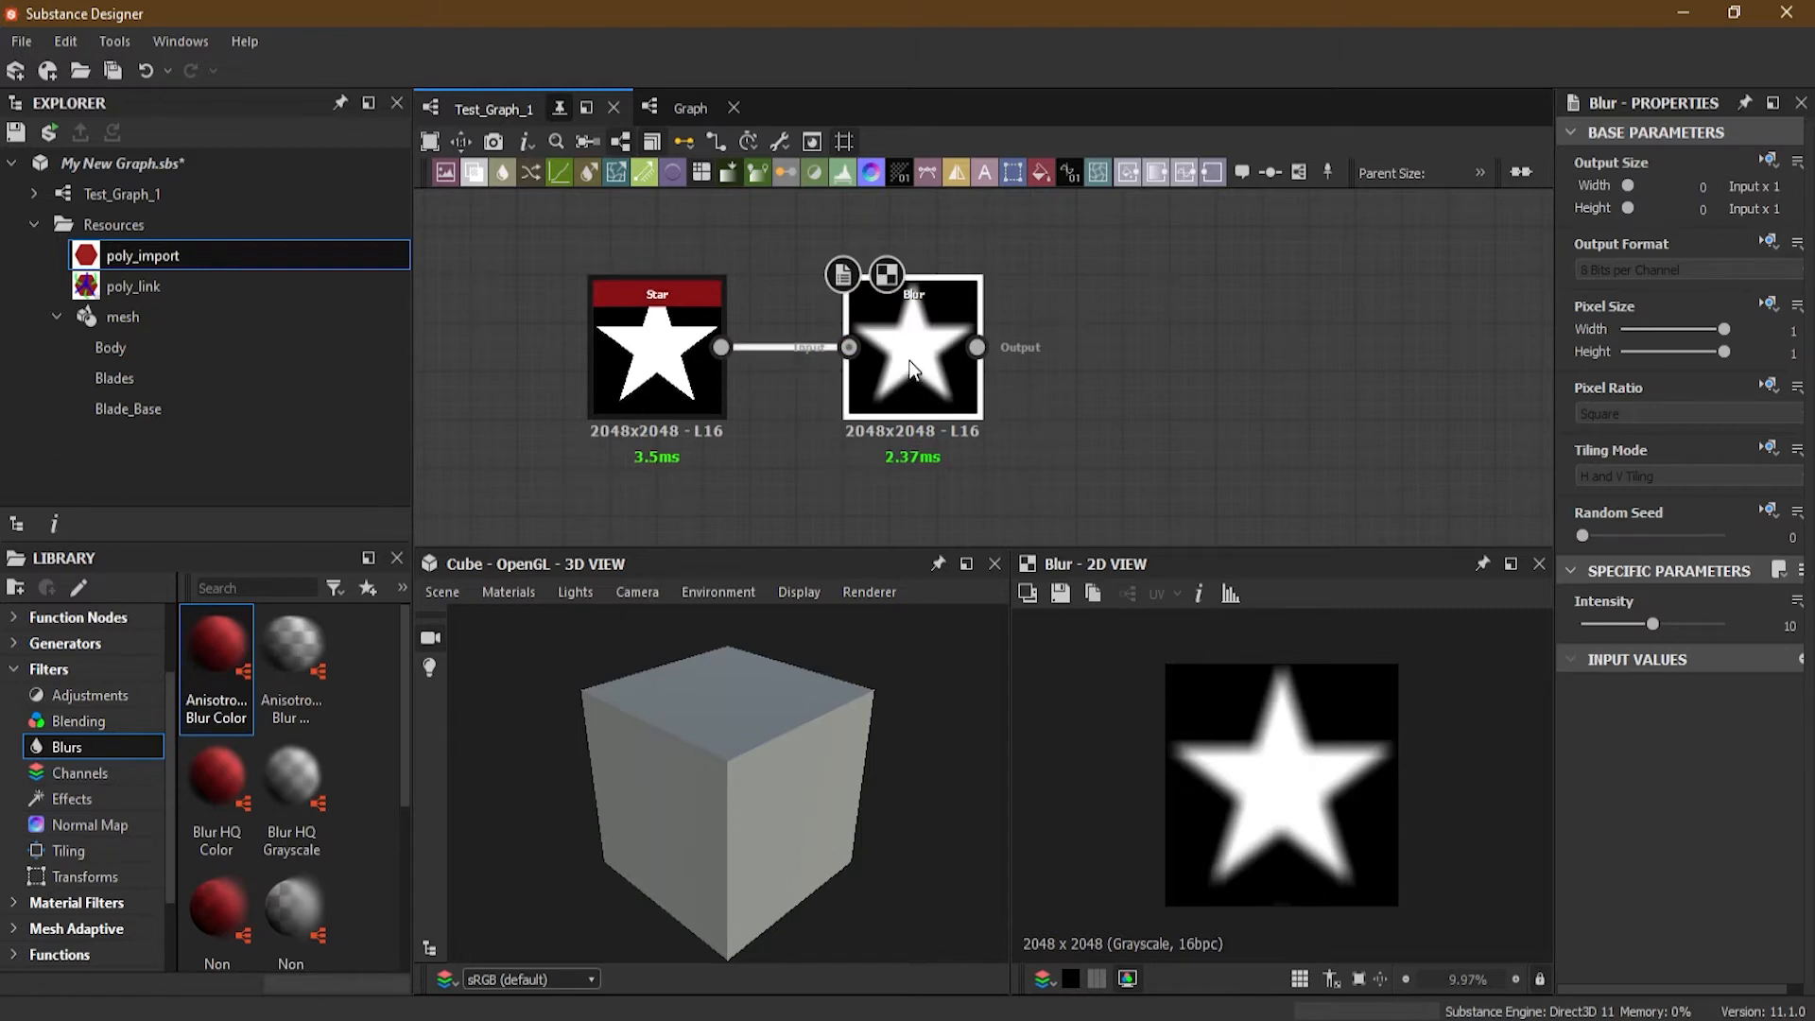
key("Delete")
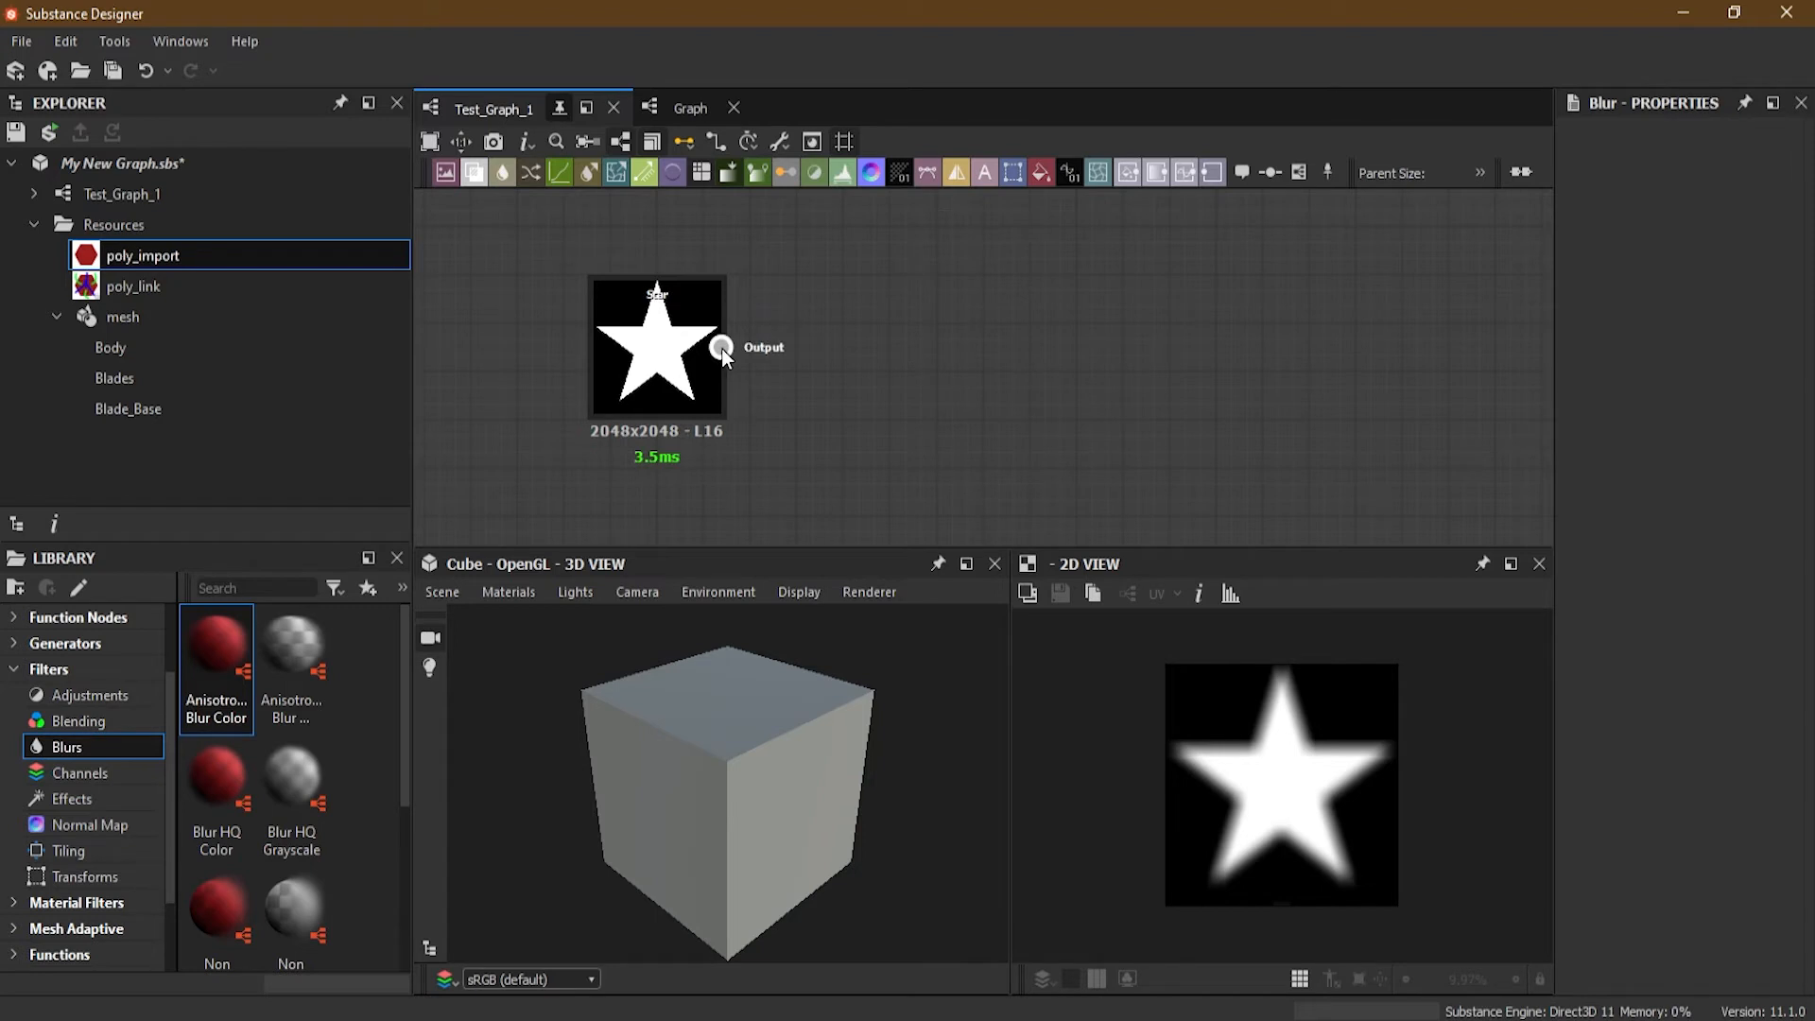
left_click_drag(721, 348, 867, 295)
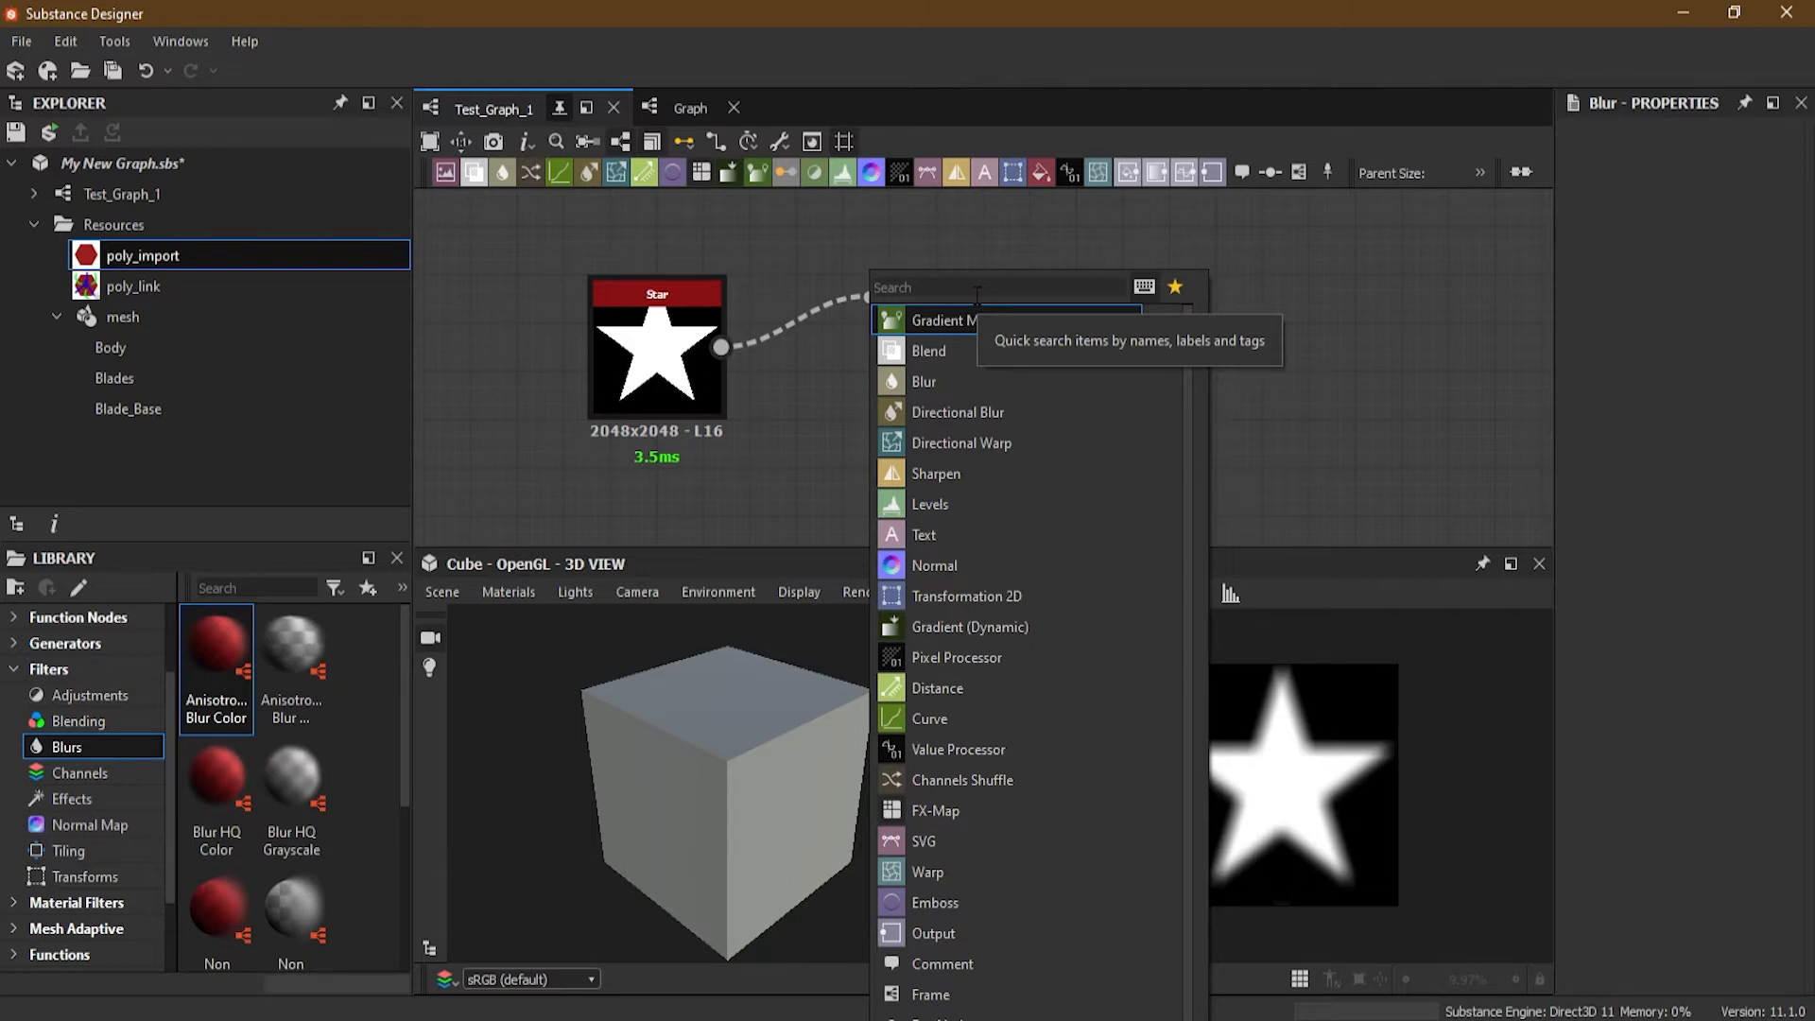
left_click(803, 403)
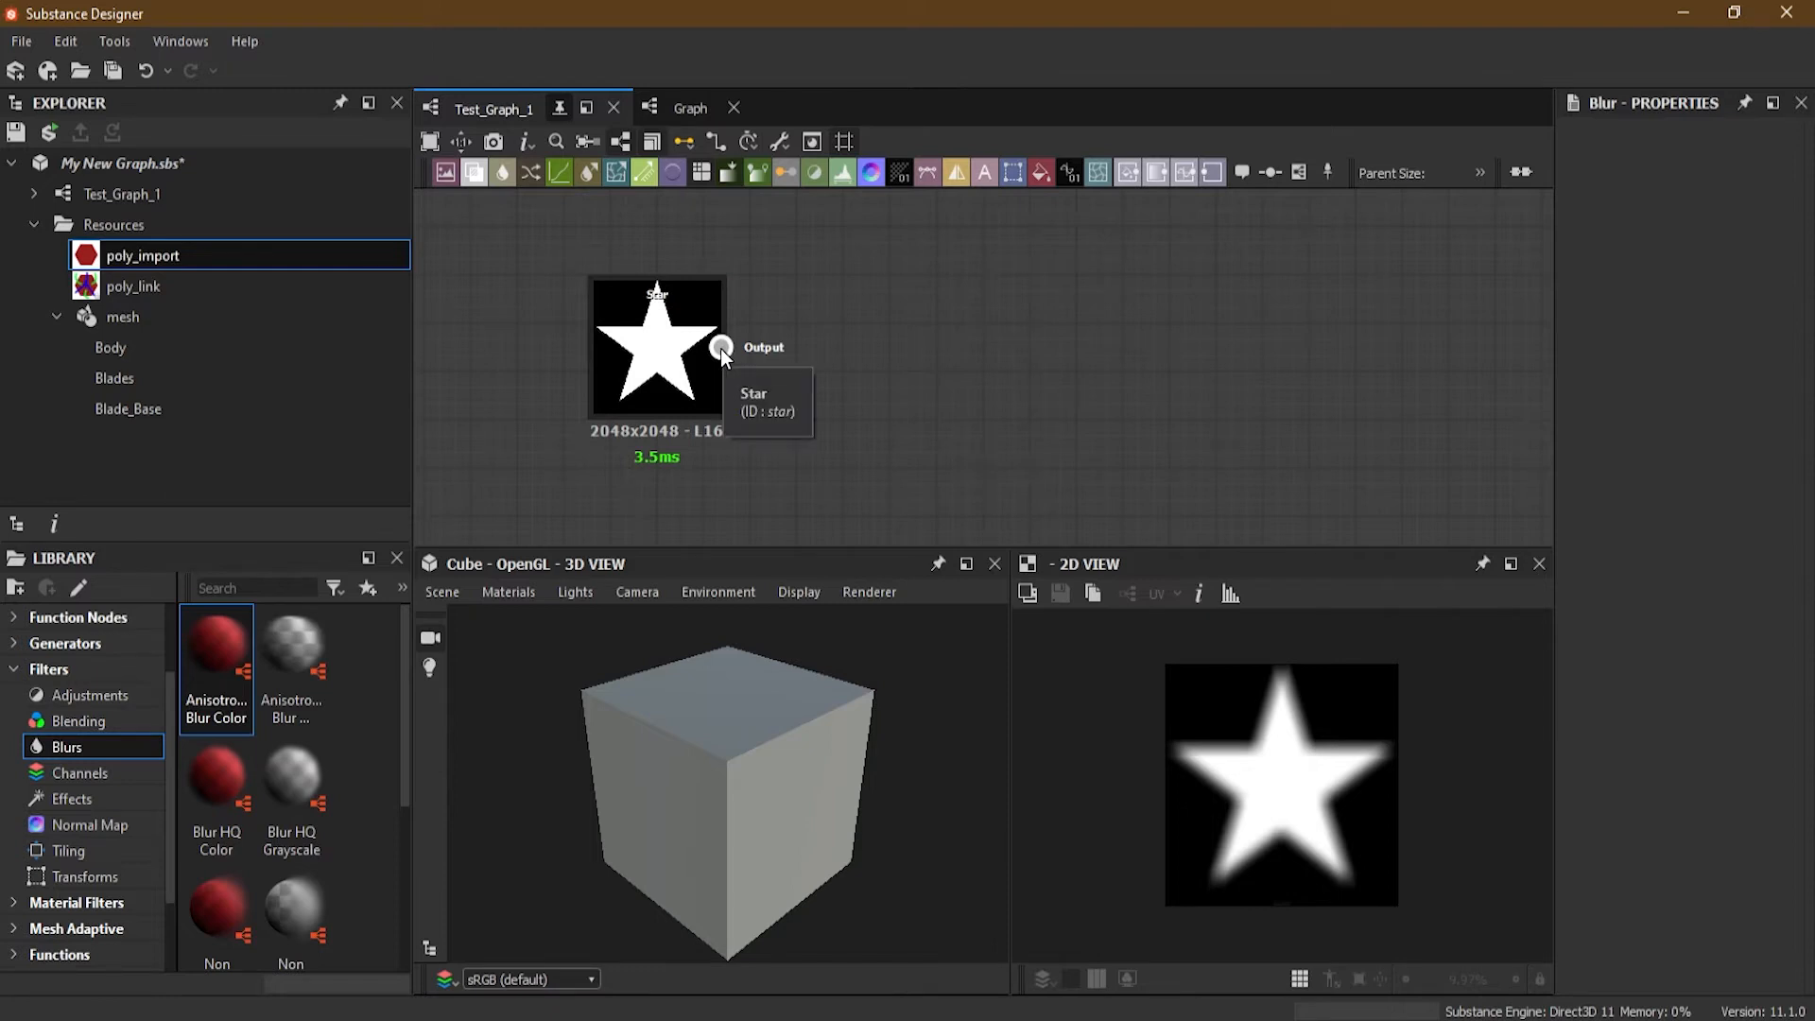
left_click_drag(721, 348, 900, 295)
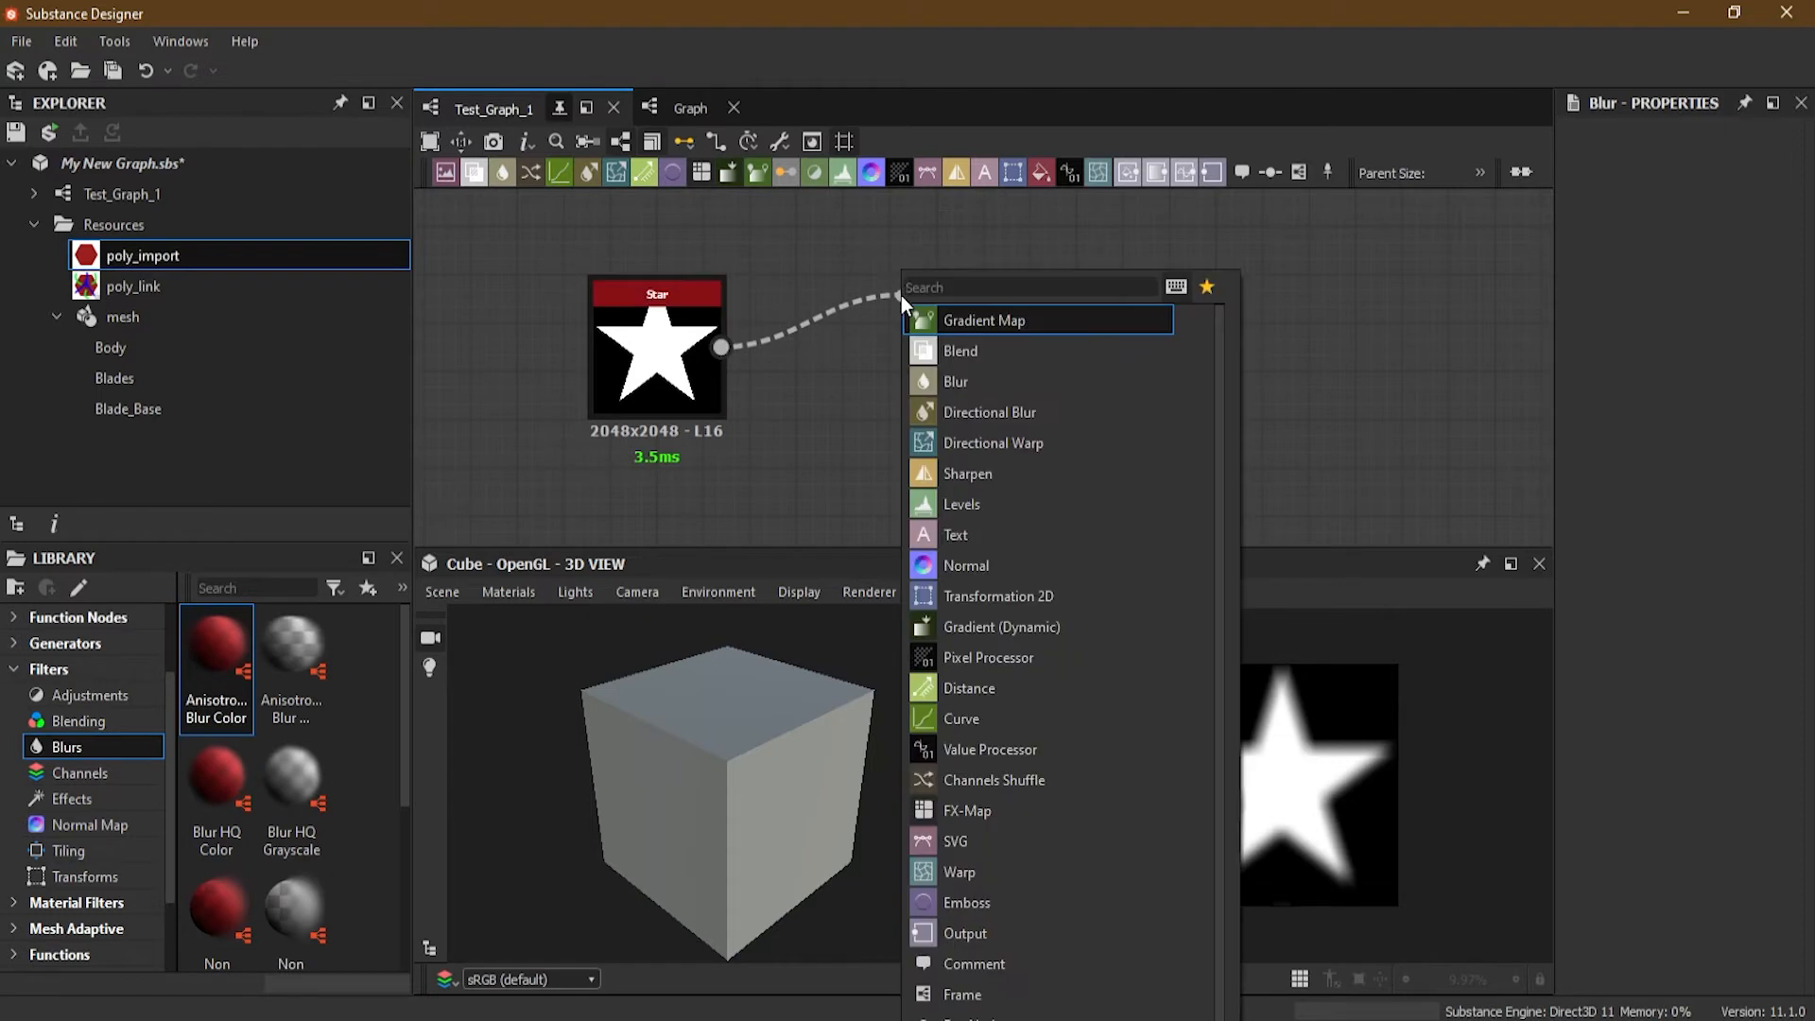
left_click(1001, 379)
left_click_drag(966, 313, 939, 361)
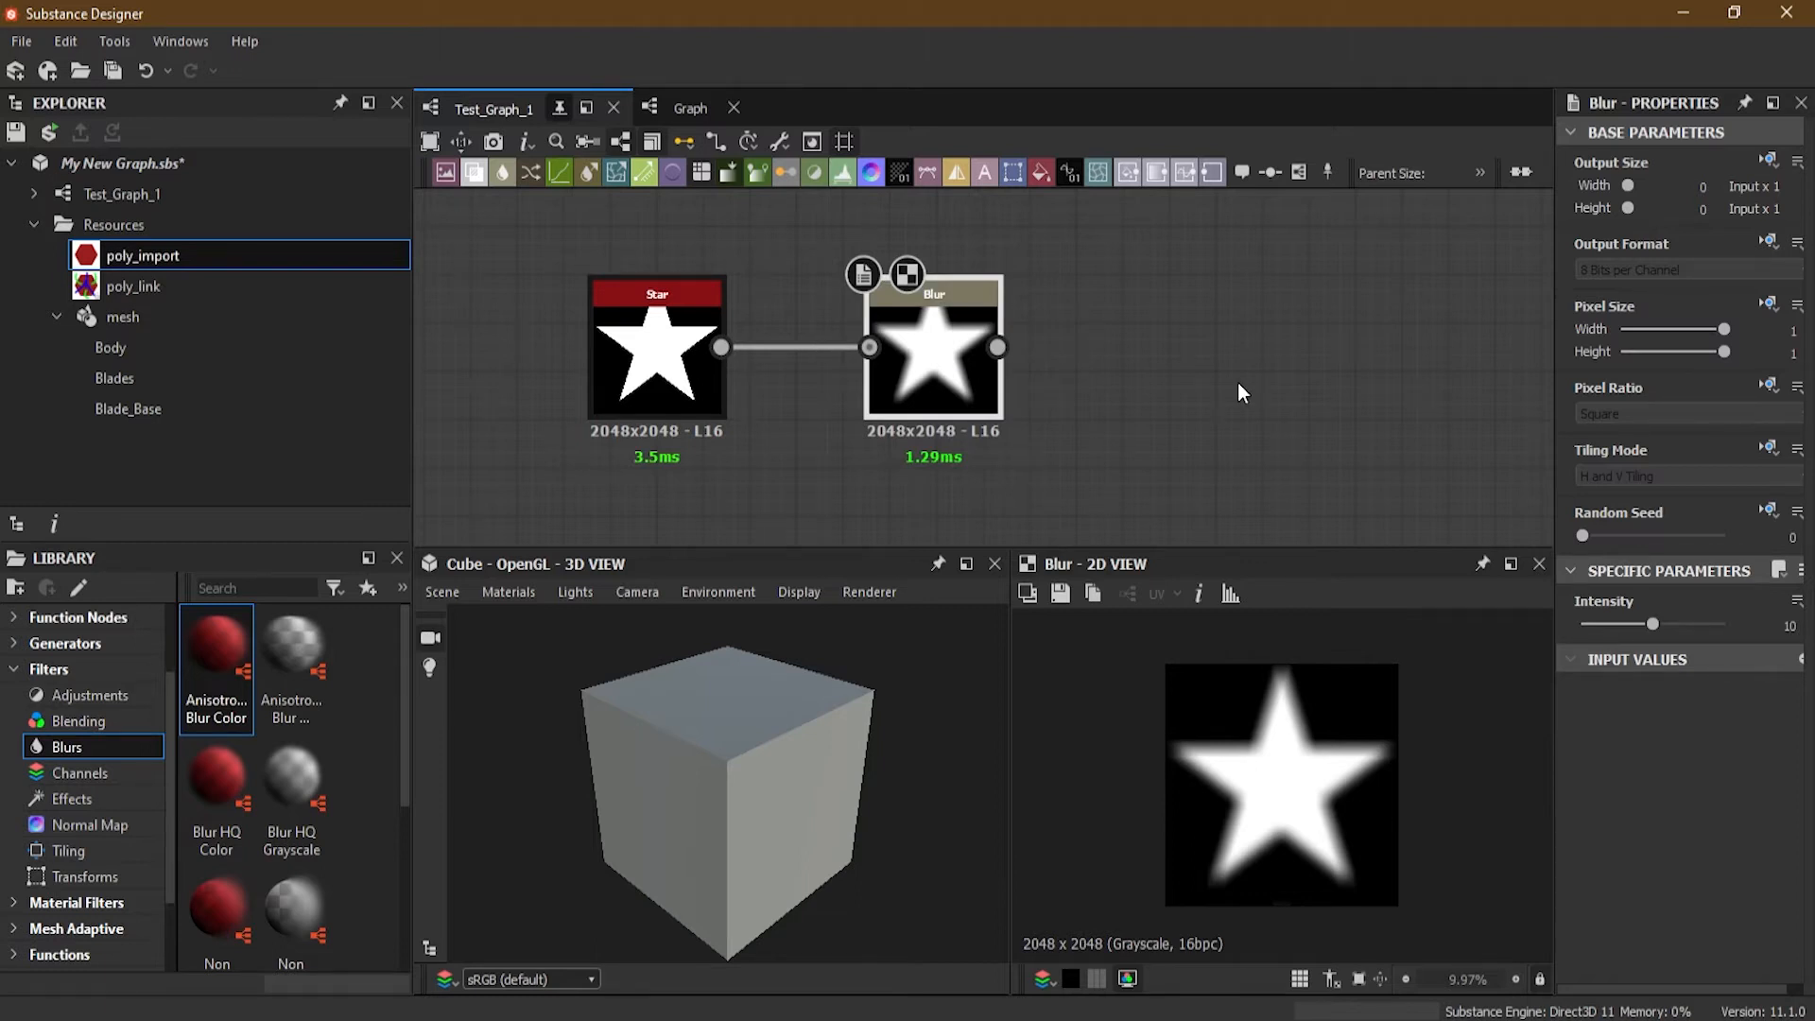
Step: Delete the Blur node, and with the Star node selected and shown in the 2D view, add a new Blur node fed by it
key("Delete")
double_click(664, 374)
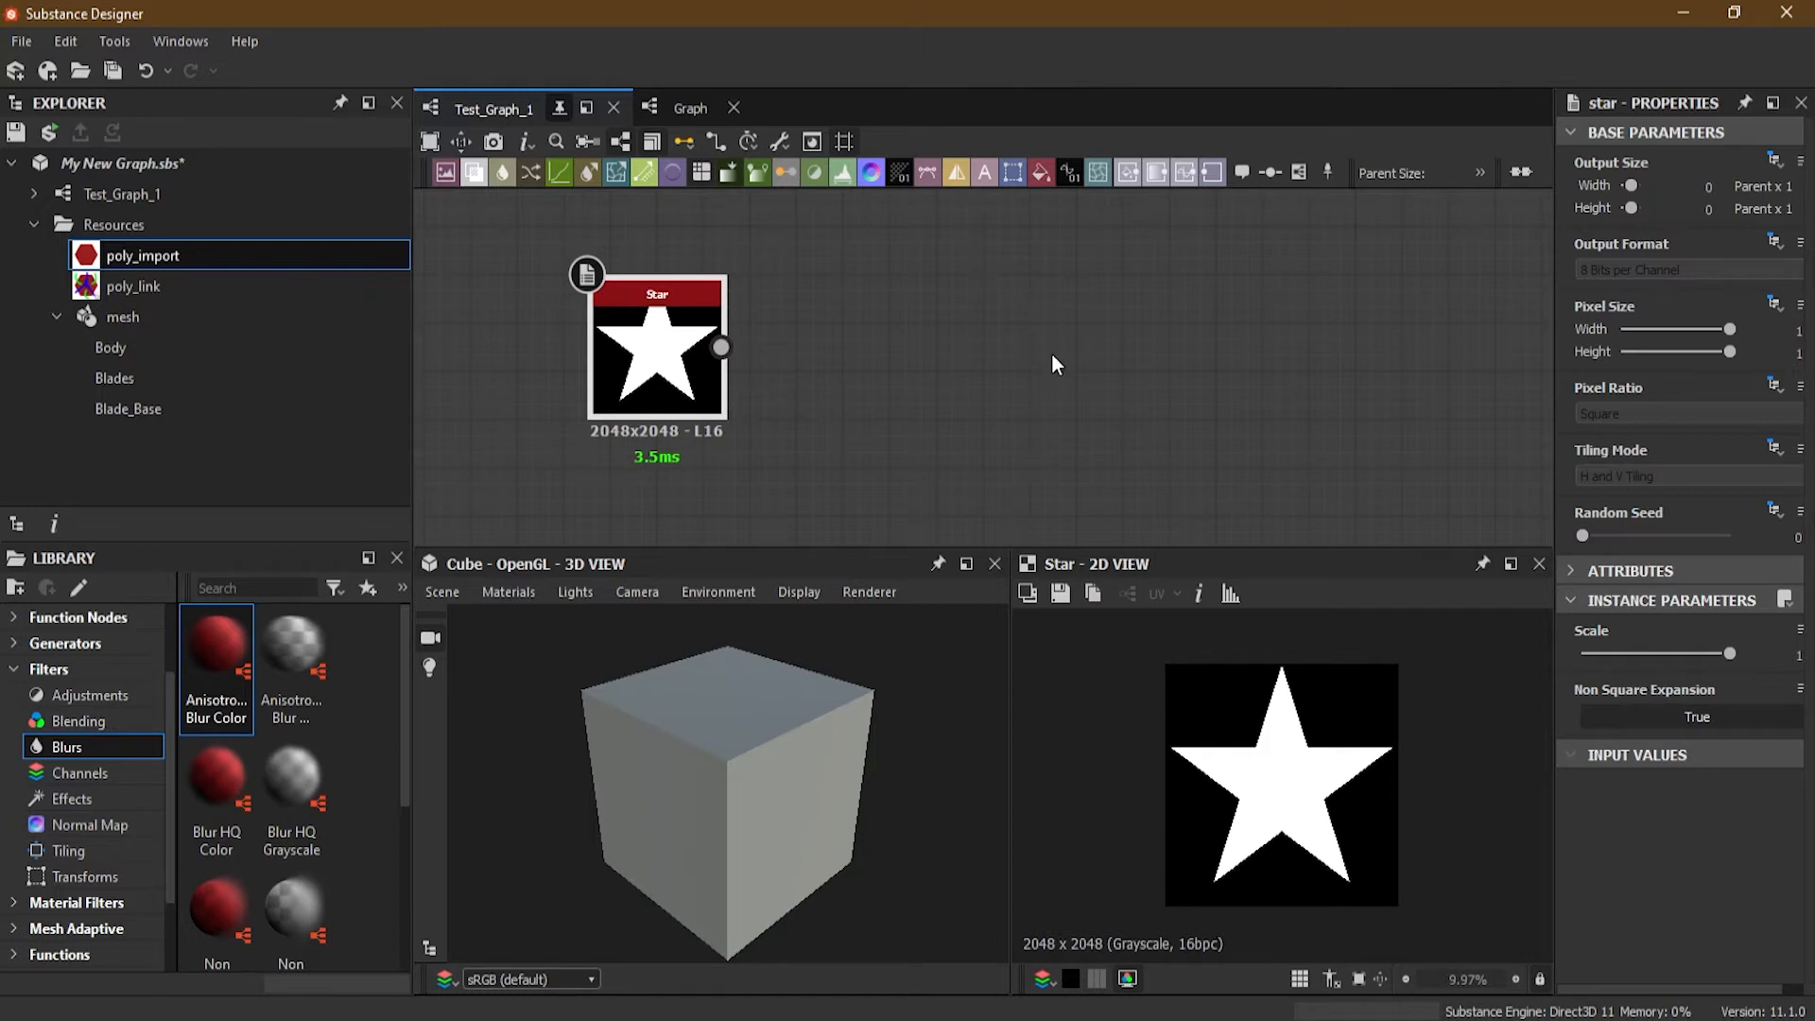
key("space")
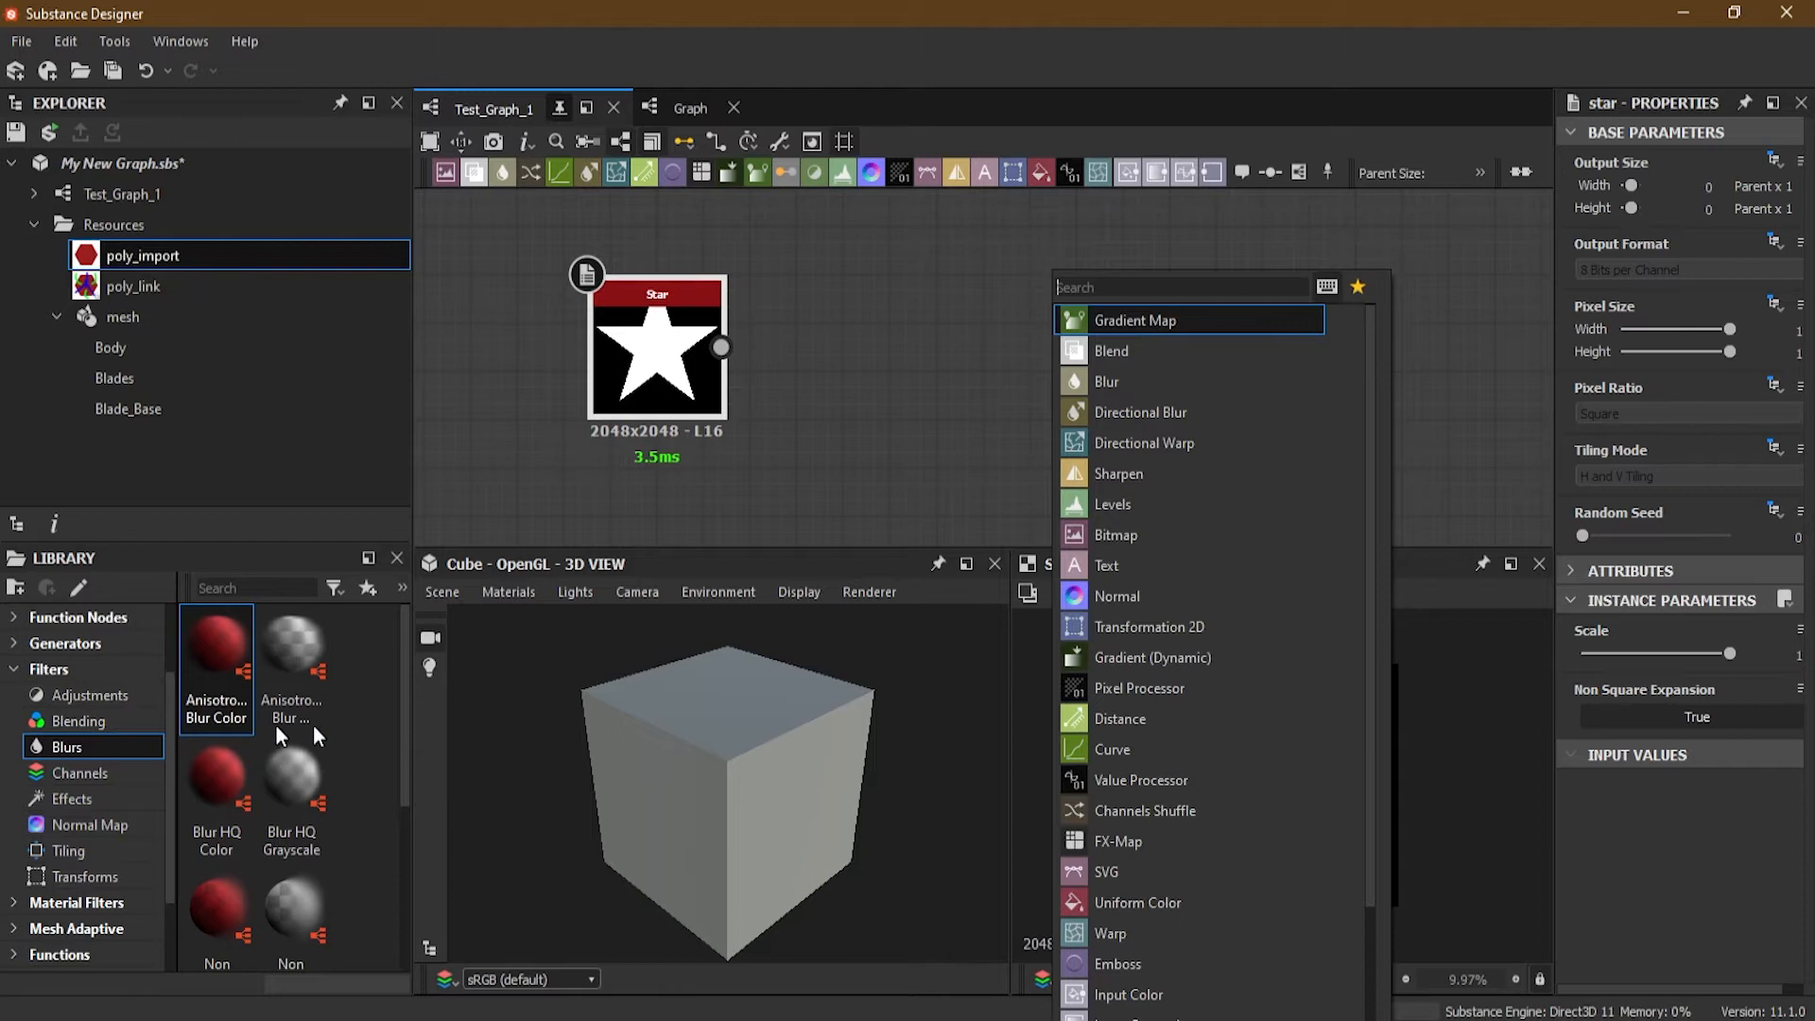
left_click(1157, 380)
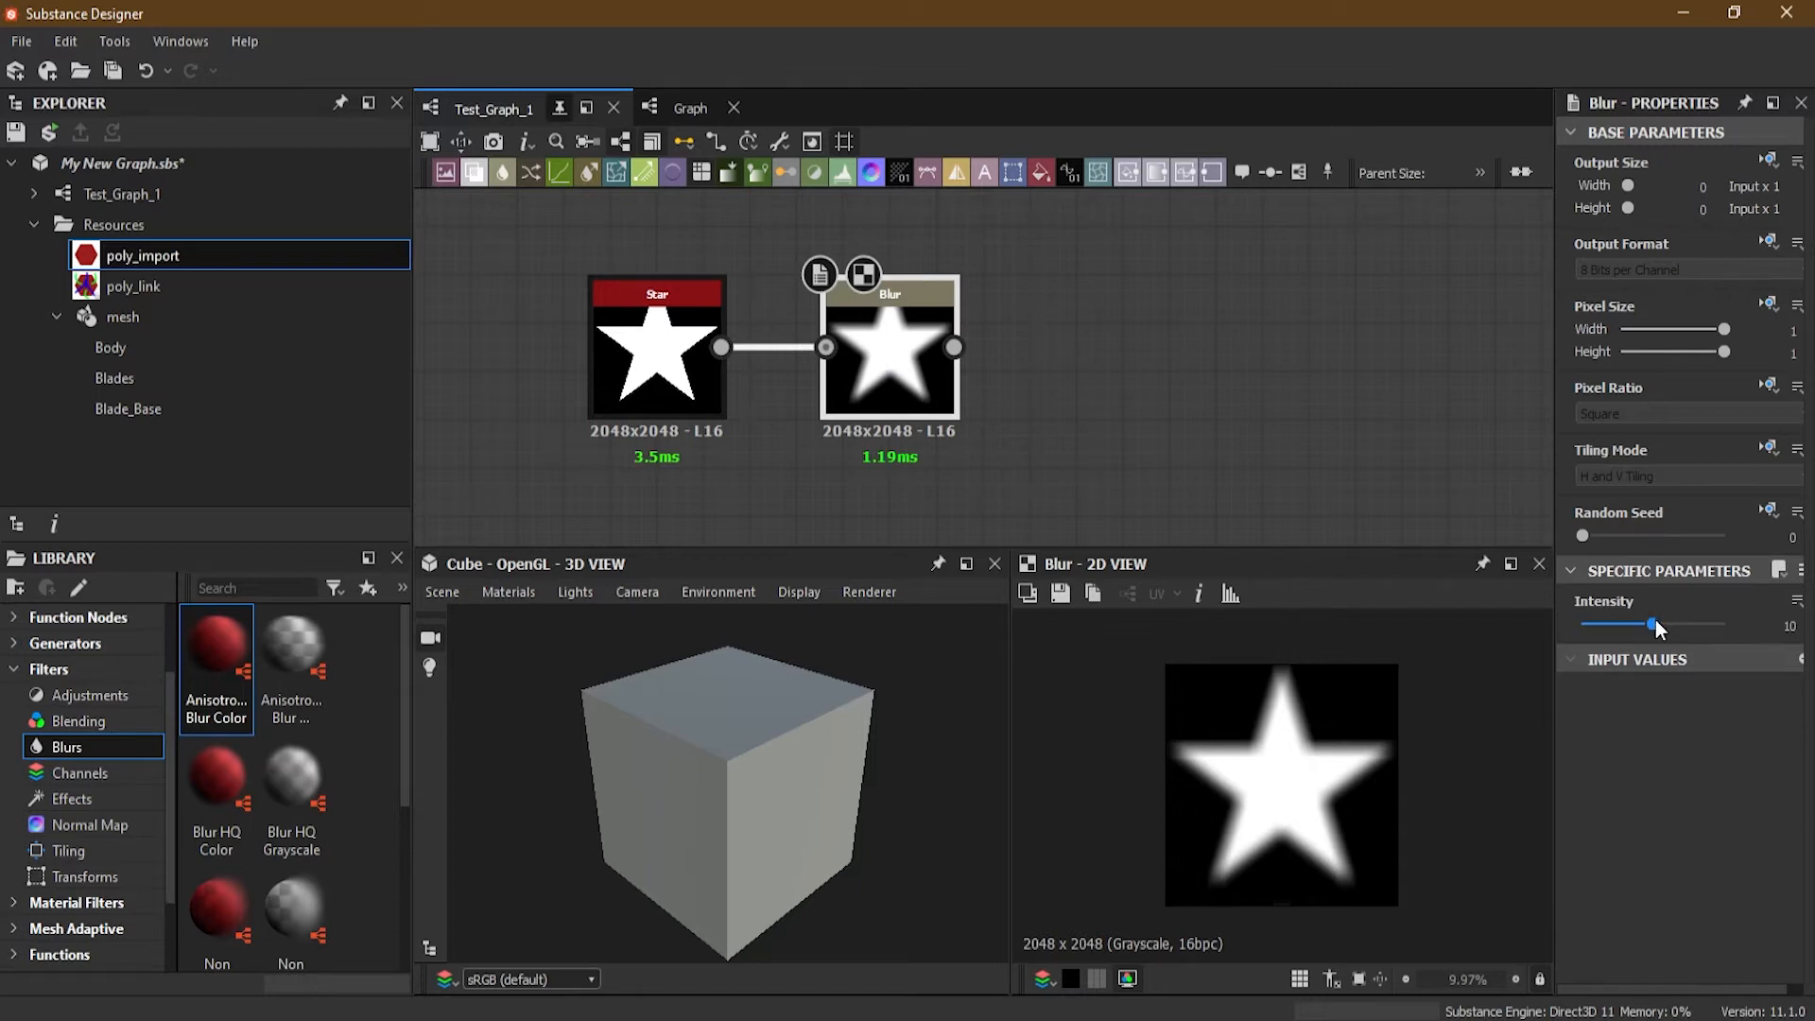
Step: Set the Blur node's Intensity to 13.7
mouse_move(1653, 624)
left_mouse_down()
mouse_move(1761, 622)
mouse_move(1643, 623)
mouse_move(1717, 630)
mouse_move(1689, 626)
left_mouse_up()
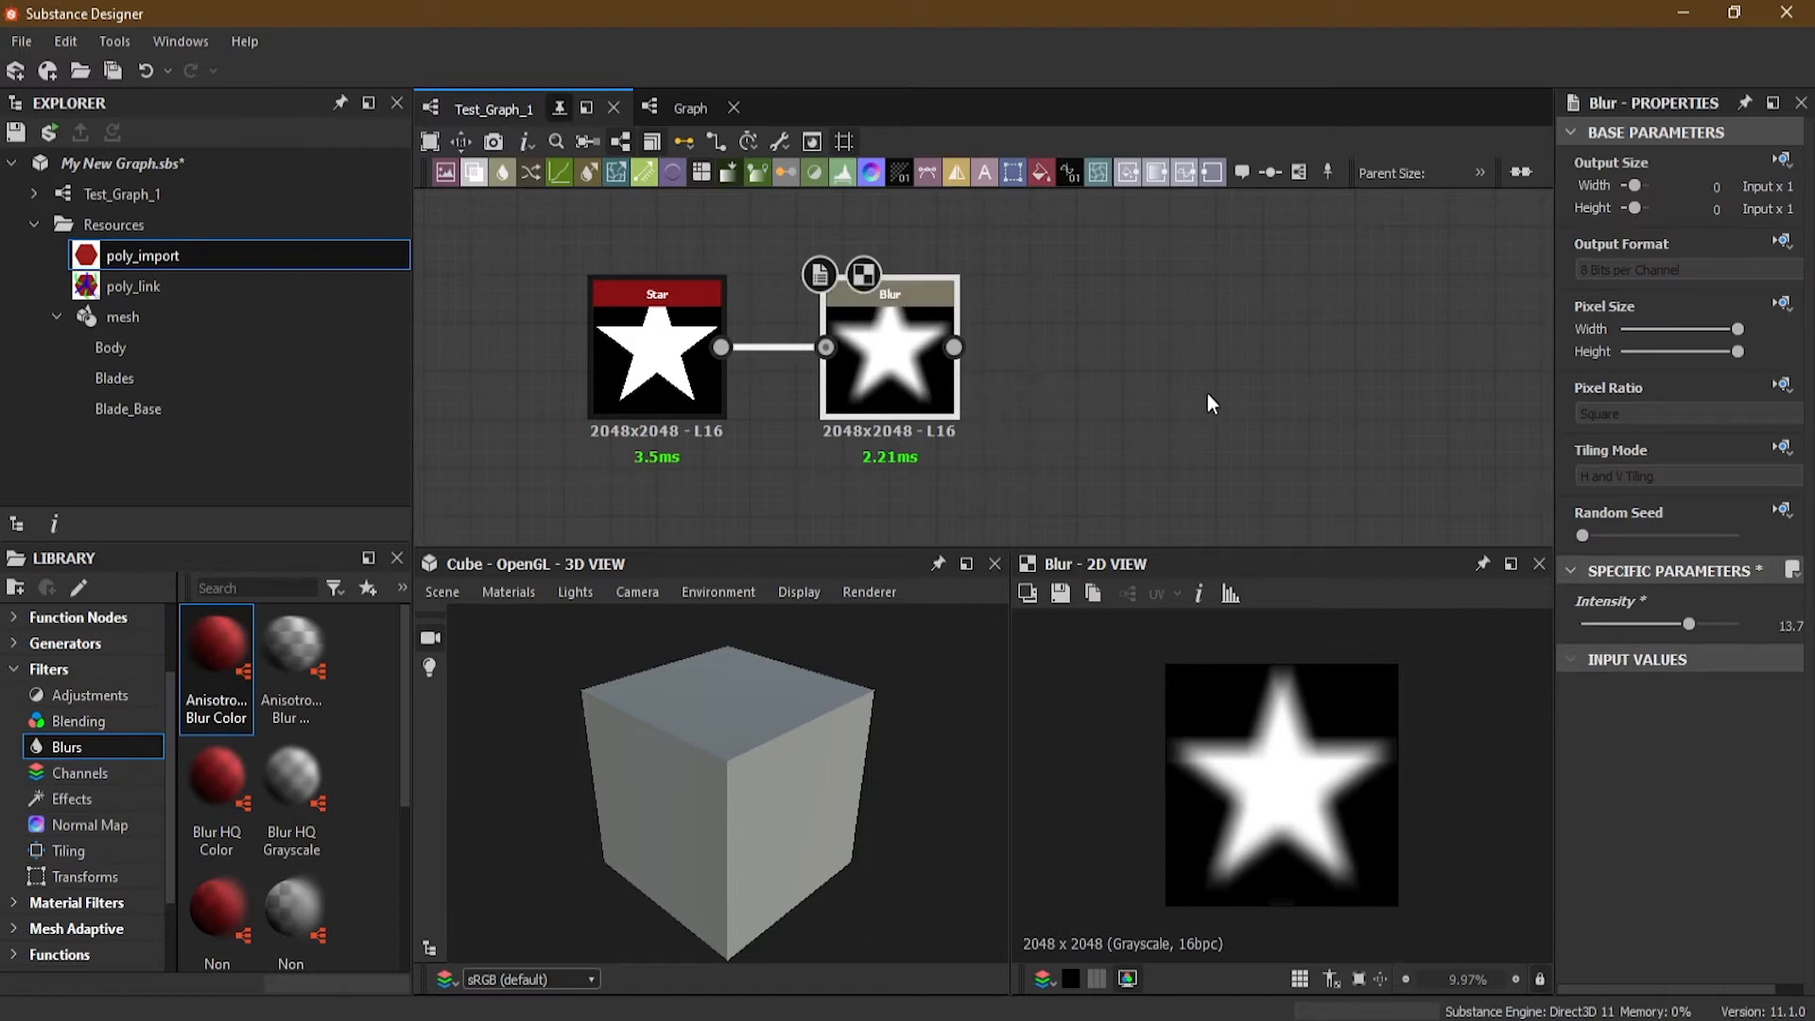
scroll(1137, 331, "down", 3)
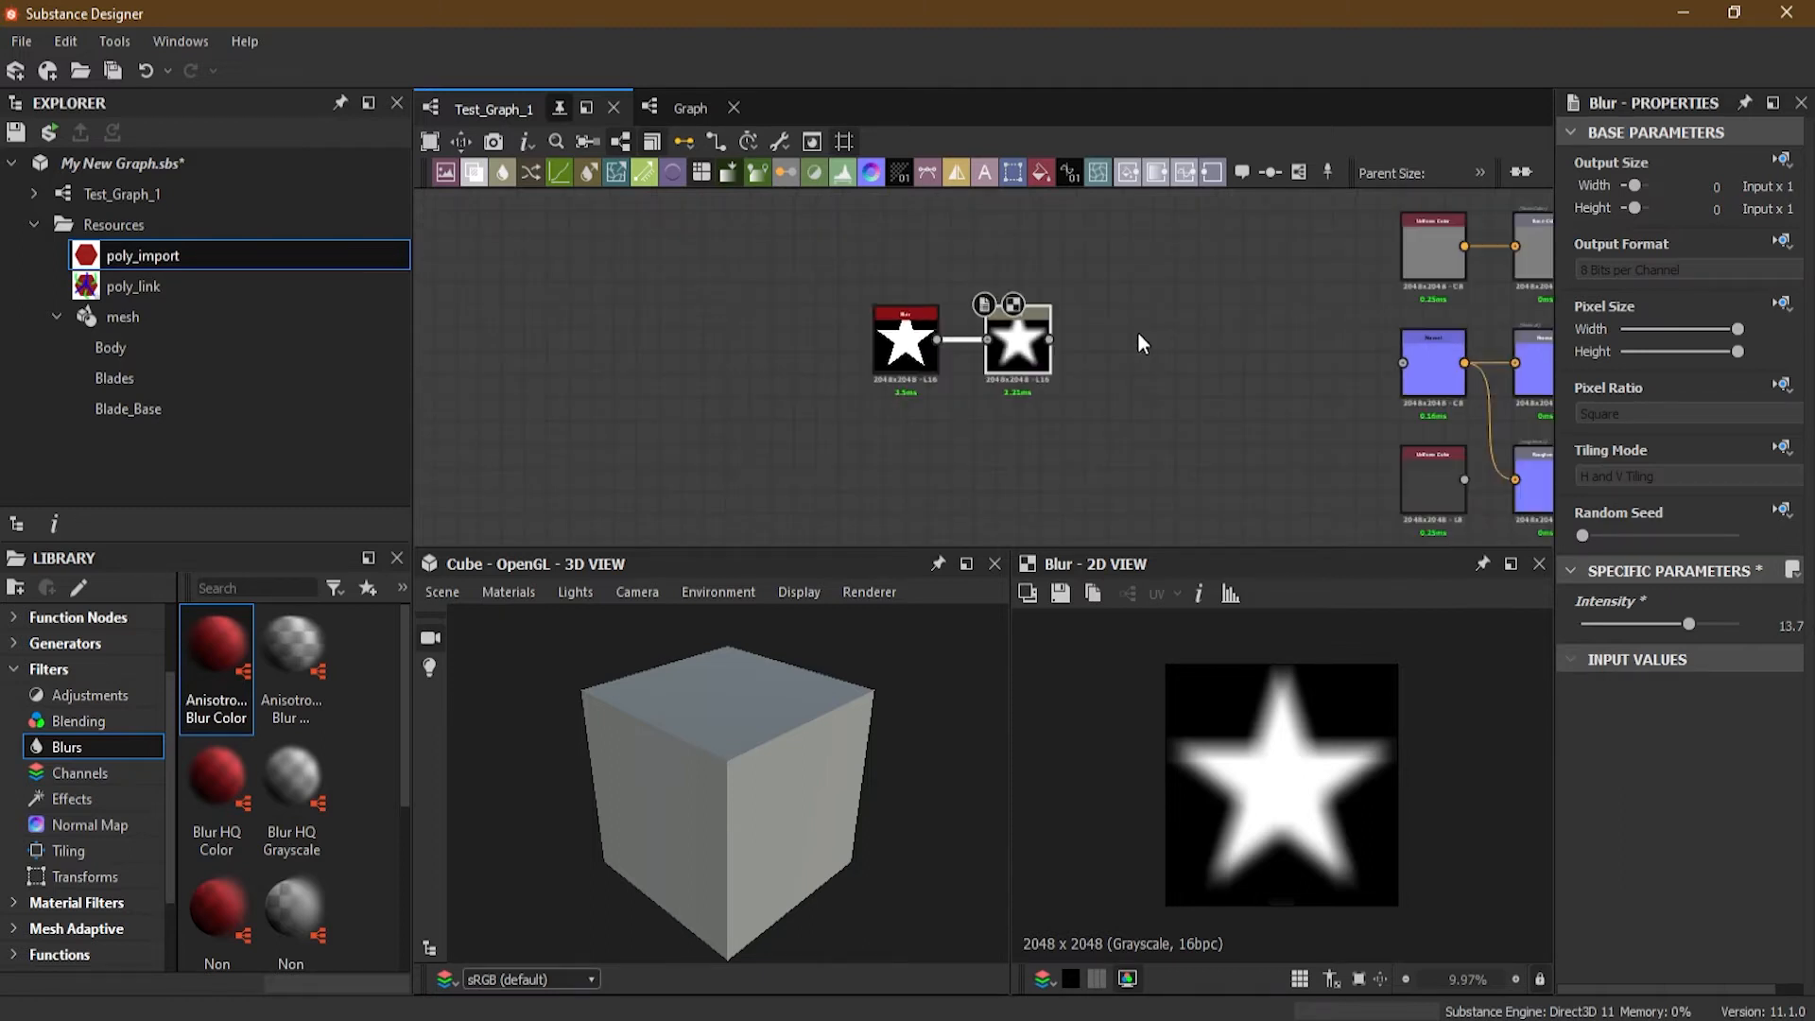
middle_click_drag(1137, 331, 961, 220)
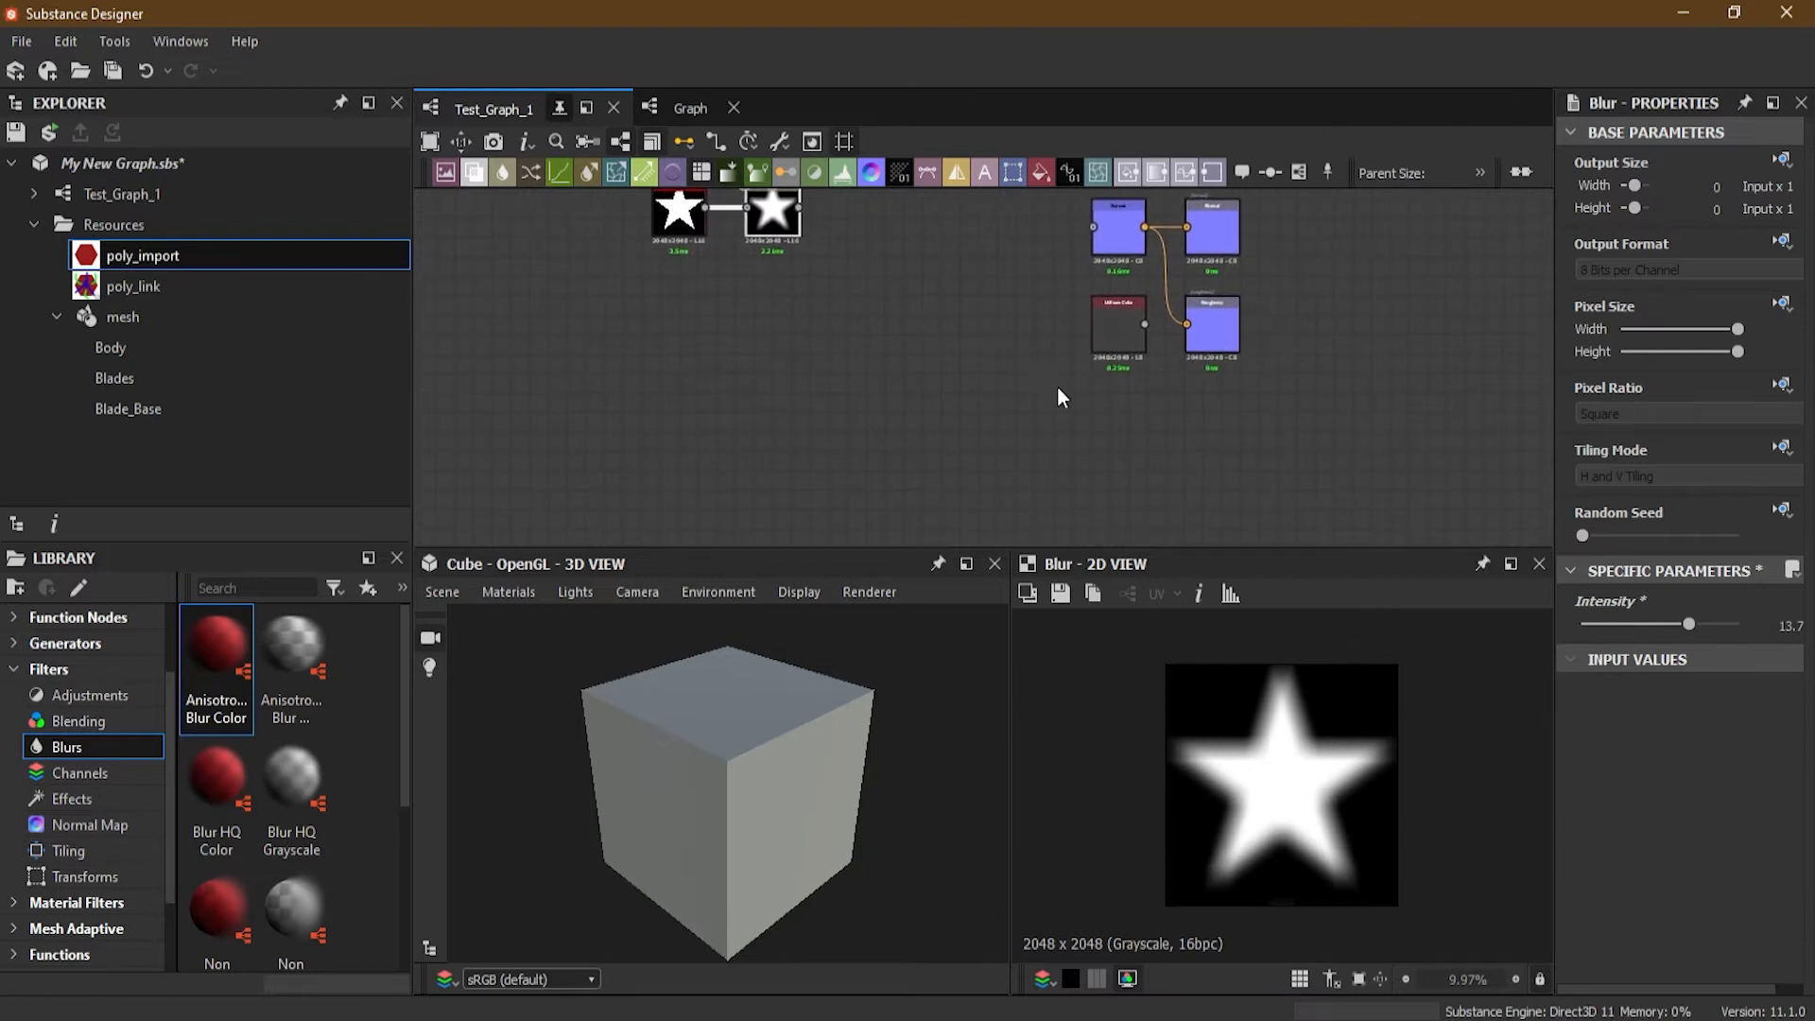
middle_click_drag(930, 287, 1031, 385)
scroll(959, 297, "up", 4)
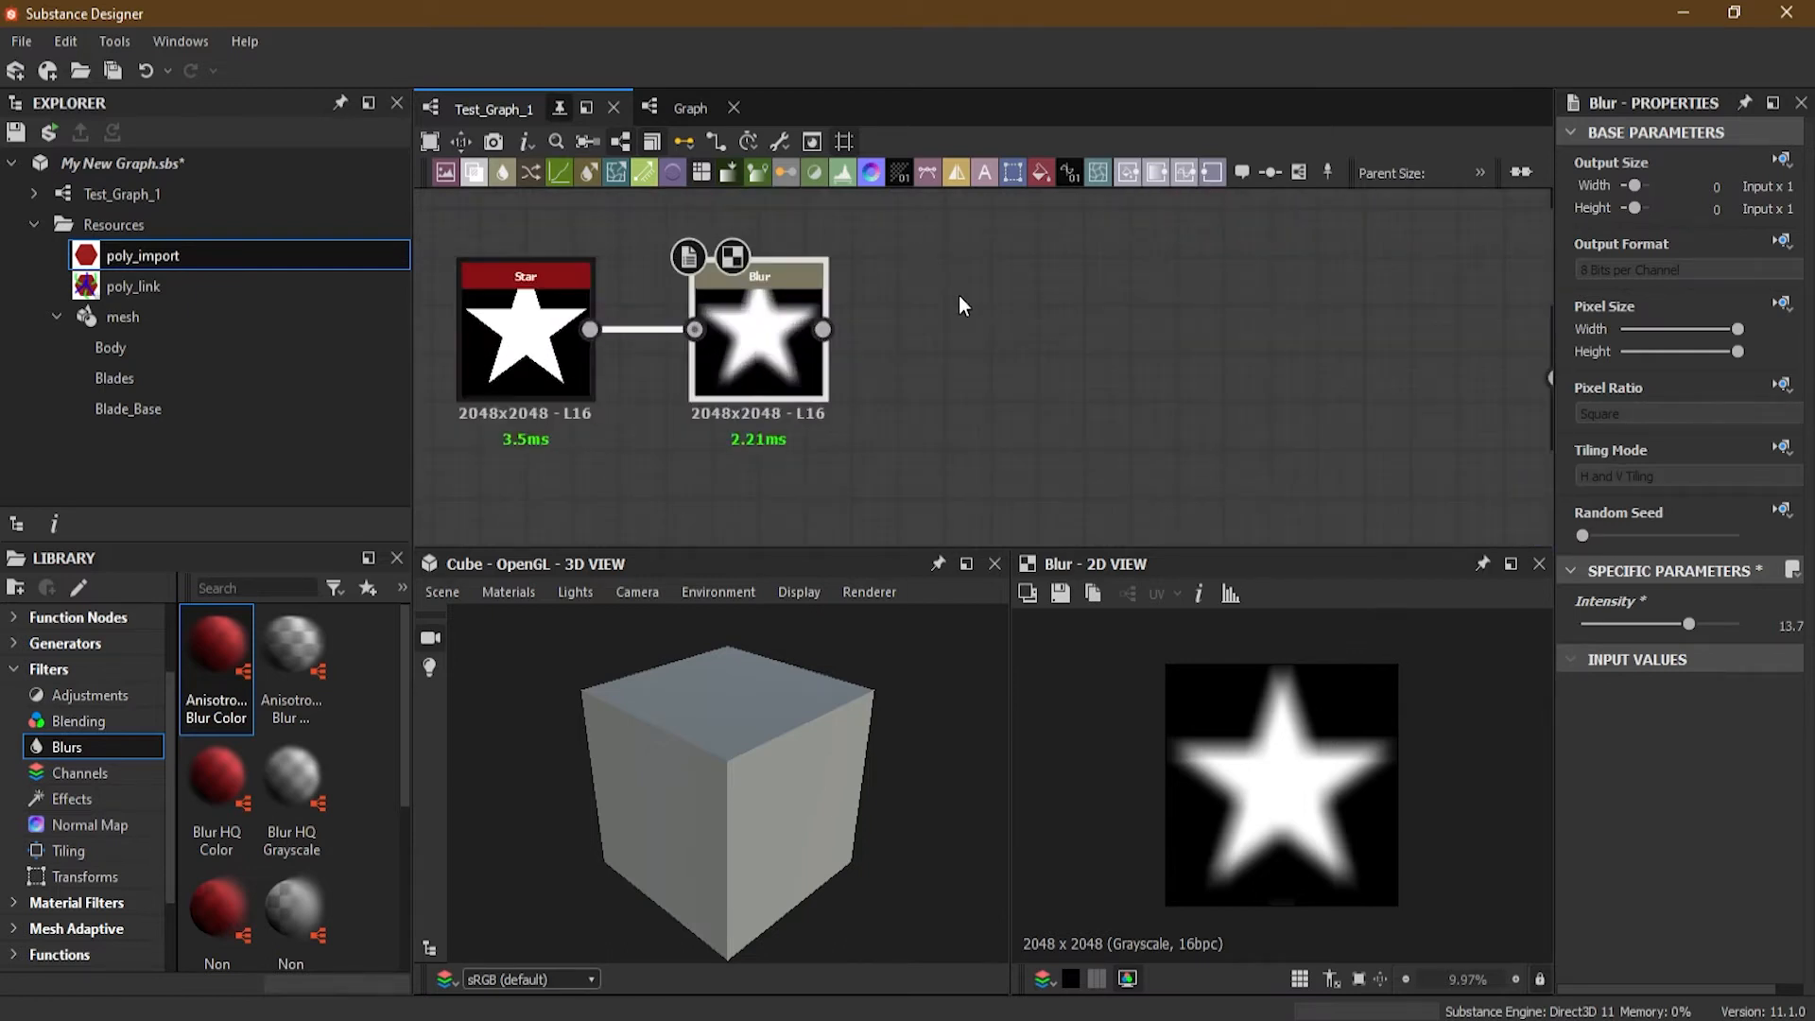
Step: Add a Levels node to the graph with the Blur node still selected, and undo that addition
middle_click_drag(1191, 423, 958, 209)
scroll(1061, 299, "down", 3)
middle_click_drag(1113, 392, 1004, 416)
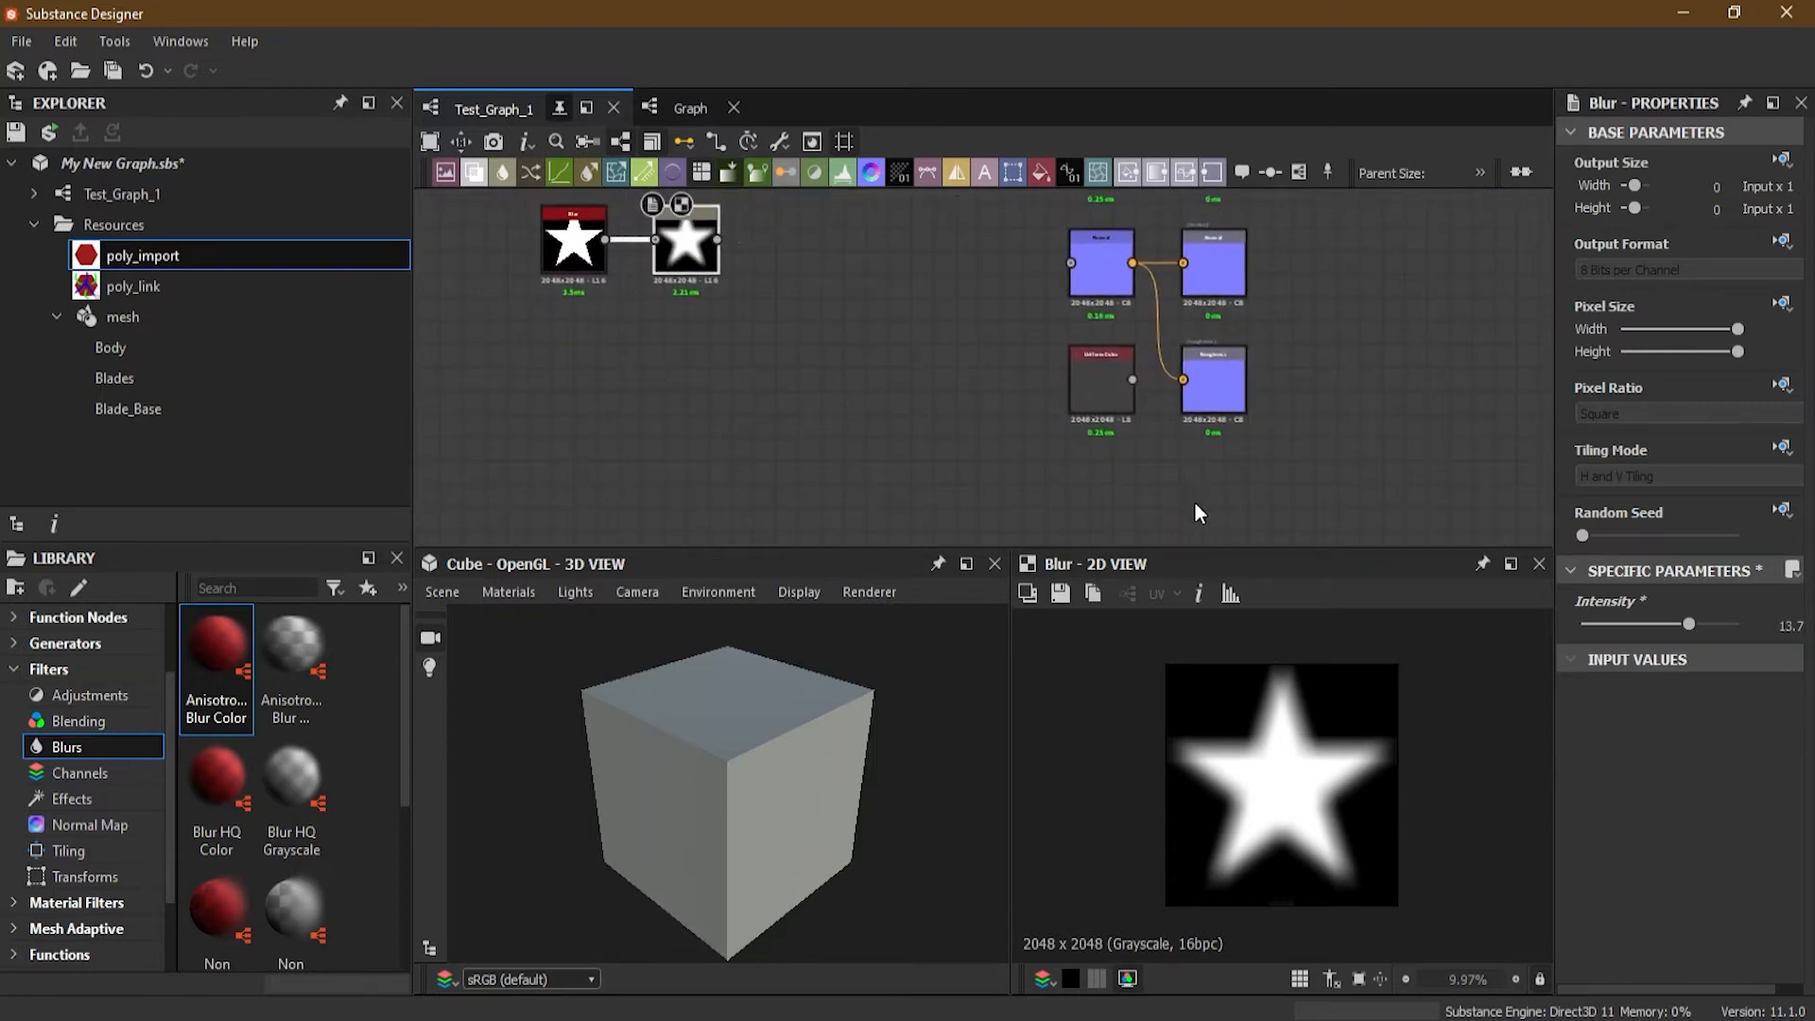
middle_click_drag(1168, 508, 1119, 389)
scroll(1125, 397, "up", 2)
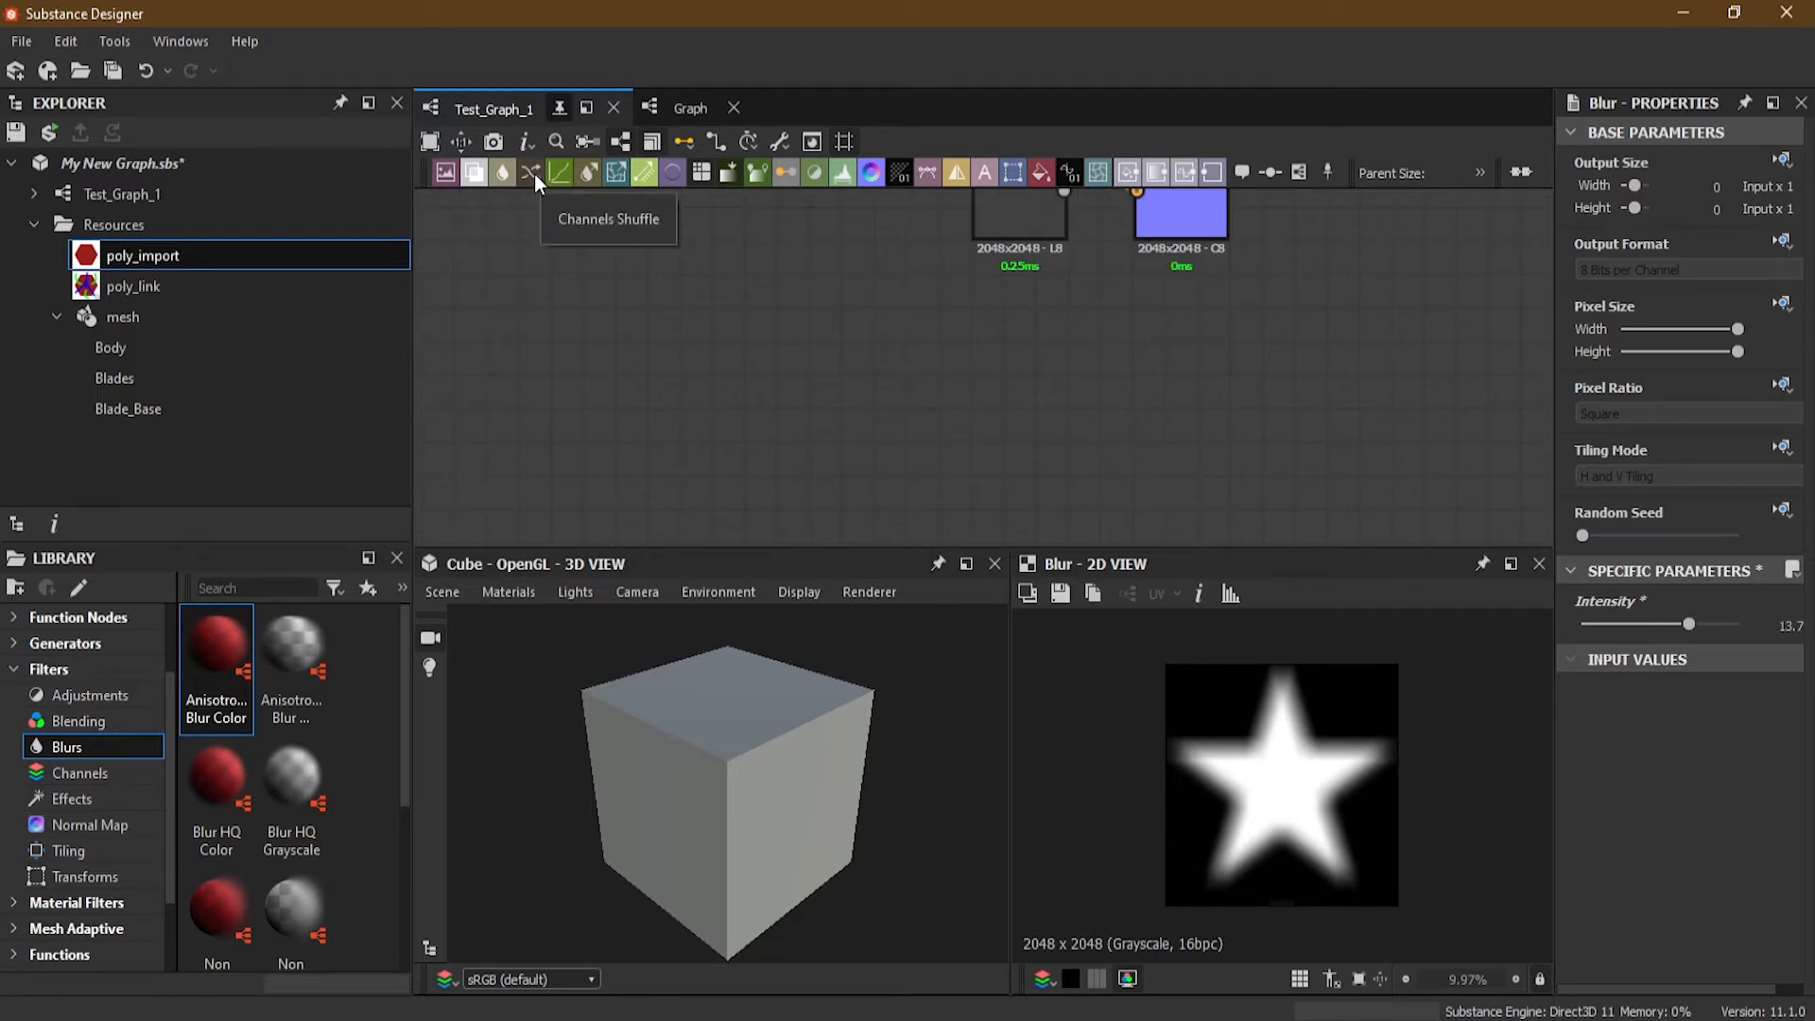
left_click(837, 173)
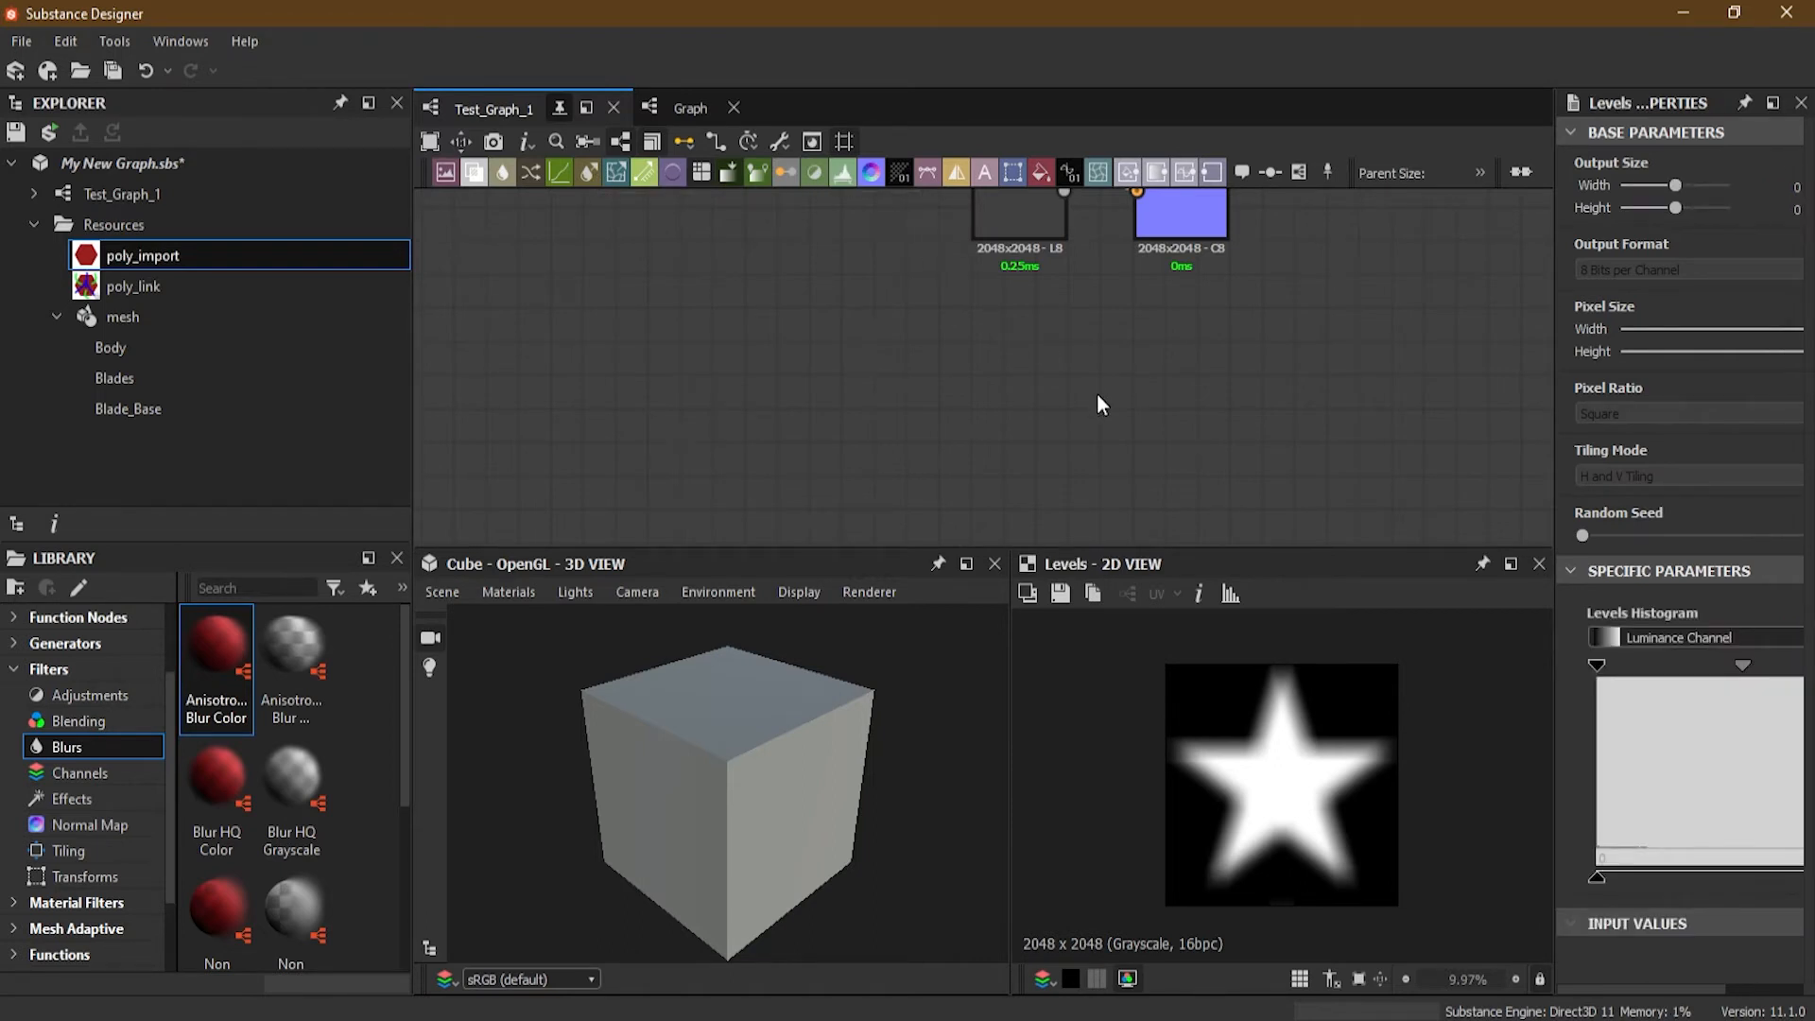
scroll(1099, 386, "down", 3)
scroll(1105, 376, "up", 3)
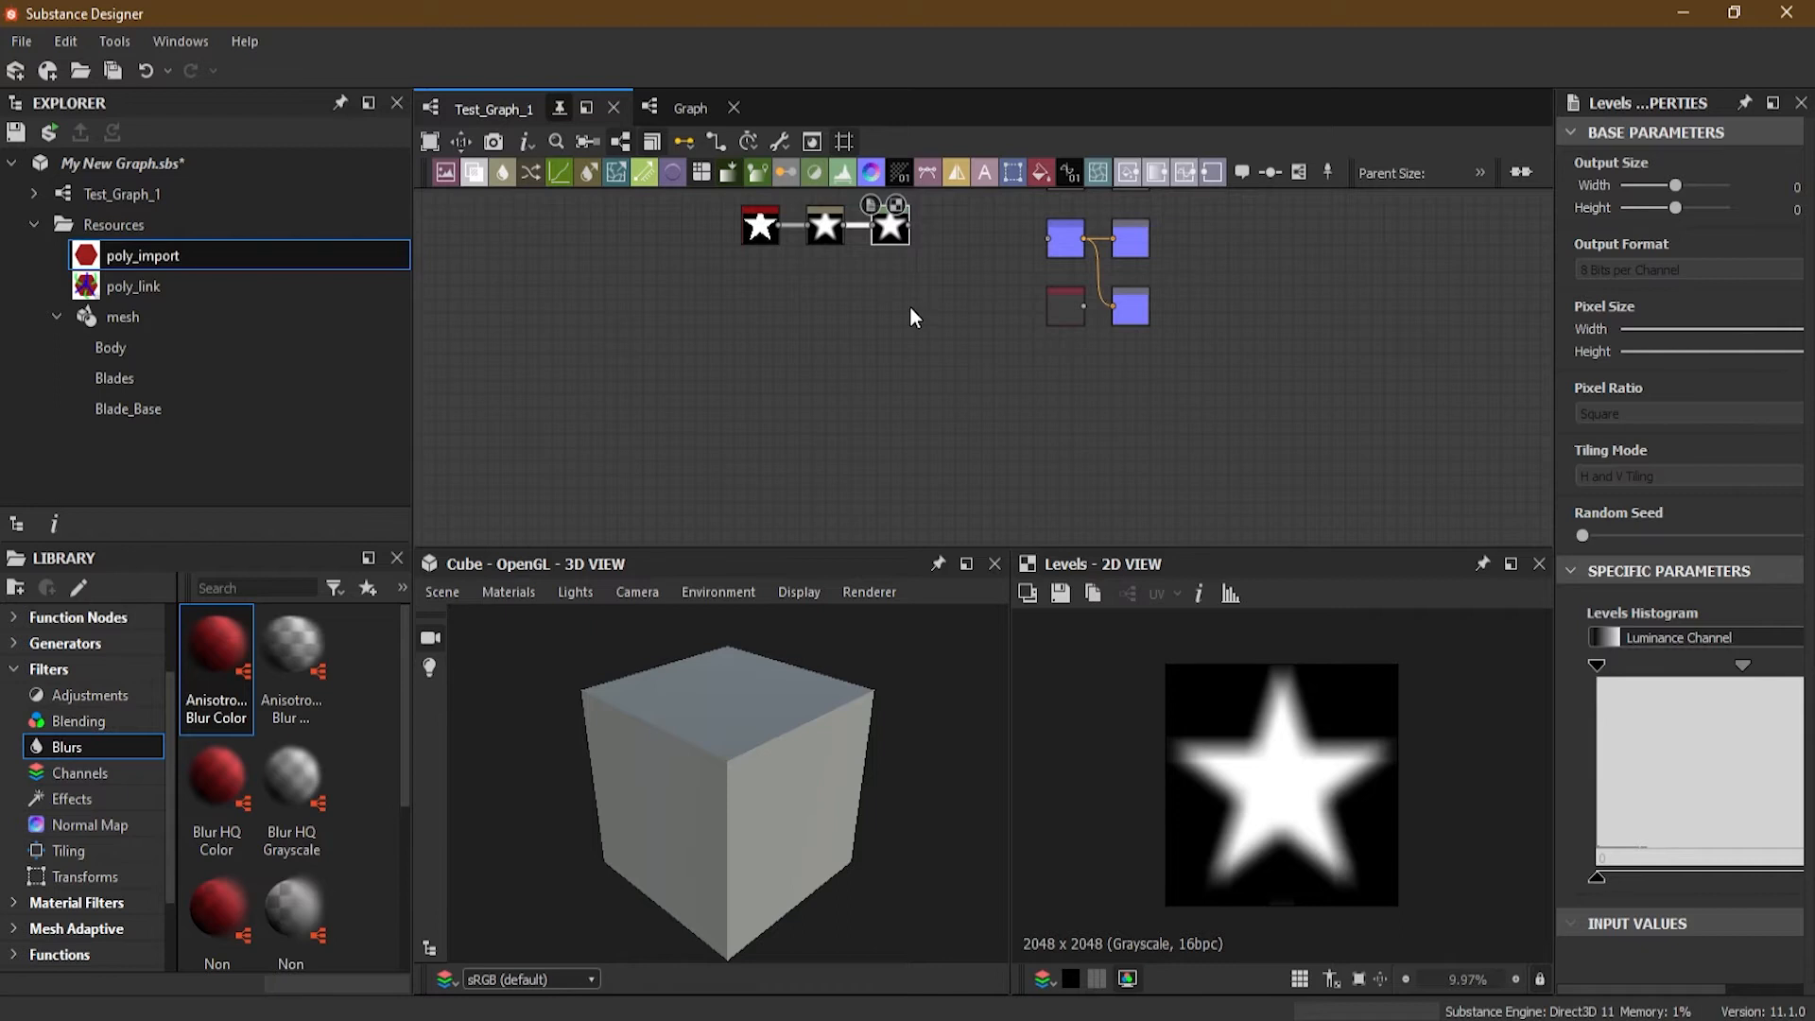
key("ctrl+z")
Step: Deselect all nodes, add an unconnected Curve node, and place it below the material output nodes
left_click(891, 282)
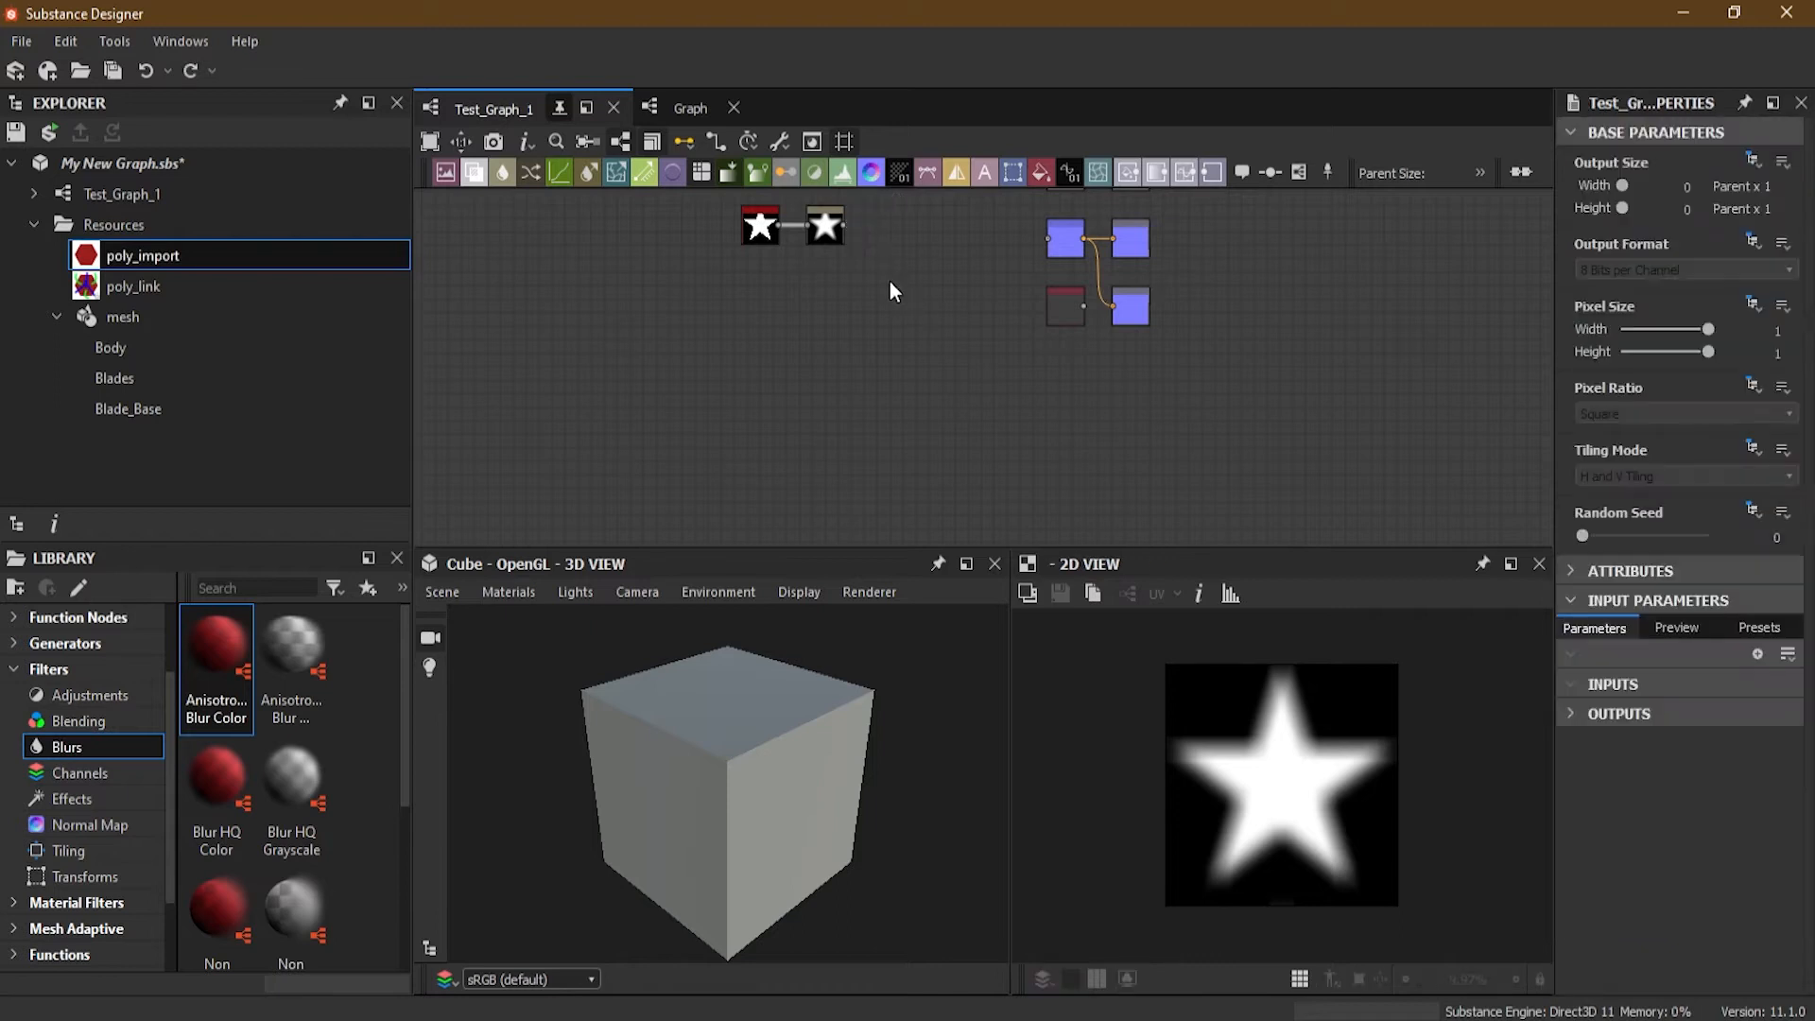
left_click(560, 172)
scroll(1057, 421, "up", 3)
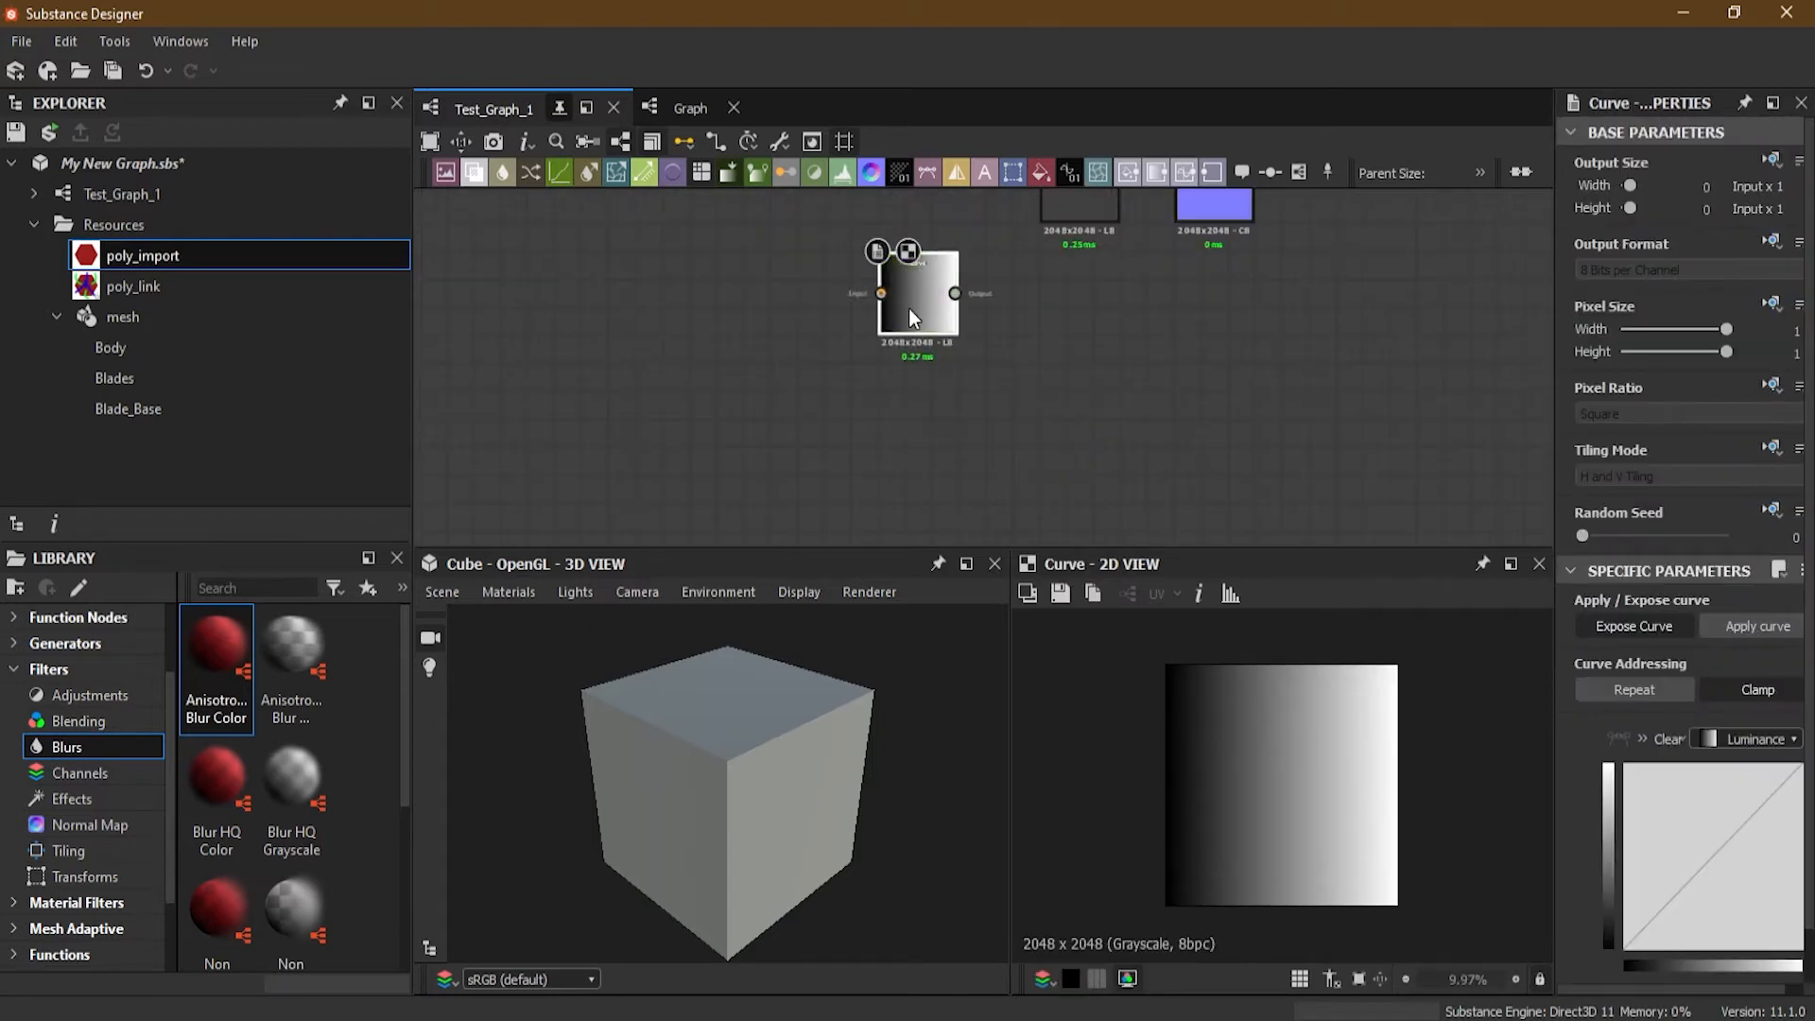
left_click_drag(910, 308, 1148, 407)
Step: Examine how far the Curve node sits from the Star and Blur nodes in the graph
scroll(977, 361, "down", 4)
middle_click_drag(940, 344, 1017, 457)
scroll(906, 355, "up", 7)
scroll(923, 293, "down", 2)
middle_click_drag(923, 293, 1009, 410)
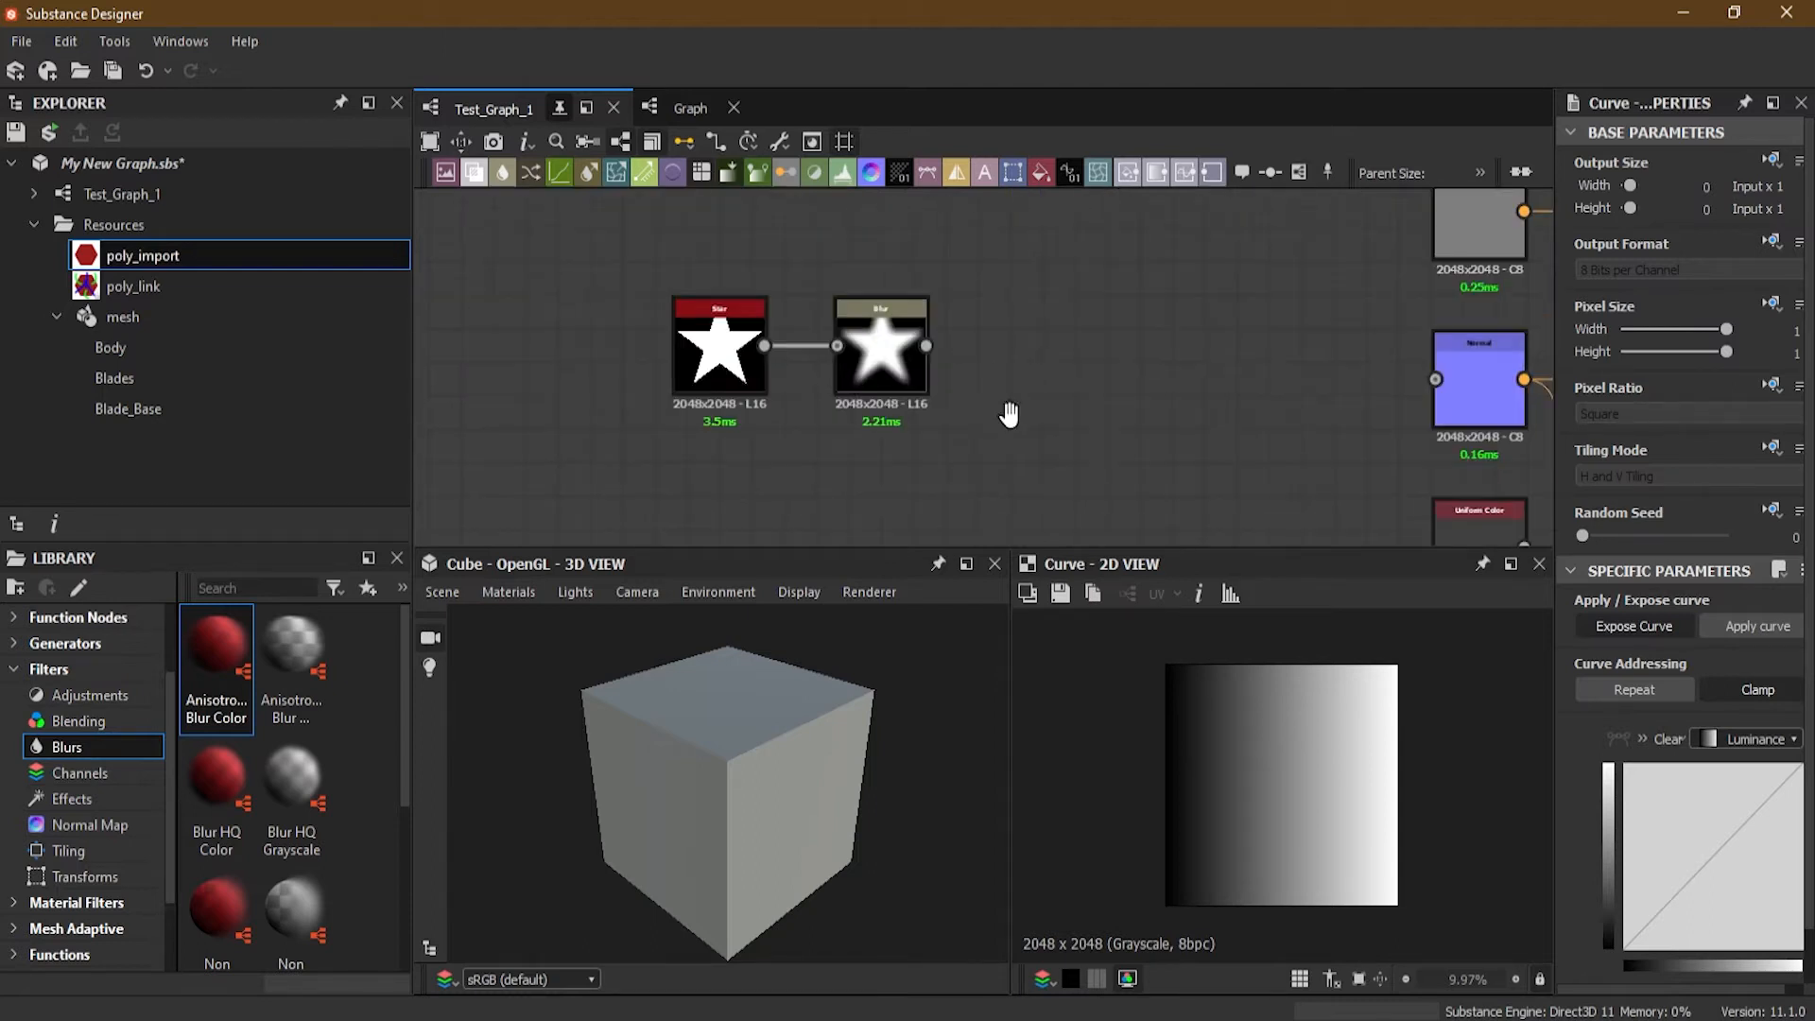
scroll(970, 343, "up", 3)
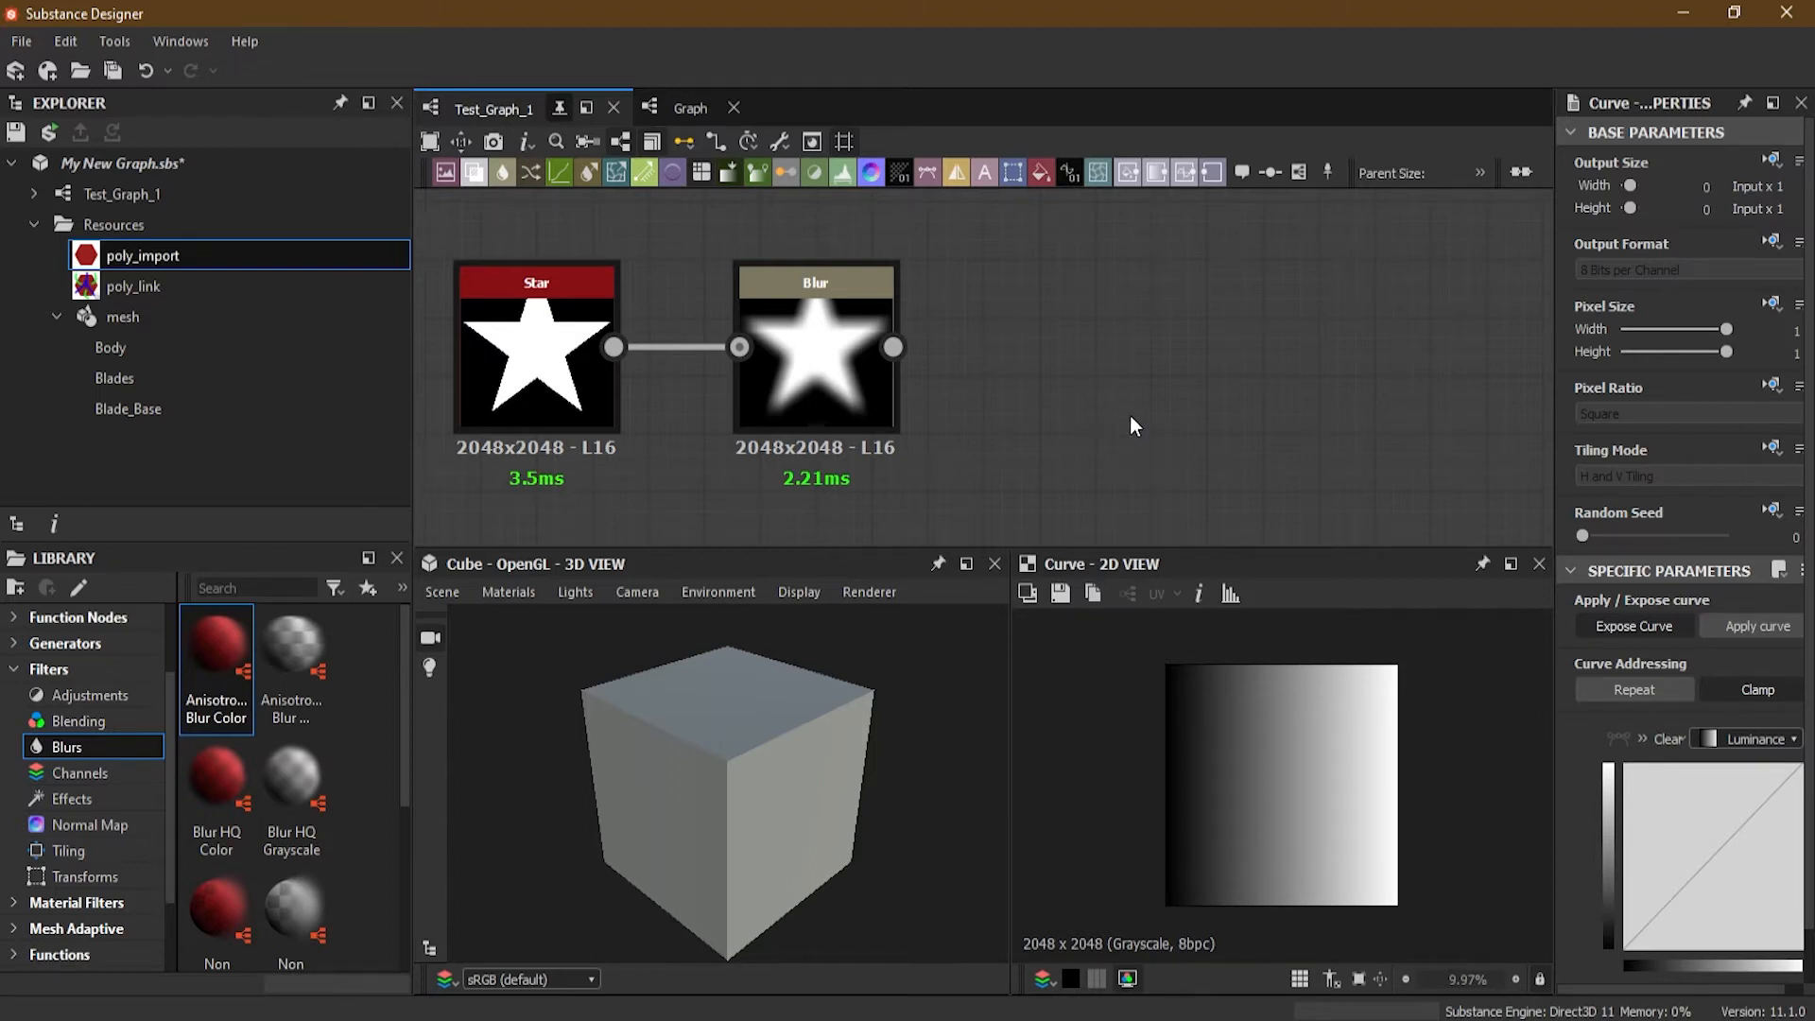
scroll(1131, 413, "down", 6)
middle_click_drag(1250, 447, 959, 129)
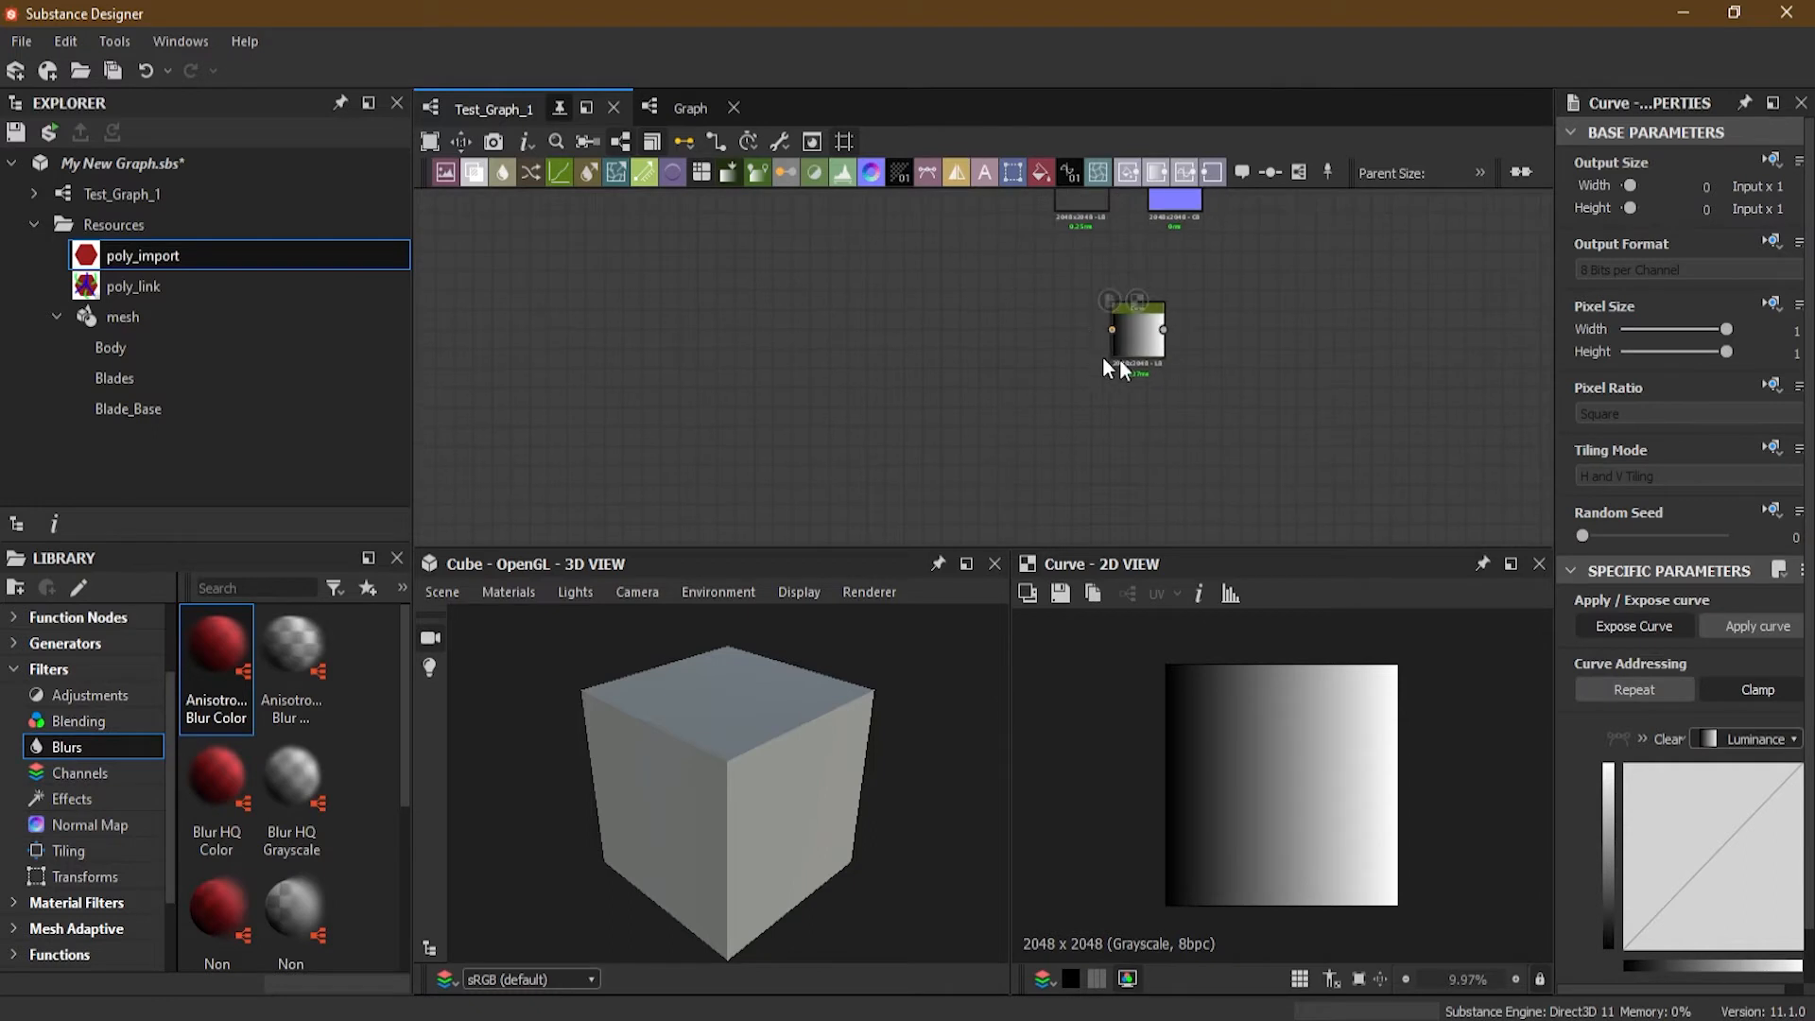
middle_click_drag(1017, 336, 1129, 407)
middle_click_drag(863, 331, 918, 517)
scroll(881, 283, "up", 4)
middle_click_drag(1117, 446, 1047, 317)
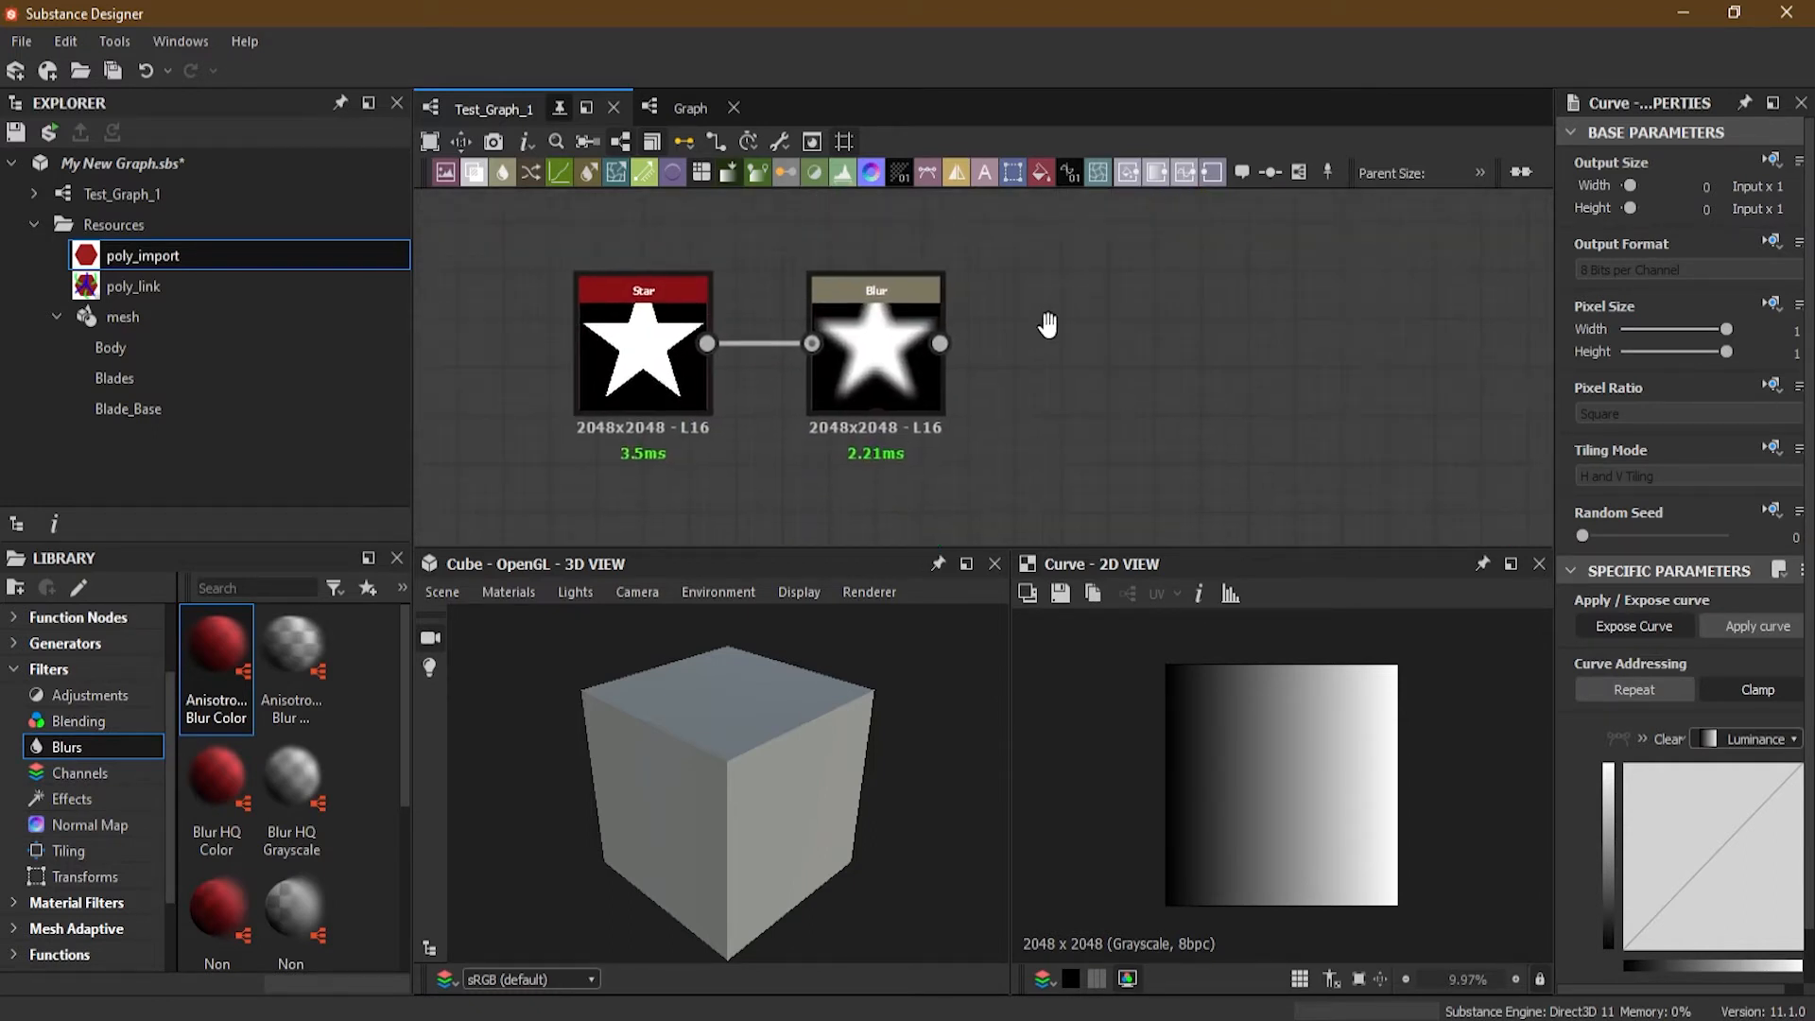
scroll(900, 341, "up", 2)
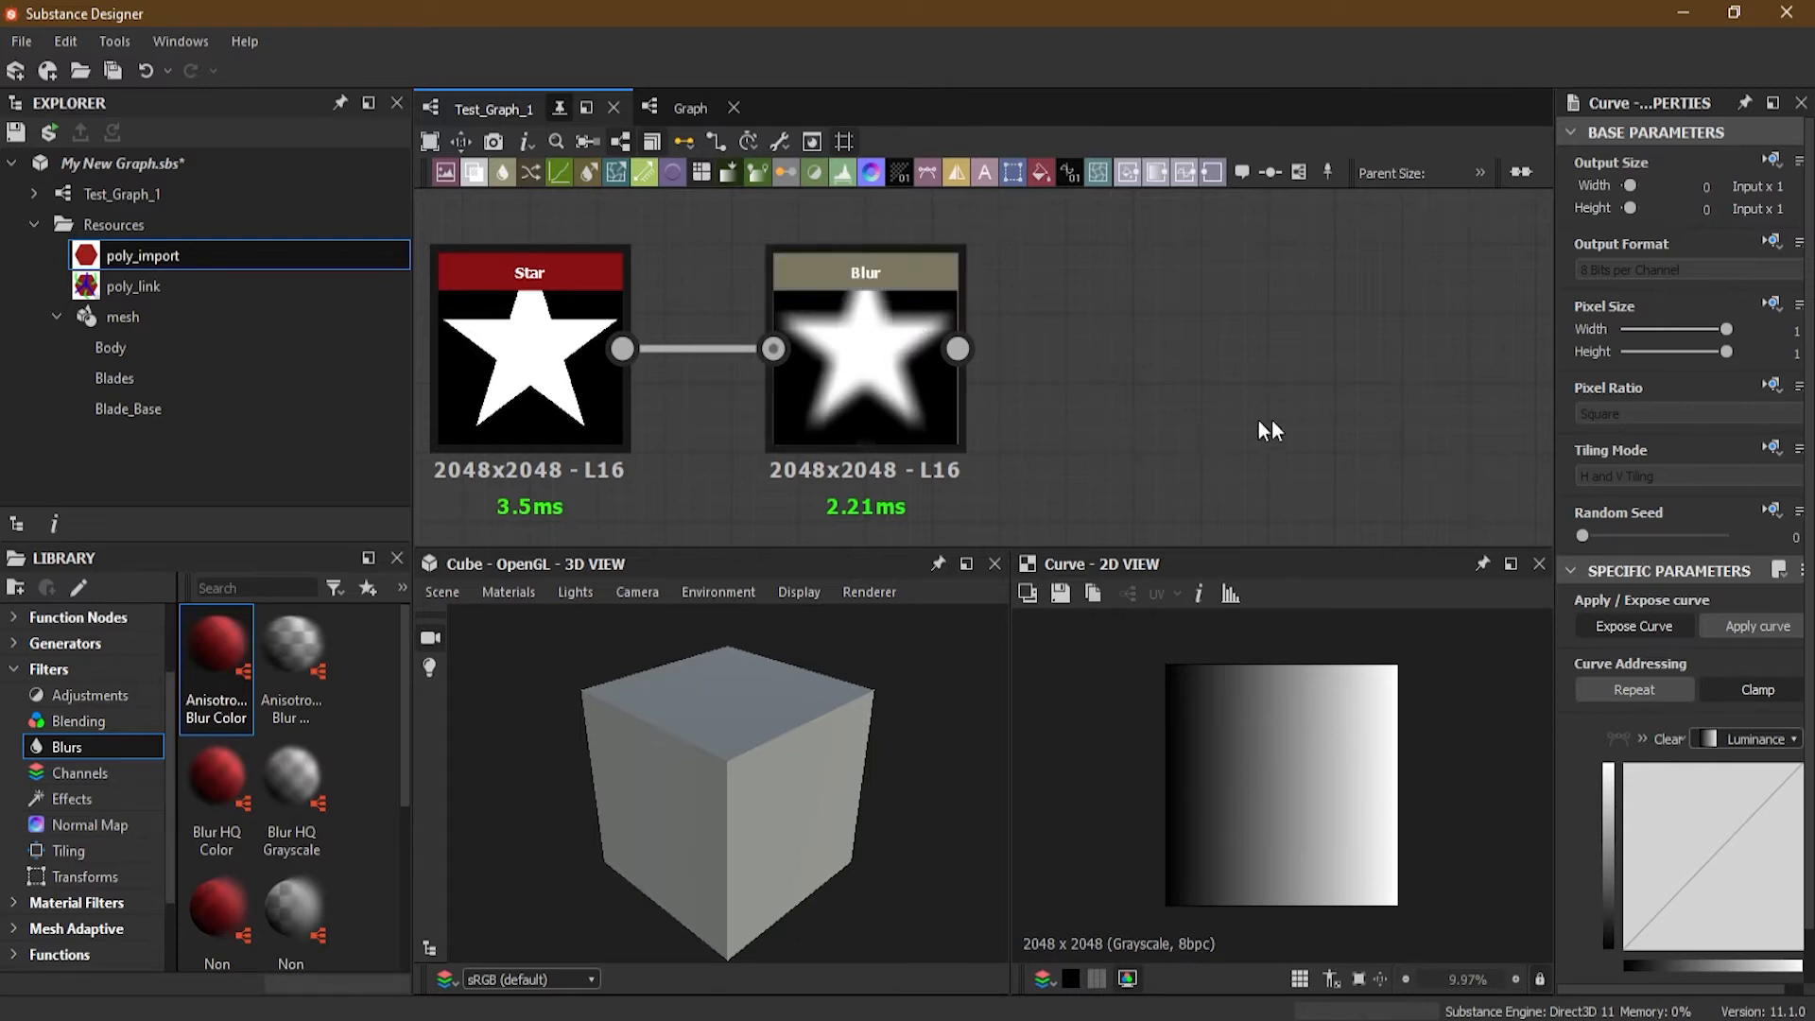
scroll(1362, 467, "down", 5)
middle_click_drag(1299, 463, 1047, 492)
scroll(995, 429, "up", 3)
middle_click_drag(995, 429, 973, 402)
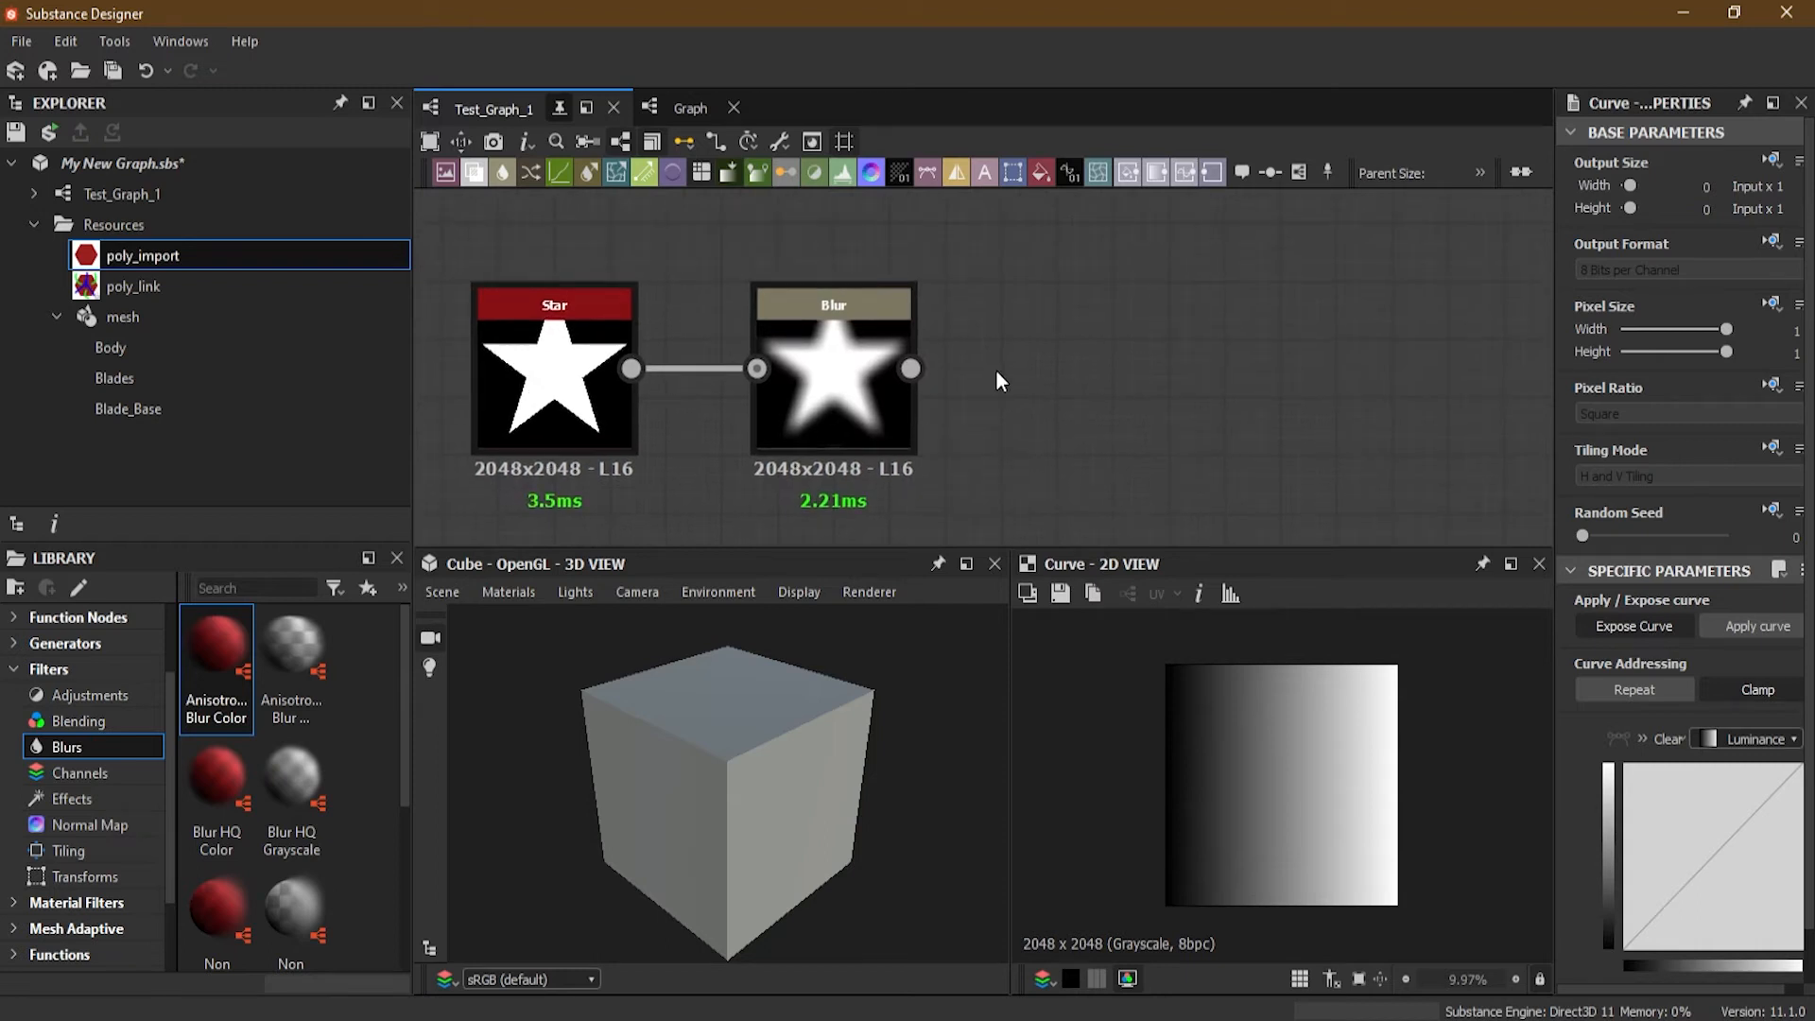
Step: Connect the Blur node's output to the input of the distant Curve node
scroll(999, 381, "up", 1)
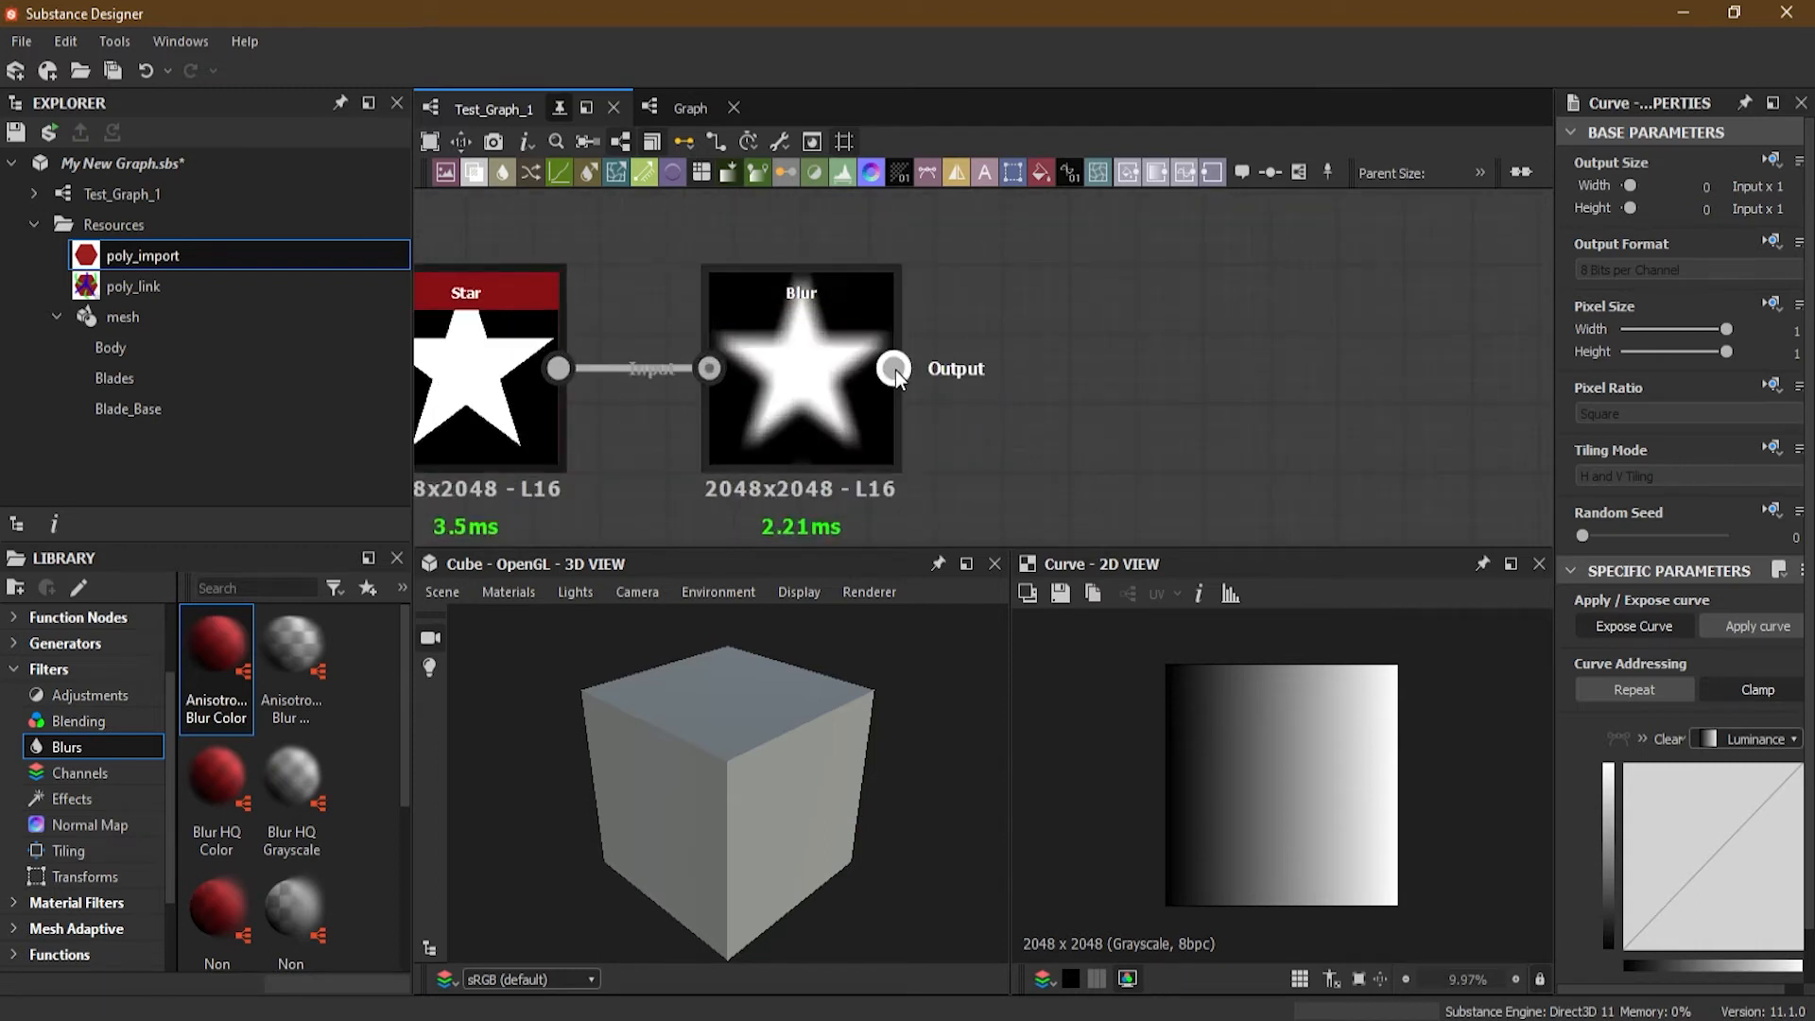
left_click_drag(896, 371, 1117, 300)
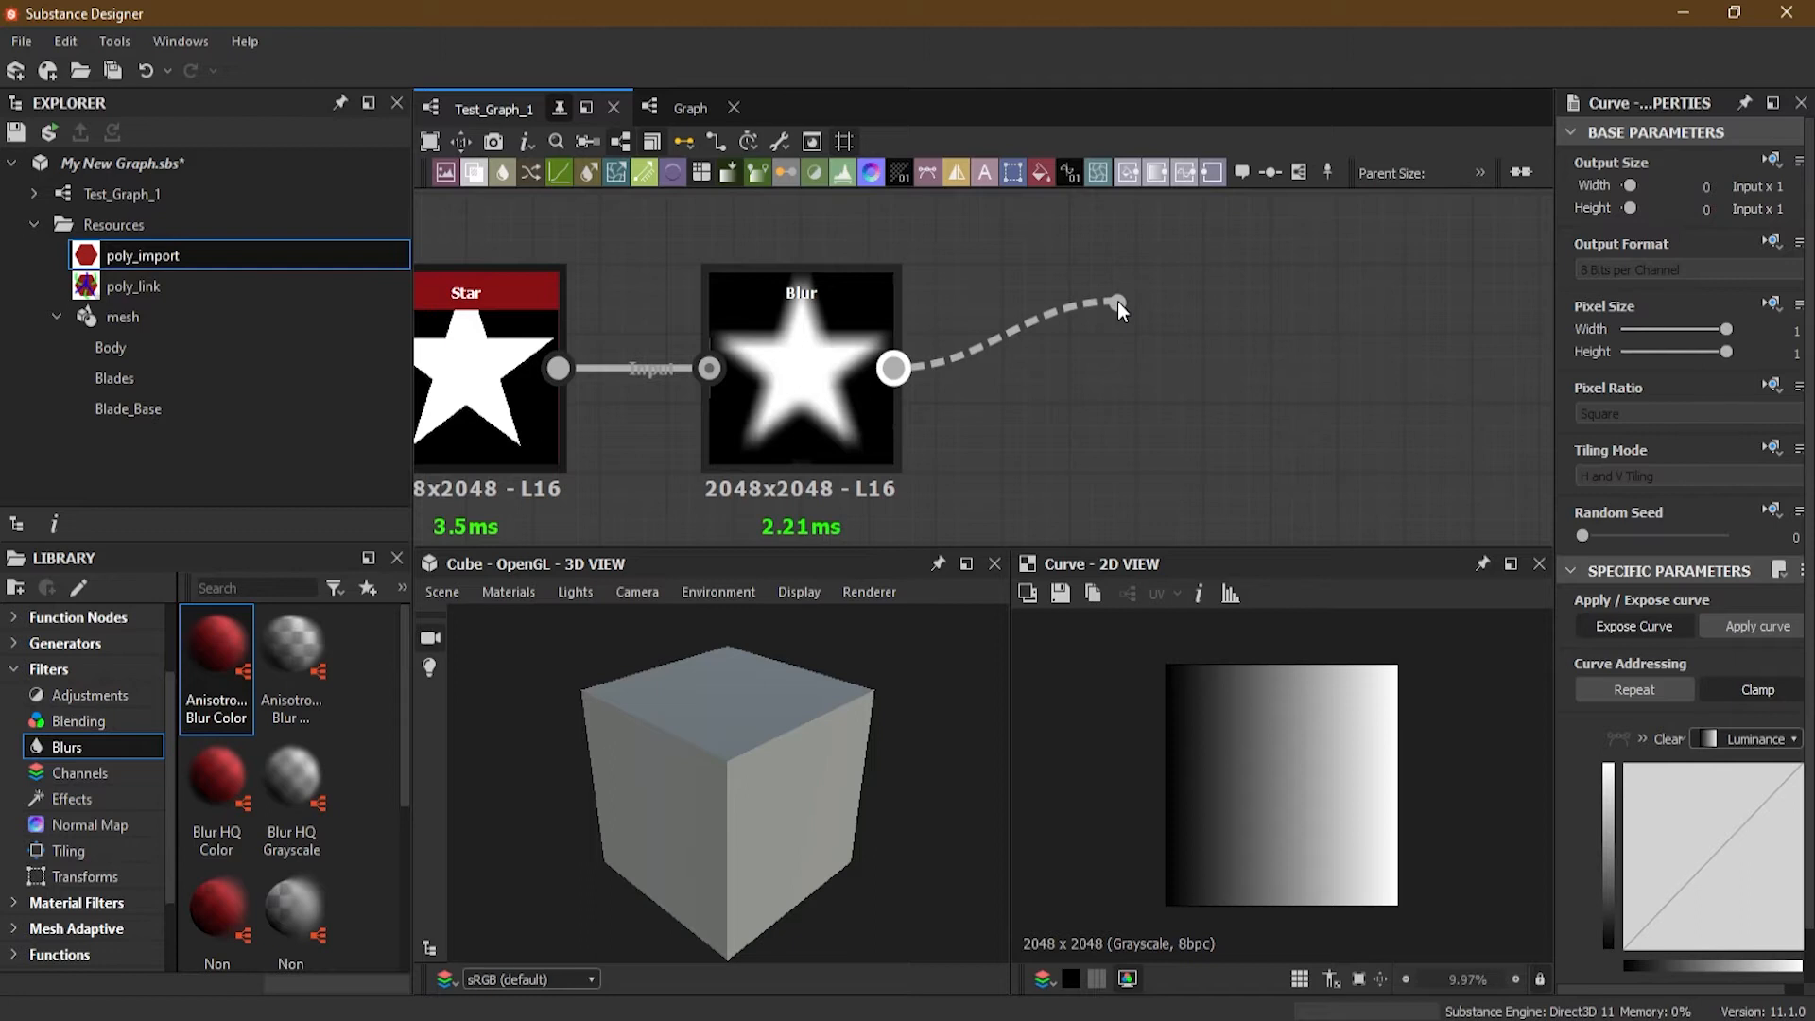
mouse_move(1117, 301)
left_mouse_down()
mouse_move(1074, 287)
mouse_move(1214, 624)
mouse_move(1093, 303)
mouse_move(1064, 484)
mouse_move(1146, 277)
mouse_move(1043, 176)
mouse_move(1135, 228)
mouse_move(1006, 444)
mouse_move(1097, 293)
mouse_move(955, 175)
mouse_move(1569, 368)
mouse_move(898, 368)
mouse_move(1094, 316)
mouse_move(1147, 417)
mouse_move(1365, 295)
mouse_move(1018, 407)
mouse_move(1256, 327)
mouse_move(1197, 682)
mouse_move(1119, 77)
mouse_move(1101, 389)
mouse_move(1107, 330)
left_mouse_up()
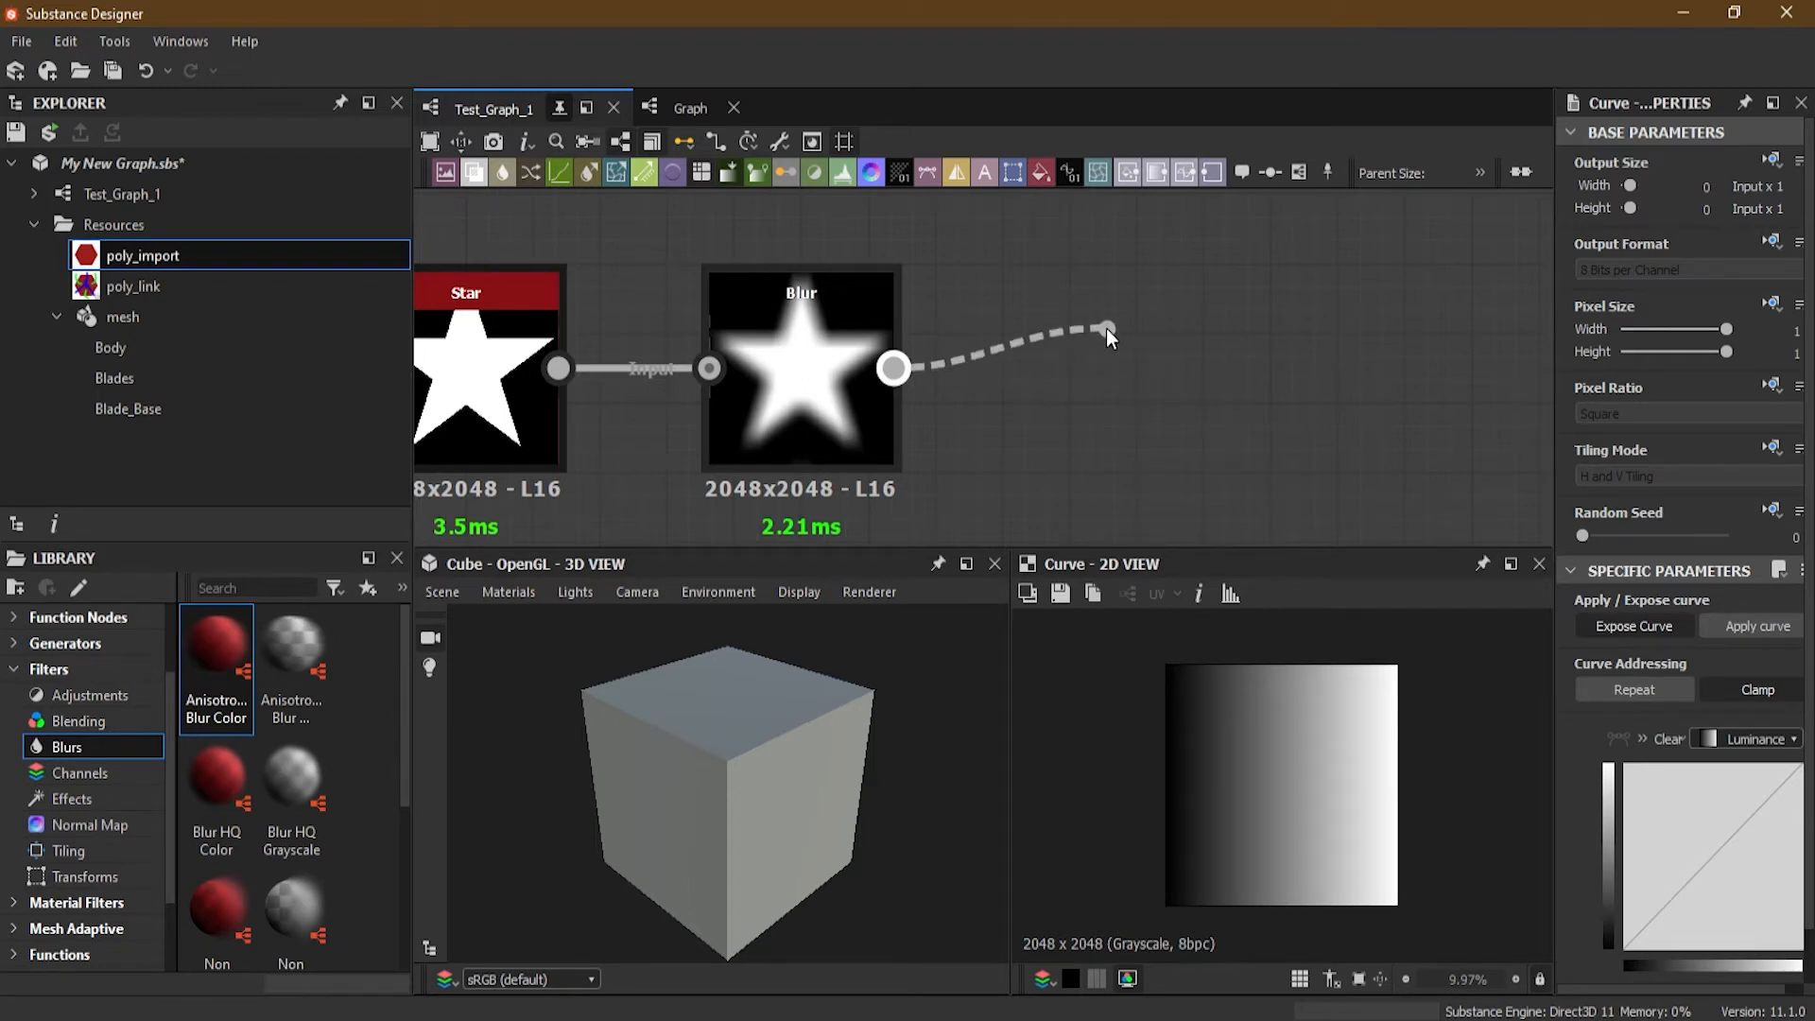
left_click_drag(1106, 327, 1163, 402)
middle_click_drag(1163, 402, 920, 81)
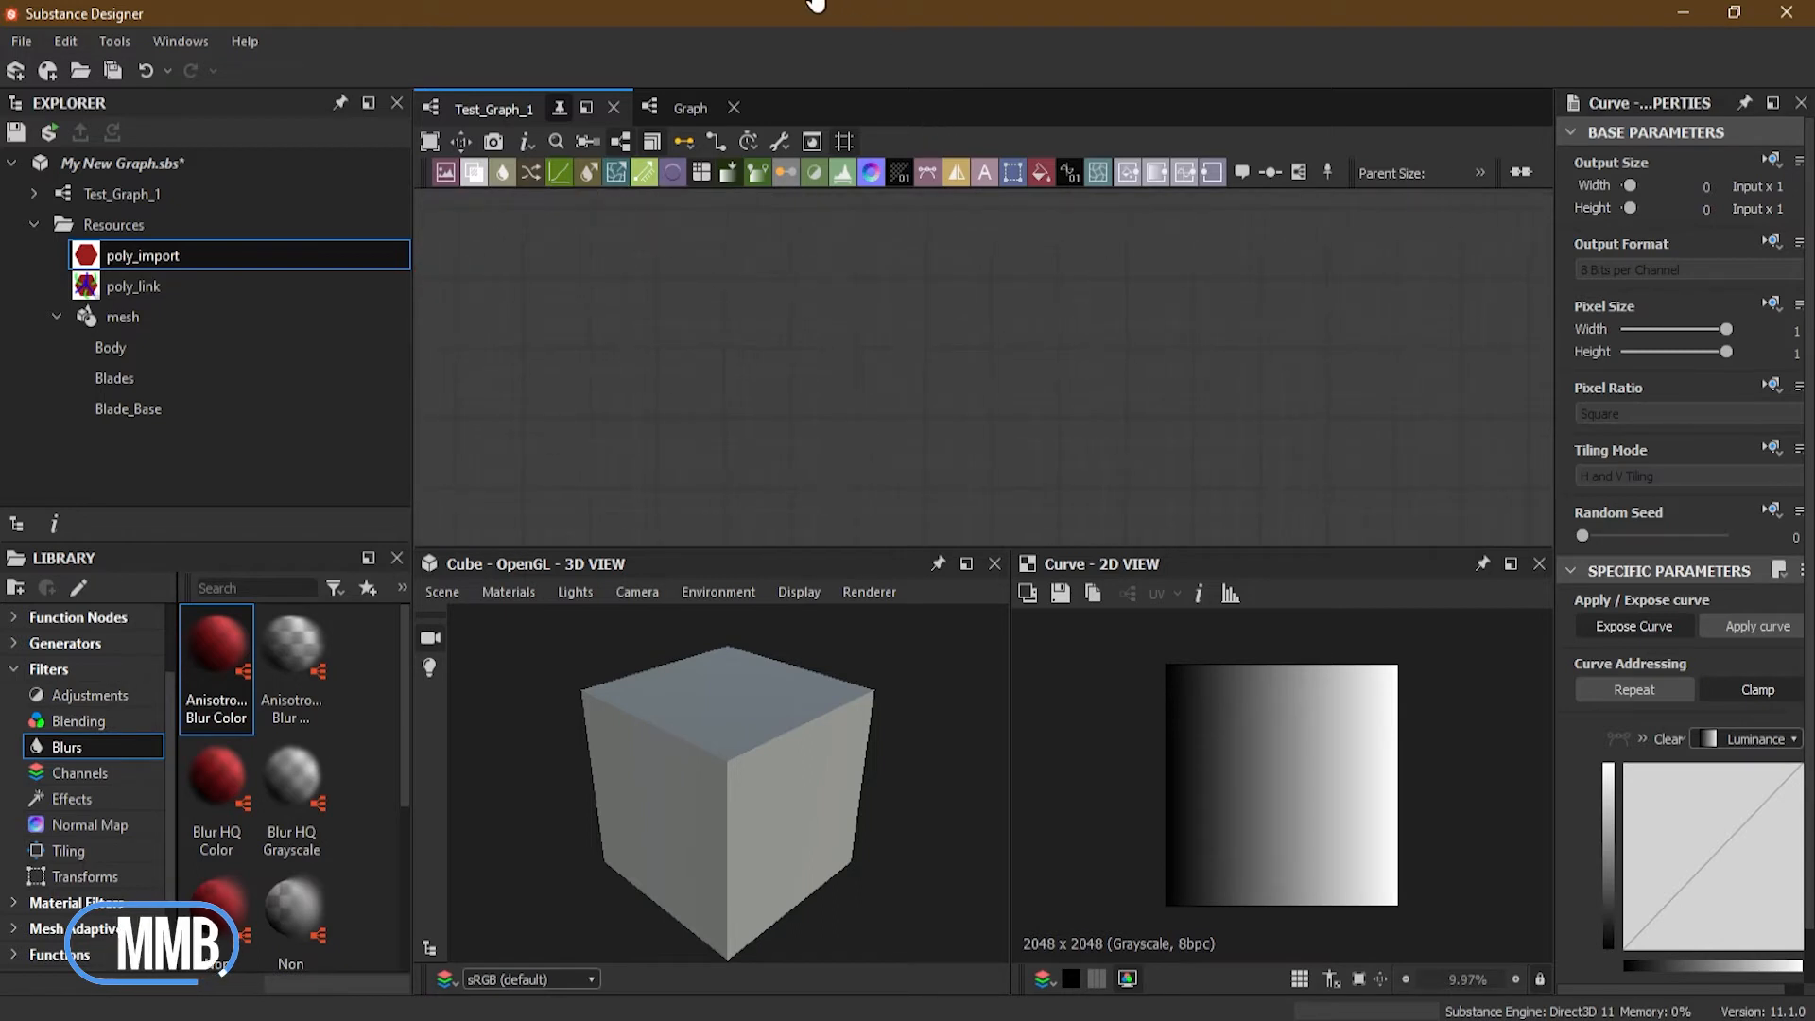
middle_click_drag(822, 28, 965, 467)
right_click(968, 470)
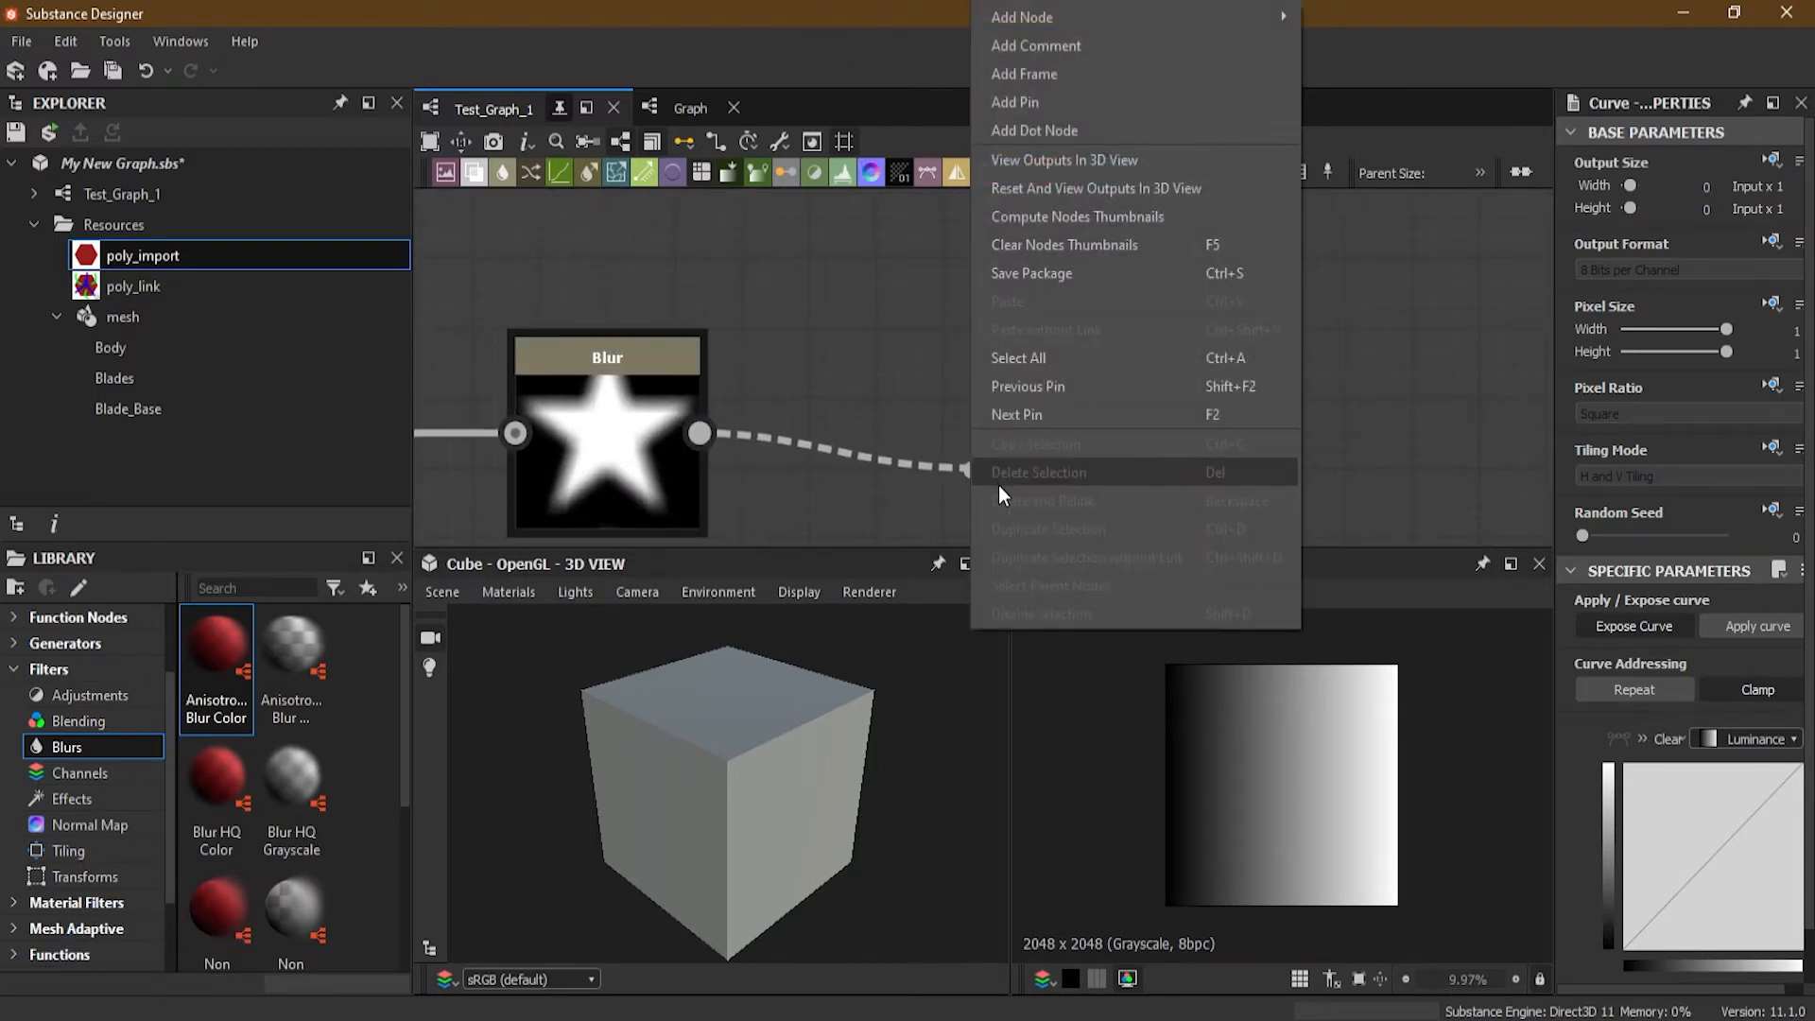
left_click(919, 369)
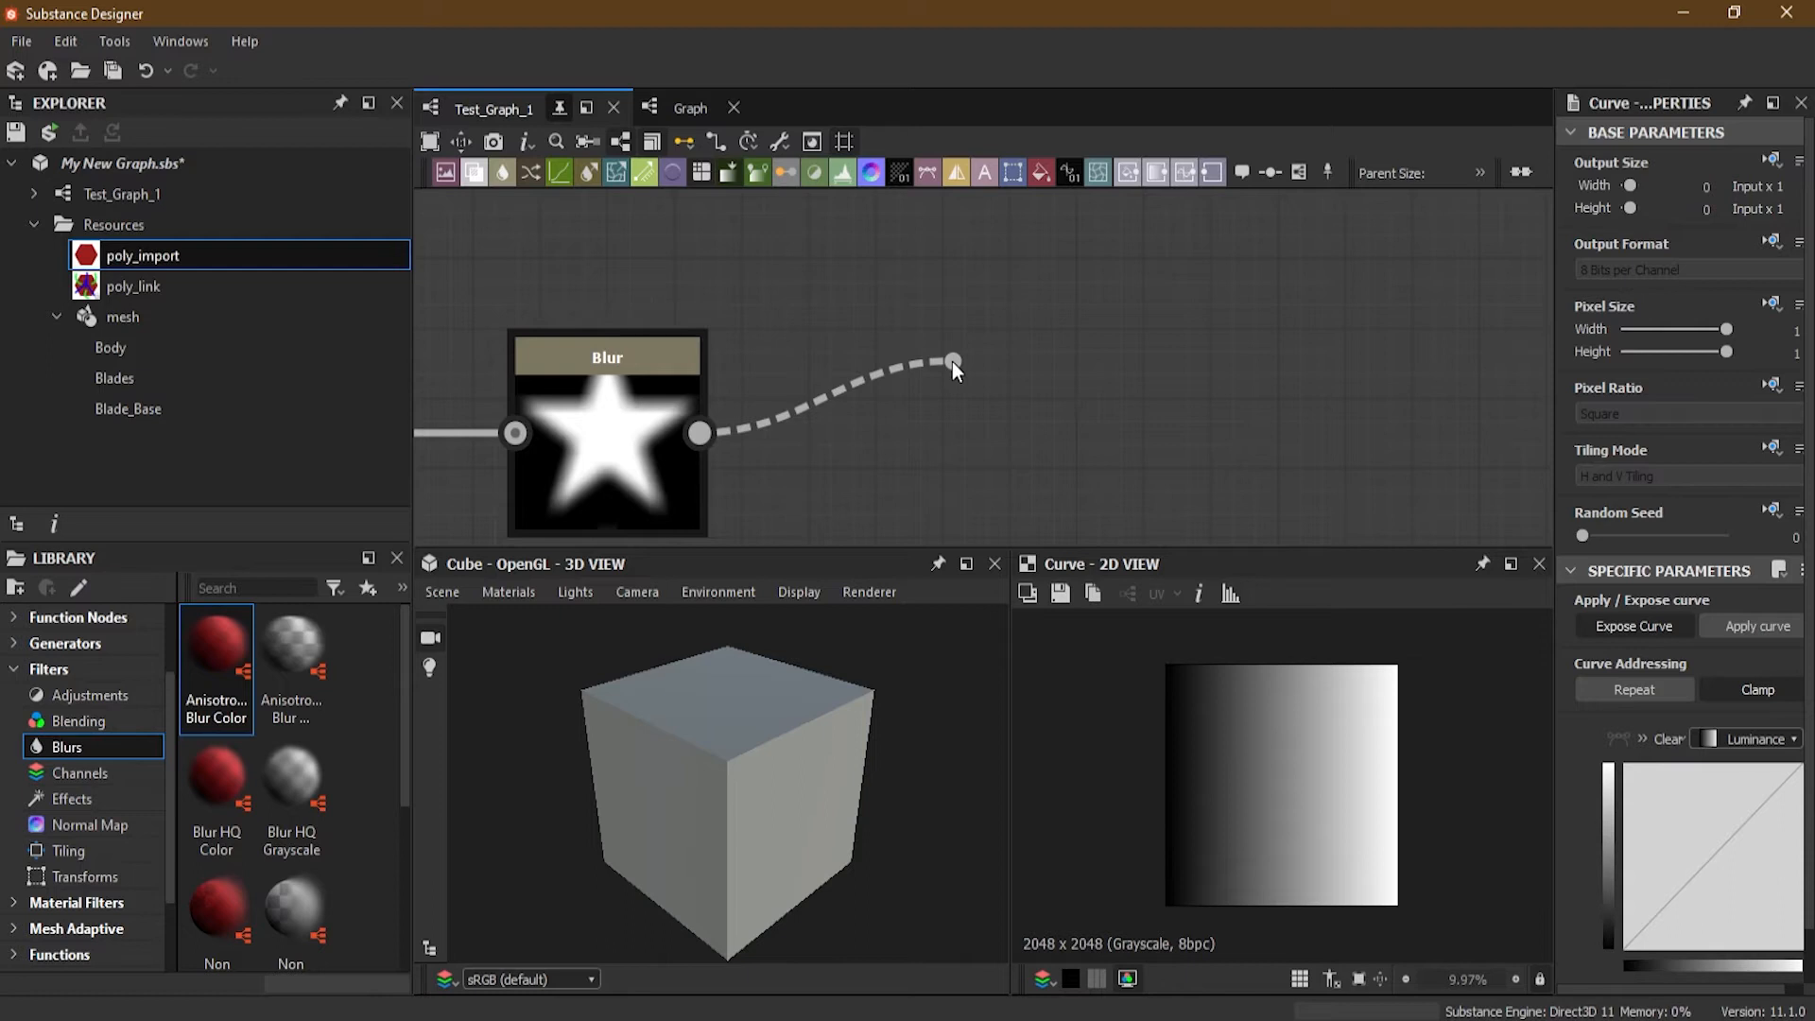
middle_click_drag(951, 361, 972, 166)
scroll(968, 321, "down", 2)
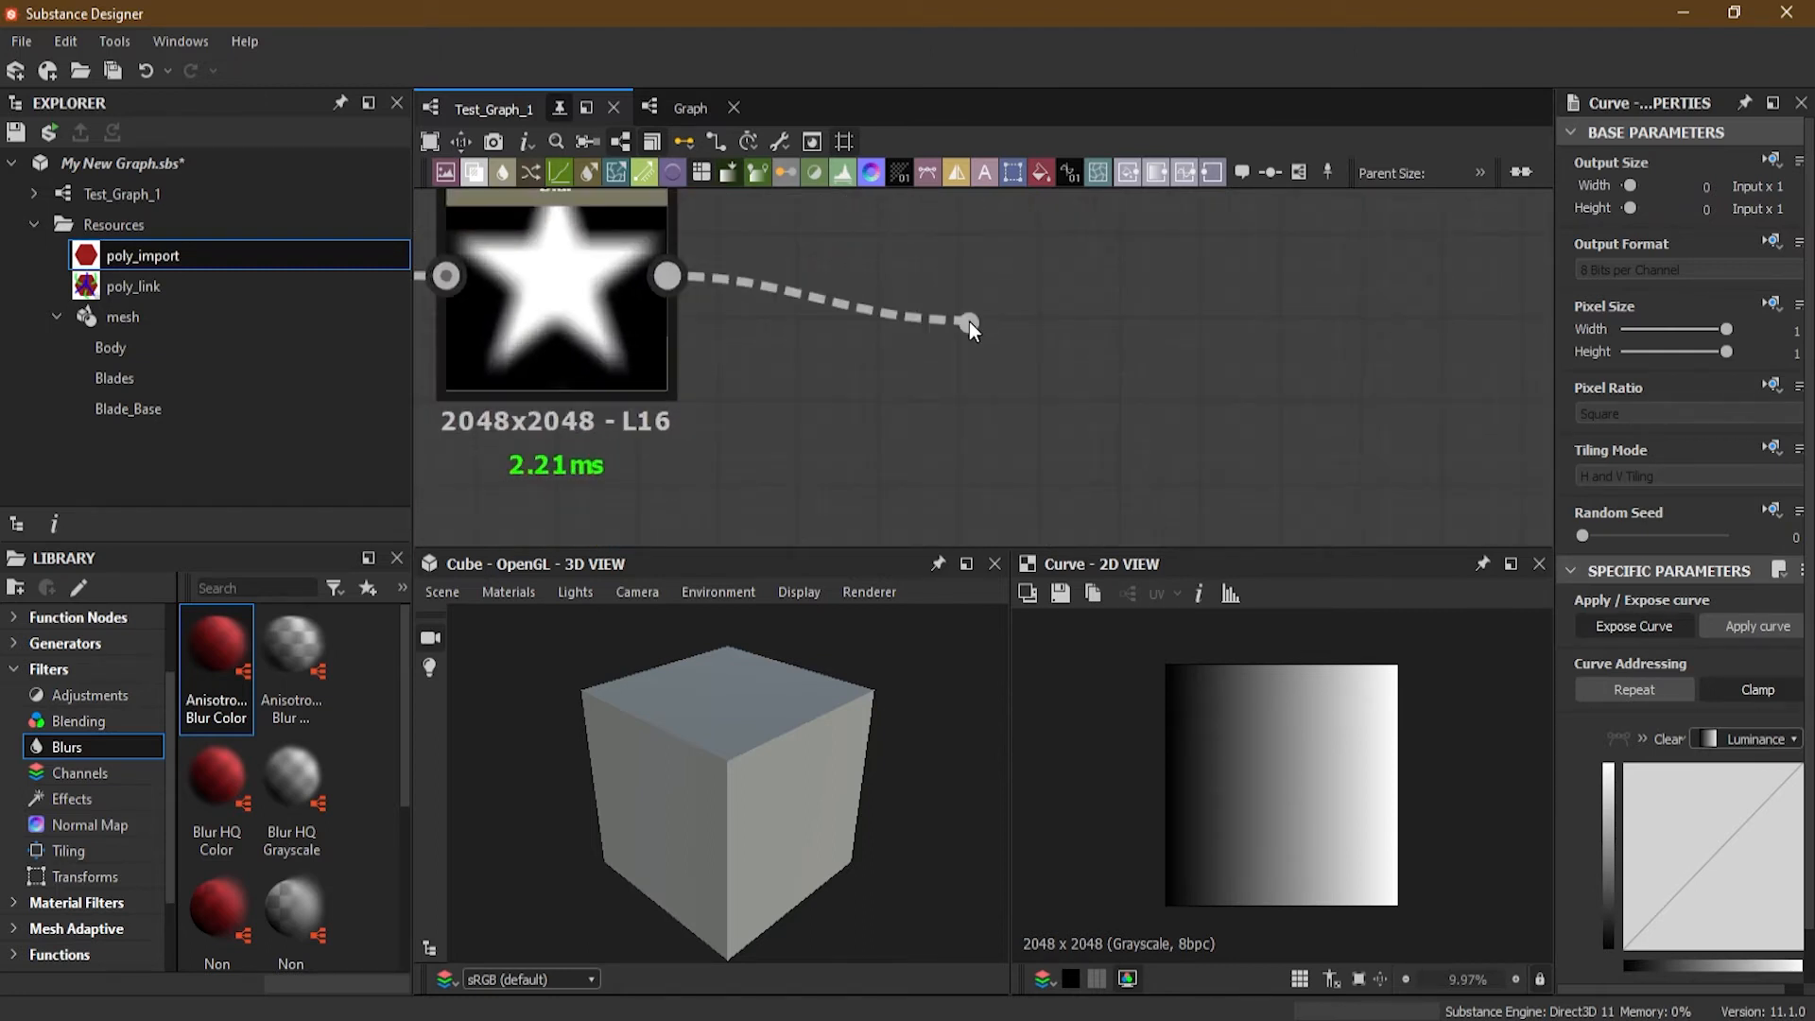
scroll(968, 320, "down", 3)
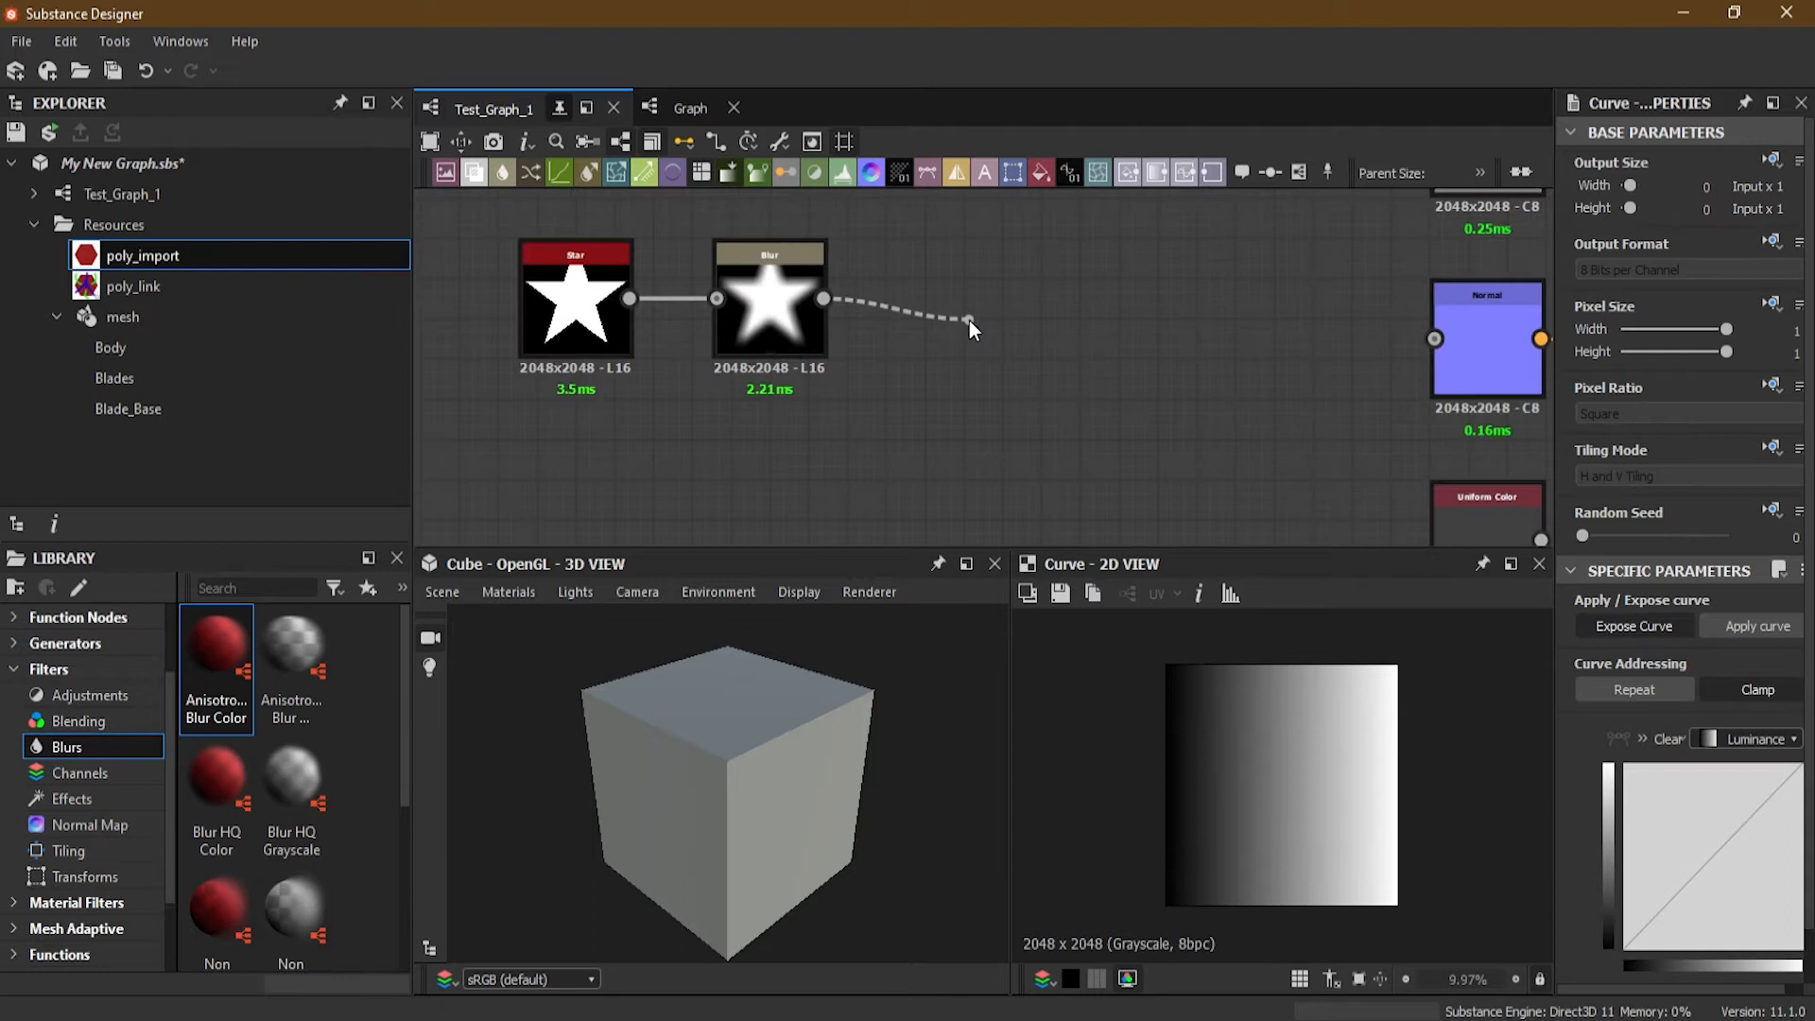
mouse_move(992, 297)
left_mouse_down()
mouse_move(974, 332)
mouse_move(998, 270)
left_mouse_up()
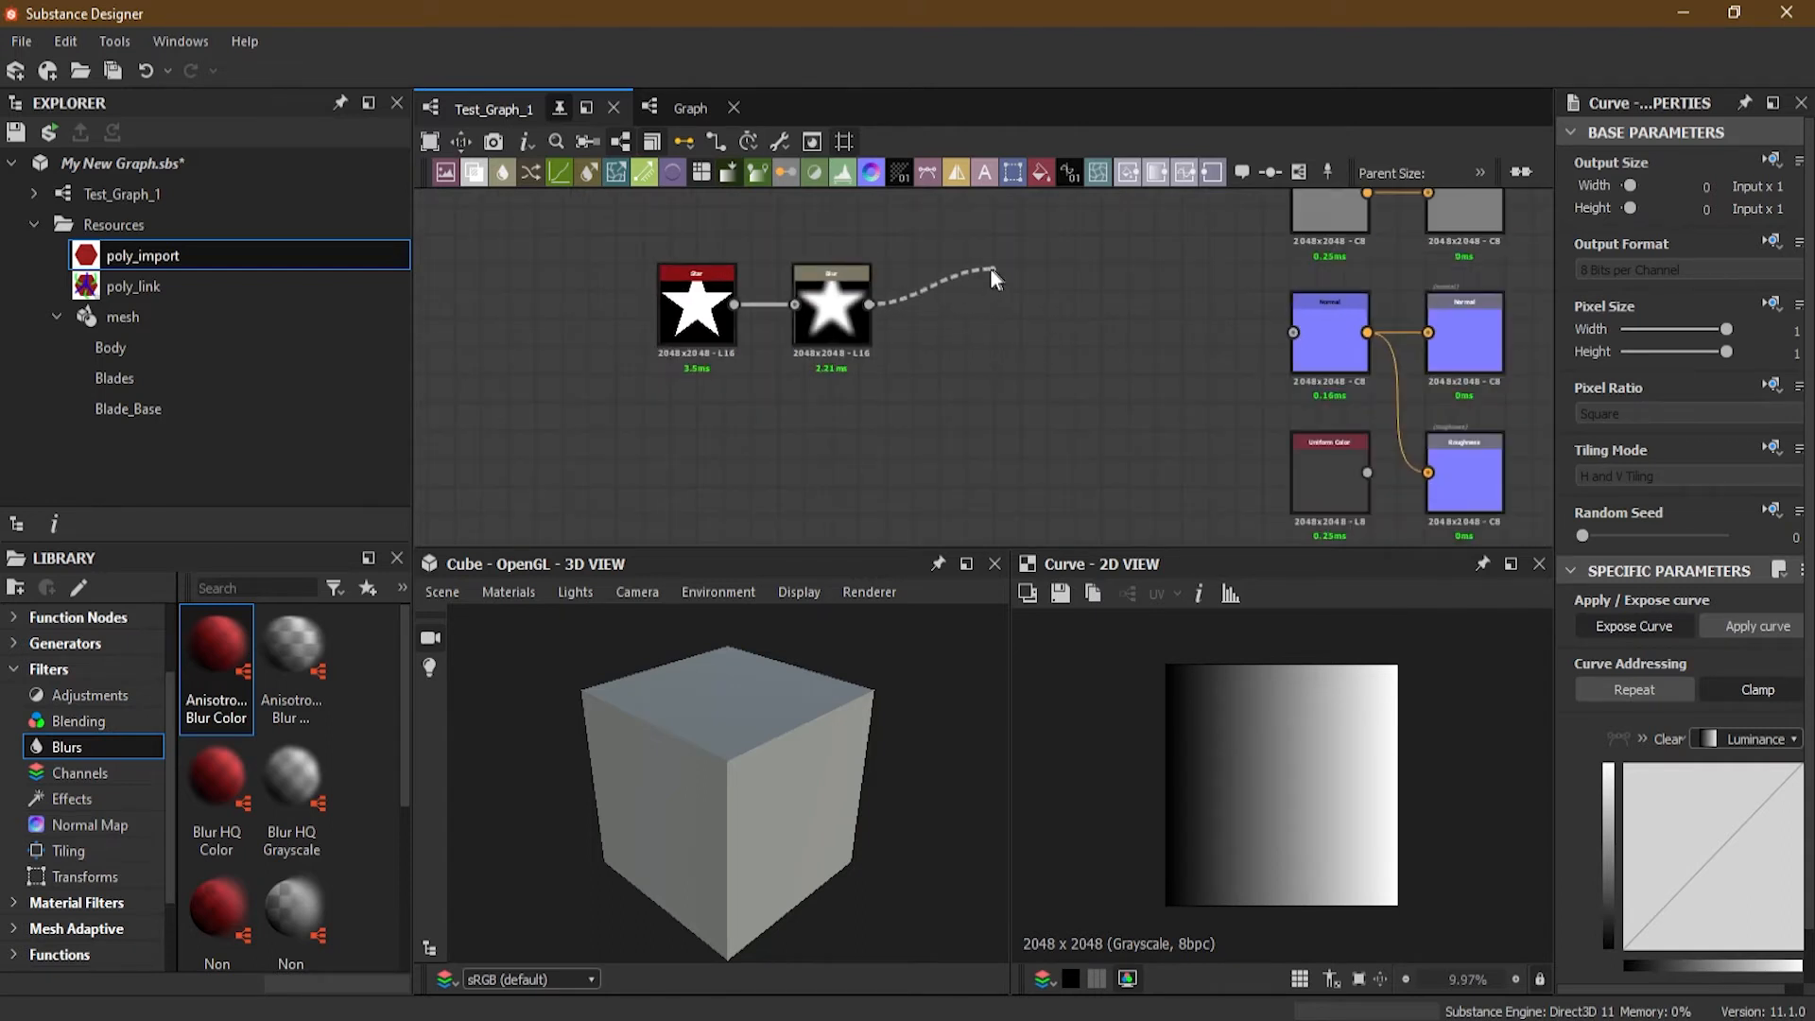
mouse_move(1029, 378)
left_mouse_down()
mouse_move(1060, 316)
mouse_move(1054, 361)
left_mouse_up()
middle_click_drag(1053, 361, 887, 216)
left_click_drag(887, 216, 1197, 505)
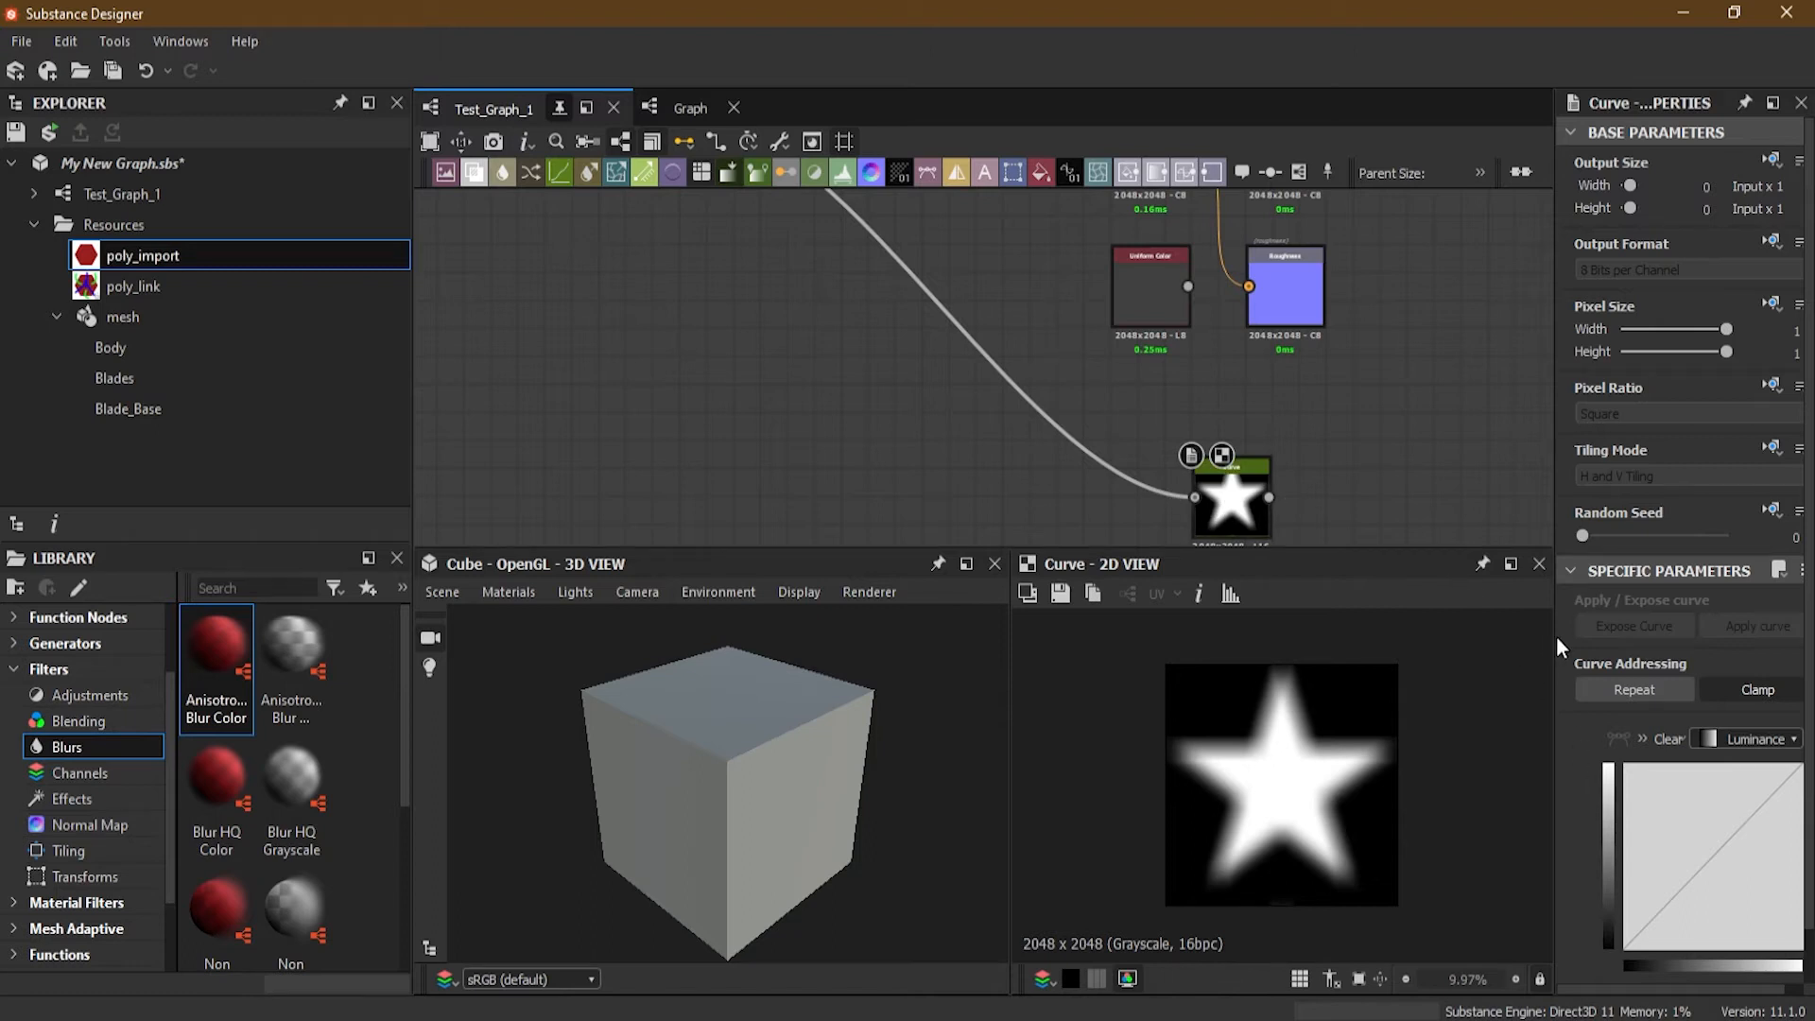
Step: Widen the Properties panel slightly
left_click_drag(1556, 647, 1514, 647)
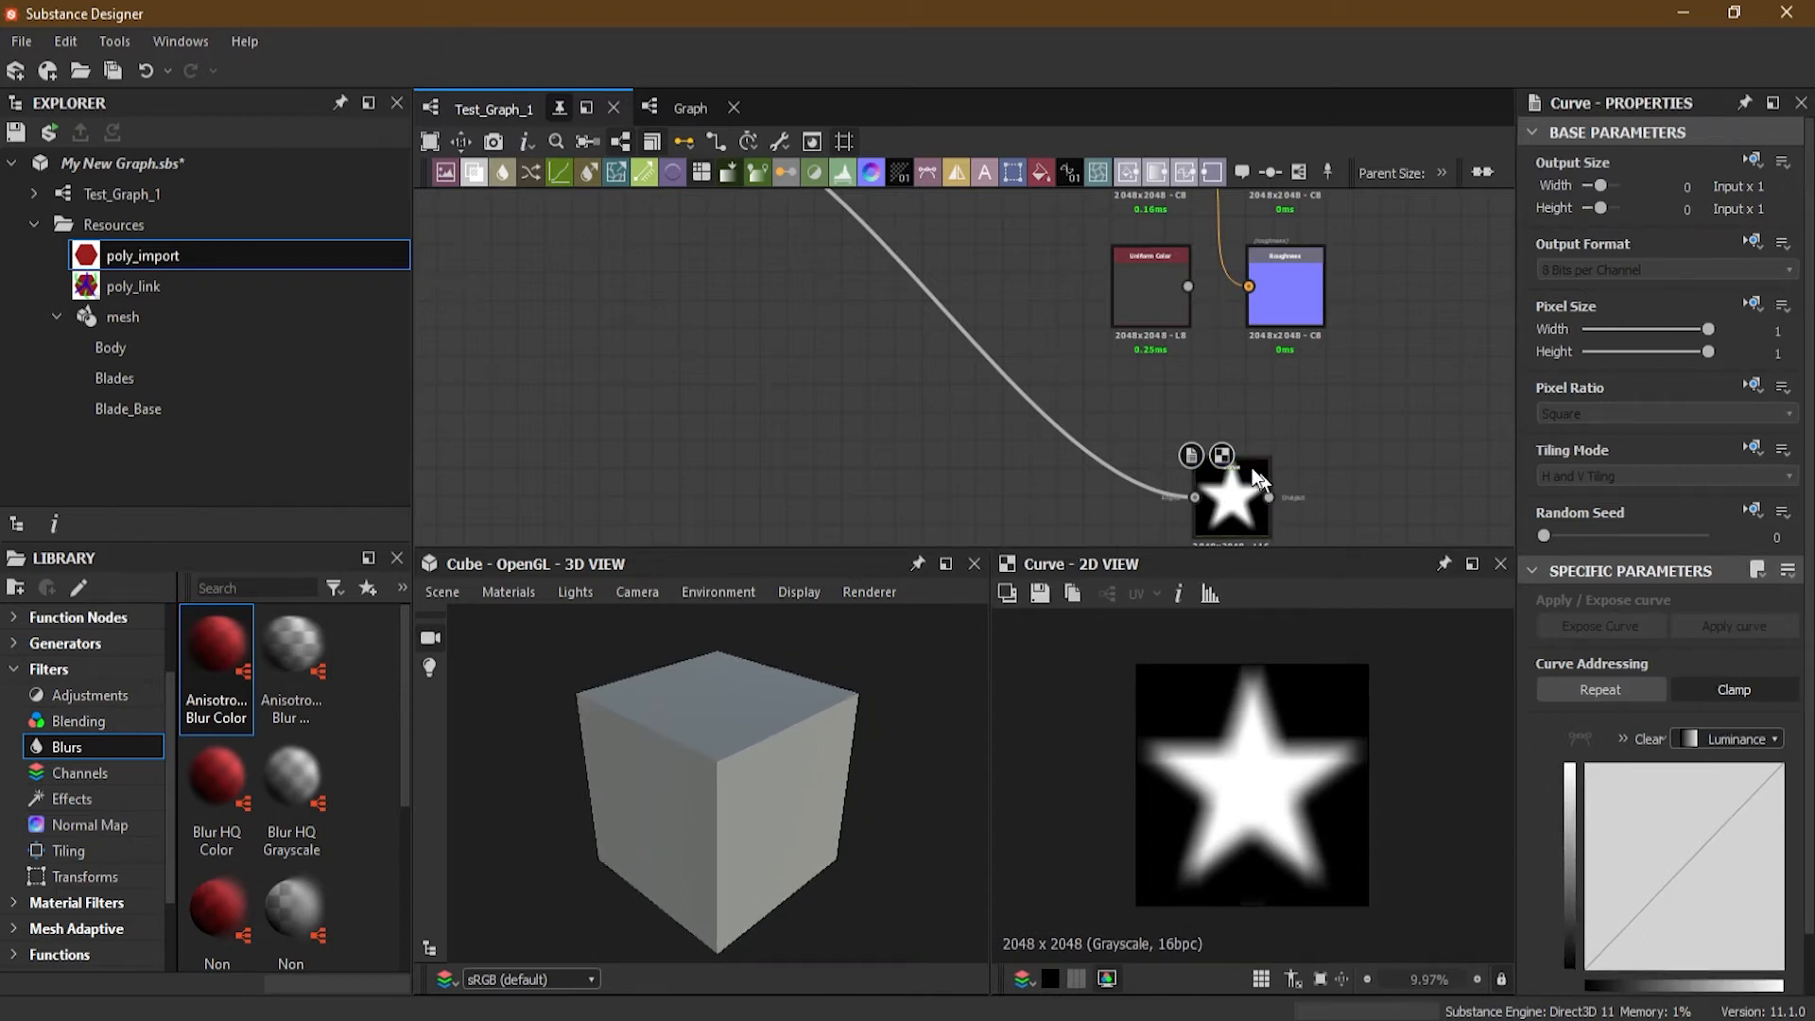
Step: Delete the link between the Blur and Curve nodes
scroll(974, 412, "down", 3)
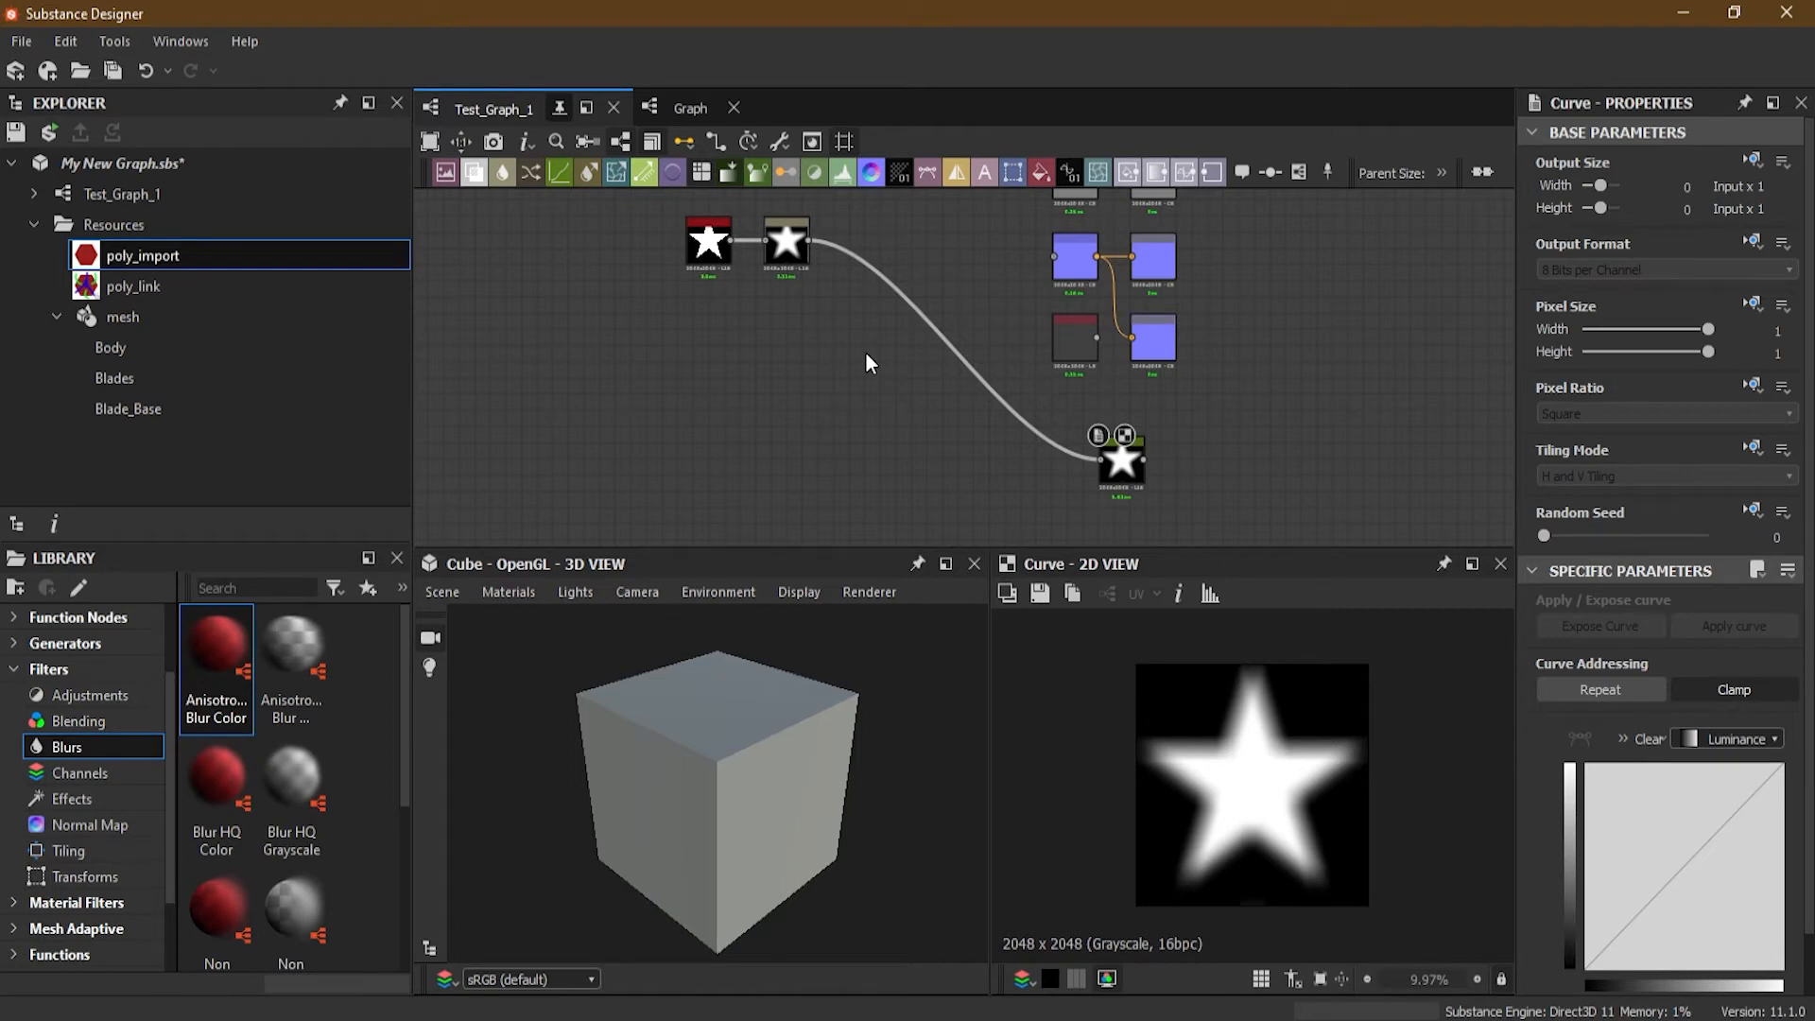
left_click(908, 307)
key("Delete")
Step: Link Blur's output to the Curve node's input again across the graph
scroll(777, 214, "up", 5)
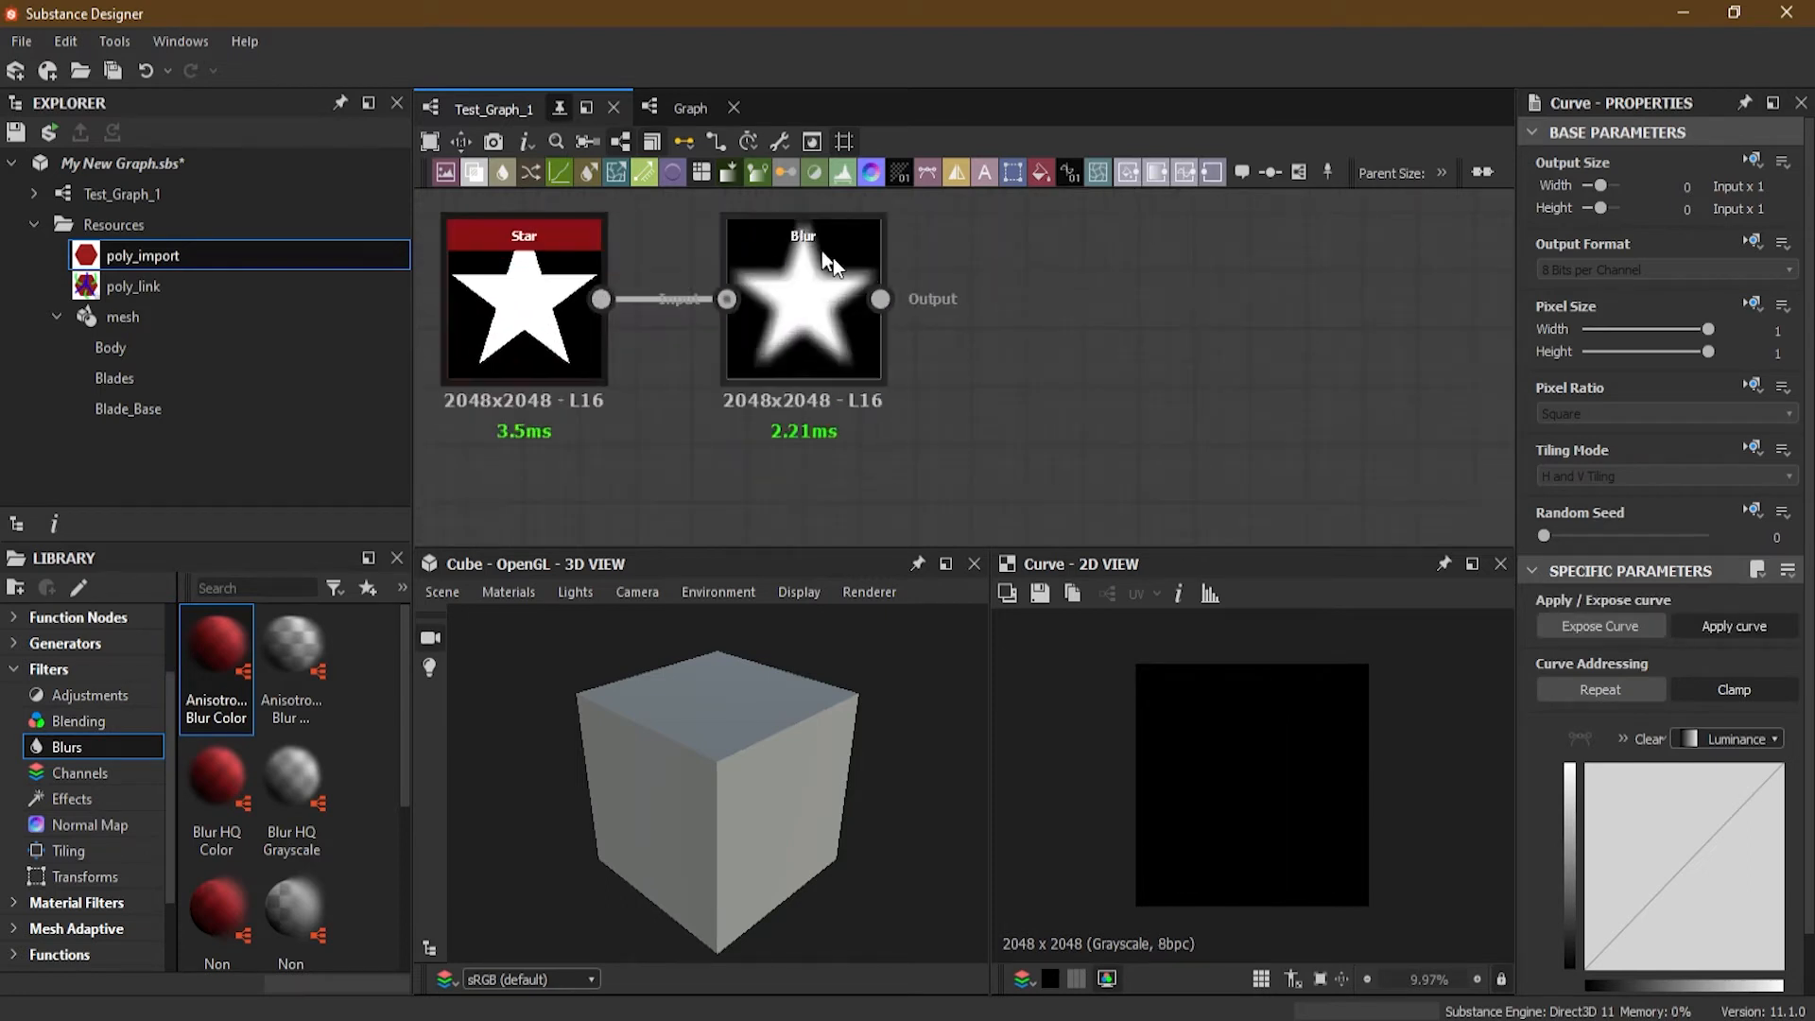
scroll(866, 269, "up", 2)
left_click_drag(886, 314, 1141, 363)
scroll(1139, 365, "down", 7)
middle_click_drag(1140, 363, 973, 292)
left_click_drag(974, 292, 1231, 518)
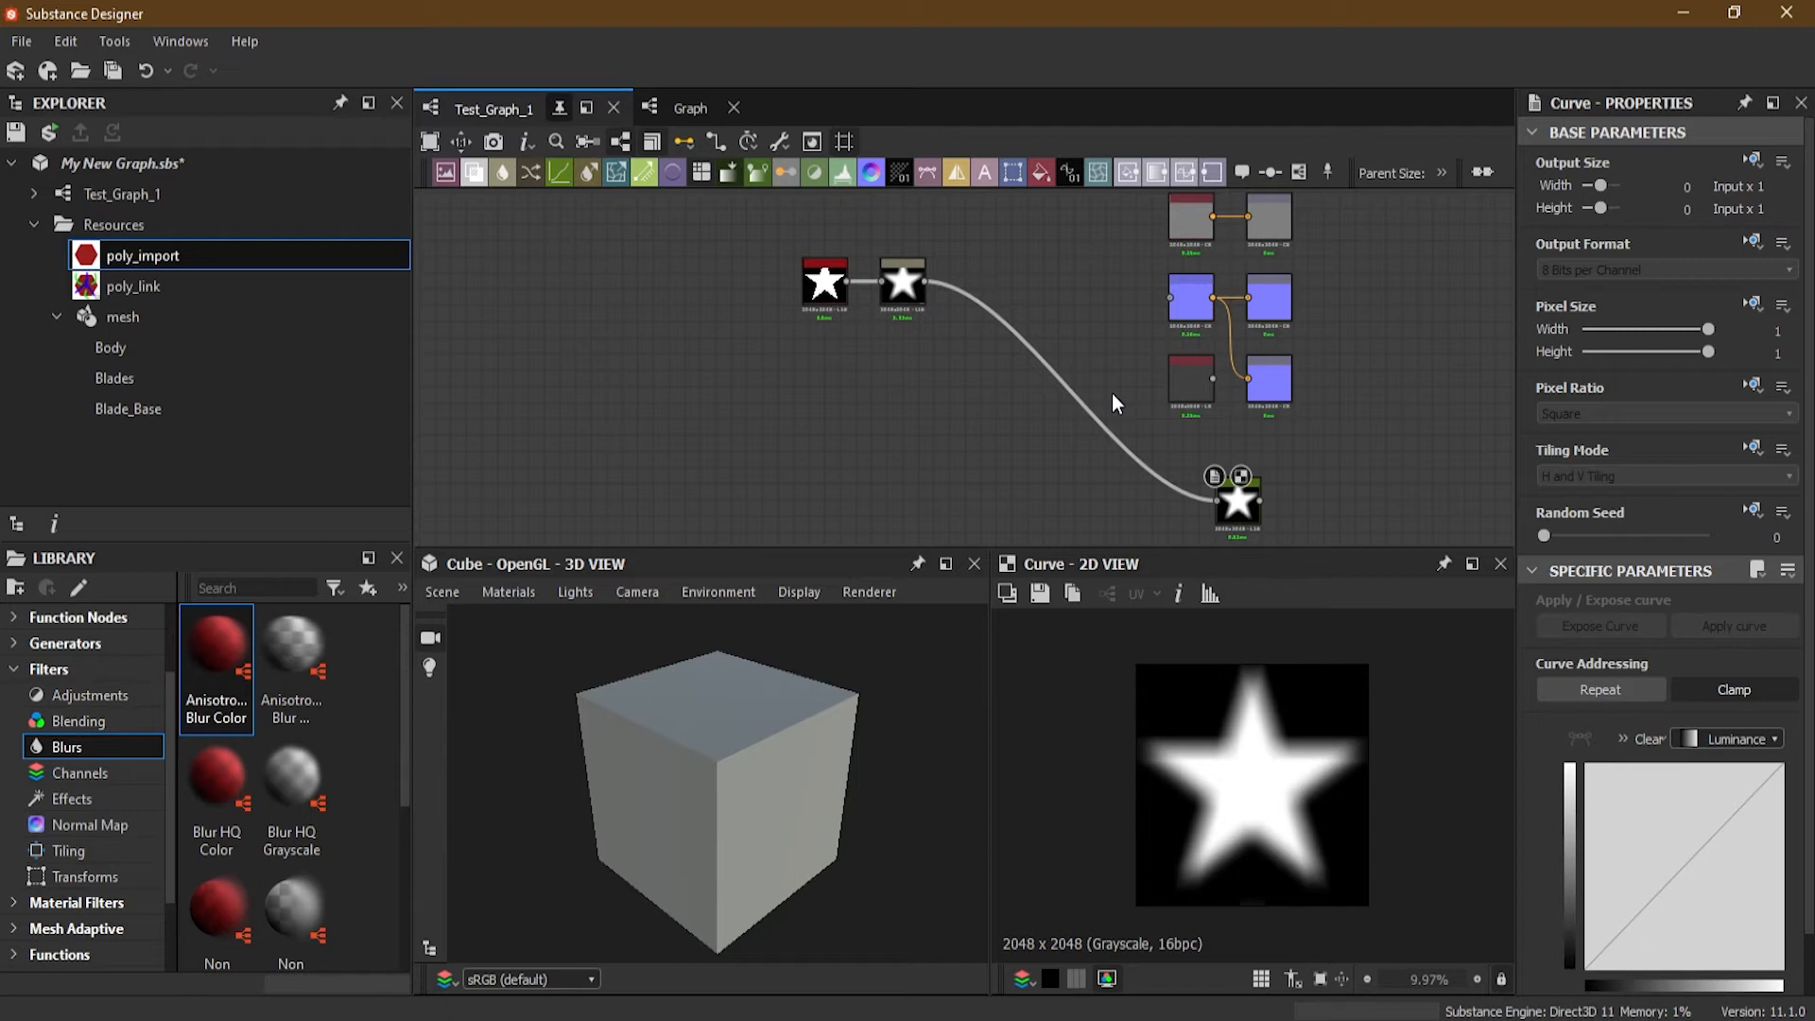
Step: Move the group of material nodes over the Blur-to-Curve link, and pull the Base Color output node up and away from the group
scroll(1112, 393, "up", 1)
scroll(1097, 399, "down", 1)
scroll(1376, 255, "down", 1)
left_click_drag(1287, 282, 1154, 376)
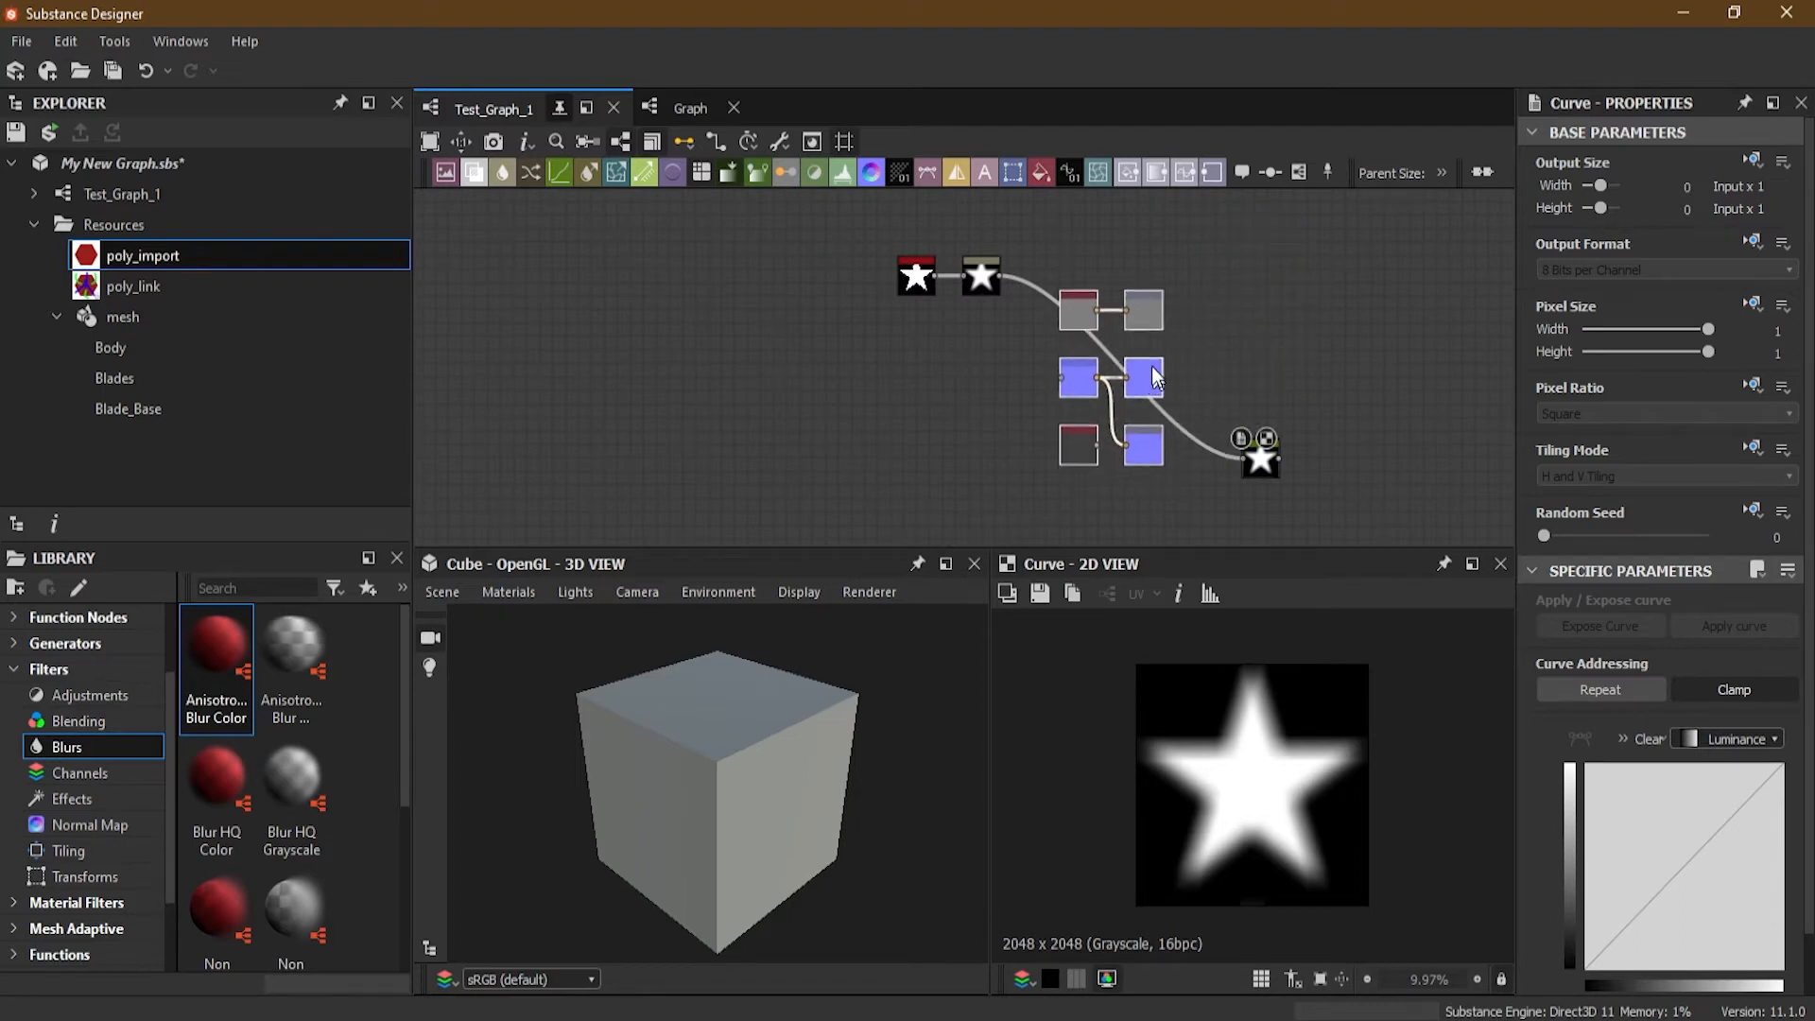
scroll(1194, 378, "up", 1)
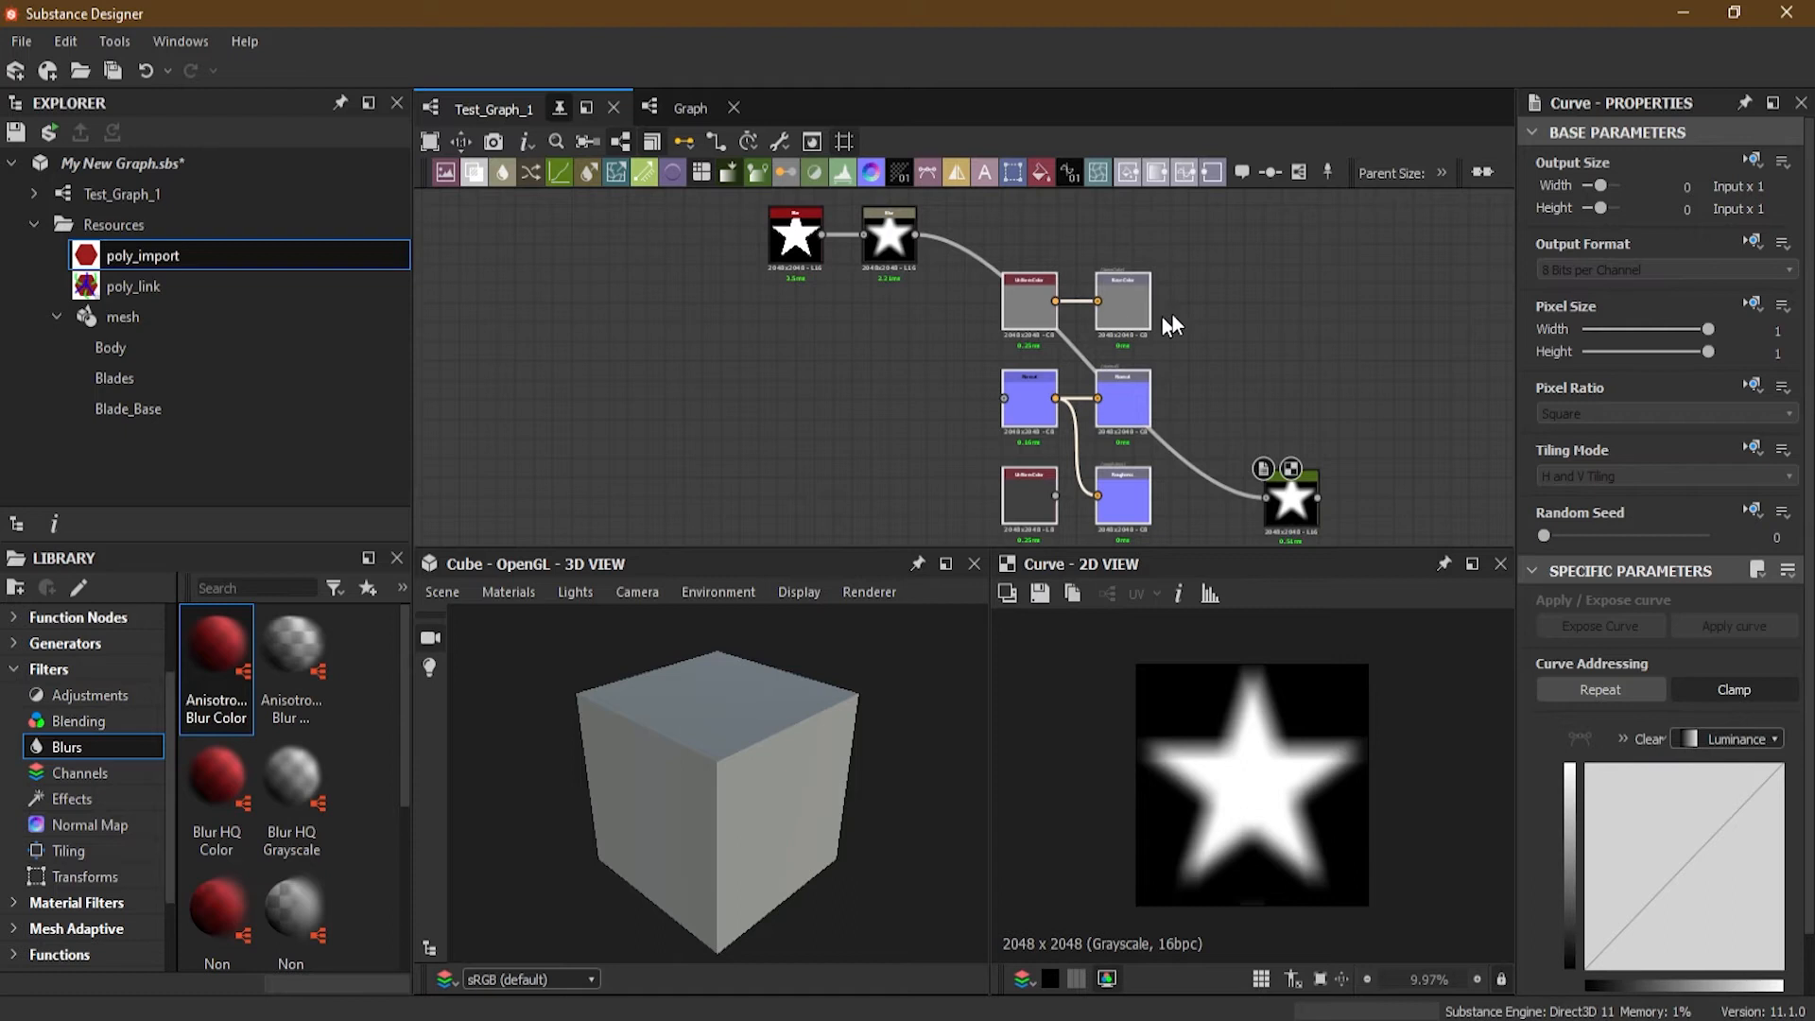
left_click_drag(1127, 300, 1273, 208)
mouse_move(1298, 490)
left_mouse_down()
mouse_move(1271, 274)
mouse_move(1267, 426)
mouse_move(1269, 269)
mouse_move(1292, 480)
left_mouse_up()
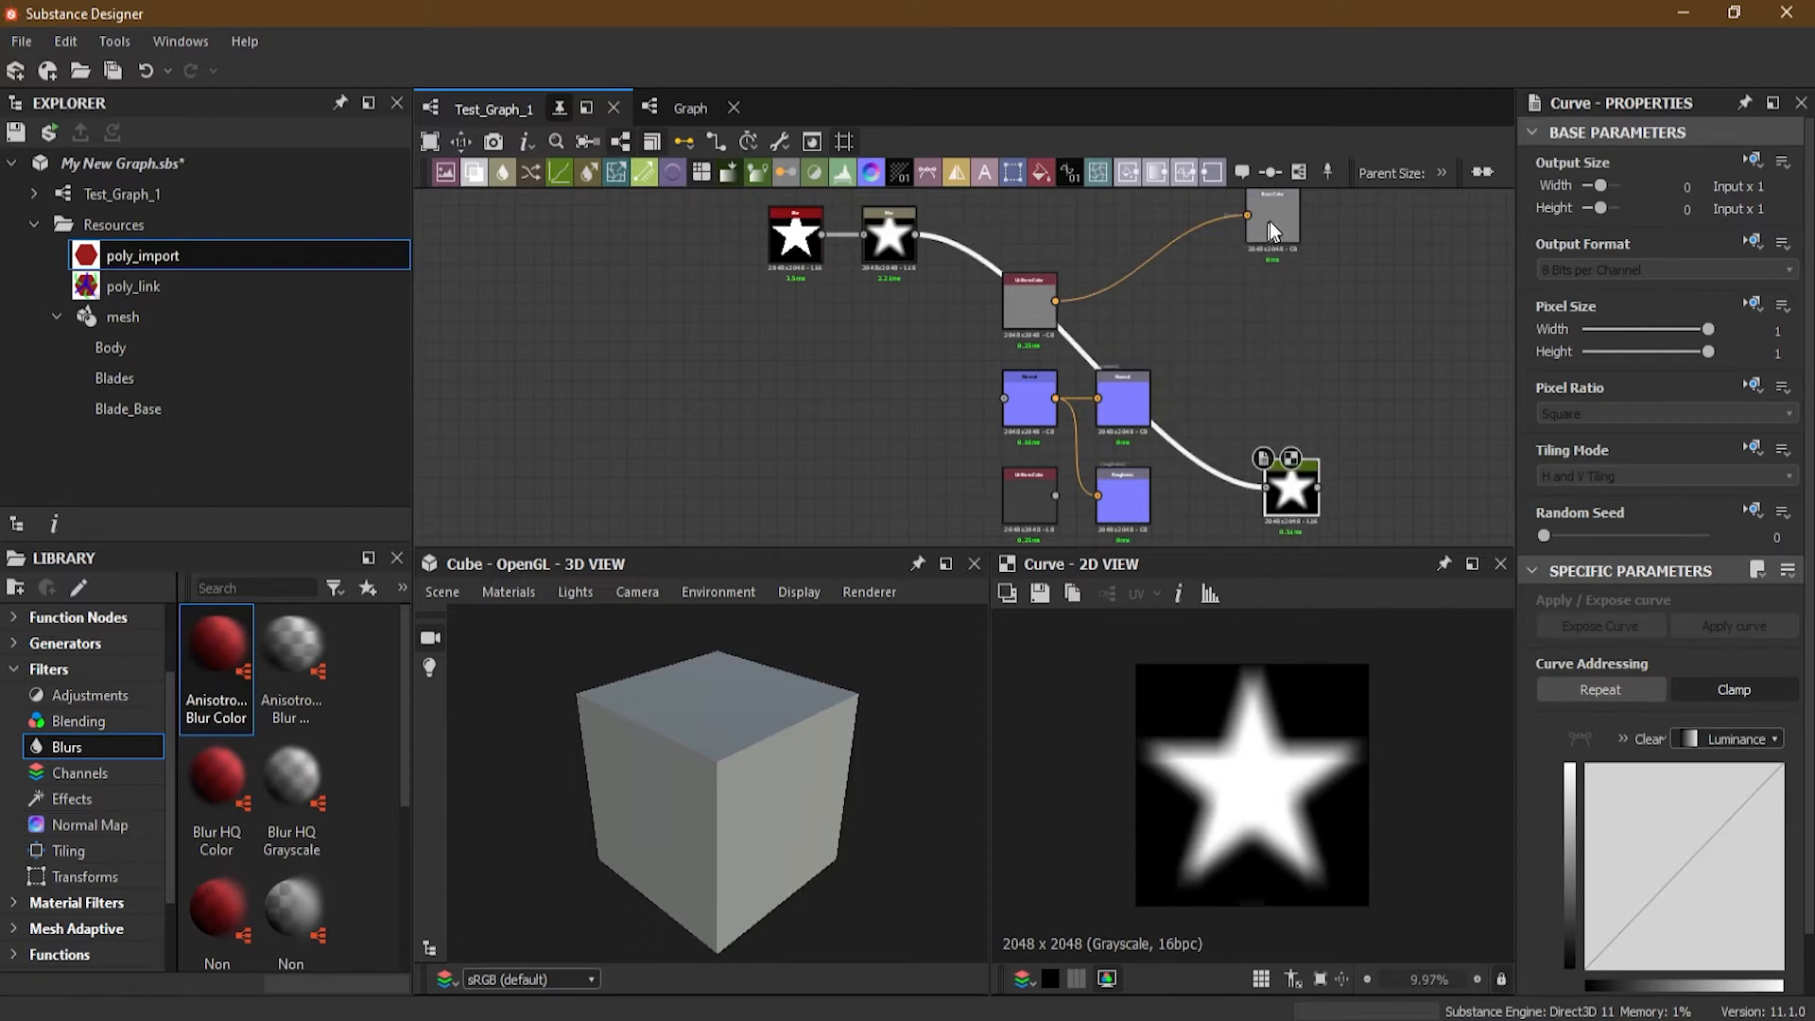
Step: Insert a Dot node on the Blur-to-Curve link and place it level with Blur, routing the link above the material nodes
scroll(1250, 321, "down", 1)
middle_click_drag(1250, 321, 1090, 327)
key("alt")
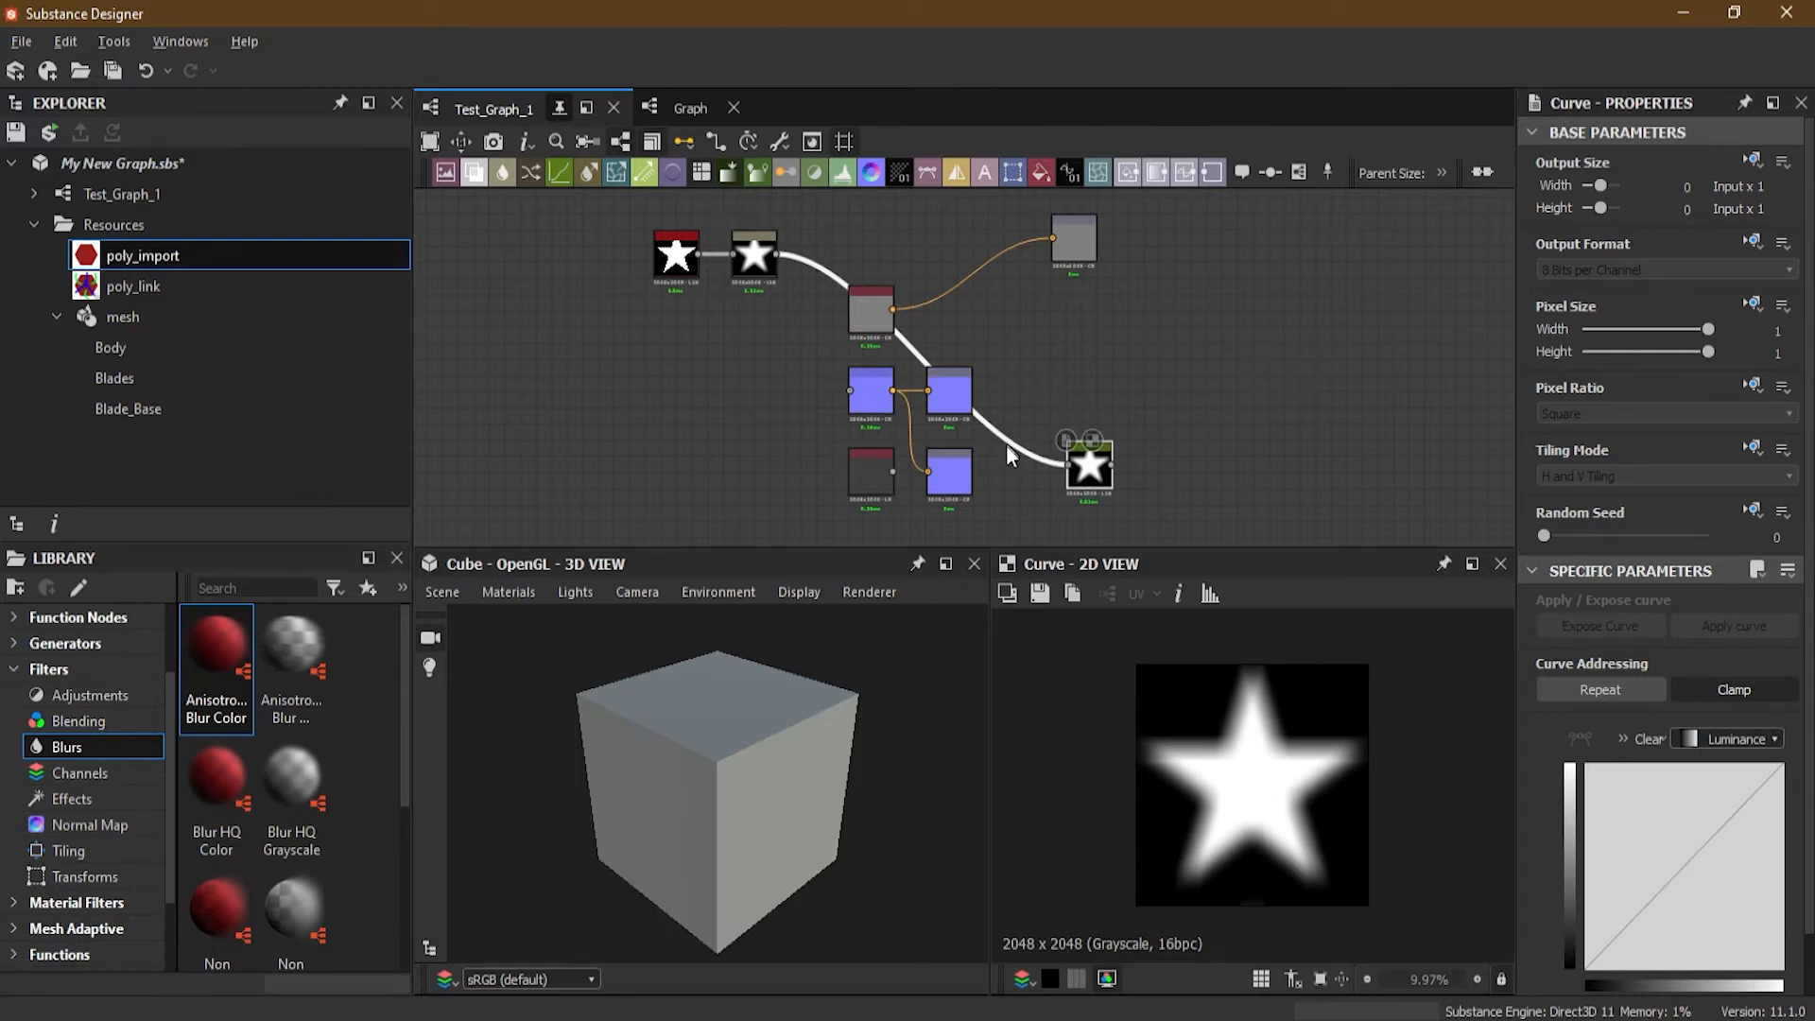
key("alt")
left_click(1007, 440, "alt")
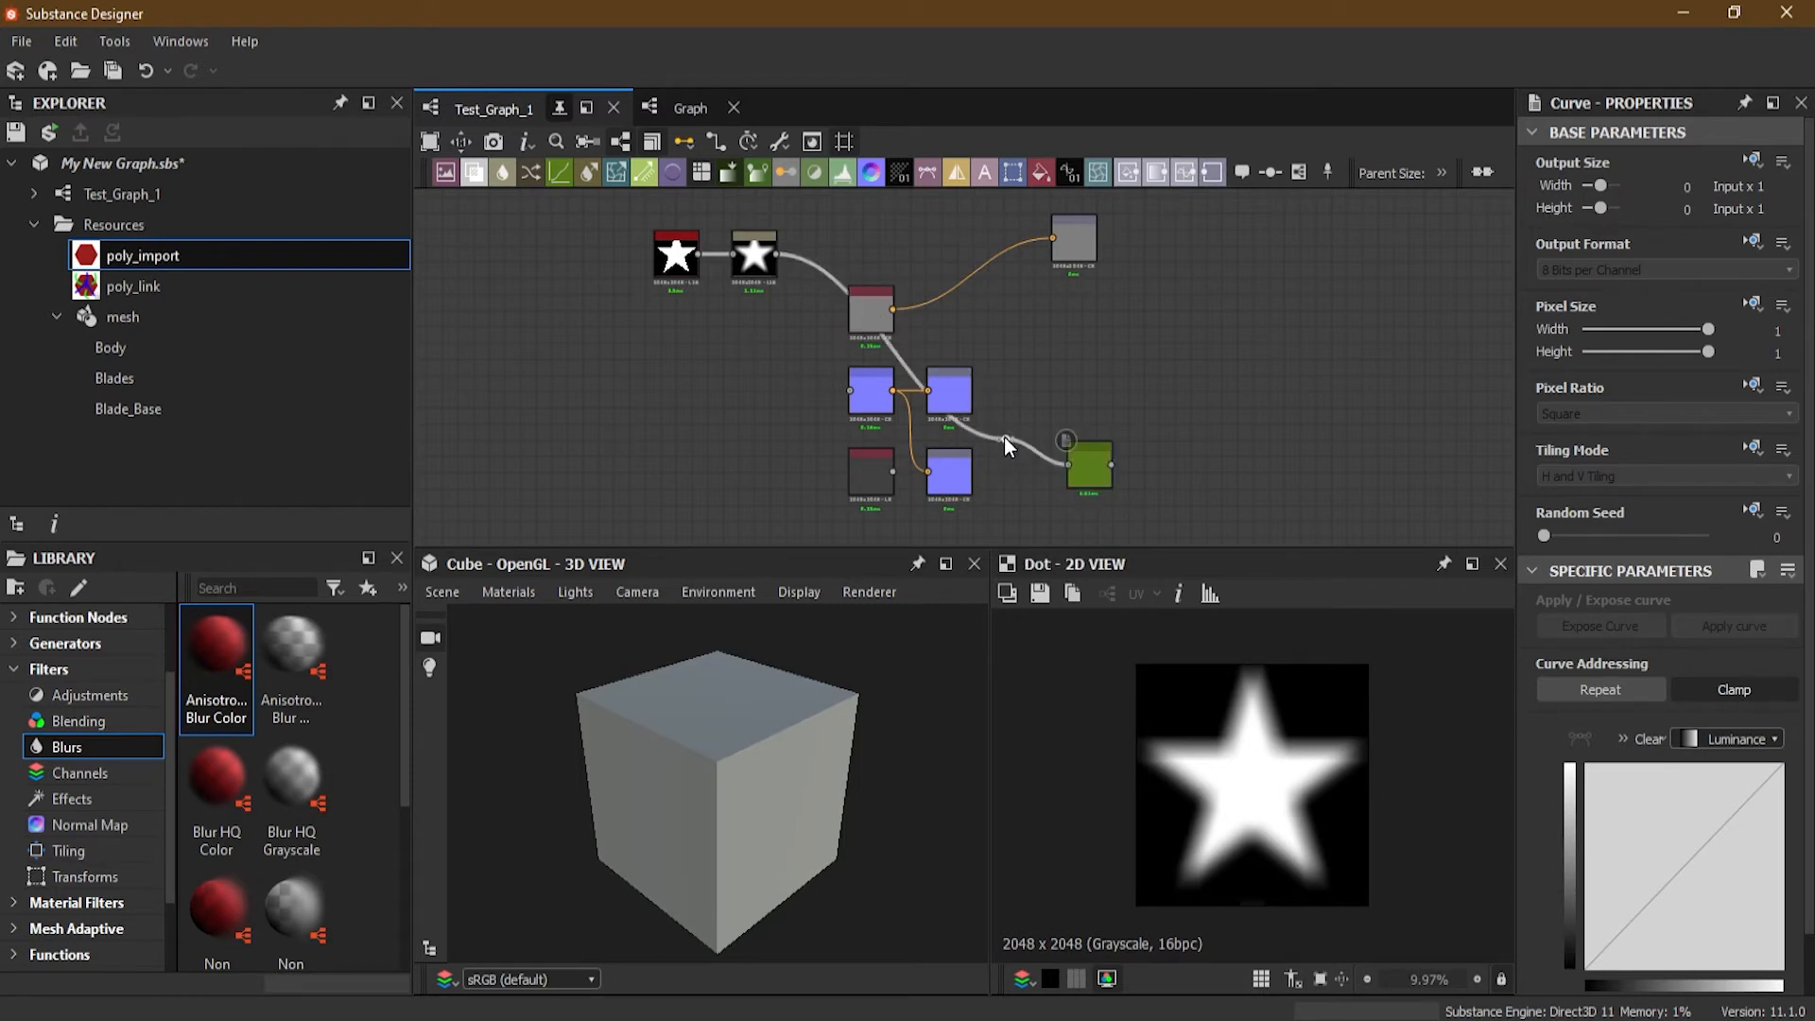
left_click_drag(1004, 436, 933, 253)
Step: Display the Curve node in the 2D view, and delete it together with the Dot node on Blur's output link
double_click(1087, 475)
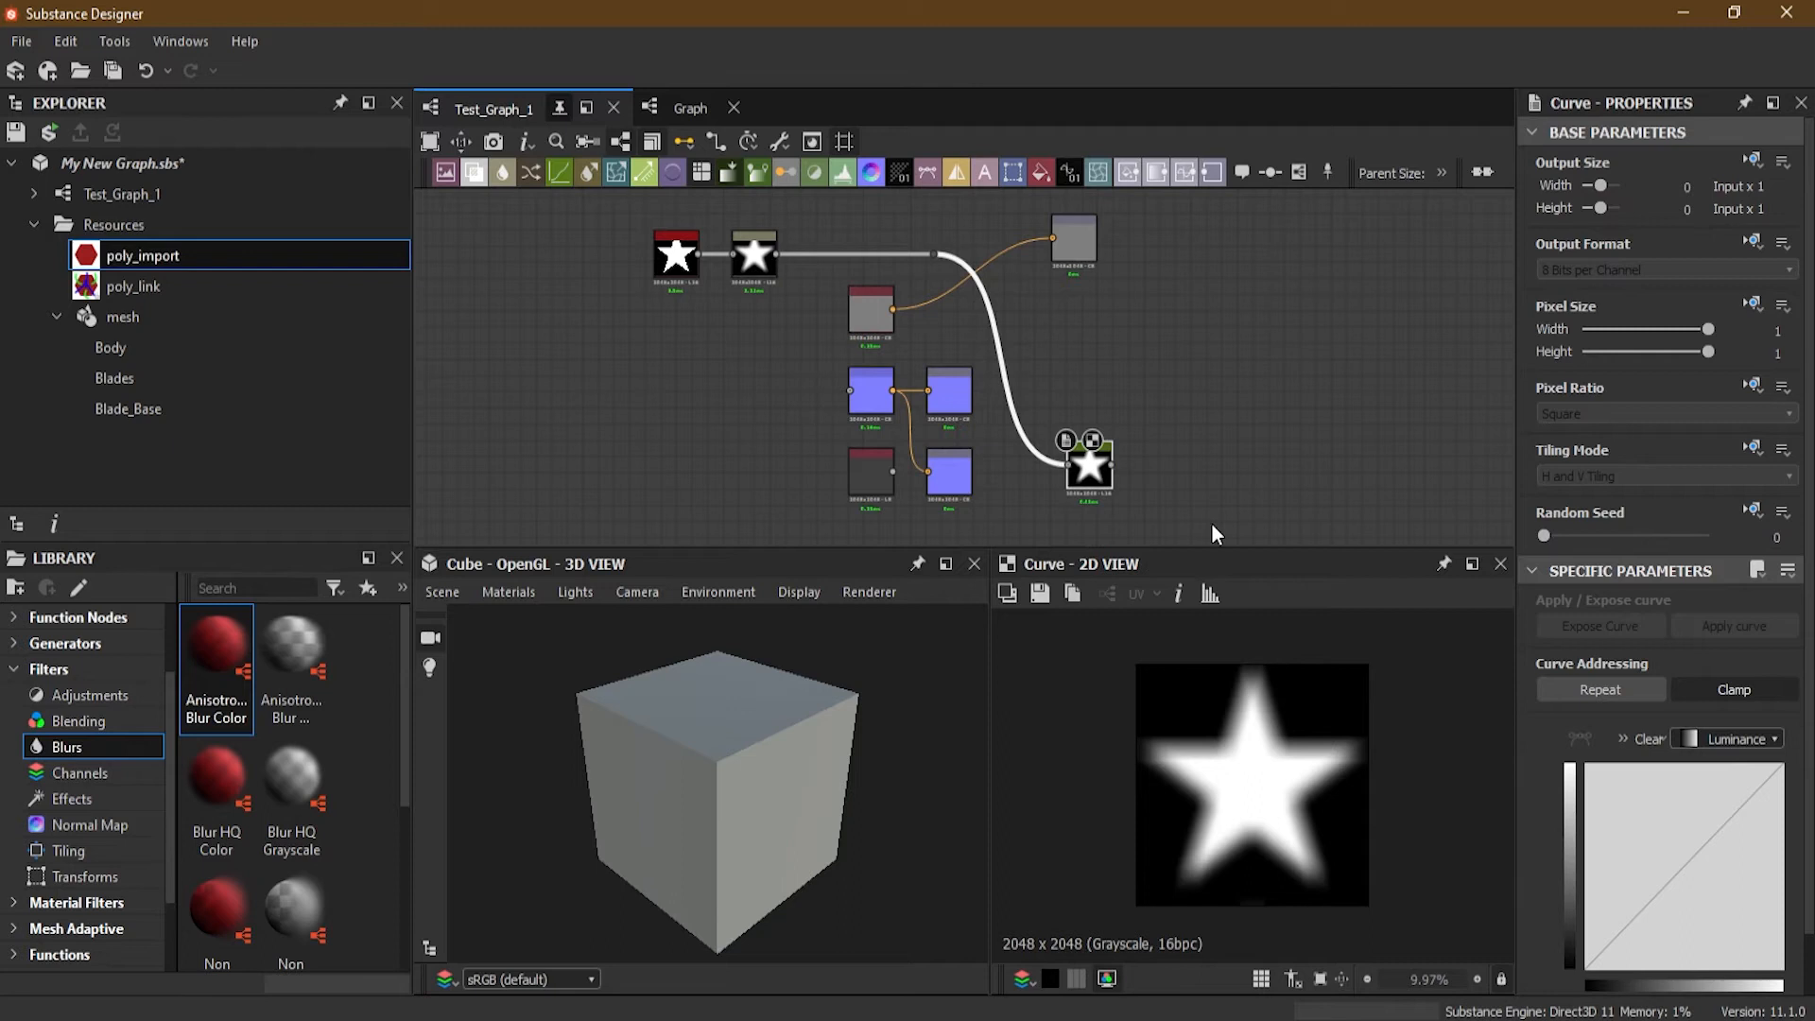
scroll(834, 291, "up", 1)
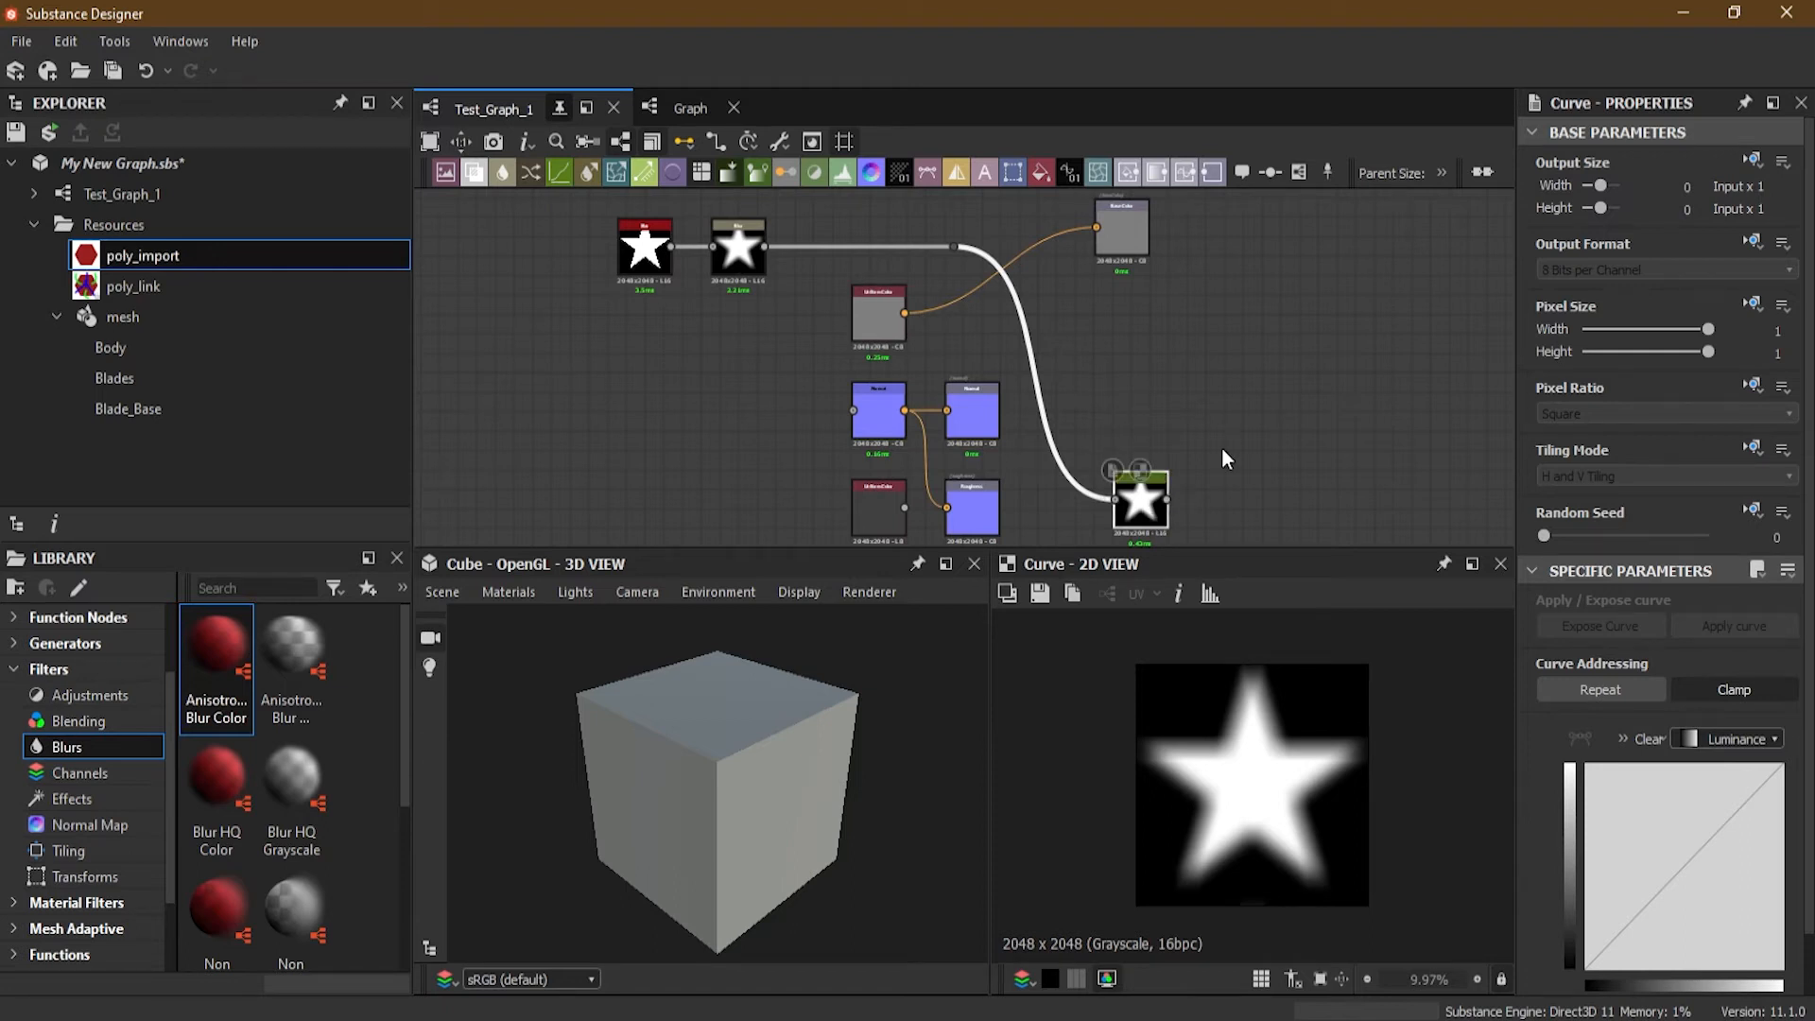
key("Delete")
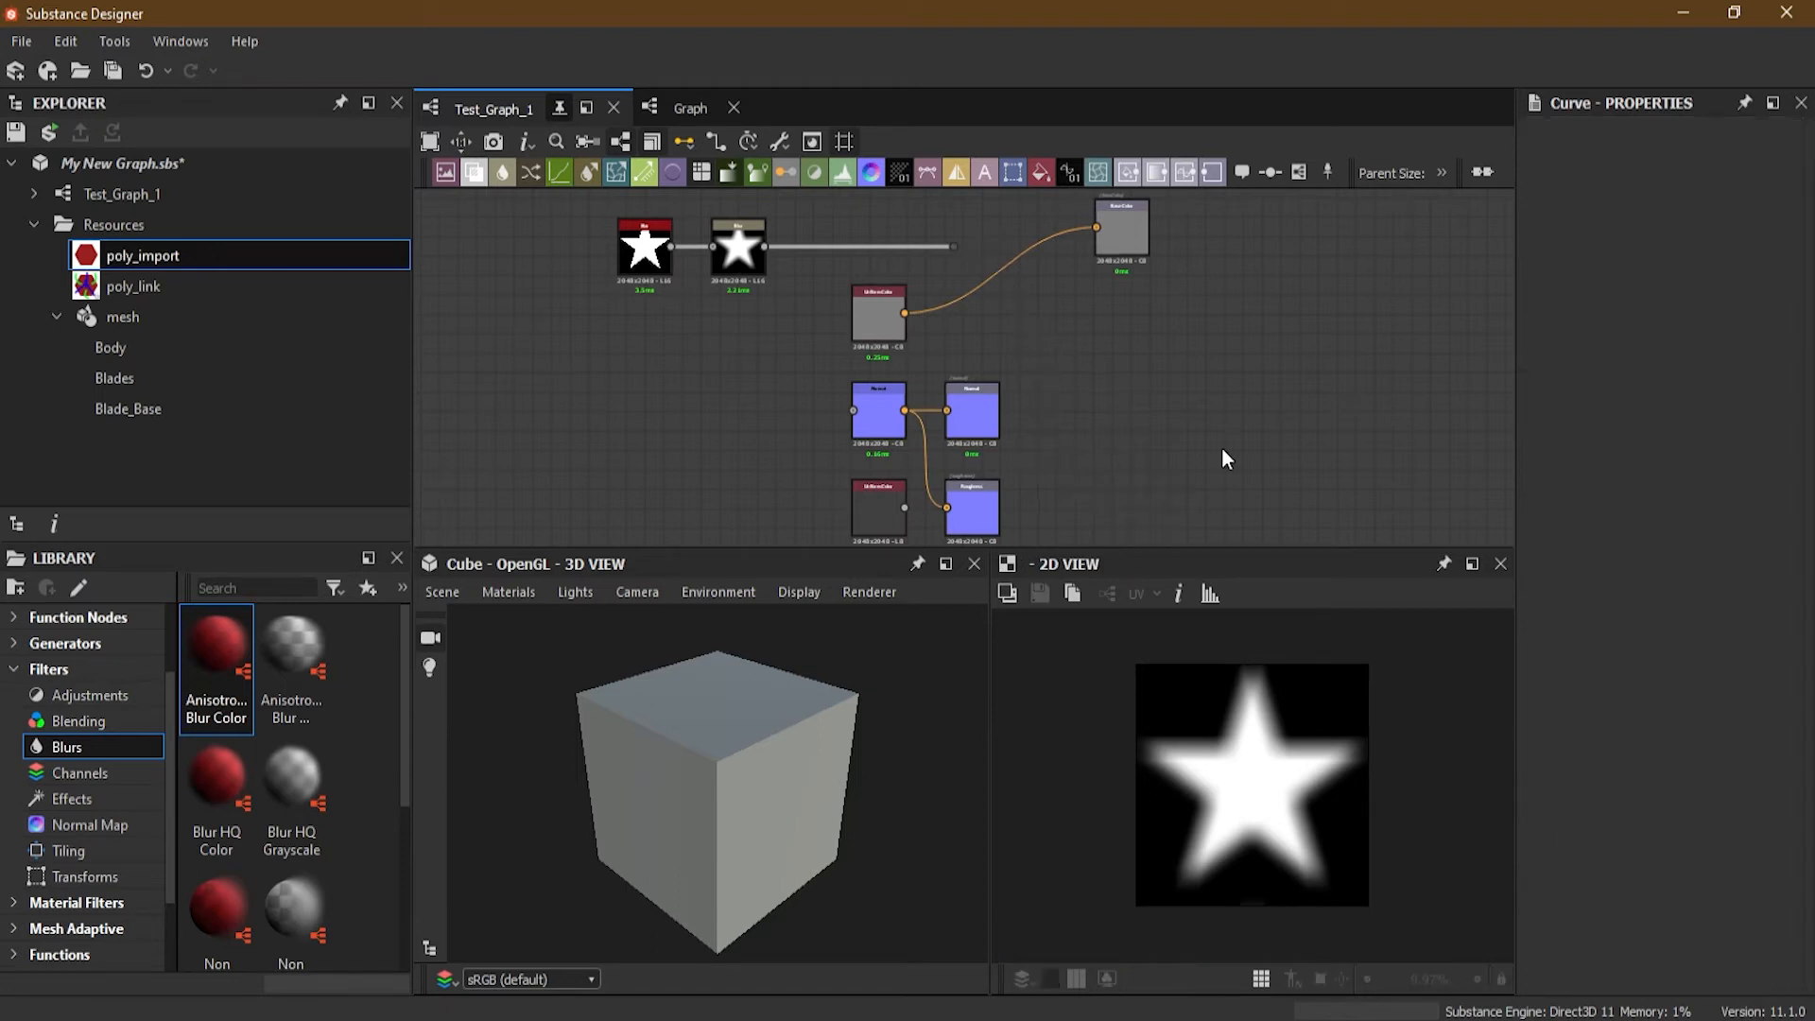
left_click(952, 246)
key("Delete")
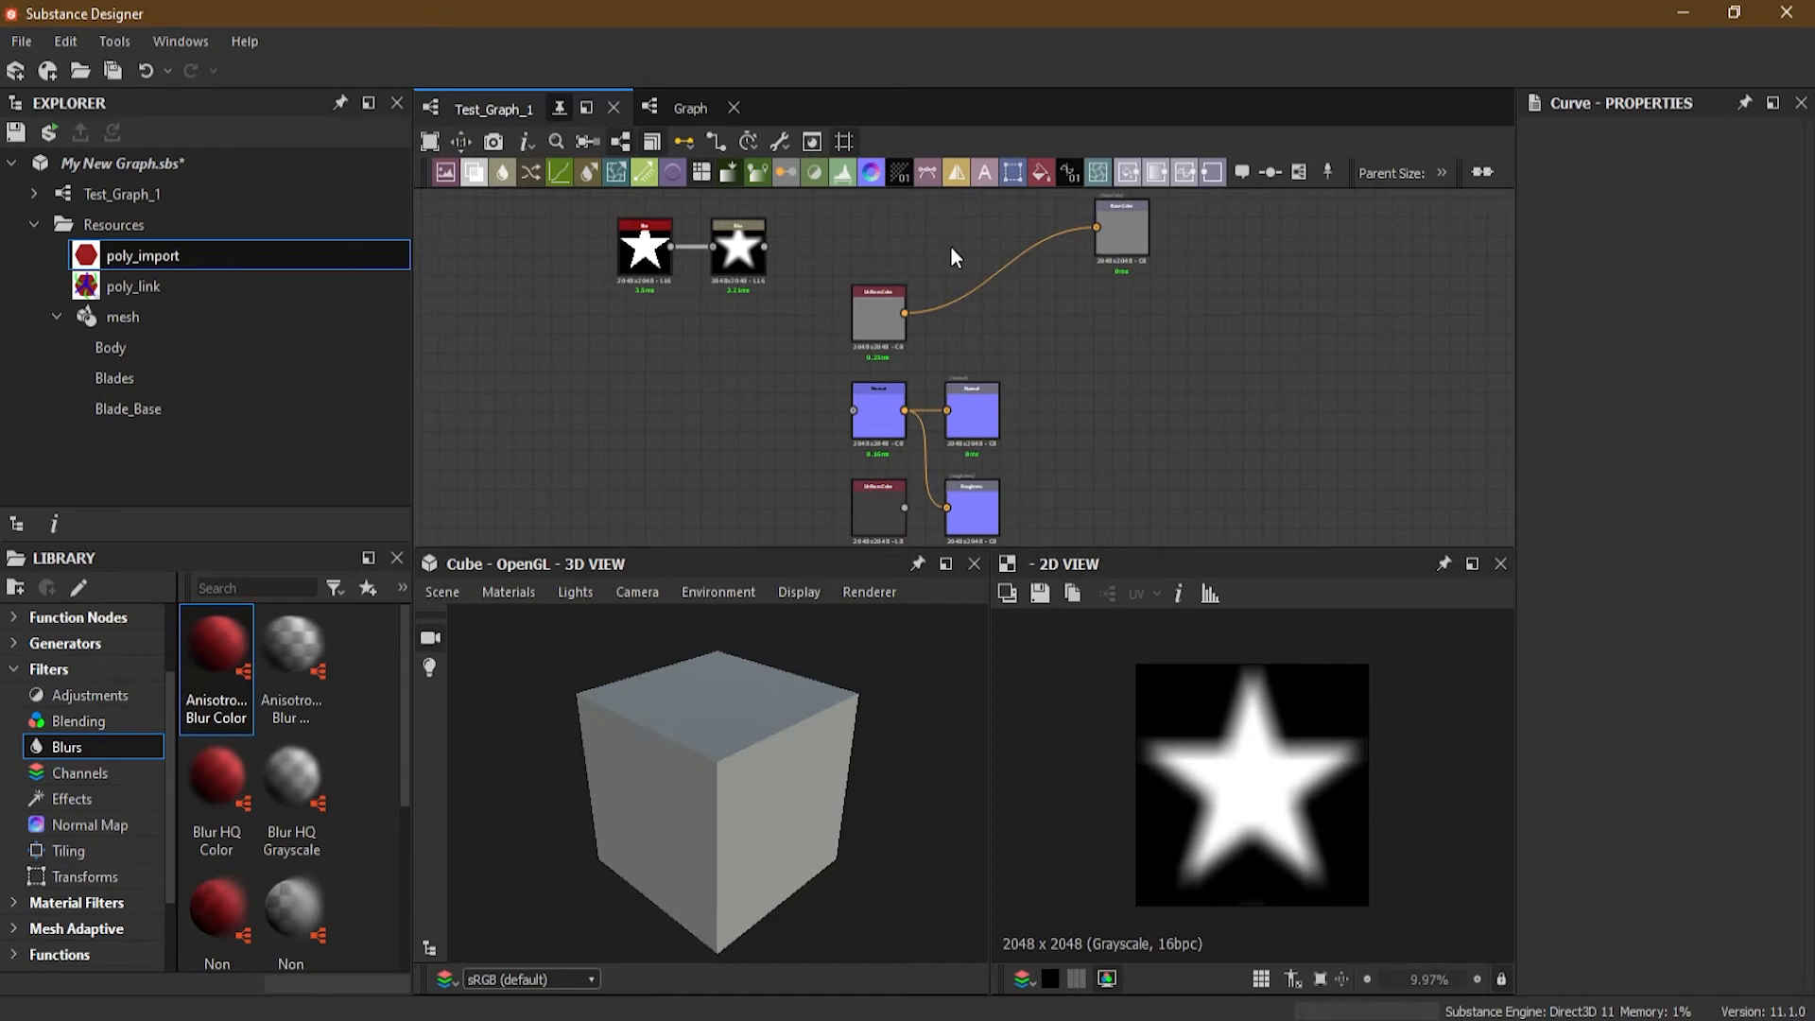
Step: Move the Base Color output node back beside its Uniform Color node, and shift Star and Blur farther away from the material nodes
scroll(876, 305, "up", 3)
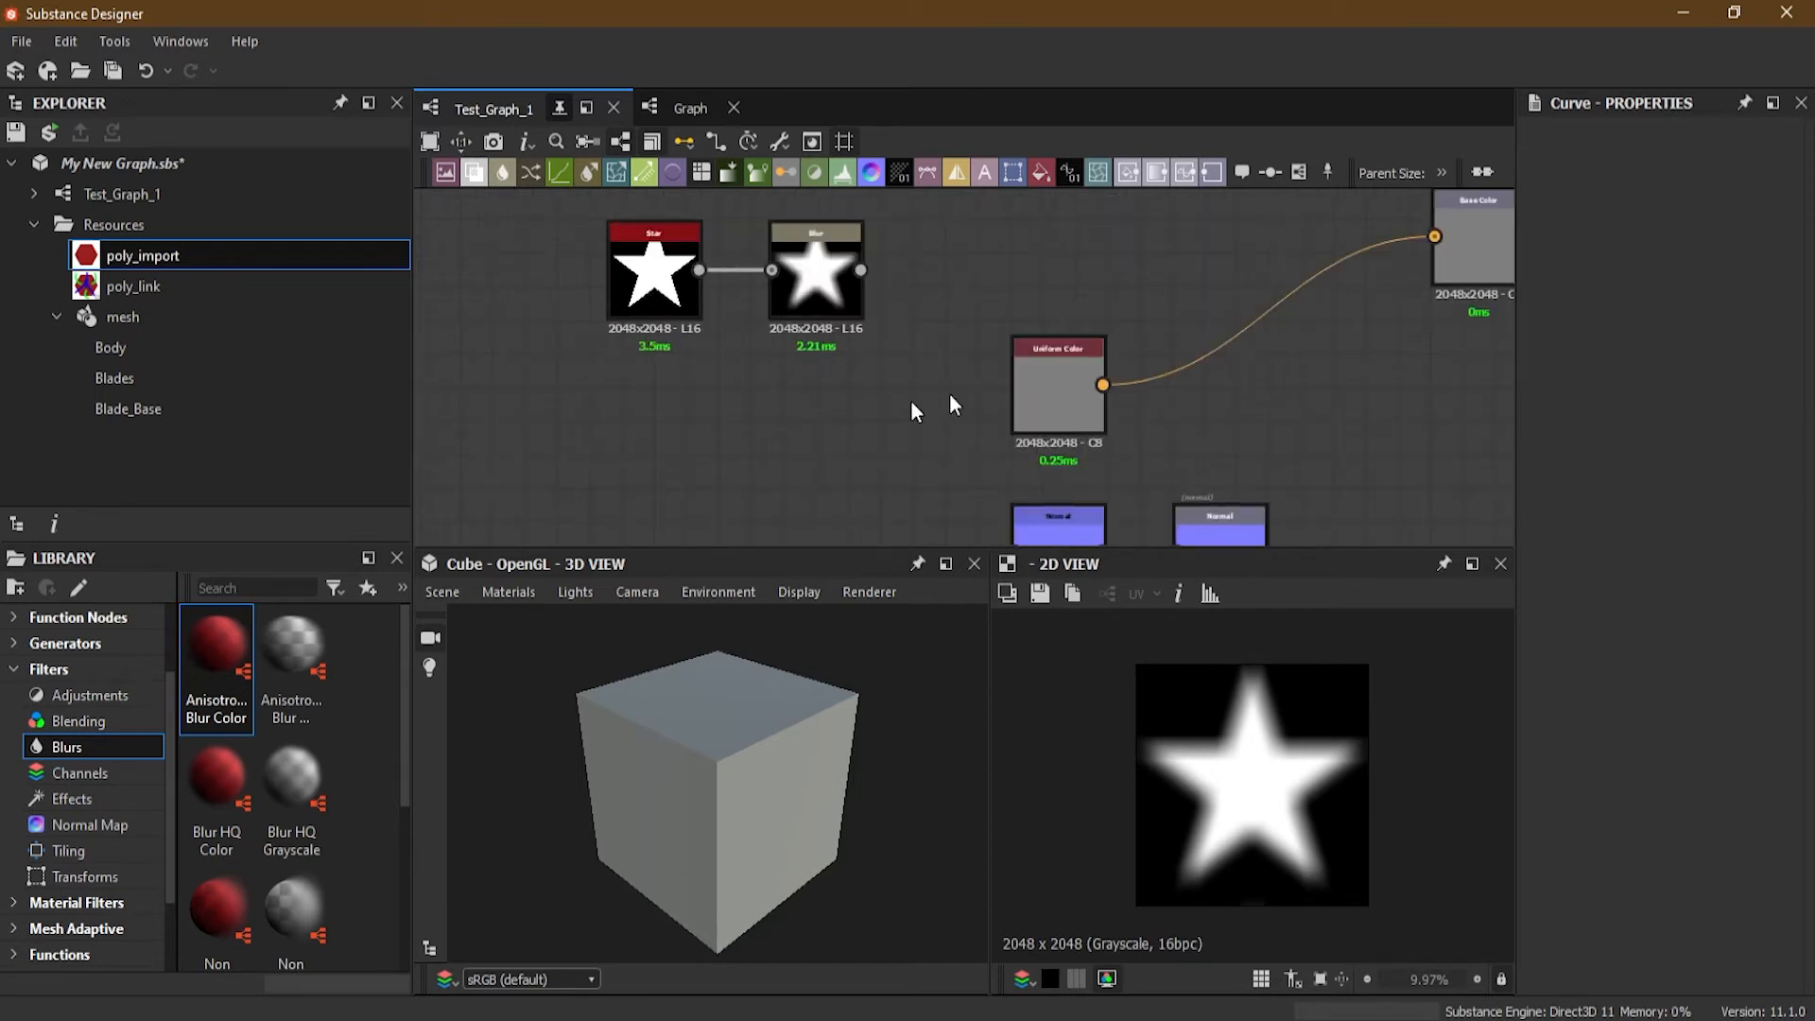
scroll(1057, 348, "down", 2)
left_click_drag(1160, 365, 1161, 369)
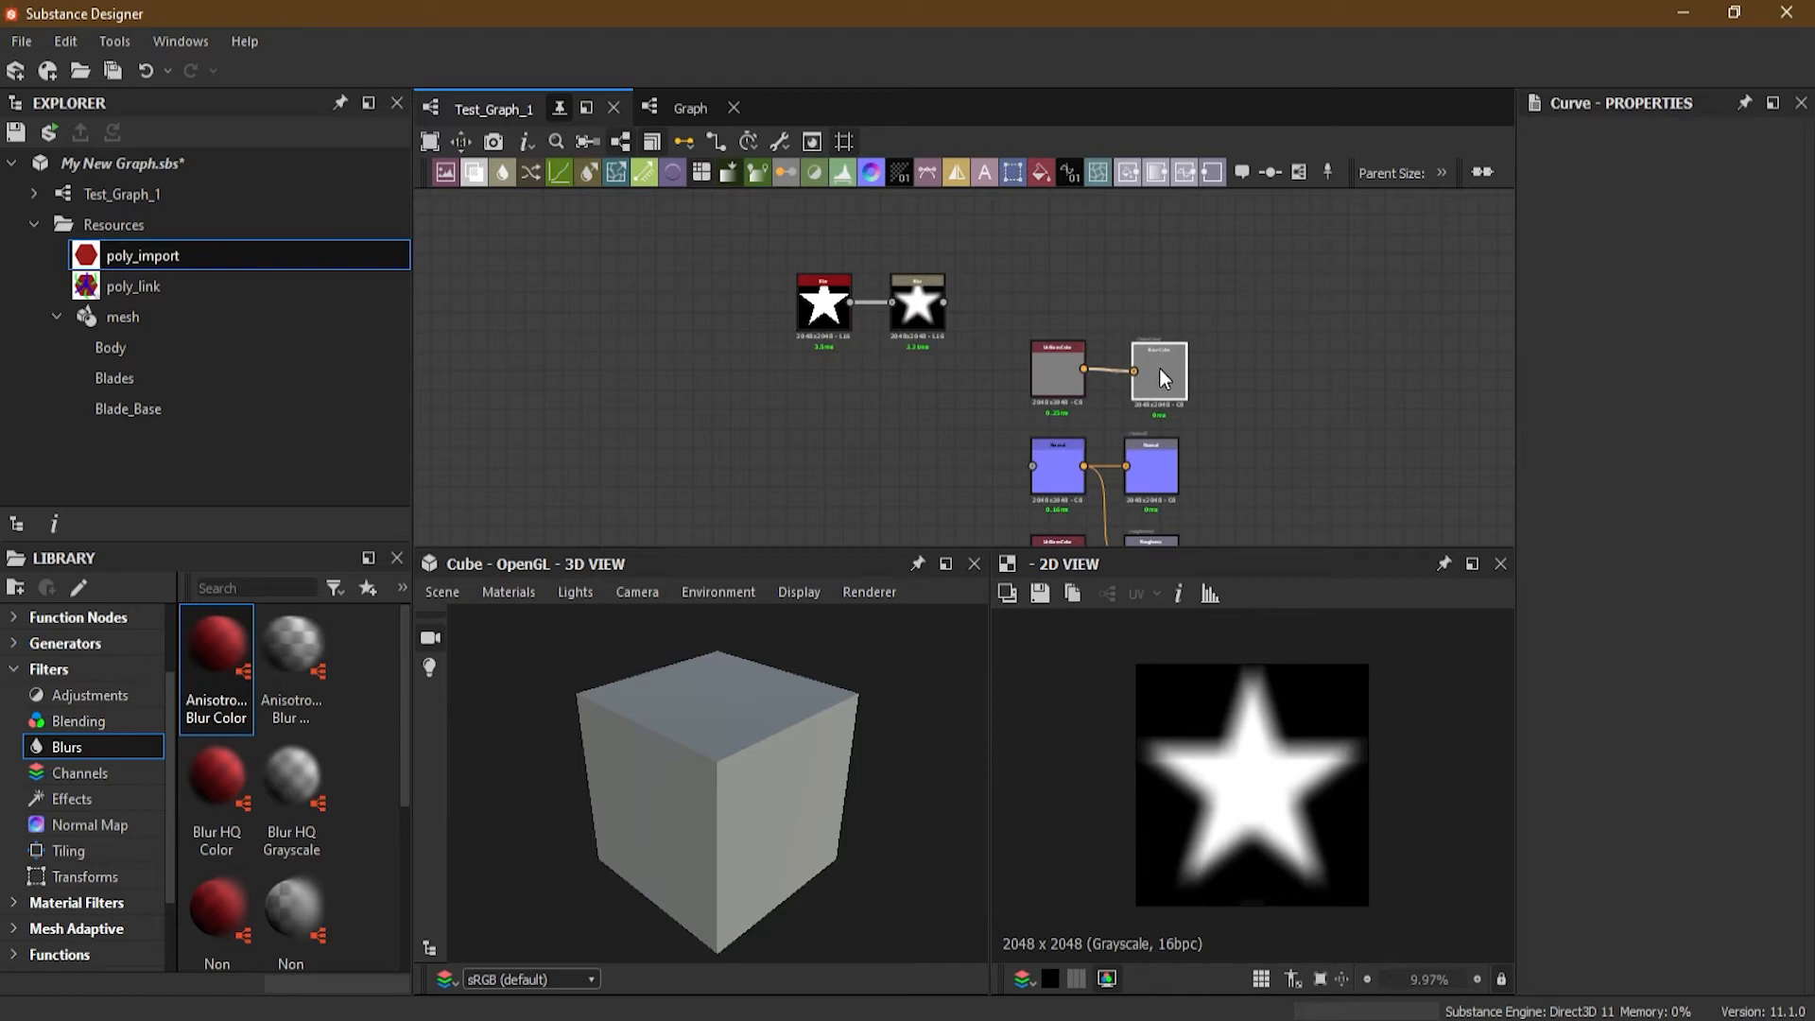
left_click_drag(973, 240, 782, 308)
left_click_drag(921, 299, 780, 299)
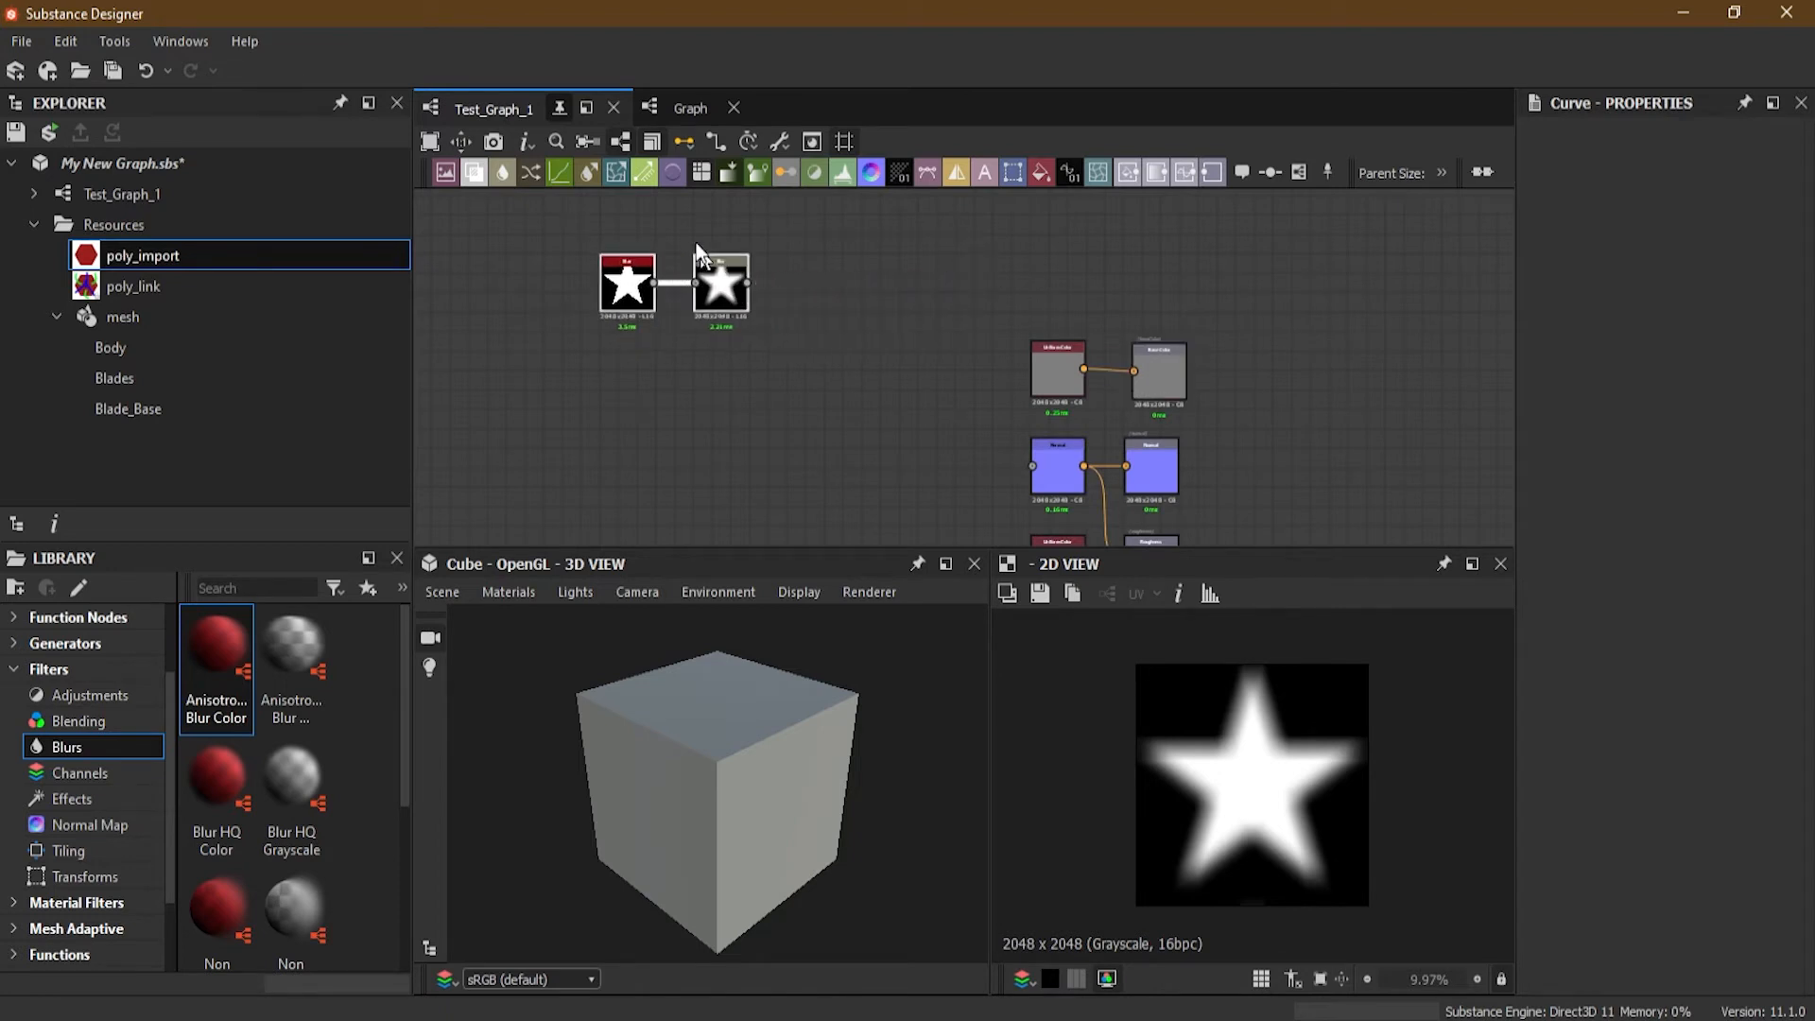
Step: Add a Sharpen node connected to Blur's output
scroll(756, 283, "up", 3)
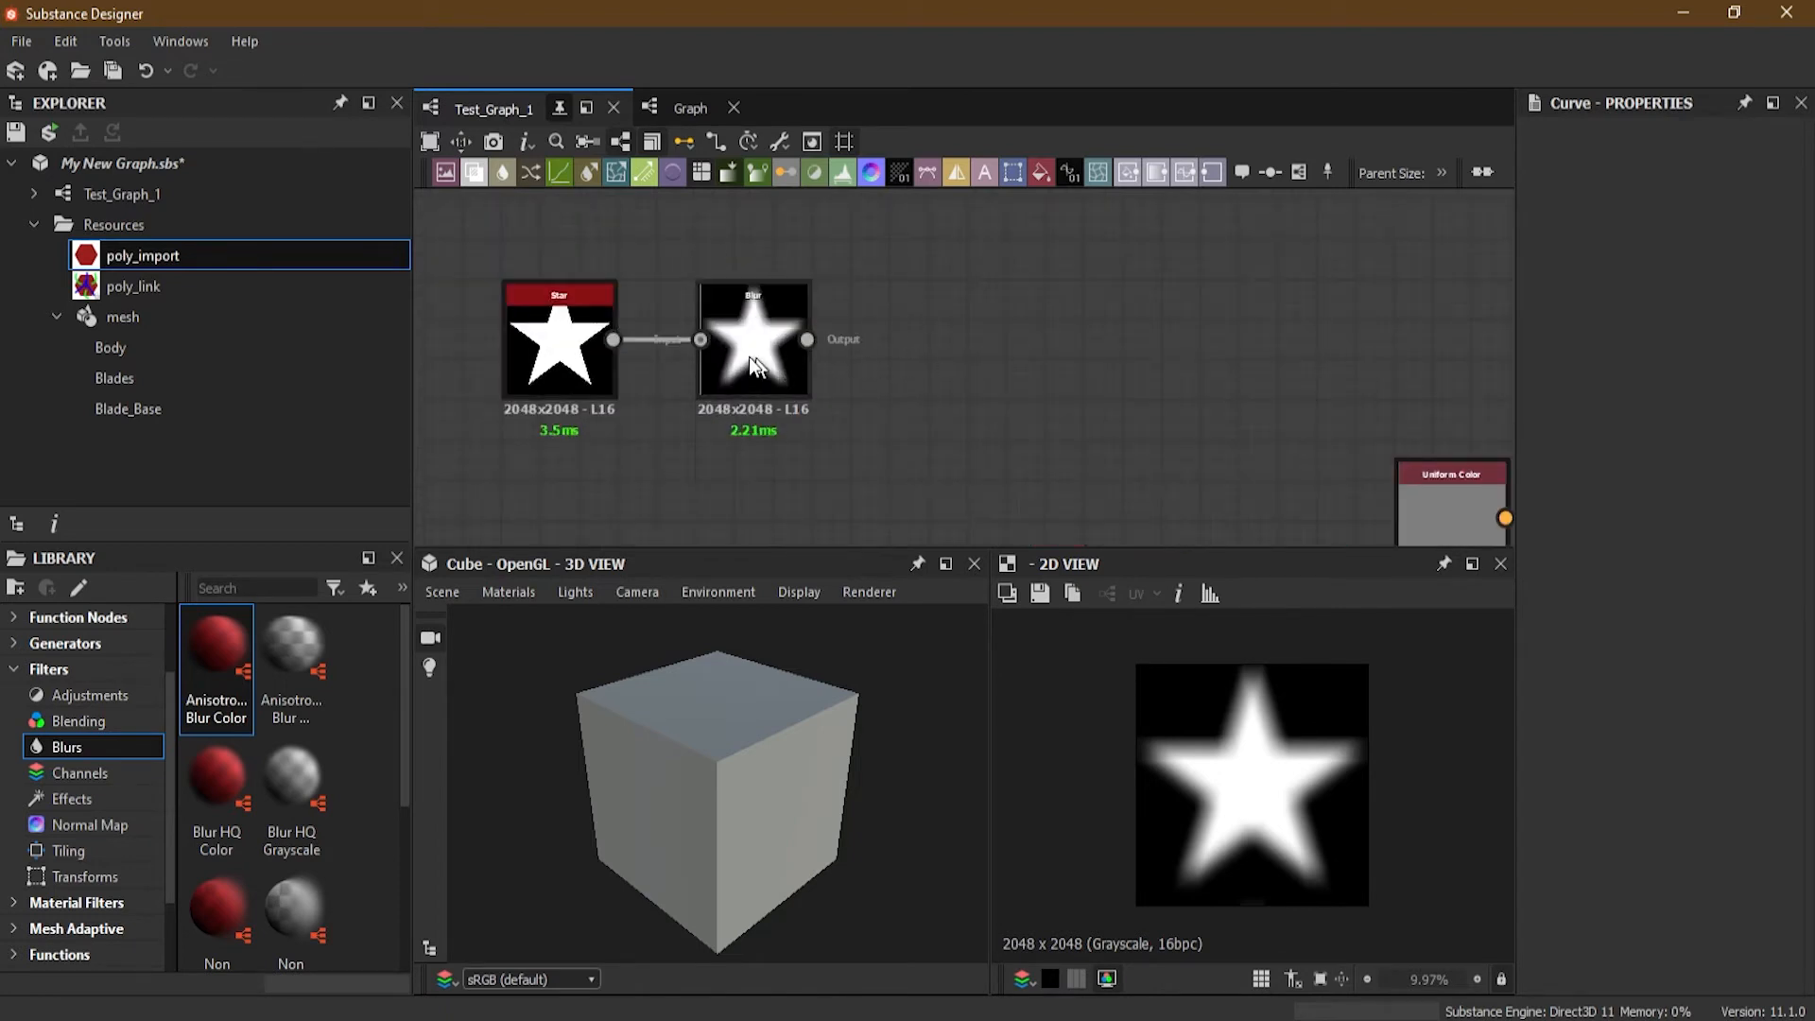
left_click(742, 315)
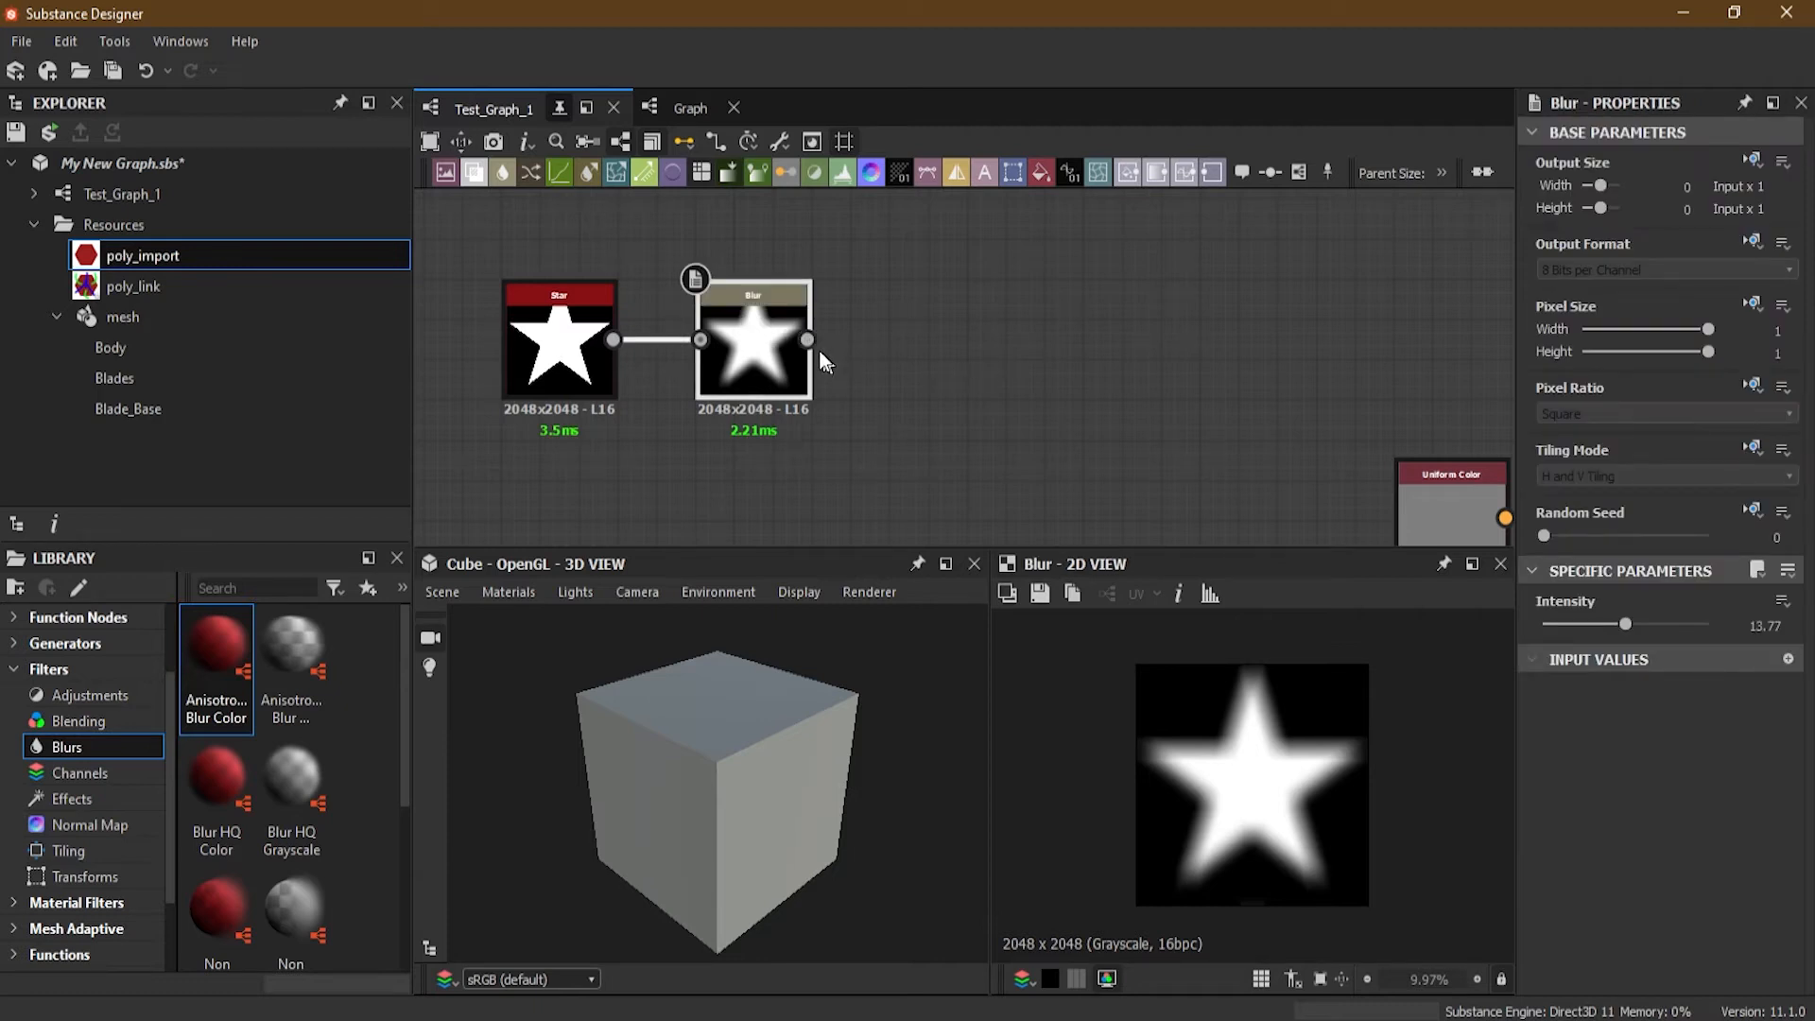
key("space")
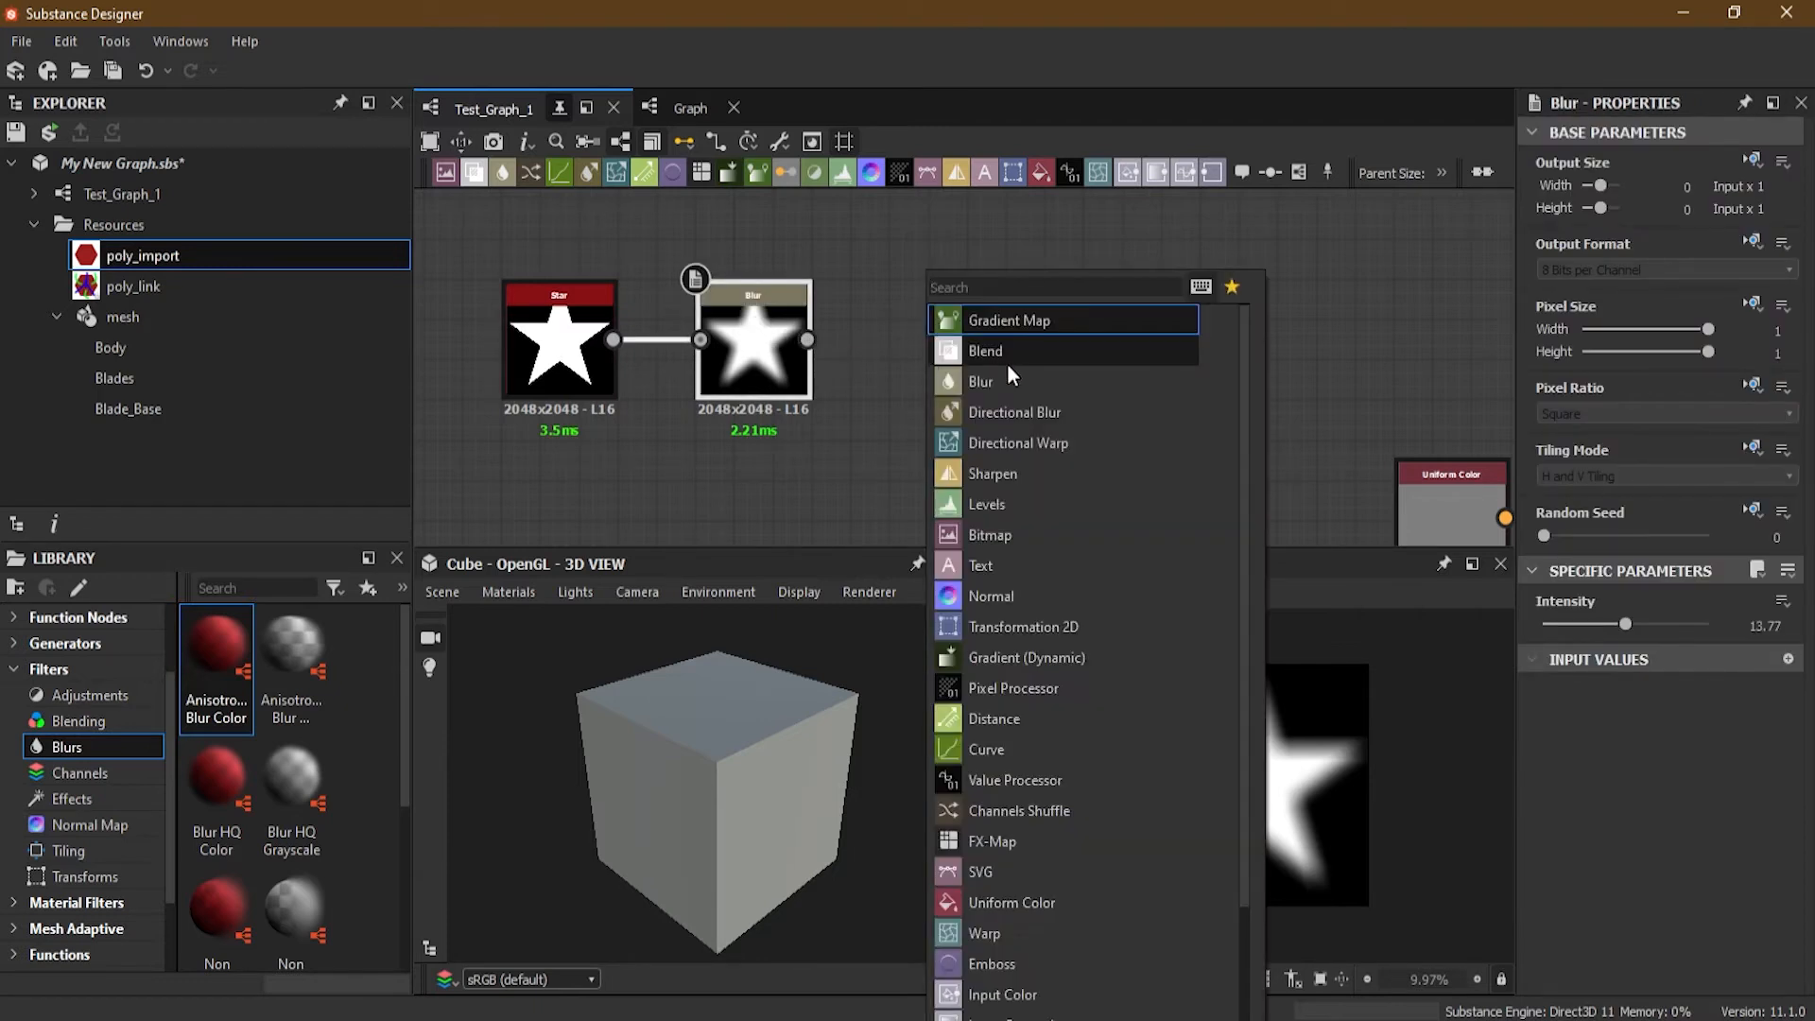
type("shar")
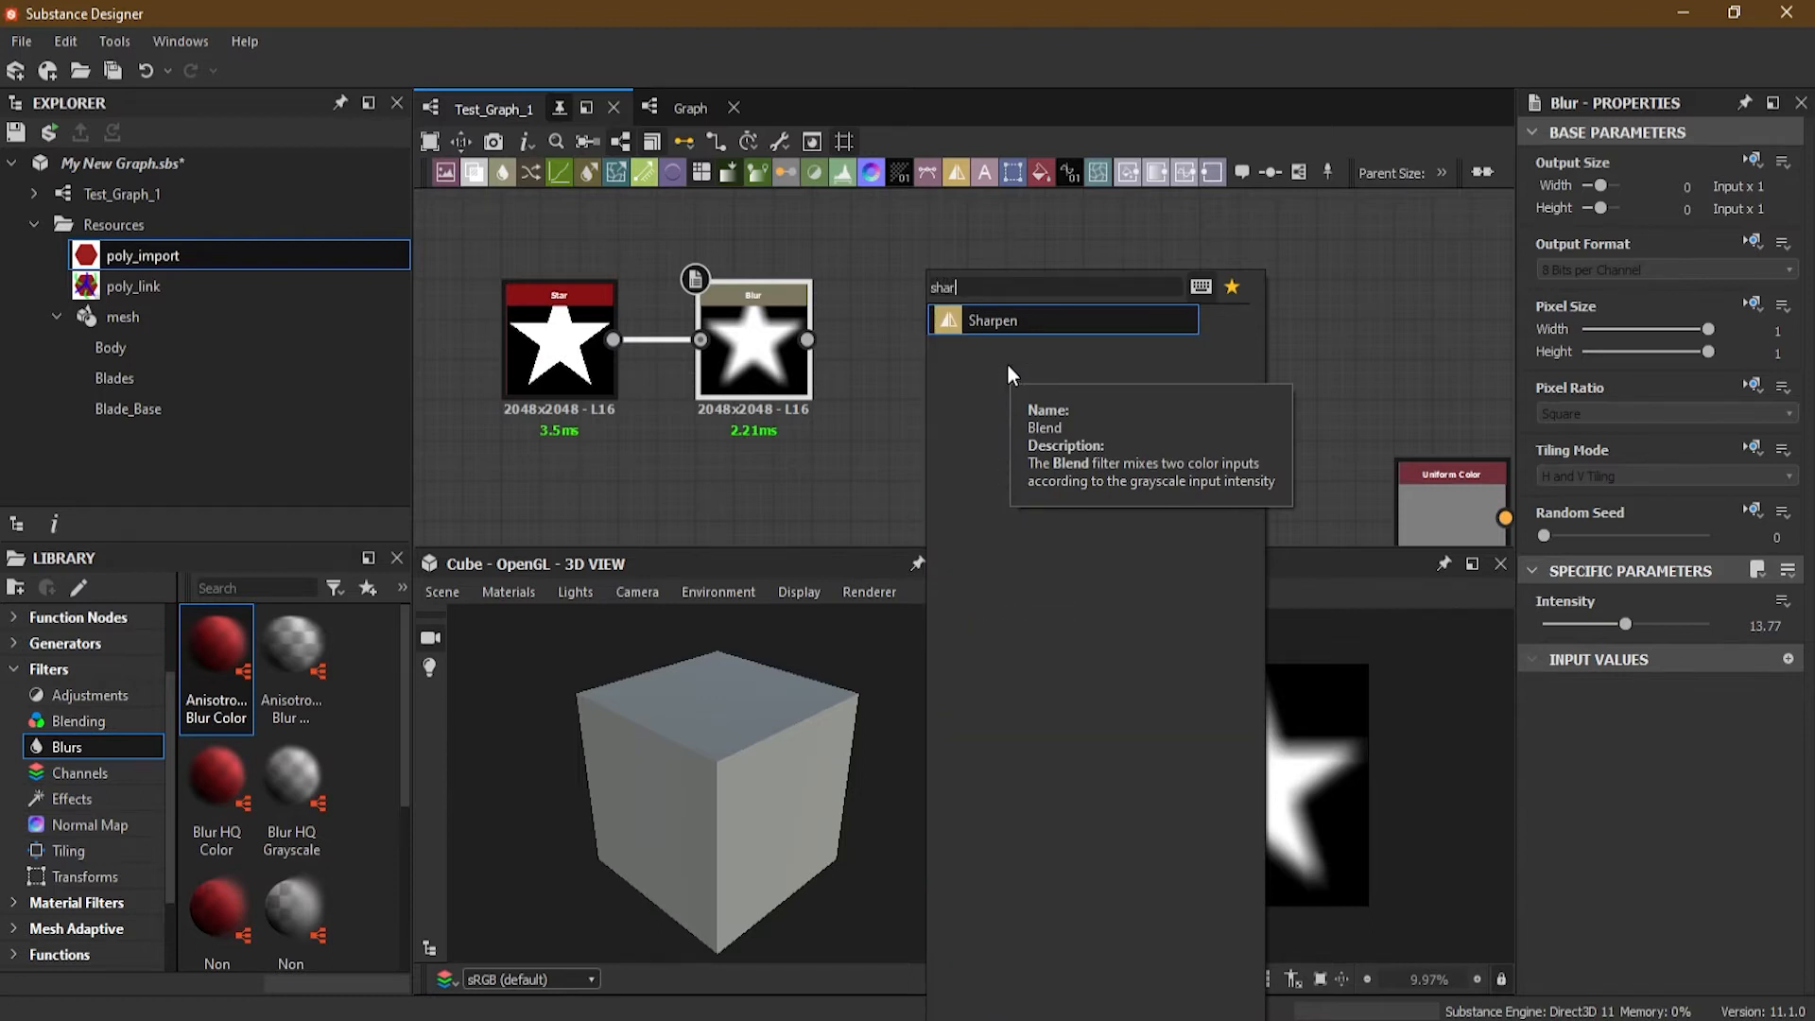
left_click(1034, 322)
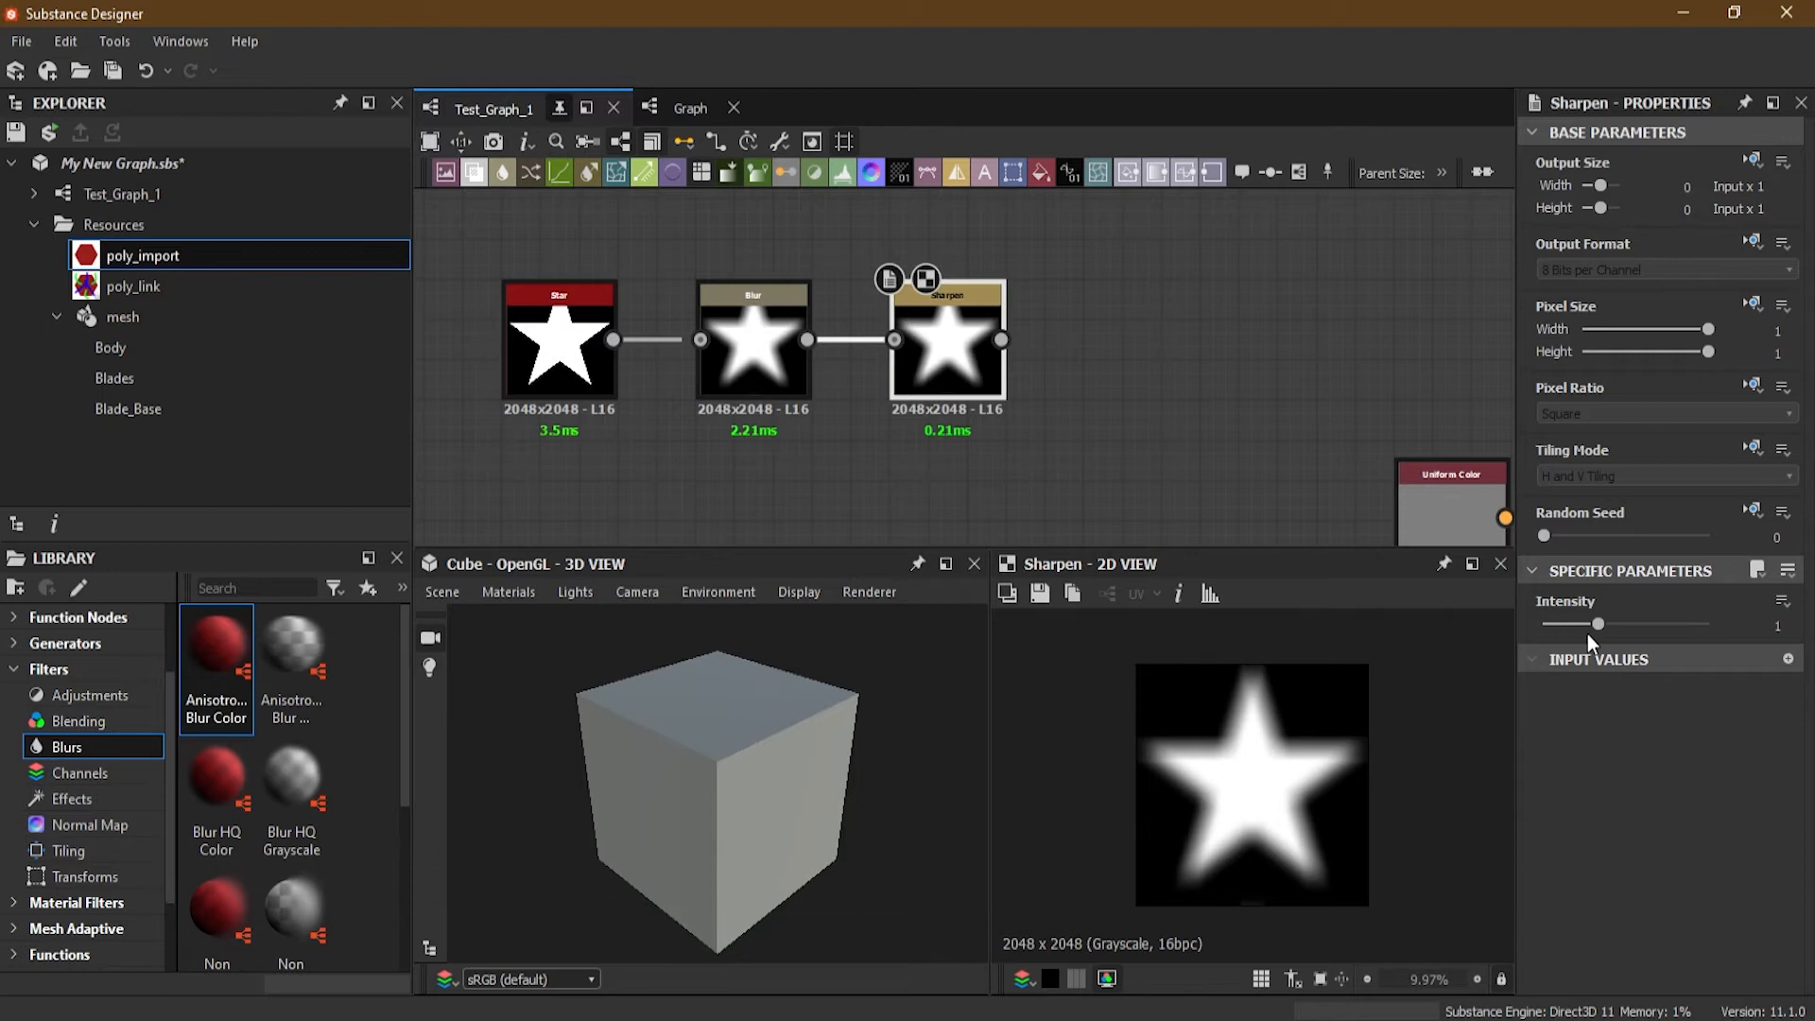
Step: Set the Sharpen node's intensity to 1.71, and delete the node
mouse_move(1598, 625)
left_mouse_down()
mouse_move(1711, 625)
mouse_move(1589, 624)
left_mouse_up()
double_click(1768, 625)
key("Return")
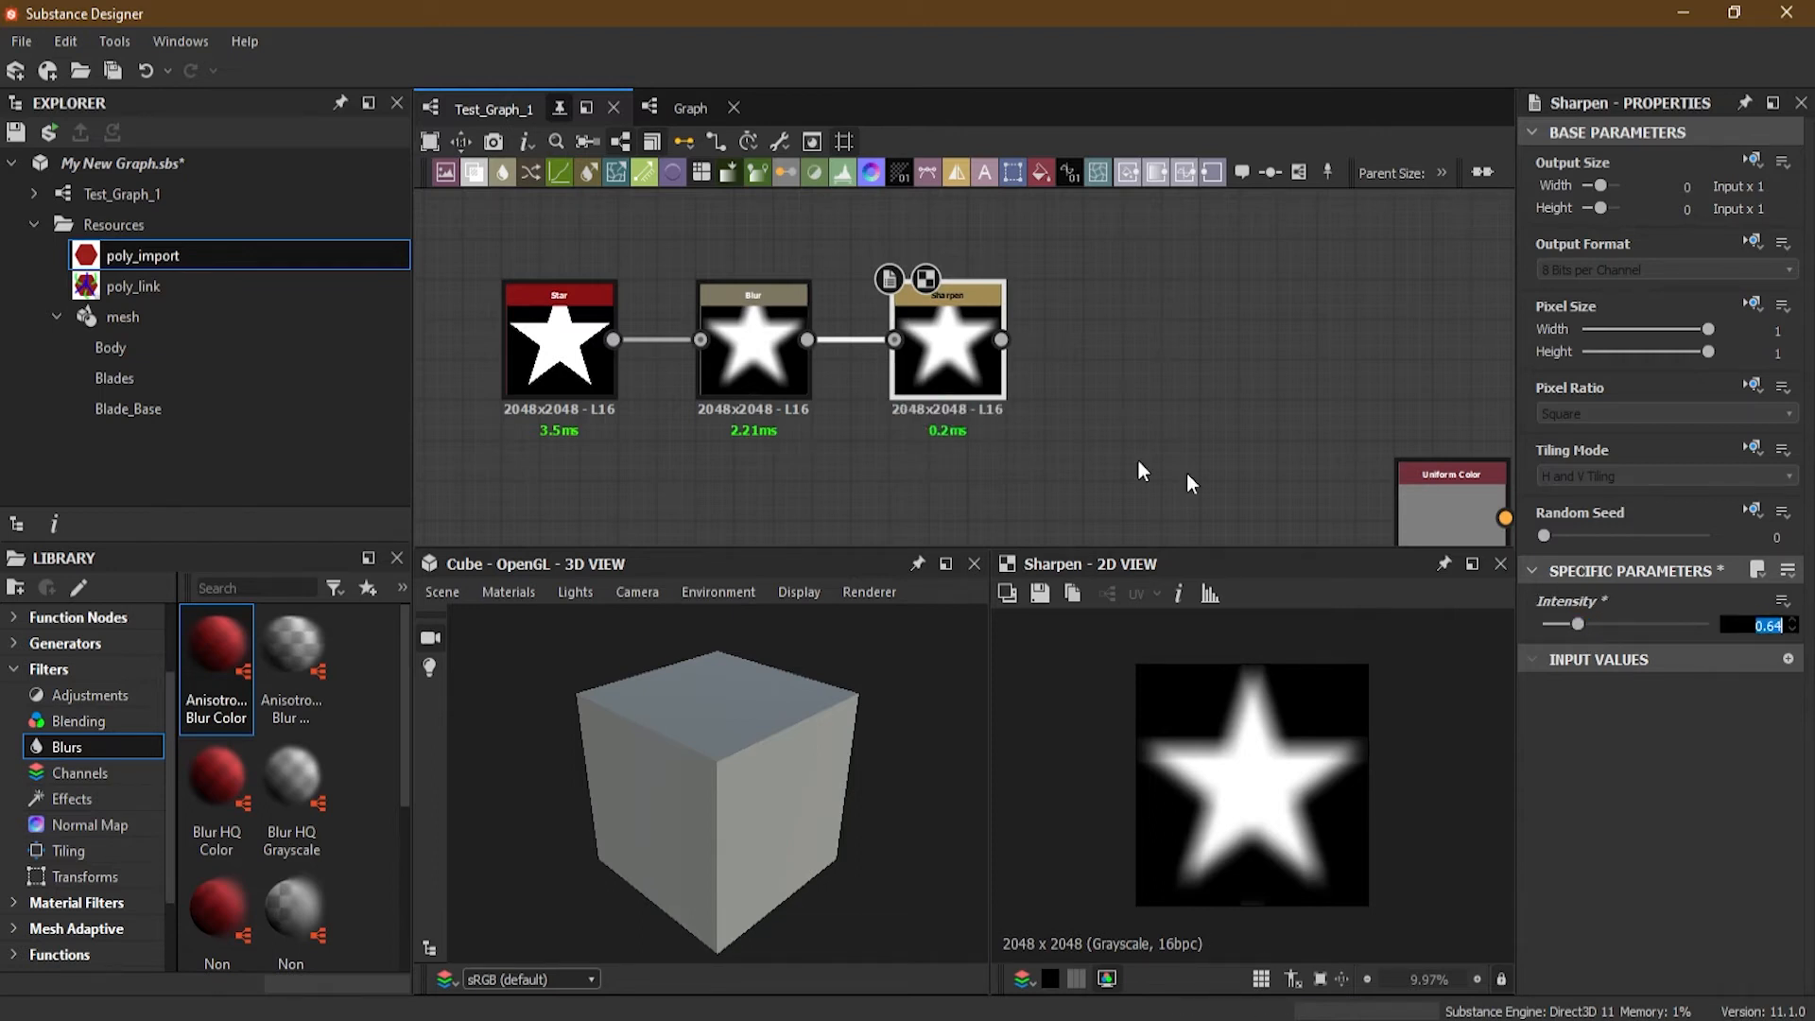
mouse_move(1613, 628)
left_mouse_down()
mouse_move(1675, 627)
mouse_move(1598, 627)
mouse_move(1641, 633)
left_mouse_up()
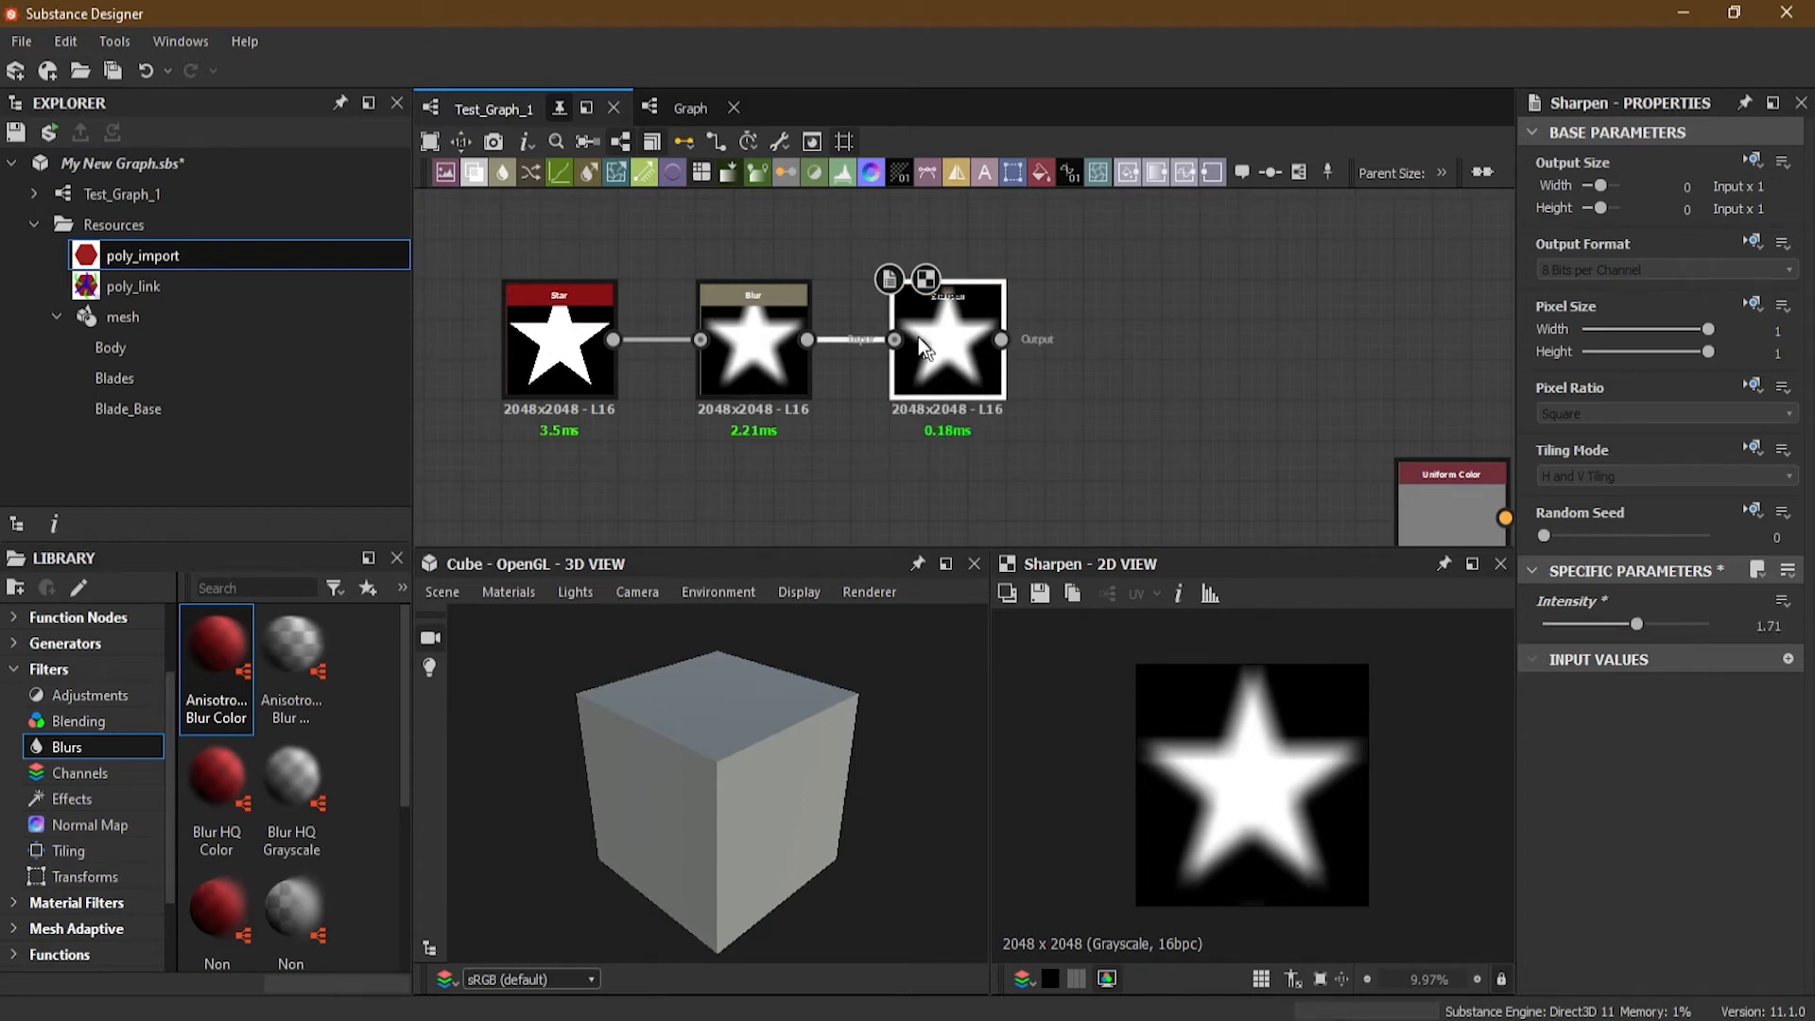
key("Delete")
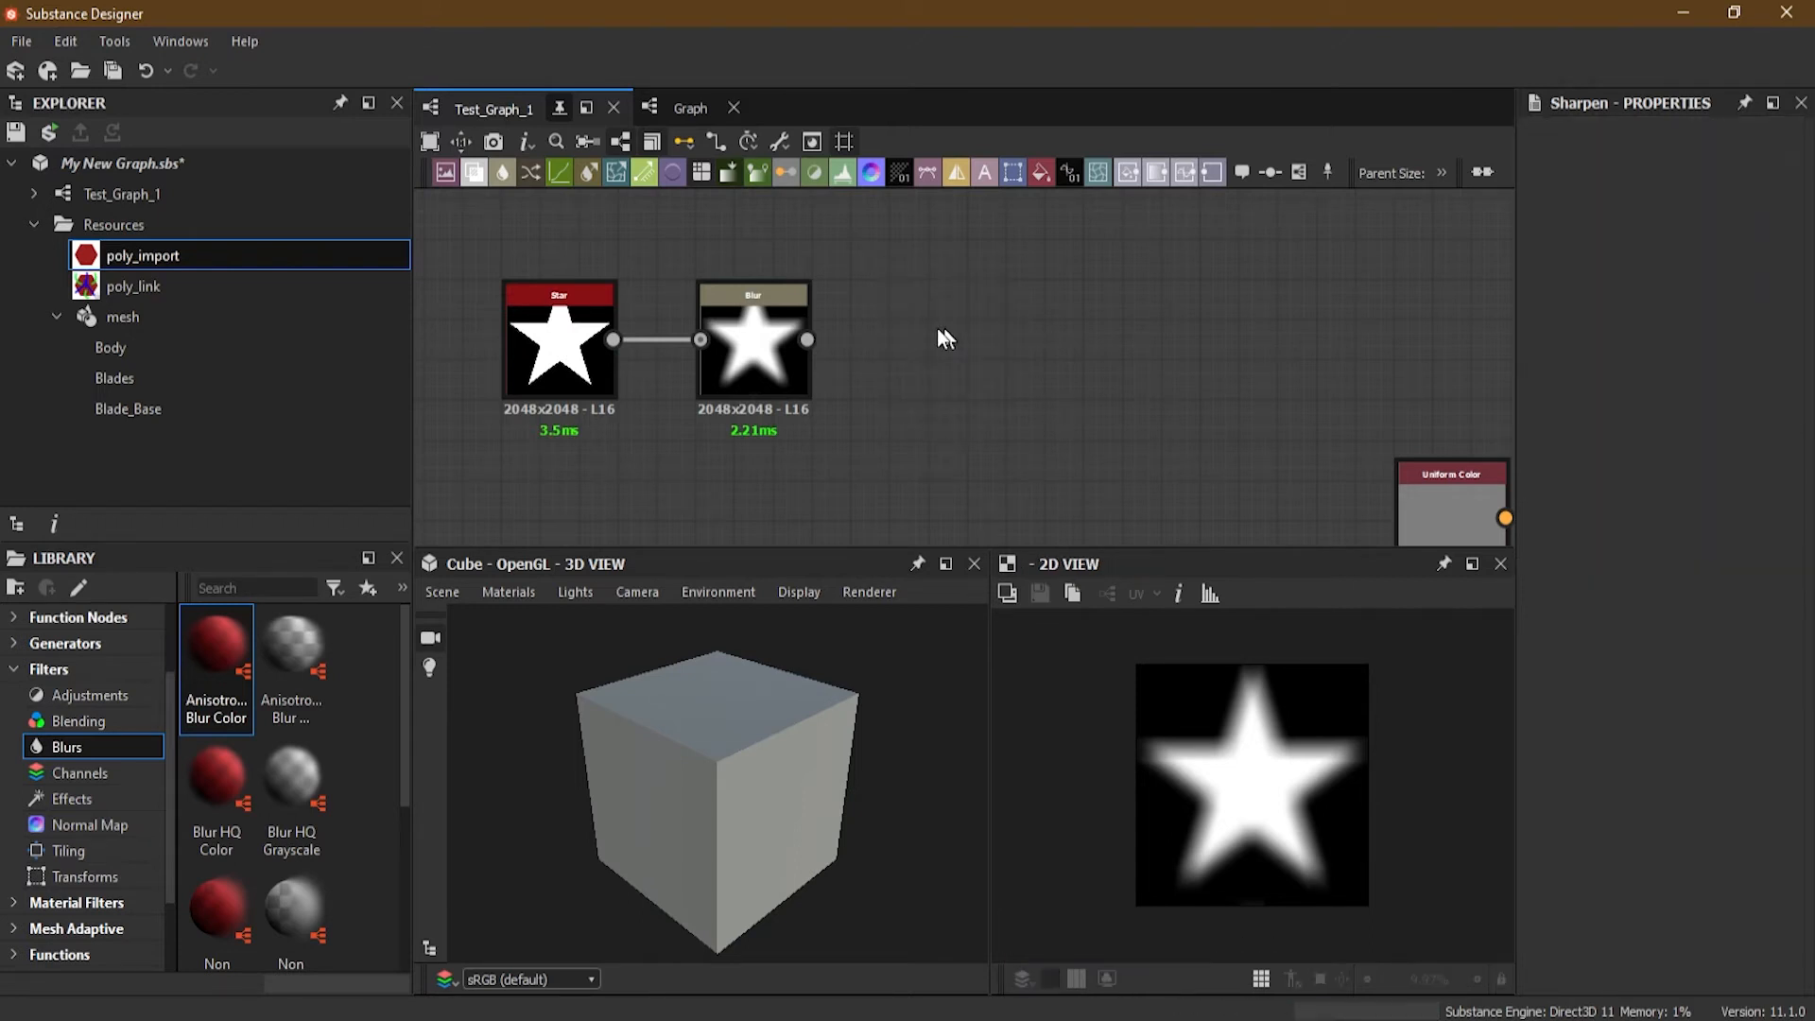
Step: Add a Levels node connected to Blur's output, and widen the properties area to show its whole histogram
left_click(742, 365)
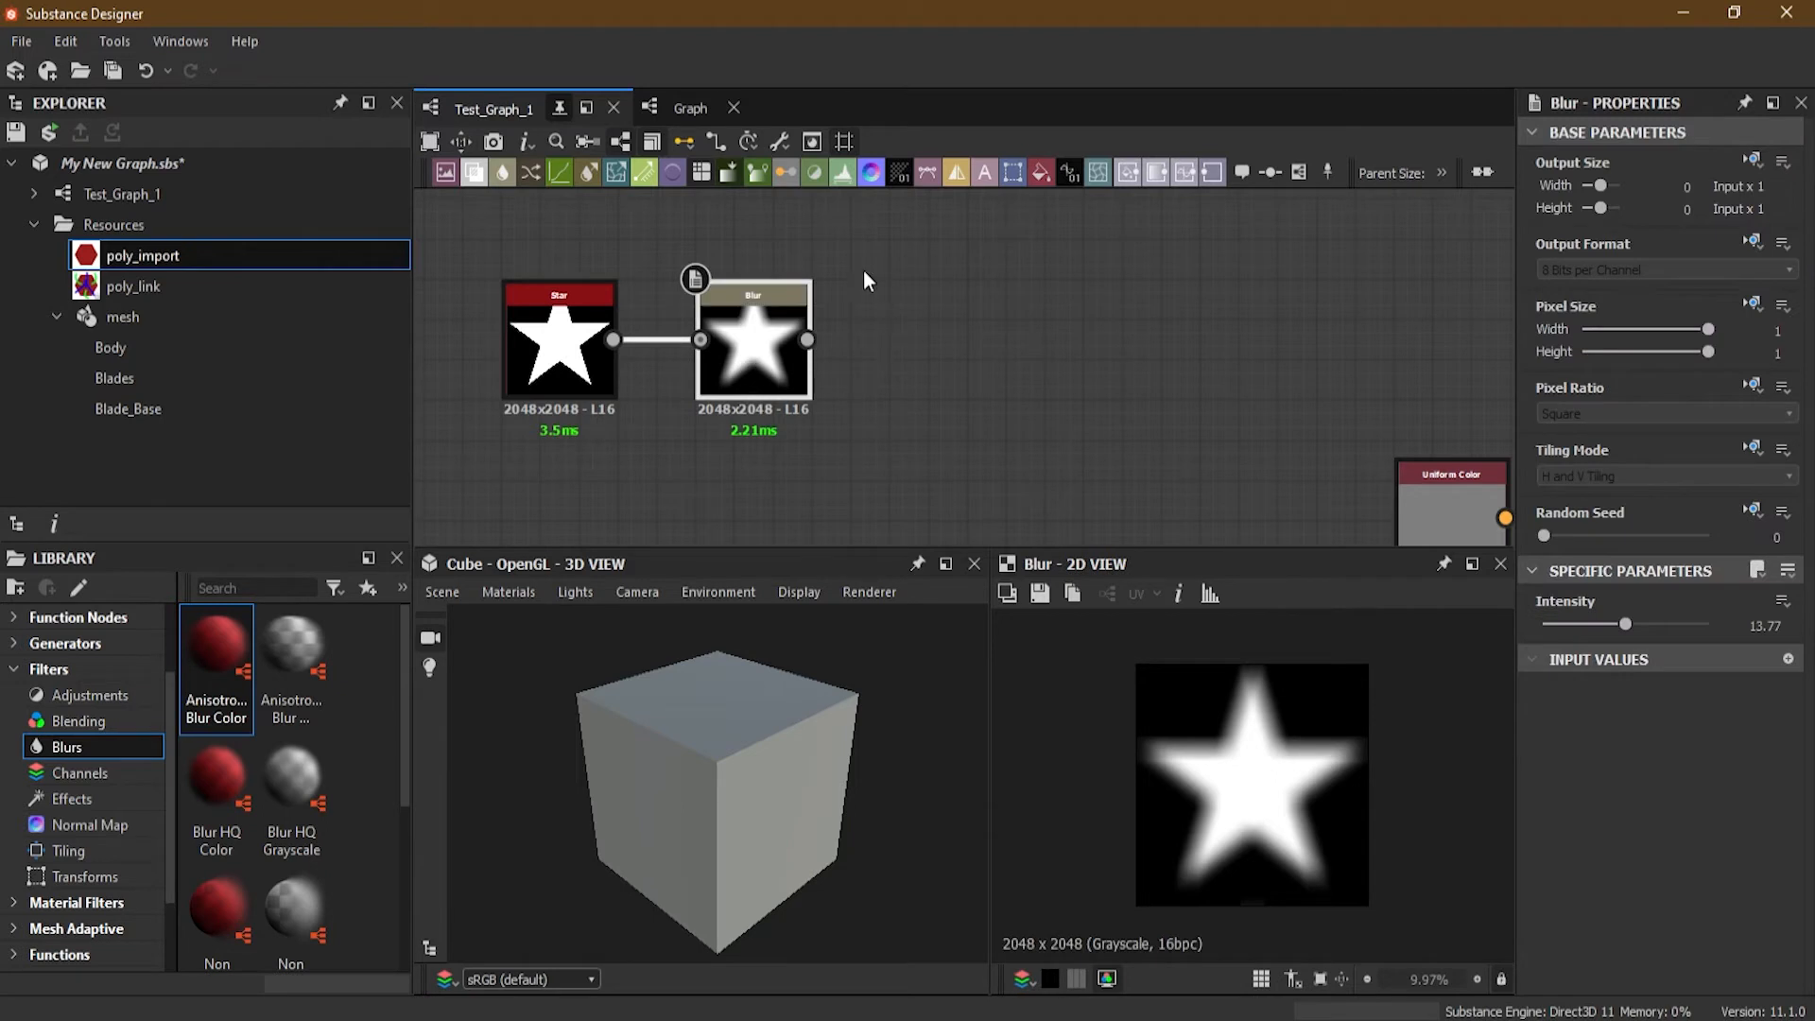
left_click(840, 173)
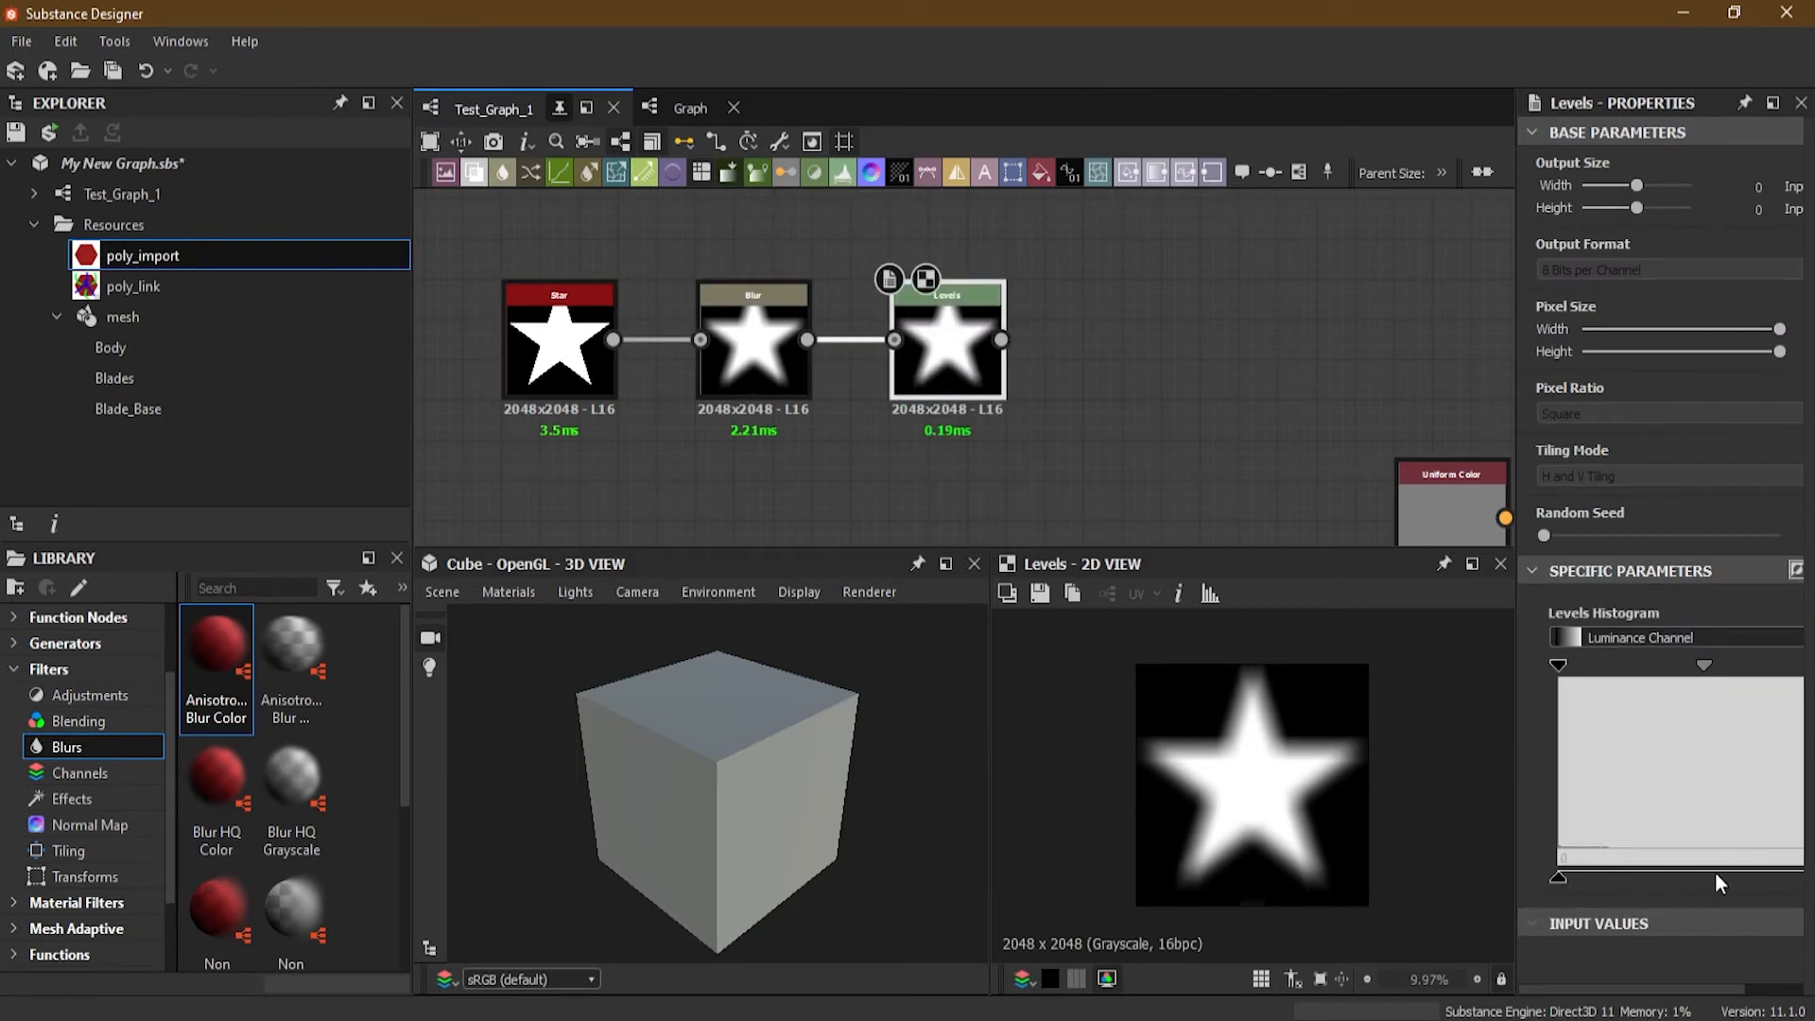
left_click_drag(1516, 724, 1465, 722)
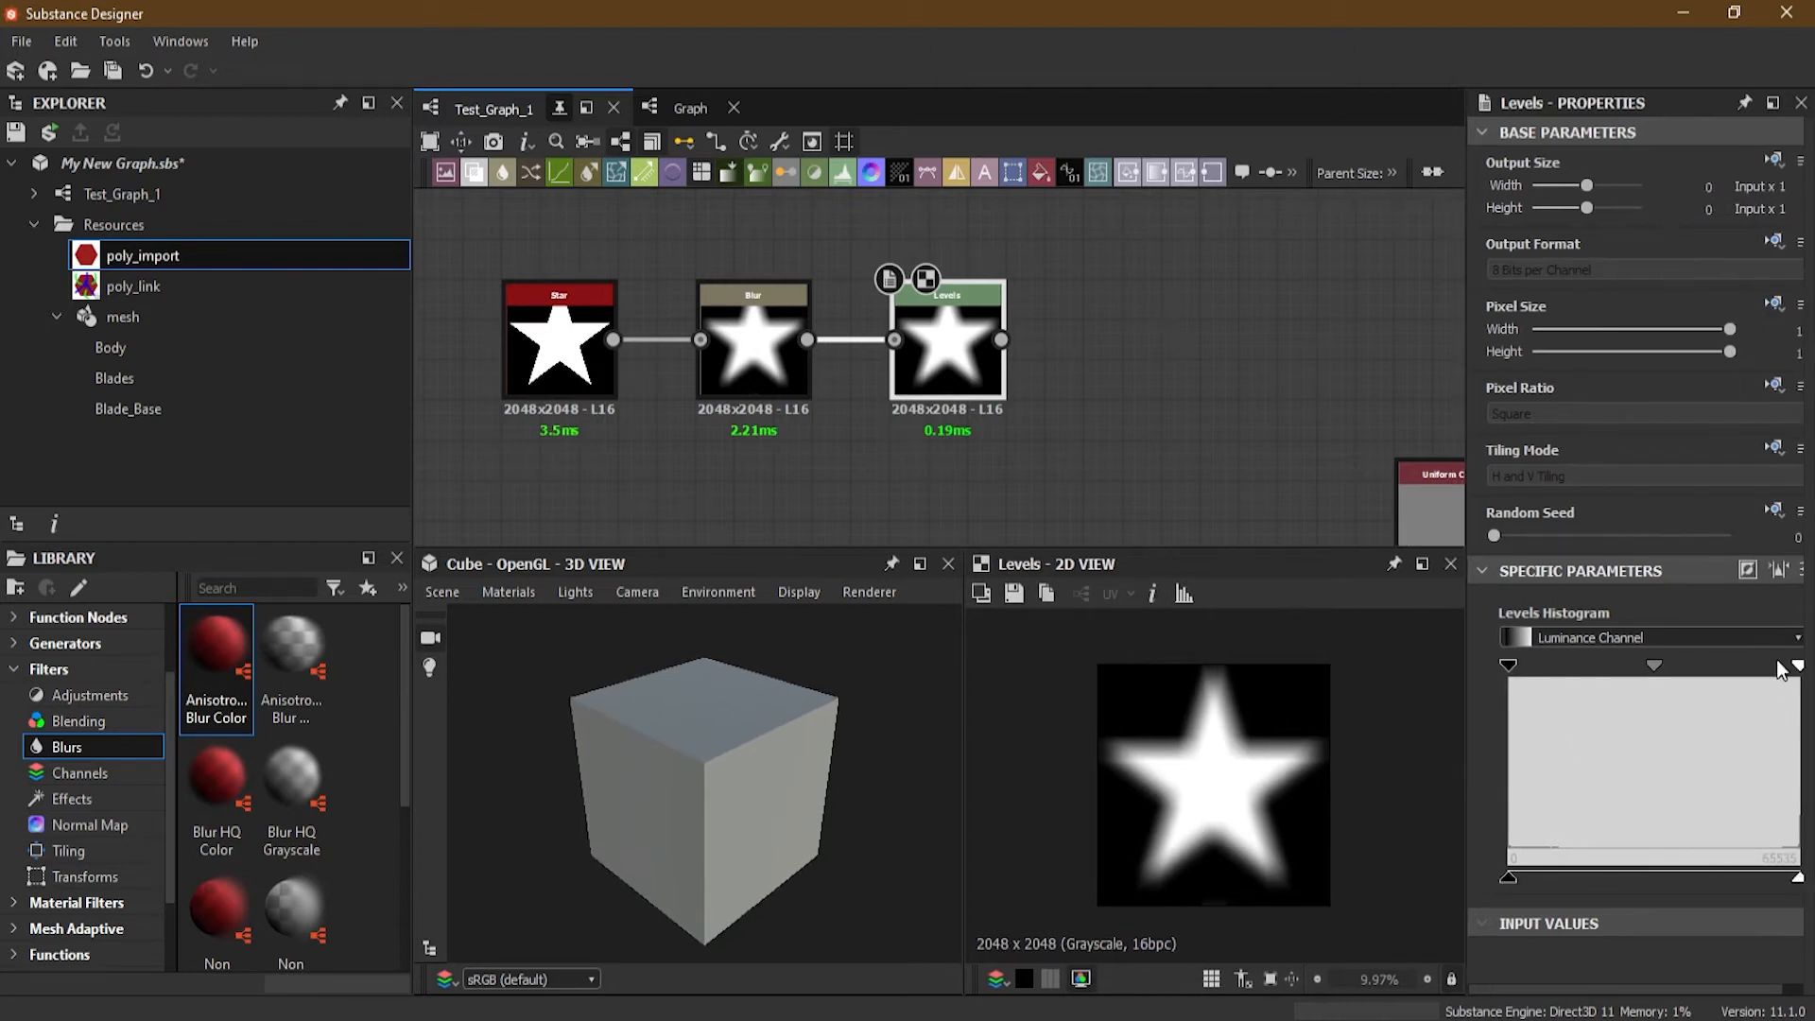
Step: Narrow the Levels input range by bringing the white and black points close together below mid-range, giving the star crisp, rounded edges
left_click_drag(1798, 664, 1630, 666)
left_click_drag(1507, 666, 1610, 671)
mouse_move(1598, 671)
left_mouse_down()
mouse_move(1547, 673)
mouse_move(1625, 673)
mouse_move(1596, 671)
left_mouse_up()
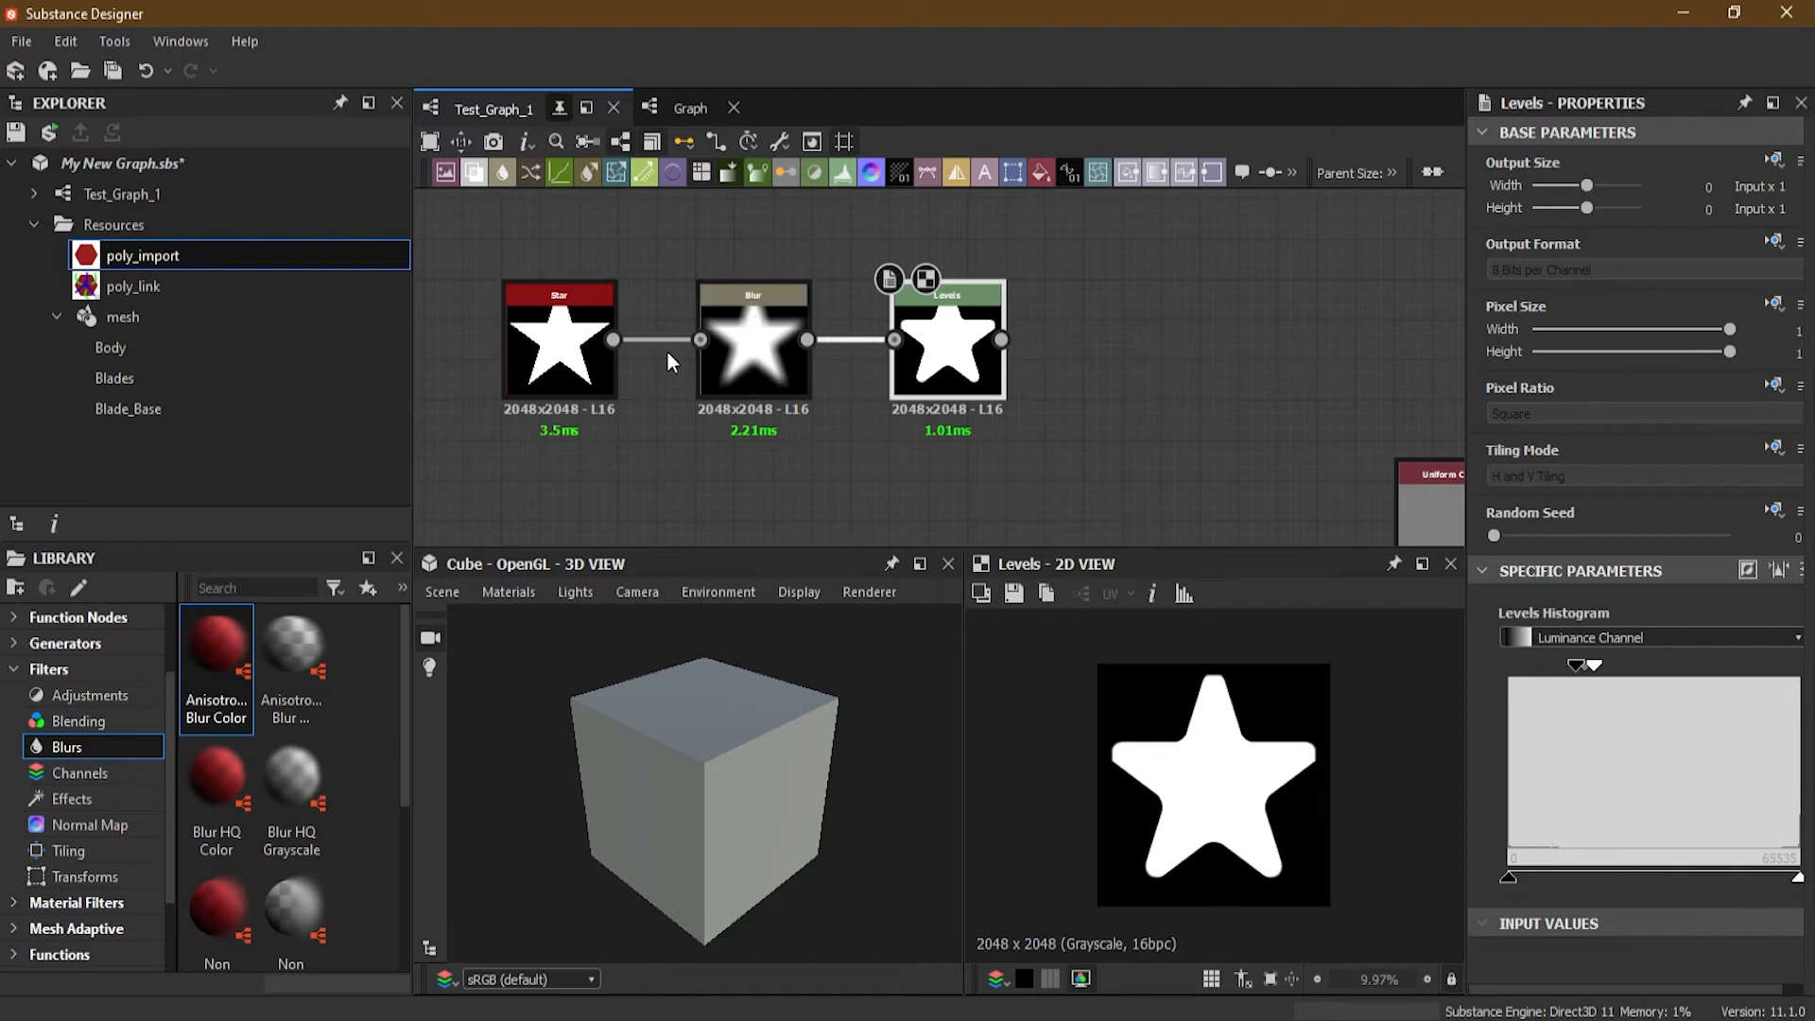
Step: Delete the link between Blur and Levels, and undo the deletion
scroll(796, 427, "up", 2)
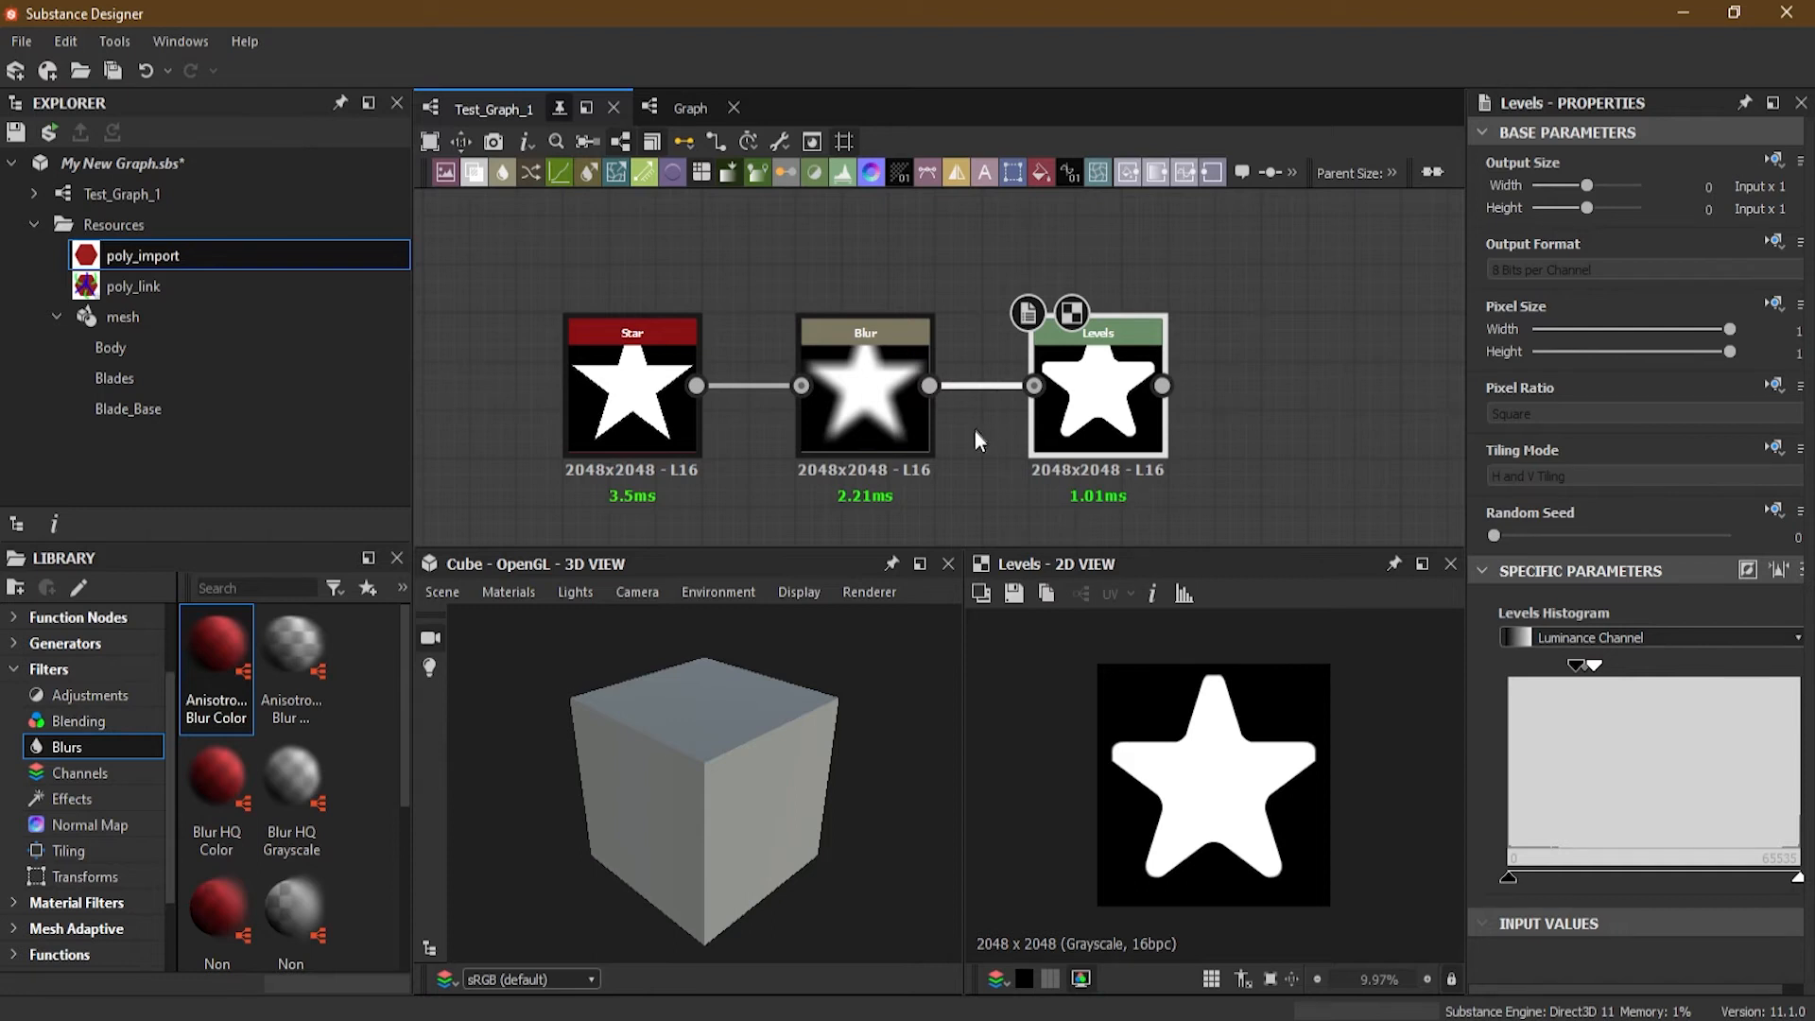
left_click(972, 384)
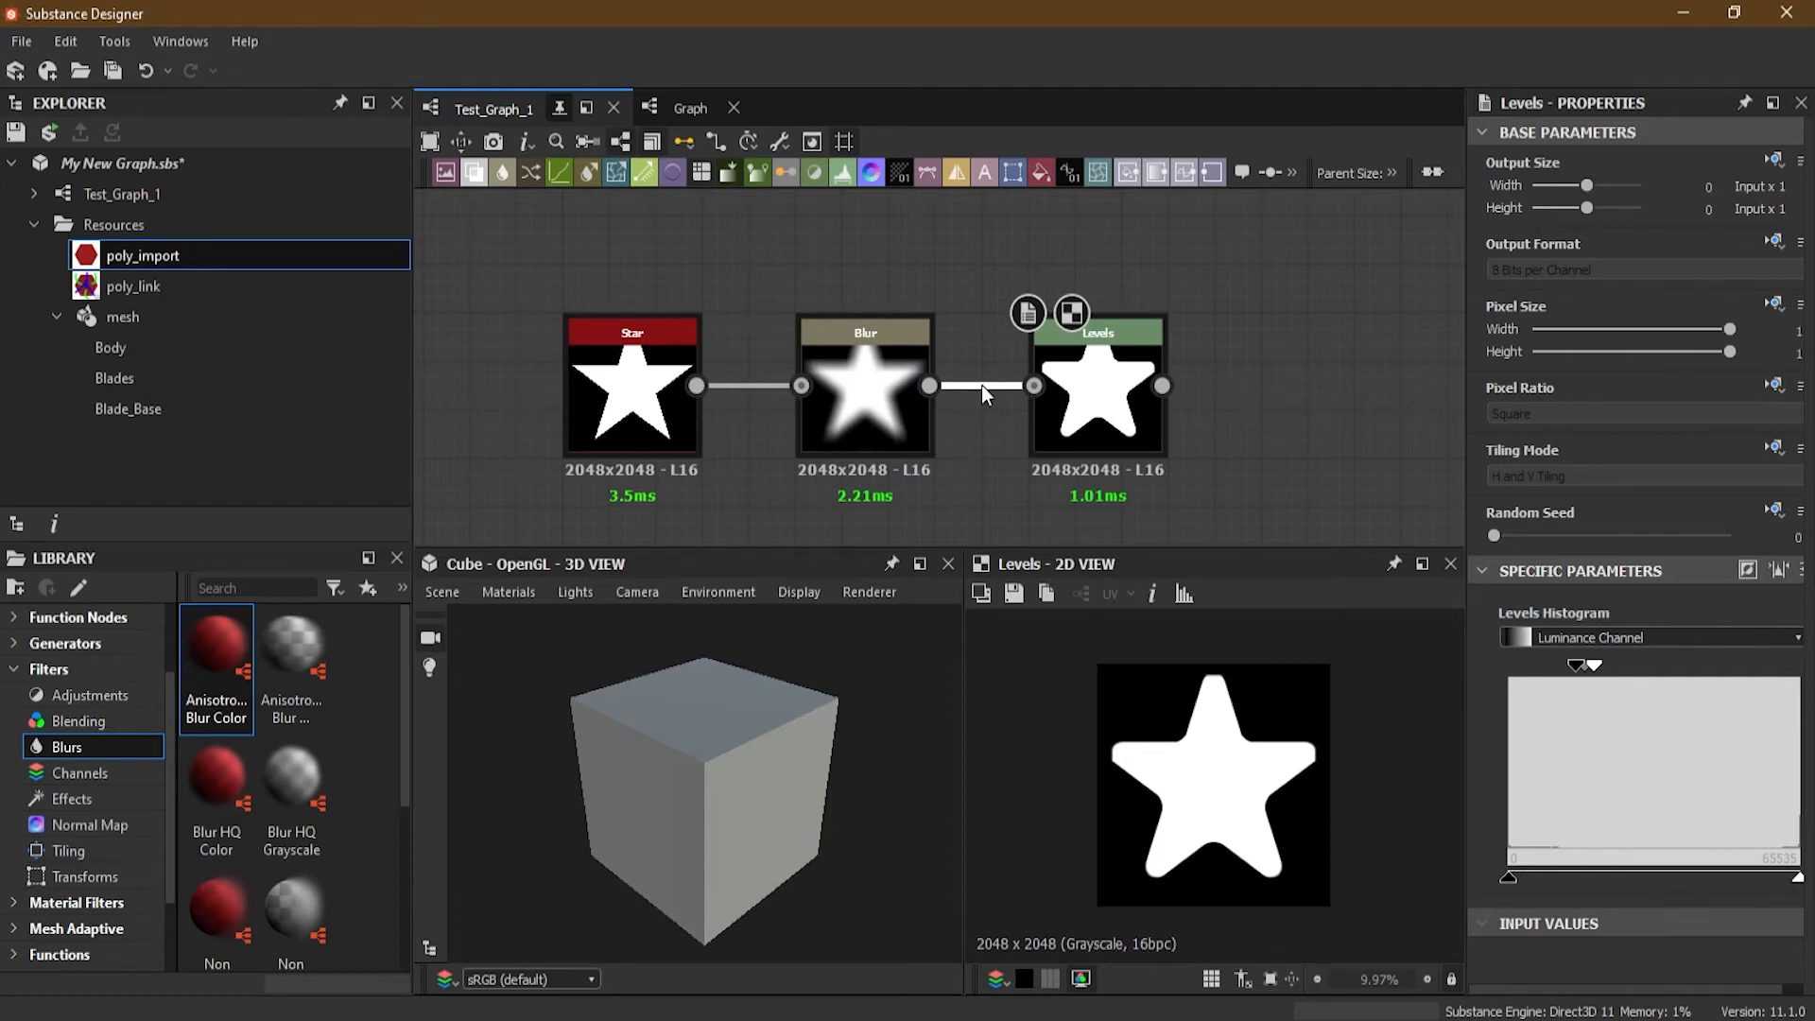
key("Delete")
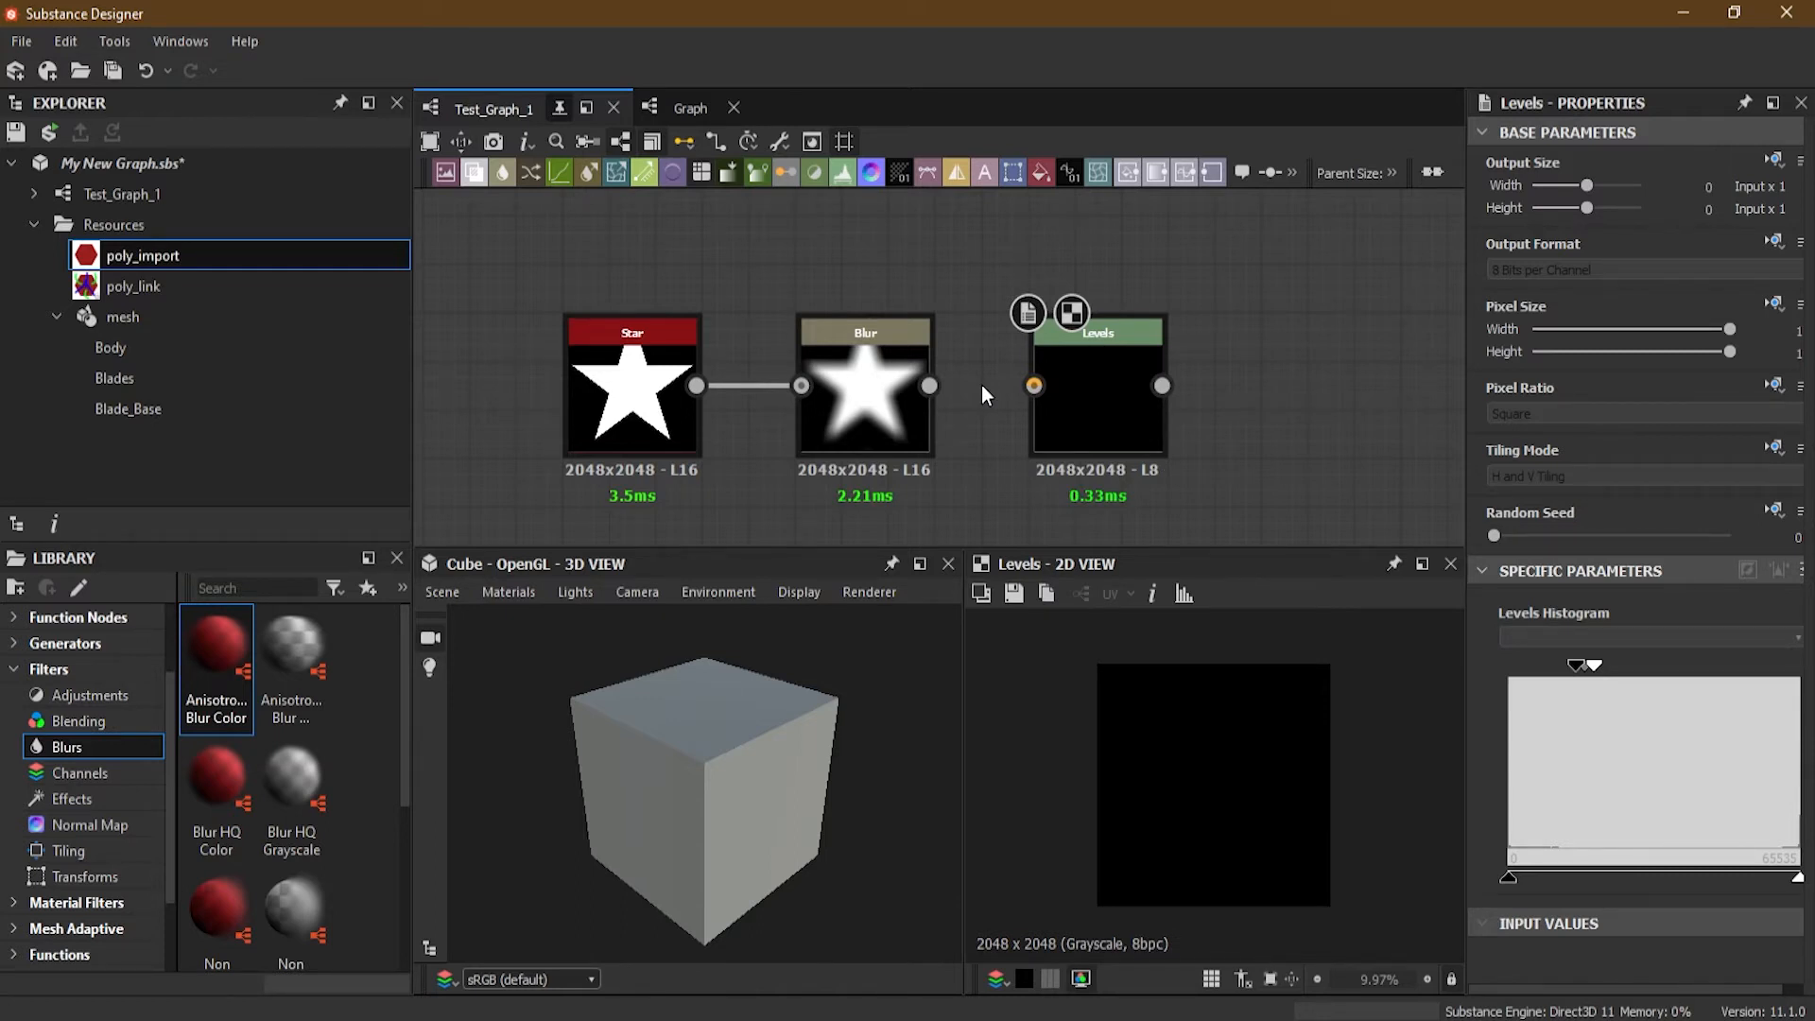
key("ctrl+z")
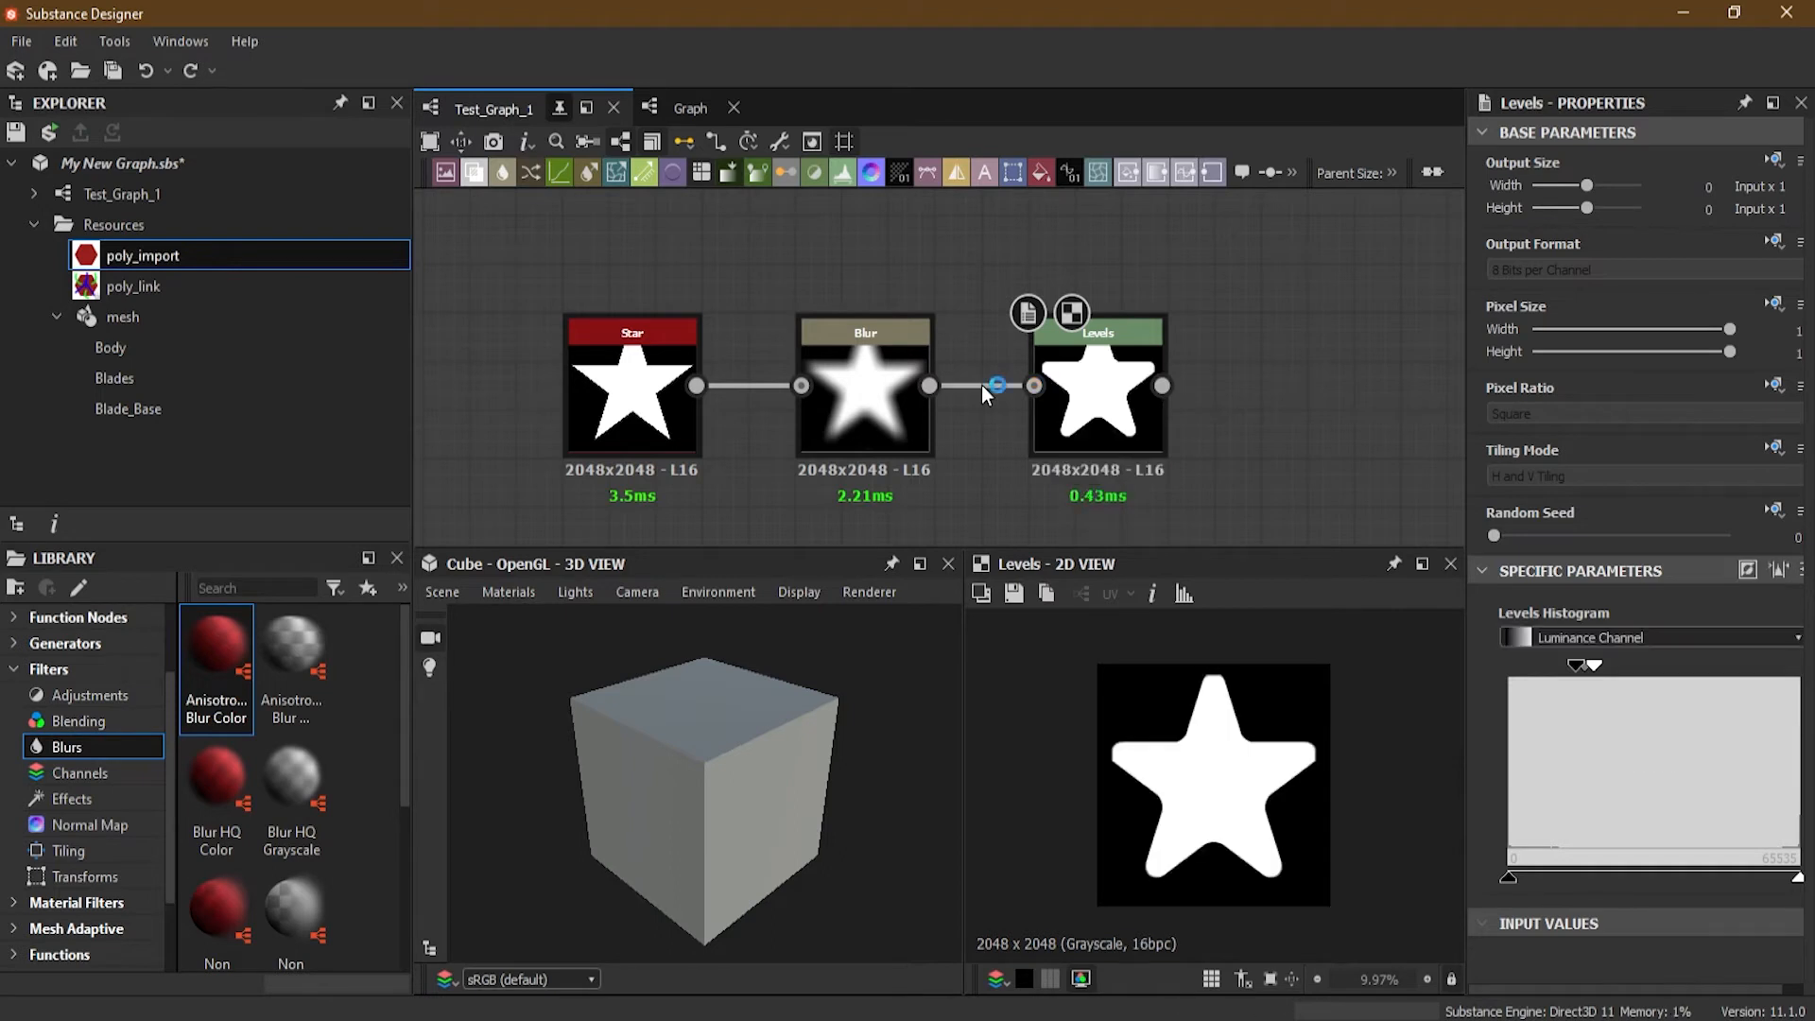
Step: Add an unconnected Blend node and place it between the Levels node and the Uniform Color node, lower than the star chain
scroll(982, 384, "down", 3)
middle_click_drag(1124, 451, 1167, 337)
middle_click_drag(1042, 416, 909, 430)
scroll(898, 407, "up", 1)
scroll(898, 414, "down", 1)
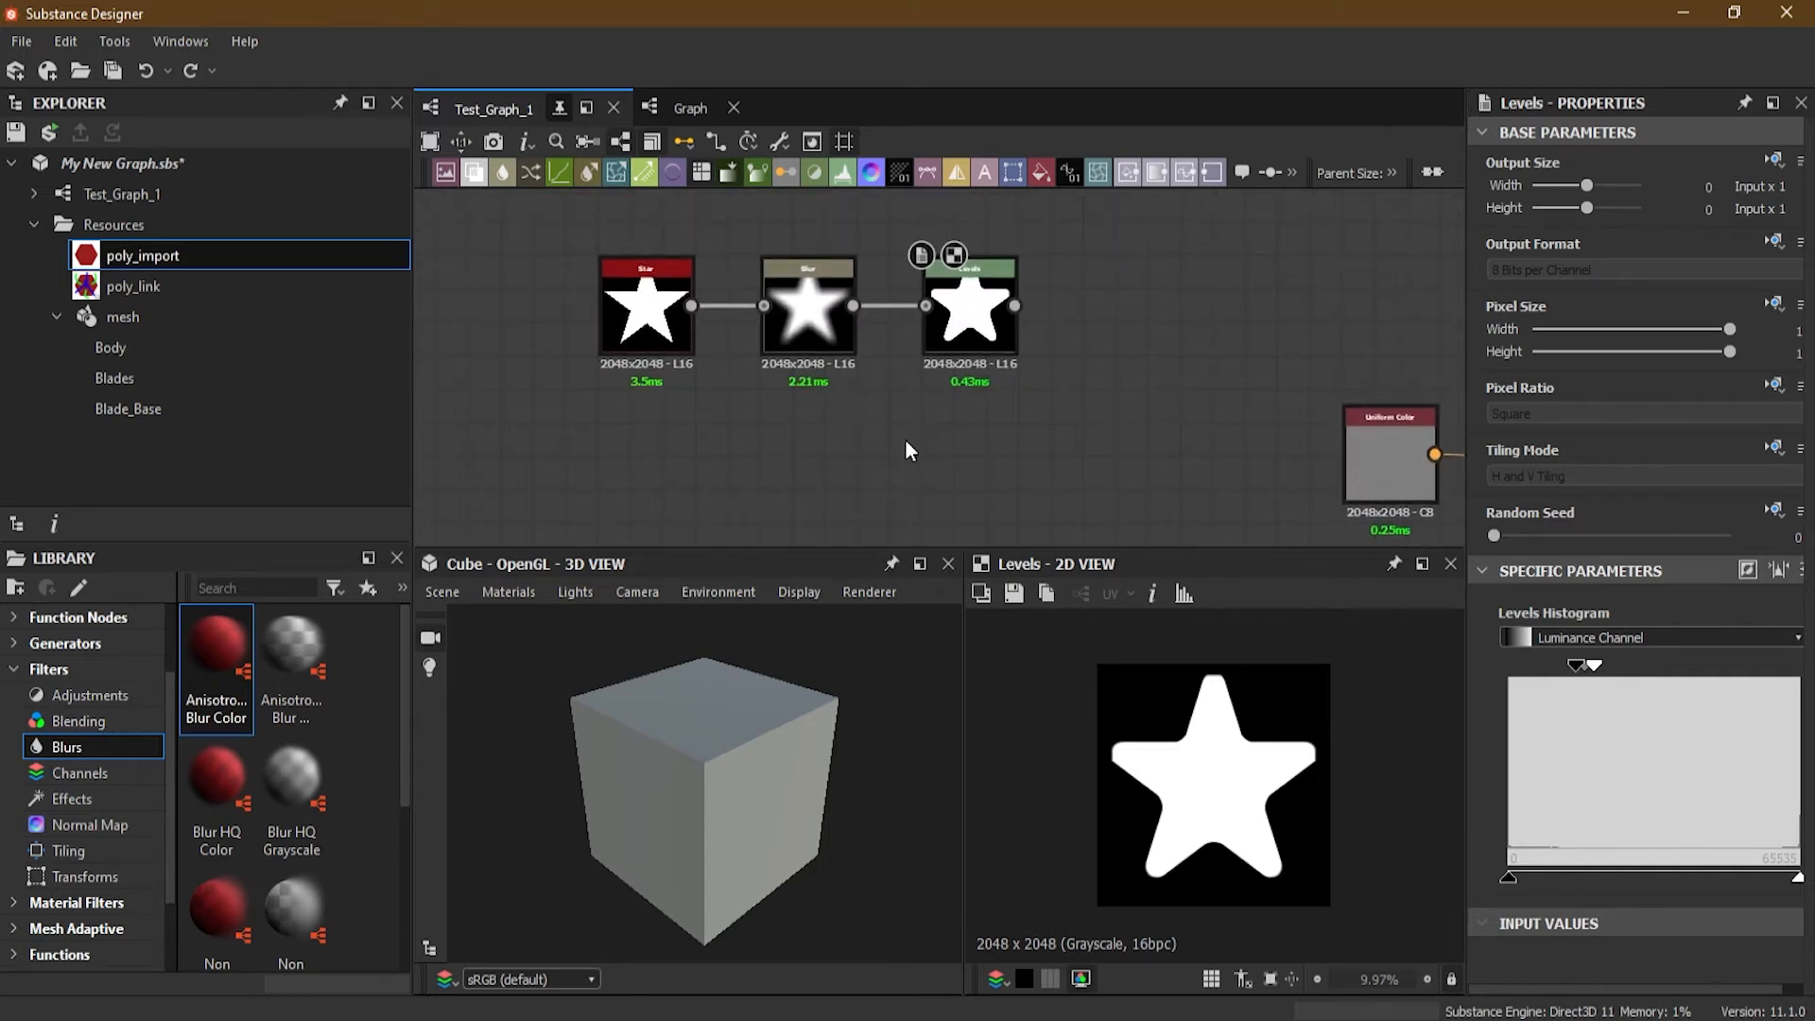
left_click(472, 172)
left_click_drag(914, 365, 1103, 469)
middle_click_drag(988, 465, 936, 417)
Step: Add a Shape node below the Blur node, facing the Blend node's inputs
key("space")
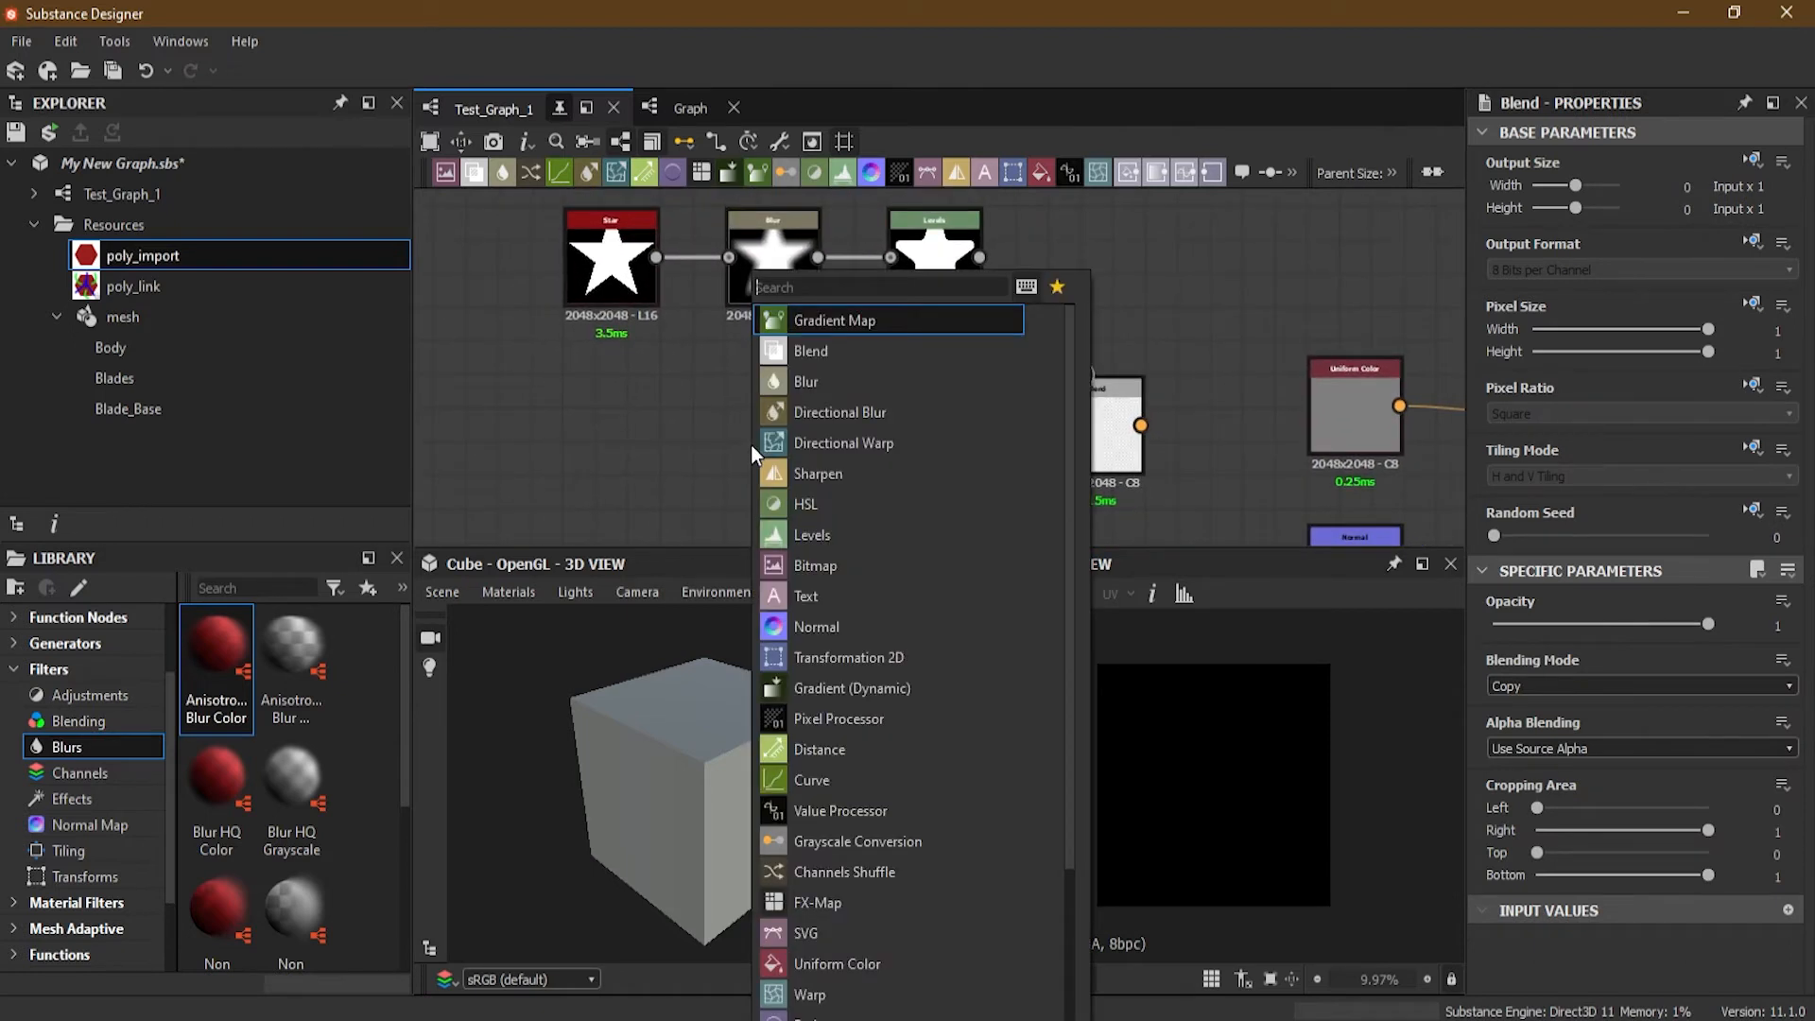
type("shape")
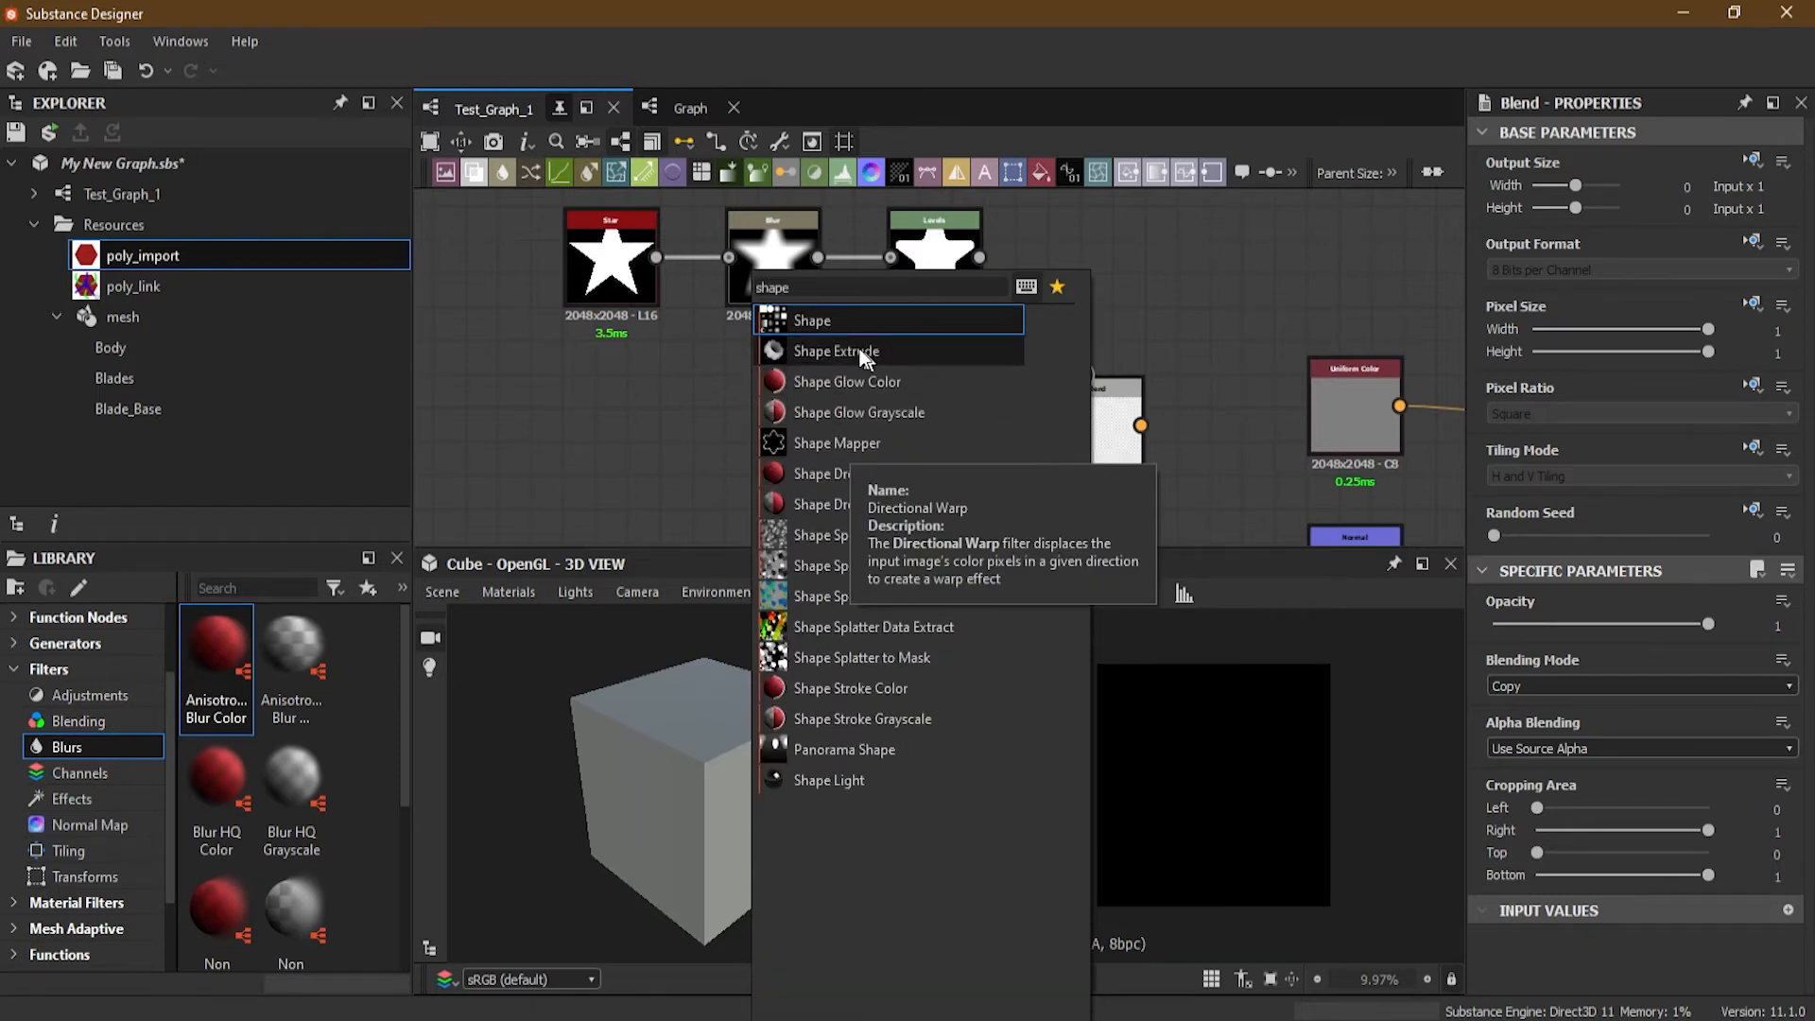
key("Return")
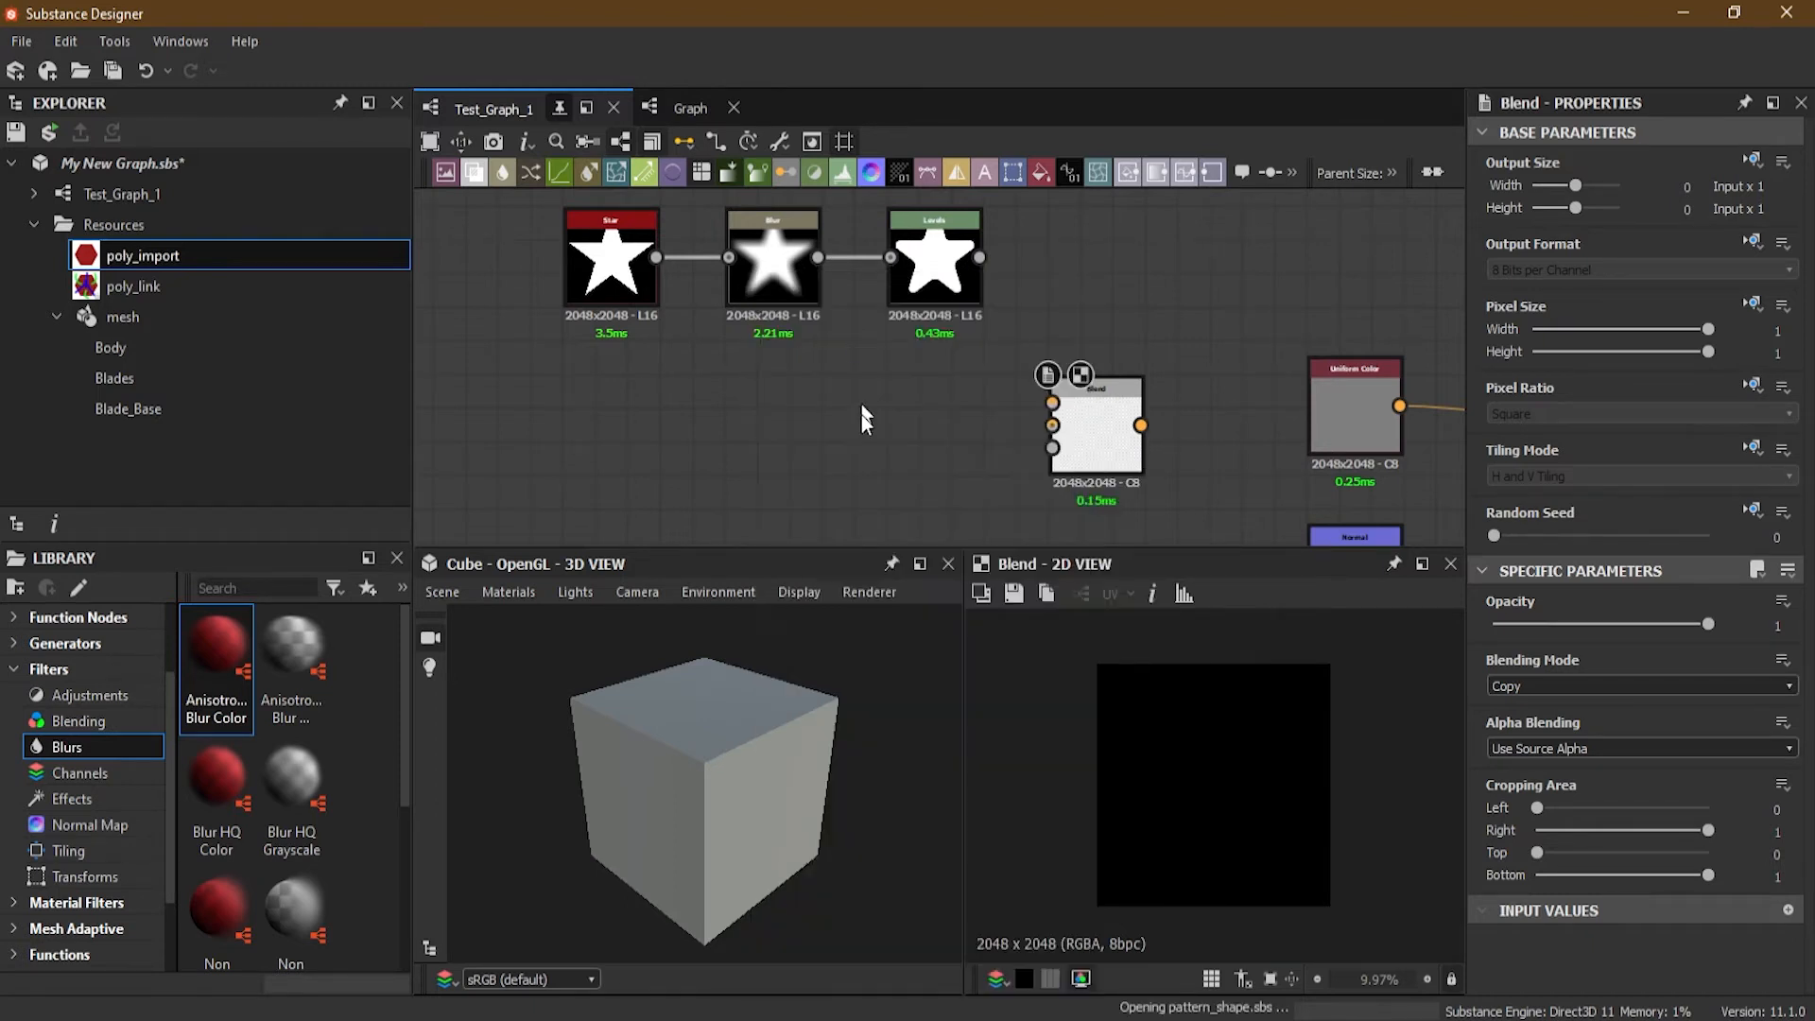
left_click_drag(729, 475, 808, 454)
Step: Set the Shape node's pattern to Disc and its scale to 0.73, and move the node slightly down
left_click(1716, 715)
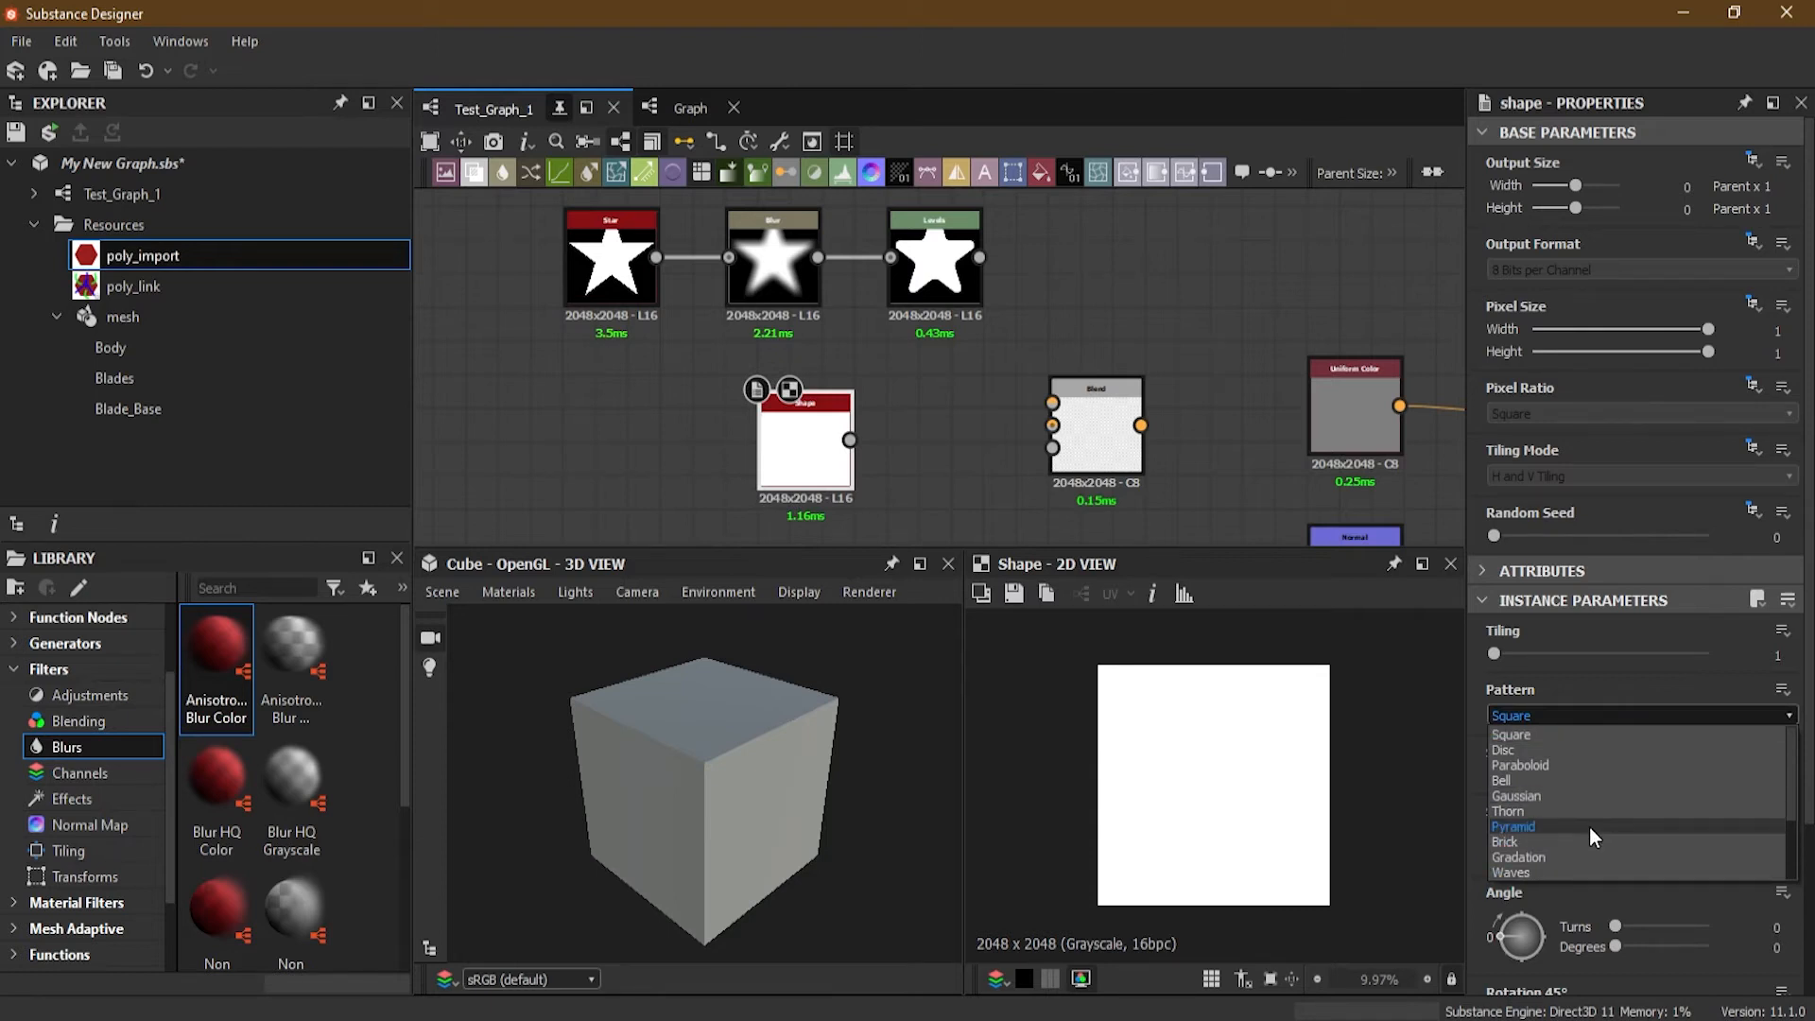
left_click(1570, 749)
left_click_drag(1709, 779, 1649, 780)
left_click_drag(797, 451, 798, 470)
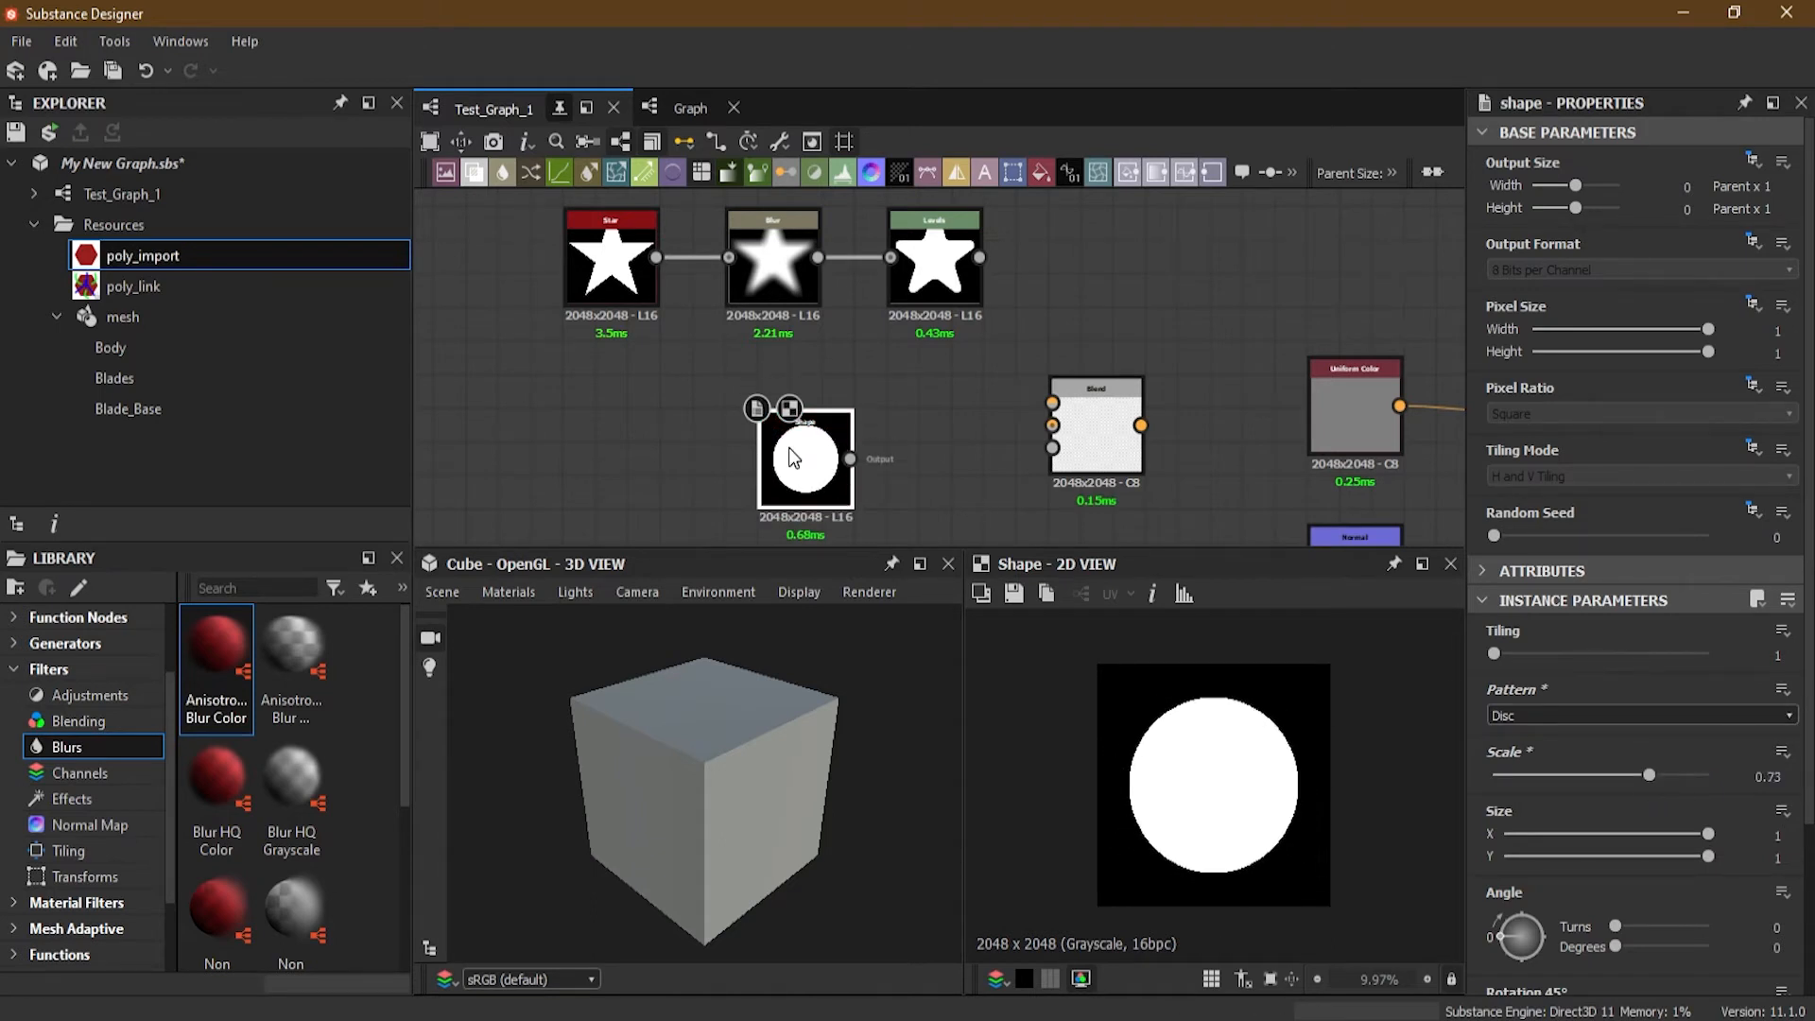
Step: Link Levels to Blend's Foreground and Shape to its Background, placing Shape under Levels and raising Blend between the two
left_click_drag(979, 257, 1050, 421)
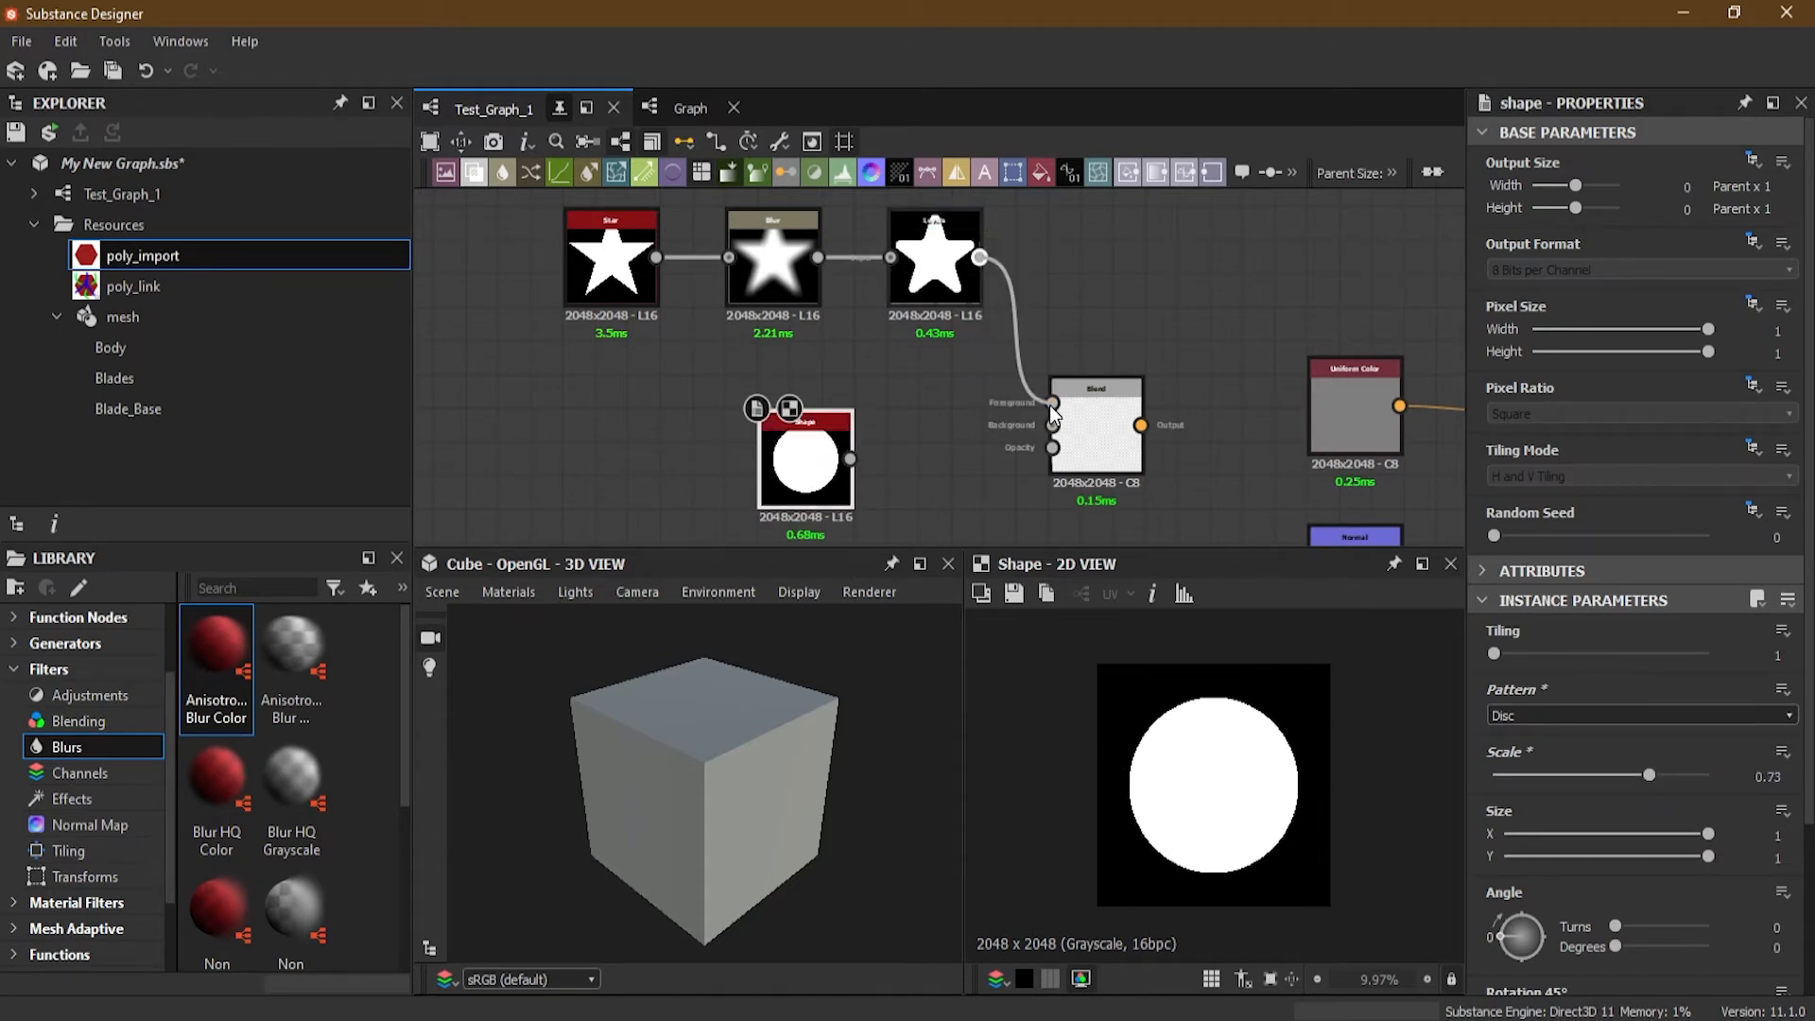
left_click_drag(851, 460, 1052, 424)
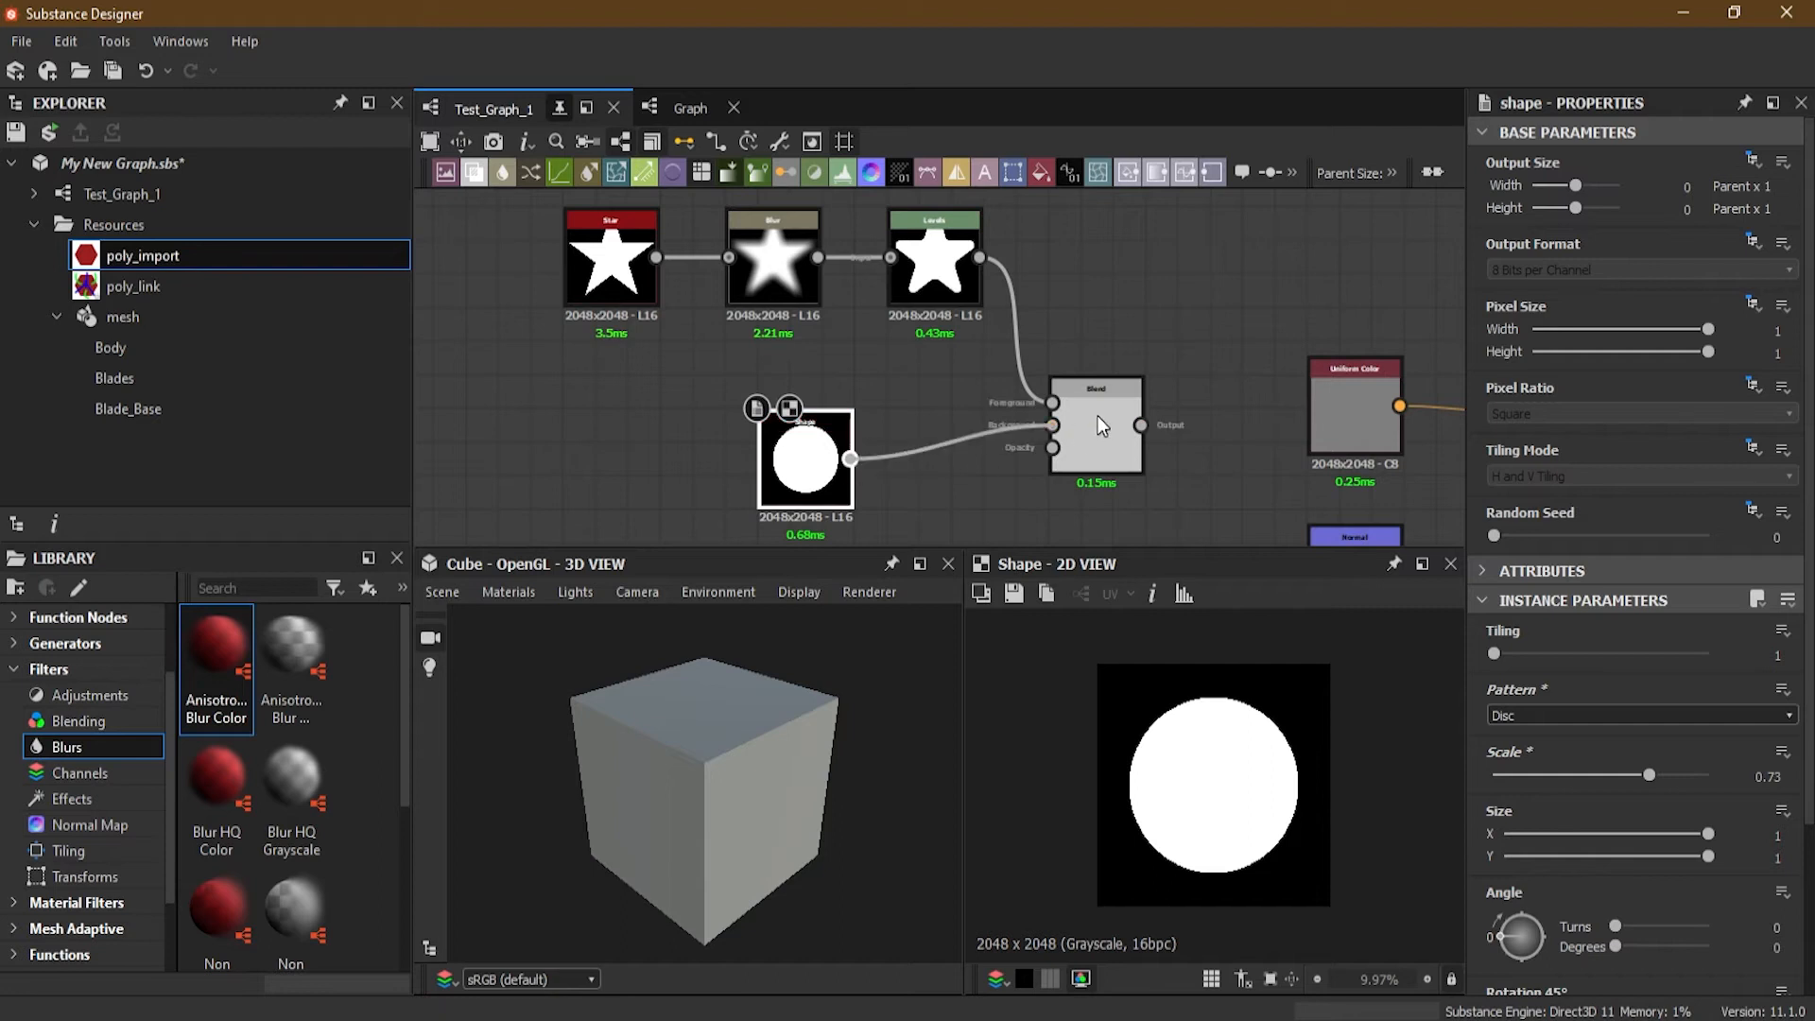
left_click_drag(811, 470, 939, 470)
left_click_drag(1097, 449, 1106, 384)
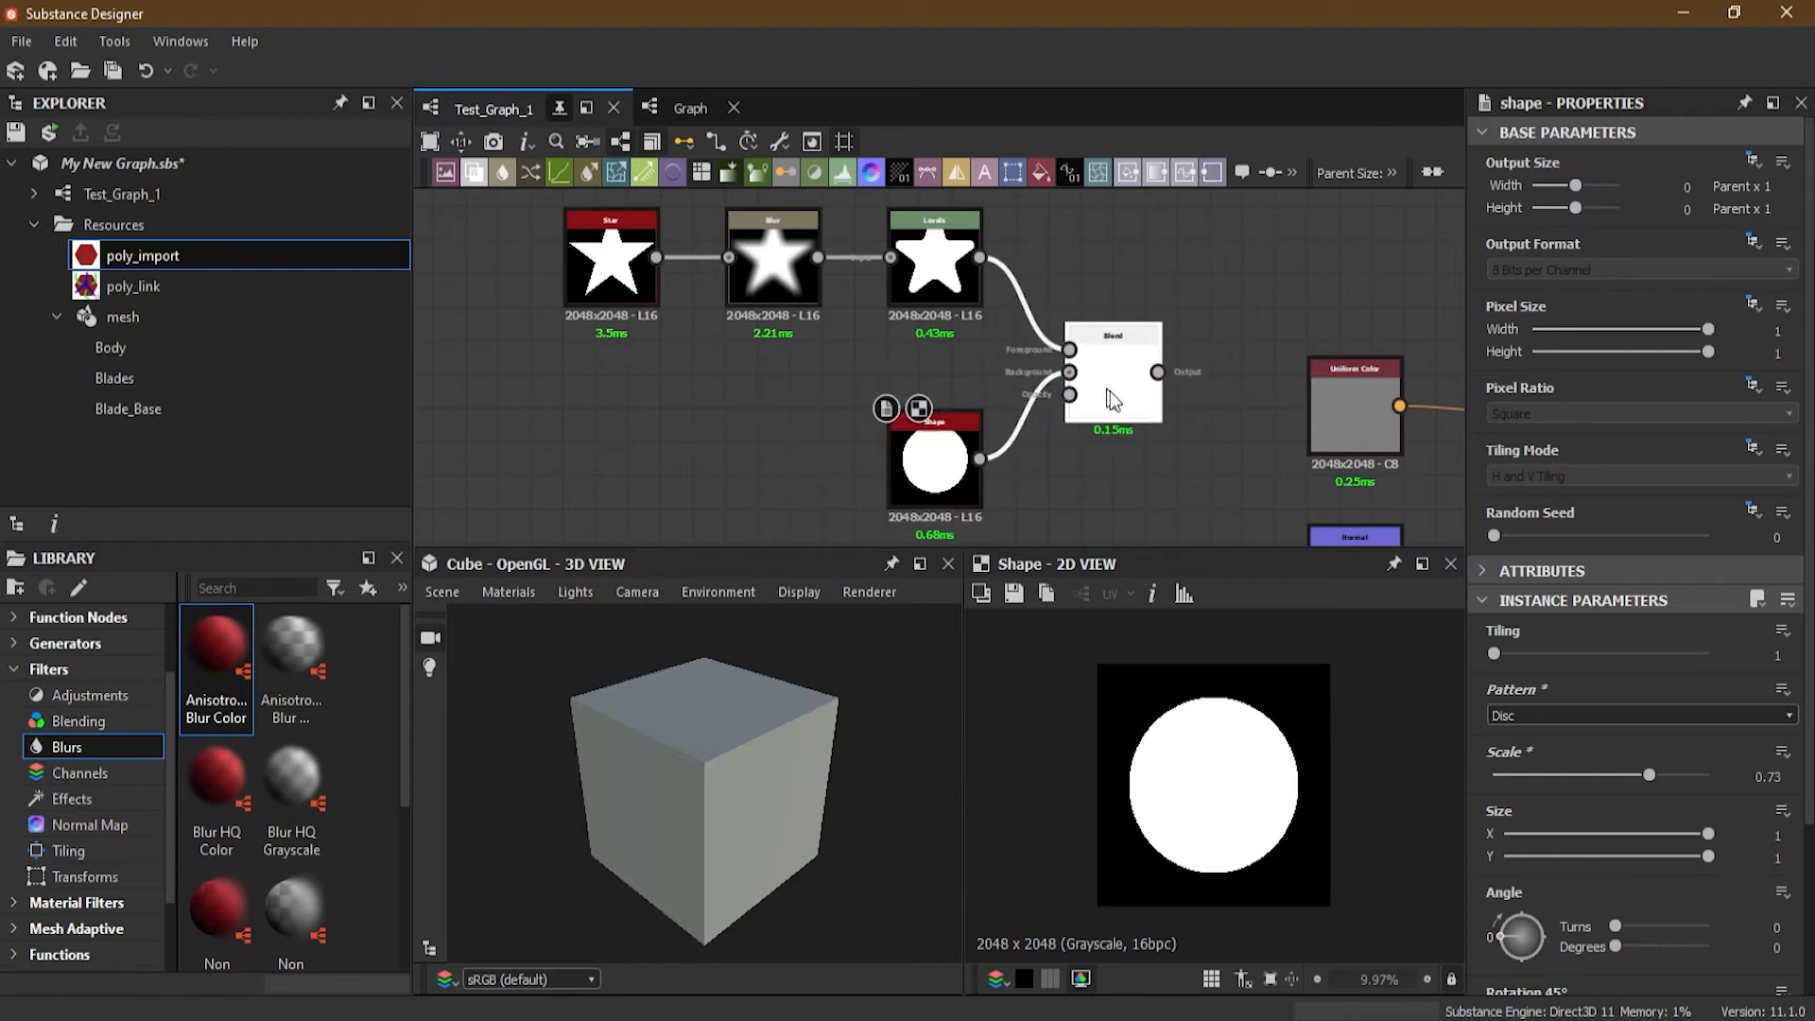
Step: Display the Blend node in the 2D view, and set its blending mode to Add (Linear Dodge)
left_click(1141, 384)
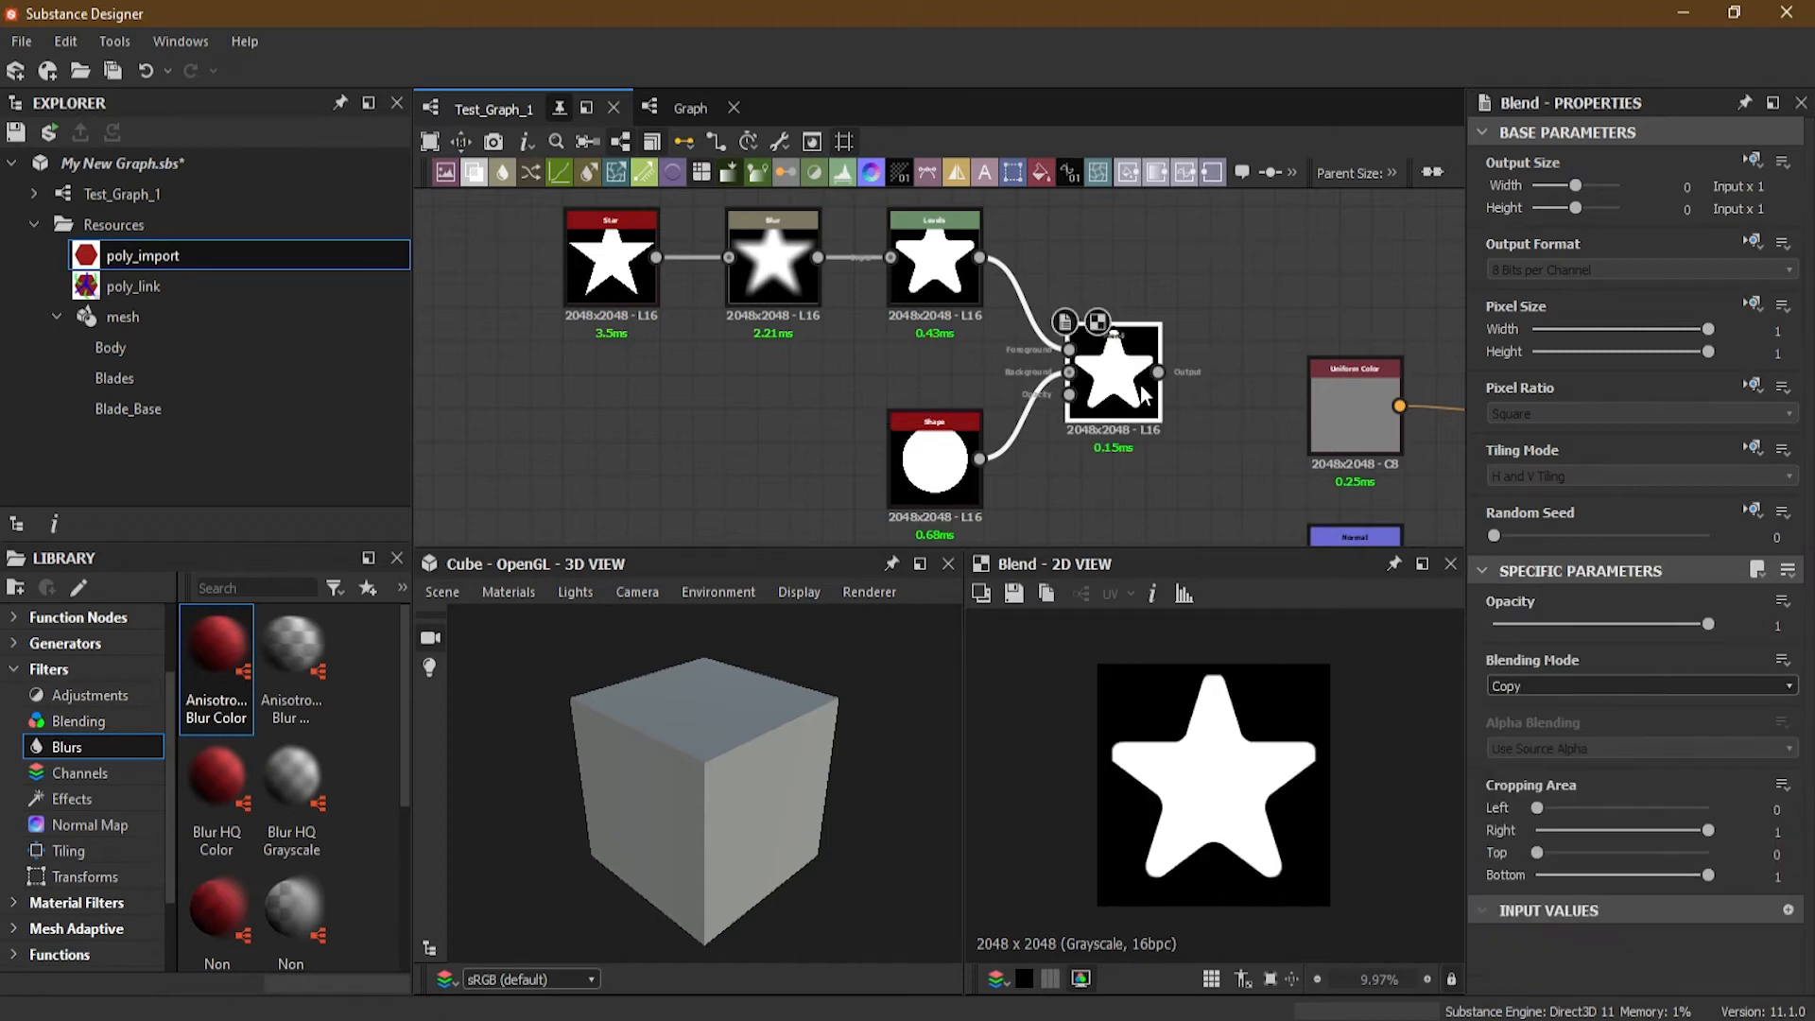
left_click(1613, 684)
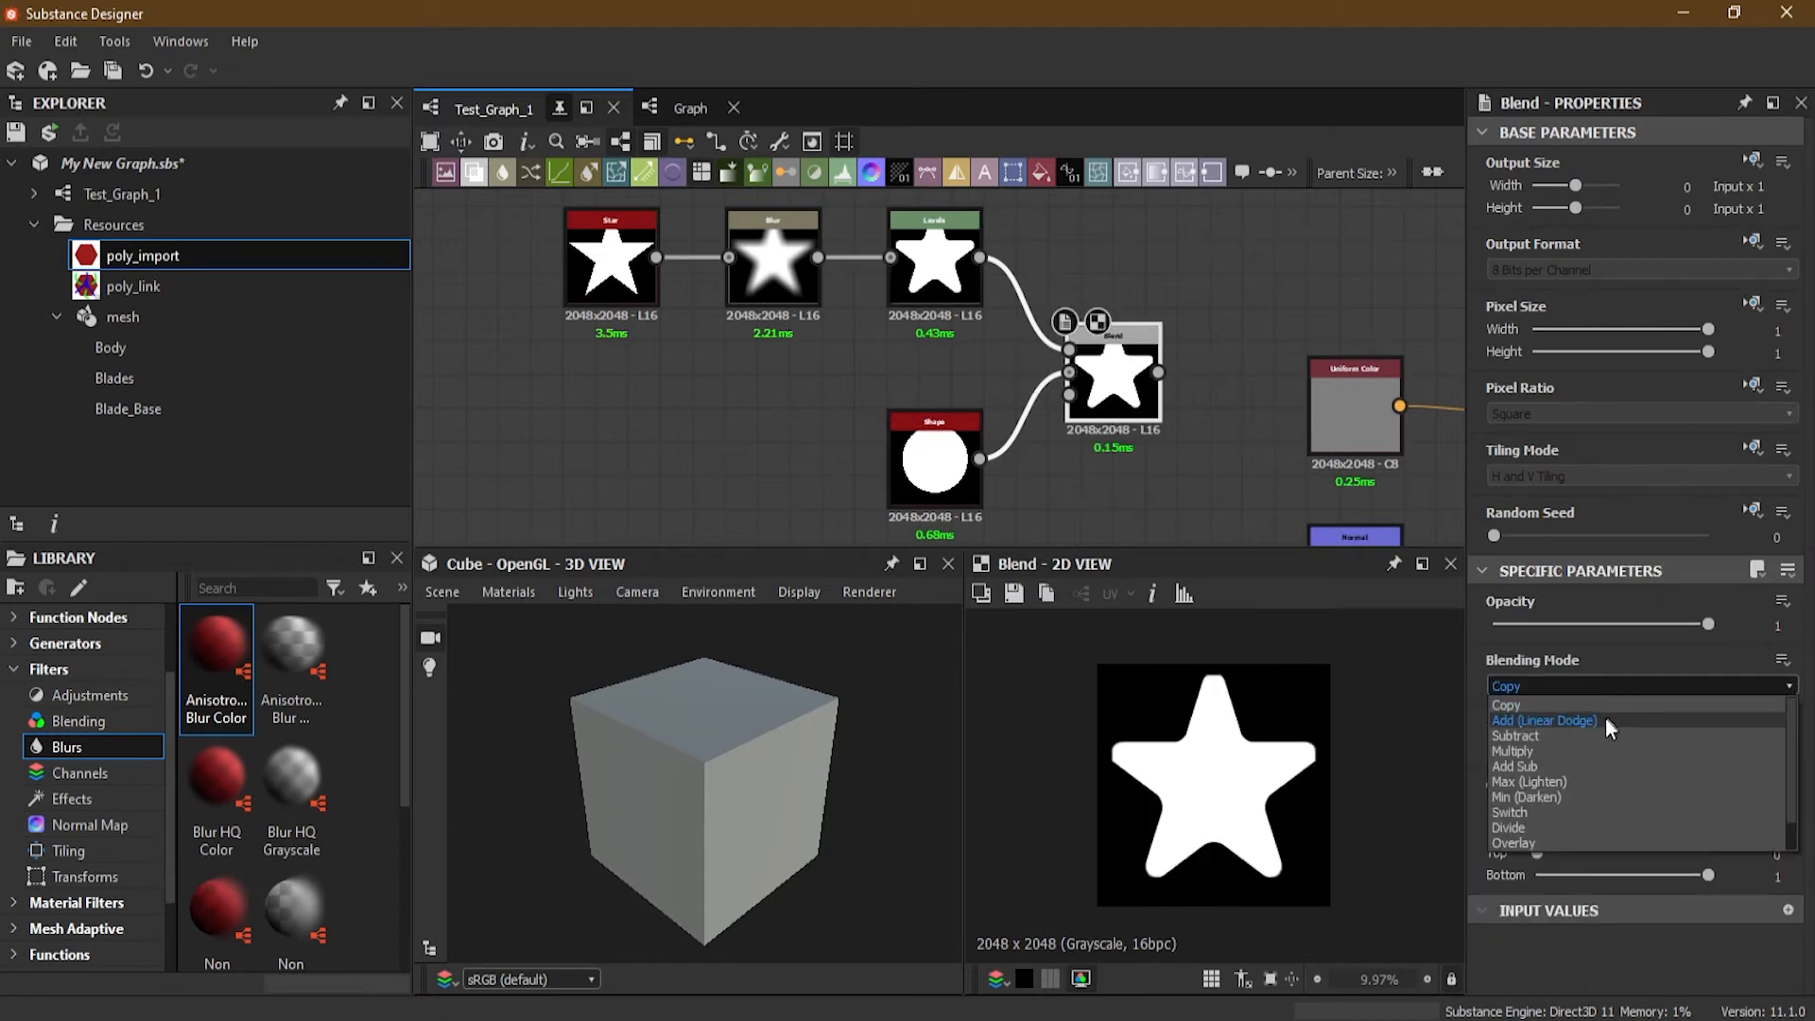
left_click(1591, 722)
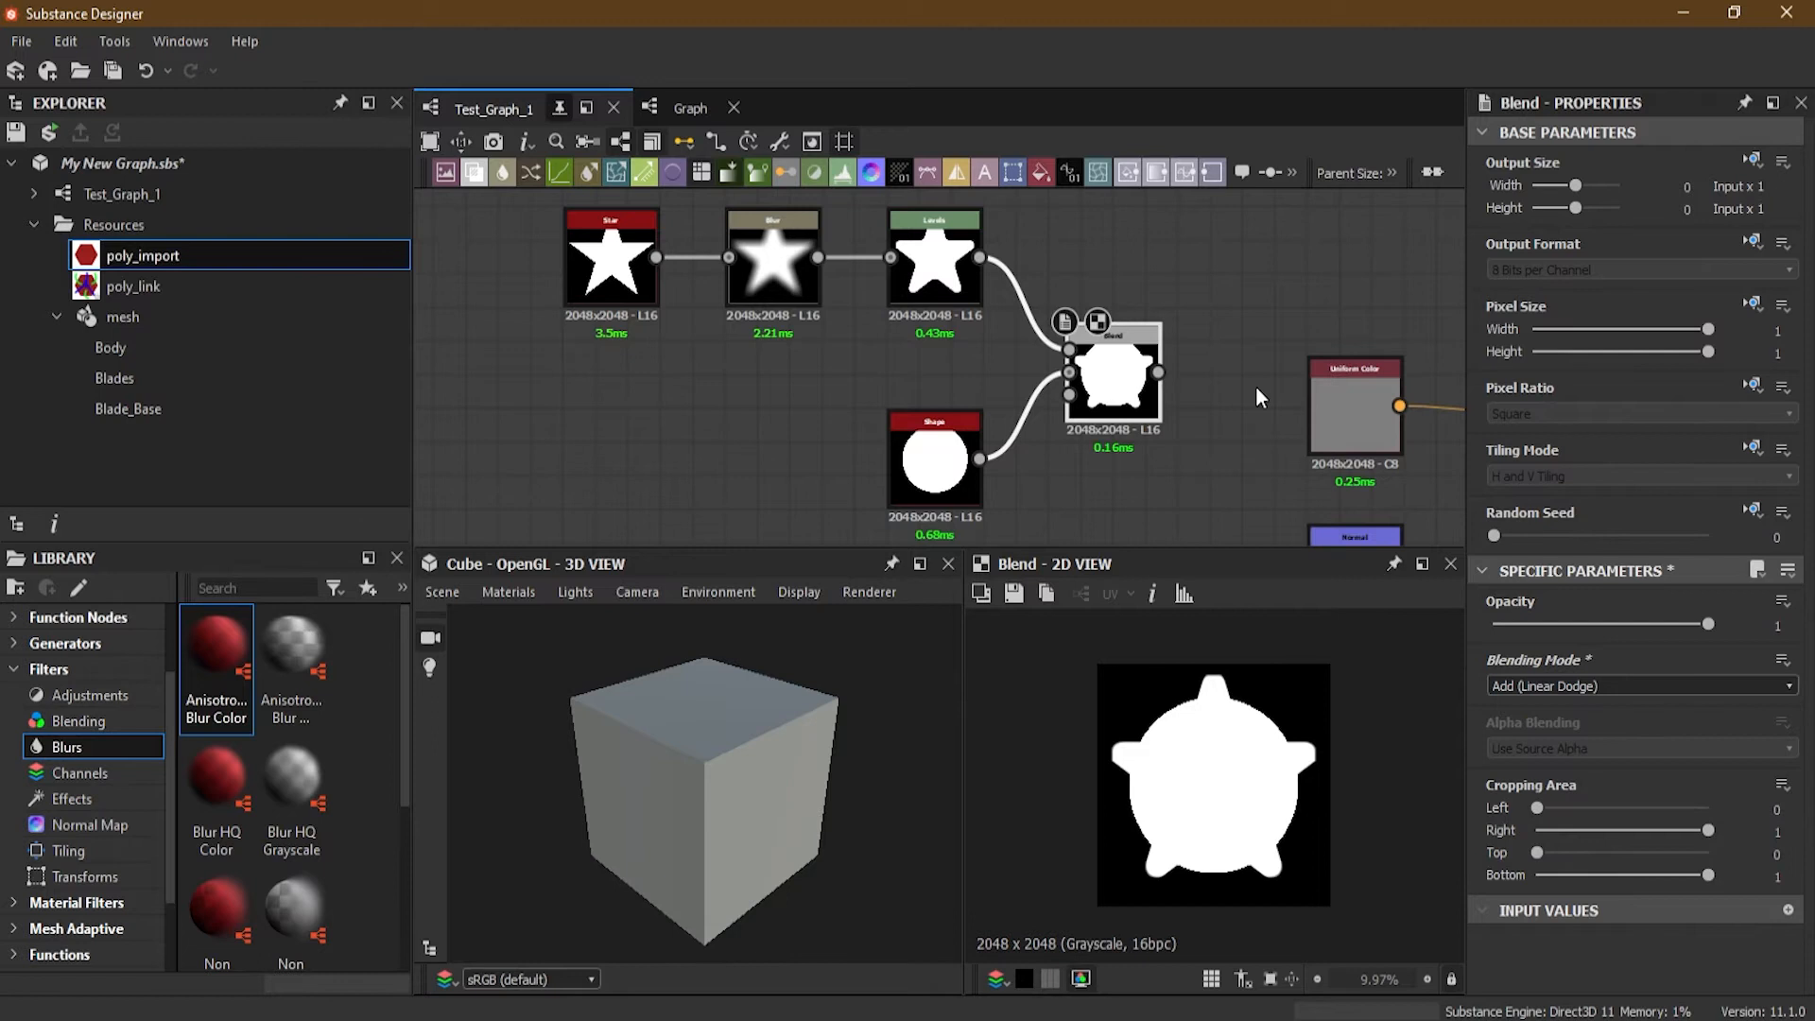
mouse_move(1191, 435)
middle_mouse_down()
mouse_move(1045, 397)
mouse_move(1174, 438)
middle_mouse_up()
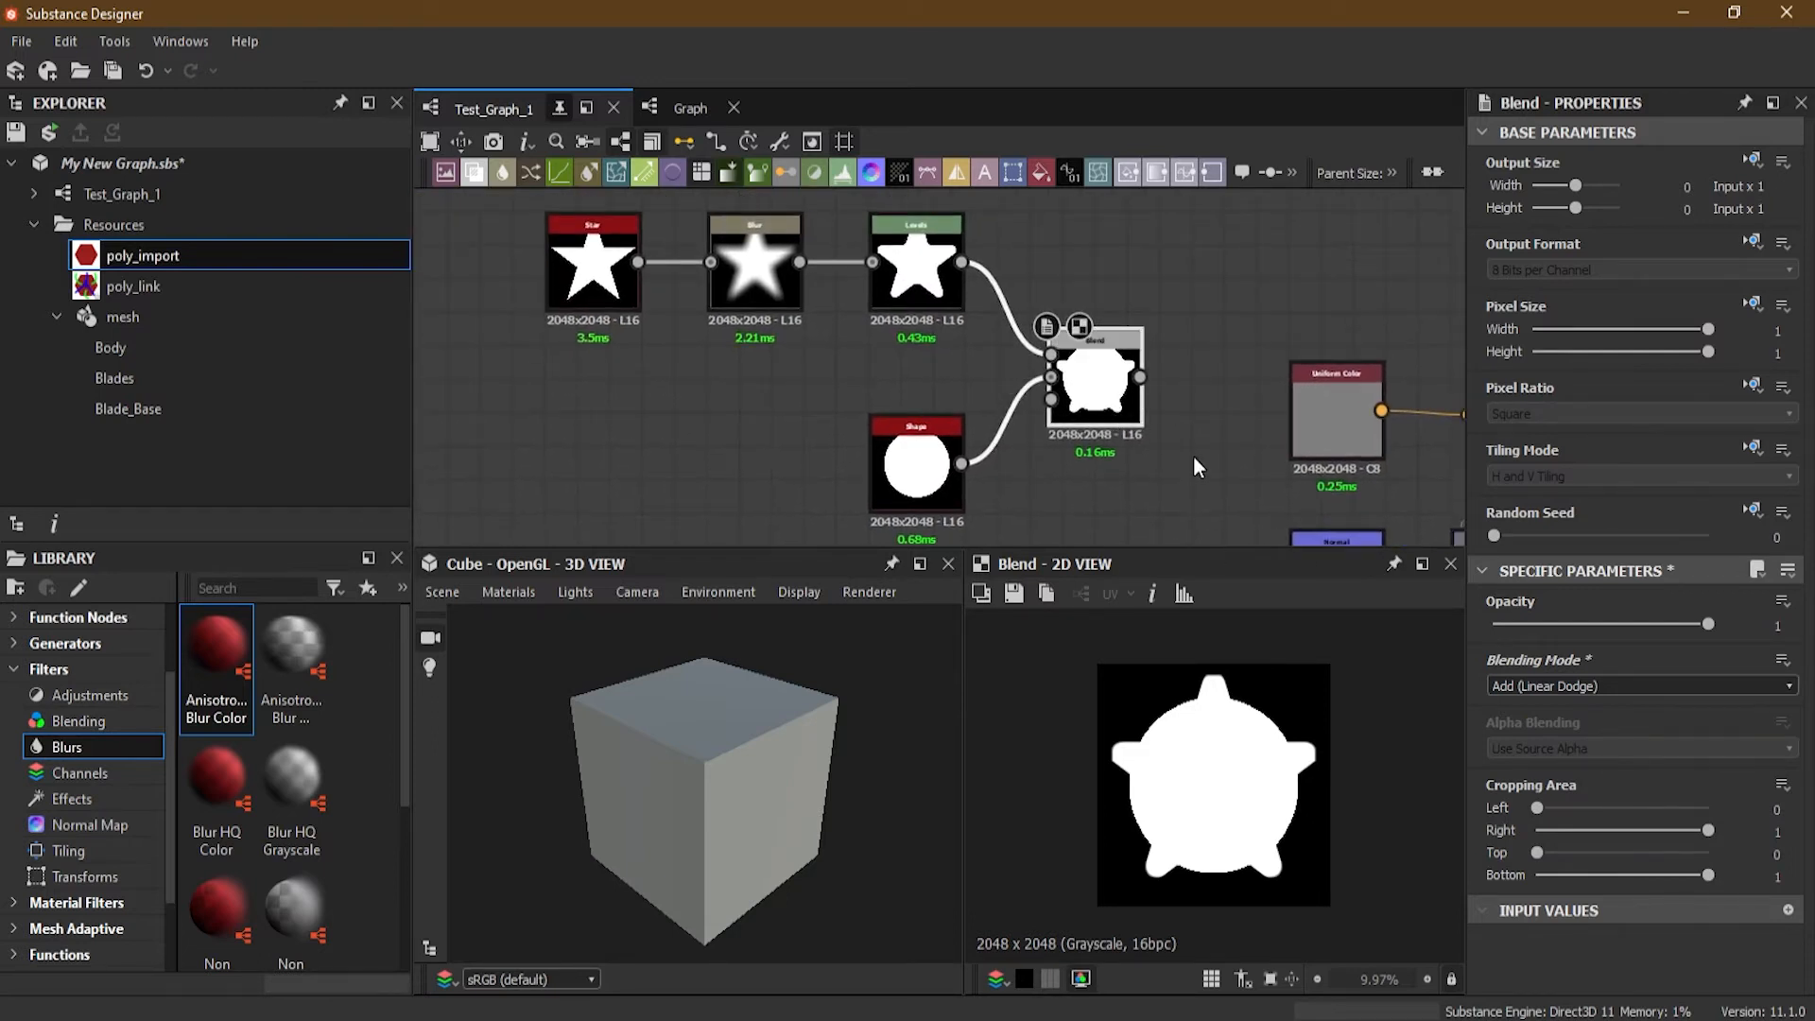
Step: Delete the two links feeding the Blend node together with the Blur-to-Levels link, and undo the deletion
left_click(1006, 233)
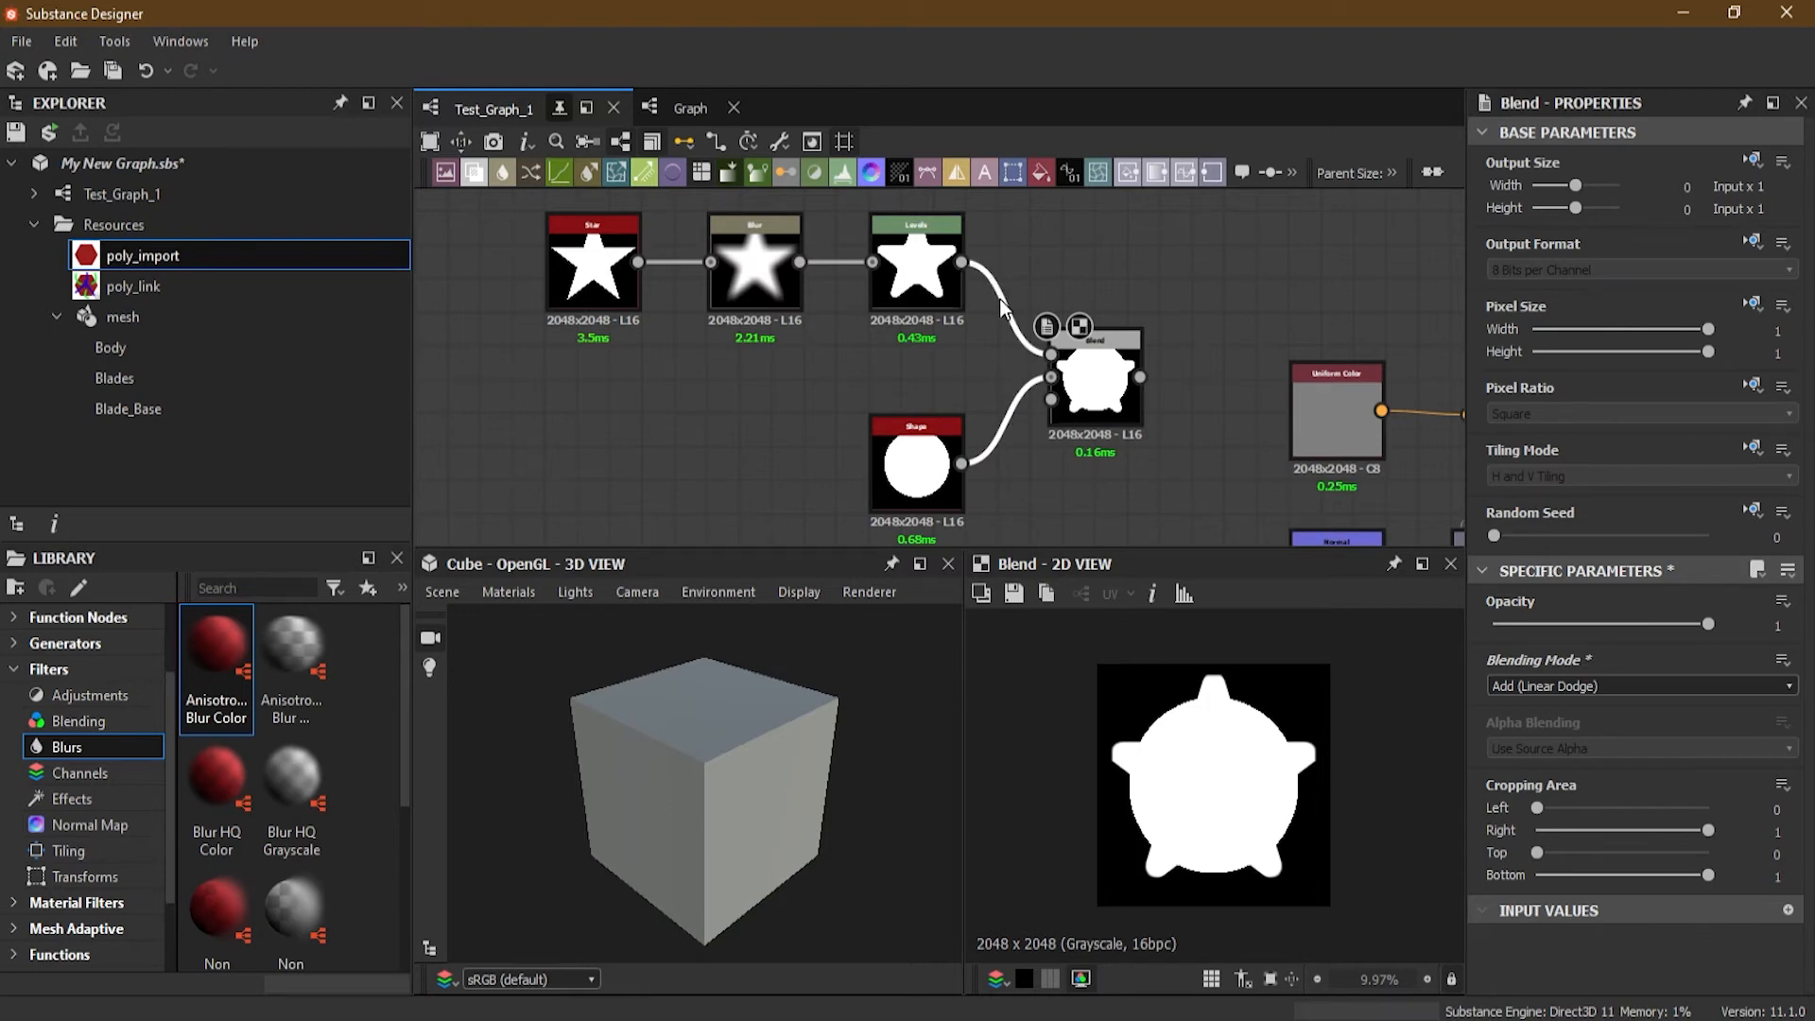
key("ctrl")
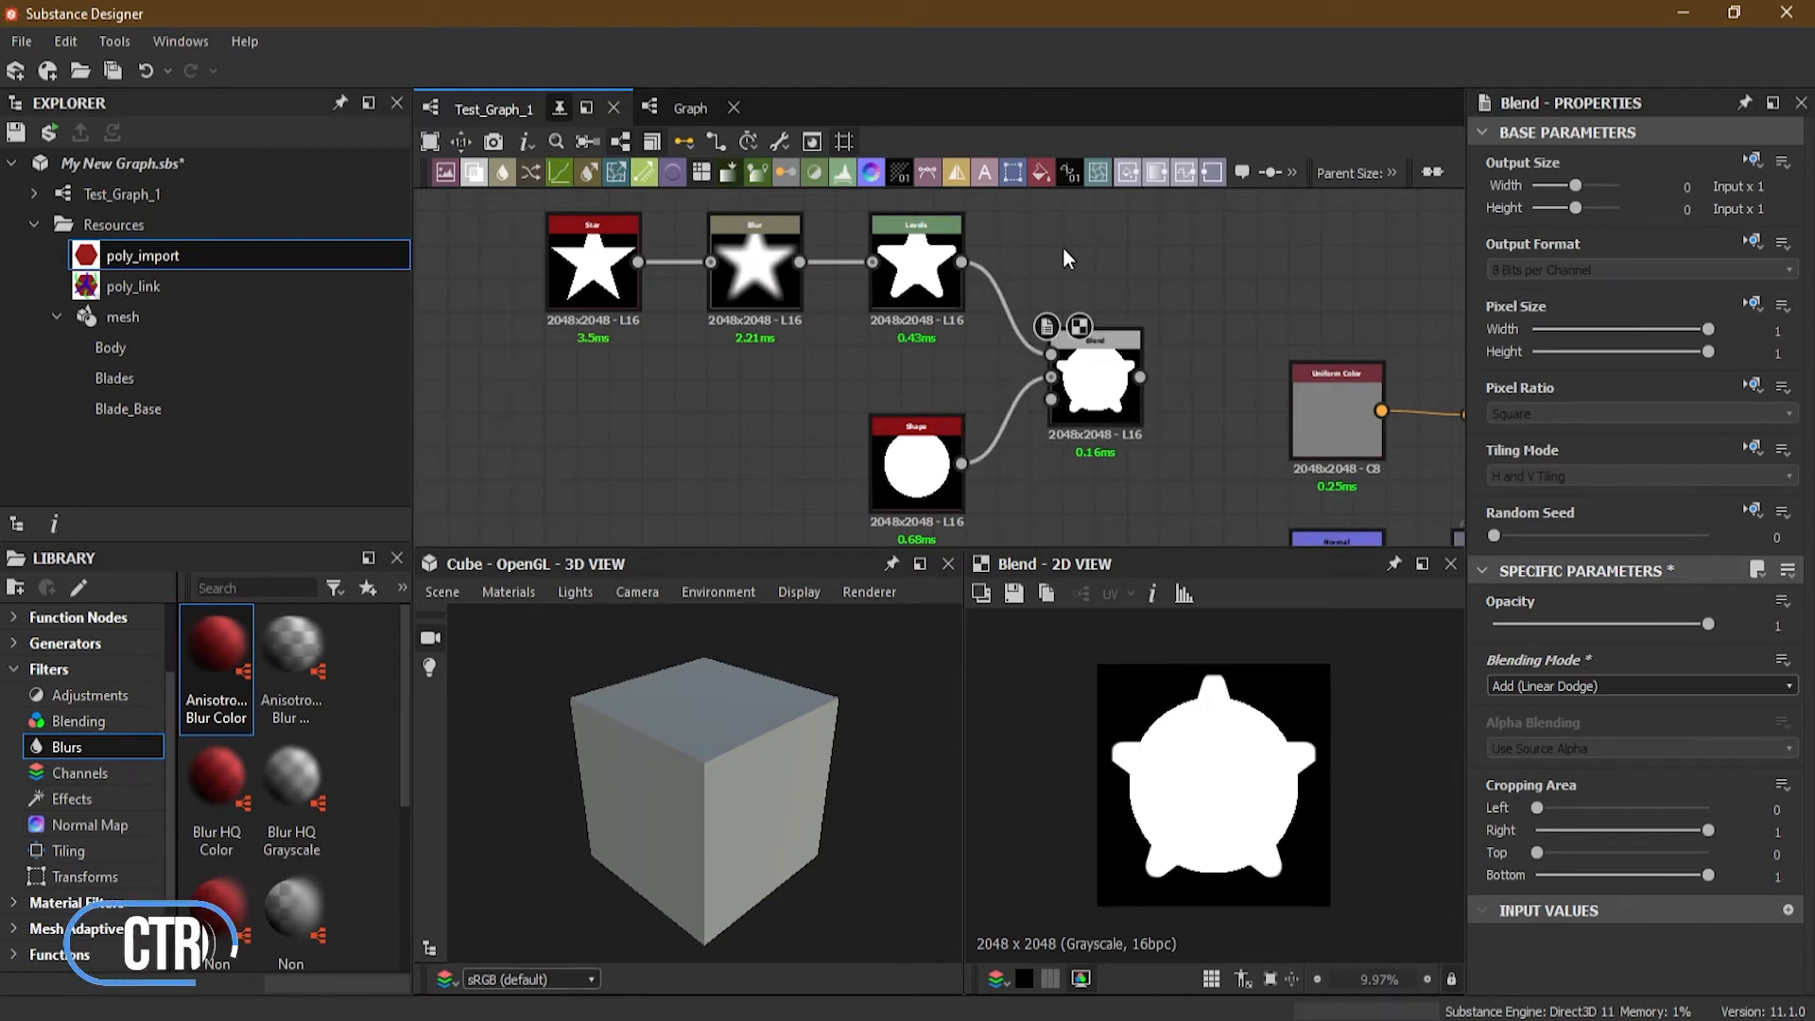
left_click(995, 284, "ctrl")
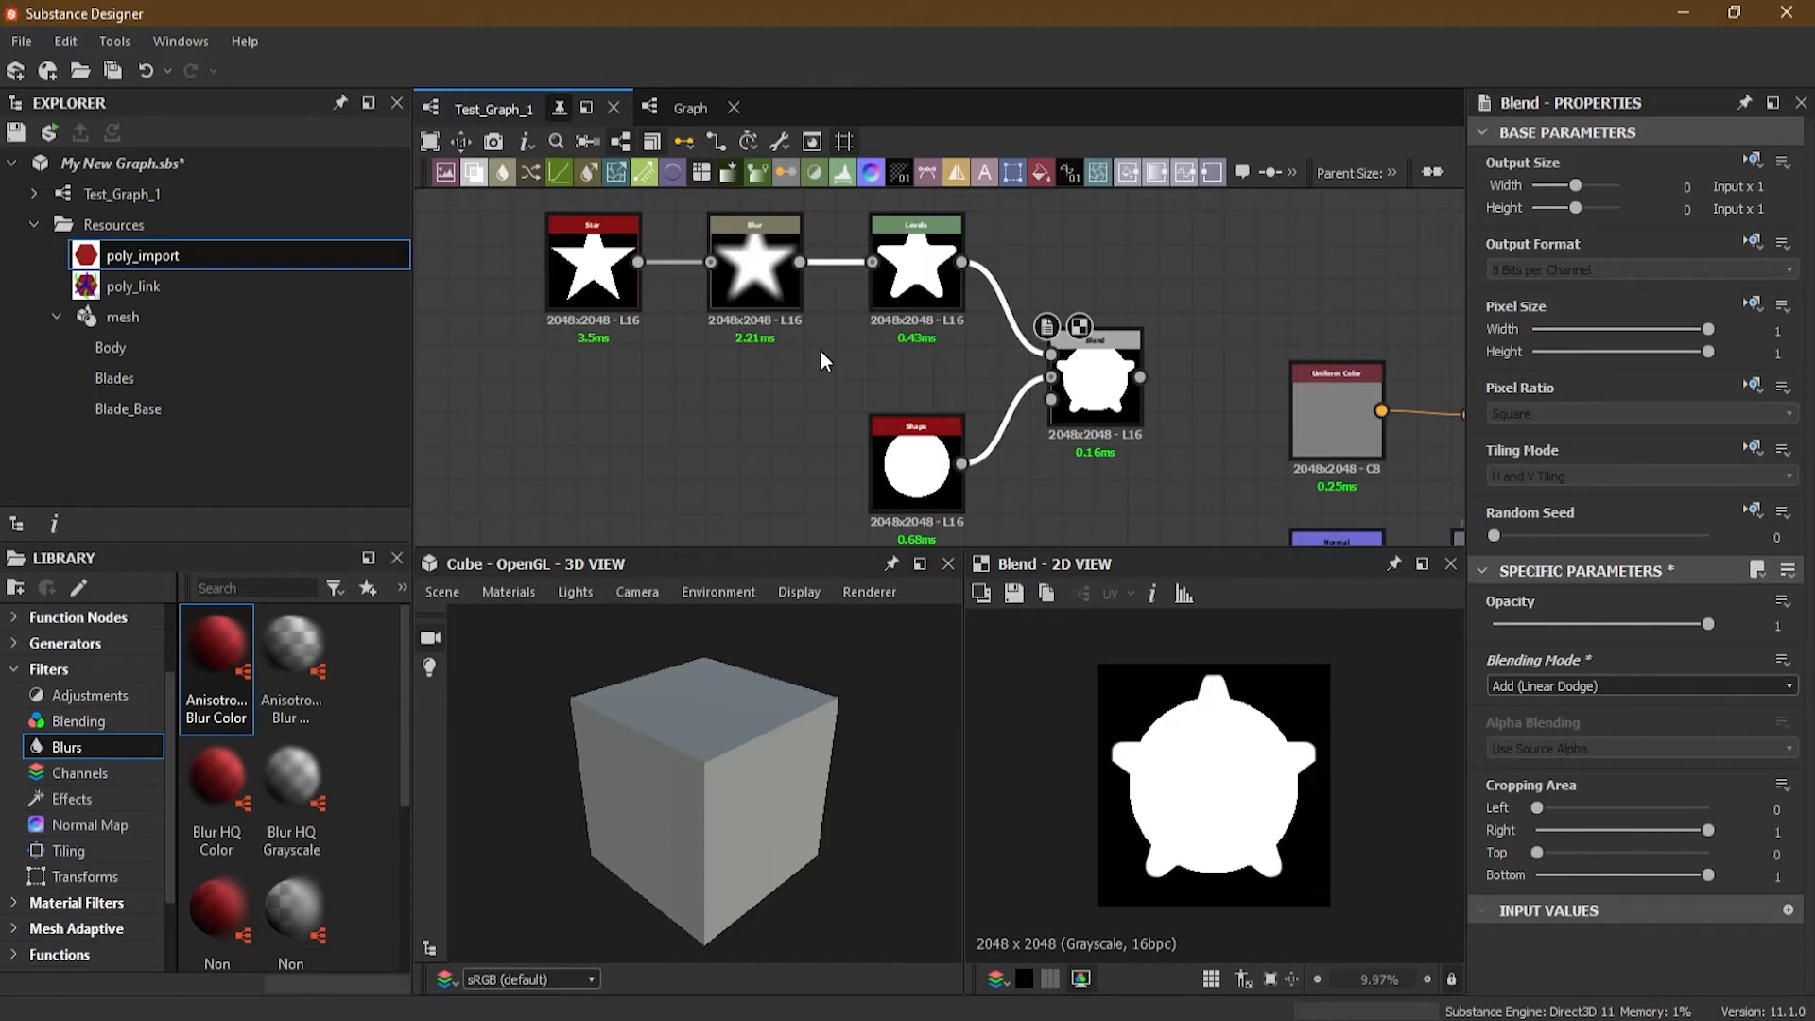
key("Delete")
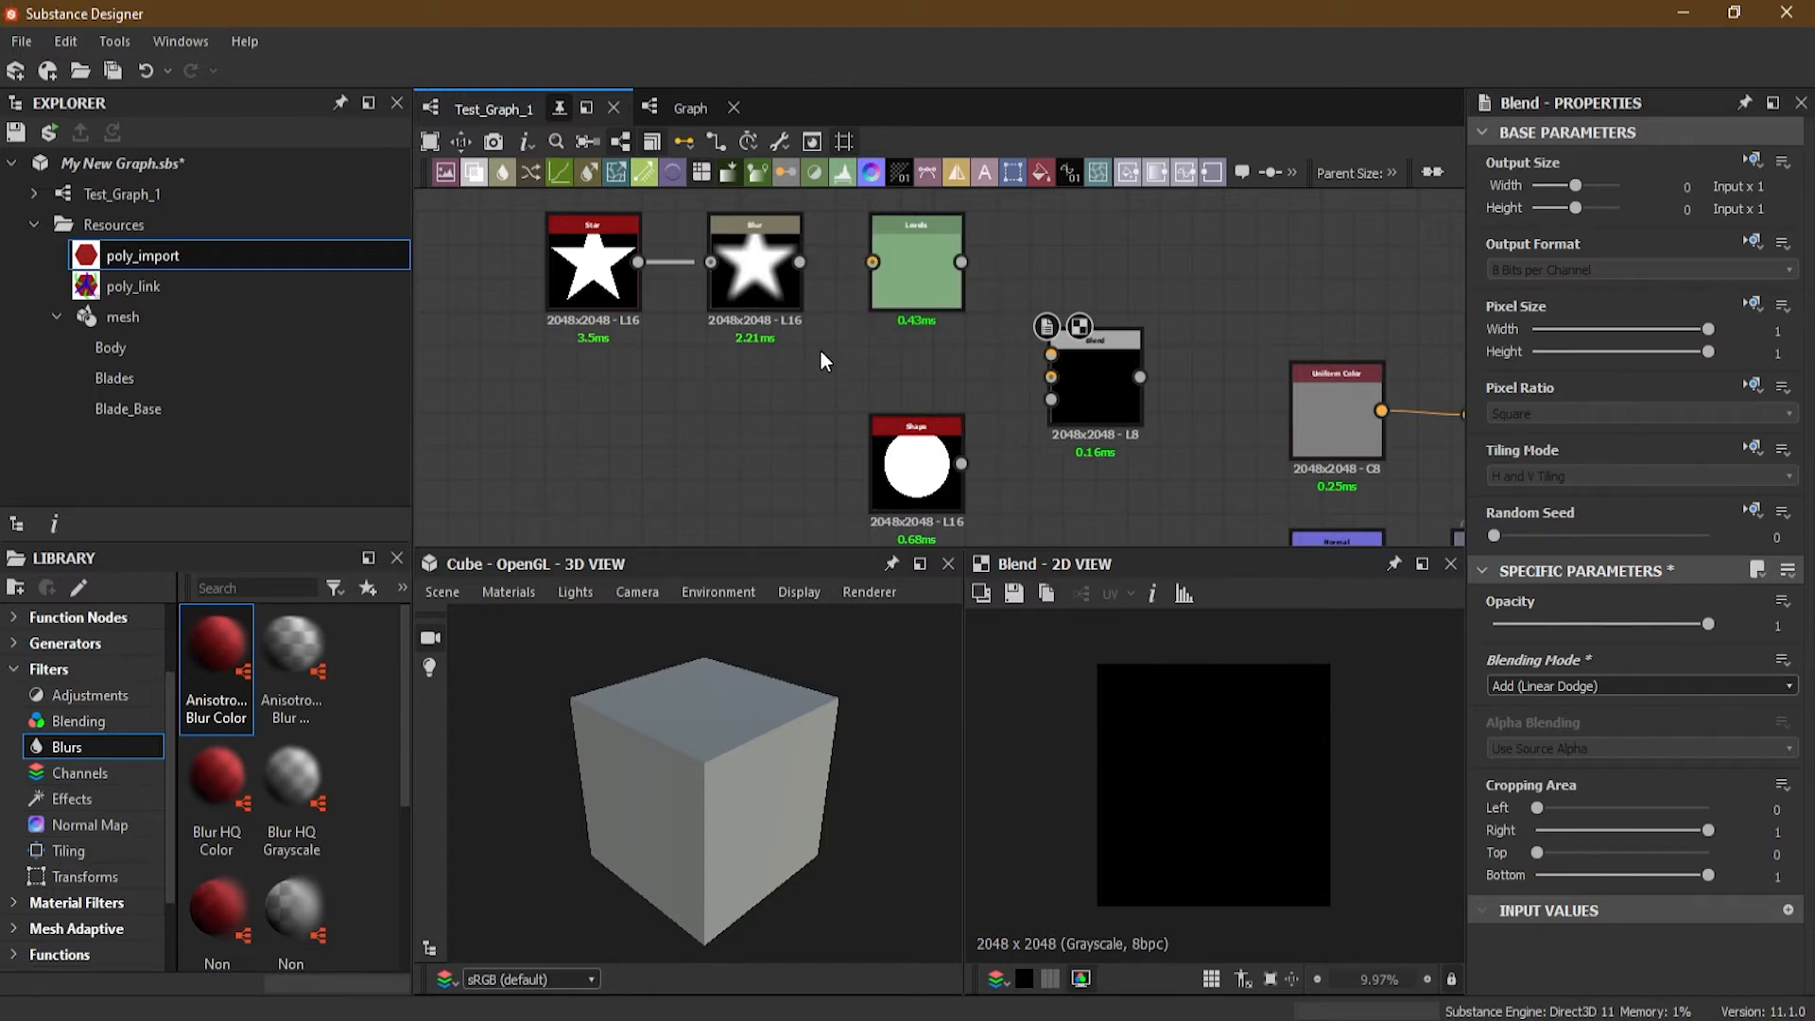
key("ctrl+z")
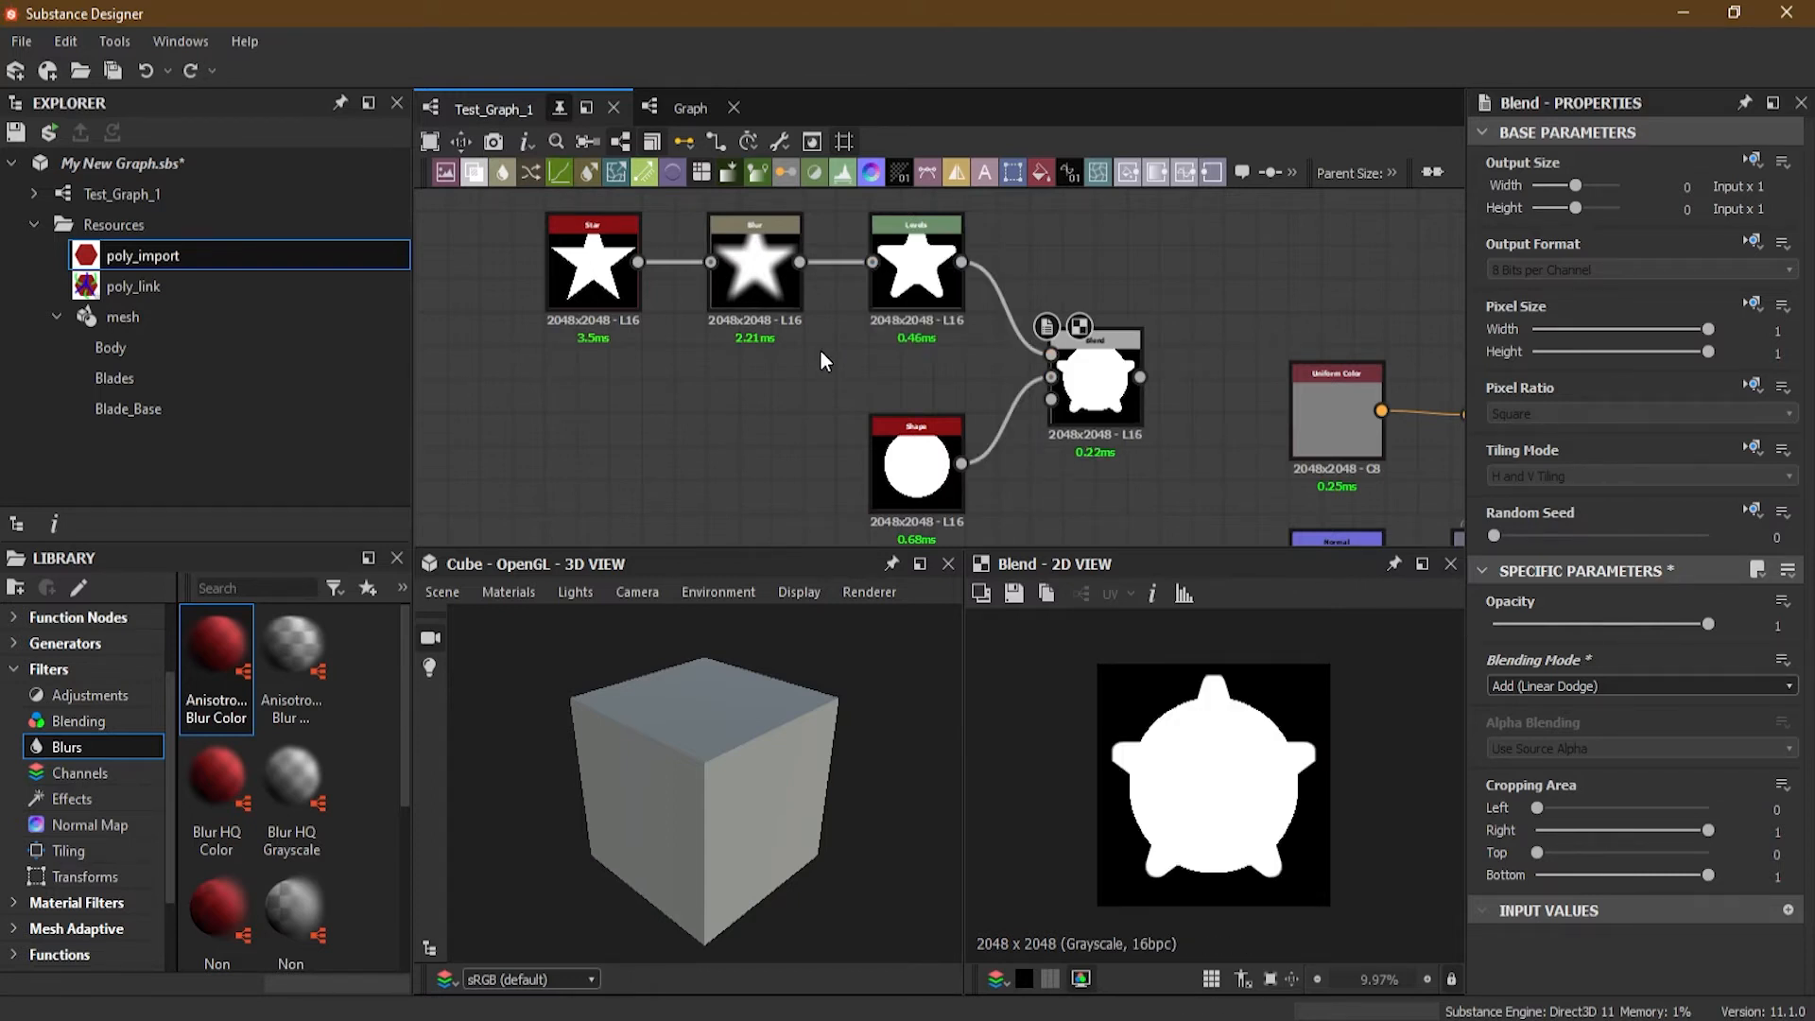
Step: Cut across both Blend input links to select them, add the Blur-to-Levels link, delete all three, and undo the deletion
left_click_drag(990, 223, 1015, 469)
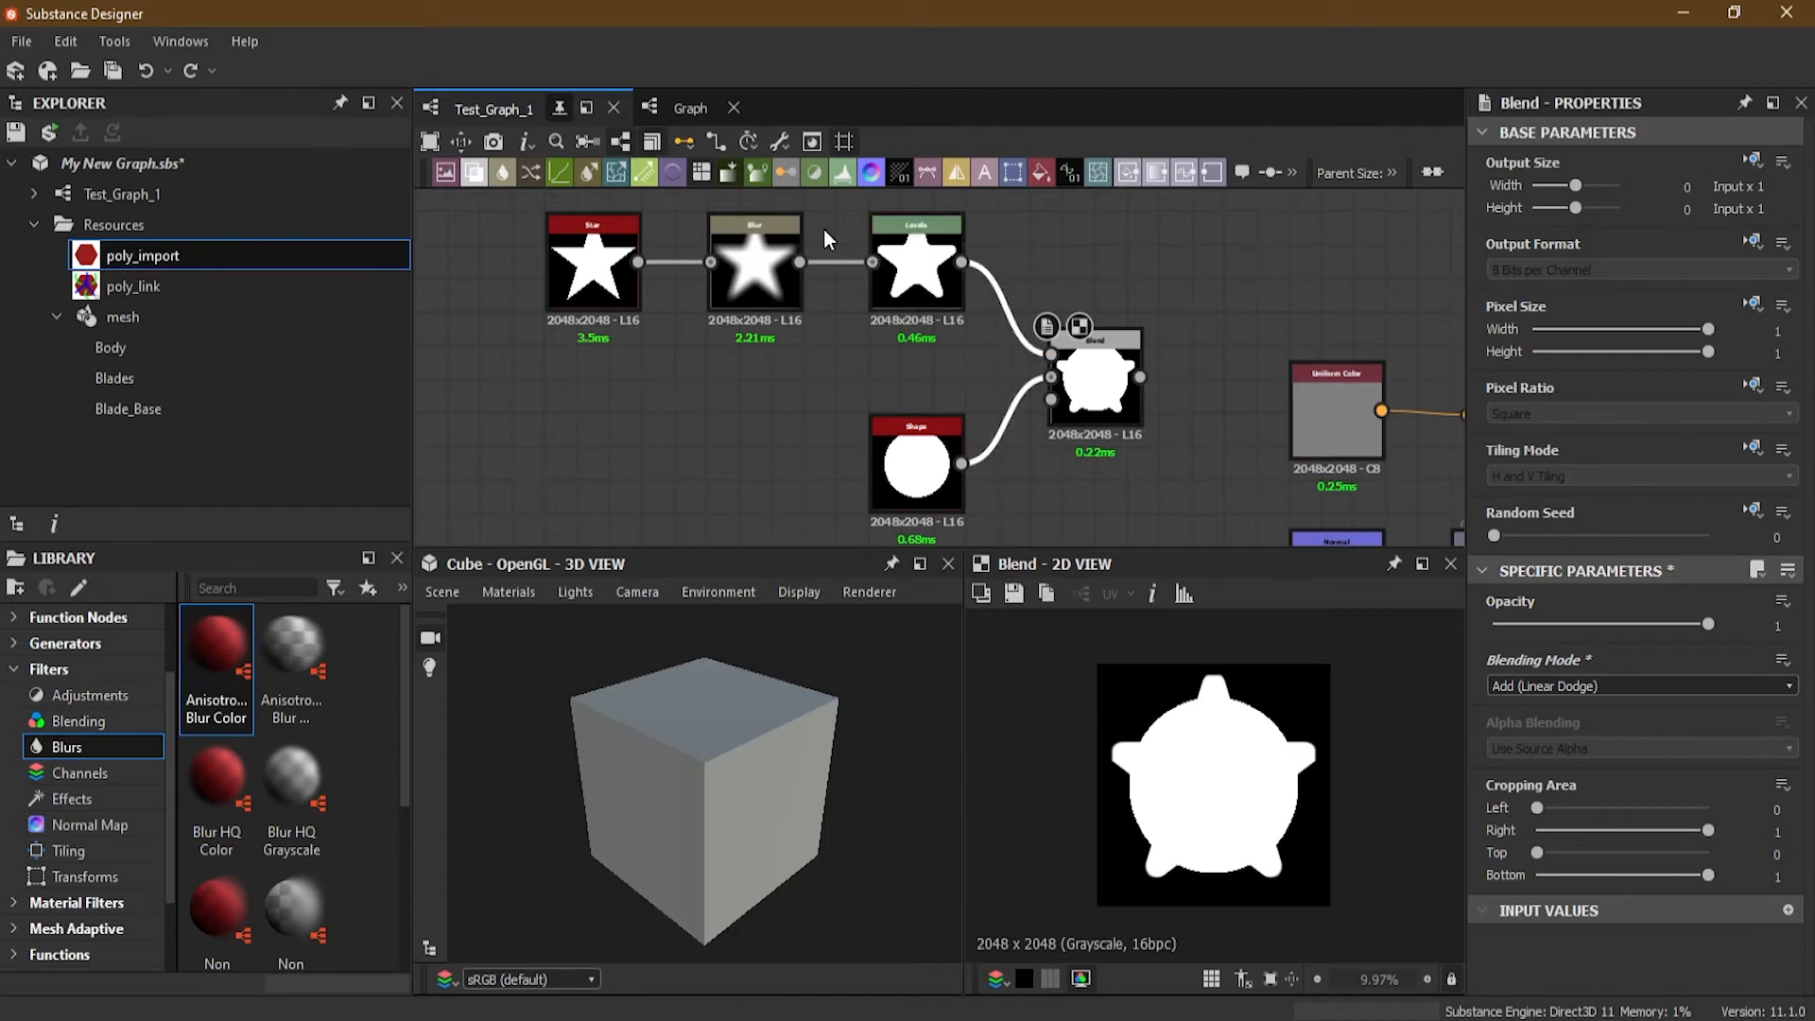
left_click_drag(830, 305, 830, 305)
key("ctrl+z")
left_click(1010, 227)
left_click_drag(1008, 224, 1014, 462)
left_click_drag(835, 225, 836, 286, "ctrl")
key("Delete")
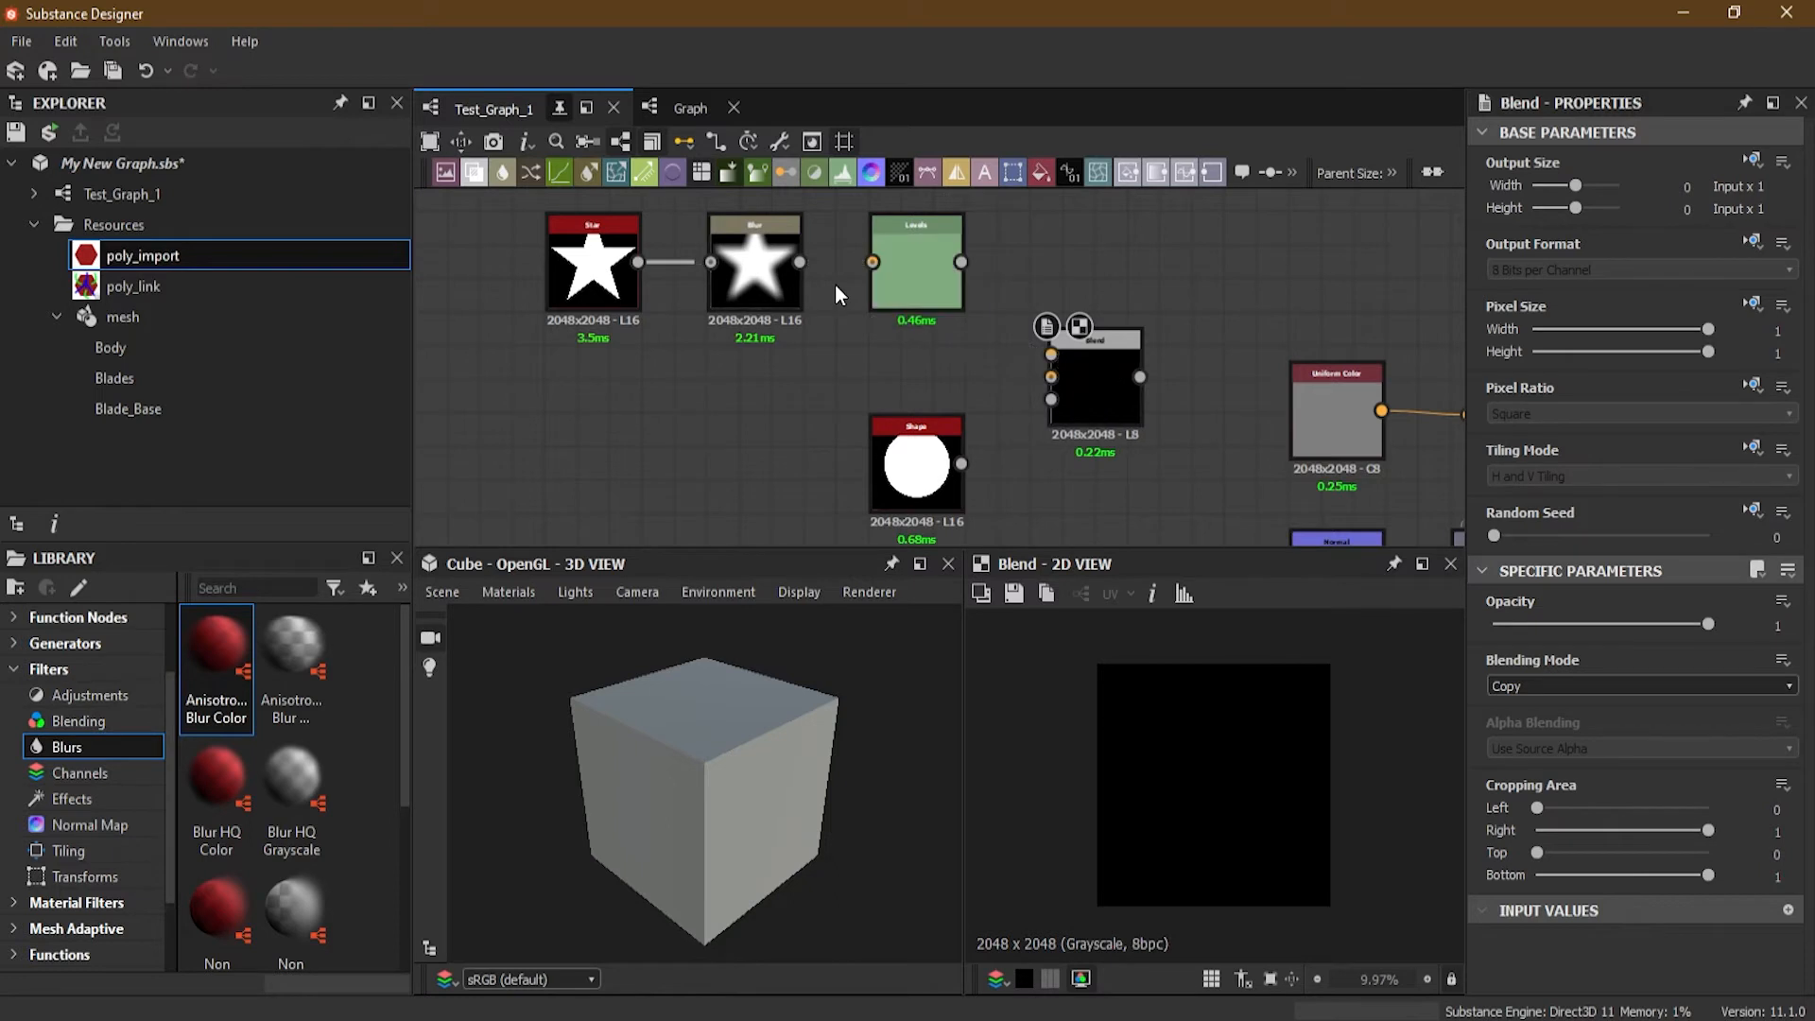
key("ctrl+z")
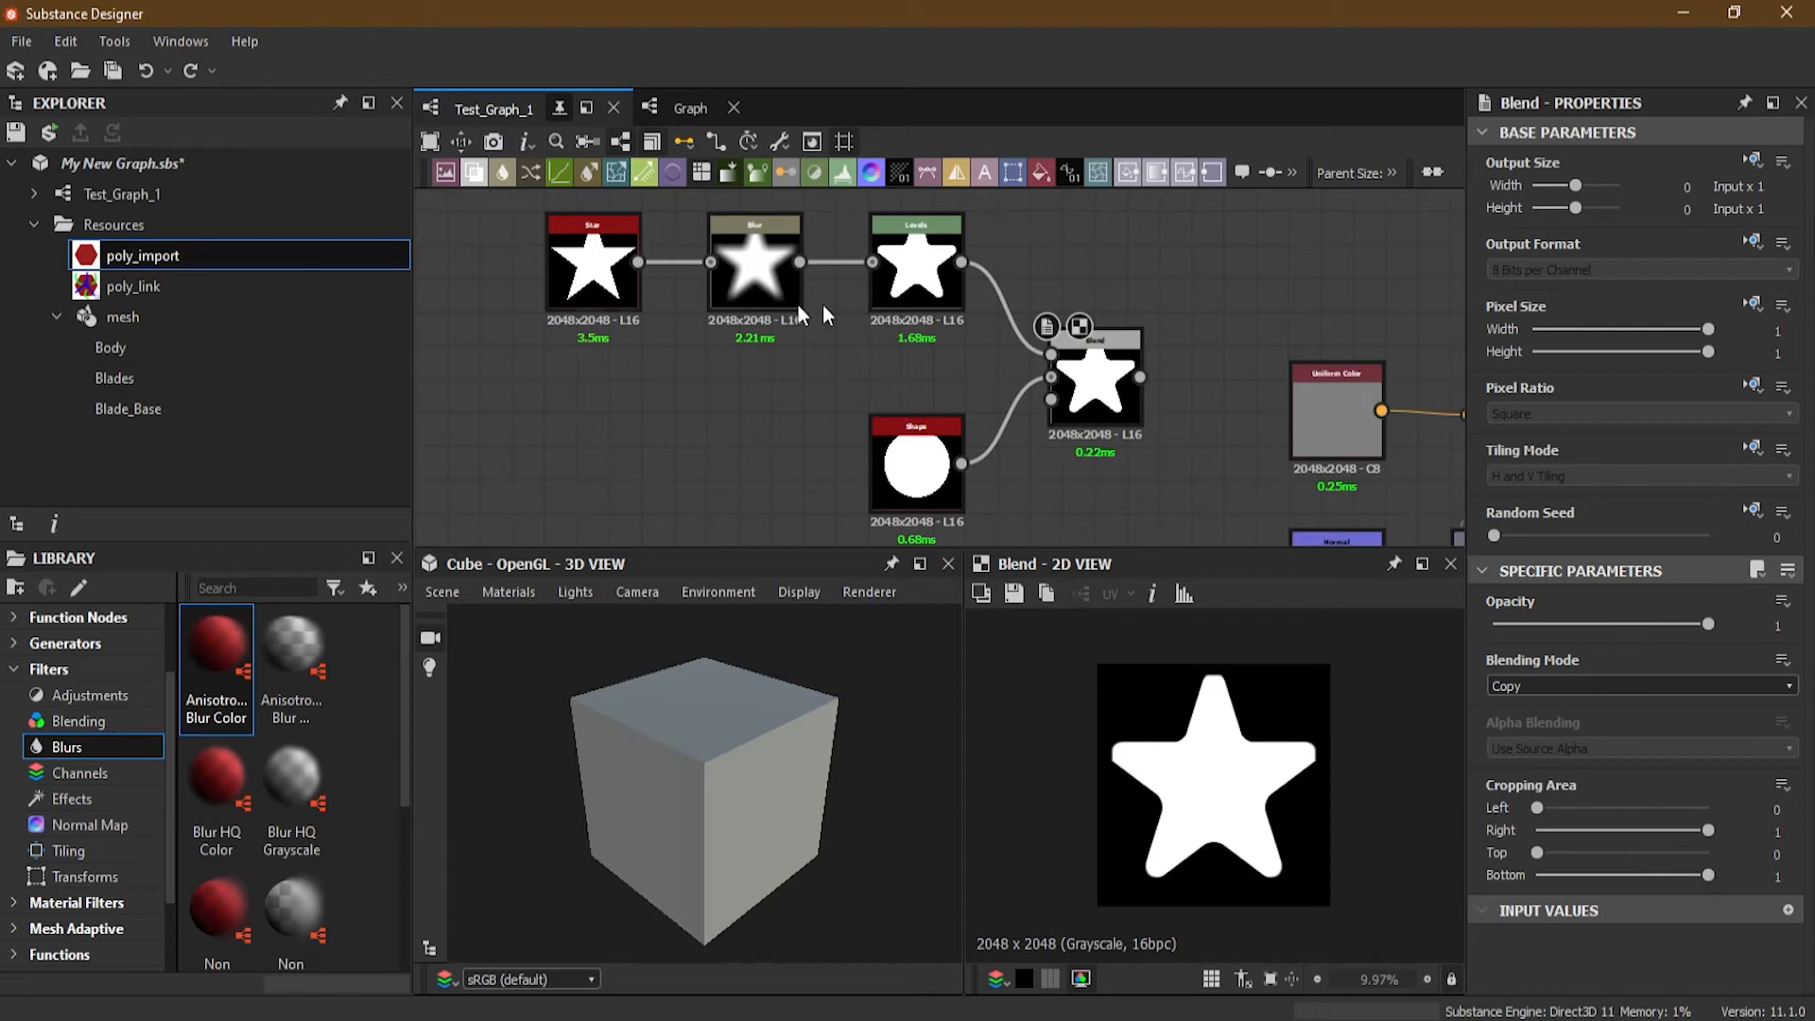
Step: Delete the Star-to-Blur and Blur-to-Levels links, and remove the Blur node
scroll(786, 339, "up", 1)
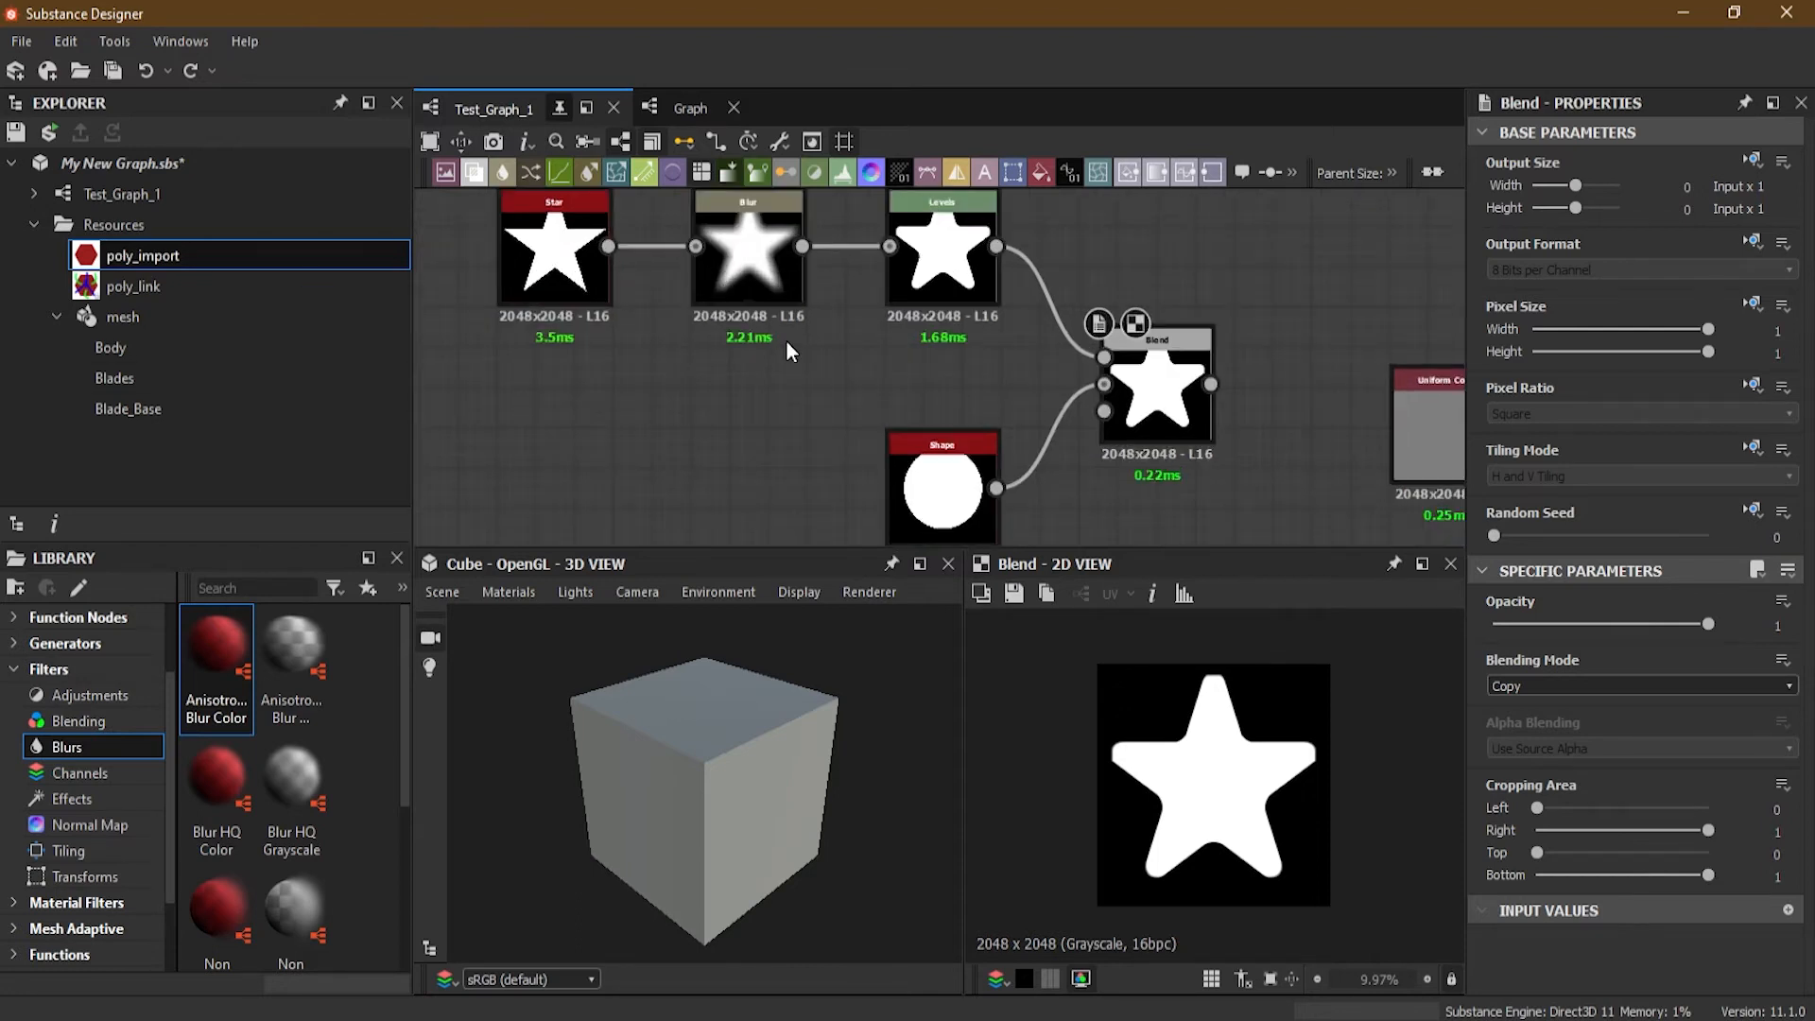
middle_click_drag(747, 379, 769, 488)
scroll(696, 443, "up", 2)
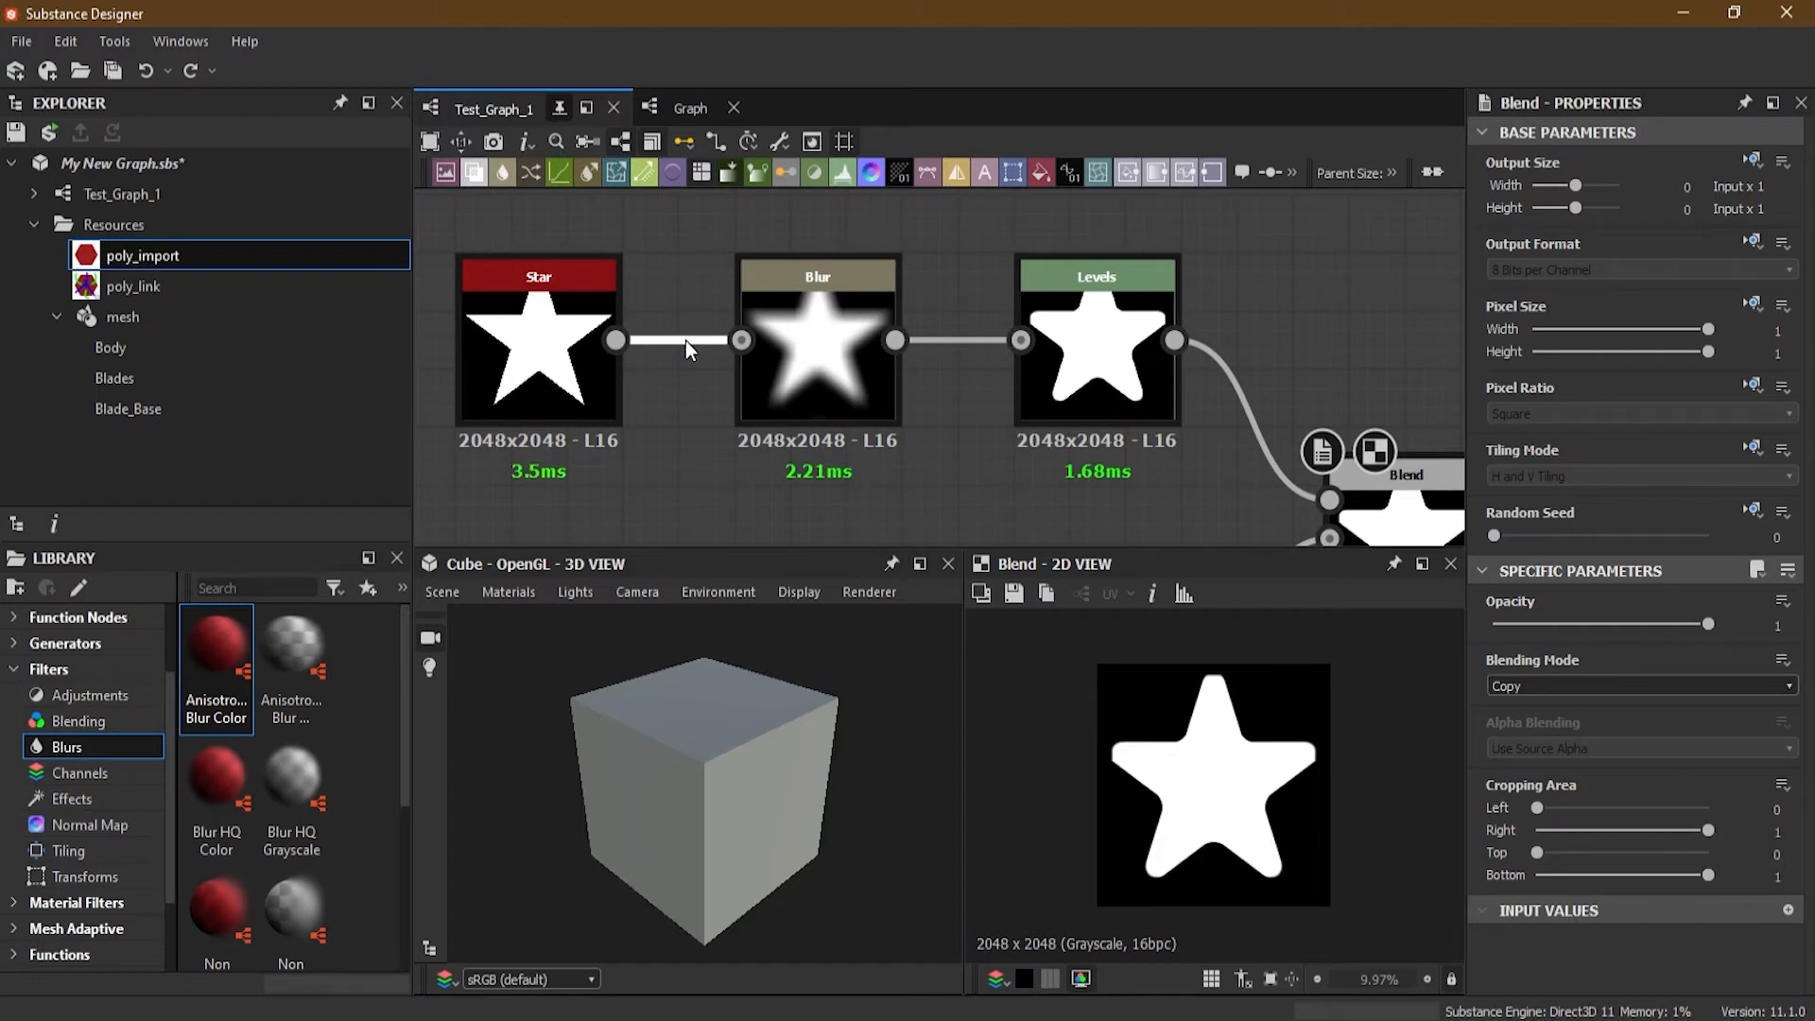
key("Delete")
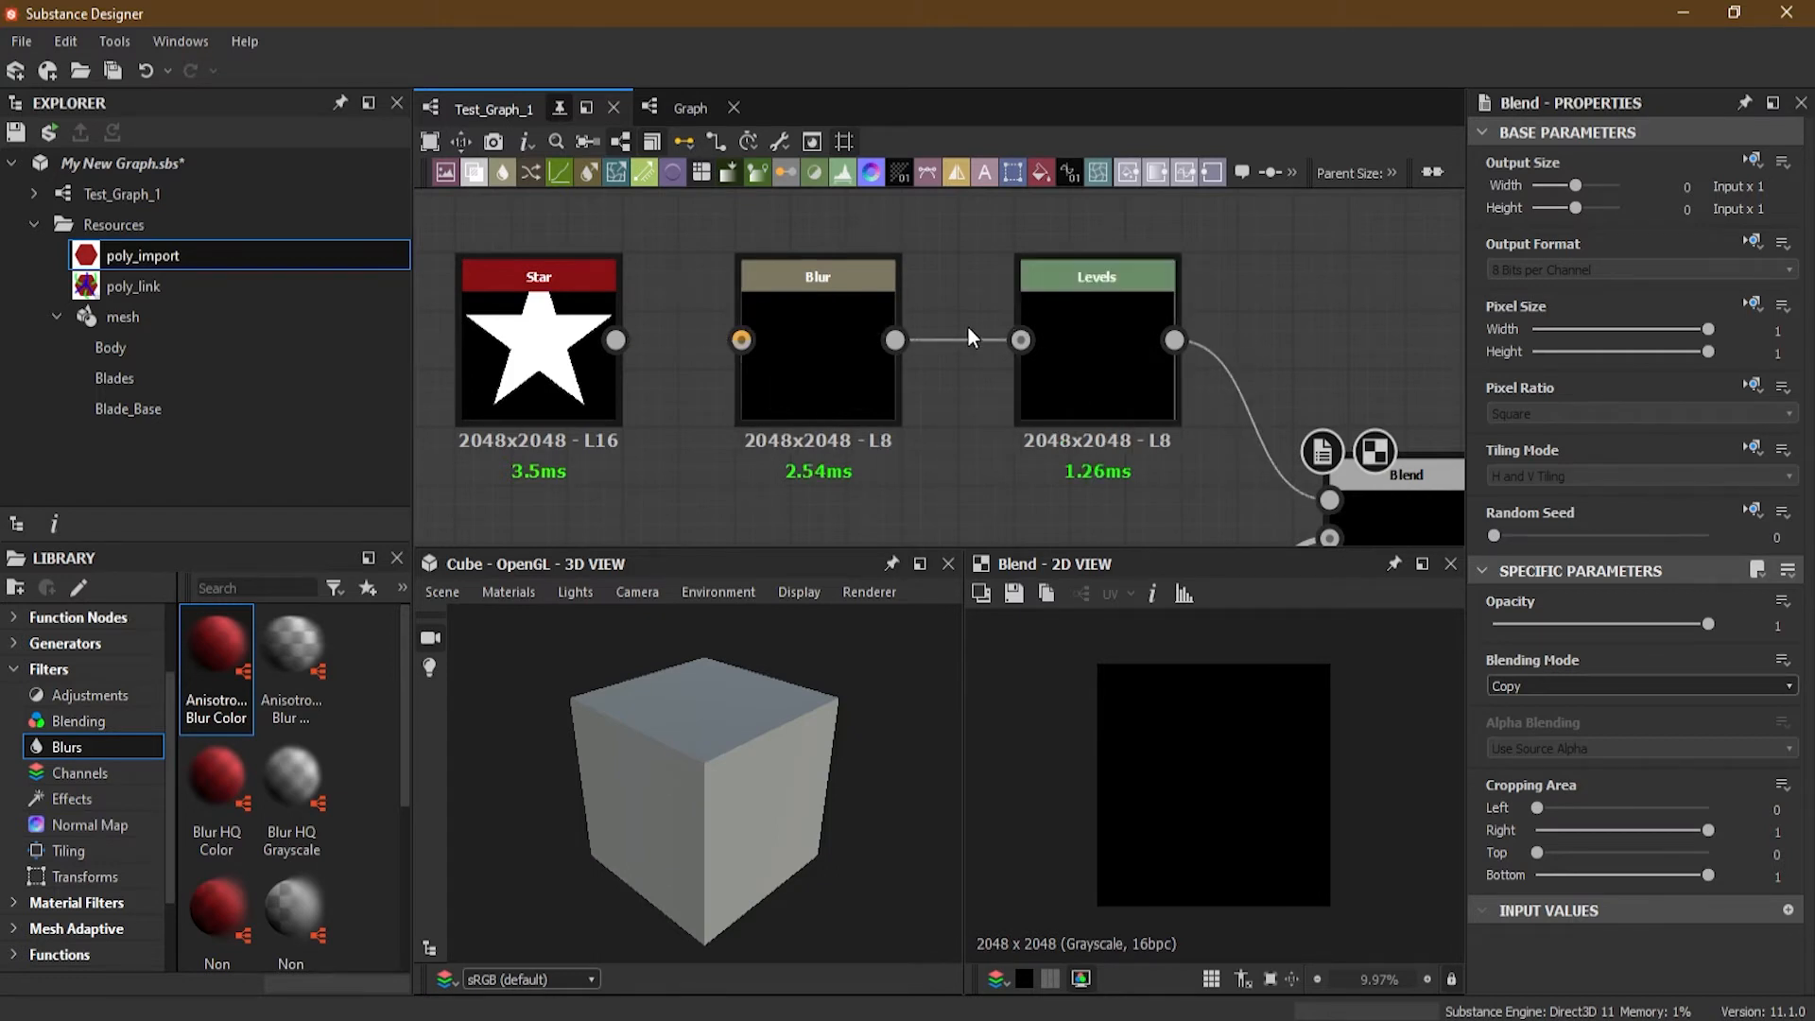
key("Delete")
left_click(830, 337)
key("Delete")
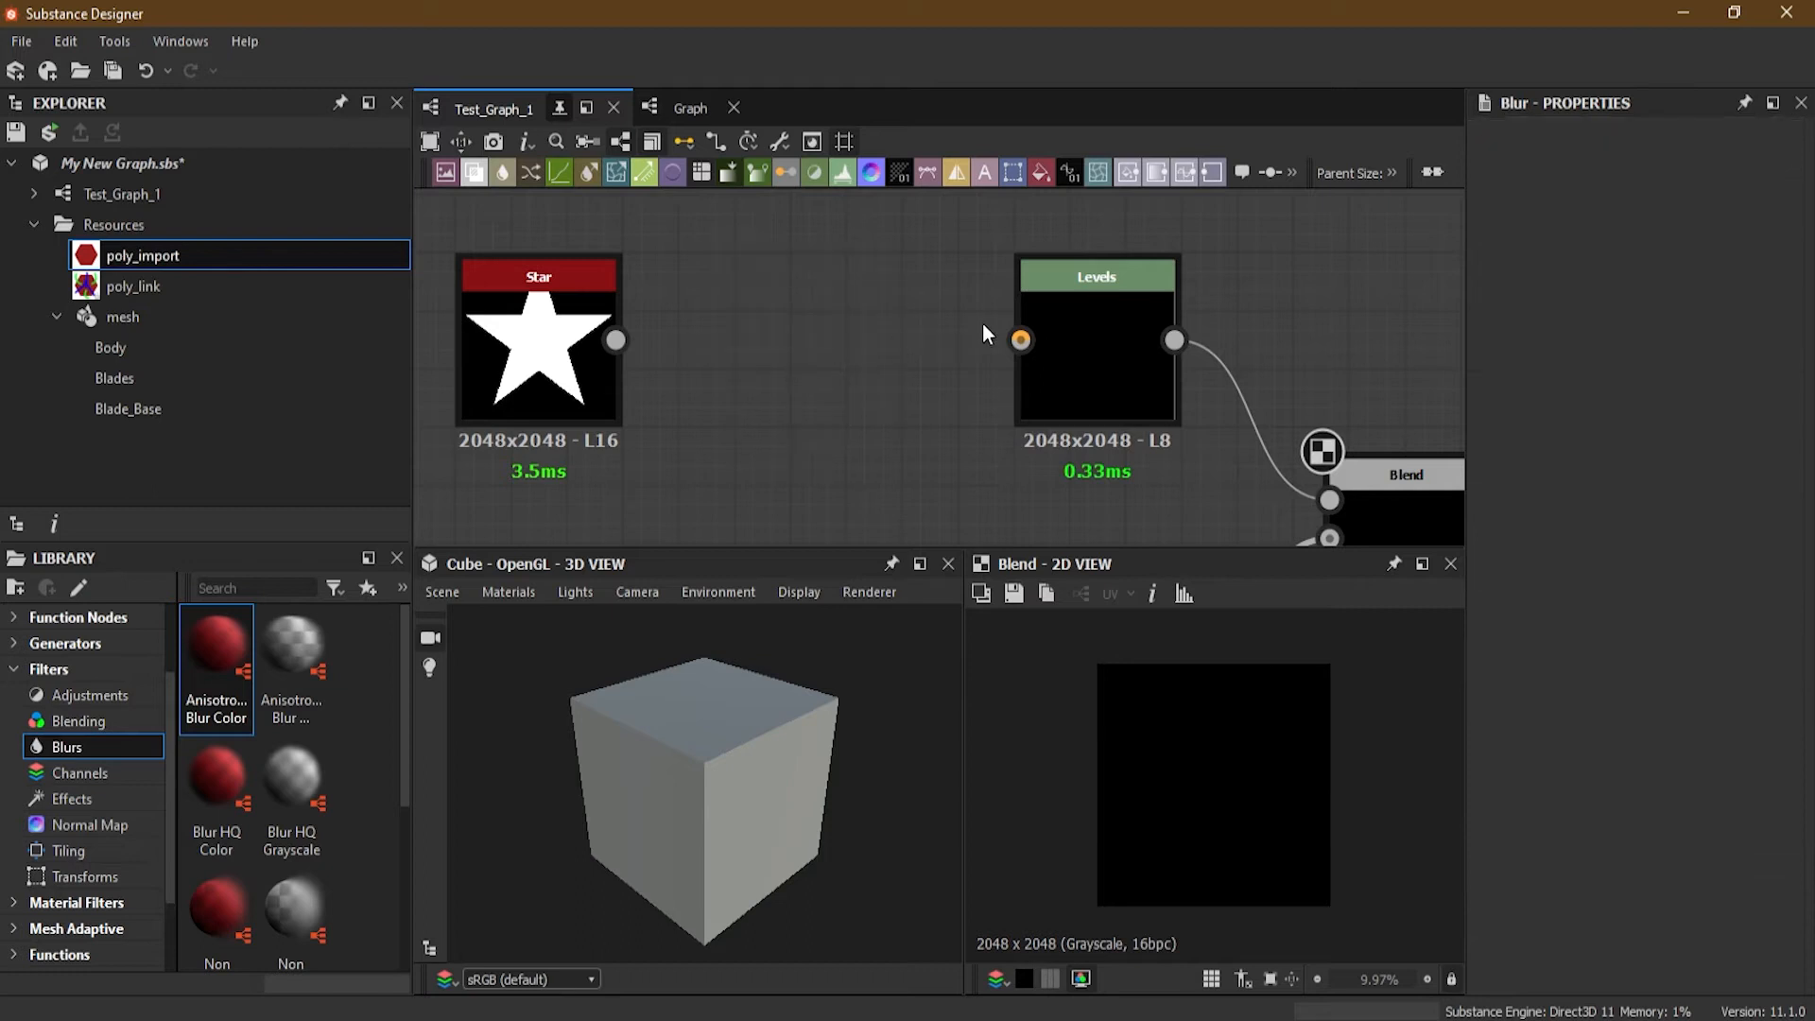
Step: Link Star directly to Levels, and undo back to the Star, Blur and Levels chain
left_click_drag(1021, 340, 615, 340)
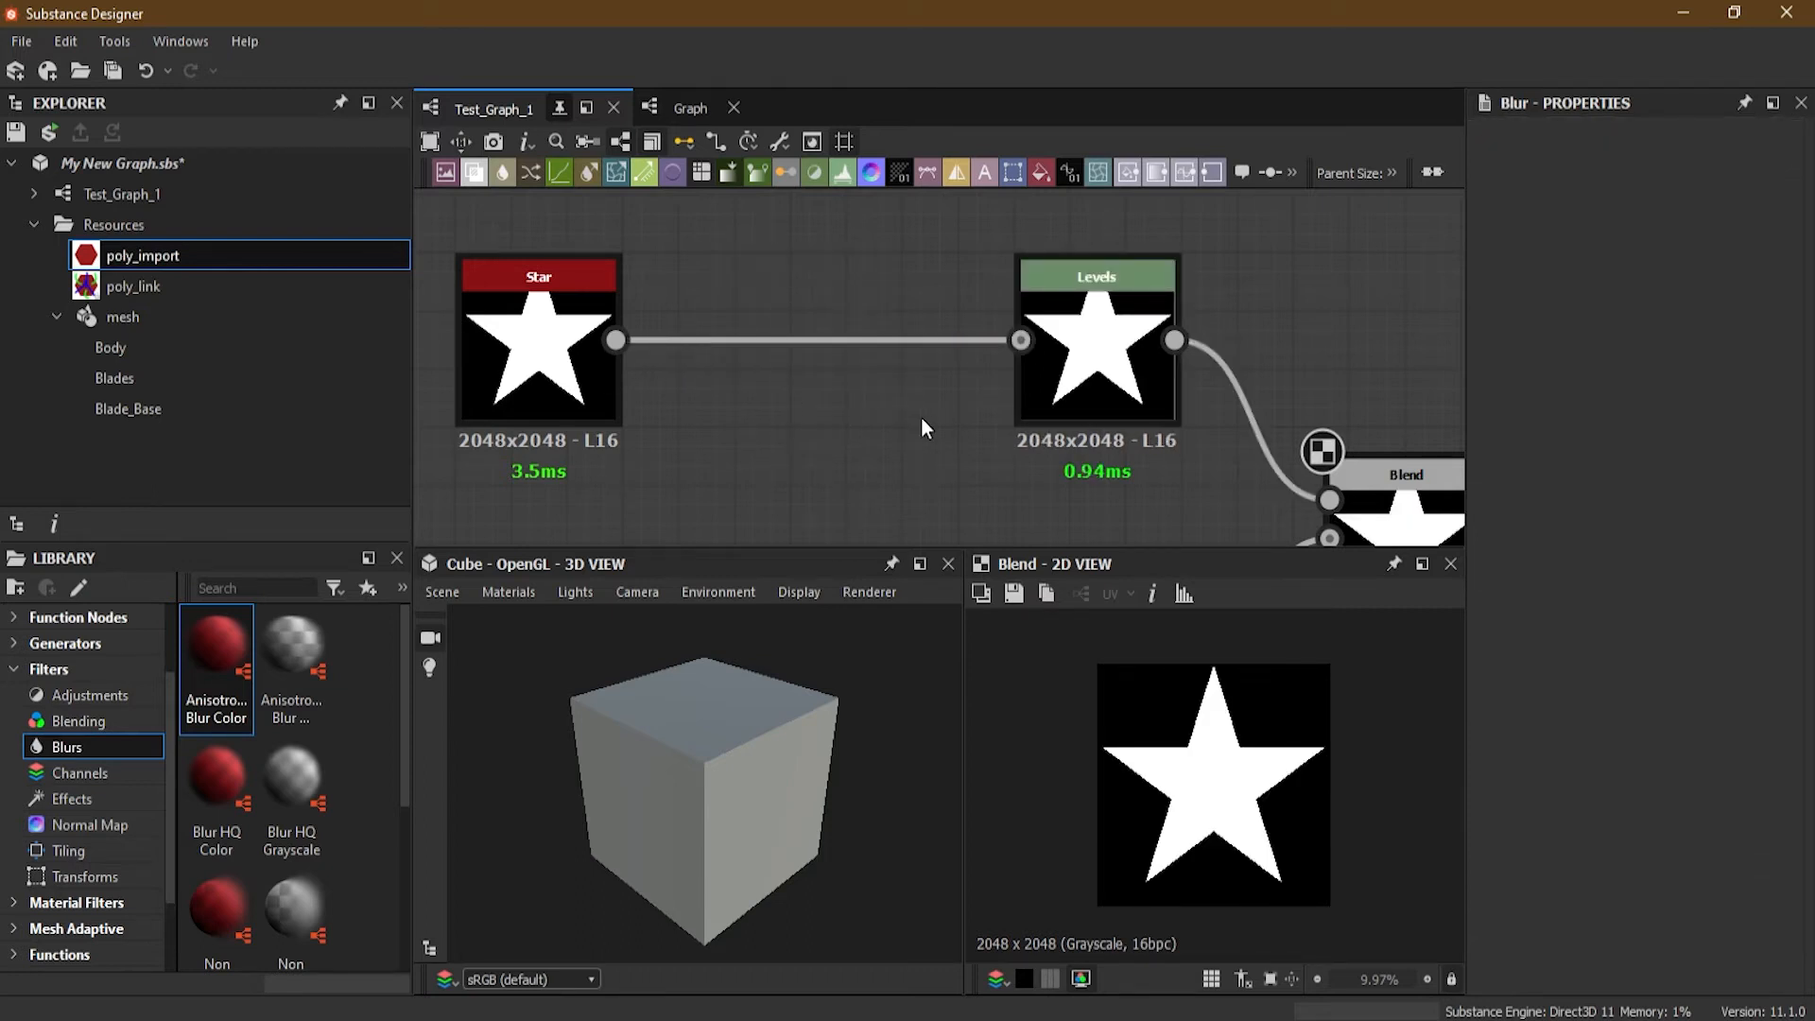
key("ctrl+z")
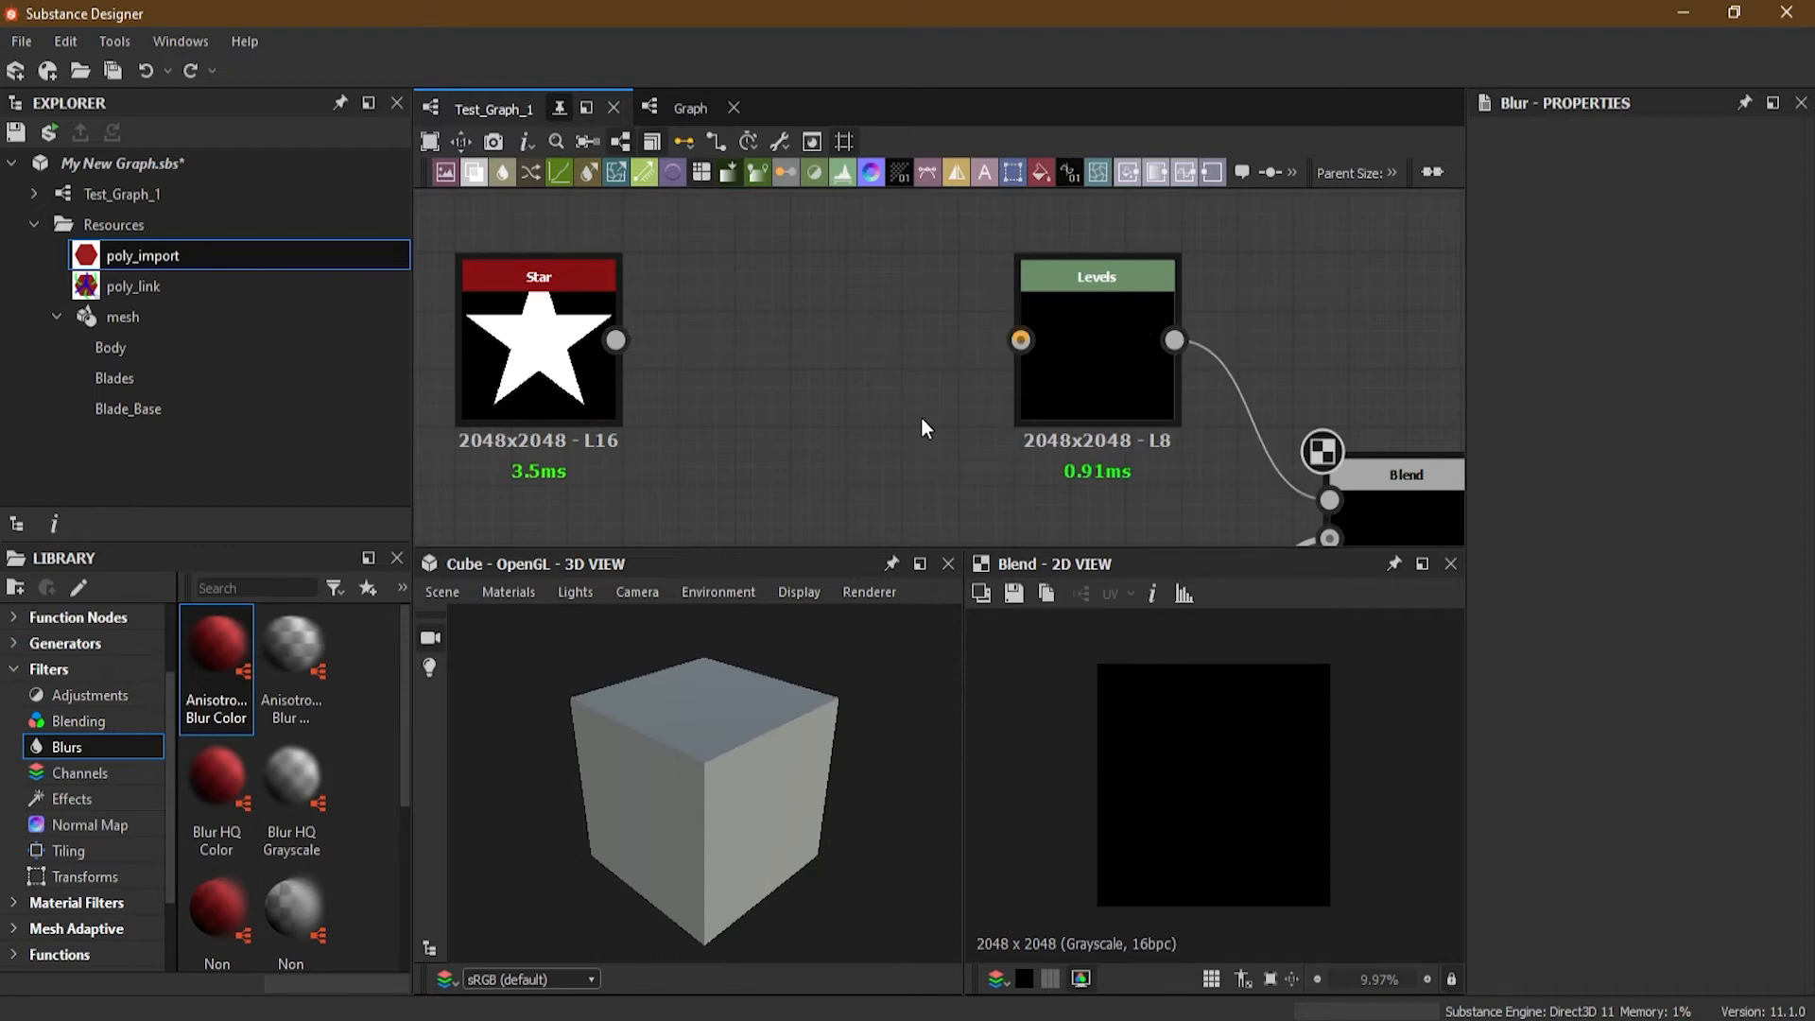
key("ctrl+z")
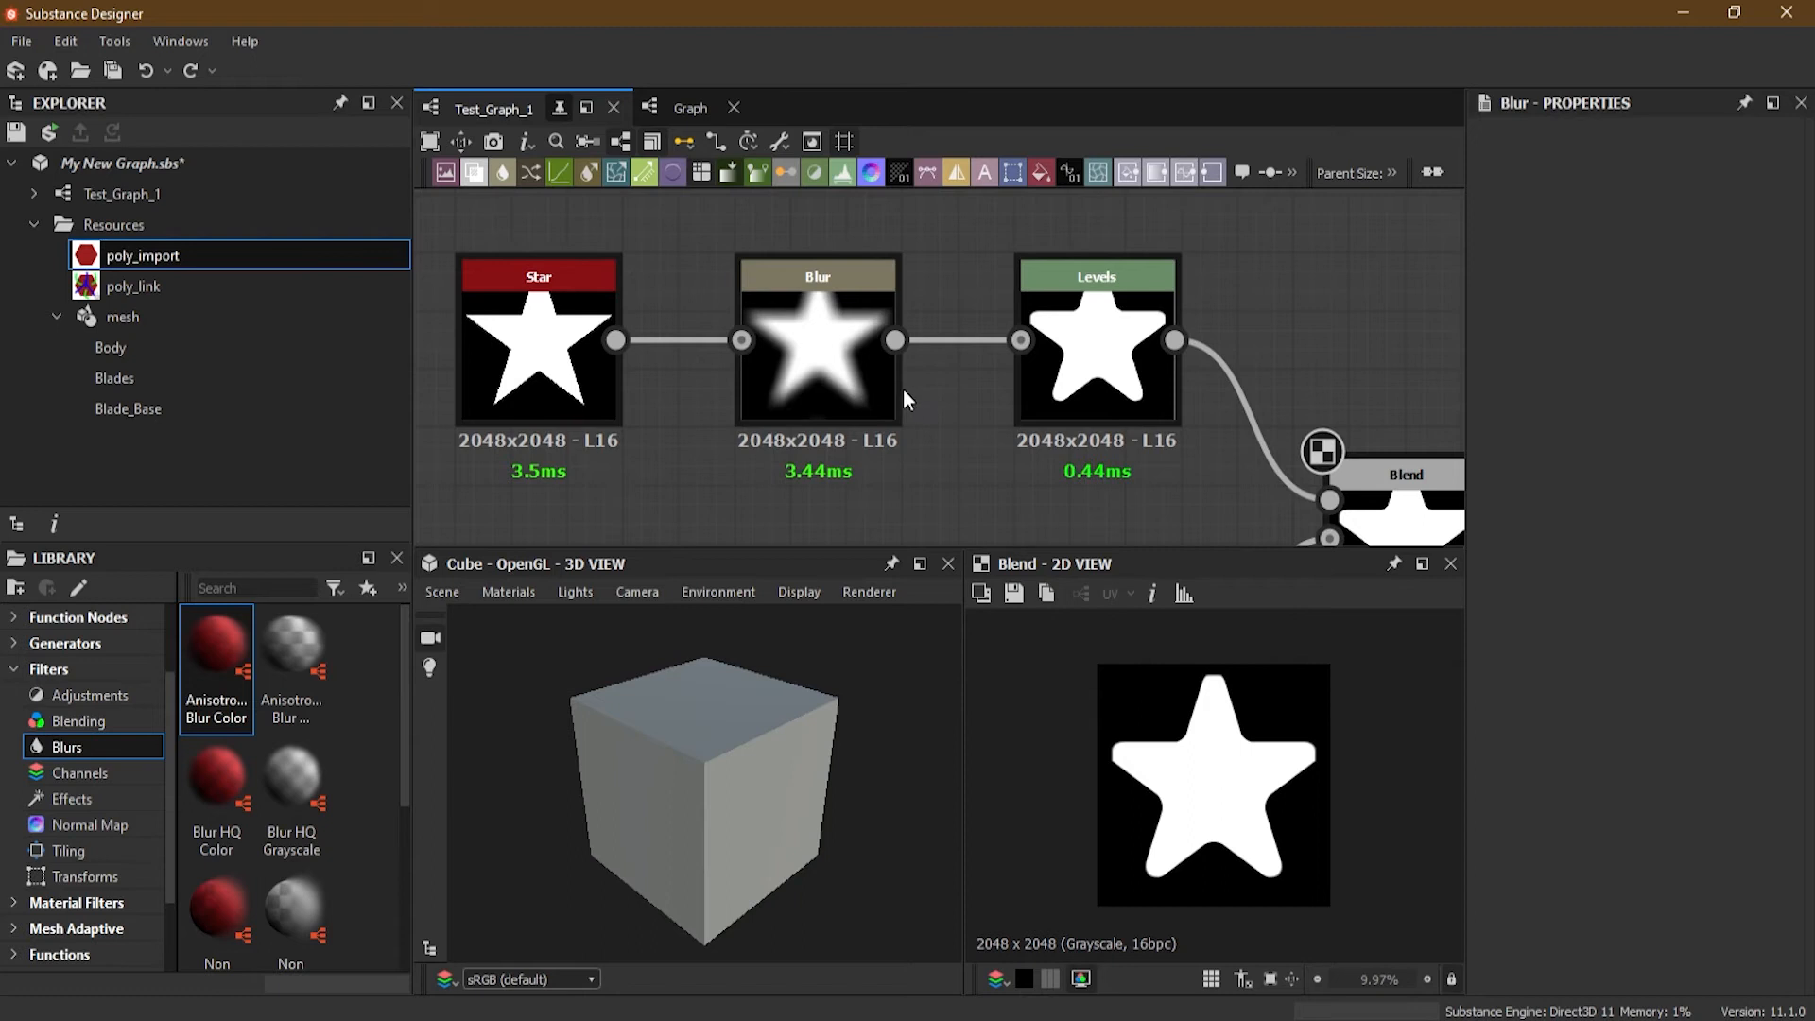
Step: Delete the Blur node along with its links, reconnect Star to Levels, and undo both changes
left_click(851, 382)
key("Delete")
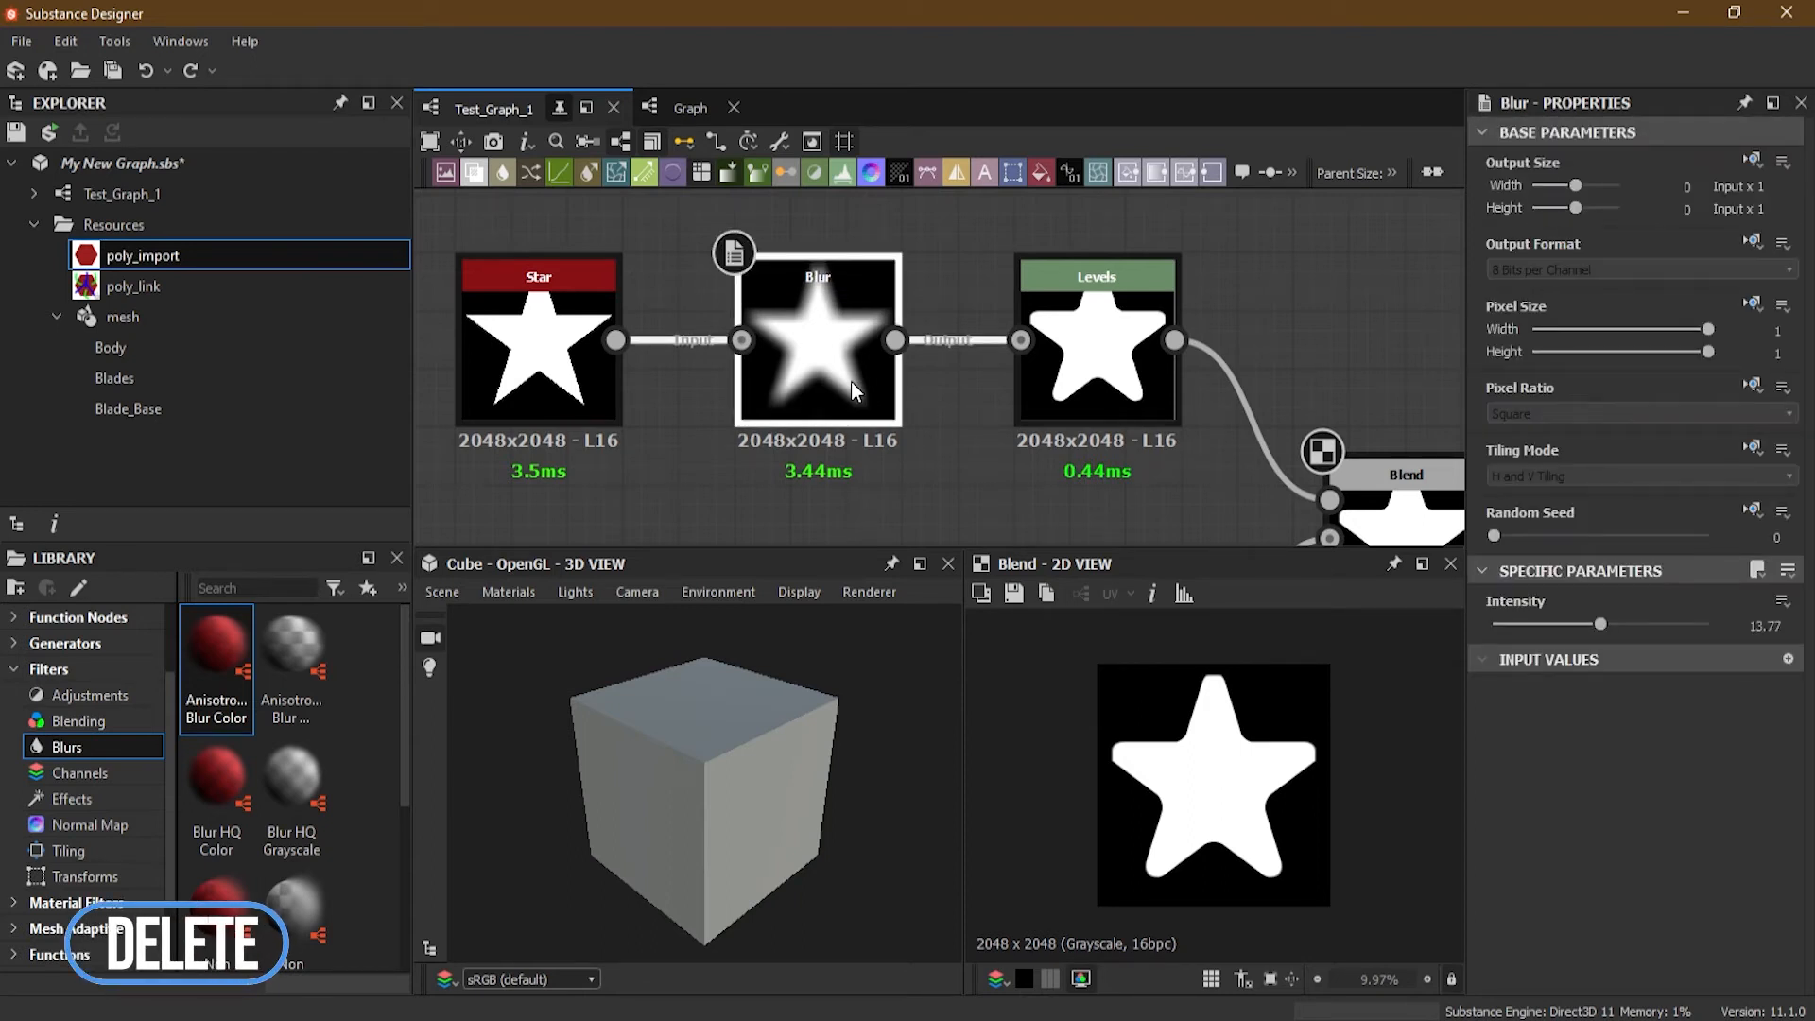
left_click_drag(616, 341, 995, 365)
key("ctrl+z")
key("ctrl+z")
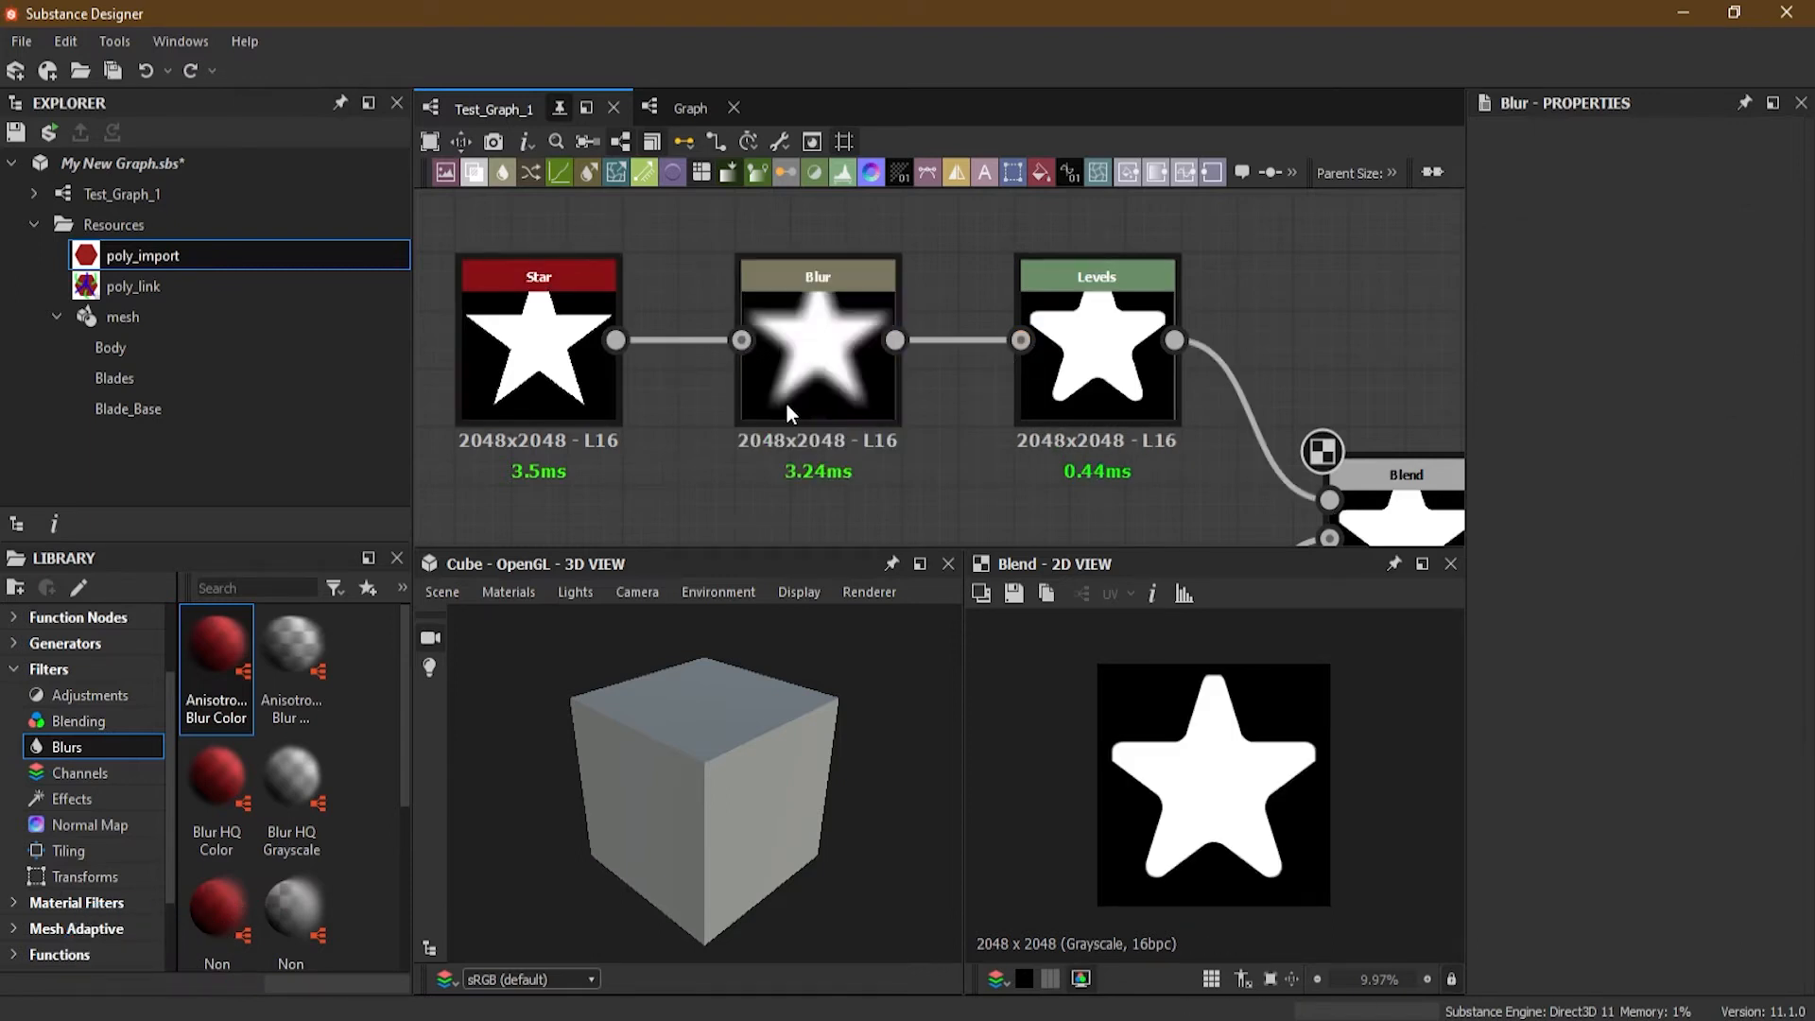
Step: Remove the Blur node while keeping Star automatically connected to Levels, and undo the removal
left_click(832, 384)
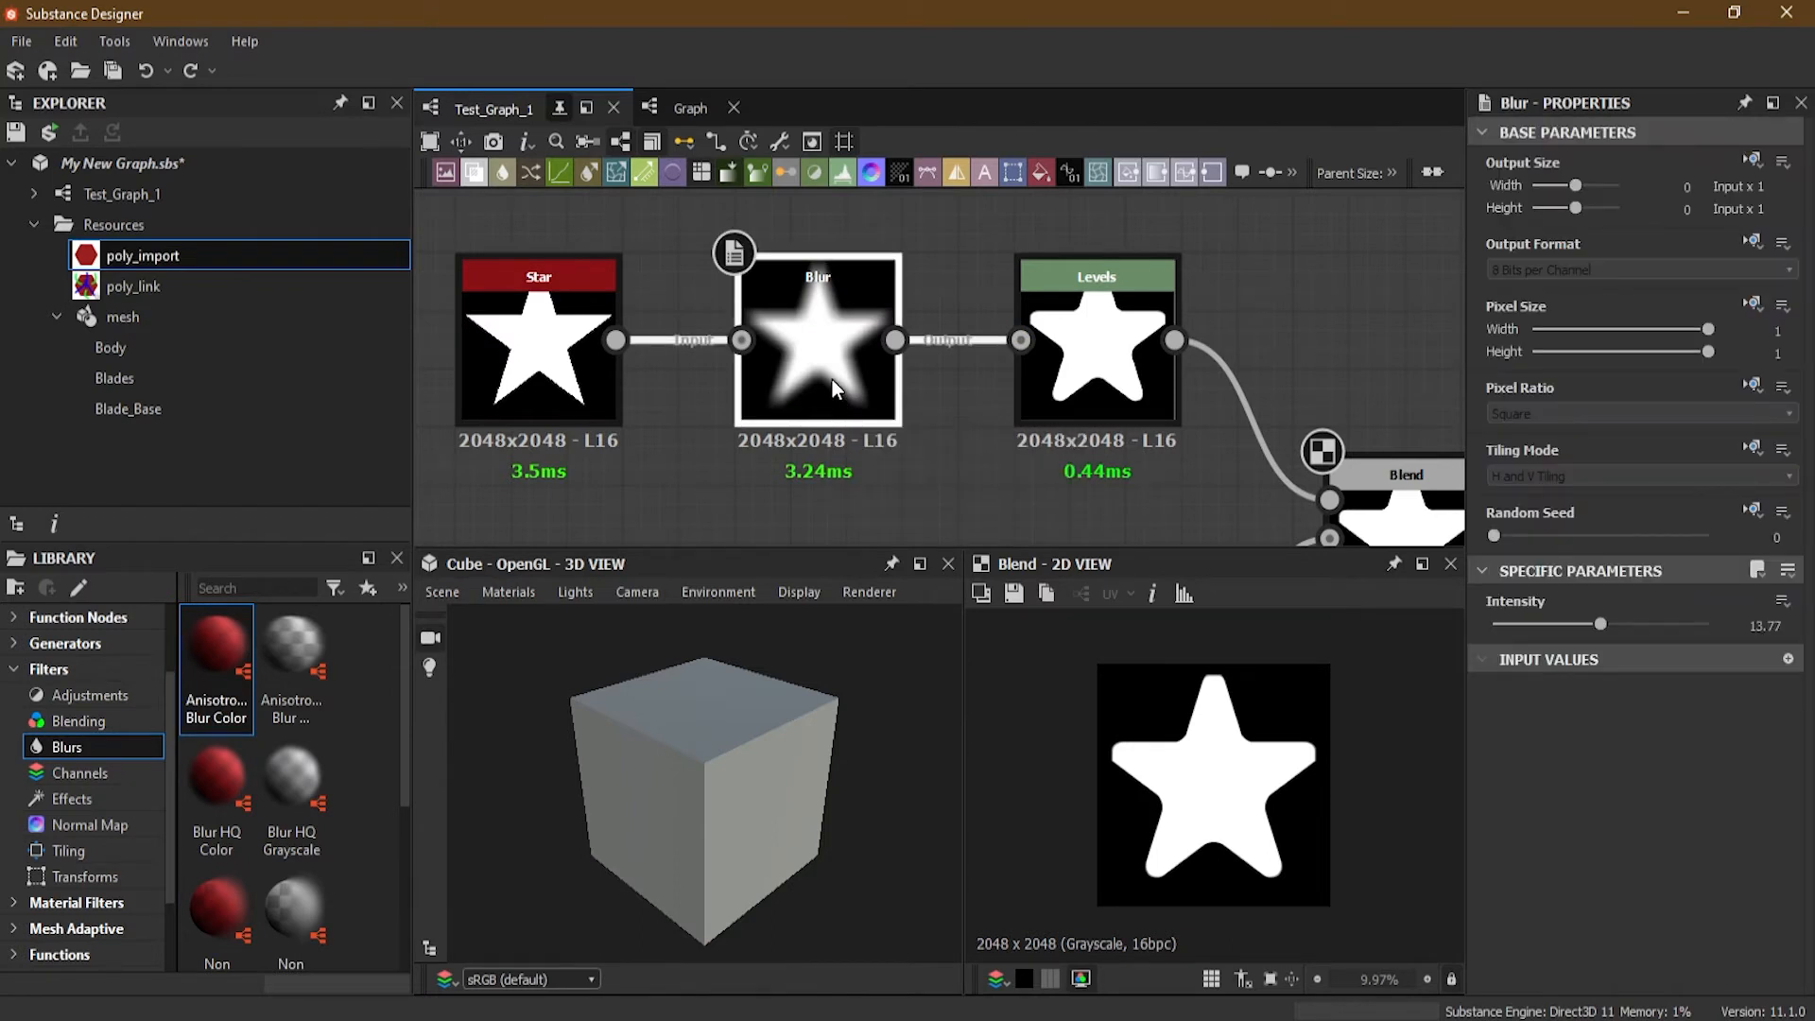
key("BackSpace")
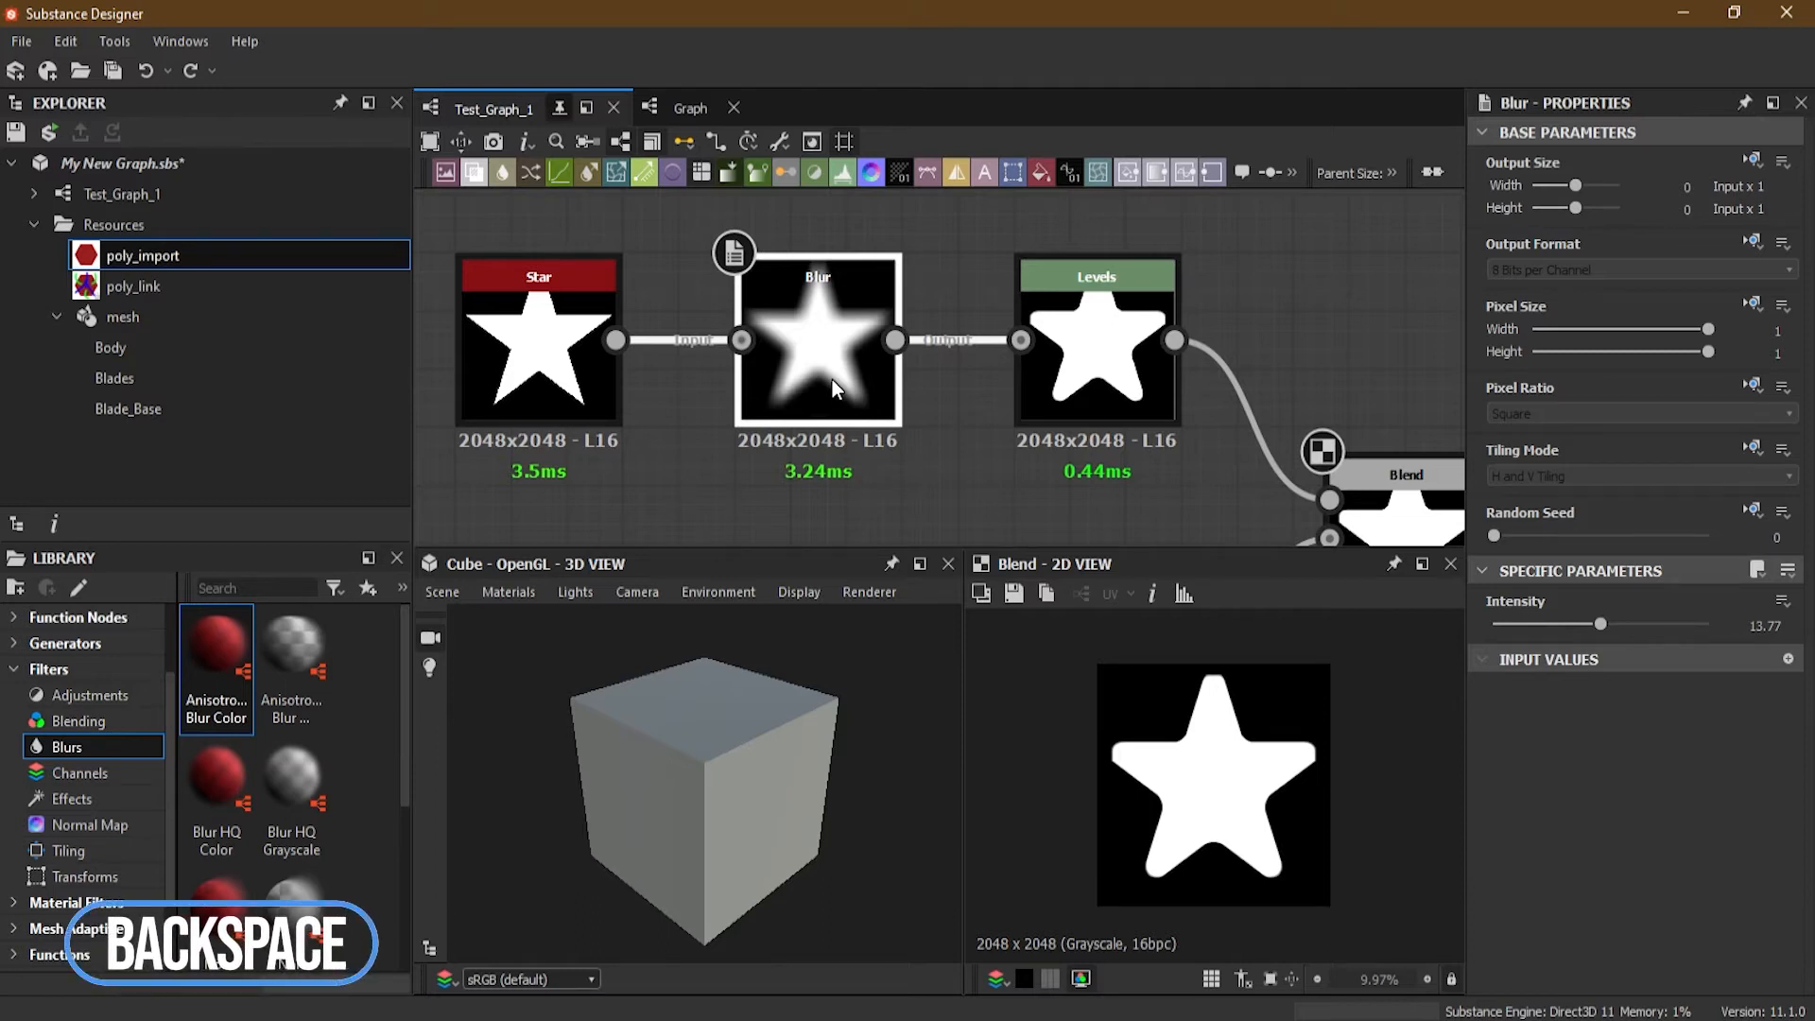
key("BackSpace")
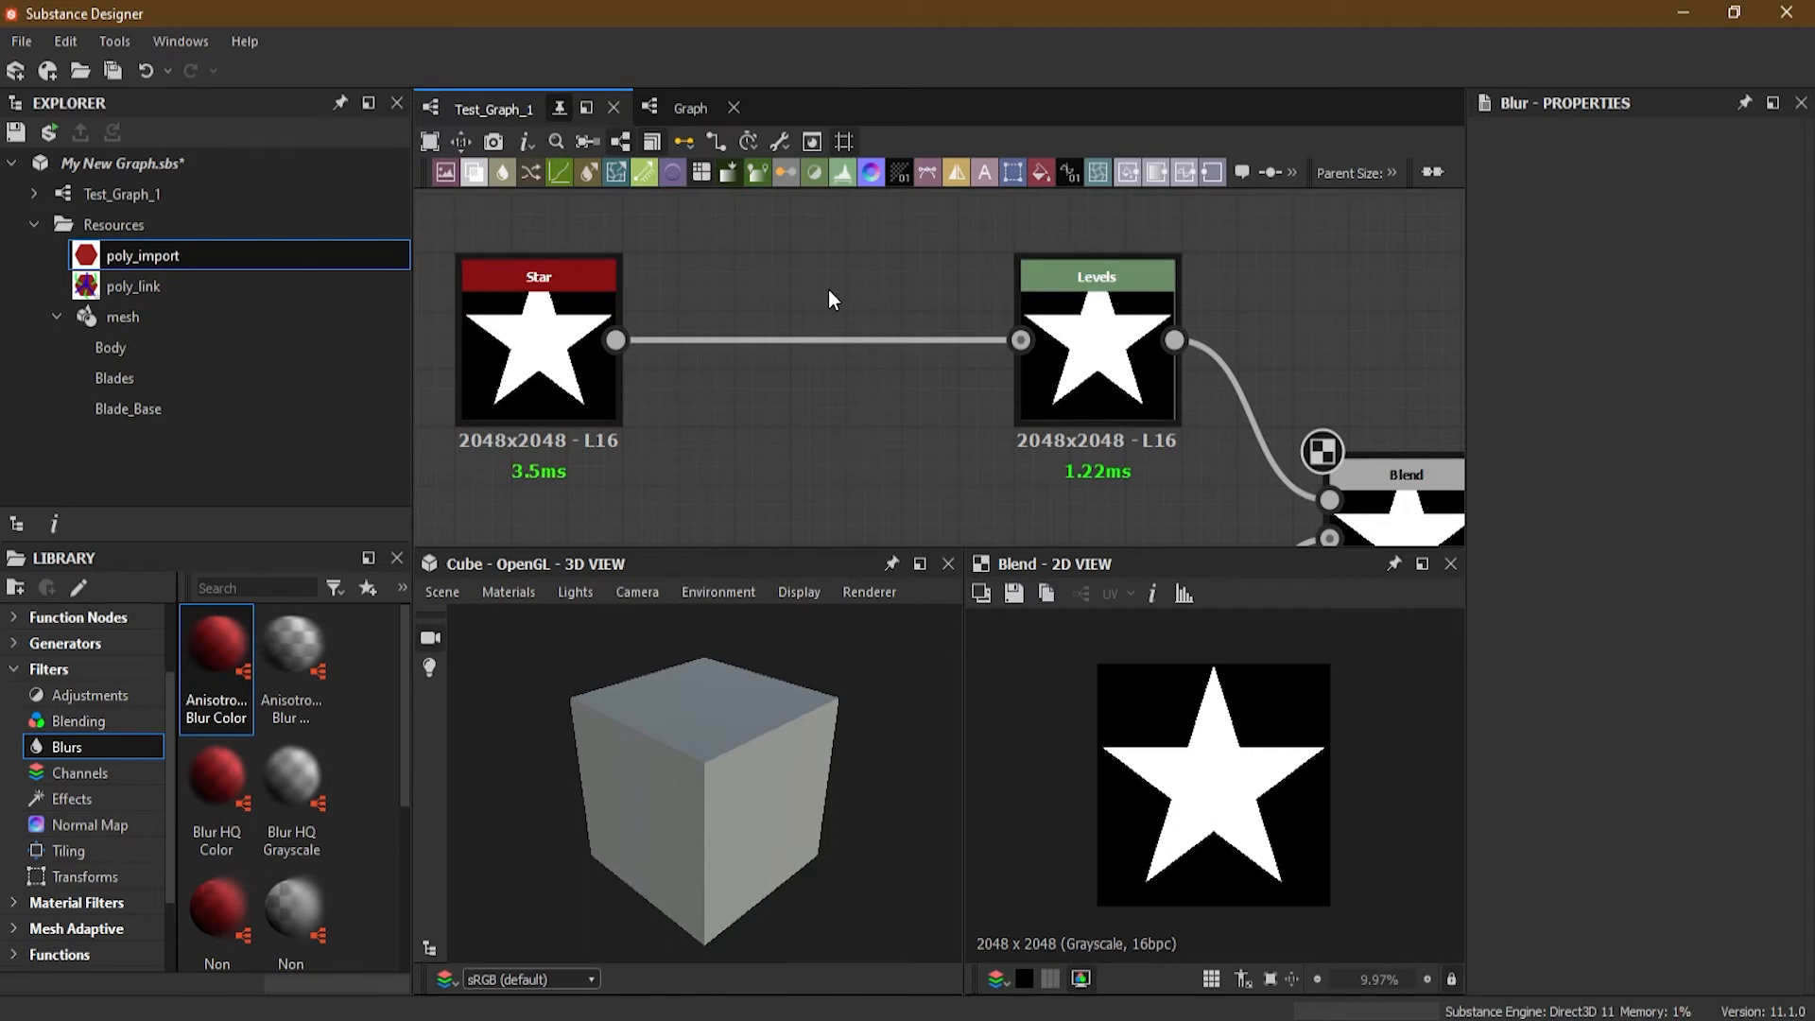
key("ctrl+z")
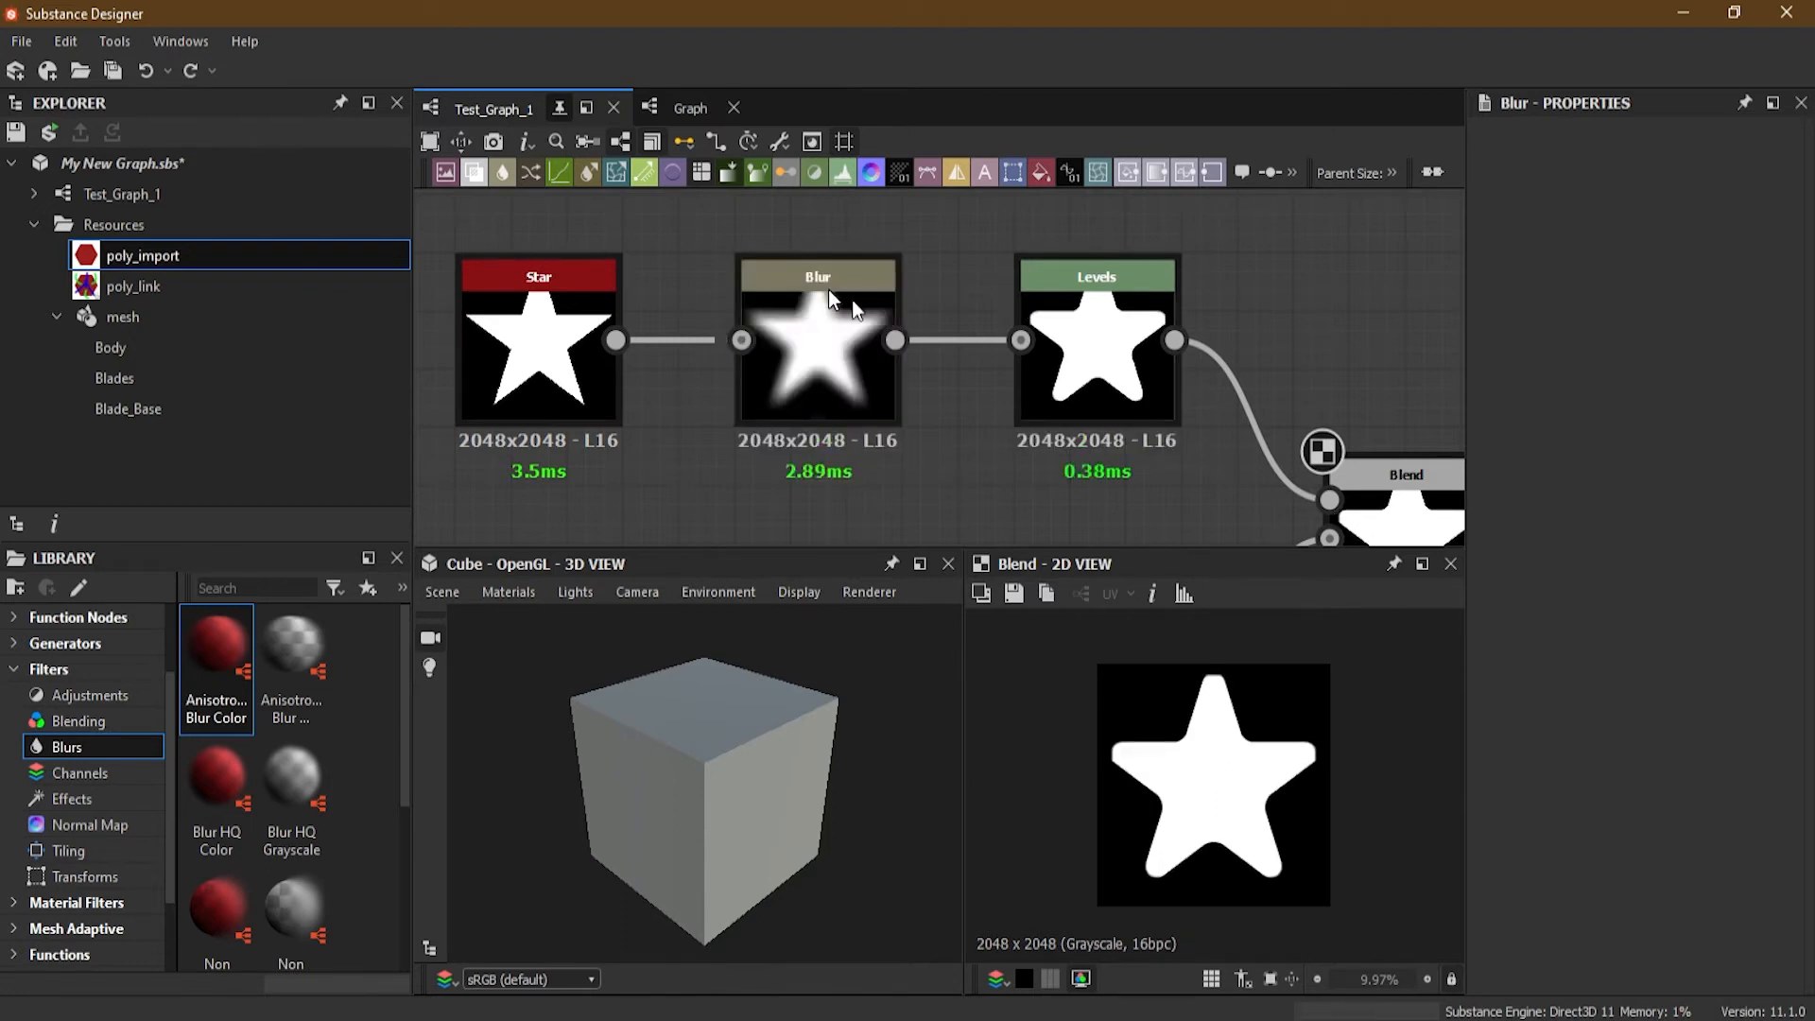
Step: Set the Blend node's blending mode to Subtract
middle_click_drag(1237, 495, 958, 405)
scroll(972, 293, "down", 2)
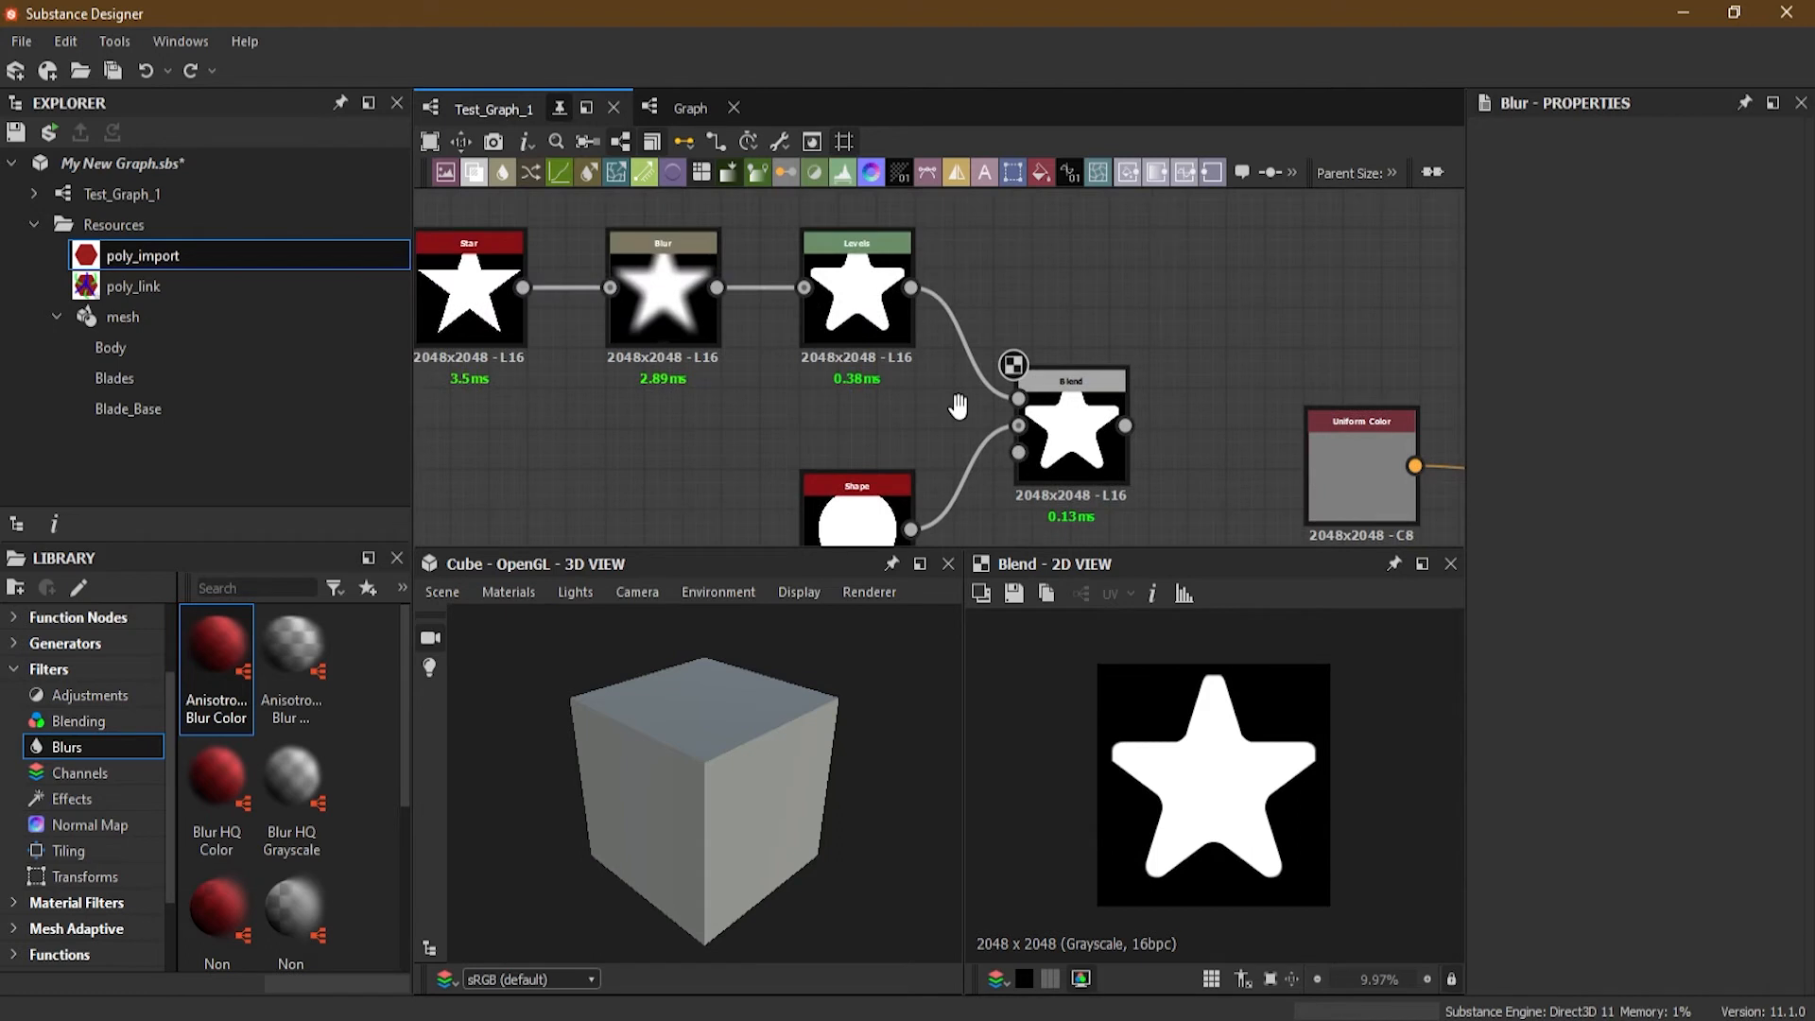
left_click(1083, 392)
left_click(1642, 688)
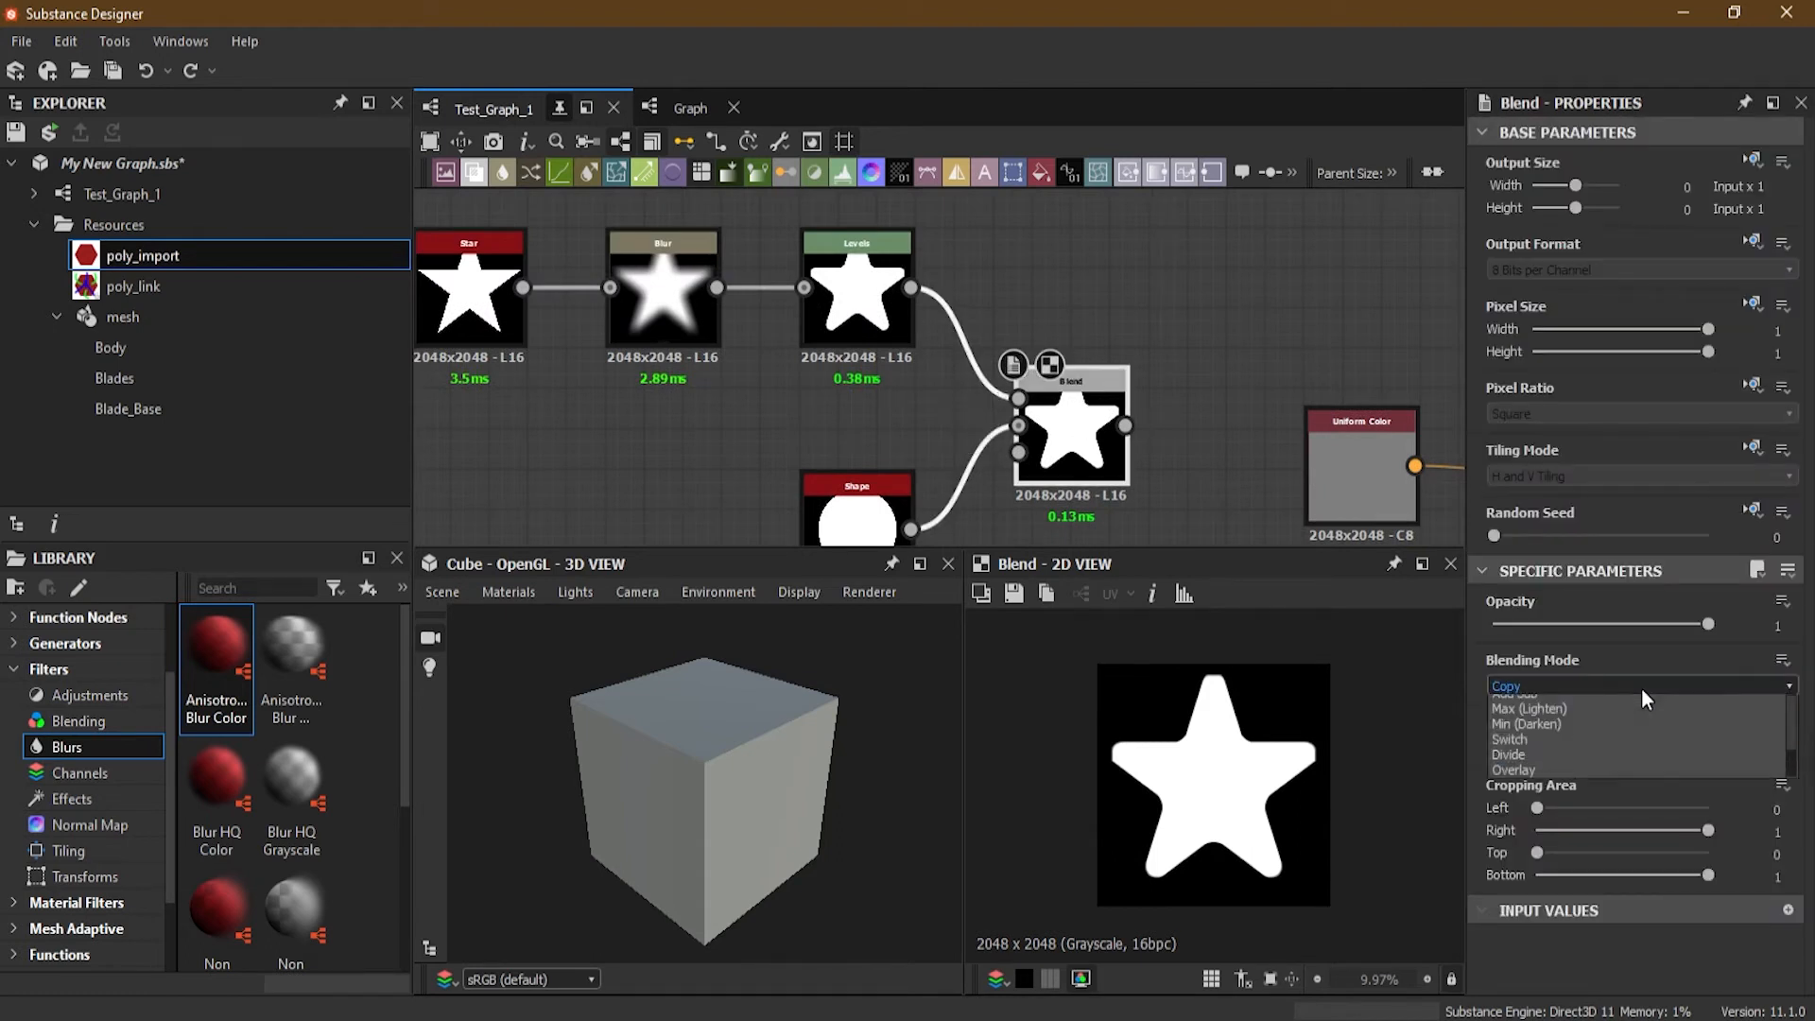
left_click(1596, 729)
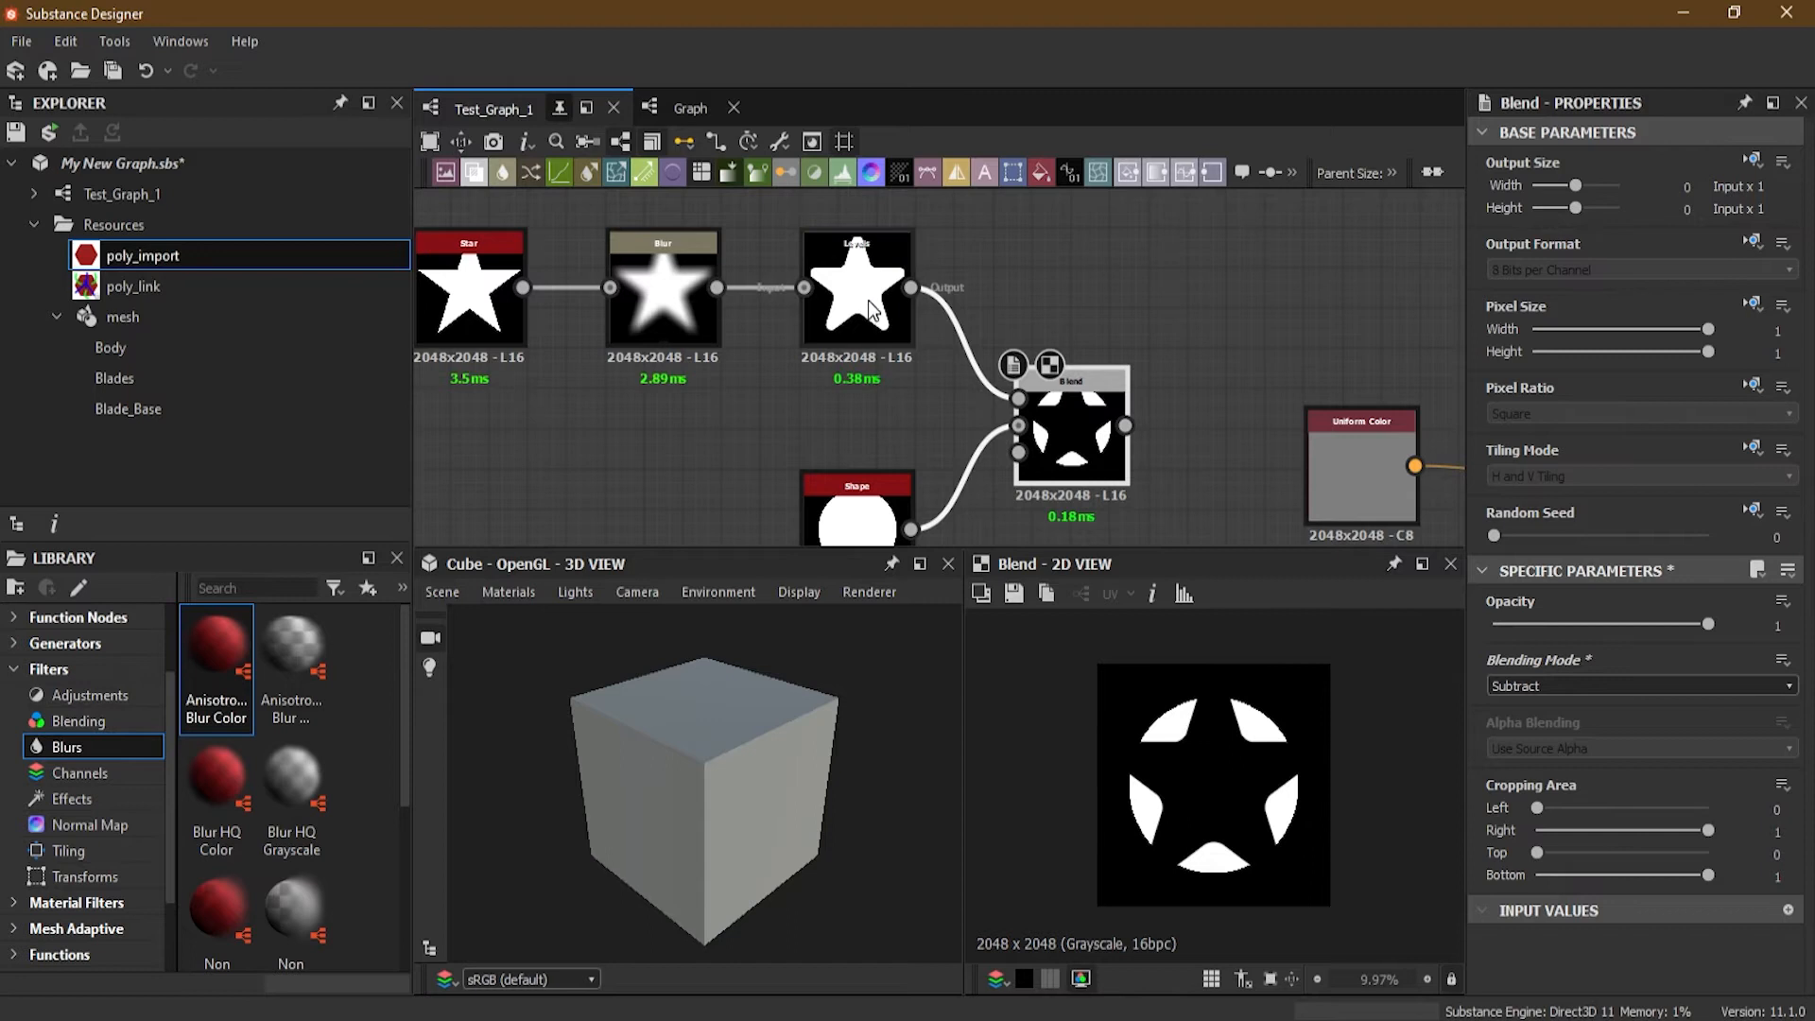
Step: Delete both Blend input links, and relink Levels to Background and Shape to Foreground
scroll(1018, 425, "up", 2)
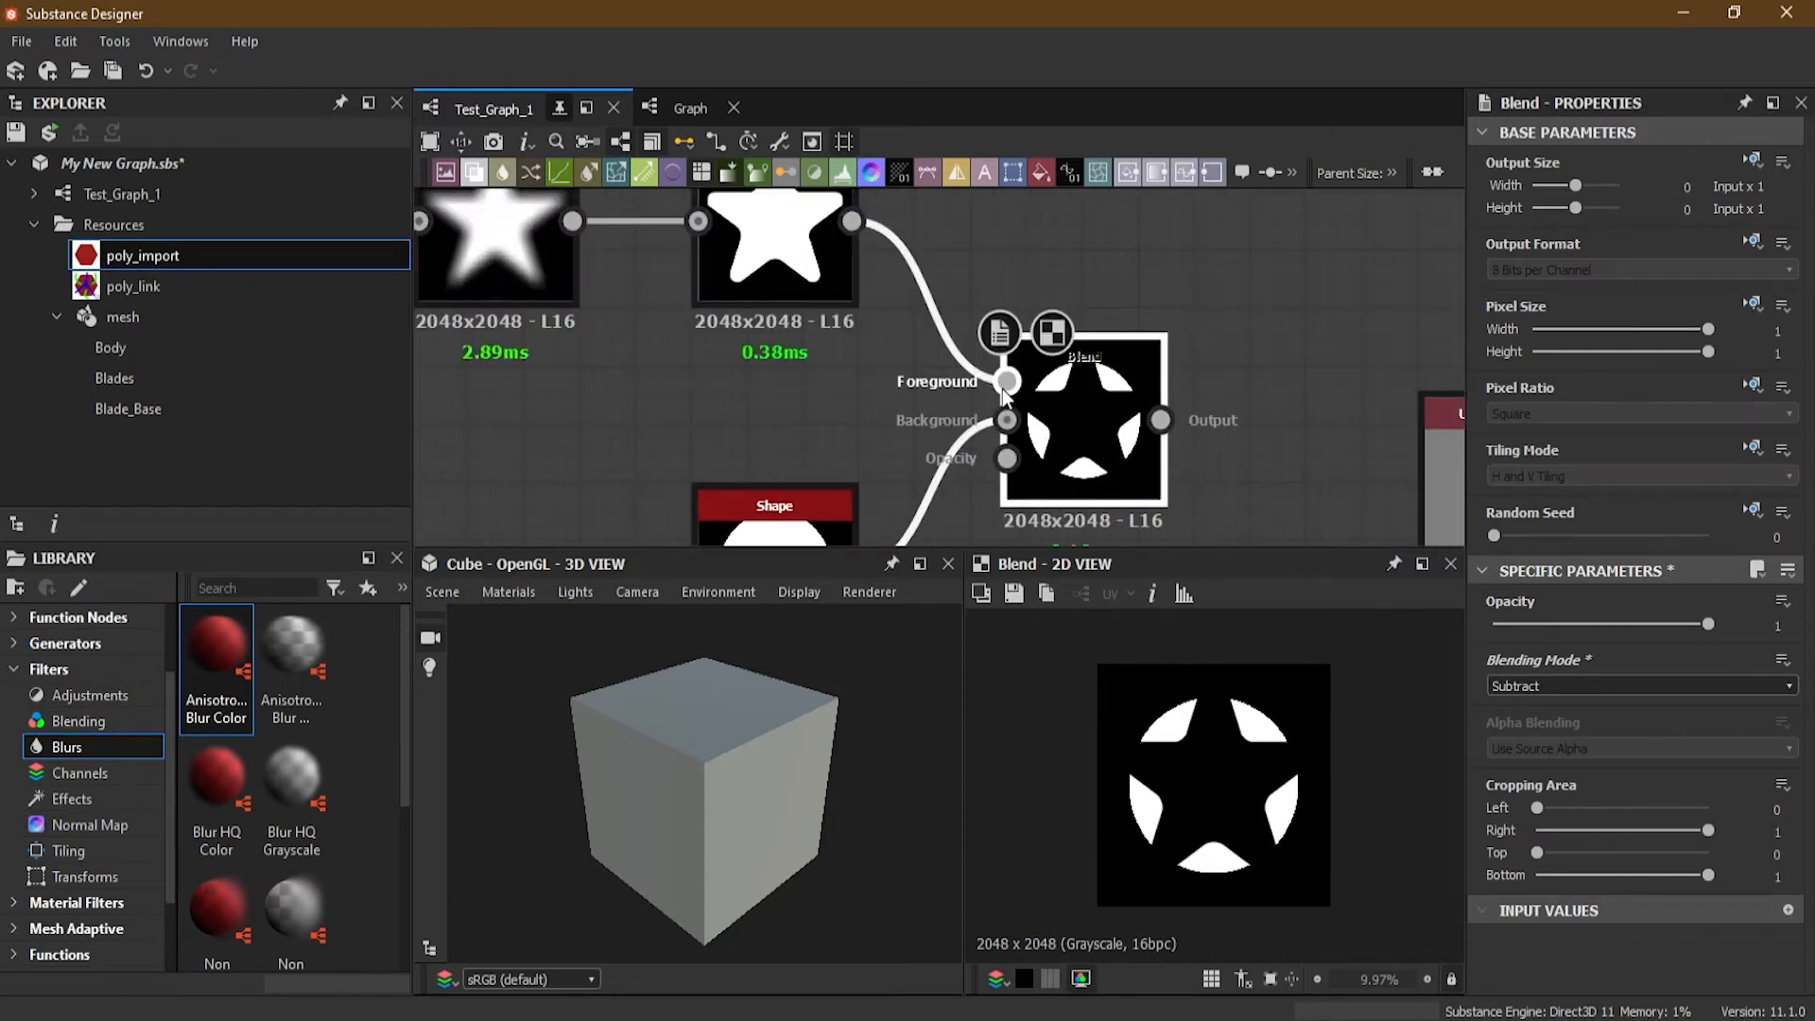
scroll(852, 432, "down", 1)
middle_click_drag(853, 431, 789, 356)
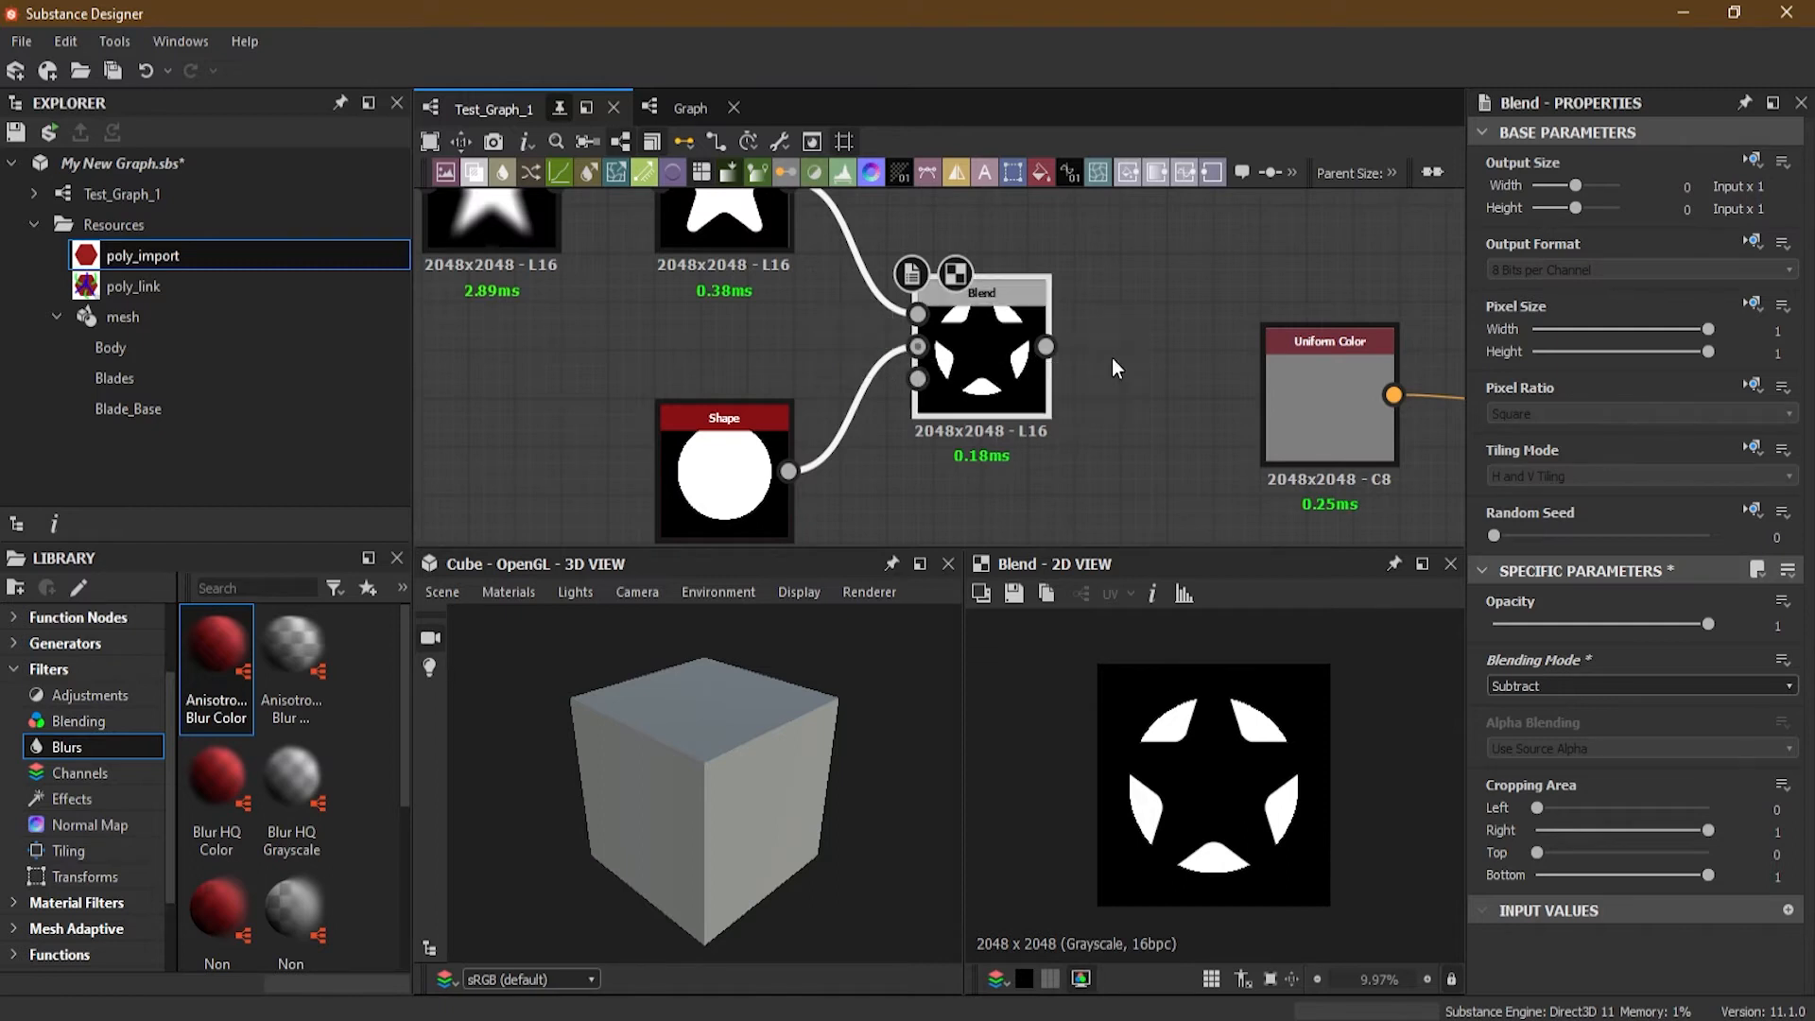
middle_click_drag(1111, 351, 1159, 408)
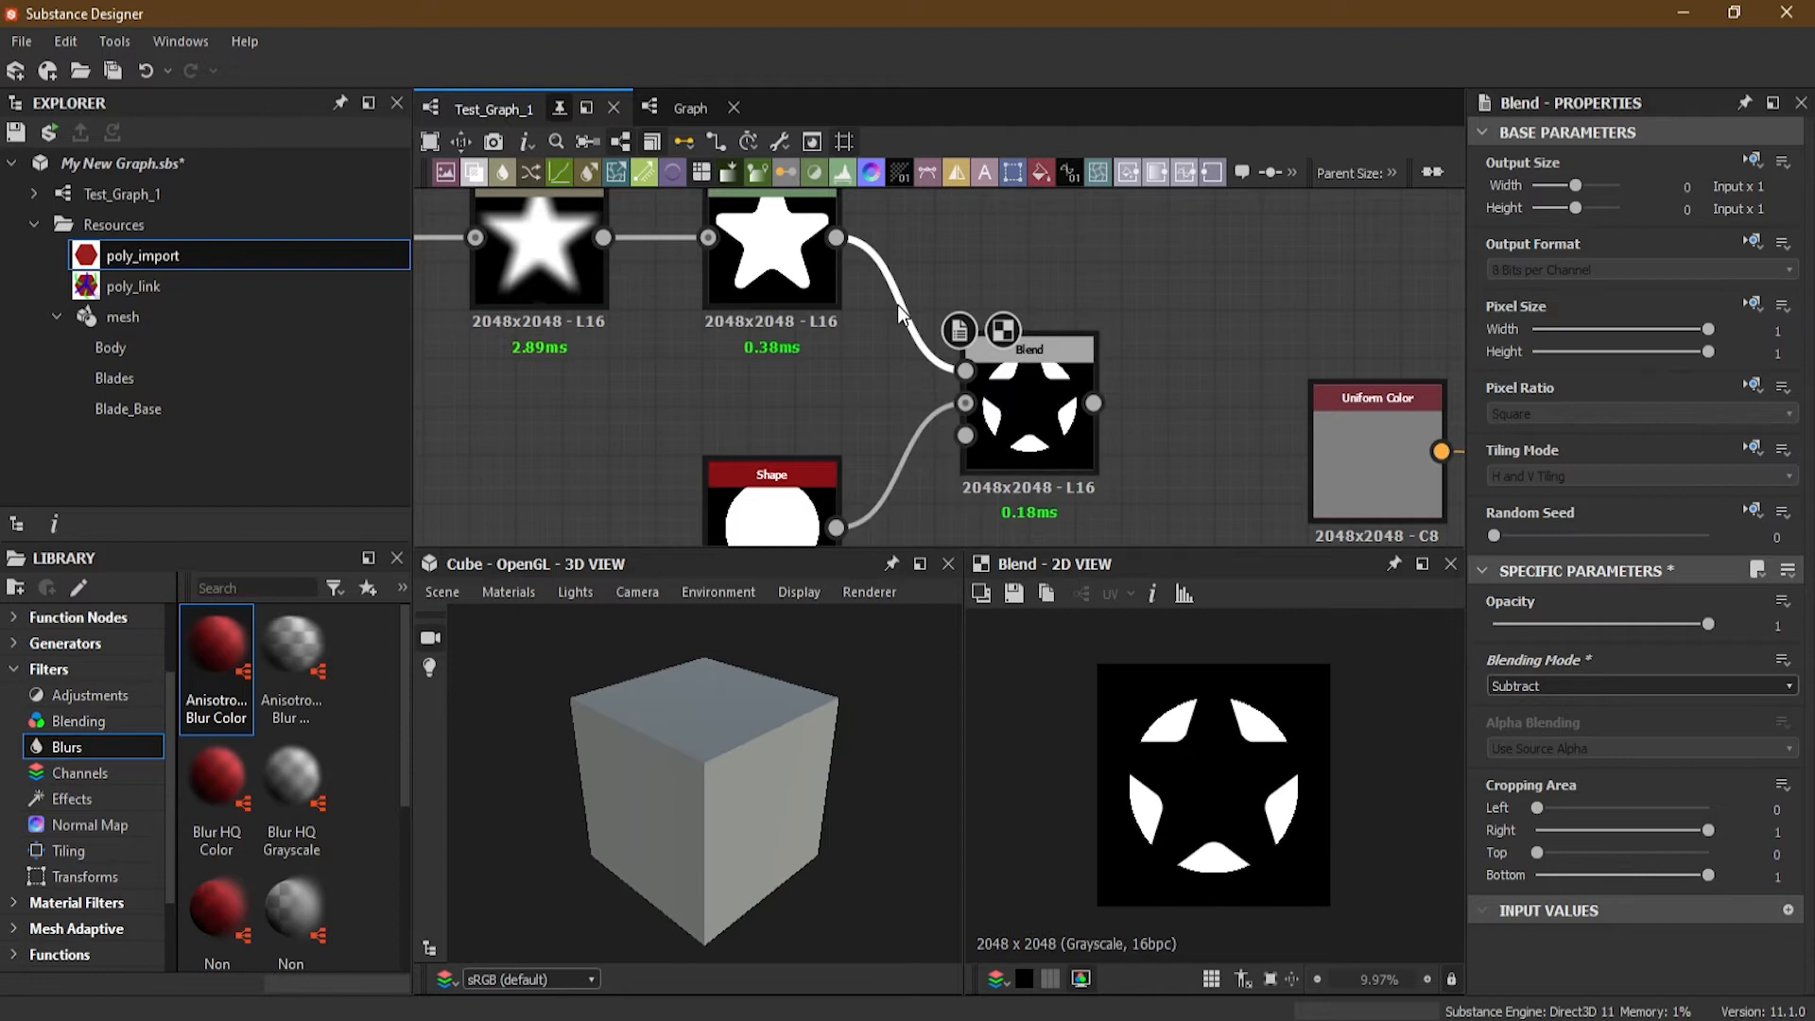
key("Delete")
left_click(912, 444)
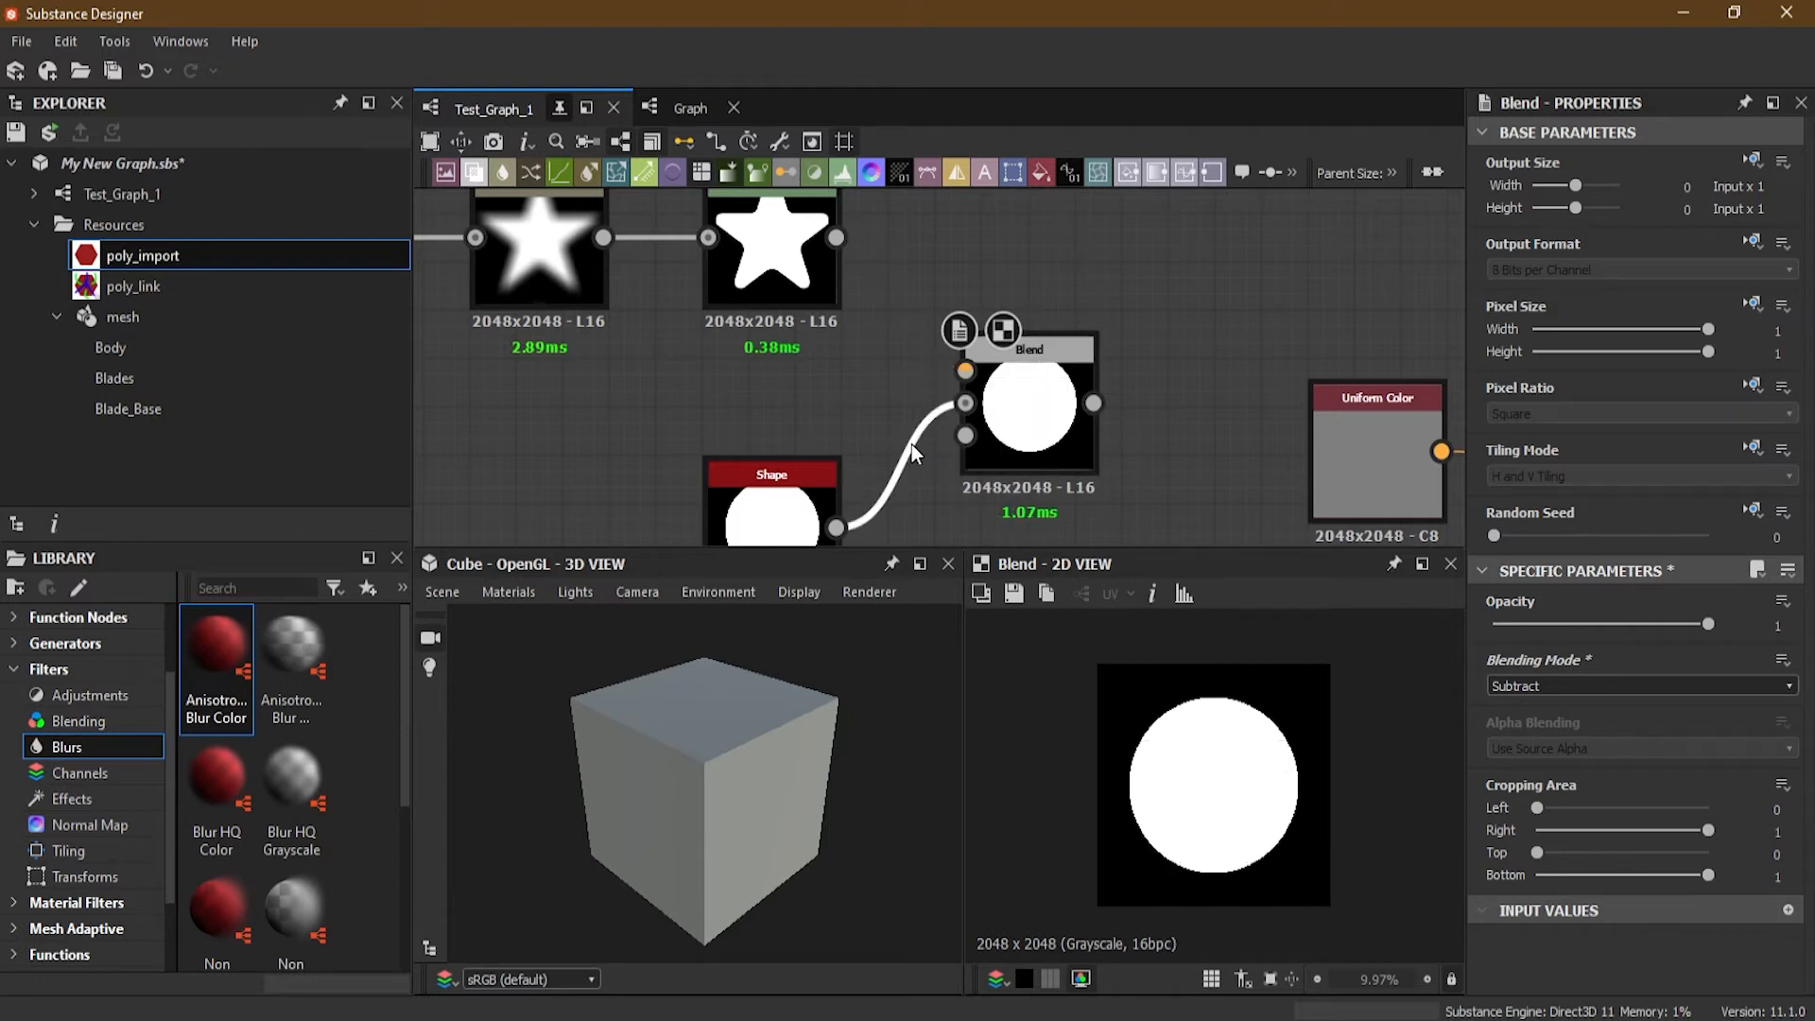
key("Delete")
left_click_drag(835, 238, 965, 403)
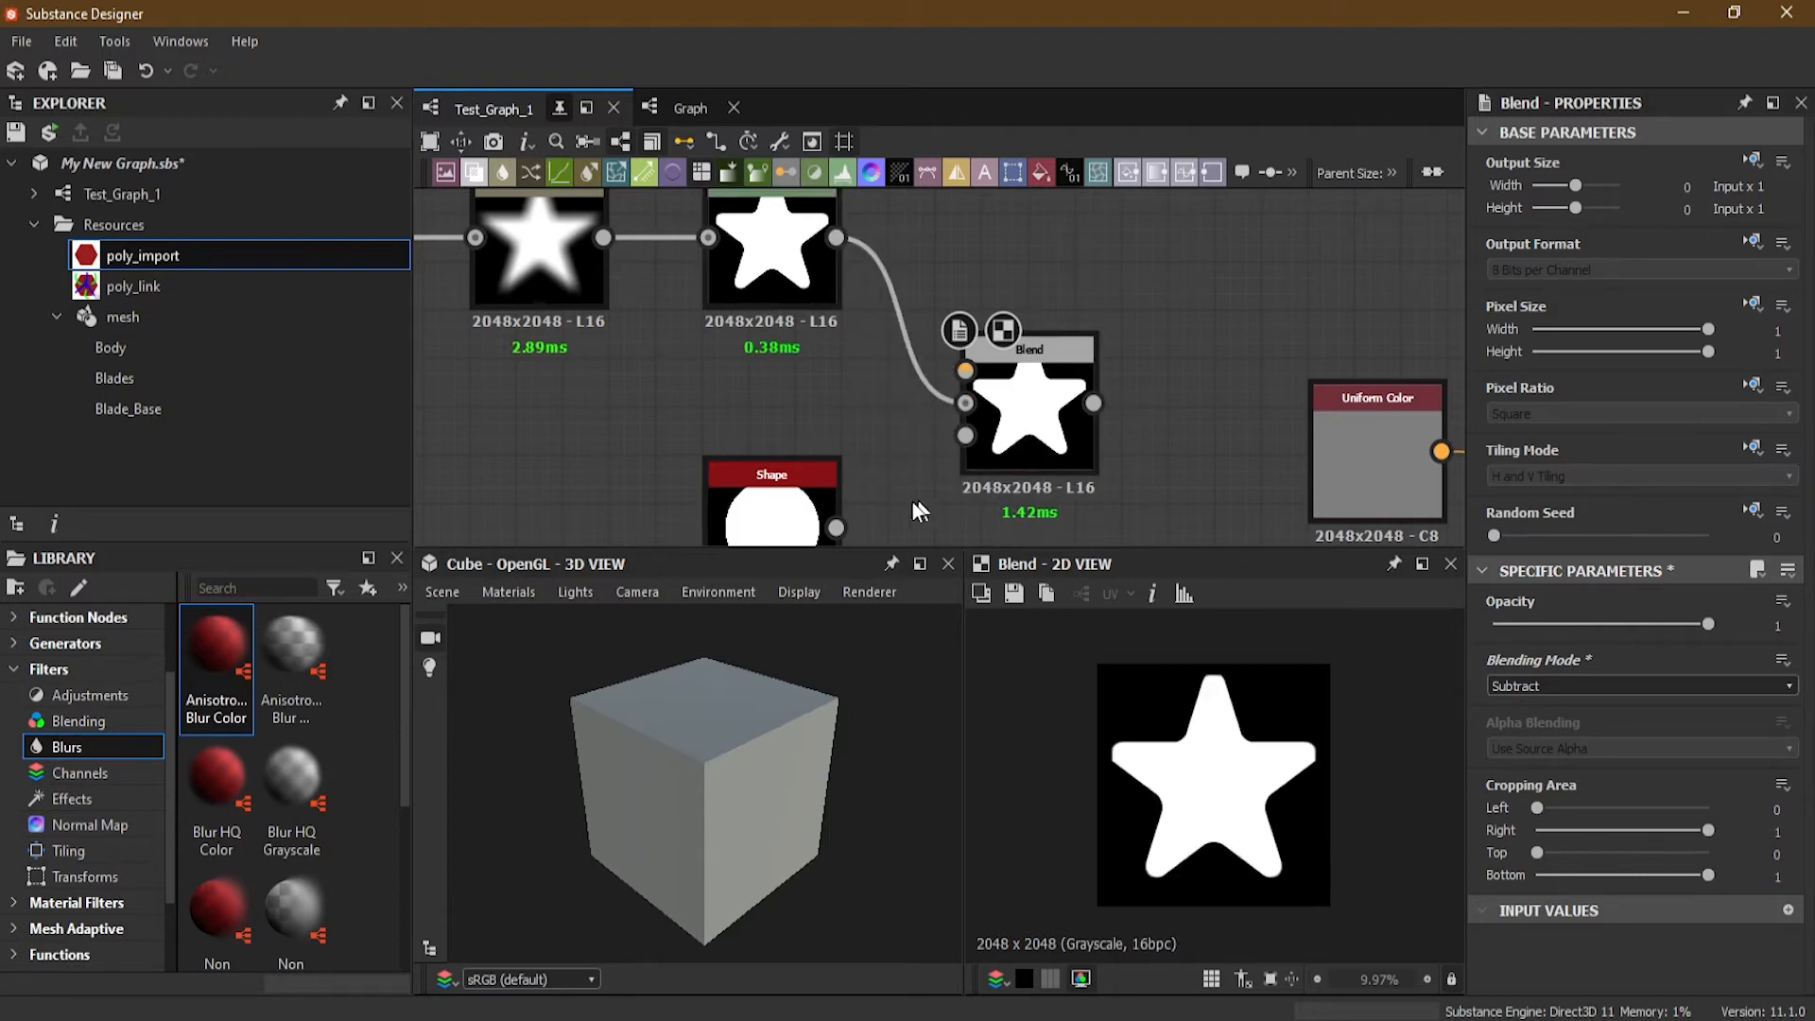
left_click_drag(836, 530, 964, 368)
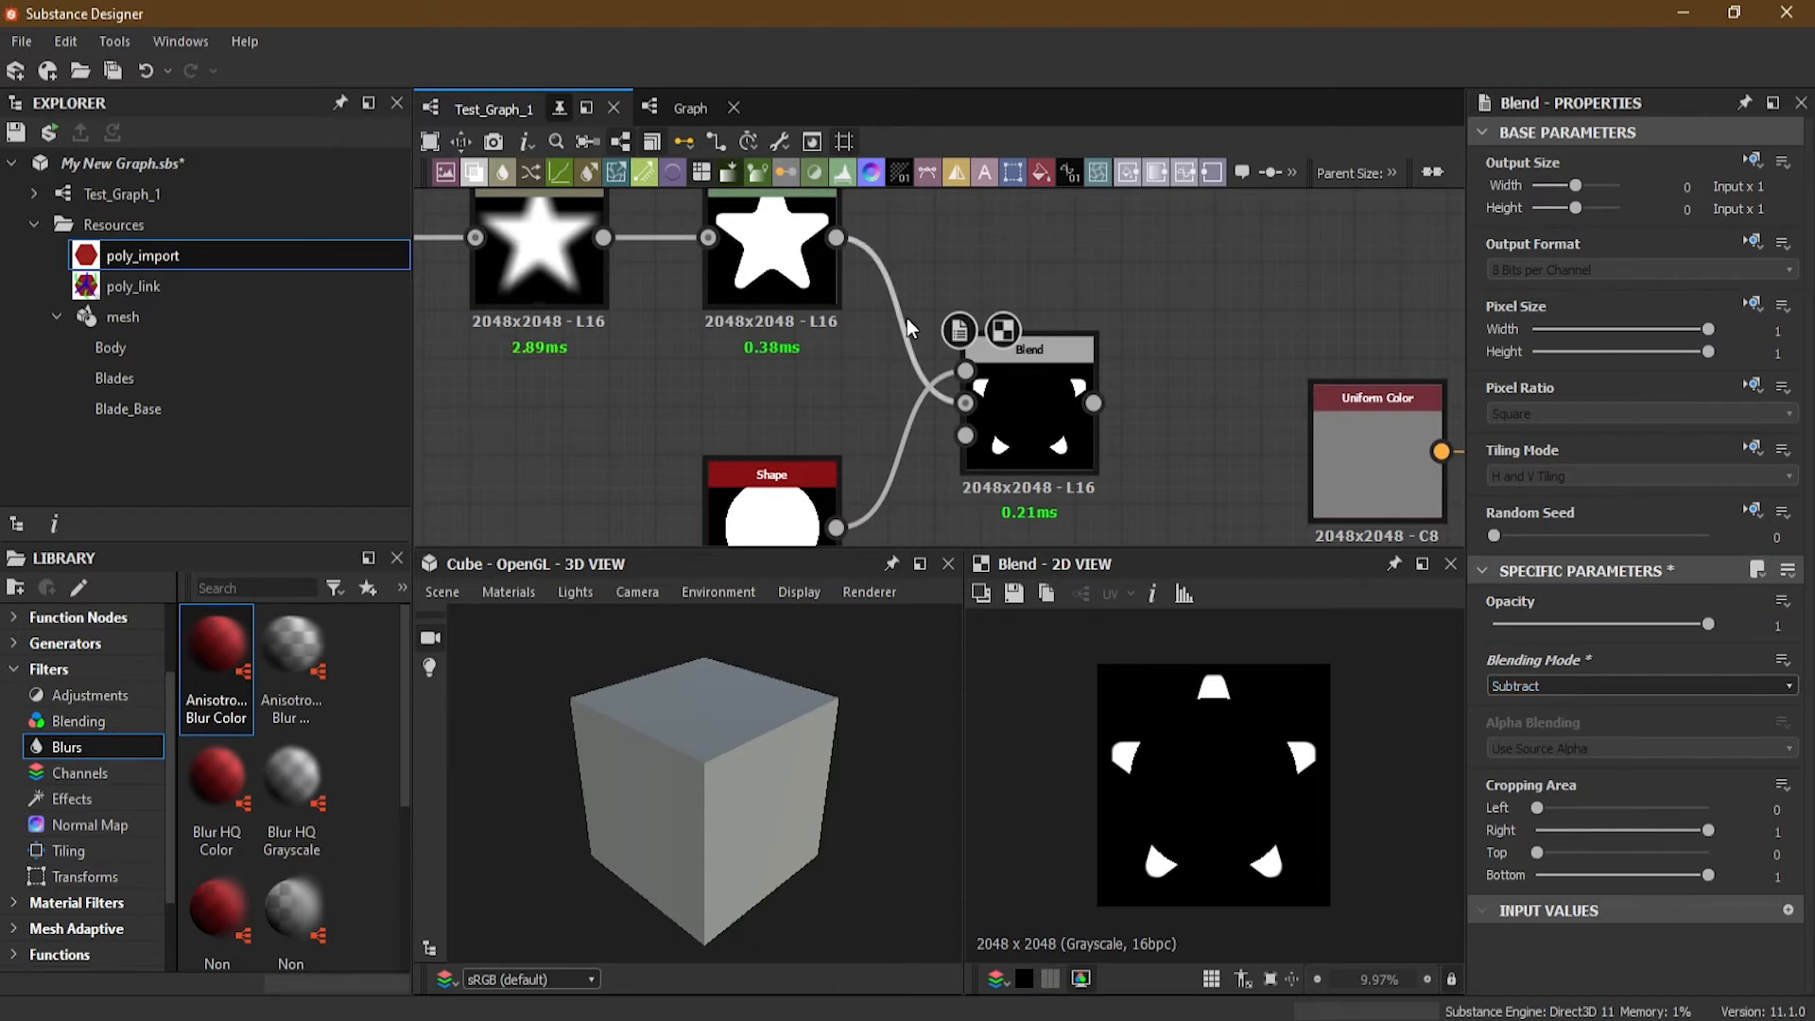
Step: Undo the manual relinking so Levels feeds Blend's Foreground and Shape its Background
key("ctrl+z")
key("ctrl+z")
key("ctrl+z")
key("ctrl+z")
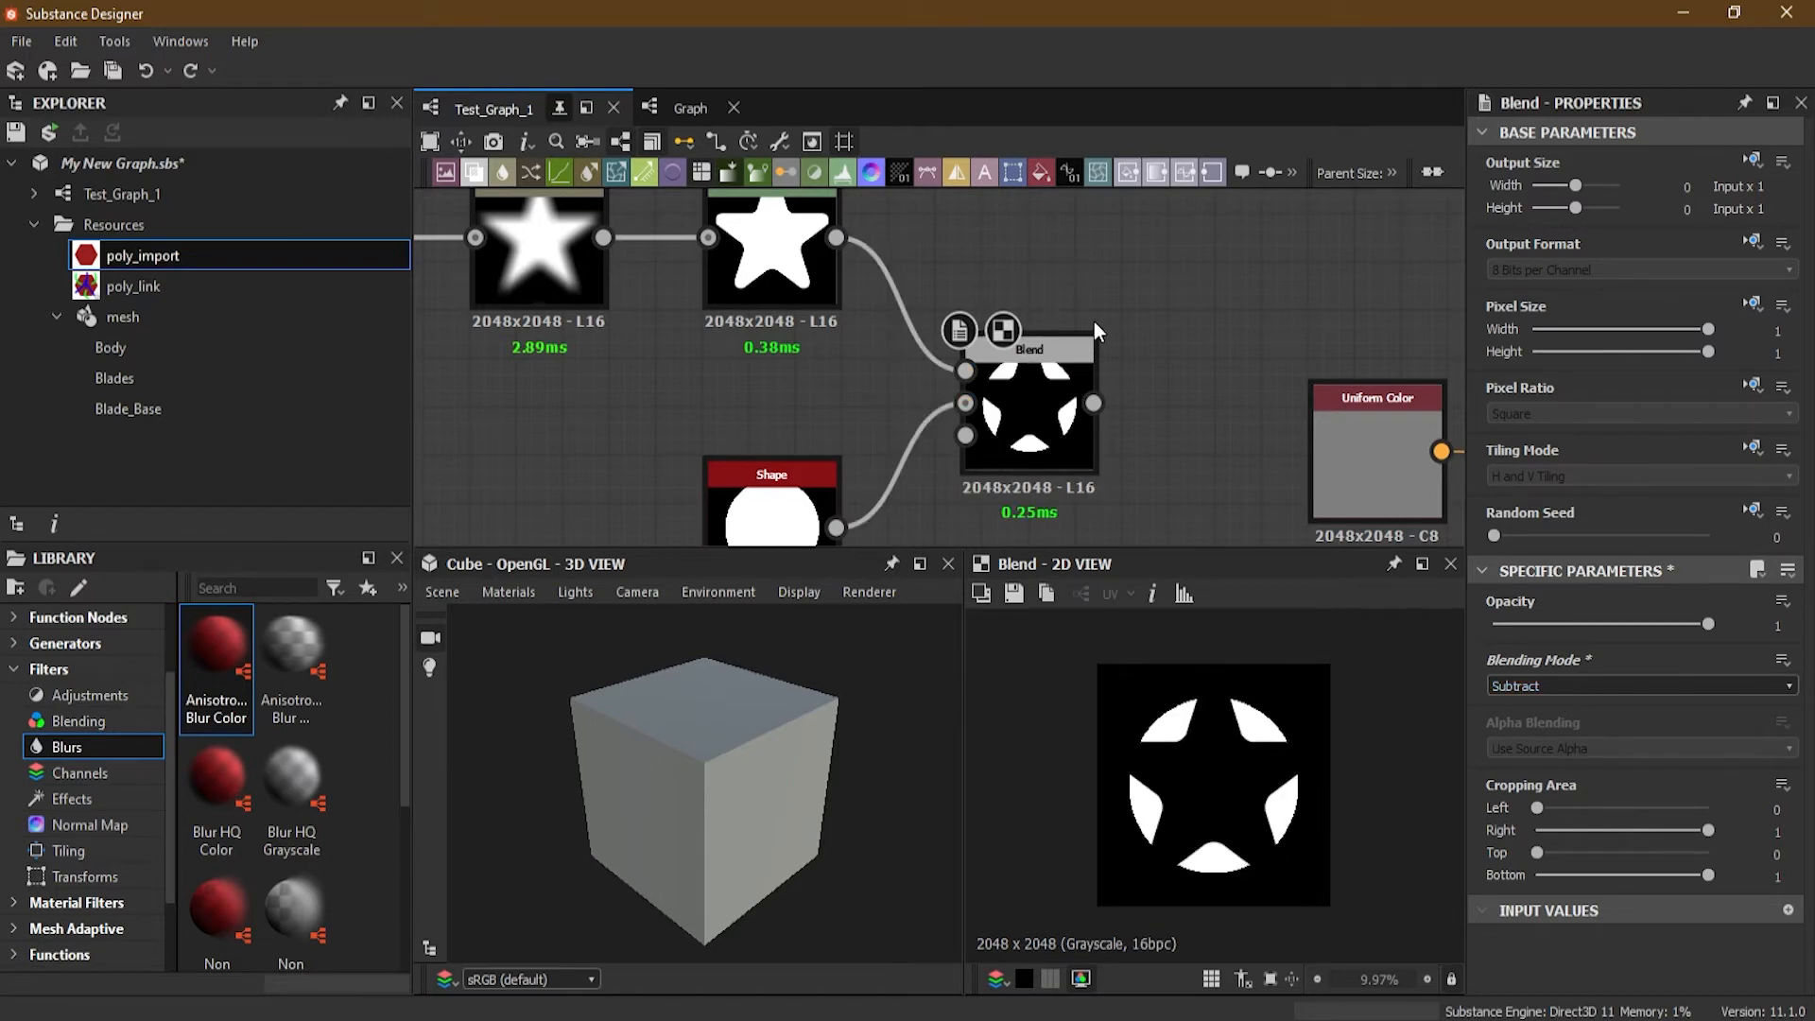
Step: Select both links feeding Blend and swap them repeatedly between Foreground and Background, ending with Levels on Foreground and Shape on Background
left_click_drag(884, 222, 927, 485)
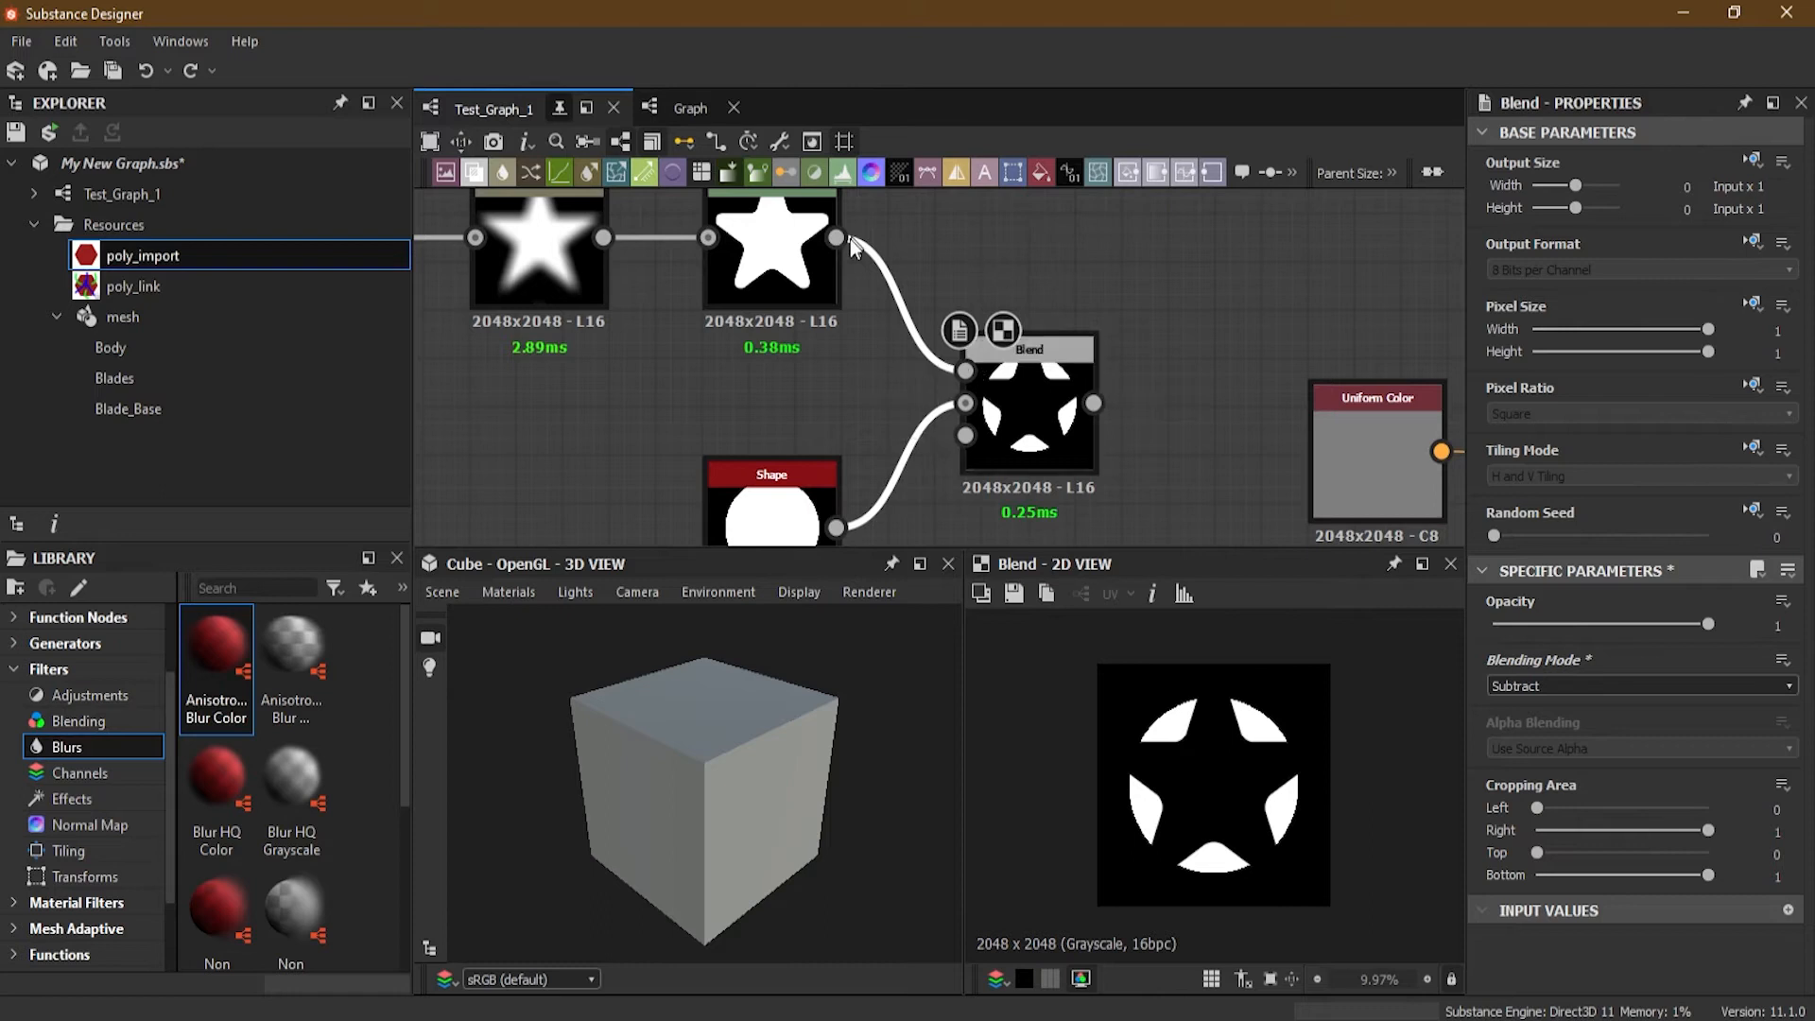
left_click(900, 244)
left_click_drag(885, 212, 926, 530)
key("x")
key("x")
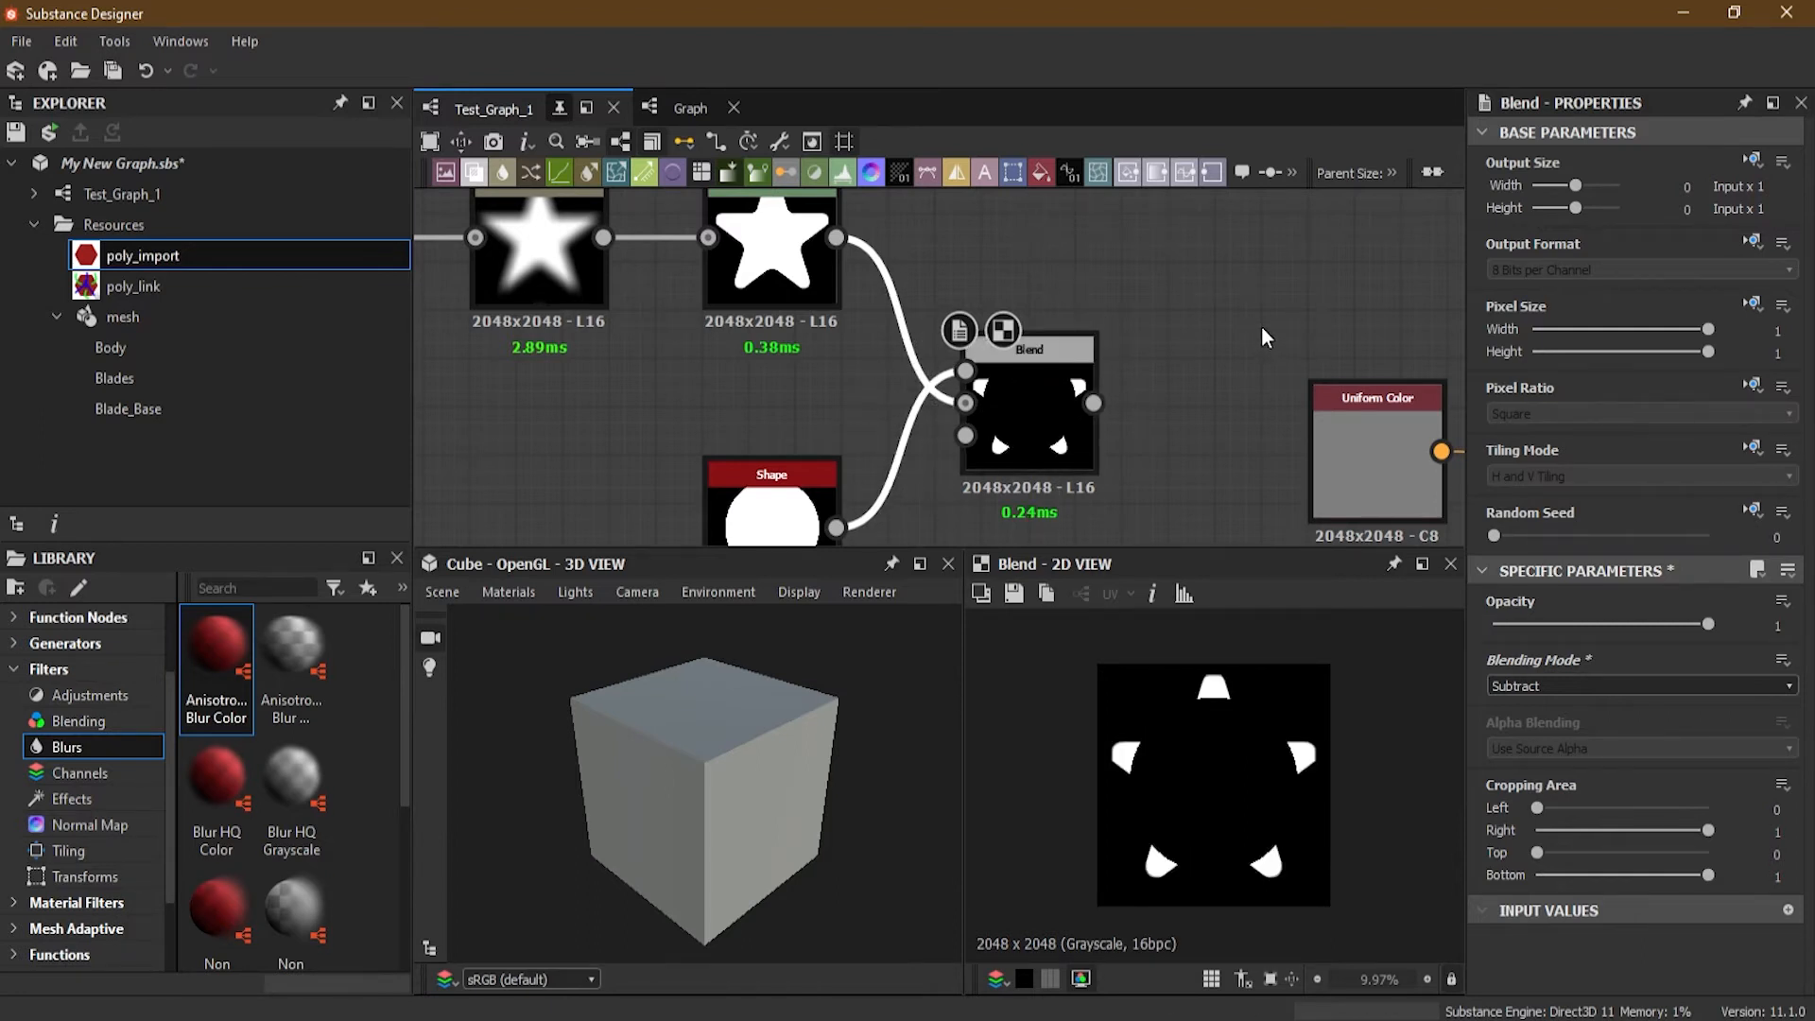
key("x")
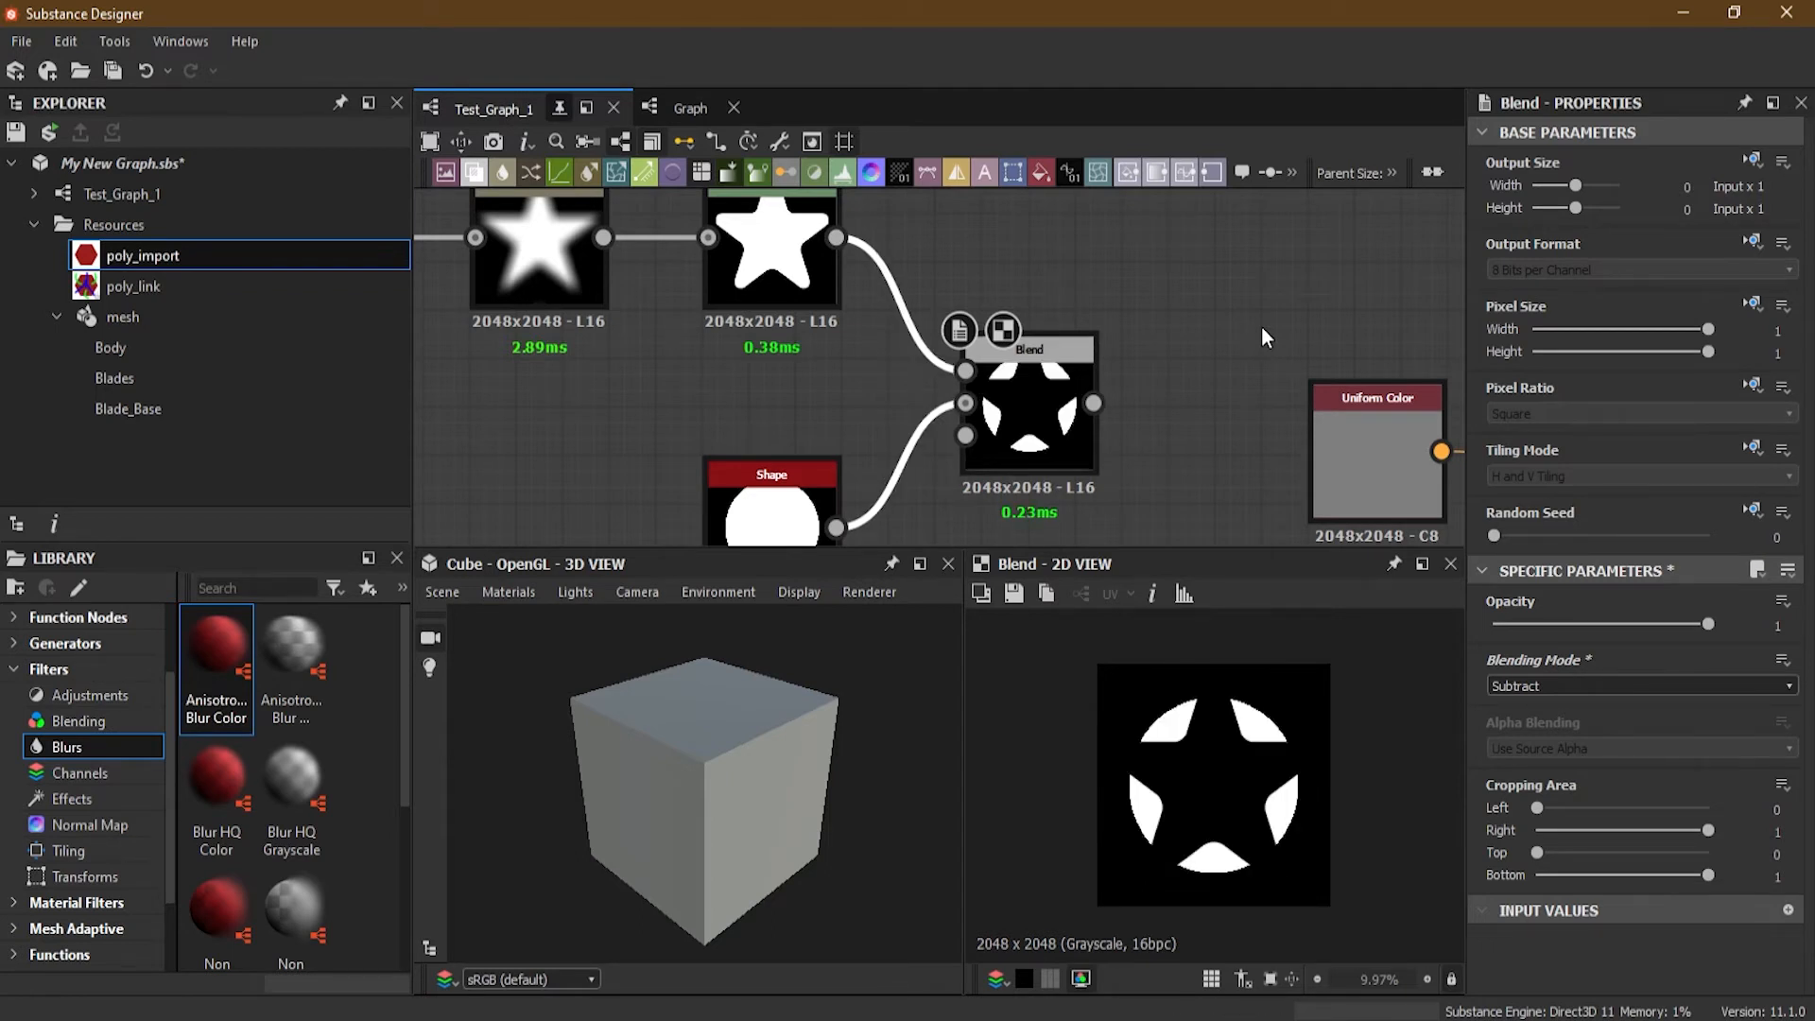
key("x")
key("x")
key("x")
key("x")
key("x")
key("x")
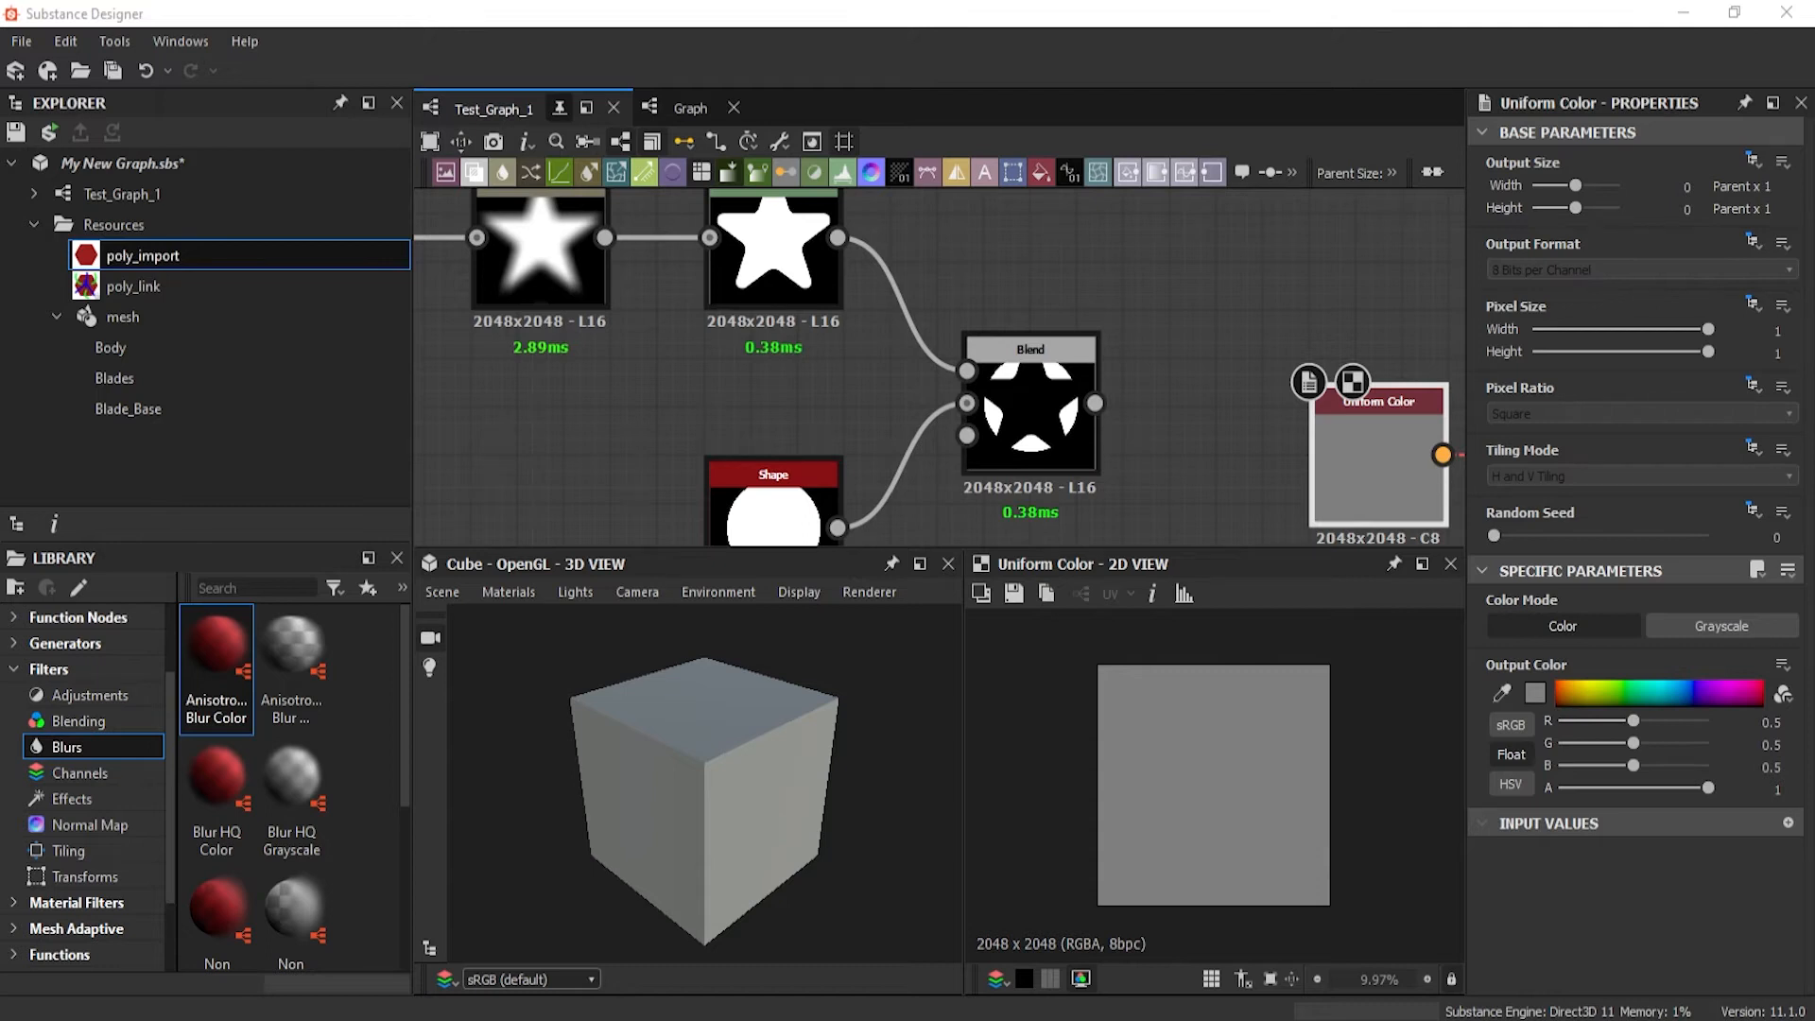
Step: Move the Blur HQ Grayscale node farther from Uniform Color to expose the dashed link between them
middle_click_drag(1187, 464, 604, 385)
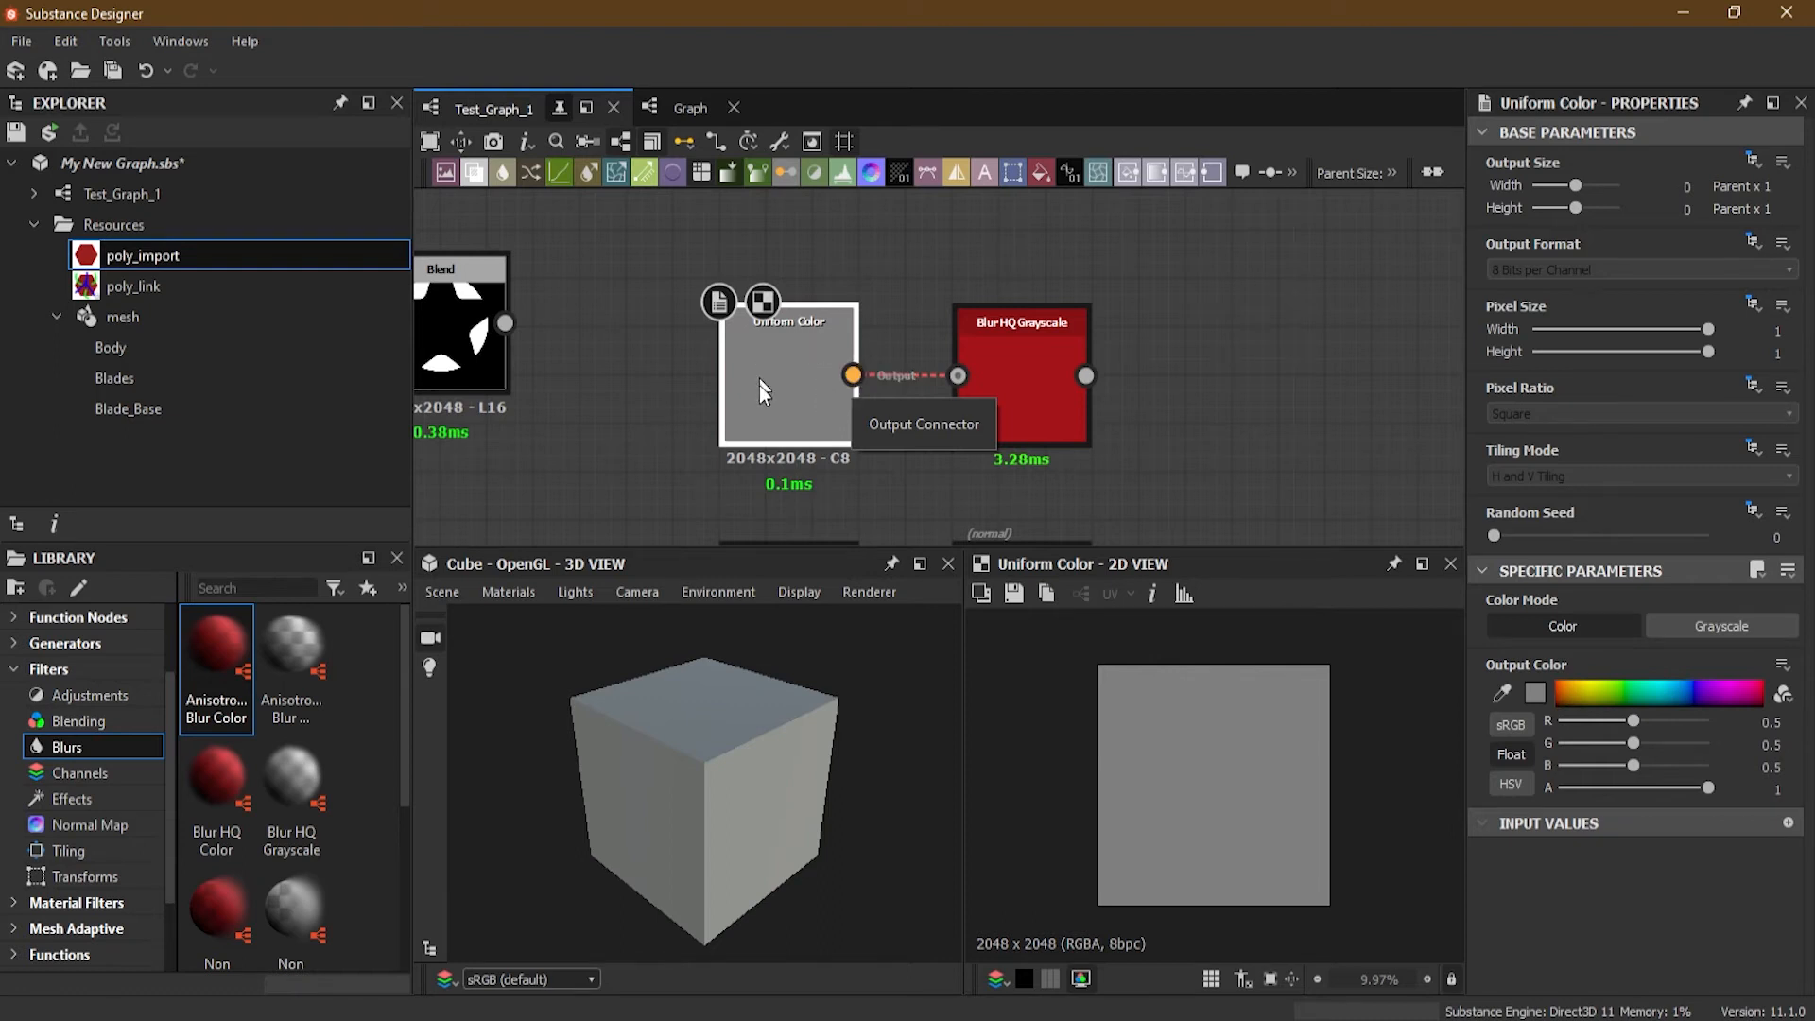
left_click(910, 493)
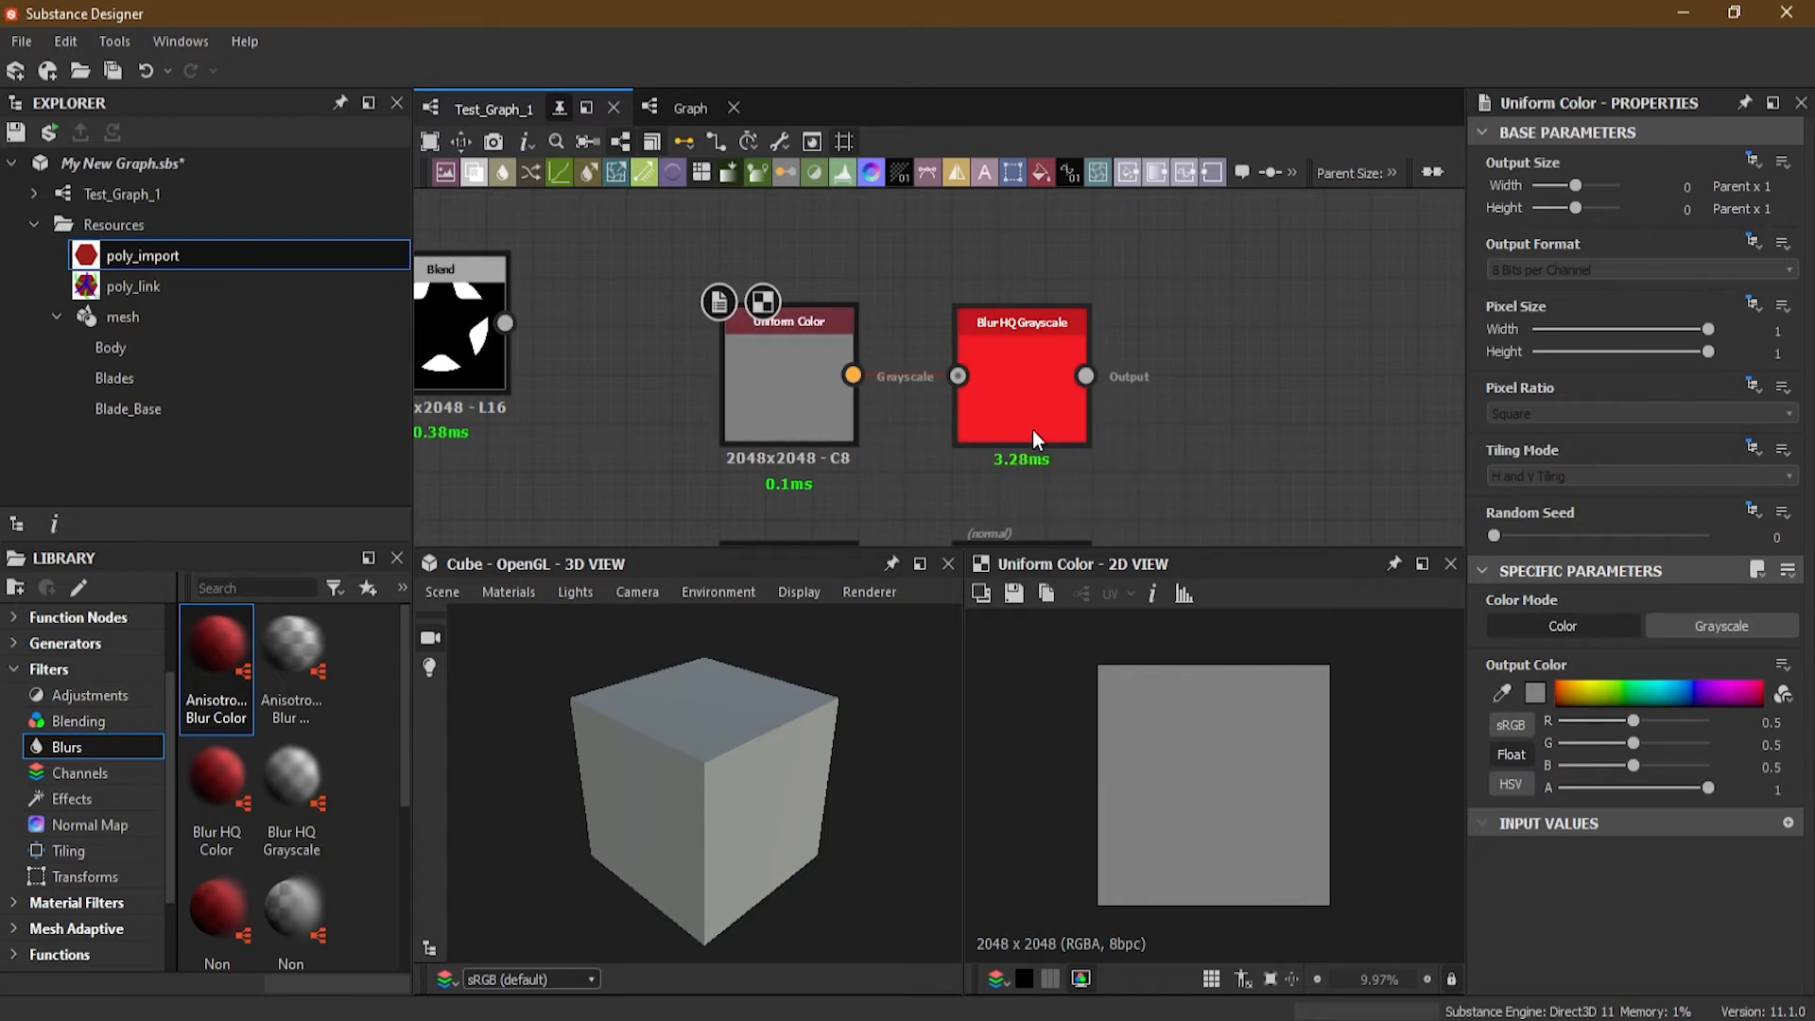
left_click_drag(1032, 429, 1161, 427)
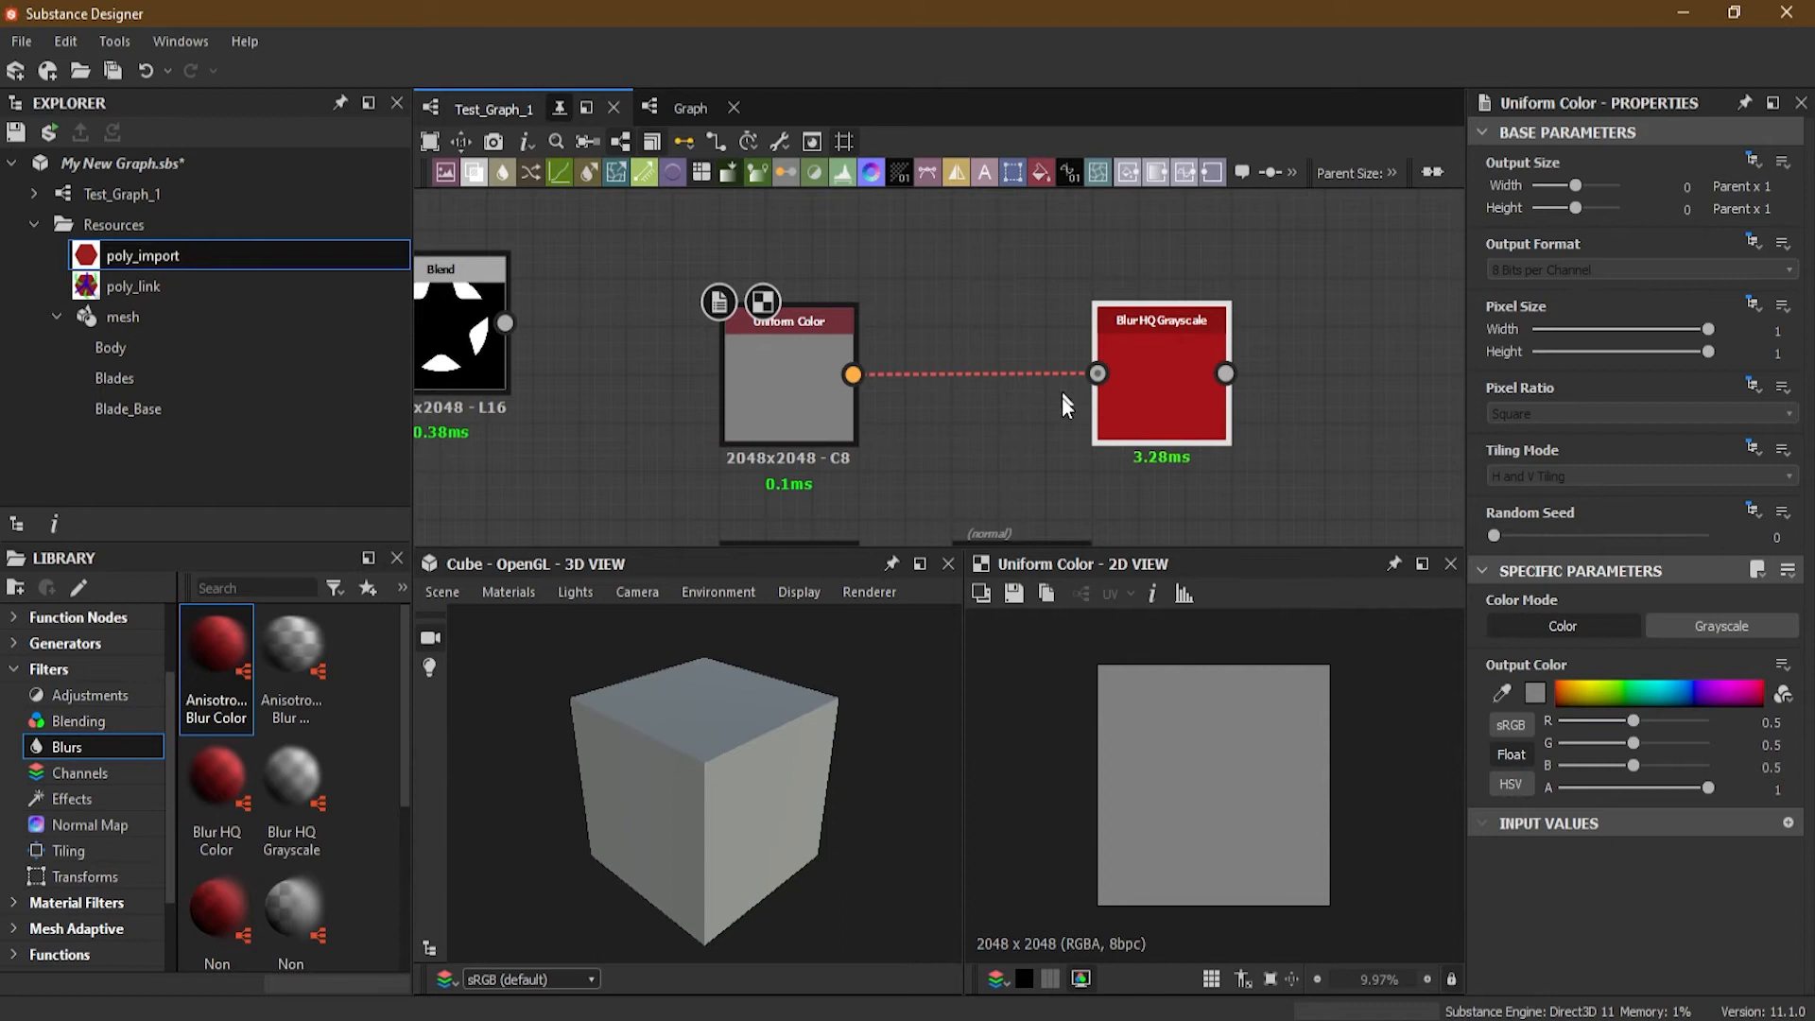
scroll(1005, 444, "up", 1)
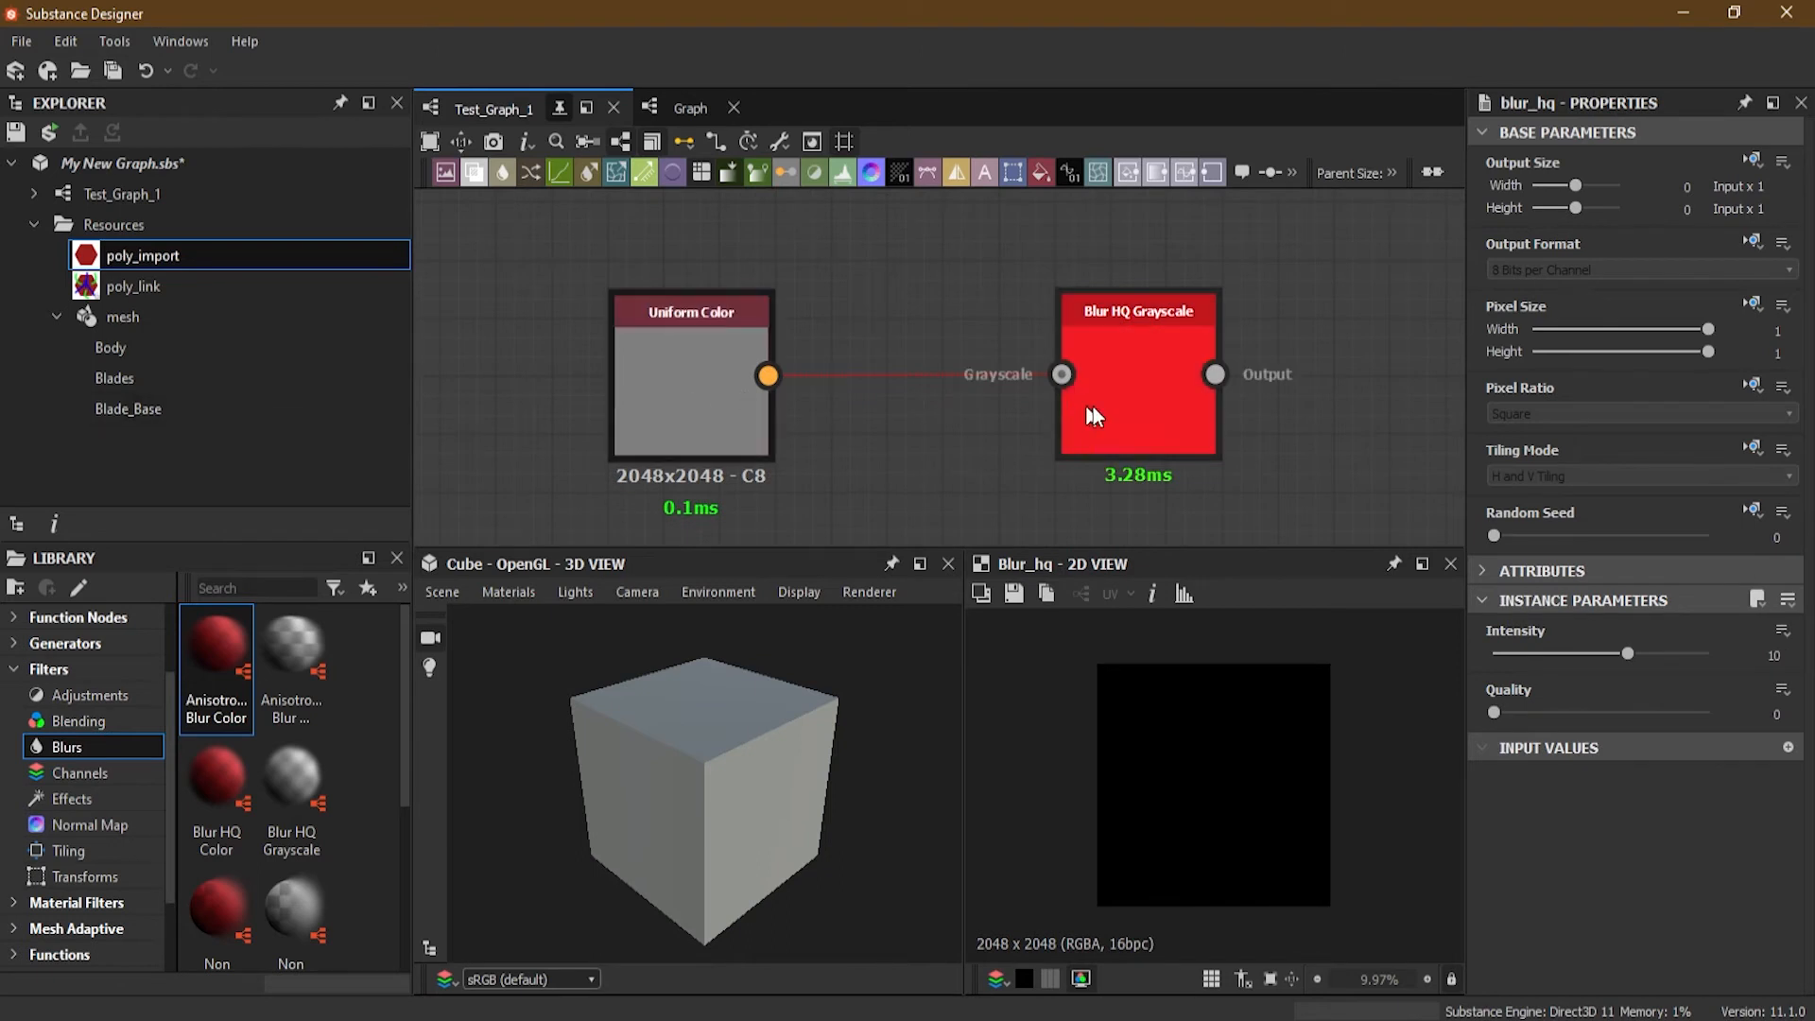
Step: Move the Blur HQ Color node farther from the Star node that feeds it
middle_click_drag(1335, 417, 466, 400)
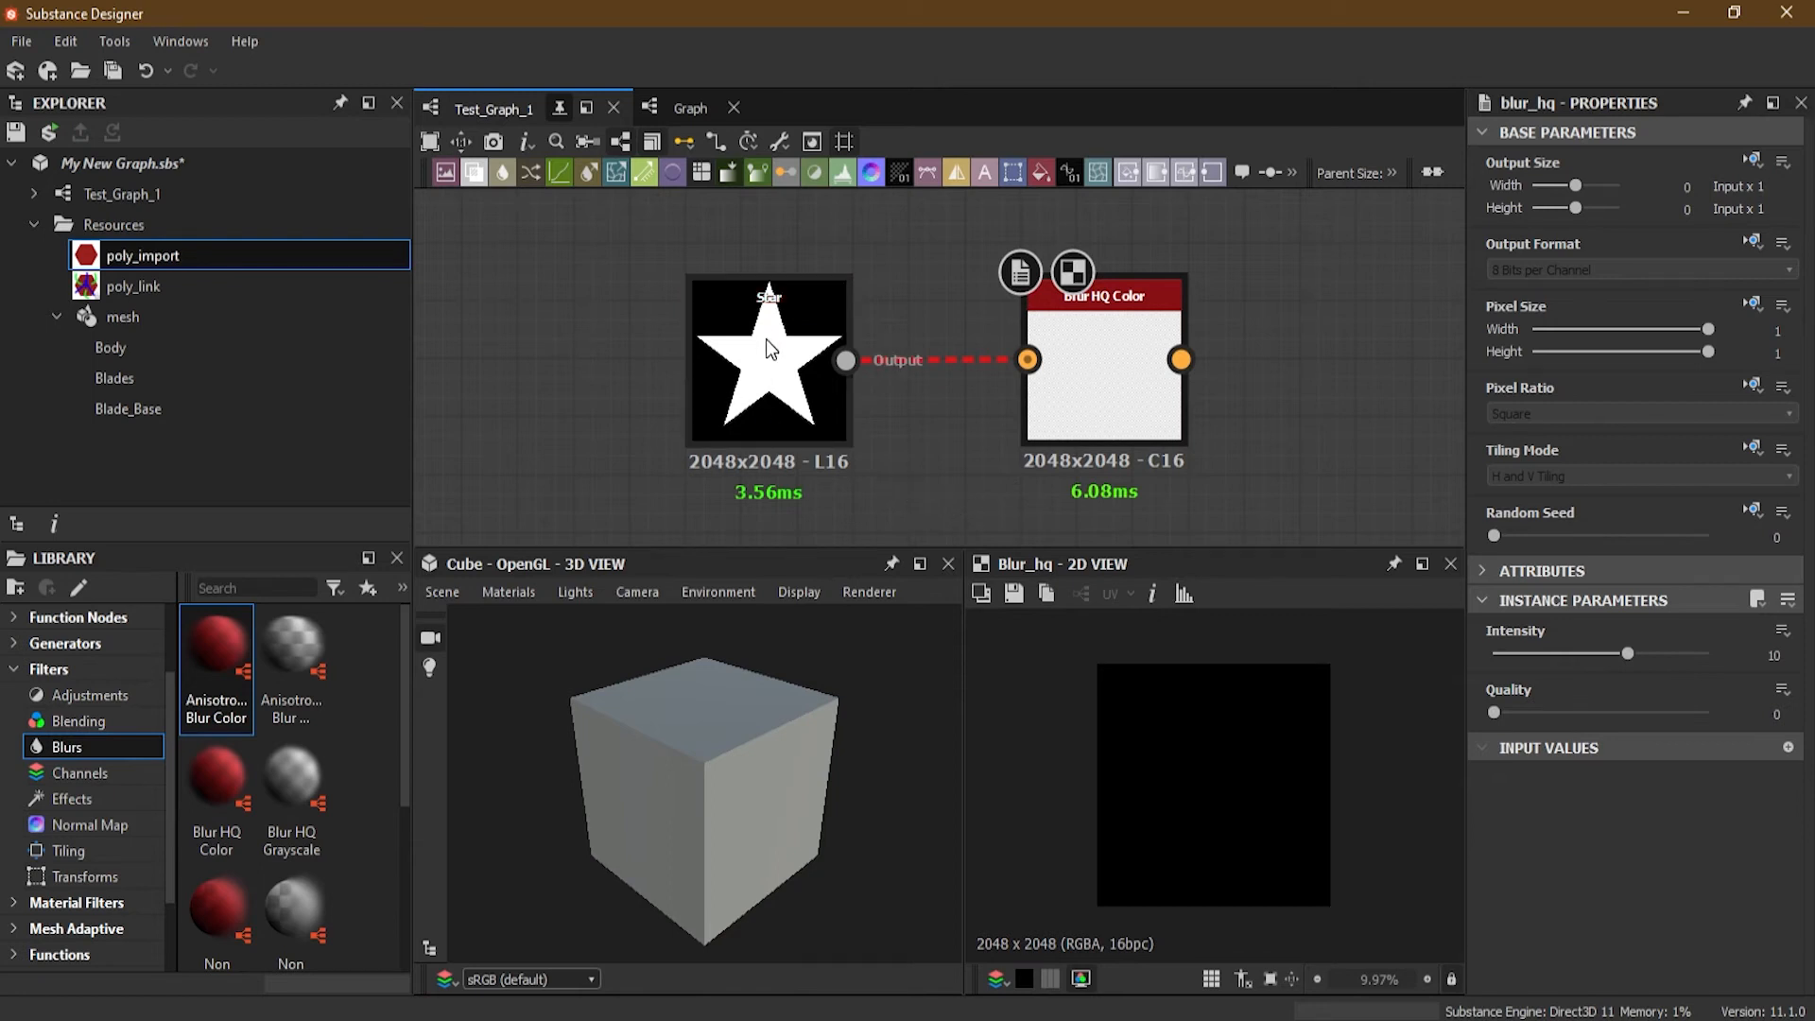
left_click(836, 383)
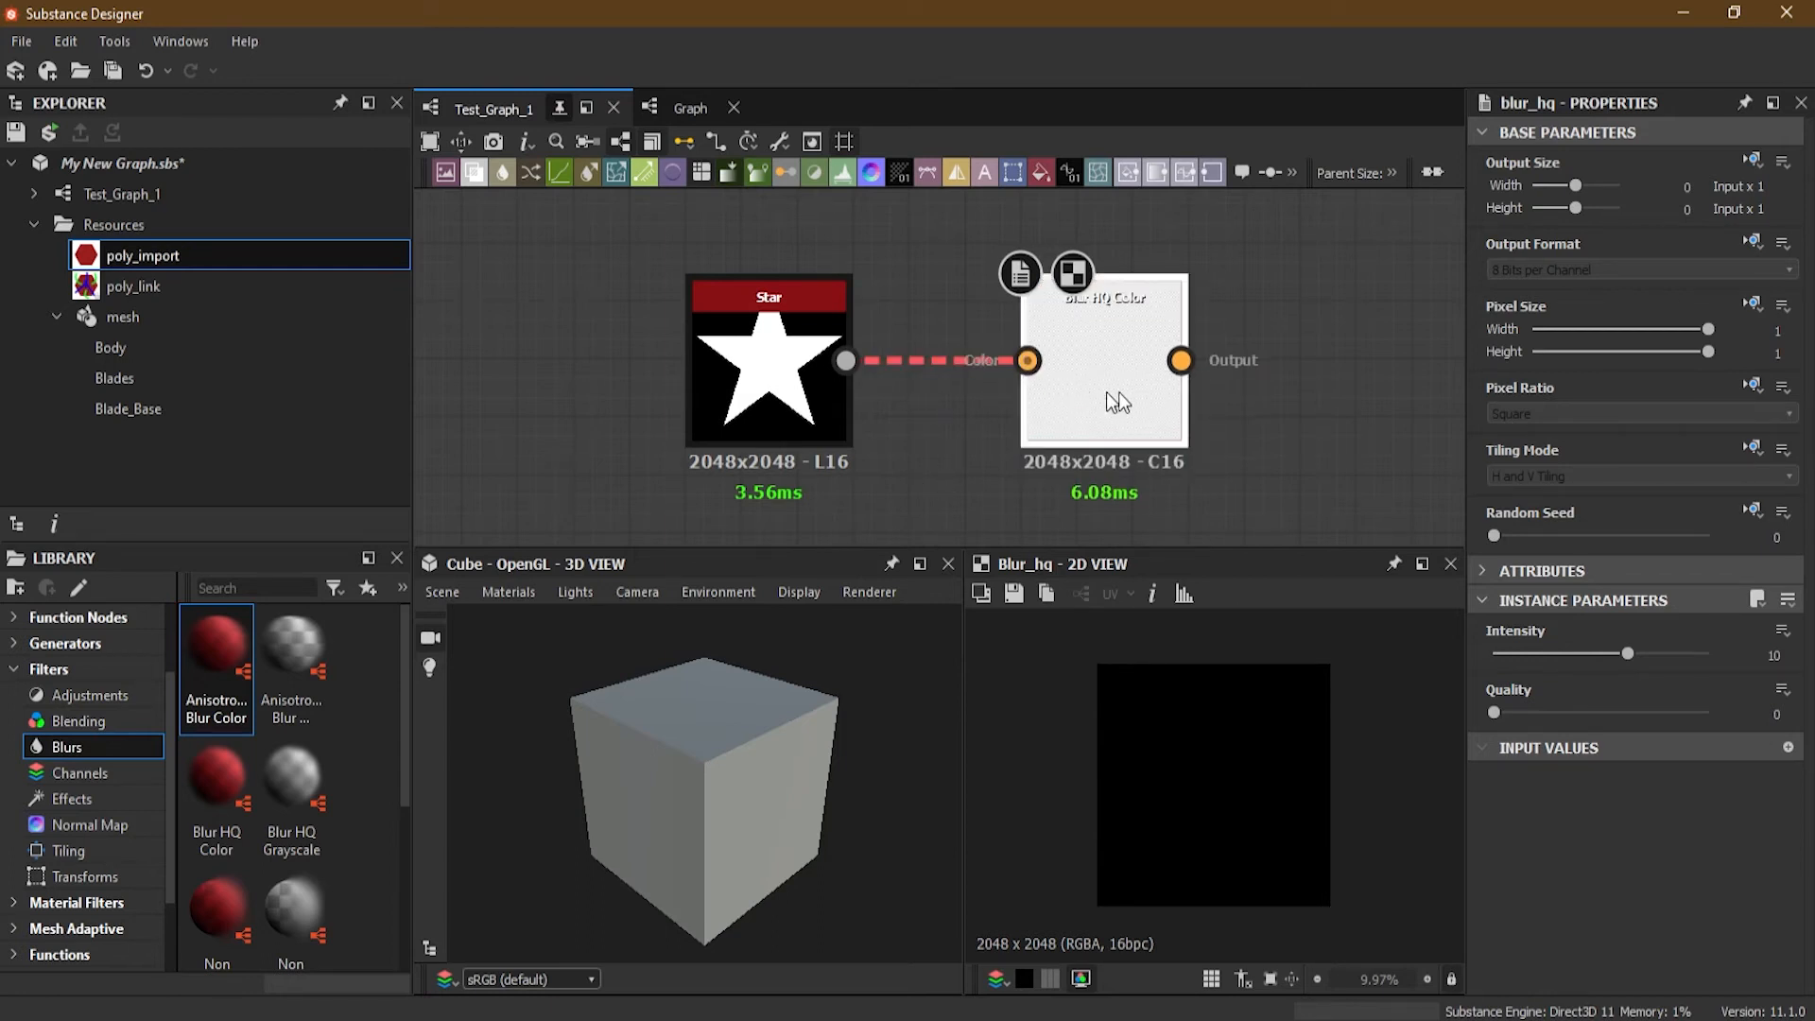
left_click_drag(1068, 394, 1234, 393)
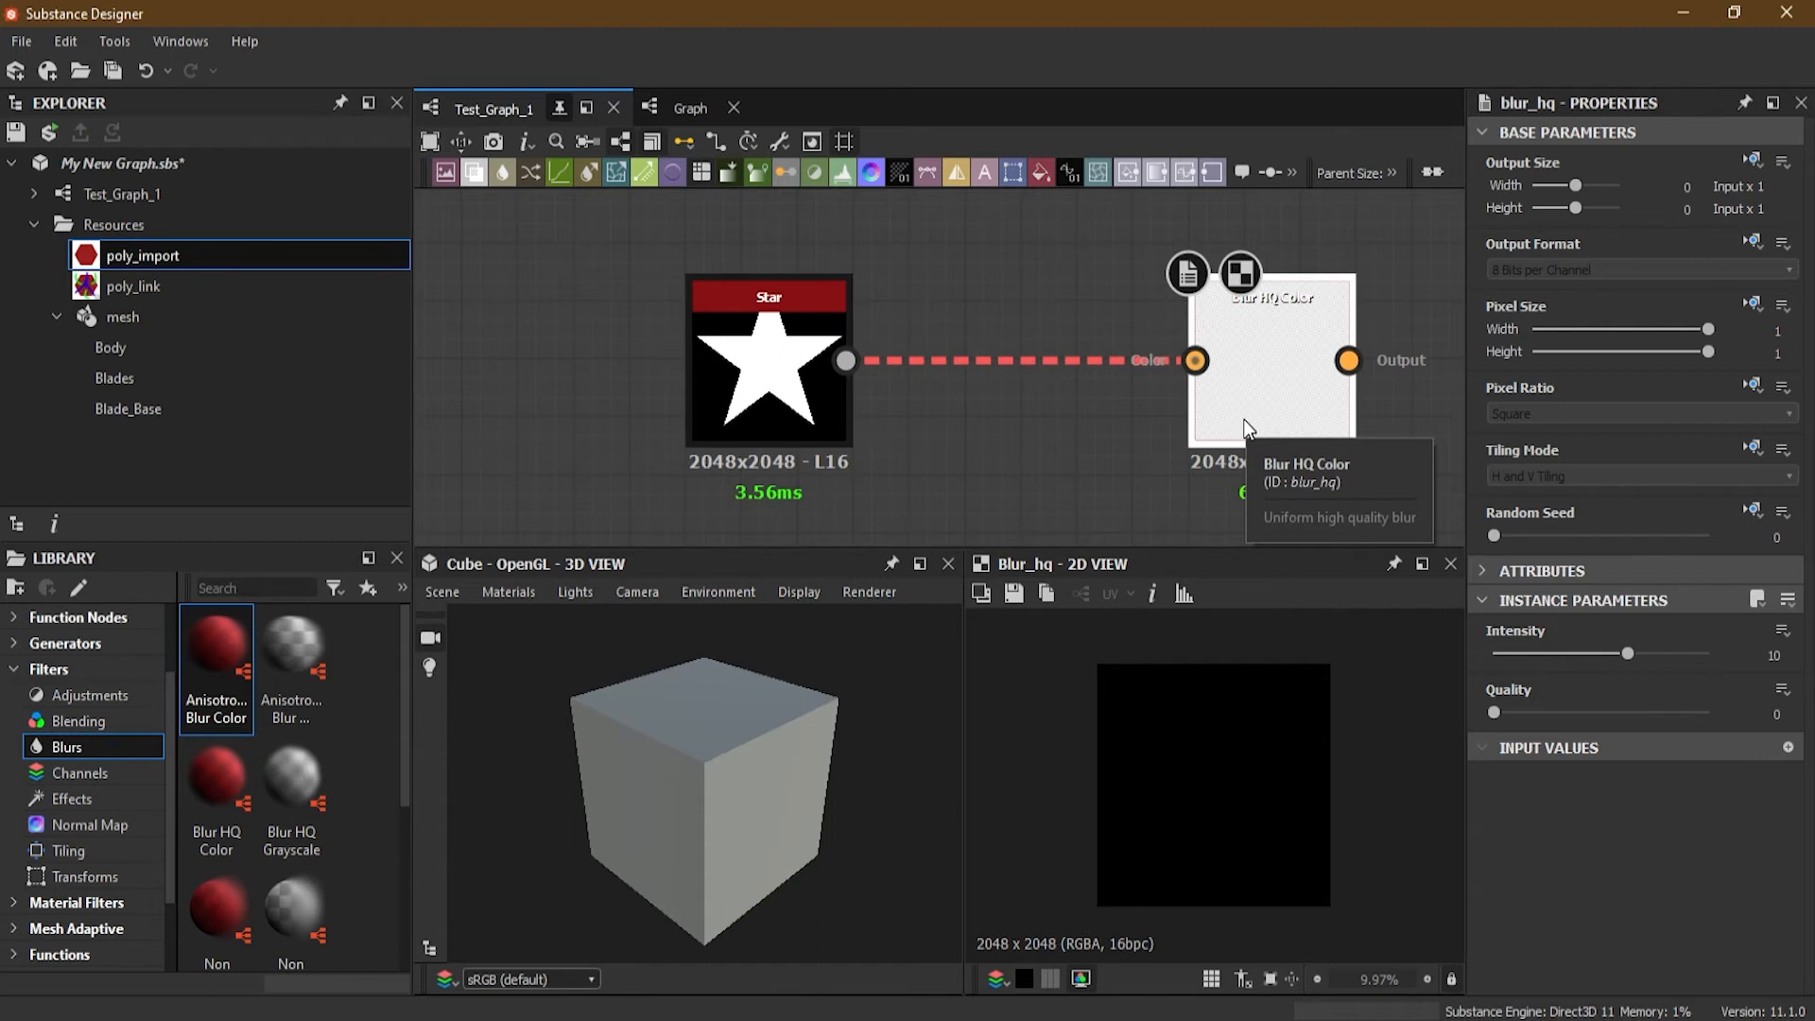
Step: Delete the Blur node between Star and Levels
middle_click_drag(524, 384, 1295, 389)
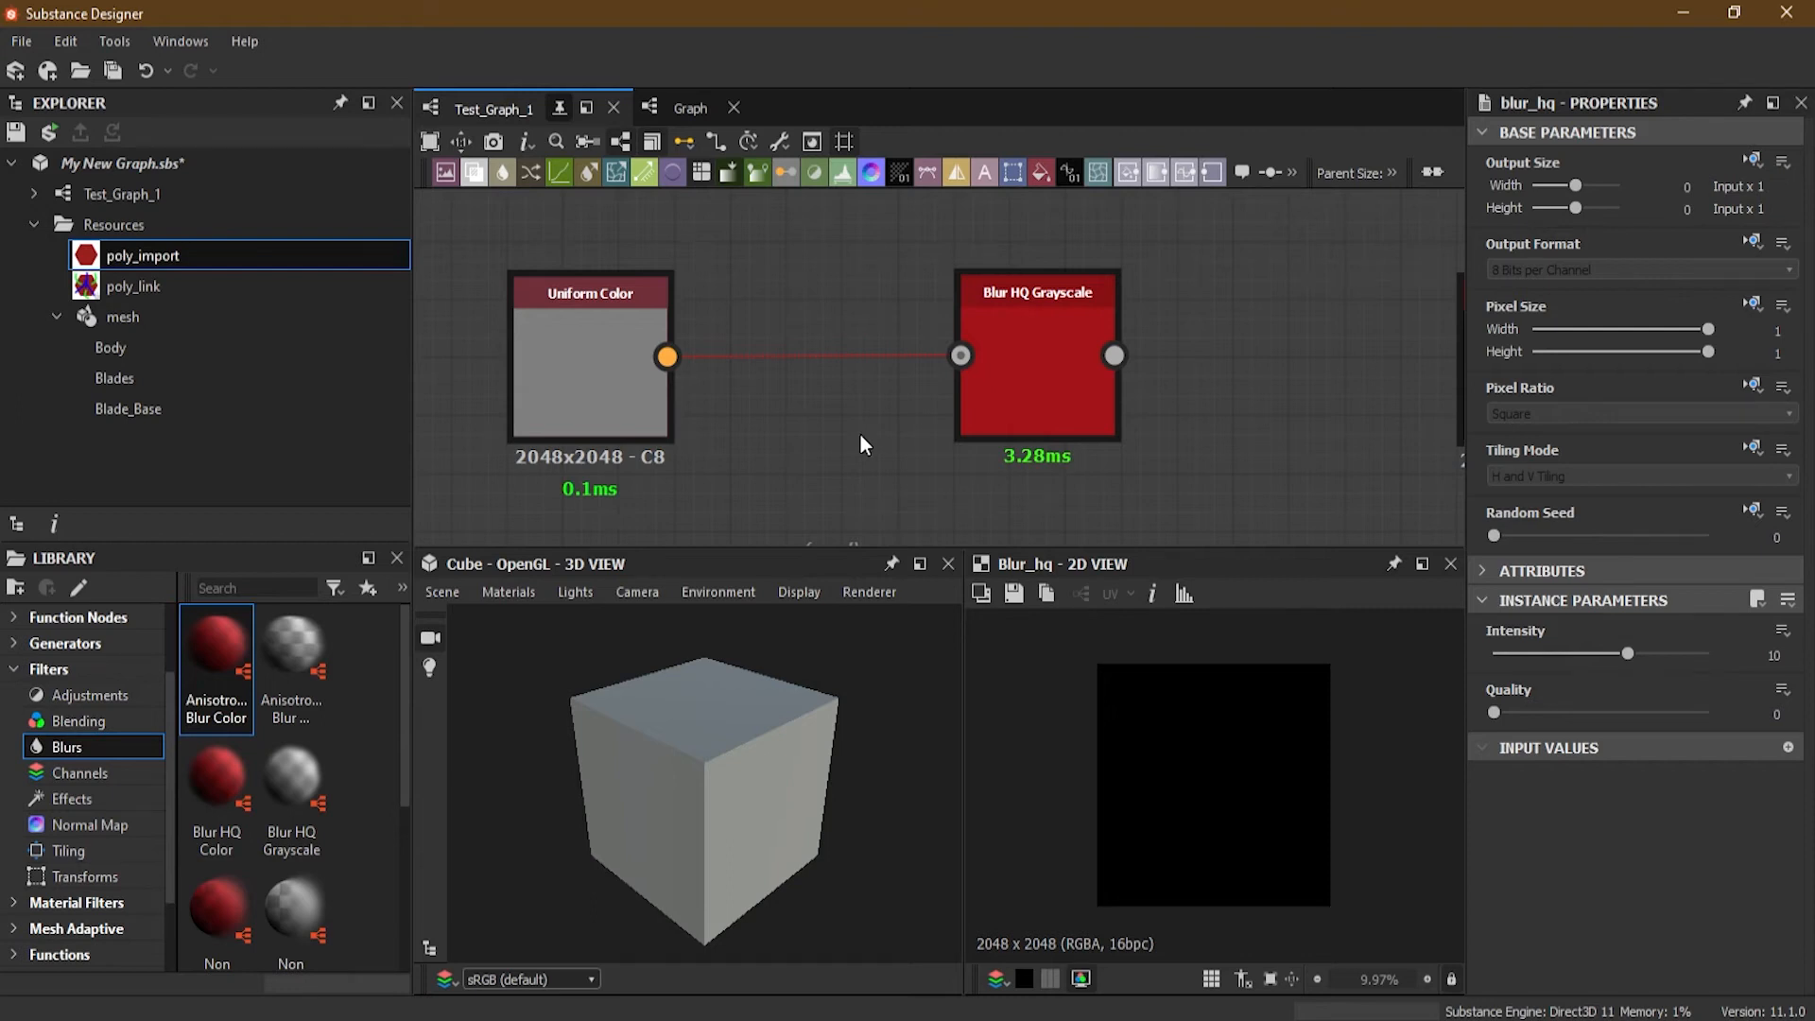
middle_click_drag(861, 434, 970, 432)
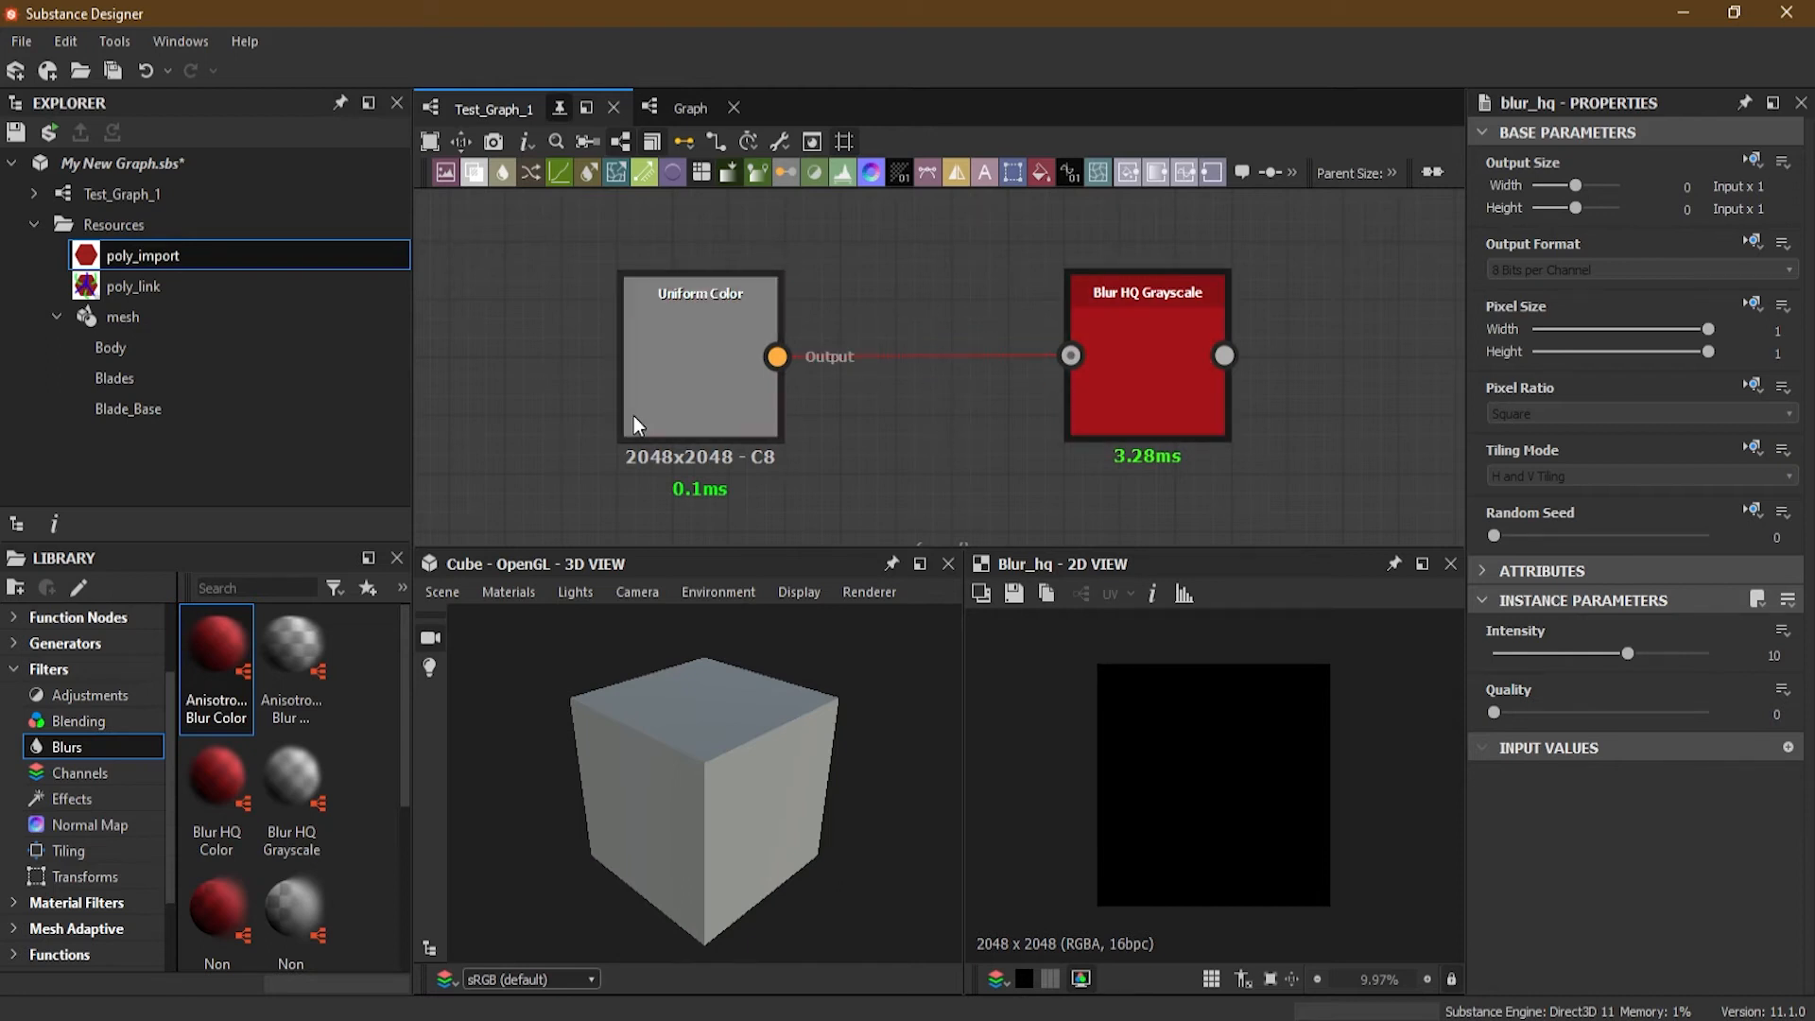
middle_click_drag(485, 393, 1180, 480)
middle_click_drag(580, 325, 940, 462)
left_click(787, 372)
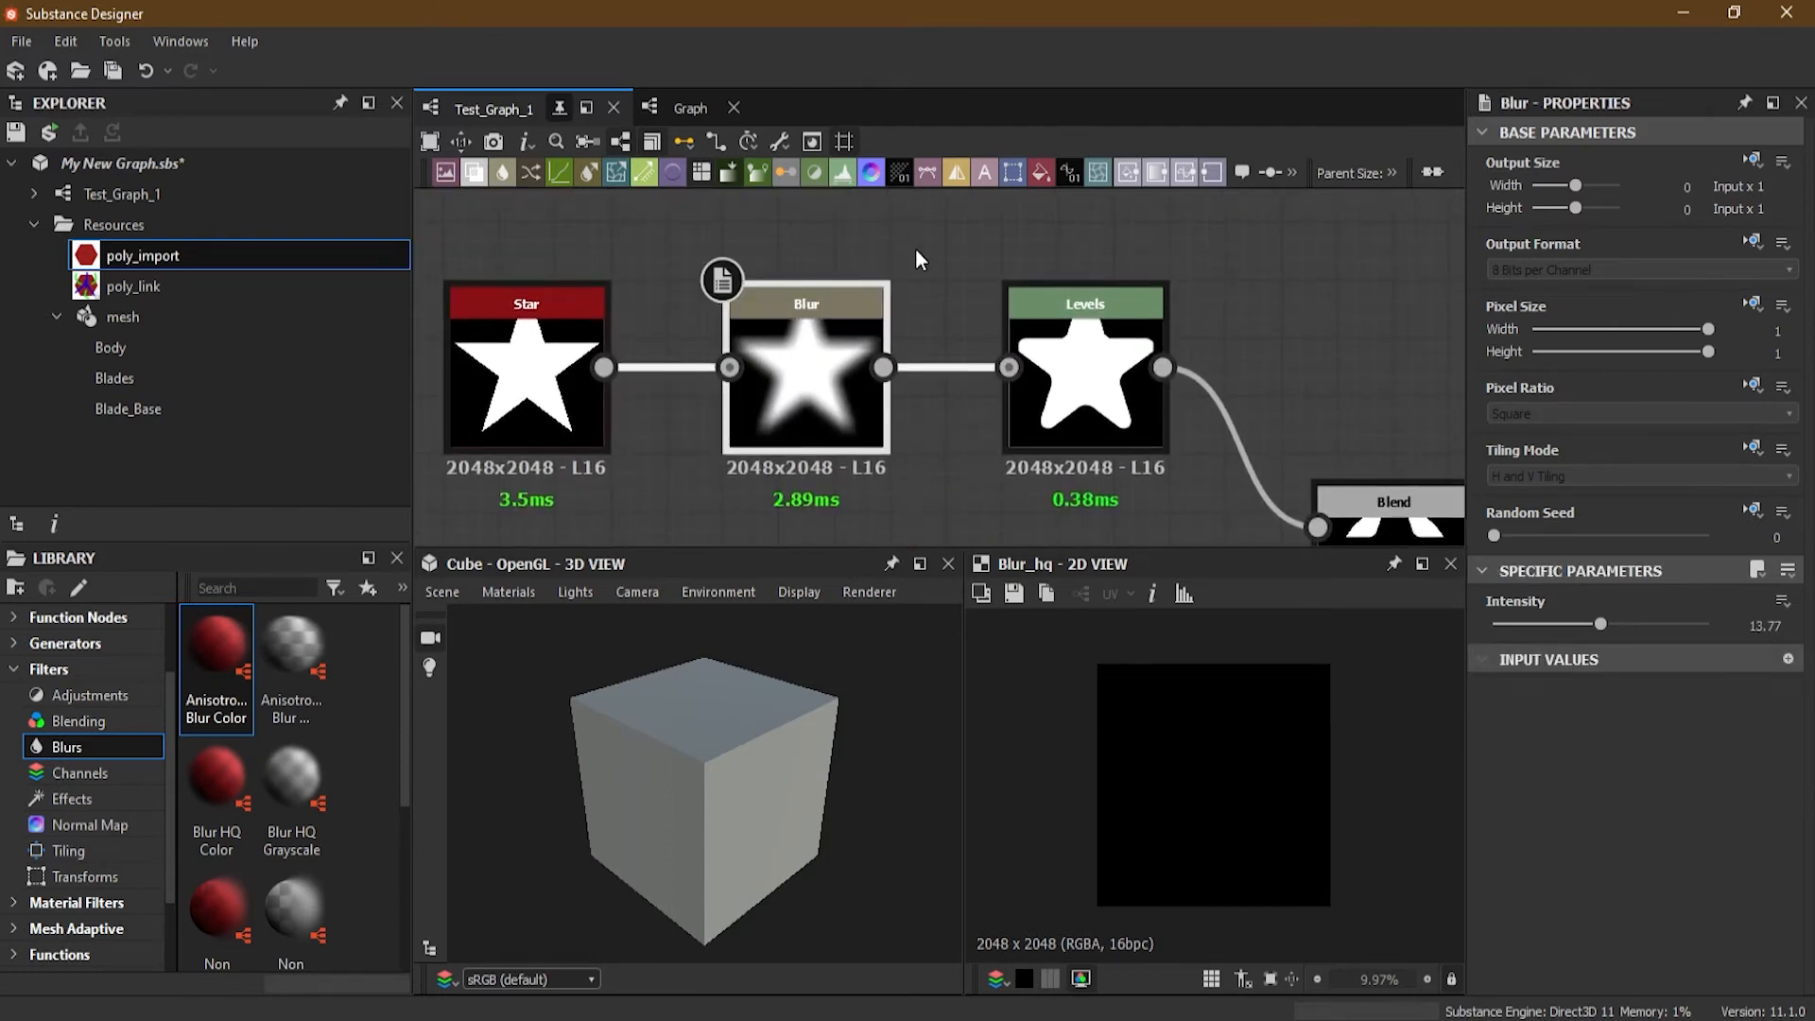
key("Delete")
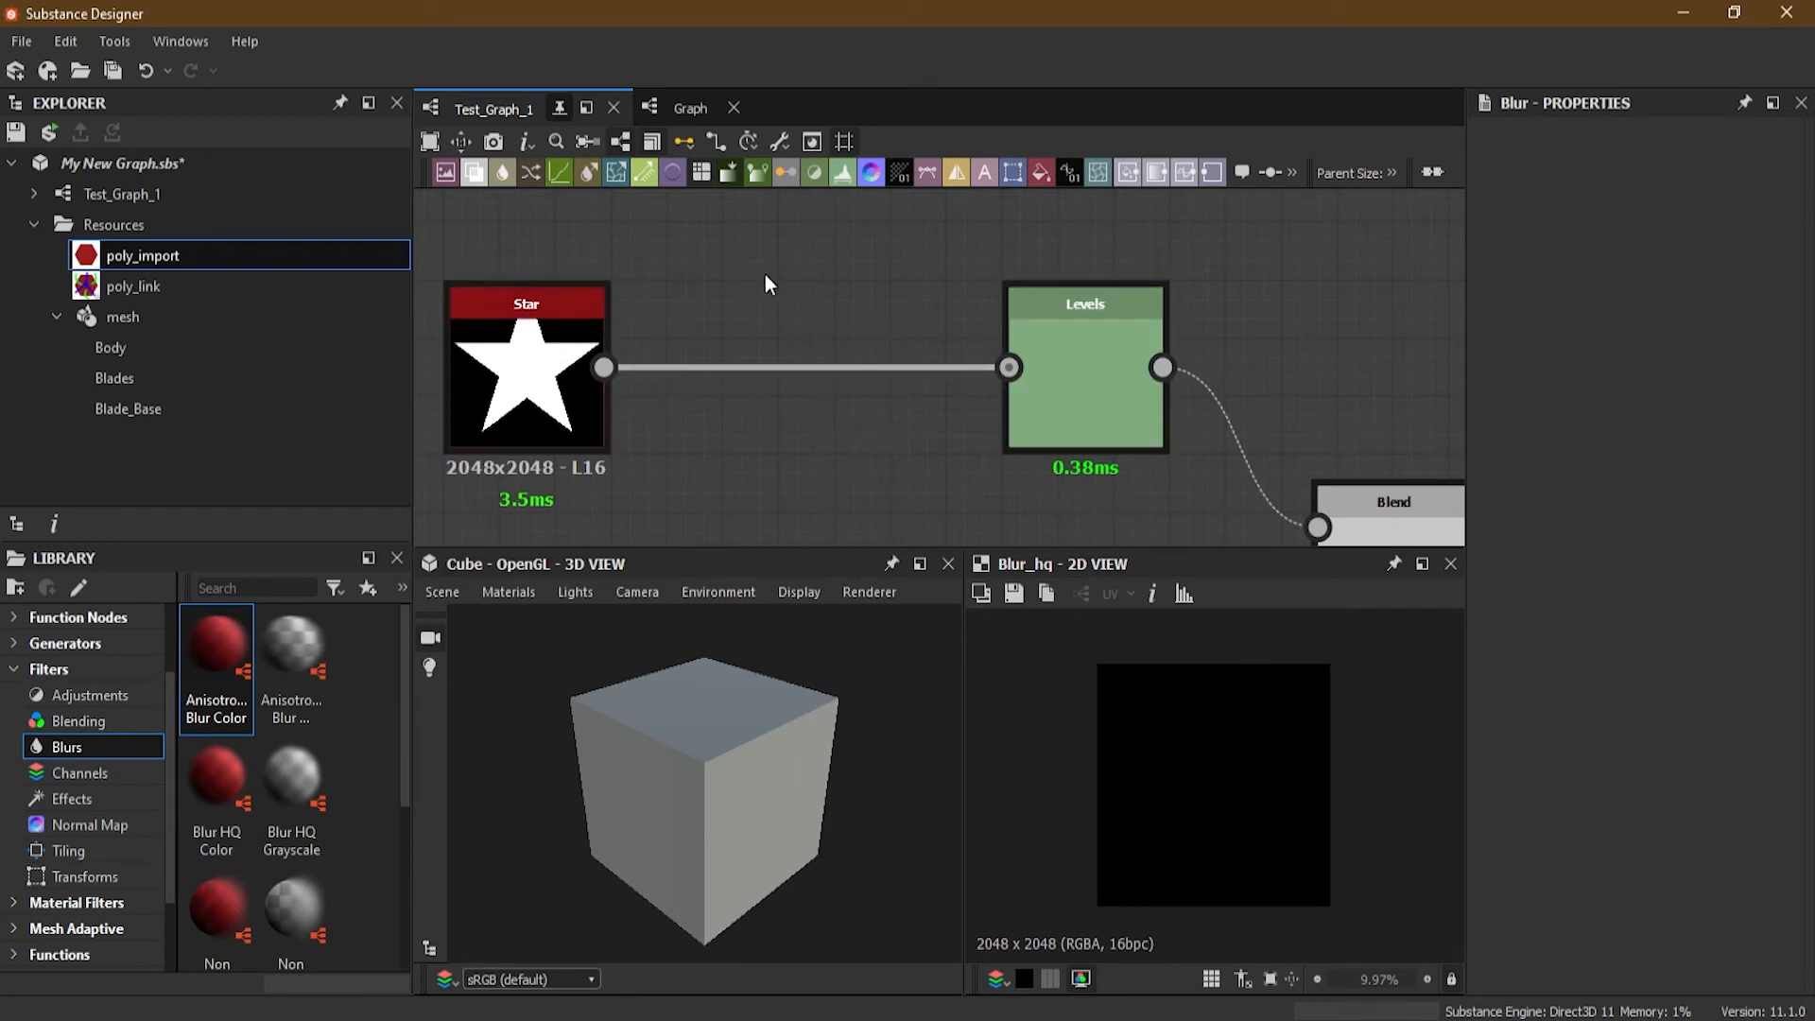
Step: Add a Blur node, link it manually from Star and into Levels, and place it between them
left_click(507, 172)
left_click_drag(990, 440, 878, 331)
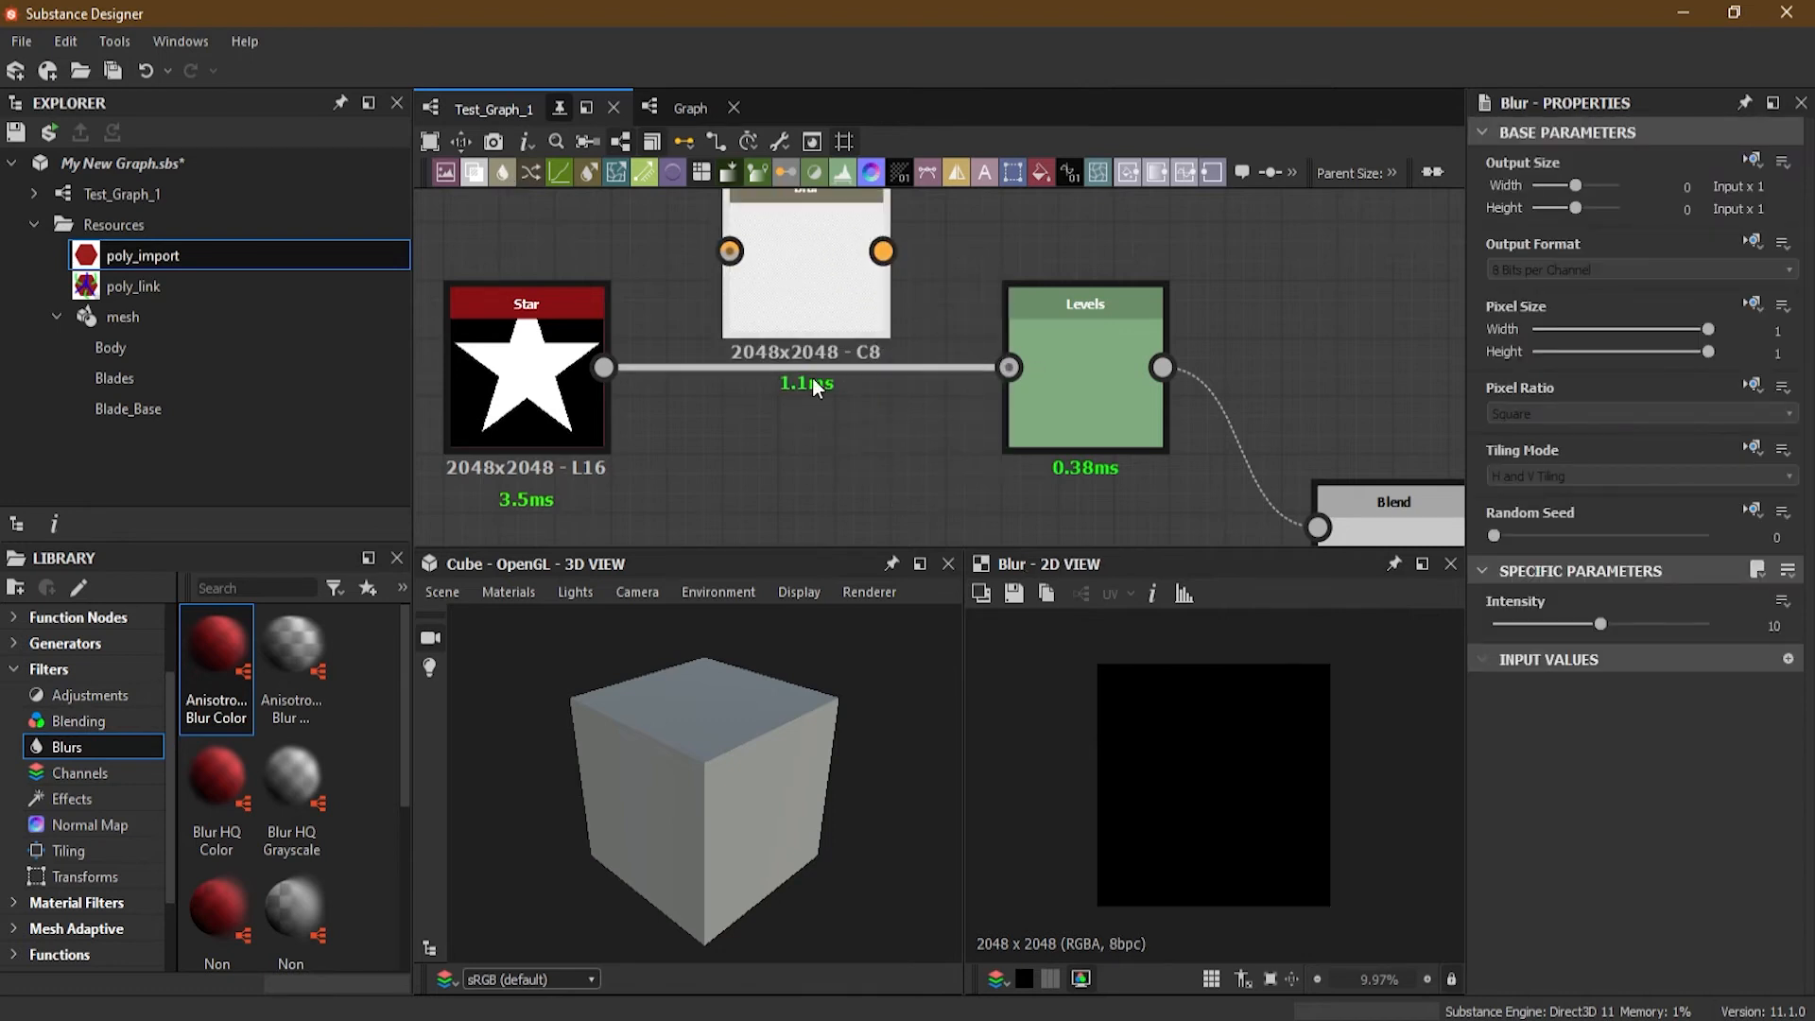
left_click_drag(605, 367, 730, 251)
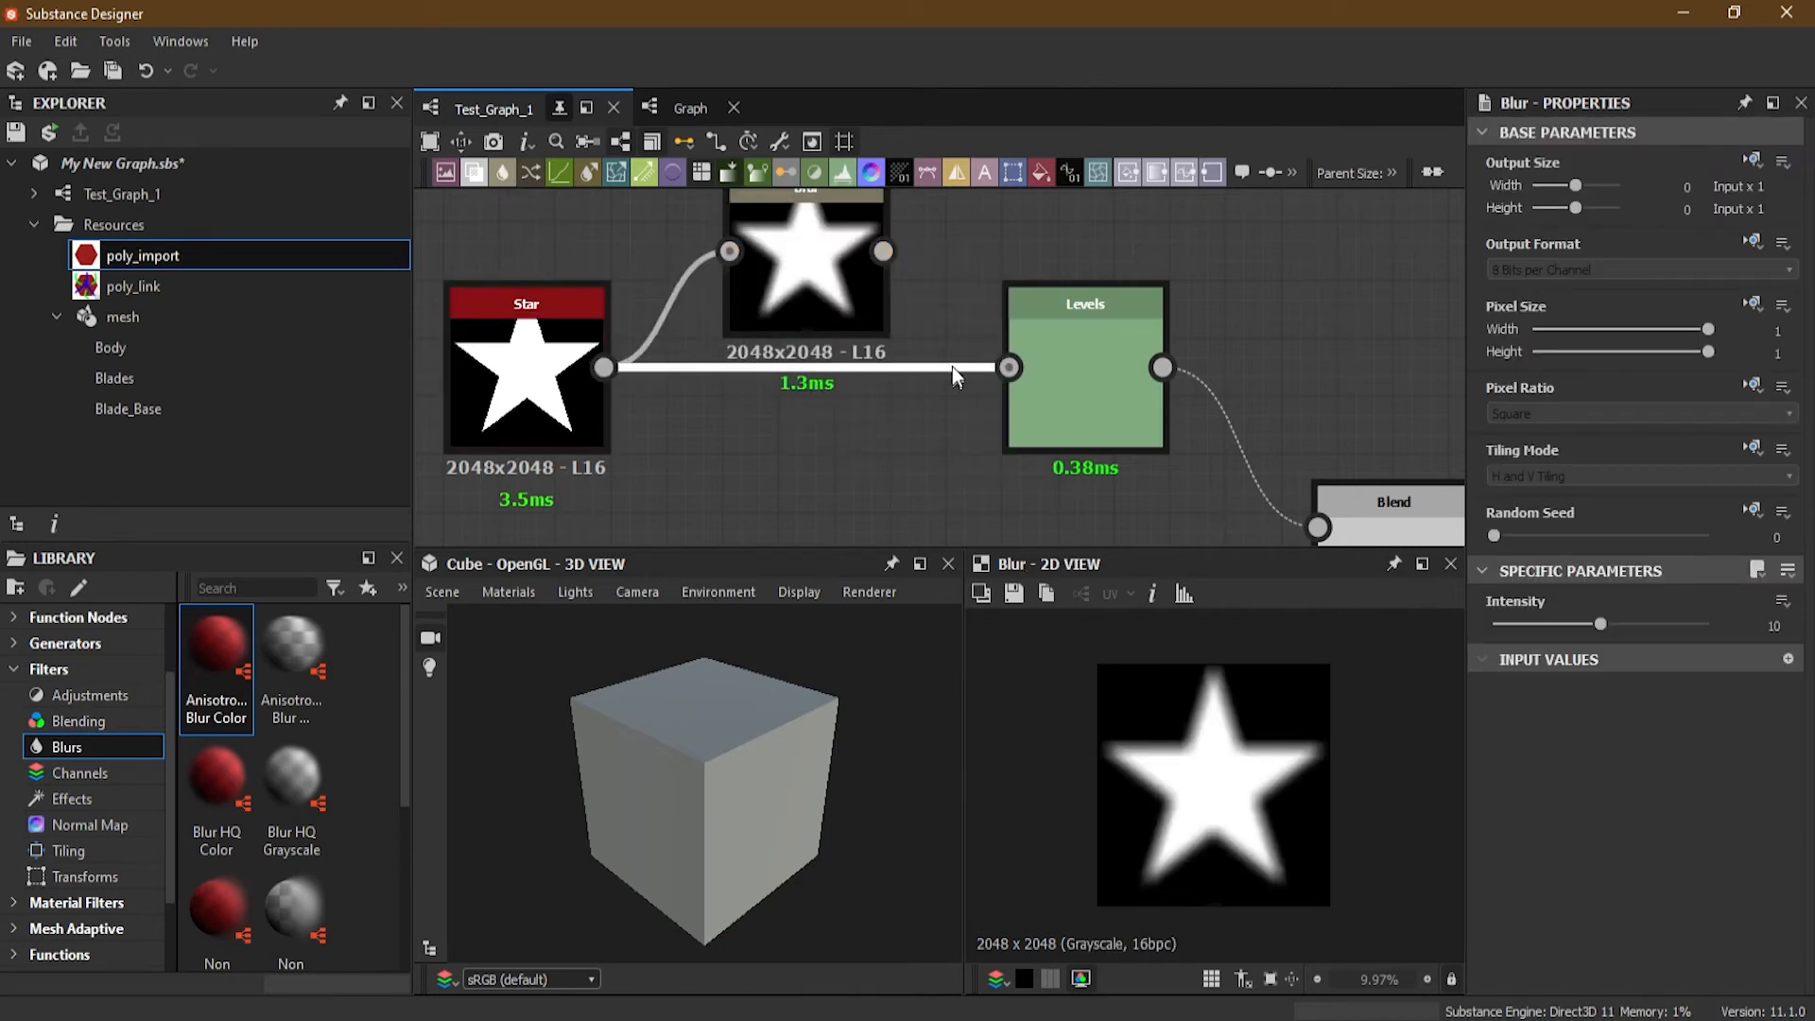
left_click_drag(883, 251, 1010, 367)
left_click_drag(831, 263, 832, 380)
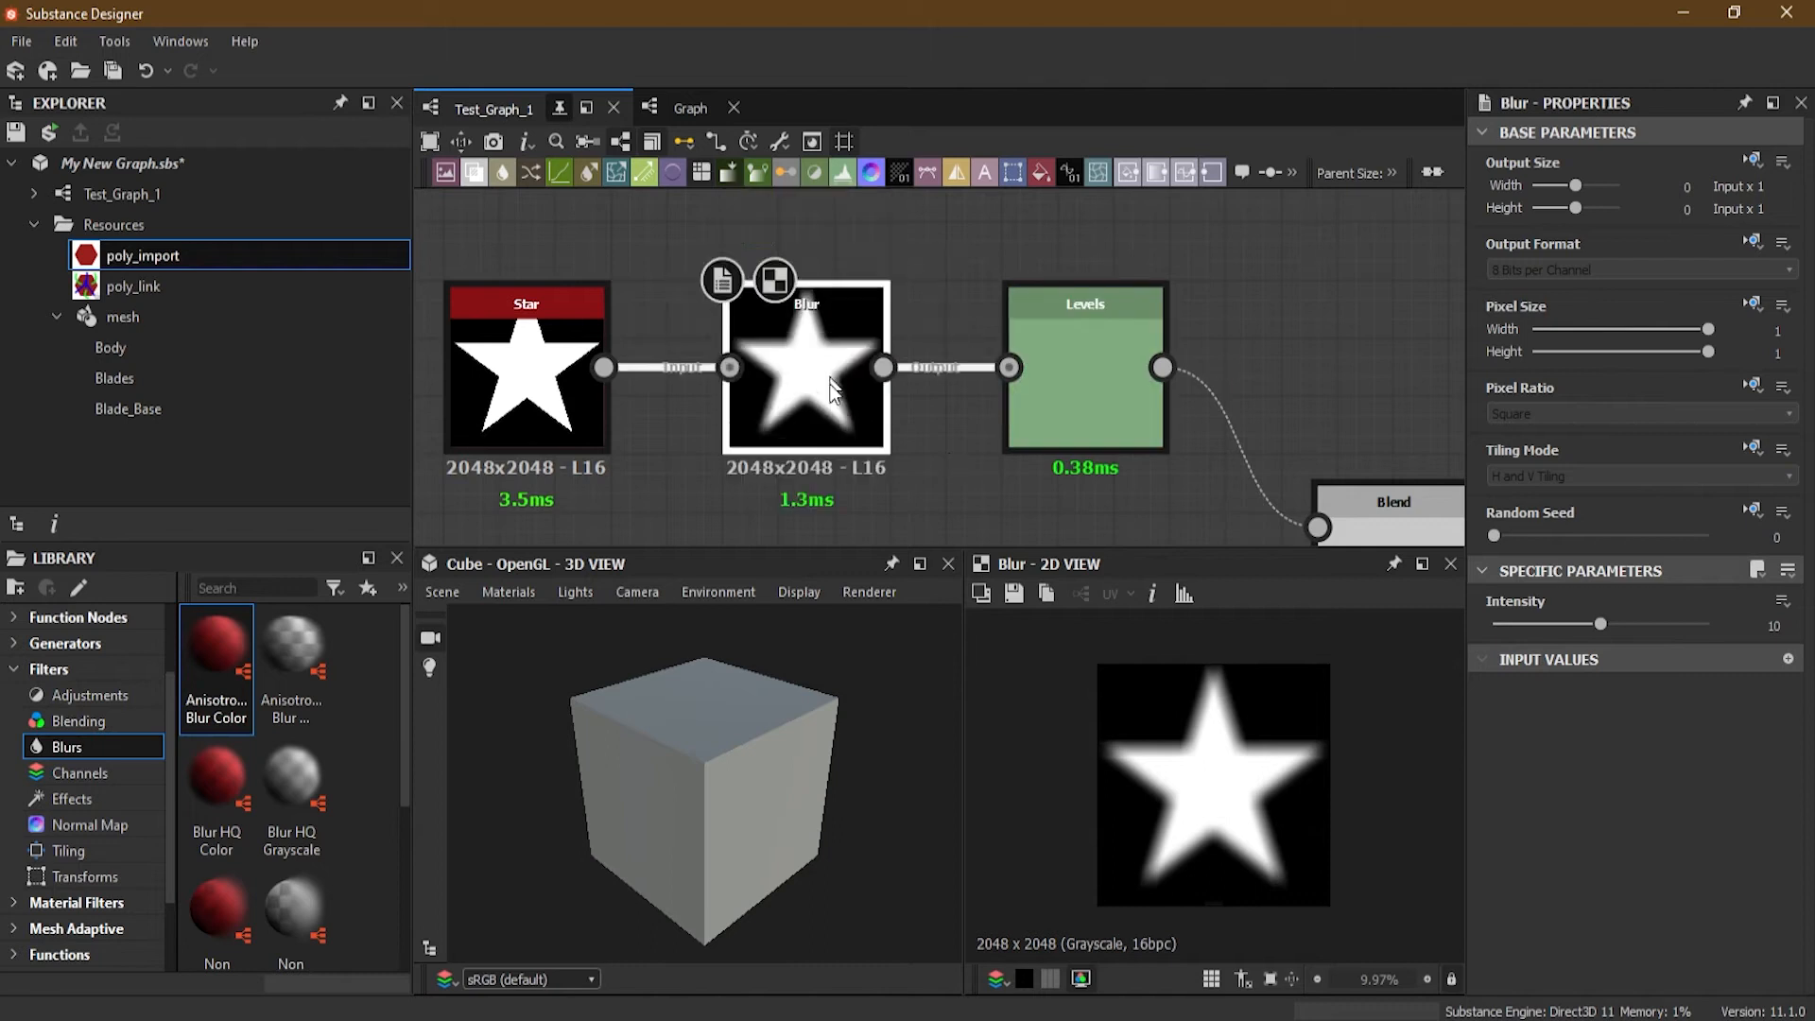
Step: Delete the manually linked Blur node and insert a new Blur directly on the selected Star-to-Levels link
left_click(1066, 395)
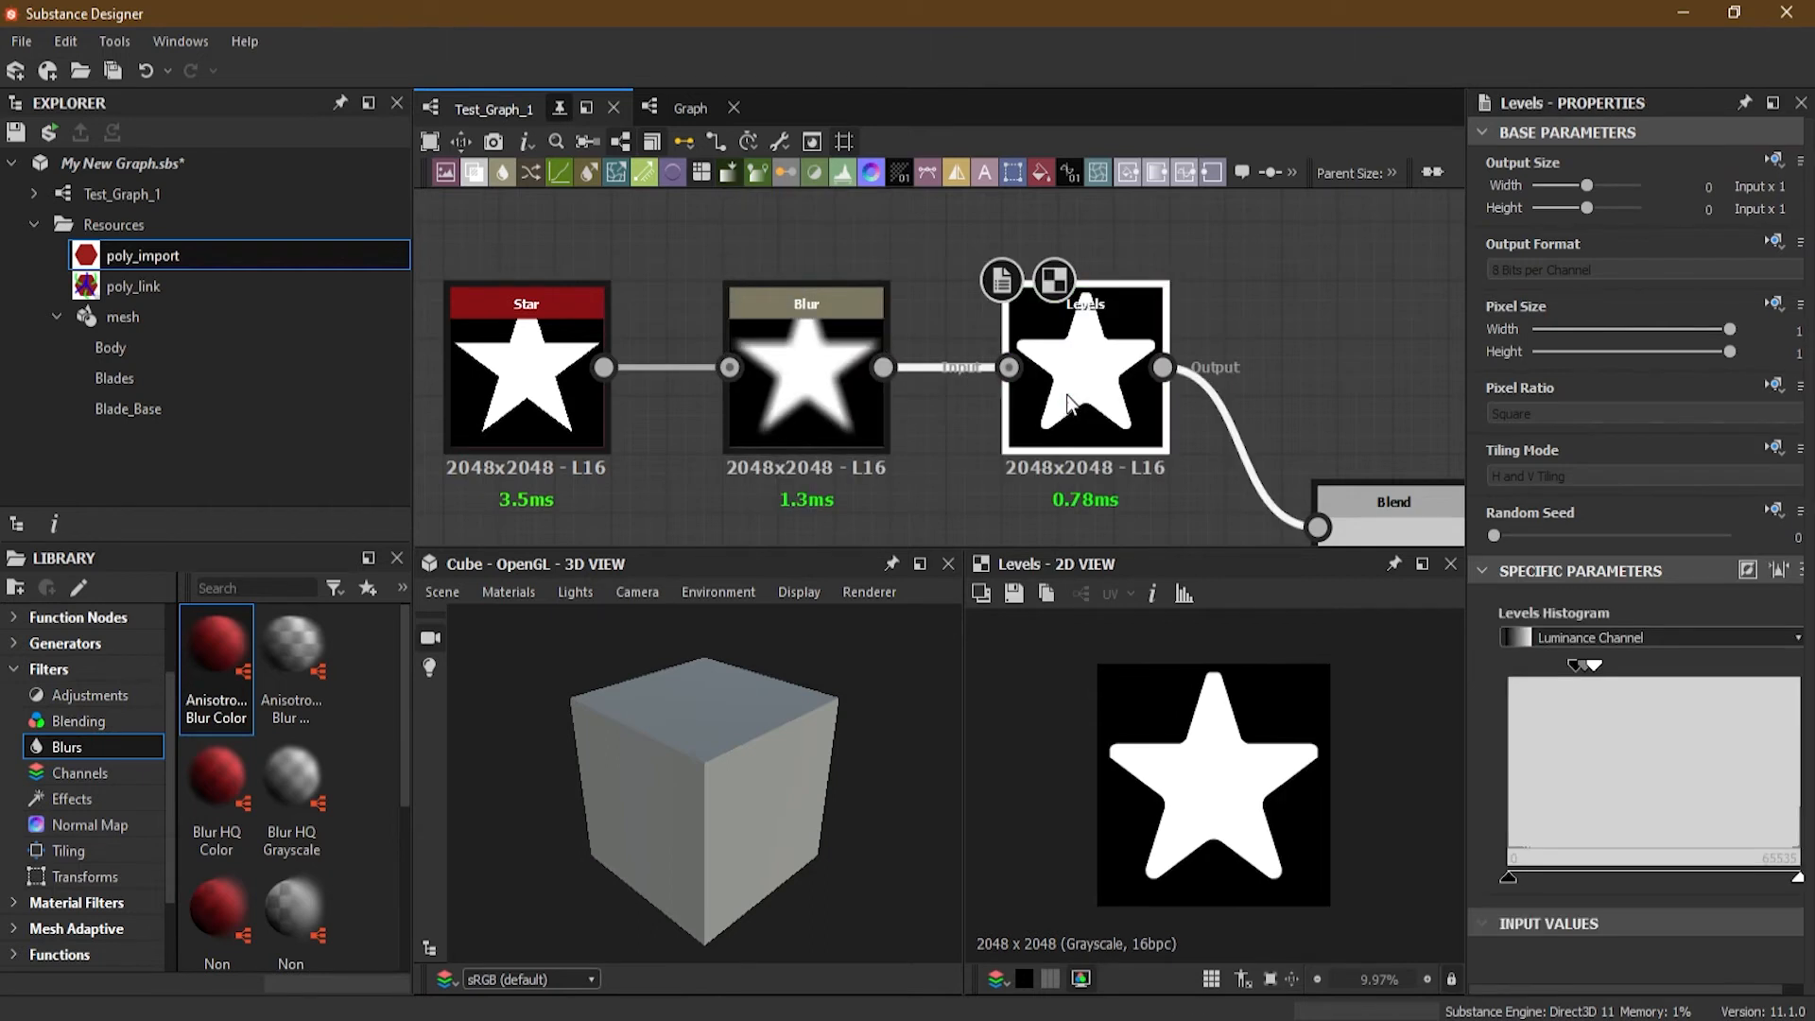
left_click(819, 405)
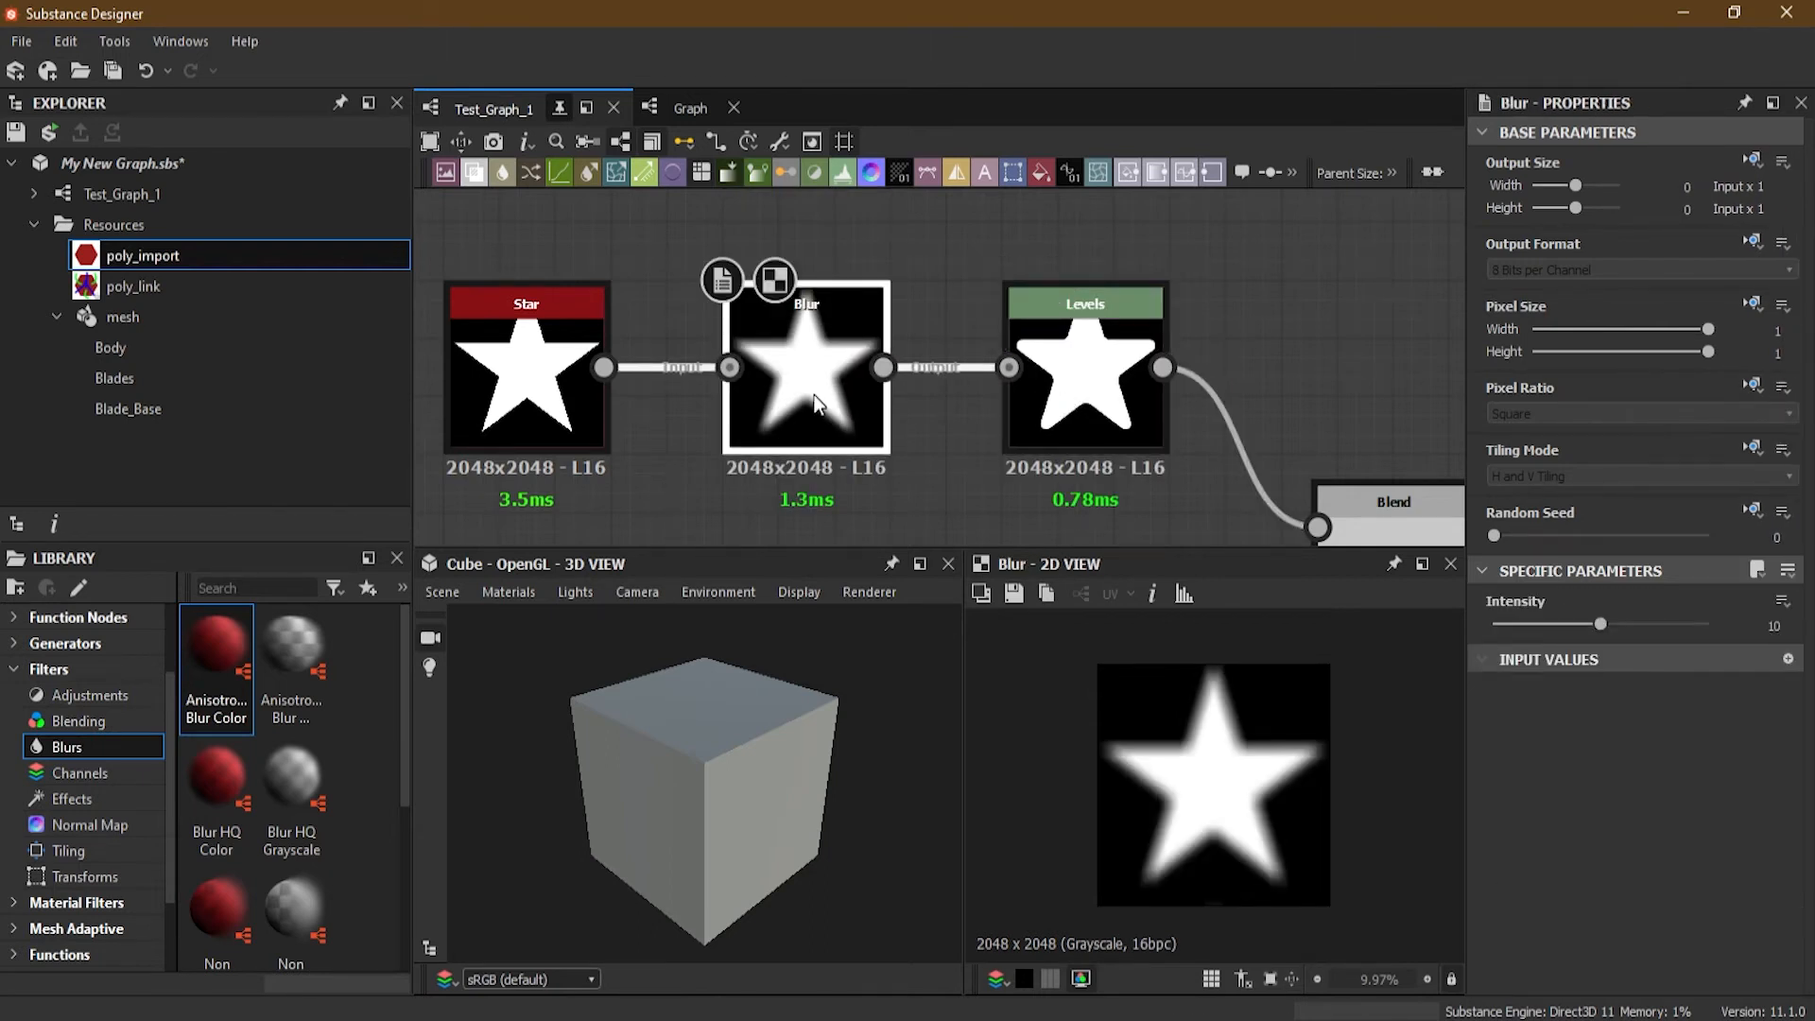
key("Delete")
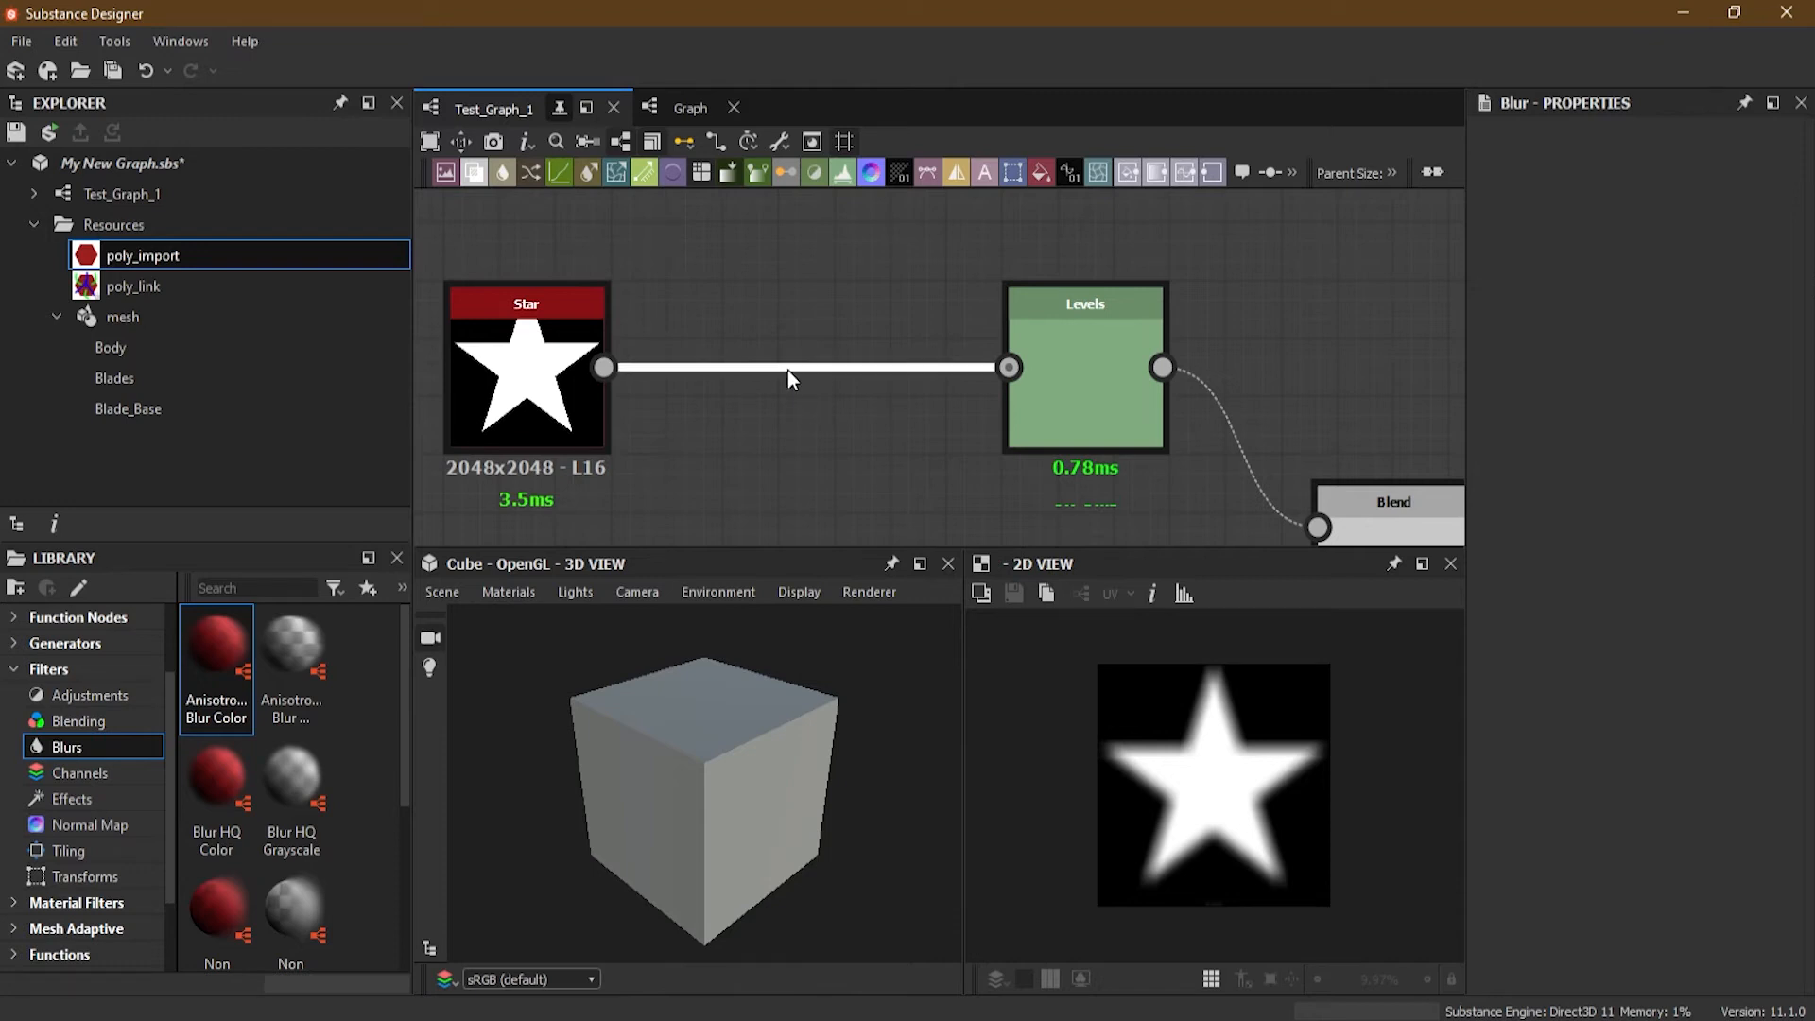
left_click(504, 173)
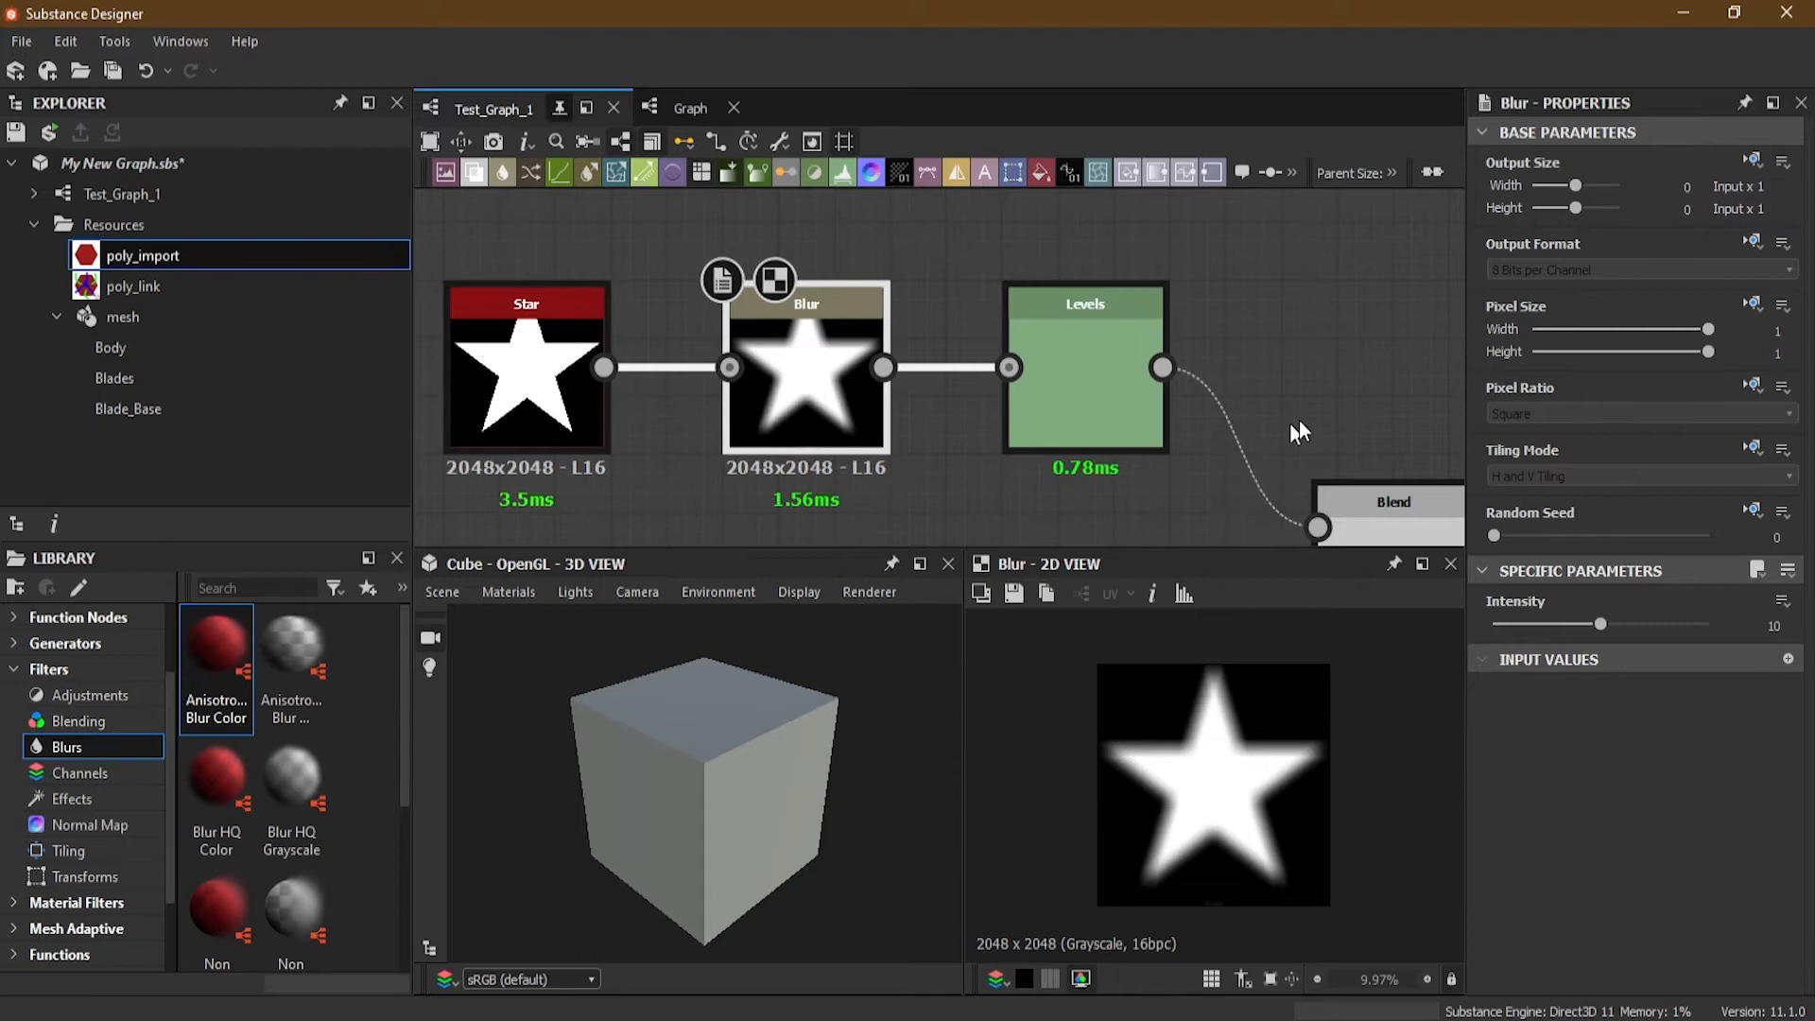
Step: Insert a Grayscale Conversion node on the link between Uniform Color and Blur HQ Grayscale, and space the two outer nodes apart
middle_click_drag(1357, 425, 505, 269)
middle_click_drag(1148, 416, 846, 292)
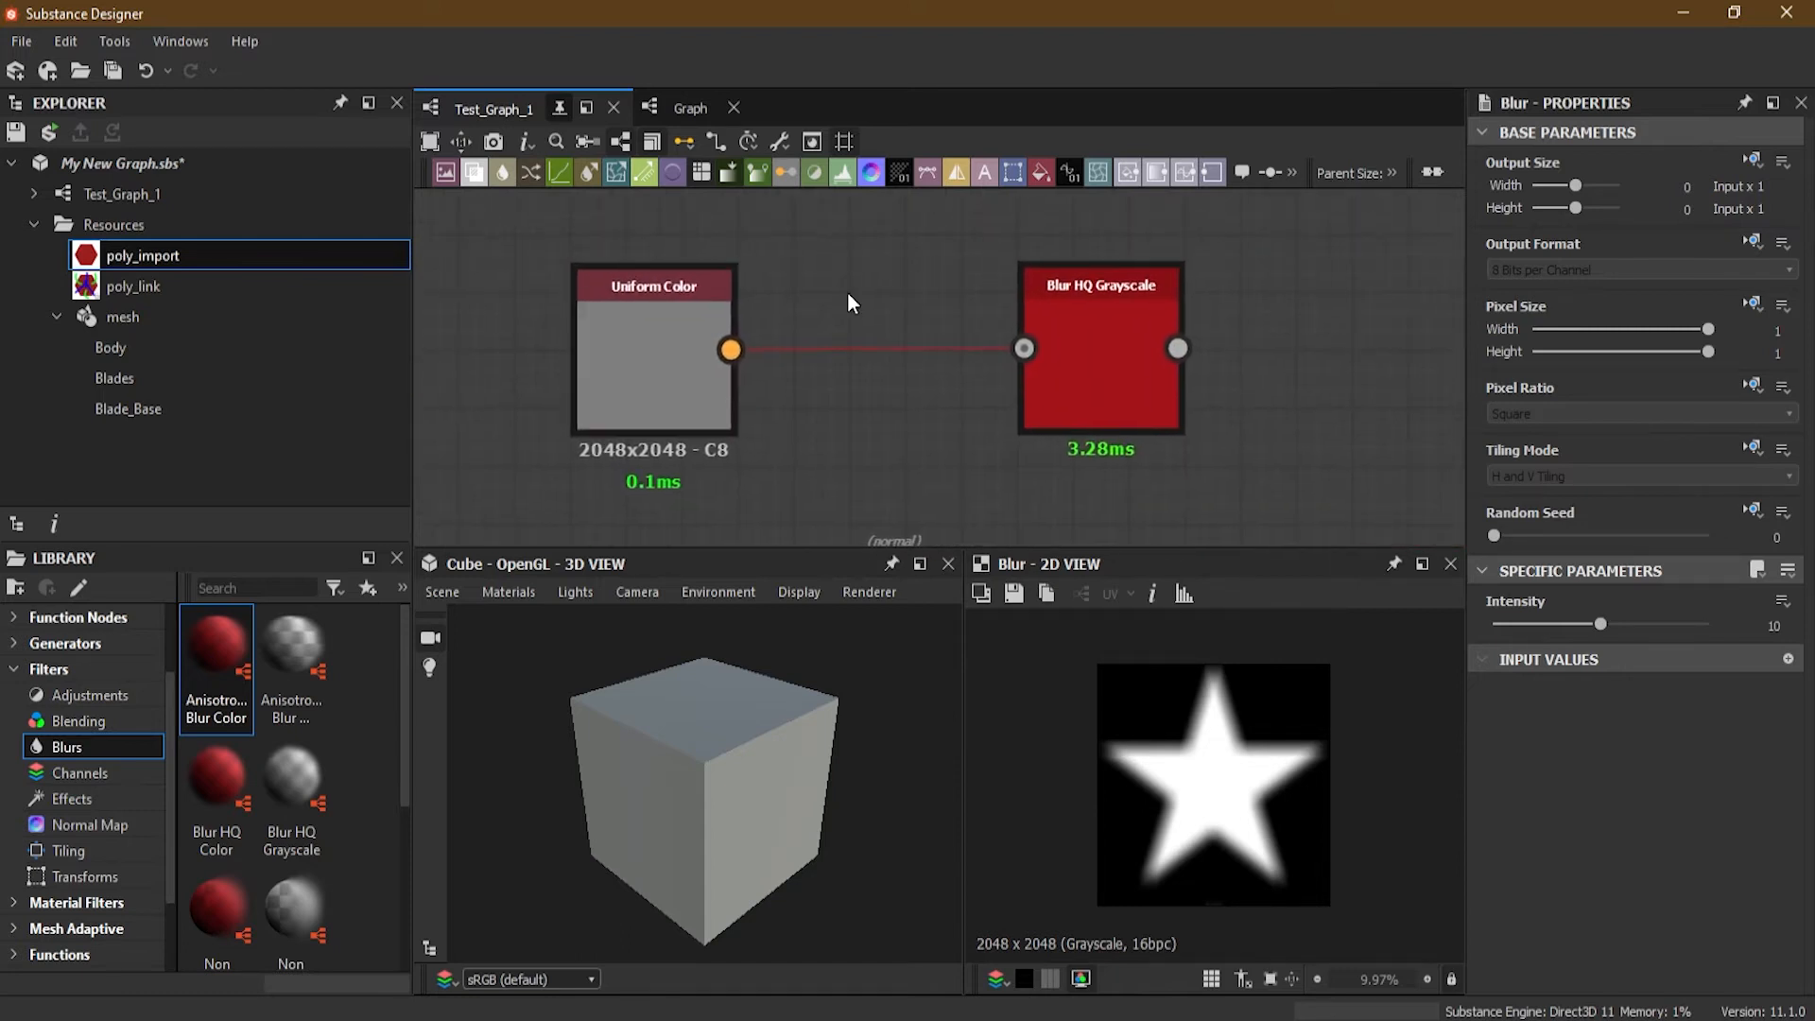
left_click(868, 348)
key("space")
type("gre")
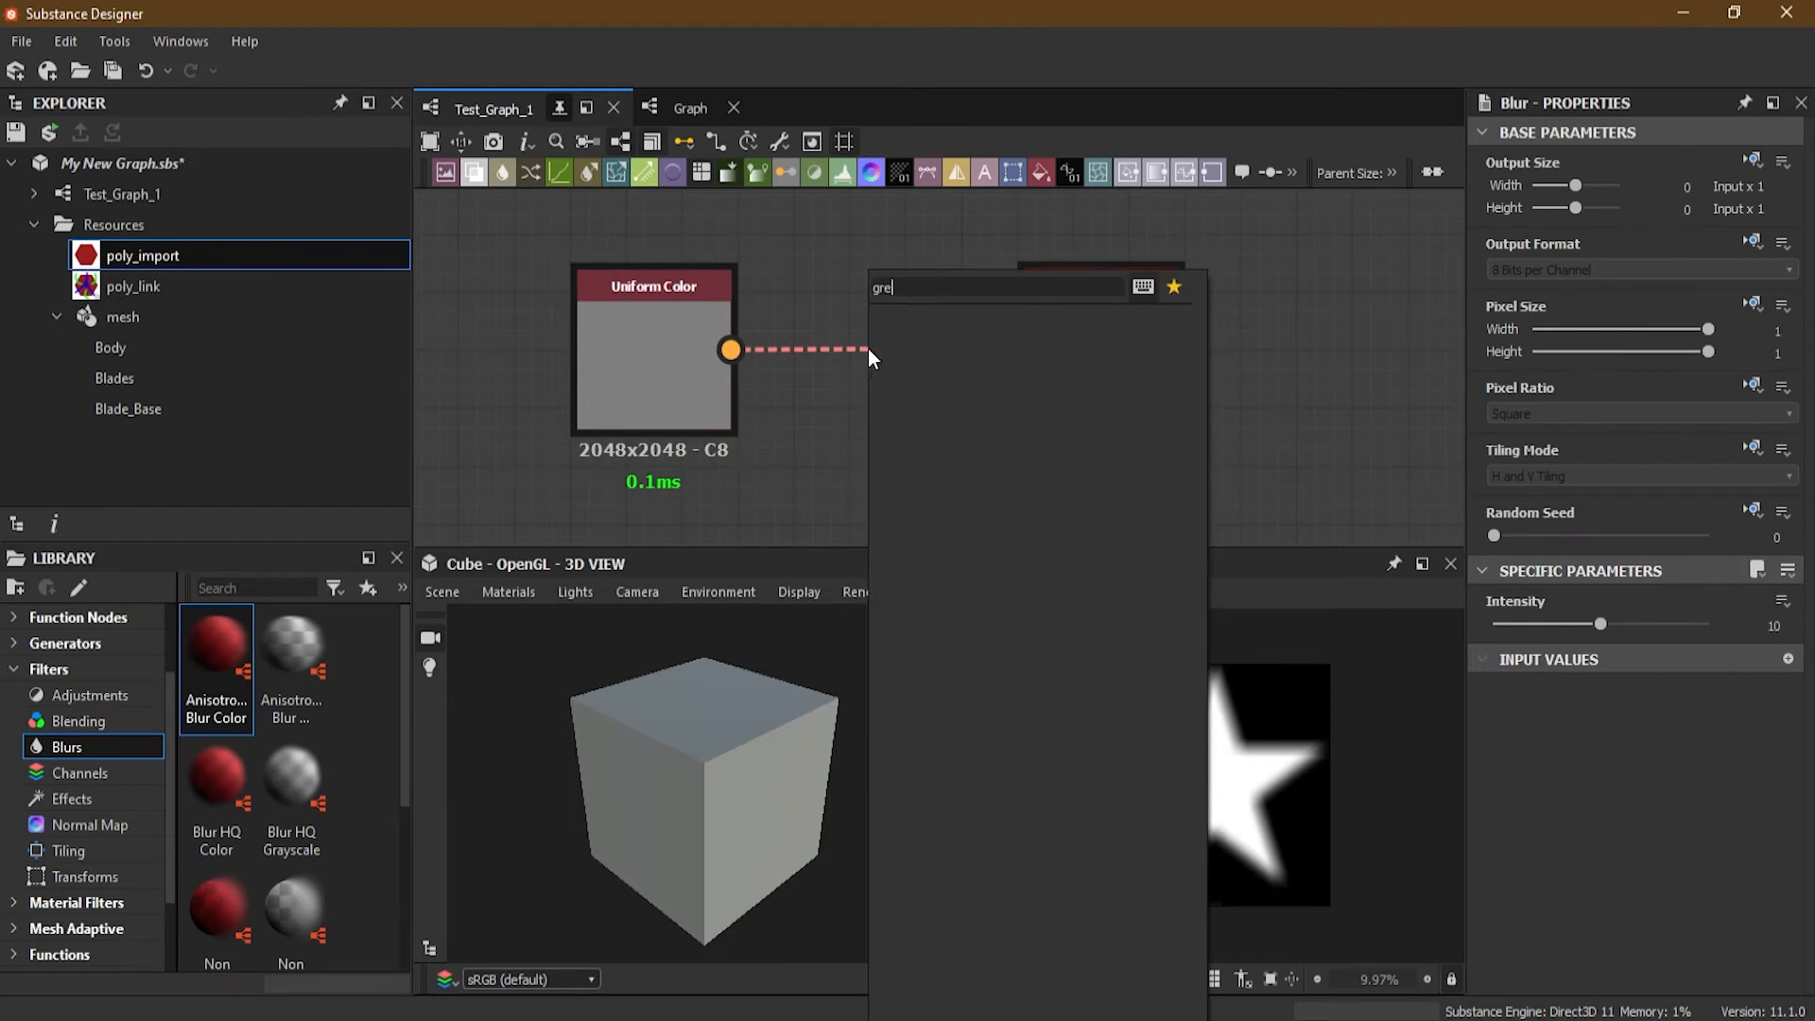
type("ay\\")
key("BackSpace")
key("BackSpace")
key("BackSpace")
key("BackSpace")
key("BackSpace")
key("BackSpace")
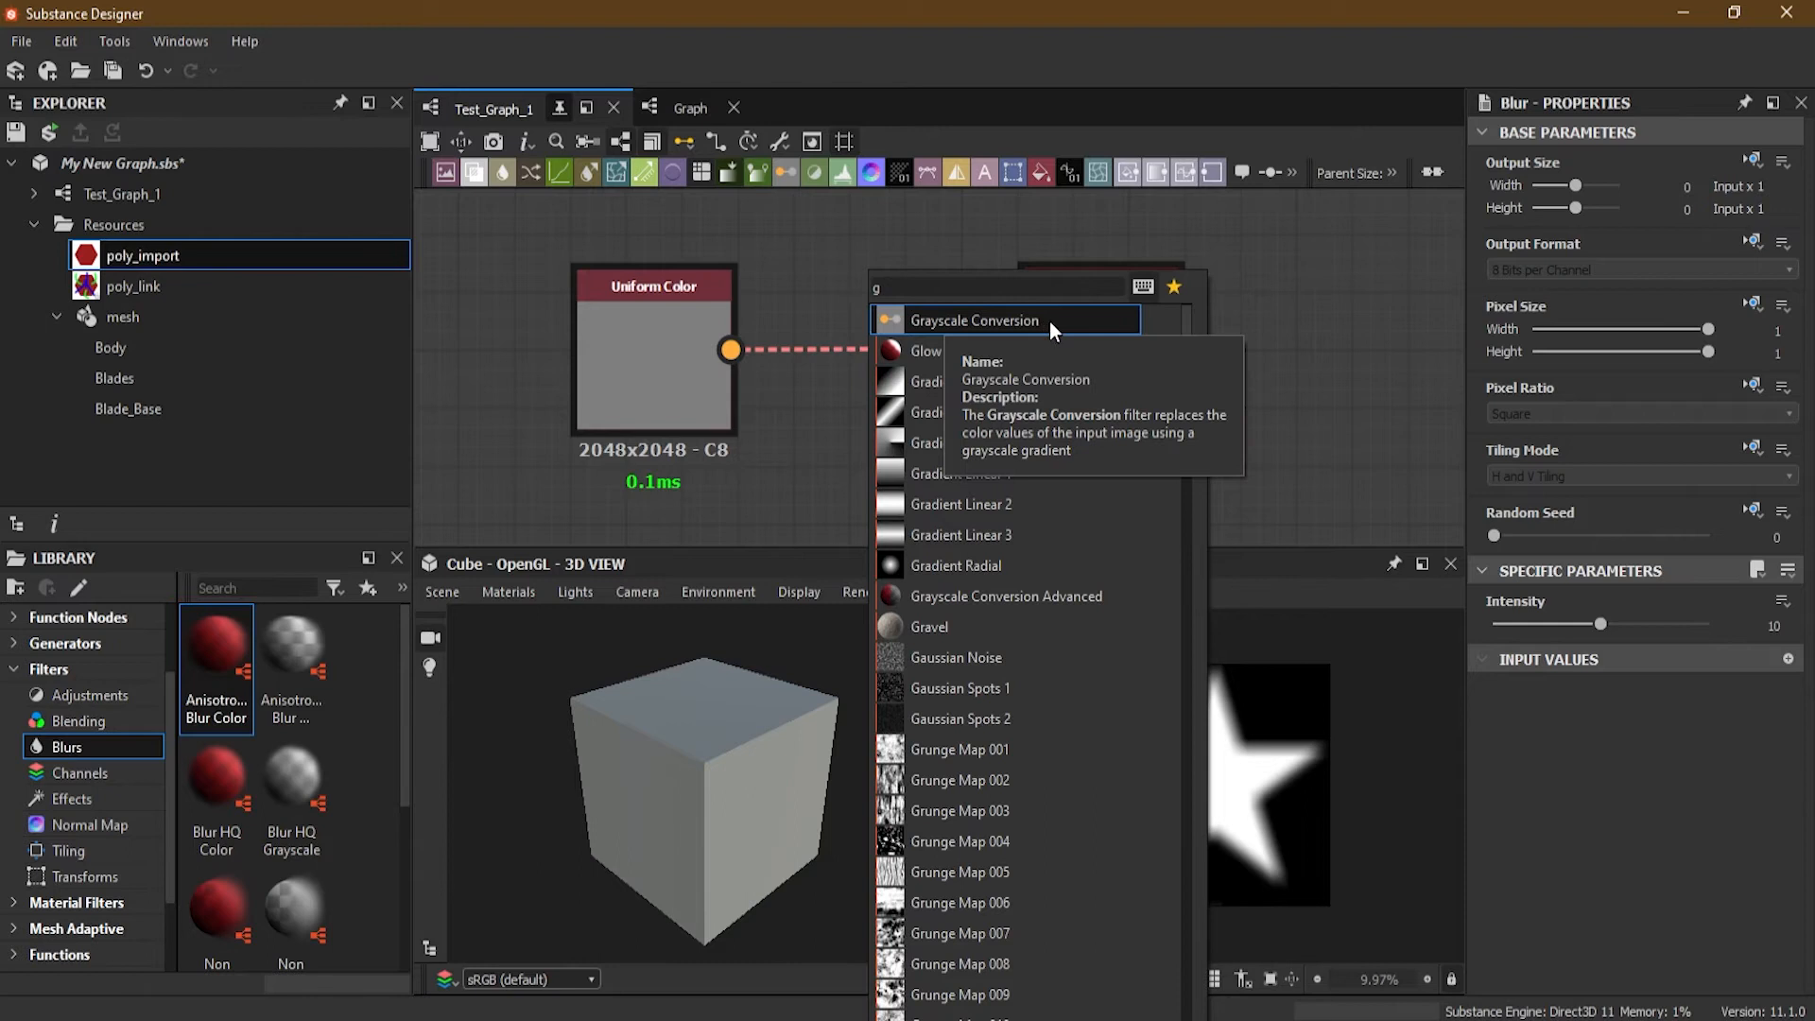
left_click(987, 323)
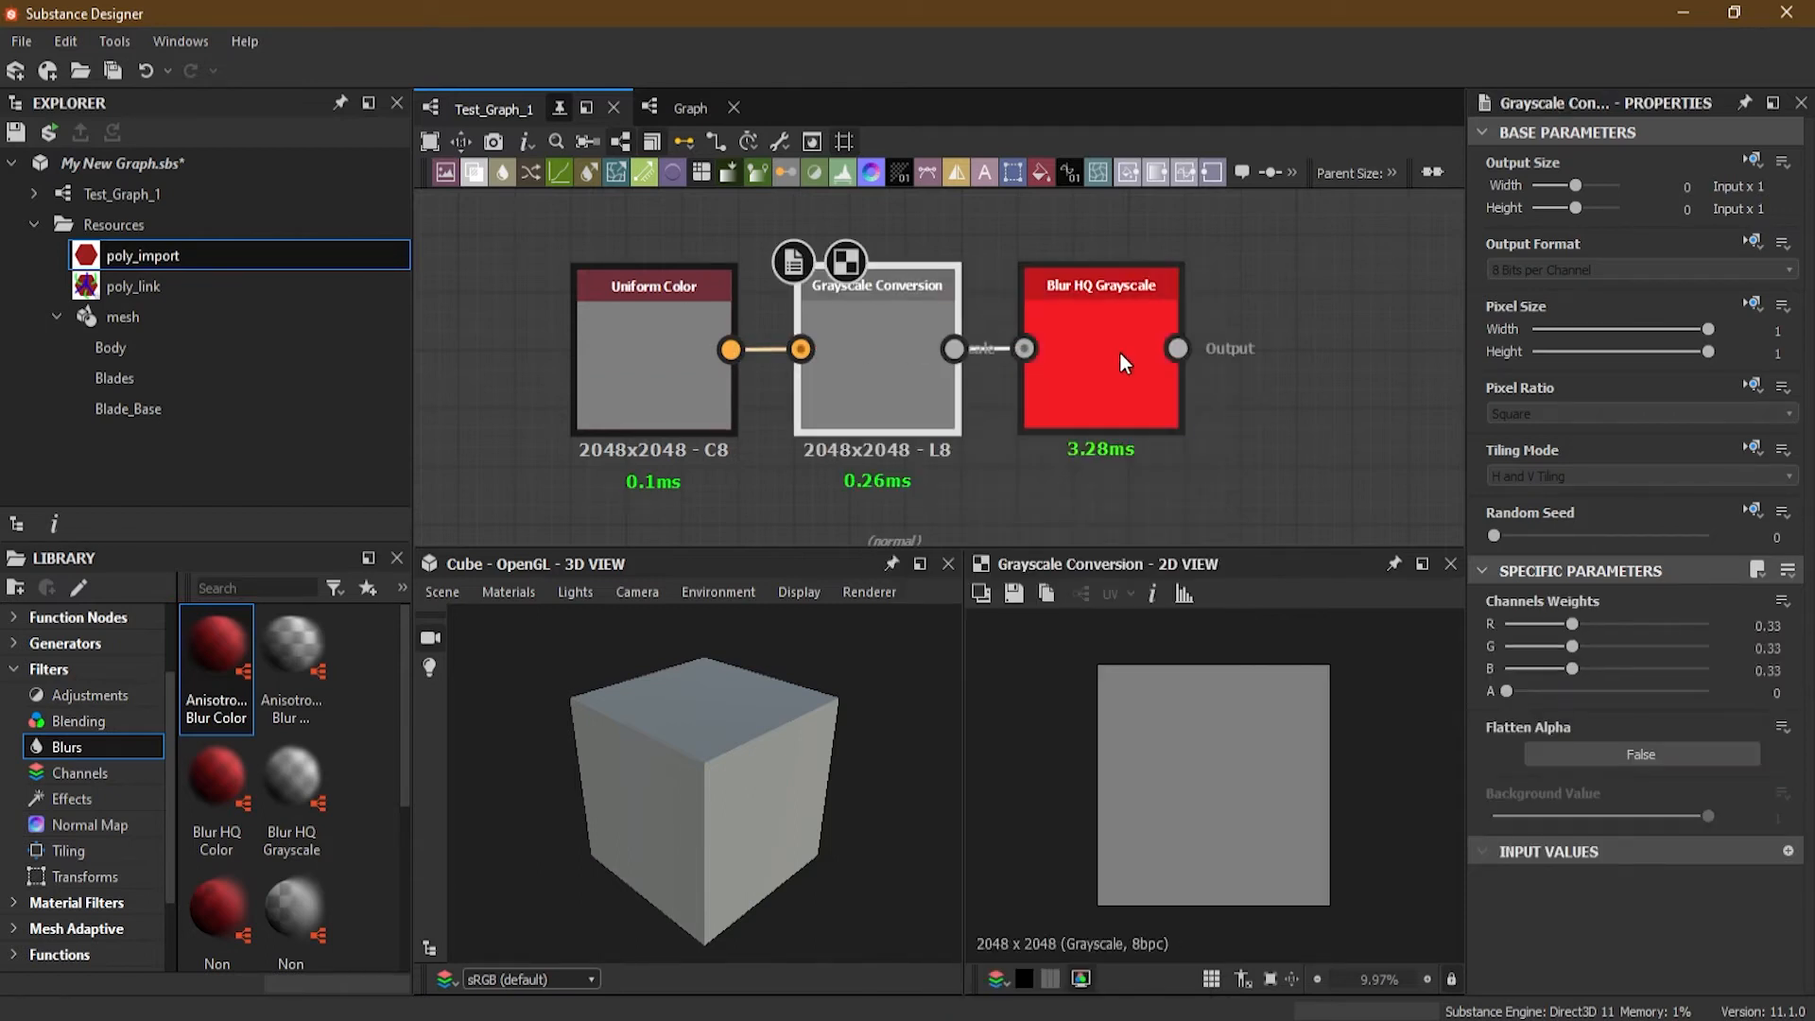
left_click_drag(659, 380, 553, 382)
left_click_drag(1088, 376, 1201, 374)
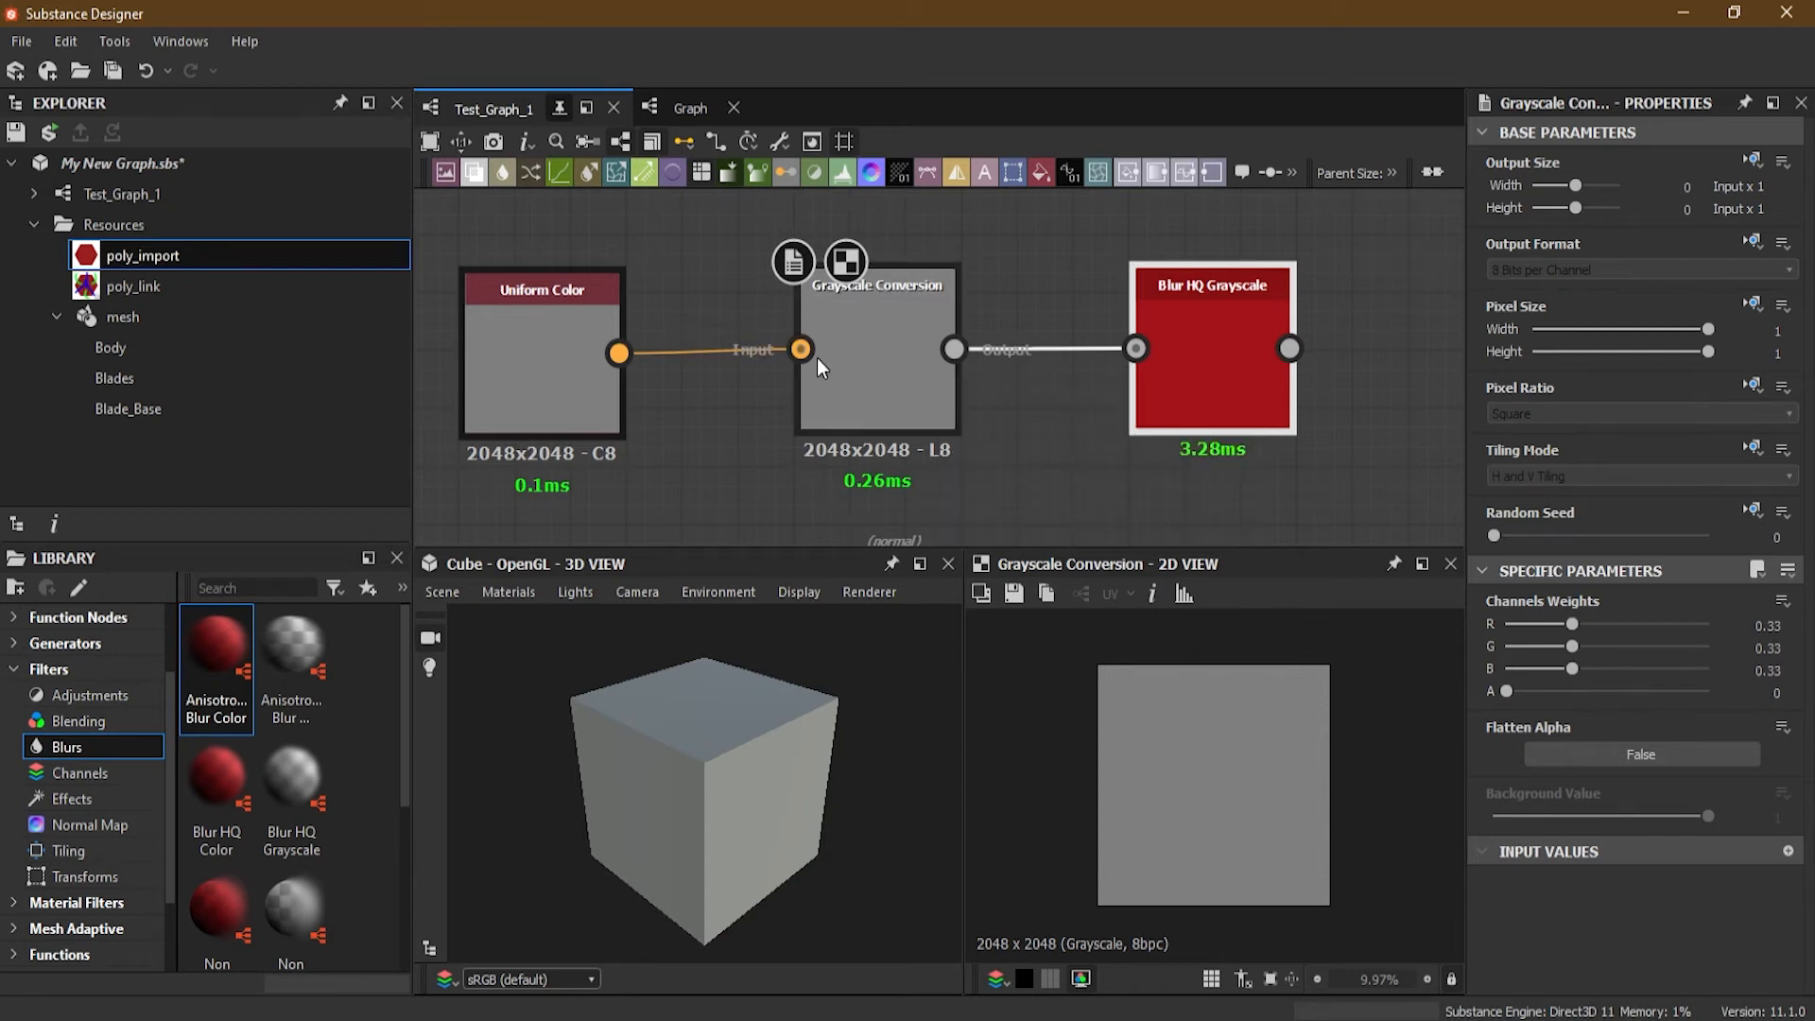
Step: Insert a Gradient Map node on the link between Star and Blur HQ Color
middle_click_drag(1166, 379, 263, 377)
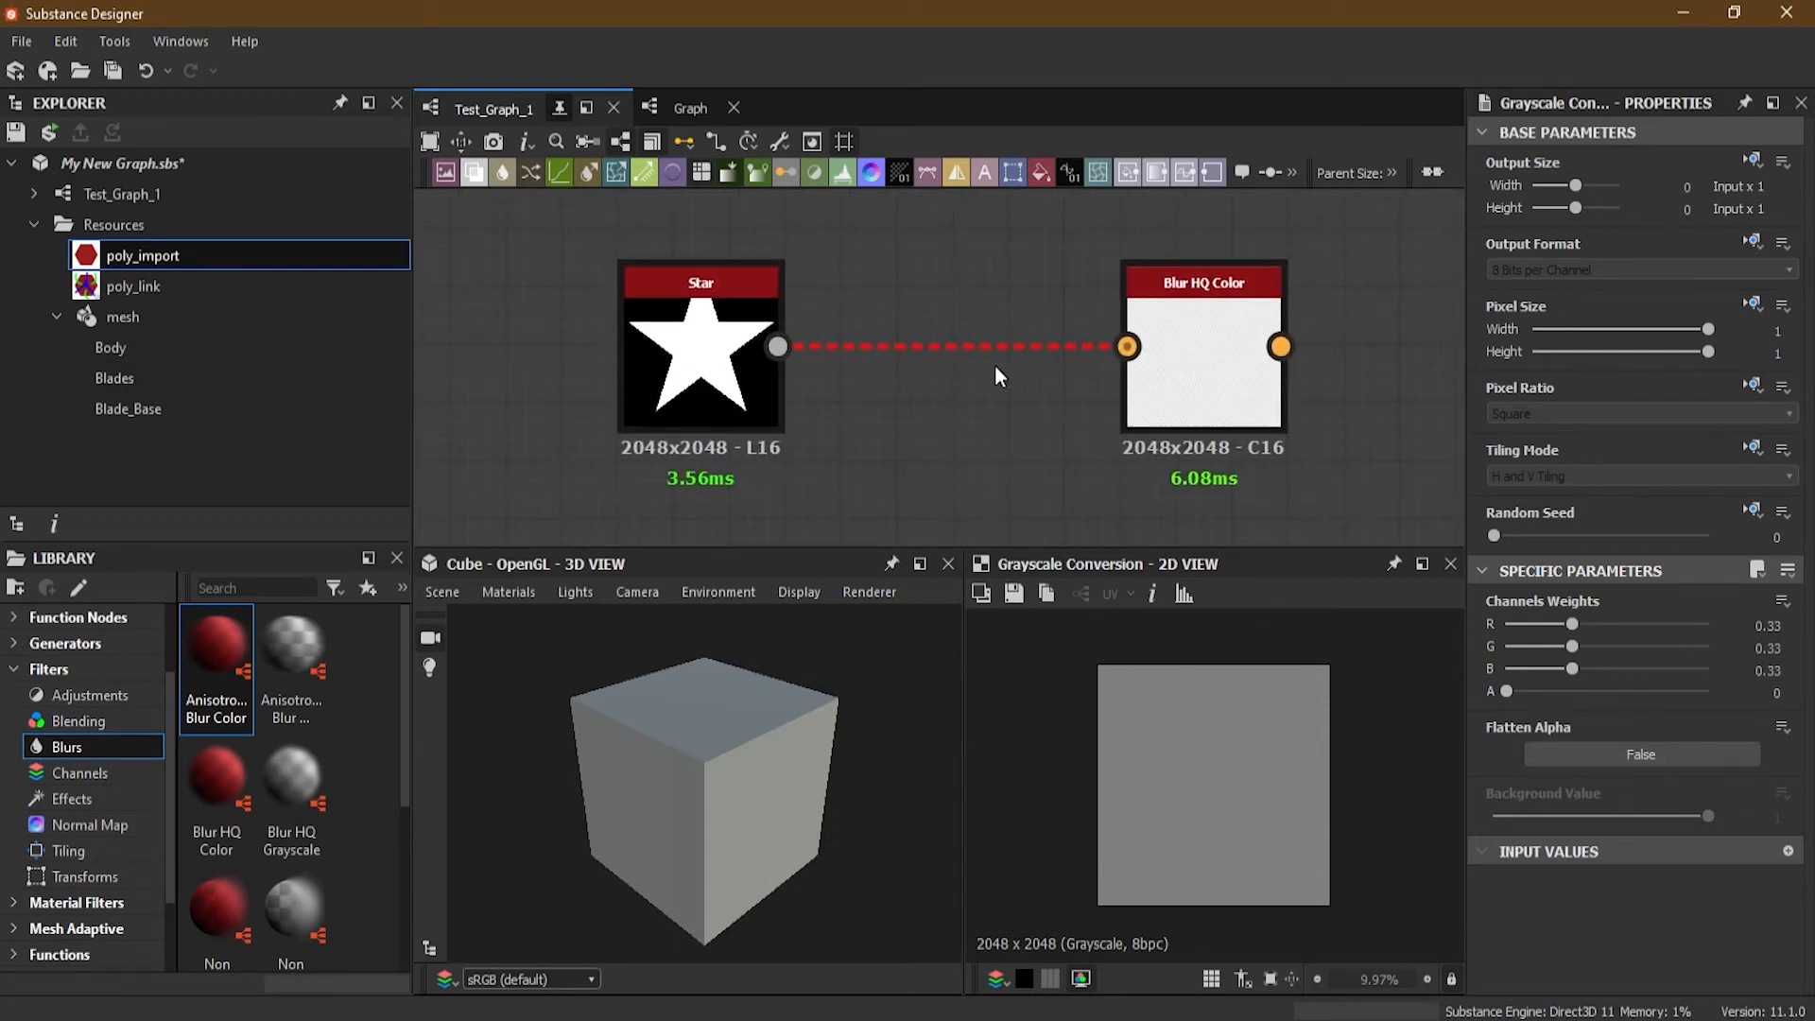
middle_click_drag(1011, 443, 931, 424)
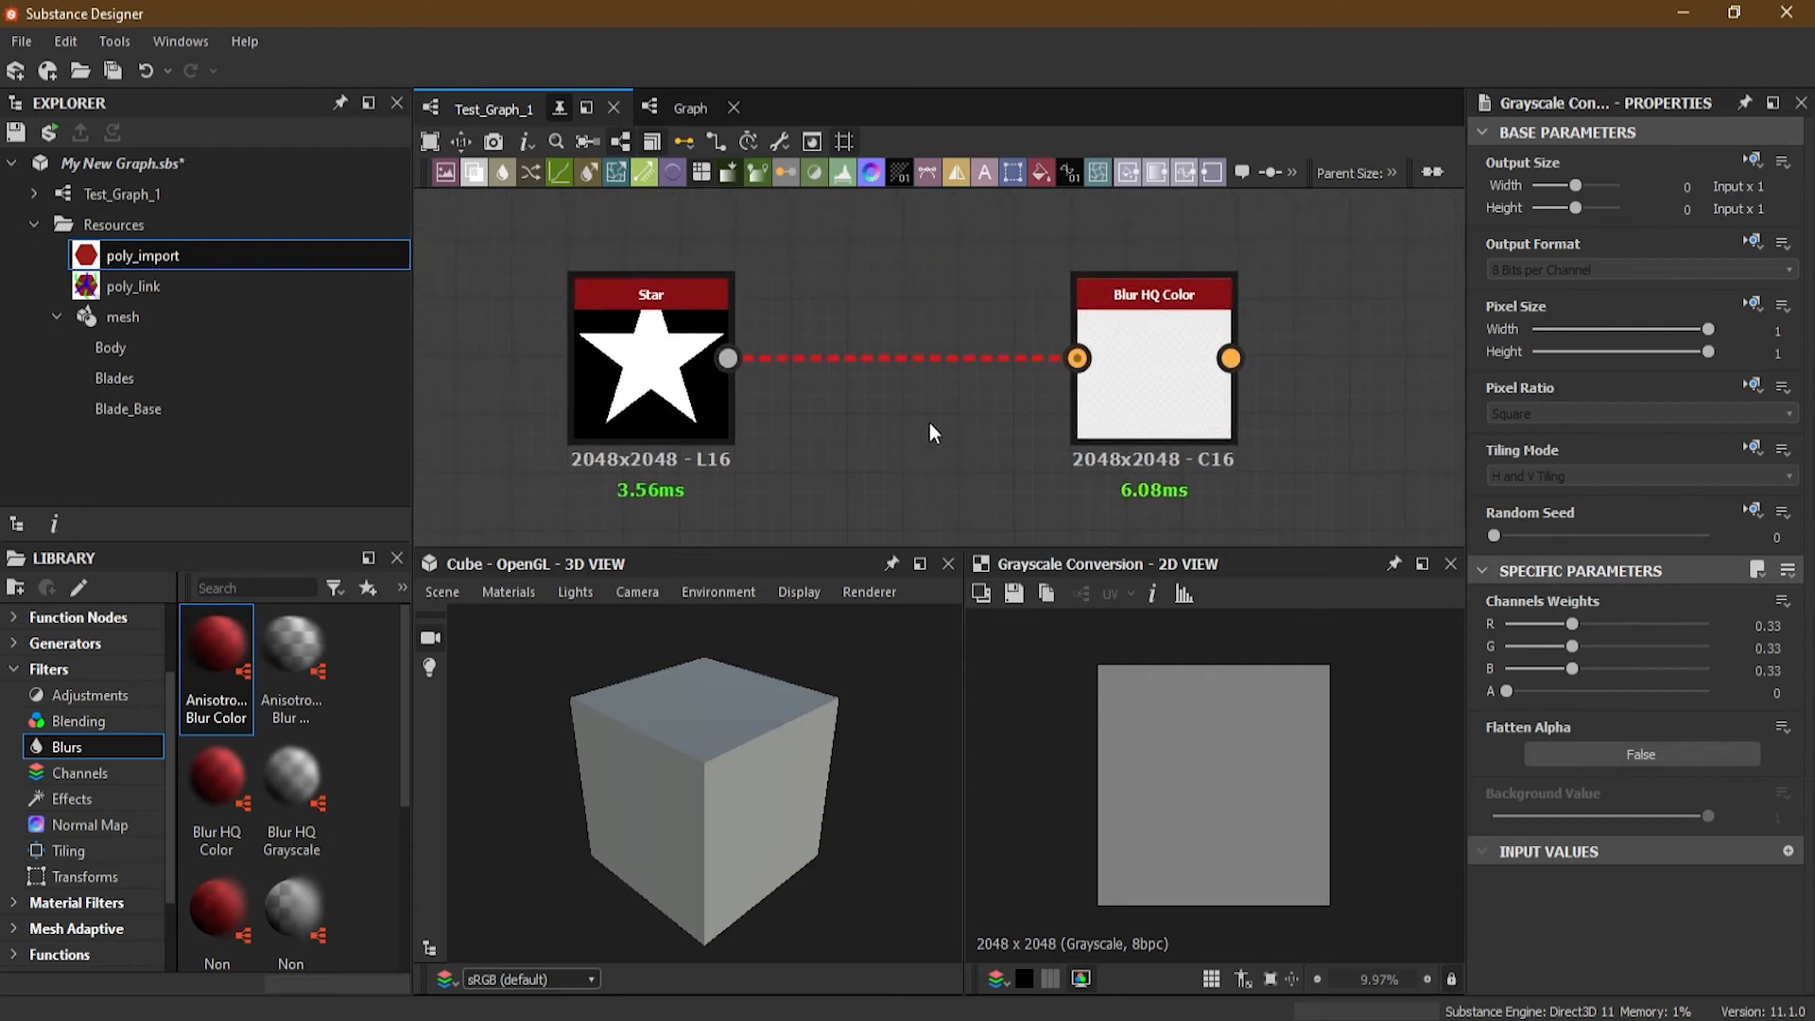
left_click(898, 355)
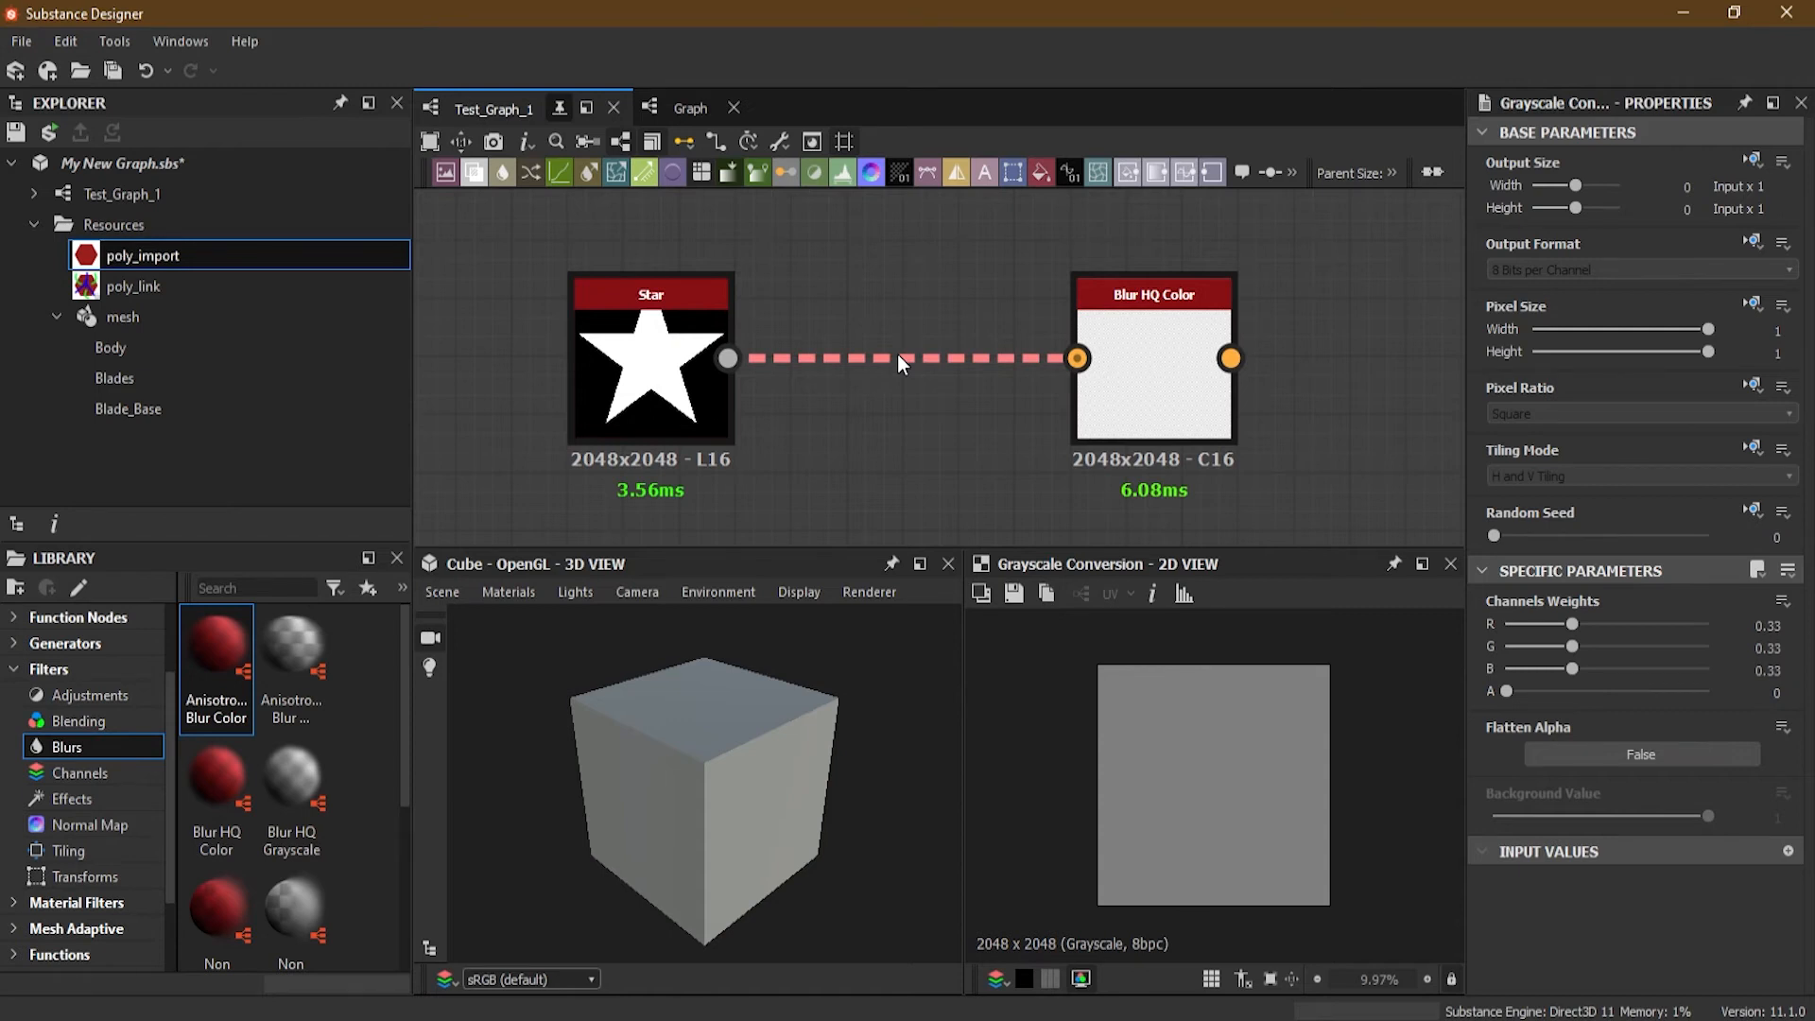
key("space")
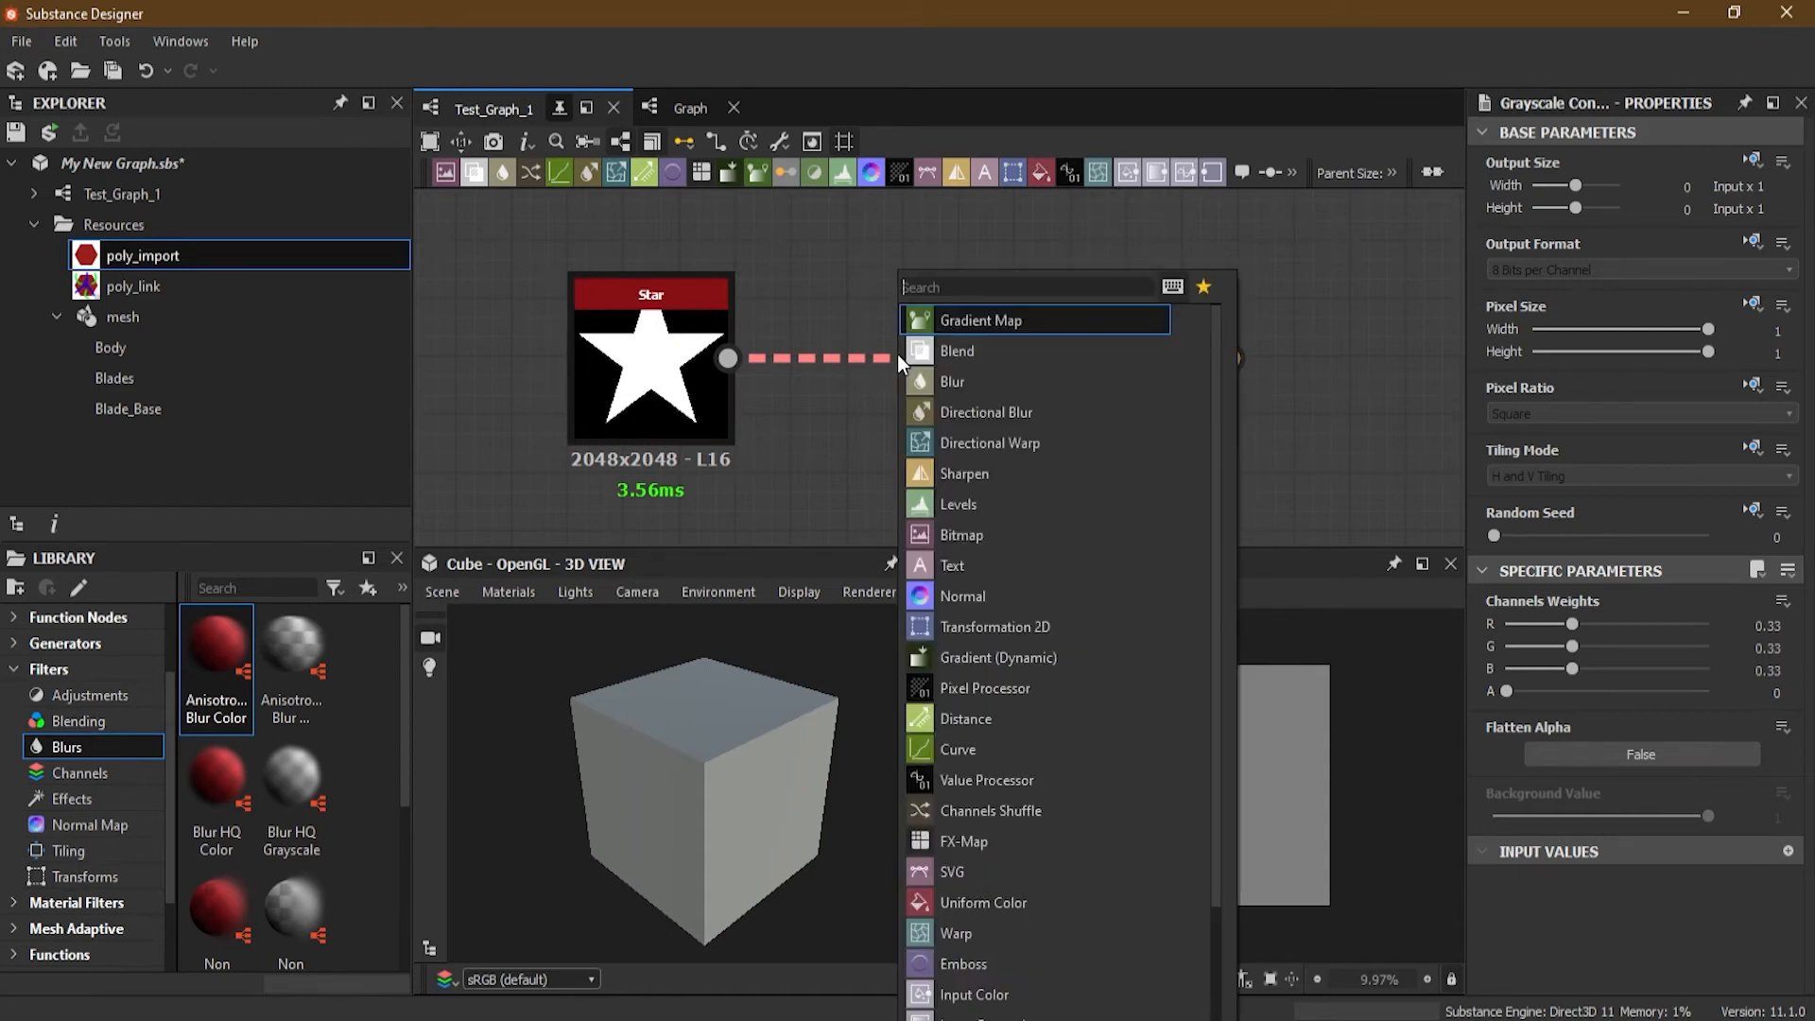
left_click(1023, 326)
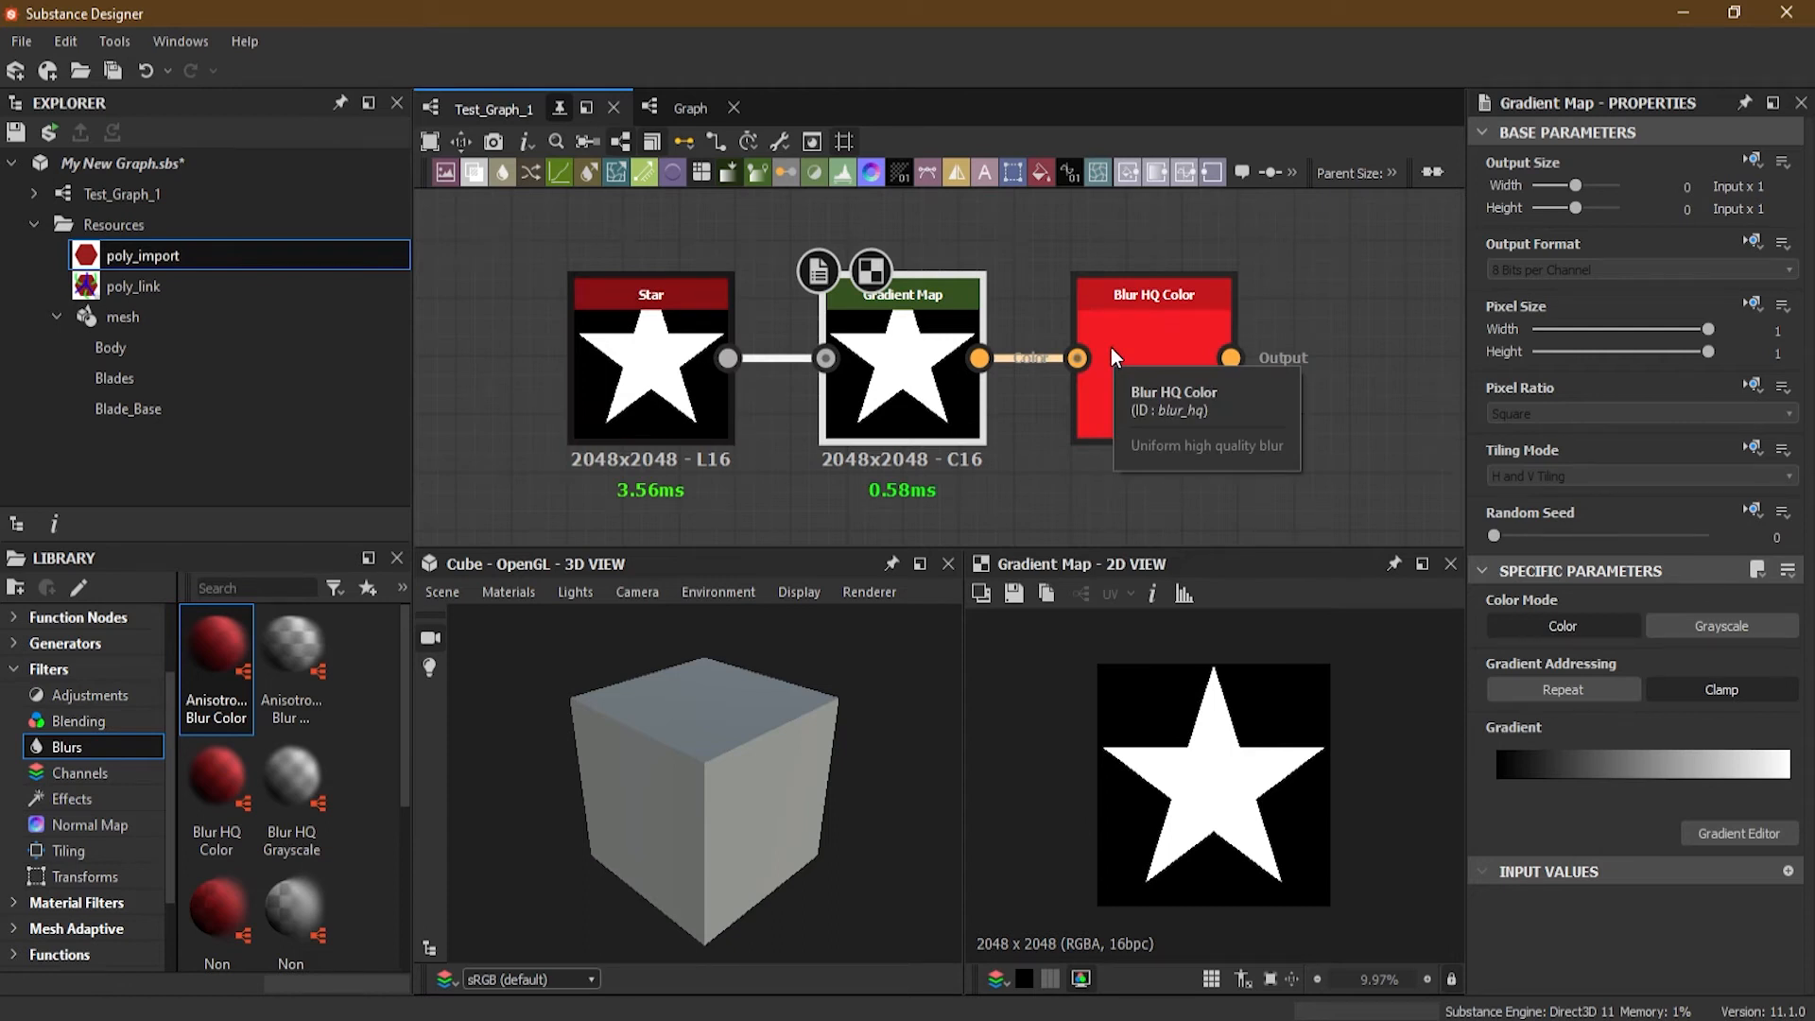
Step: Preview the Shape node and the Grayscale Conversion node fed by the Bitmap, both of which feed the Blend node
scroll(662, 388, "down", 3)
middle_click_drag(625, 395, 1057, 363)
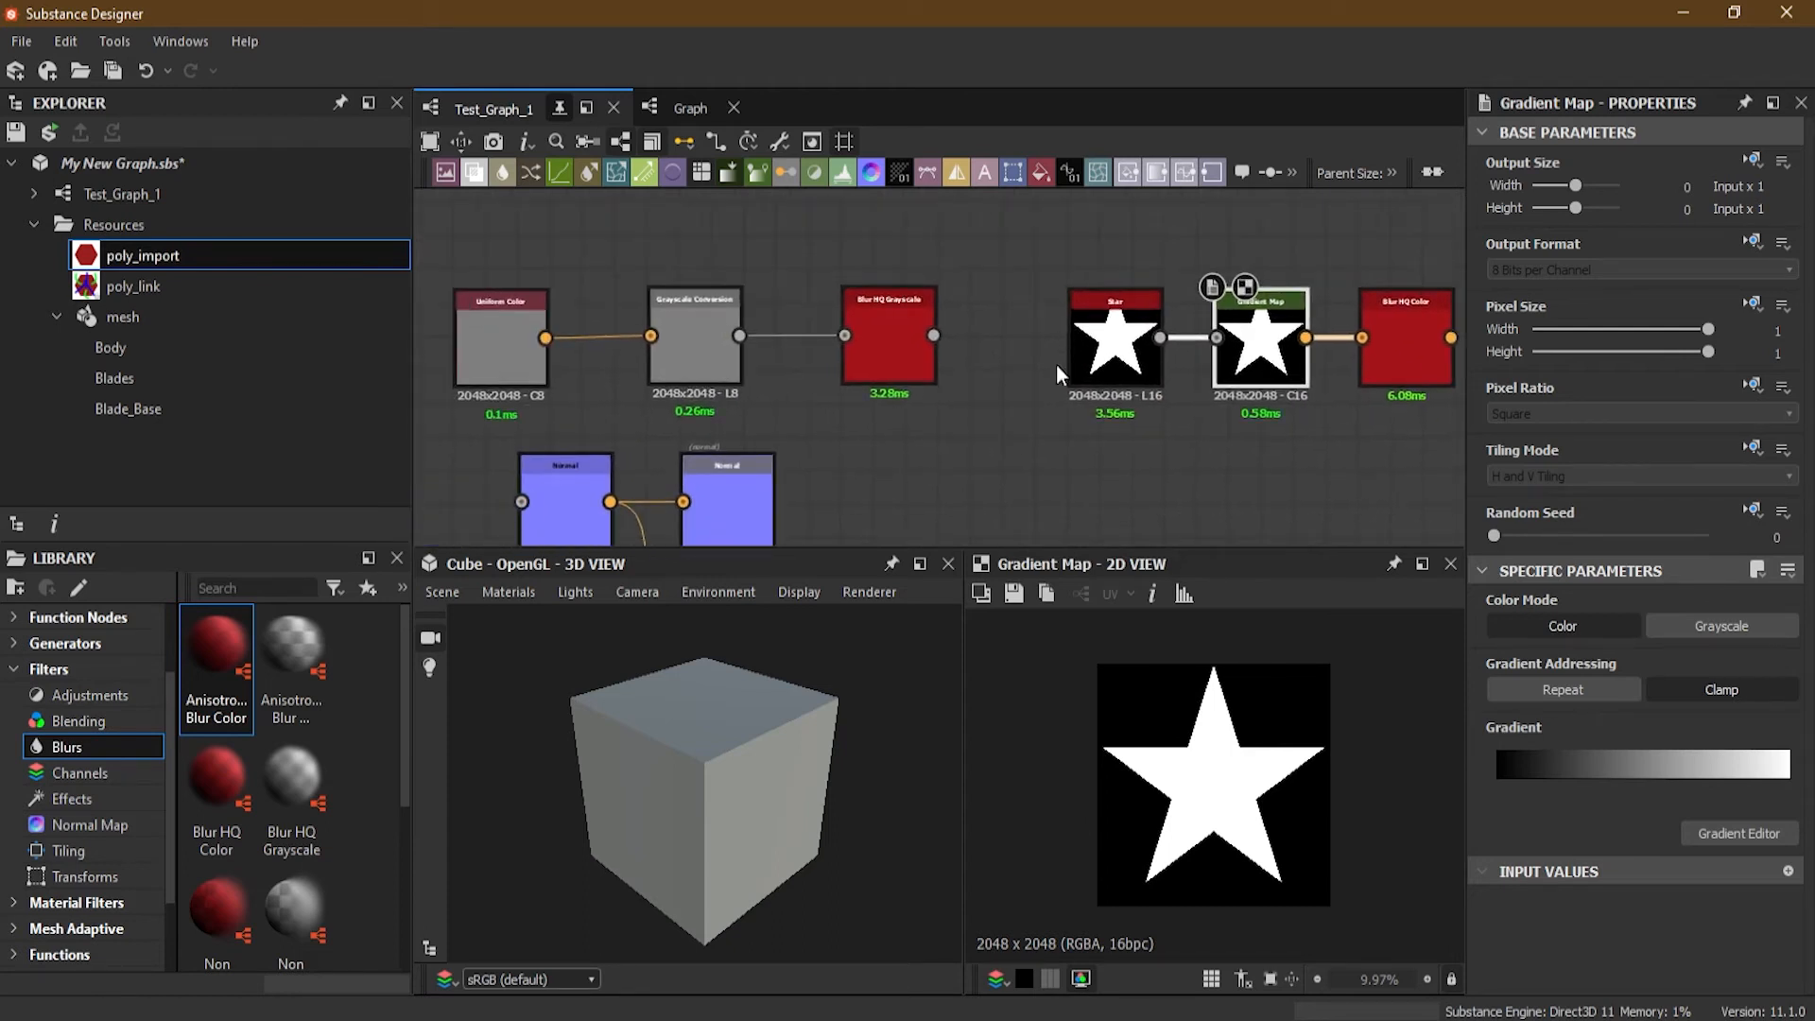
double_click(719, 324)
scroll(905, 479, "up", 1)
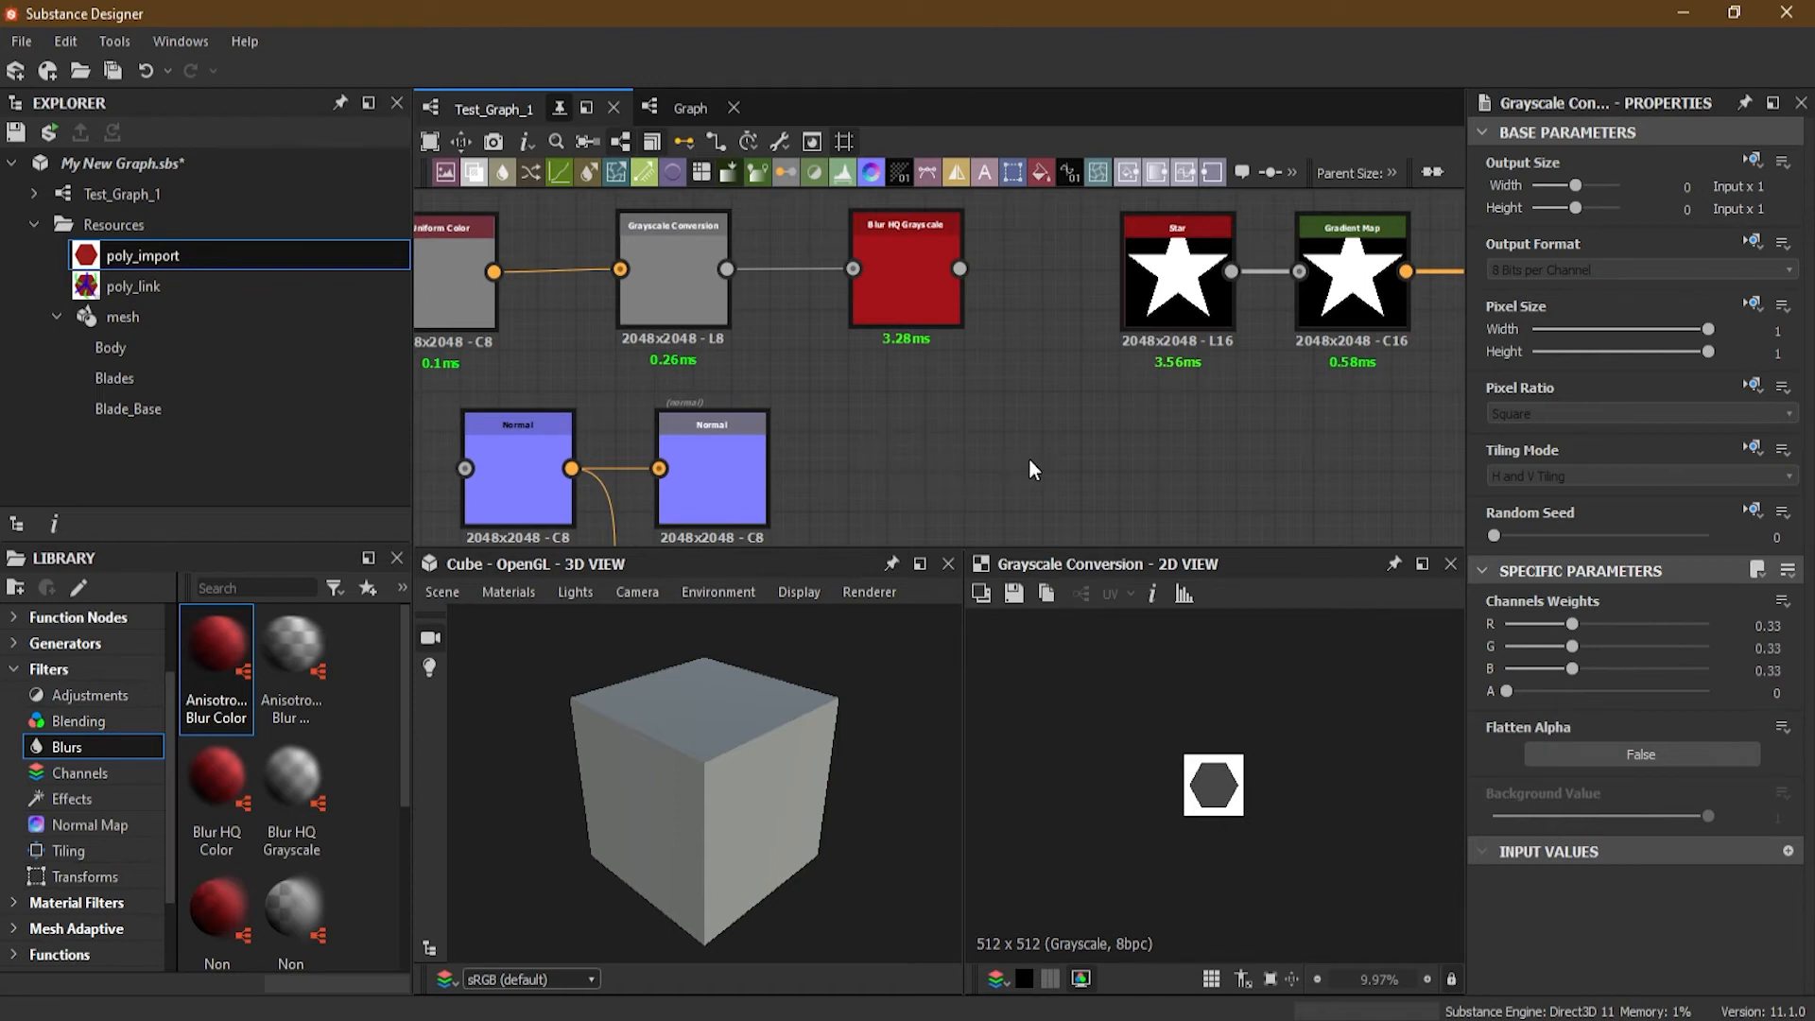
middle_click_drag(938, 486, 943, 44)
middle_click_drag(940, 353, 937, 190)
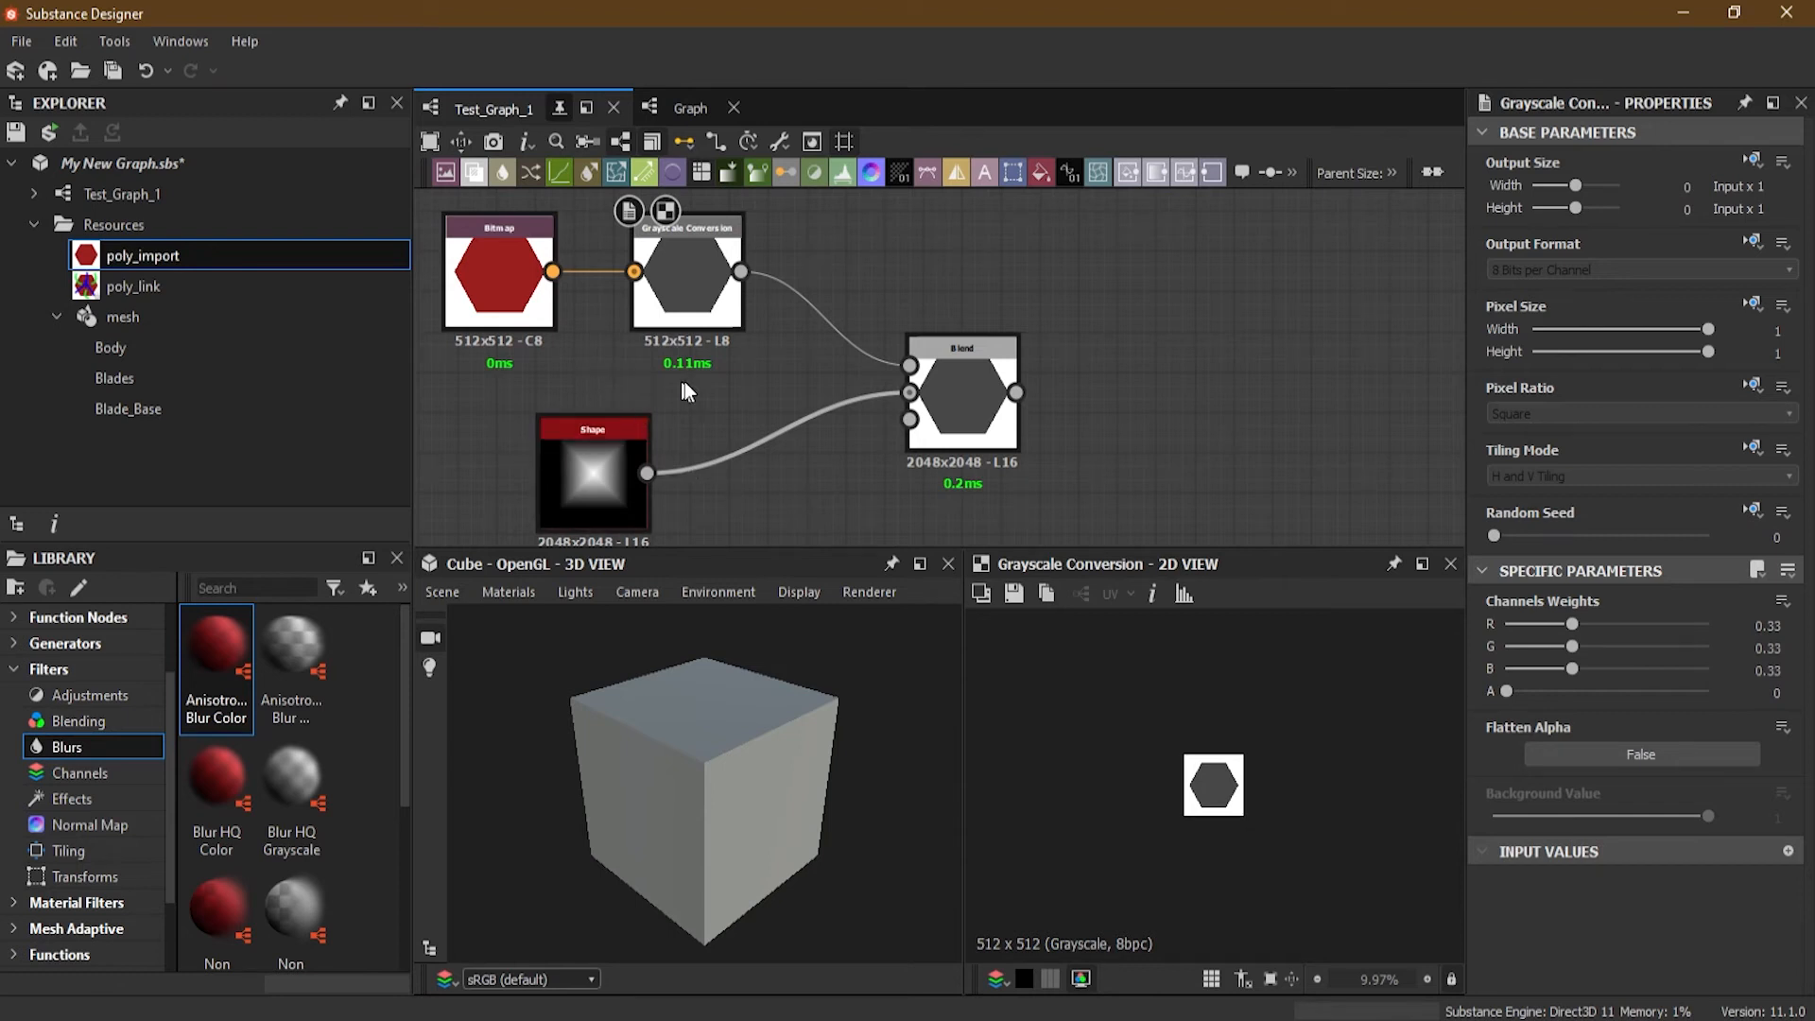
middle_click_drag(673, 382, 719, 382)
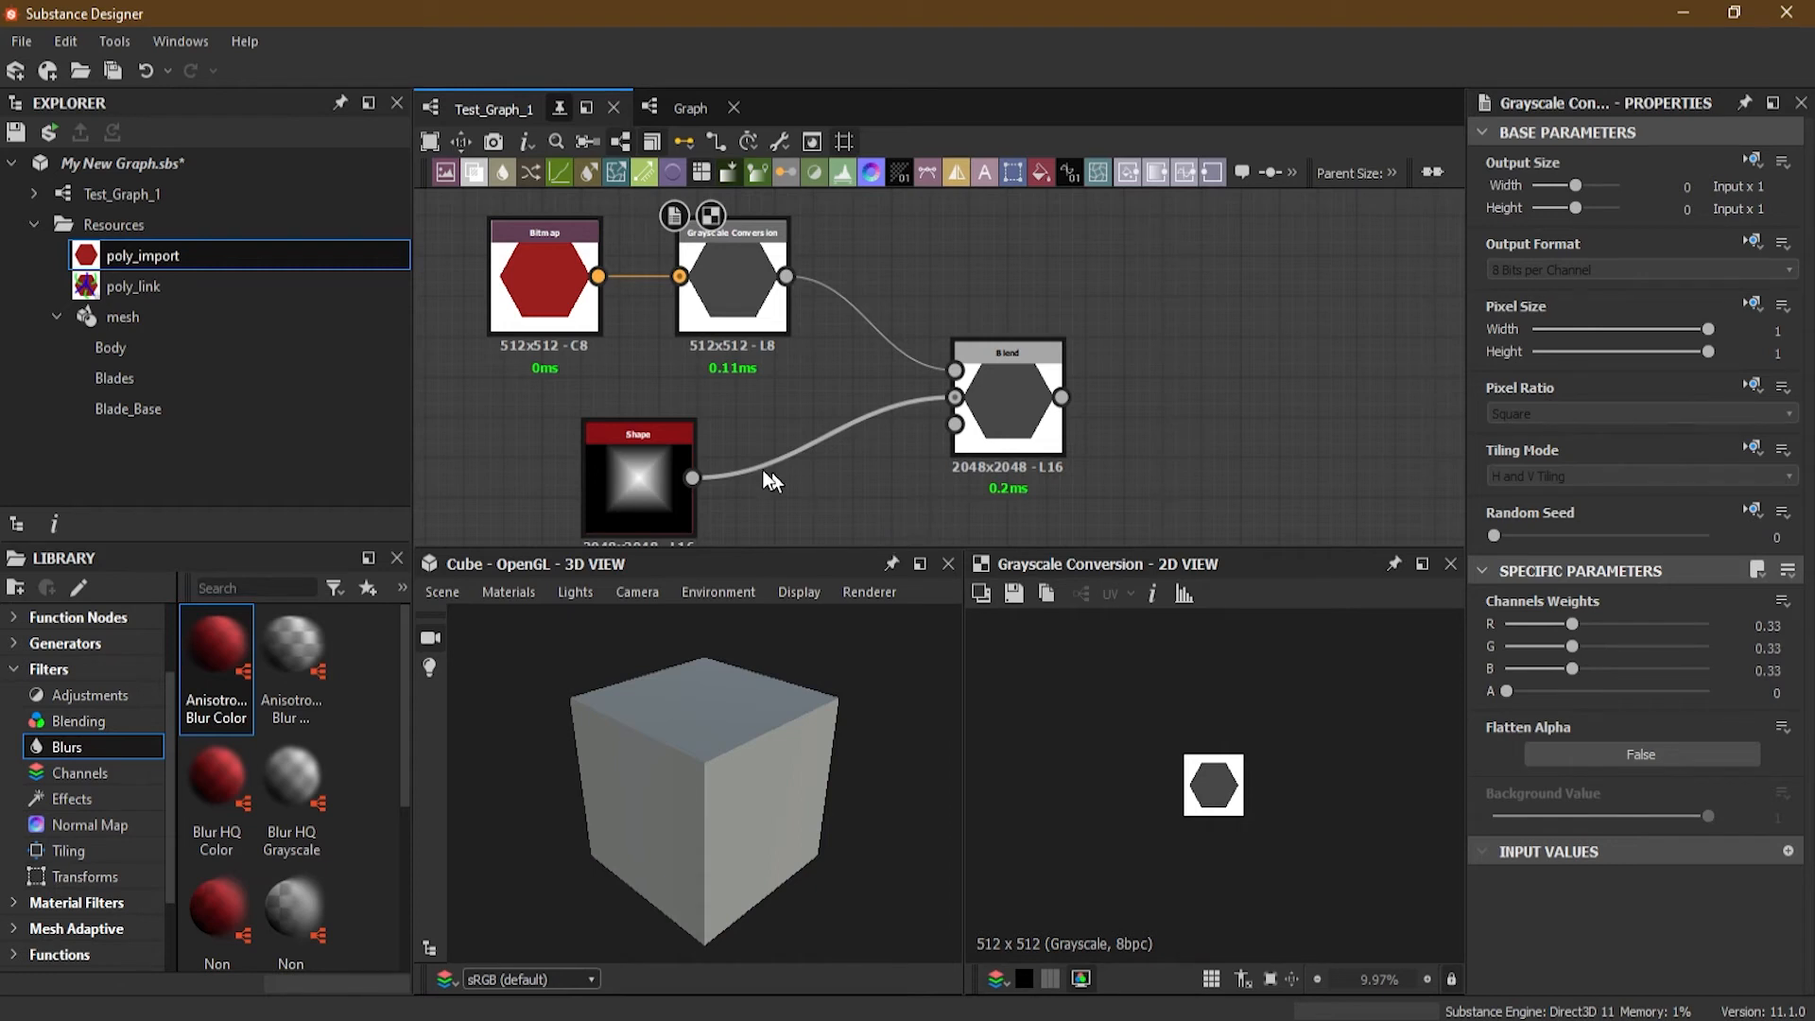
left_click(616, 486)
double_click(679, 526)
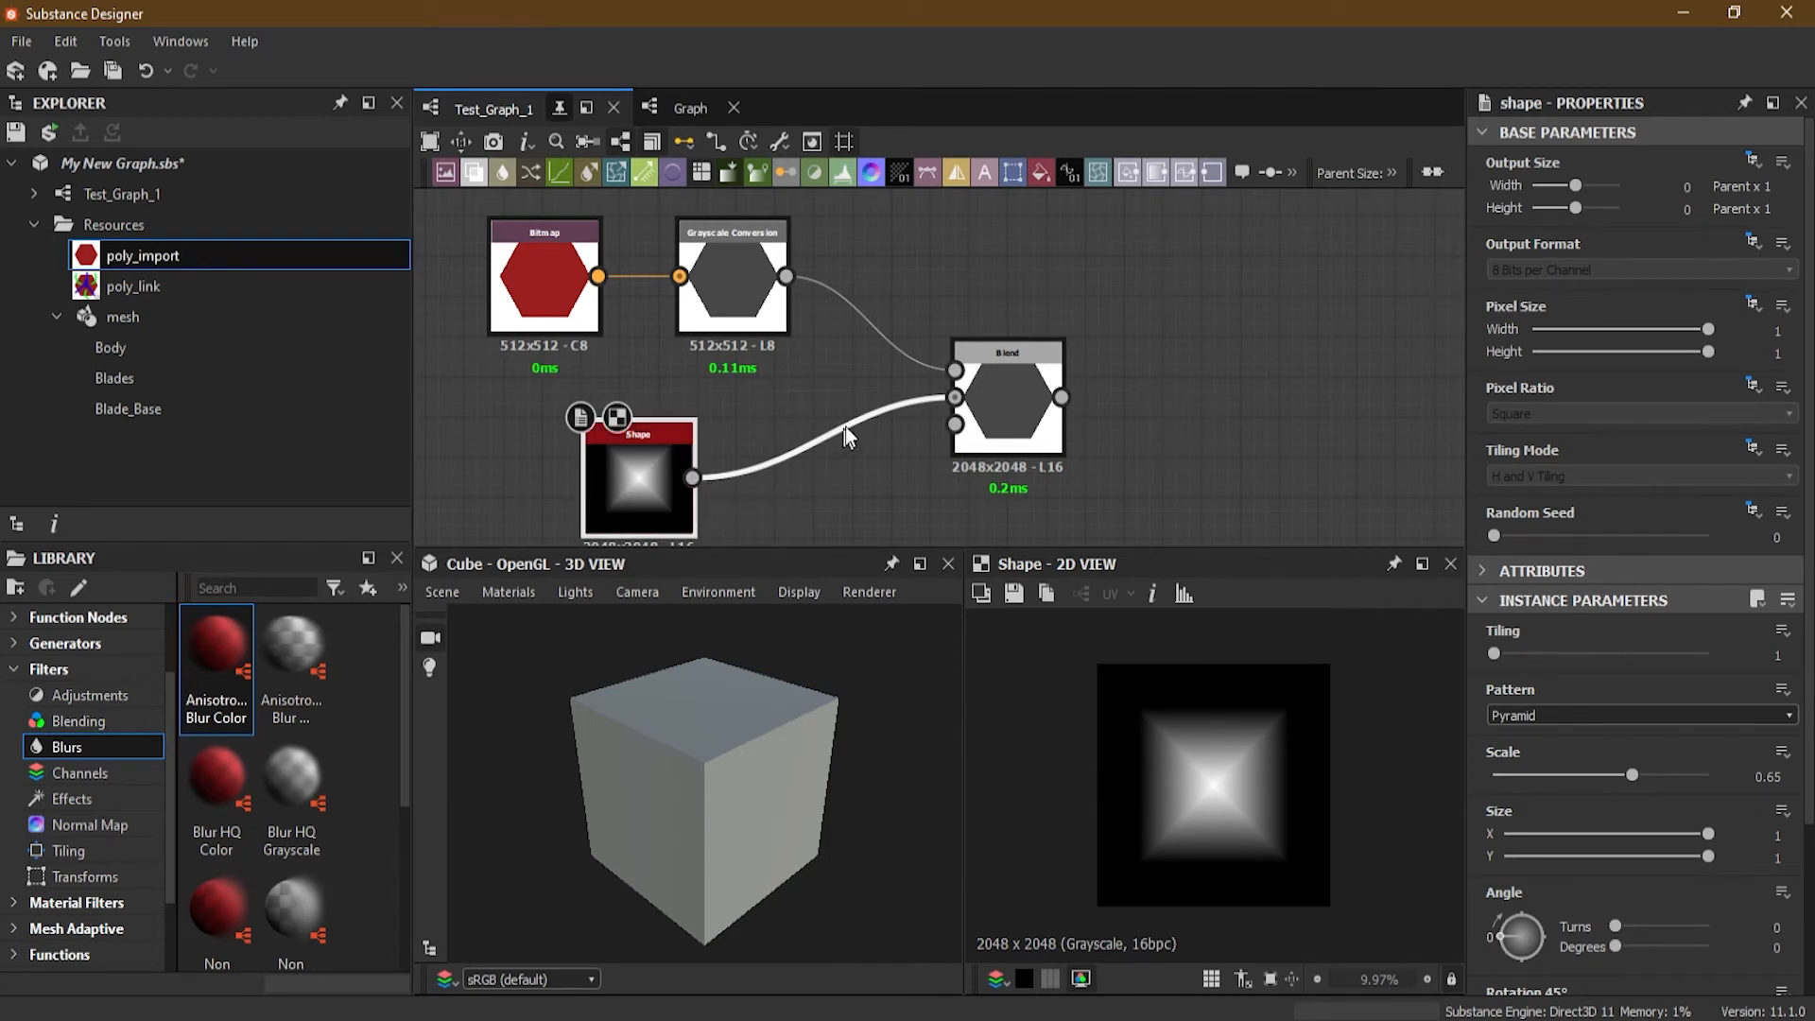
left_click(741, 284)
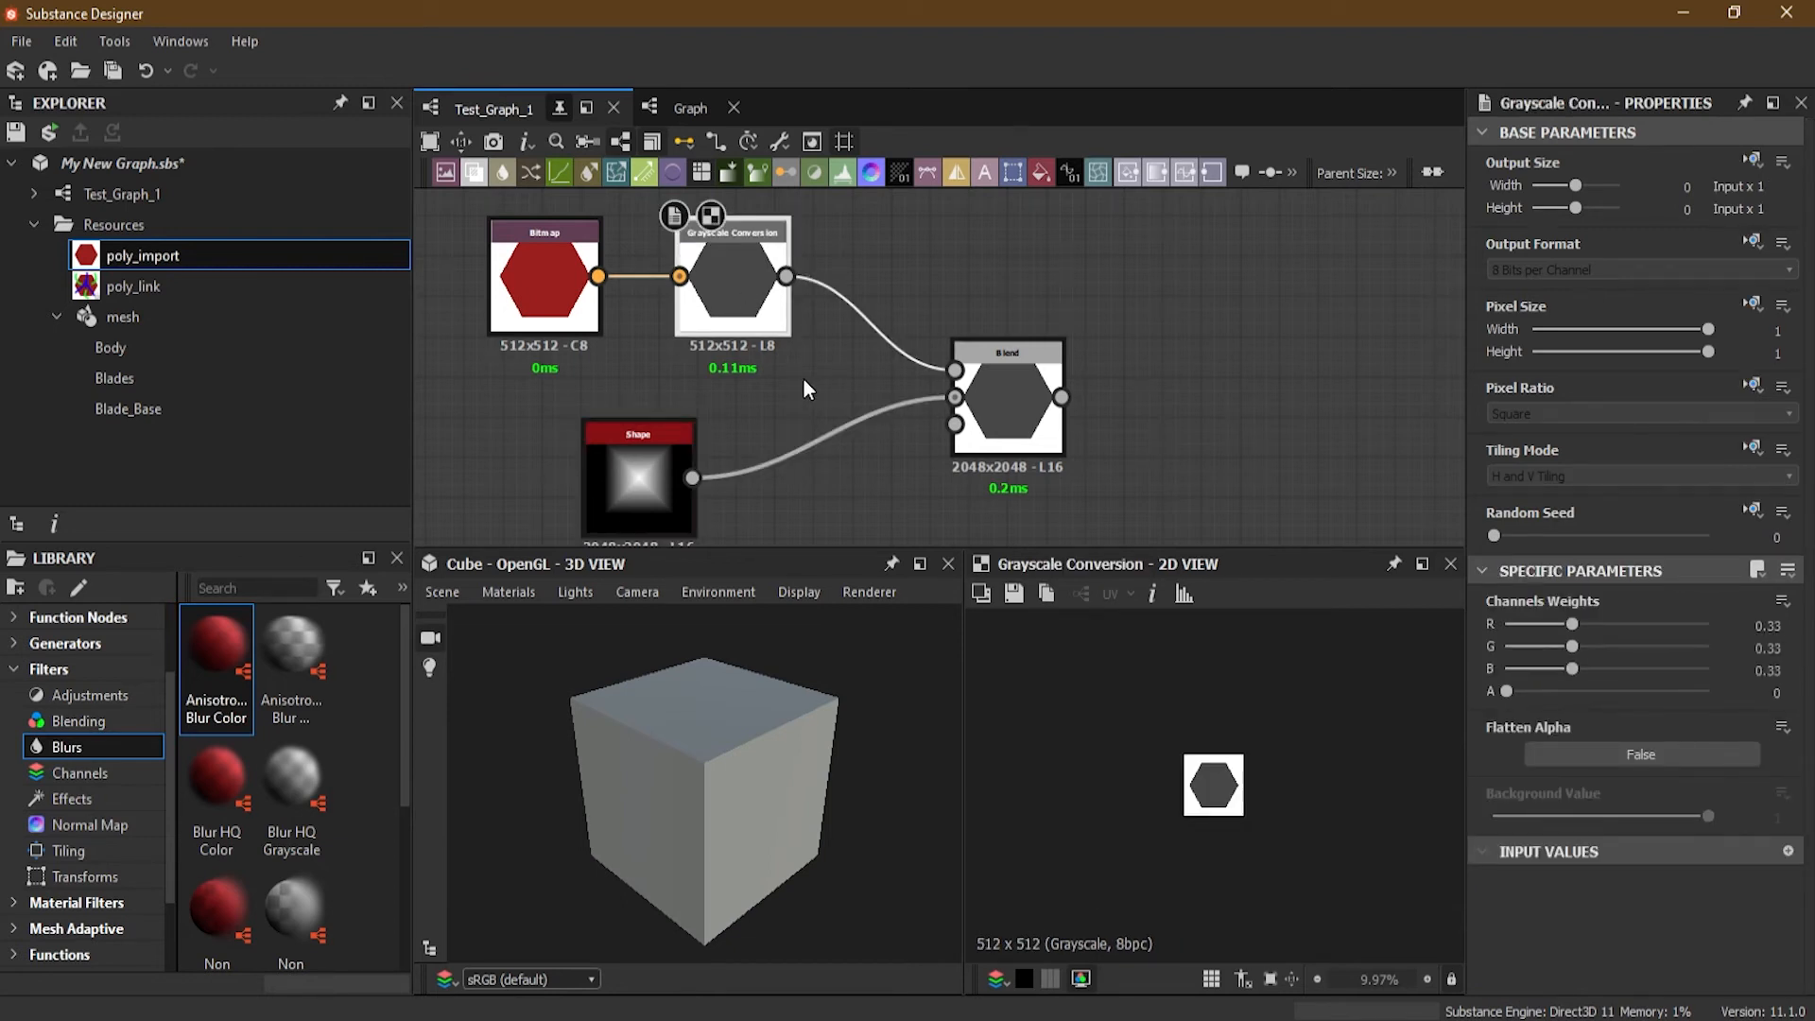
Step: Examine the resolution and bit-depth labels beneath the Shape, Grayscale Conversion and Blend nodes
middle_click_drag(777, 425, 796, 383)
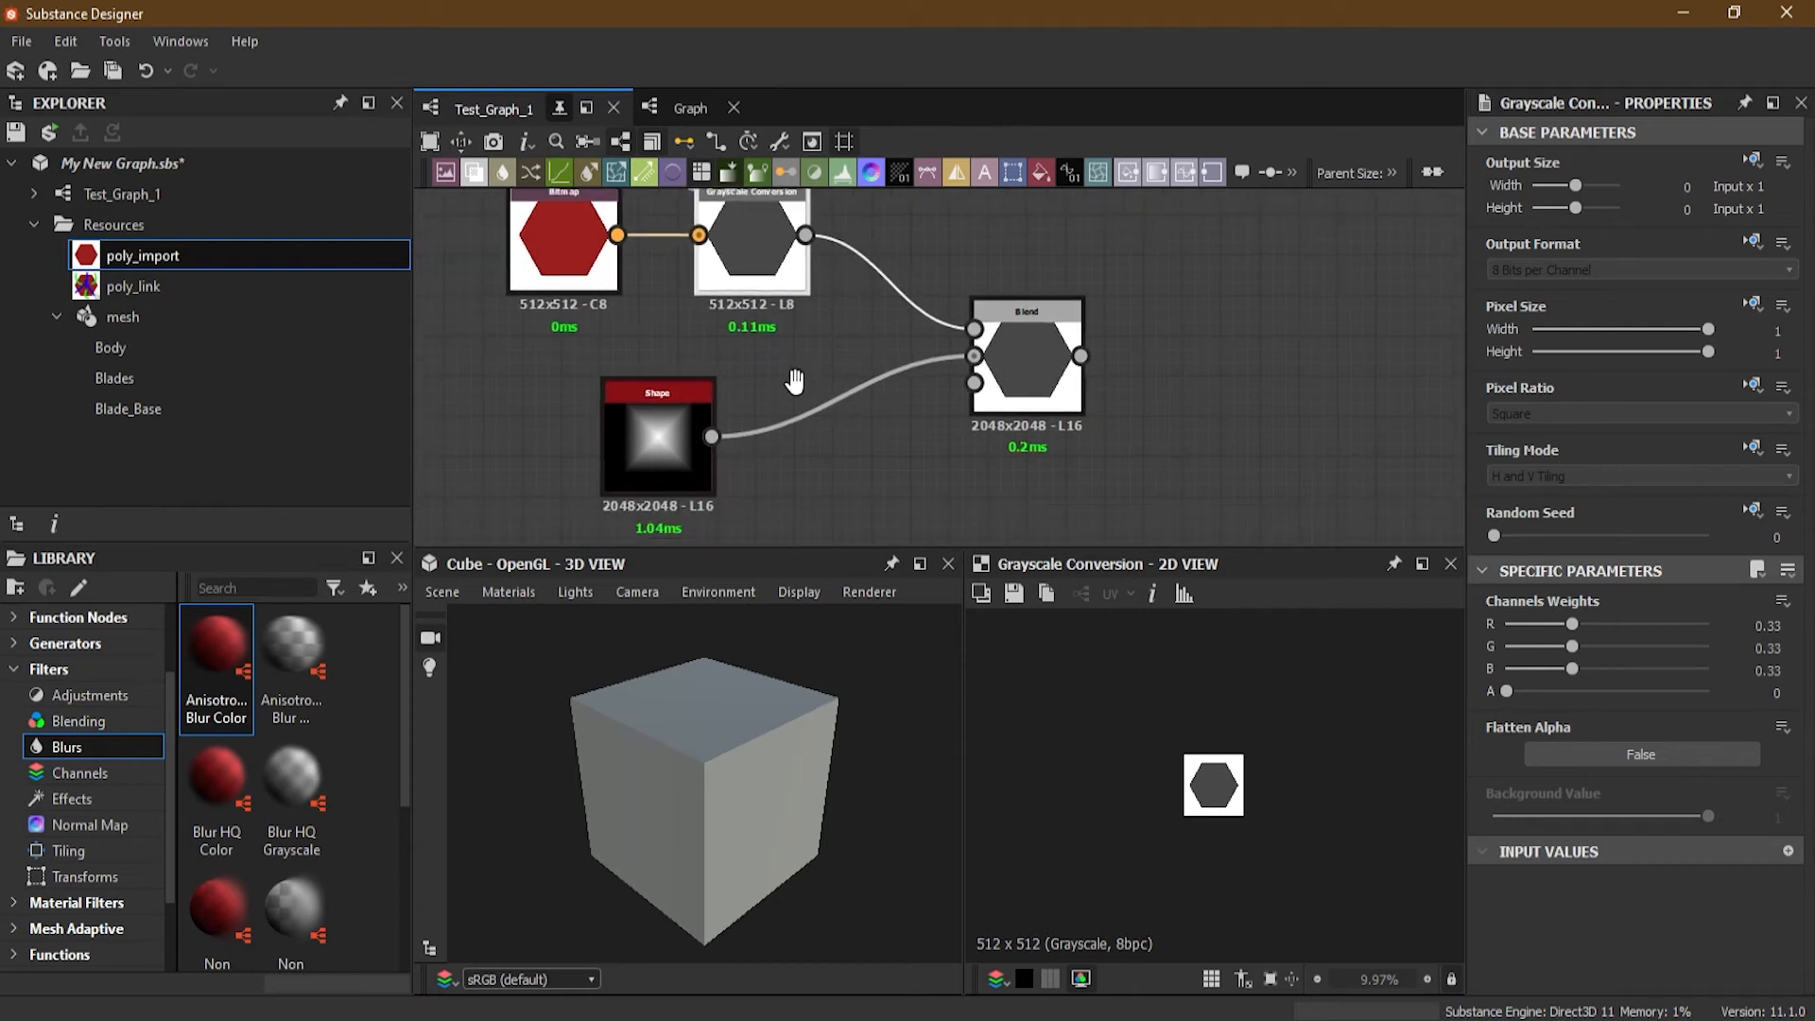
scroll(683, 509, "up", 5)
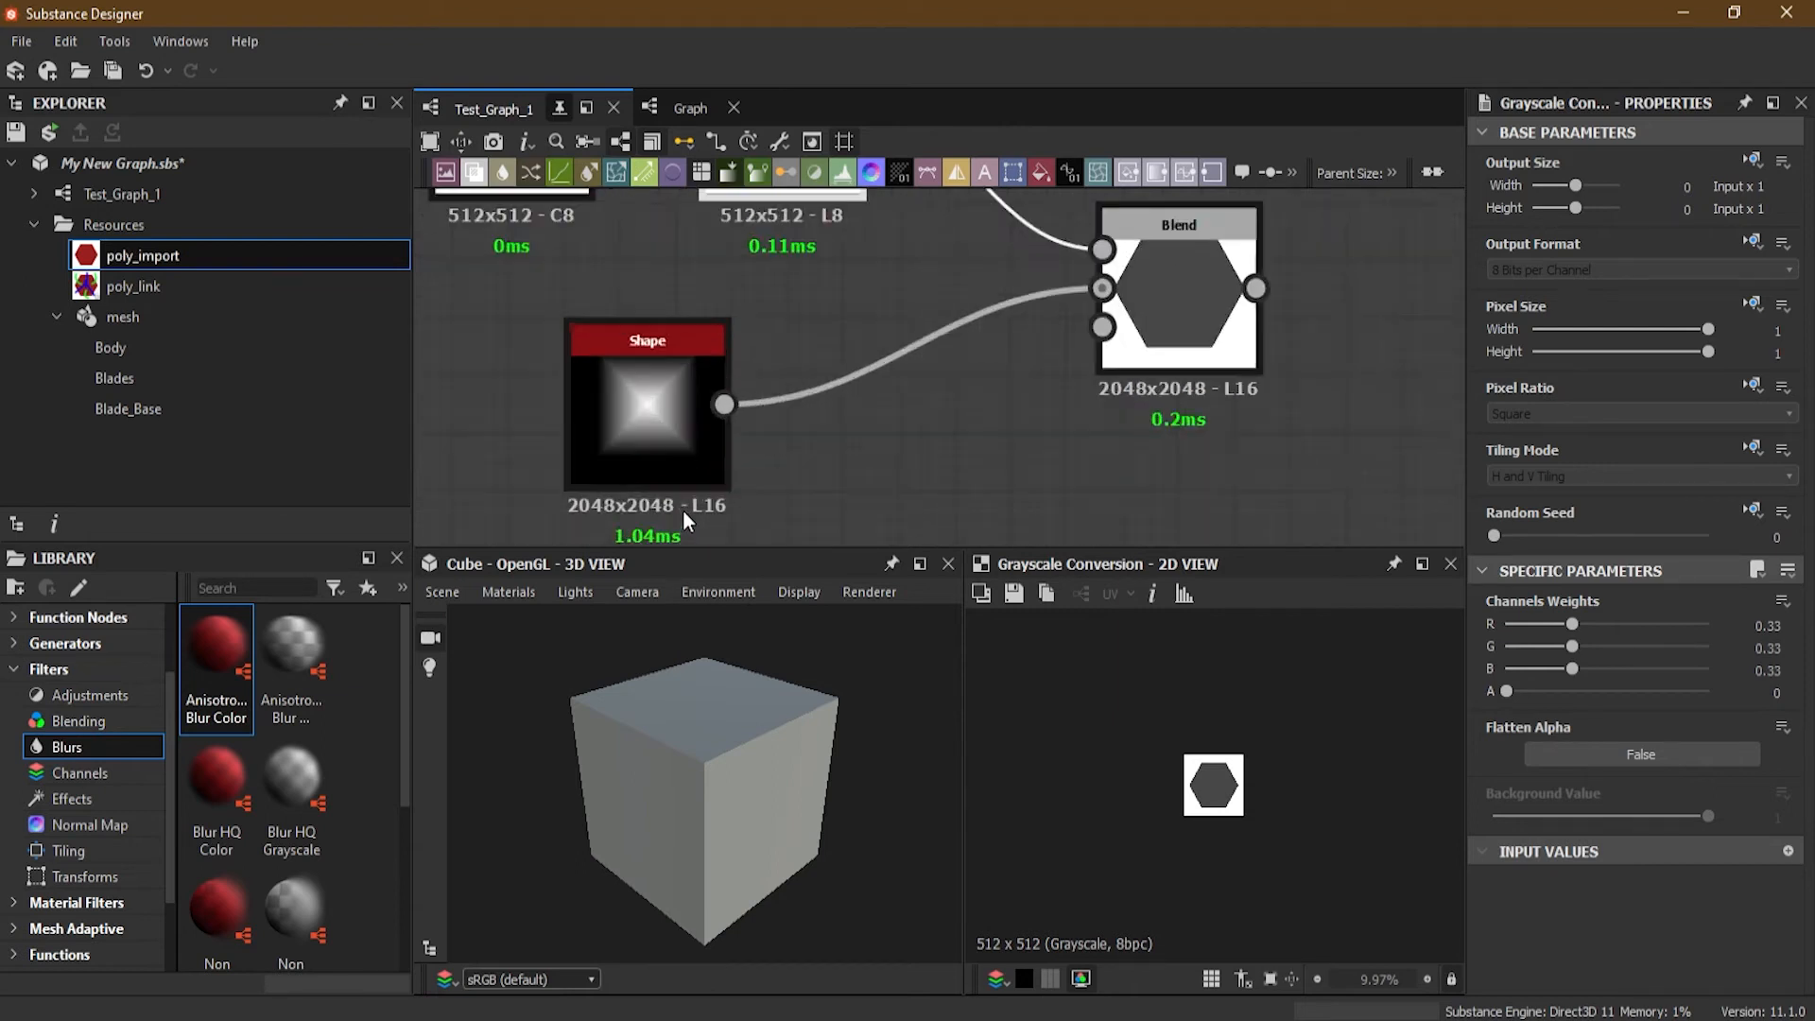
middle_click_drag(851, 502, 865, 415)
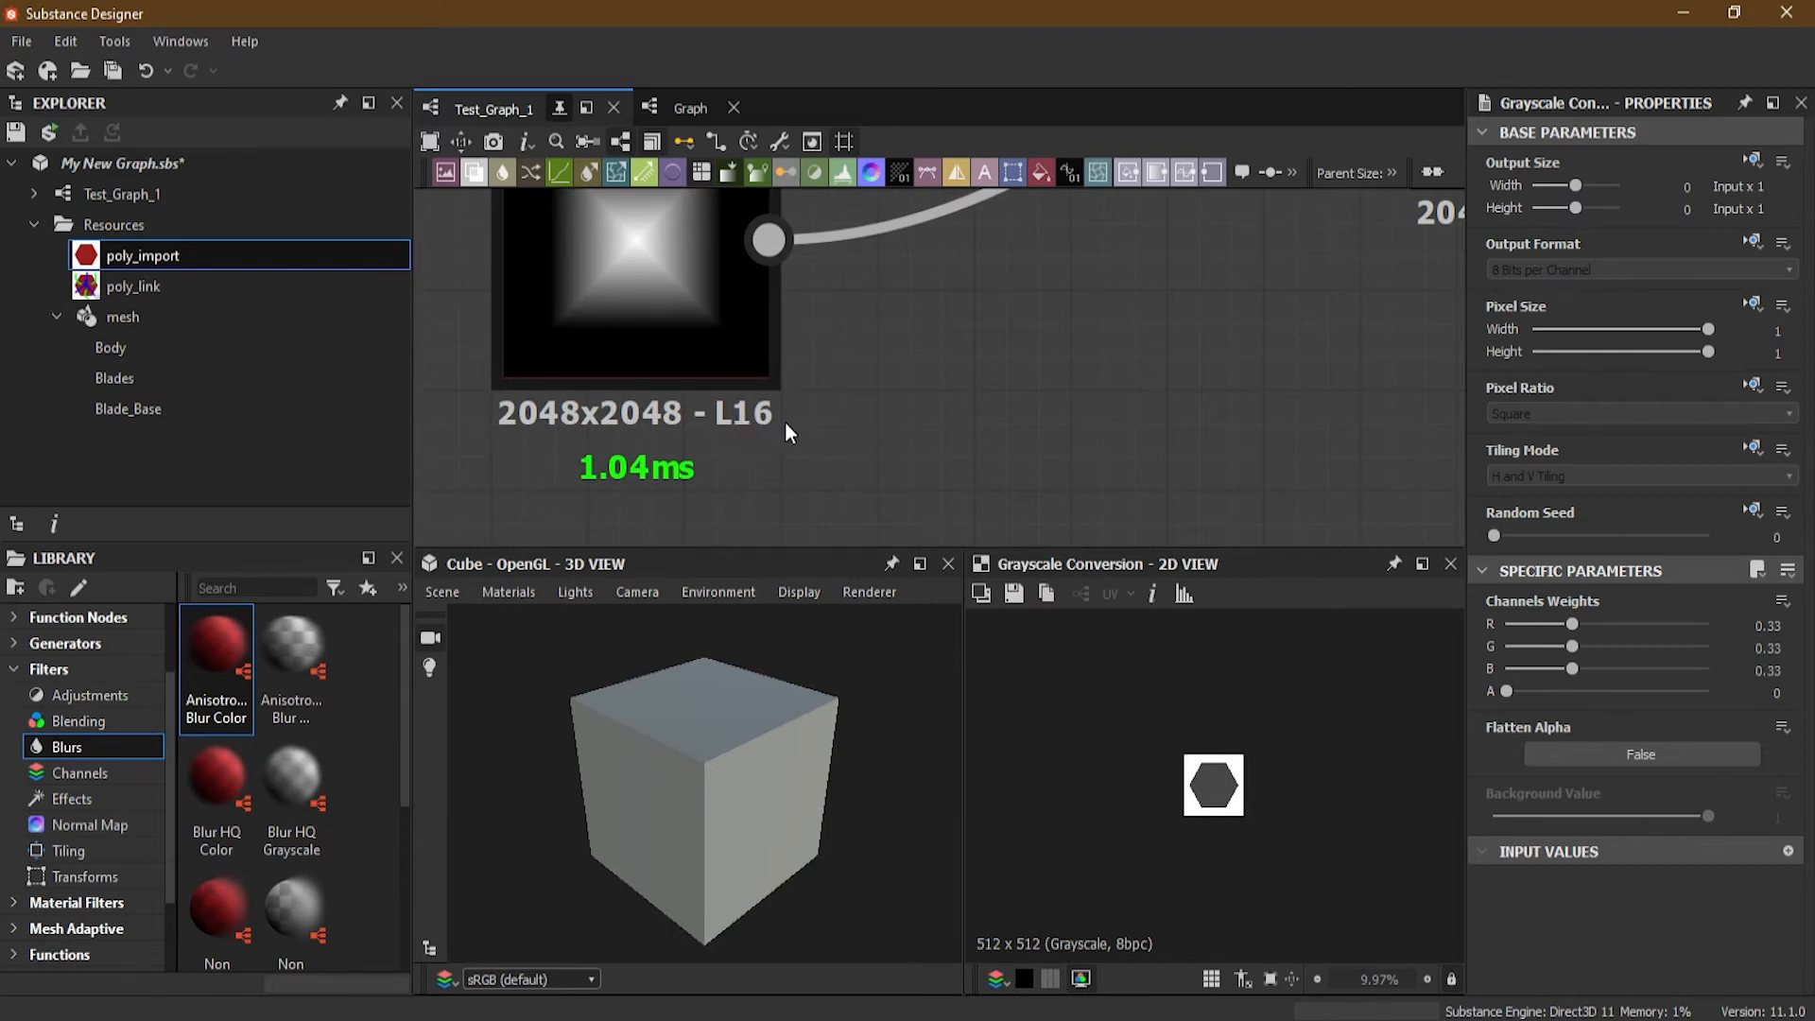
middle_click_drag(1012, 292, 990, 531)
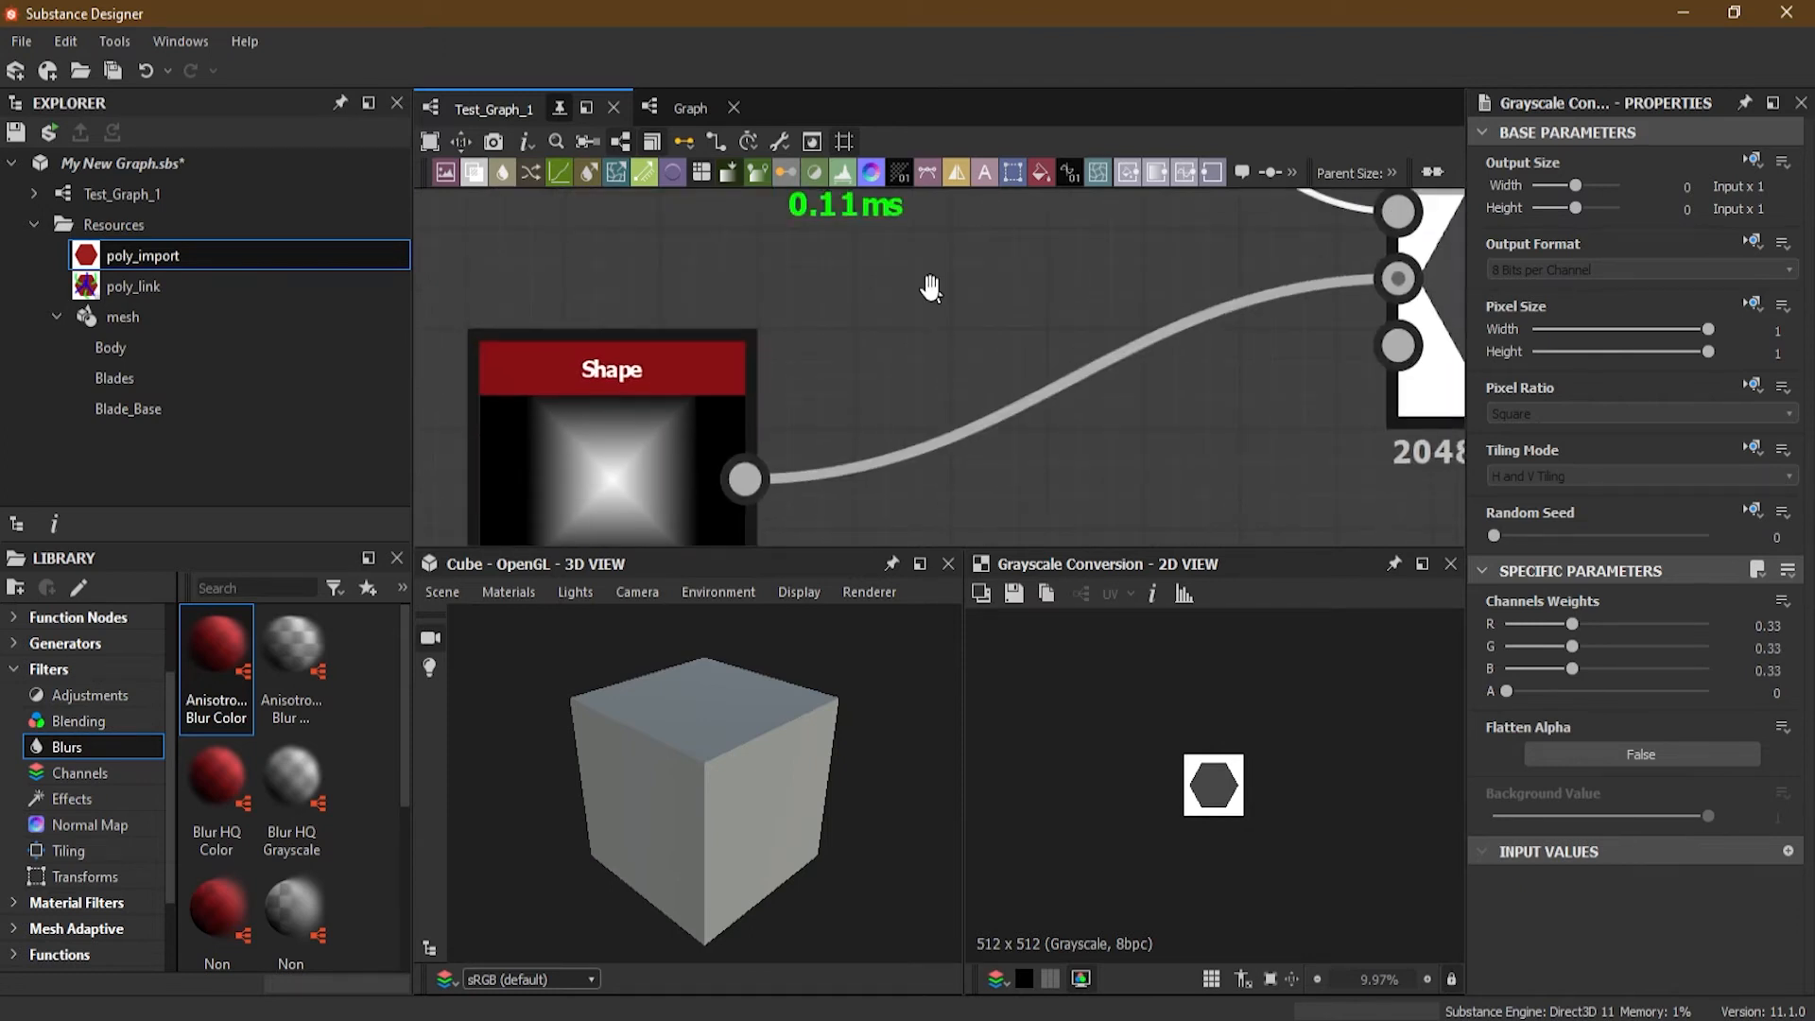
middle_click_drag(928, 289, 903, 538)
middle_click_drag(957, 409, 865, 470)
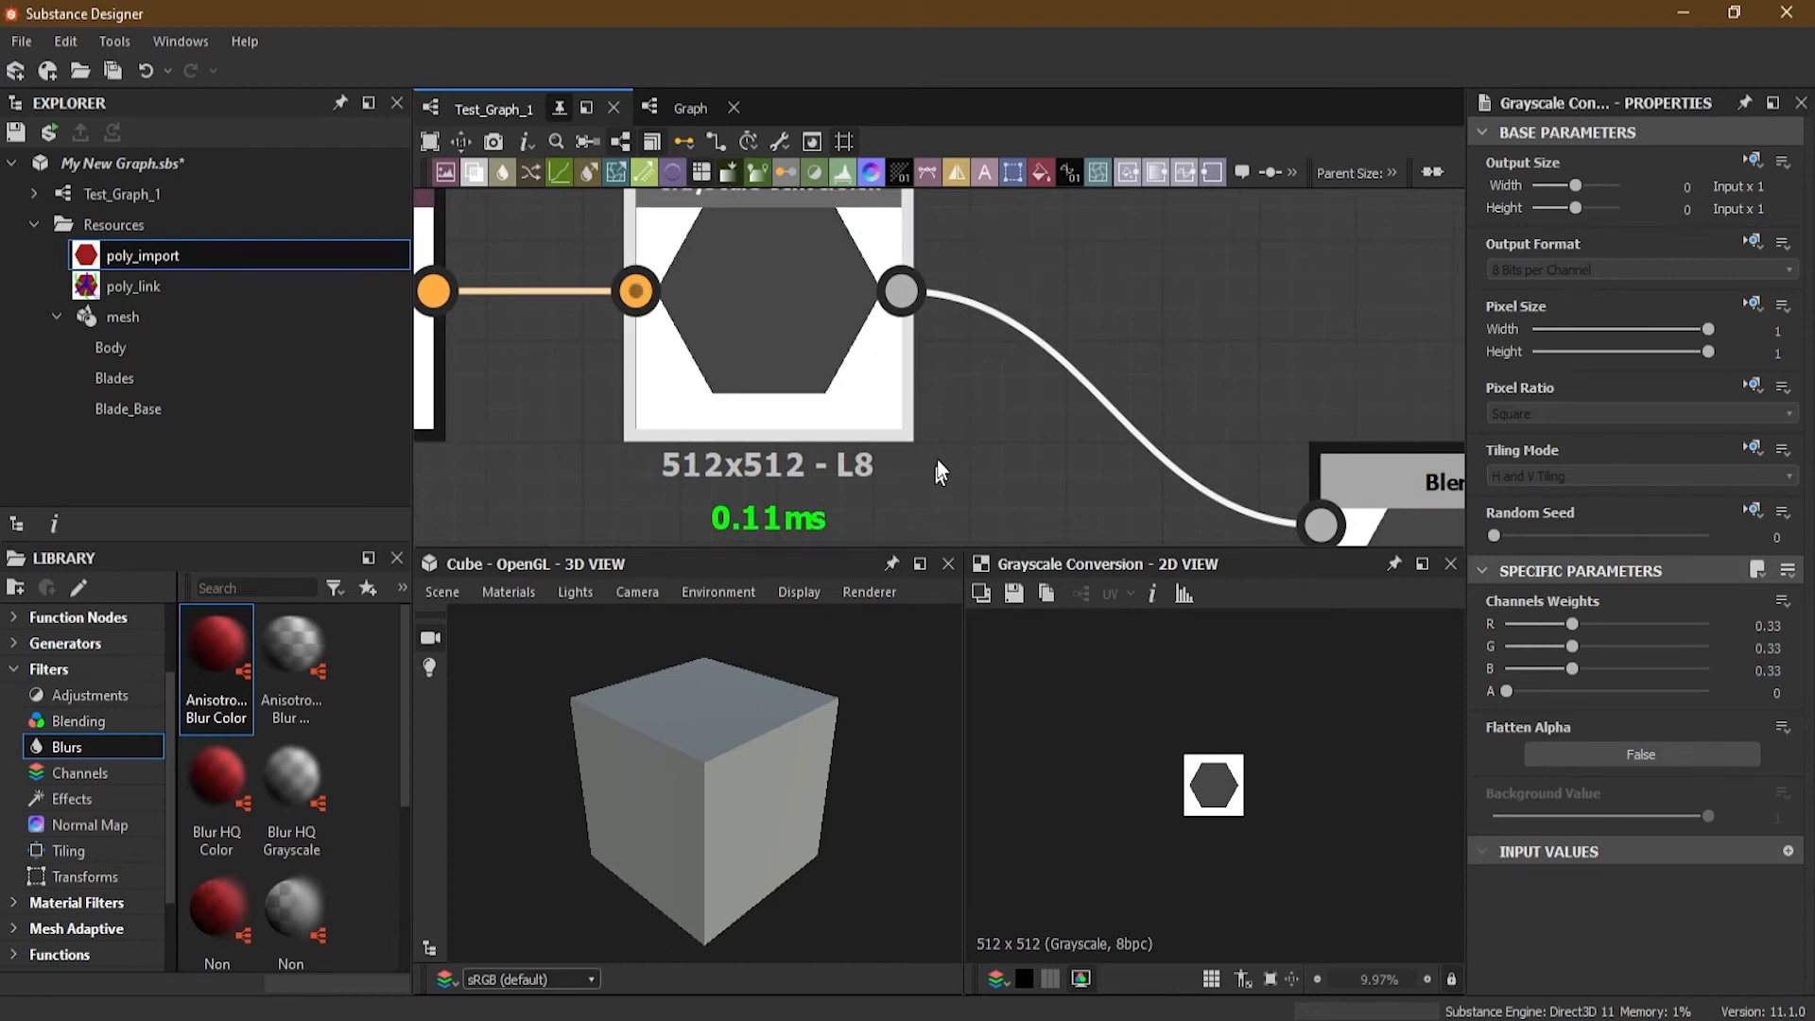
scroll(985, 473, "down", 3)
middle_click_drag(986, 473, 903, 352)
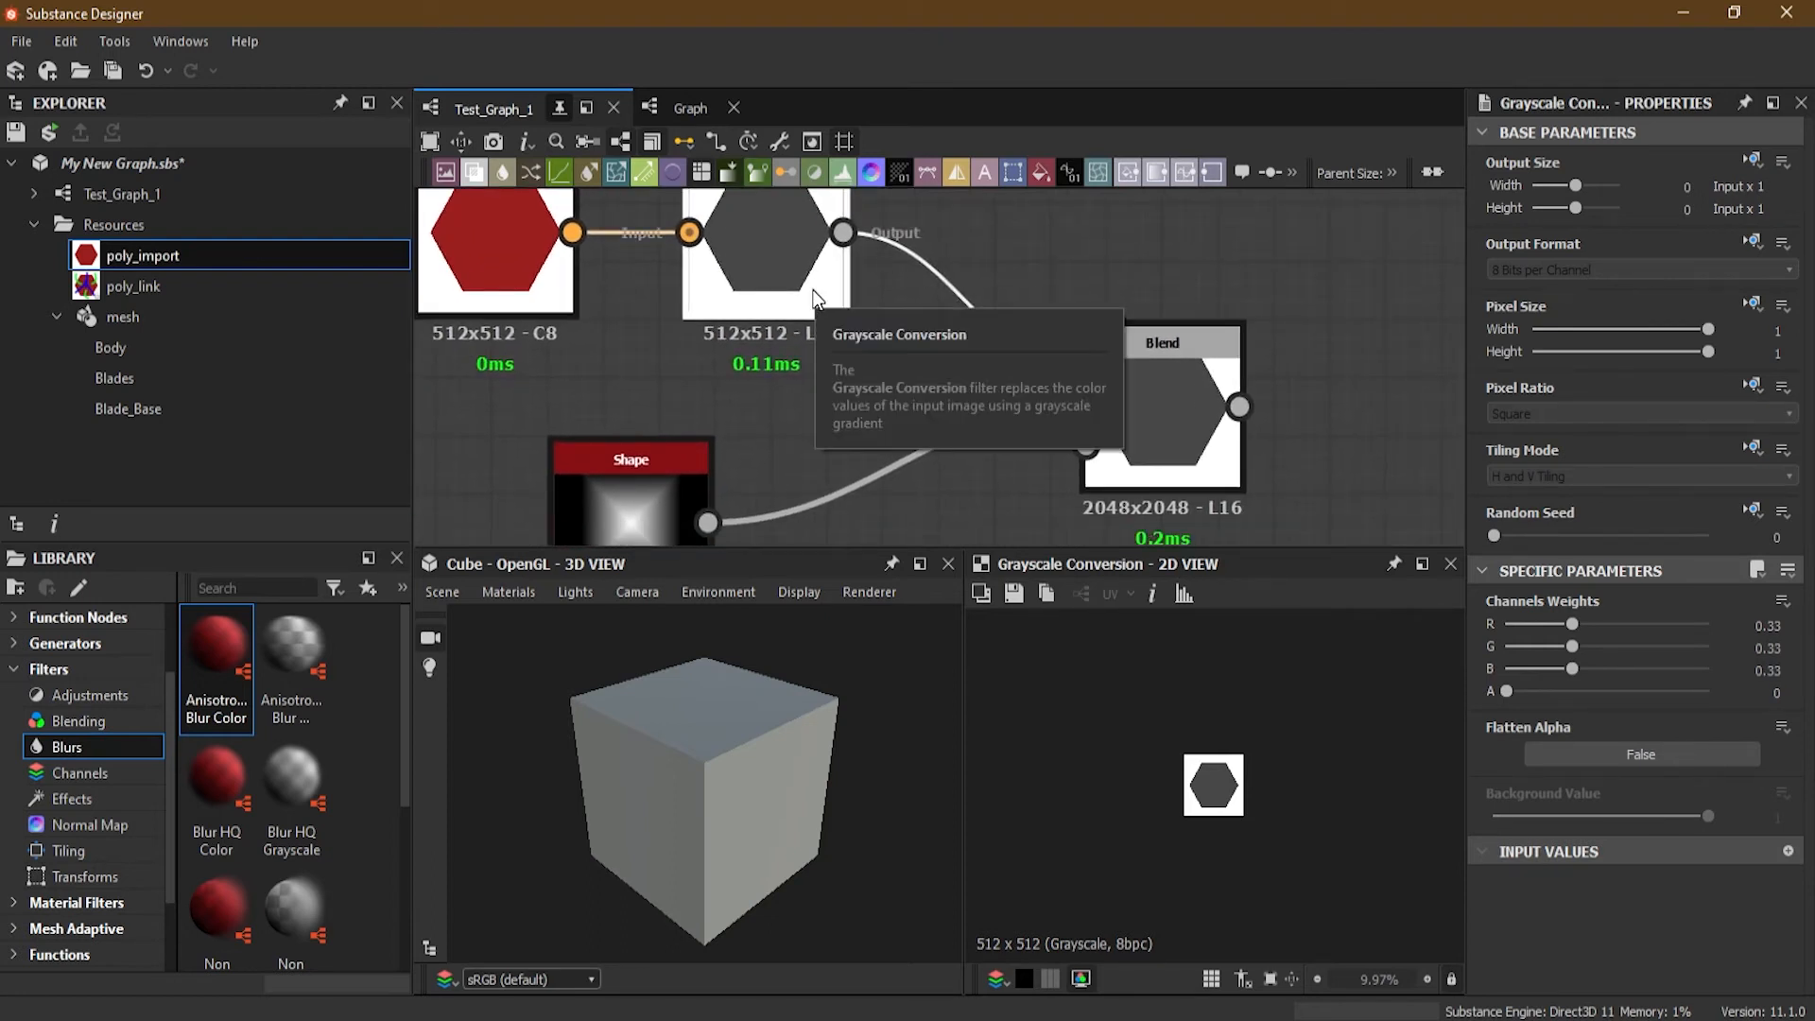
Step: Set the Bitmap node's Output Format to Absolute with 16 Bits per Channel
middle_click_drag(775, 429, 852, 323)
scroll(735, 459, "up", 1)
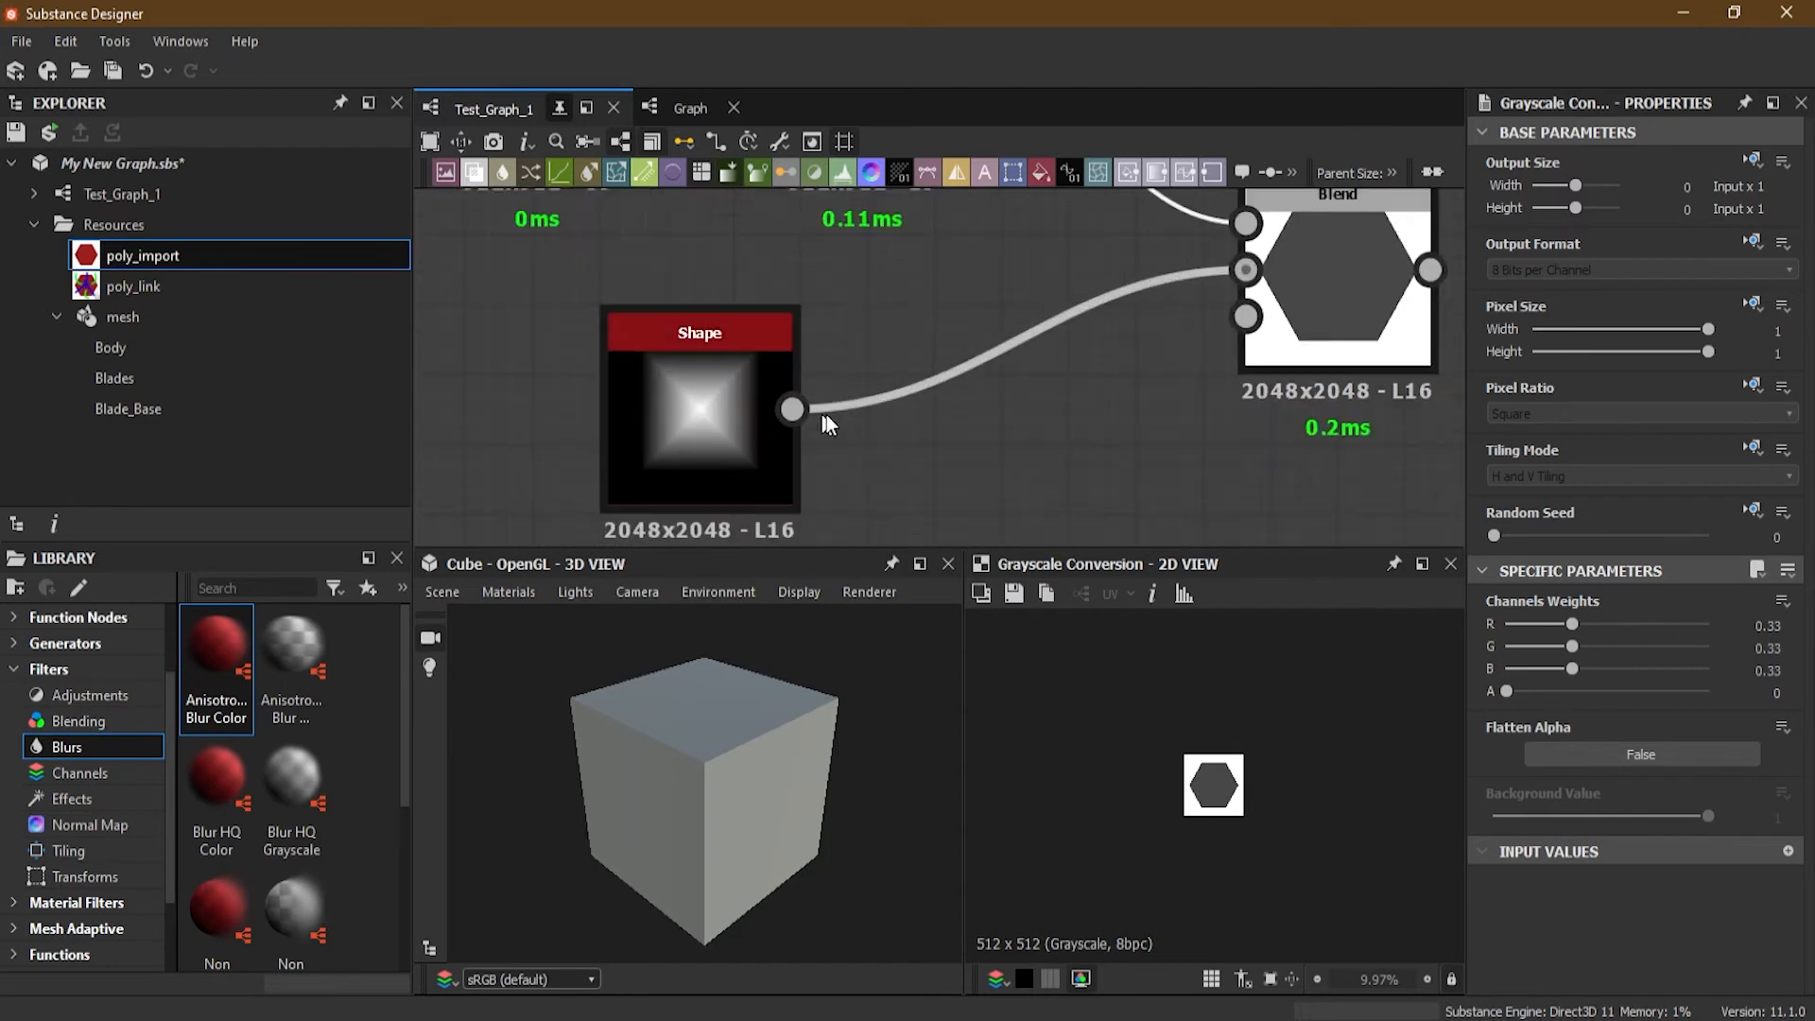
scroll(922, 283, "down", 1)
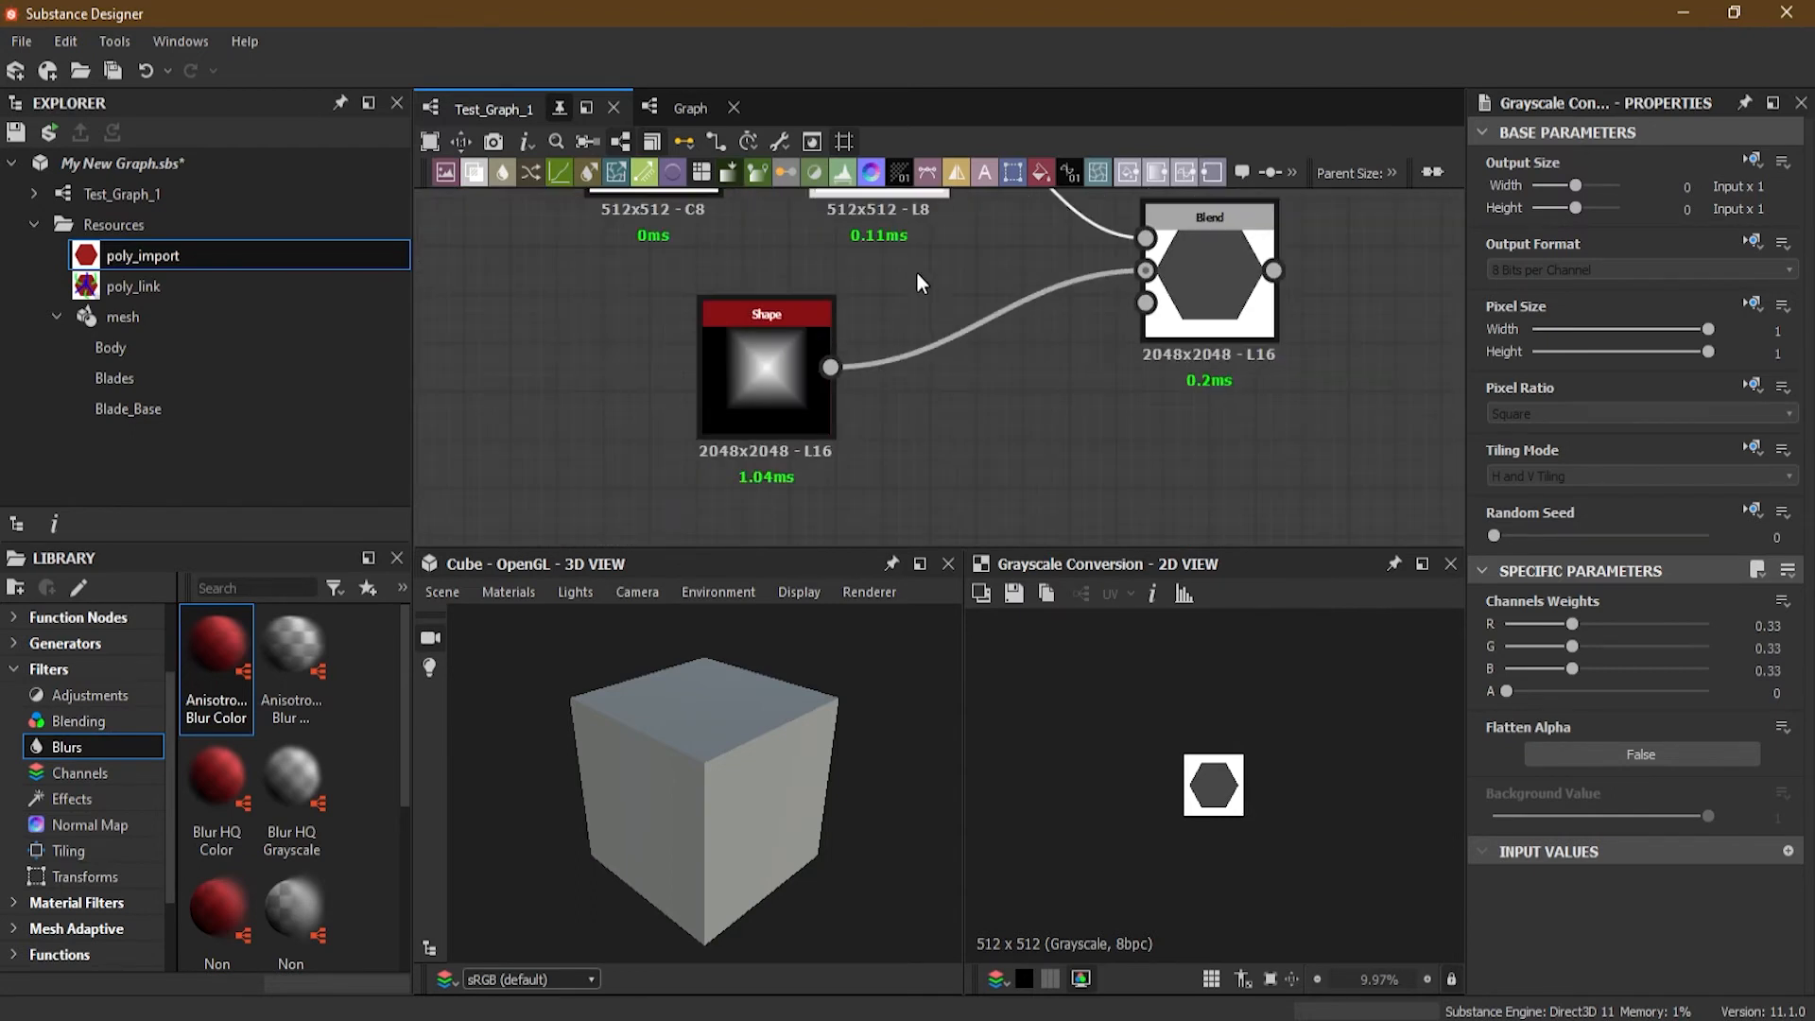
middle_click_drag(910, 239, 883, 378)
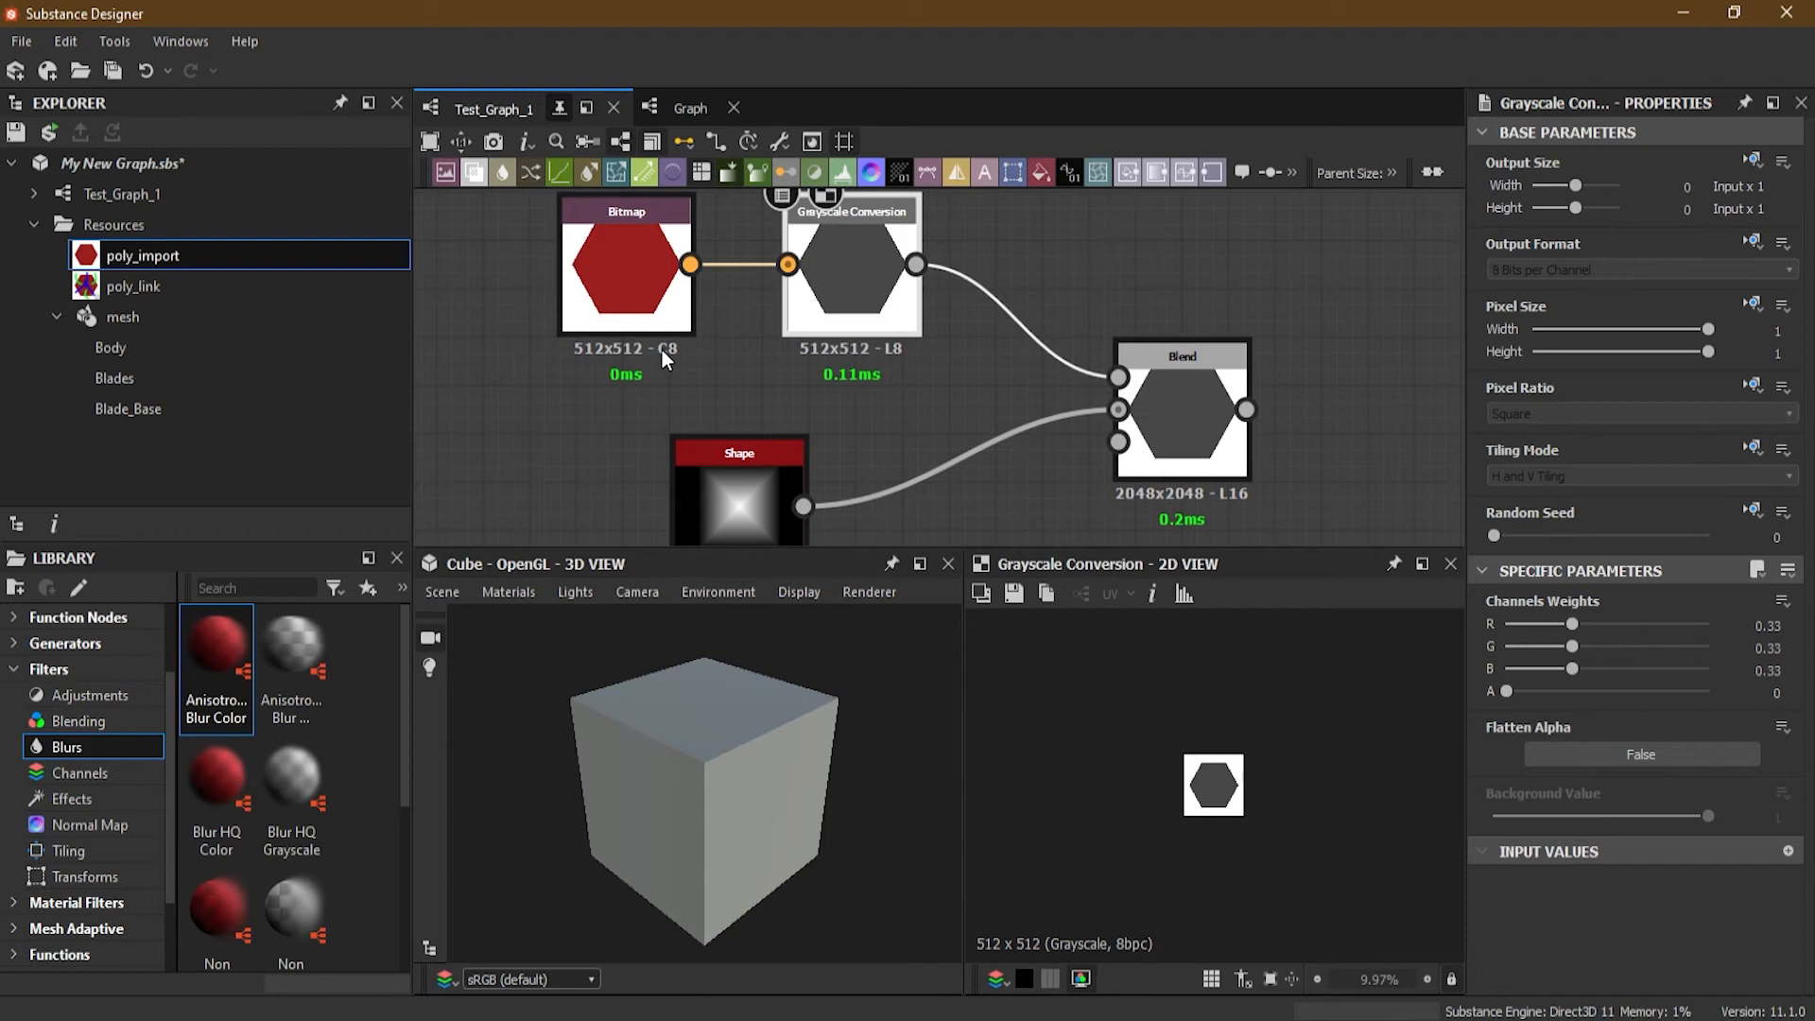
left_click(619, 297)
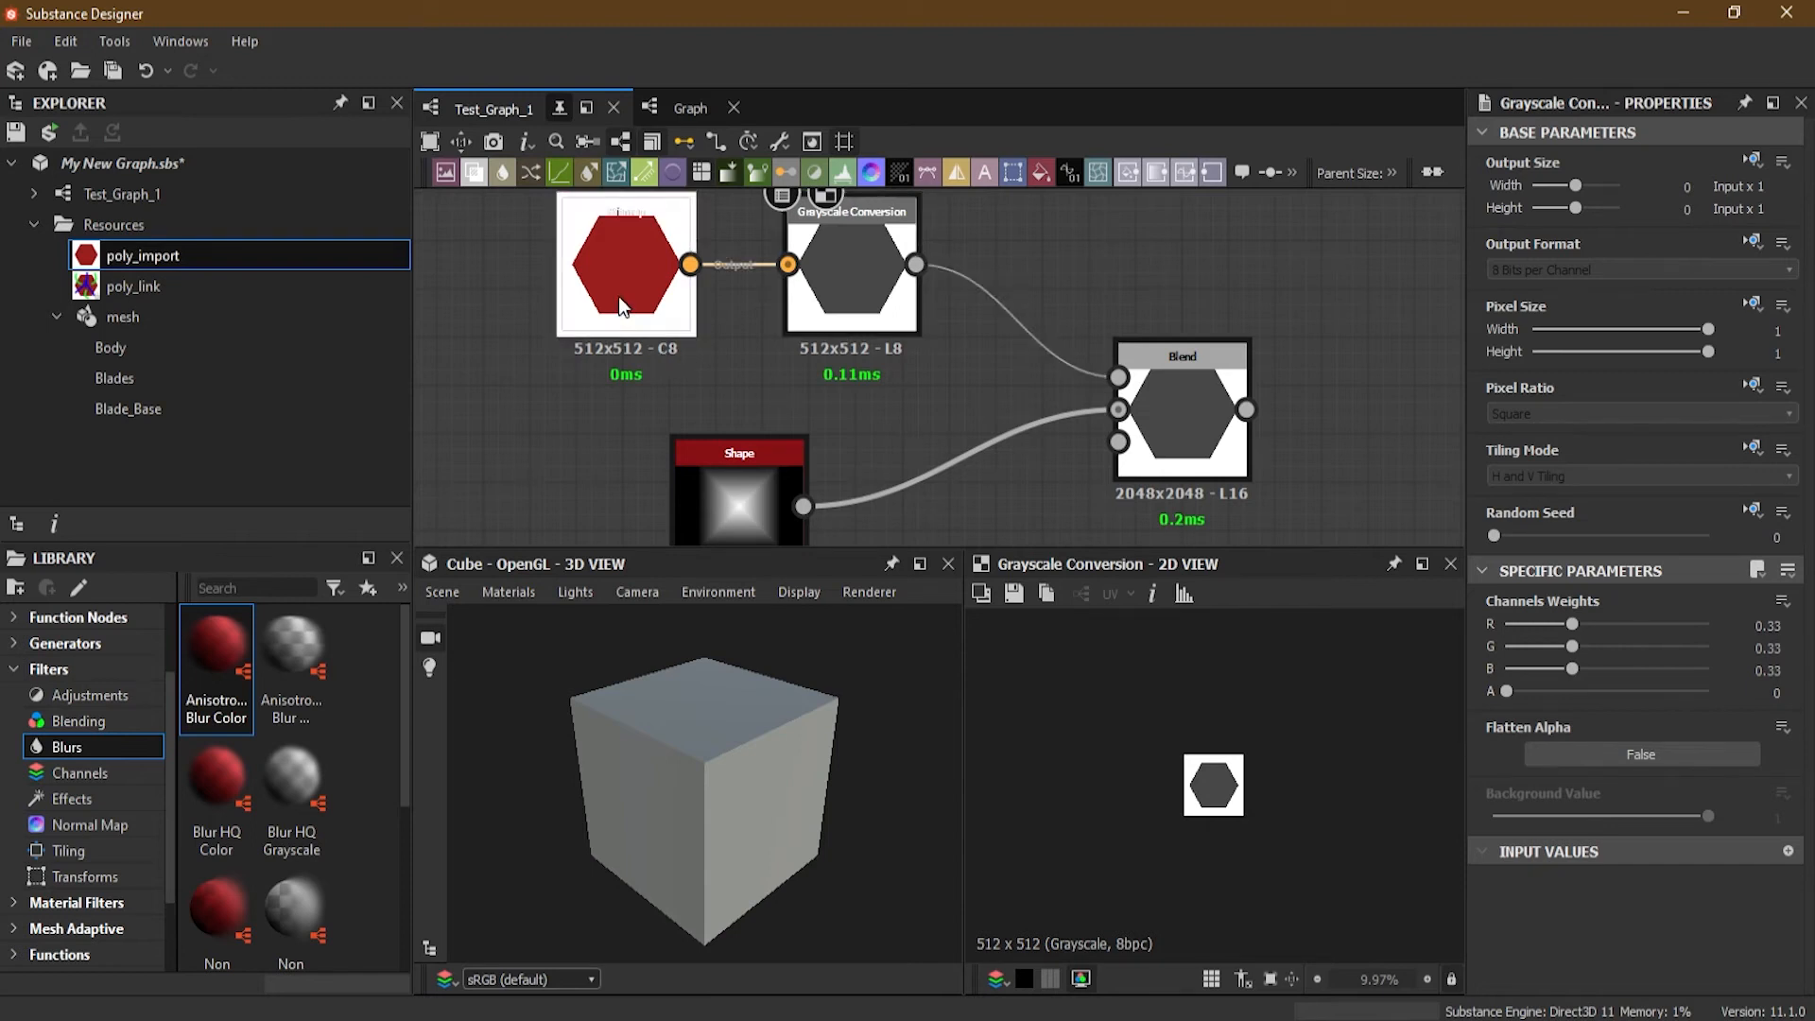
left_click(619, 295)
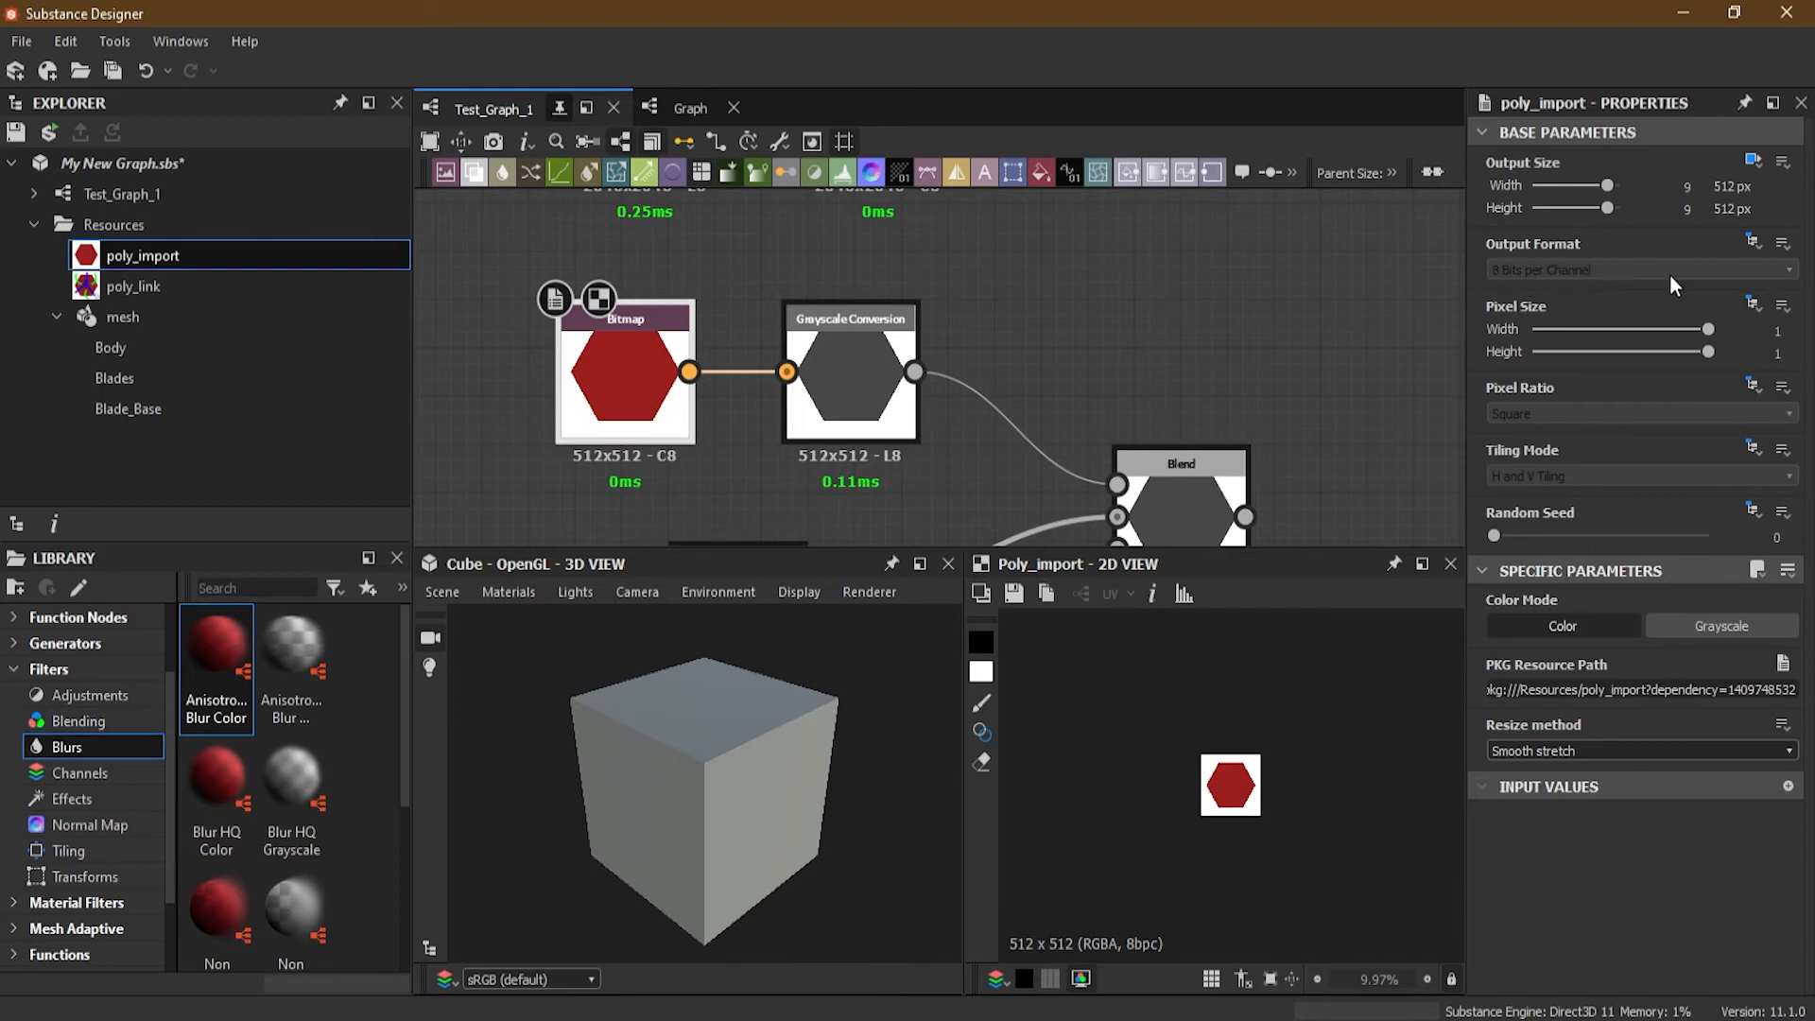
left_click(1752, 244)
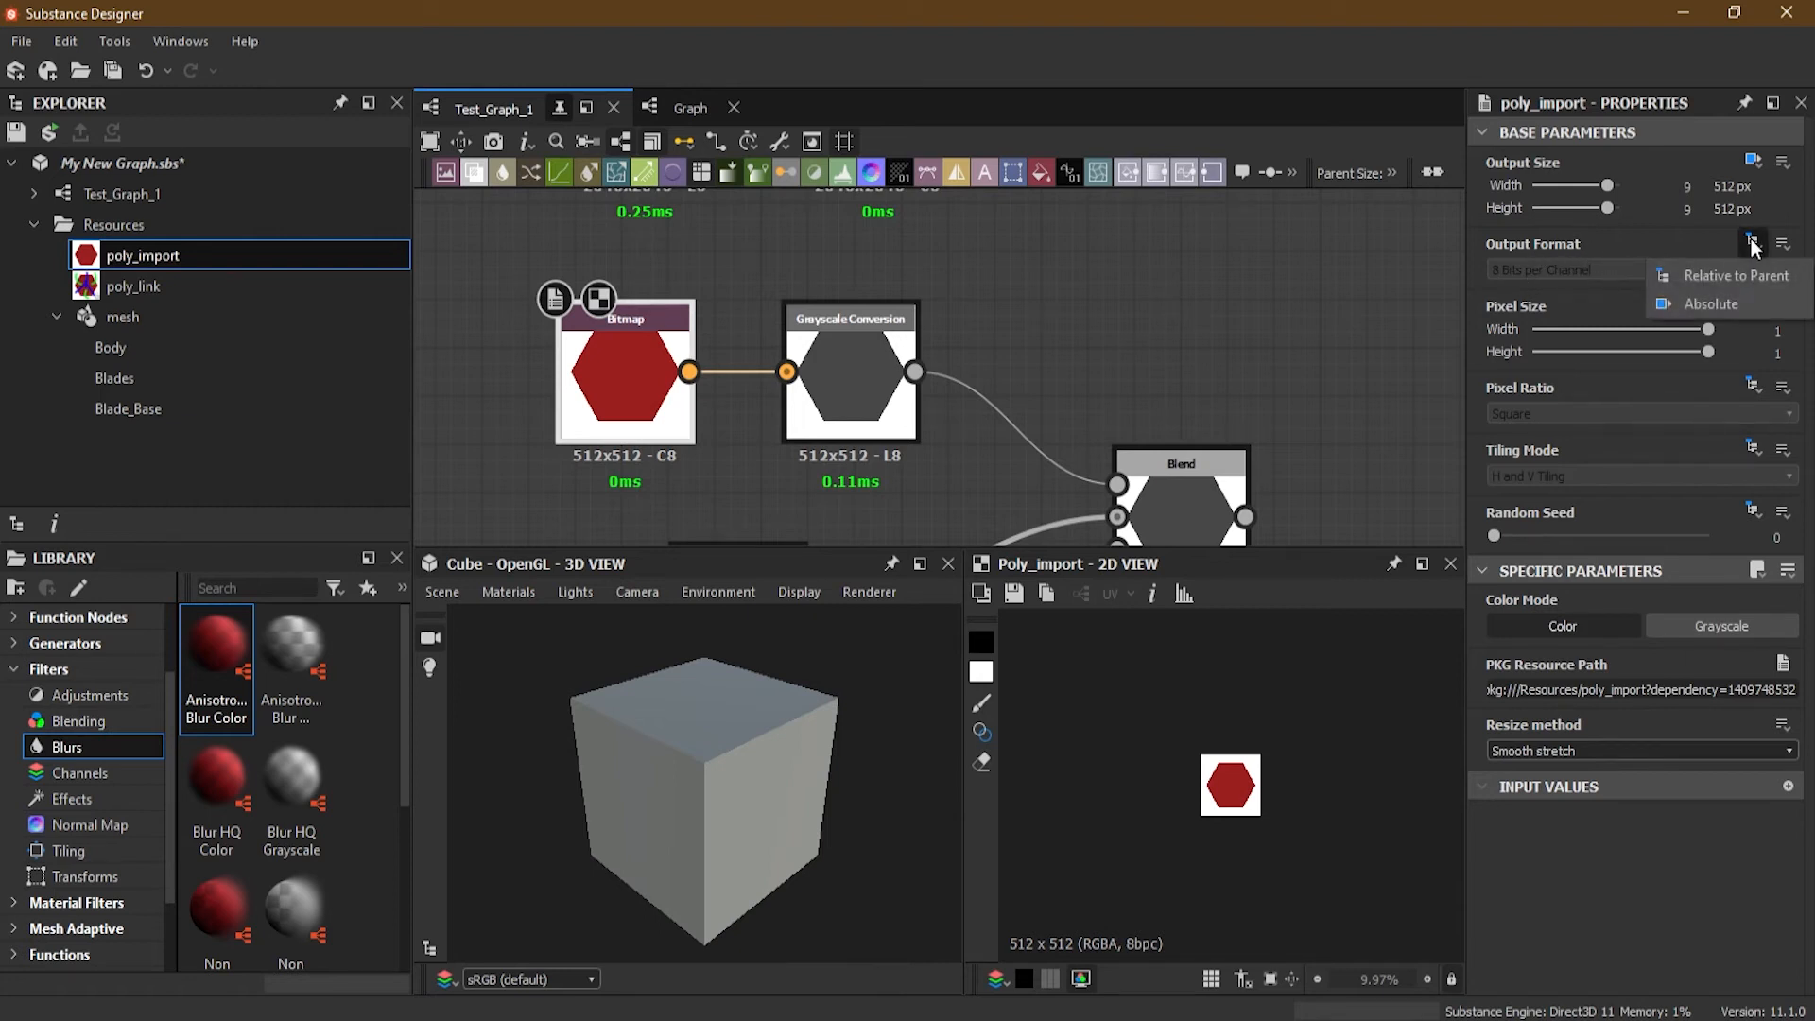
left_click(1730, 306)
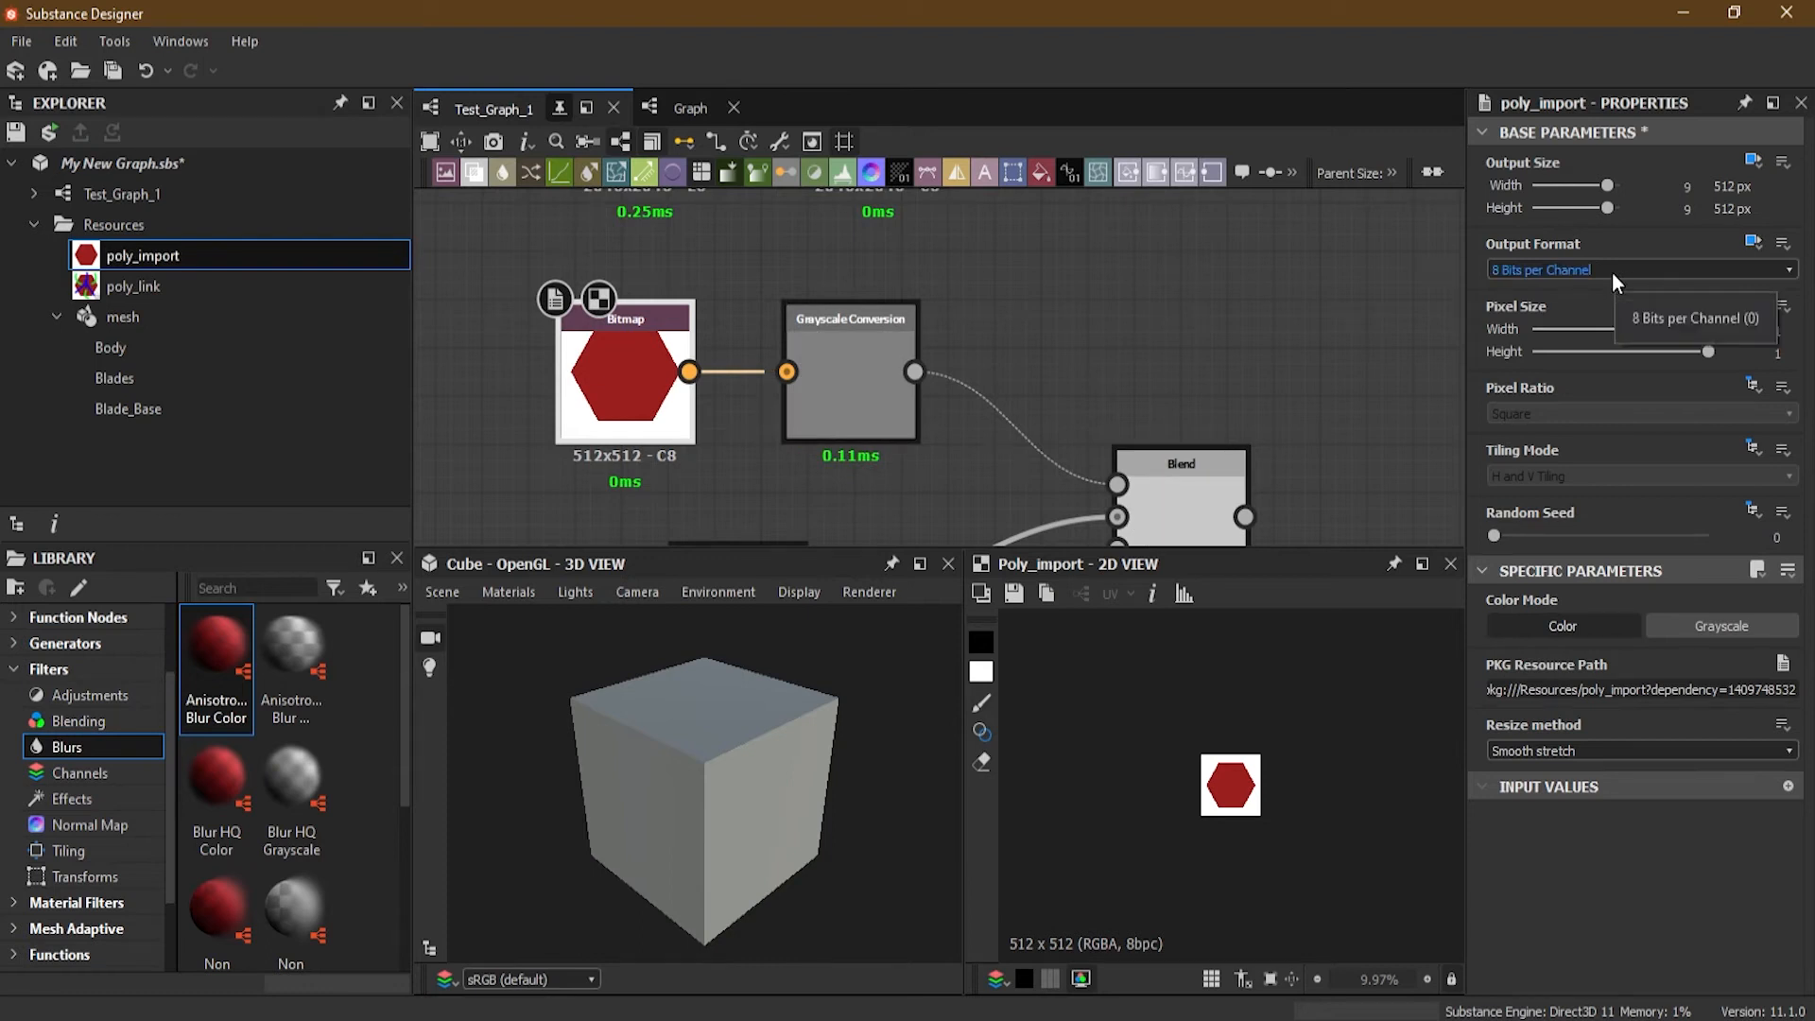
left_click(1613, 272)
left_click(1597, 304)
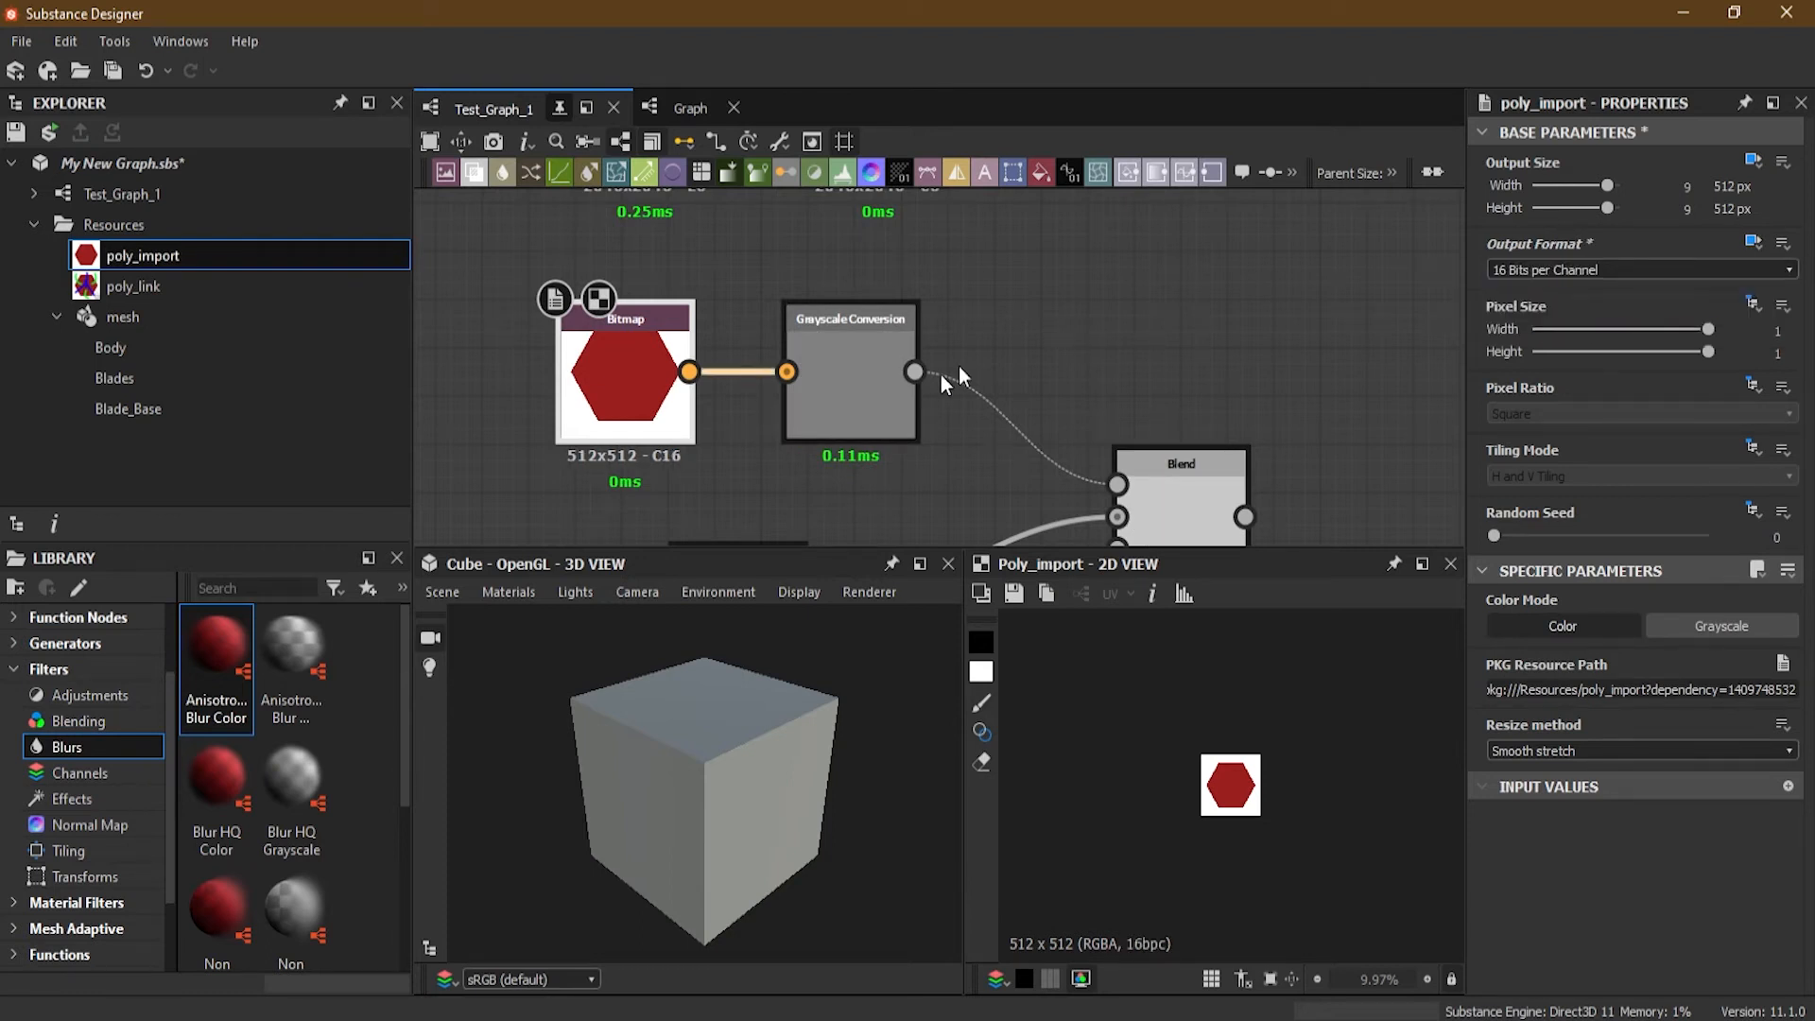
Step: Display the Grayscale Conversion node's updated output in the 2D view
middle_click_drag(763, 480, 770, 371)
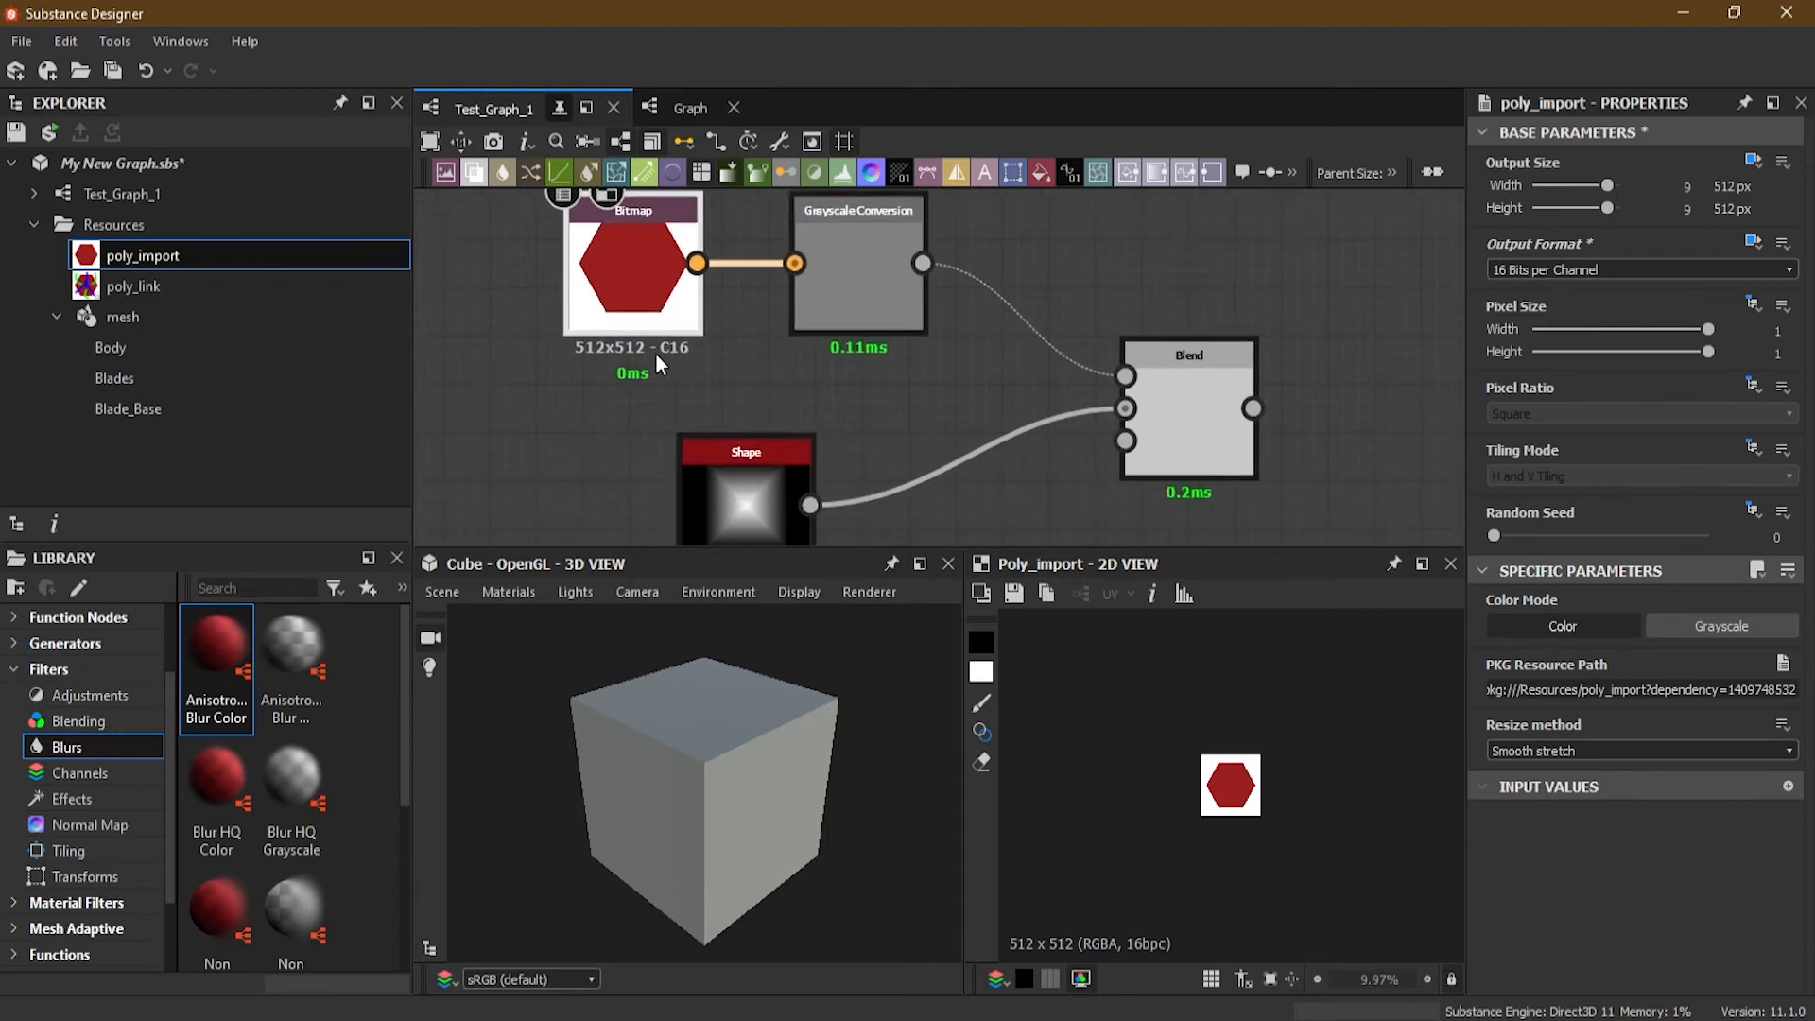
scroll(1038, 377, "up", 5)
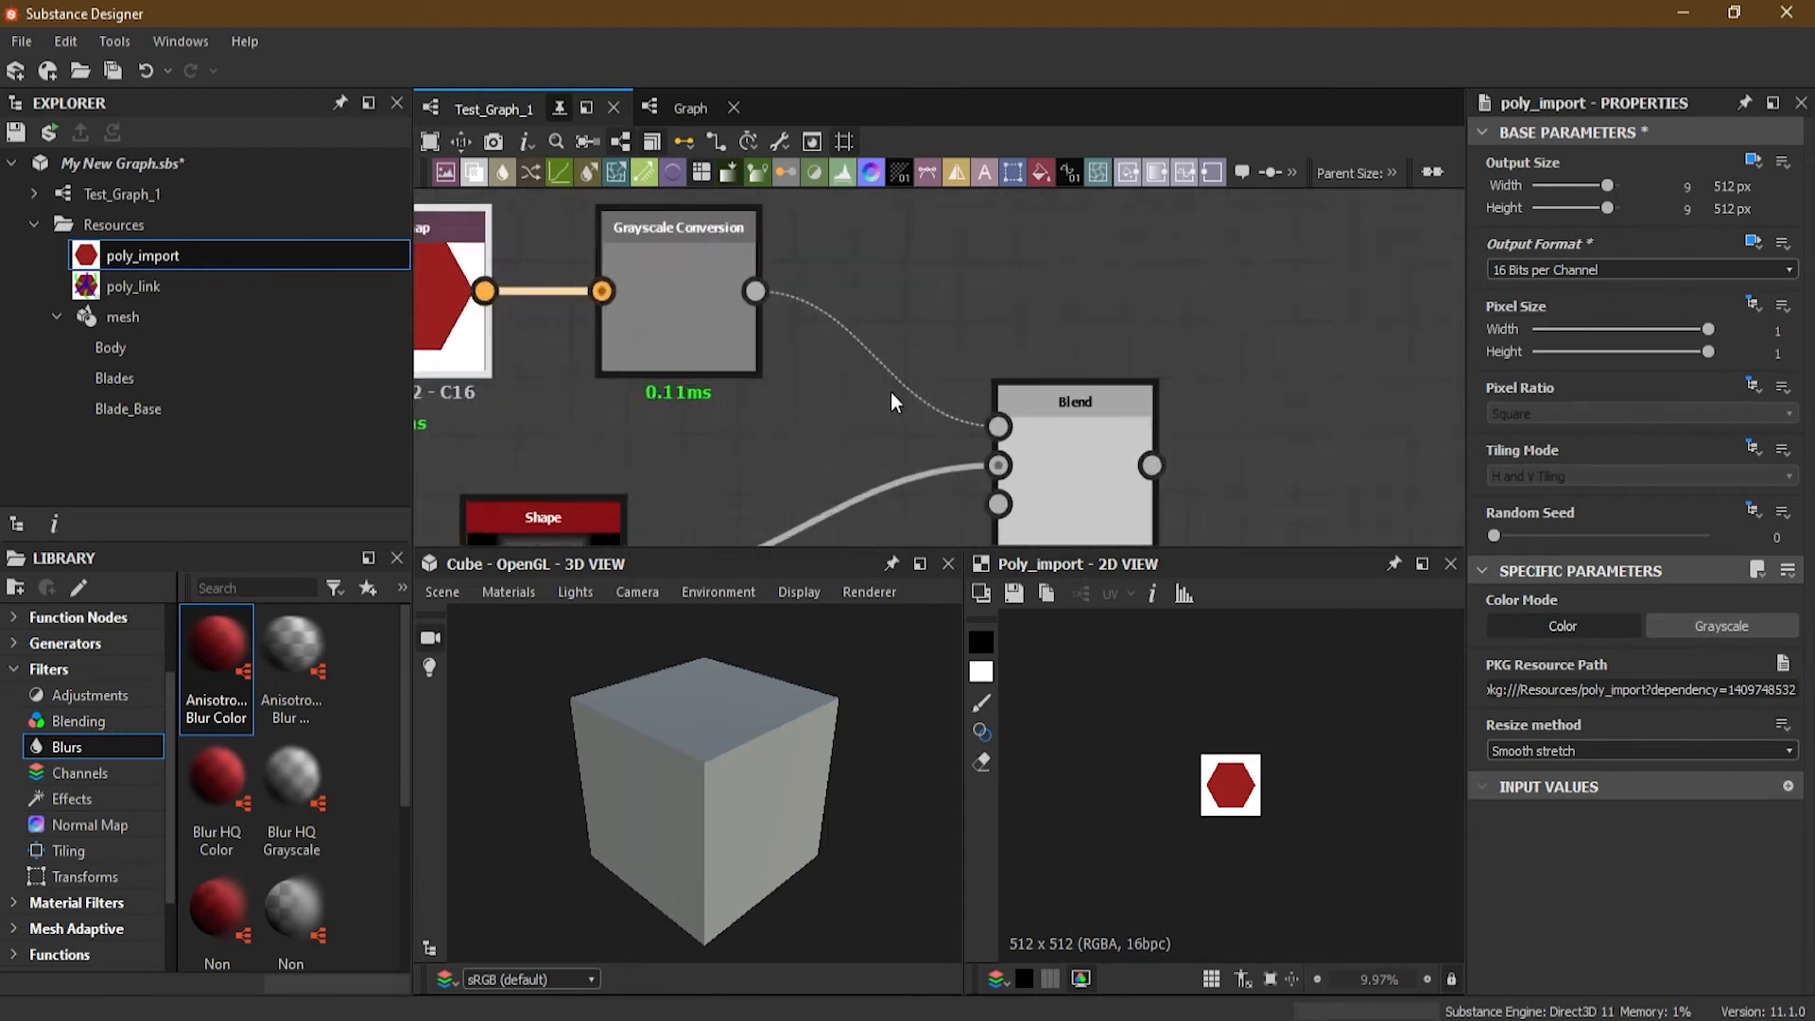
scroll(814, 380, "down", 3)
middle_click_drag(811, 380, 997, 454)
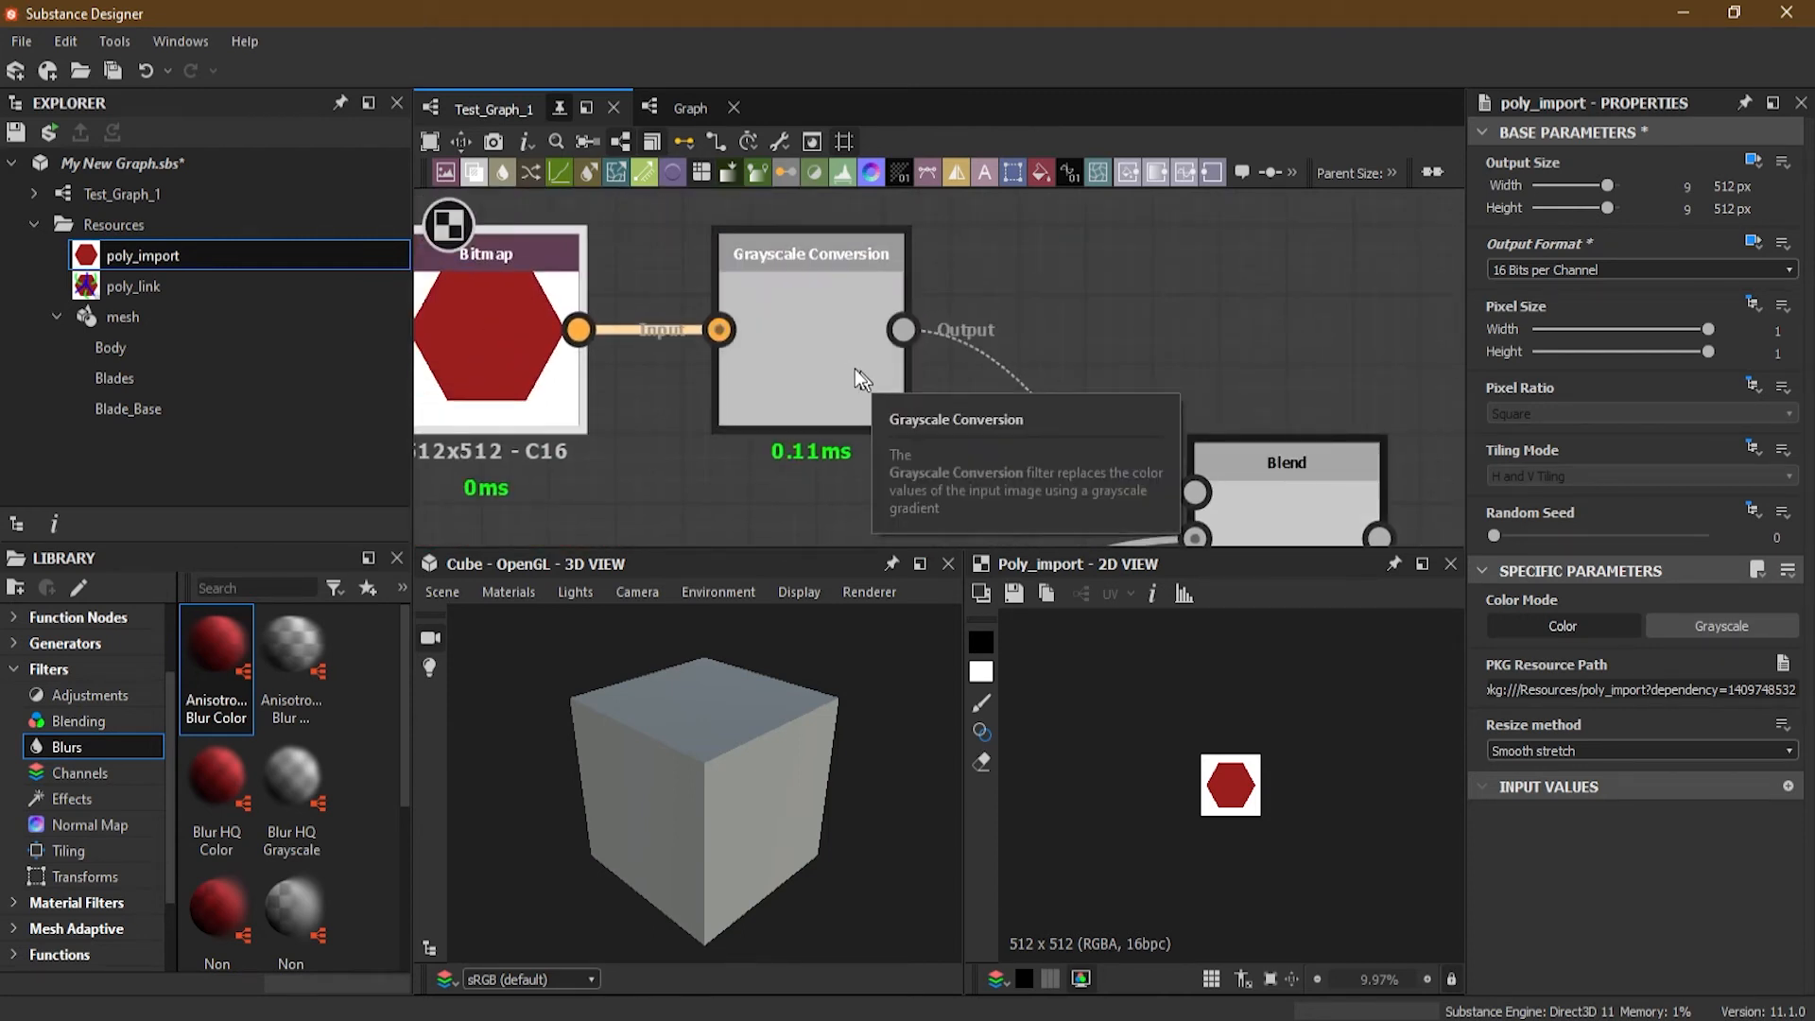
left_click(809, 343)
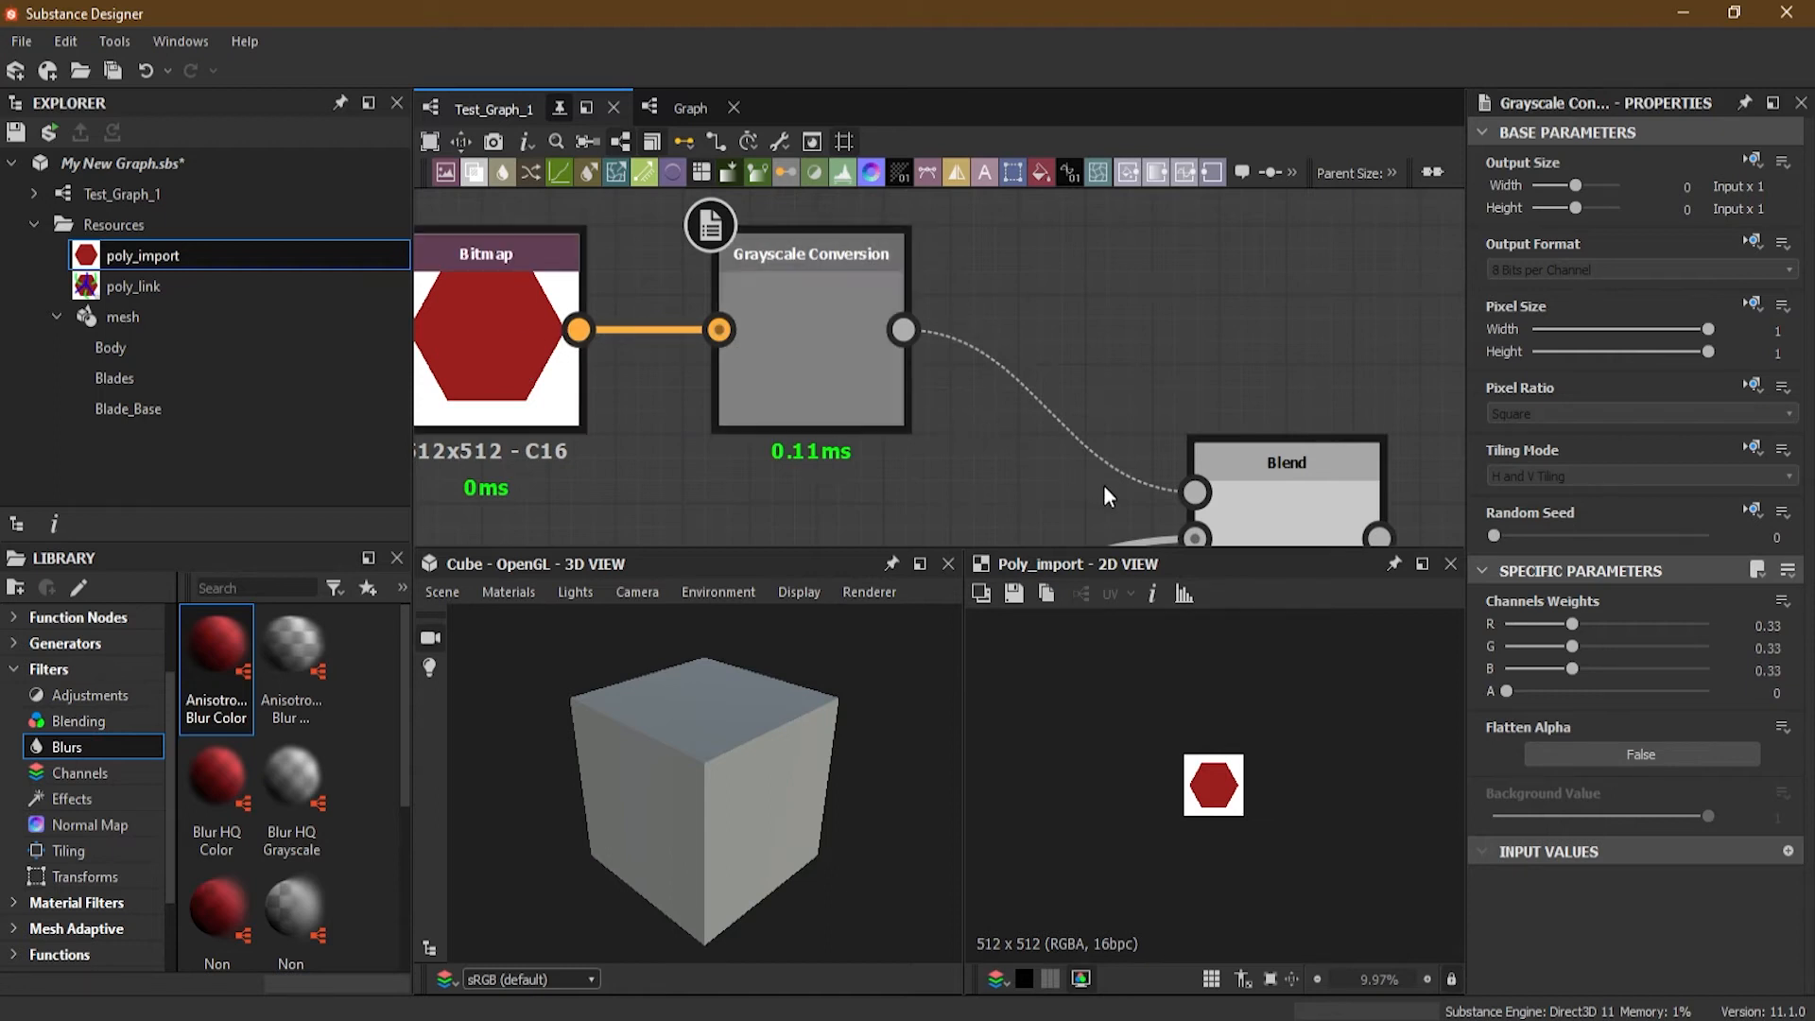
double_click(802, 329)
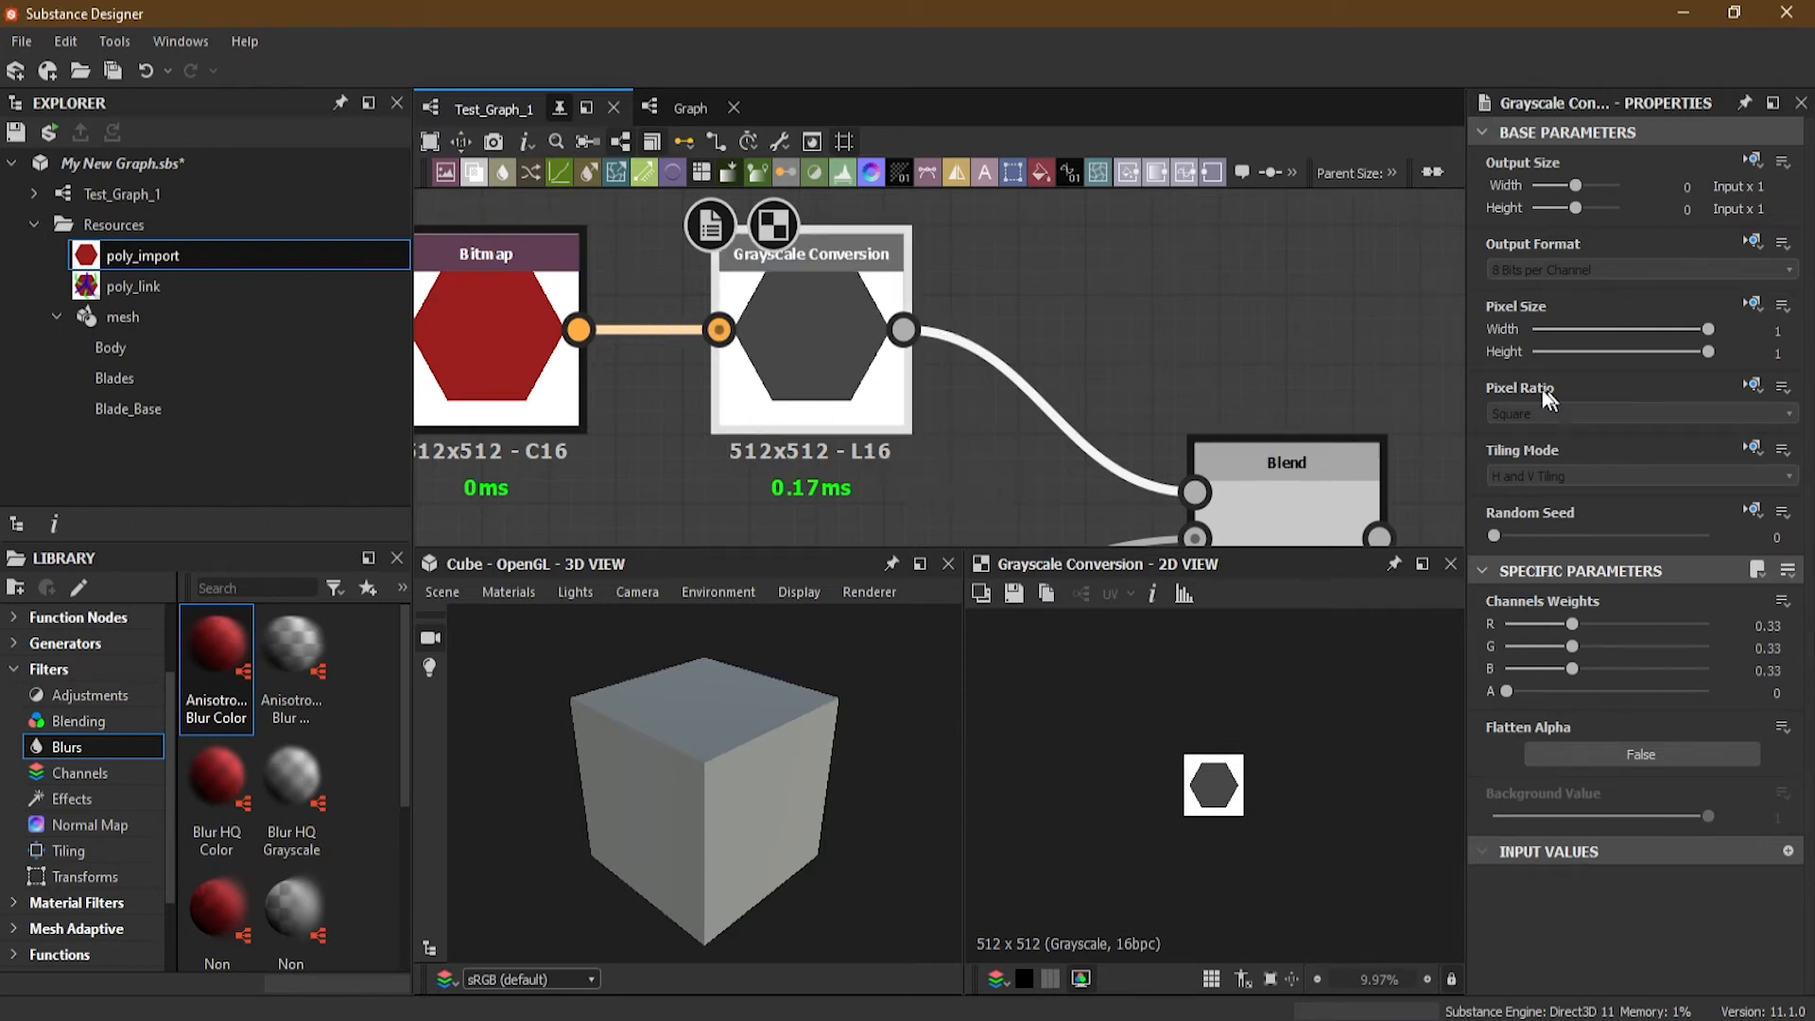
Step: Display the Blend node's updated output in the 2D view and check it against its input nodes
middle_click_drag(996, 422, 1012, 298)
scroll(979, 319, "down", 2)
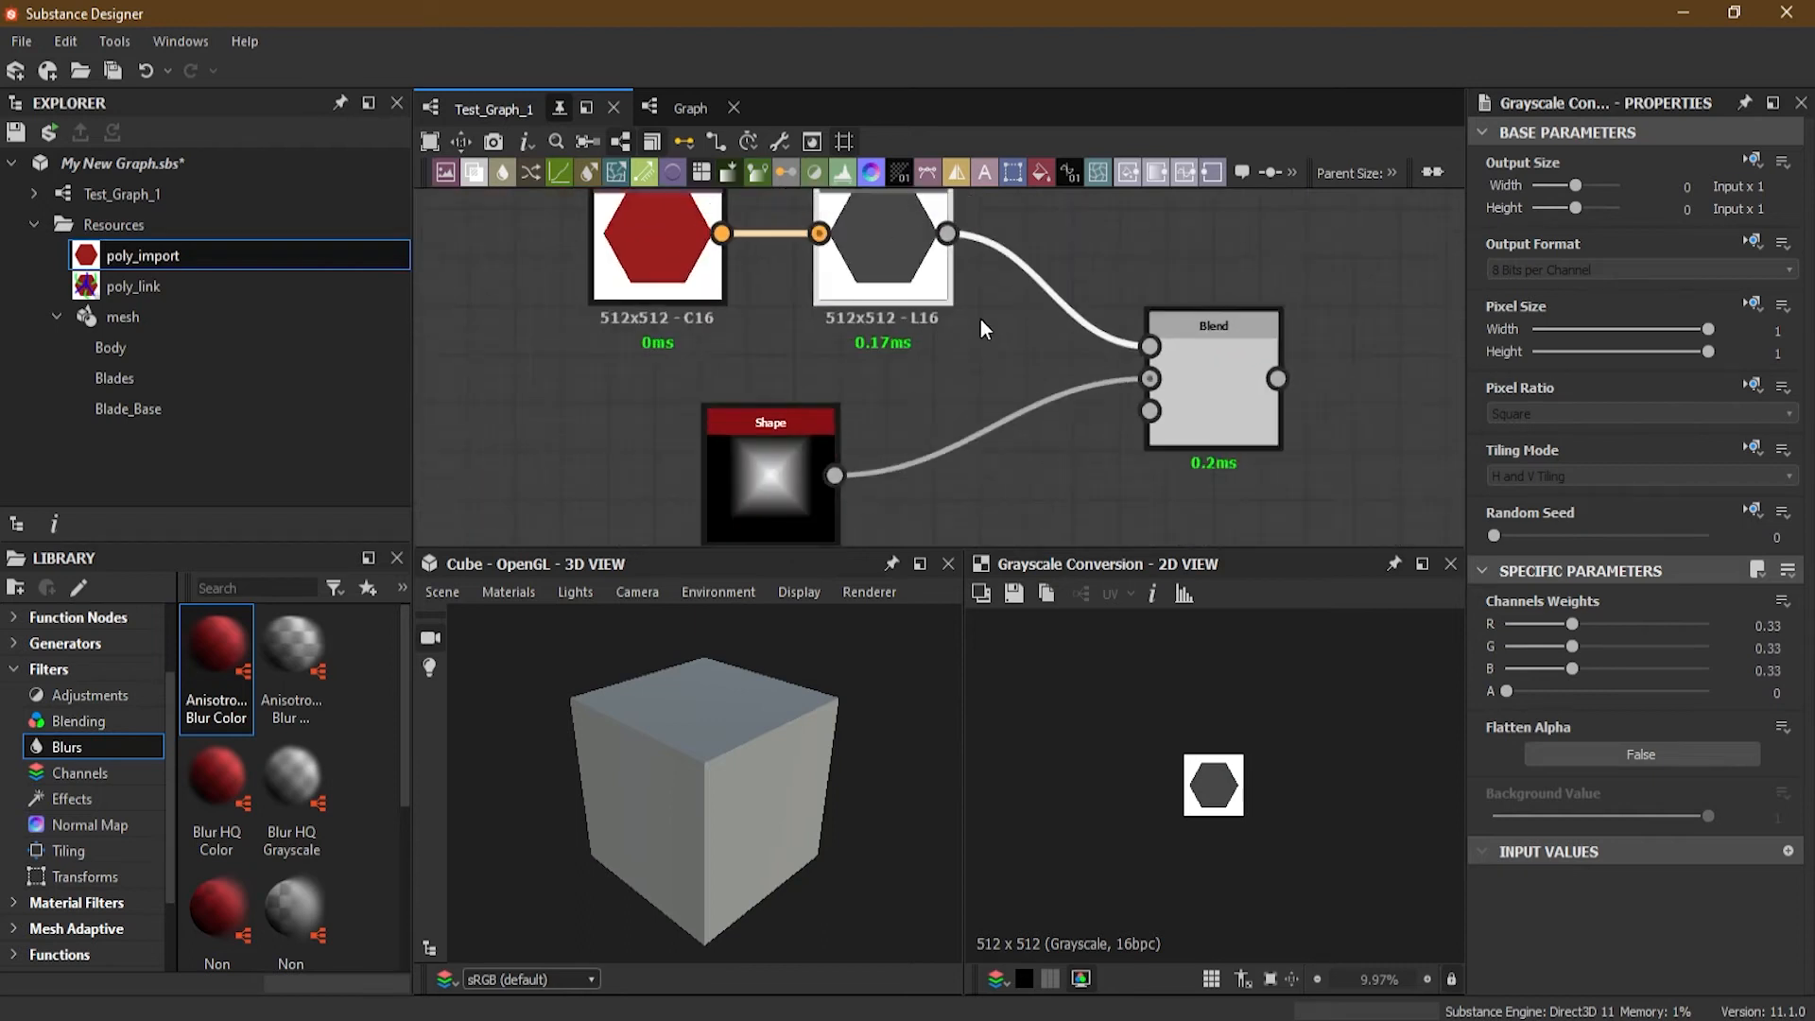
double_click(1227, 378)
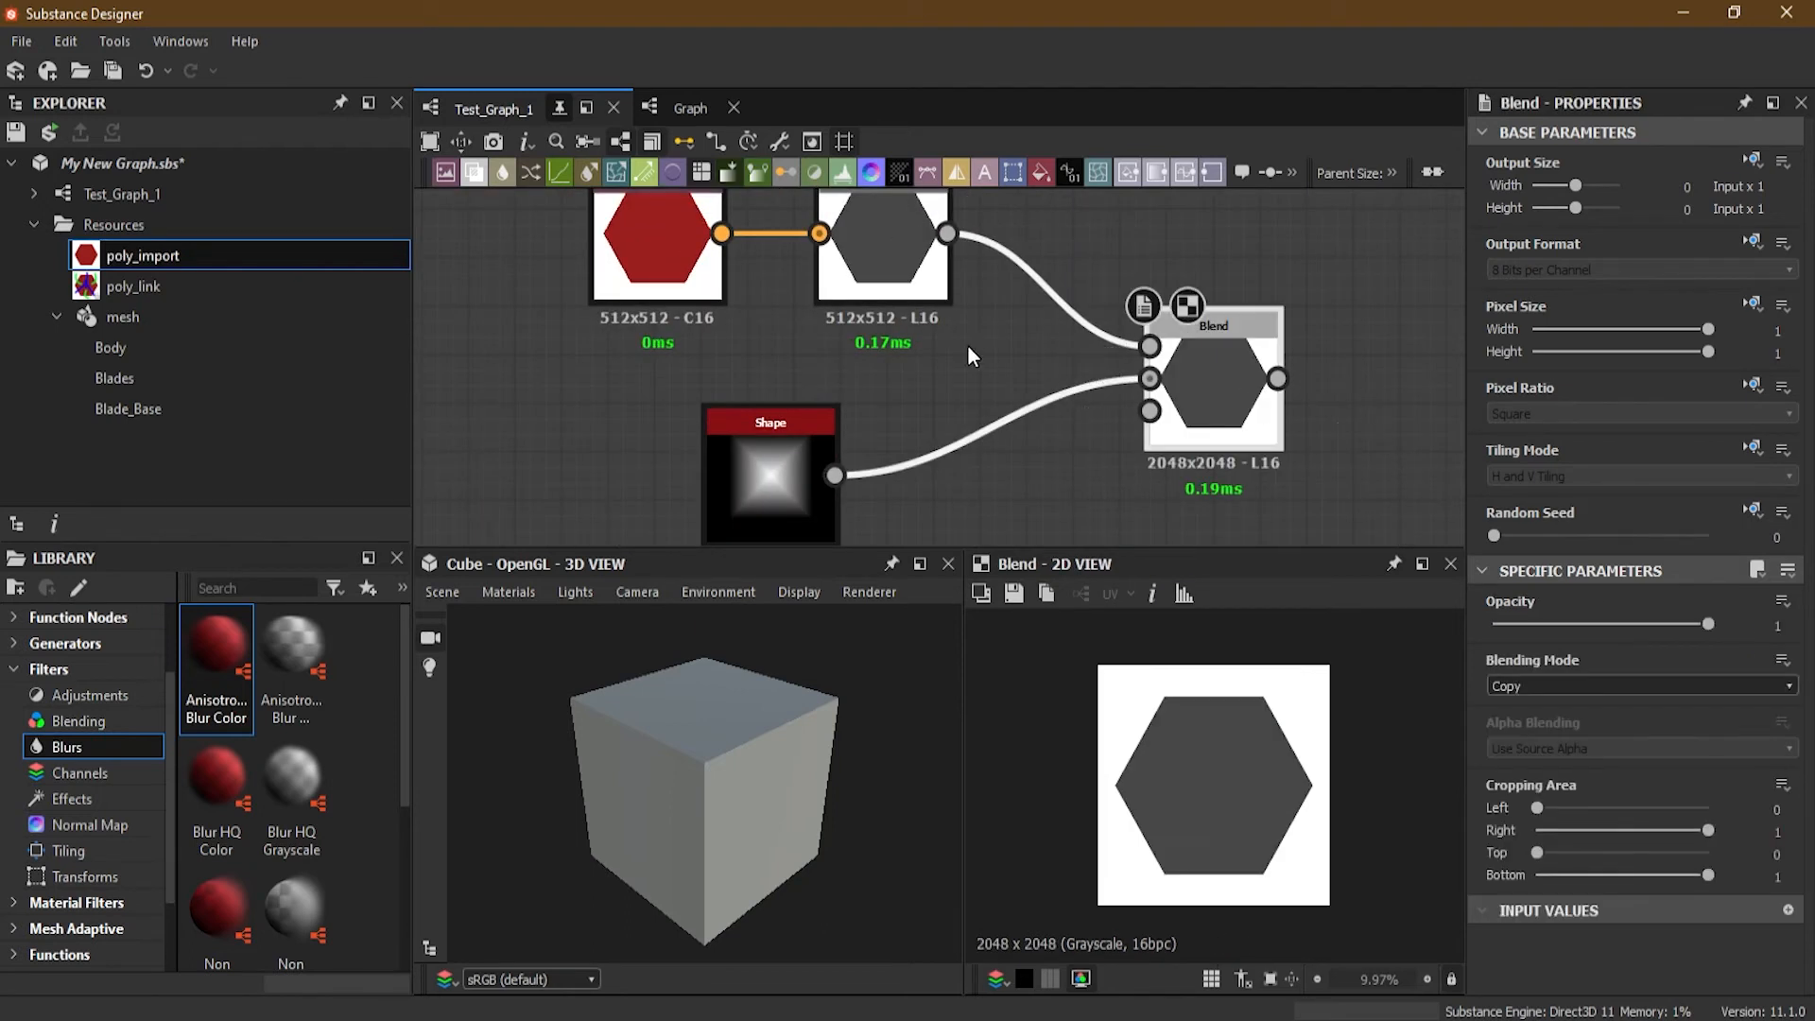
middle_click_drag(967, 344, 954, 409)
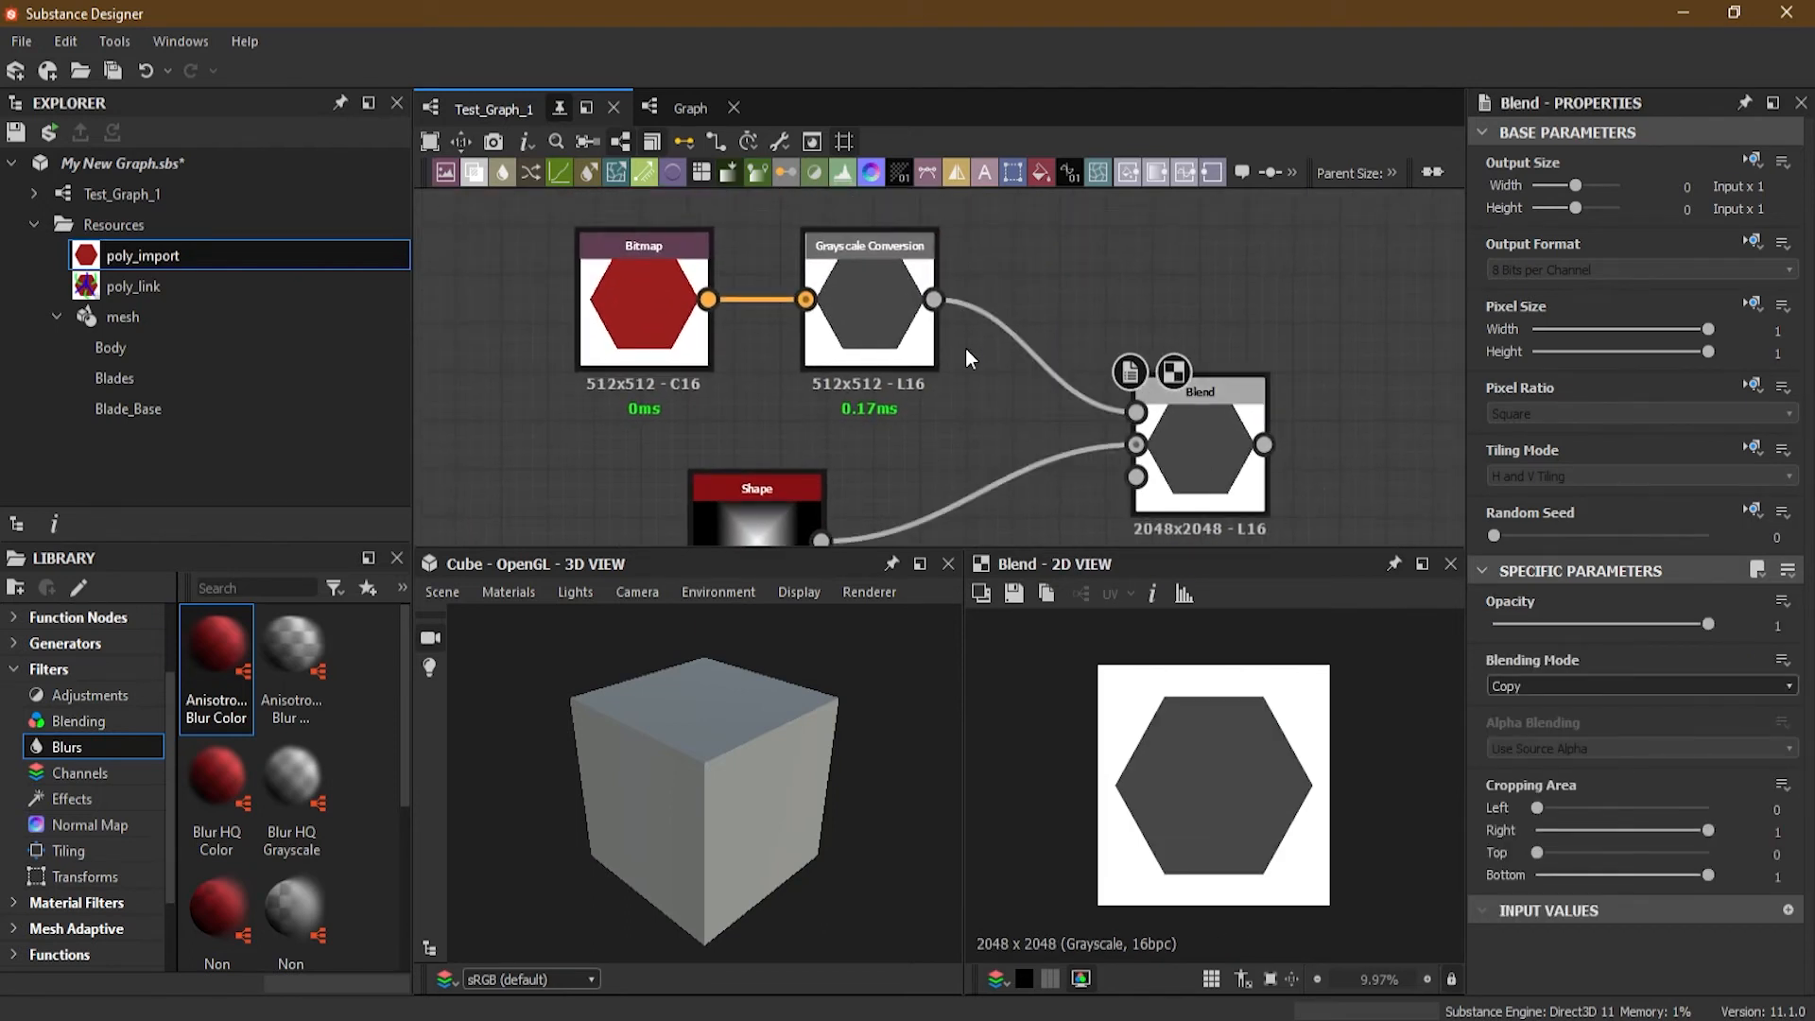
middle_click_drag(1216, 487, 1176, 378)
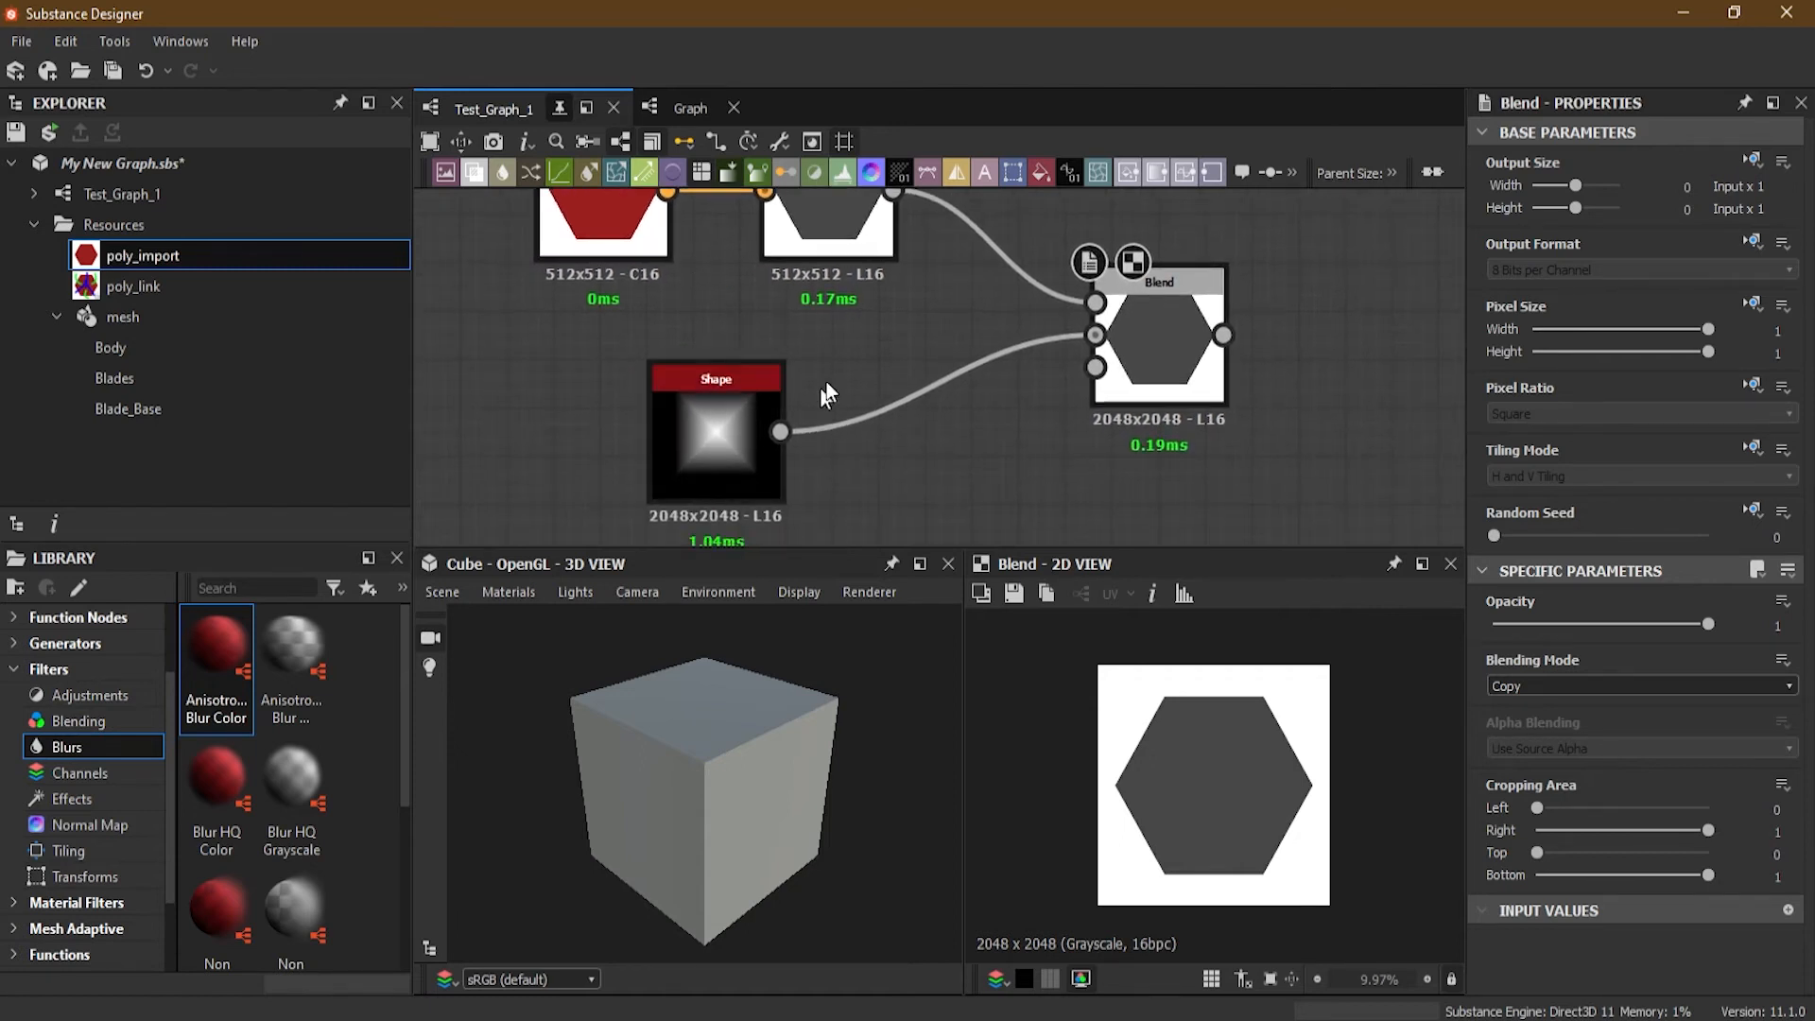
middle_click_drag(1205, 418, 1213, 501)
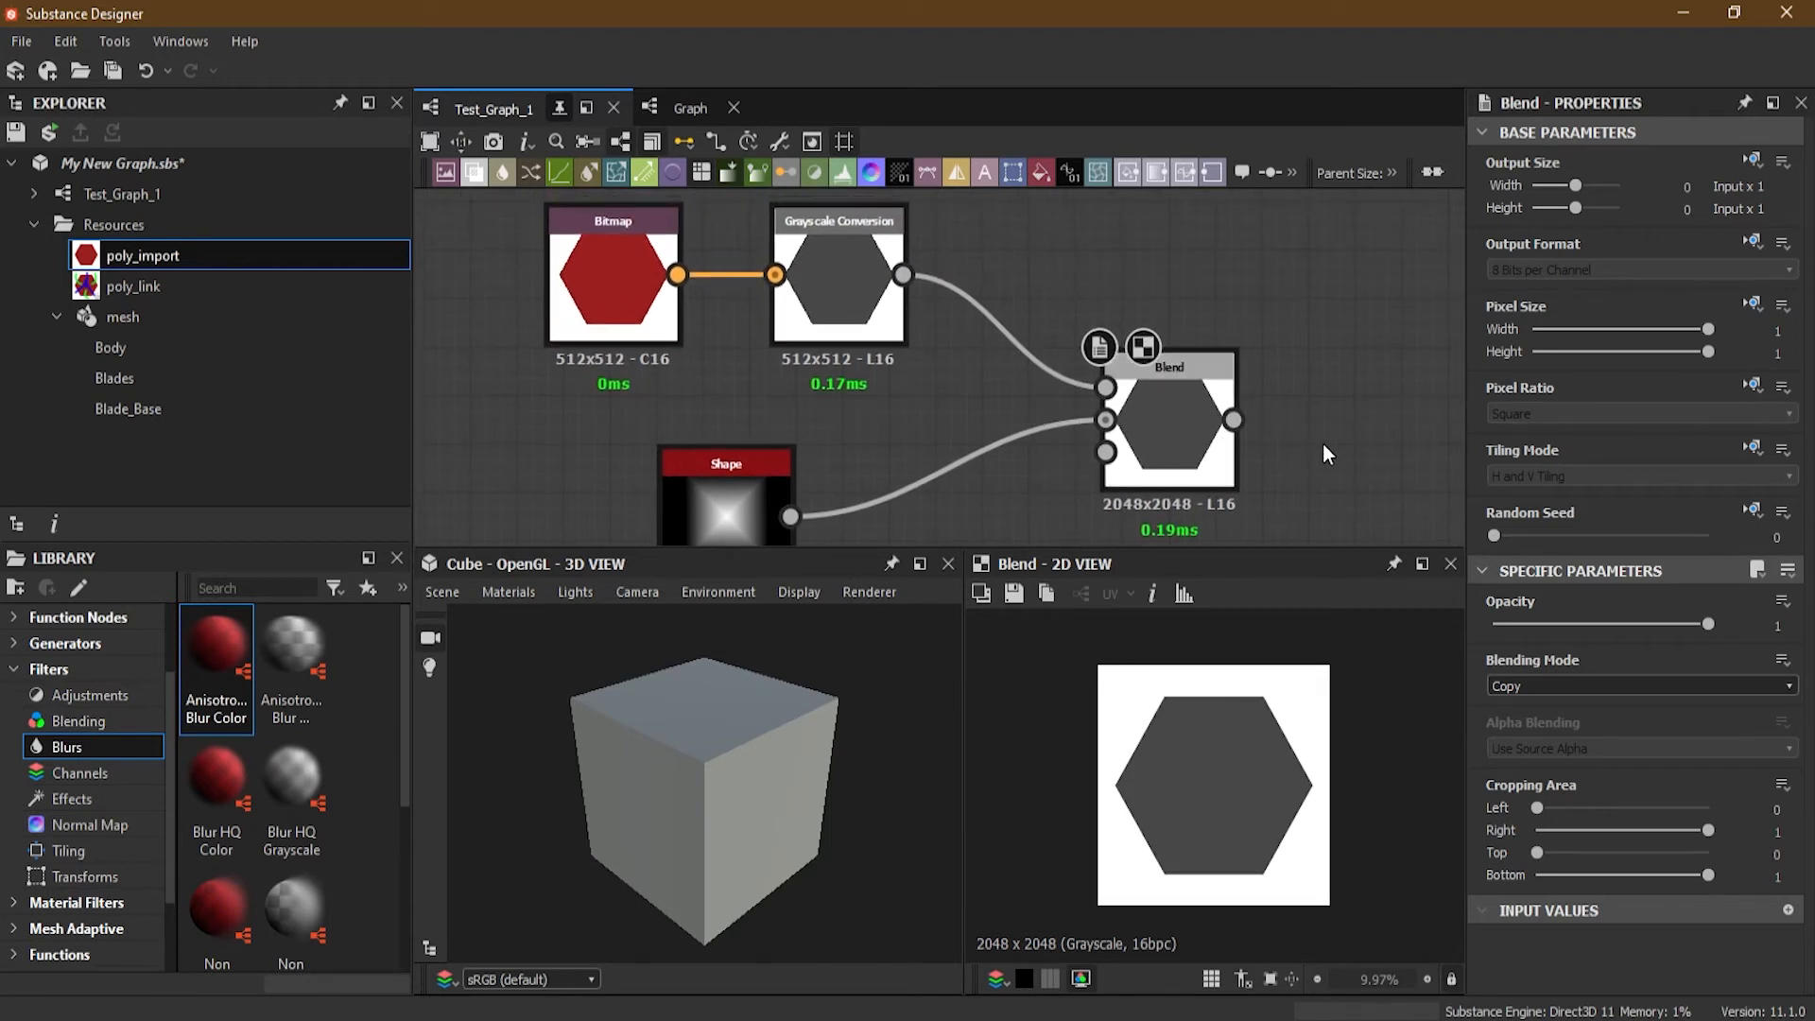
Step: Try the Subtract, Max (Lighten) and Min (Darken) blending modes on the Blend node
left_click(1168, 434)
left_click(1552, 683)
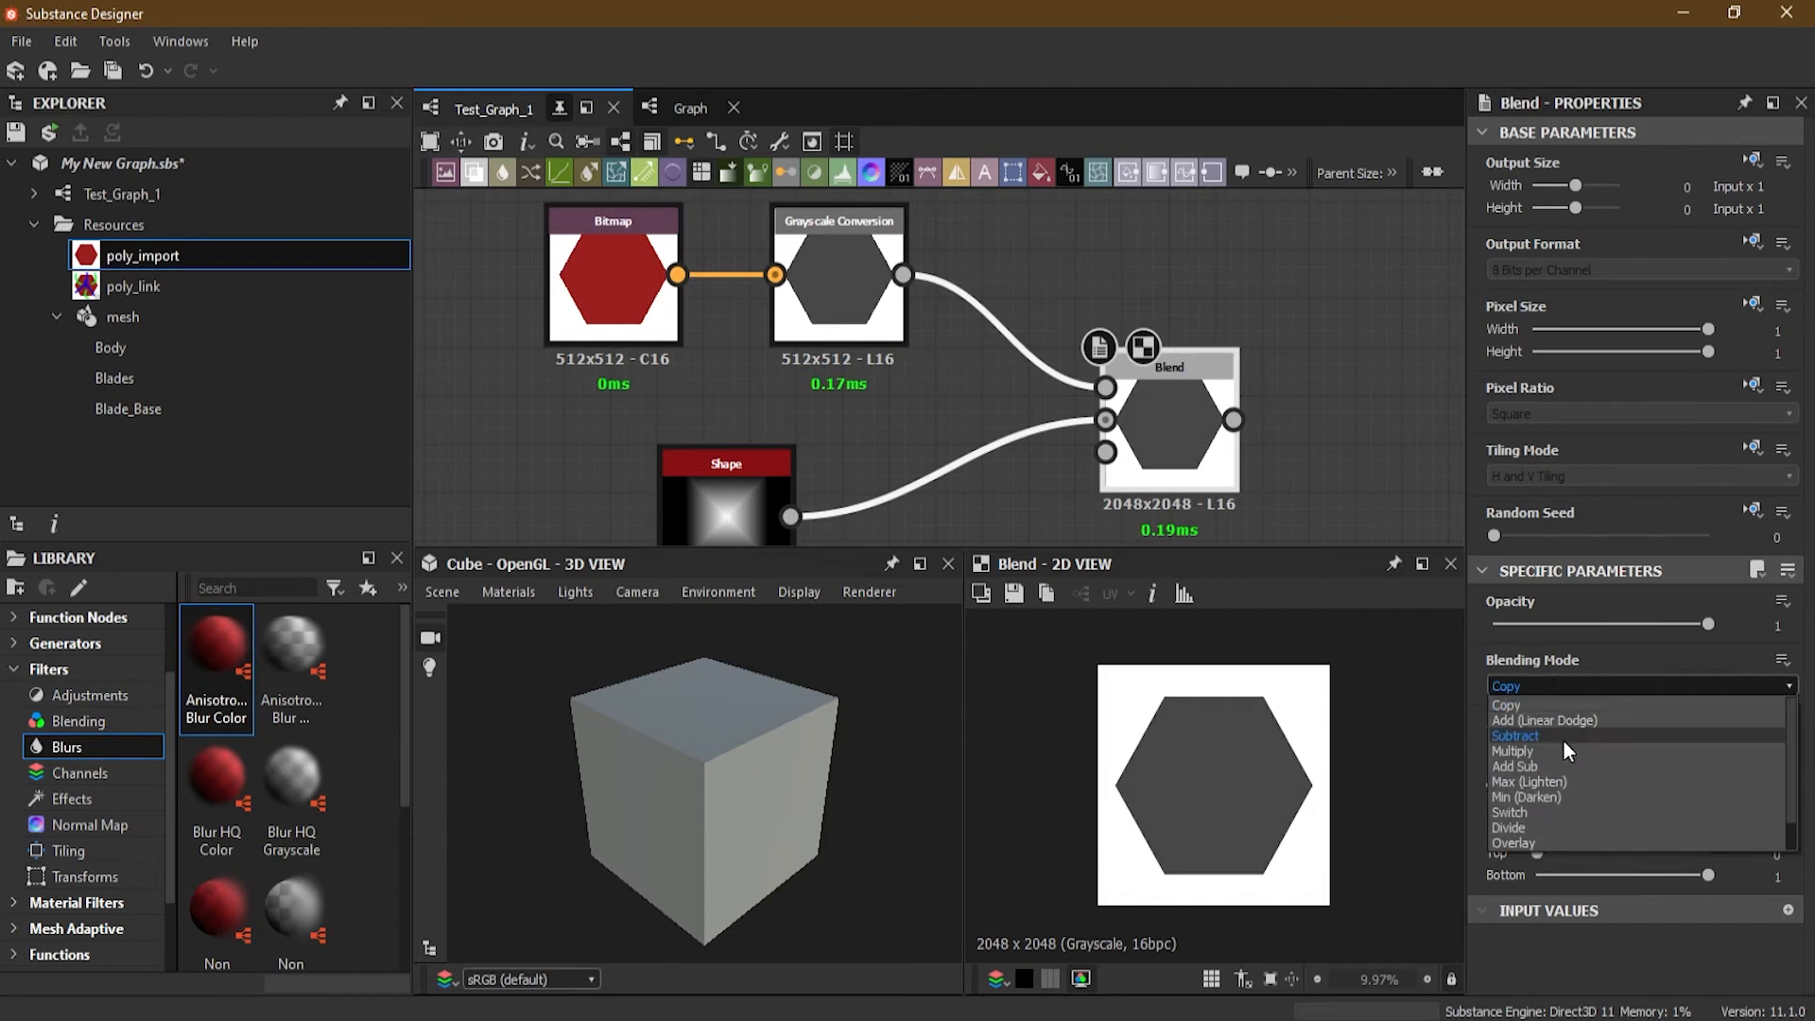
left_click(1562, 737)
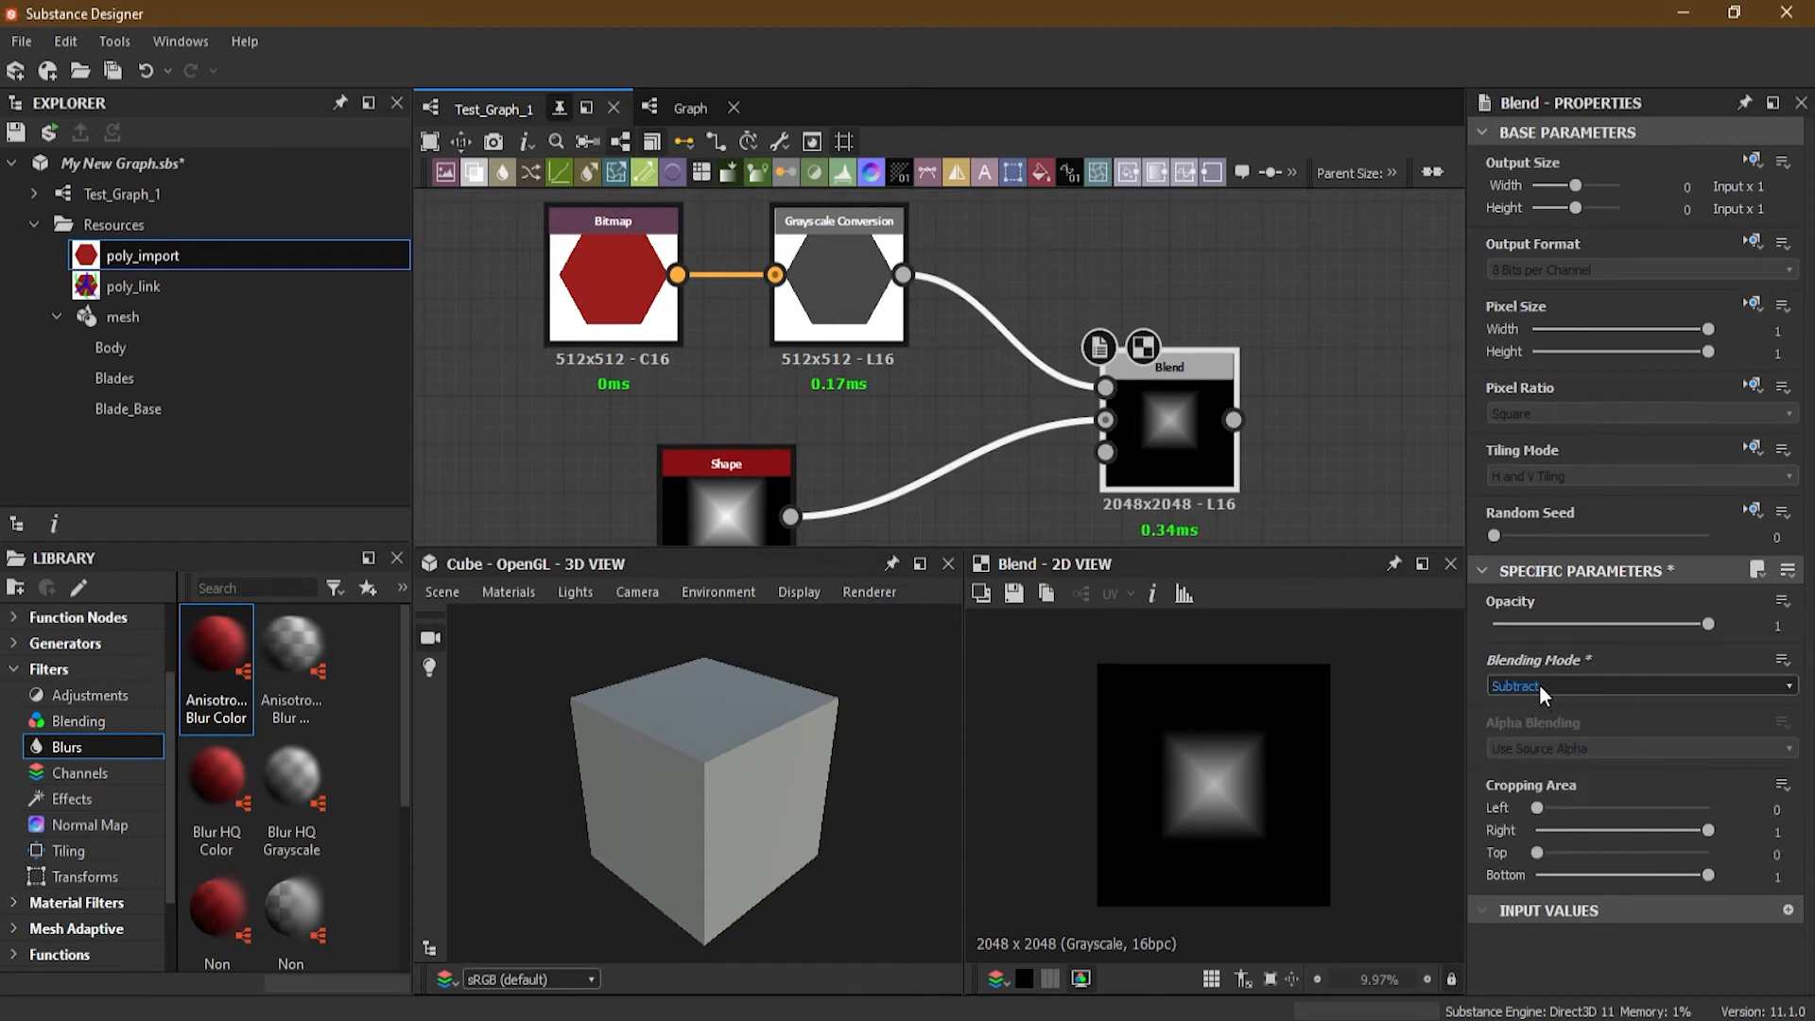
left_click(1539, 684)
left_click(1560, 781)
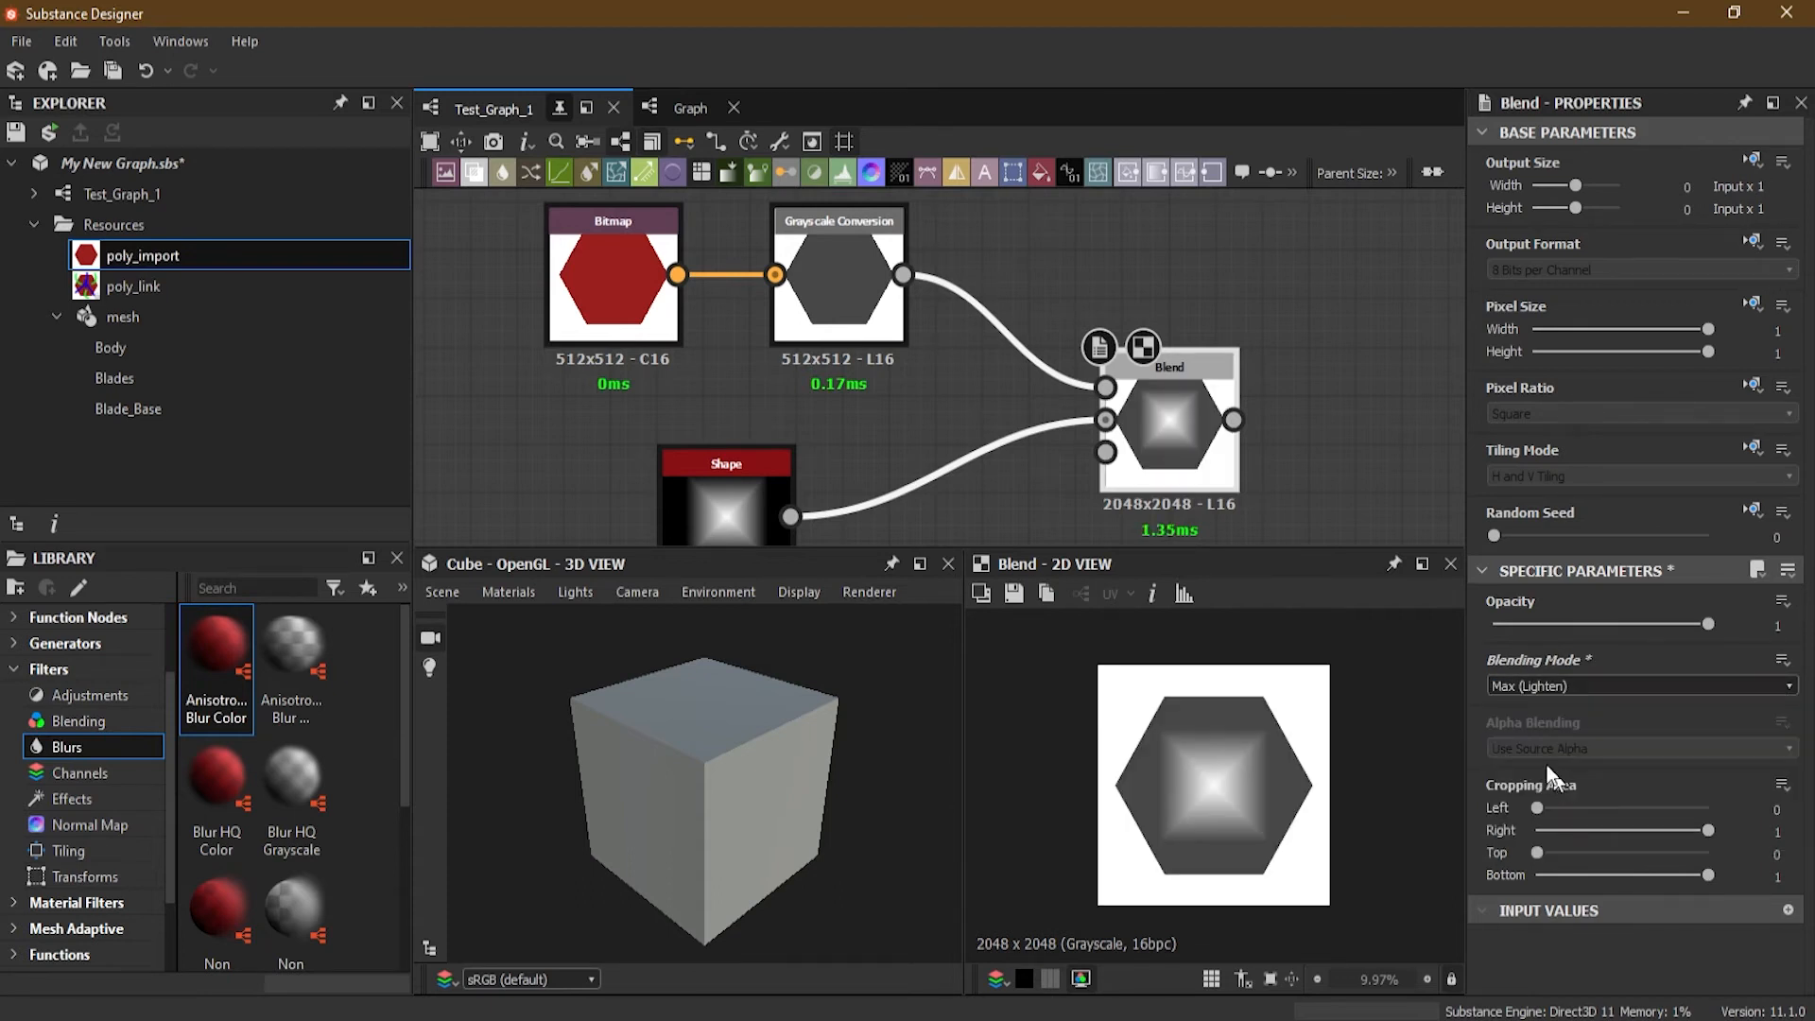
left_click(1598, 687)
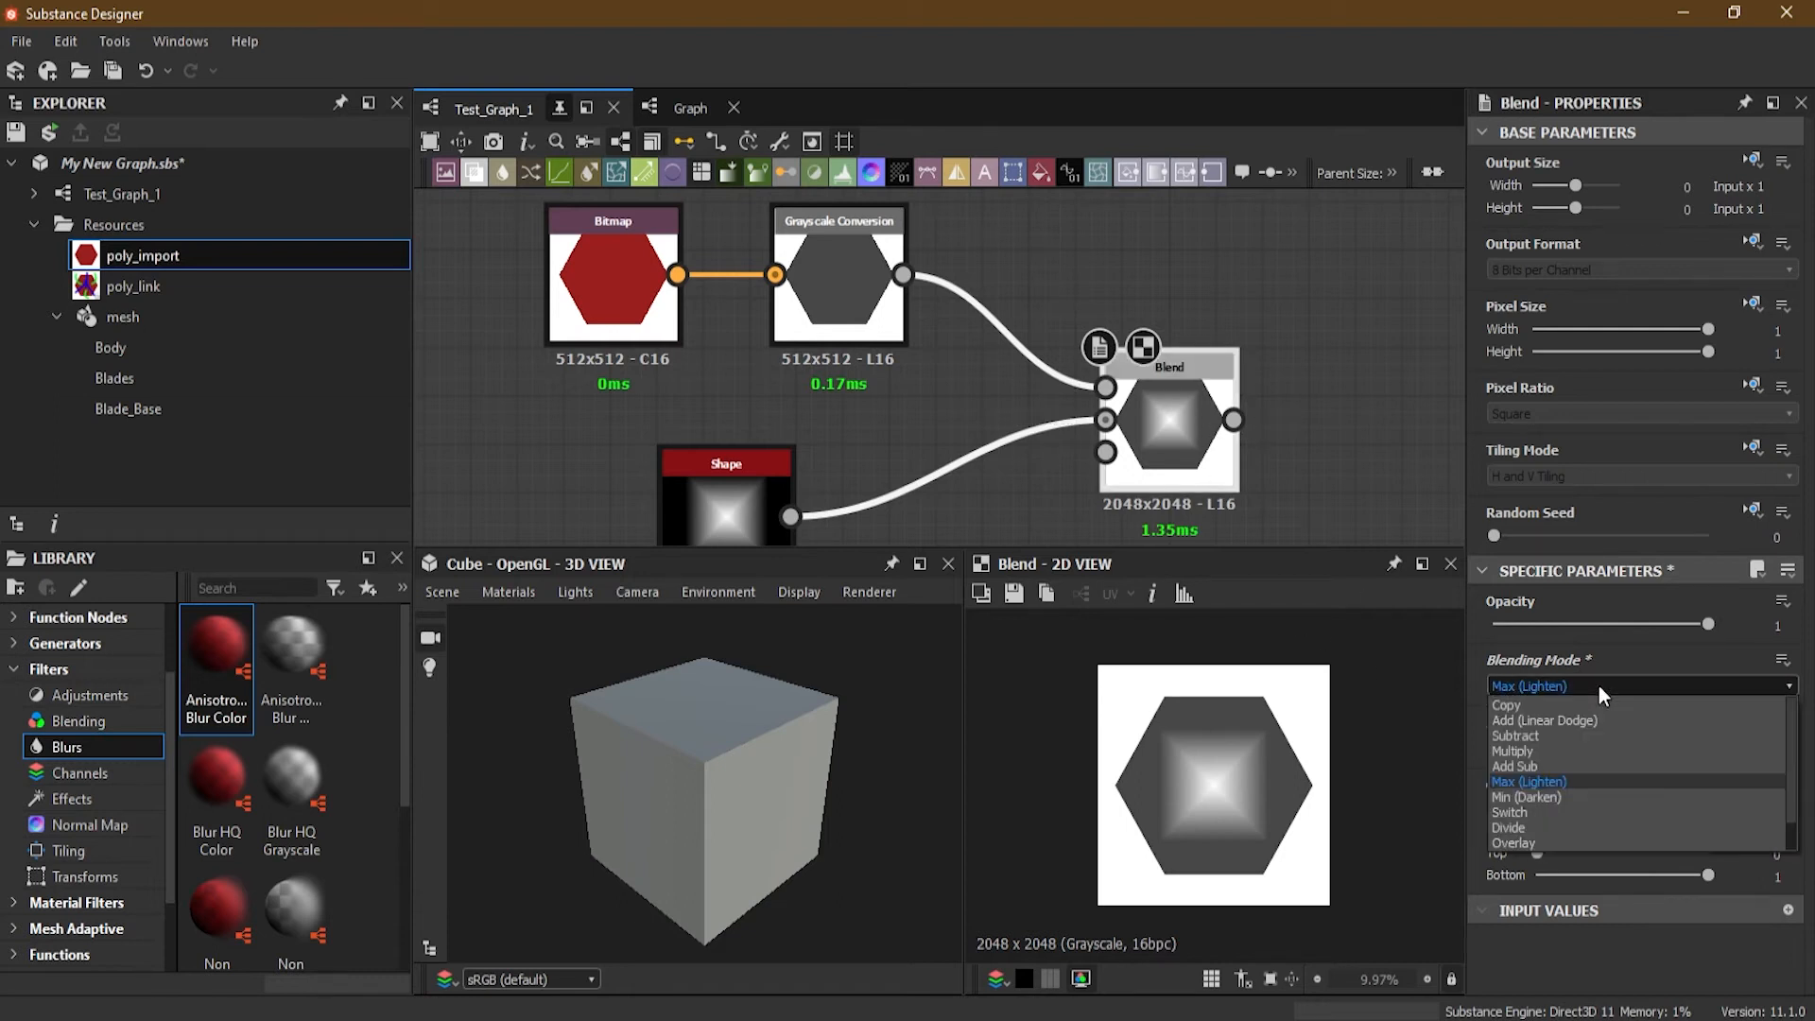
left_click(1571, 795)
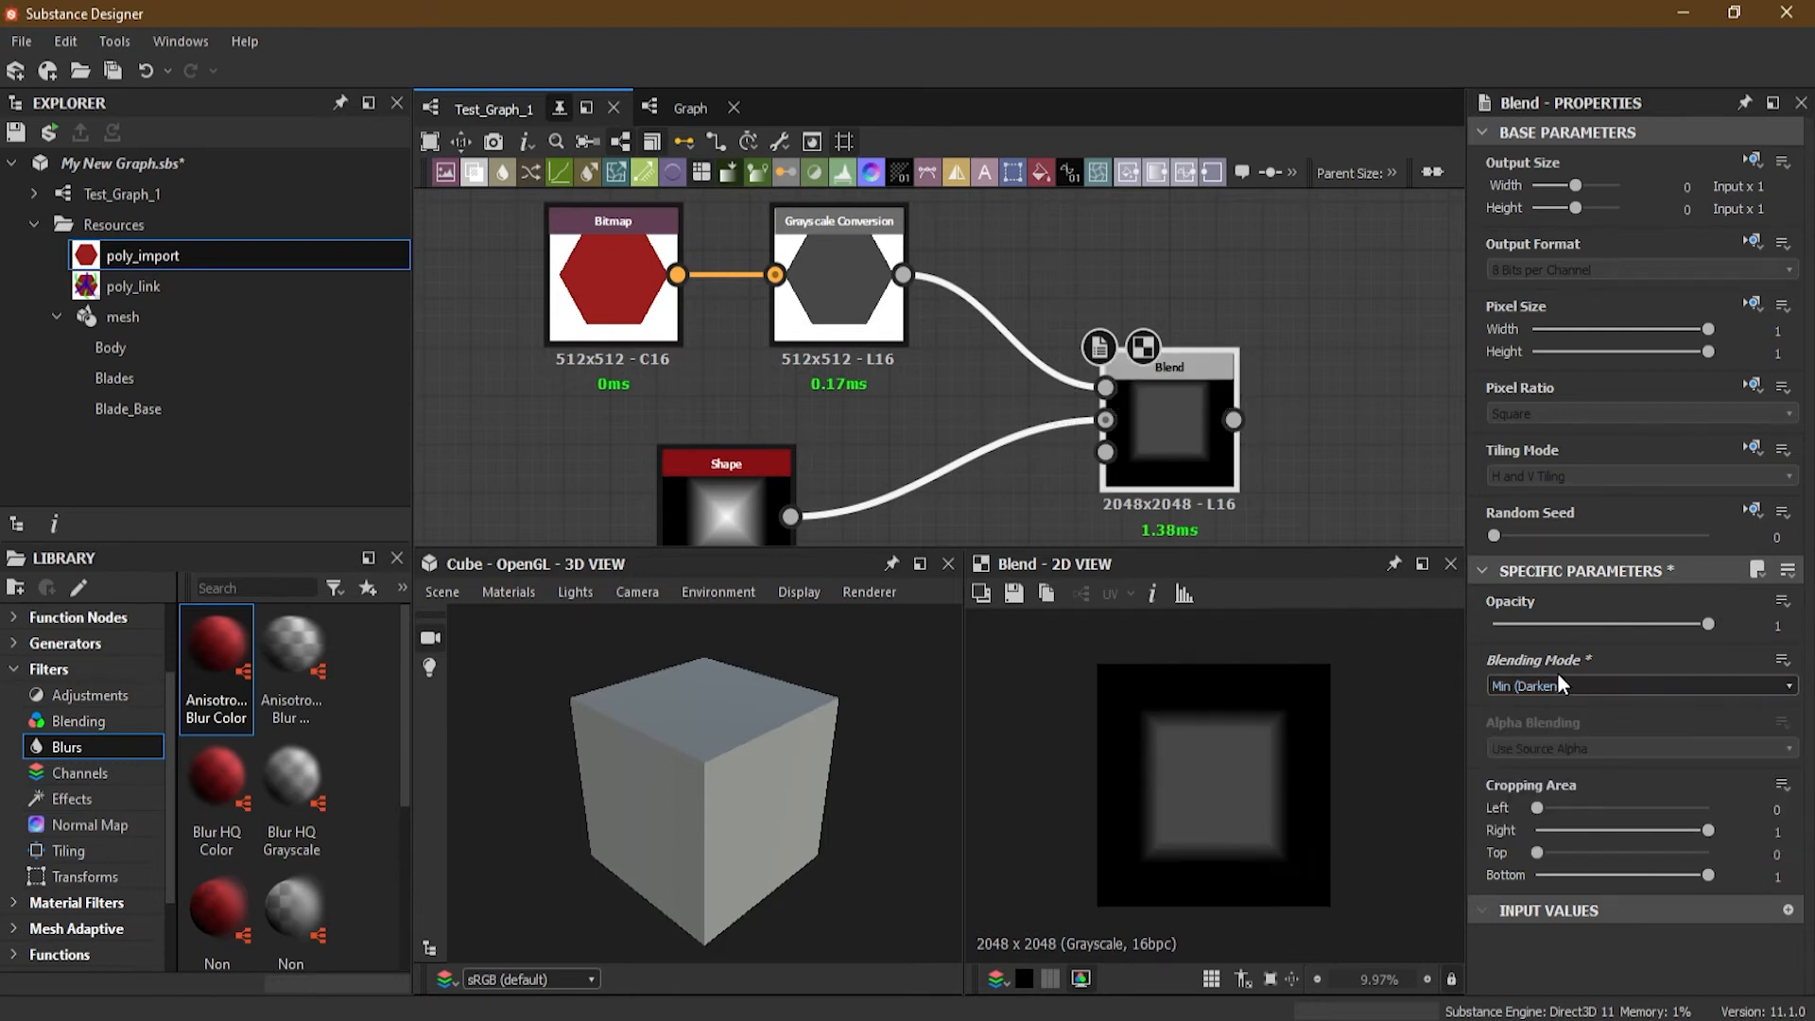
Step: Set the Blend node's blending mode to Add (Linear Dodge)
left_click(1560, 683)
scroll(1591, 774, "up", 1)
left_click(1568, 726)
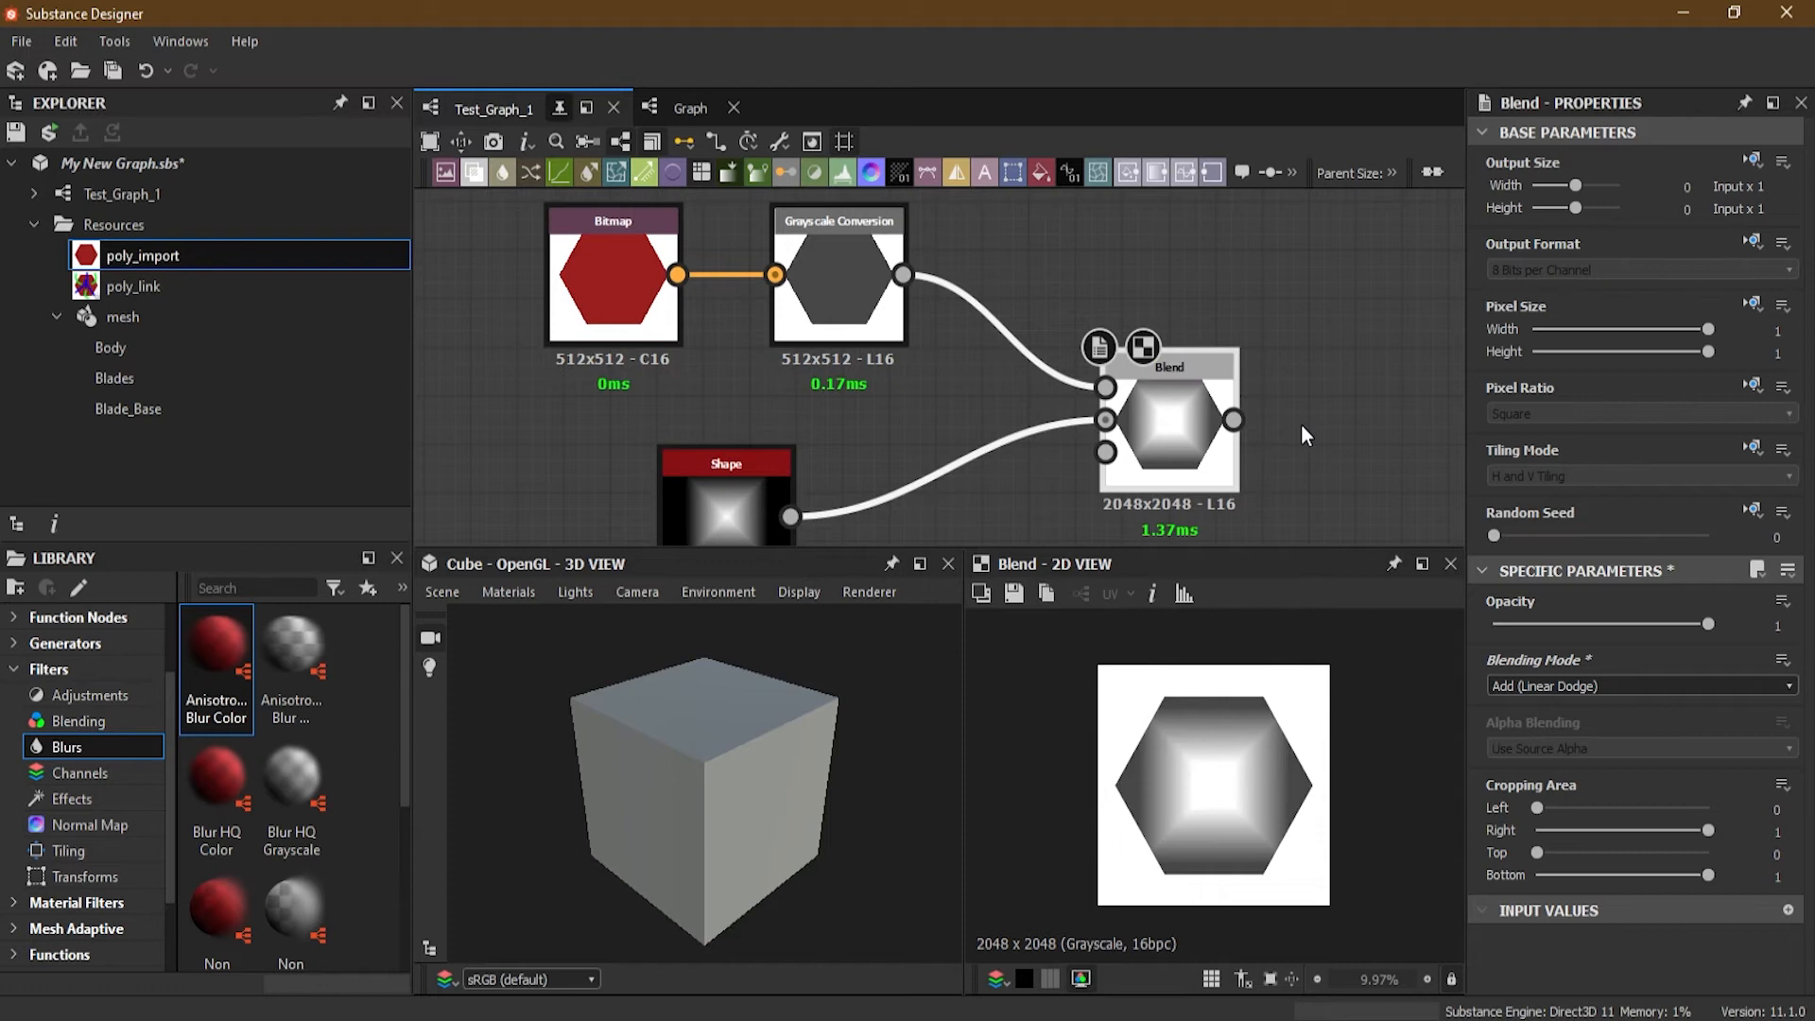
Step: Open the recently used package dirt_ground2.sbs
scroll(1347, 446, "down", 5)
middle_click_drag(1343, 446, 1055, 444)
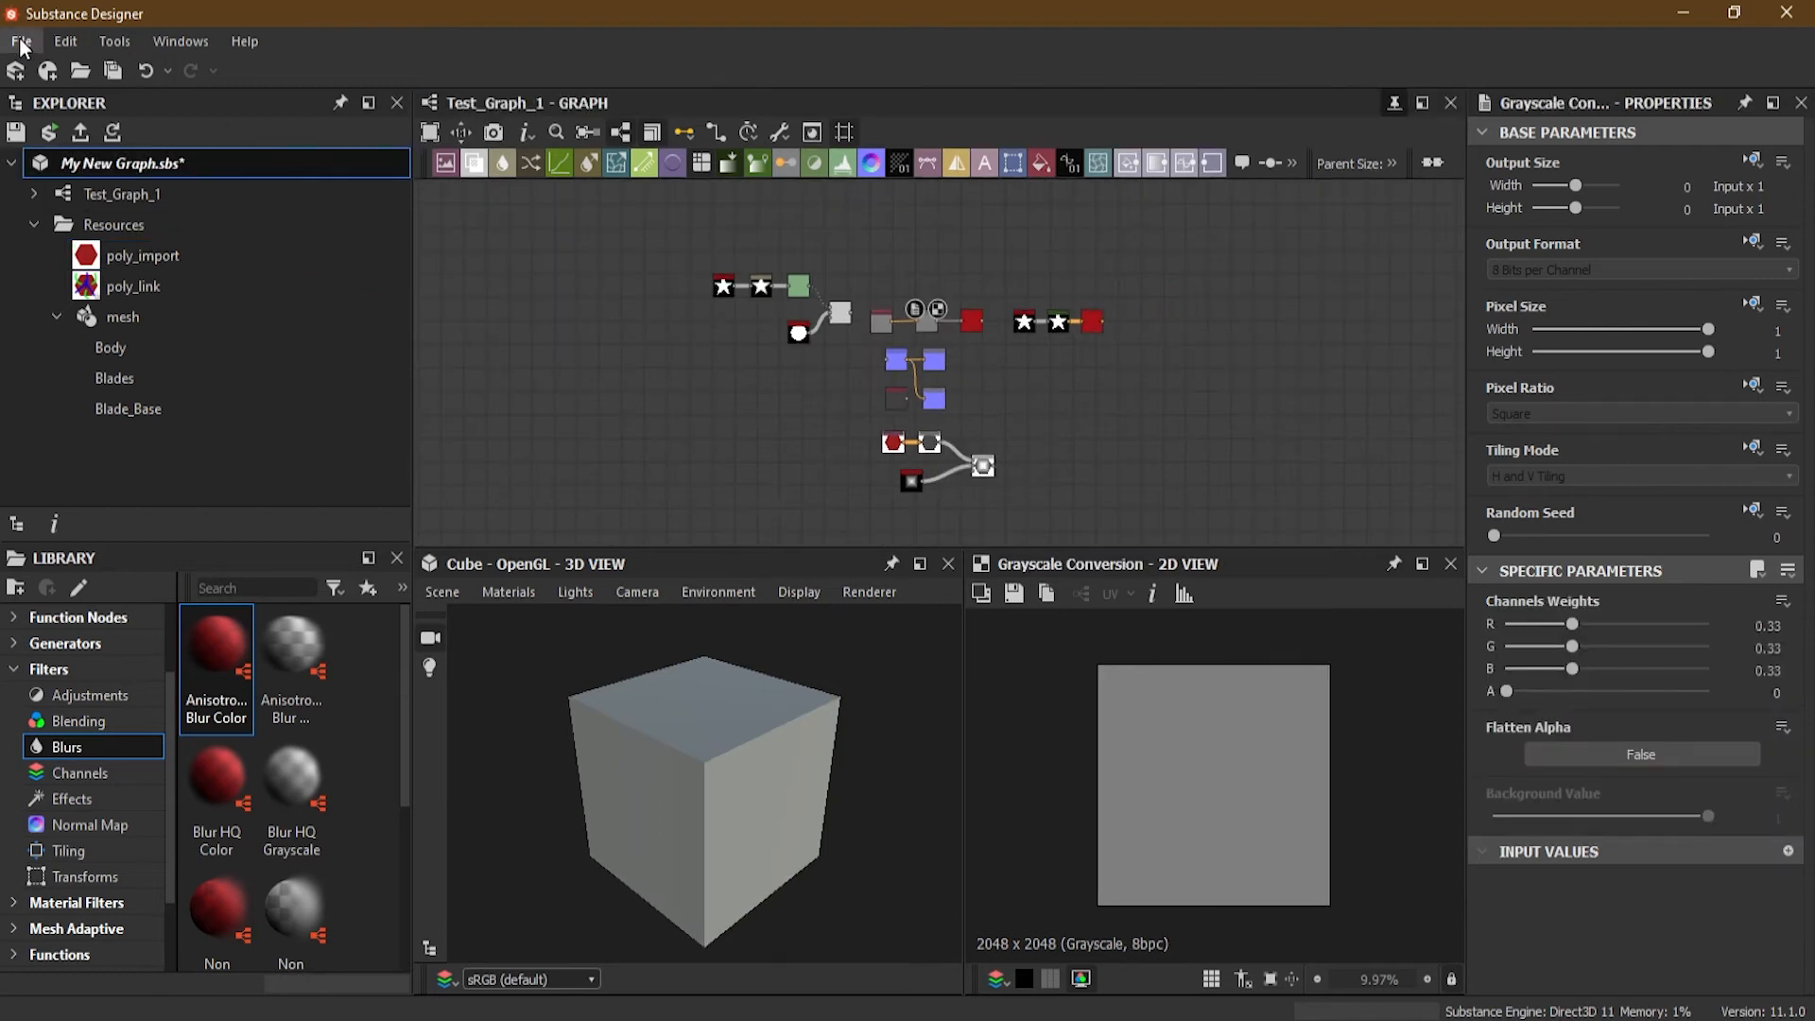
left_click(20, 41)
mouse_move(241, 157)
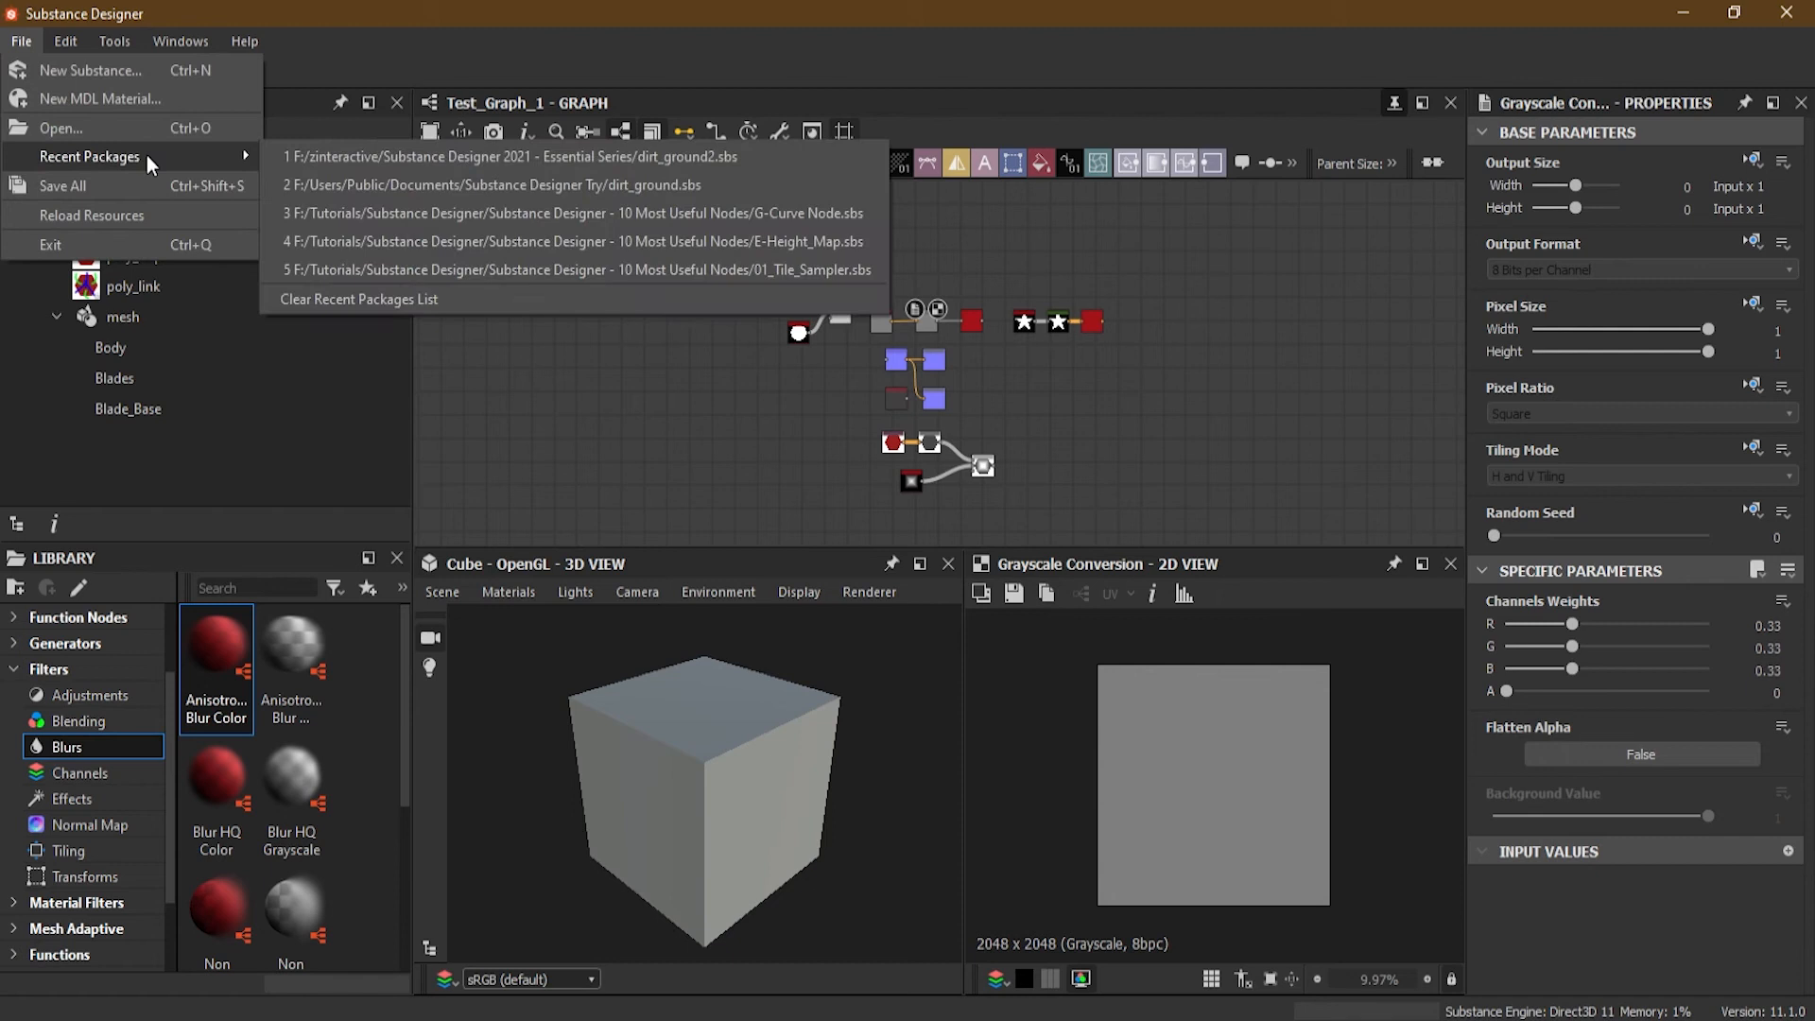
left_click(723, 164)
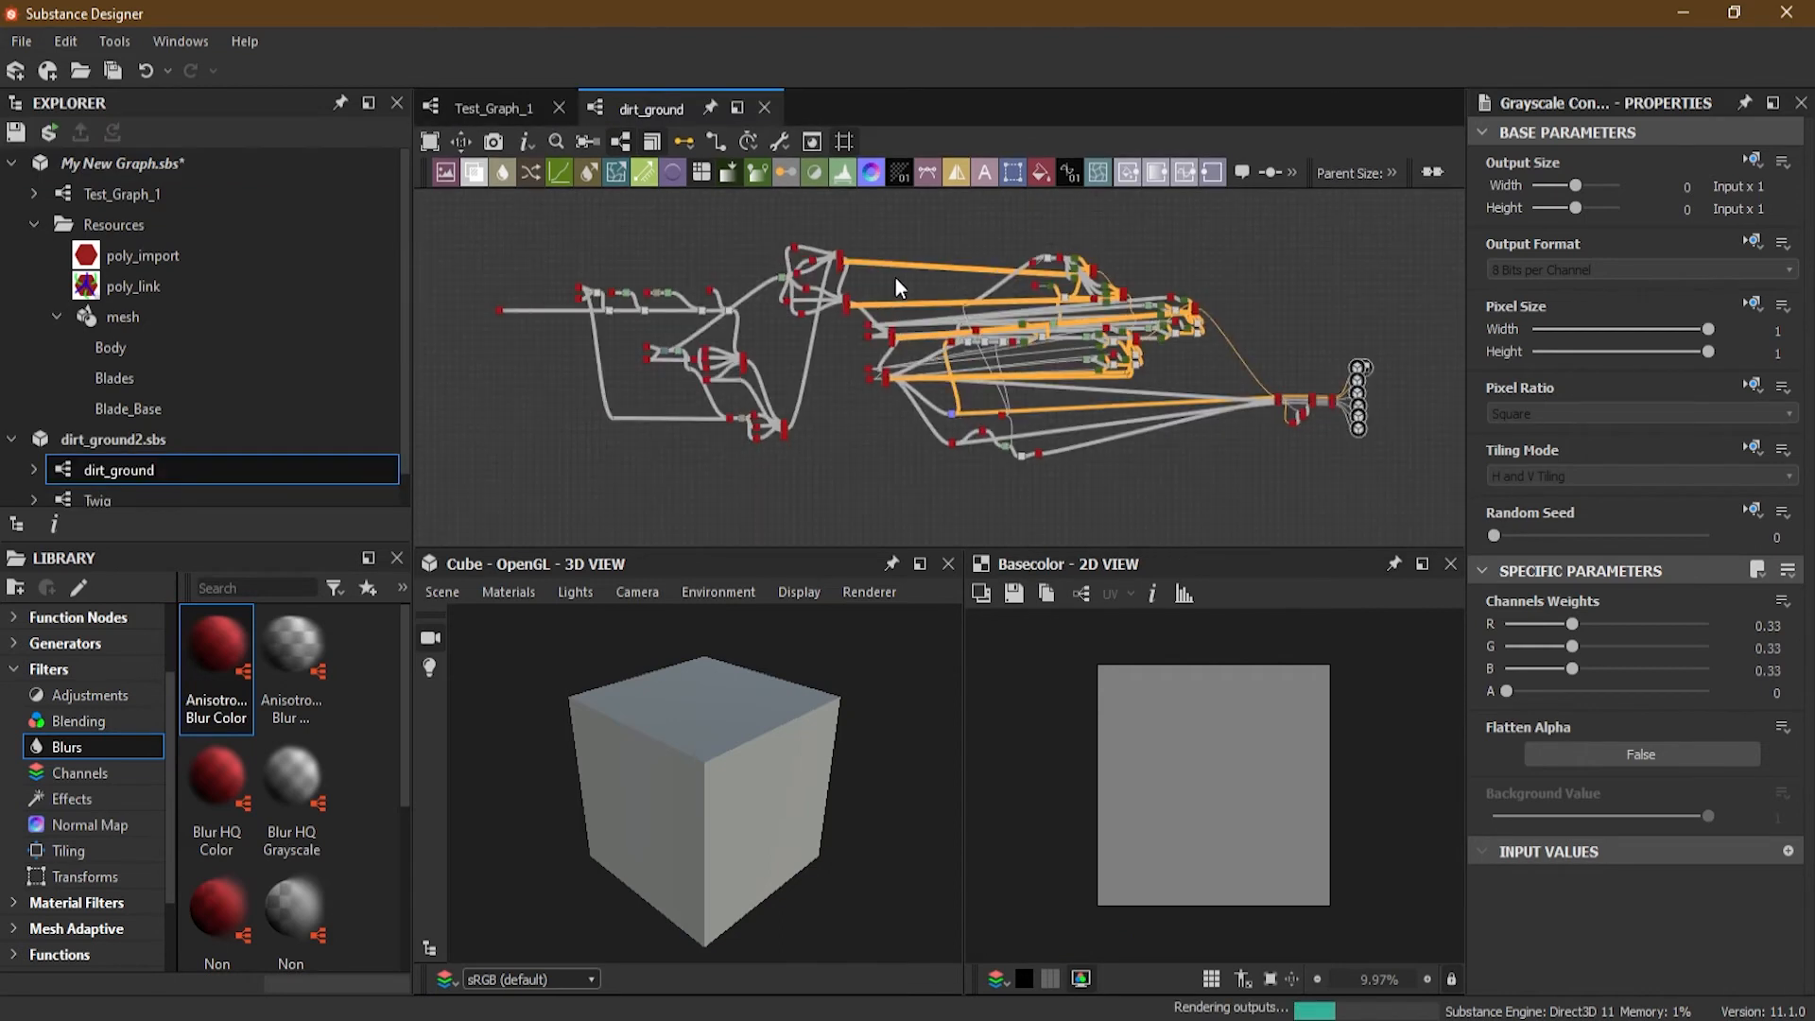
Step: Examine the node network of the dirt_ground graph, including its shape splatter branches and the connections towards the outputs
scroll(1026, 373, "up", 4)
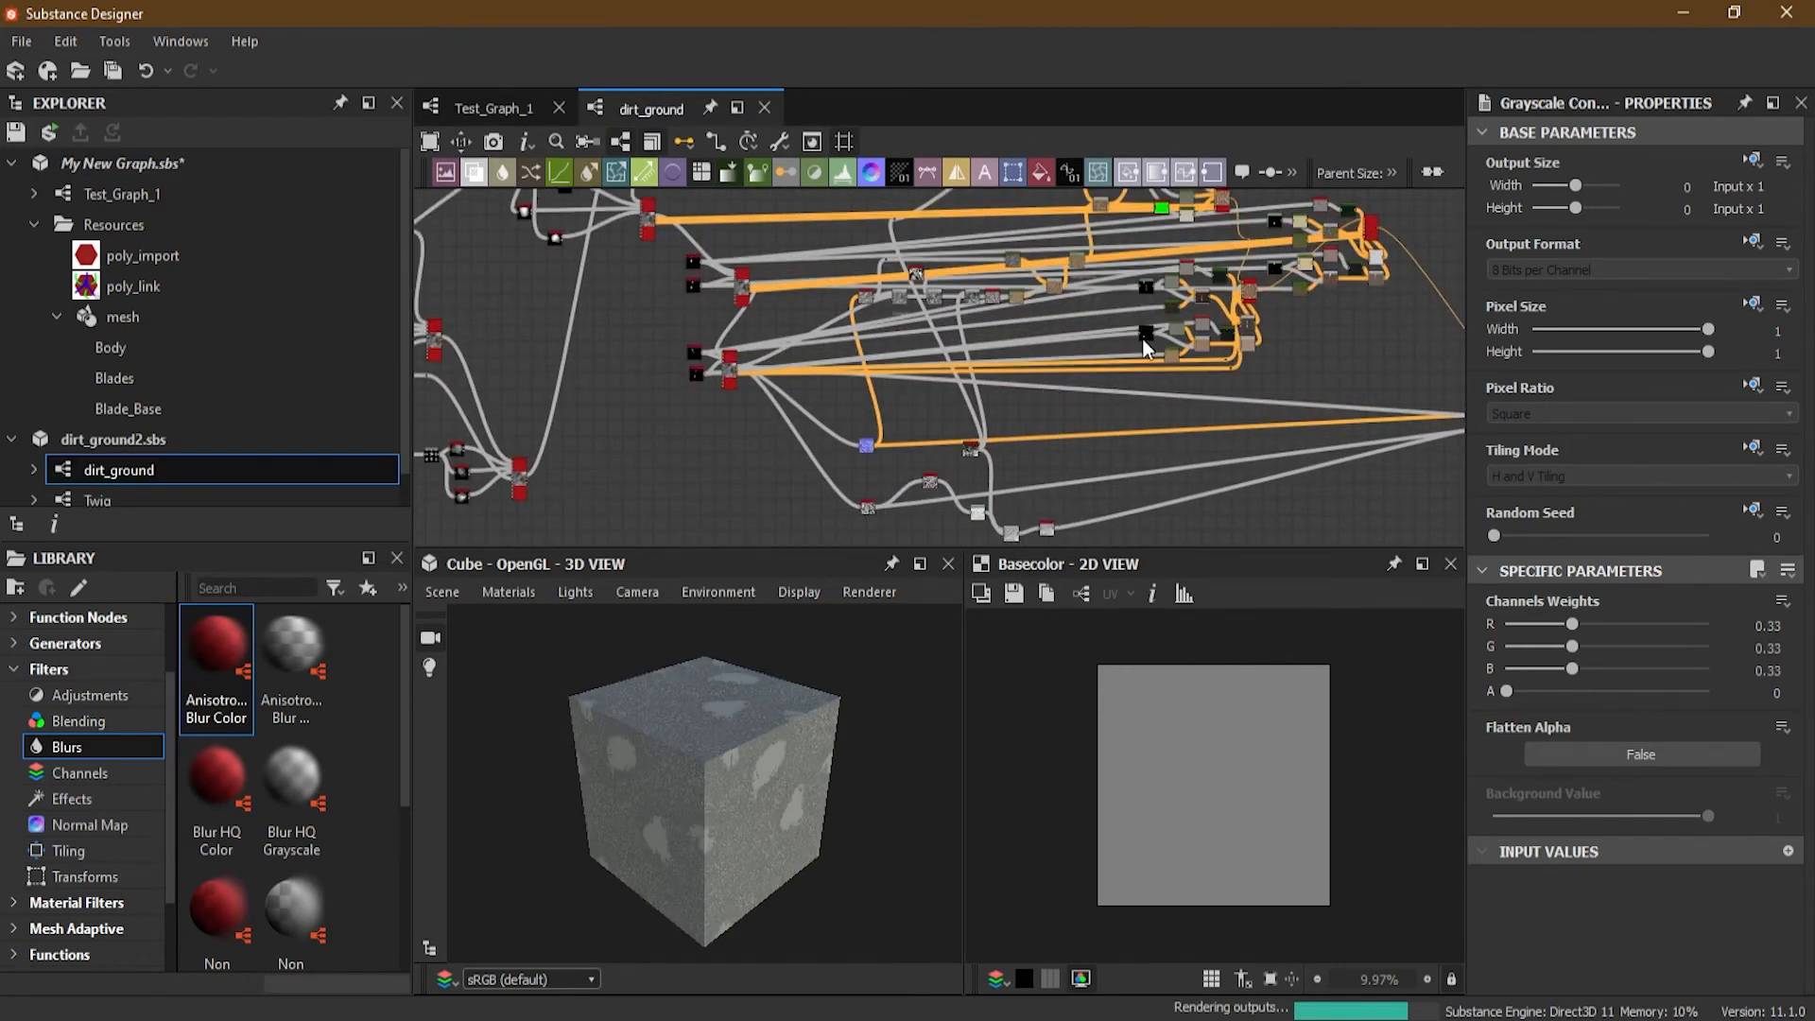
scroll(1169, 337, "up", 1)
middle_click_drag(1169, 338, 1234, 248)
middle_click_drag(800, 272, 916, 305)
middle_click_drag(1385, 273, 1054, 192)
scroll(1154, 354, "up", 2)
scroll(1154, 354, "down", 4)
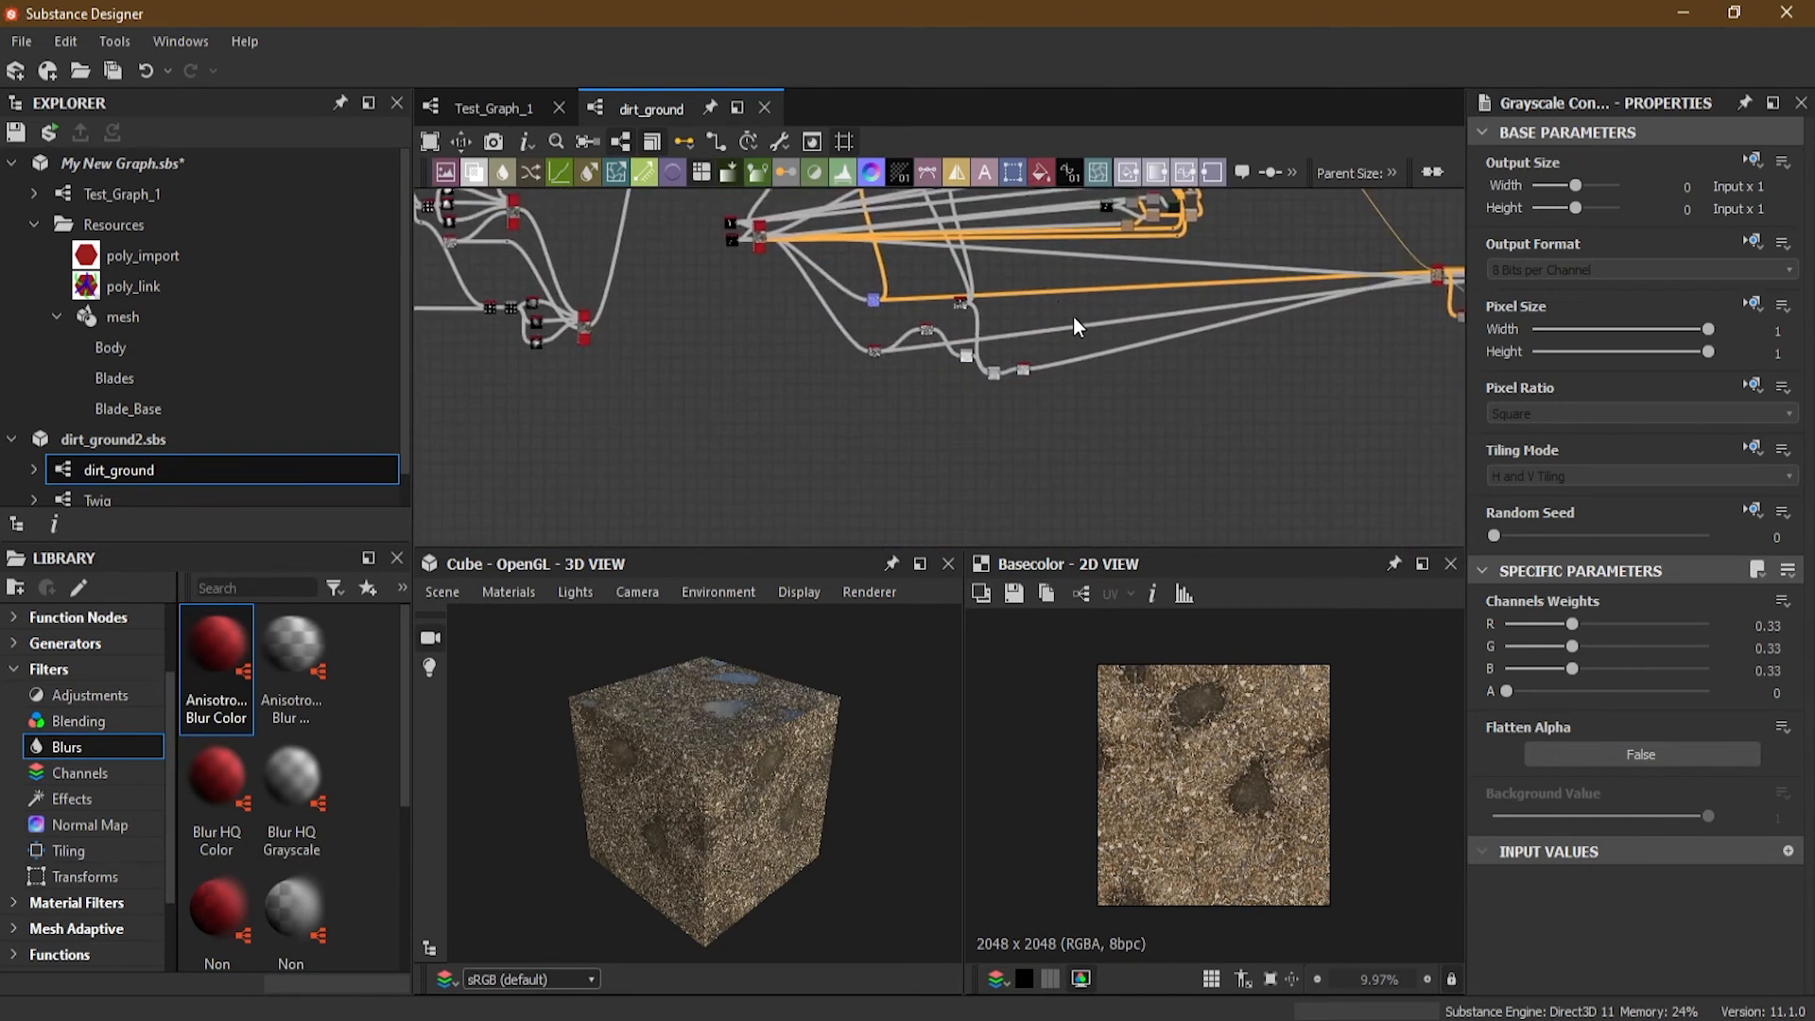
scroll(1074, 317, "up", 3)
scroll(1040, 312, "down", 5)
middle_click_drag(918, 184, 984, 314)
scroll(983, 315, "up", 3)
scroll(1074, 326, "down", 3)
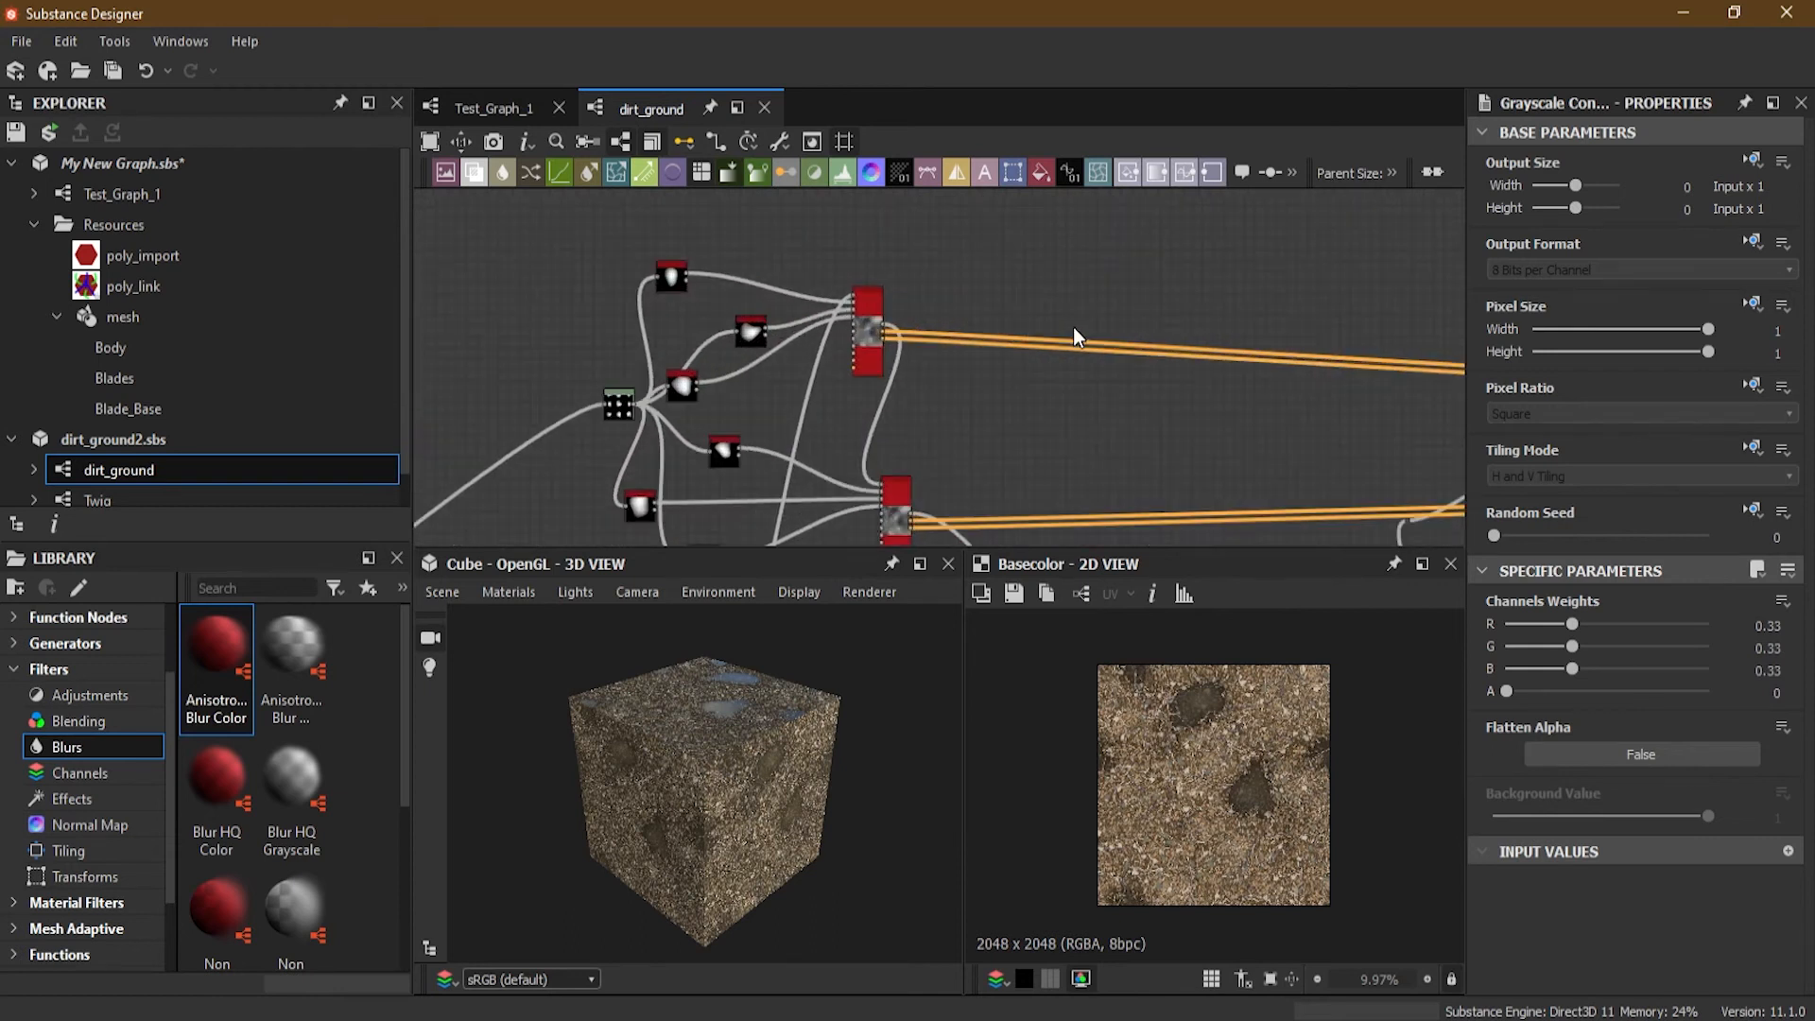
middle_click_drag(890, 366, 783, 333)
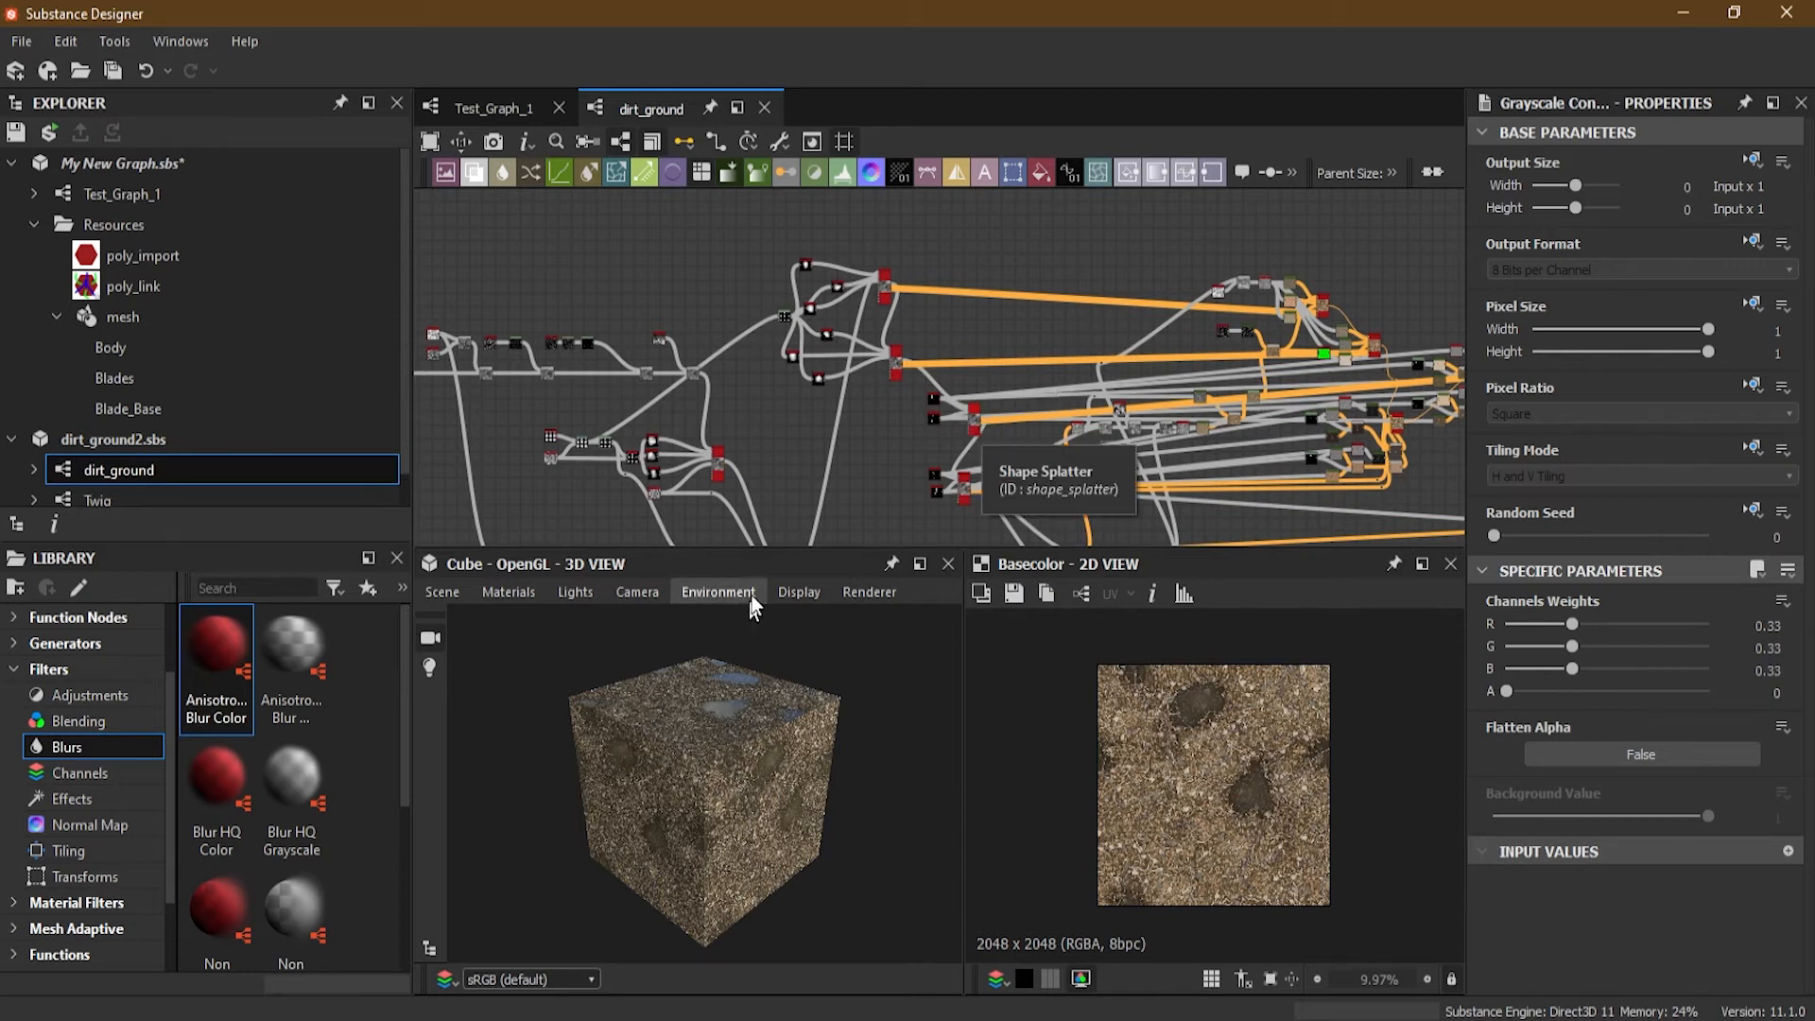
middle_click_drag(832, 512, 836, 411)
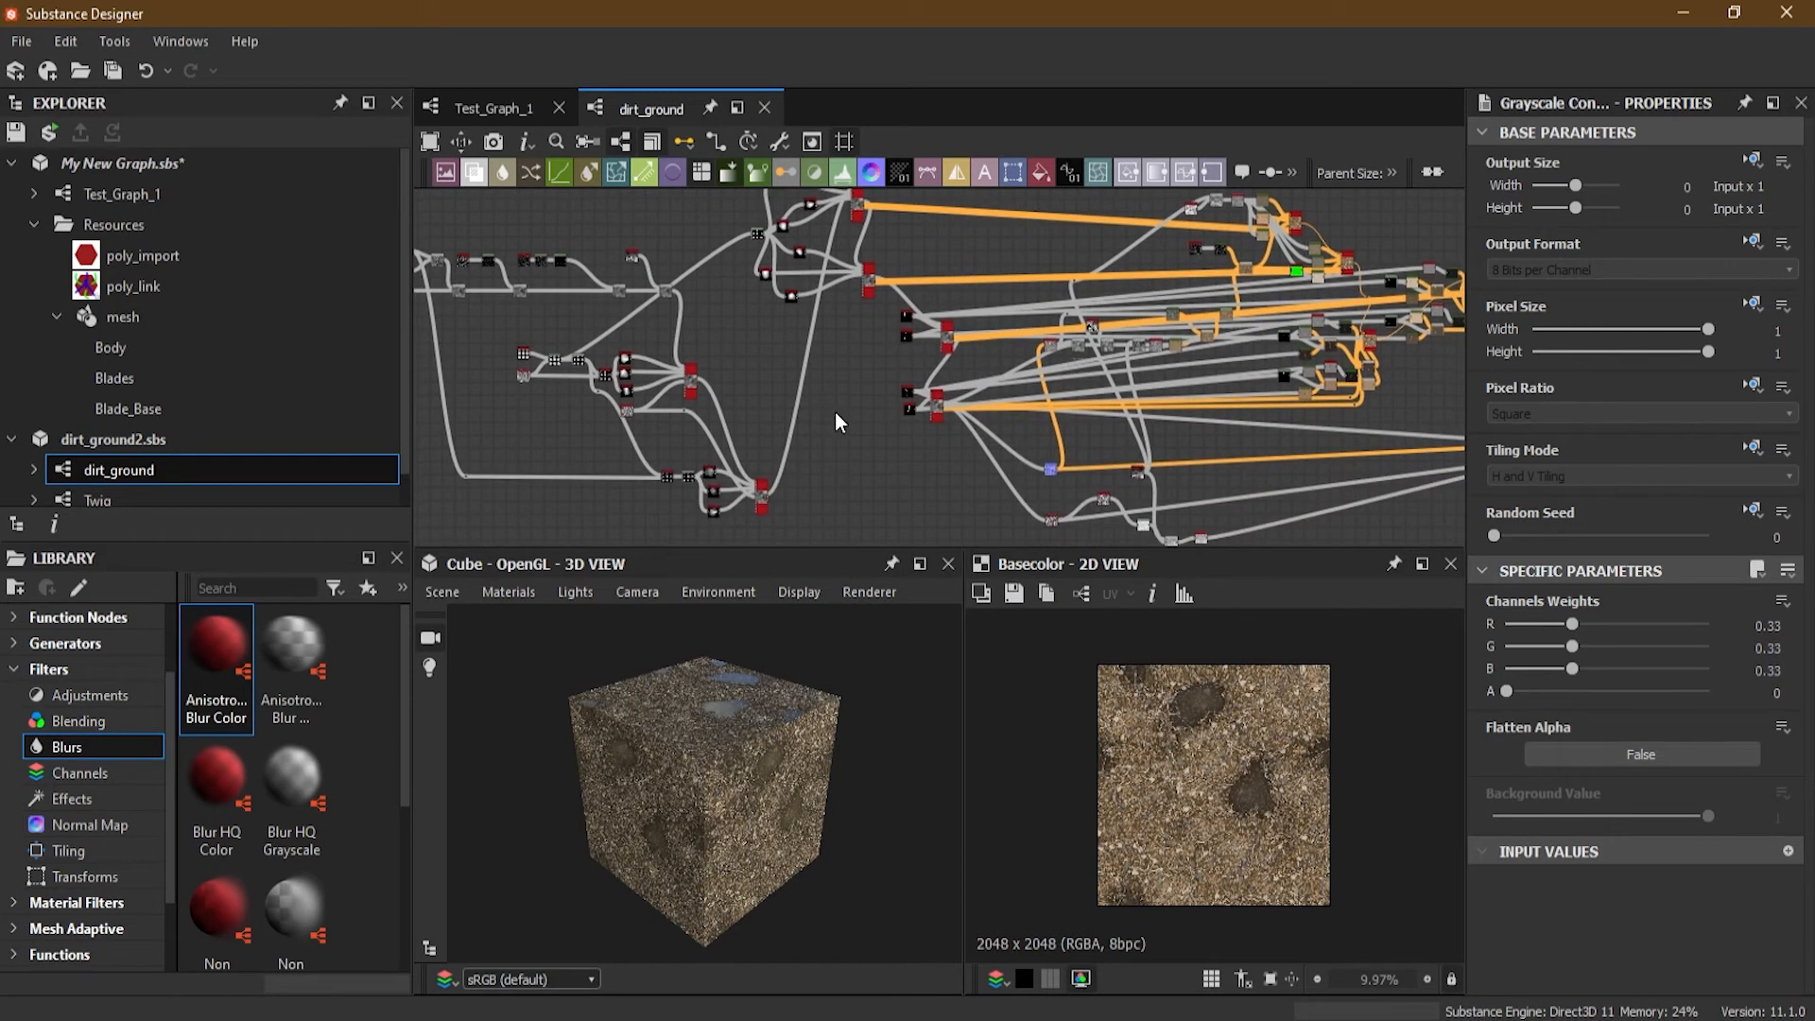
Step: Box-select the lowest chain of grayscale nodes, beneath the normal map node in the dirt_ground graph
scroll(836, 422, "down", 2)
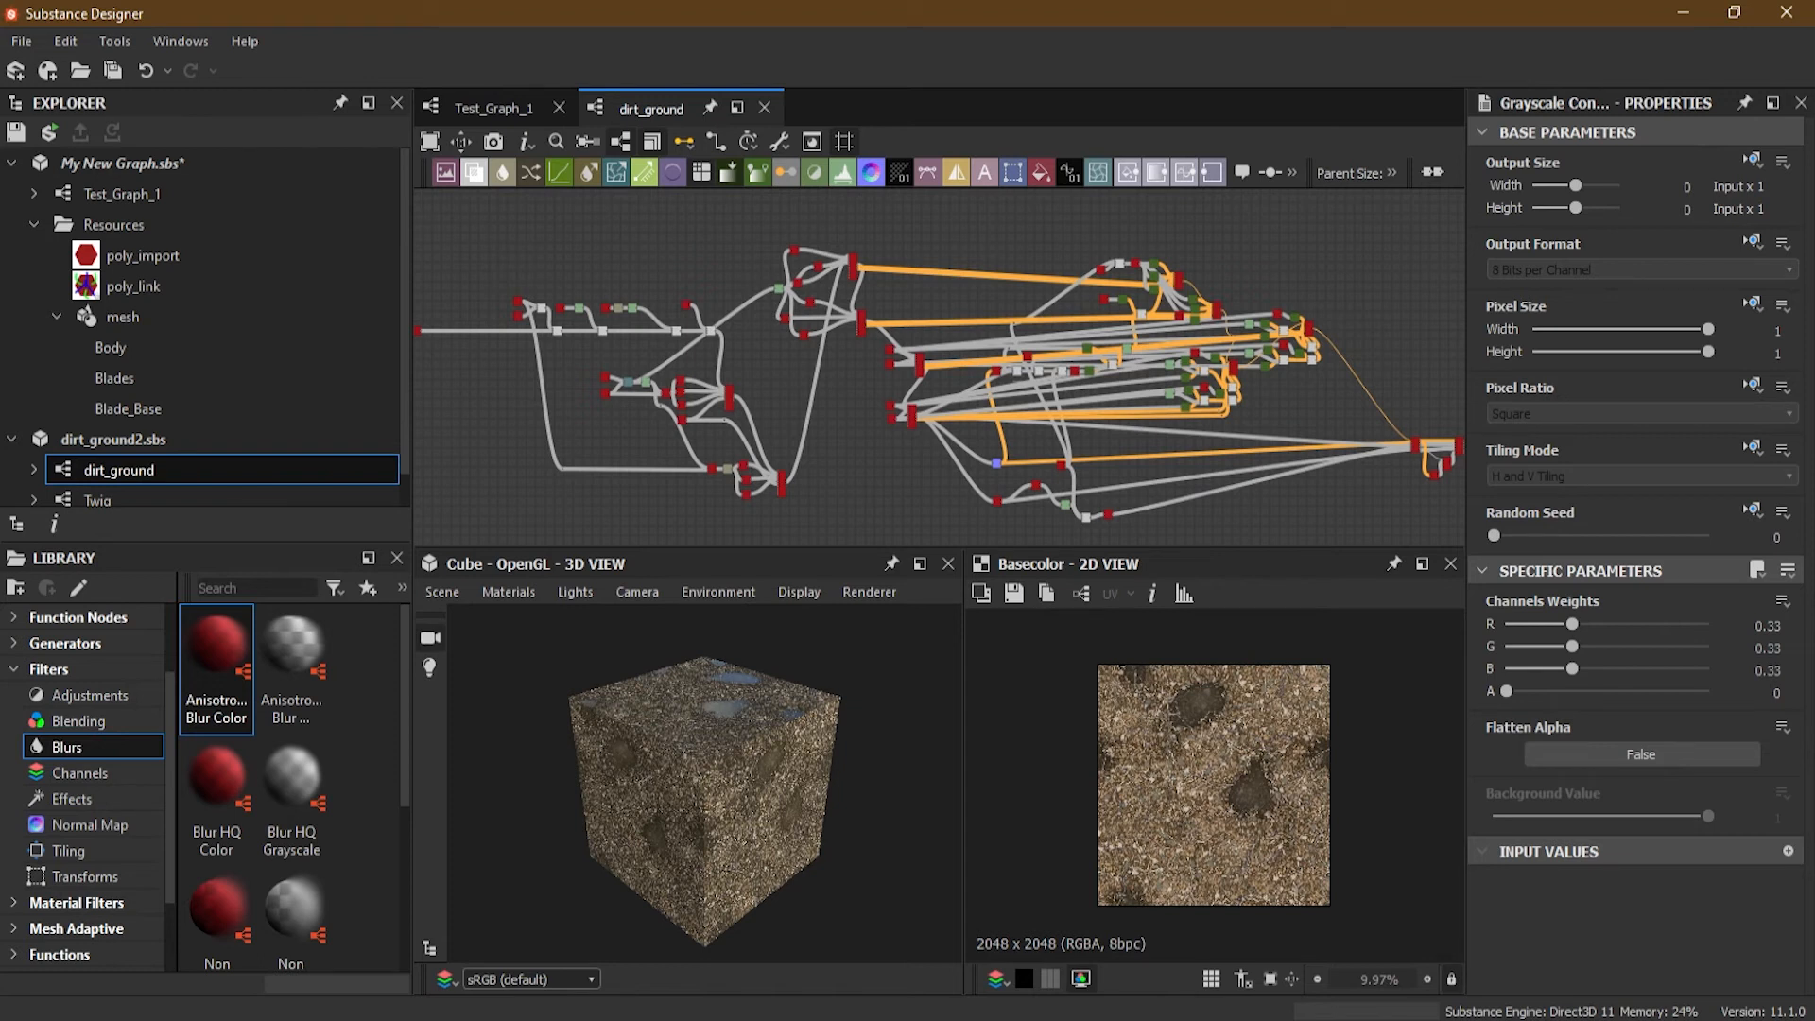
scroll(1005, 365, "up", 5)
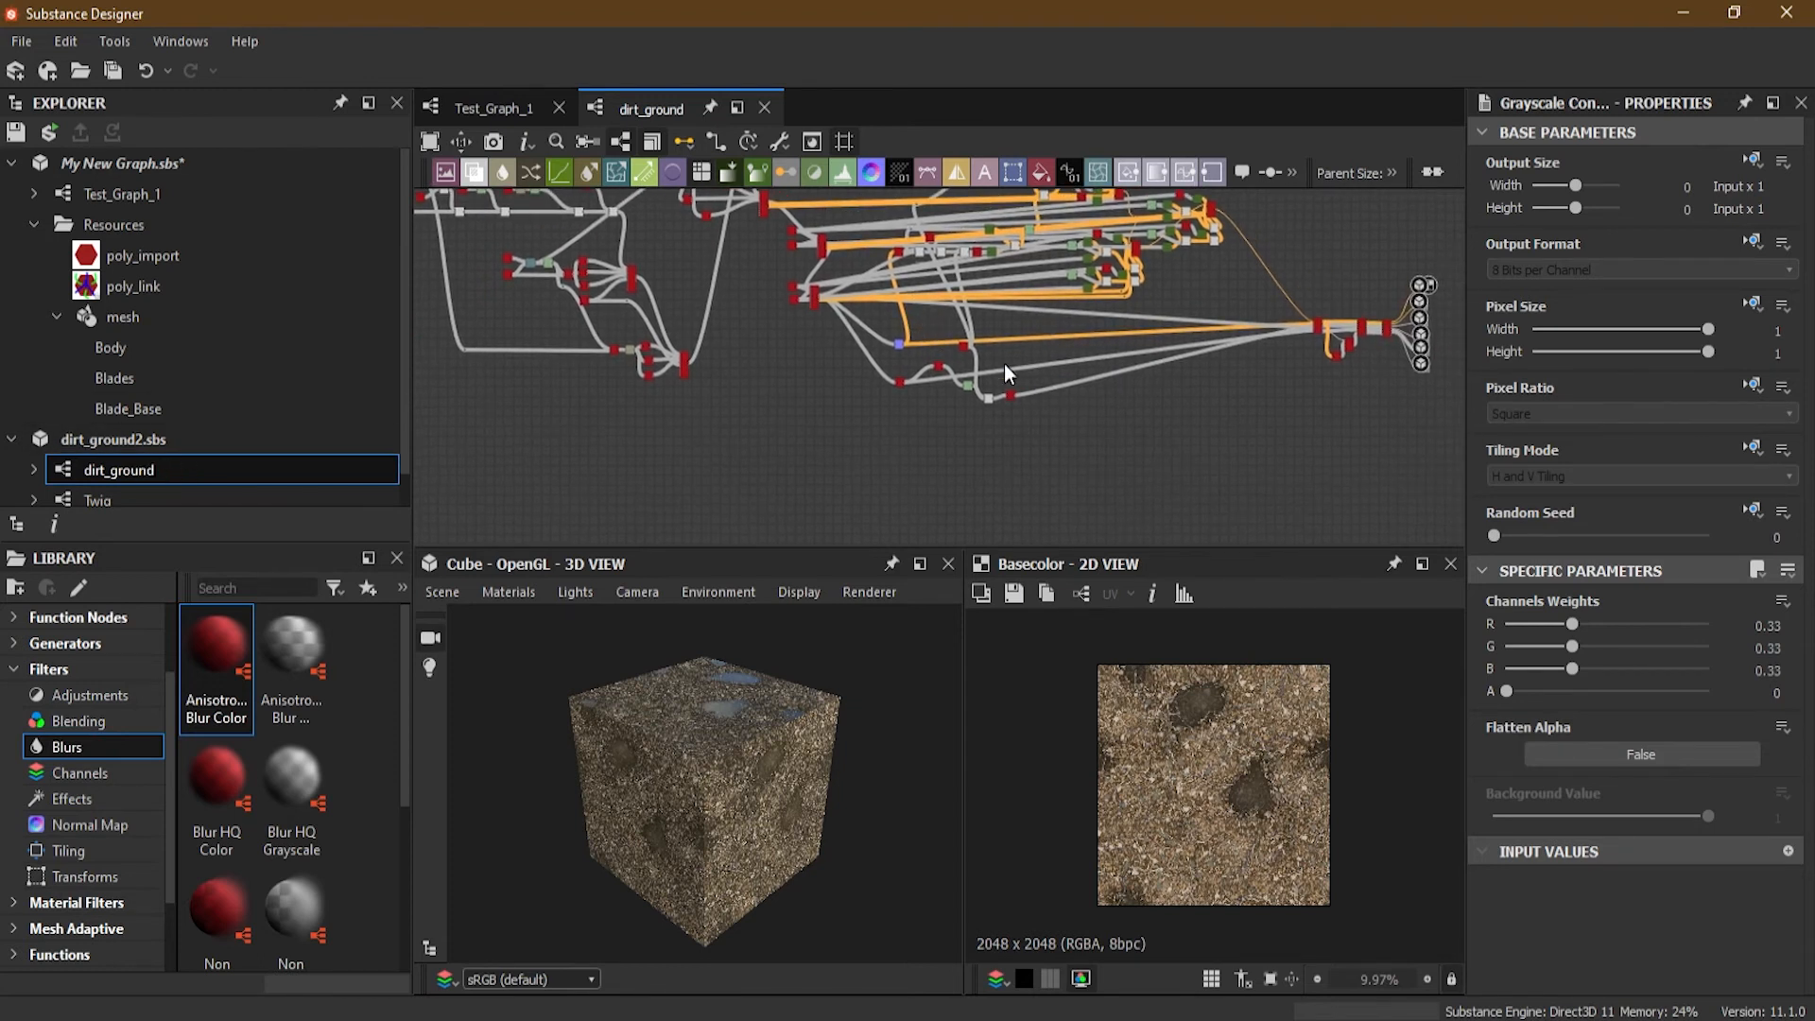
scroll(1004, 365, "down", 1)
left_click_drag(604, 346, 1049, 520)
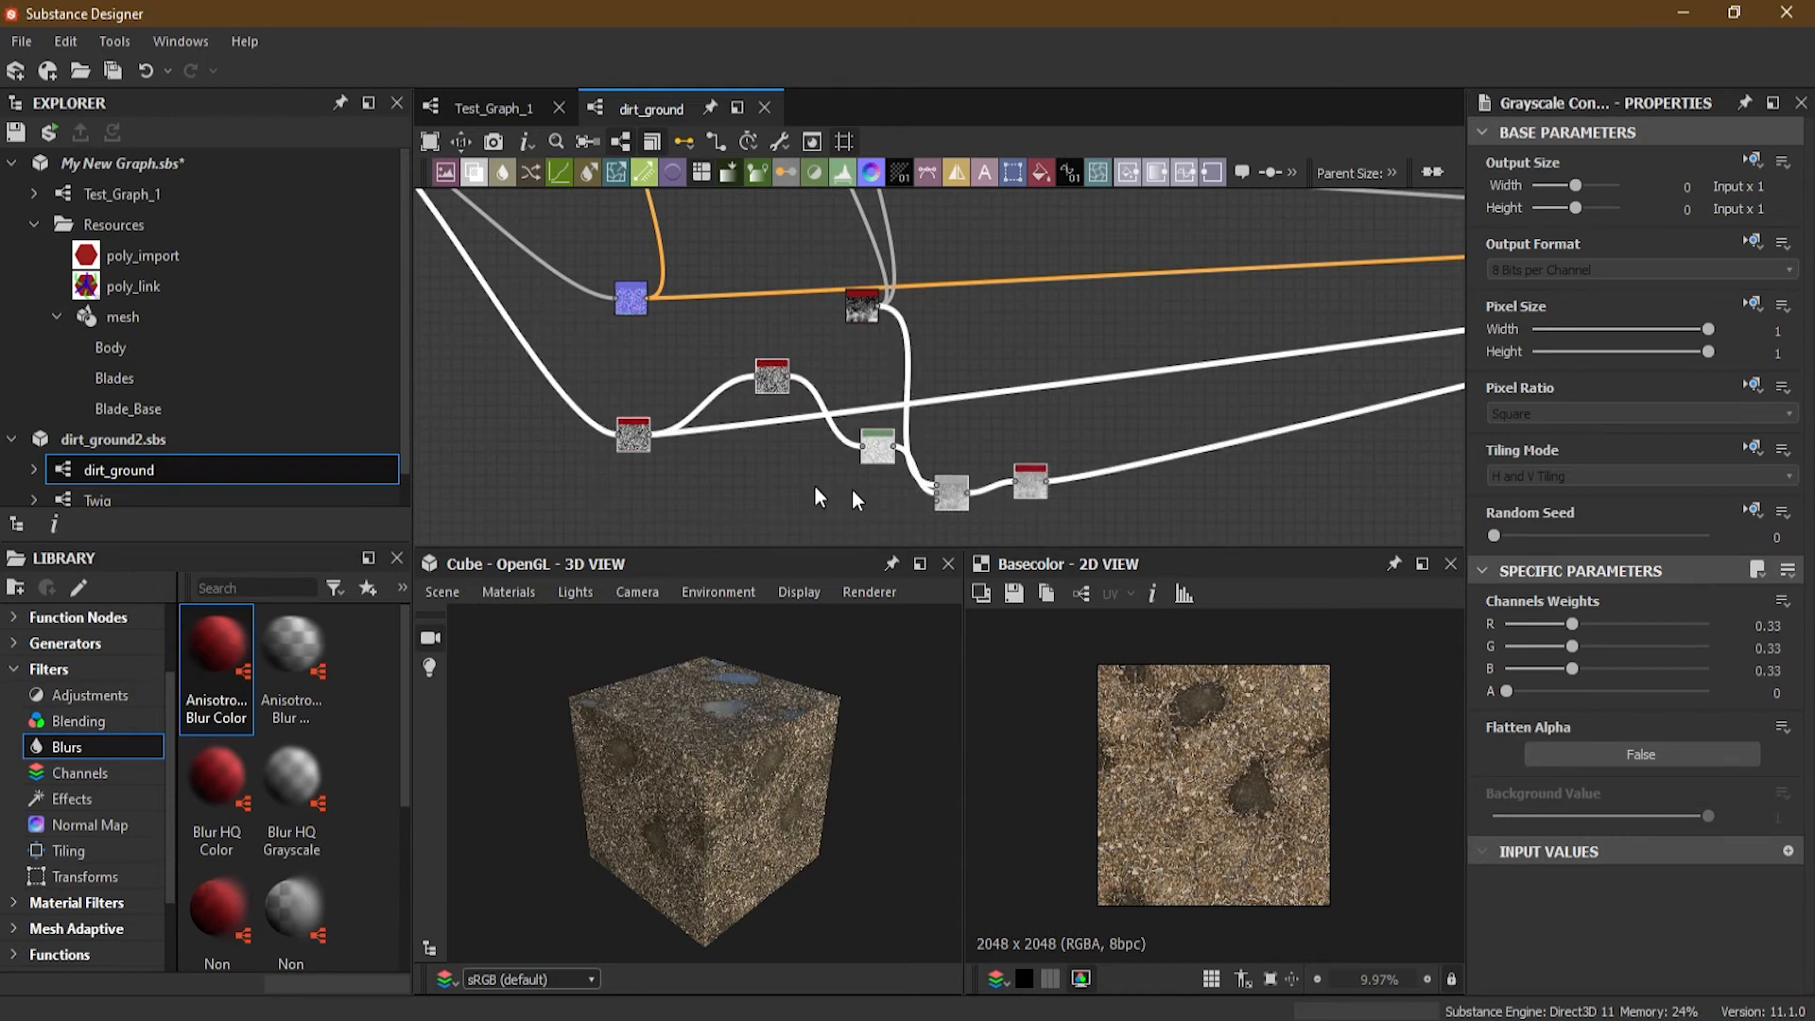
Step: Reselect the lowest chain of grayscale nodes beneath the normal map node, hide the node toolbar, and align the chain horizontally
left_click(695, 463)
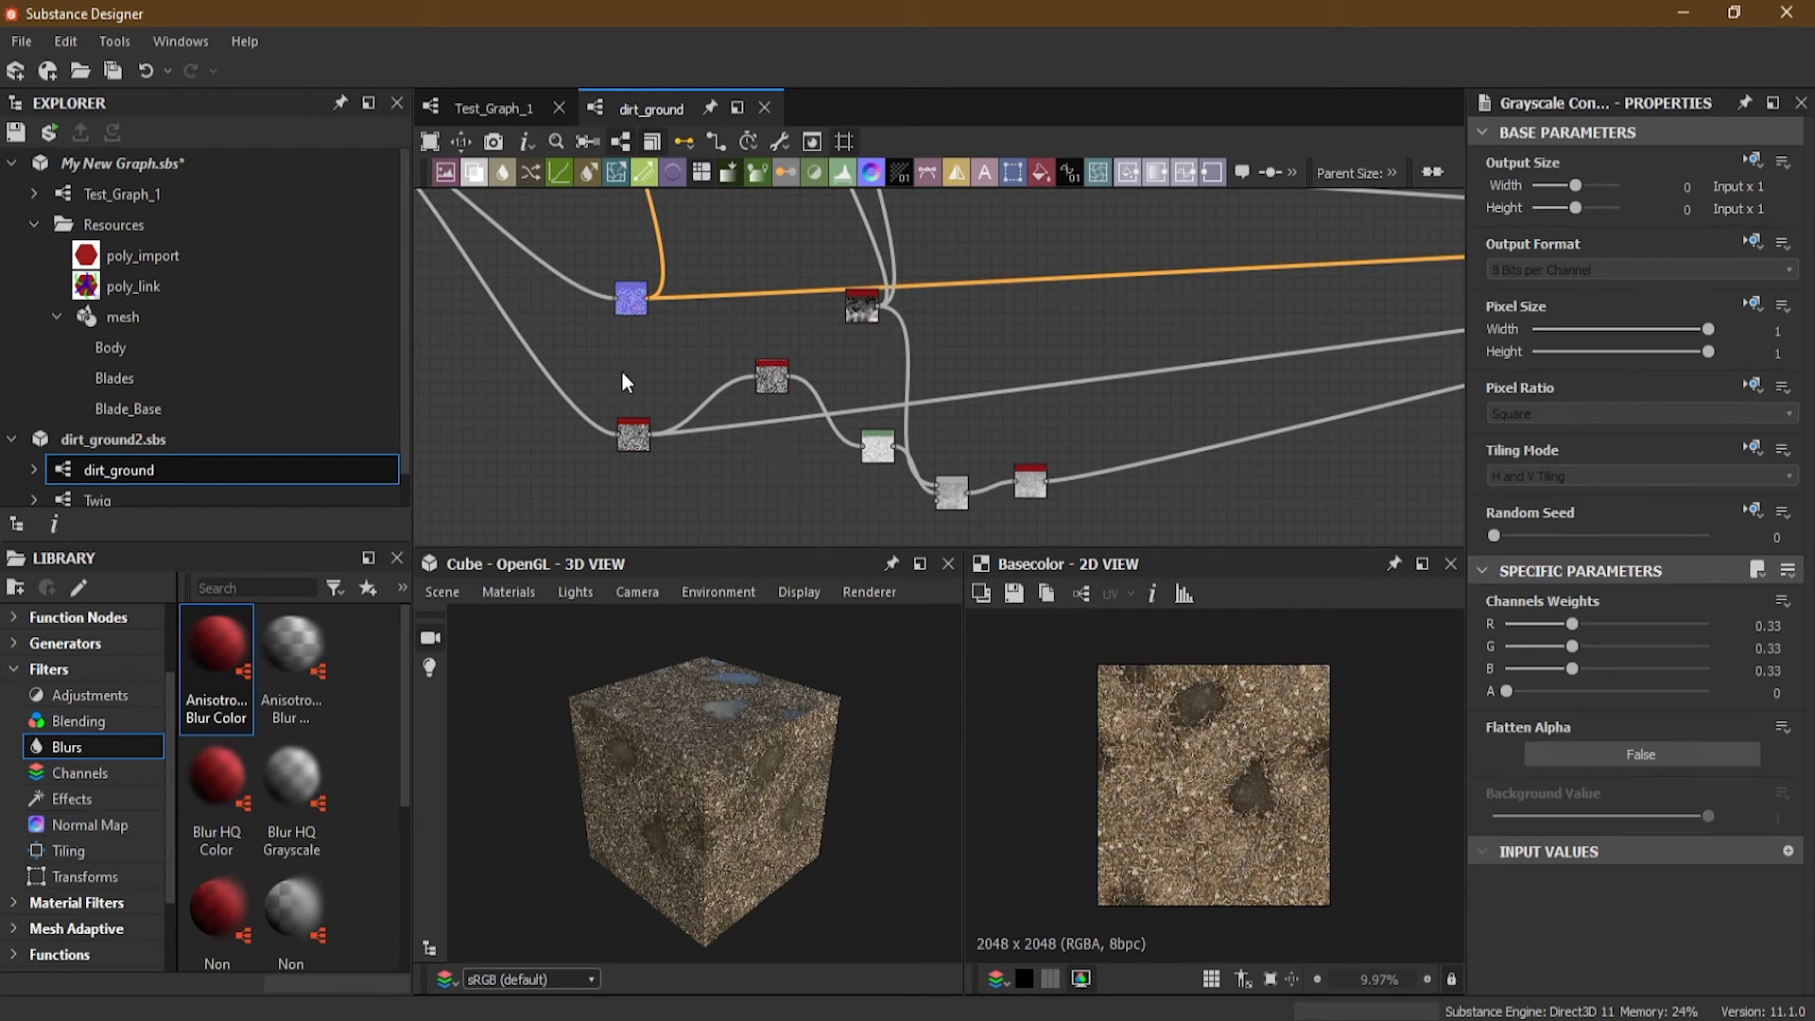
left_click_drag(597, 355, 1087, 525)
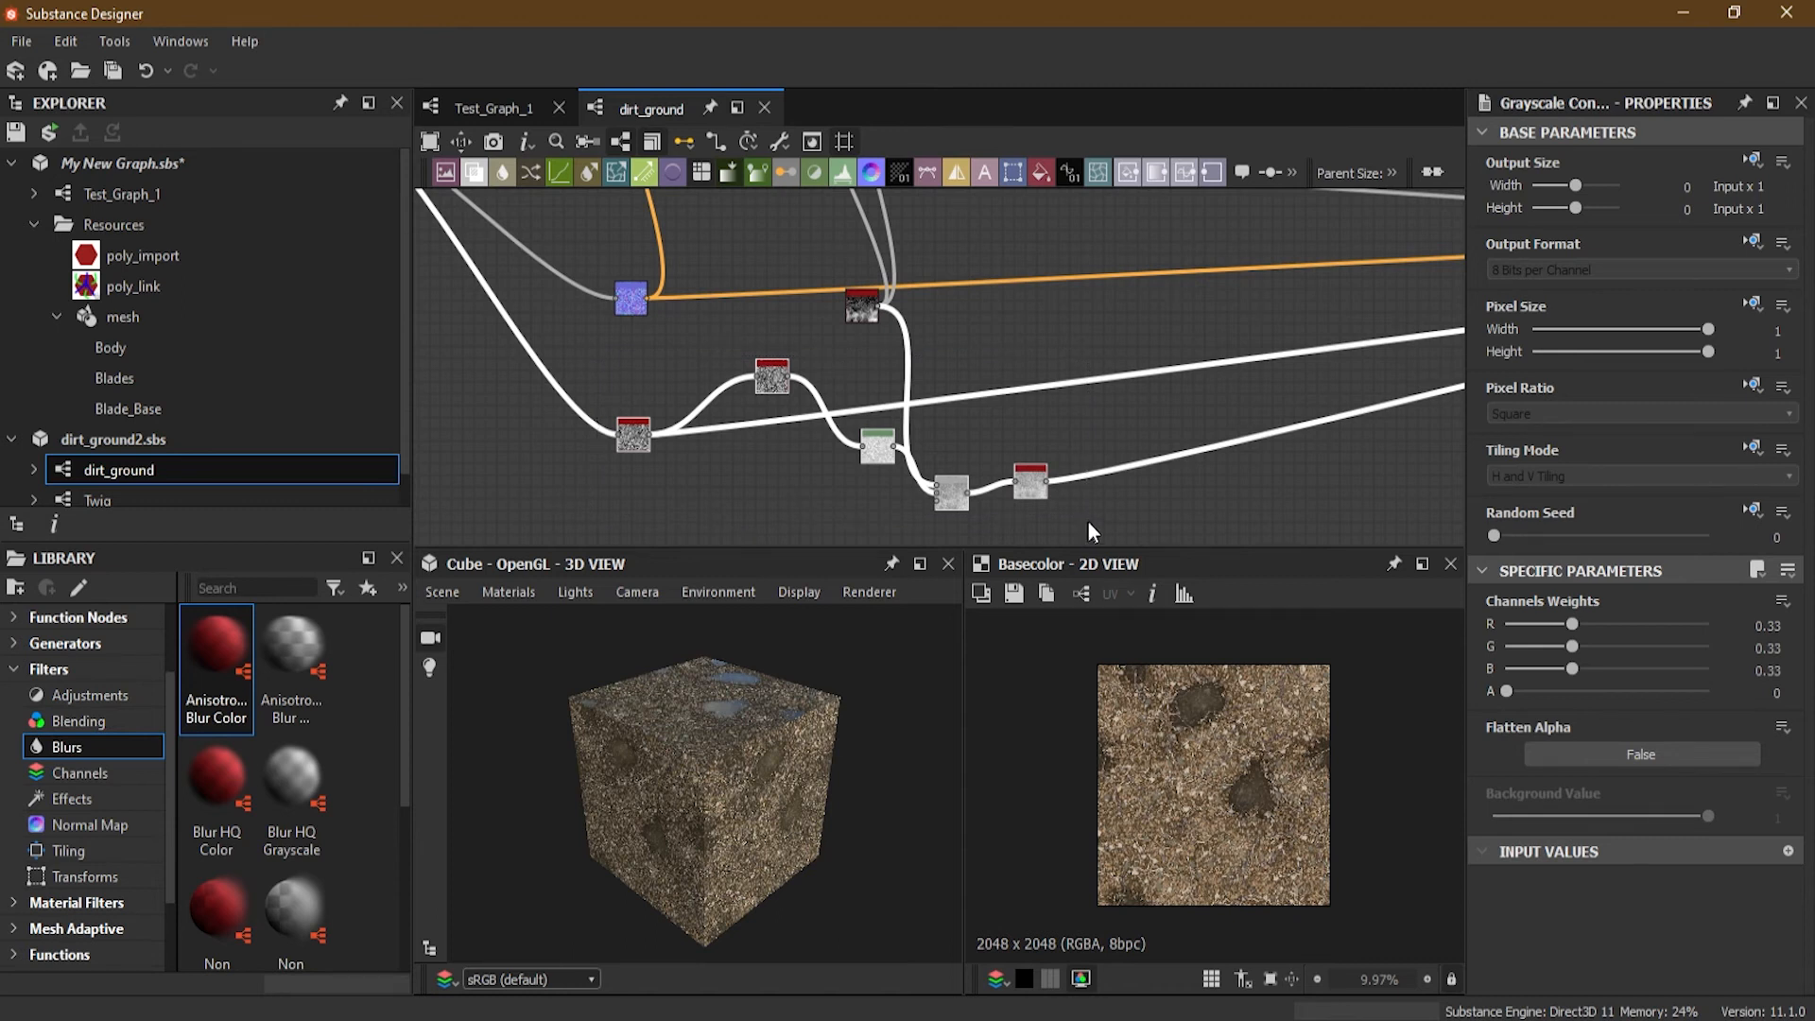
left_click(622, 140)
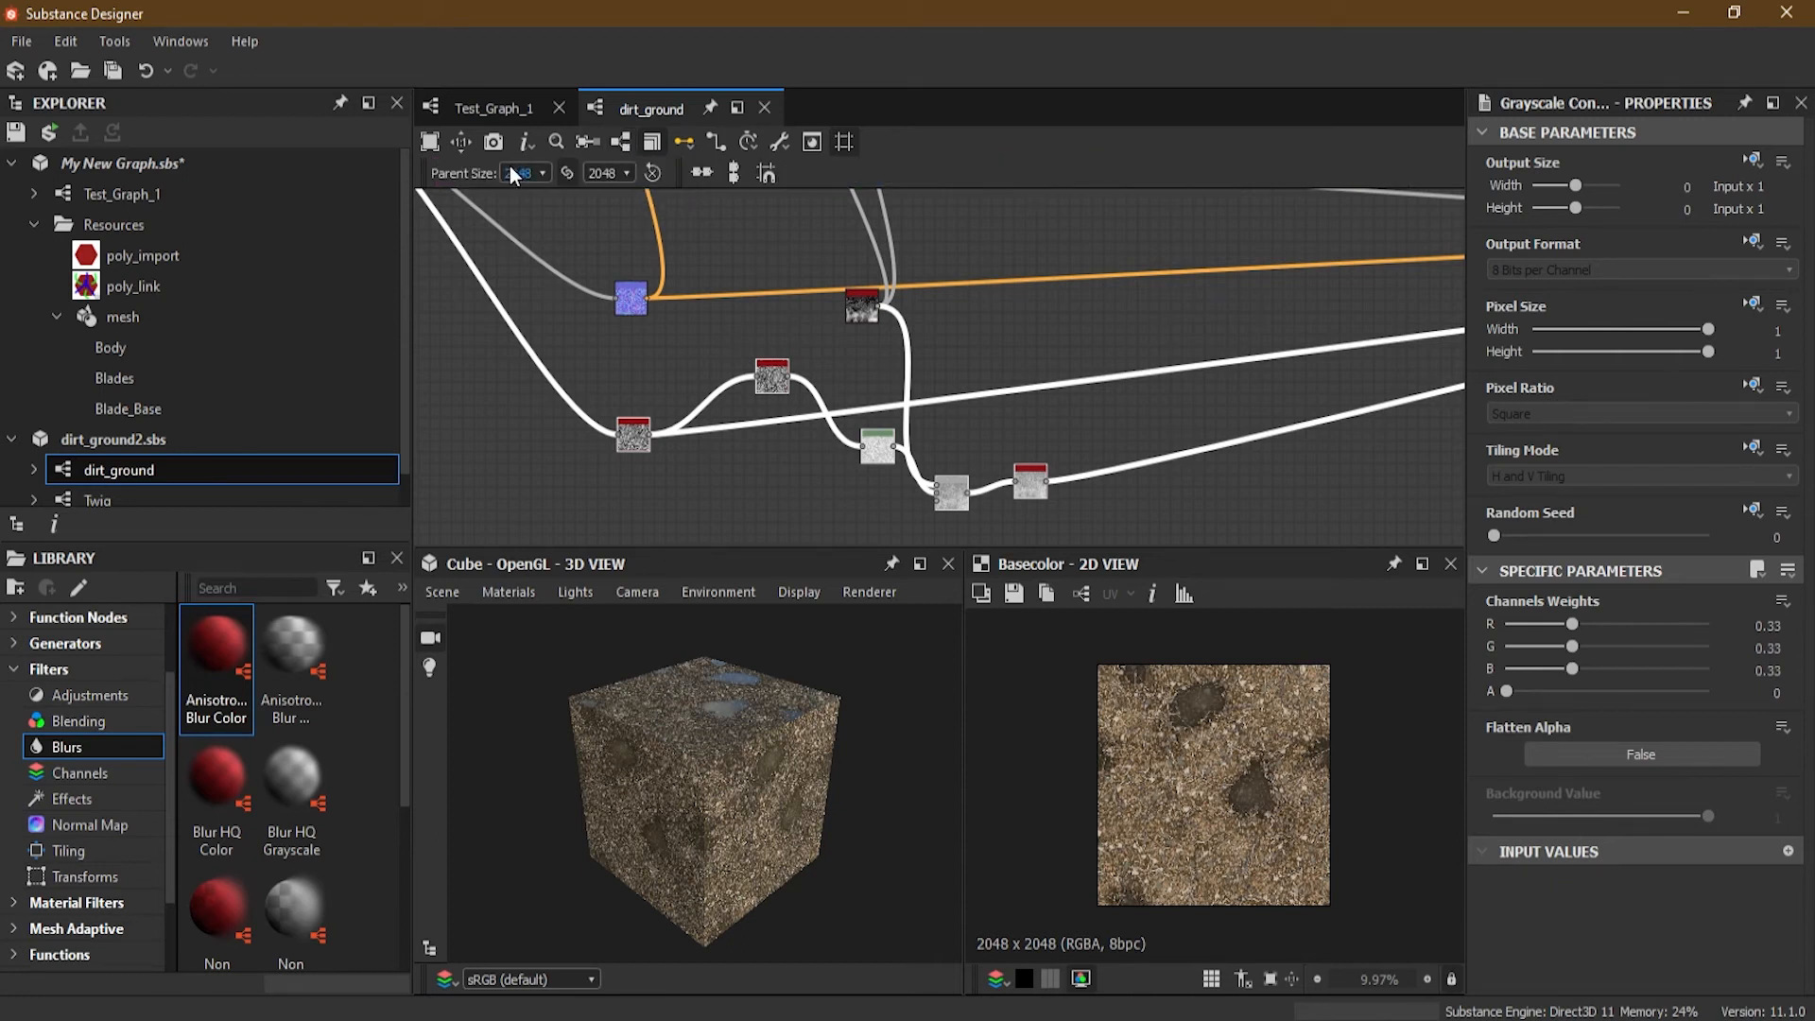
left_click(704, 174)
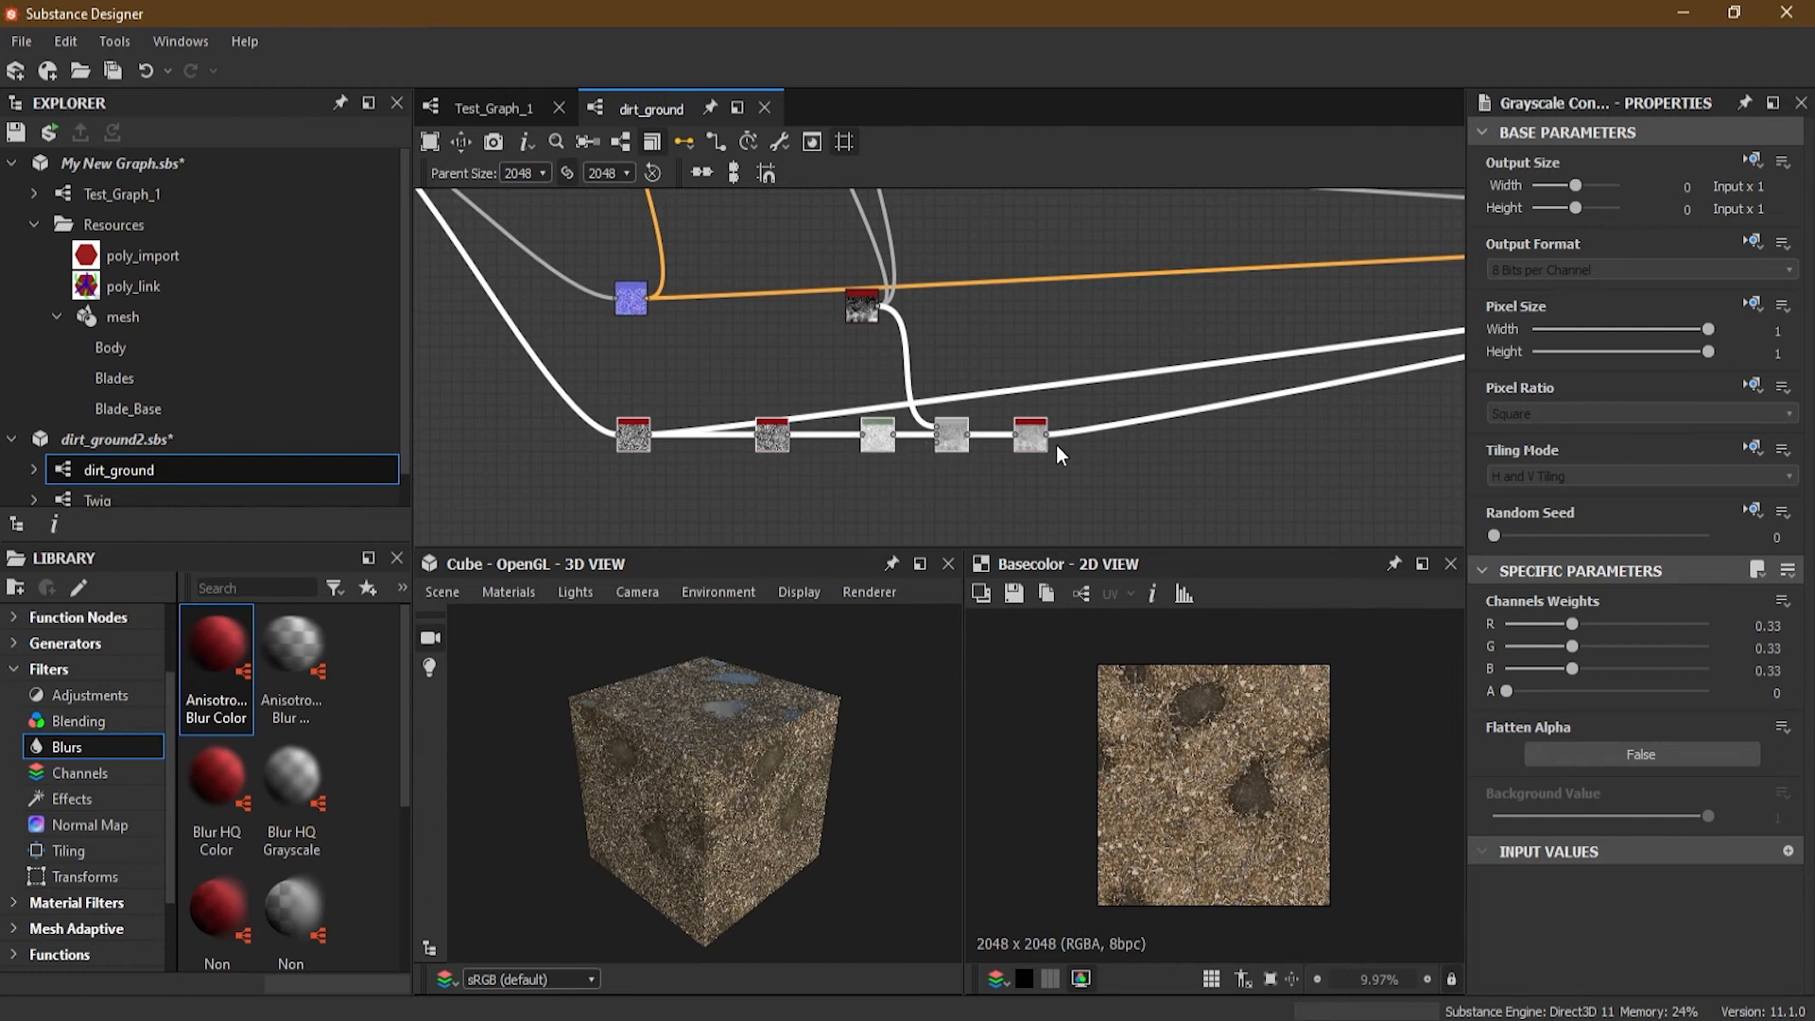
Step: Align the six shape nodes vertically, and likewise align the two Shape Splatter nodes they feed
scroll(648, 380, "down", 5)
middle_click_drag(535, 312, 836, 457)
middle_click_drag(764, 253, 802, 383)
scroll(799, 386, "up", 3)
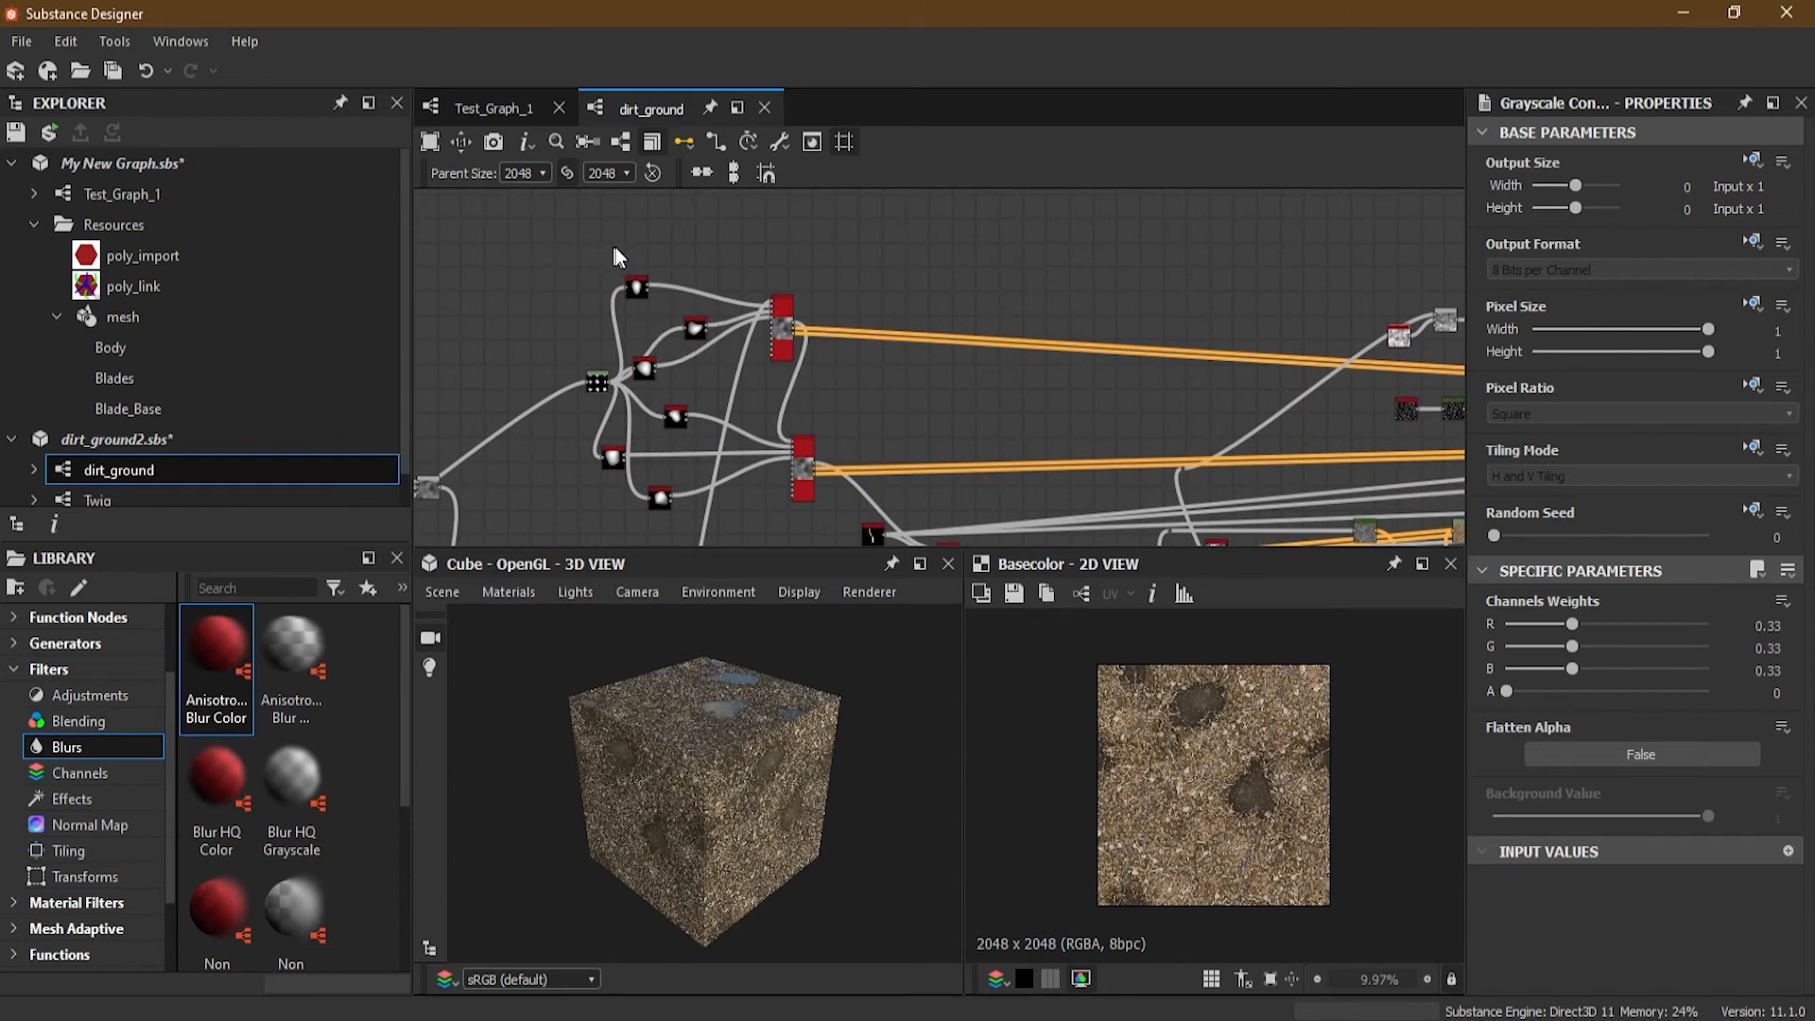
left_click_drag(615, 245, 699, 524)
scroll(737, 502, "up", 2)
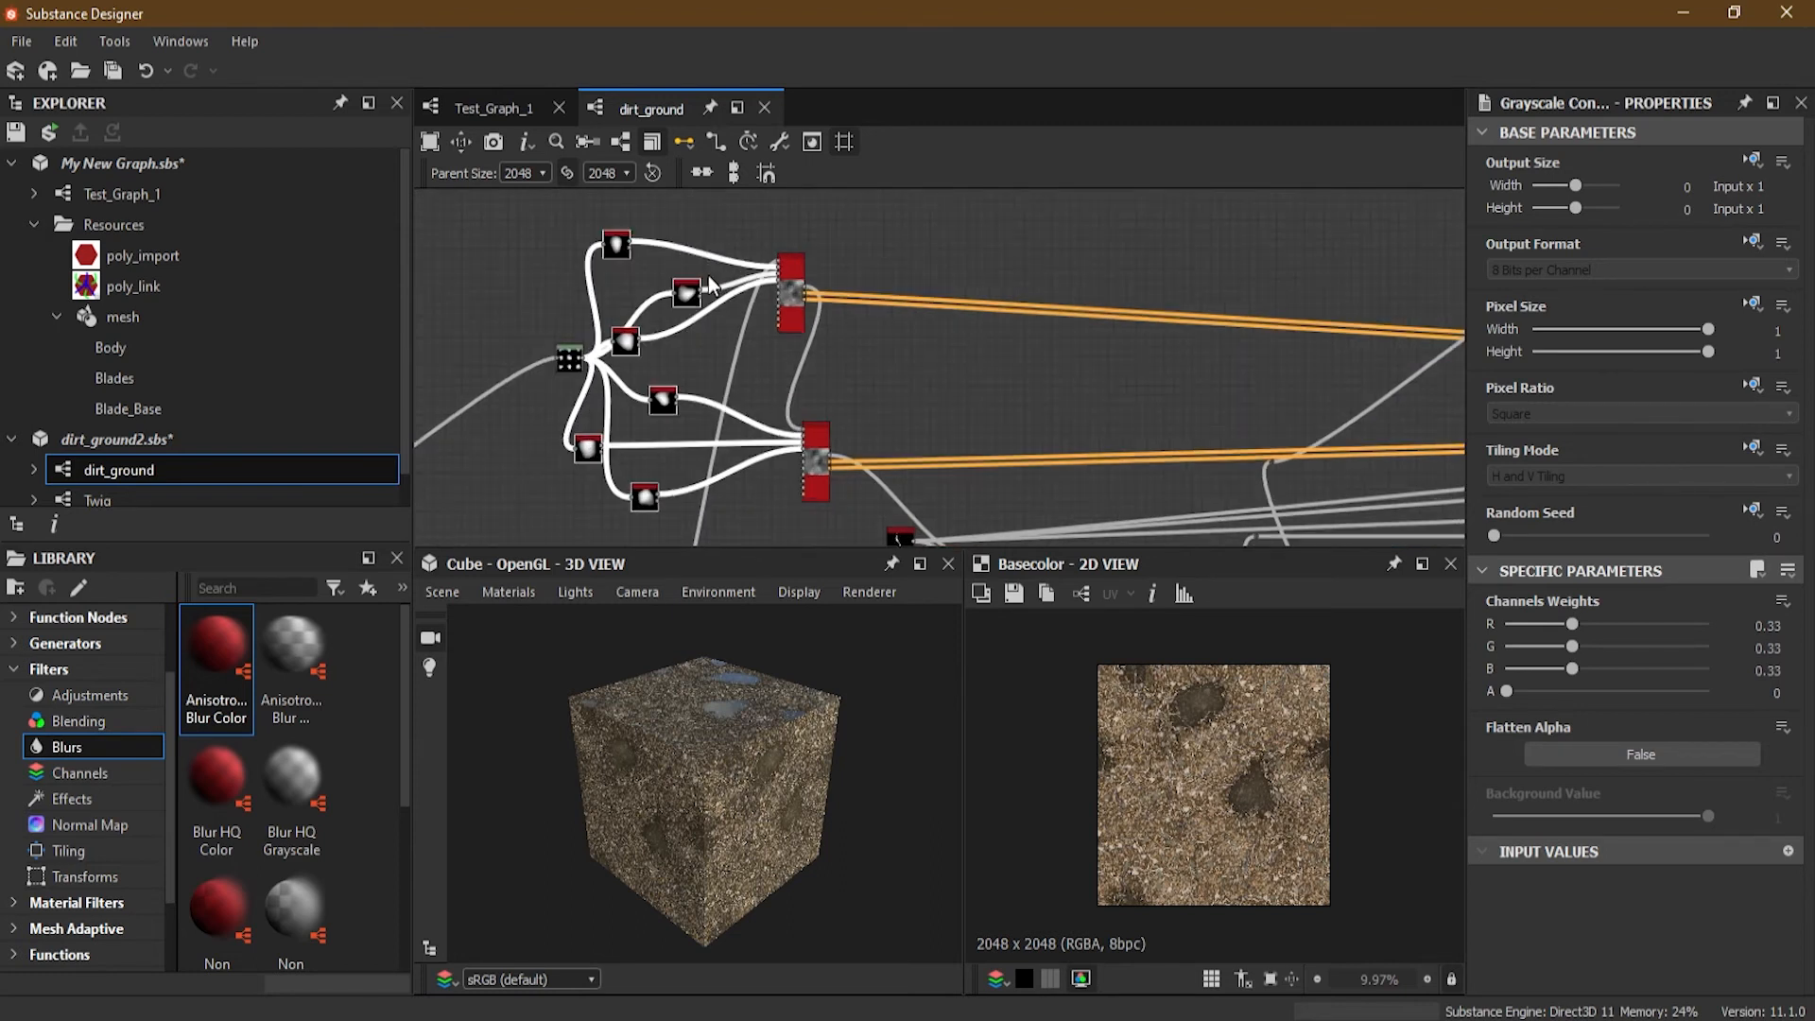
left_click(735, 176)
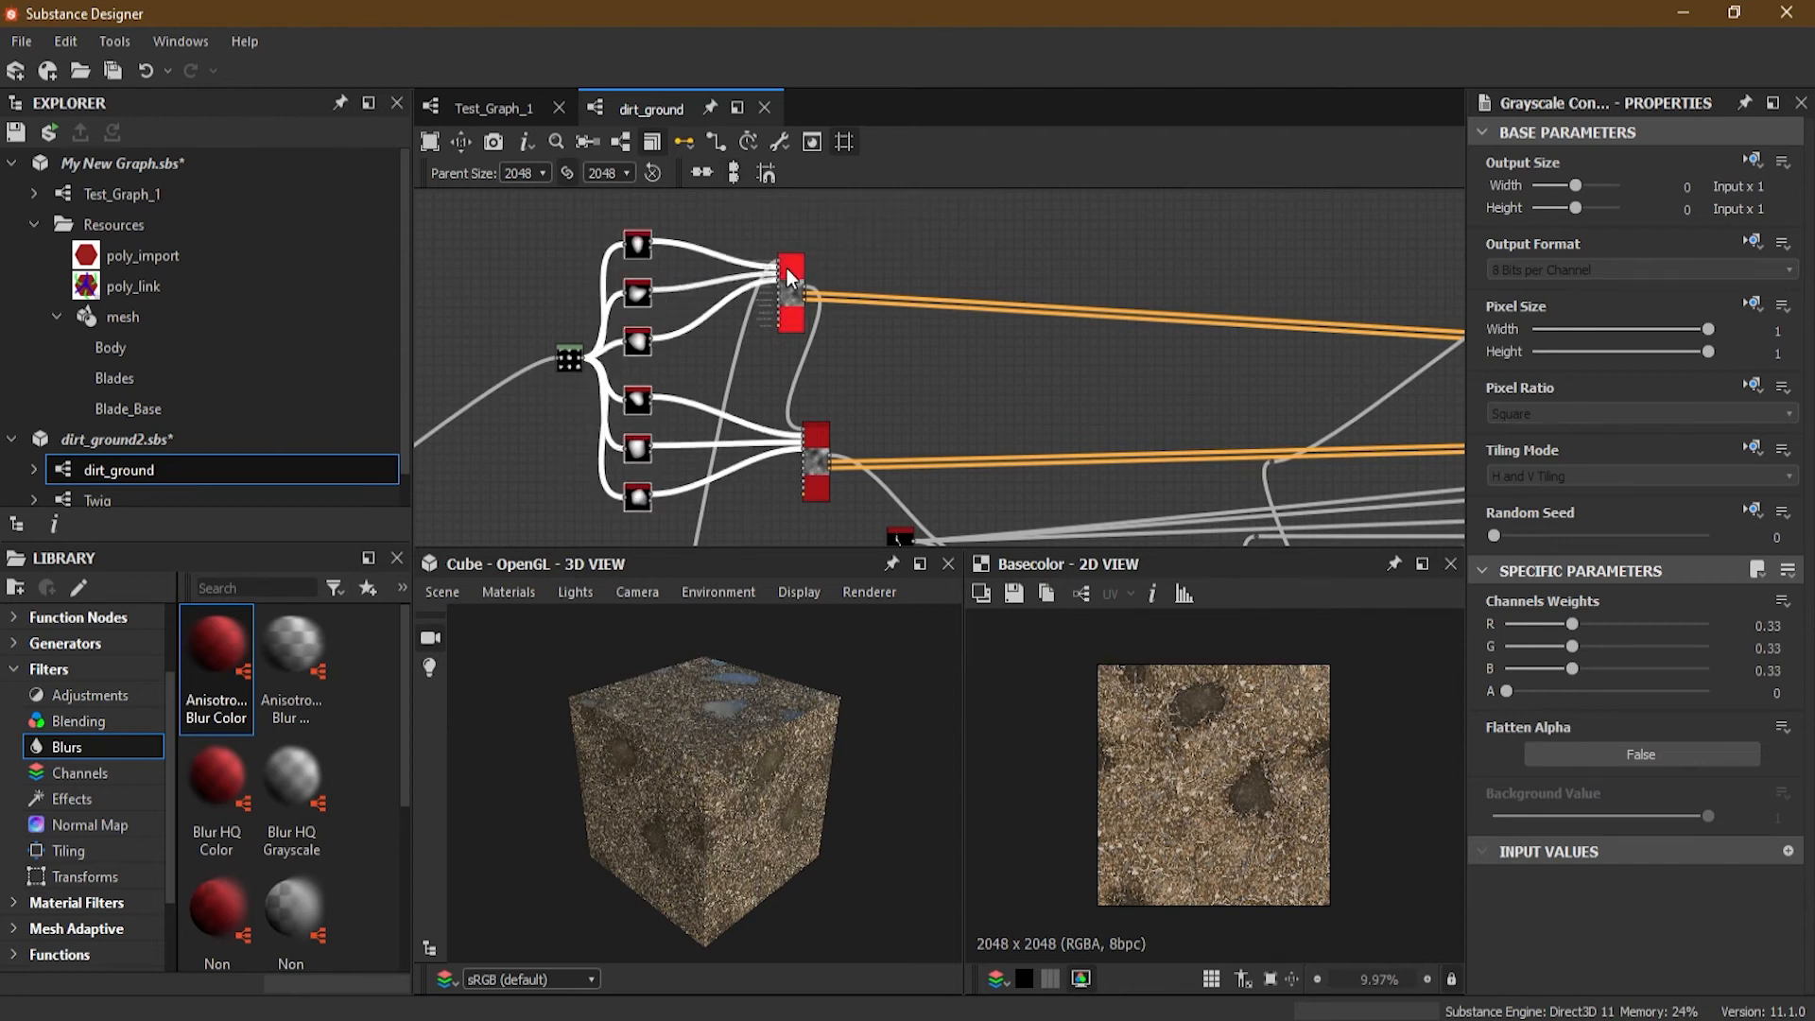
left_click_drag(768, 231, 813, 482)
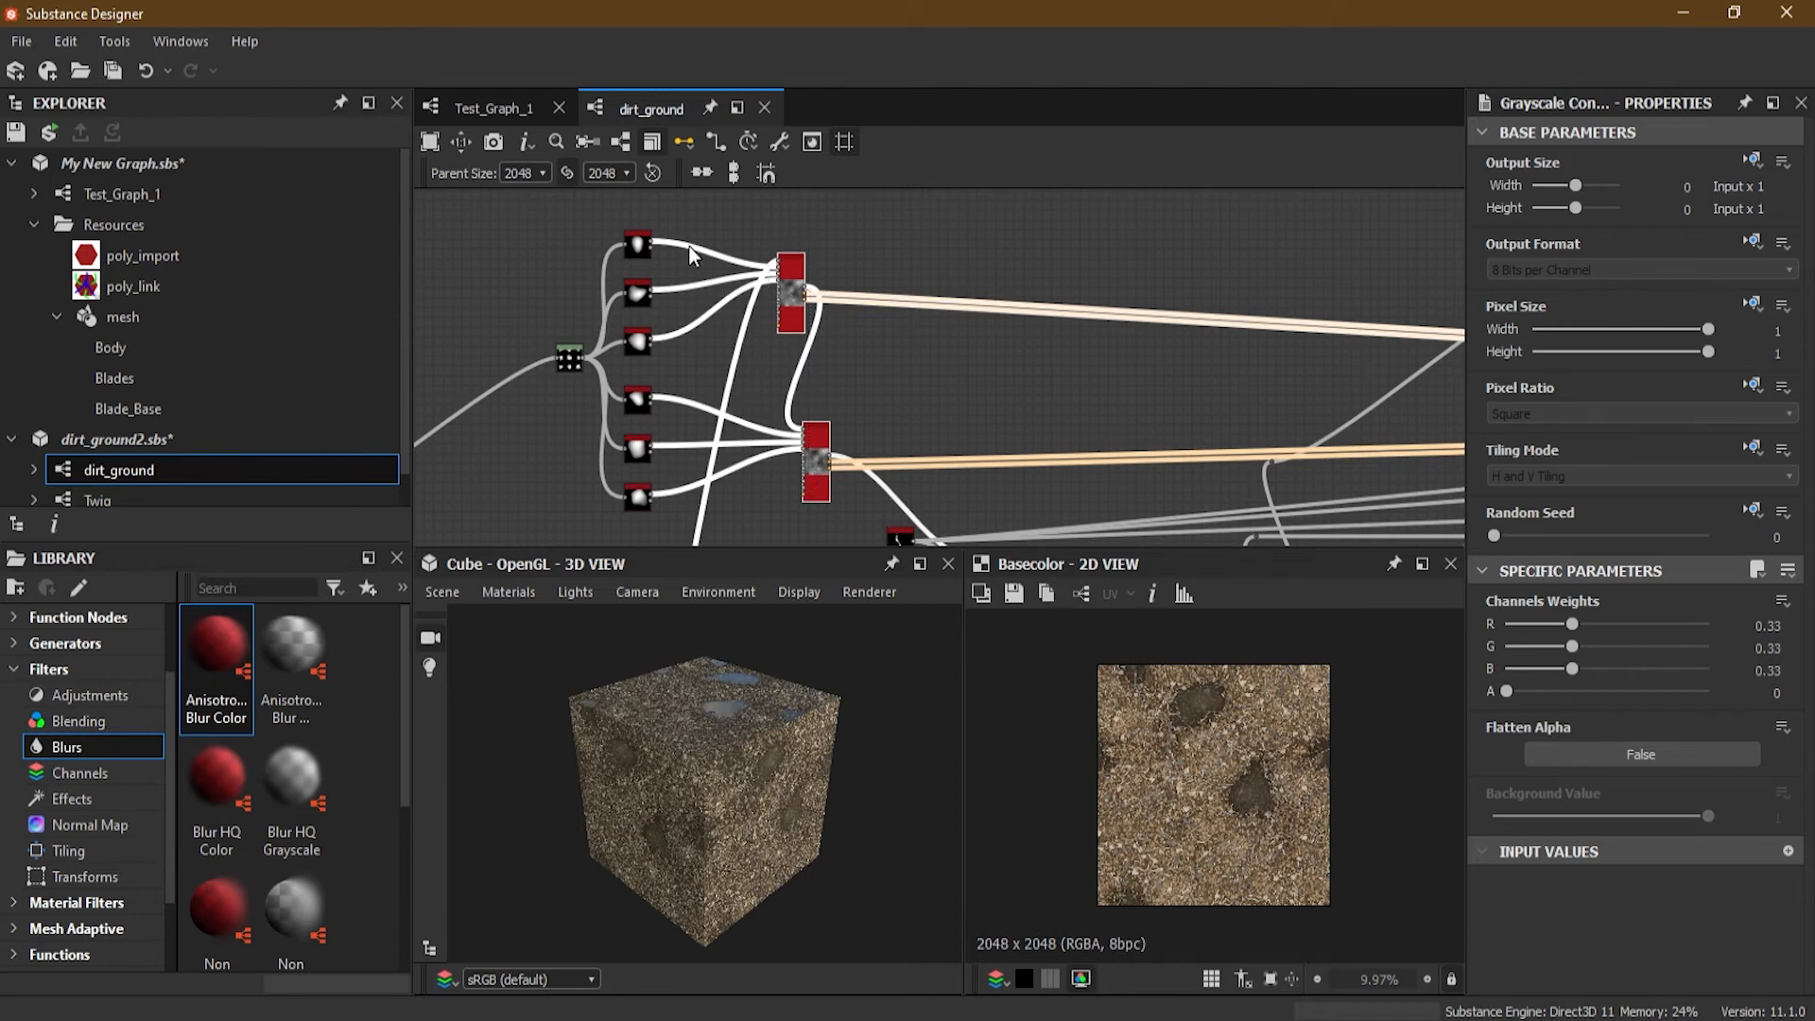
left_click(732, 175)
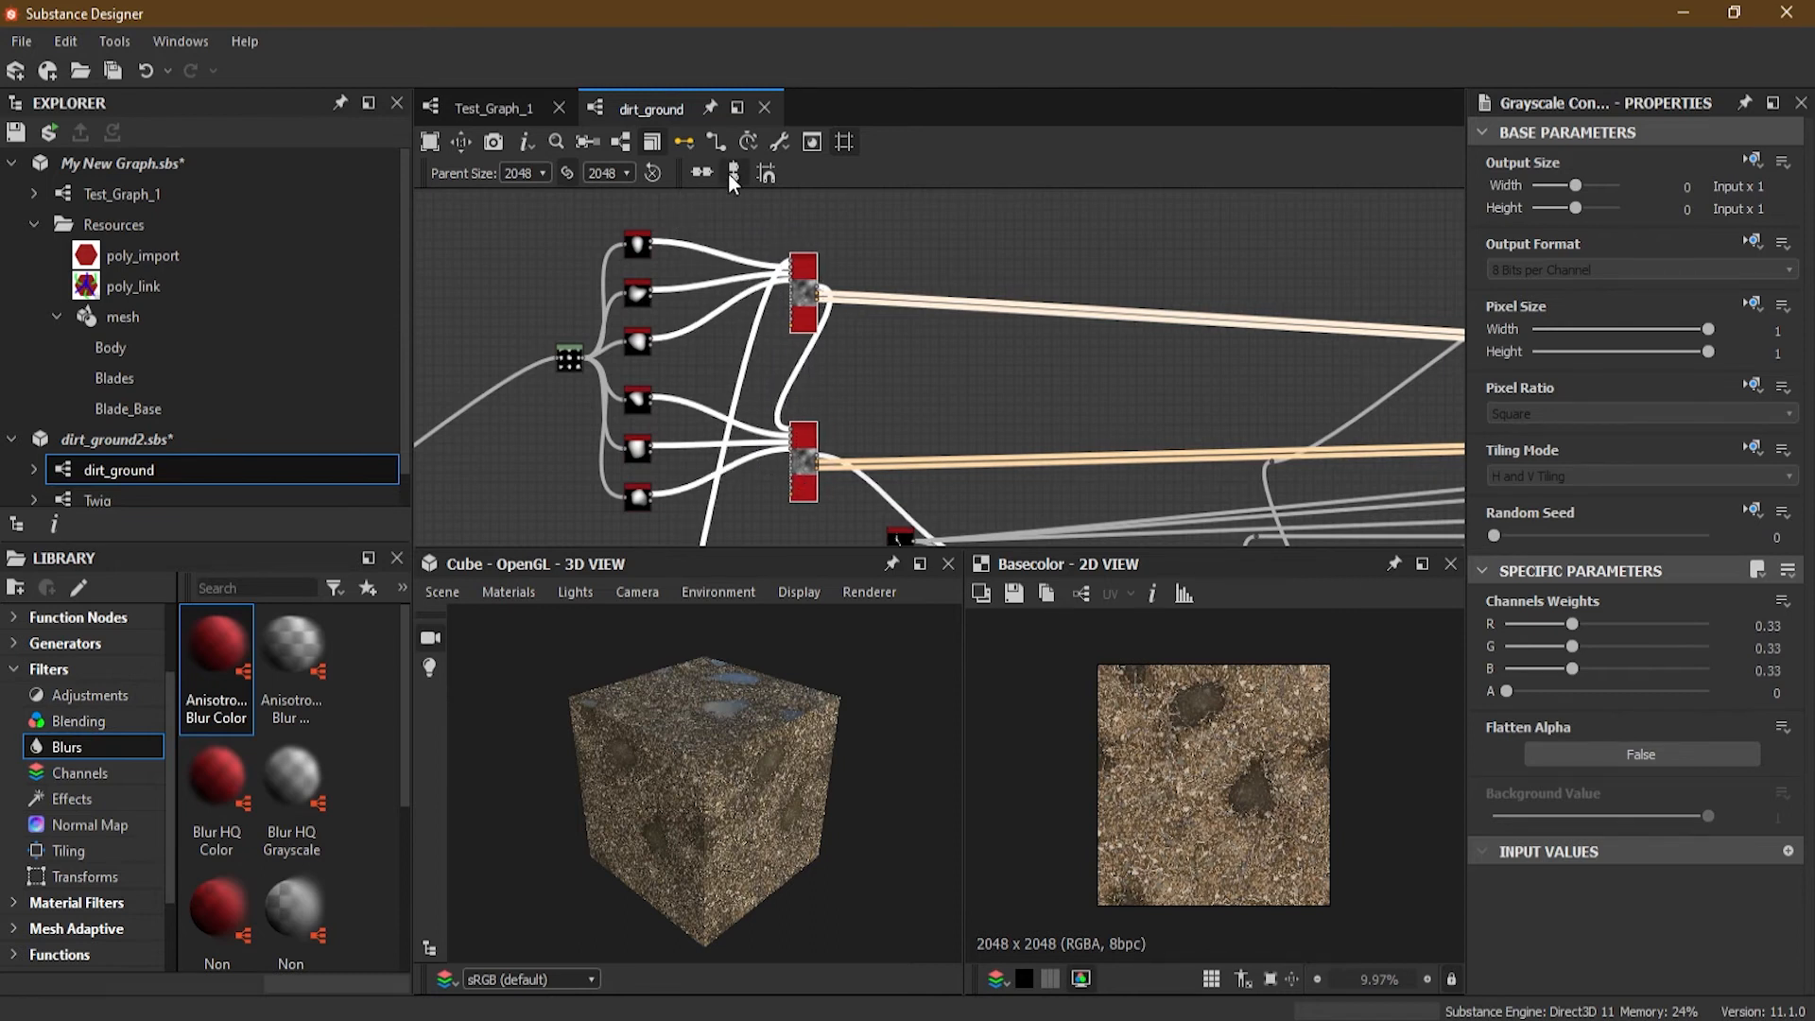
Step: Align the uppermost grayscale chain and its first colour node horizontally, ahead of the first red blending node
scroll(997, 388, "down", 4)
middle_click_drag(818, 467, 657, 256)
scroll(1190, 280, "up", 6)
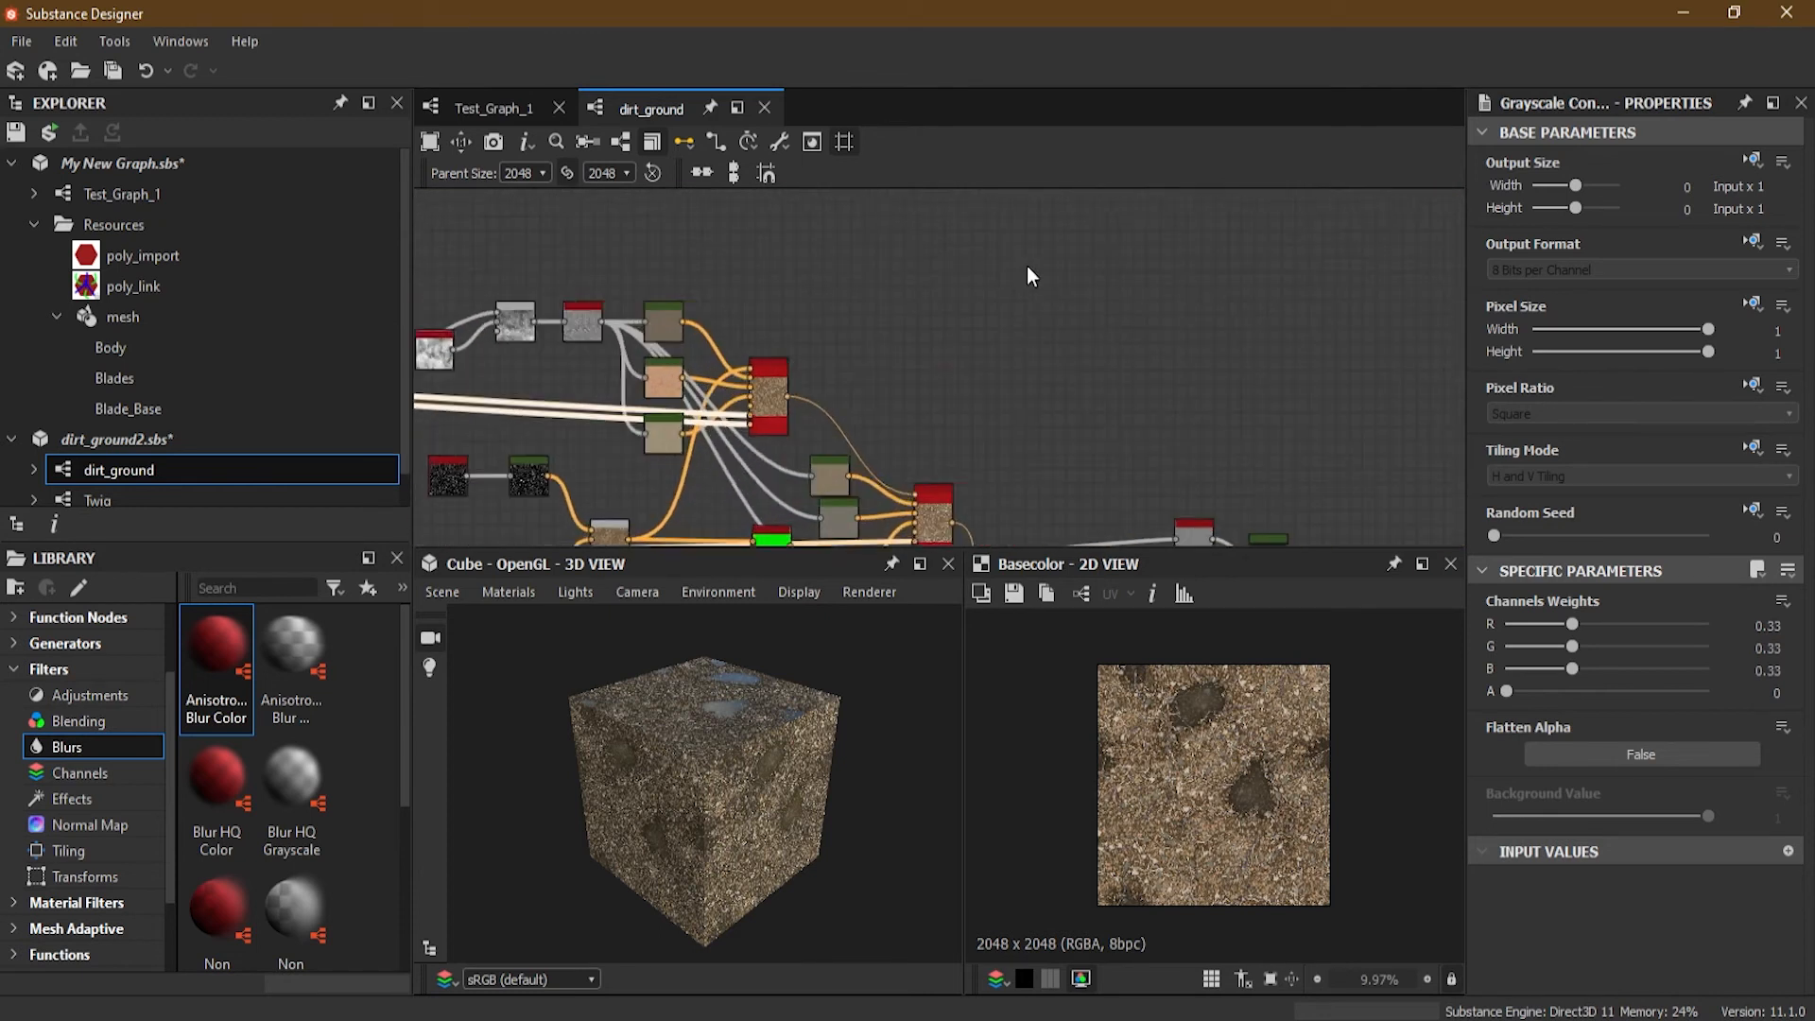
left_click_drag(588, 222, 863, 309)
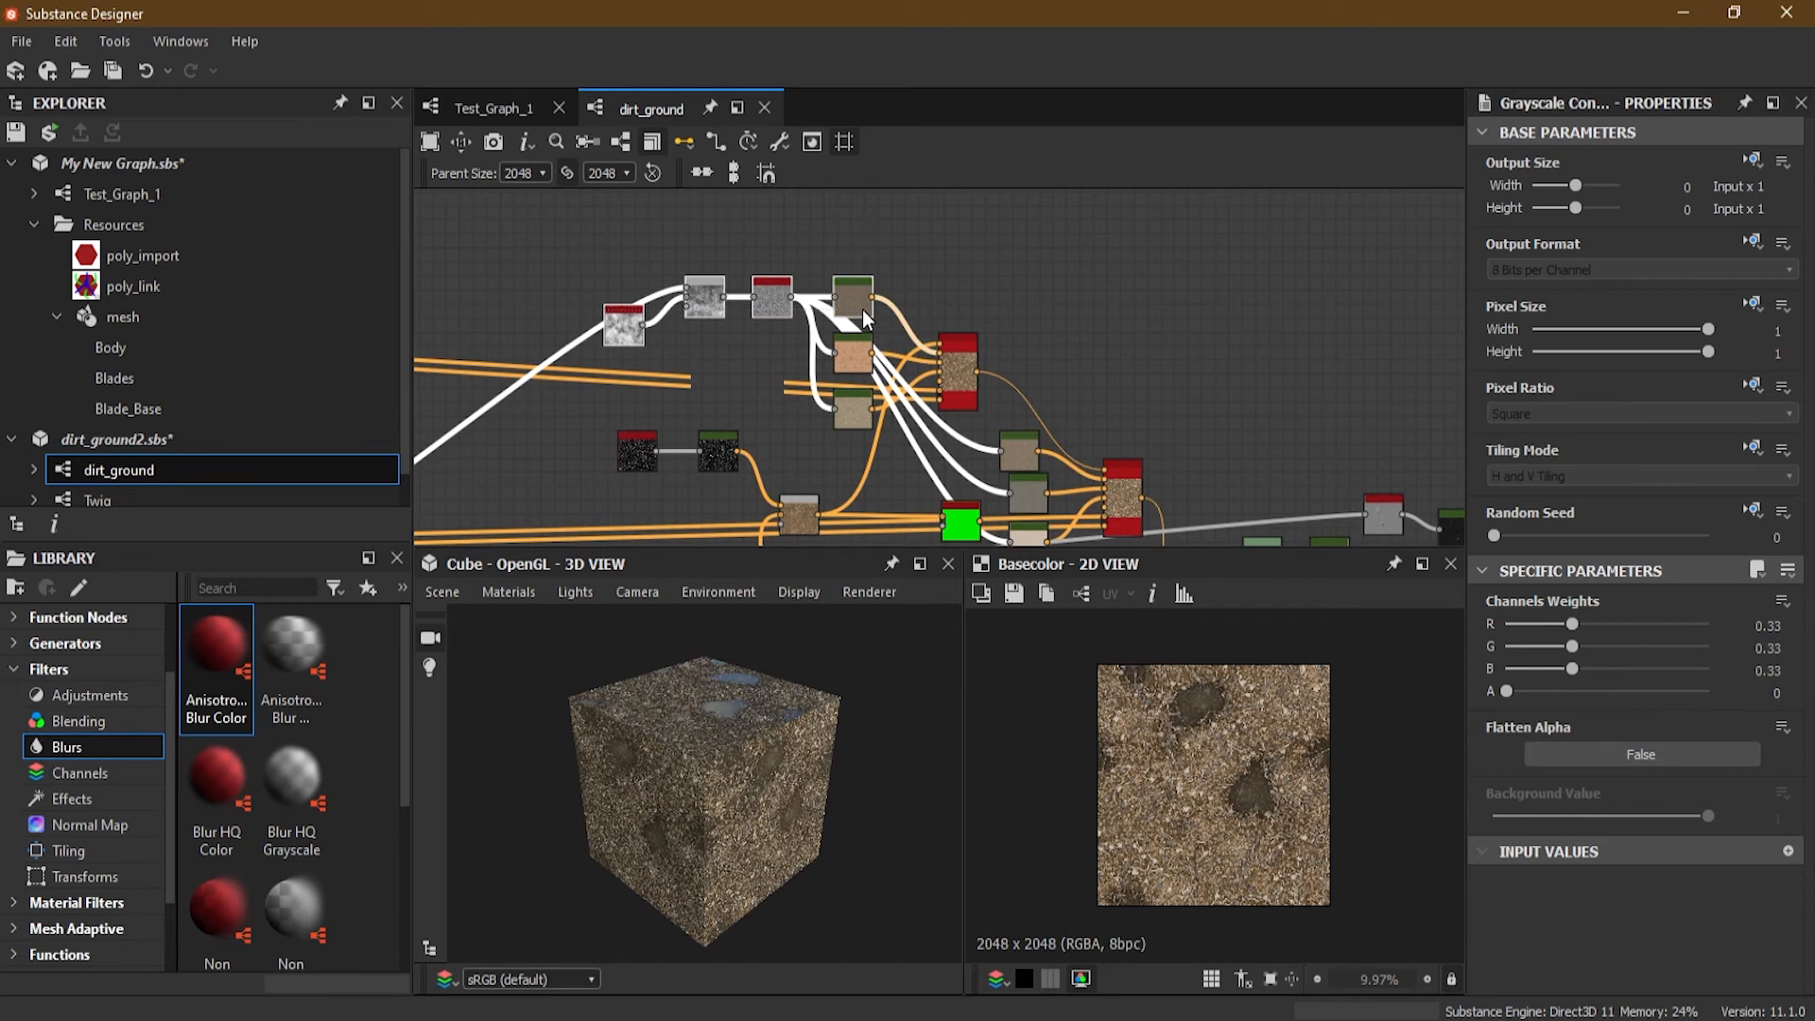
left_click(702, 172)
Step: Align the three stacked colour nodes after the uppermost chain vertically, and the three-node chain below them horizontally
middle_click_drag(1050, 369, 1061, 295)
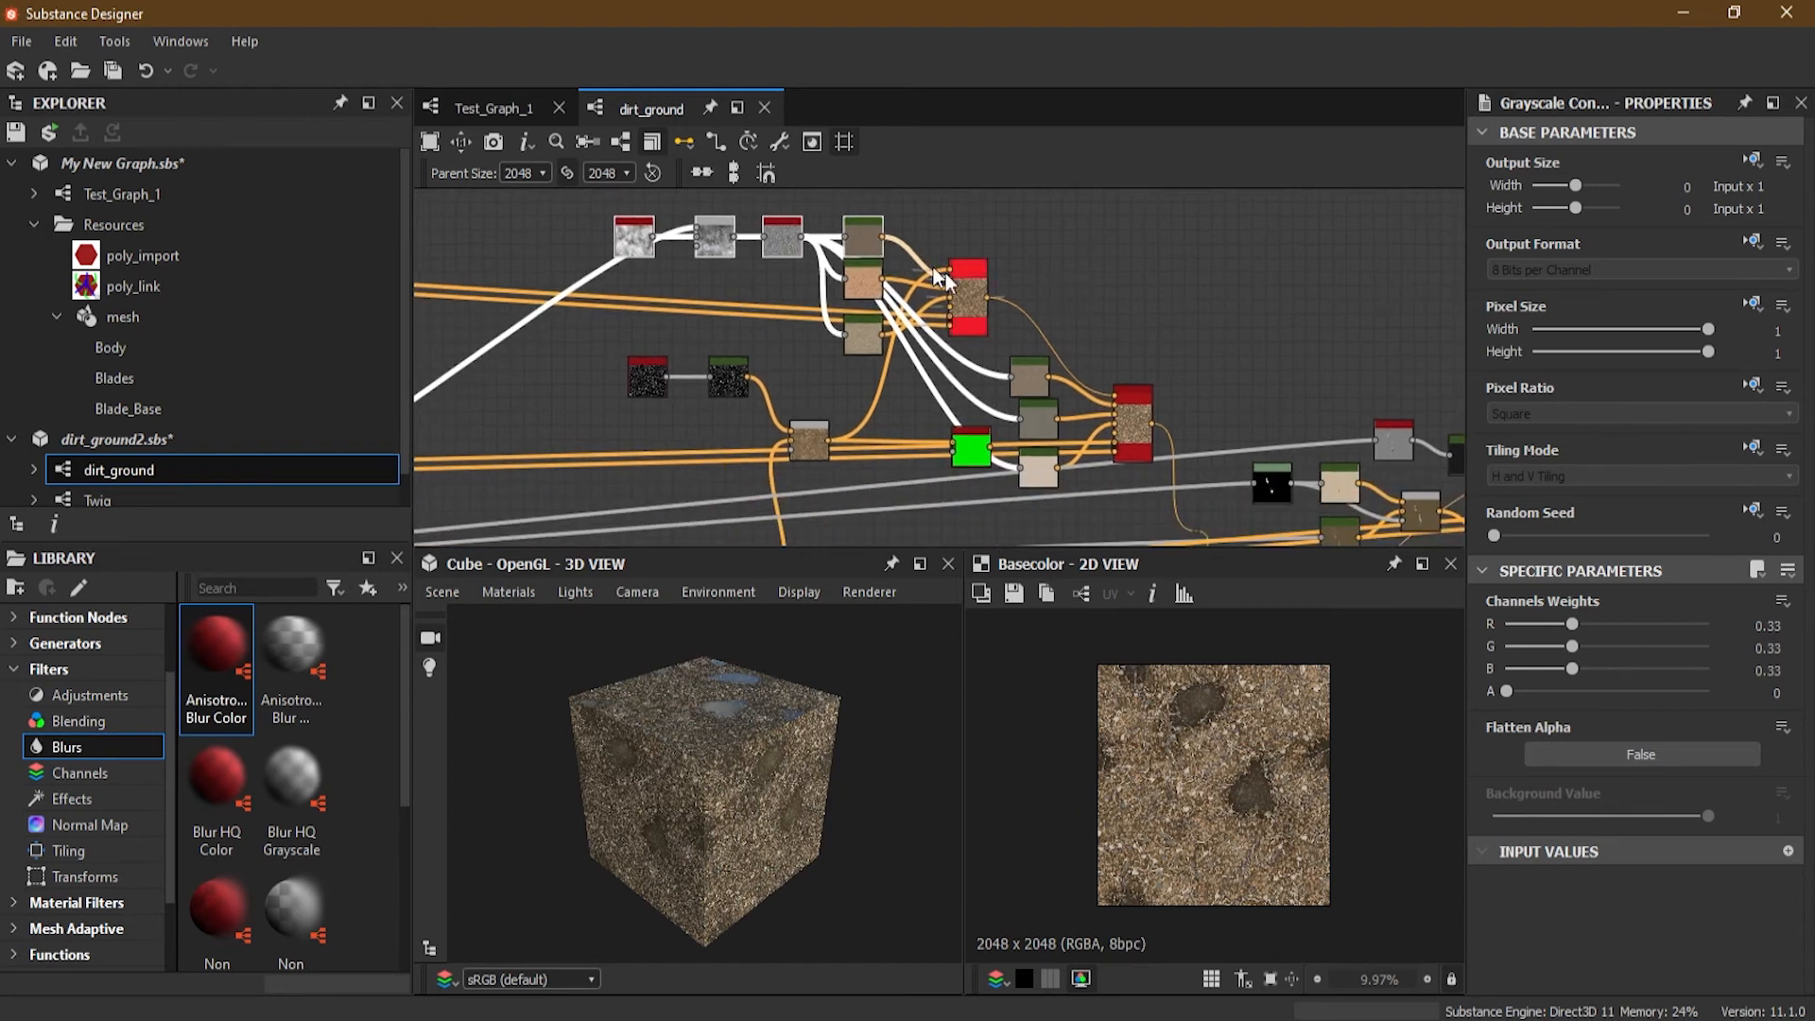
left_click_drag(847, 196, 874, 389)
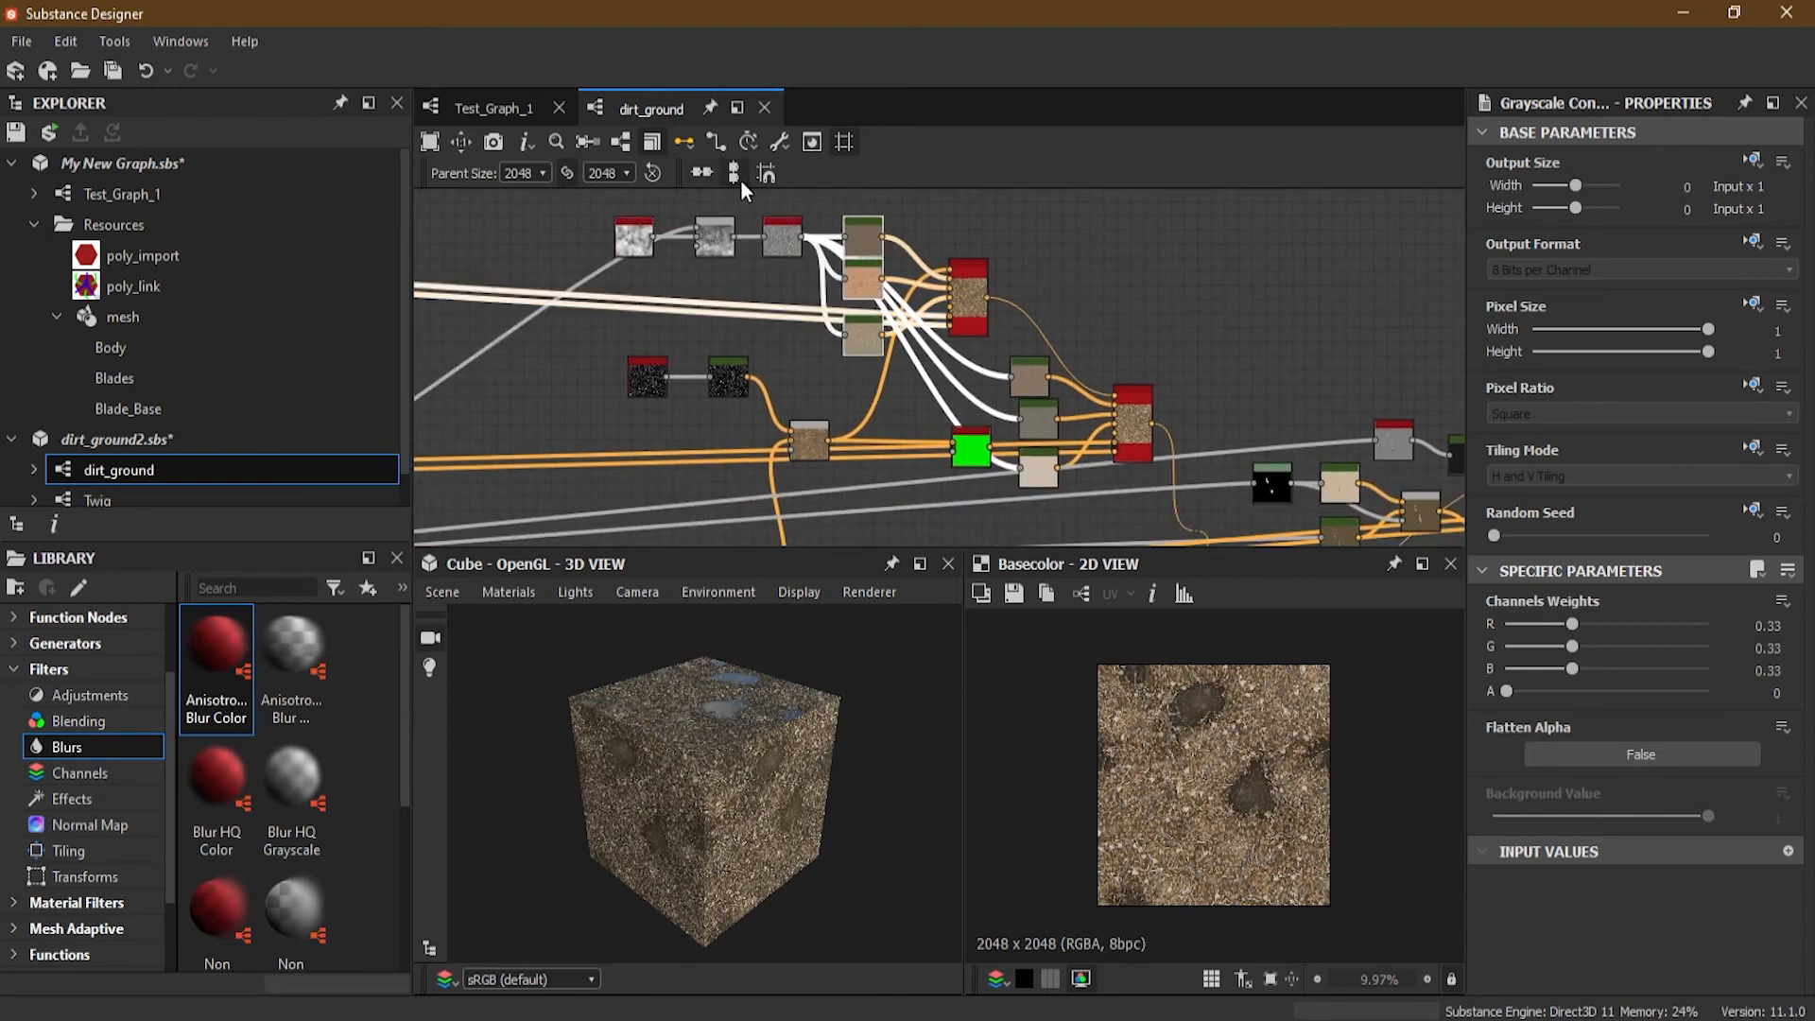
left_click_drag(559, 340, 793, 457)
left_click(704, 172)
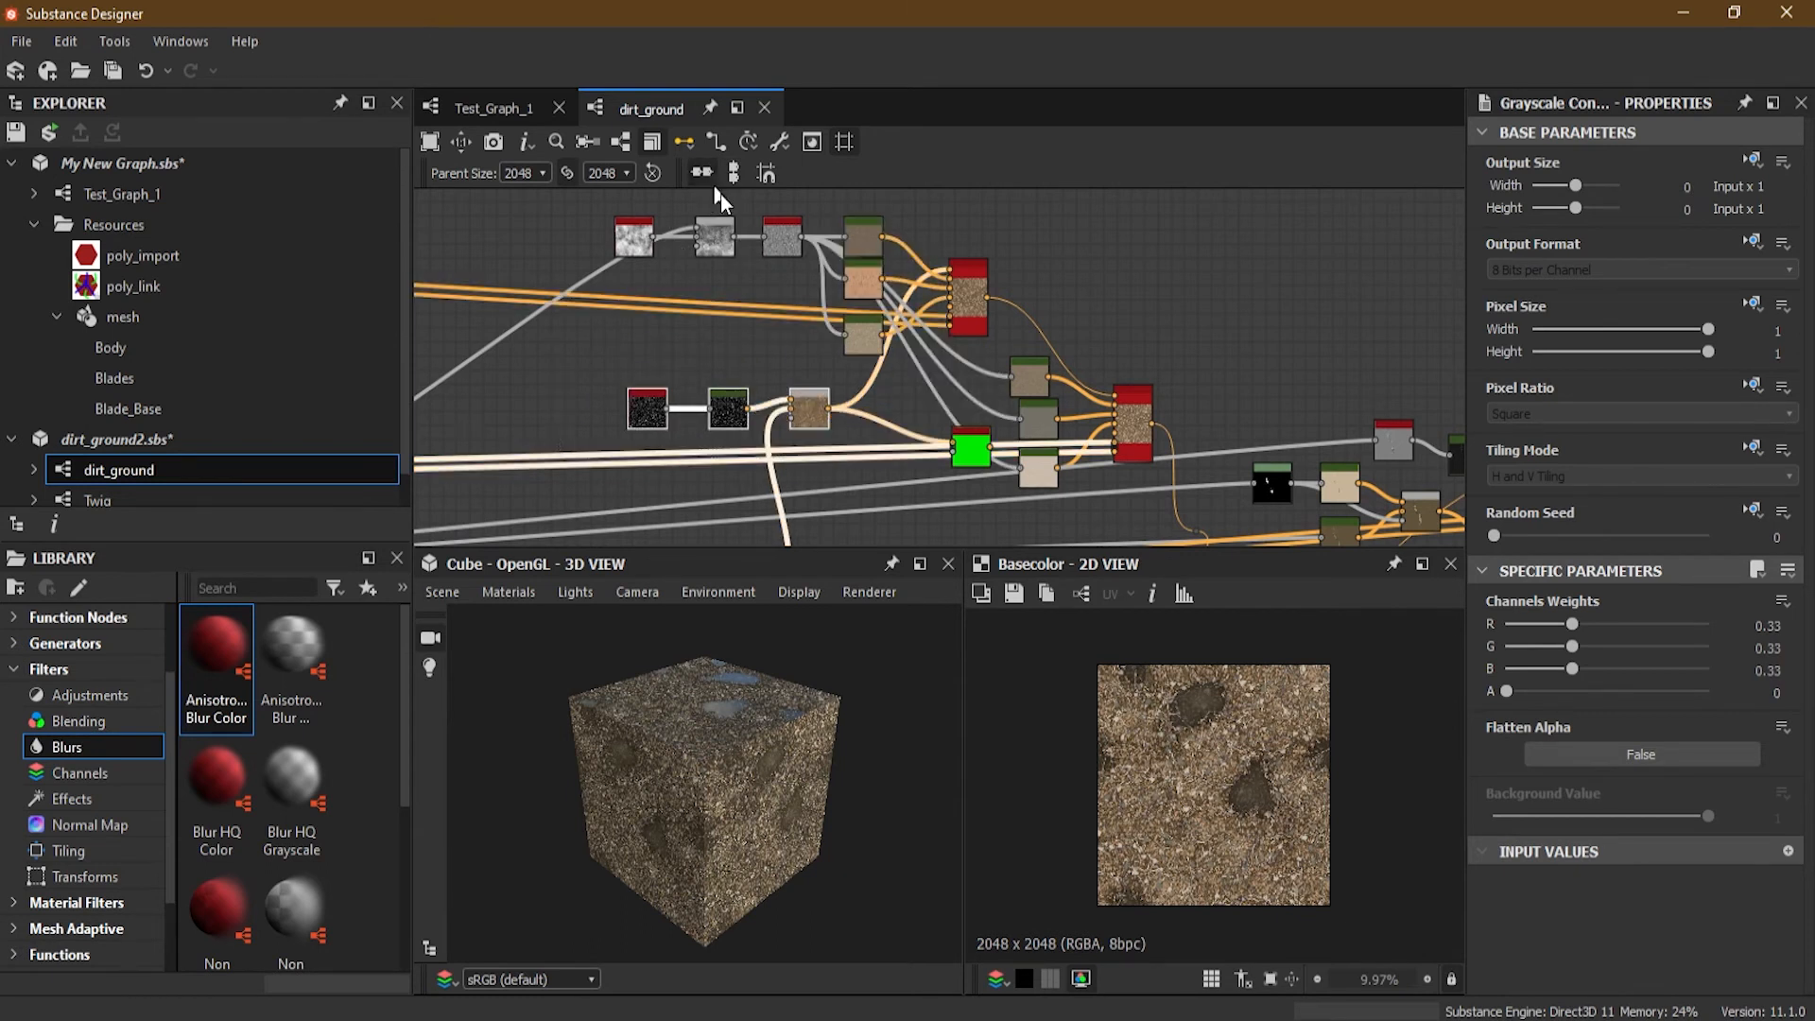
Step: Align the three stacked colour nodes feeding the second red blending node vertically
left_click(1190, 288)
left_click_drag(1037, 336, 1042, 474)
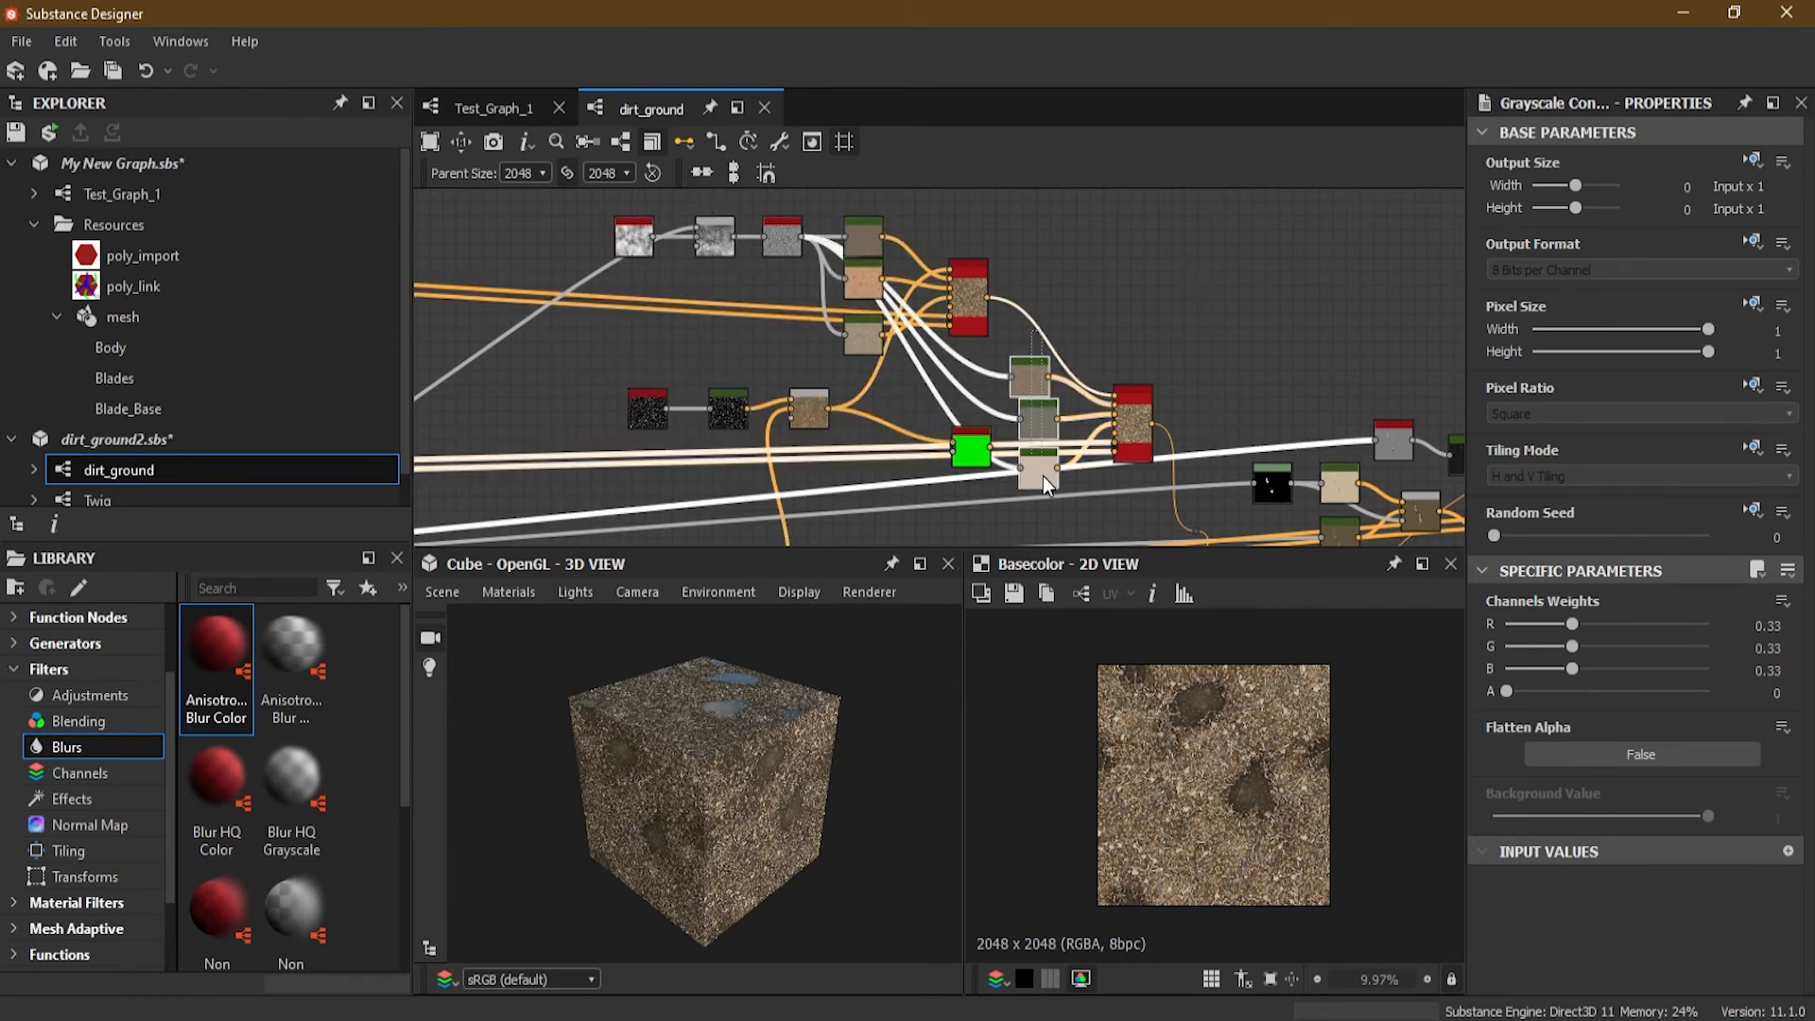
left_click(734, 172)
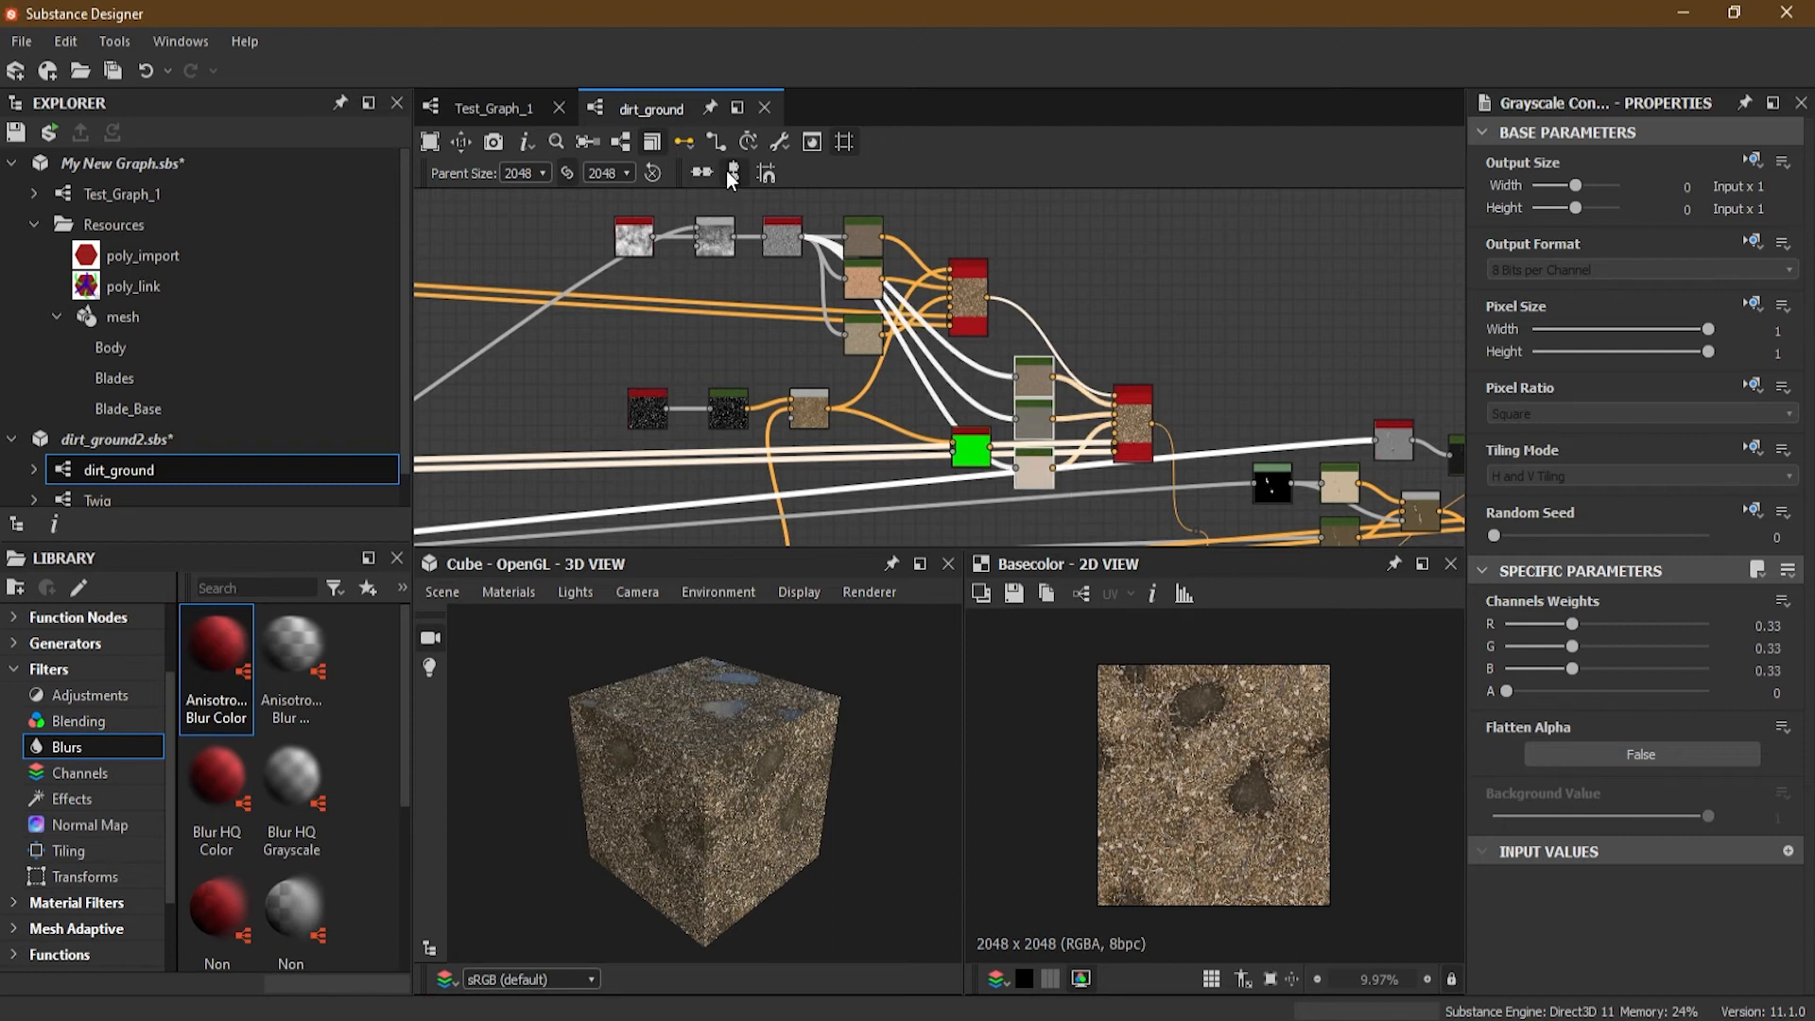
Step: Reposition the lower Twig node beneath the upper one, beside the Shape Splatter node, and snap it to the grid
scroll(1248, 388, "down", 3)
middle_click_drag(1354, 445, 1196, 287)
scroll(1196, 286, "up", 2)
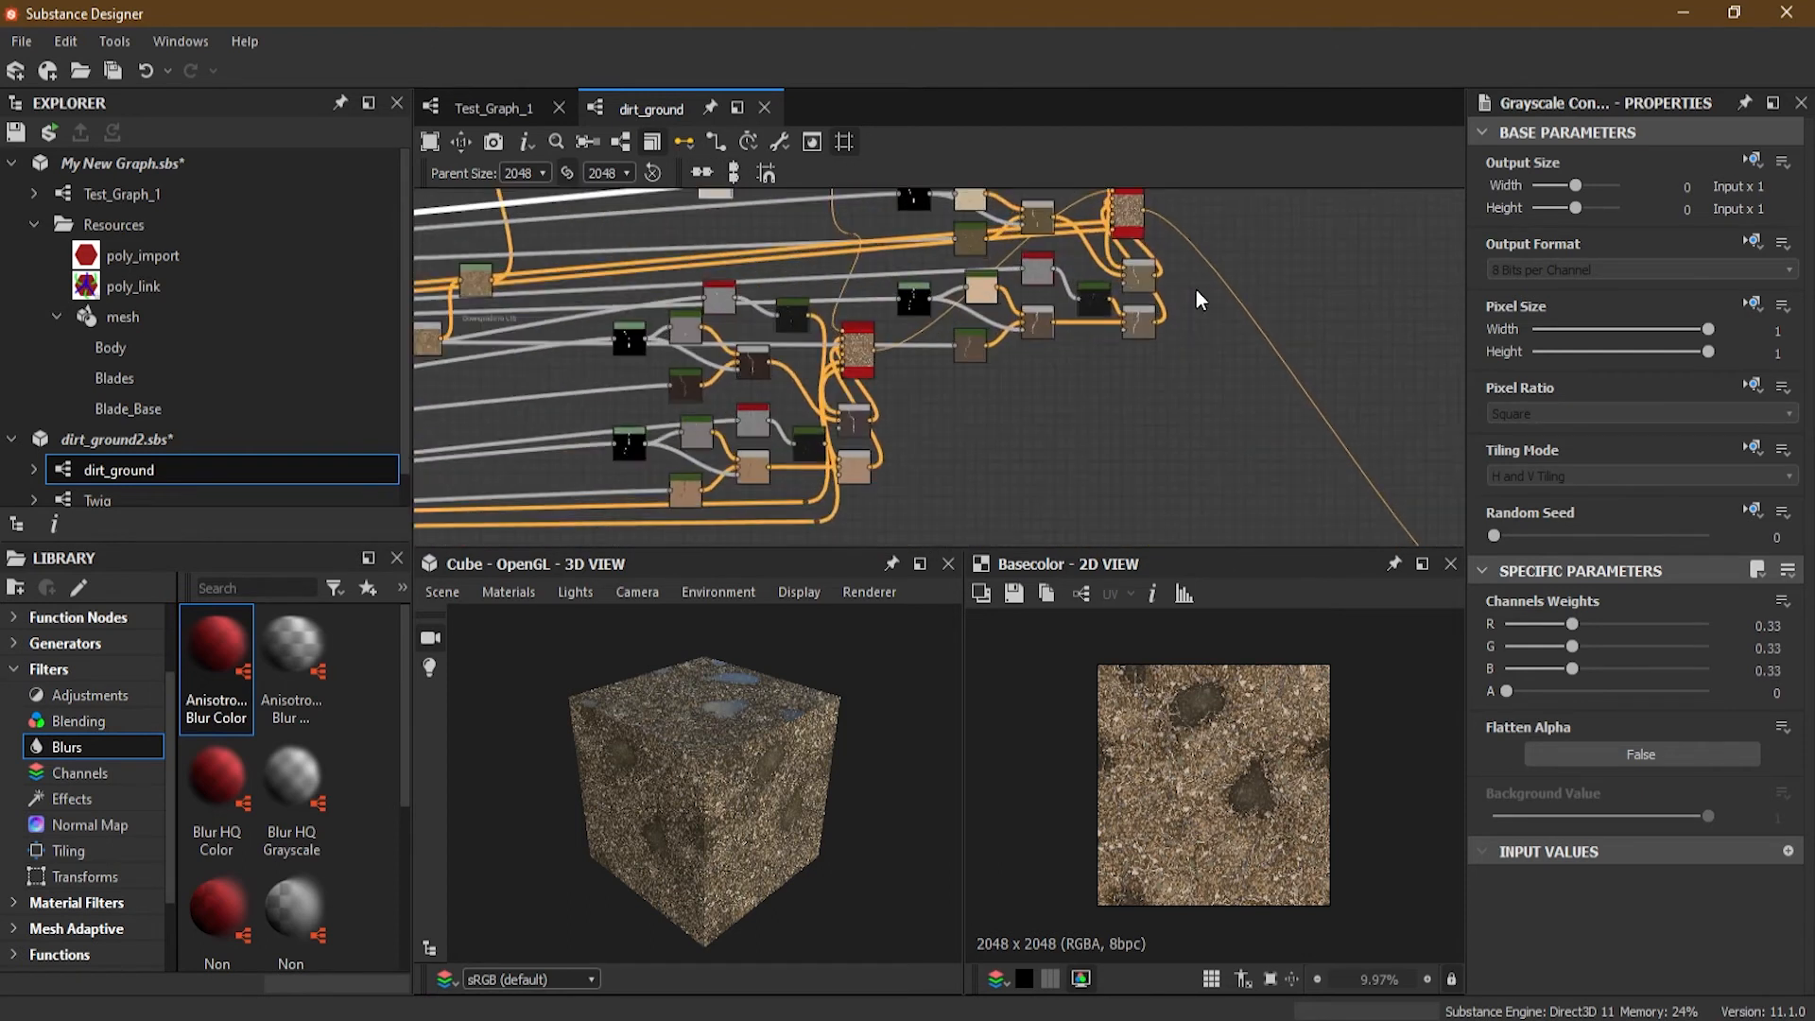
scroll(1196, 290, "down", 3)
middle_click_drag(1125, 402, 1155, 487)
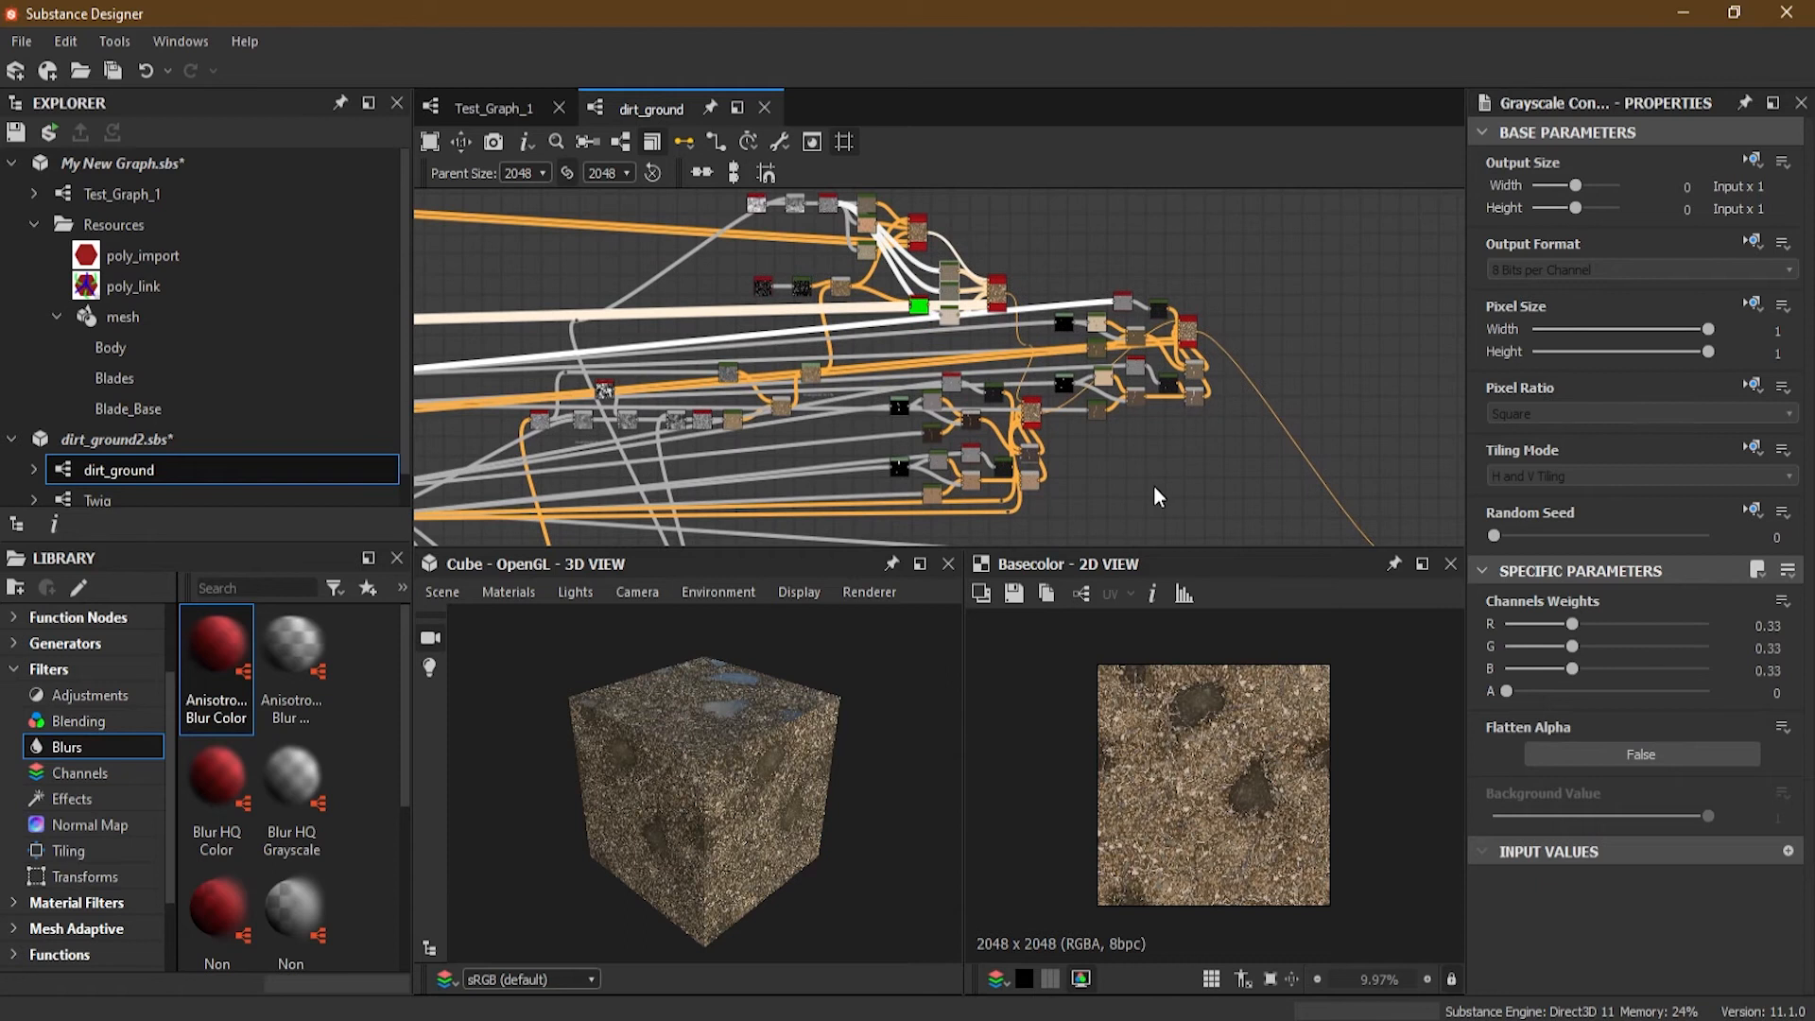
scroll(1154, 487, "down", 2)
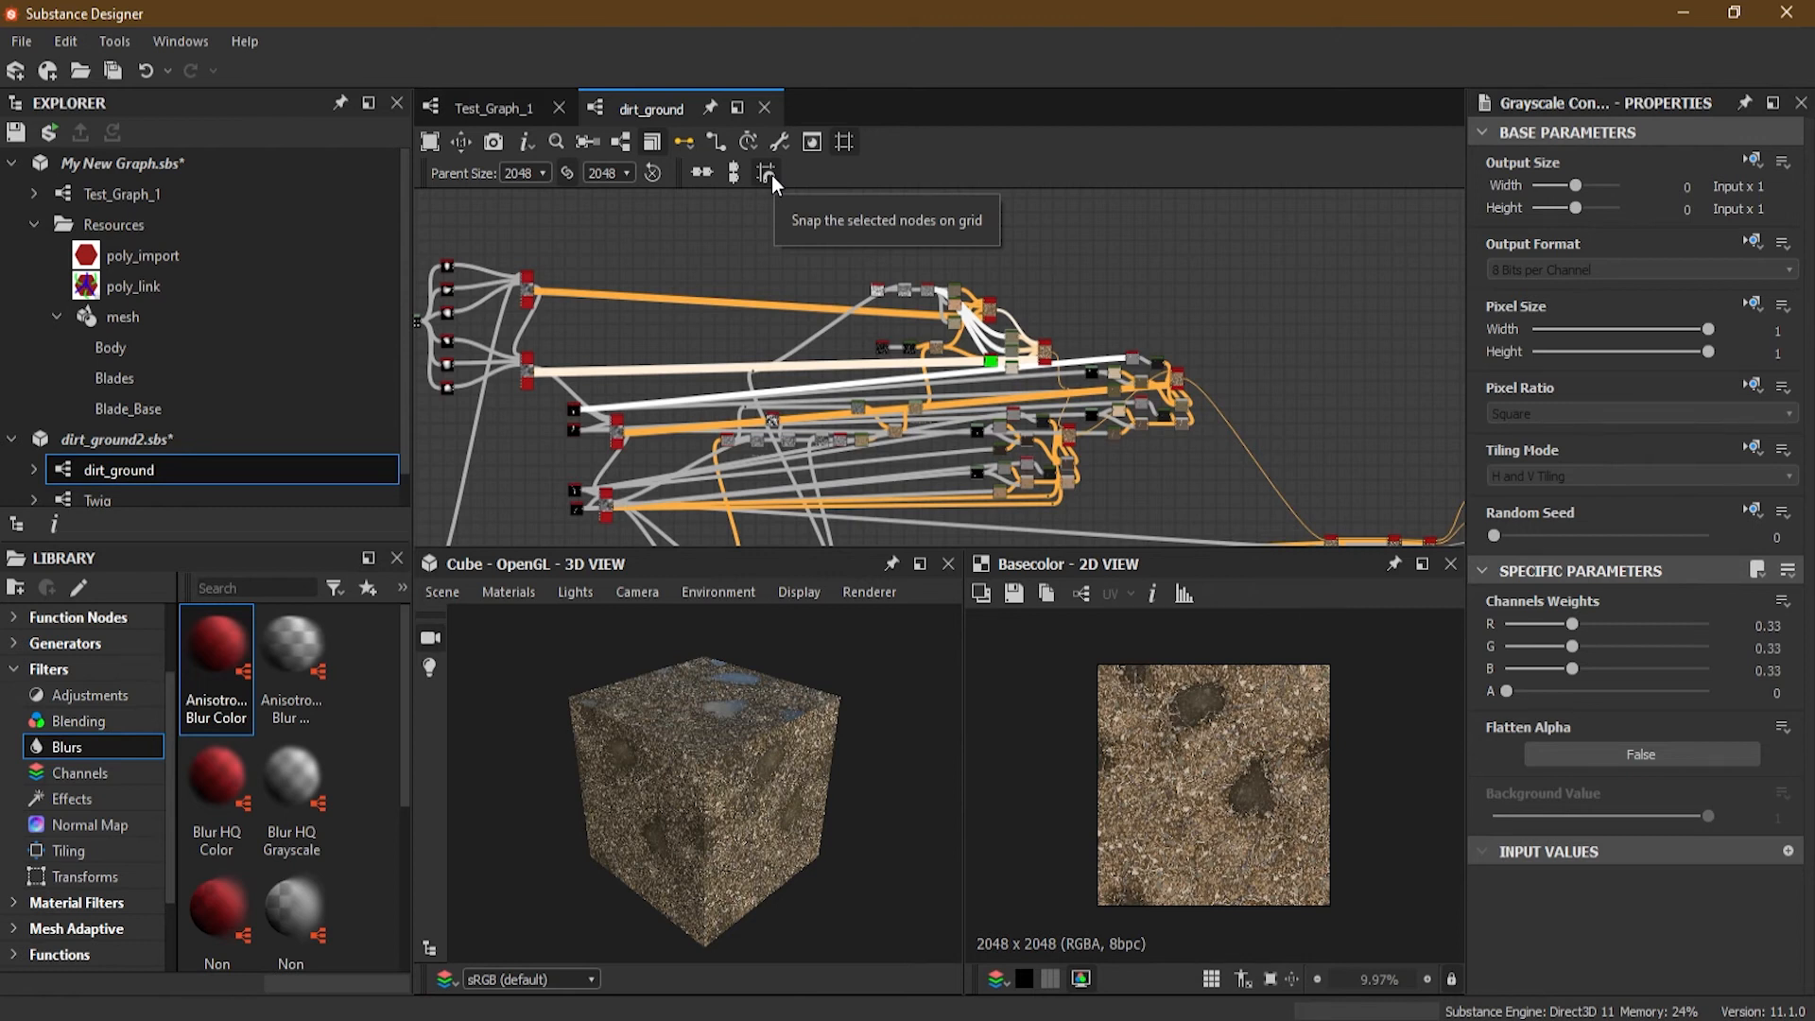
scroll(567, 450, "up", 5)
left_click_drag(645, 373, 588, 387)
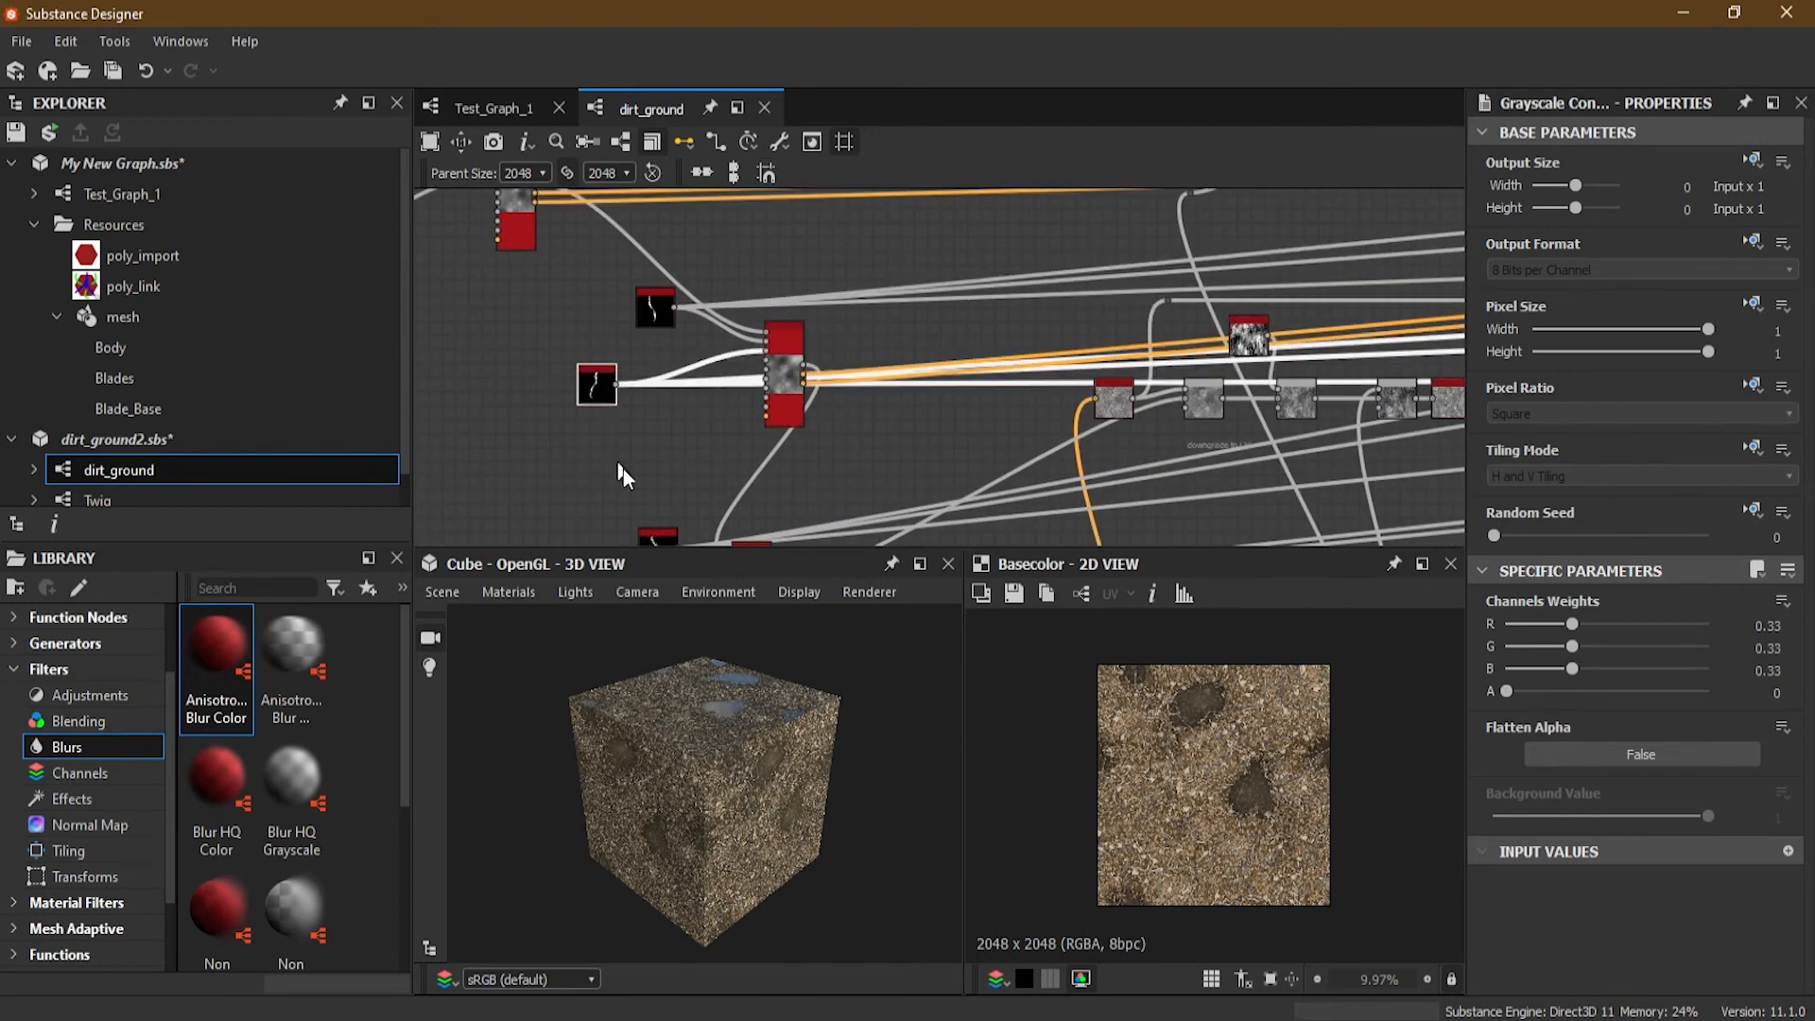
scroll(568, 416, "up", 2)
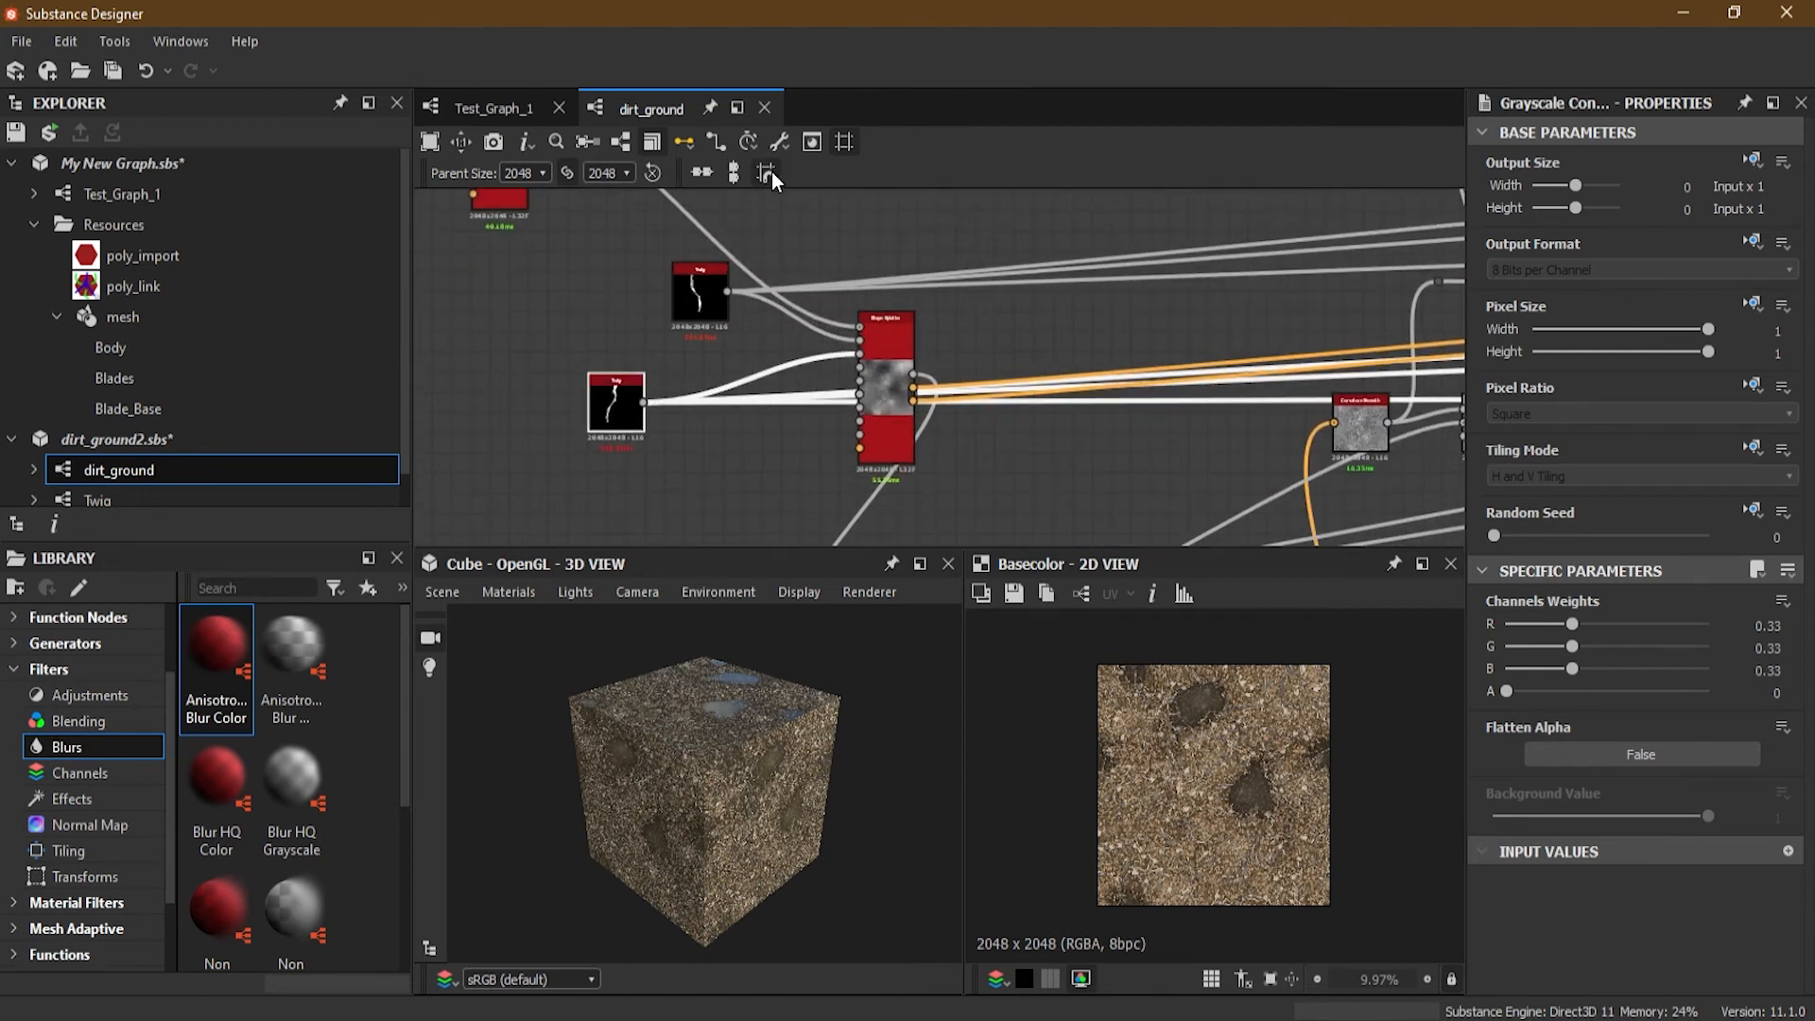
left_click_drag(622, 416, 706, 406)
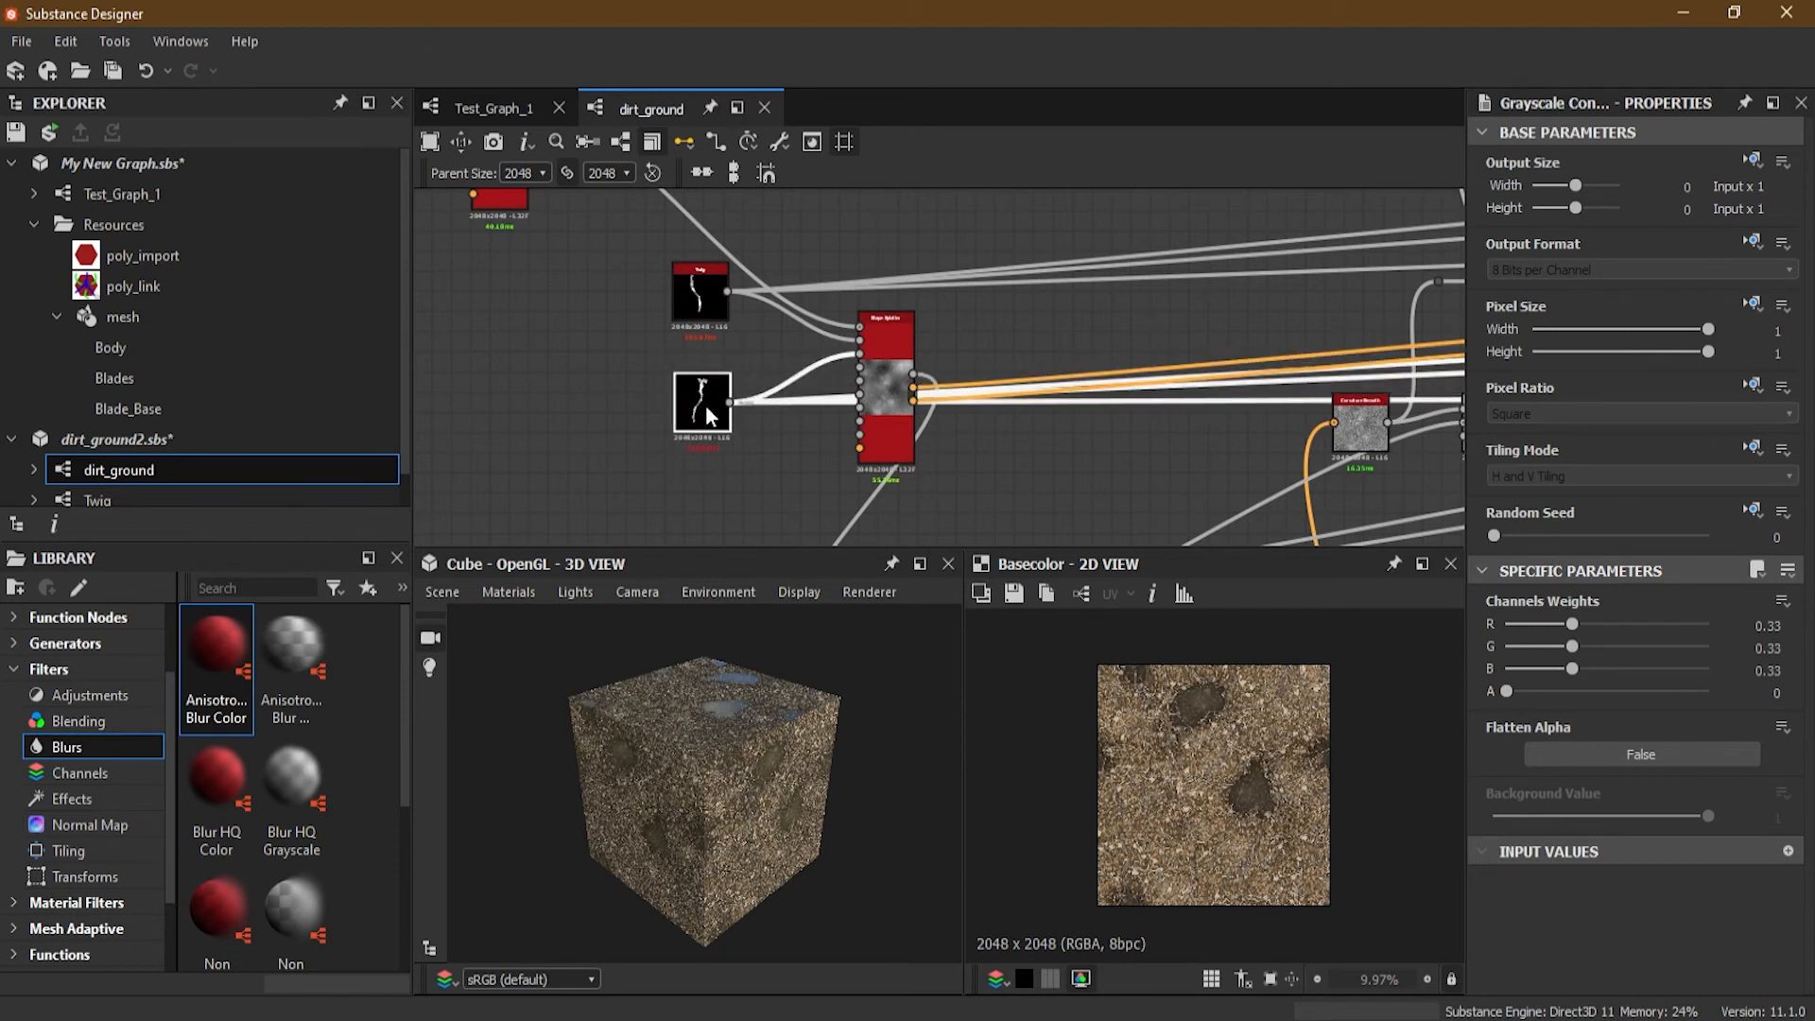
left_click(761, 179)
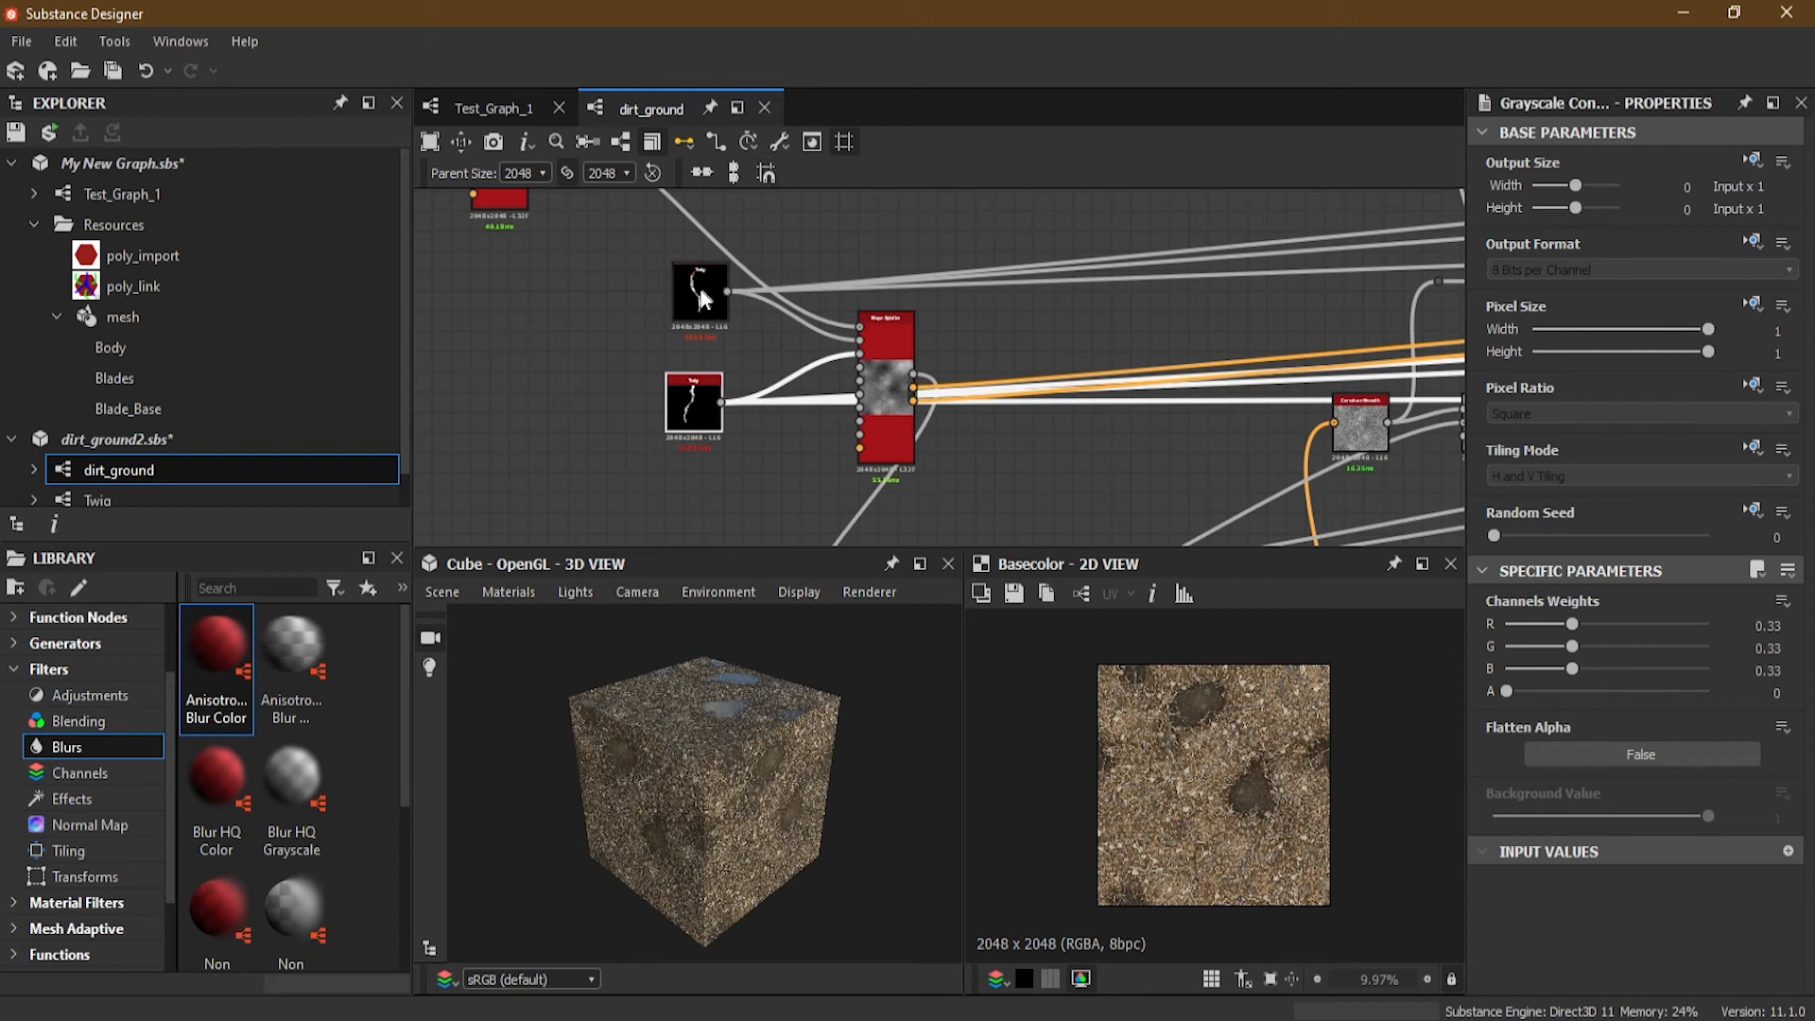
Step: Snap the upper Twig node to the grid
scroll(692, 306, "up", 3)
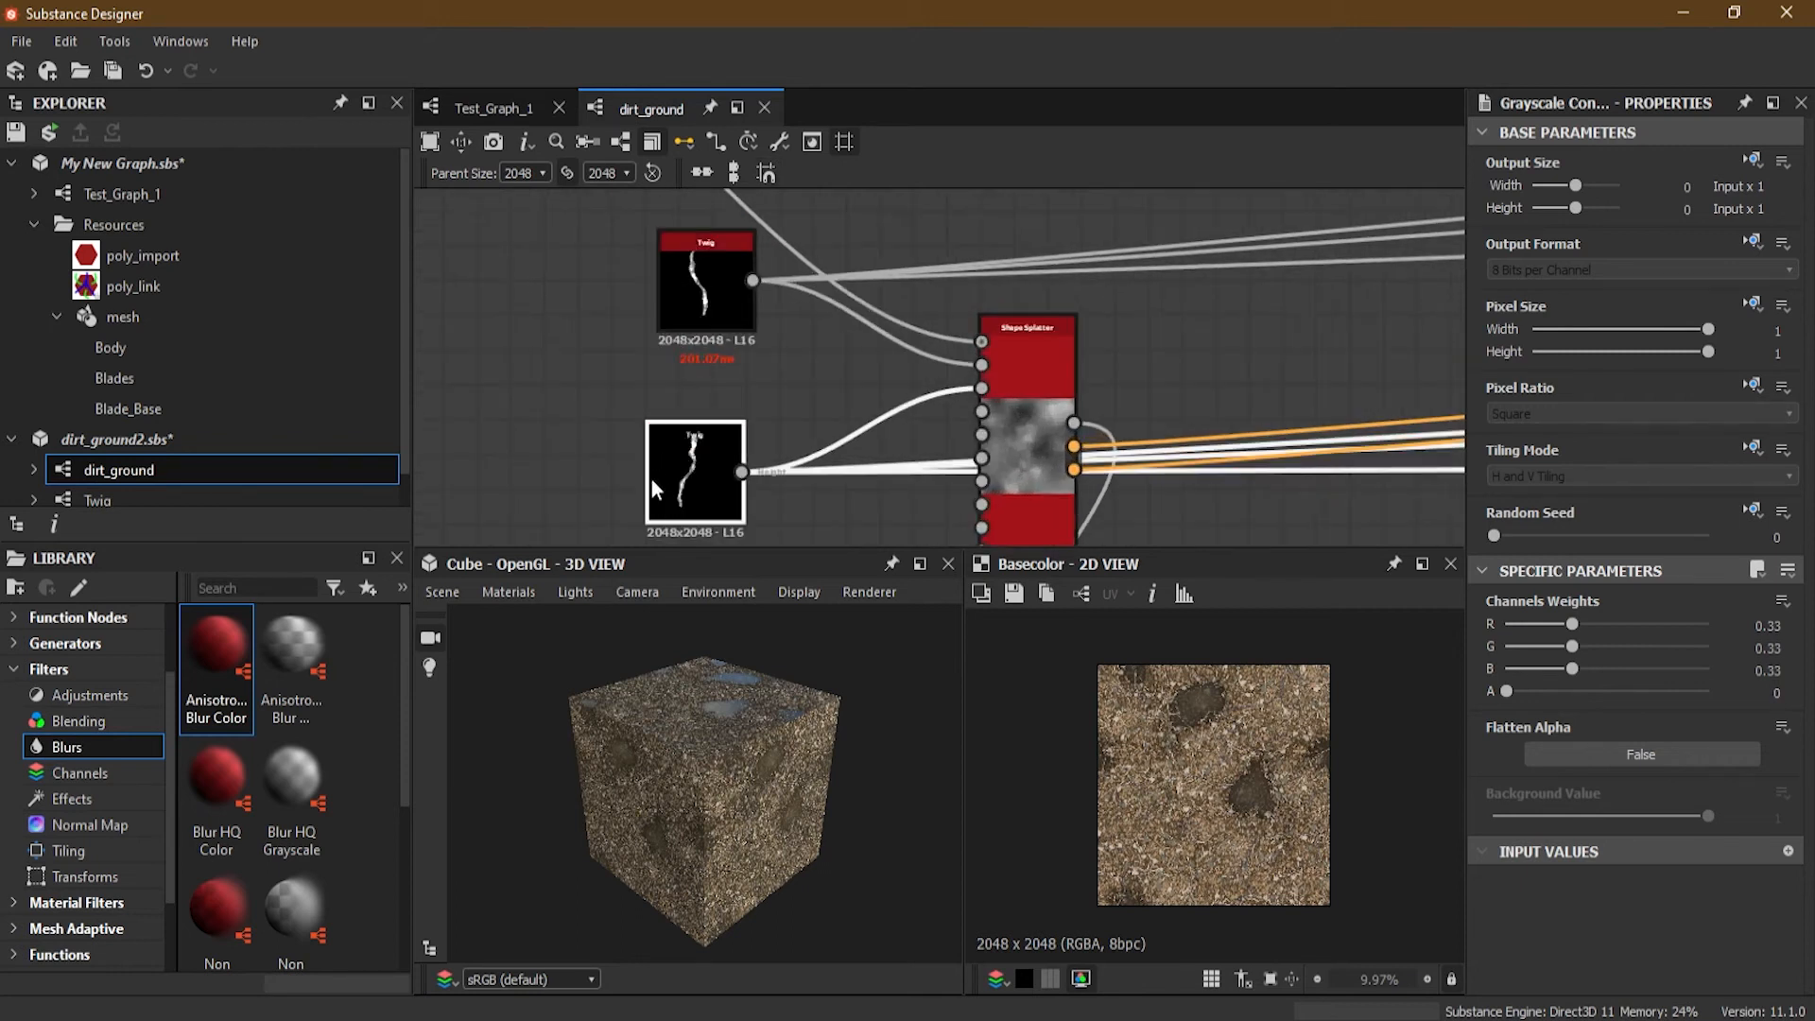
left_click(686, 301)
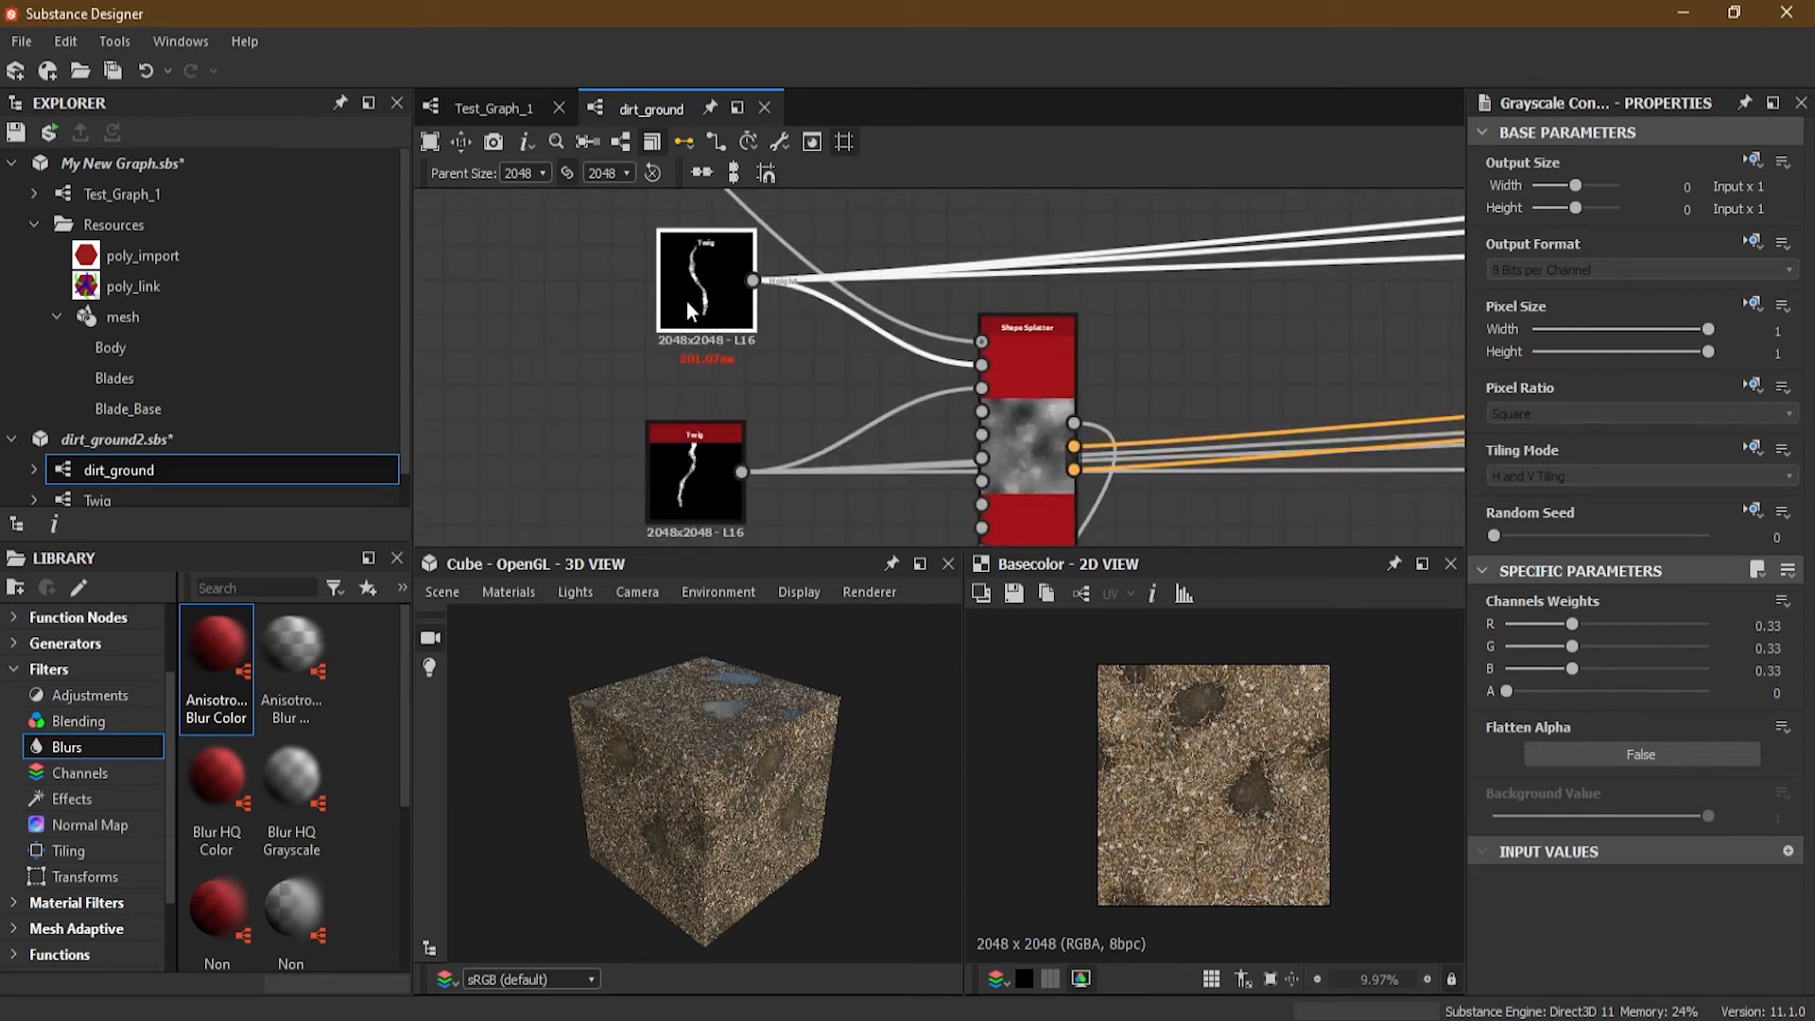
left_click(770, 175)
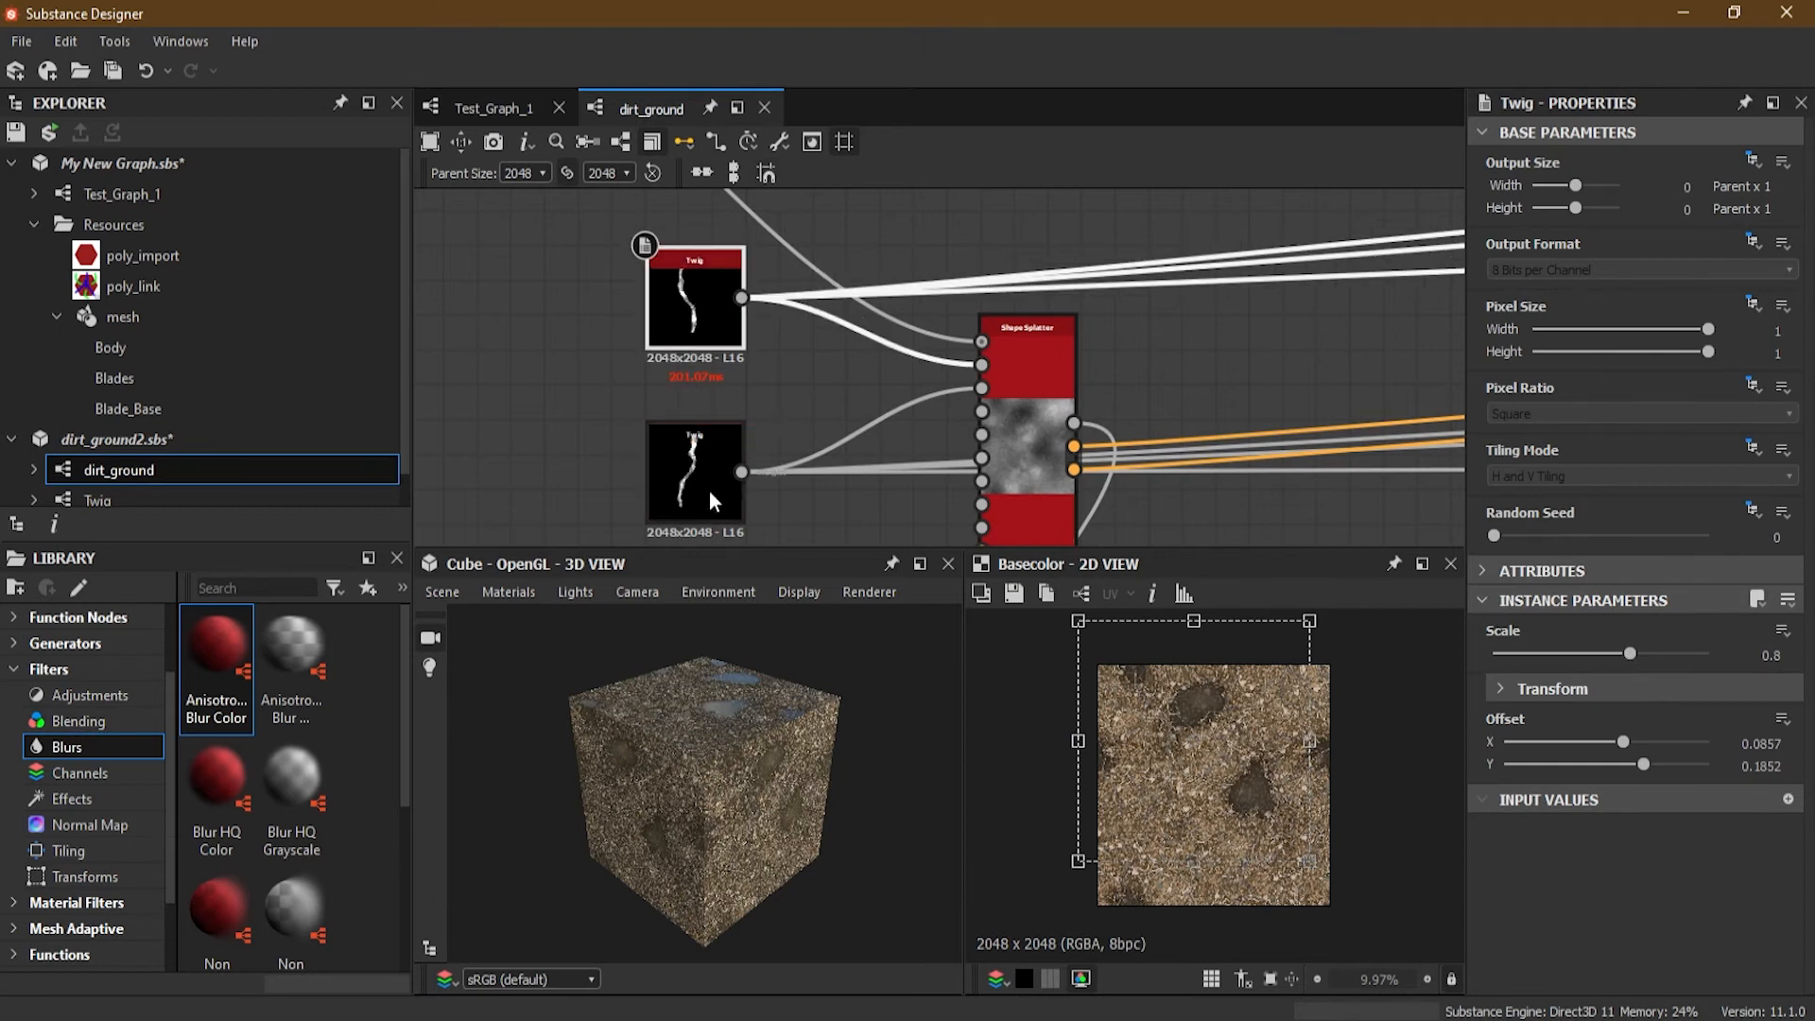
Step: Examine the graph's shape splatter branches and the grayscale chain that supplies them
scroll(719, 473, "down", 4)
scroll(893, 471, "down", 2)
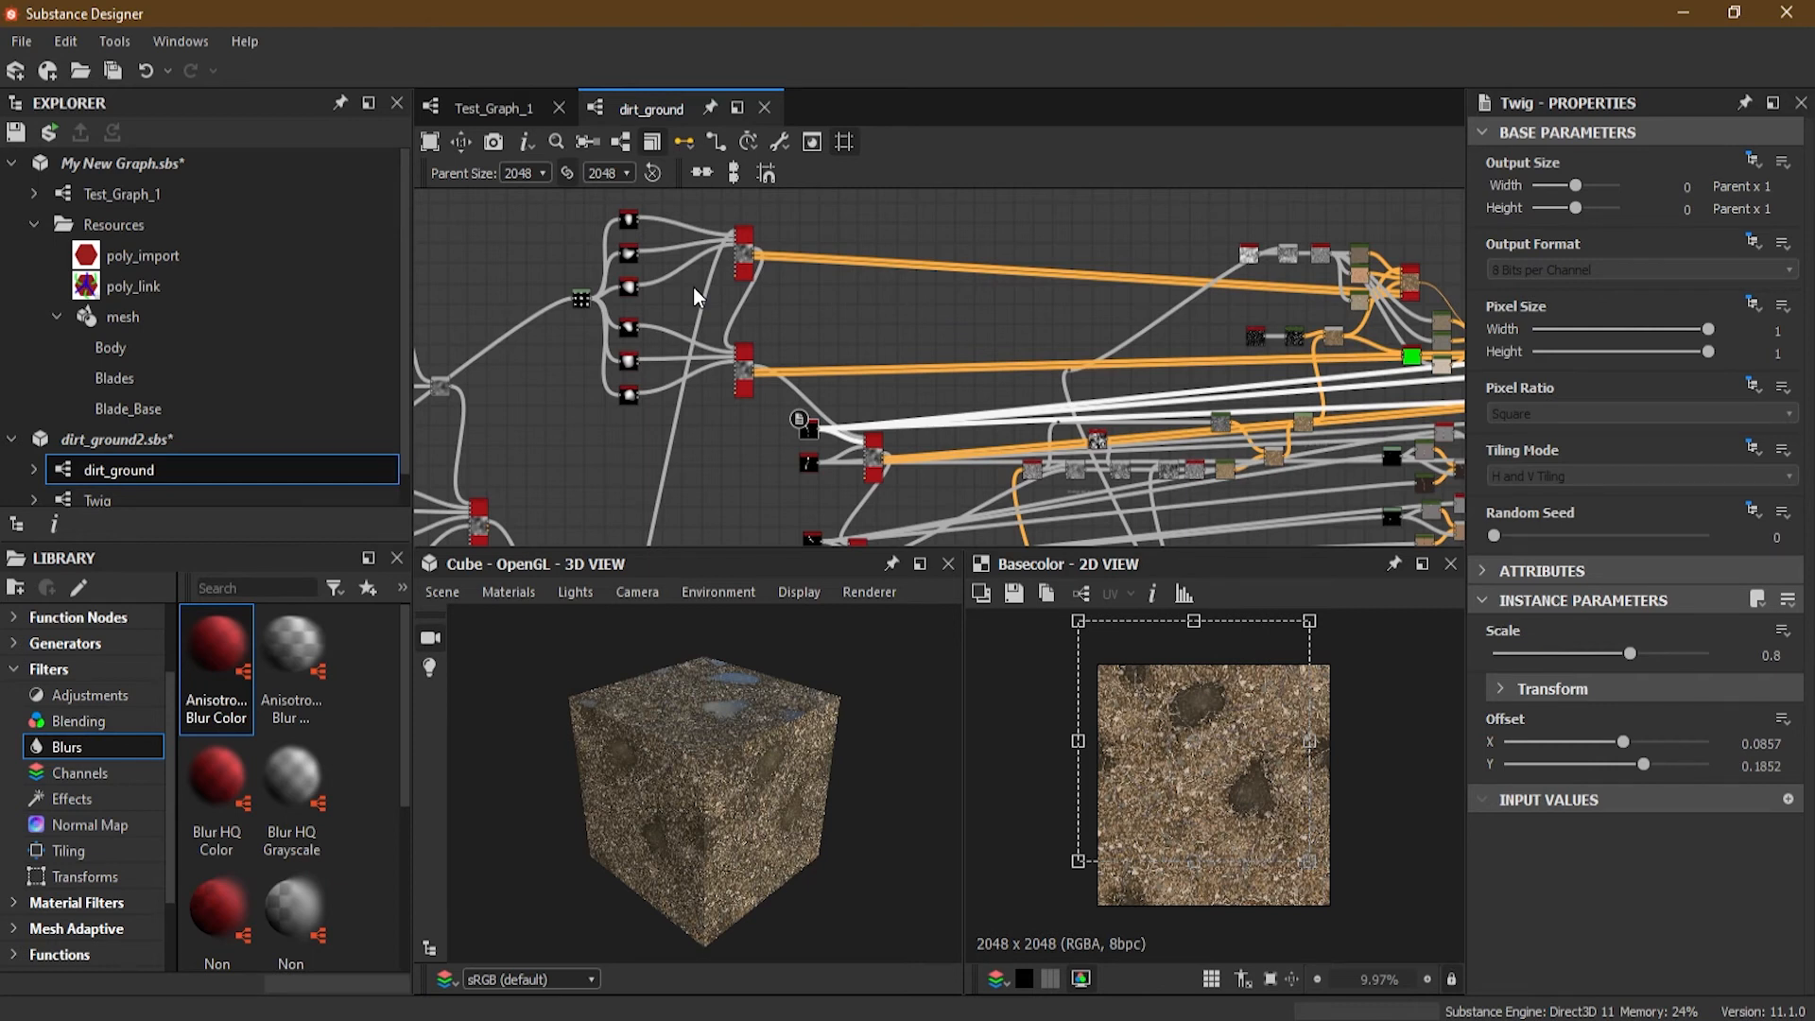
scroll(792, 321, "down", 4)
middle_click_drag(793, 321, 868, 329)
scroll(775, 275, "up", 3)
middle_click_drag(785, 317, 826, 327)
middle_click_drag(976, 392, 911, 322)
scroll(909, 323, "down", 1)
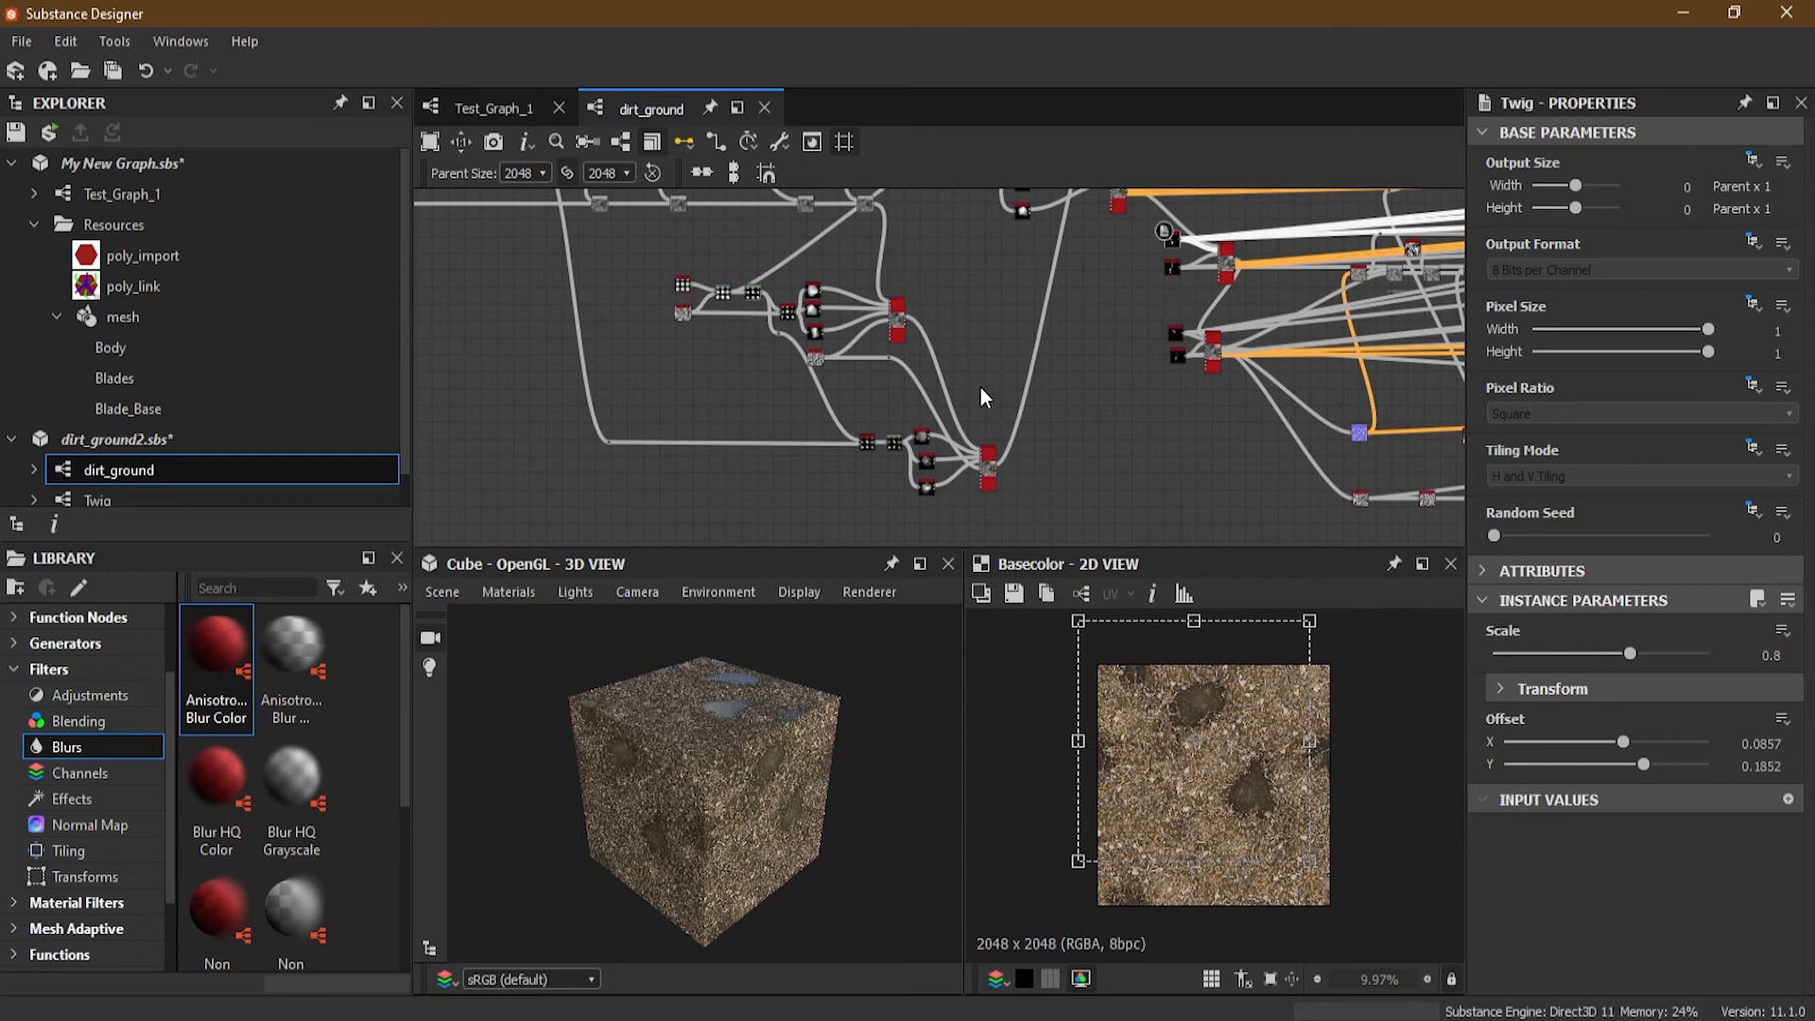
scroll(668, 253, "up", 1)
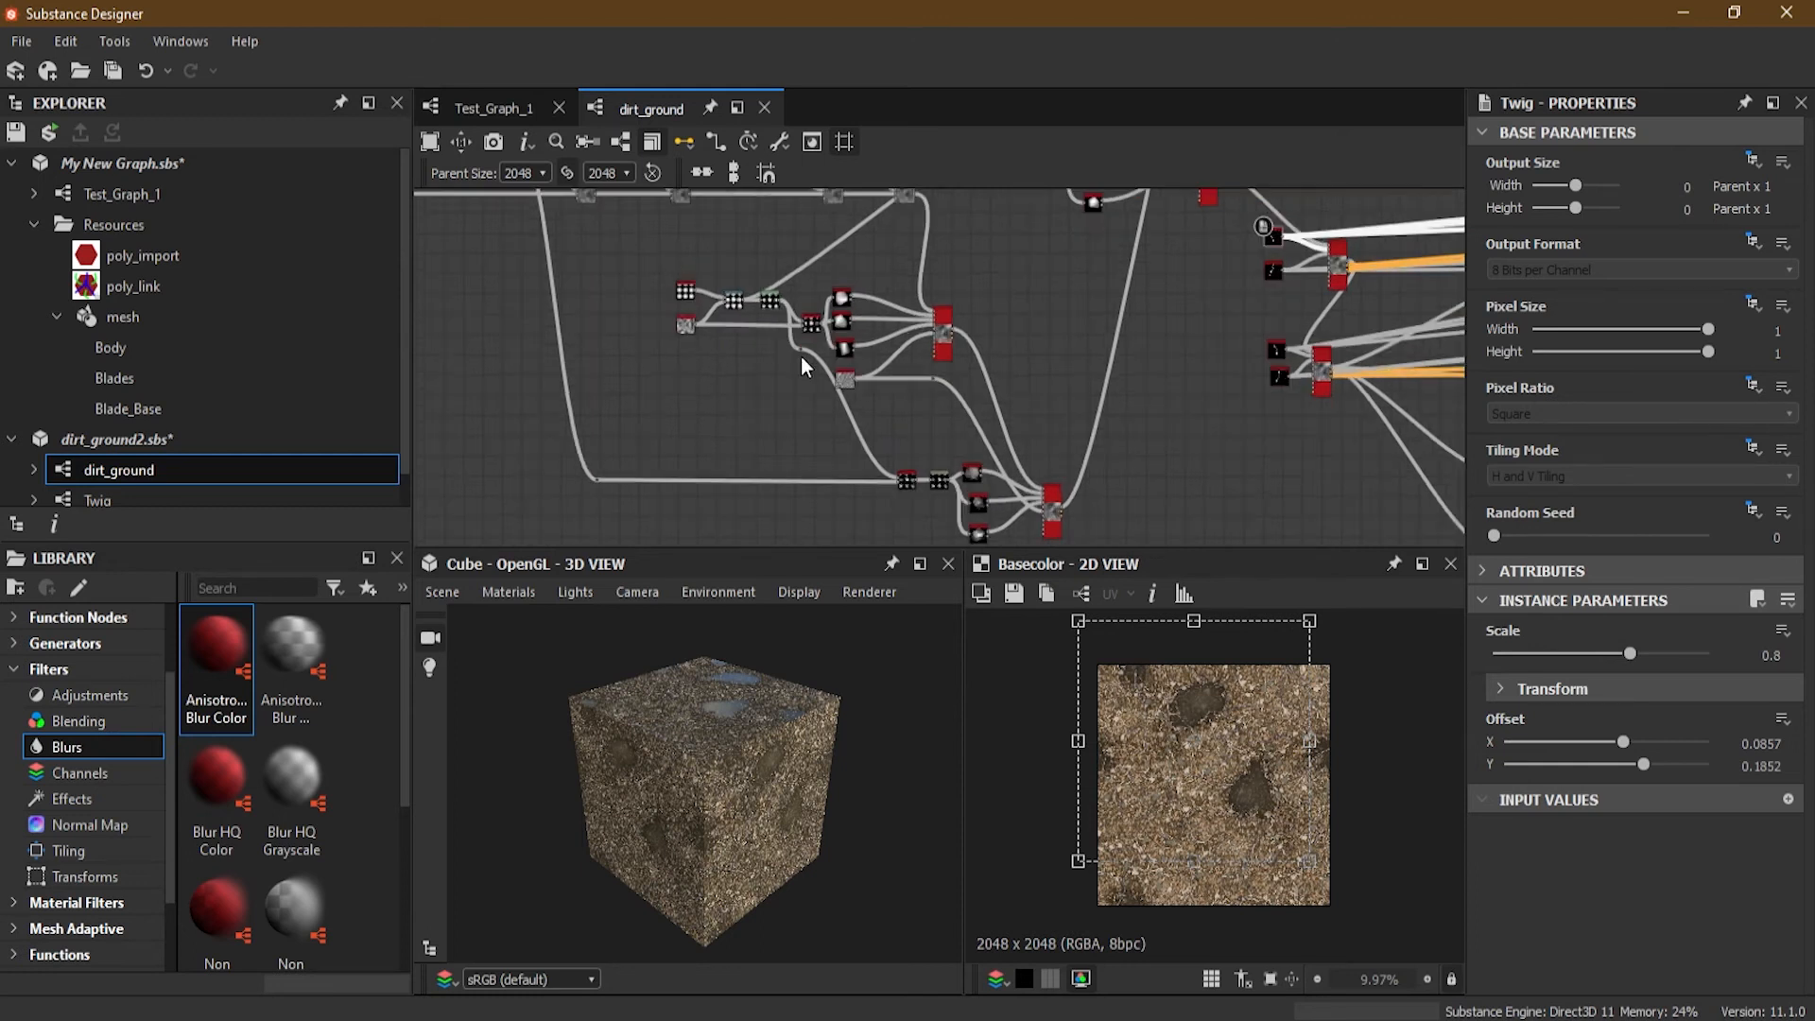
scroll(805, 346, "up", 1)
middle_click_drag(886, 382, 945, 608)
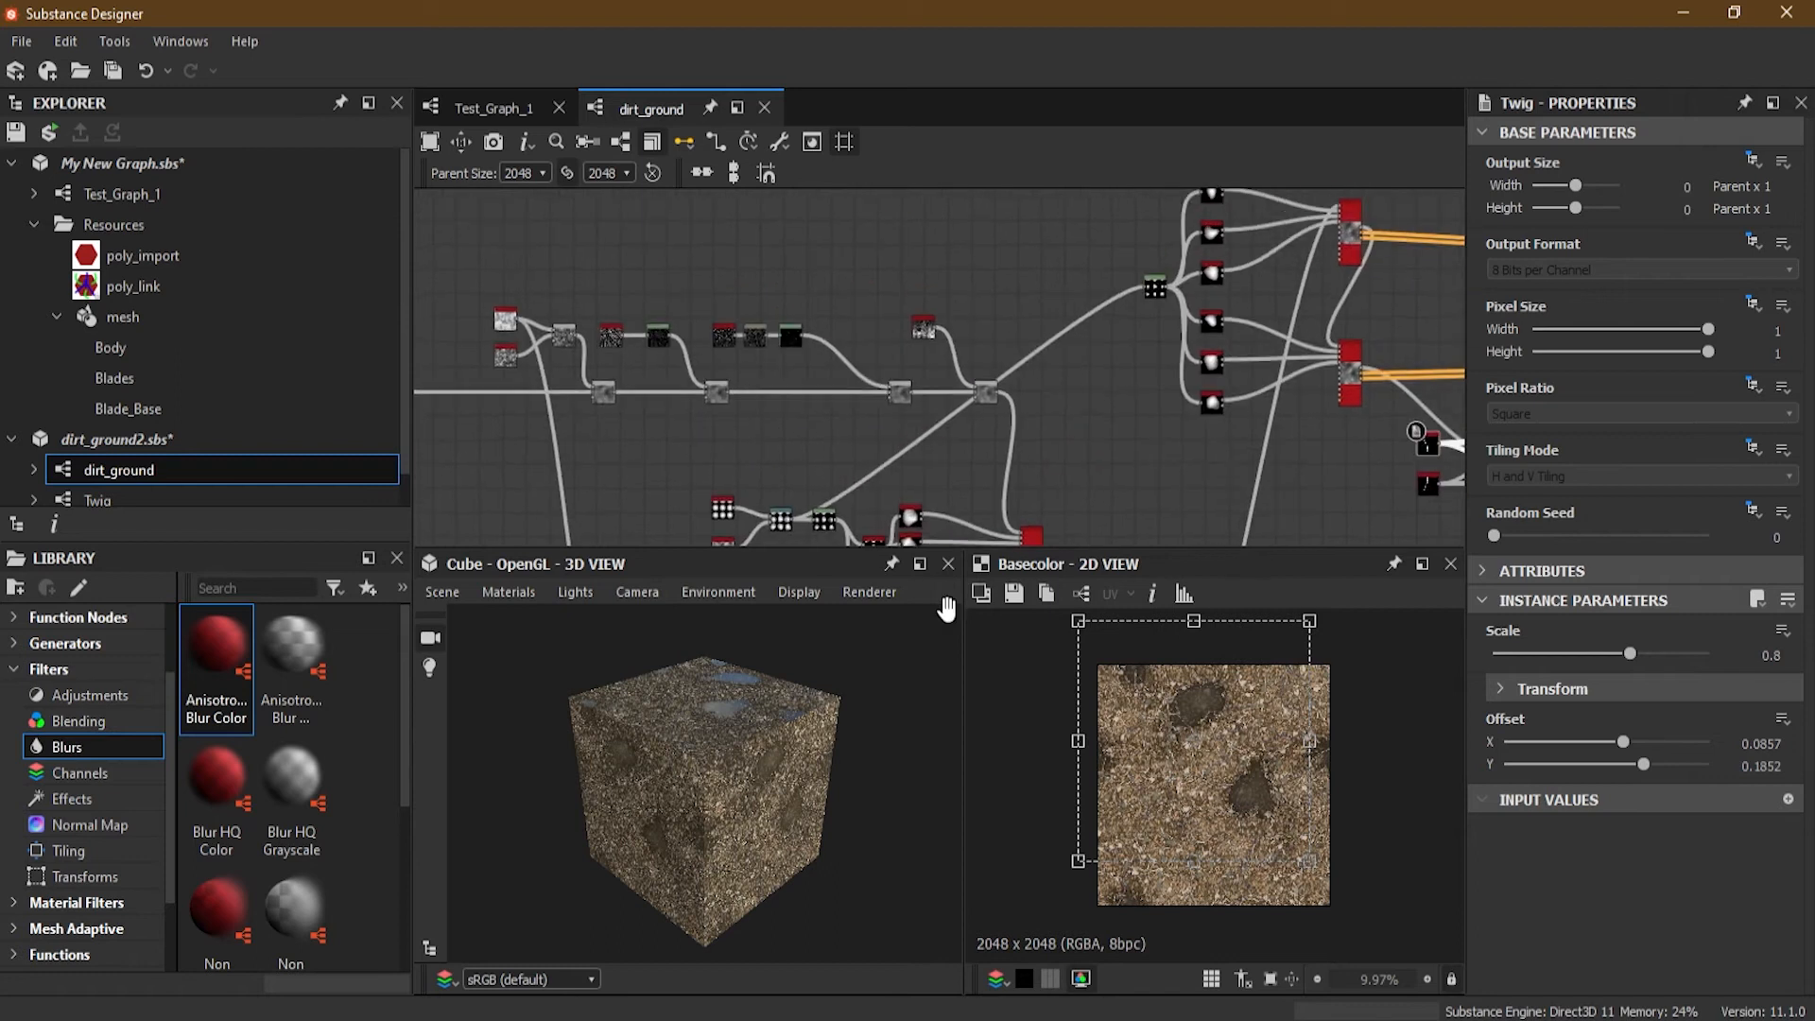
mouse_move(914, 456)
middle_mouse_down()
mouse_move(879, 297)
mouse_move(936, 434)
middle_mouse_up()
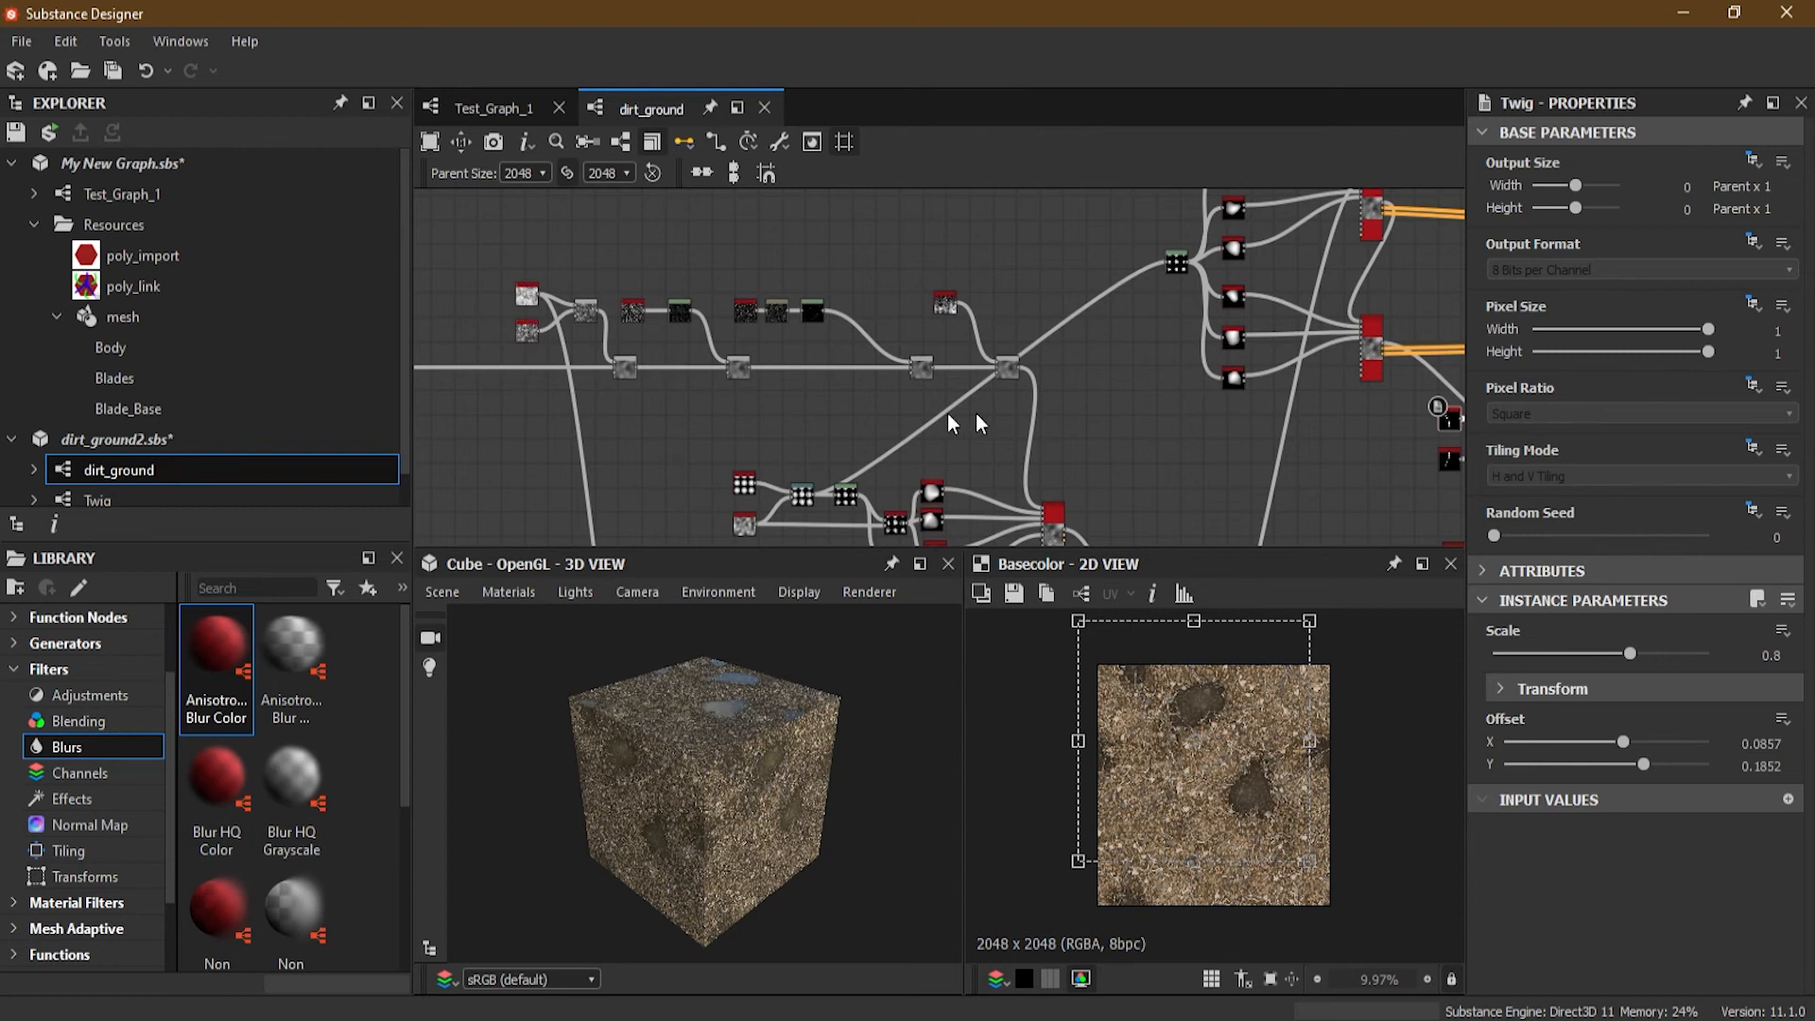
Step: Add a frame around the grayscale blend chain and its noise inputs, ahead of the node feeding the six shape nodes
middle_click_drag(851, 458, 799, 275)
middle_click_drag(659, 316, 834, 479)
middle_click_drag(875, 322, 911, 391)
left_click_drag(444, 237, 1076, 421)
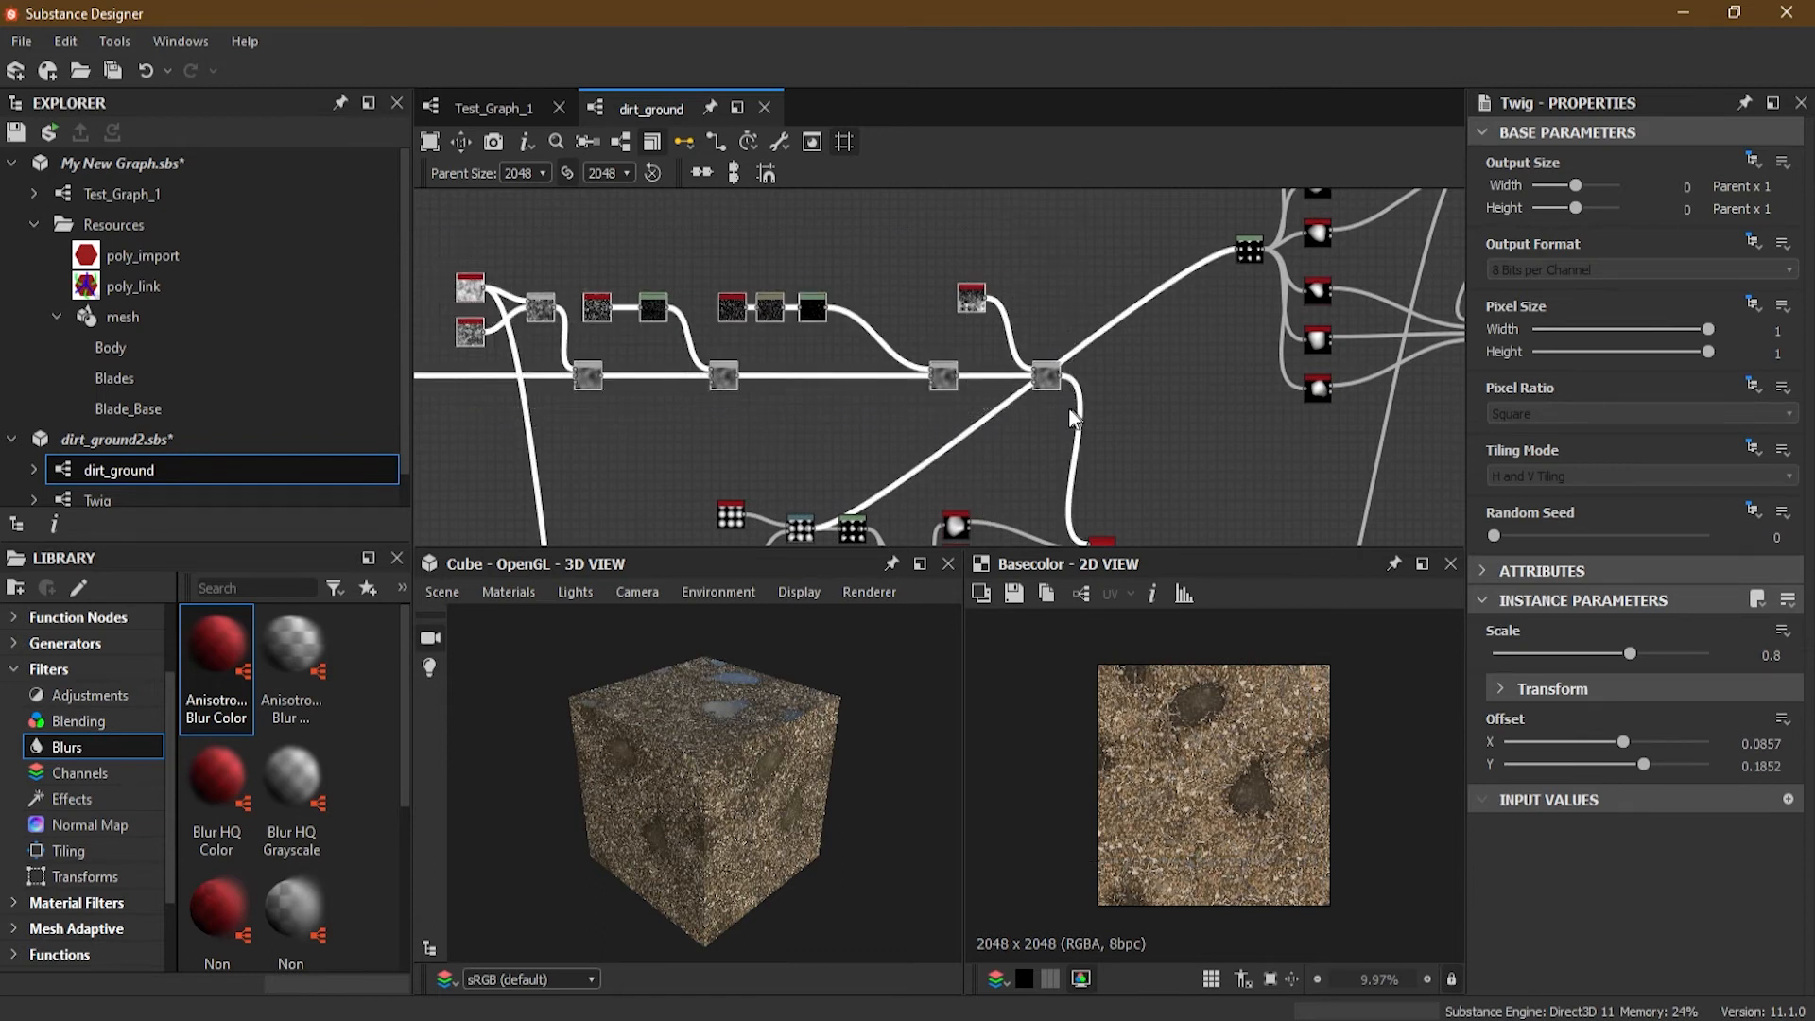
right_click(946, 378)
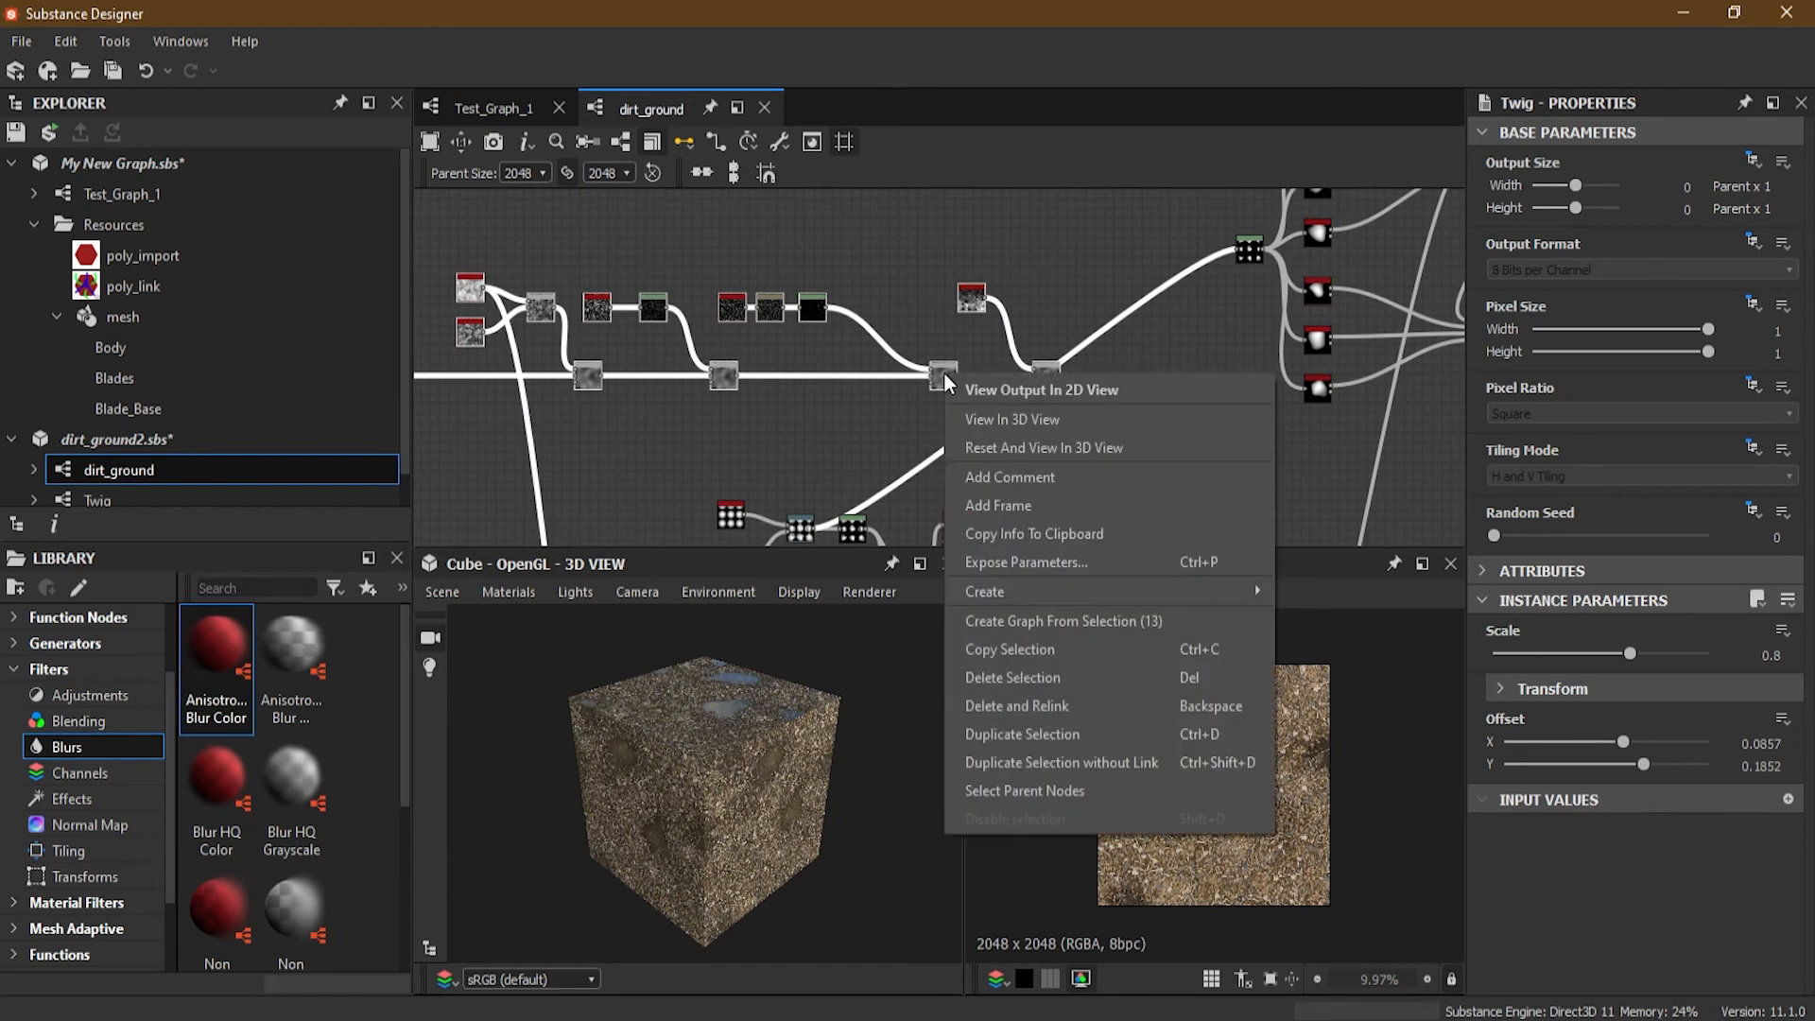
left_click(1008, 506)
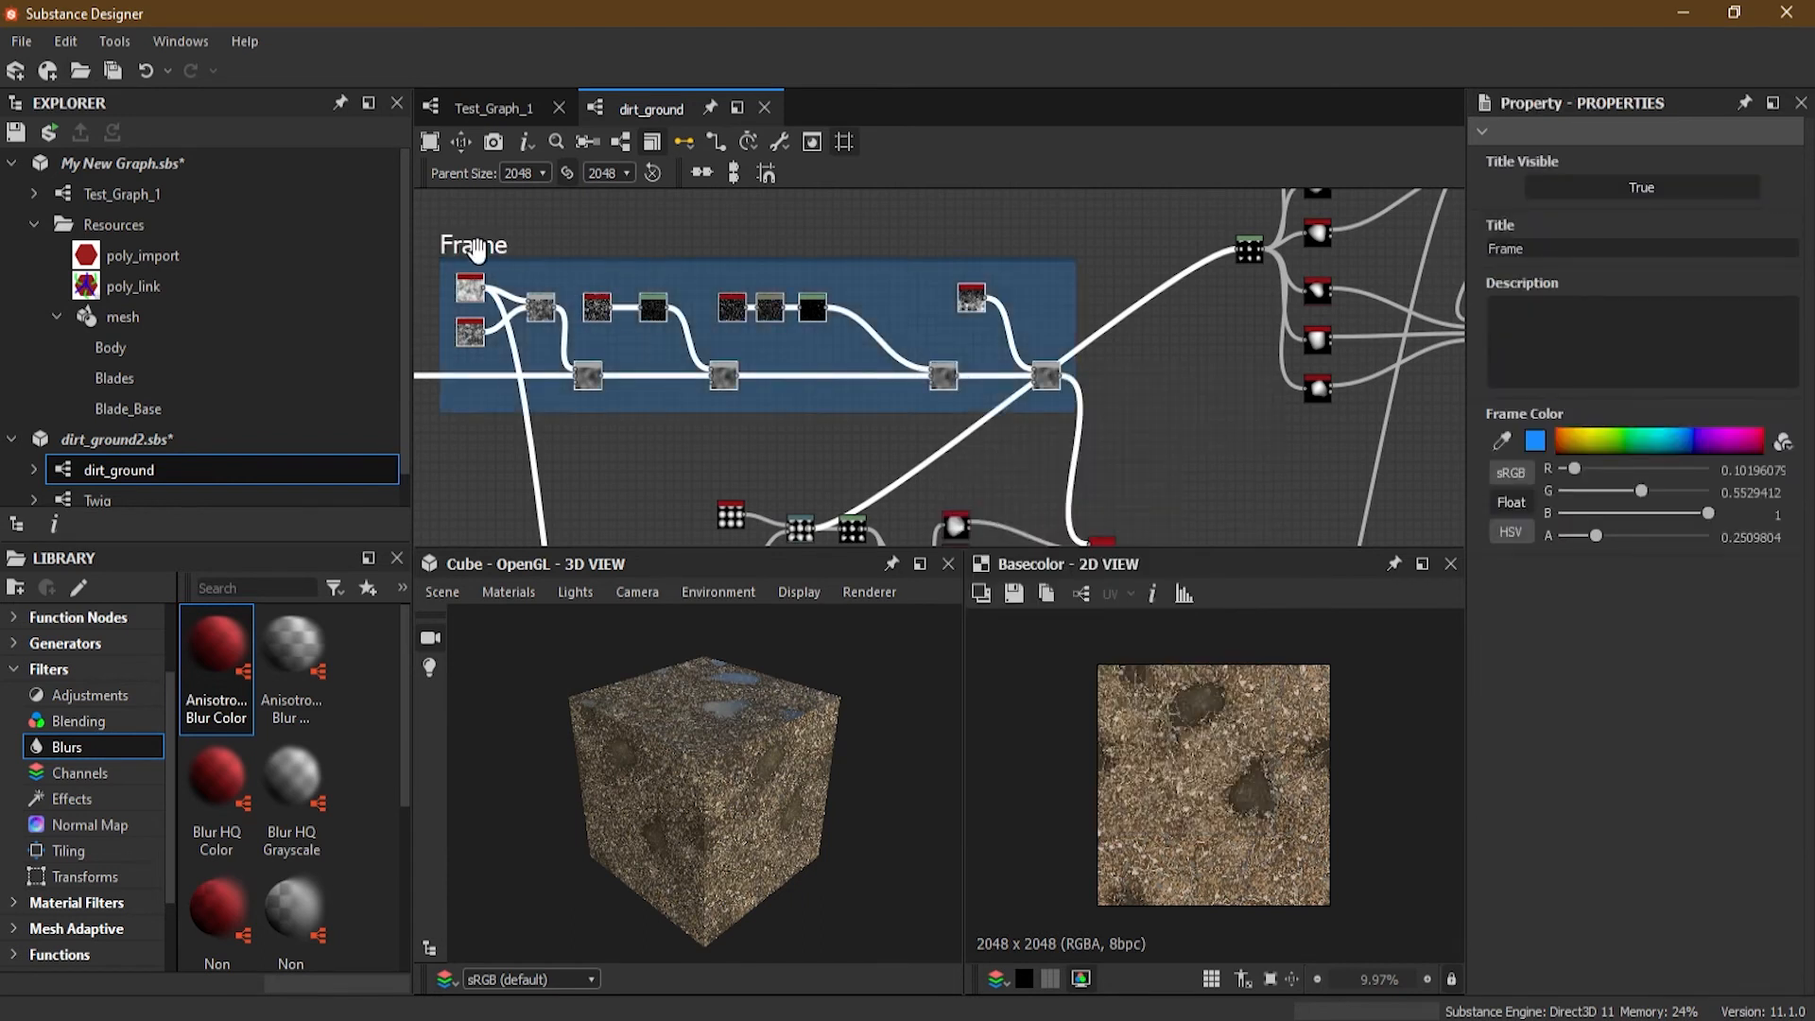
middle_click_drag(539, 441, 719, 443)
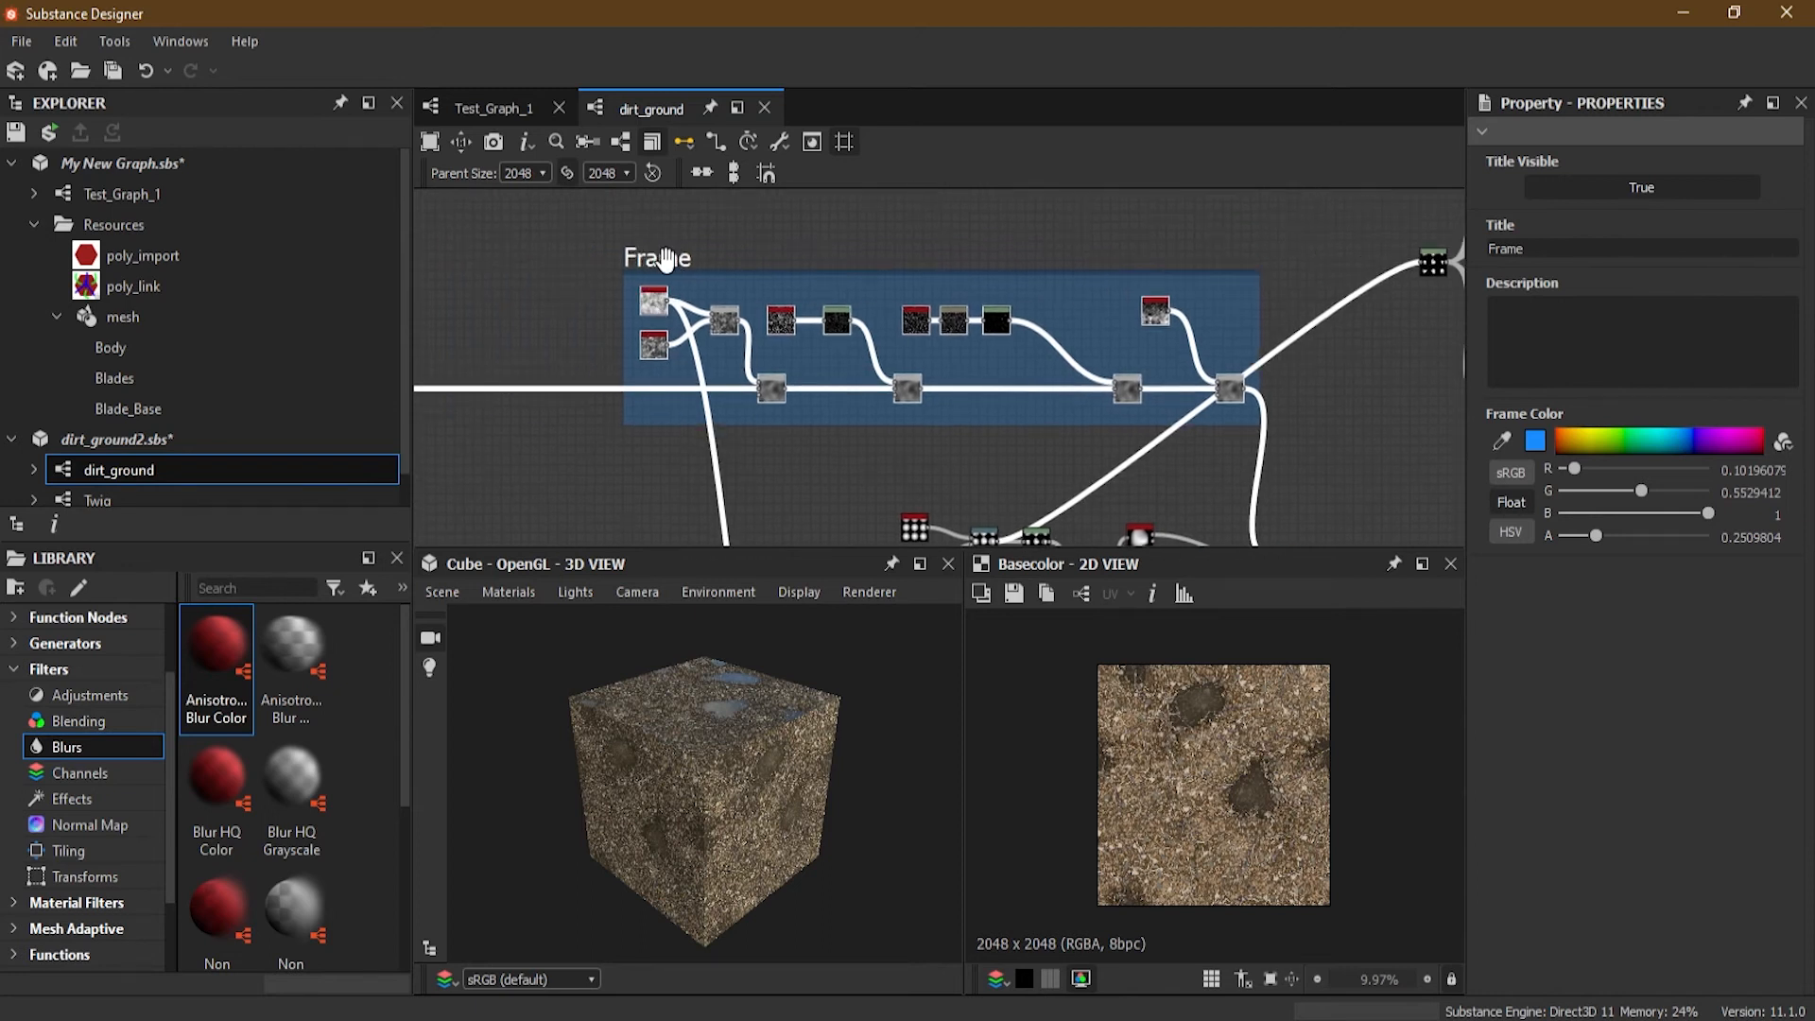
Step: Title the frame around the grayscale blend chain Tiny Rocks
double_click(1546, 245)
type("Tiny Rocks")
key("Return")
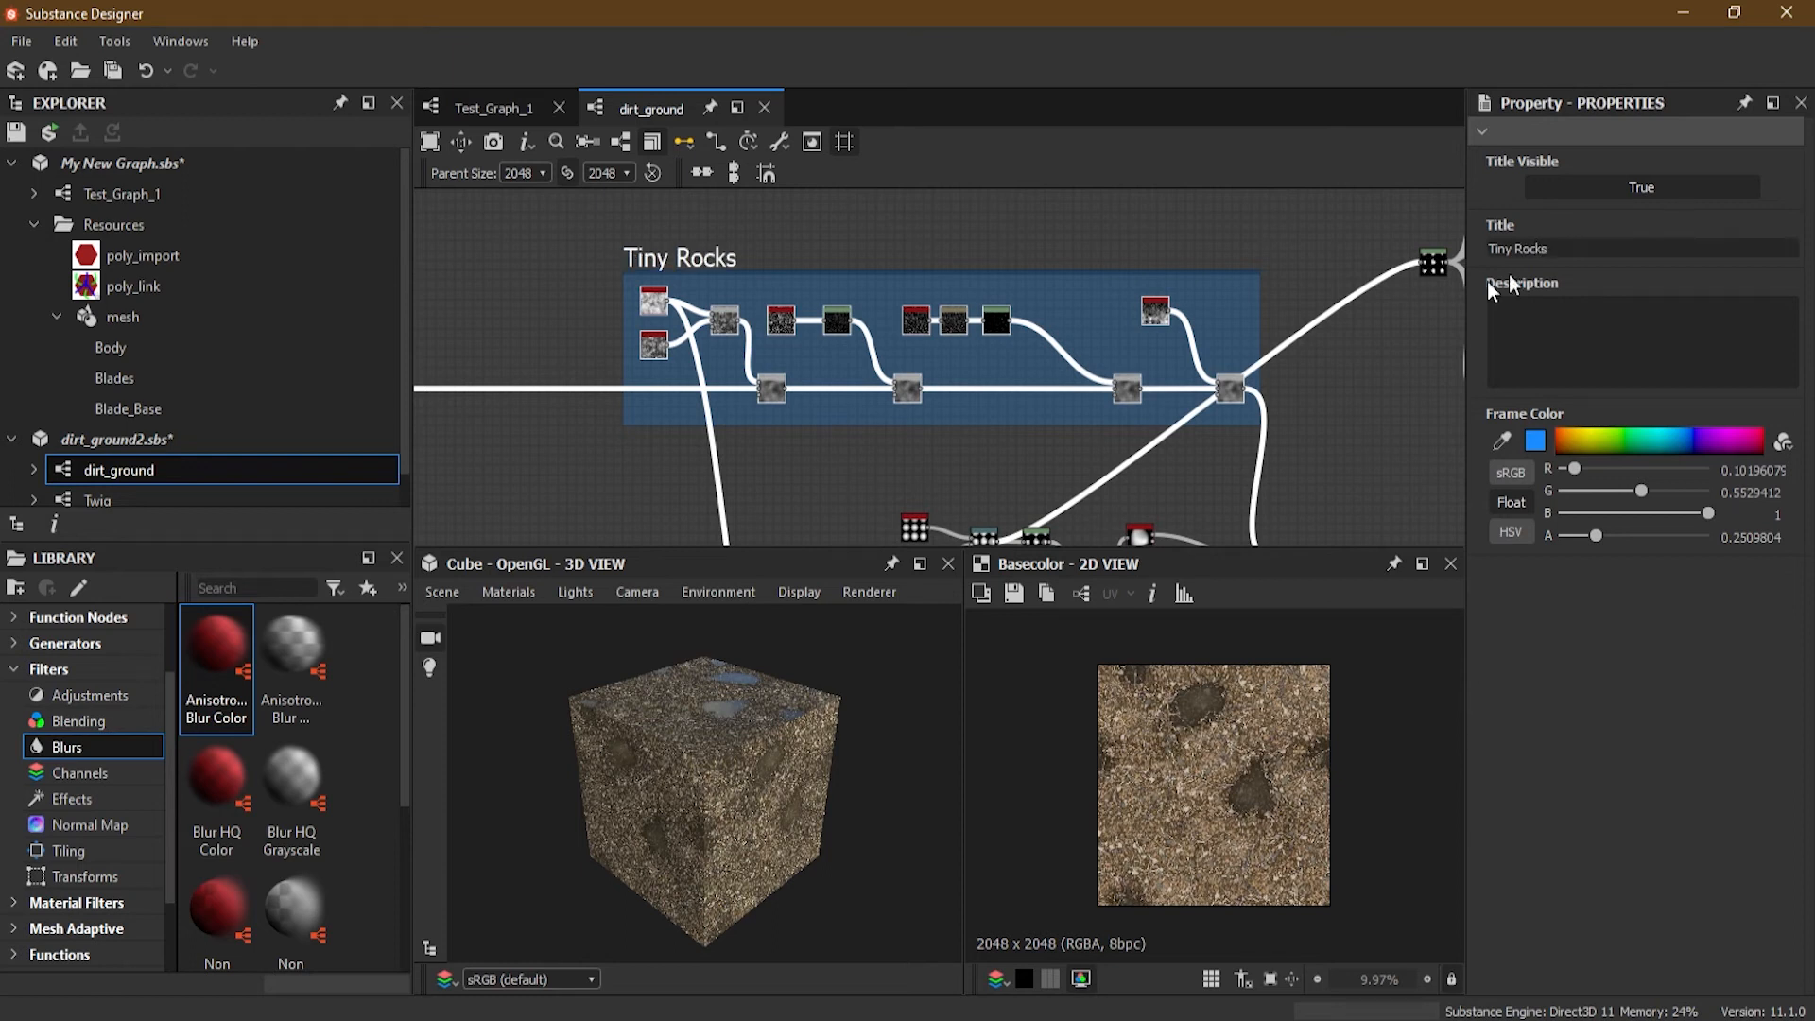
Step: Add a frame titled Medium Size Rocks around the node group directly below the Tiny Rocks frame, including its splatter node
middle_click_drag(1138, 448, 931, 227)
left_click_drag(645, 248, 1143, 473)
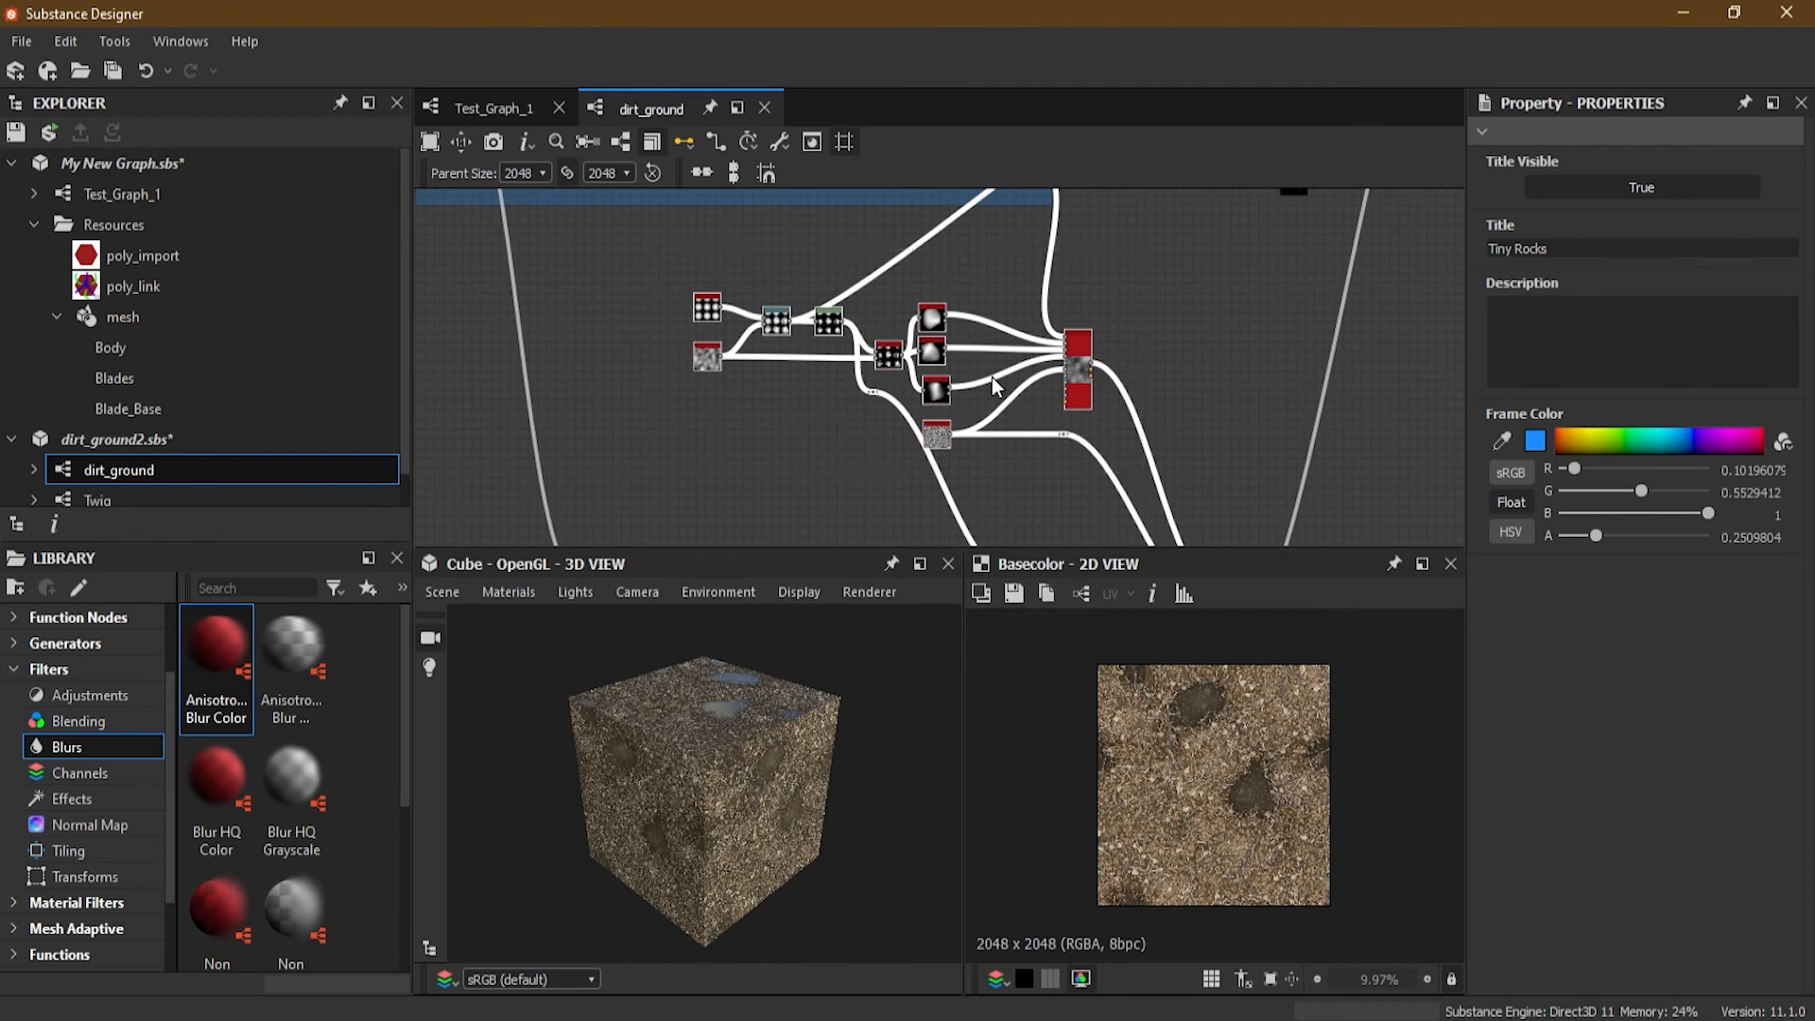
right_click(934, 389)
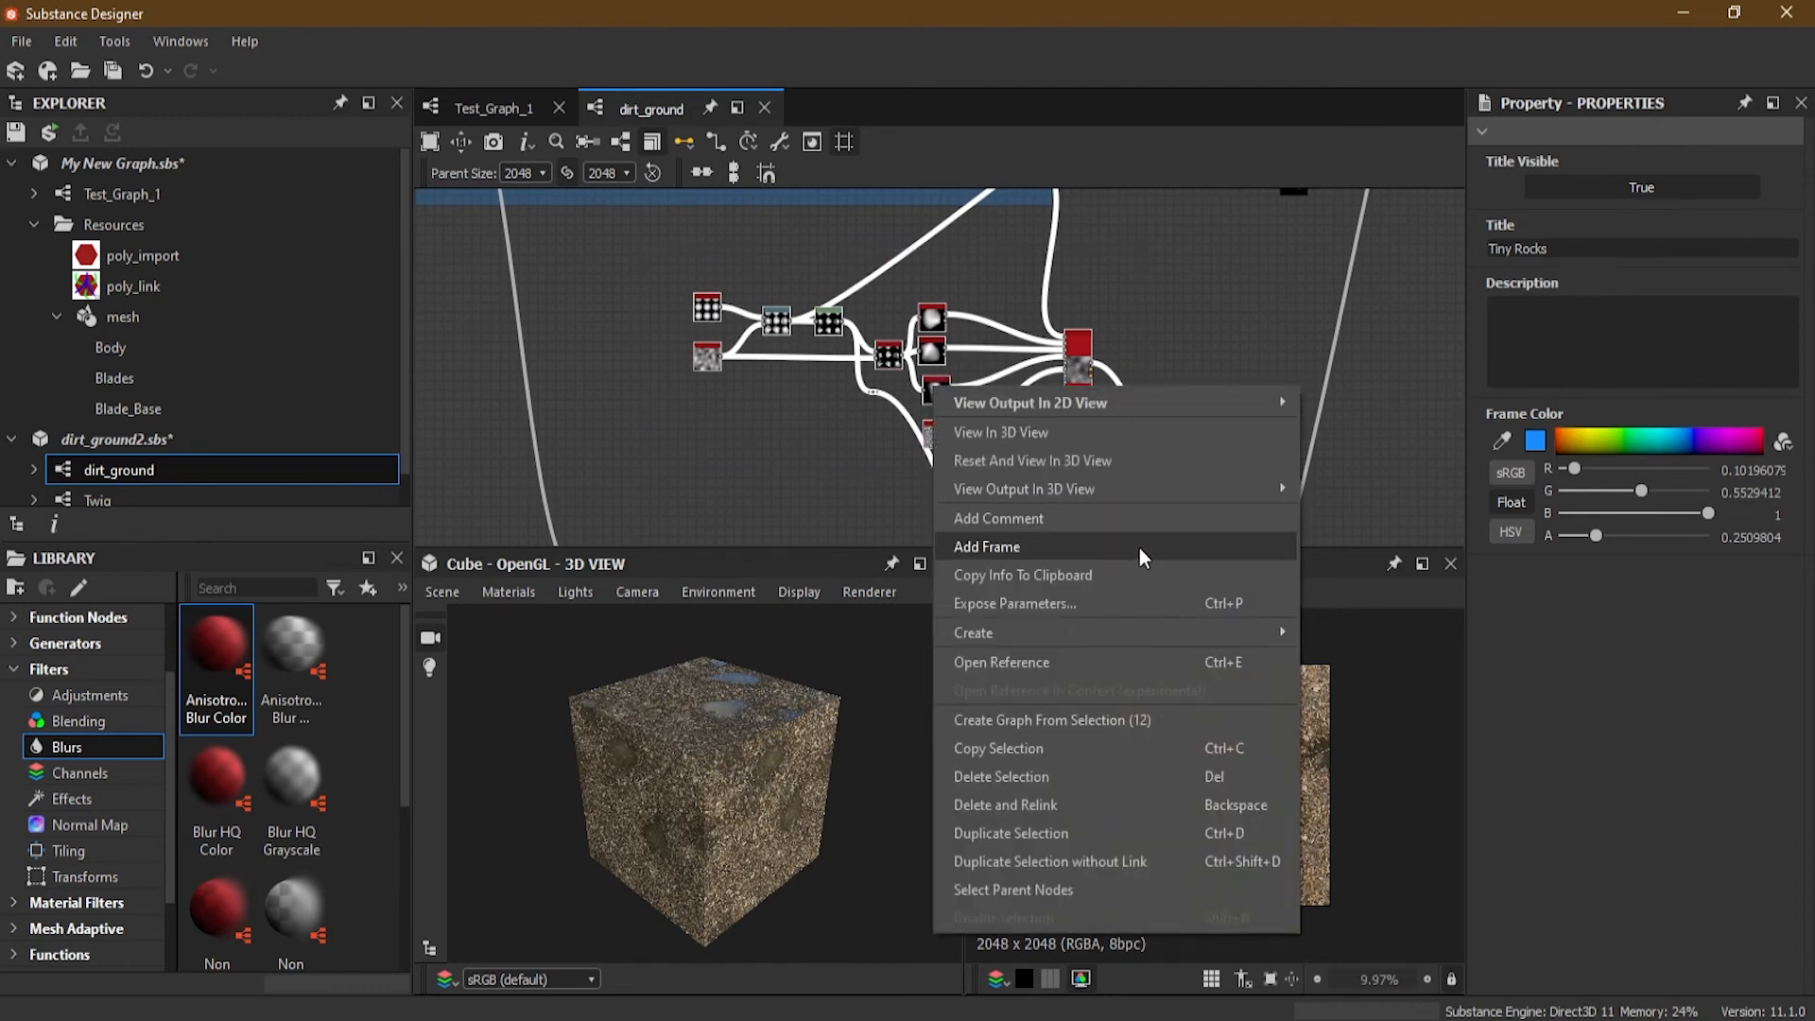
left_click(999, 548)
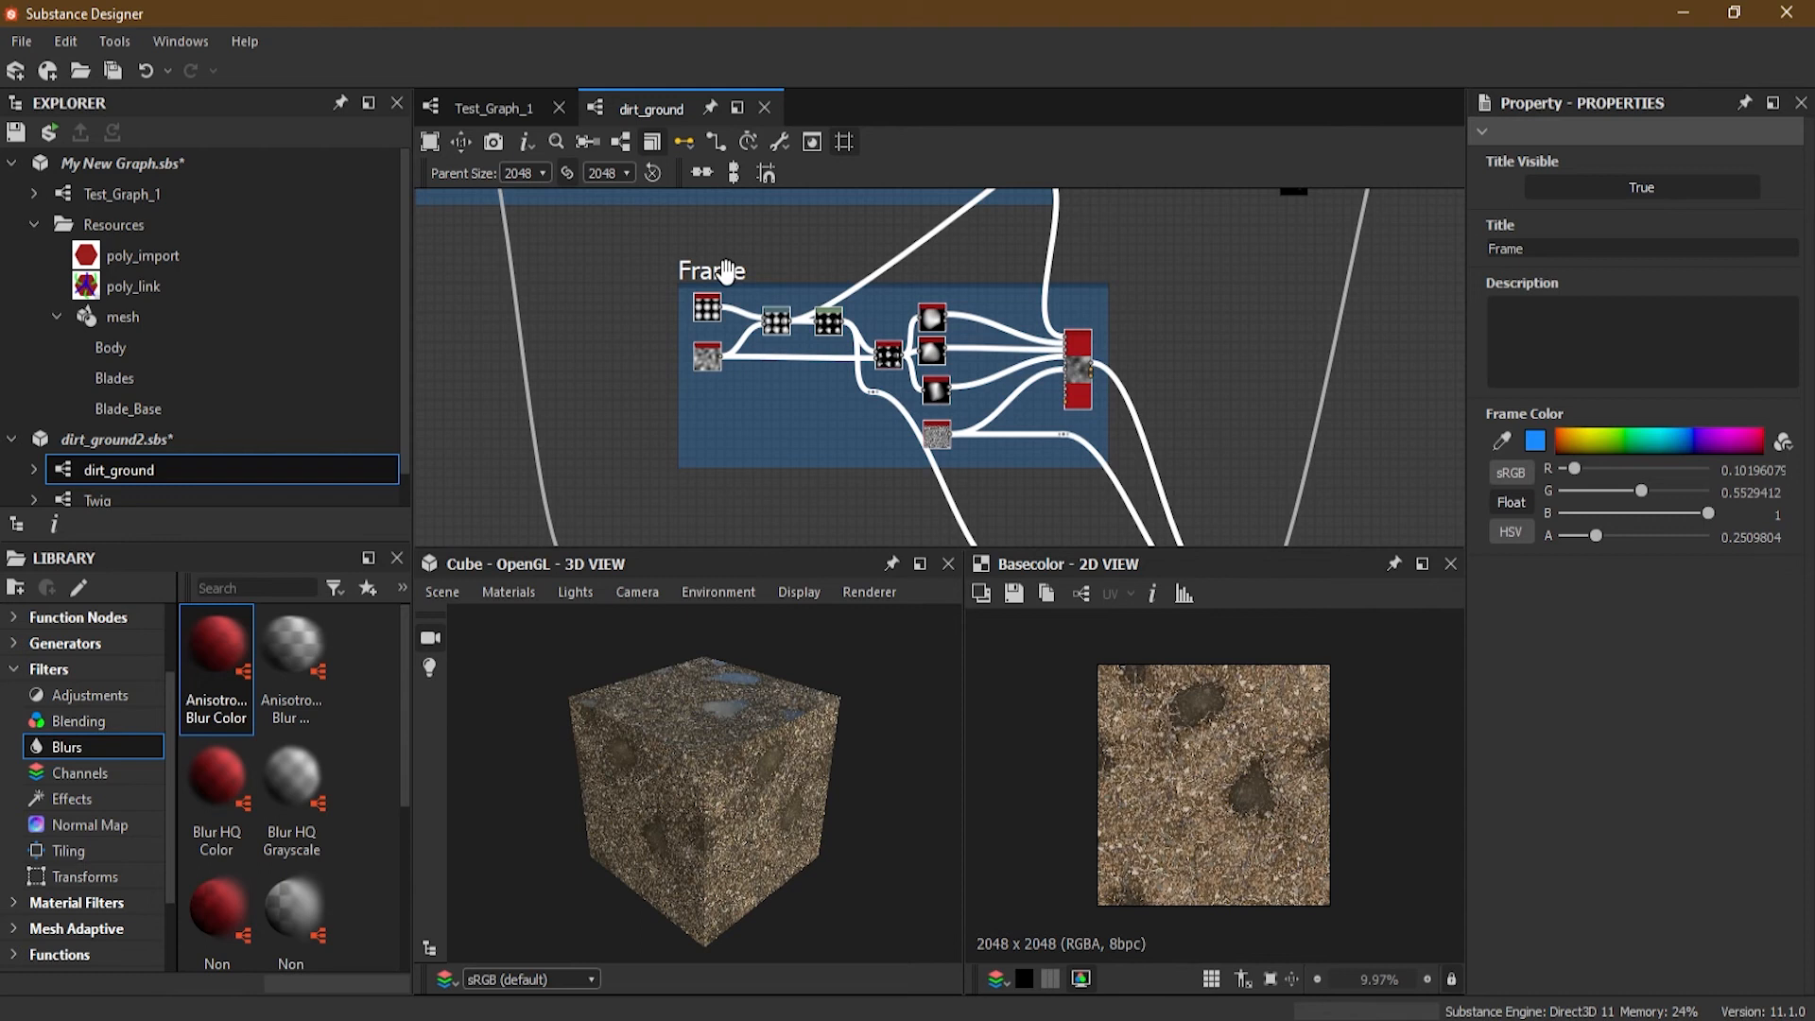
left_click_drag(1581, 255, 1441, 242)
type("Medium Size Rocks")
key("Return")
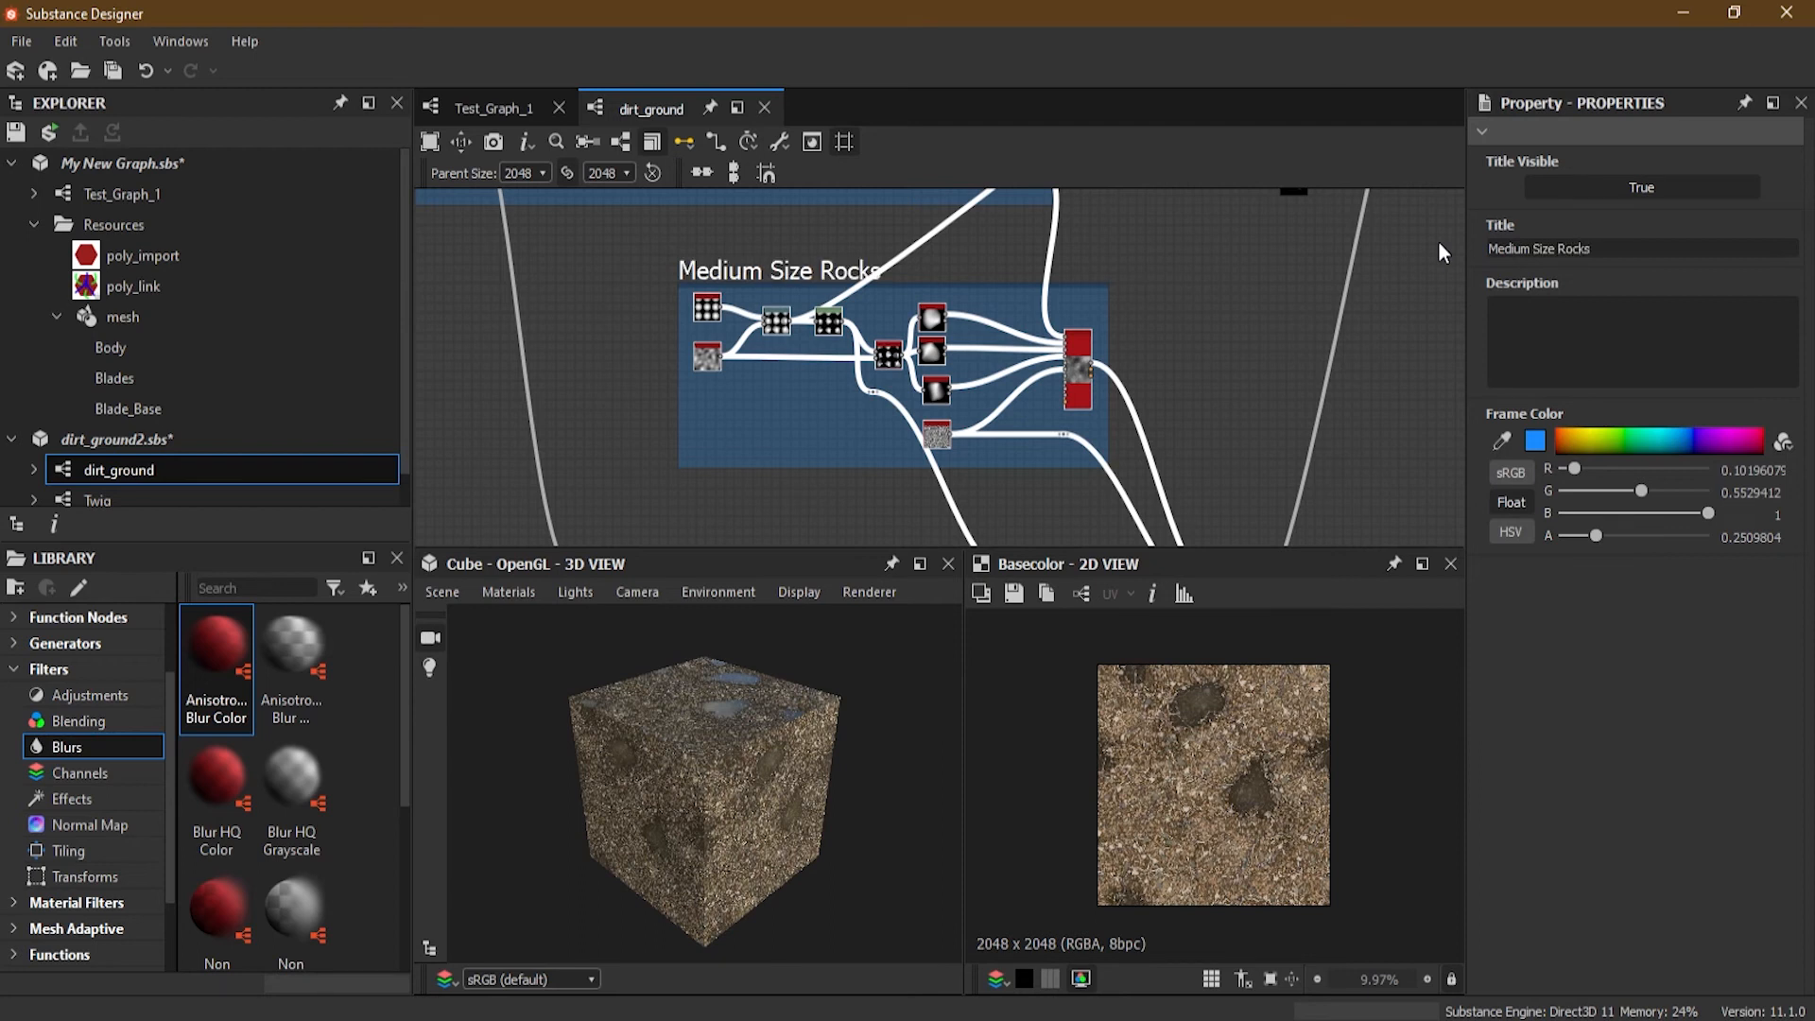
Step: Add a frame titled Large Size Rocks around the lowest group of three shape nodes, their source nodes and the splatter node
middle_click_drag(1205, 386, 1037, 157)
left_click_drag(805, 292, 1108, 474)
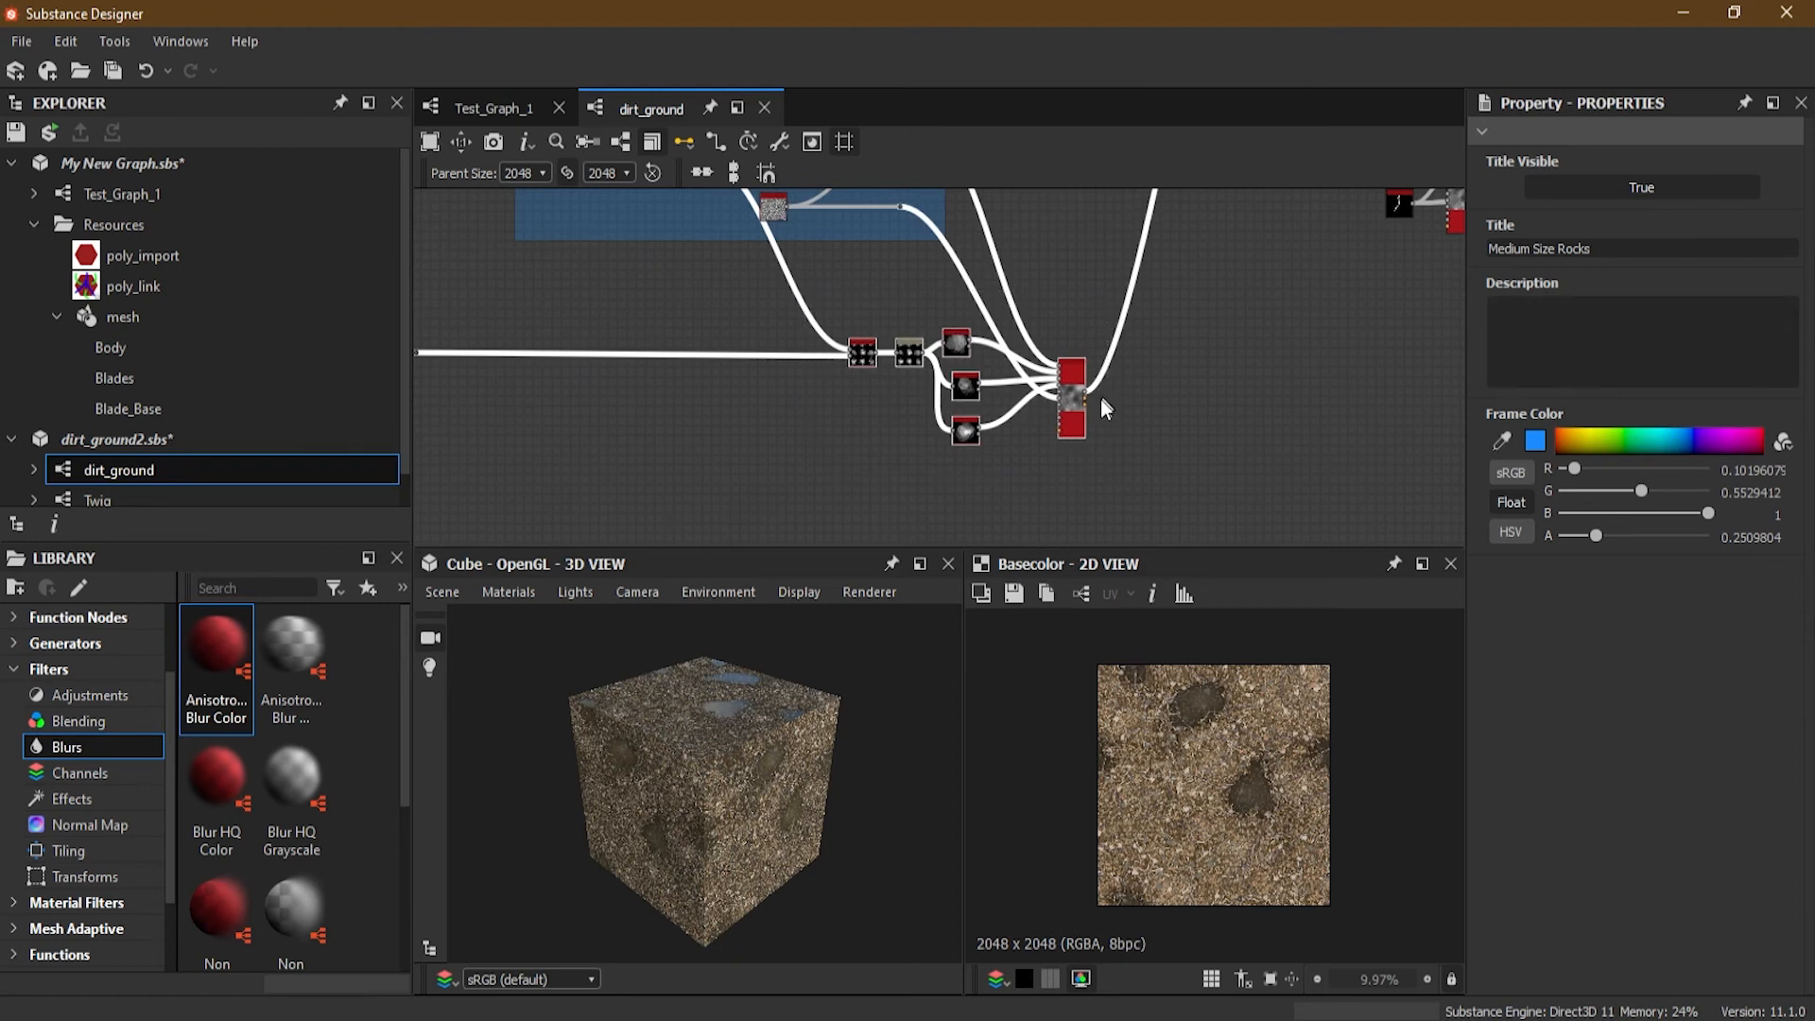
right_click(1069, 409)
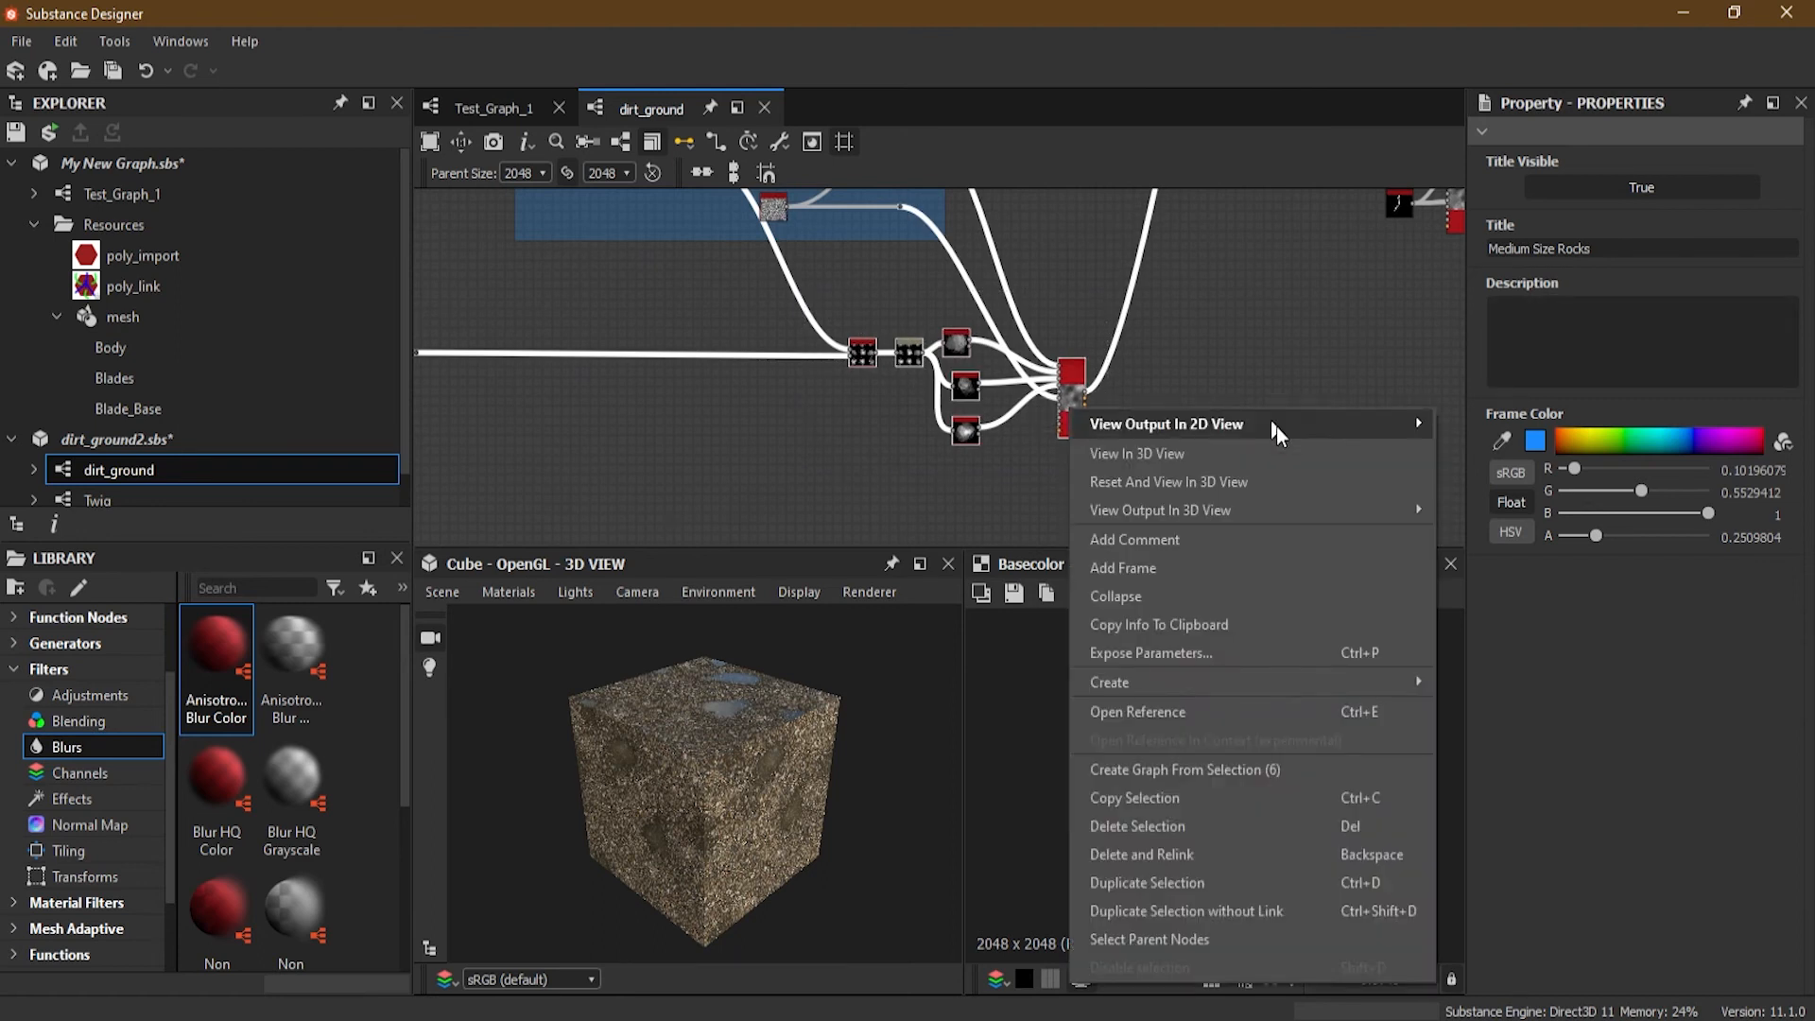
left_click(1217, 567)
left_click_drag(1562, 248, 1423, 240)
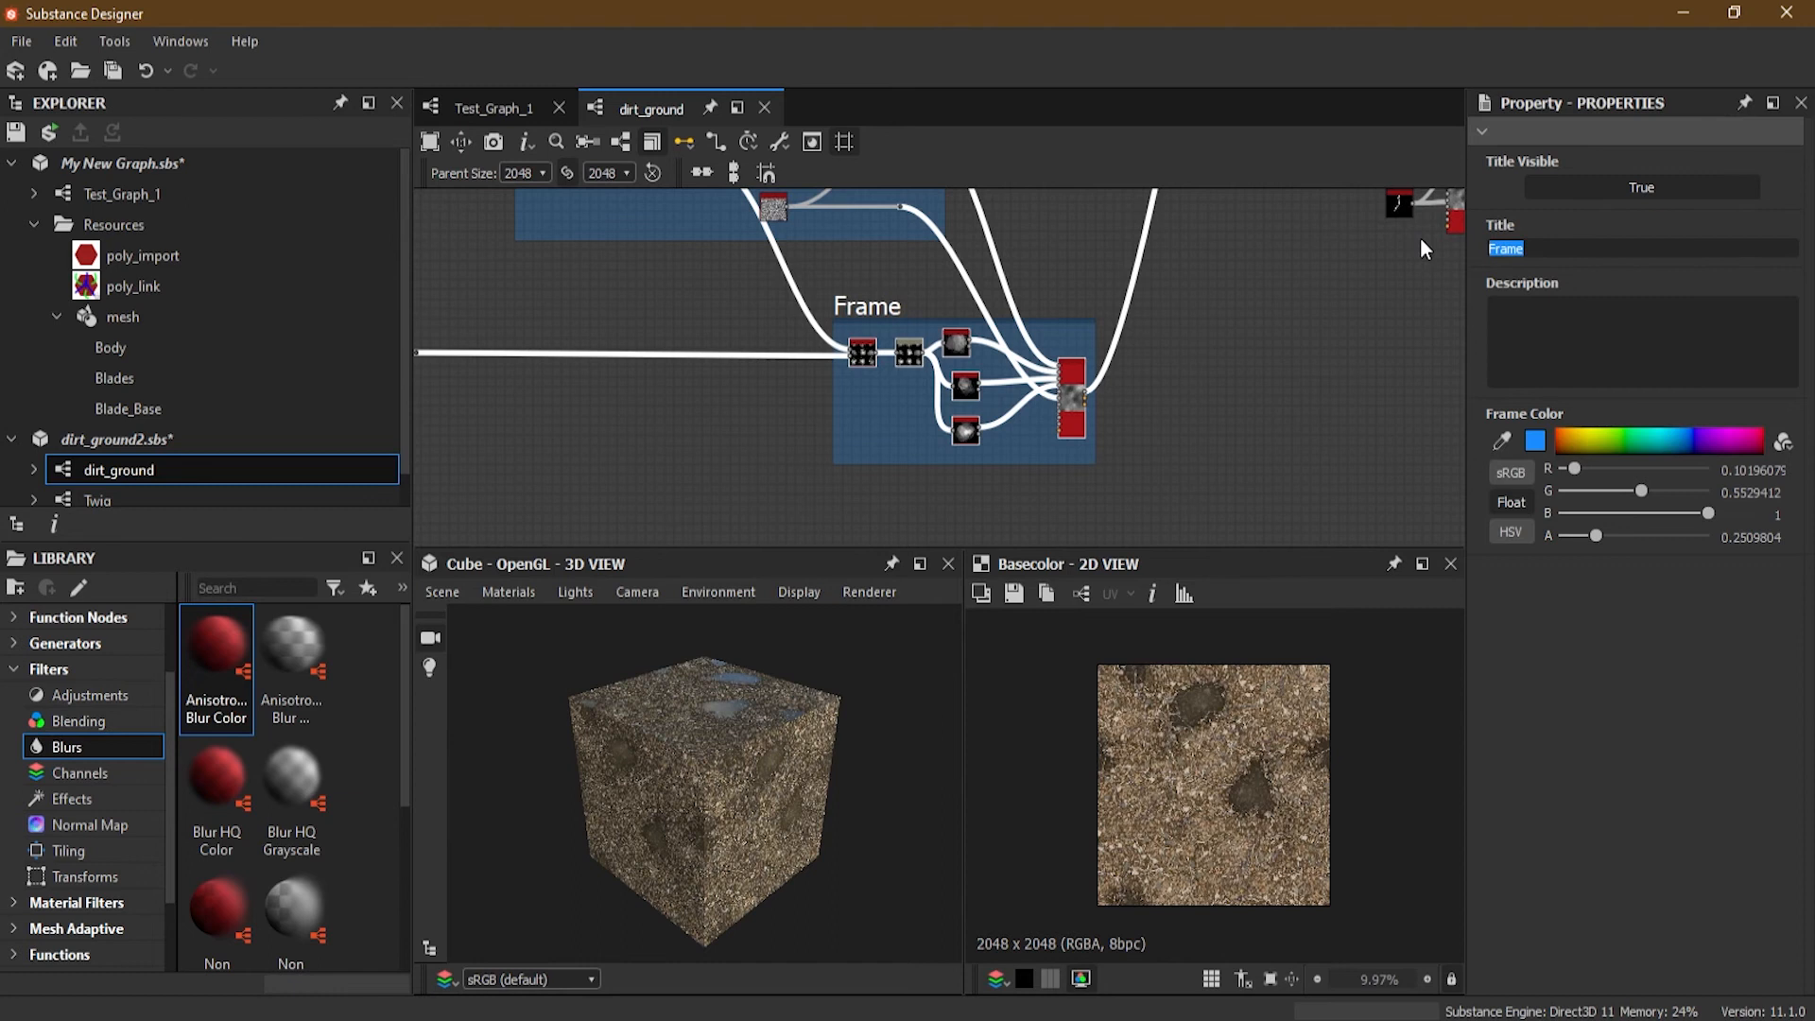
type("Large Size Rocks")
key("Return")
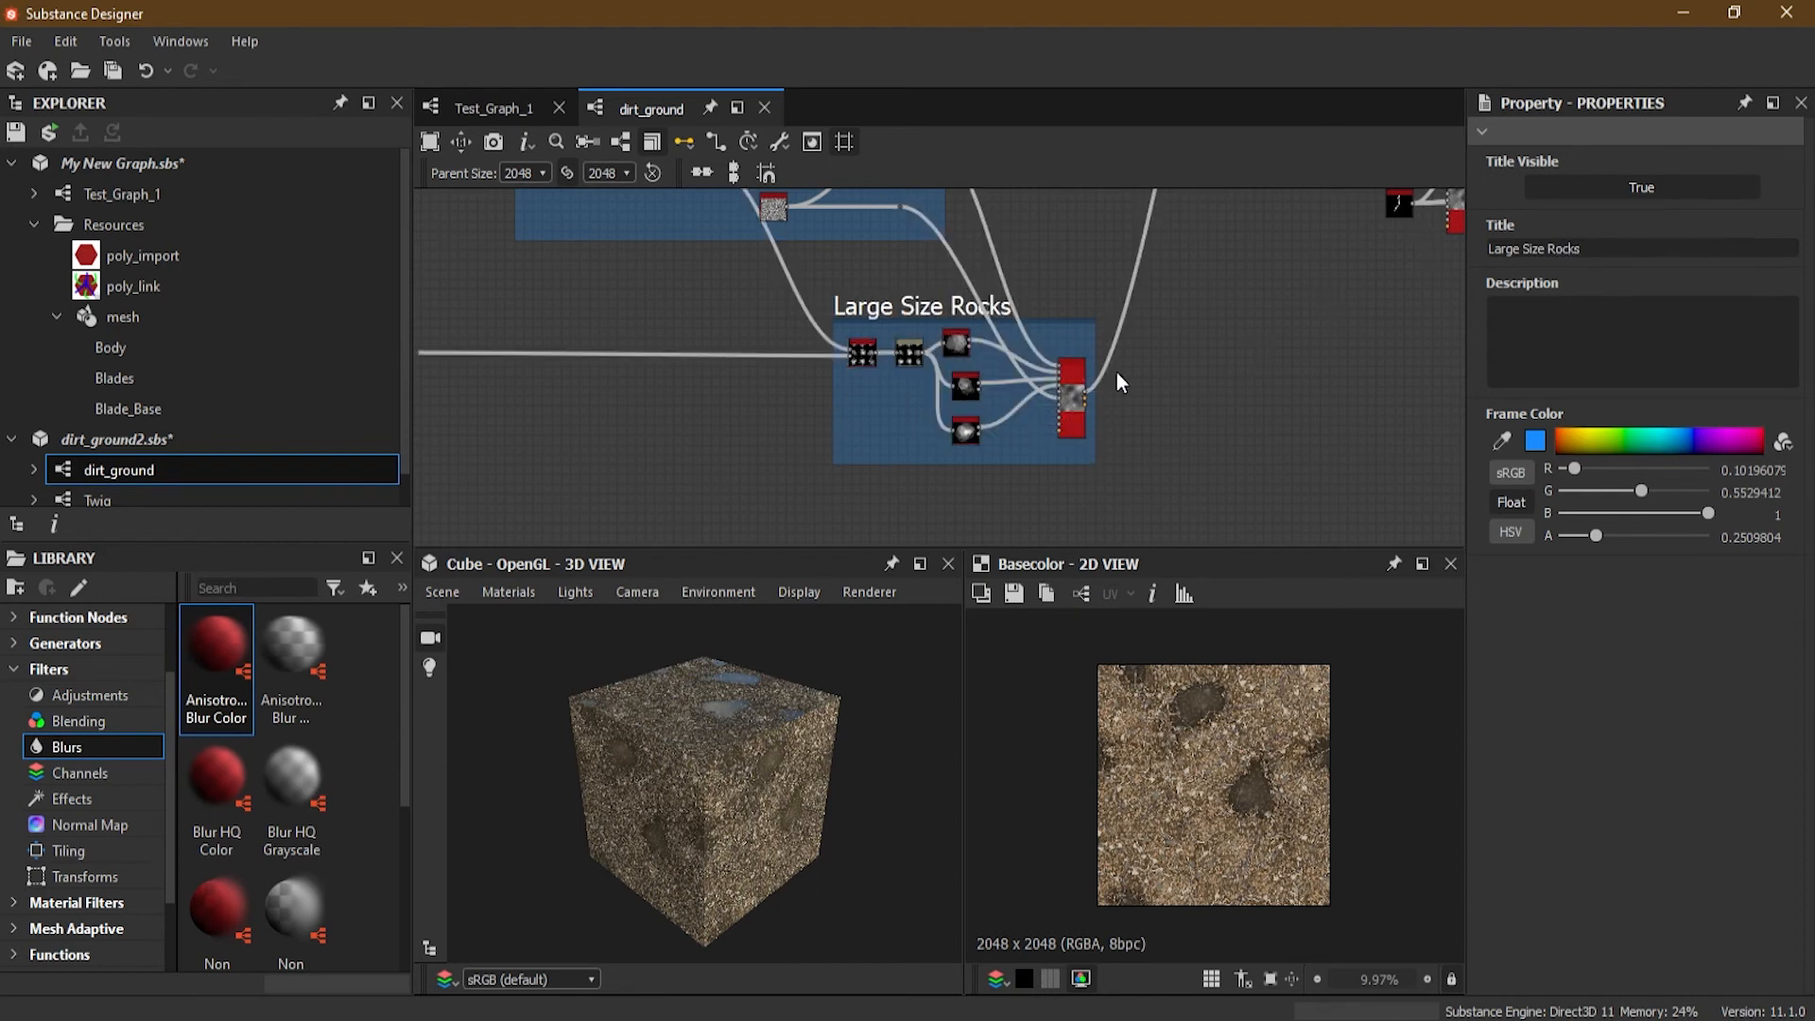
Step: Reposition the Large Size Rocks frame with its nodes and shift the Medium Size Rocks frame slightly
left_click_drag(1072, 437, 1132, 466)
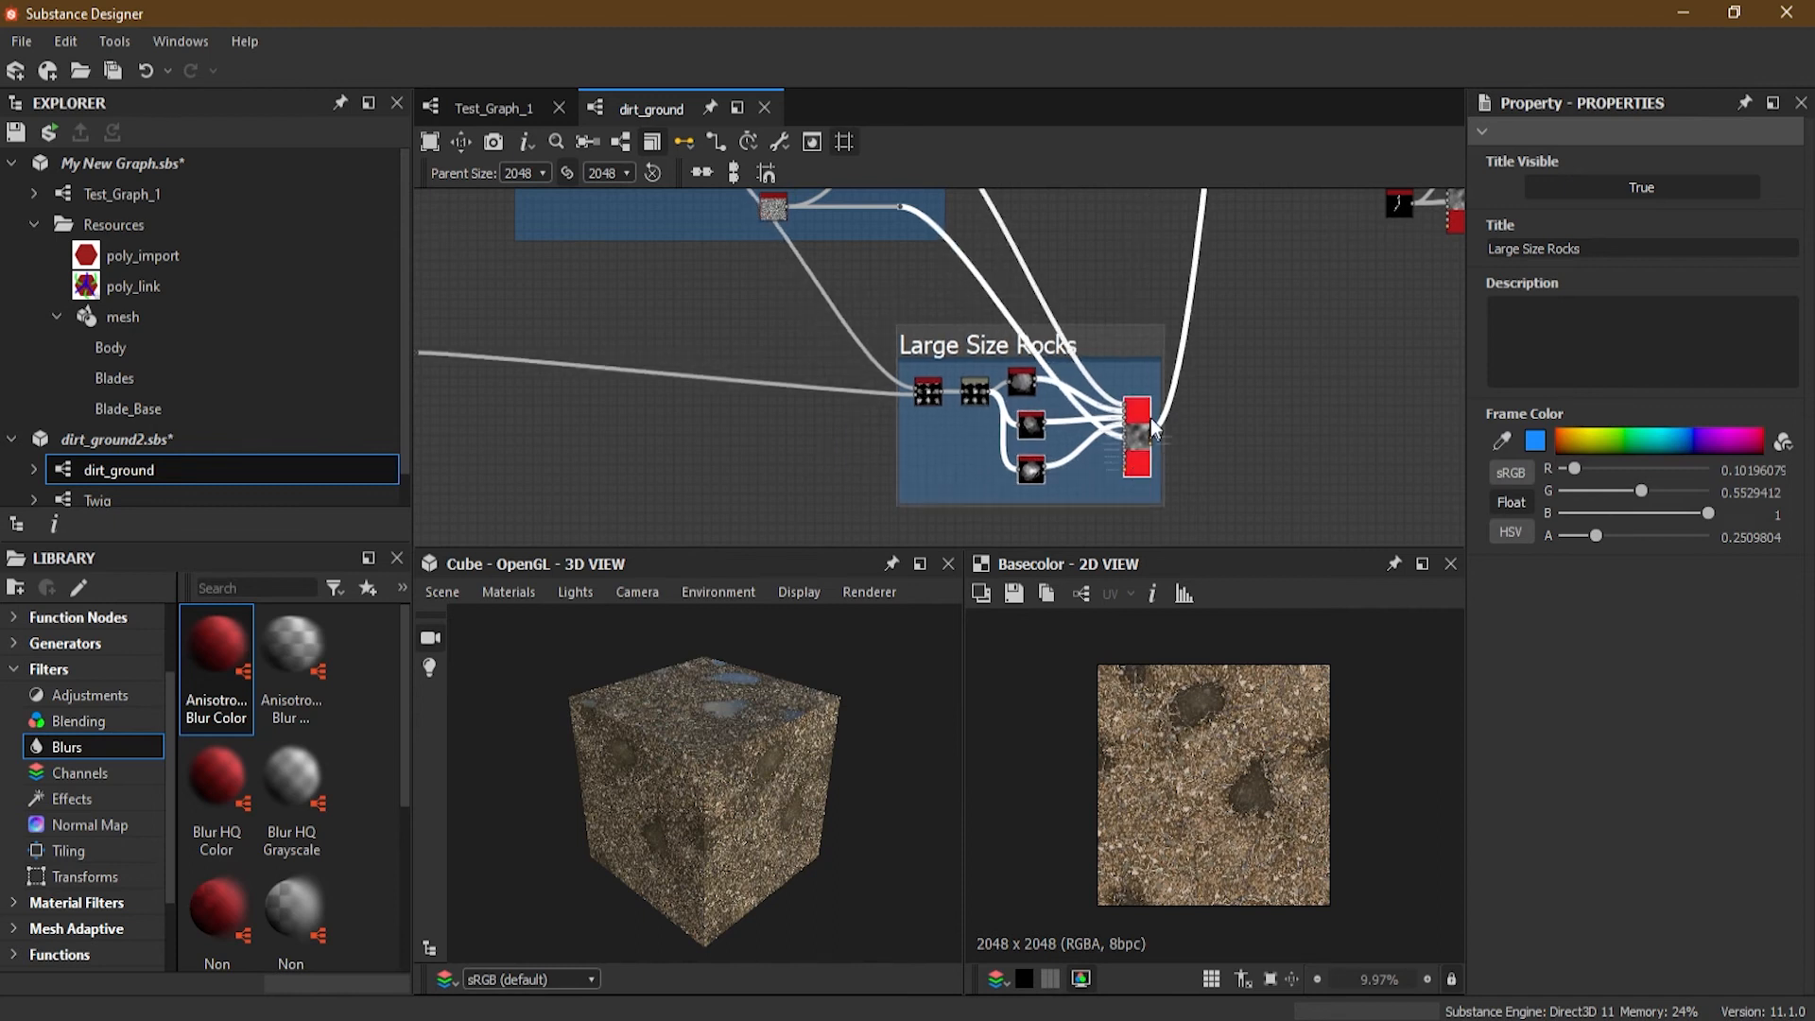
middle_click_drag(1250, 401, 1246, 461)
left_click_drag(939, 409, 821, 382)
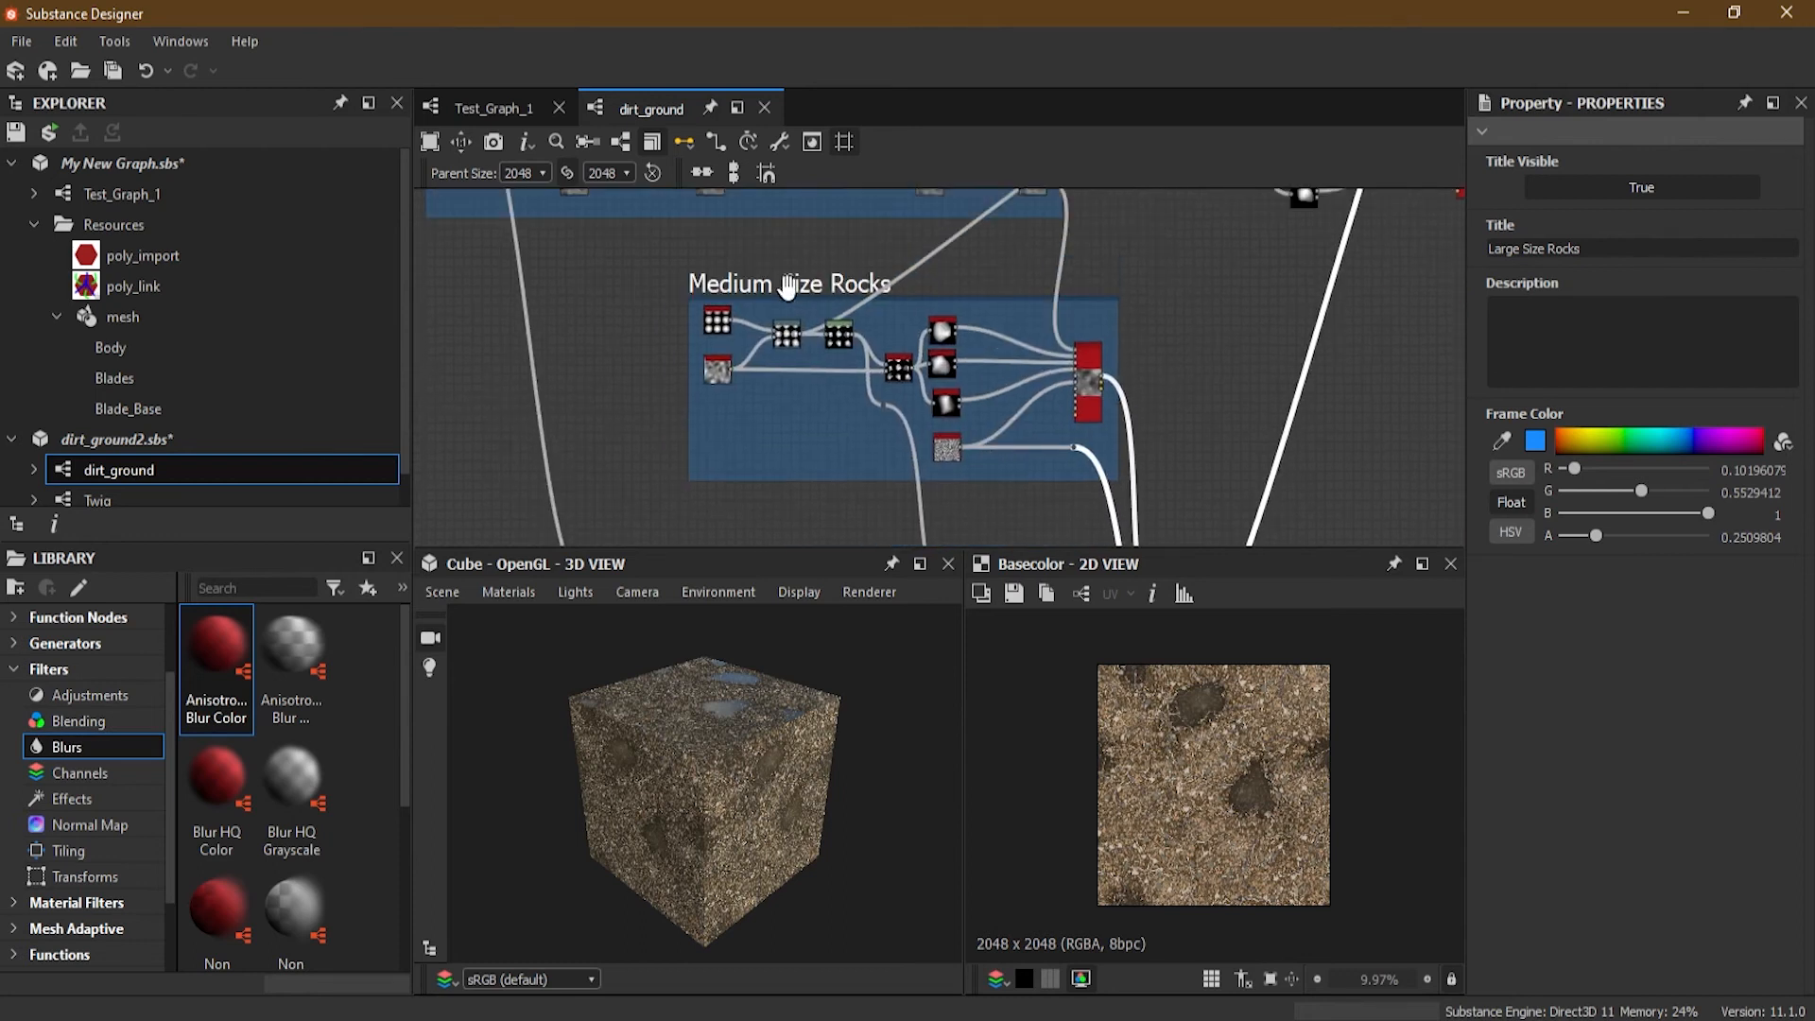
mouse_move(787, 285)
left_mouse_down()
mouse_move(832, 331)
mouse_move(780, 305)
mouse_move(796, 314)
left_mouse_up()
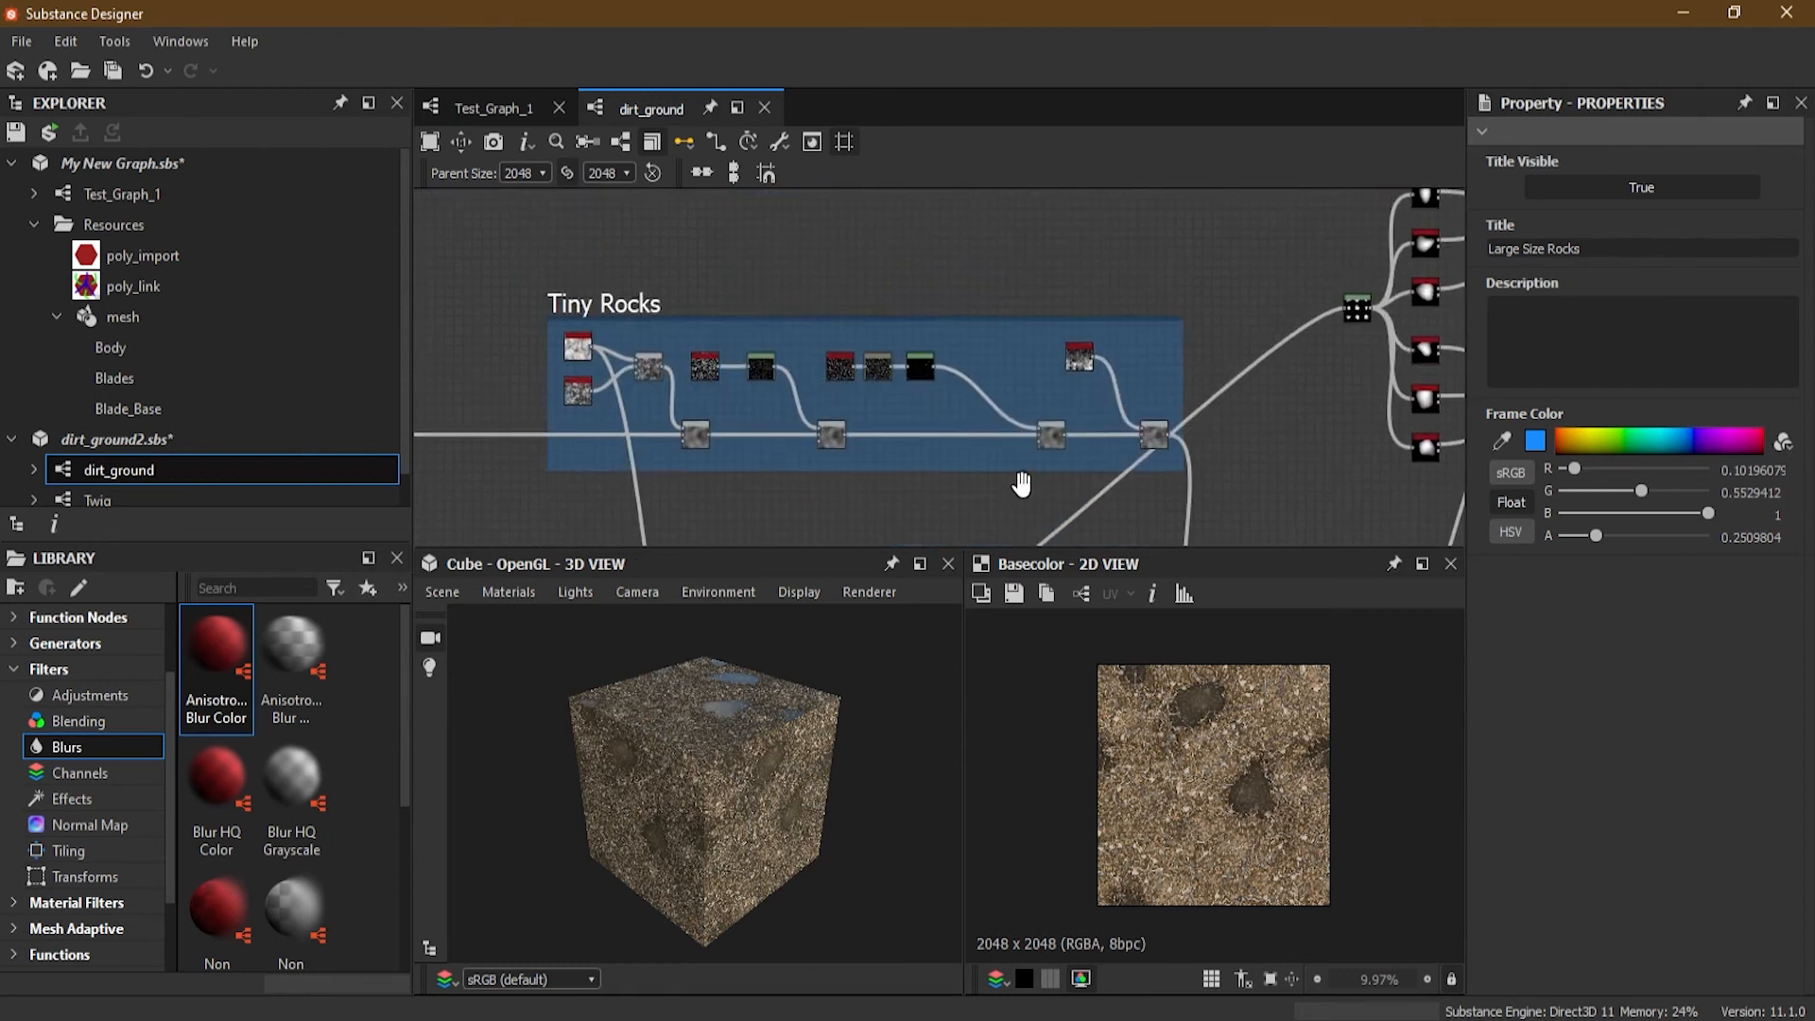
Step: Add a frame around the two noise nodes and their blend at the start of Tiny Rocks, and fit it inside the larger frame
middle_click_drag(1022, 483, 1028, 432)
scroll(804, 316, "up", 3)
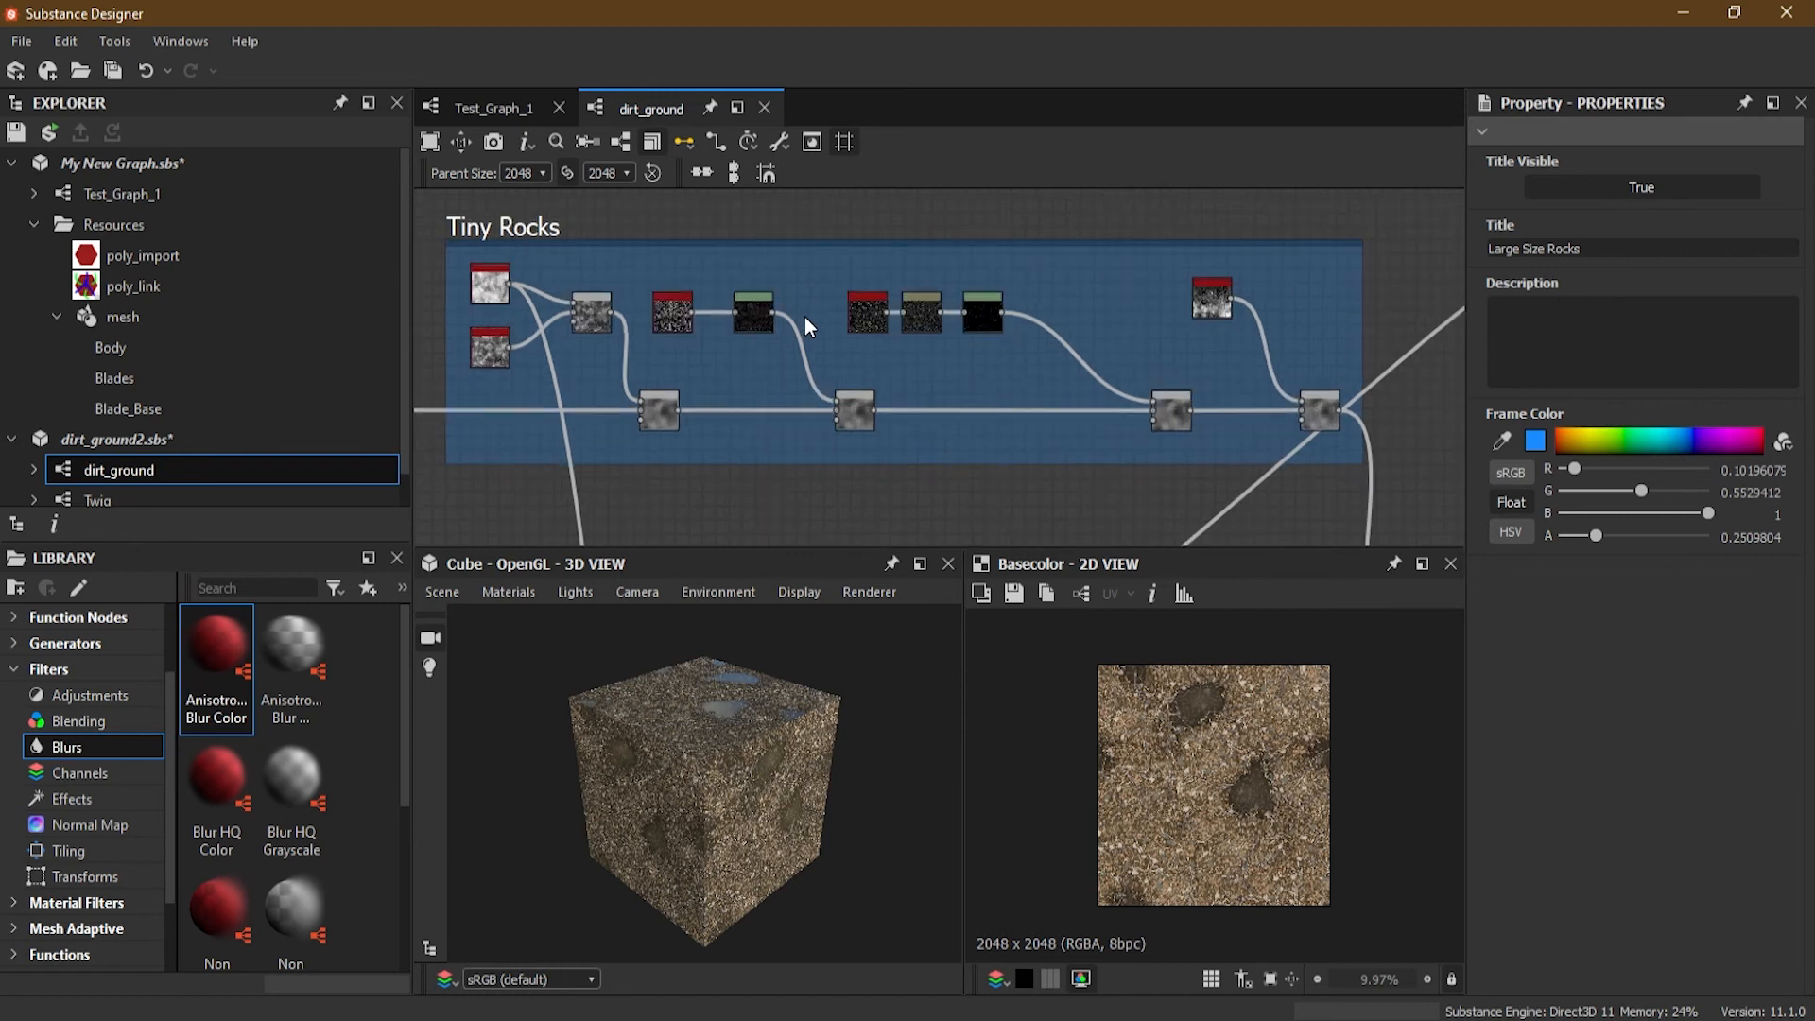
scroll(957, 306, "up", 2)
scroll(921, 380, "up", 1)
scroll(921, 380, "down", 1)
middle_click_drag(773, 369, 881, 378)
left_click_drag(476, 251, 651, 407)
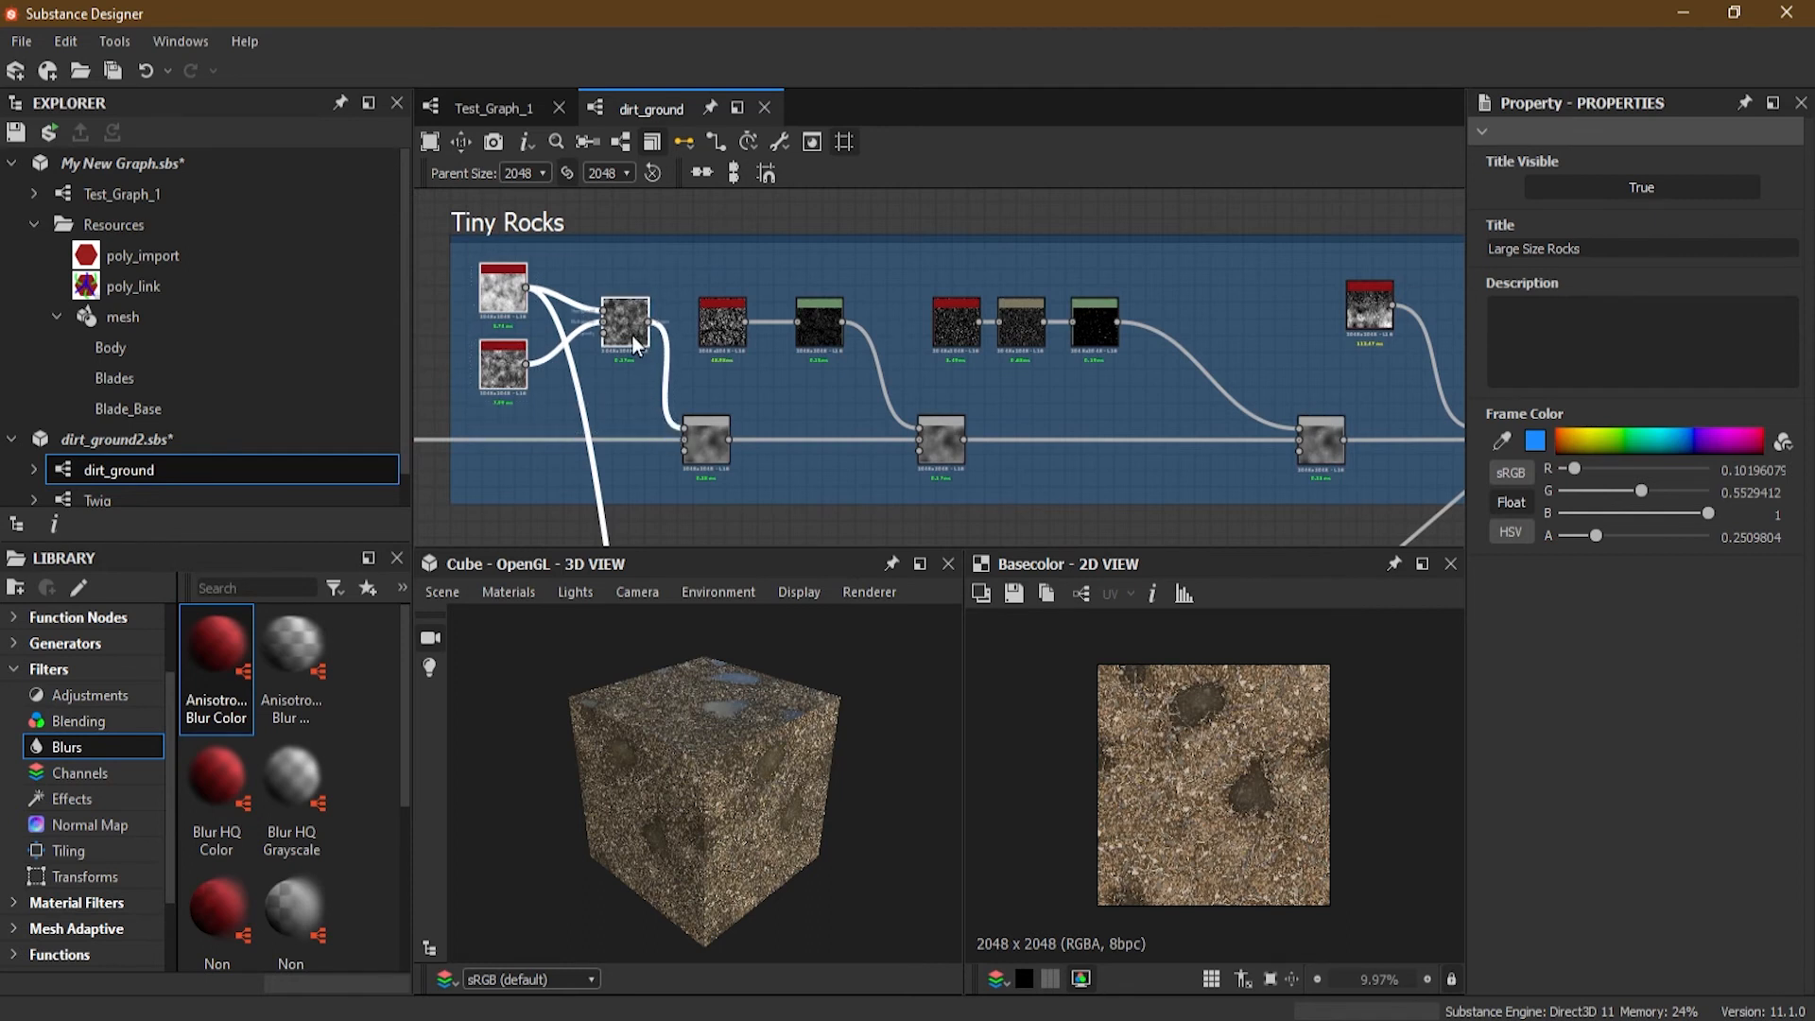
right_click(627, 327)
left_click(765, 459)
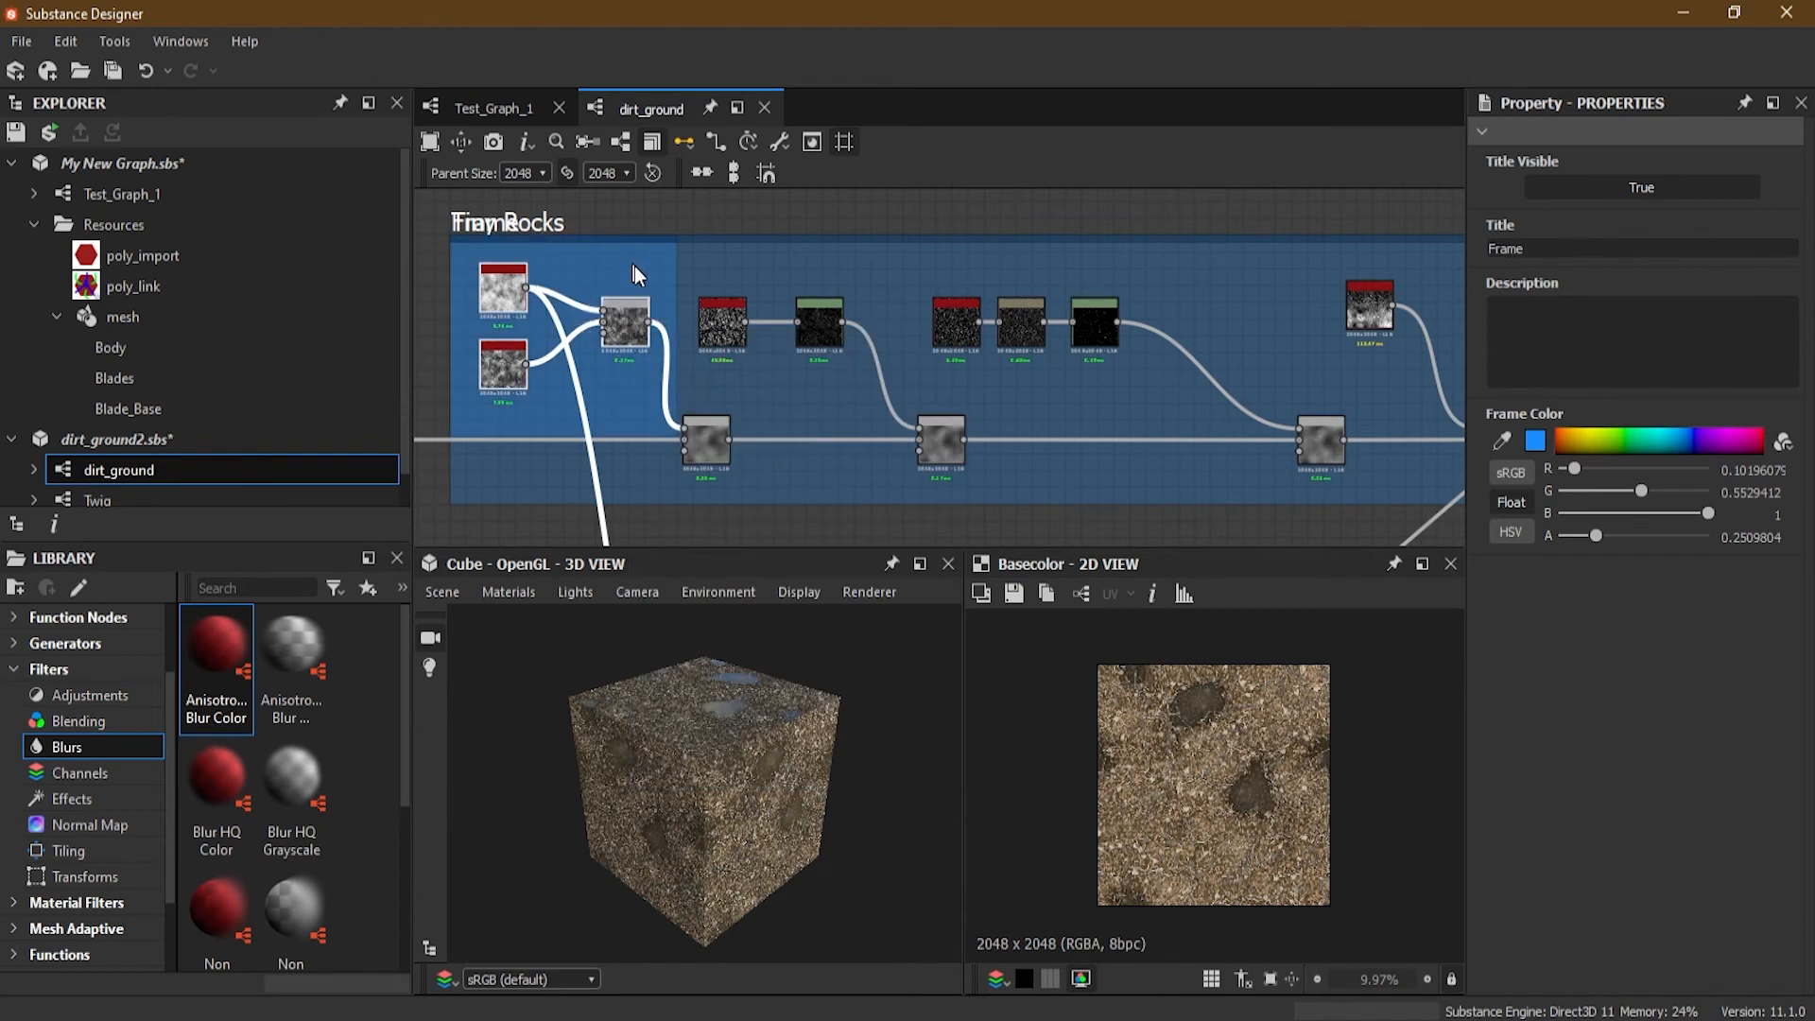
left_click_drag(676, 270, 663, 273)
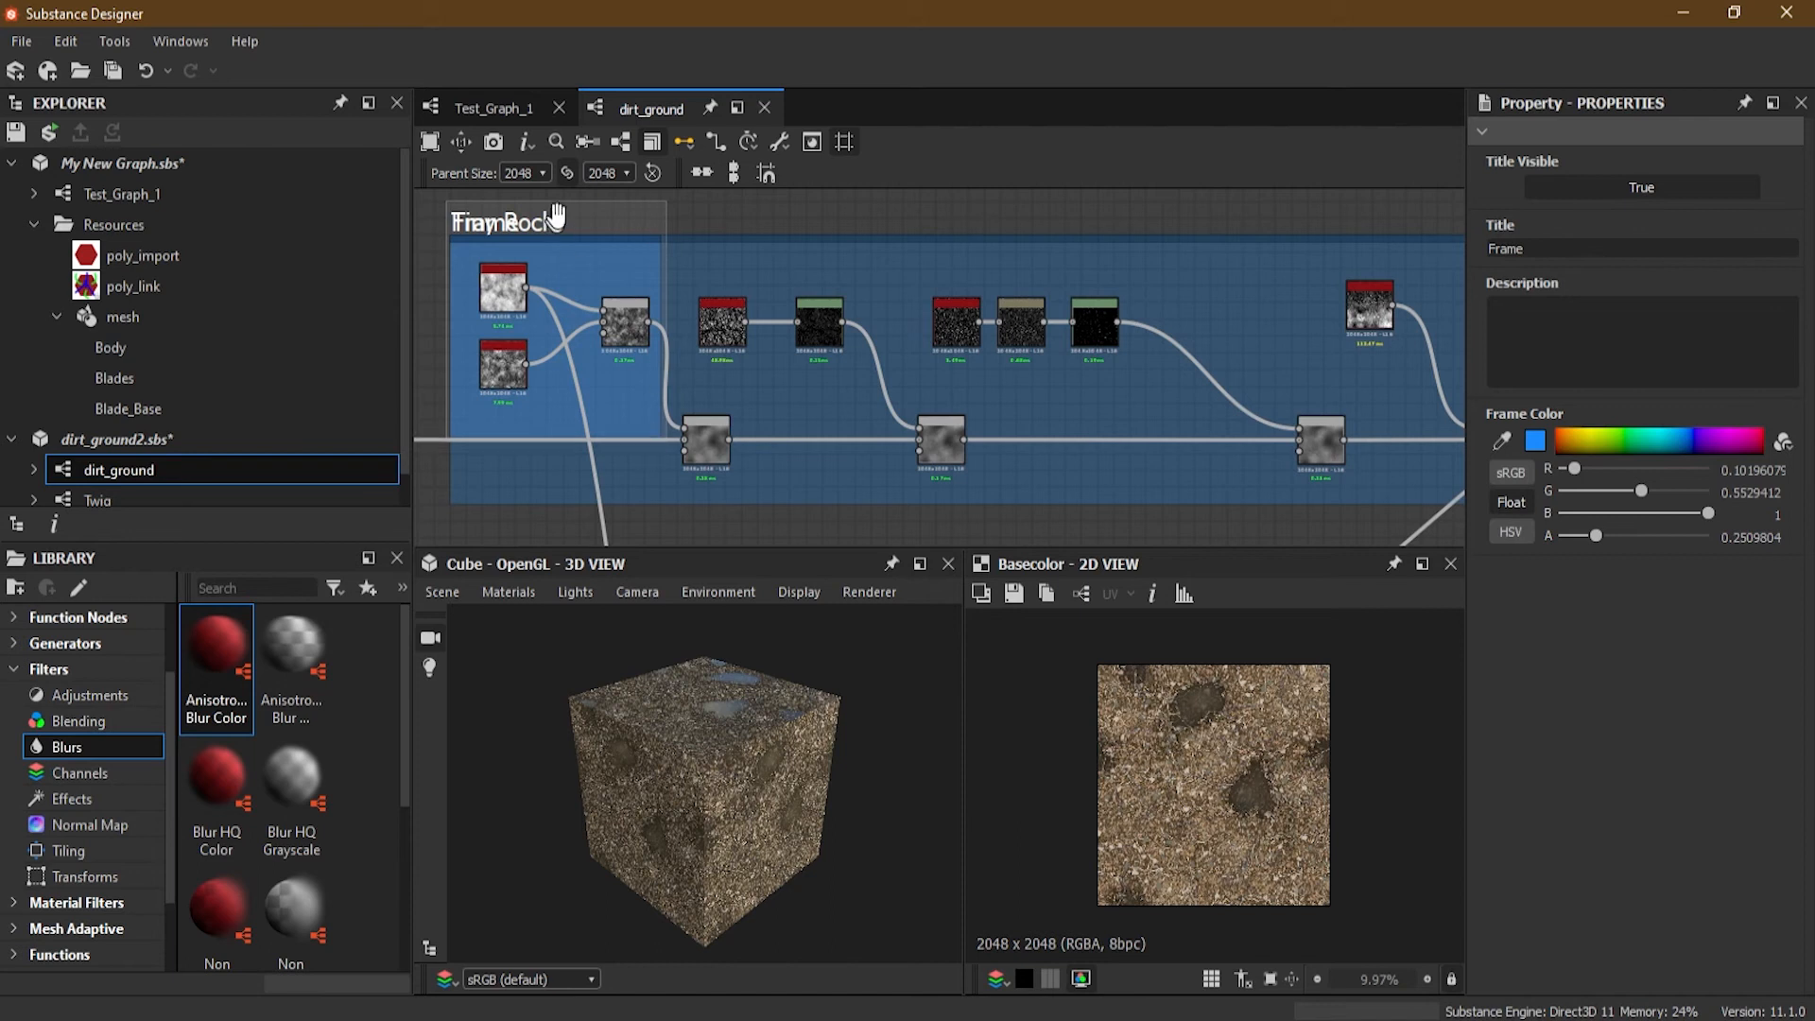
left_click_drag(591, 218, 599, 271)
Step: Title the nested frame Micro Details and set its frame color to red
left_click(1552, 250)
key("ctrl+a")
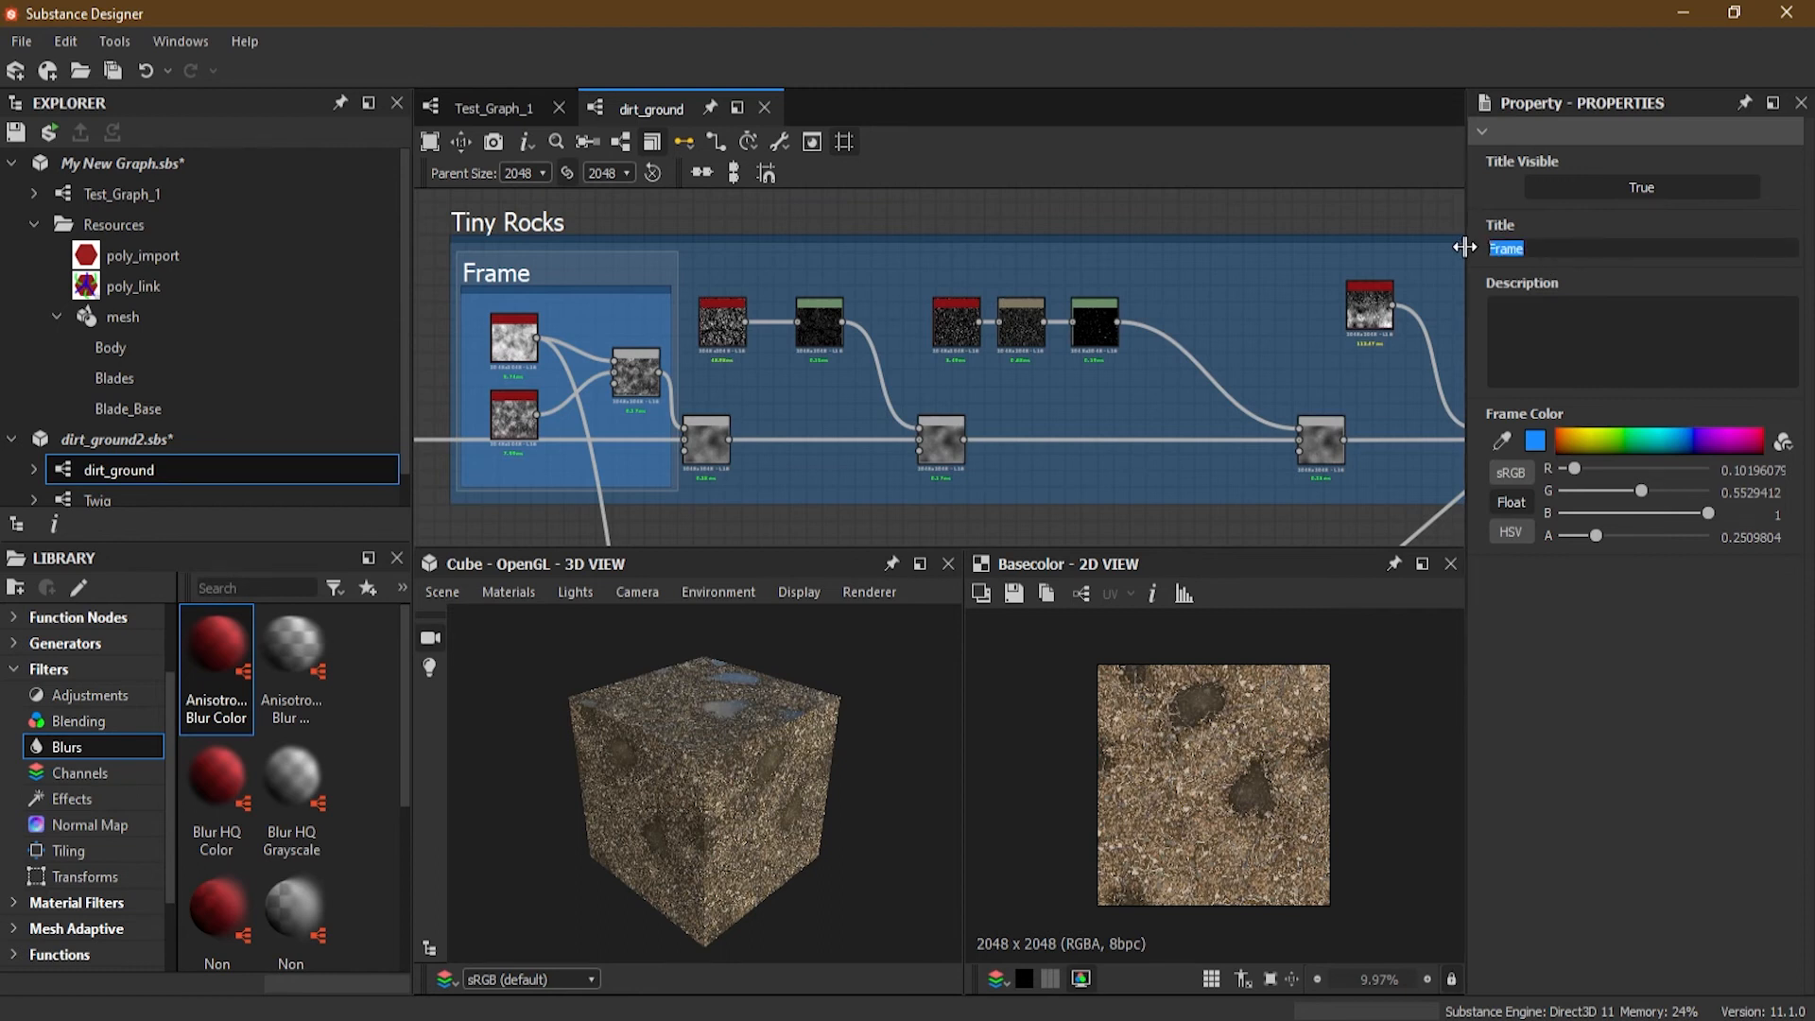
type("Micro Details")
left_click(1561, 440)
left_click(1558, 437)
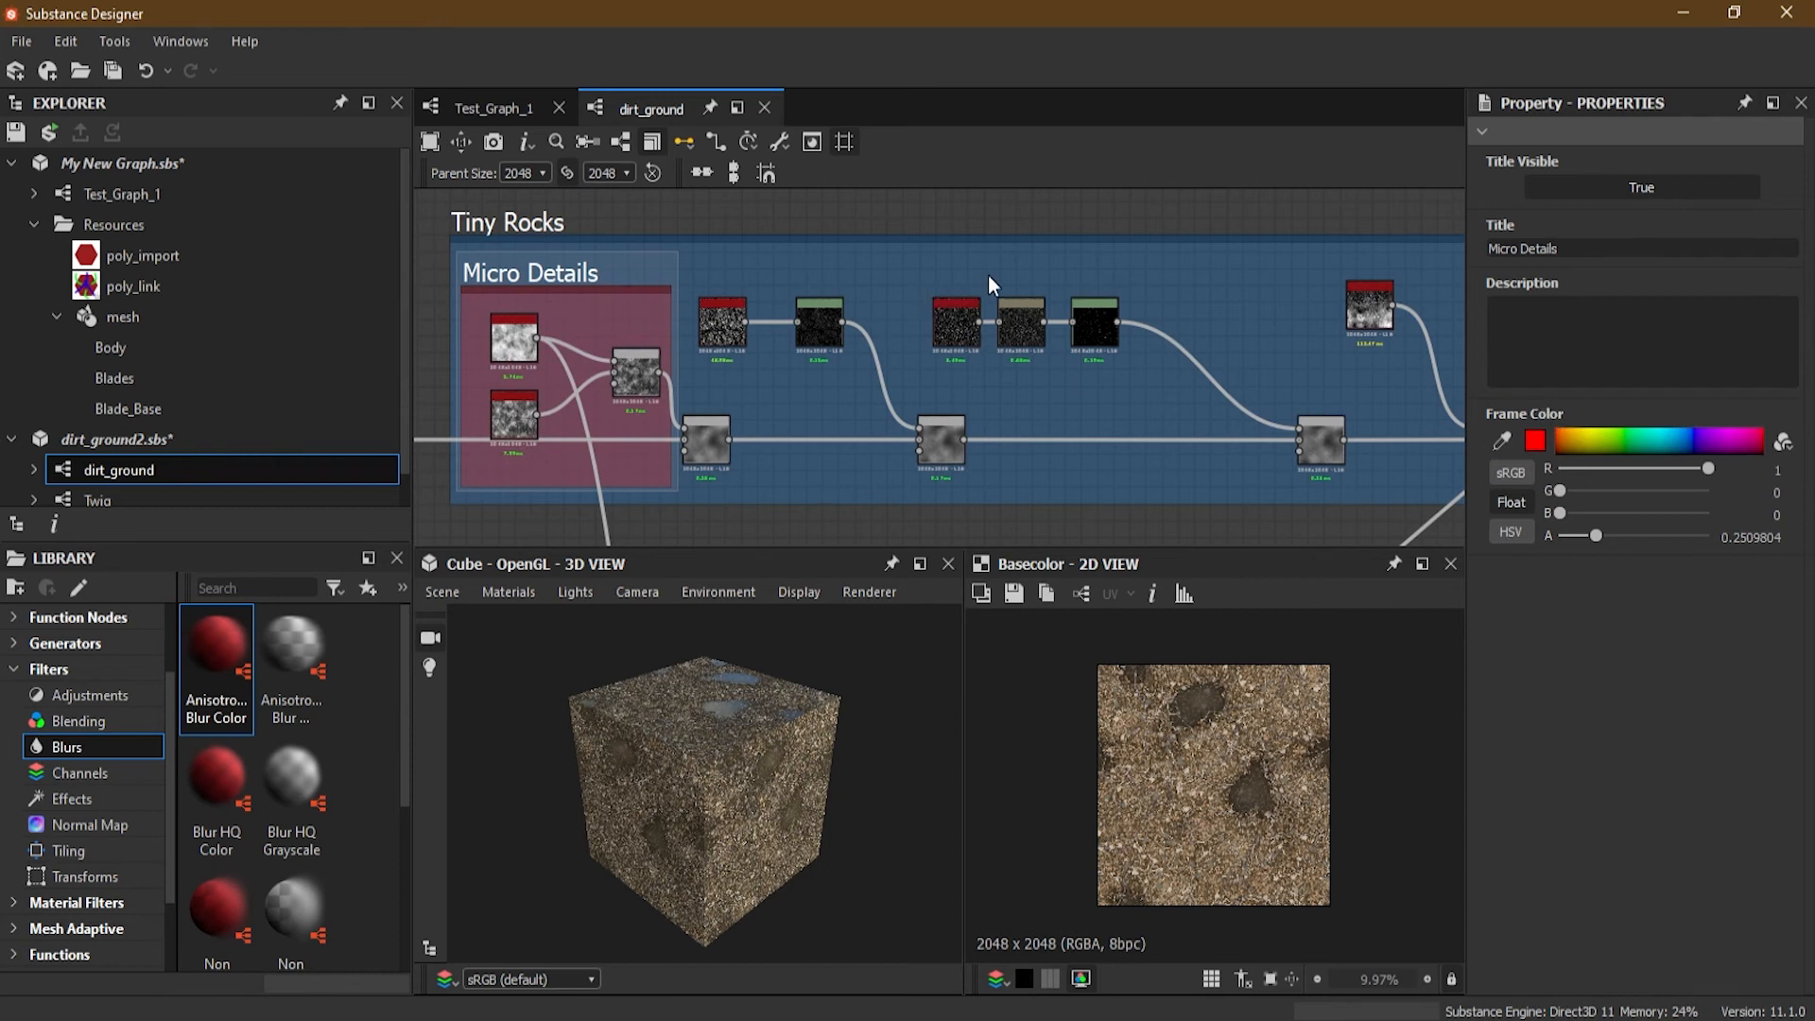
Step: Add a frame titled Primary Details around the Dirt 3, Blur and Levels chain inside Tiny Rocks
left_click_drag(921, 267, 1150, 362)
right_click(1092, 331)
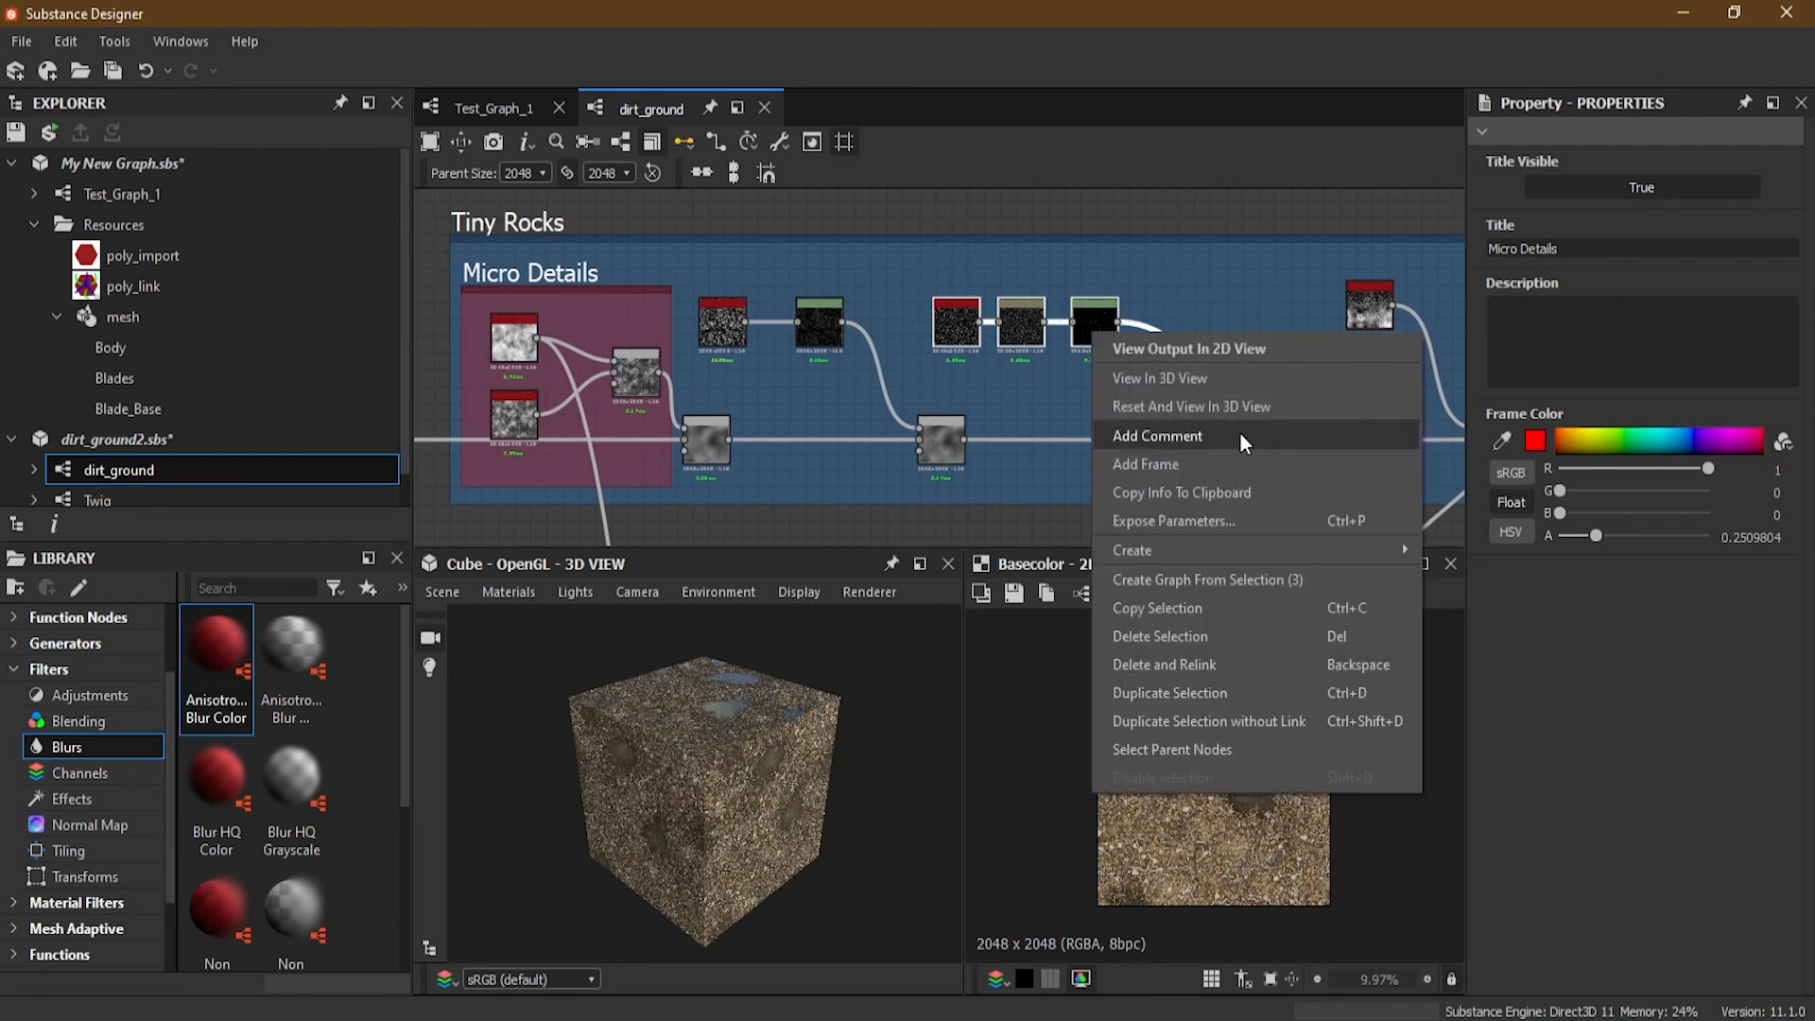
left_click(1209, 471)
double_click(1487, 249)
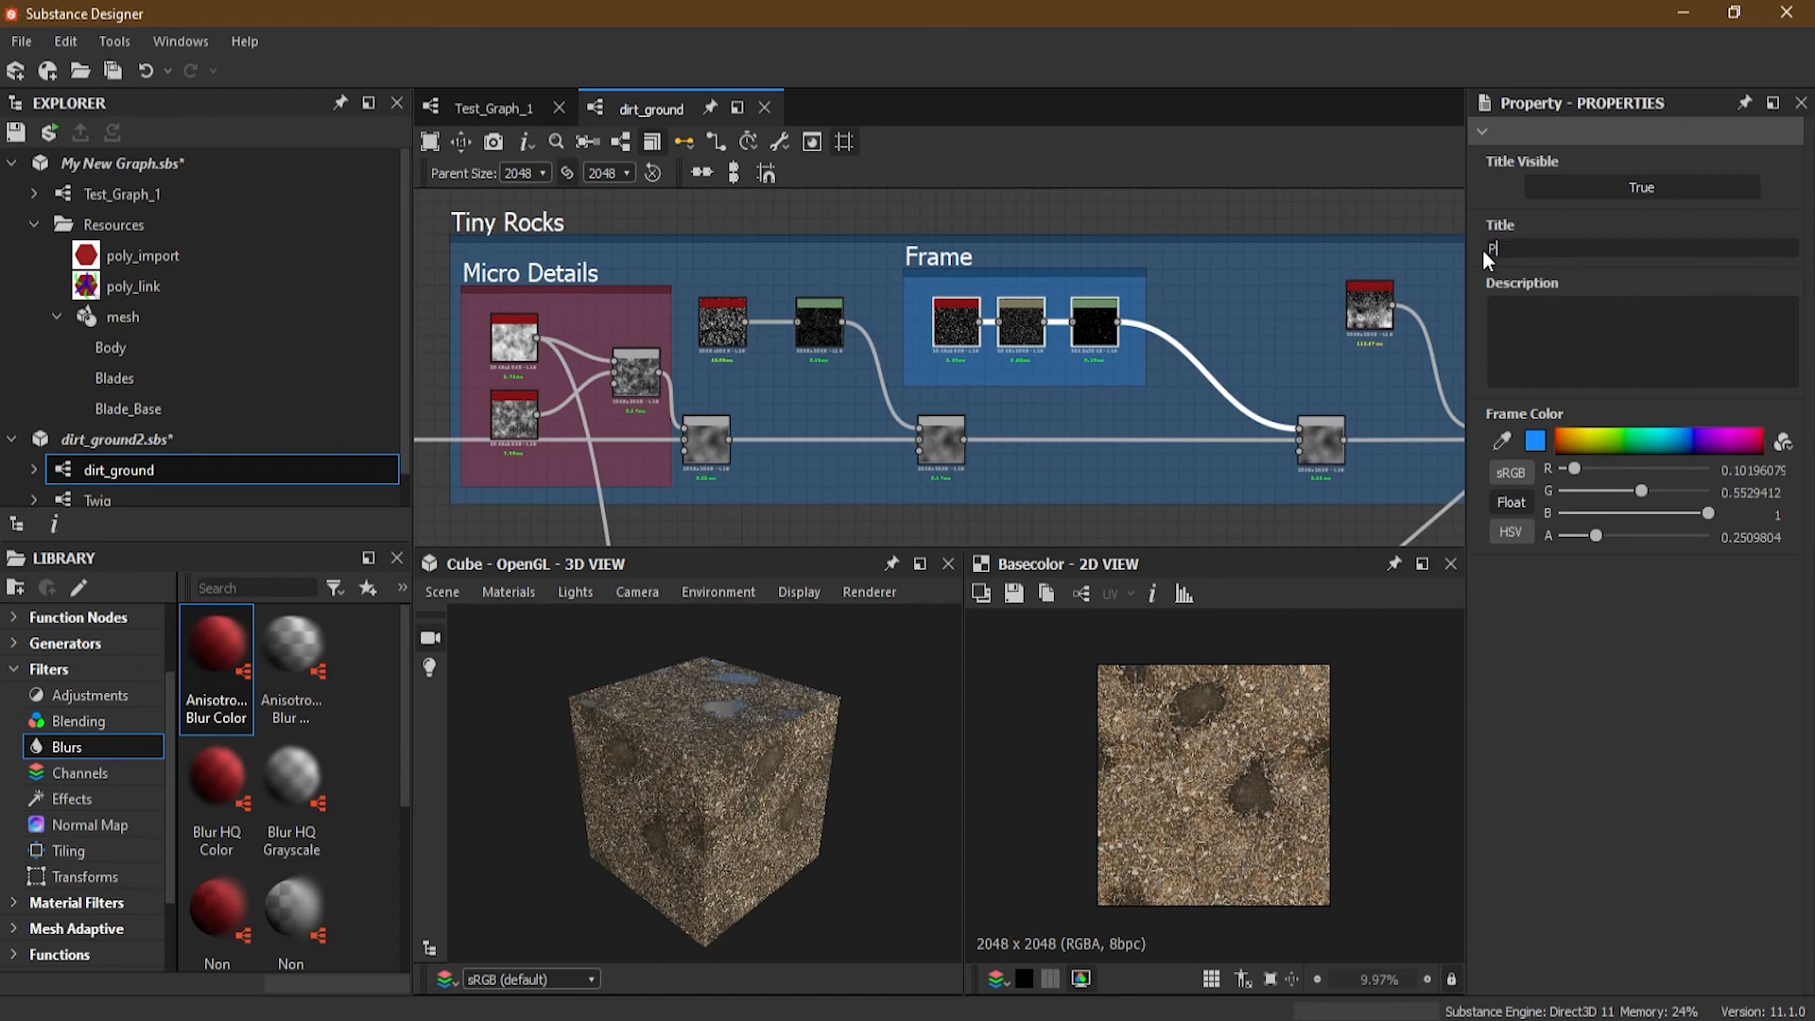
type("Primary Details")
Step: Color the Primary Details frame bright green and give it the description "These are procedural"
left_click(1612, 452)
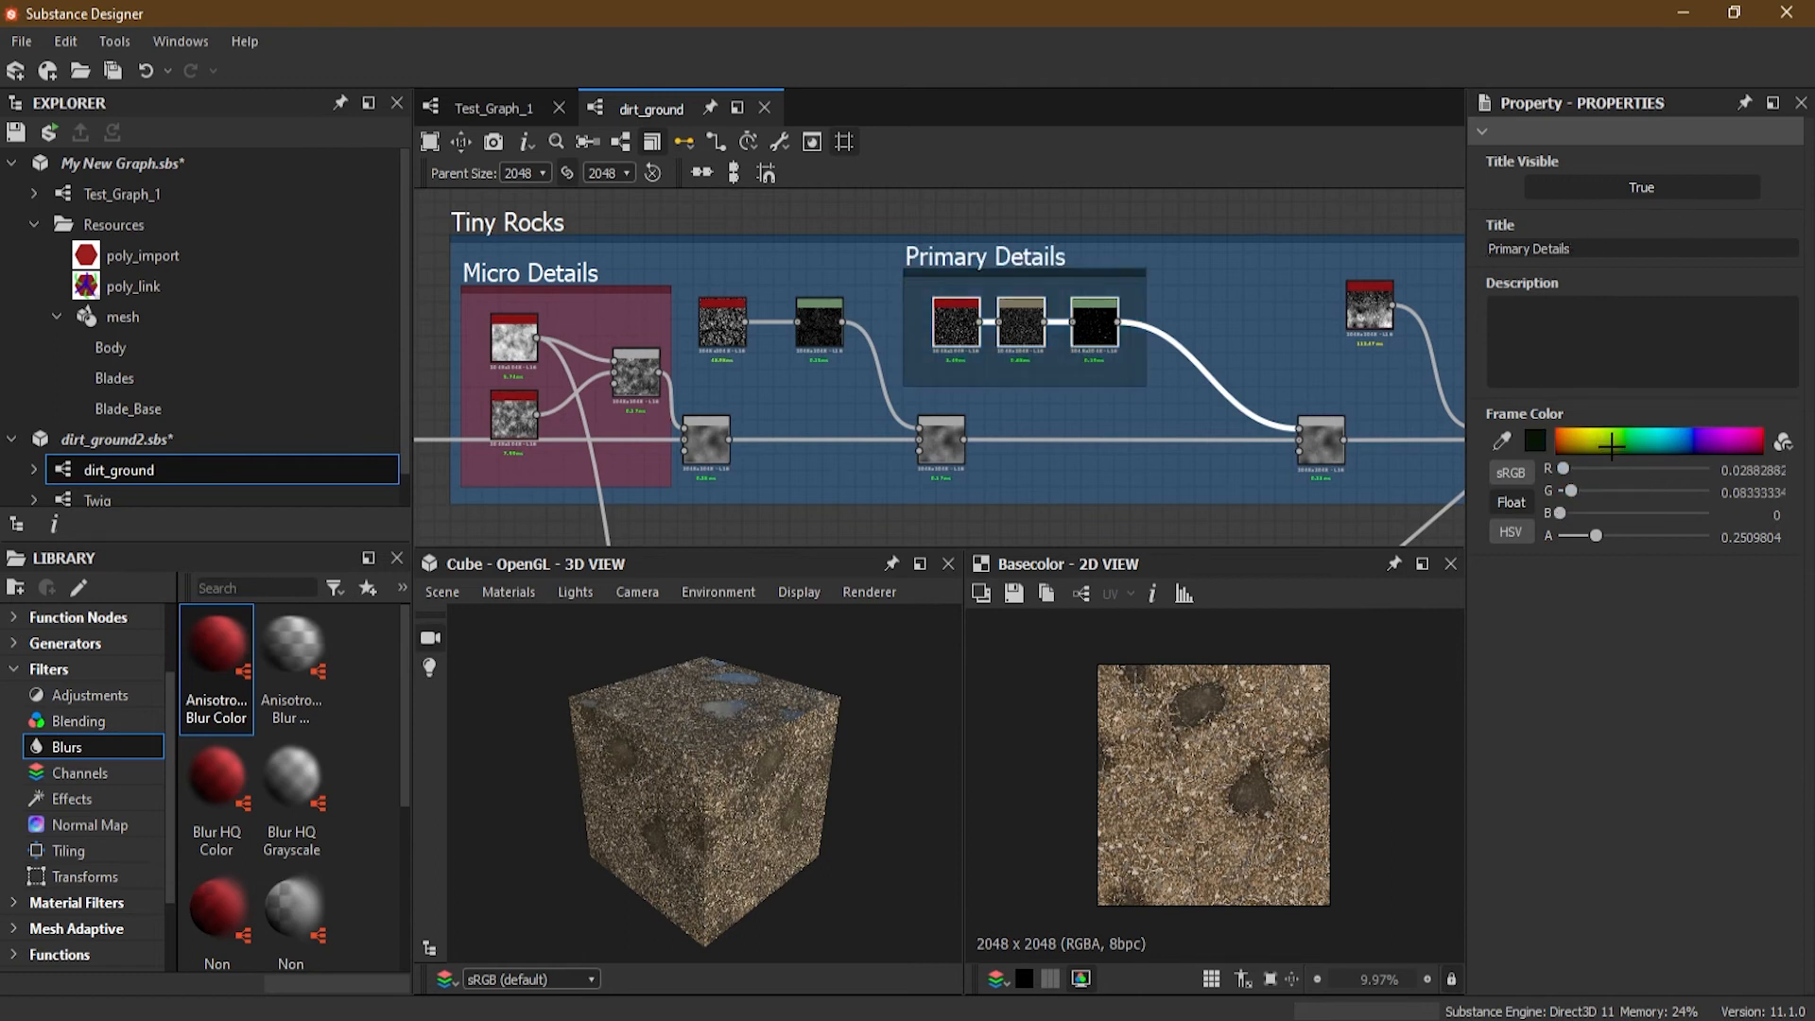
left_click_drag(1612, 444, 1613, 431)
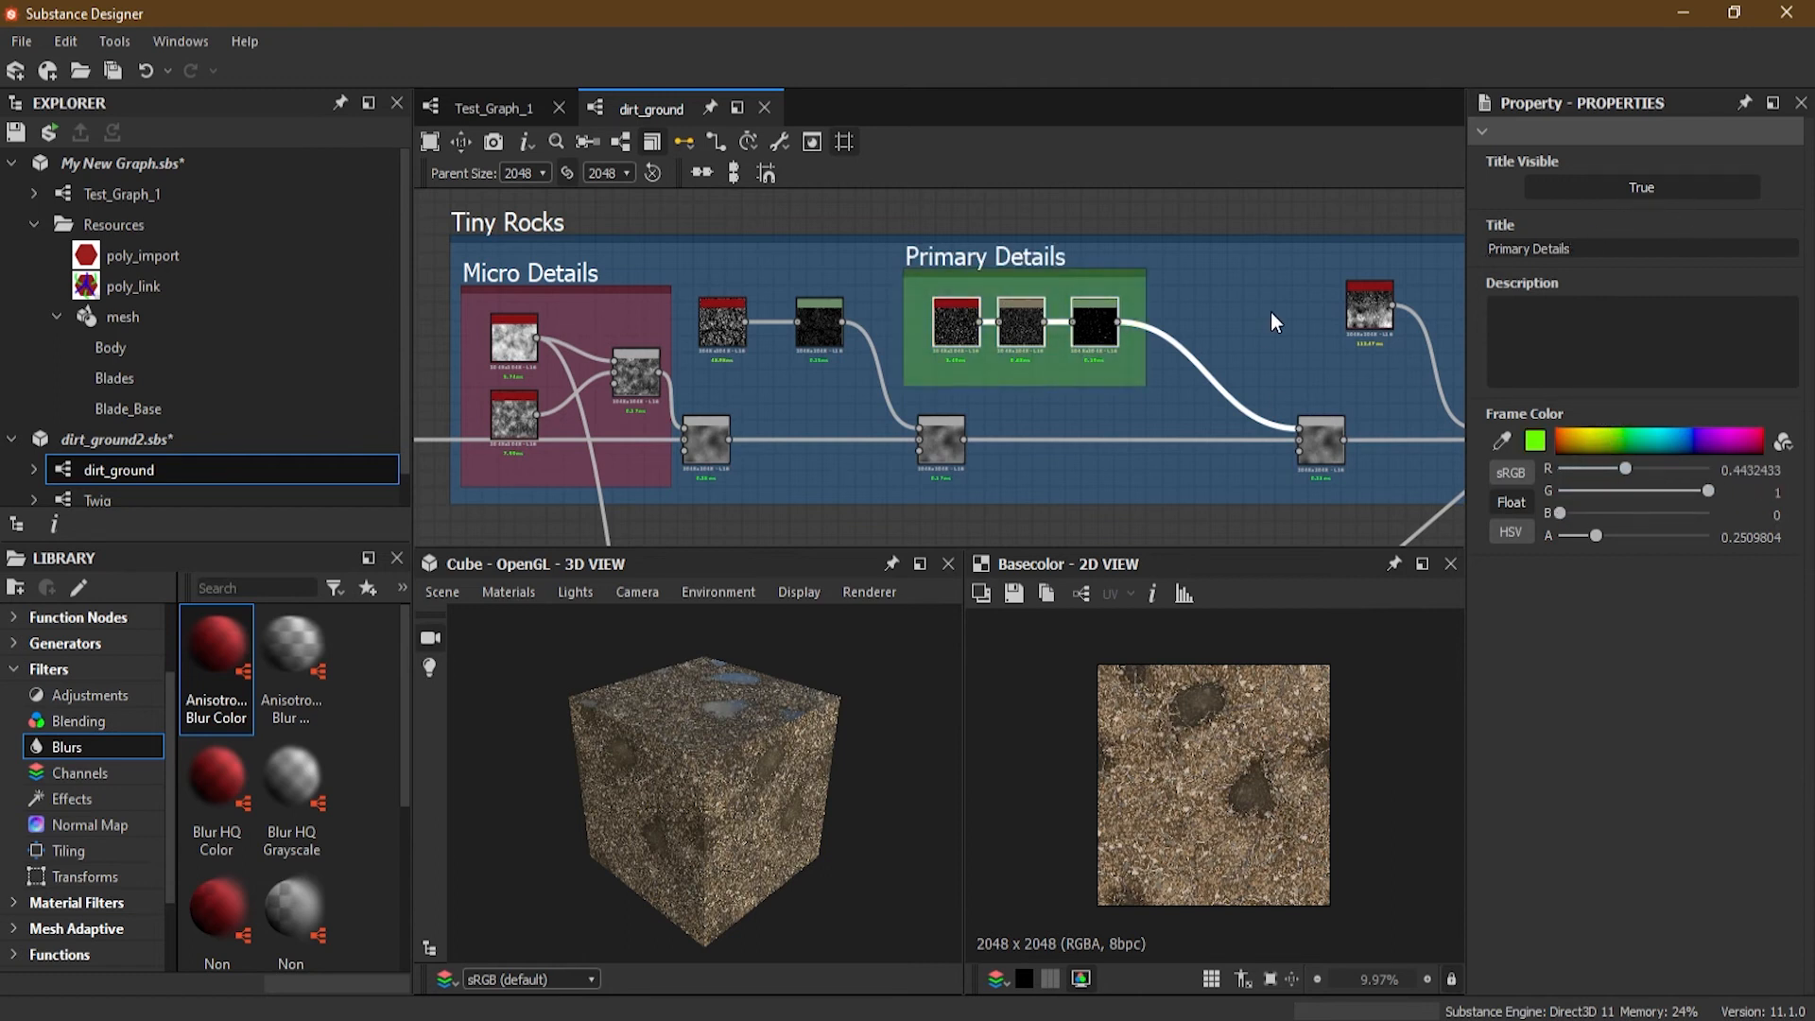
scroll(1188, 285, "up", 2)
left_click(1573, 333)
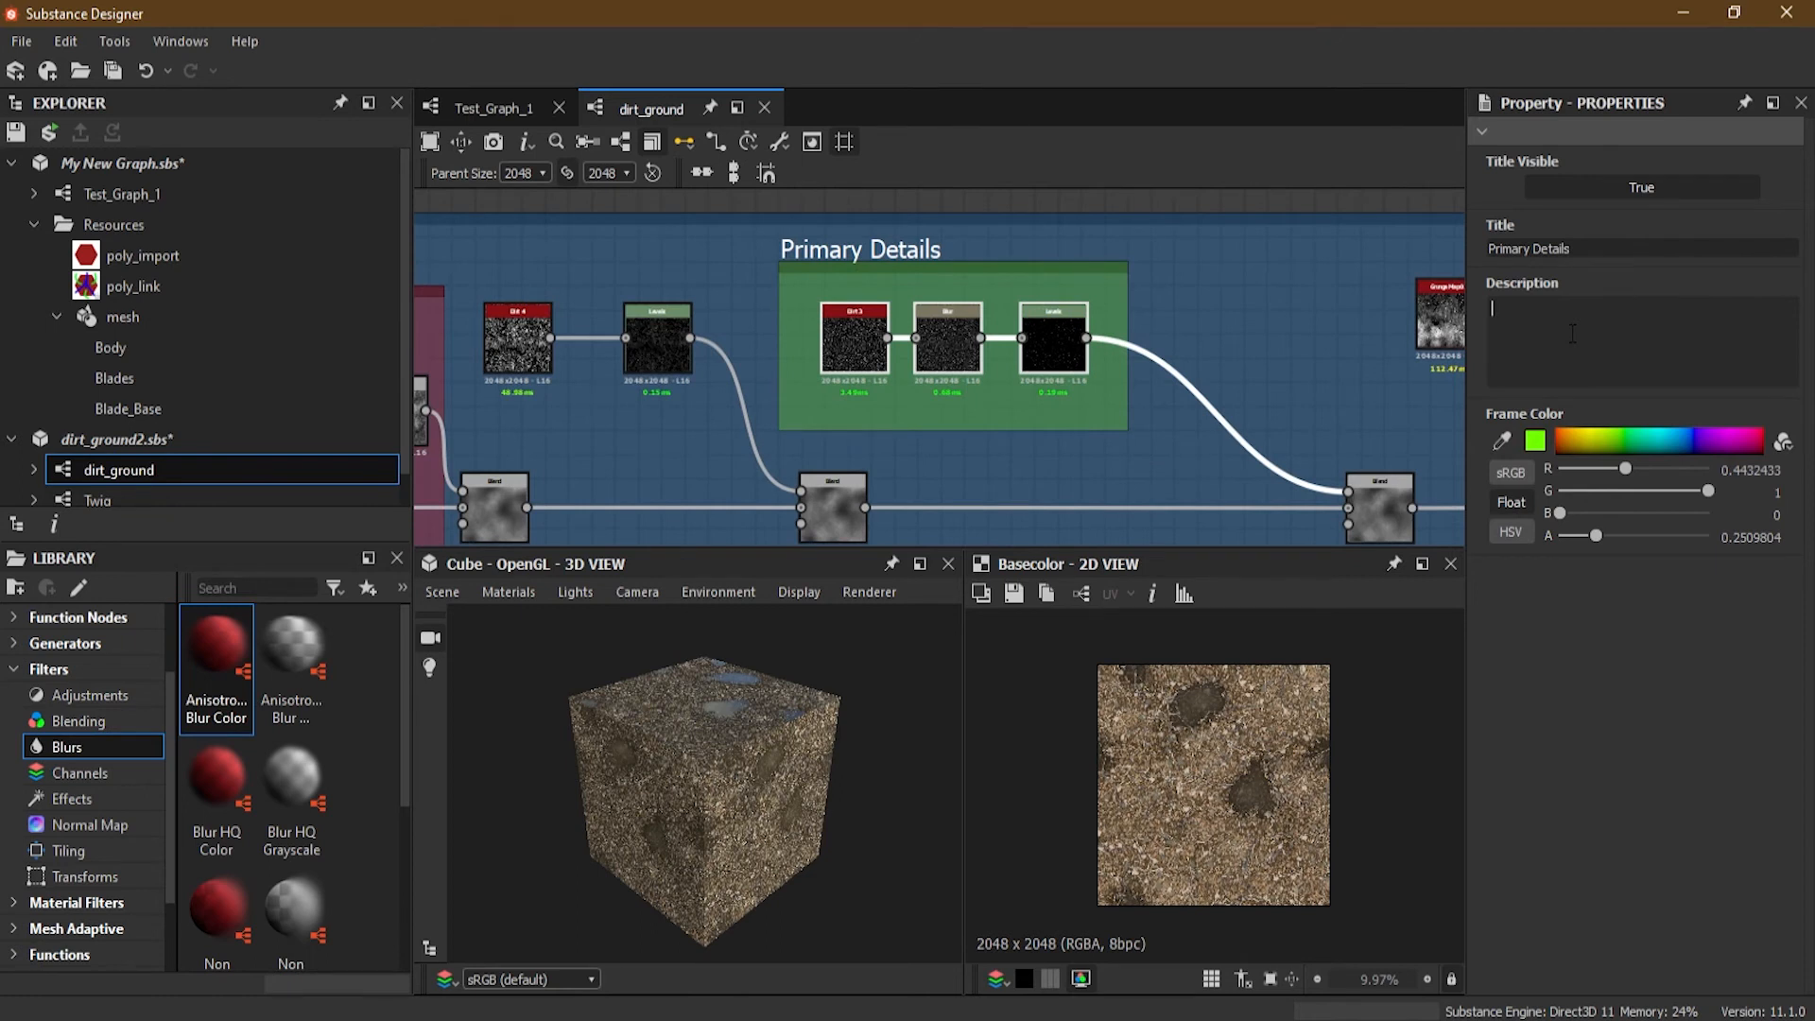
type("These are procedural")
left_click(959, 201)
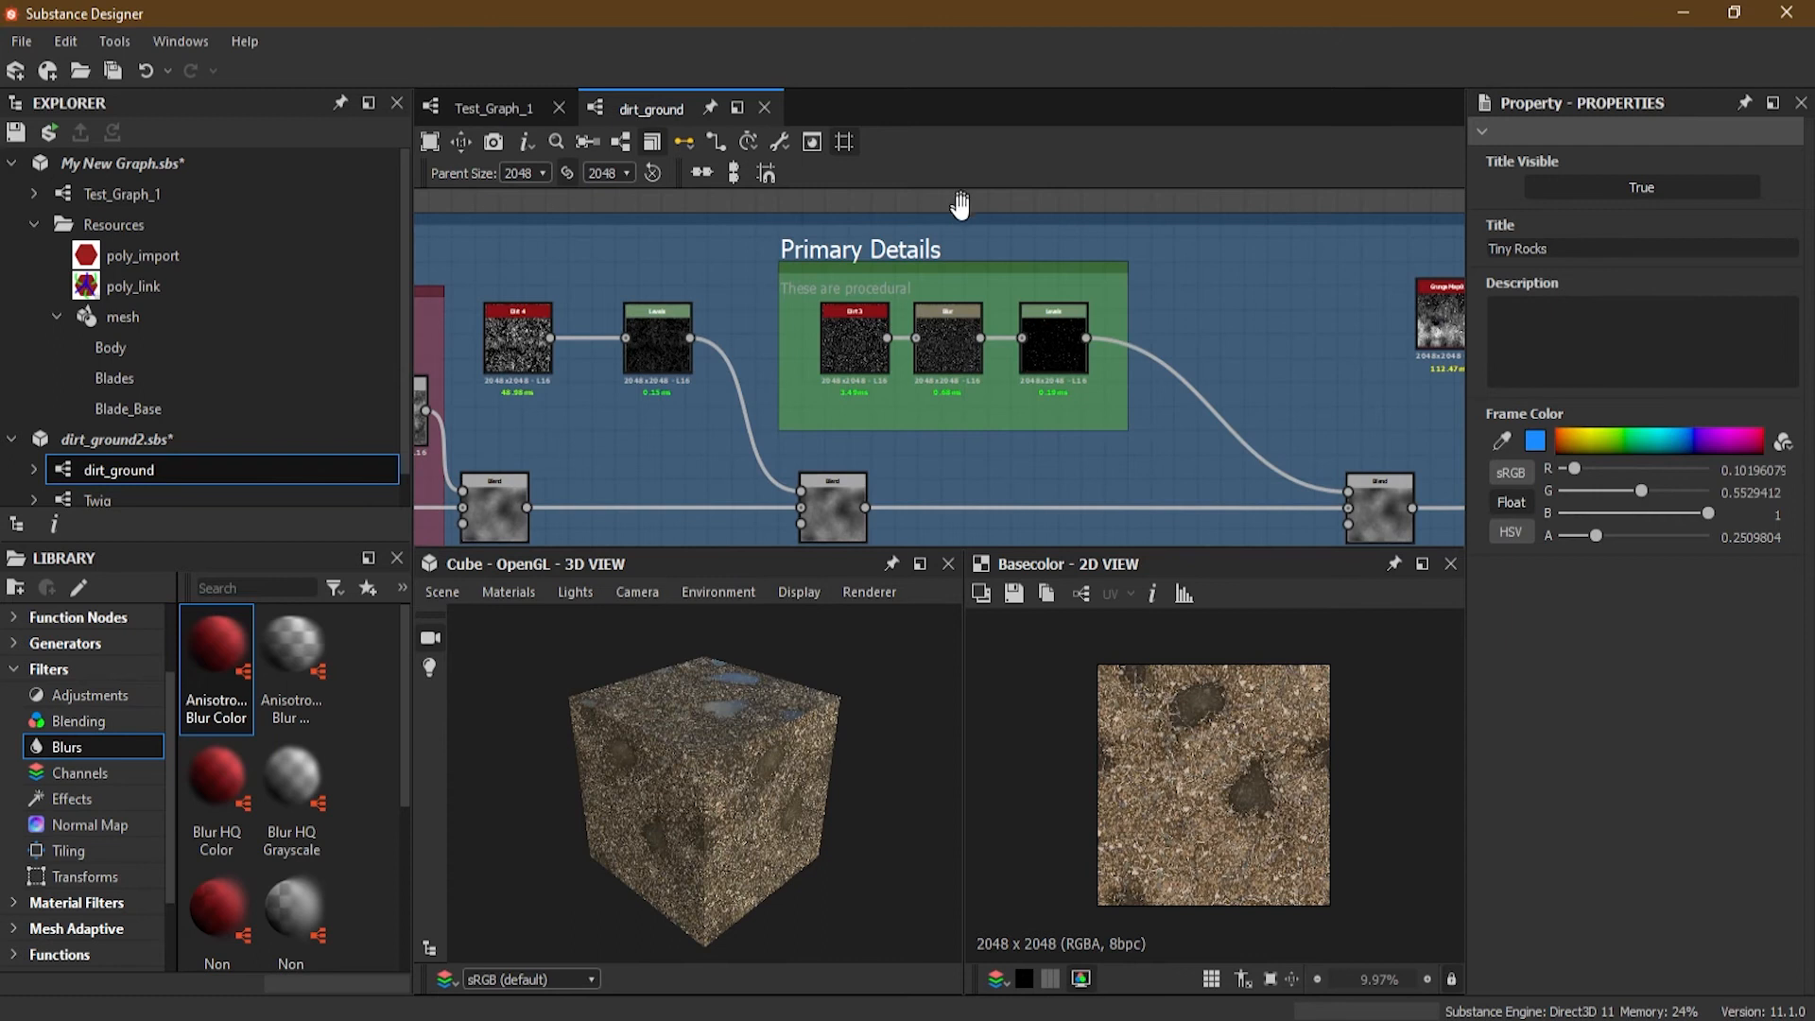
scroll(809, 301, "up", 3)
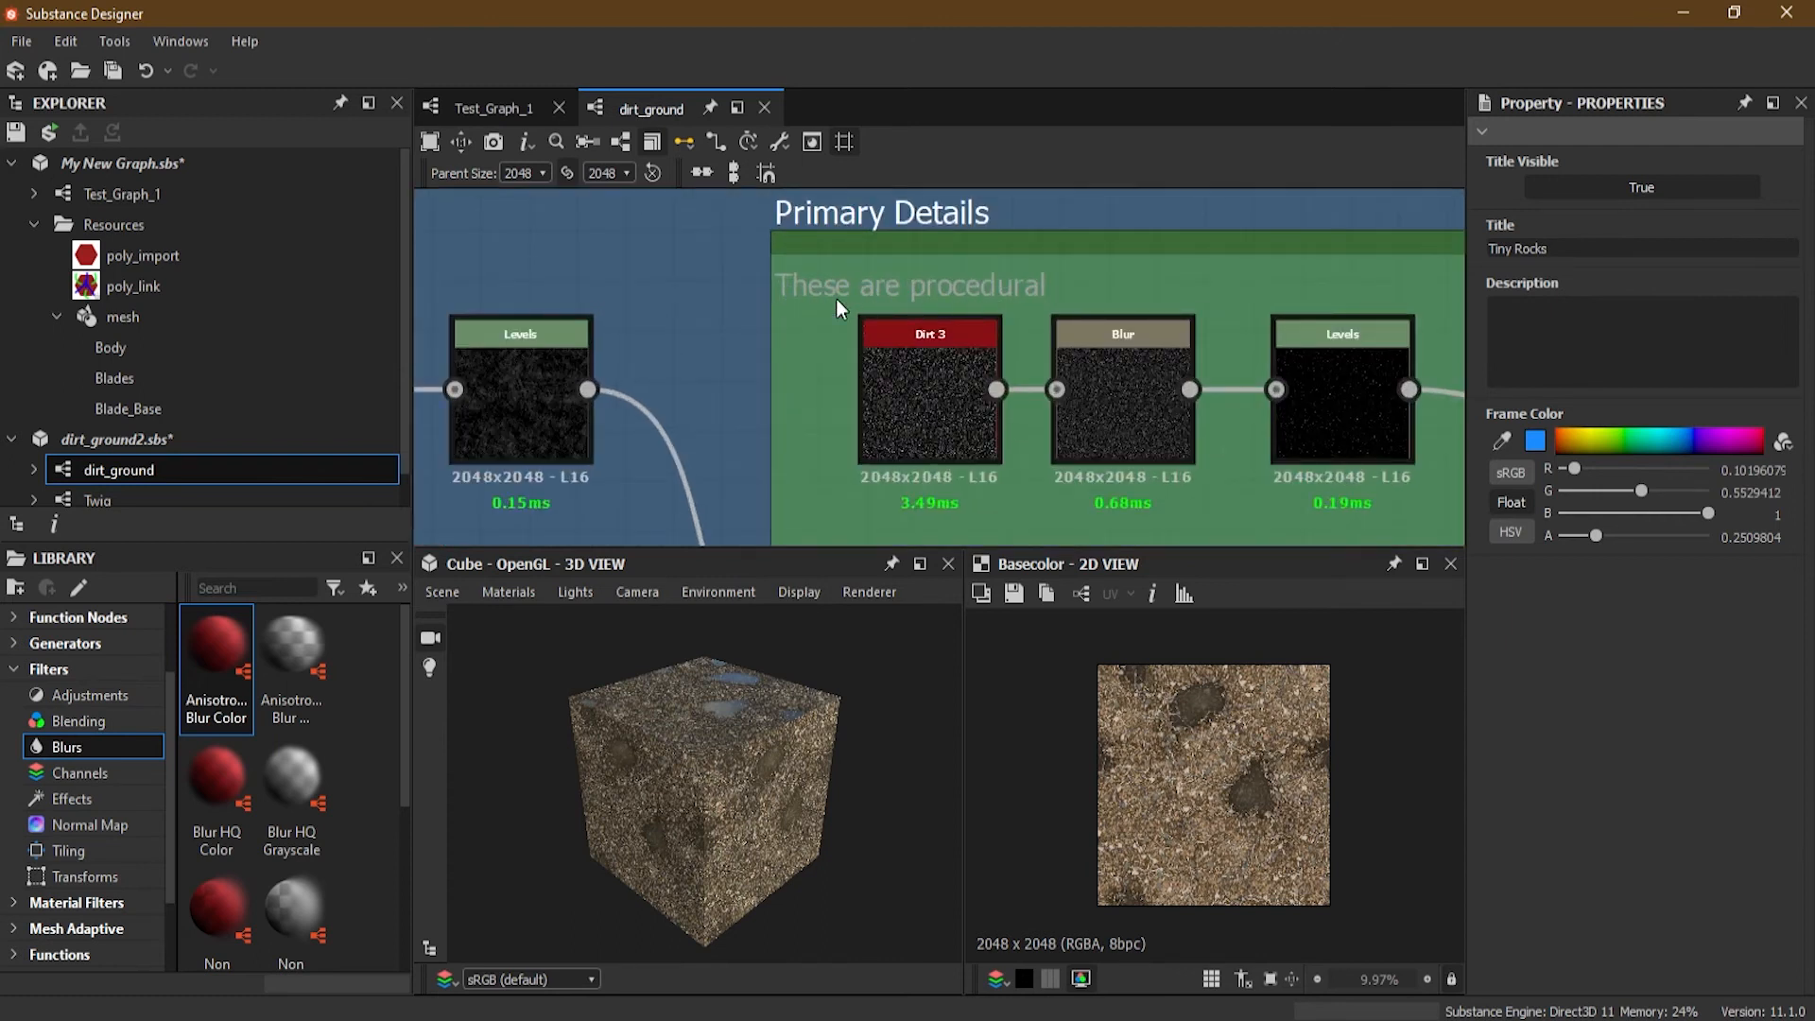
Step: Examine the Tiny Rocks frame with its nested frames and the surrounding node network
scroll(919, 315, "down", 5)
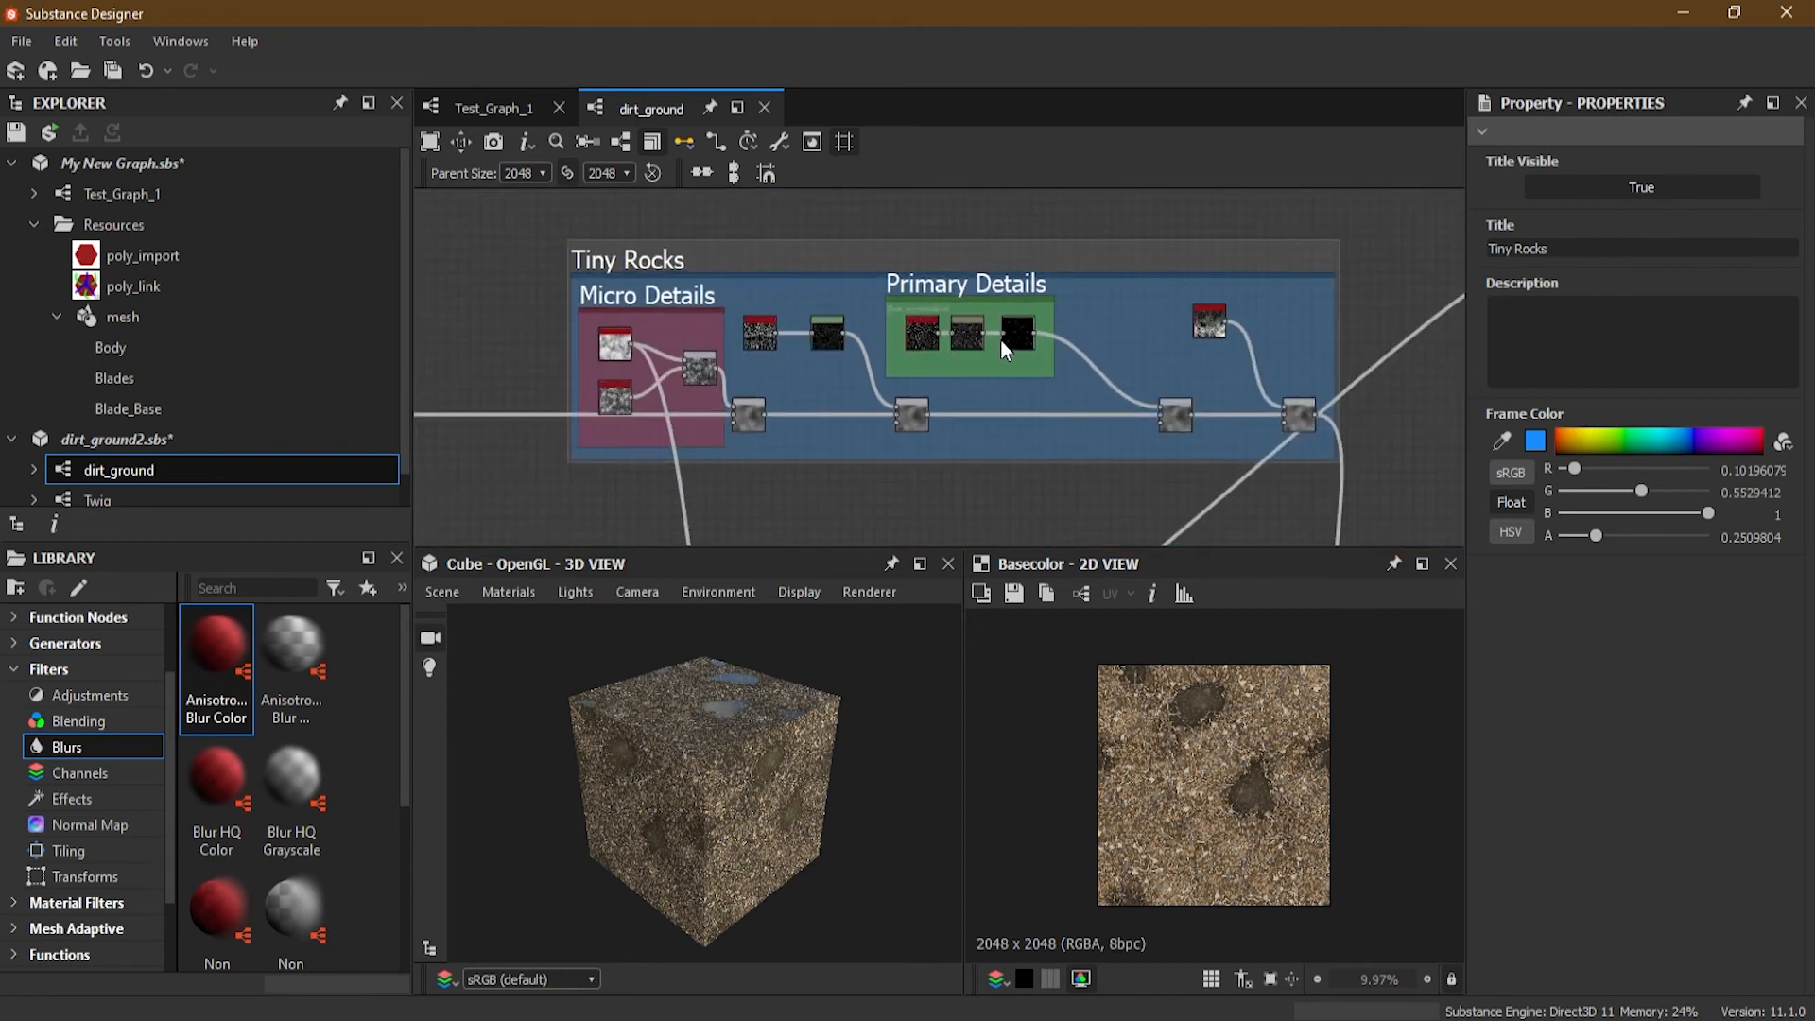
scroll(932, 355, "down", 3)
middle_click_drag(1169, 379, 654, 340)
scroll(820, 337, "down", 2)
middle_click_drag(921, 368, 1199, 370)
scroll(864, 273, "up", 3)
middle_click_drag(1008, 383, 1018, 342)
scroll(741, 279, "up", 1)
scroll(741, 279, "up", 2)
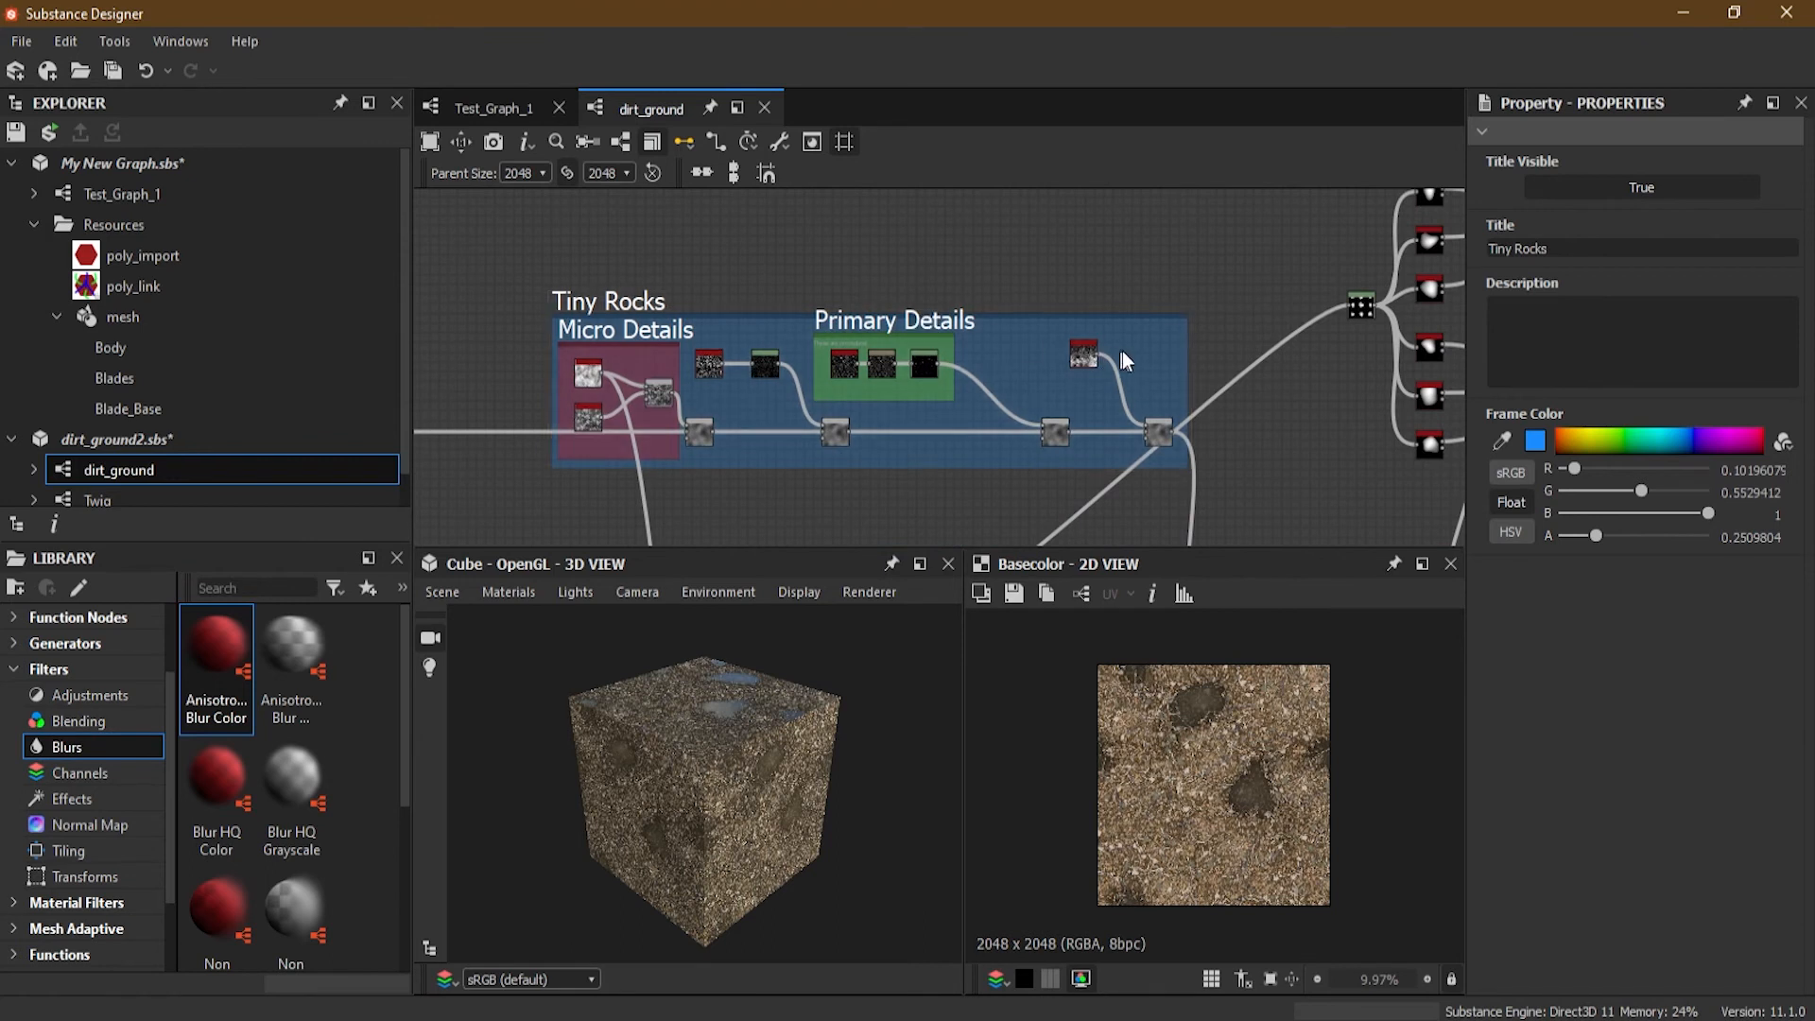
middle_click_drag(1205, 491, 1035, 269)
Step: Switch to Test_Graph_1 and add a comment in the empty space above the star shape chain
left_click(504, 110)
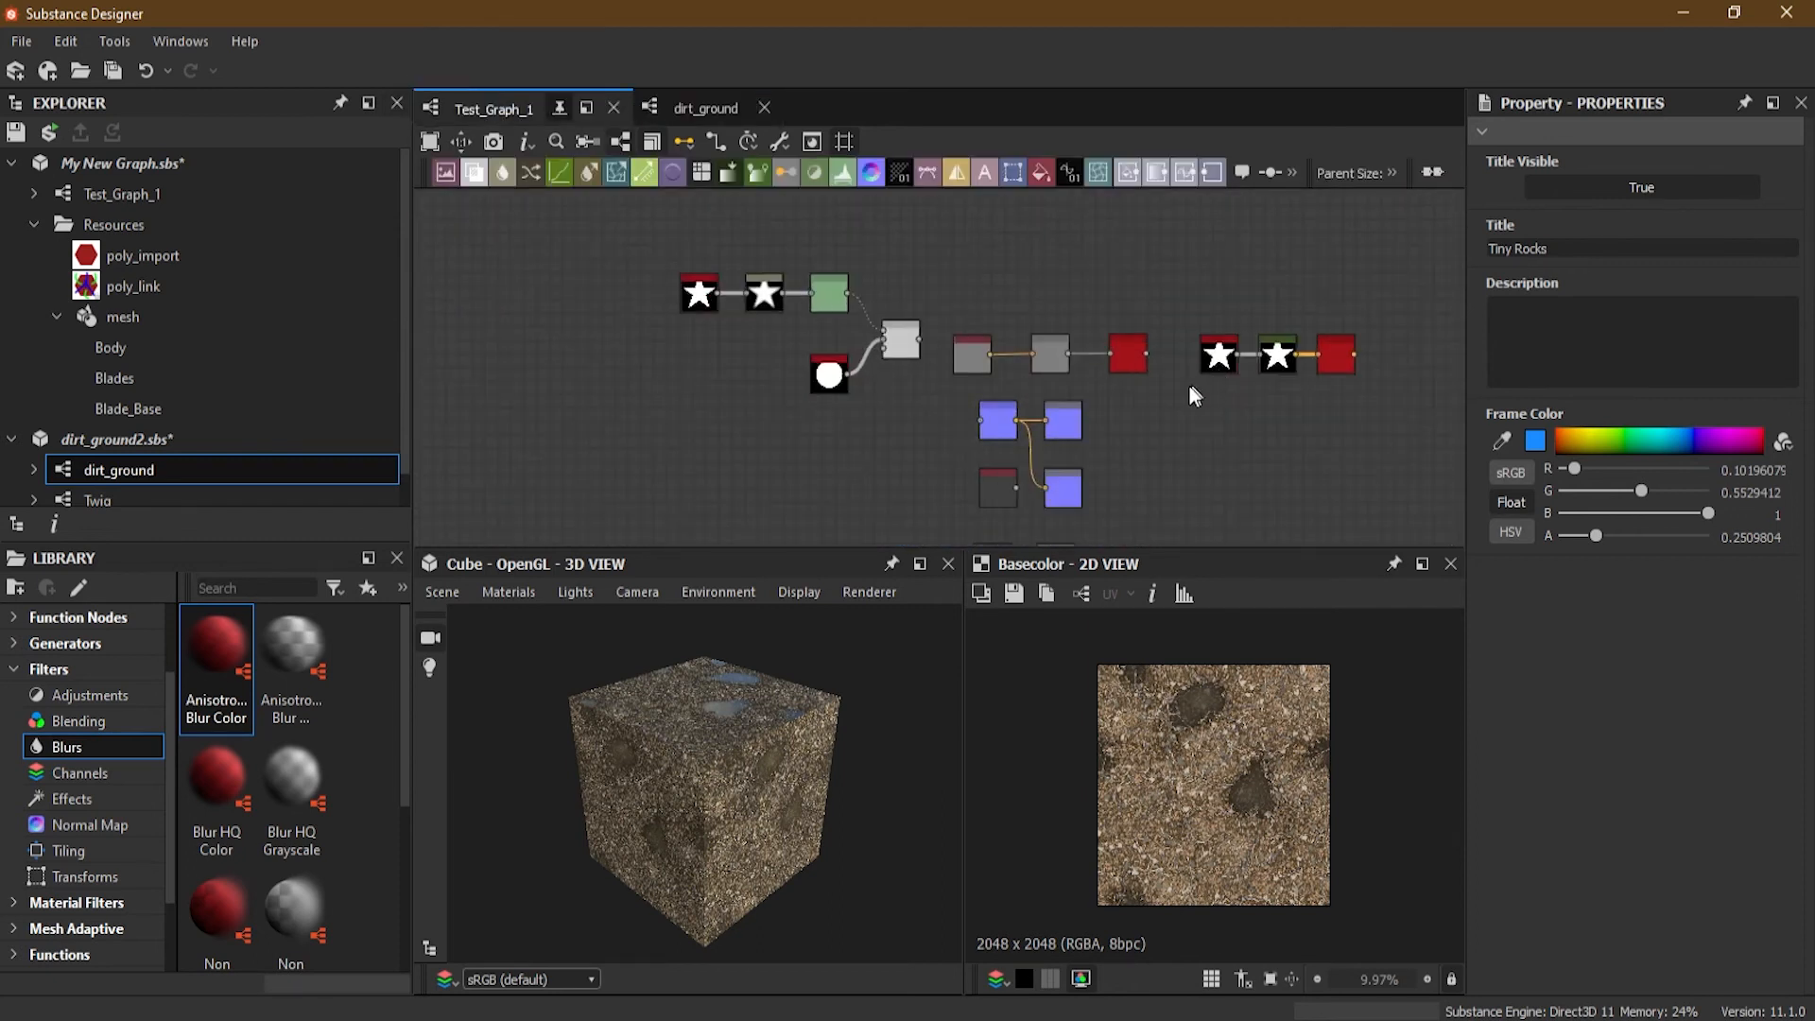
scroll(775, 293, "up", 4)
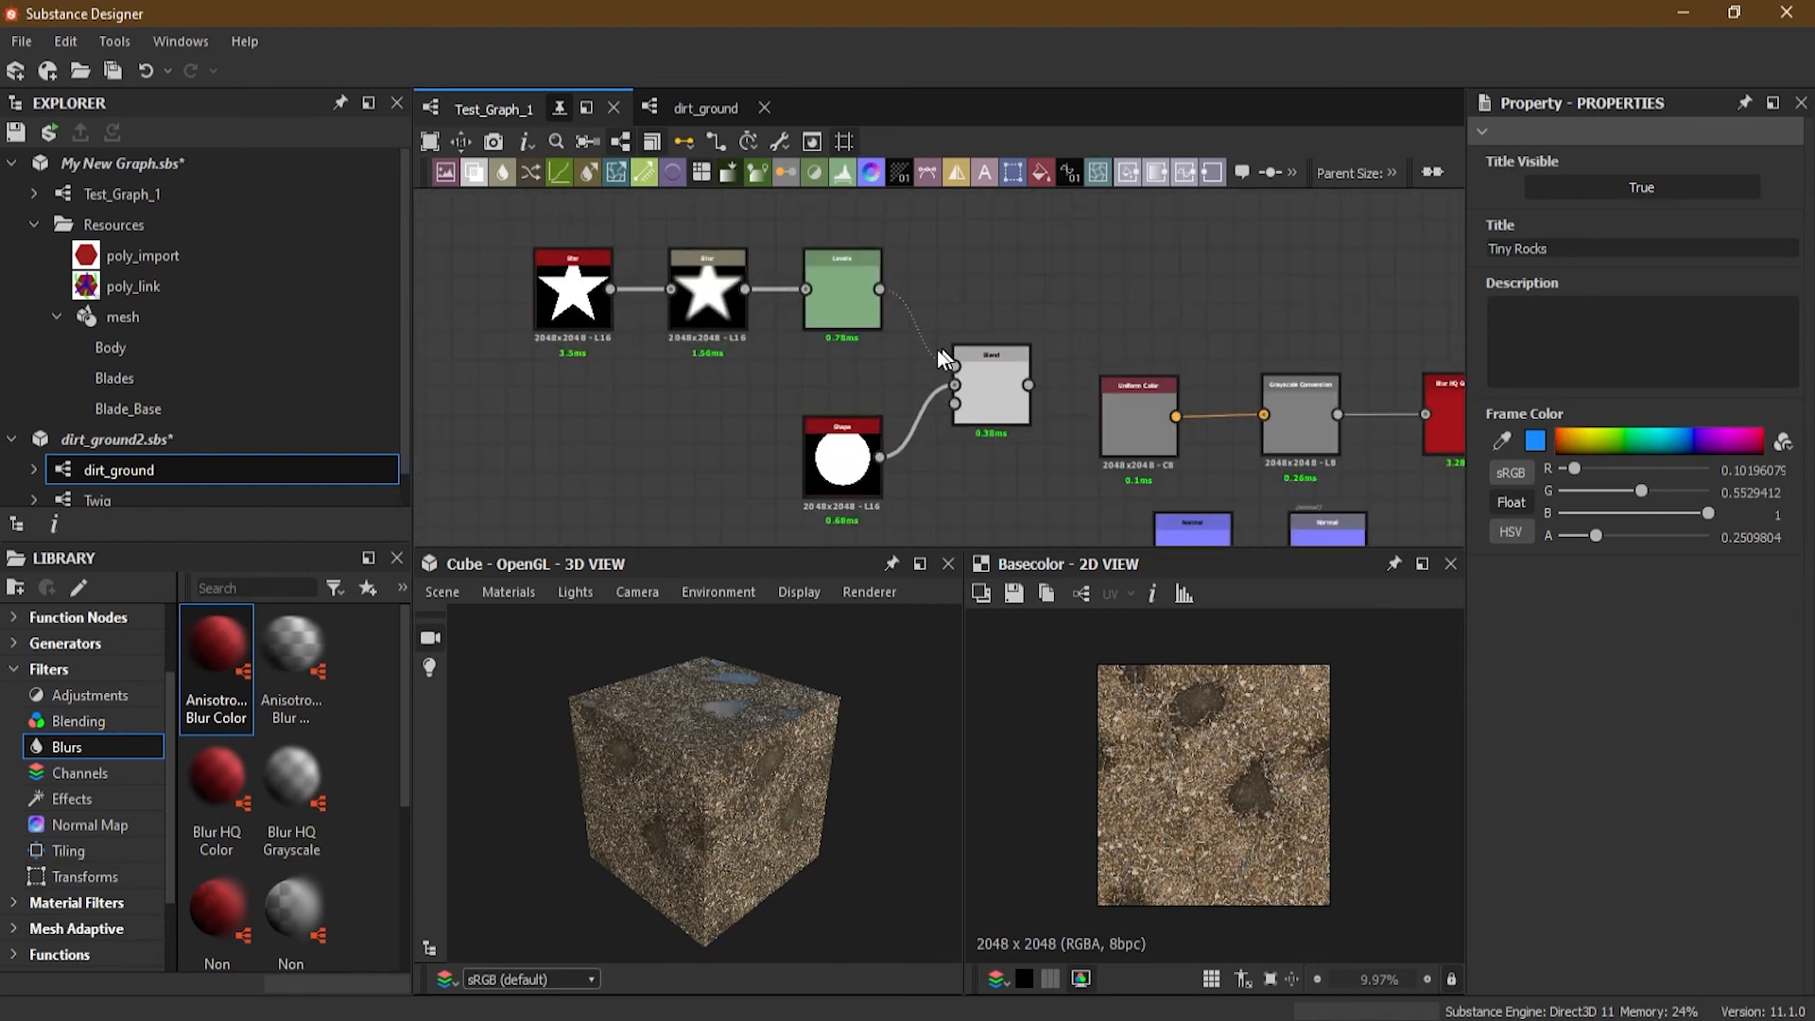
mouse_move(844, 433)
middle_mouse_down()
mouse_move(773, 388)
mouse_move(868, 461)
middle_mouse_up()
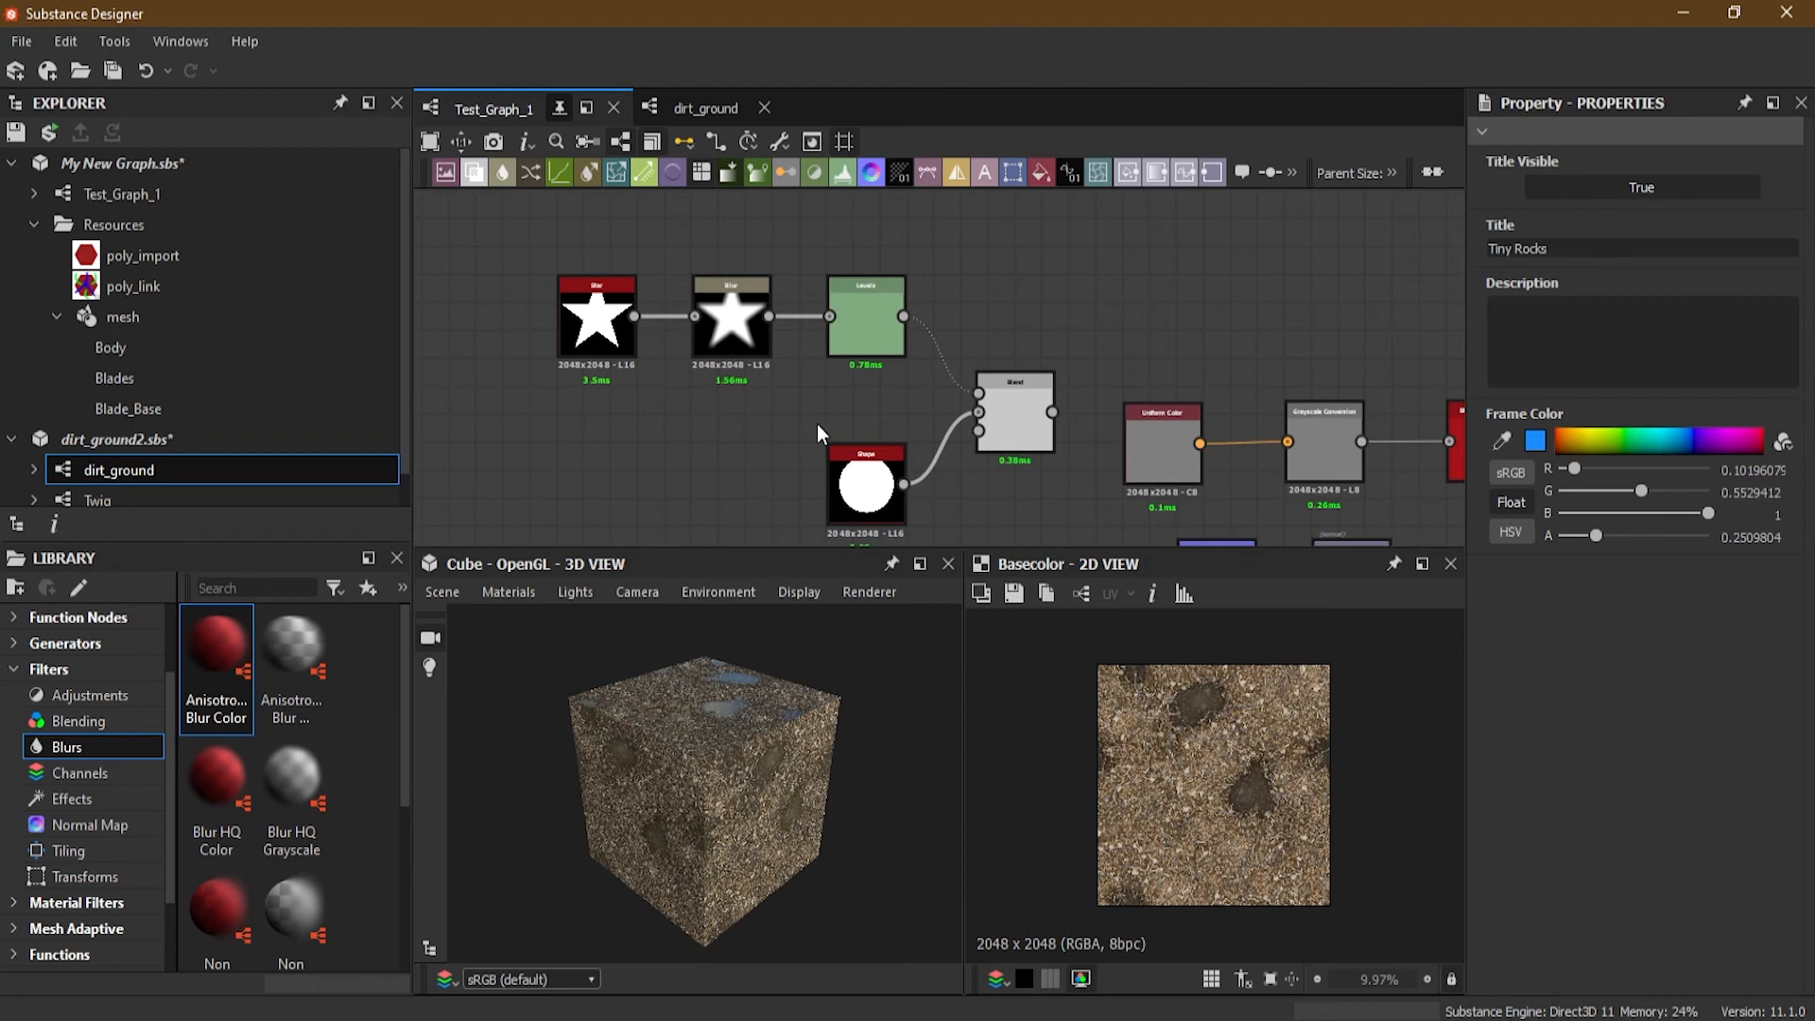
scroll(817, 423, "down", 3)
scroll(781, 384, "up", 2)
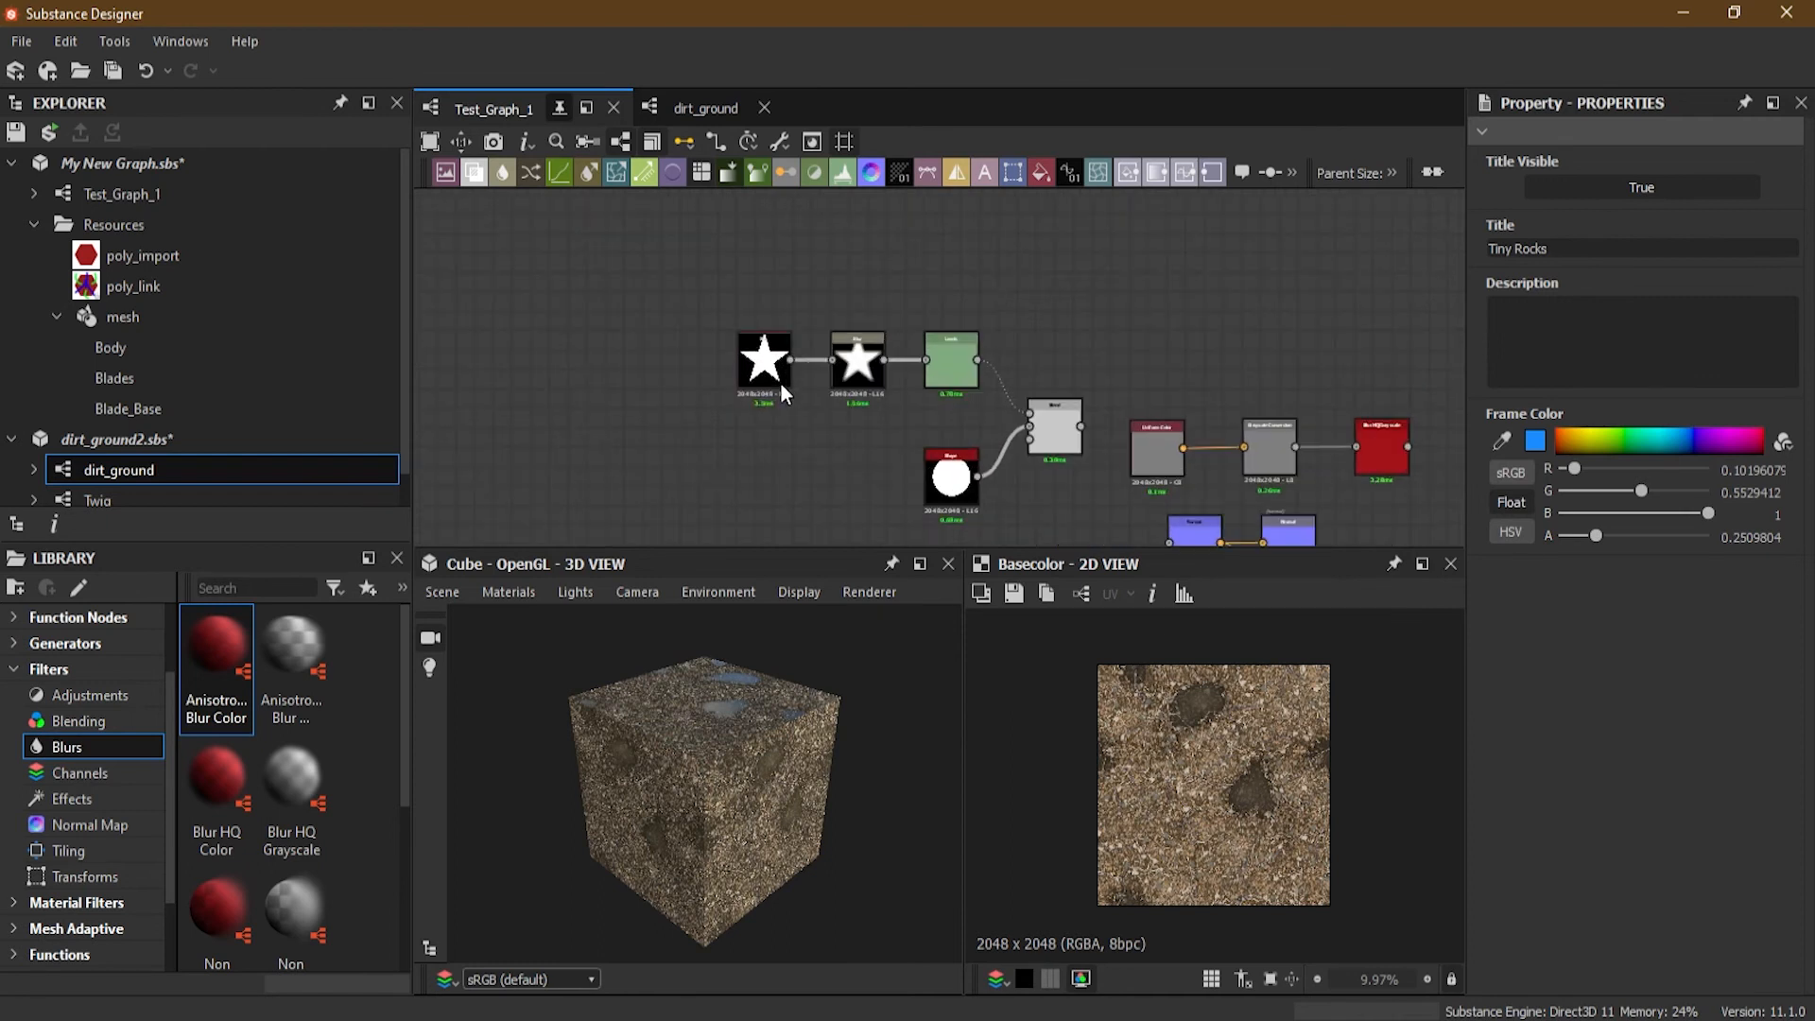
middle_click_drag(917, 418, 747, 380)
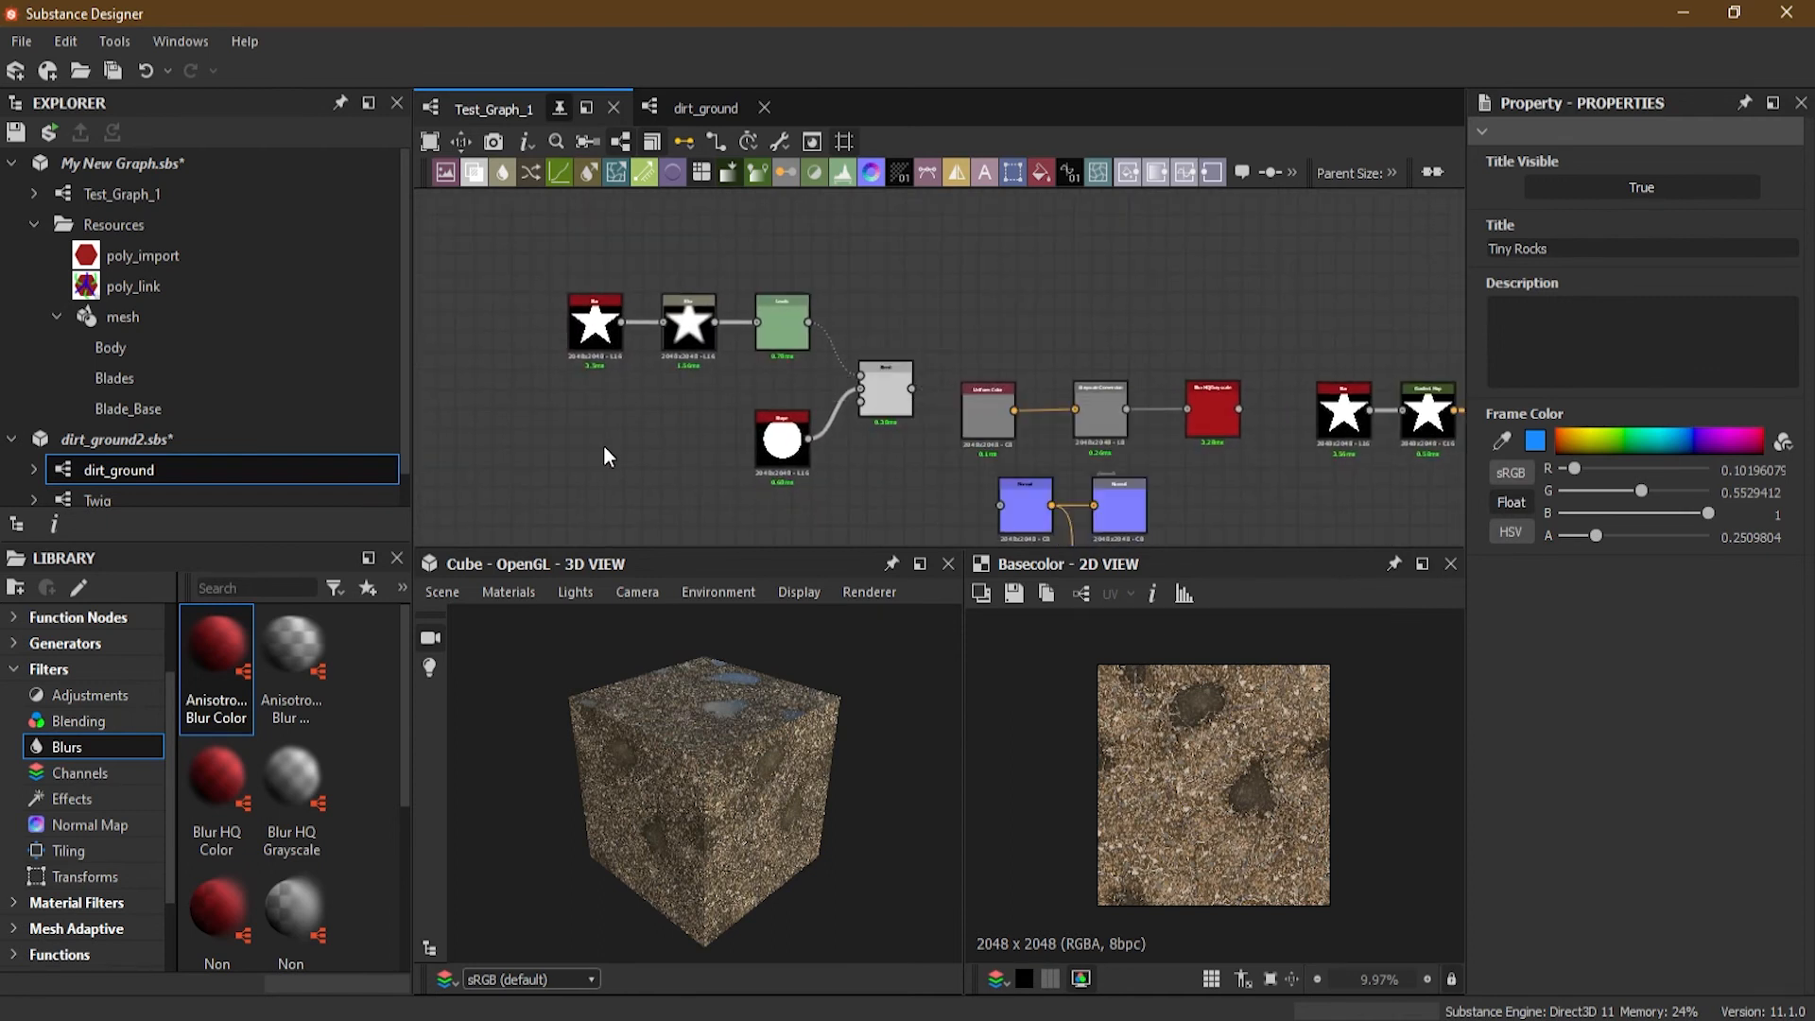
middle_click_drag(636, 440, 634, 484)
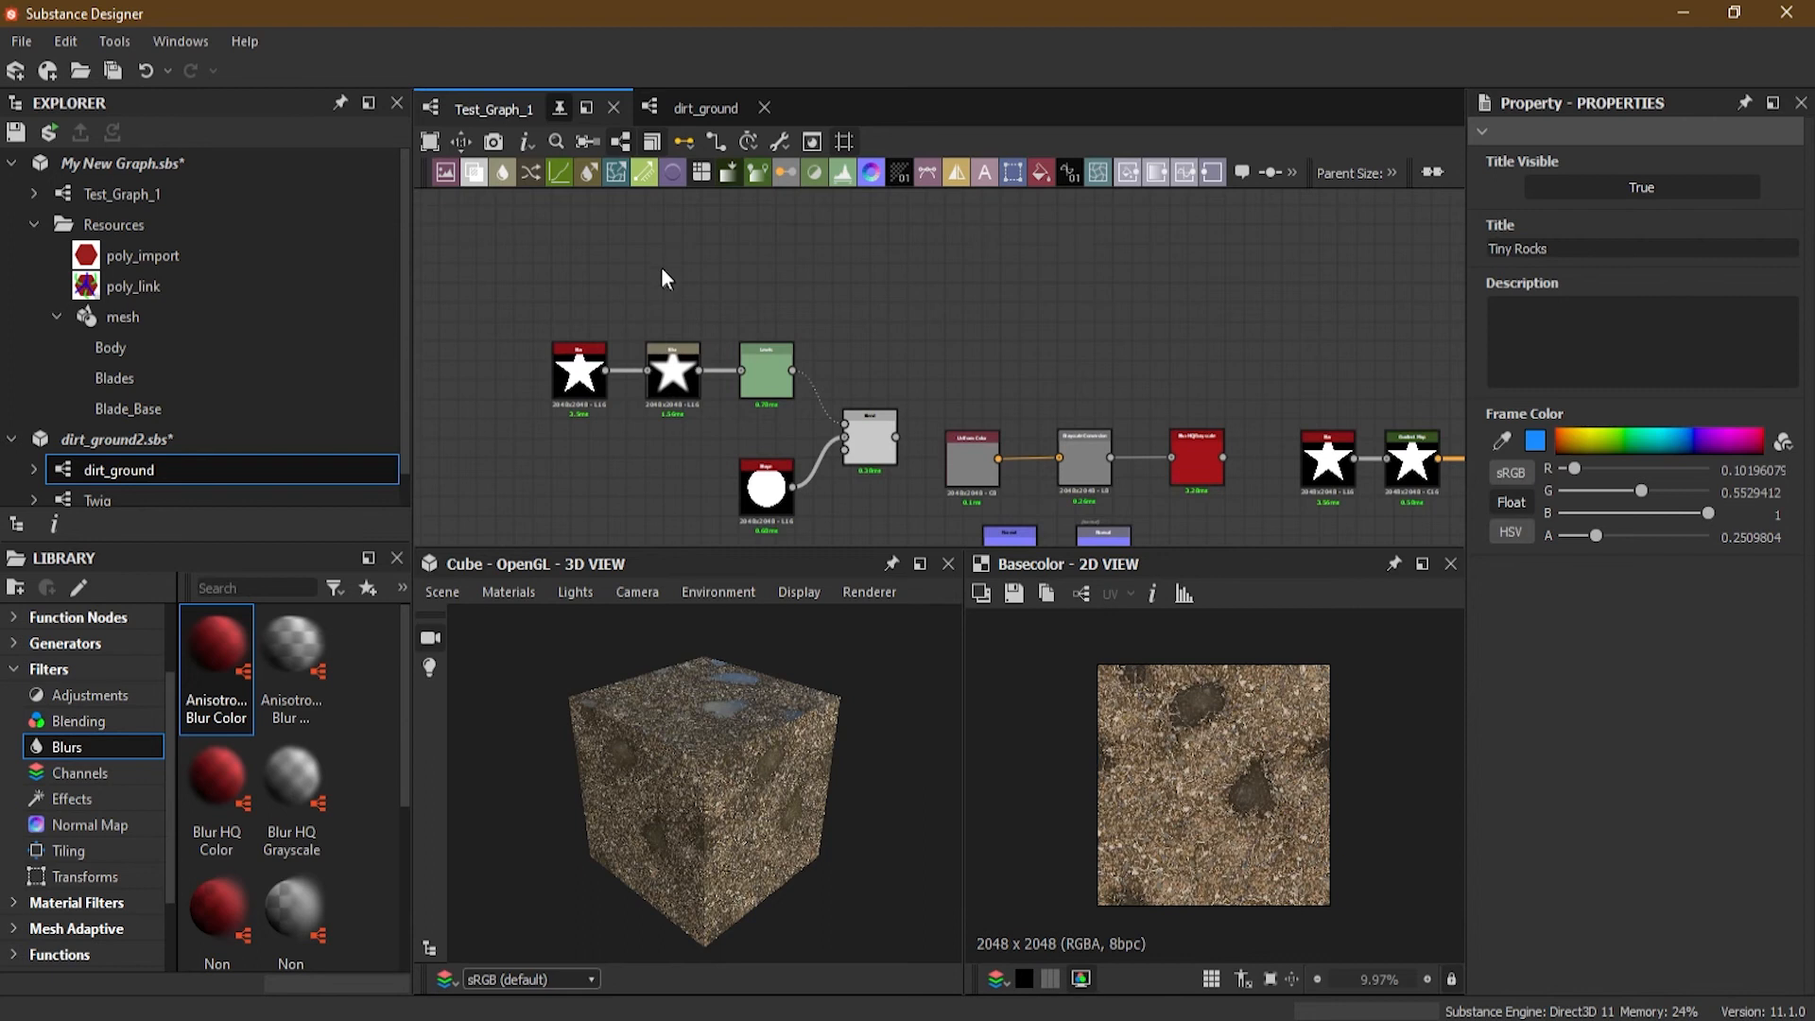
right_click(654, 238)
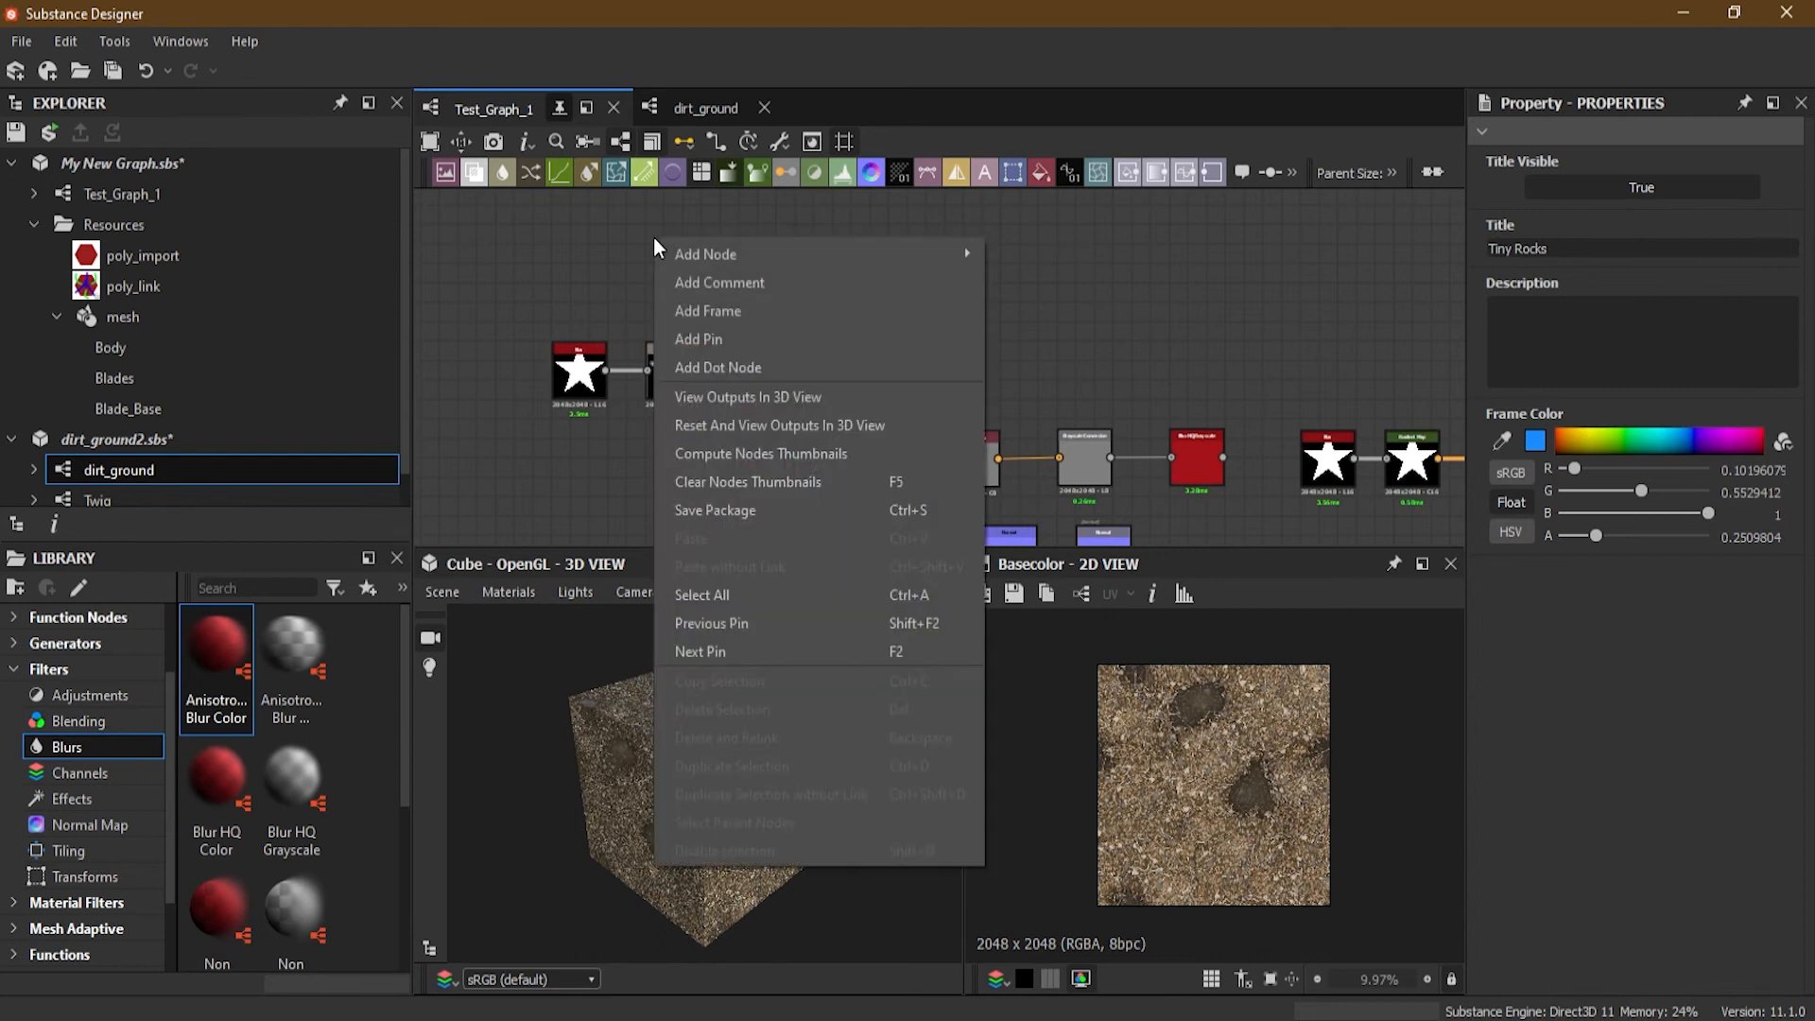
left_click(781, 284)
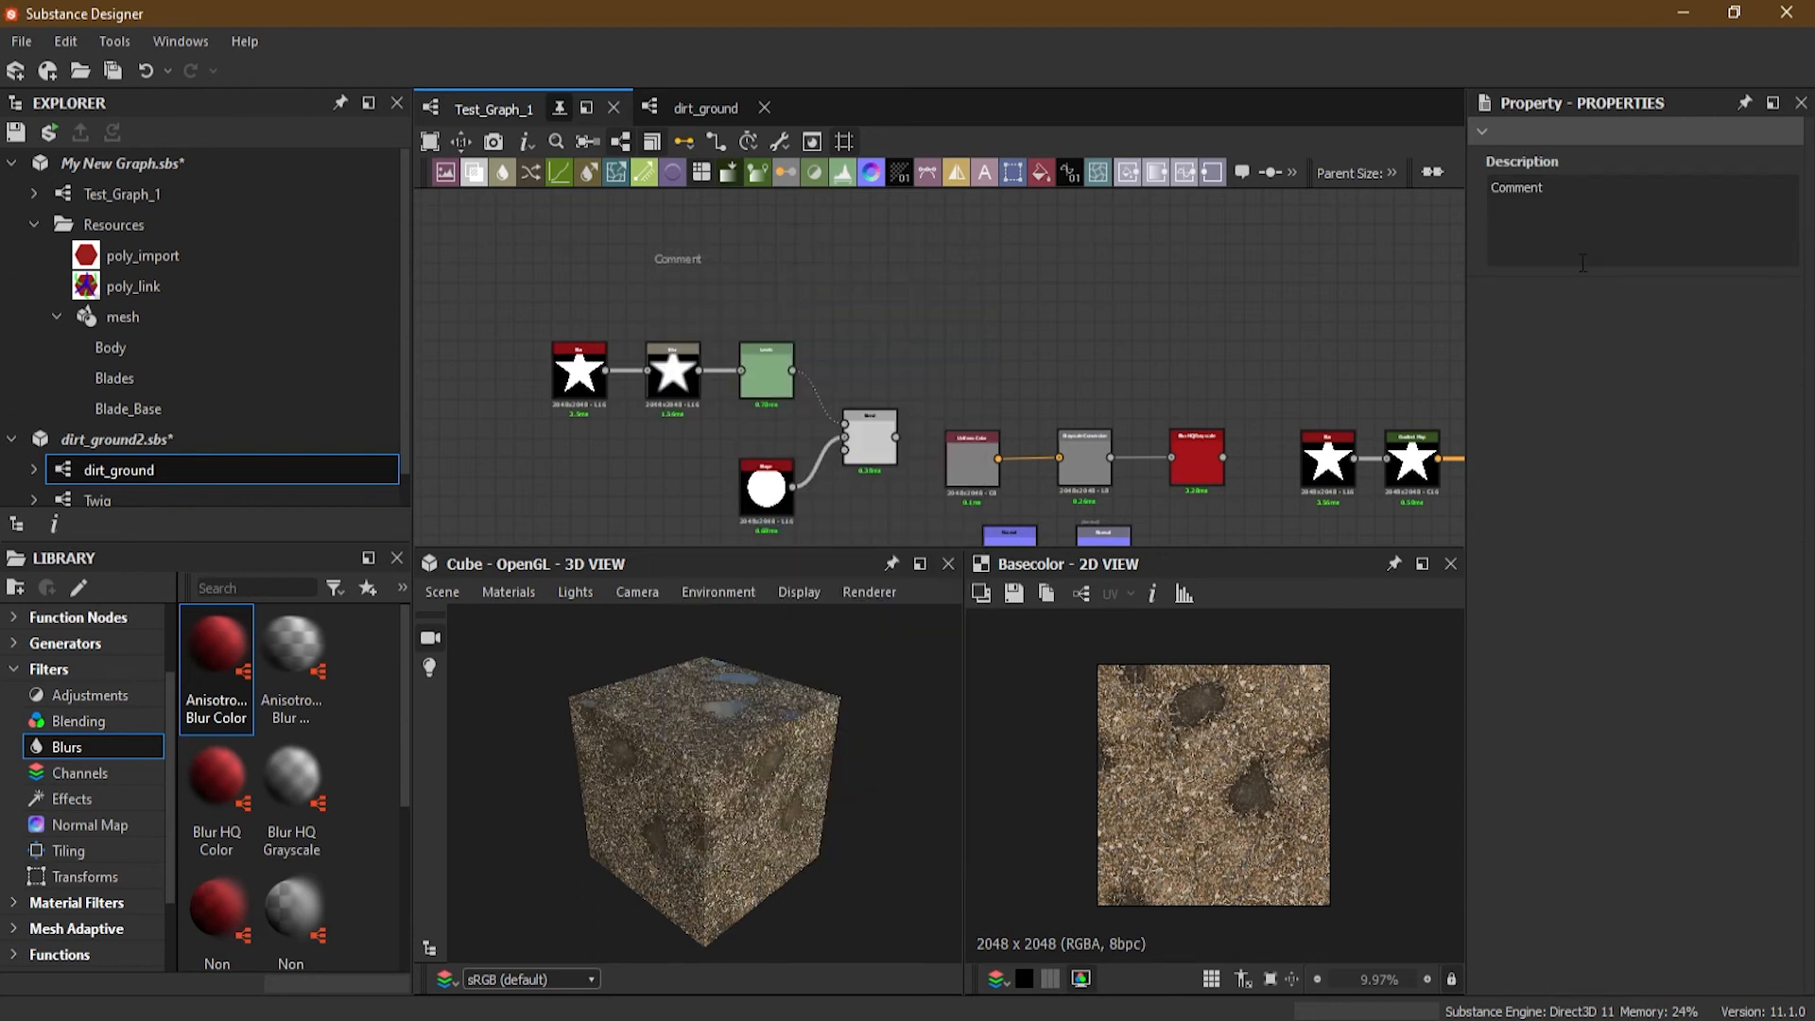
Step: Set the new comment's text to "Star" and move it down just above the star shape chain
key("ctrl+a")
type("Star")
left_click(715, 259)
left_click_drag(660, 255, 665, 313)
Step: Add a comment reading "Normal Map" above the Uniform Color, Grayscale Conversion and Blur HQ Grayscale chain
middle_click_drag(1118, 364, 870, 209)
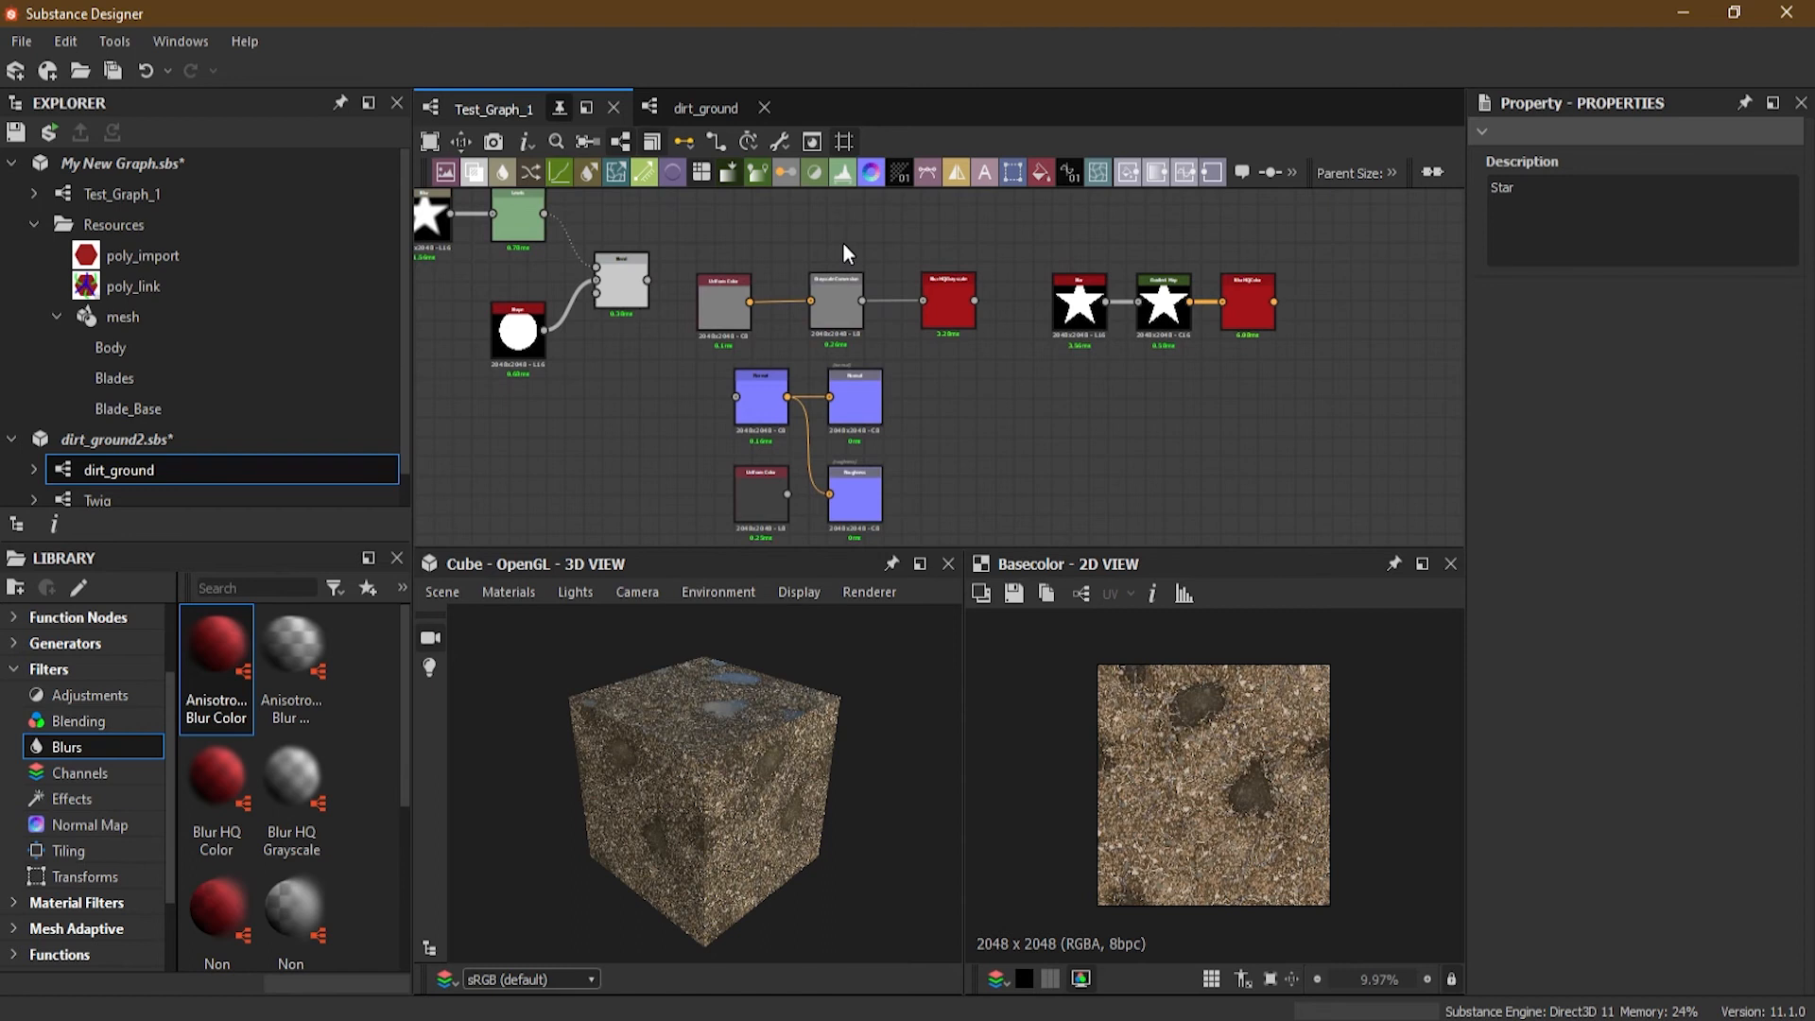
right_click(798, 225)
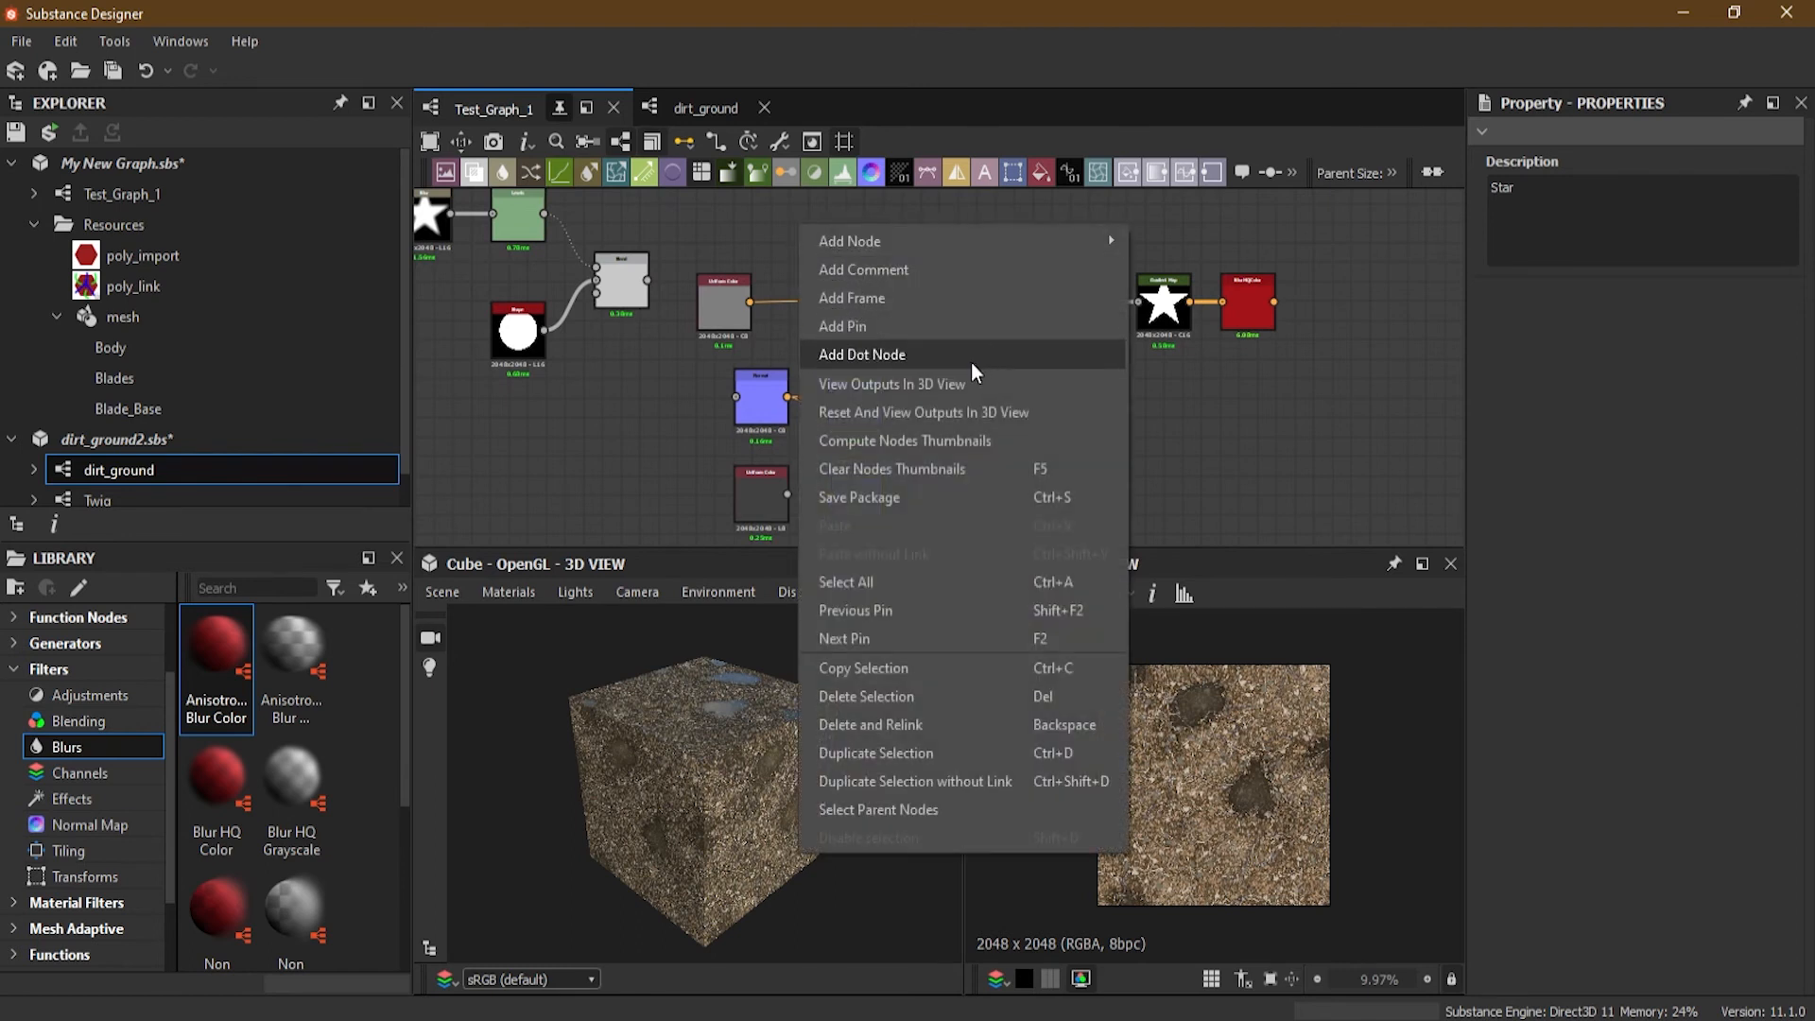
left_click(922, 271)
left_click_drag(1643, 199, 1446, 195)
type("N")
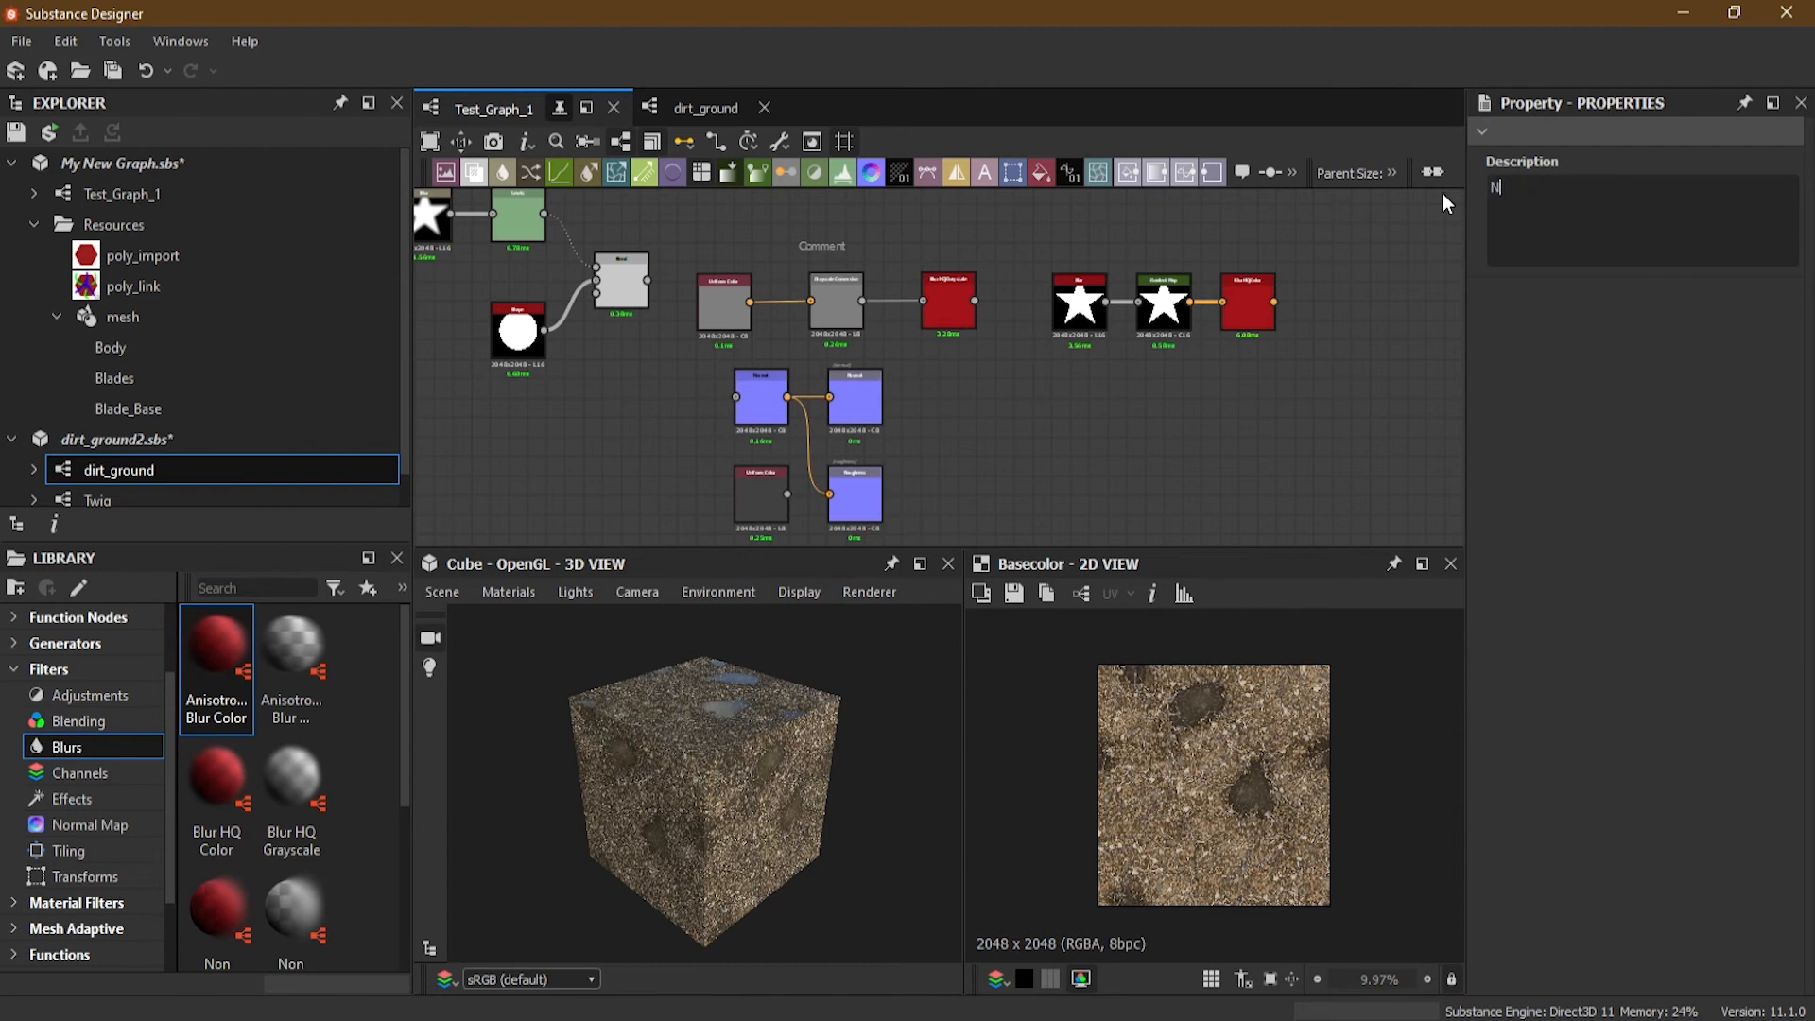
type("ormal Map")
left_click(811, 238)
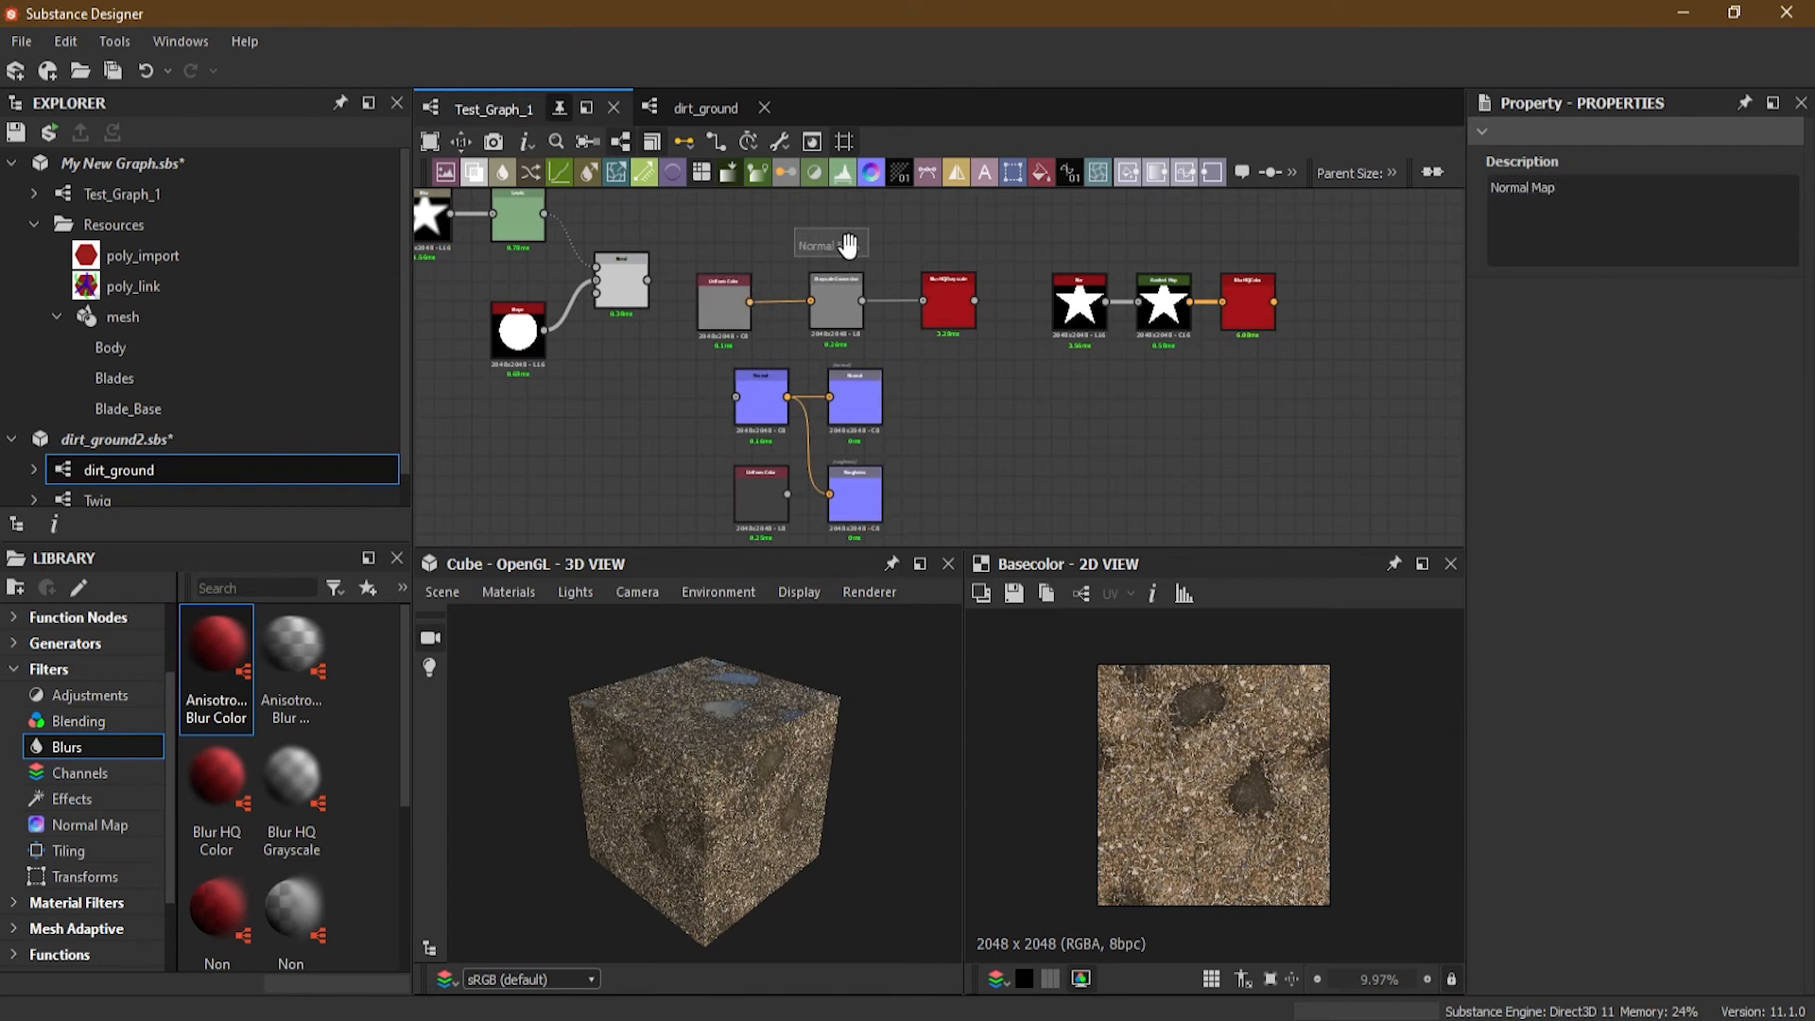
Step: Add a comment reading "Color Conversion" and center it above the Star, Gradient Map and Blur HQ Color chain
scroll(1205, 249, "up", 3)
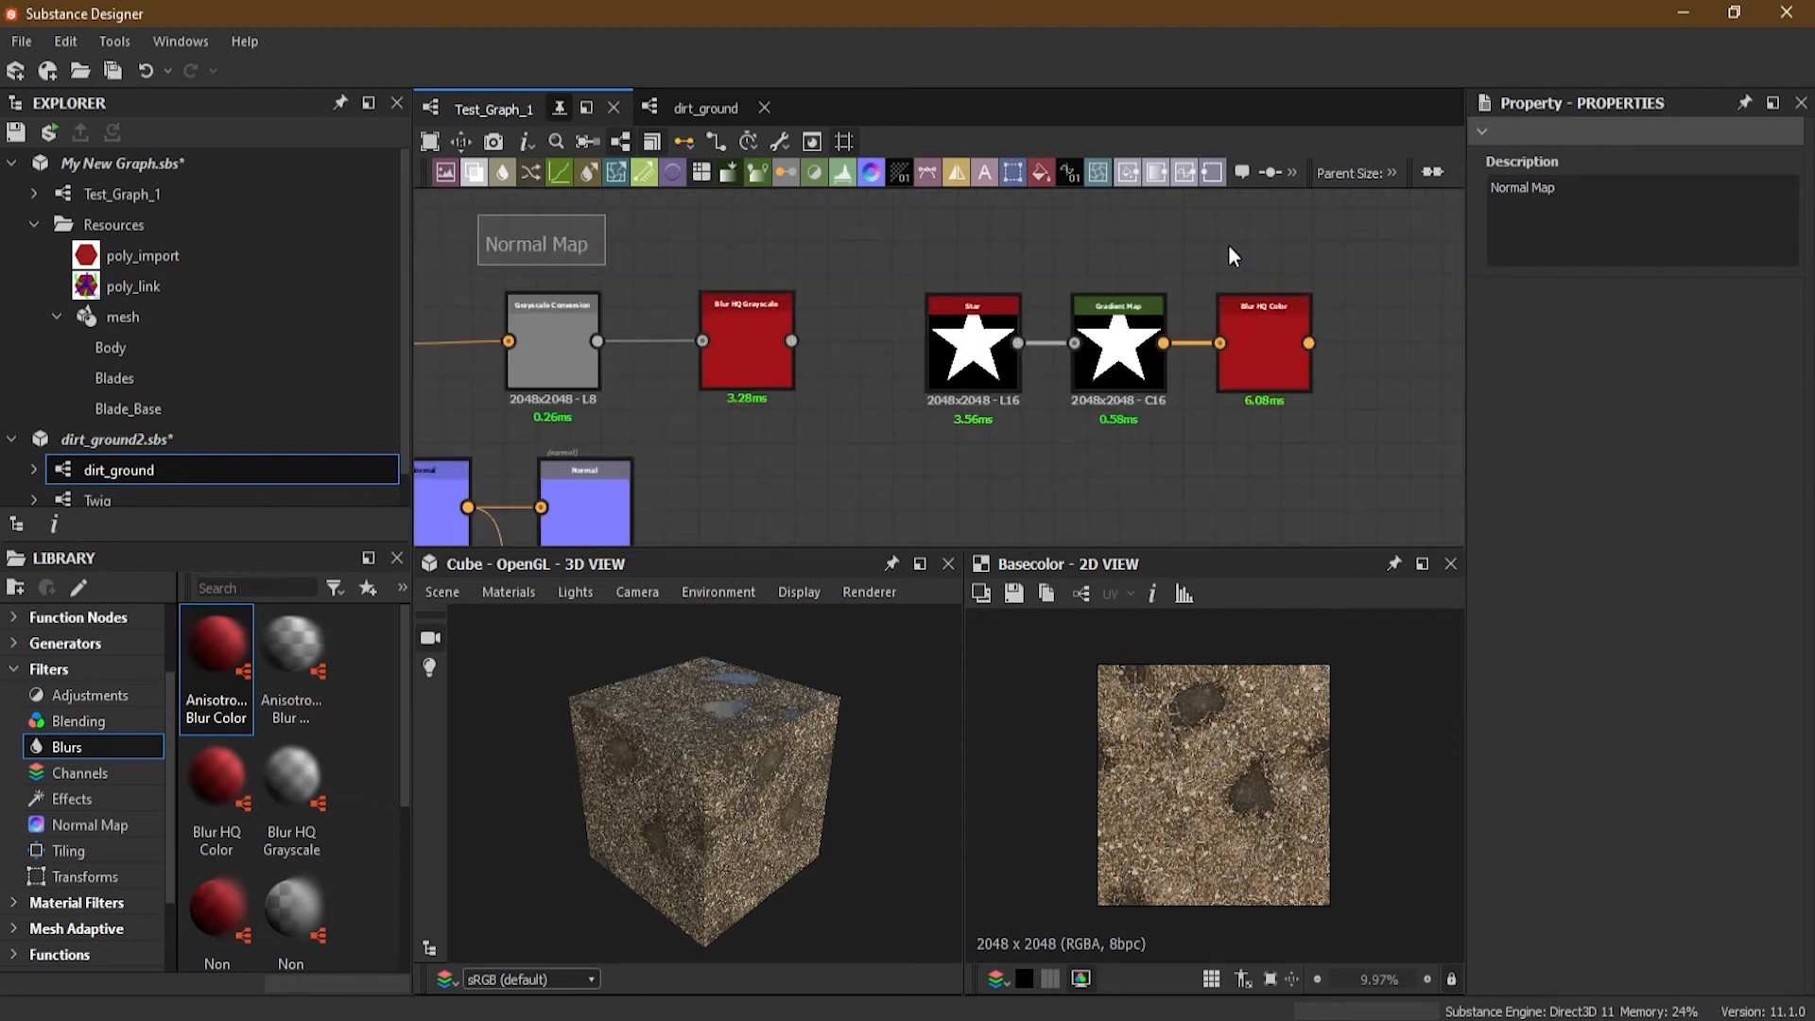
middle_click_drag(1136, 252, 1054, 325)
left_click(1058, 304)
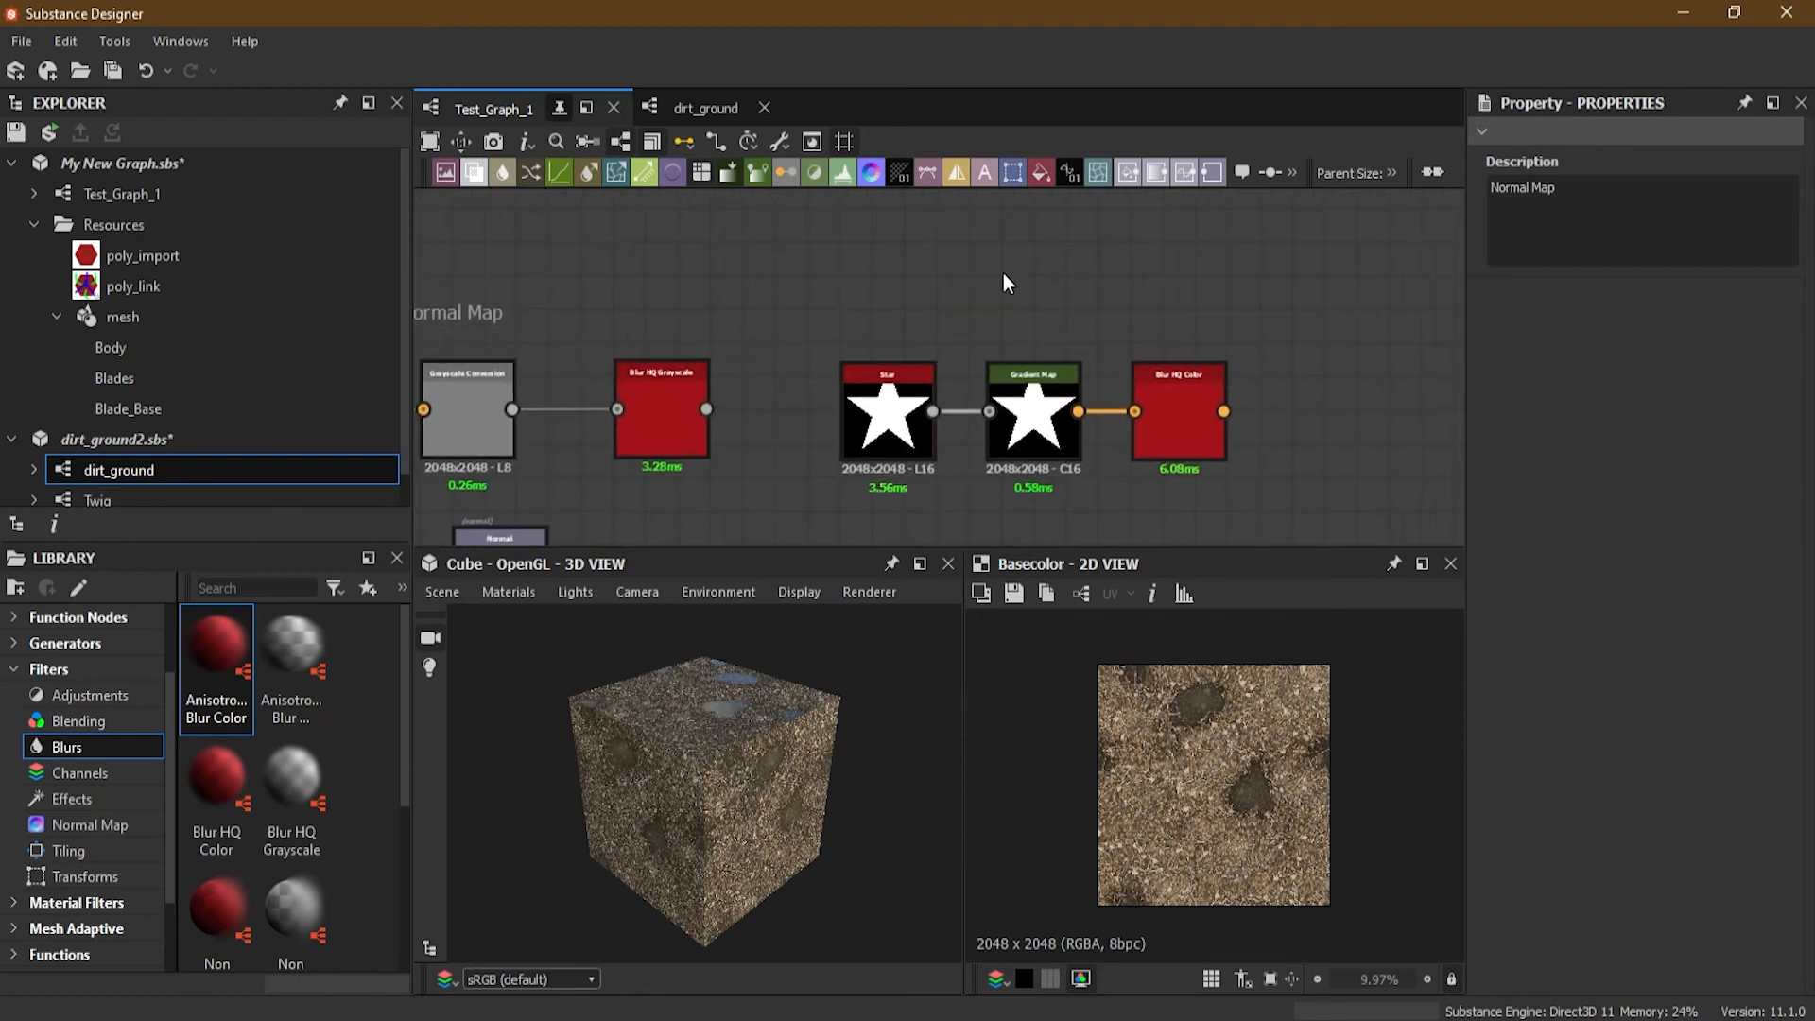
right_click(1005, 276)
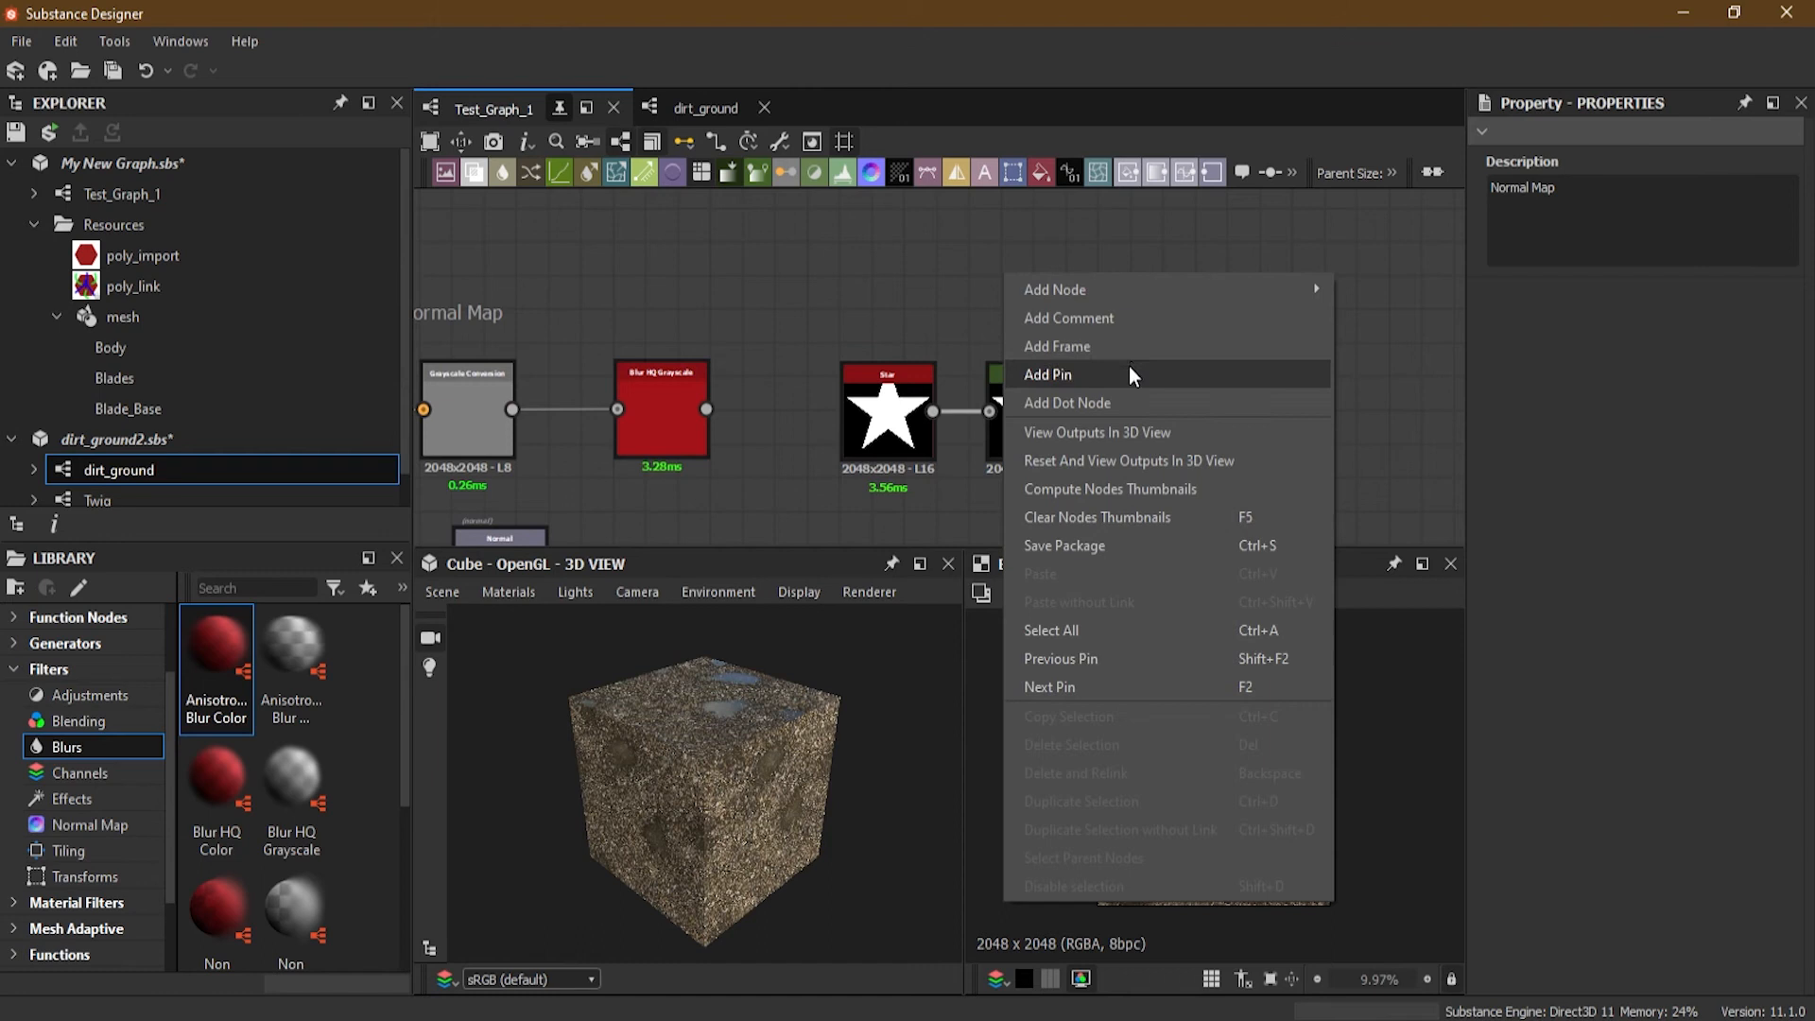
left_click(1115, 319)
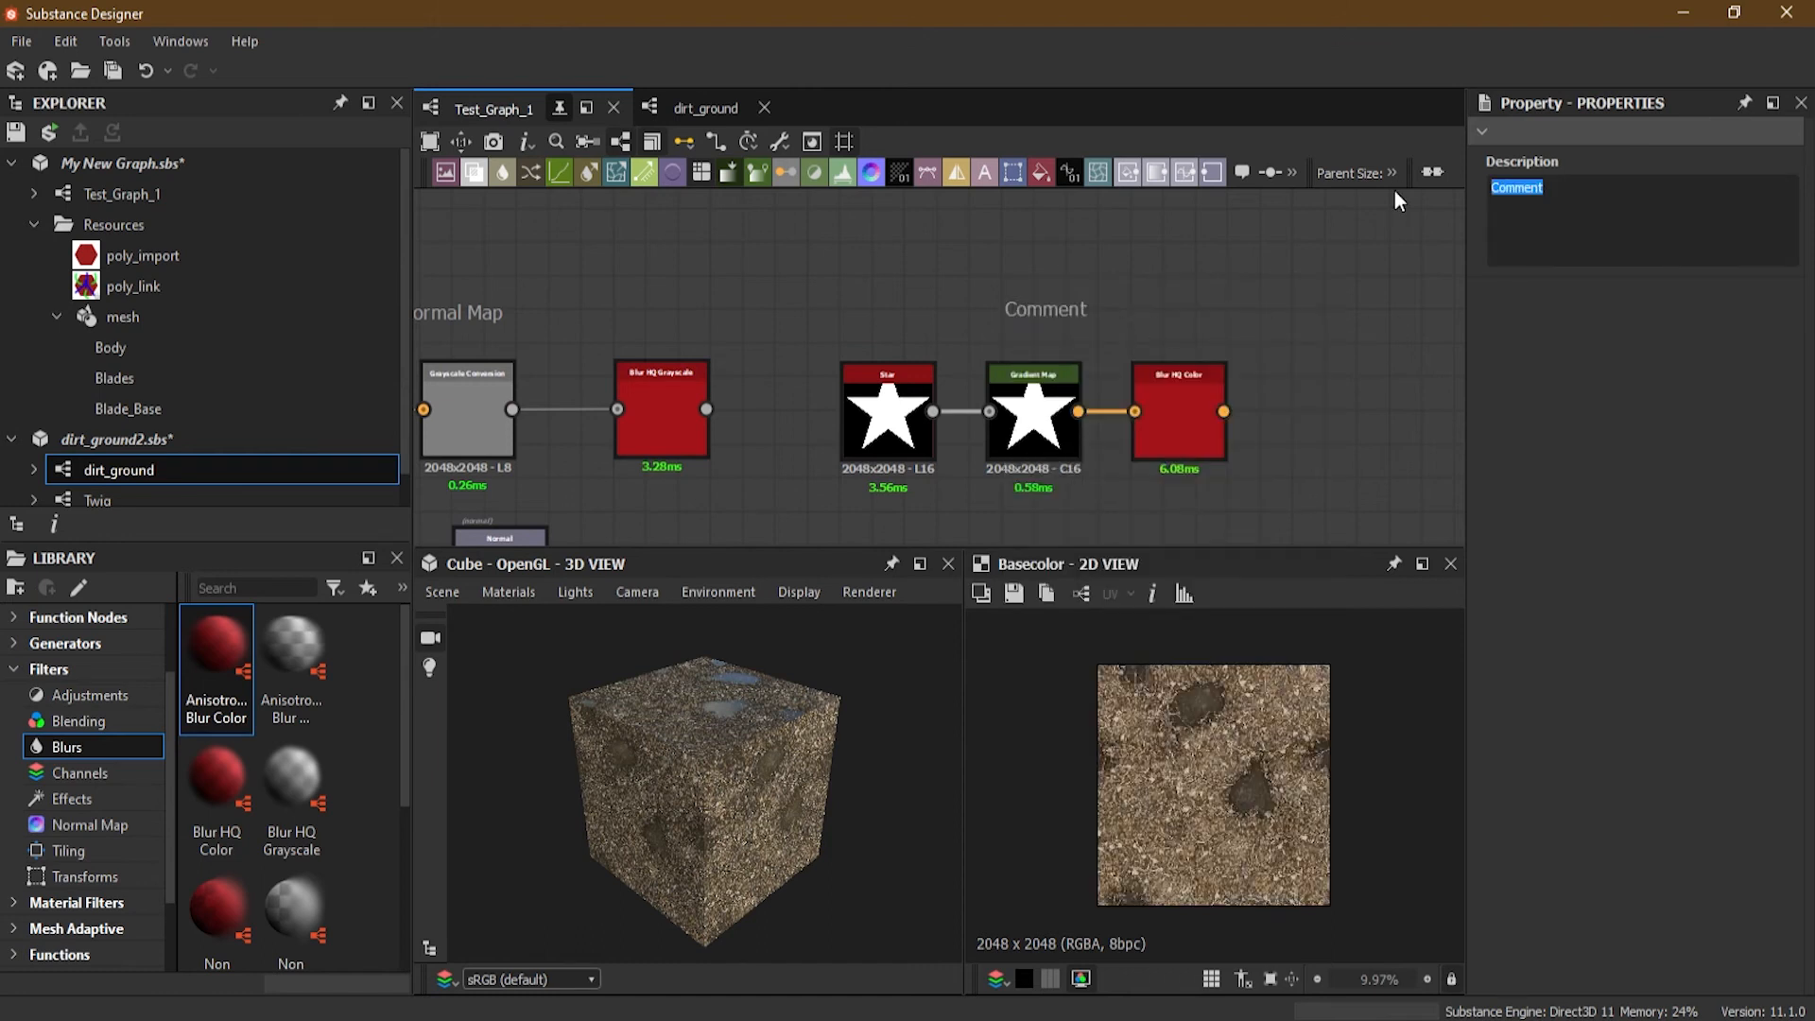
type("Color Conversion")
left_click(1086, 341)
left_click_drag(1102, 325, 1060, 331)
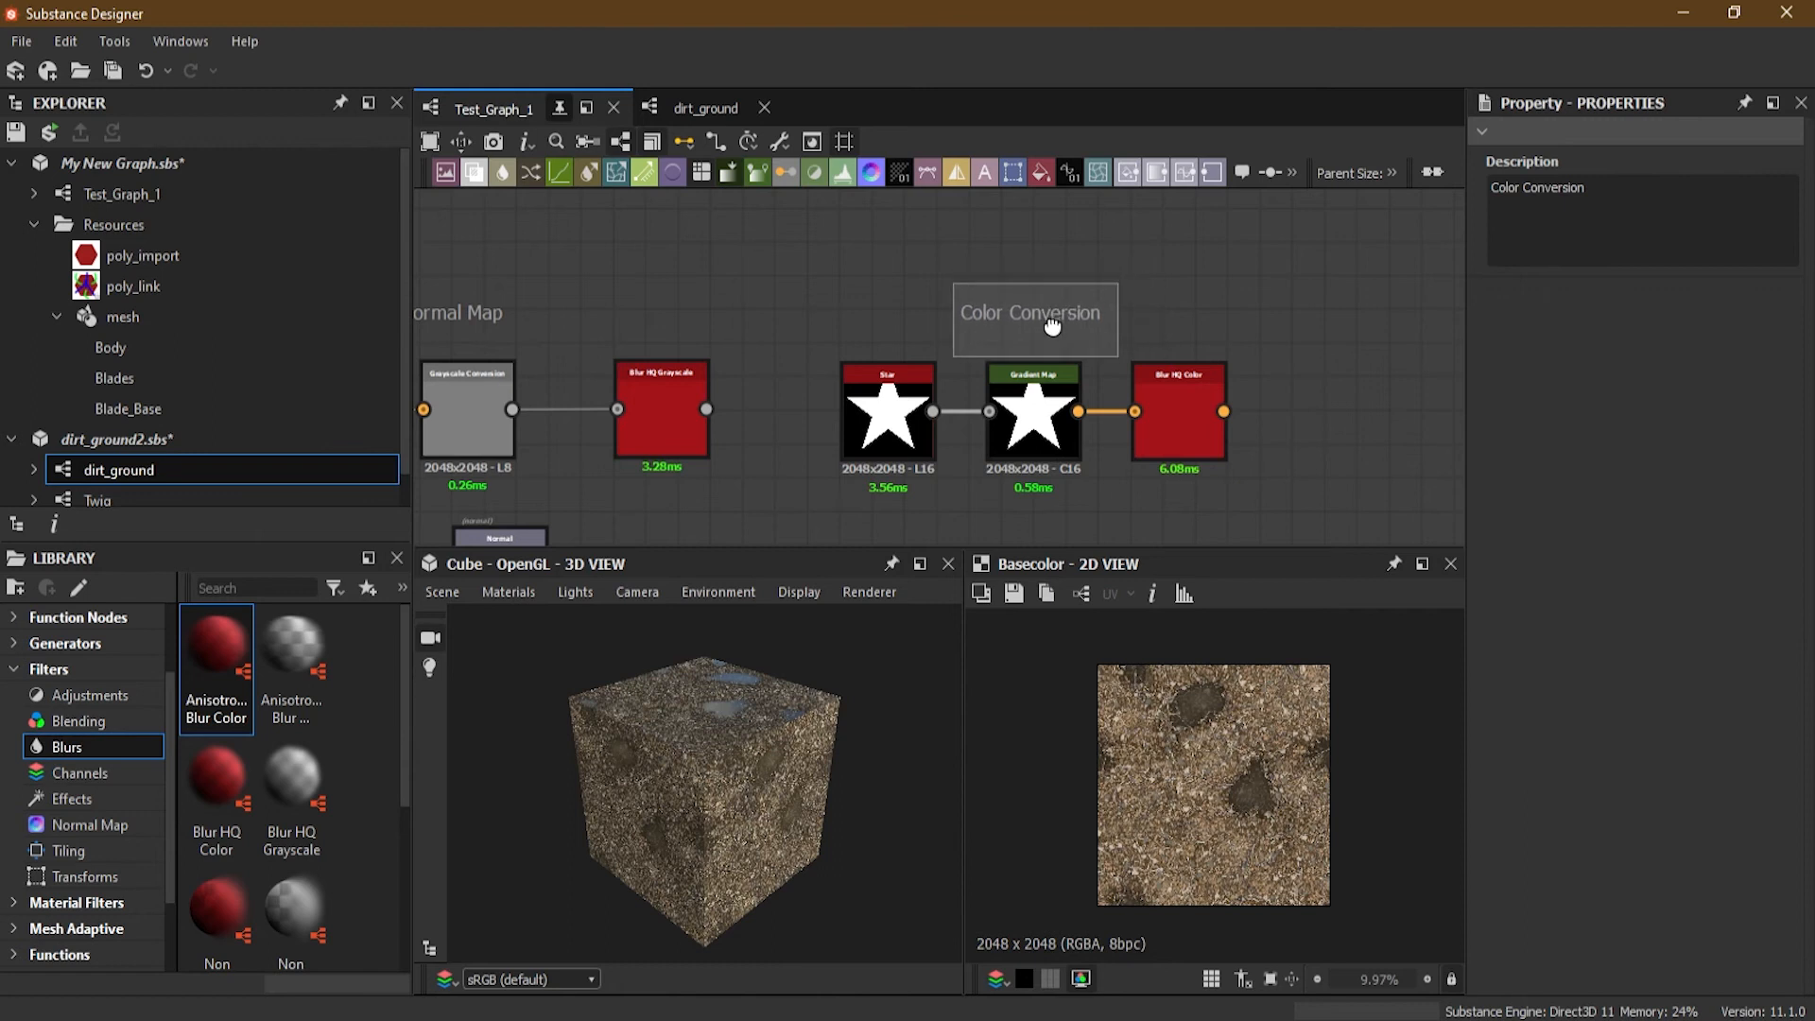
left_click(1178, 314)
Step: Examine the commented node chains across Test_Graph_1
scroll(955, 301, "down", 5)
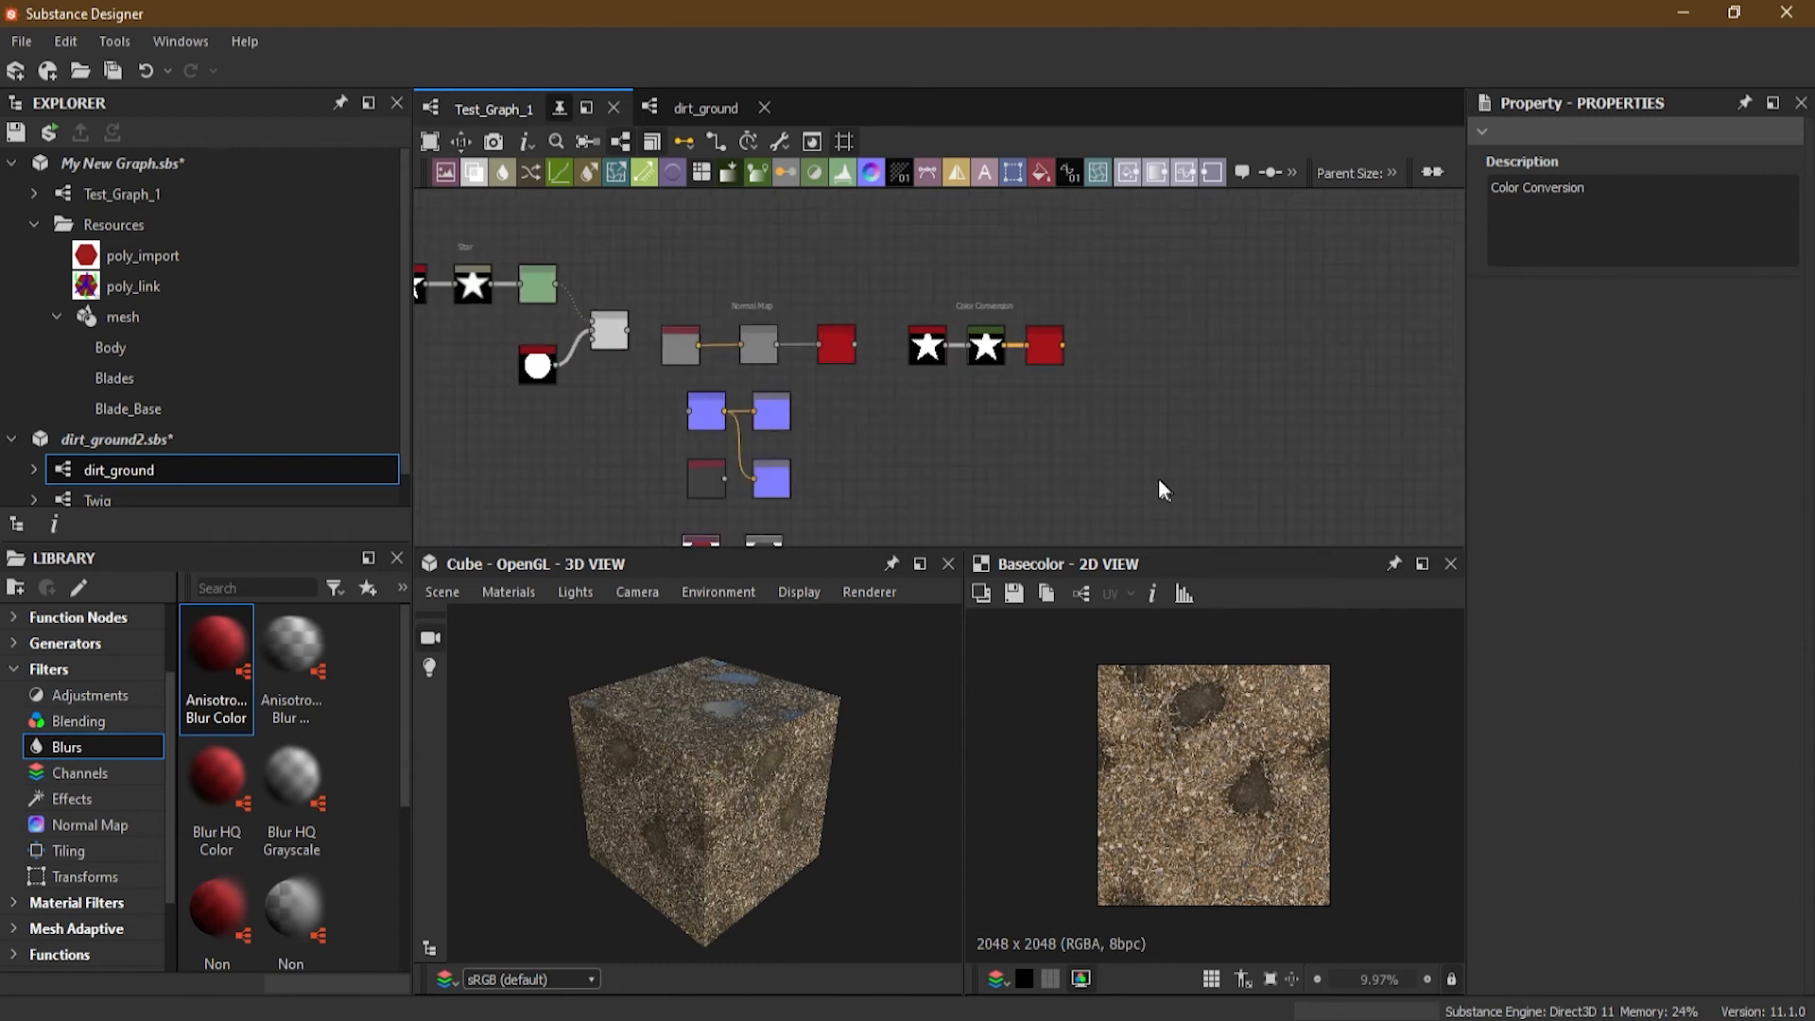
middle_click_drag(1081, 410, 1124, 427)
scroll(1112, 405, "down", 2)
scroll(1113, 407, "up", 2)
middle_click_drag(1058, 454, 1070, 471)
scroll(888, 303, "up", 3)
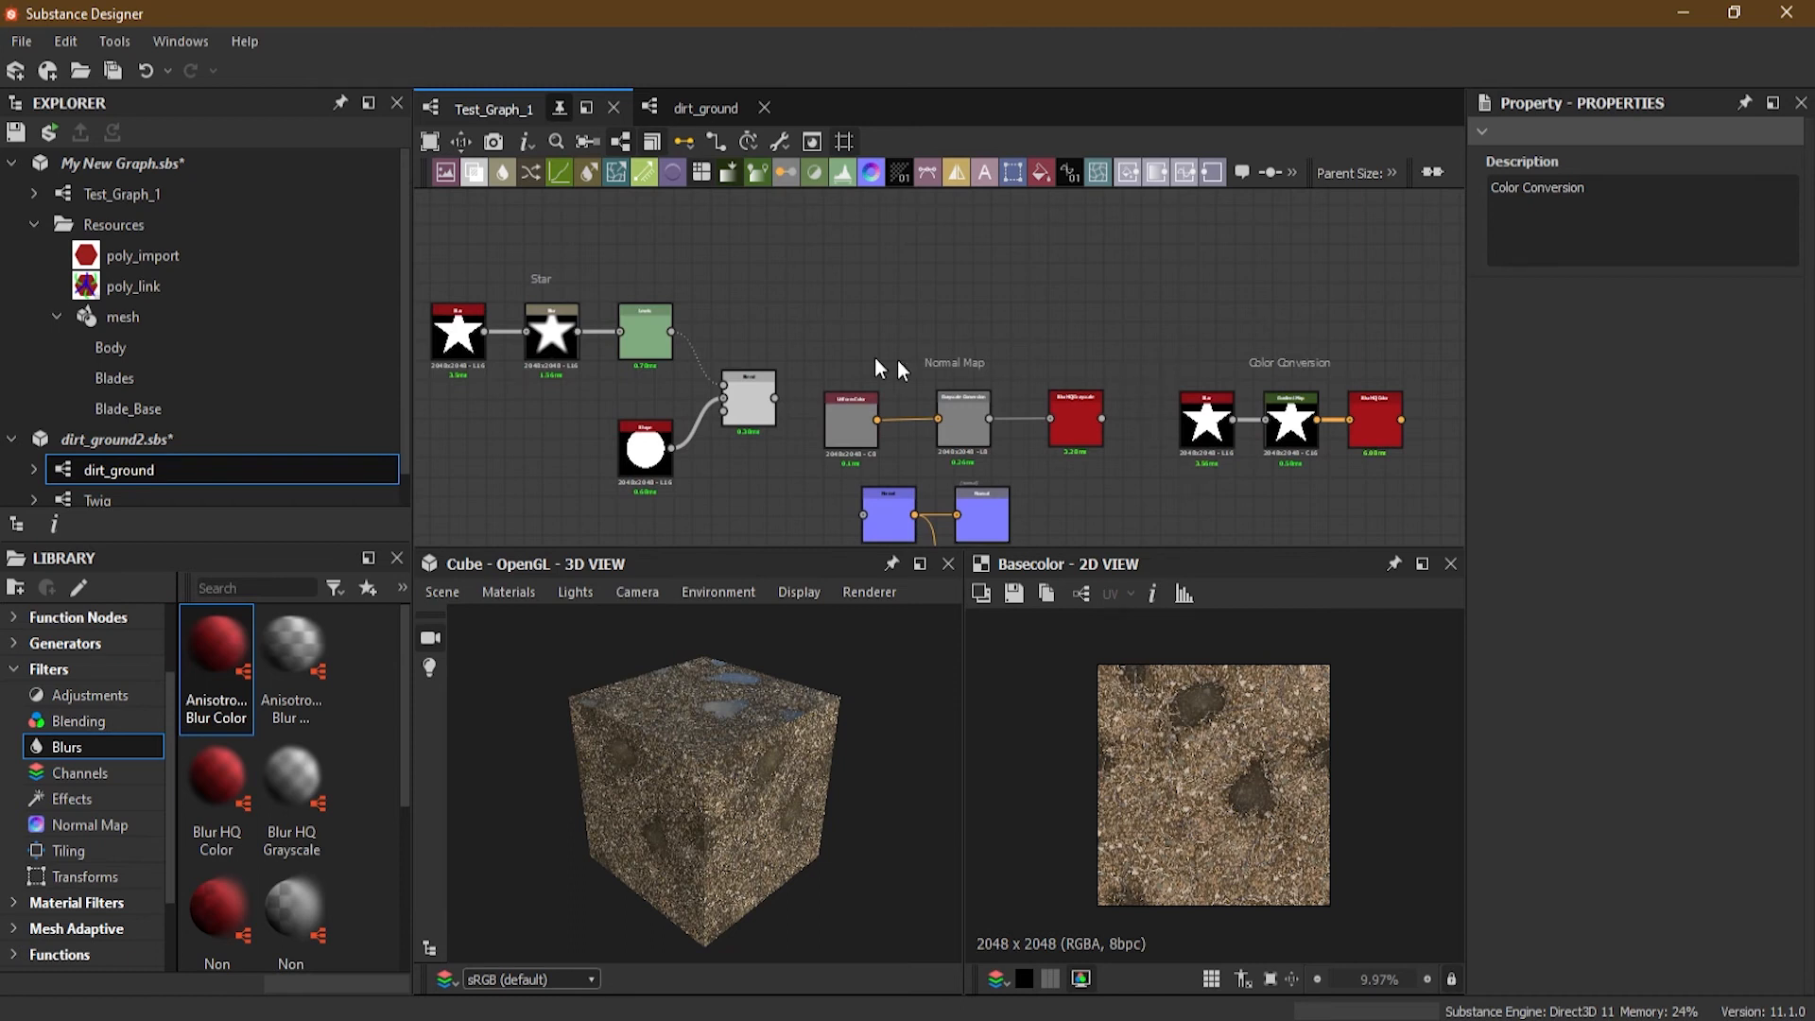
middle_click_drag(1146, 470, 1016, 286)
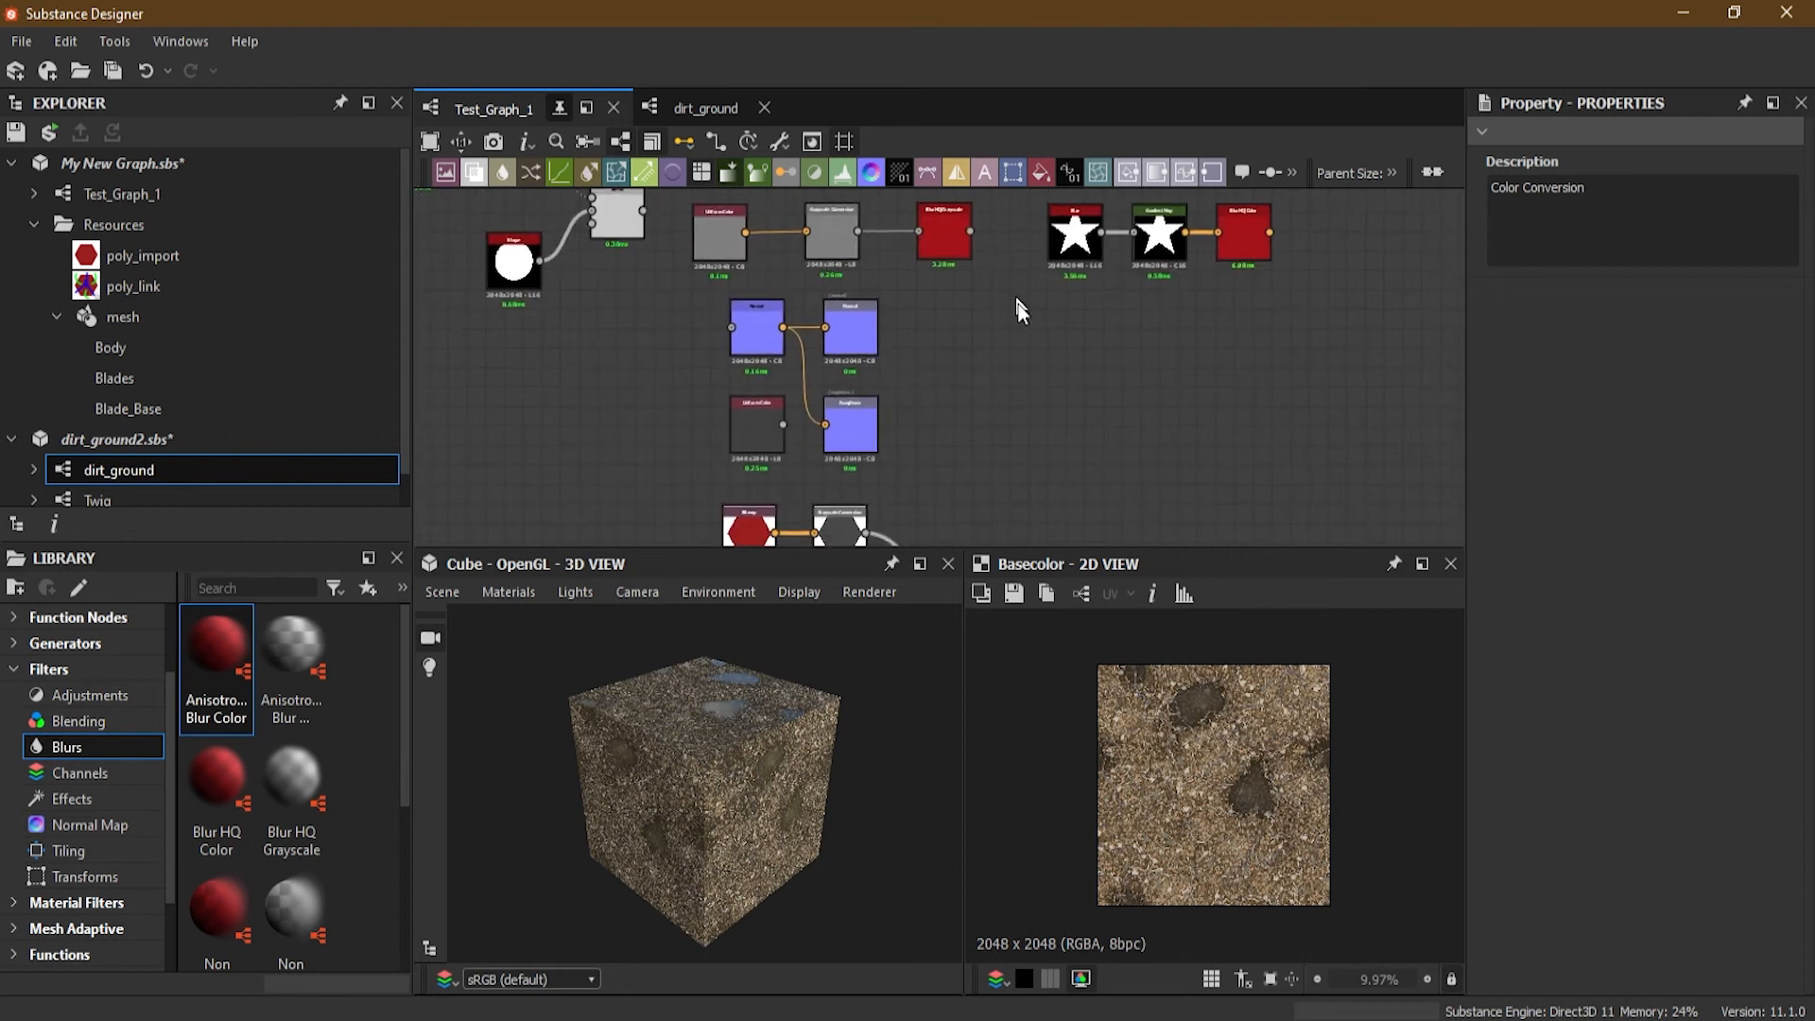
scroll(1071, 365, "down", 2)
middle_click_drag(1133, 433, 1094, 413)
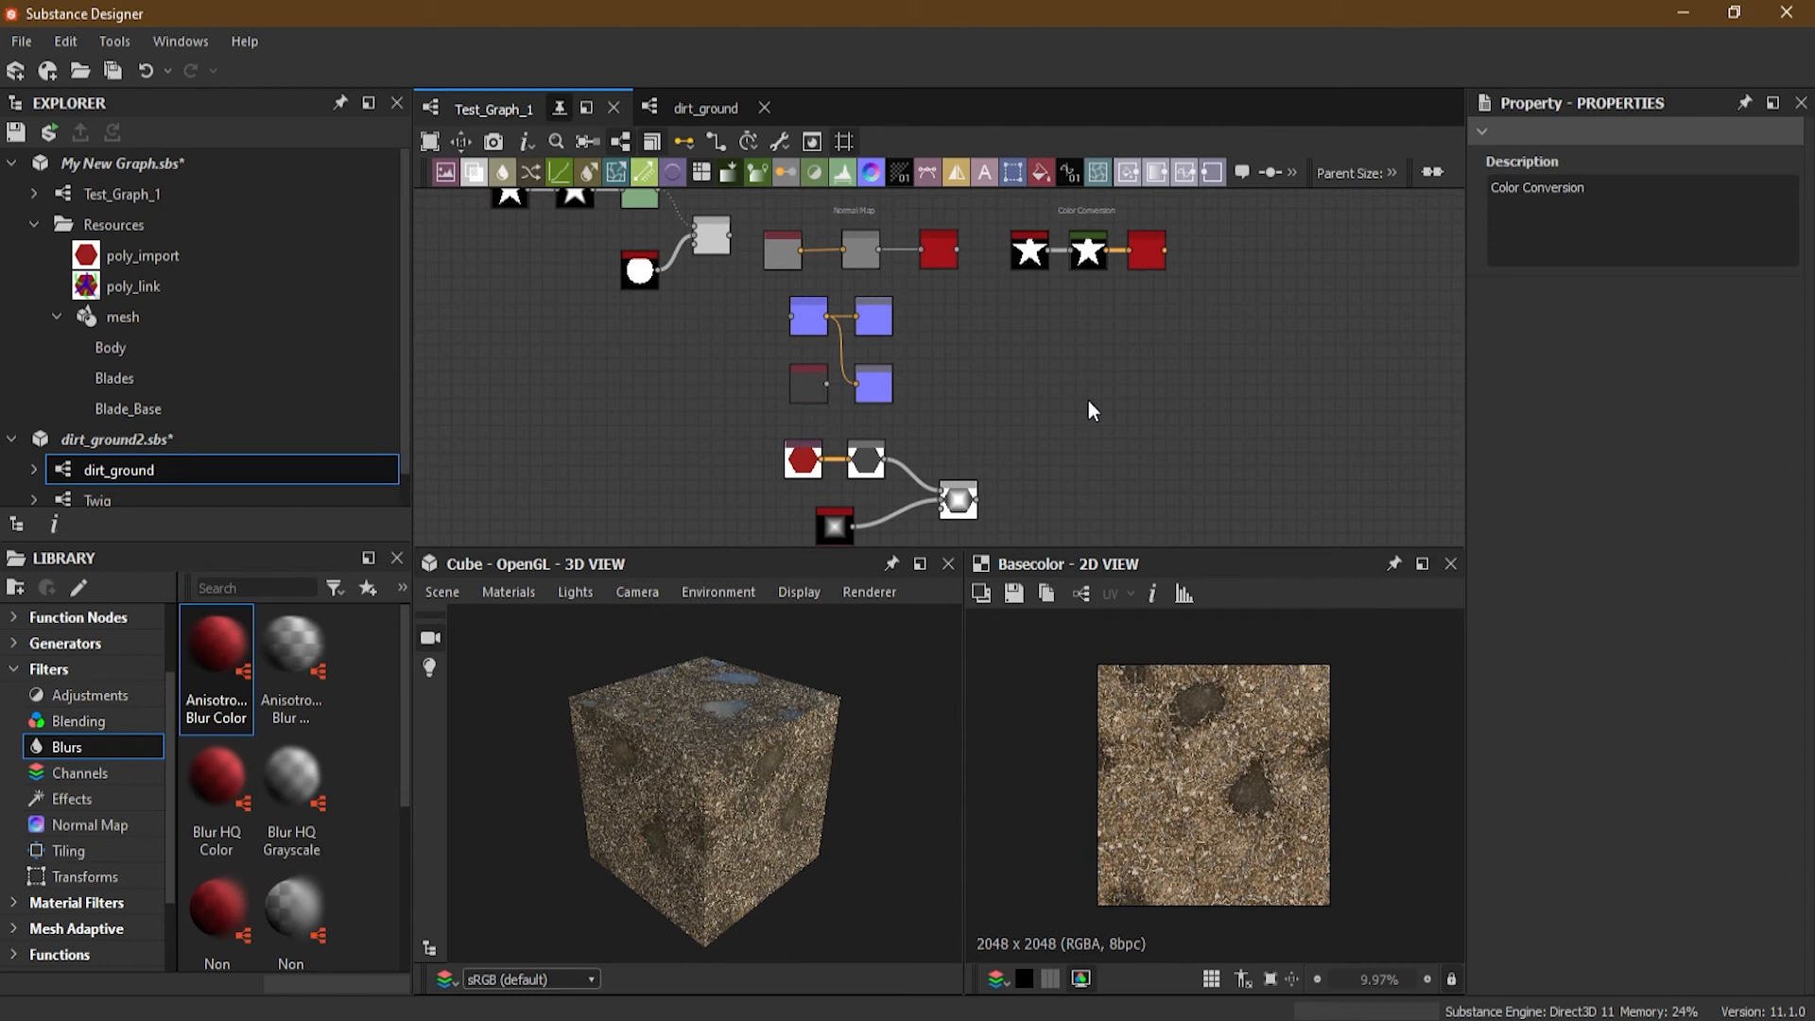
Step: Switch to dirt_ground and add a navigation pin just above the Primary Details frame, with the title "Initial Stage"
left_click(719, 116)
middle_click_drag(989, 361, 979, 437)
scroll(647, 338, "up", 4)
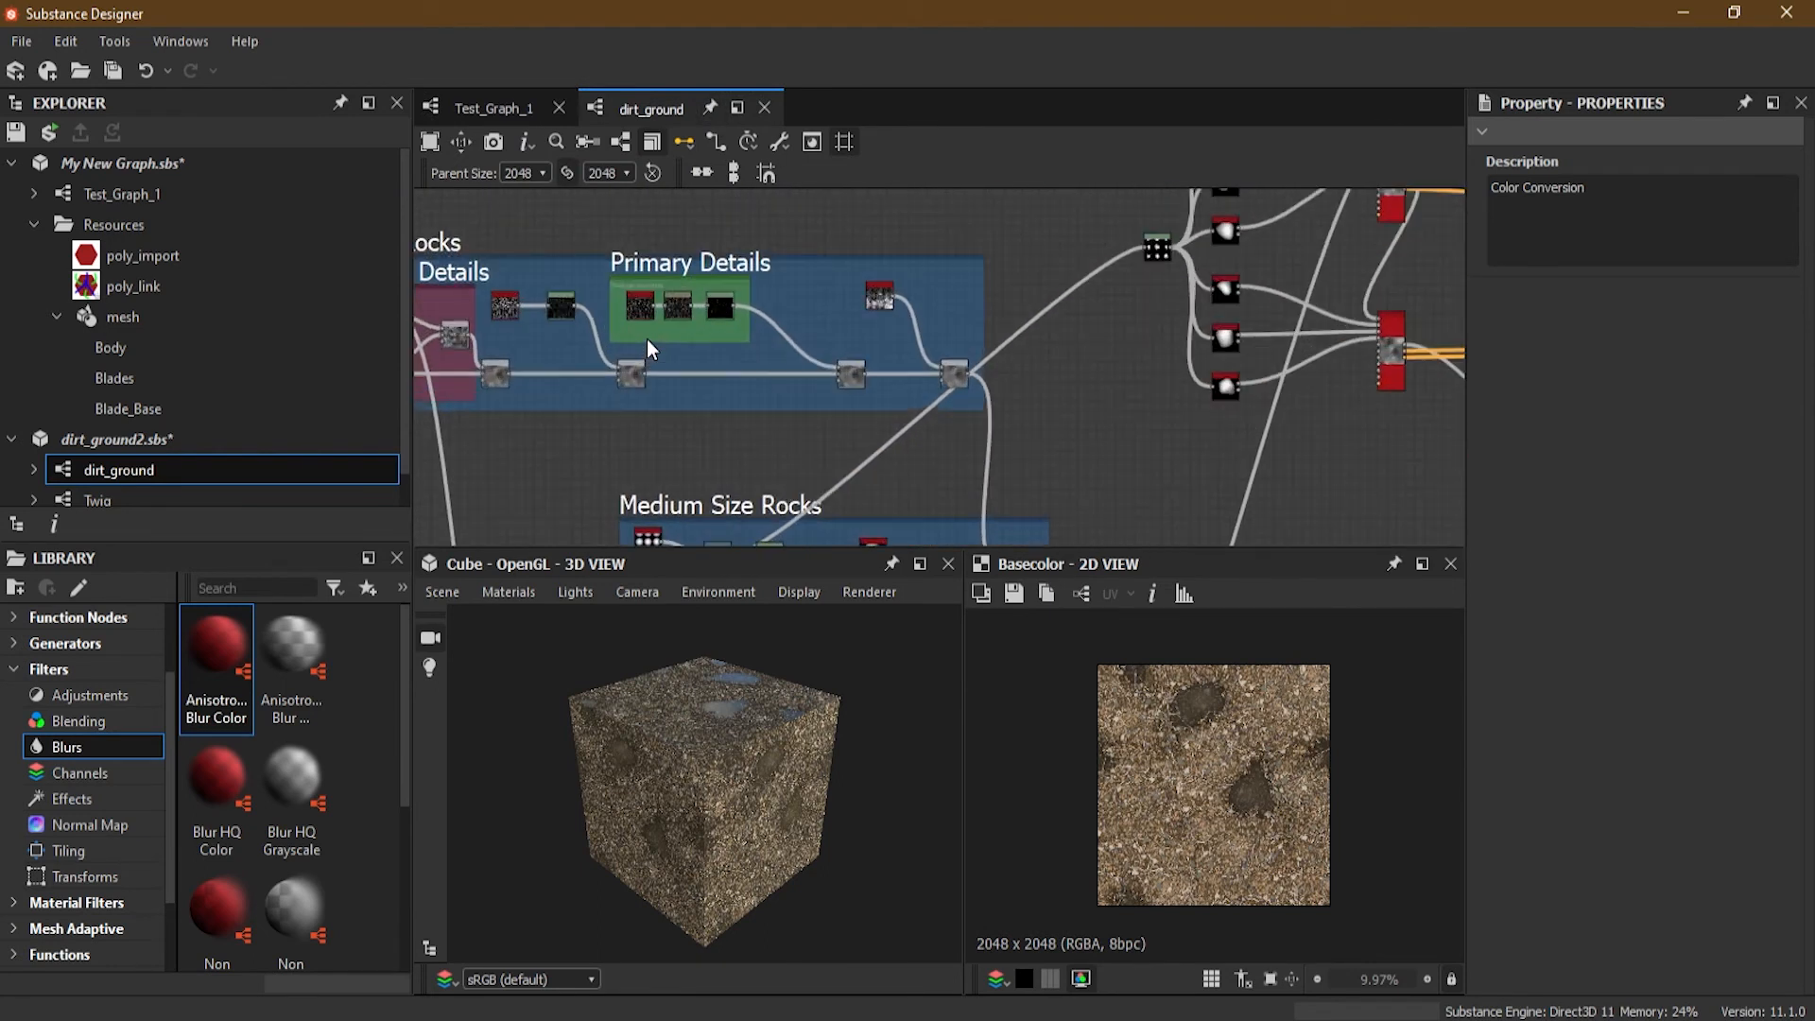
scroll(648, 342, "up", 1)
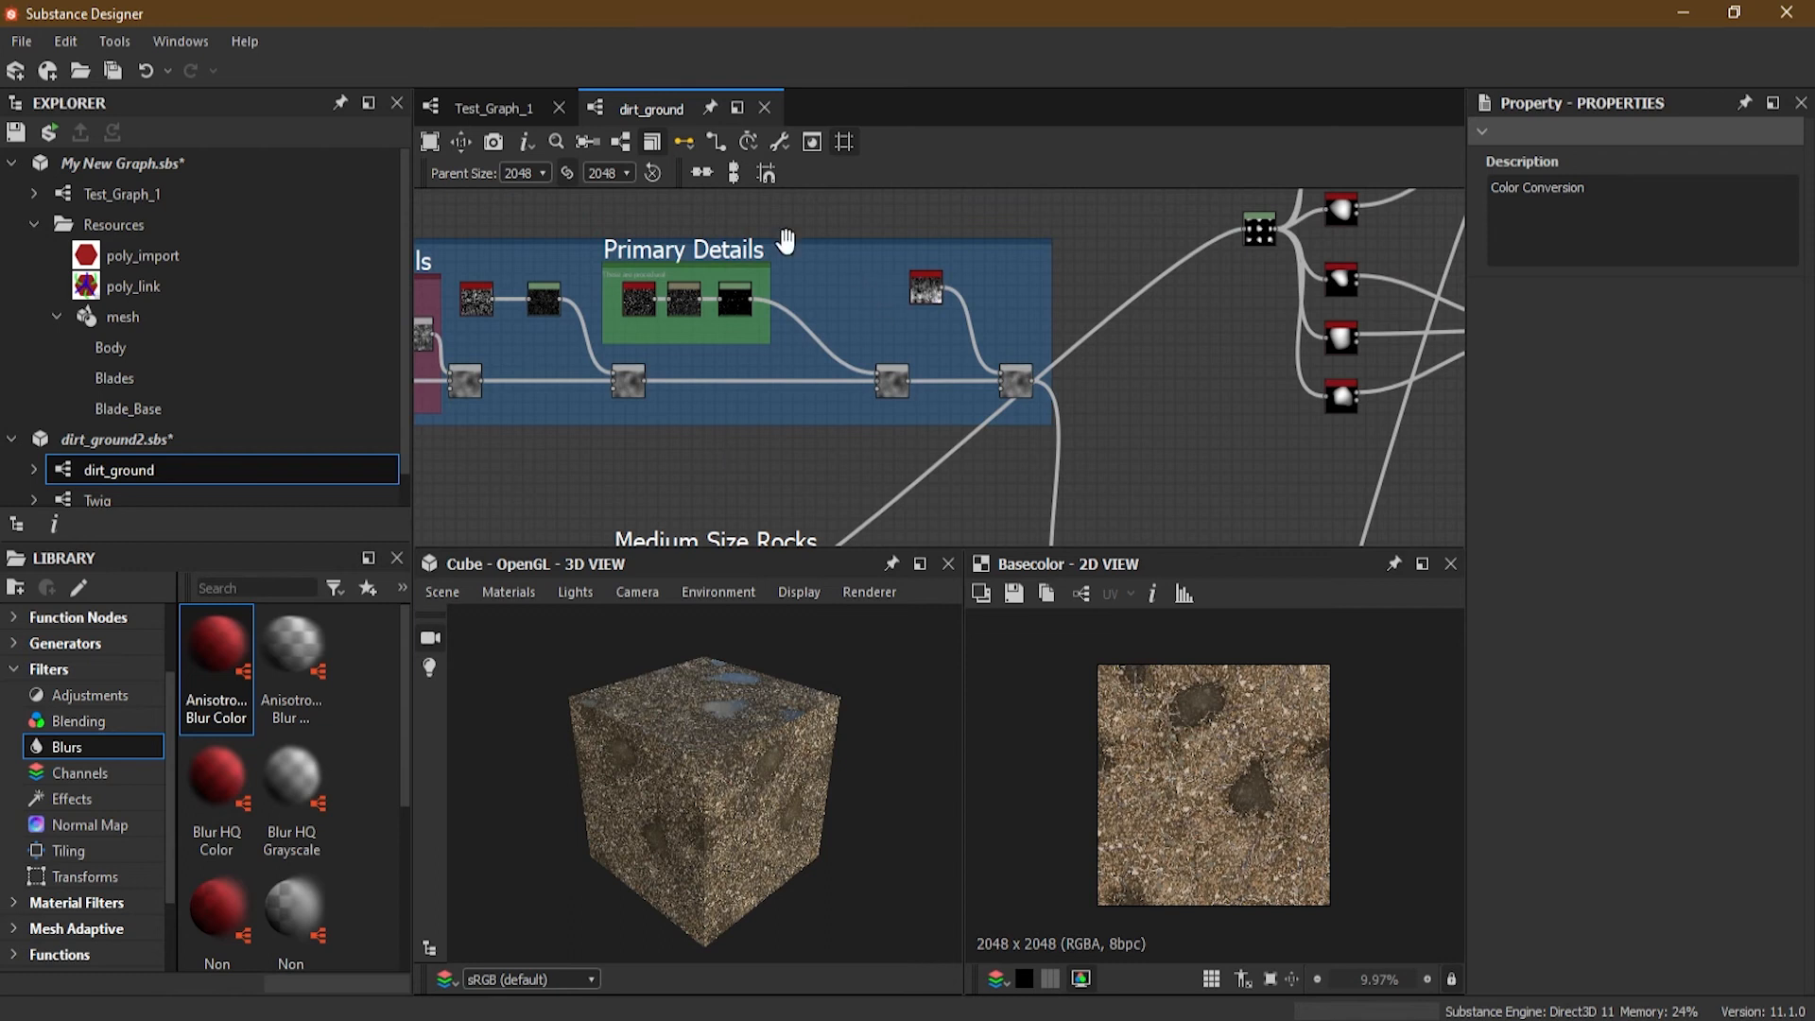
middle_click_drag(786, 242, 761, 323)
scroll(702, 282, "up", 2)
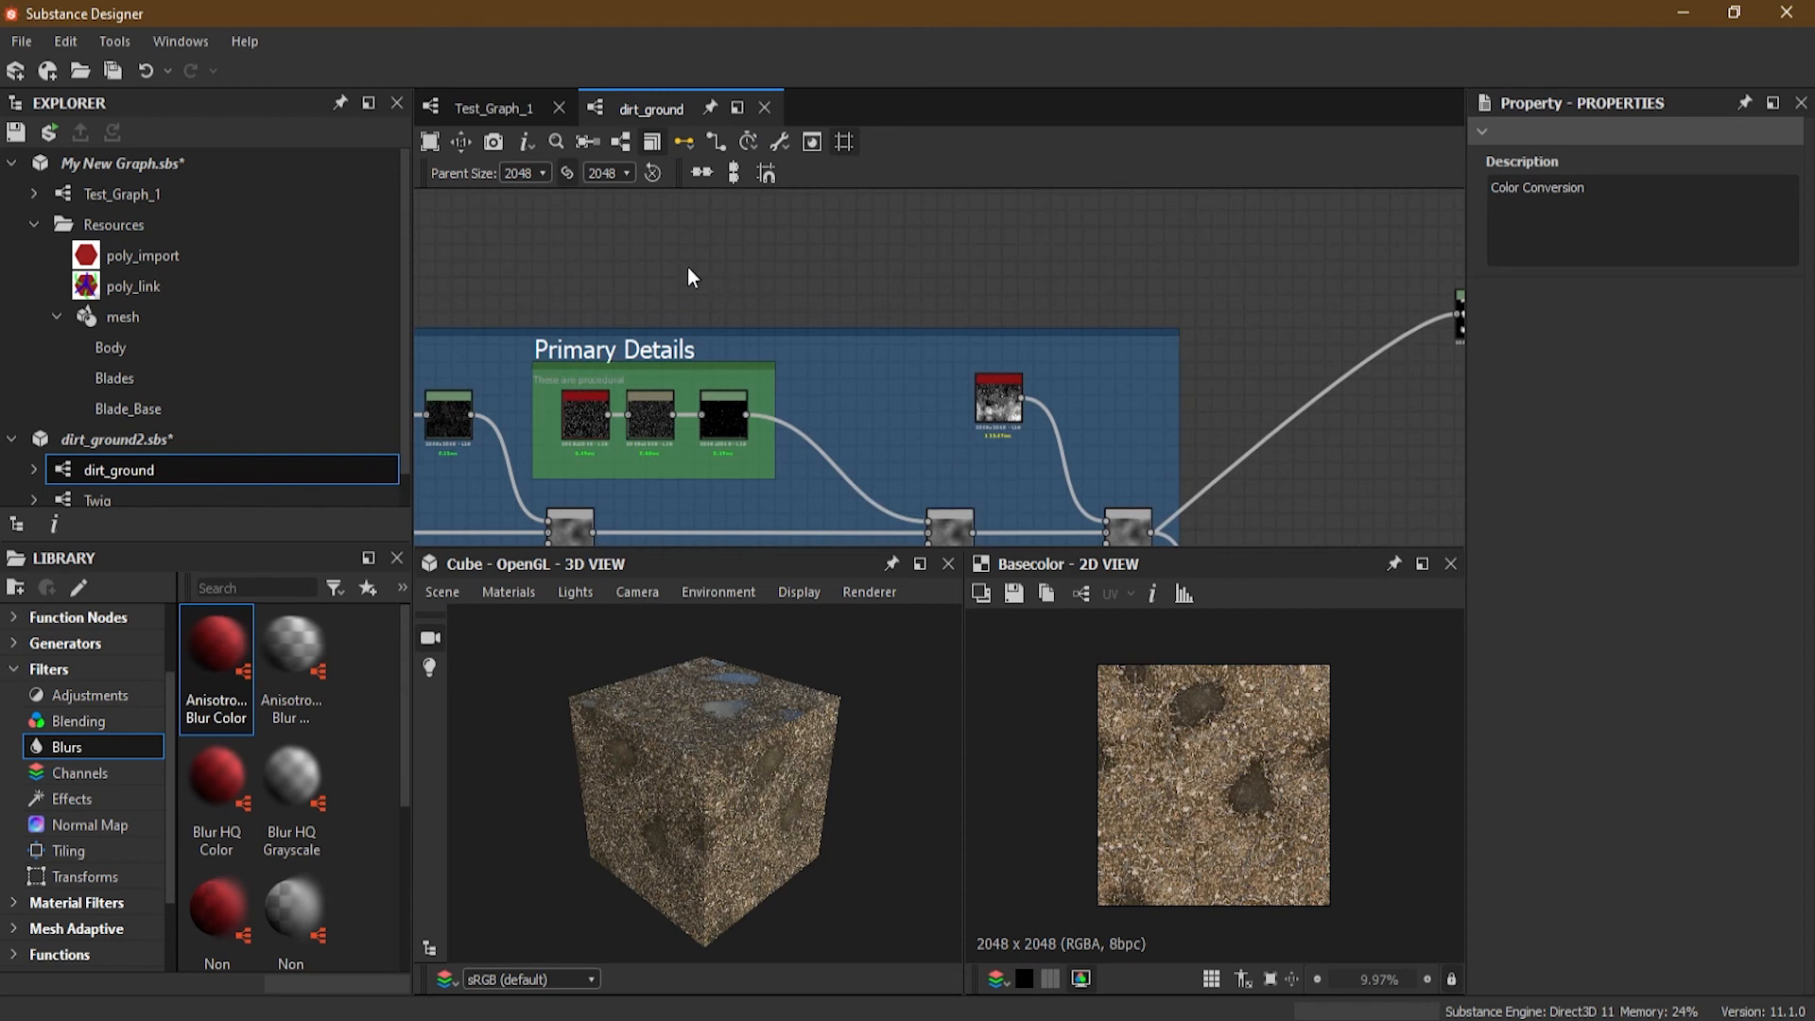
right_click(690, 274)
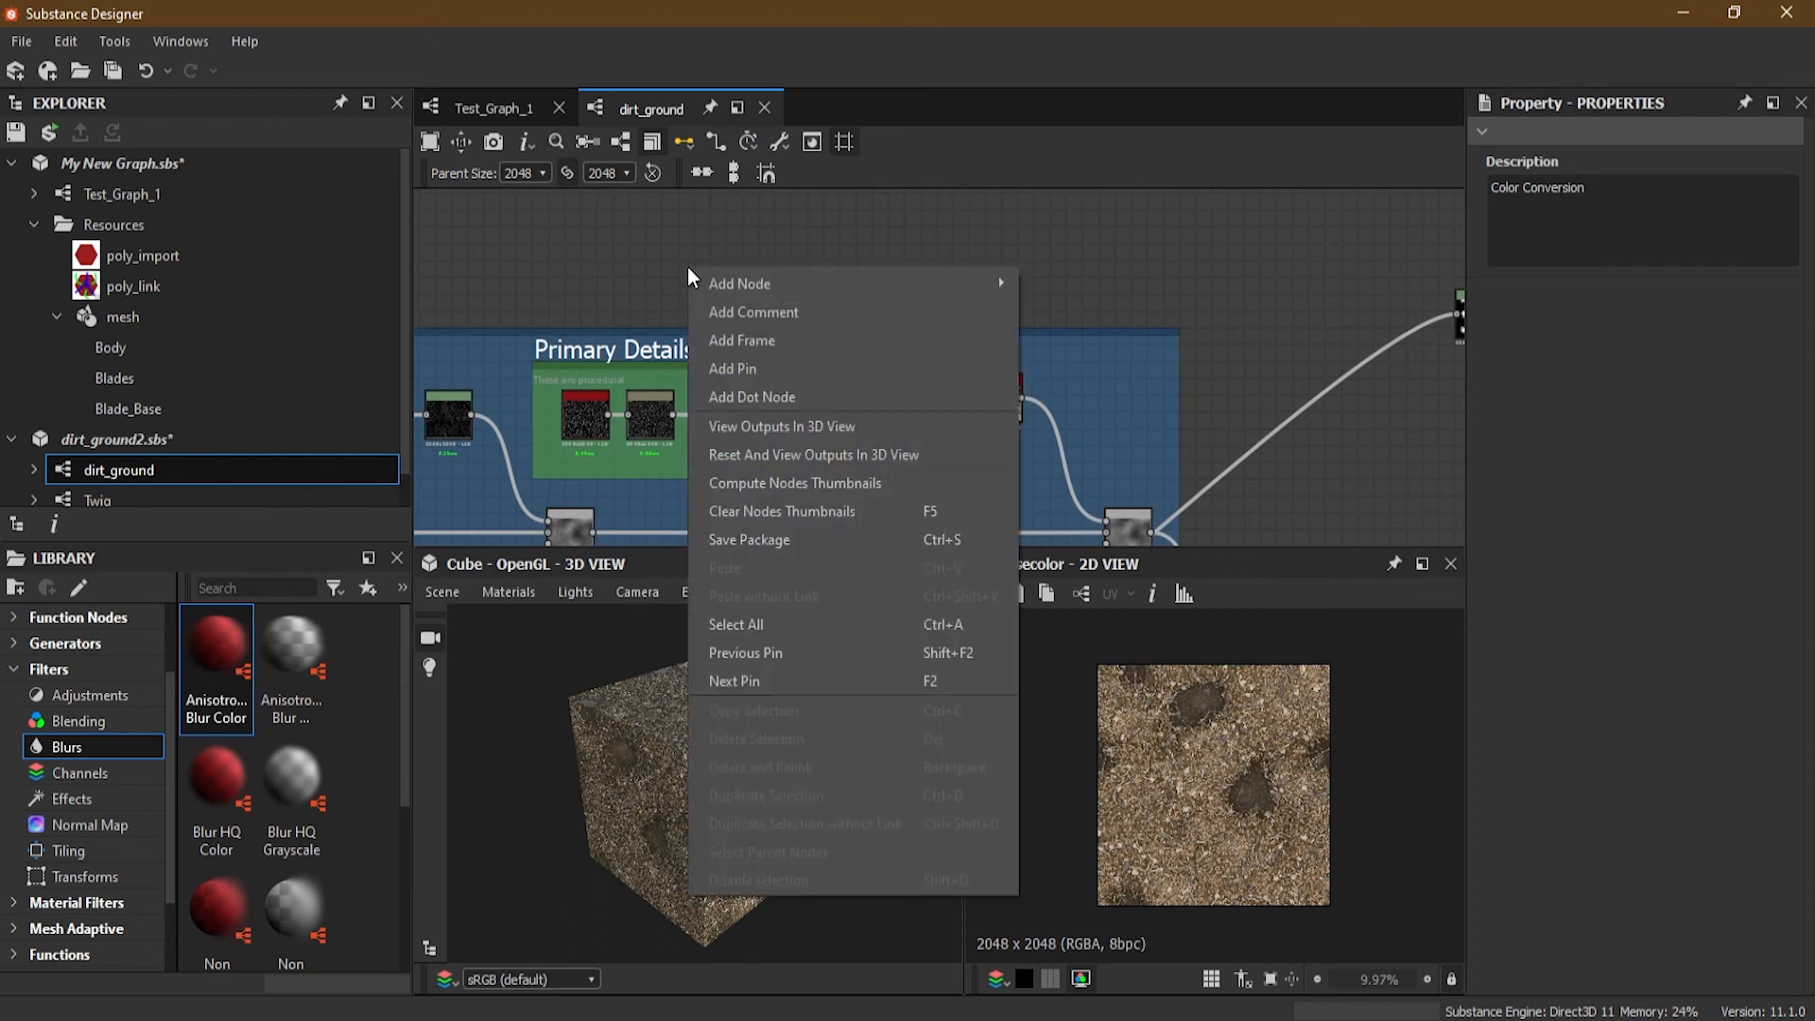
left_click(779, 367)
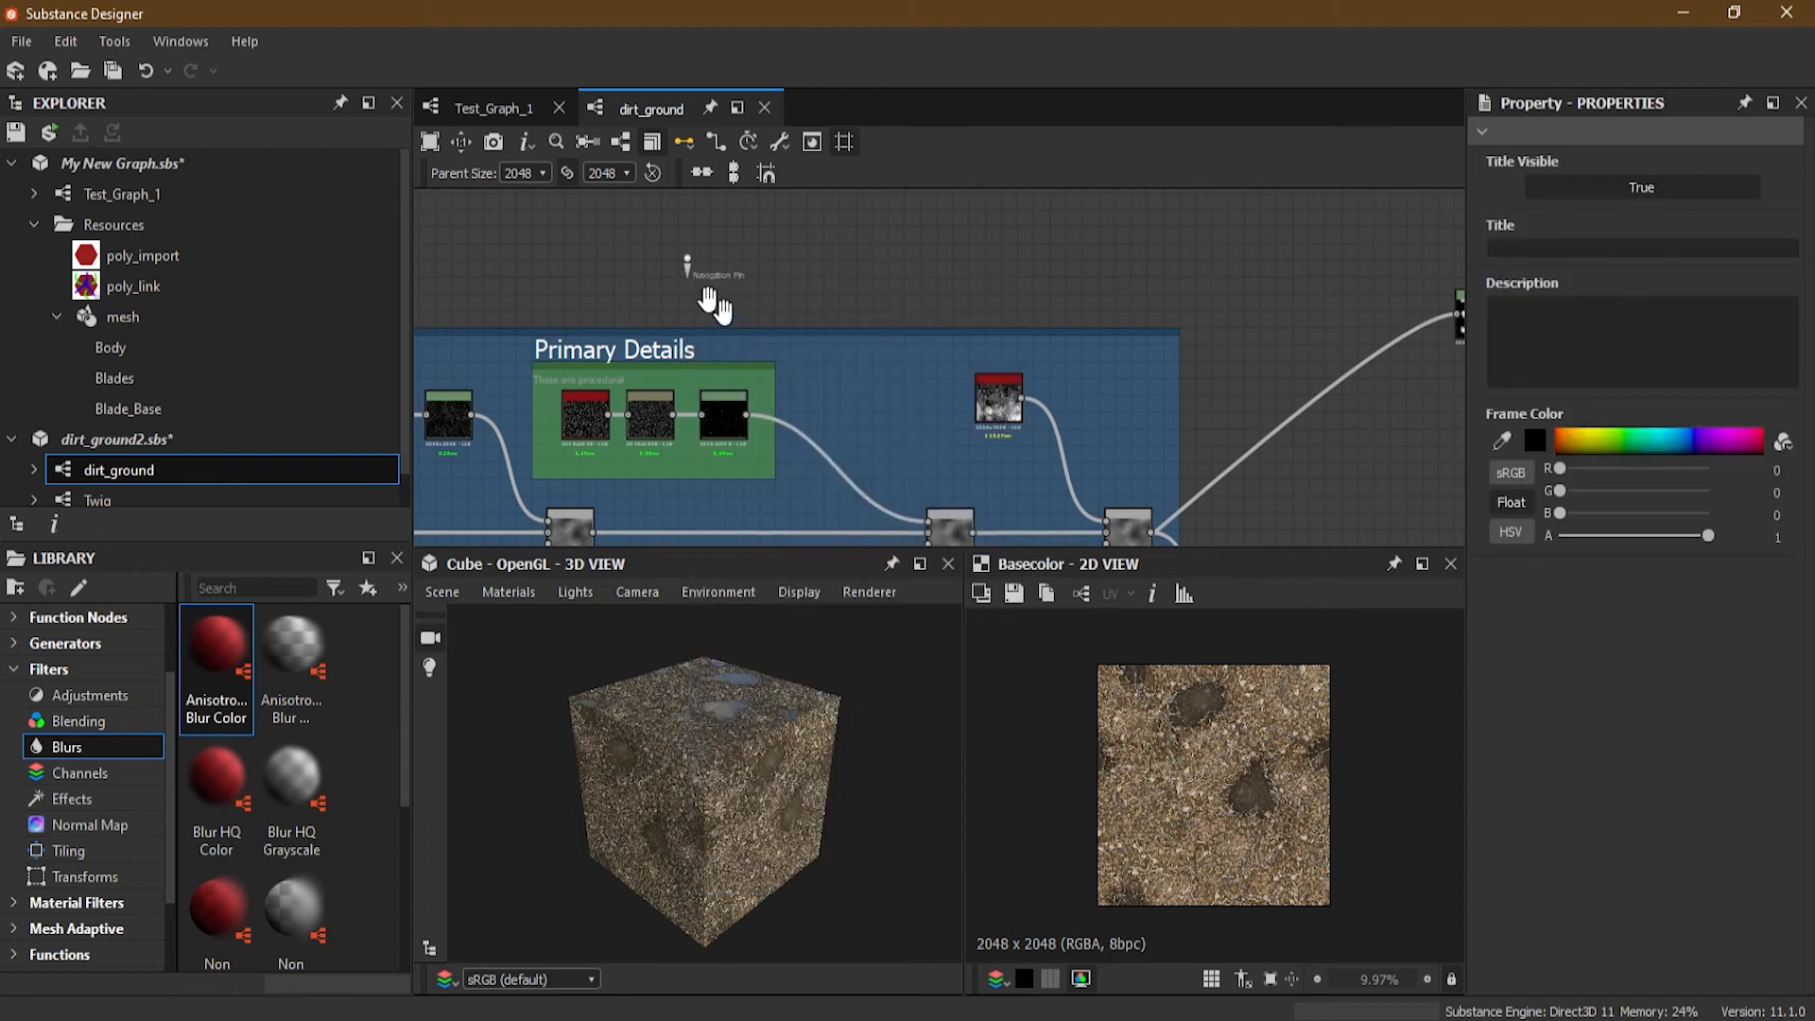
scroll(649, 253, "up", 2)
left_click_drag(703, 267, 687, 329)
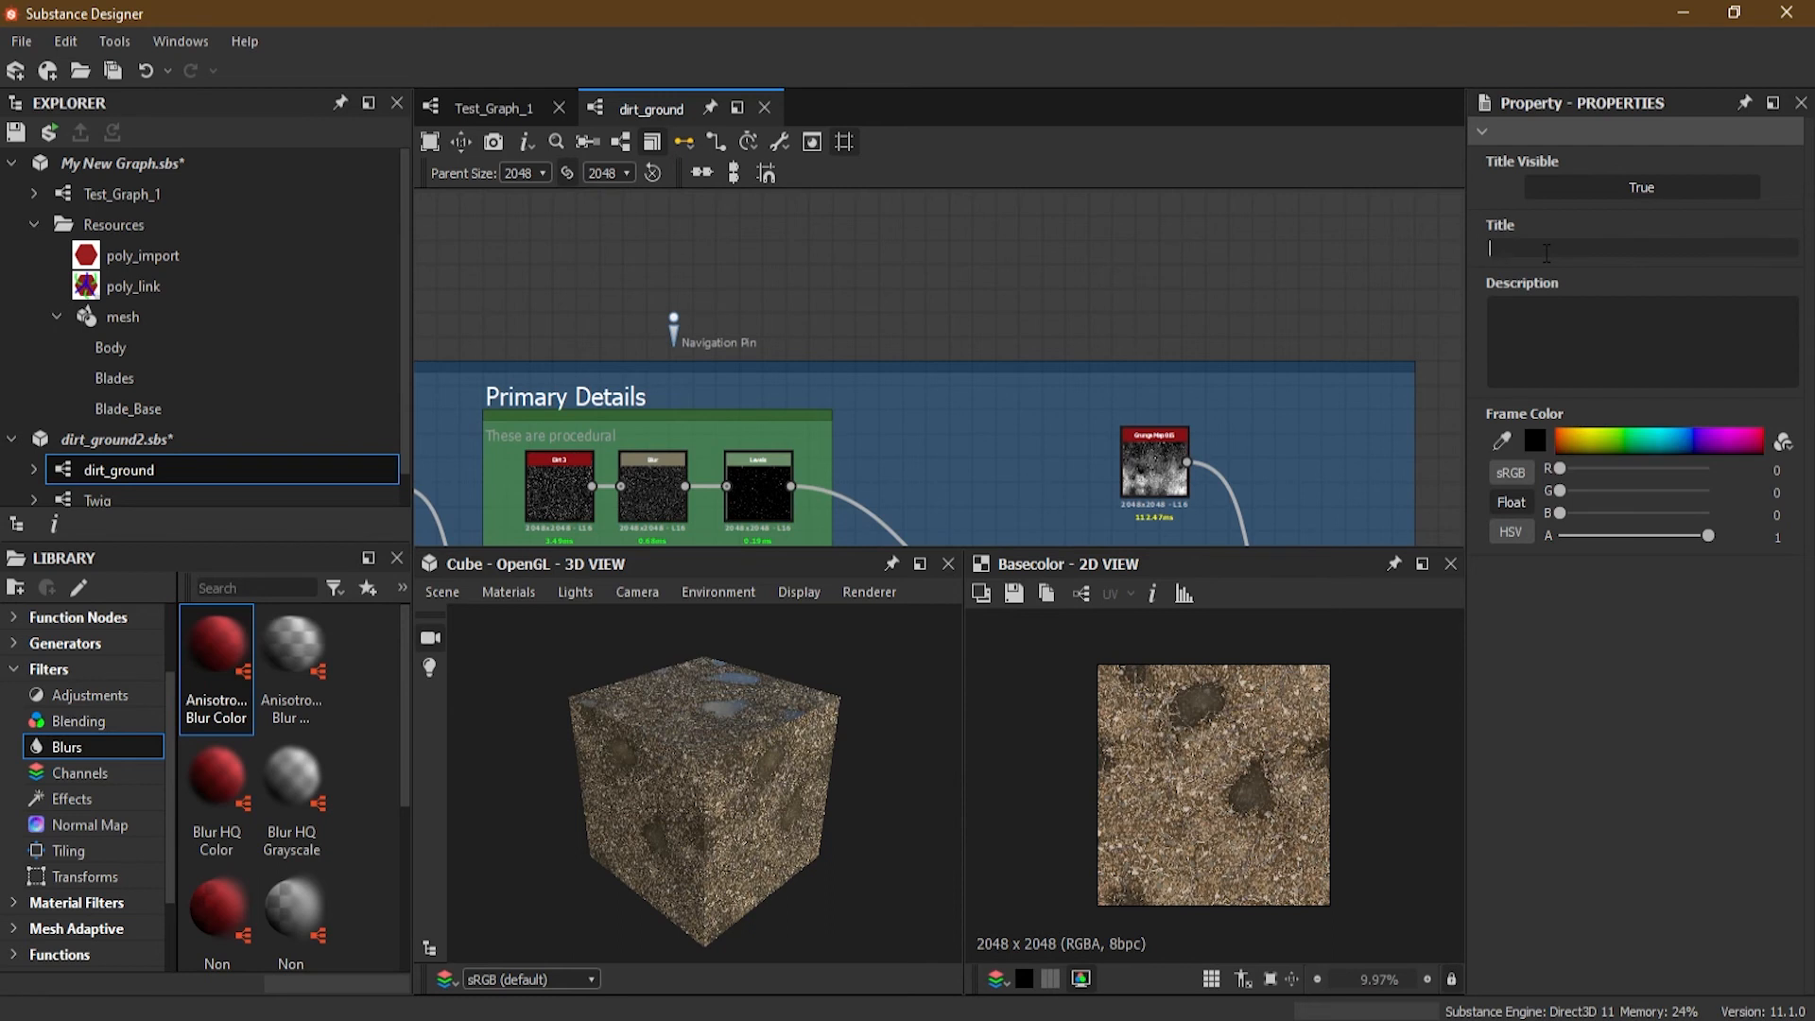
type("Initial Stage")
left_click(761, 338)
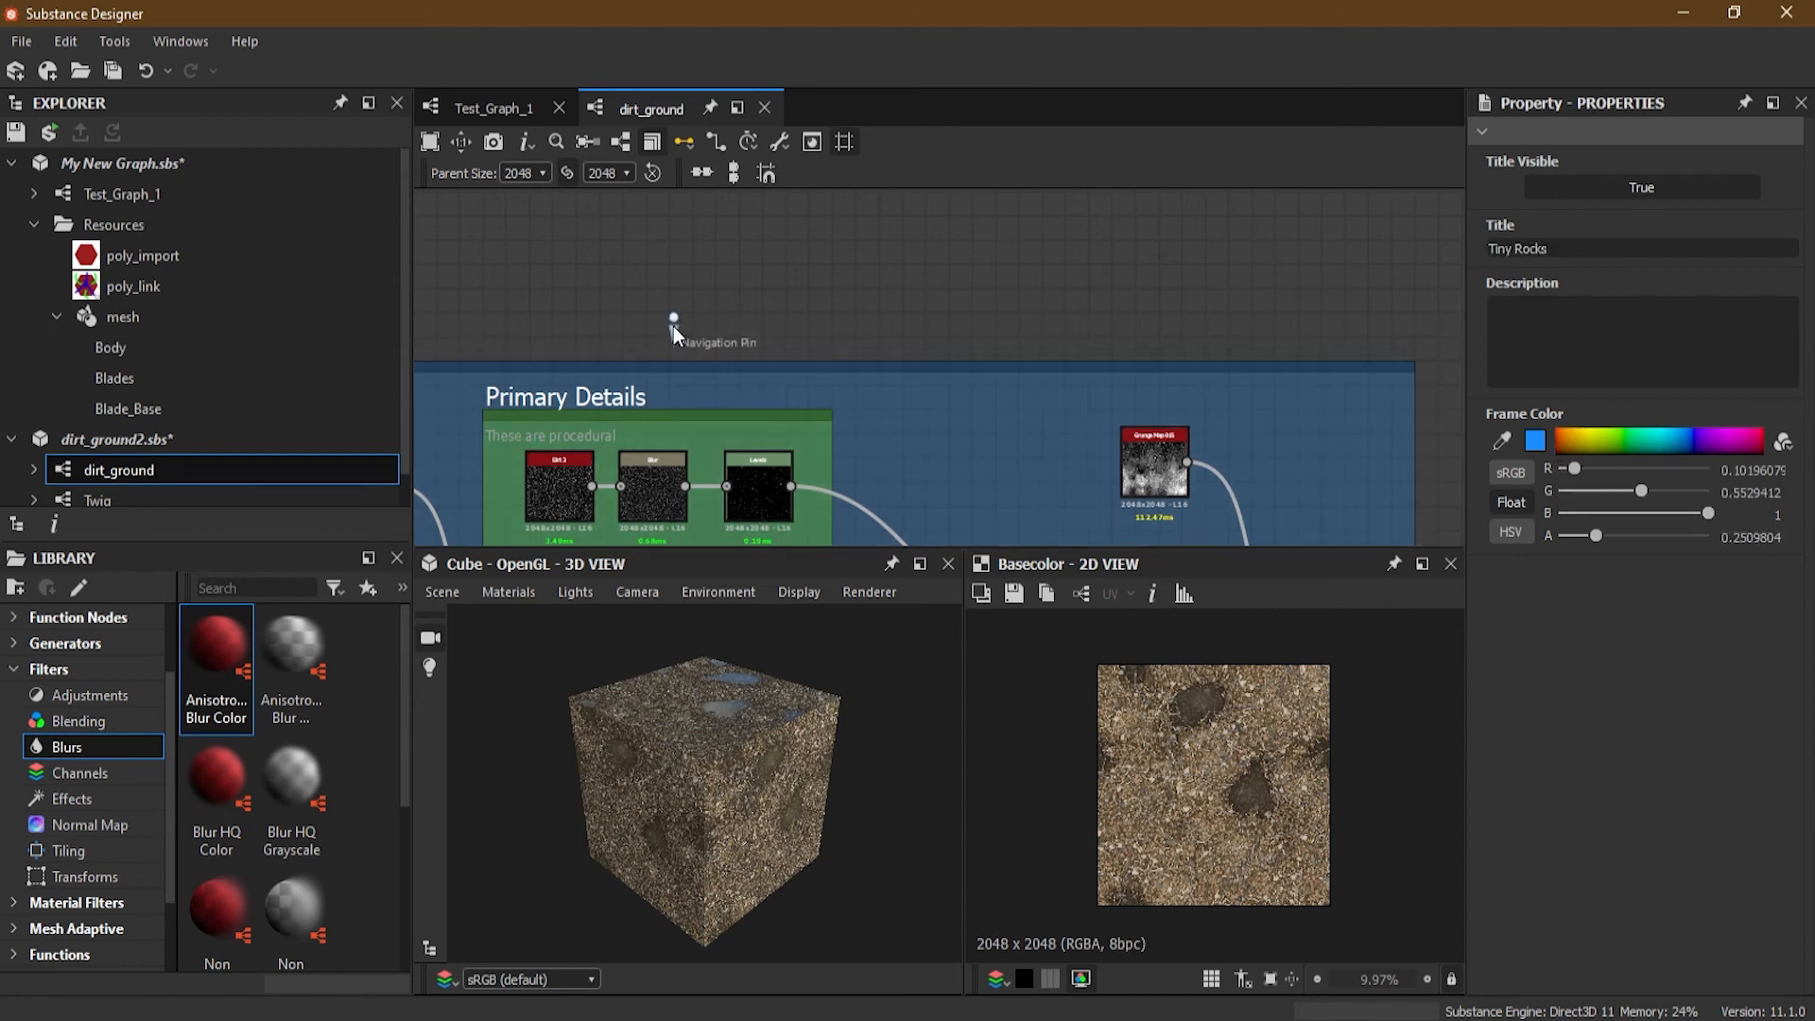
Step: Replace the label text of the navigation pin above Primary Details with "Initial Stage"
mouse_move(722, 348)
left_mouse_down()
mouse_move(706, 319)
mouse_move(718, 328)
left_mouse_up()
scroll(696, 337, "up", 5)
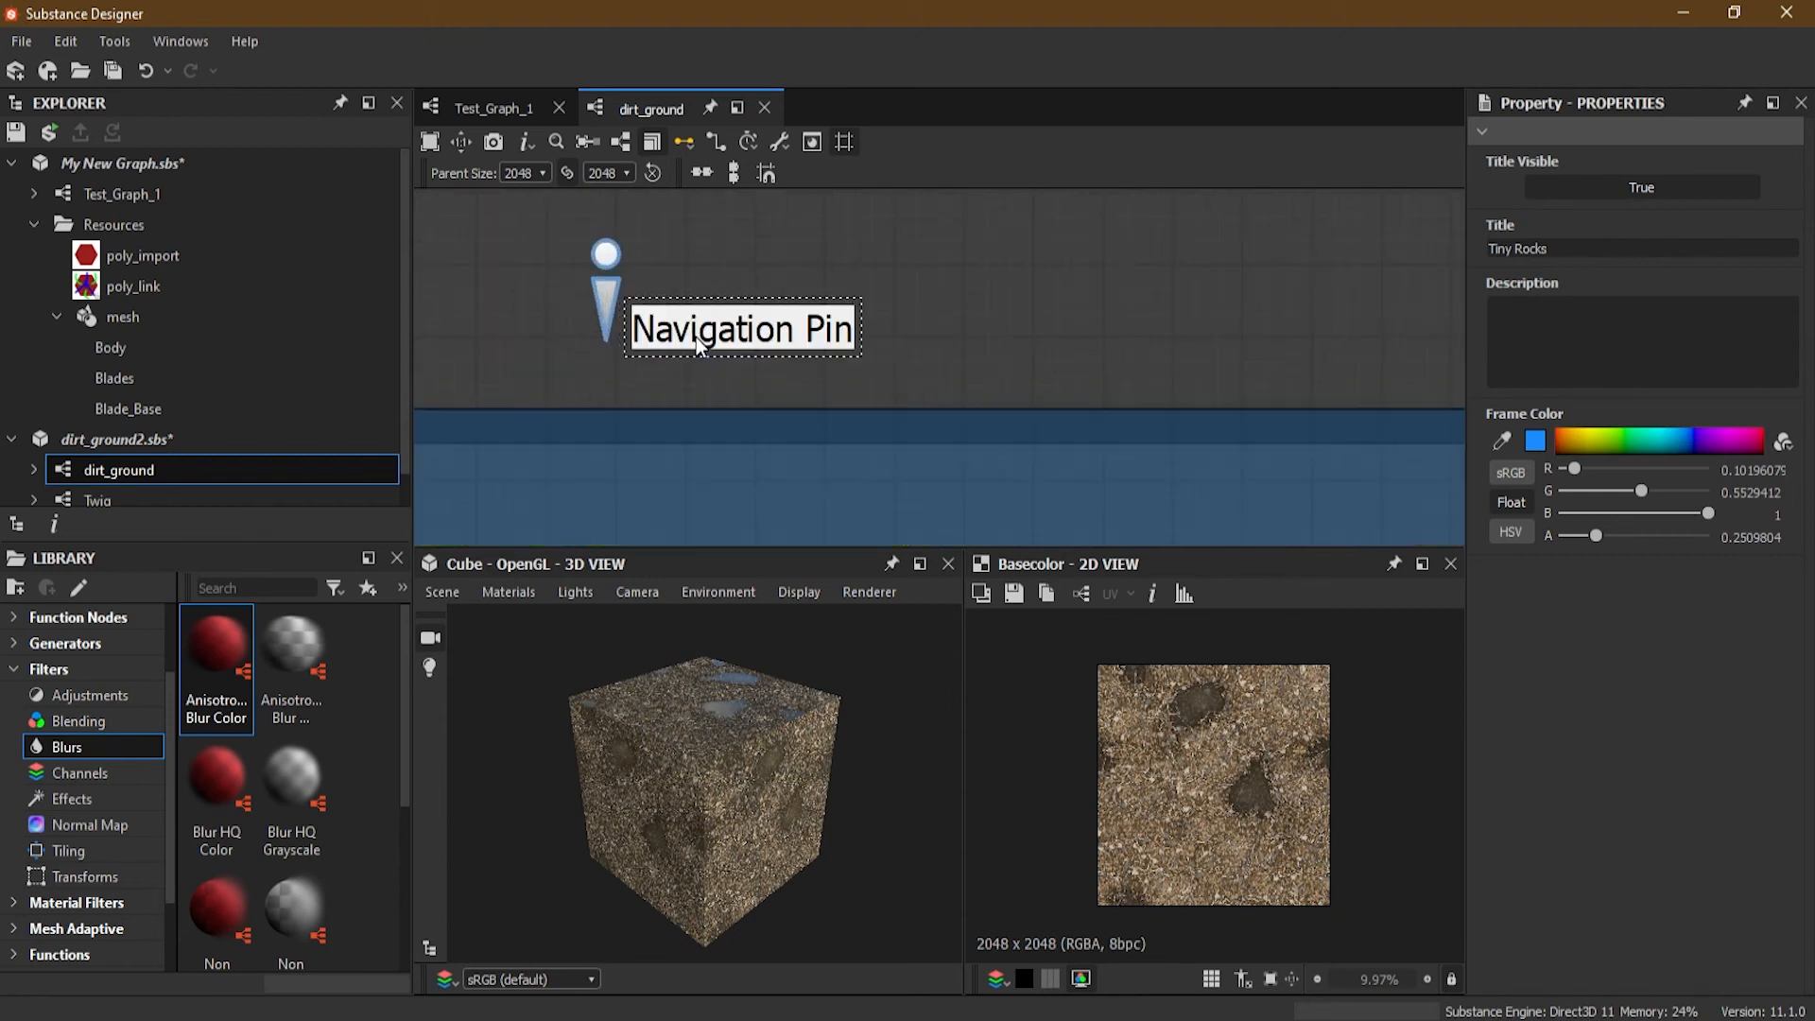
double_click(737, 331)
left_click(756, 333)
double_click(762, 335)
left_click(759, 334)
triple_click(775, 340)
key("BackSpace")
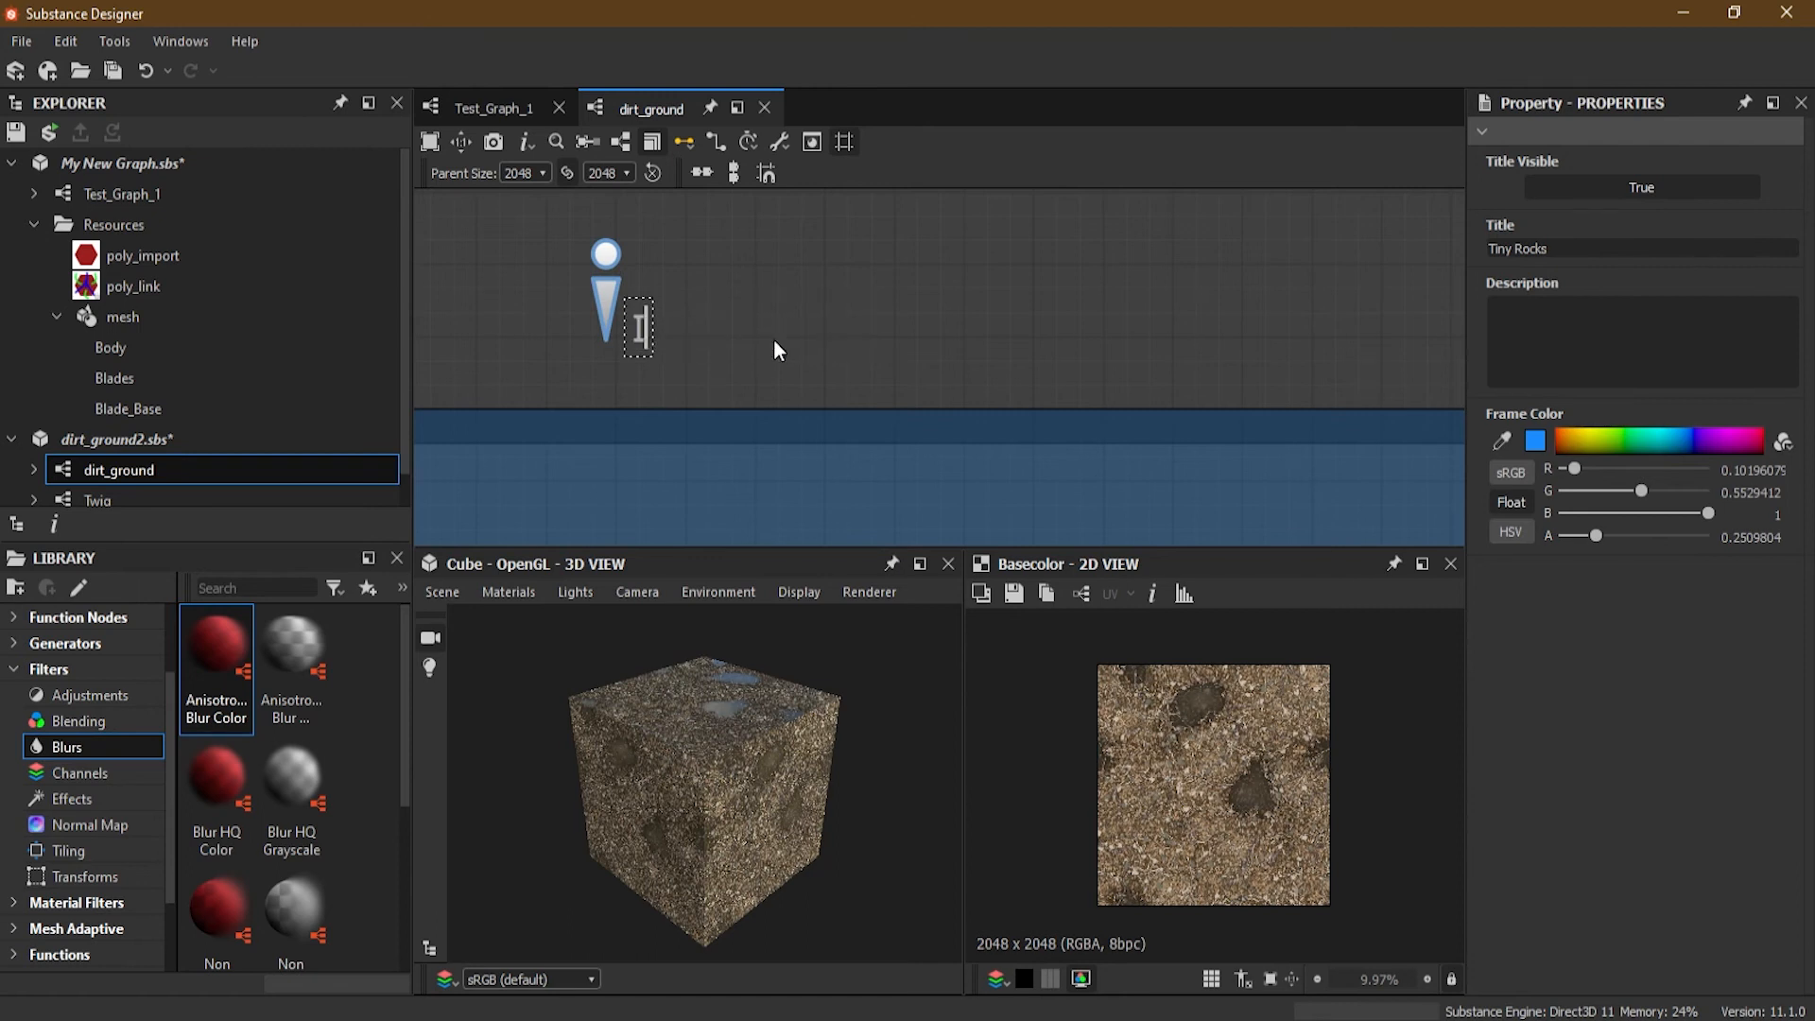
type("Initial ")
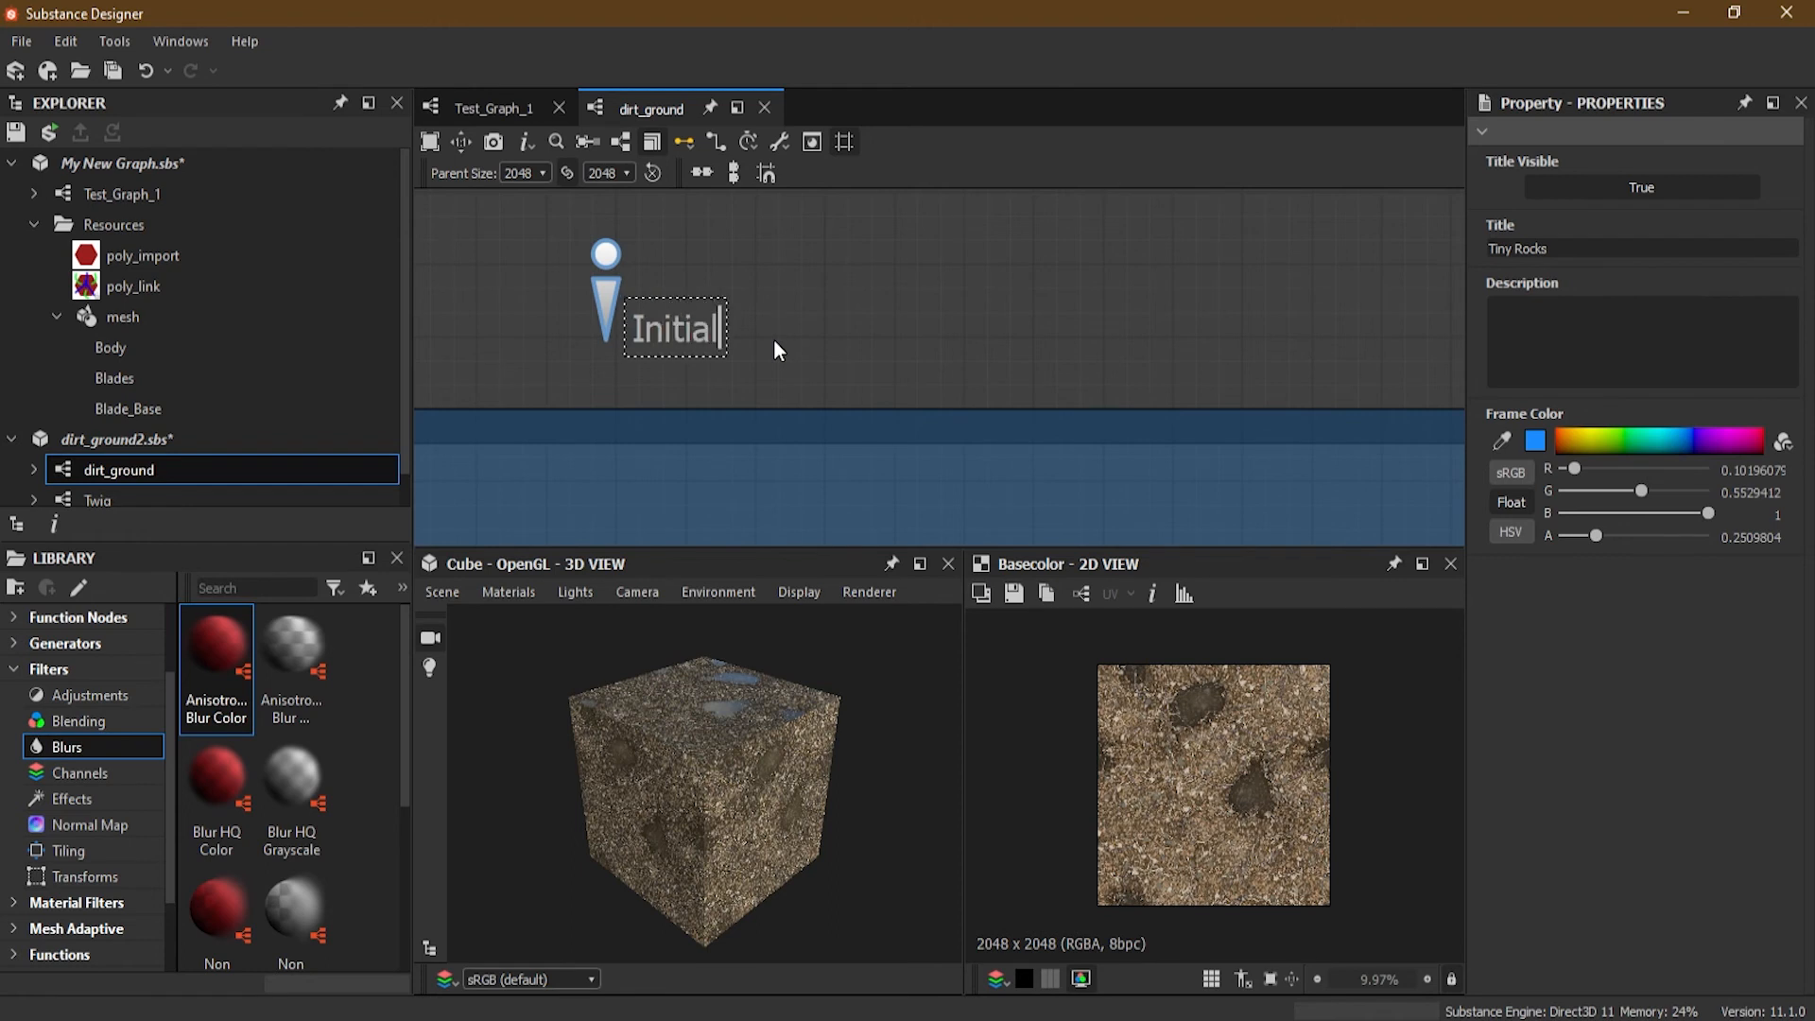
type("Stage")
key("Return")
Step: Examine the Tiny Rocks, Medium Size Rocks and Large Size Rocks frames around the new pin
scroll(854, 292, "down", 9)
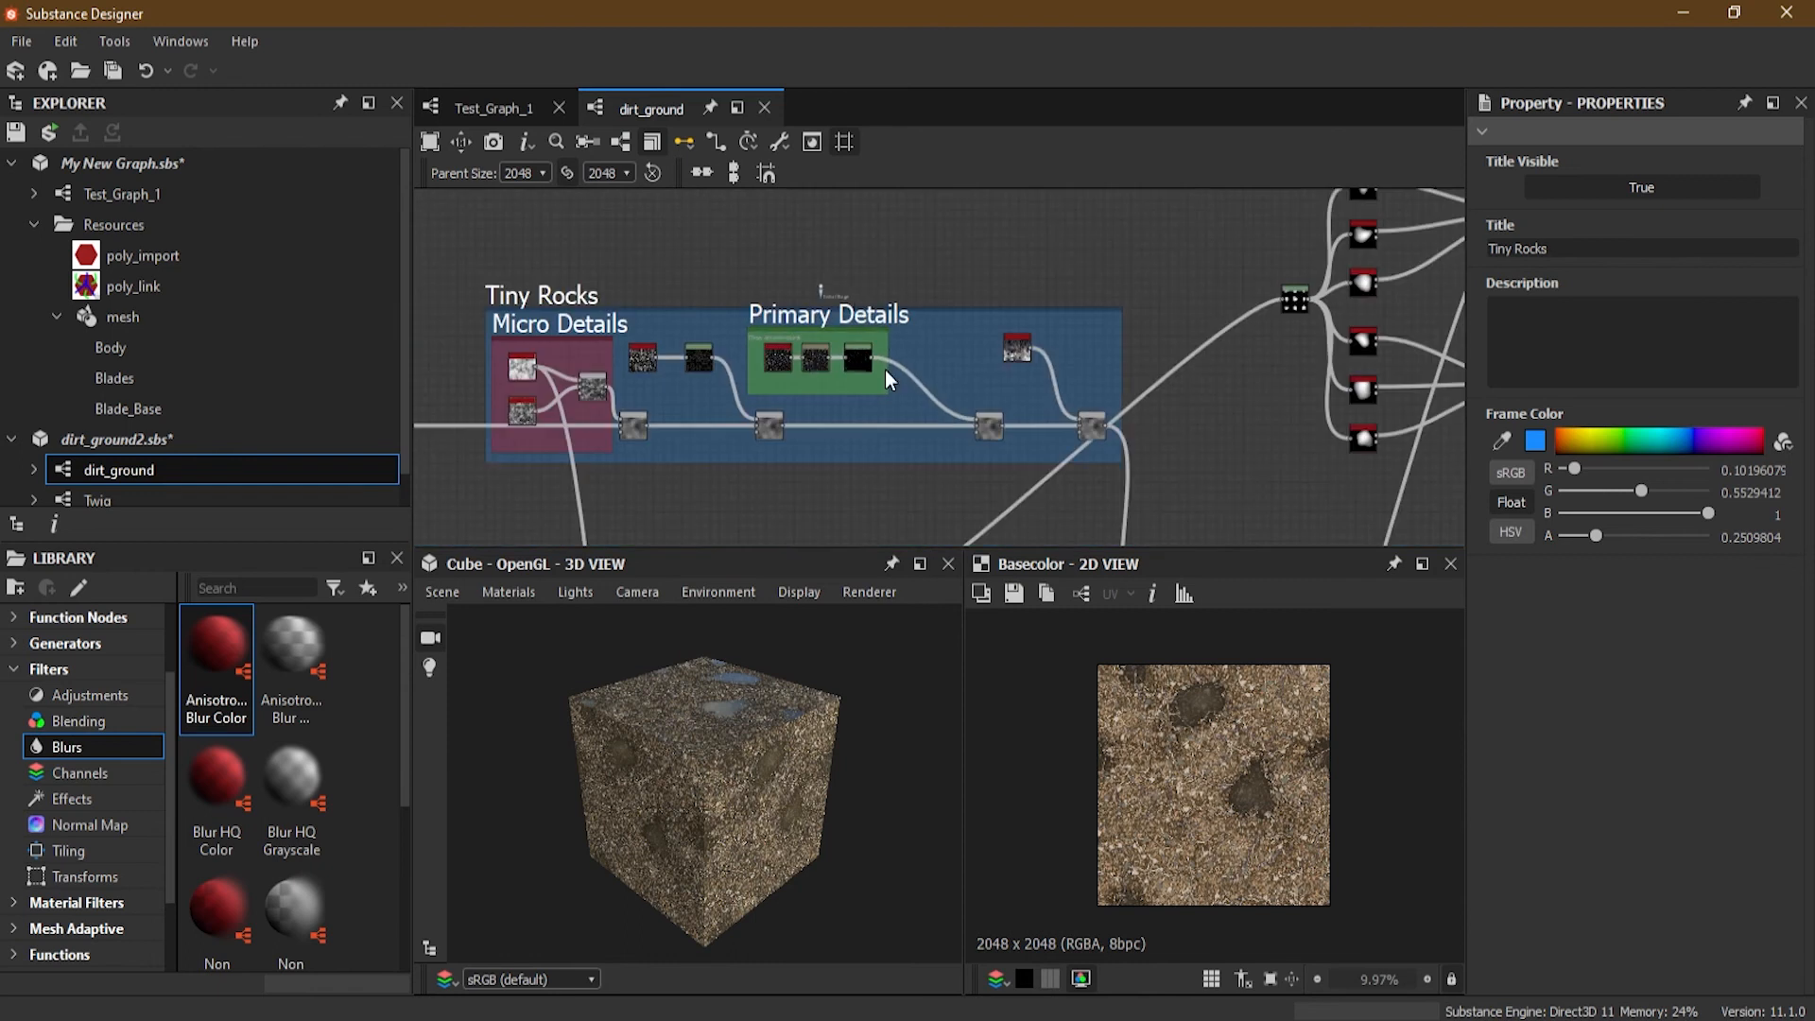
middle_click_drag(770, 456, 804, 199)
scroll(854, 299, "down", 3)
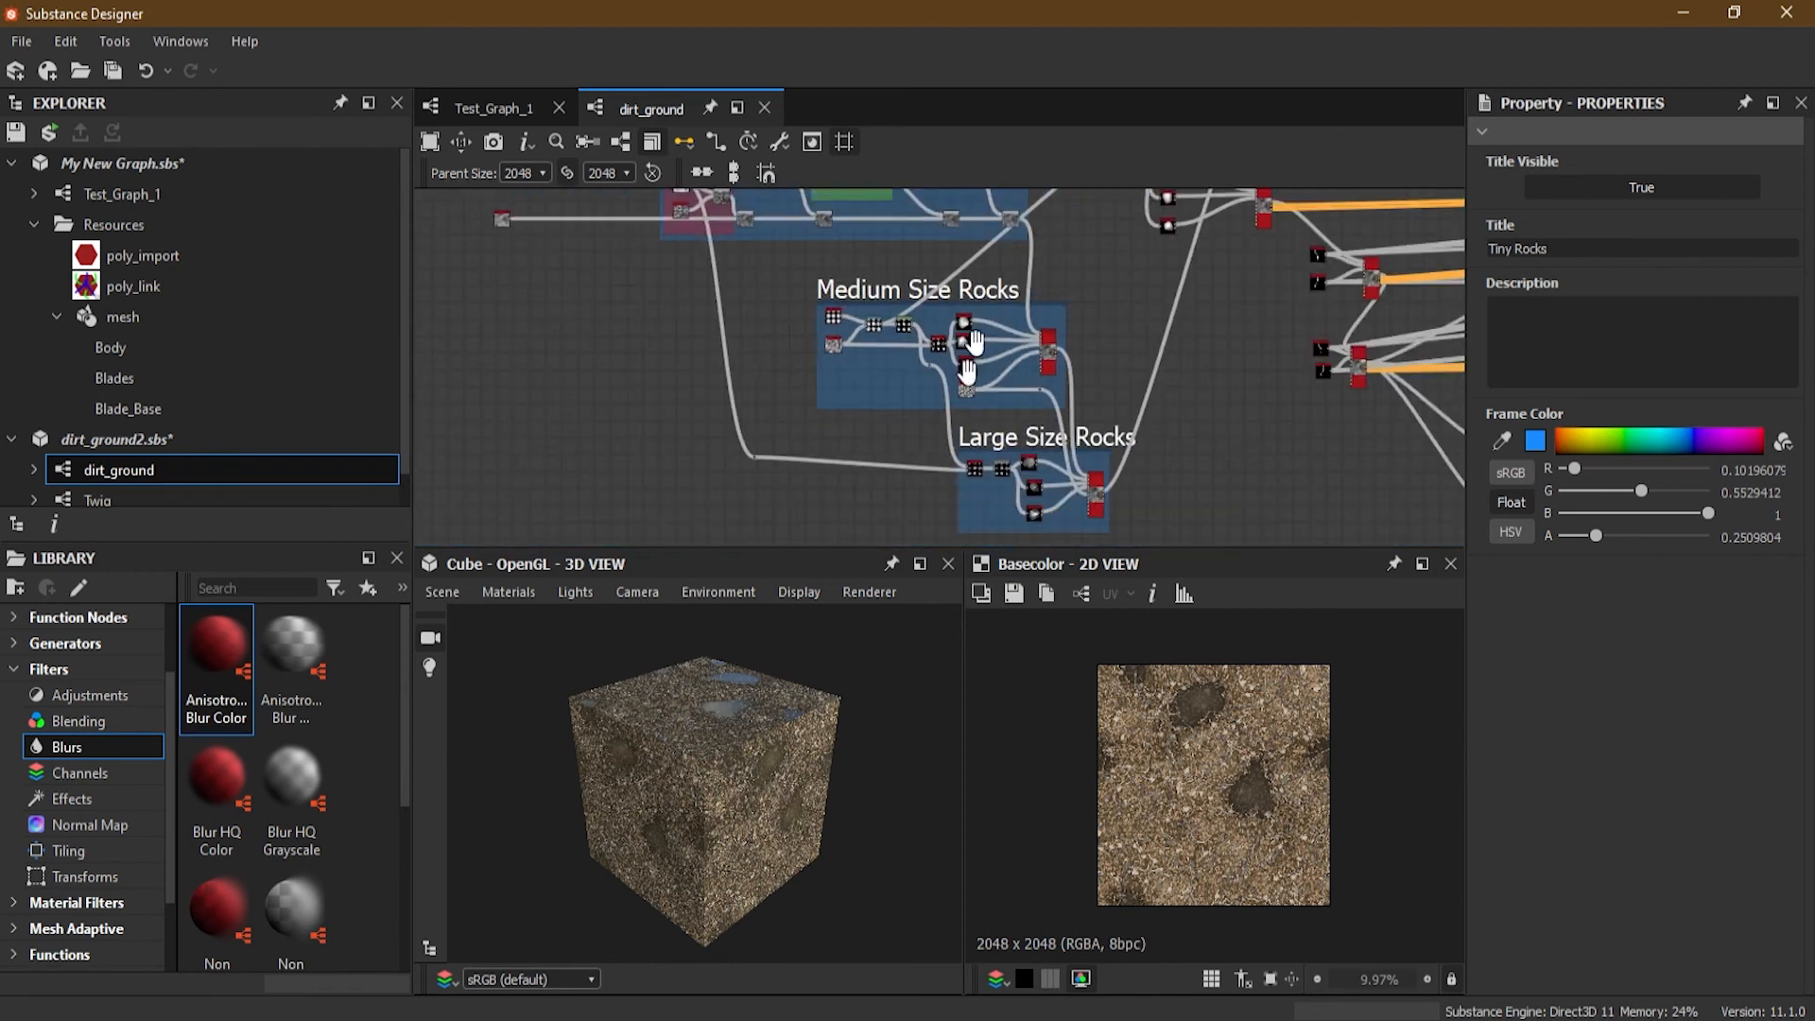
middle_click_drag(984, 301, 952, 440)
scroll(801, 271, "up", 5)
scroll(828, 281, "up", 2)
scroll(845, 290, "down", 5)
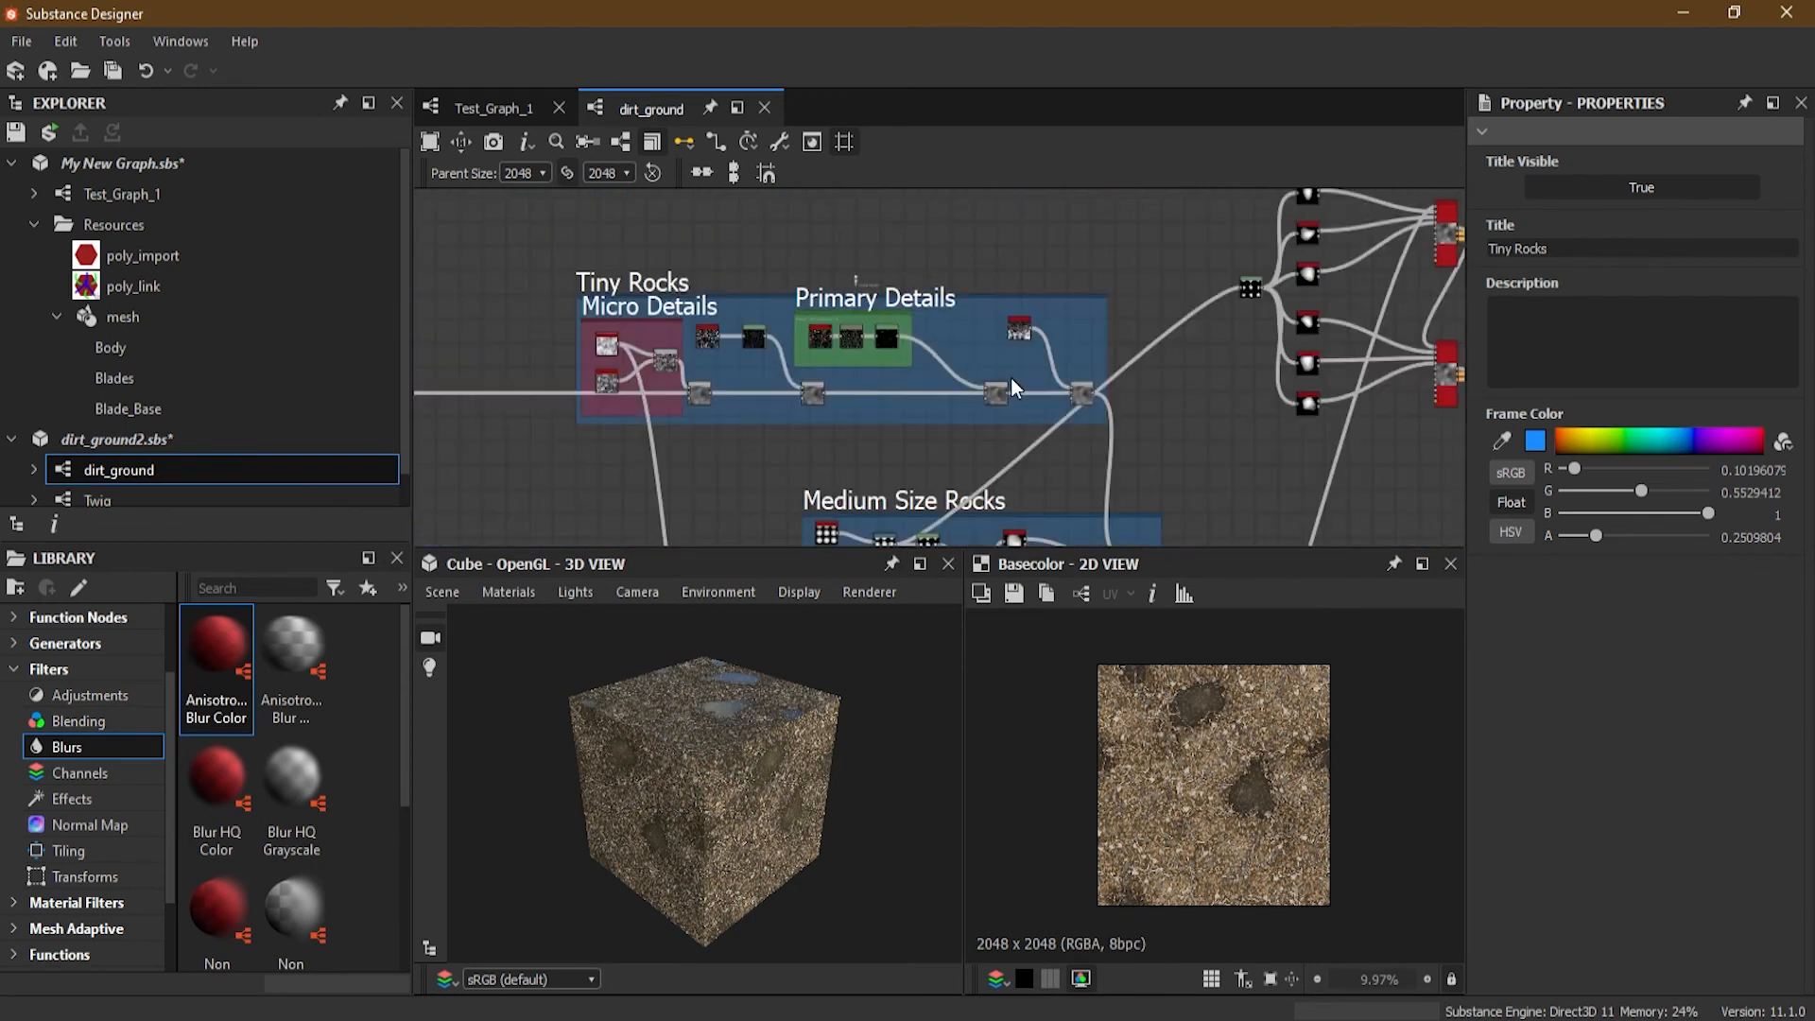
Step: Add a navigation pin in the middle part of the network and place it above the Grunge Map 013 node
middle_click_drag(1017, 380, 921, 164)
middle_click_drag(981, 340, 357, 366)
middle_click_drag(1133, 334, 670, 451)
middle_click_drag(1024, 392, 1174, 460)
scroll(917, 418, "up", 4)
middle_click_drag(917, 418, 980, 302)
scroll(955, 298, "up", 2)
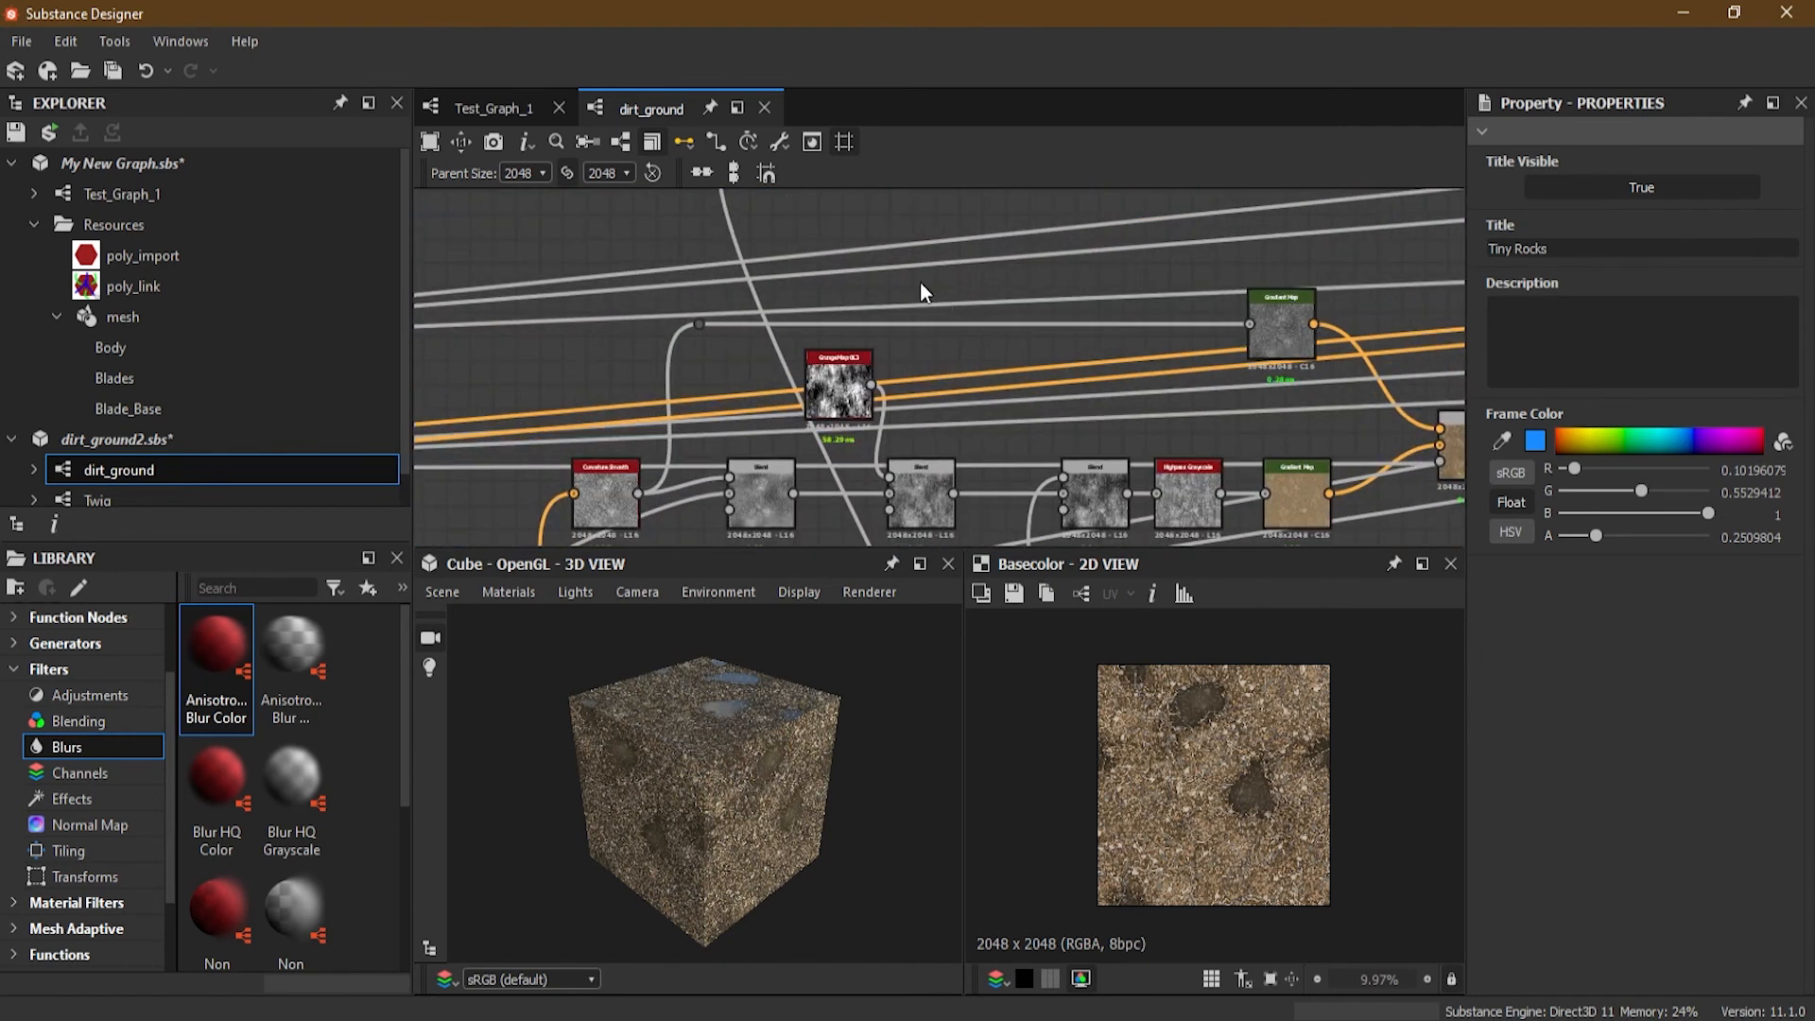
right_click(920, 282)
left_click(1045, 386)
scroll(933, 299, "up", 2)
left_click_drag(920, 296, 793, 293)
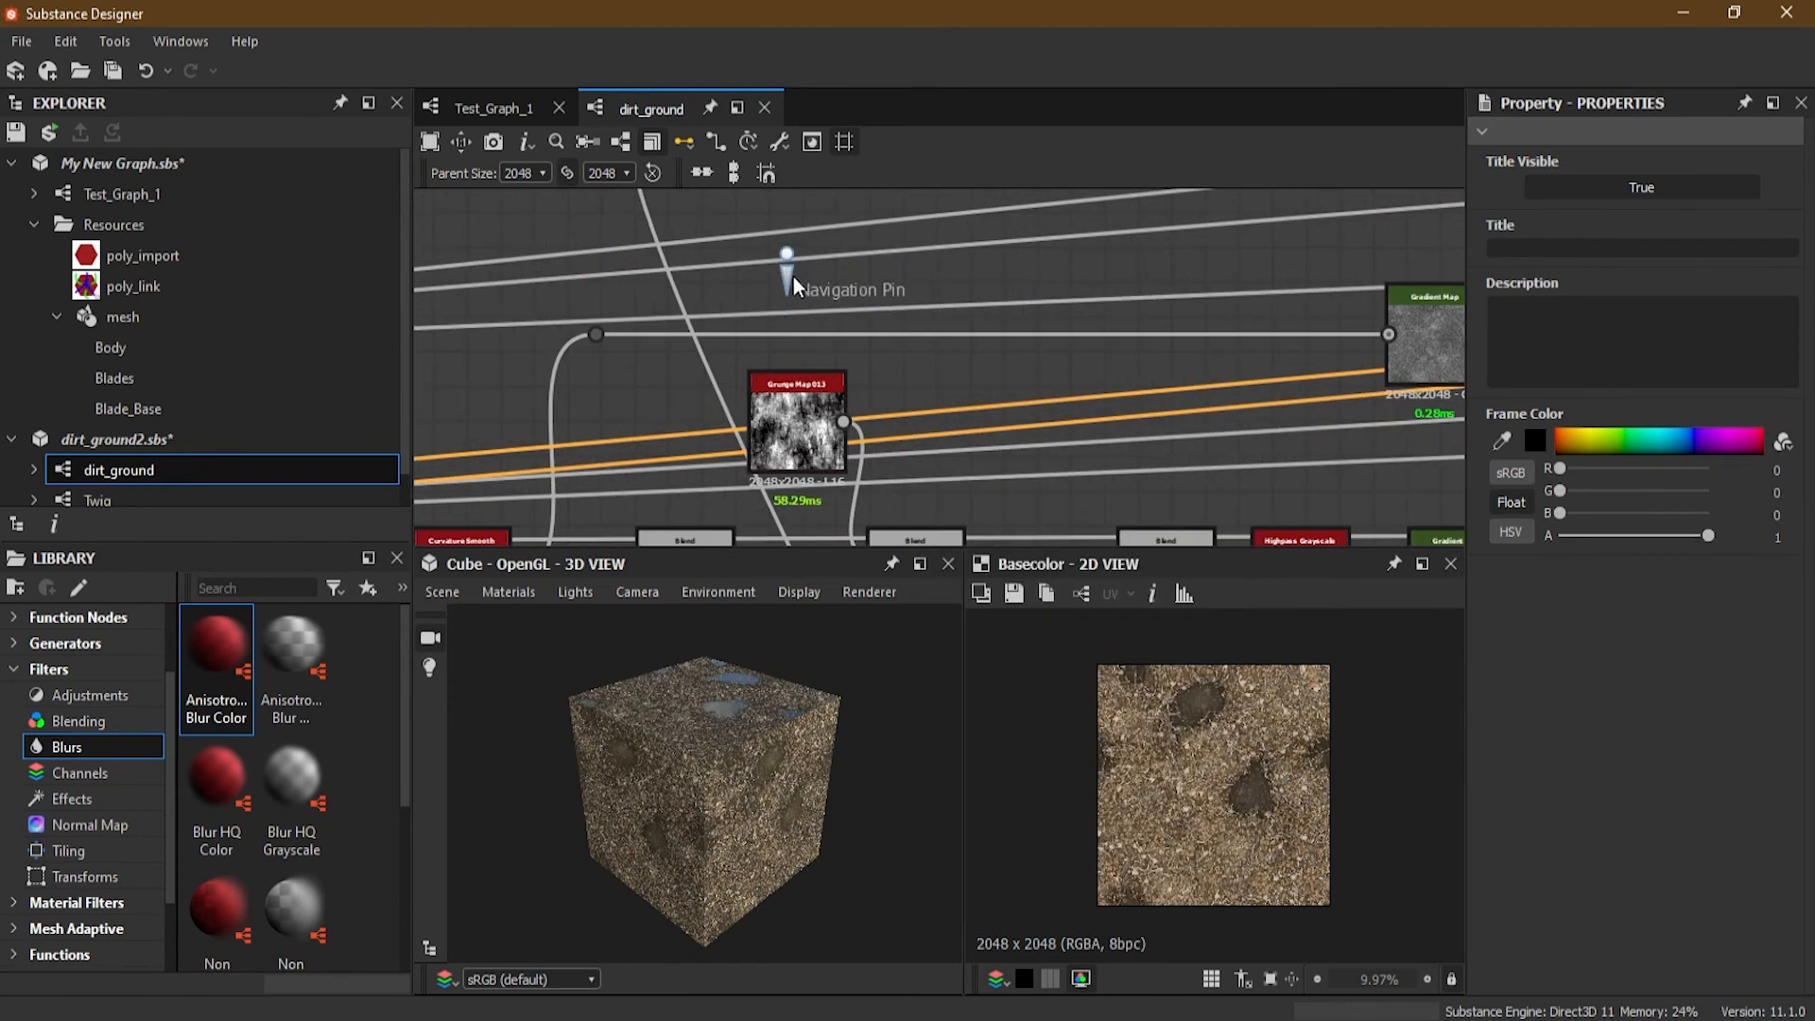
Step: Rename the navigation pin above Grunge Map 013 to "Middle Level Stage"
scroll(792, 279, "up", 1)
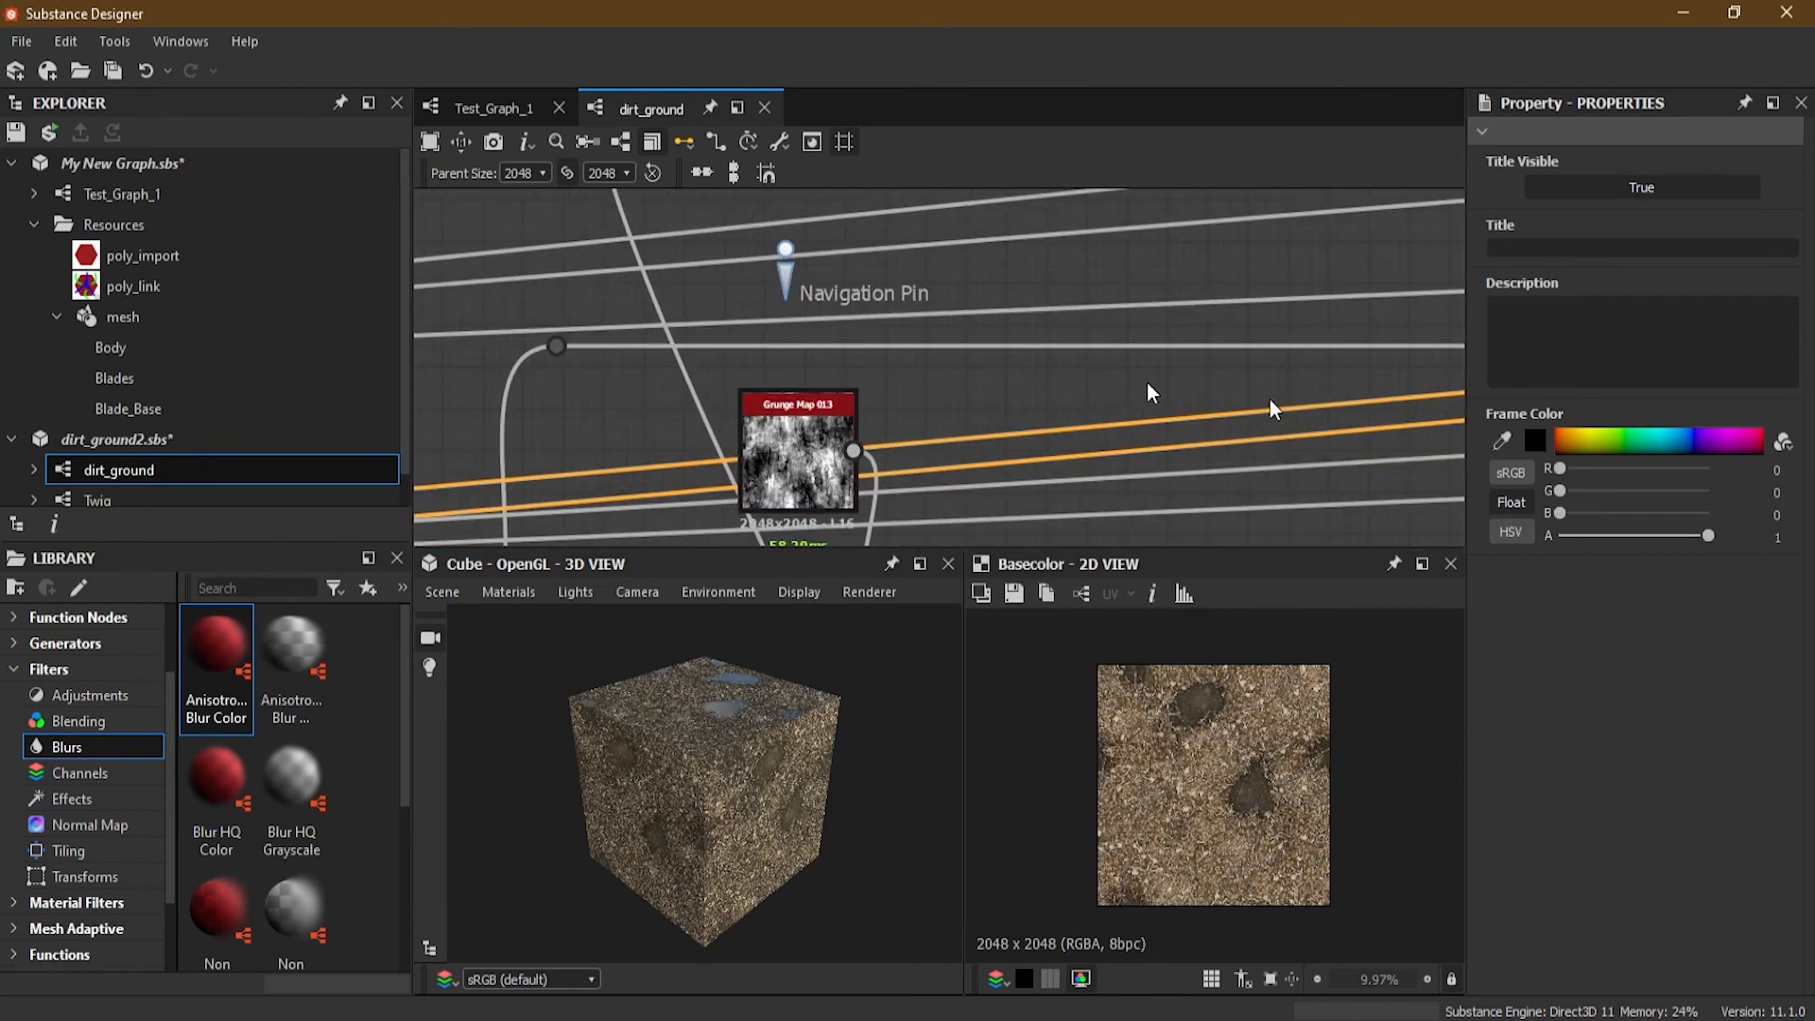
double_click(787, 286)
scroll(804, 293, "up", 1)
scroll(805, 293, "up", 1)
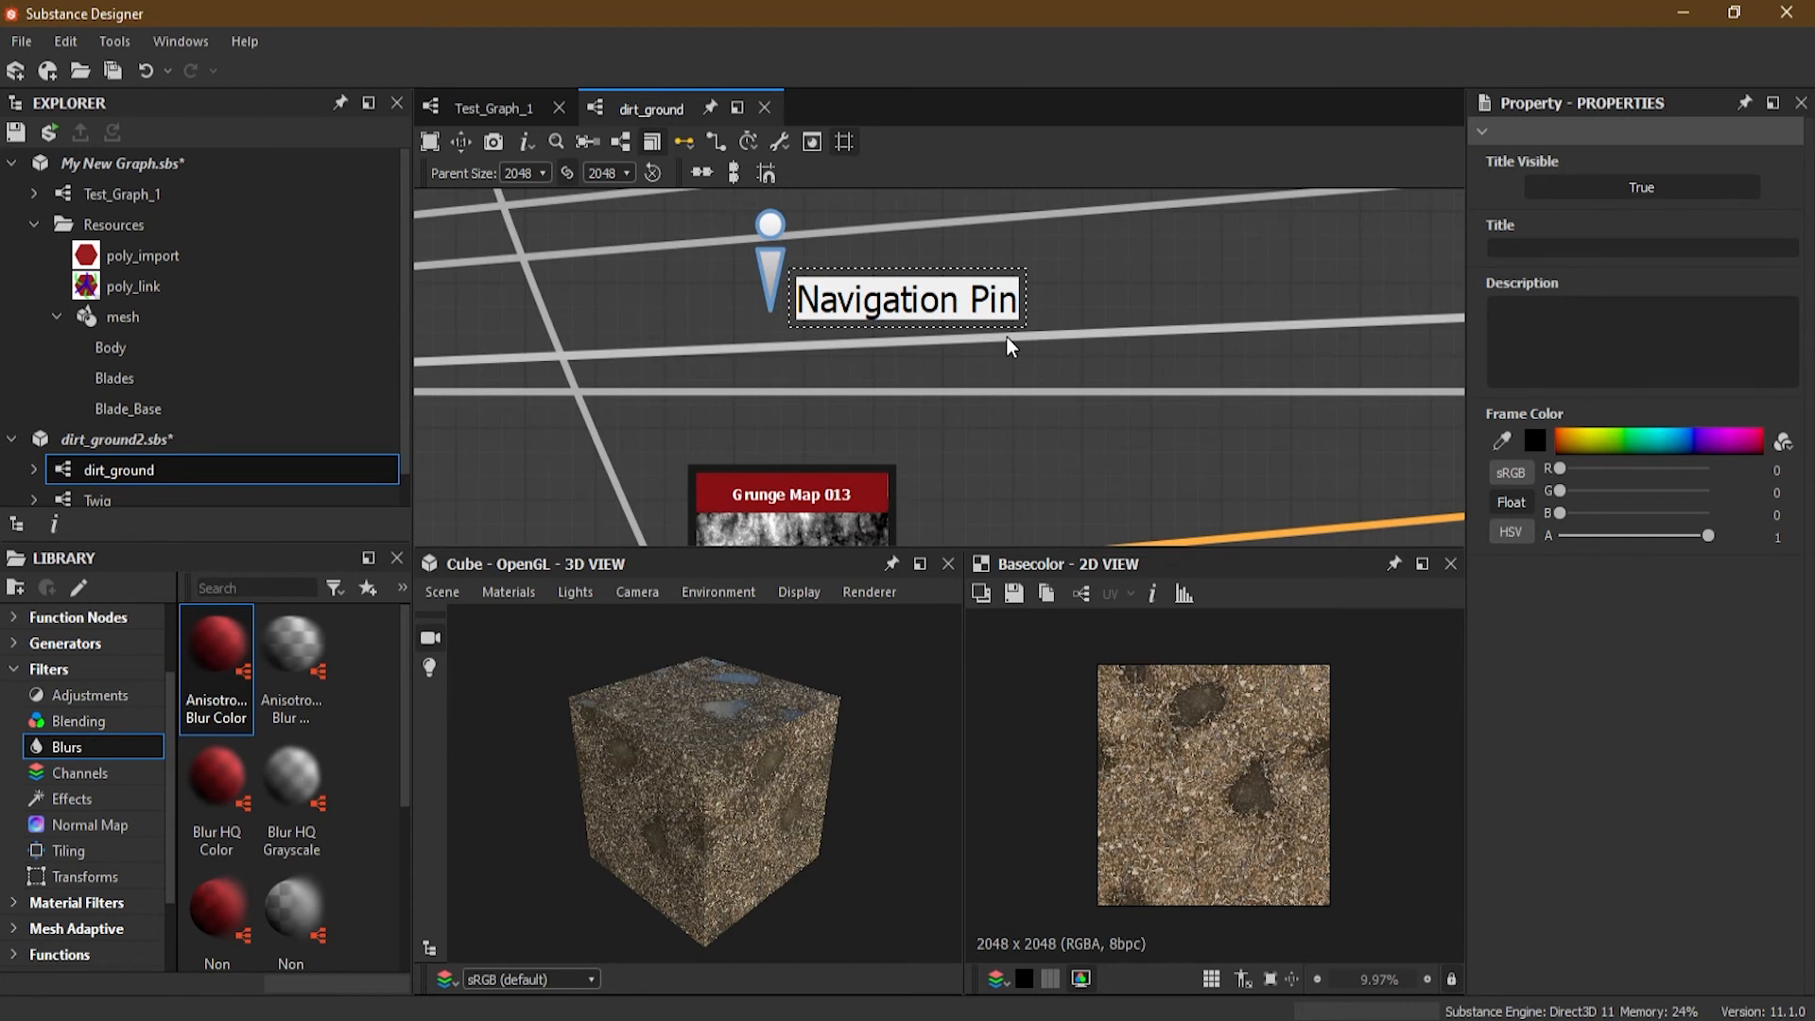
type("Middle ")
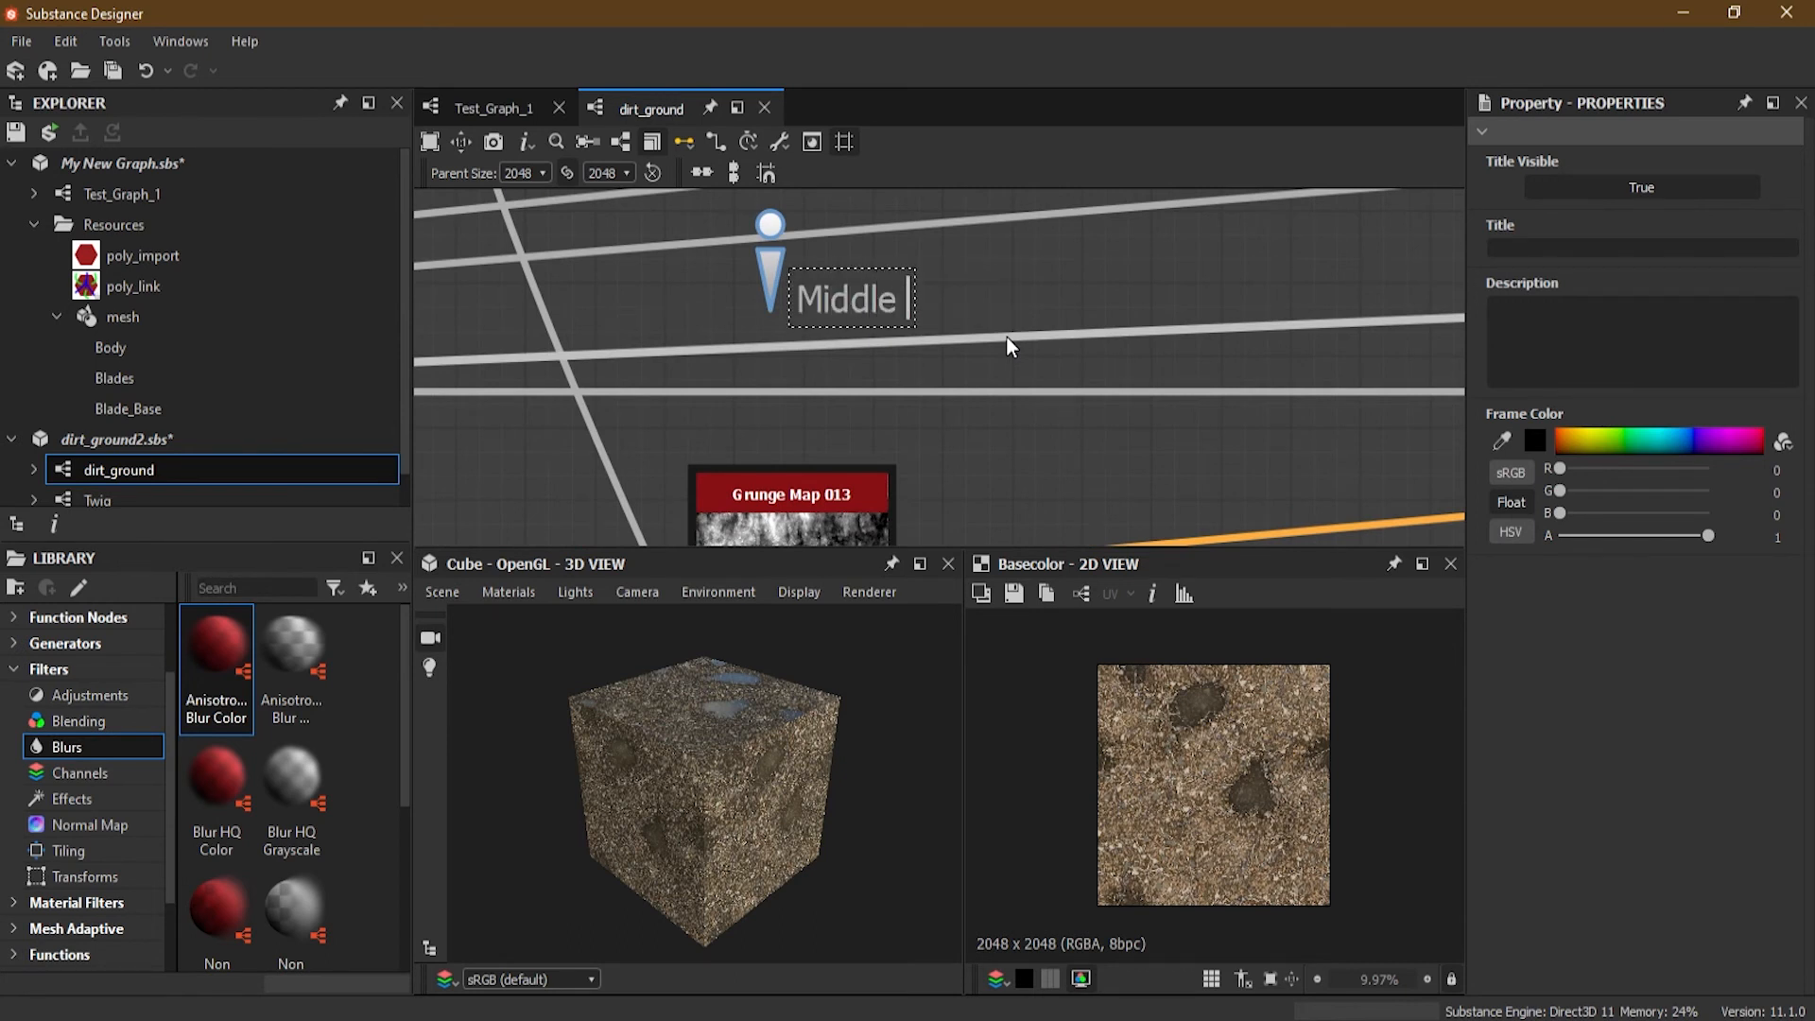
type("Level Stage")
key("Return")
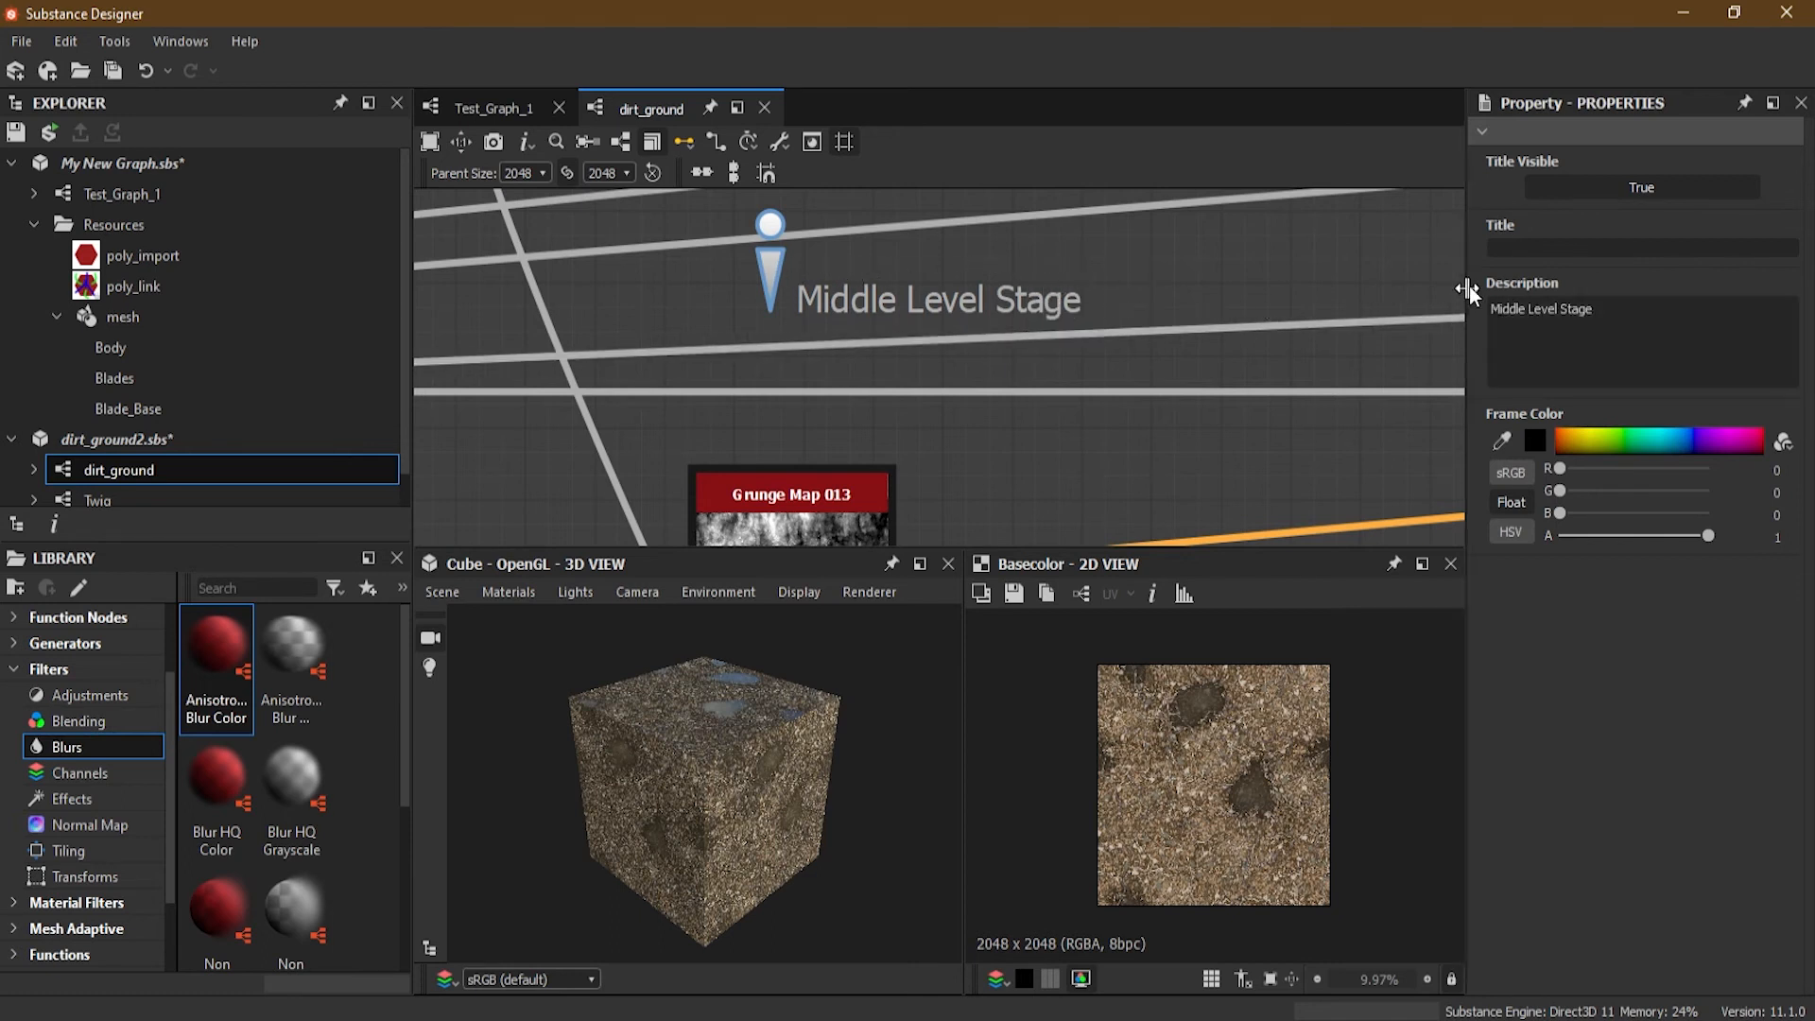
Step: Set the frame color of the Middle Level Stage pin to green and reselect the pin
double_click(808, 293)
left_click(1623, 438)
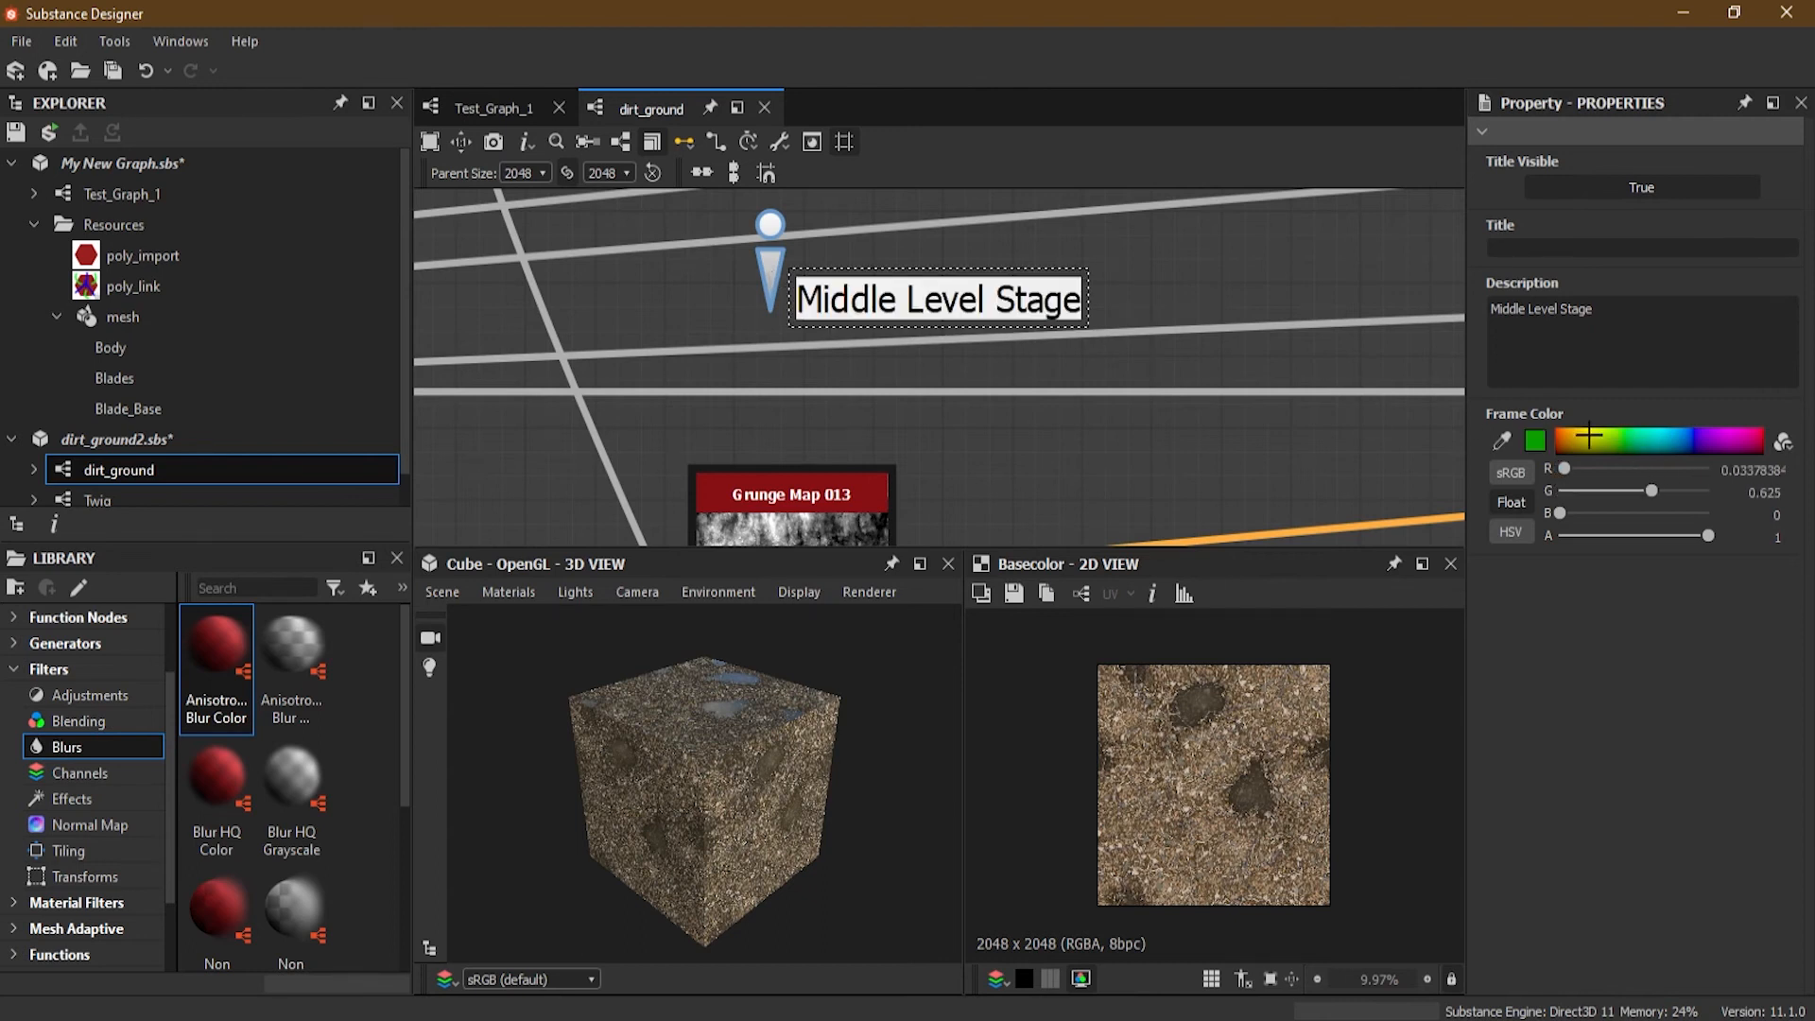
left_click(1185, 276)
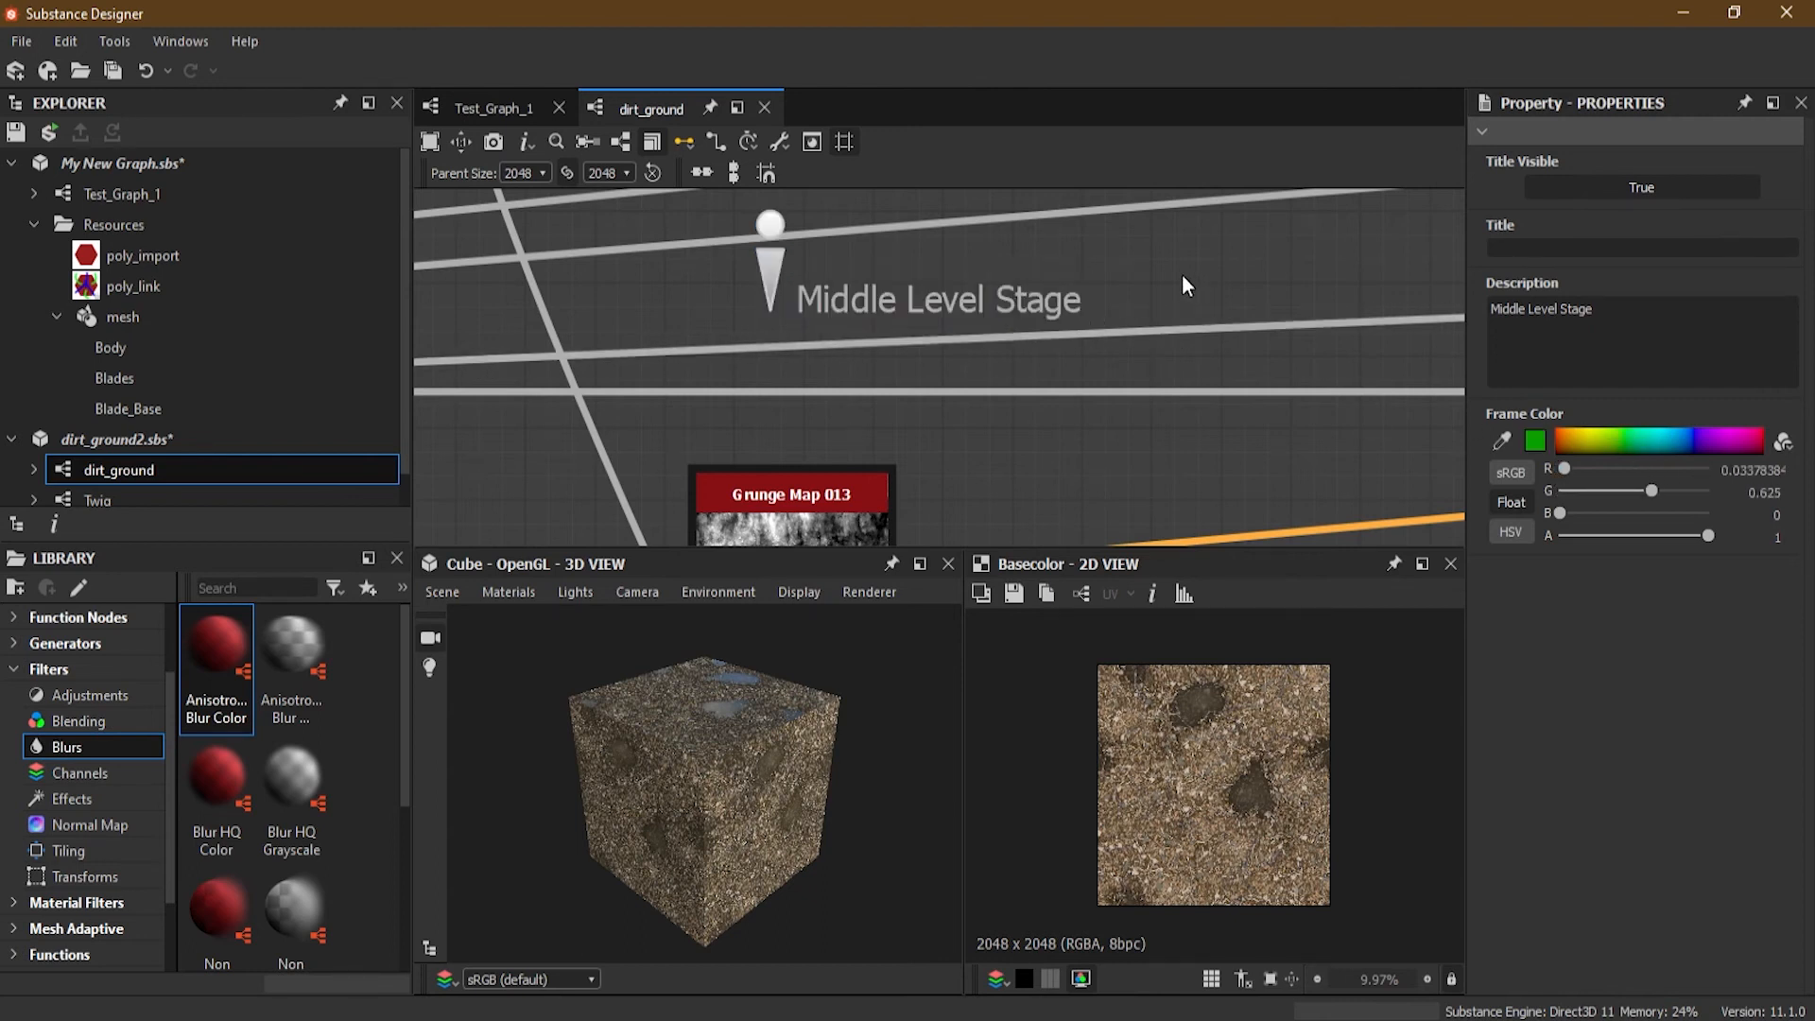
double_click(770, 227)
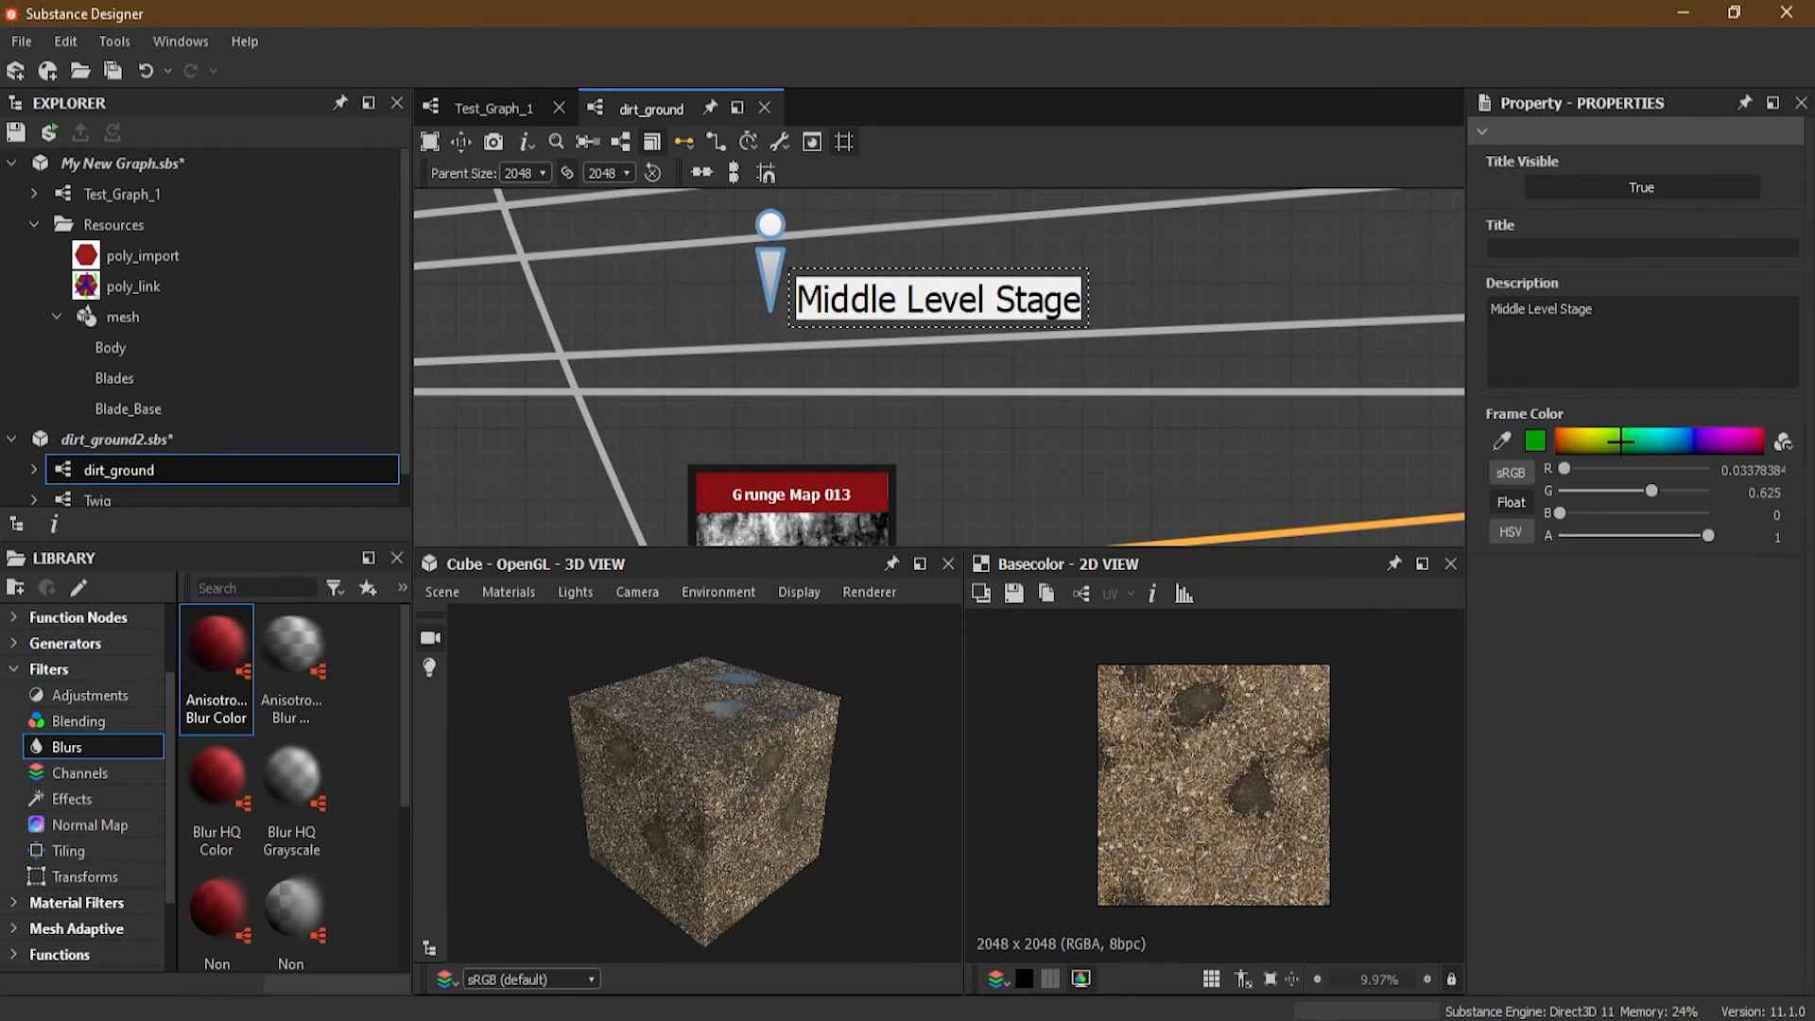
Step: Add a navigation pin near the output end of the network and place it above the gap between Base Material and Material Color Blend
left_click(1115, 253)
scroll(1115, 252, "down", 3)
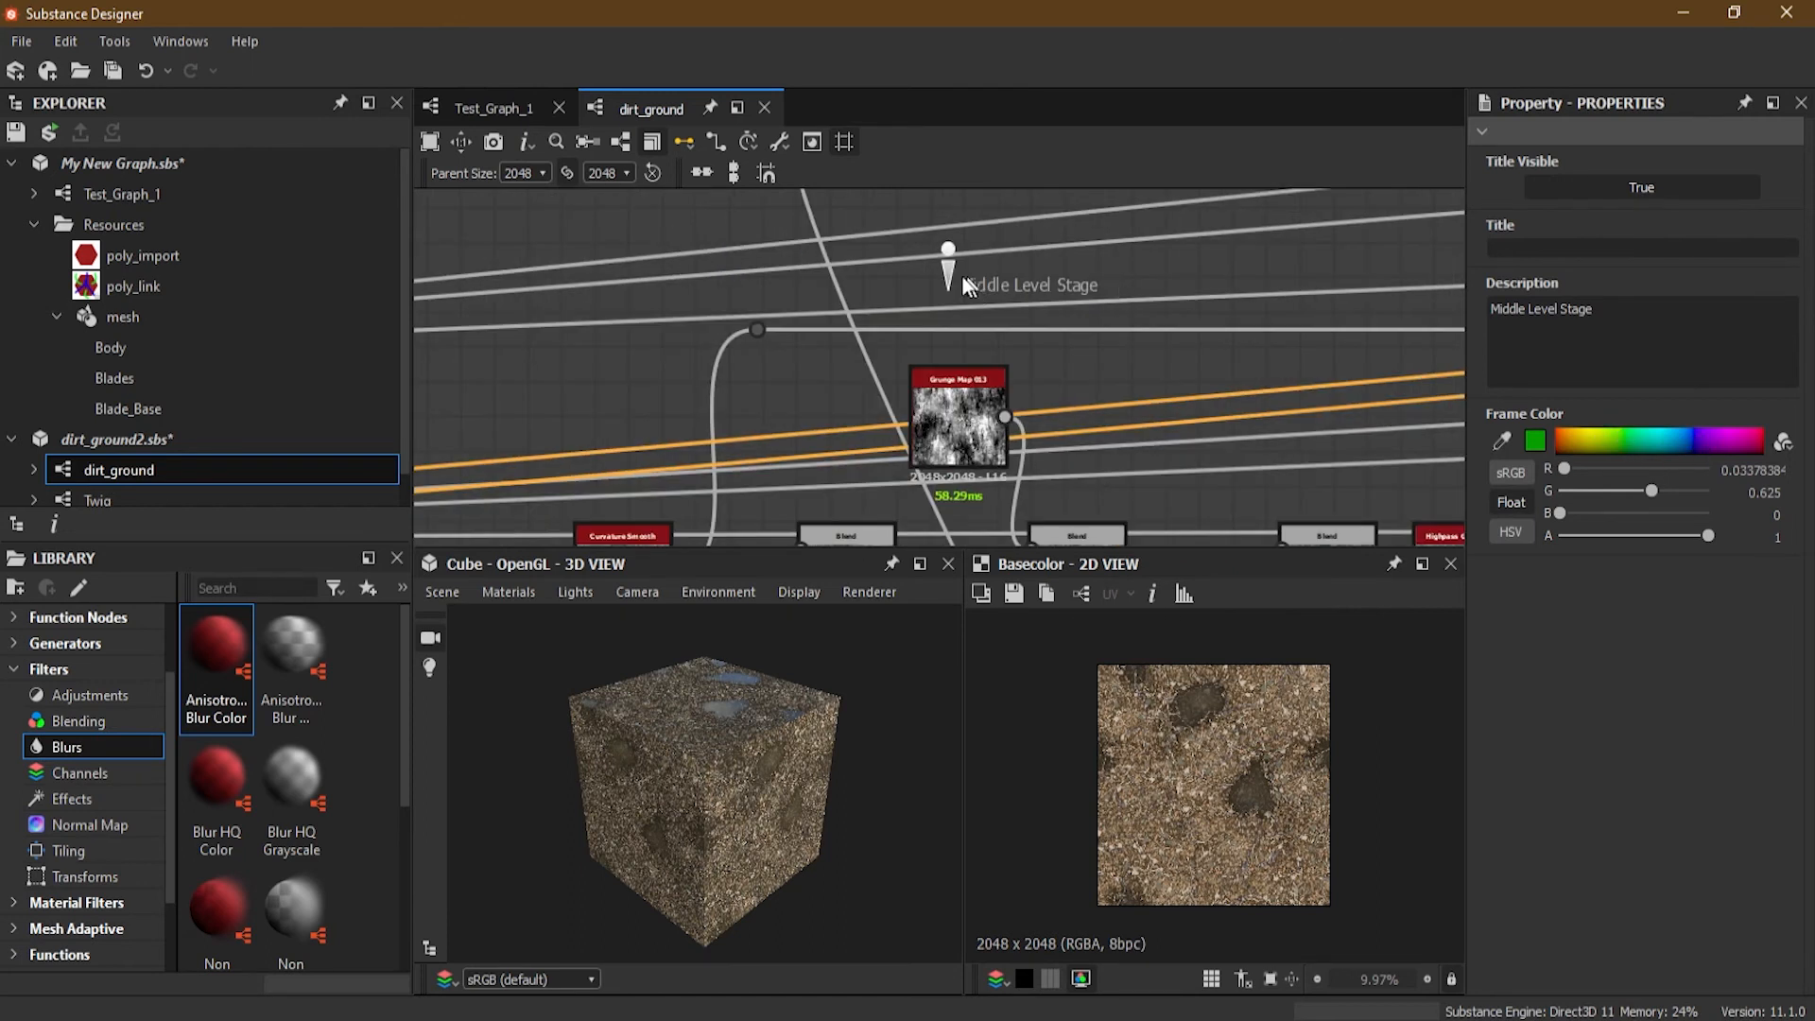
left_click_drag(957, 270, 962, 283)
mouse_move(1029, 492)
left_mouse_down()
mouse_move(978, 416)
mouse_move(944, 275)
left_mouse_up()
scroll(1097, 319, "down", 3)
scroll(1087, 314, "up", 3)
scroll(1059, 288, "down", 3)
middle_click_drag(1058, 287, 930, 355)
scroll(1106, 375, "down", 5)
scroll(1299, 303, "up", 6)
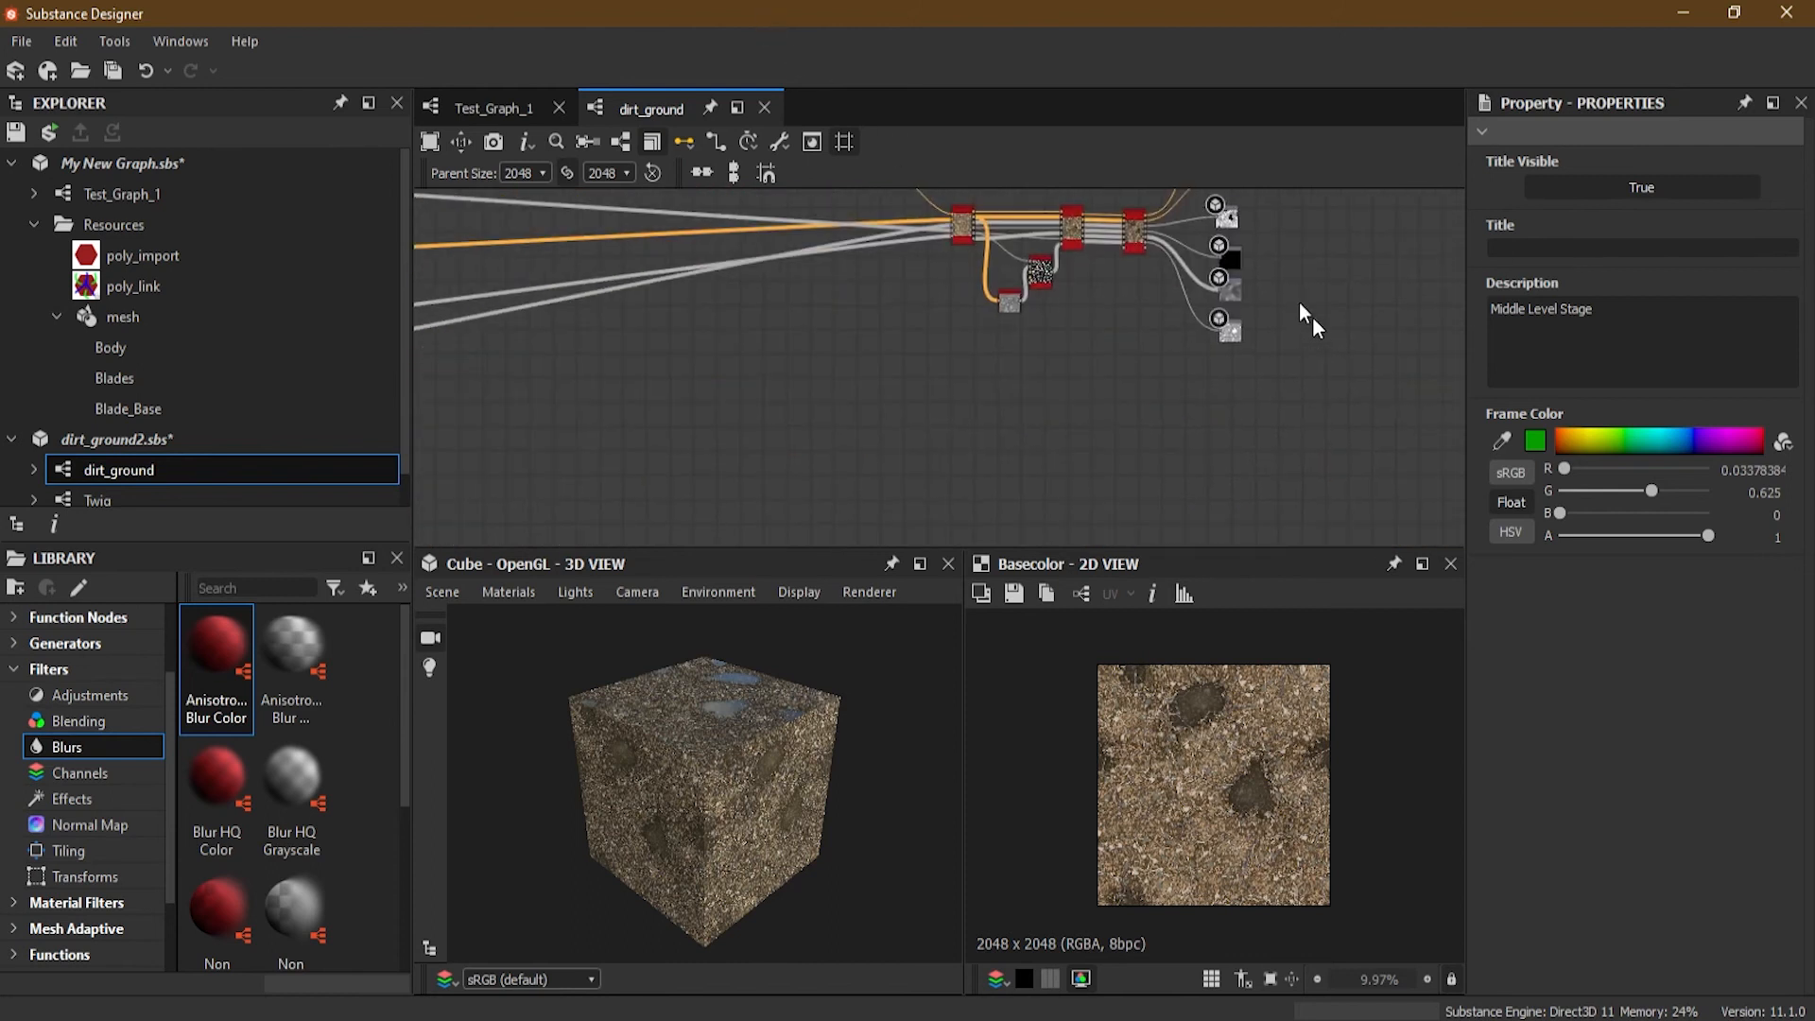
right_click(1035, 278)
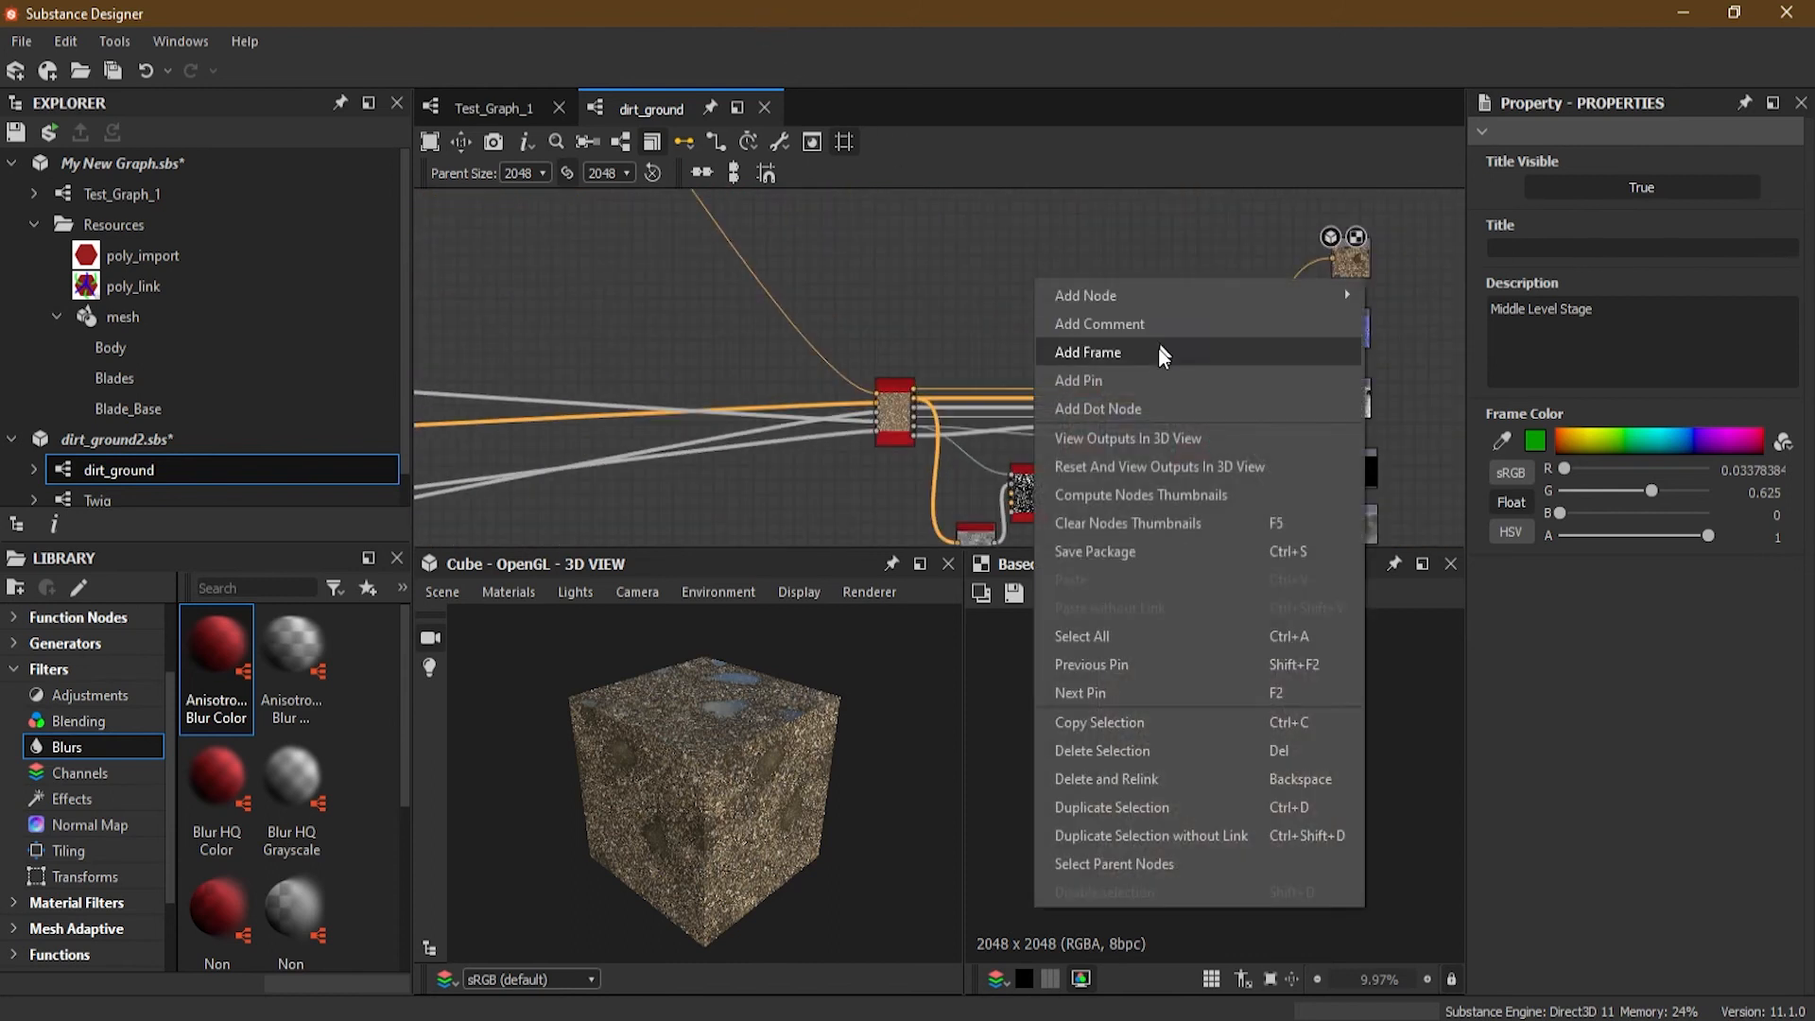
left_click(1148, 376)
scroll(1057, 297, "up", 3)
left_click_drag(1025, 274, 1015, 326)
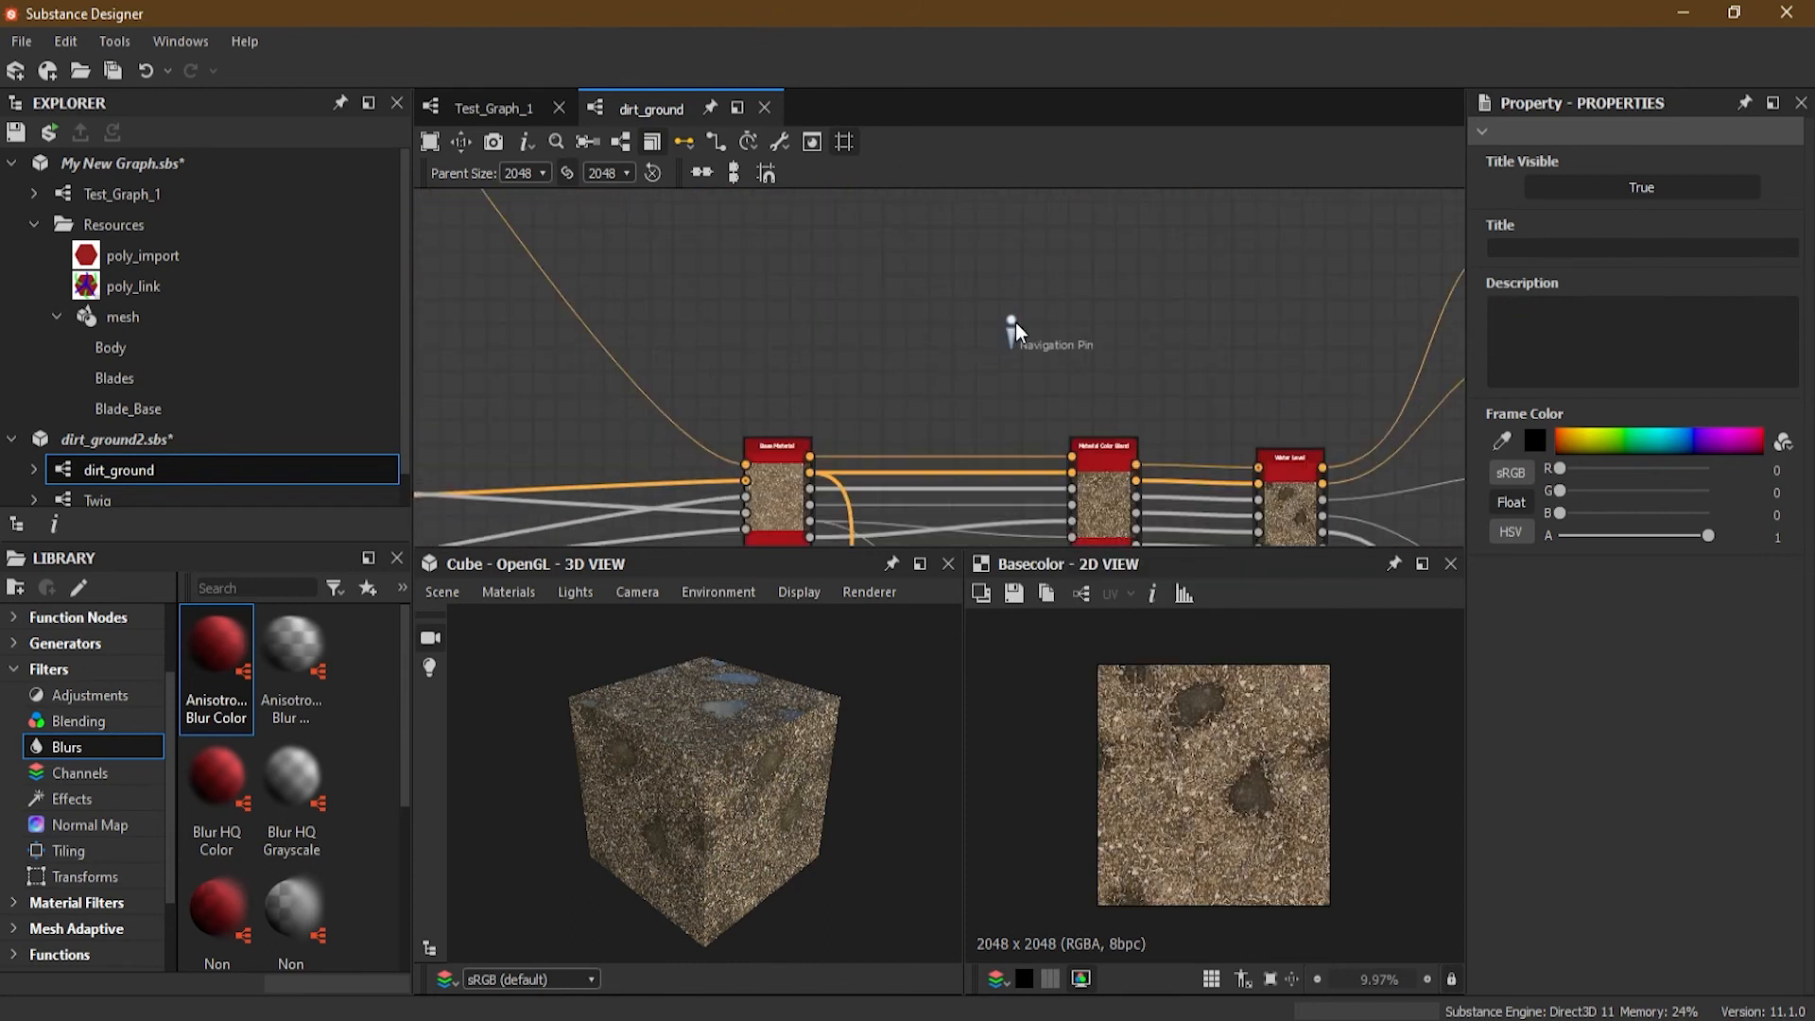
Step: Rename the navigation pin near the output nodes to "Final Stage"
scroll(1079, 342, "up", 3)
double_click(1057, 354)
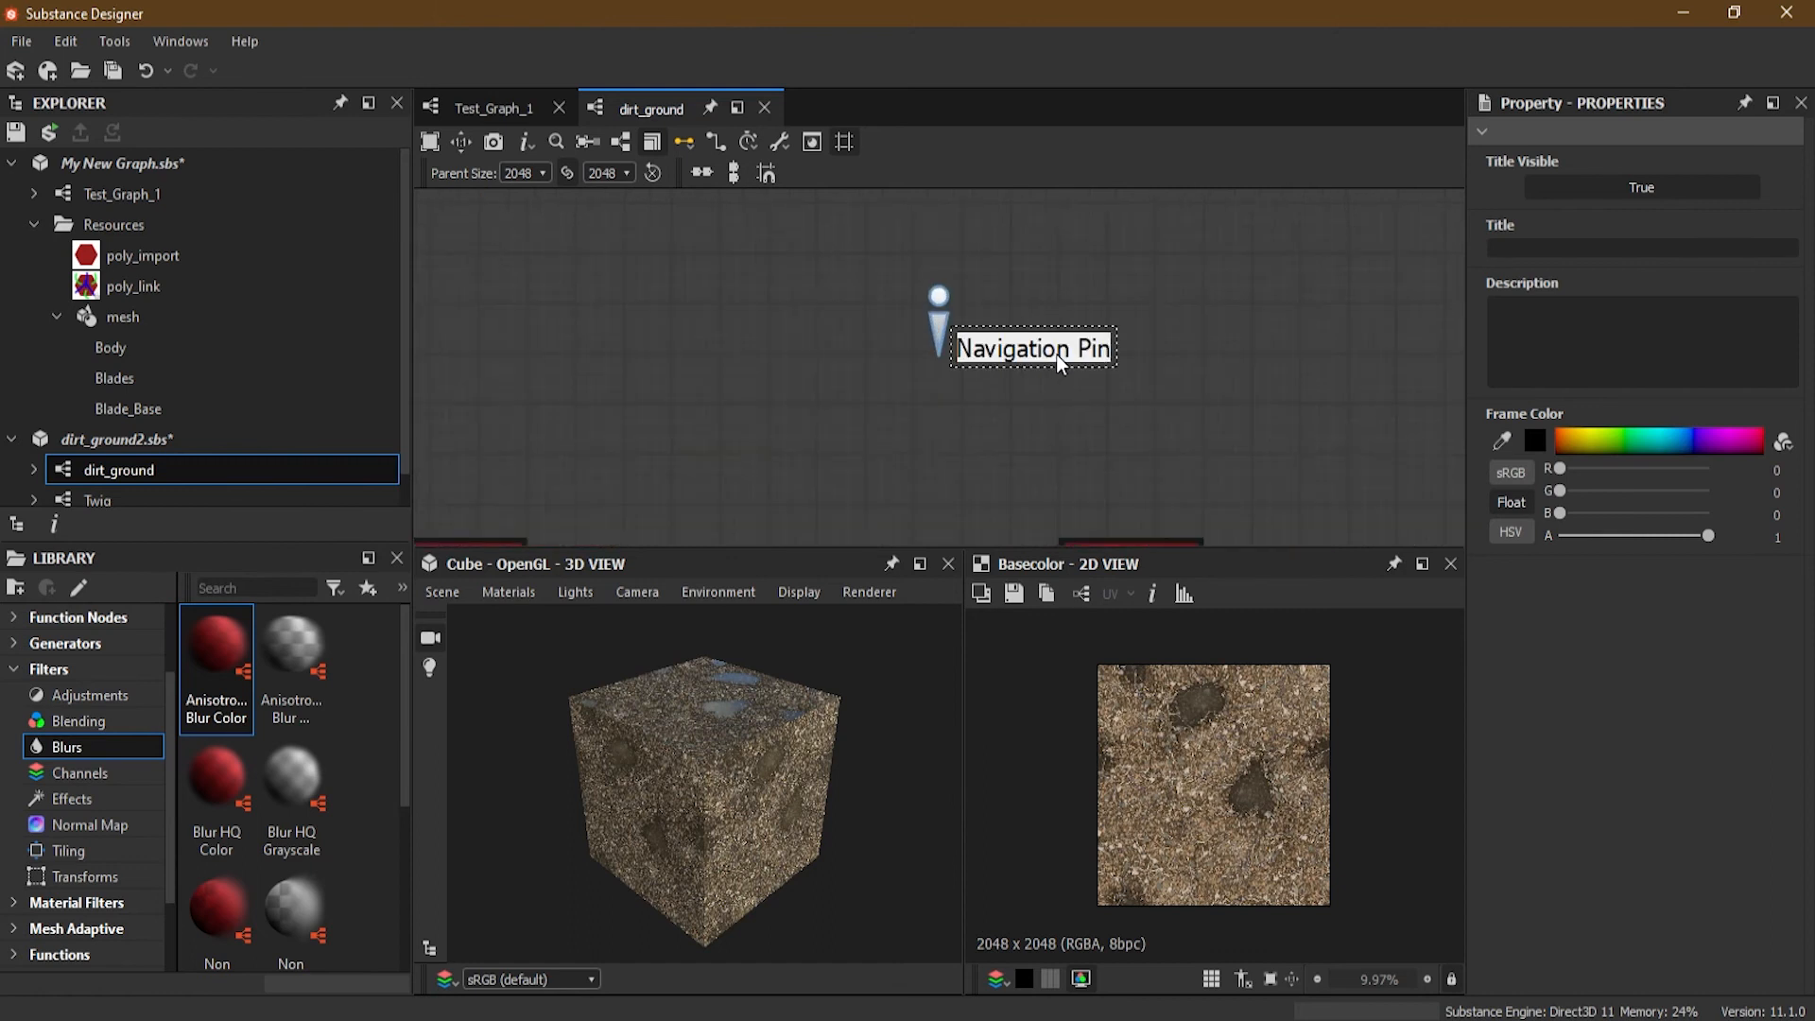
type("Final Stage")
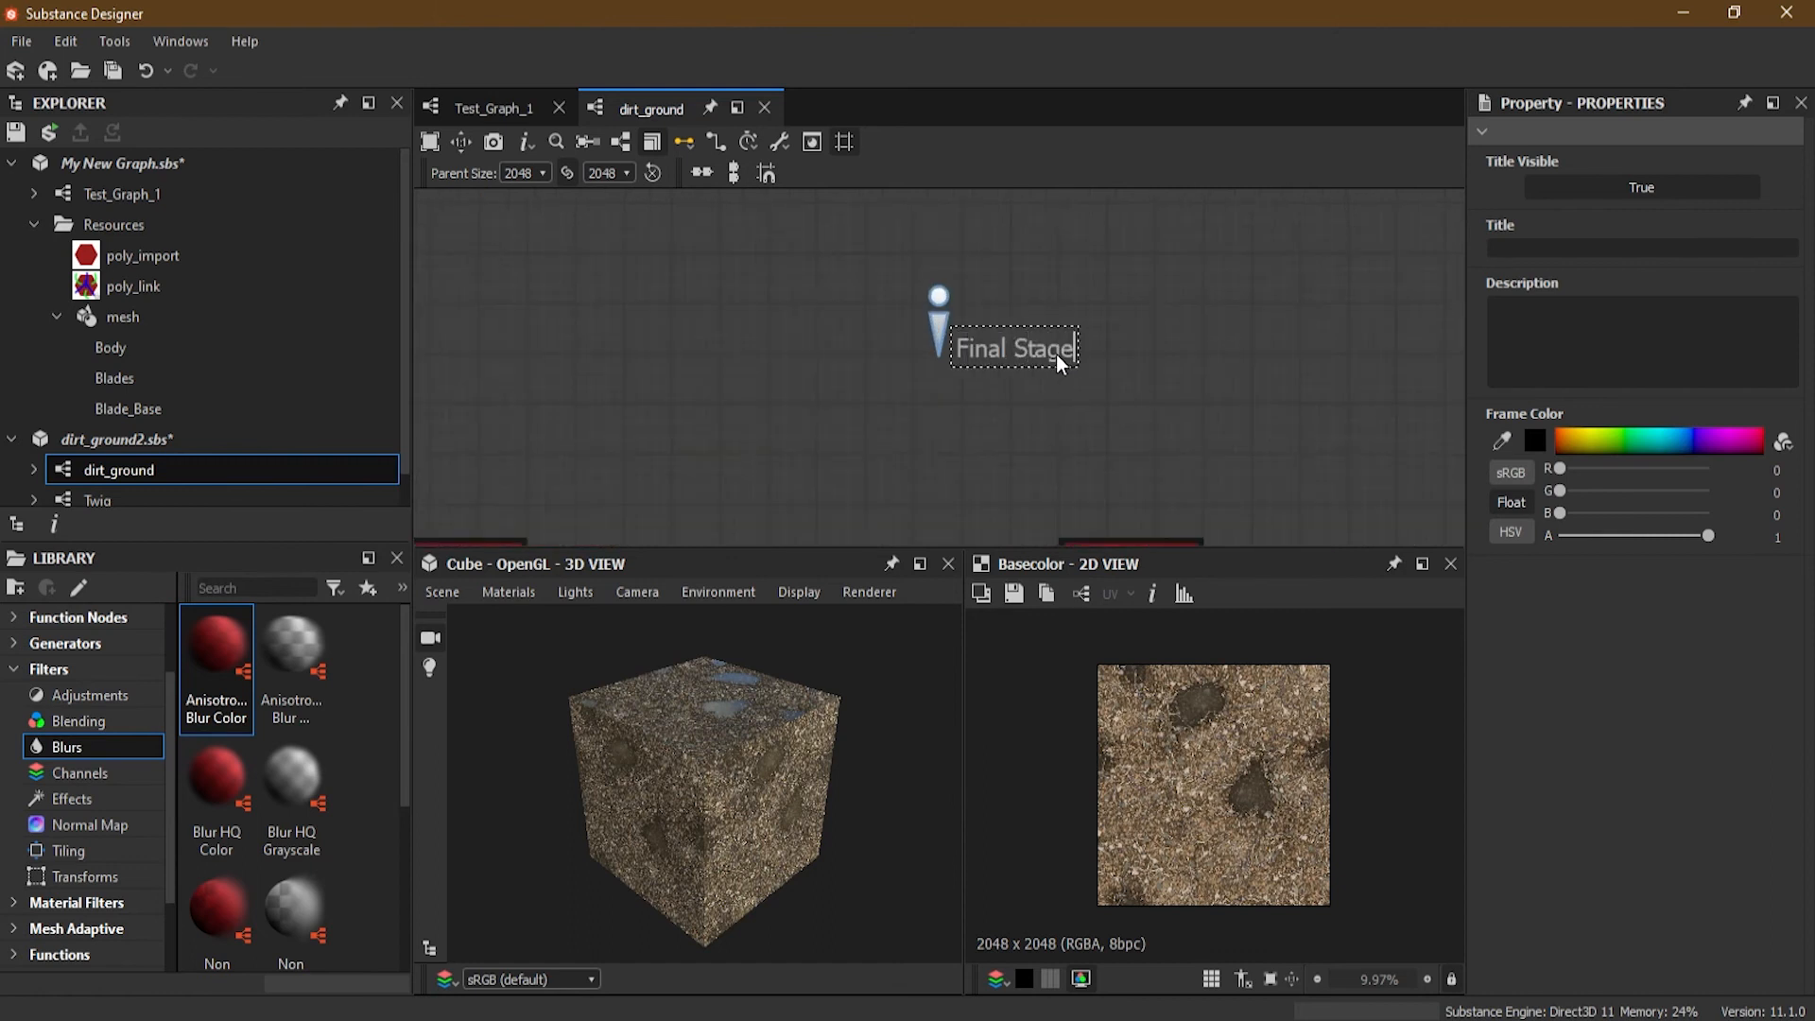
key("Return")
scroll(1142, 268, "down", 4)
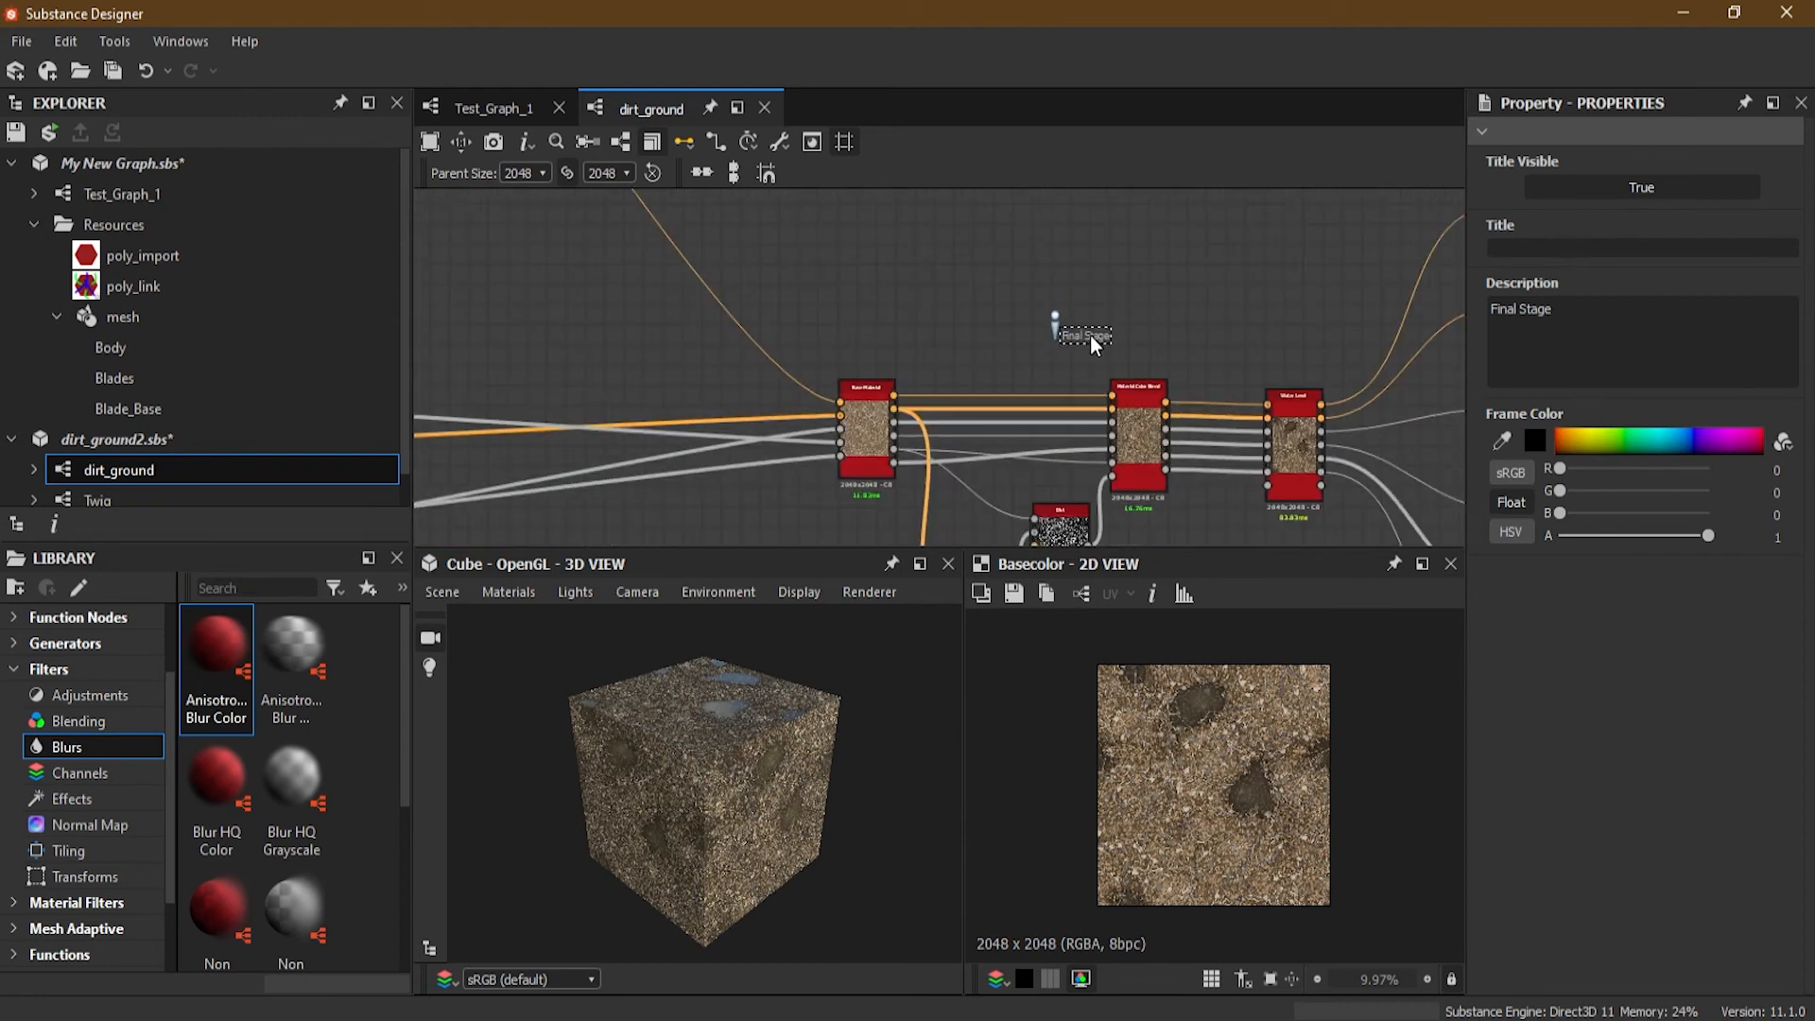
Step: Trace the network back from the Final Stage pin to the Initial Stage pin above the Primary Details frame
scroll(872, 280, "down", 3)
middle_click_drag(747, 299, 1267, 436)
middle_click_drag(691, 317, 1201, 374)
middle_click_drag(733, 293, 1258, 400)
scroll(989, 332, "up", 2)
scroll(991, 332, "up", 3)
scroll(887, 288, "down", 3)
scroll(721, 240, "up", 5)
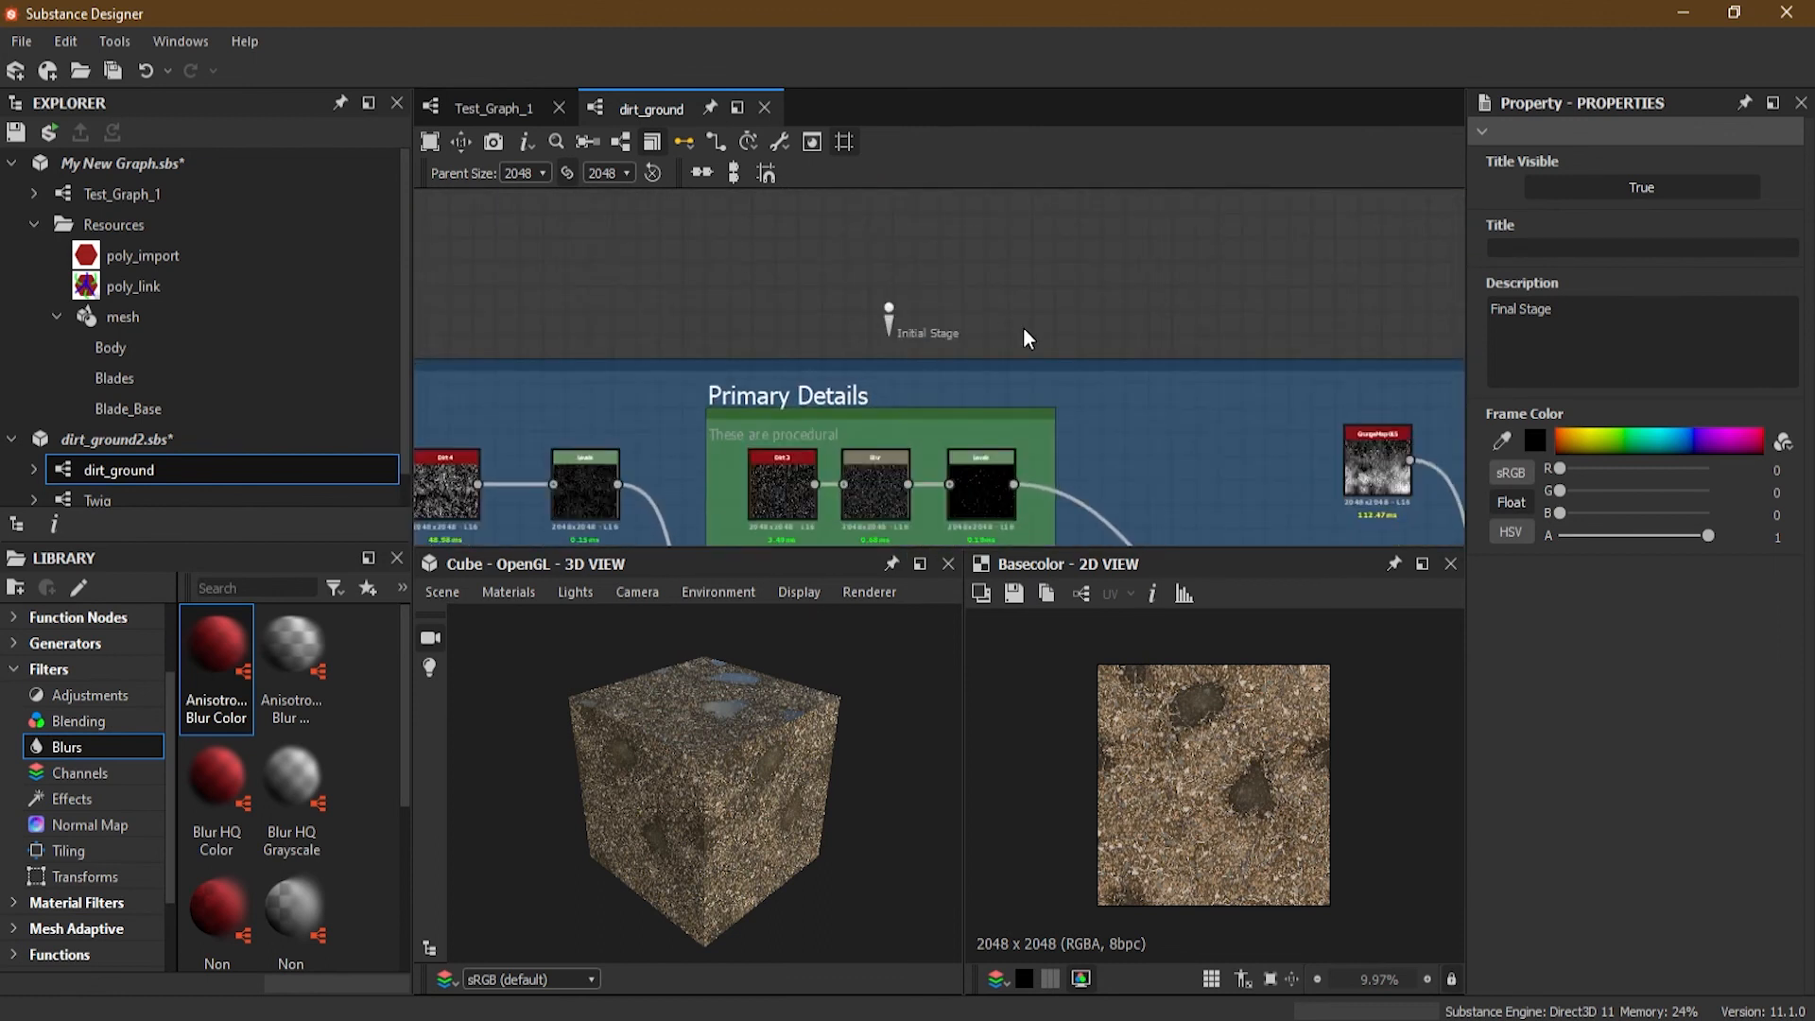
Step: Review the network from the Initial Stage pin to the Final Stage pin and return to the start
scroll(1028, 339, "down", 2)
scroll(1189, 322, "down", 3)
middle_click_drag(1399, 397, 1159, 382)
scroll(1159, 382, "up", 6)
scroll(1172, 395, "up", 4)
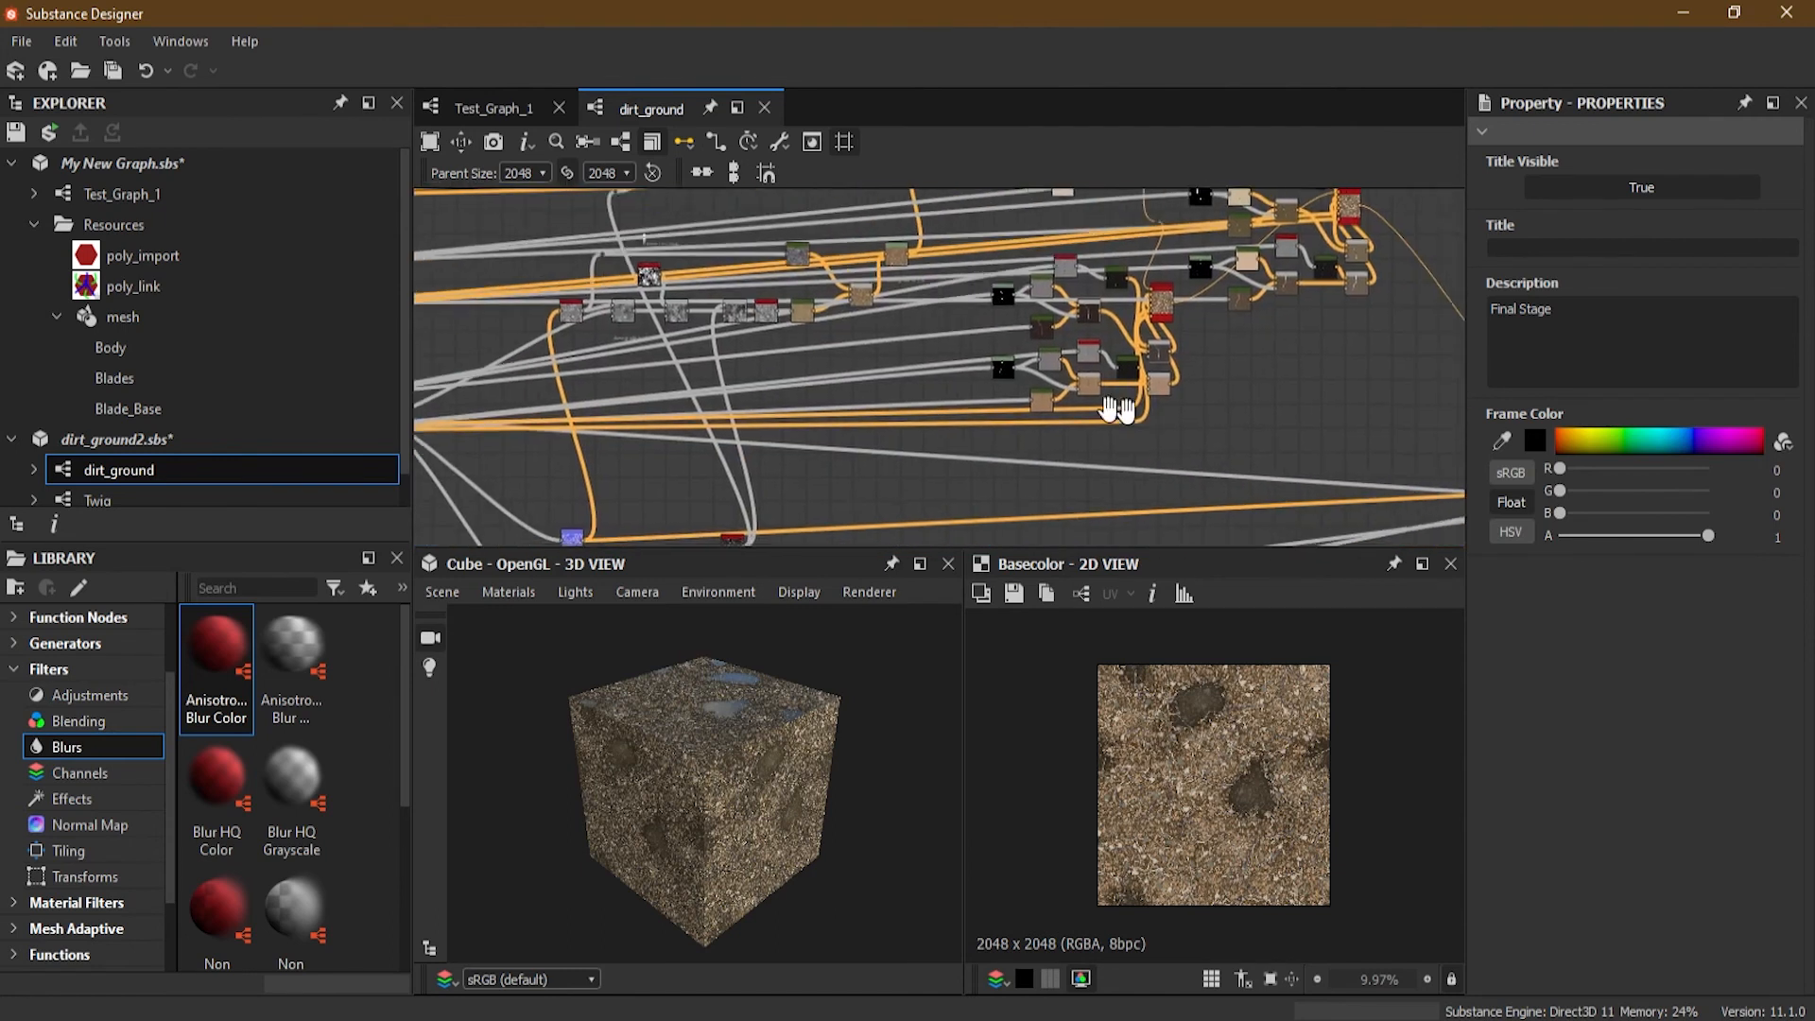
scroll(929, 327, "up", 4)
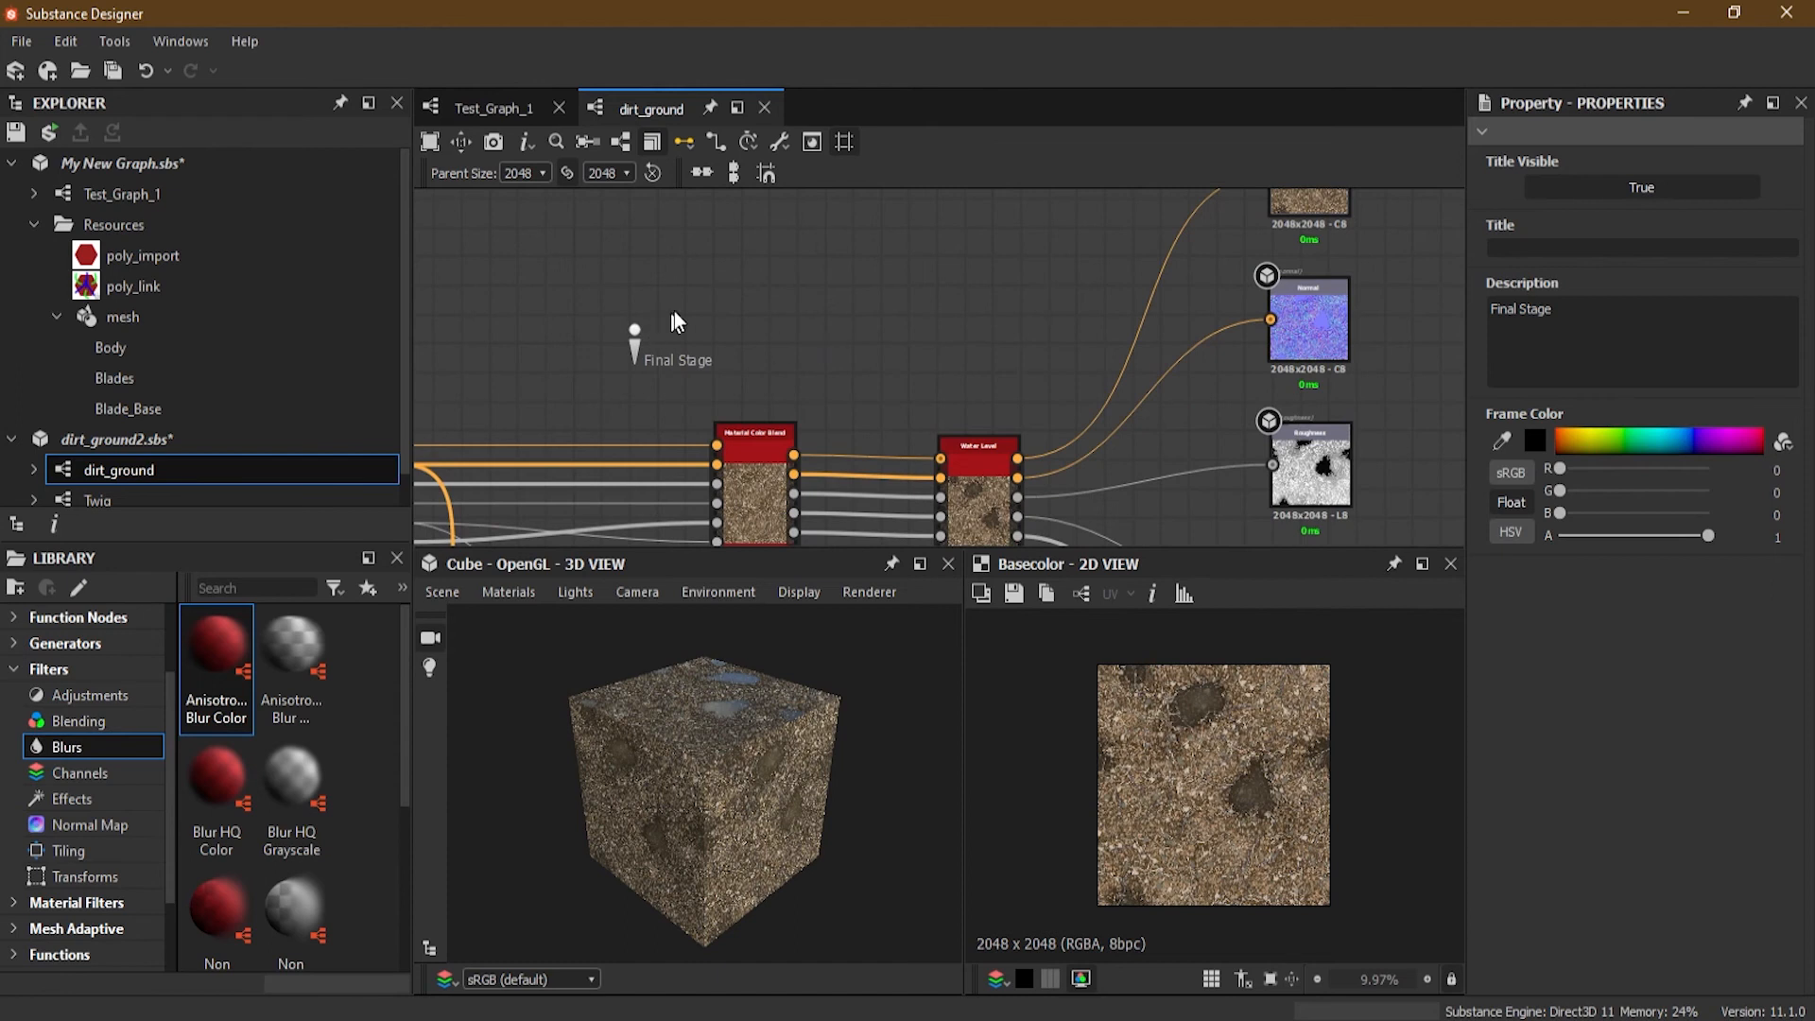
scroll(690, 313, "down", 4)
scroll(1175, 482, "down", 5)
scroll(1045, 303, "up", 6)
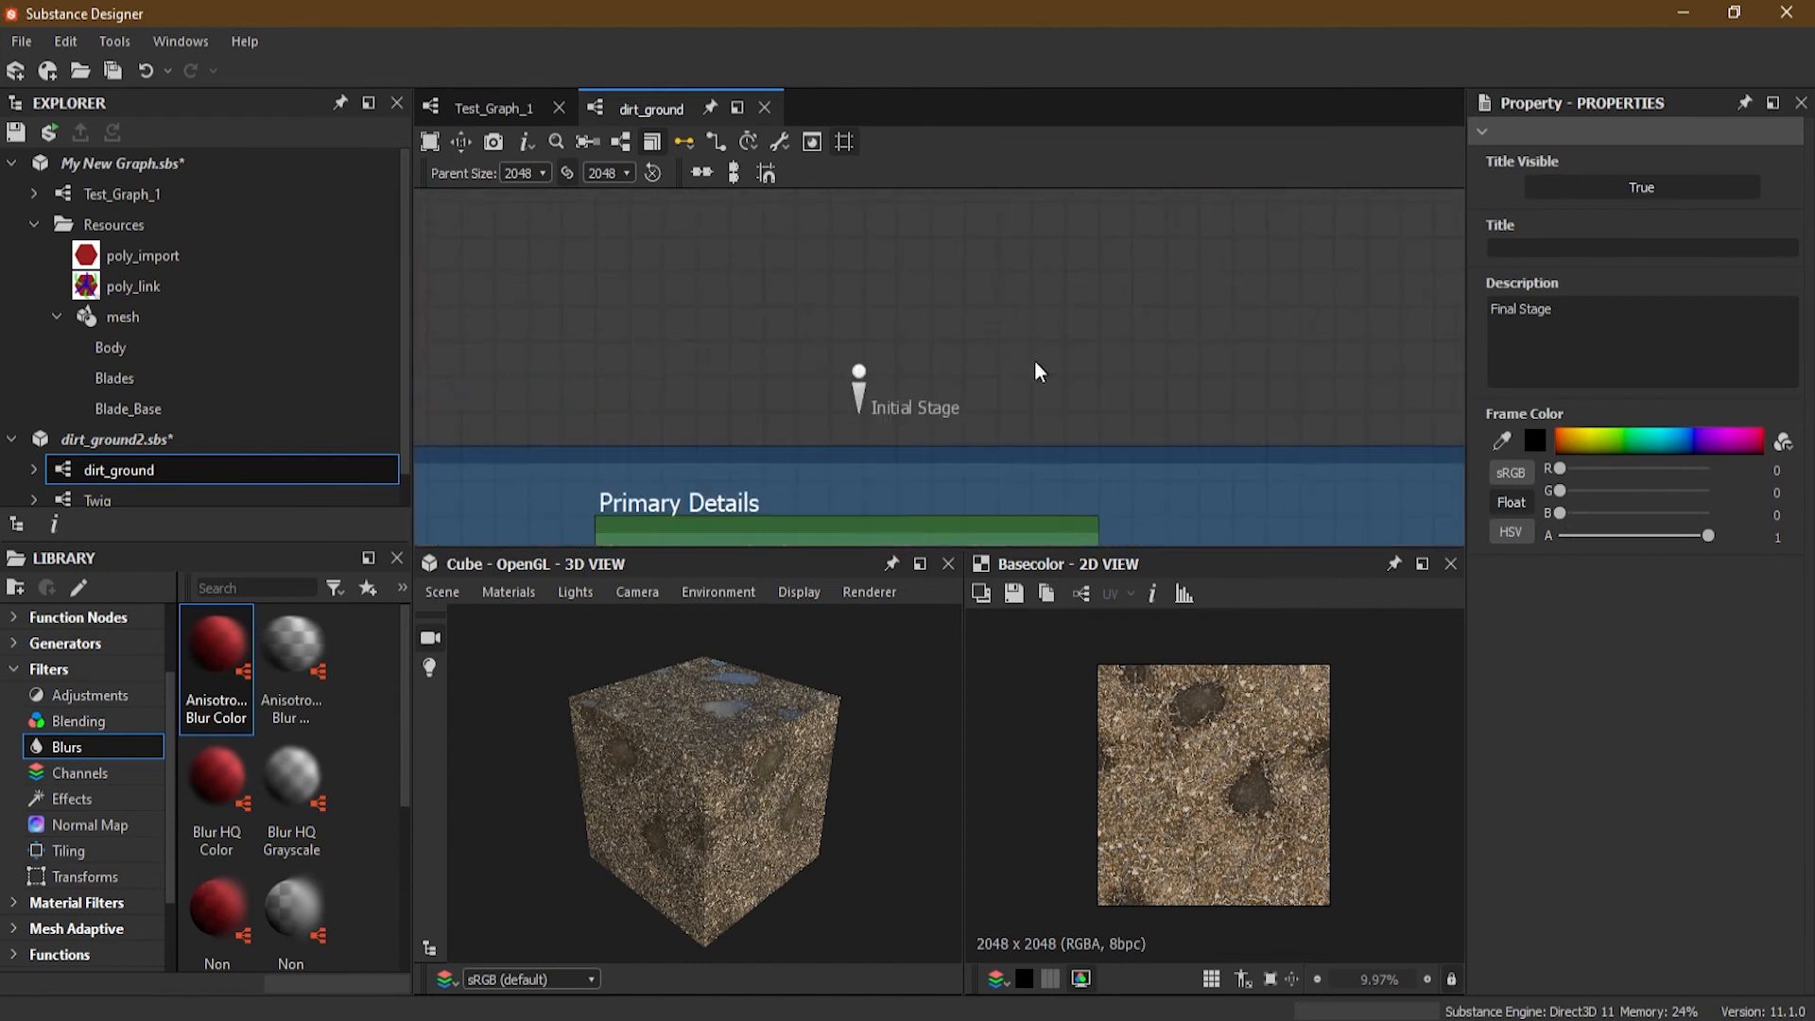
middle_click_drag(1046, 359, 965, 294)
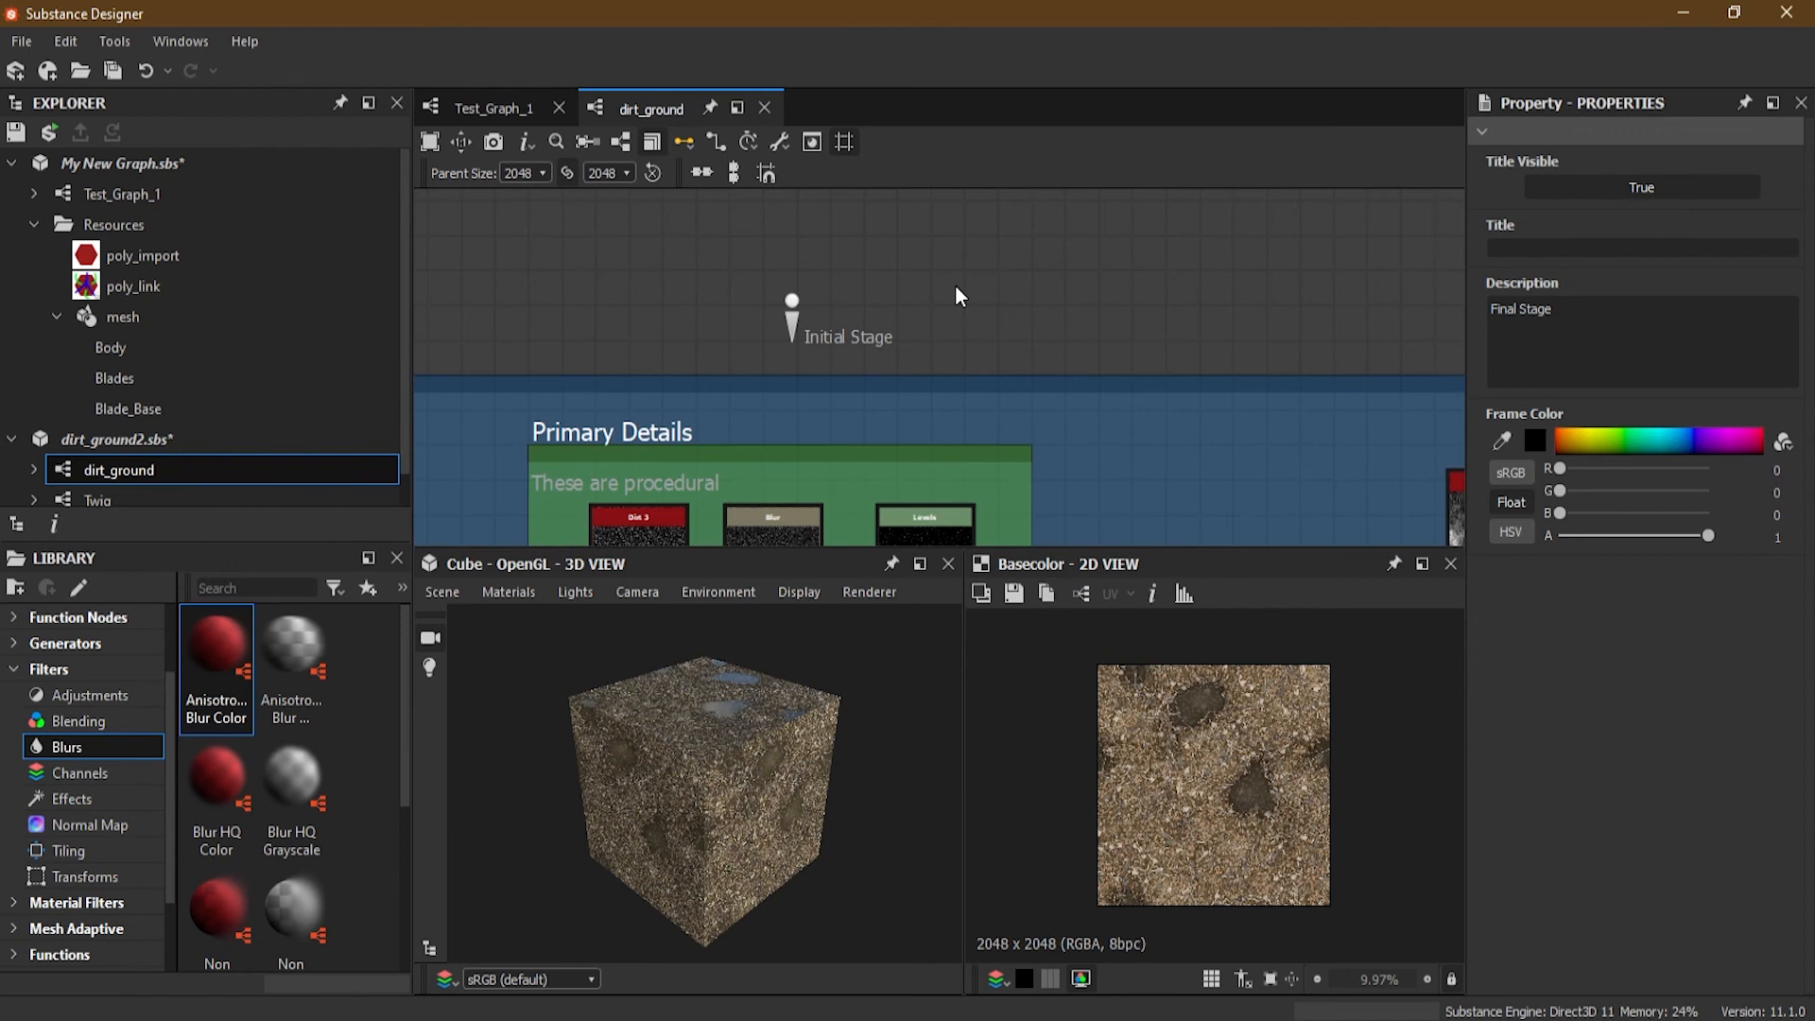
Step: Cycle the graph view through the Initial Stage, Middle Level Stage and Final Stage pins with next-pin navigation
key("F2")
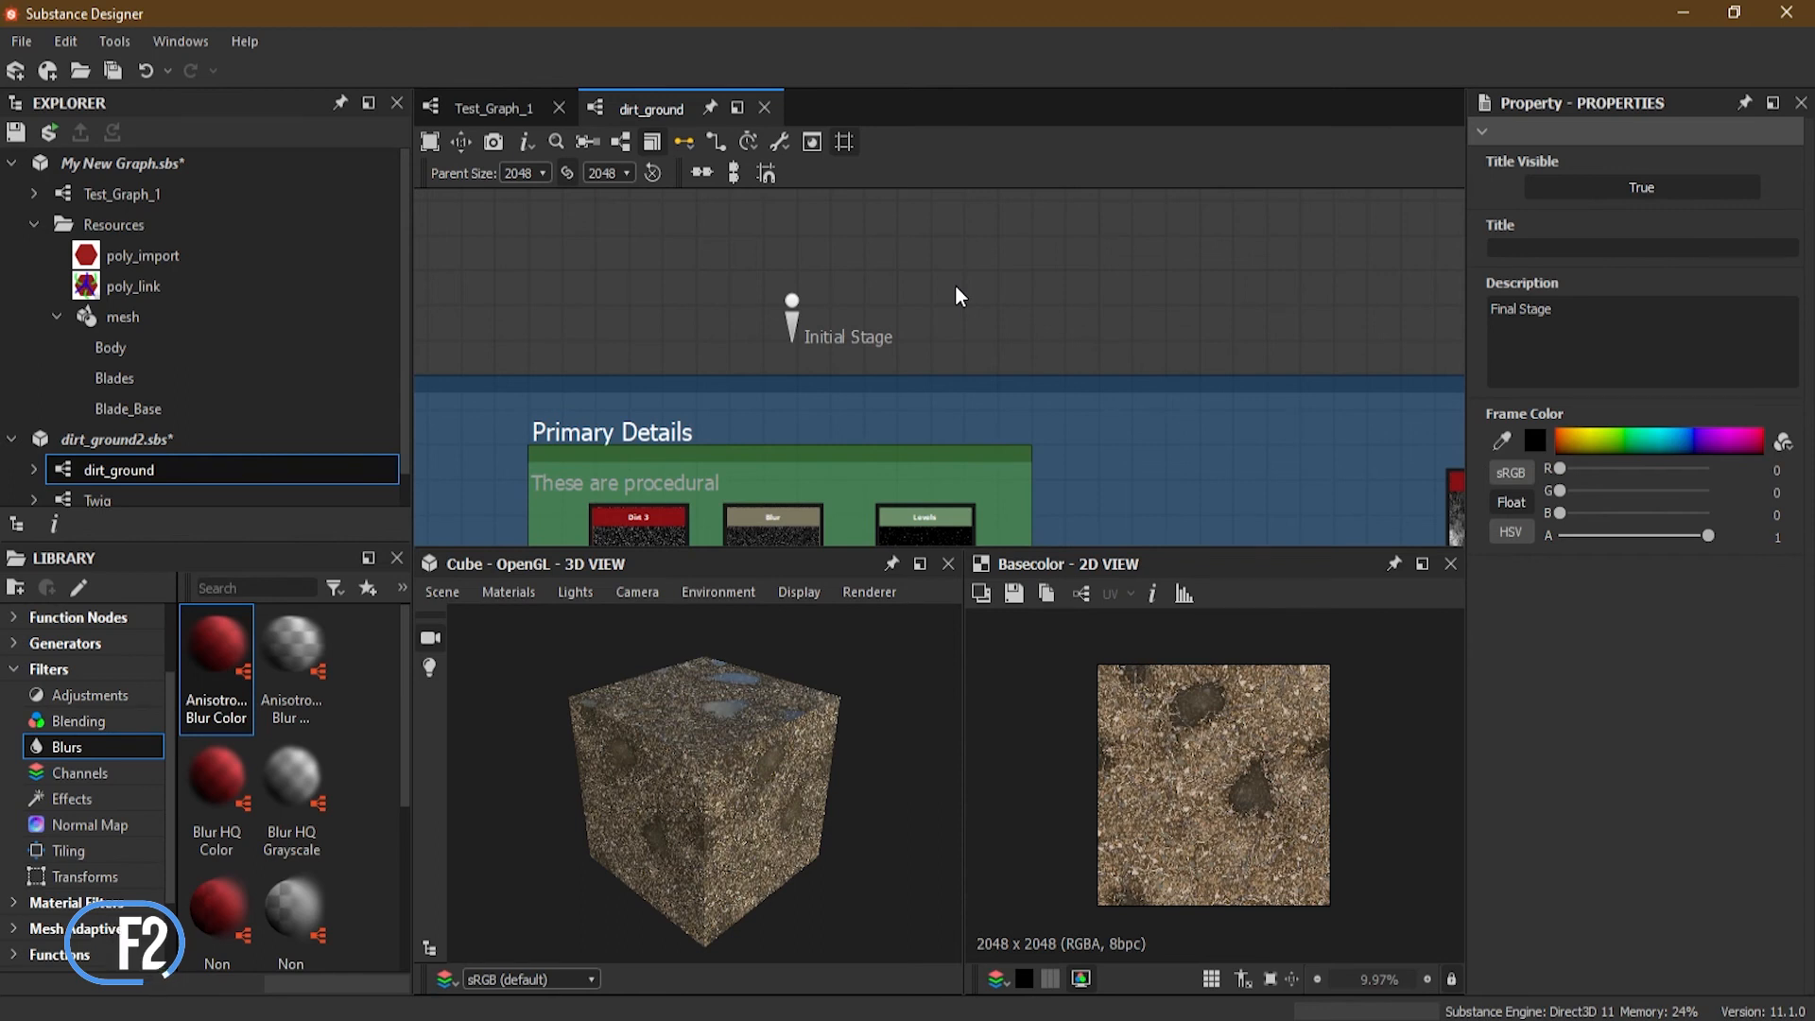
key("F2")
key("F2")
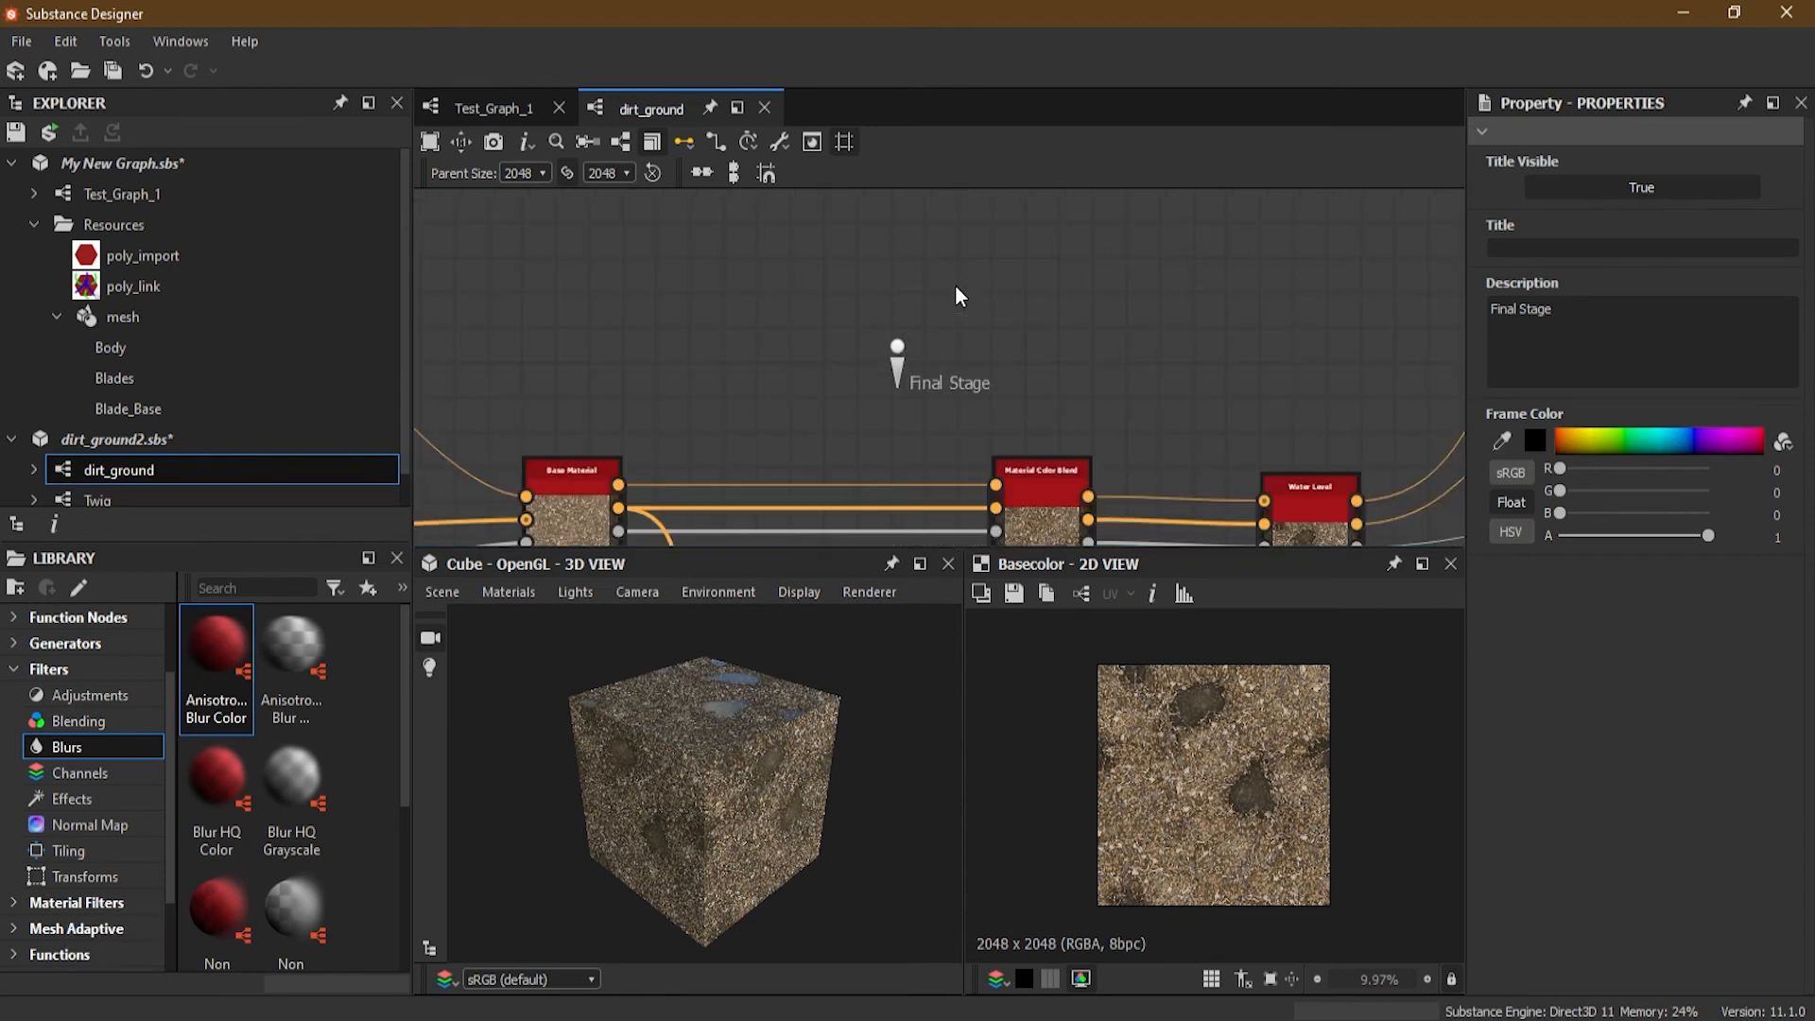
key("F2")
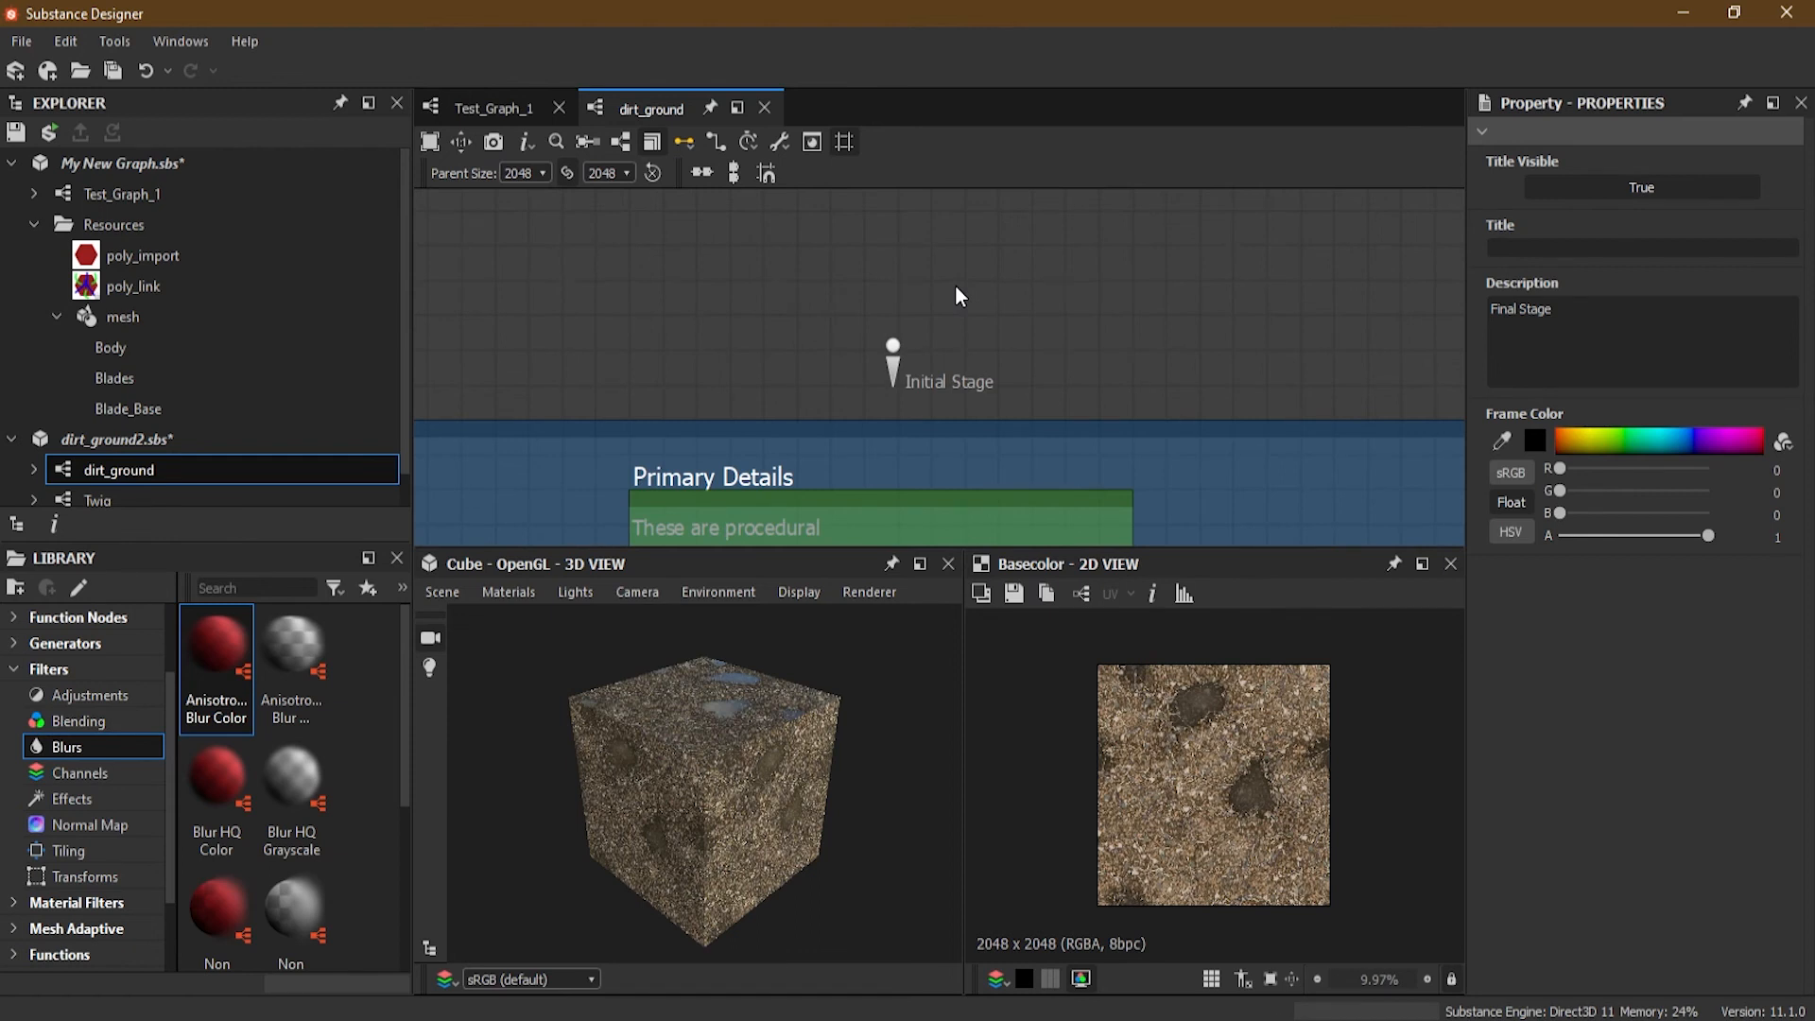
key("F2")
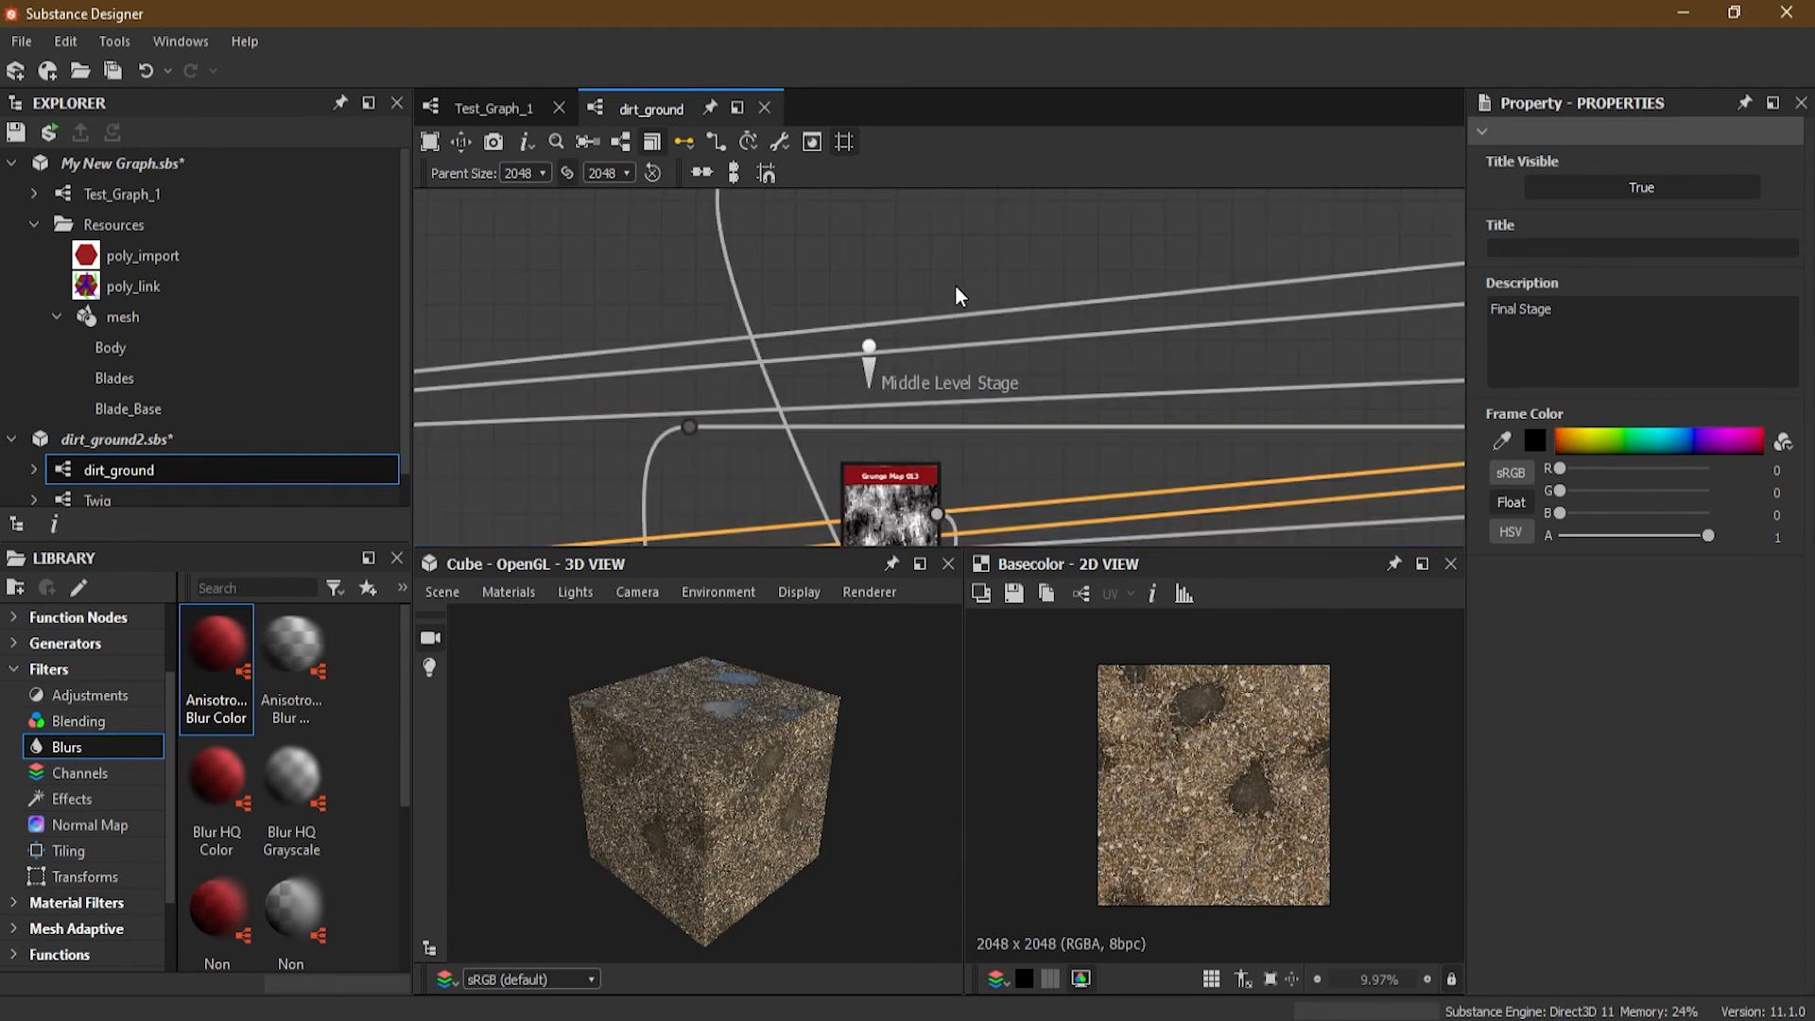
key("F3")
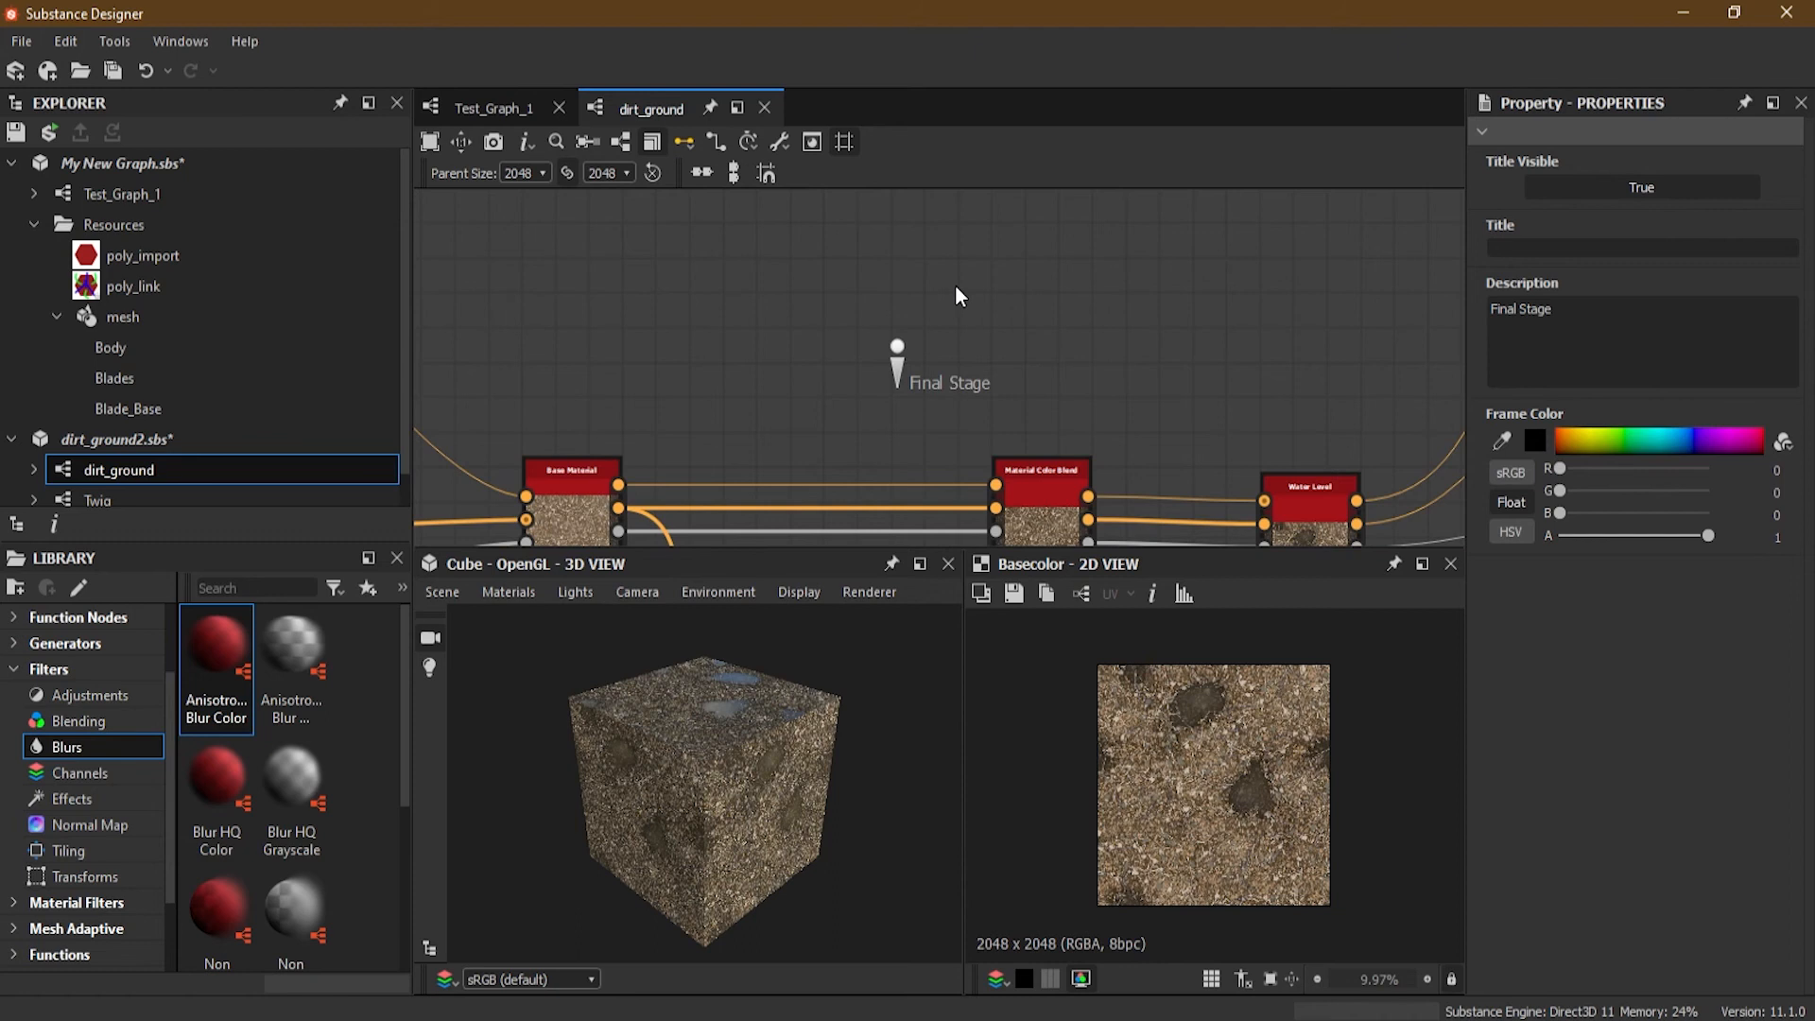
key("F1")
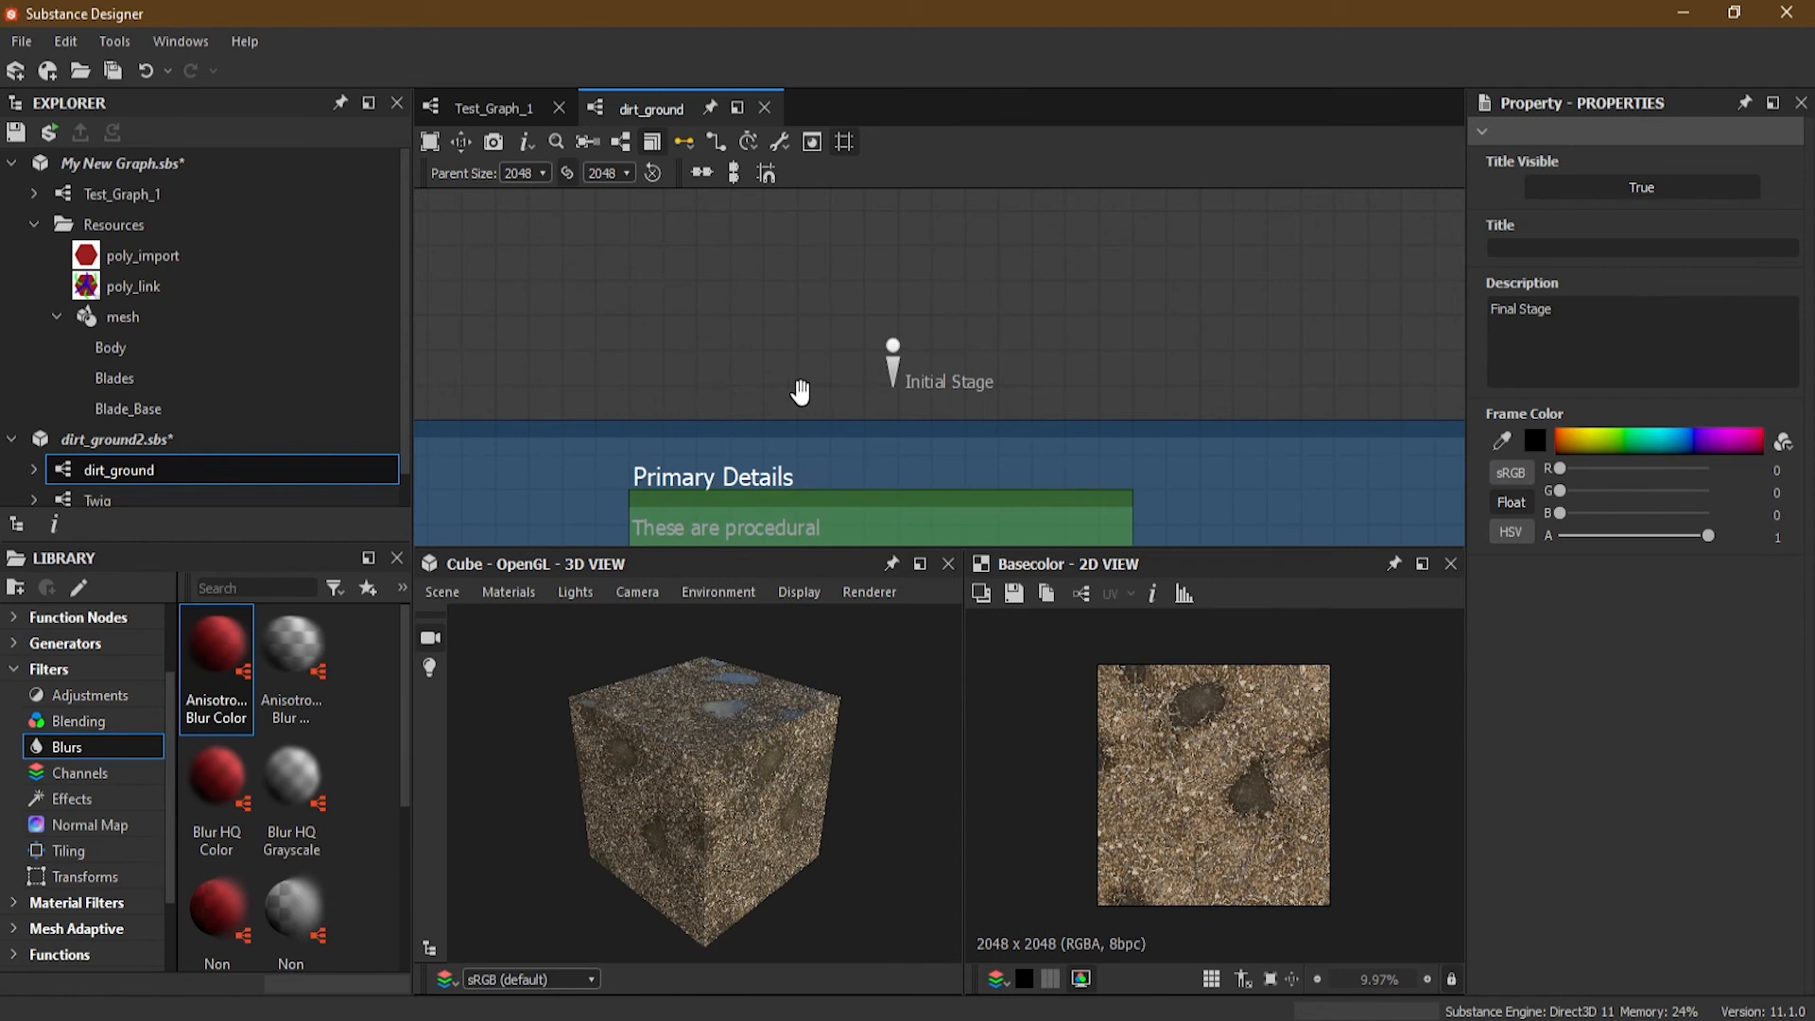
Step: Switch the display of the graph's links from curved to right-angled routing
scroll(813, 395, "down", 5)
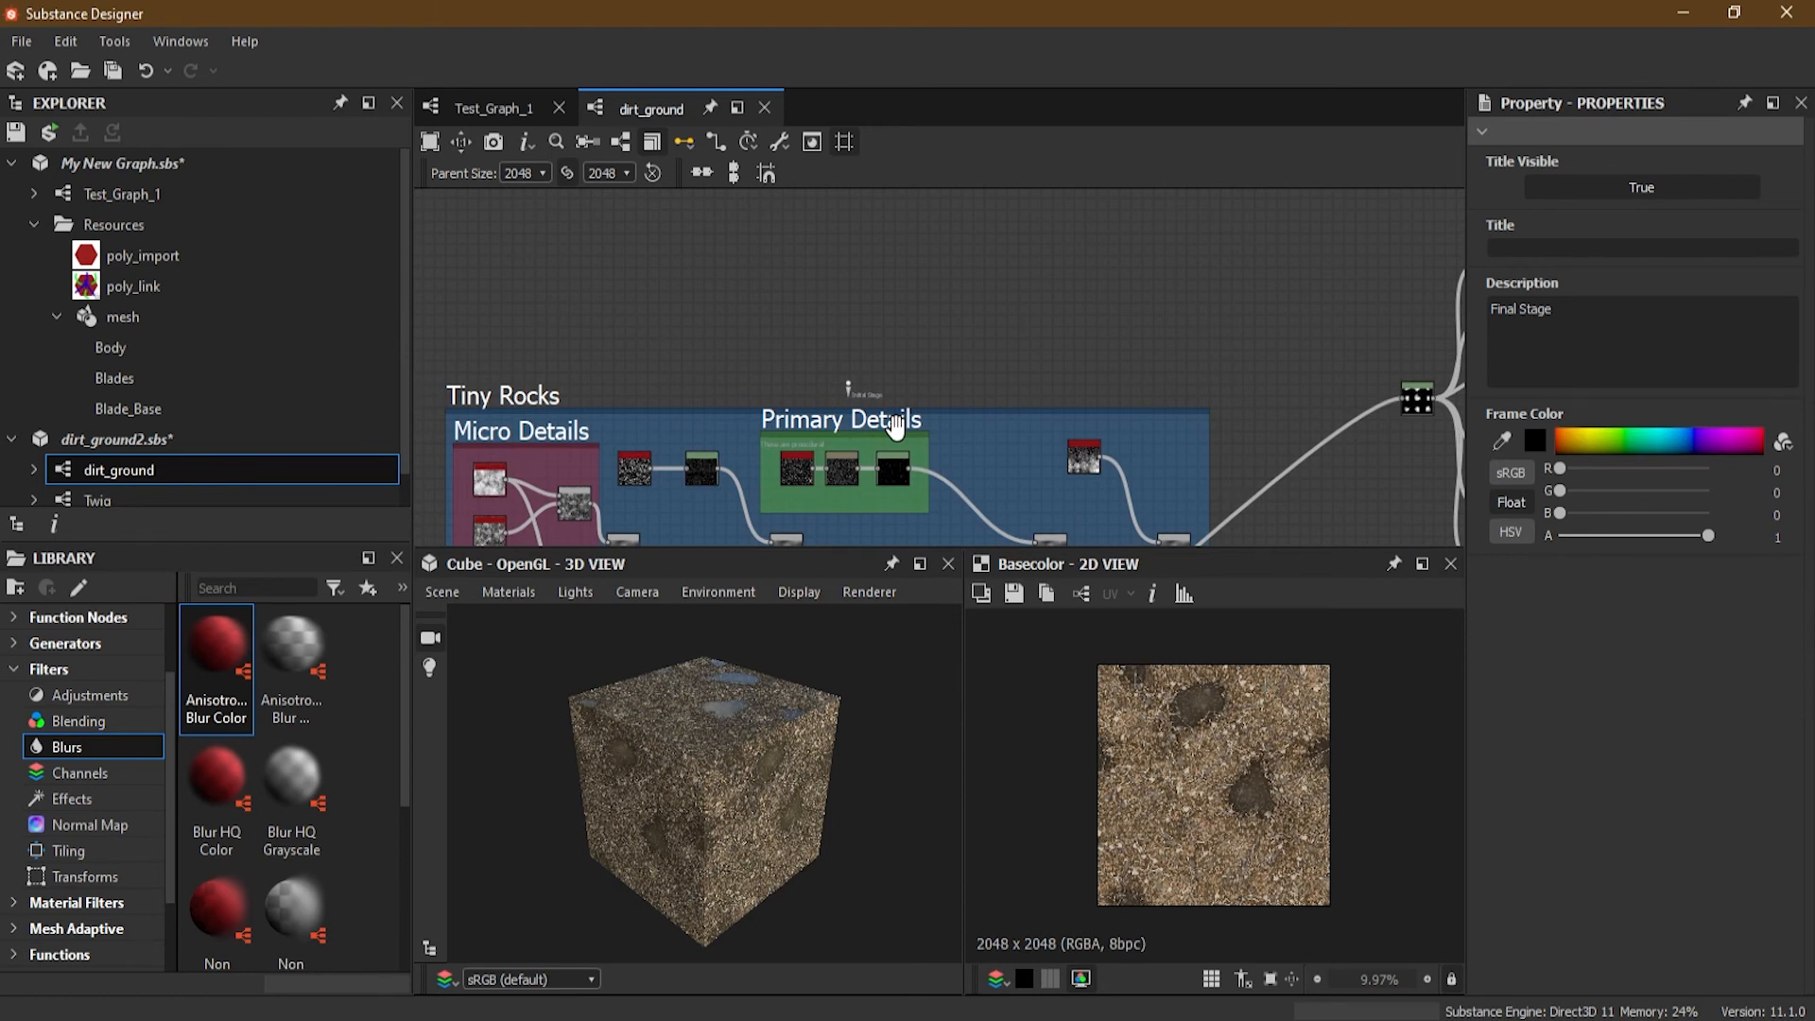
middle_click_drag(912, 430, 759, 296)
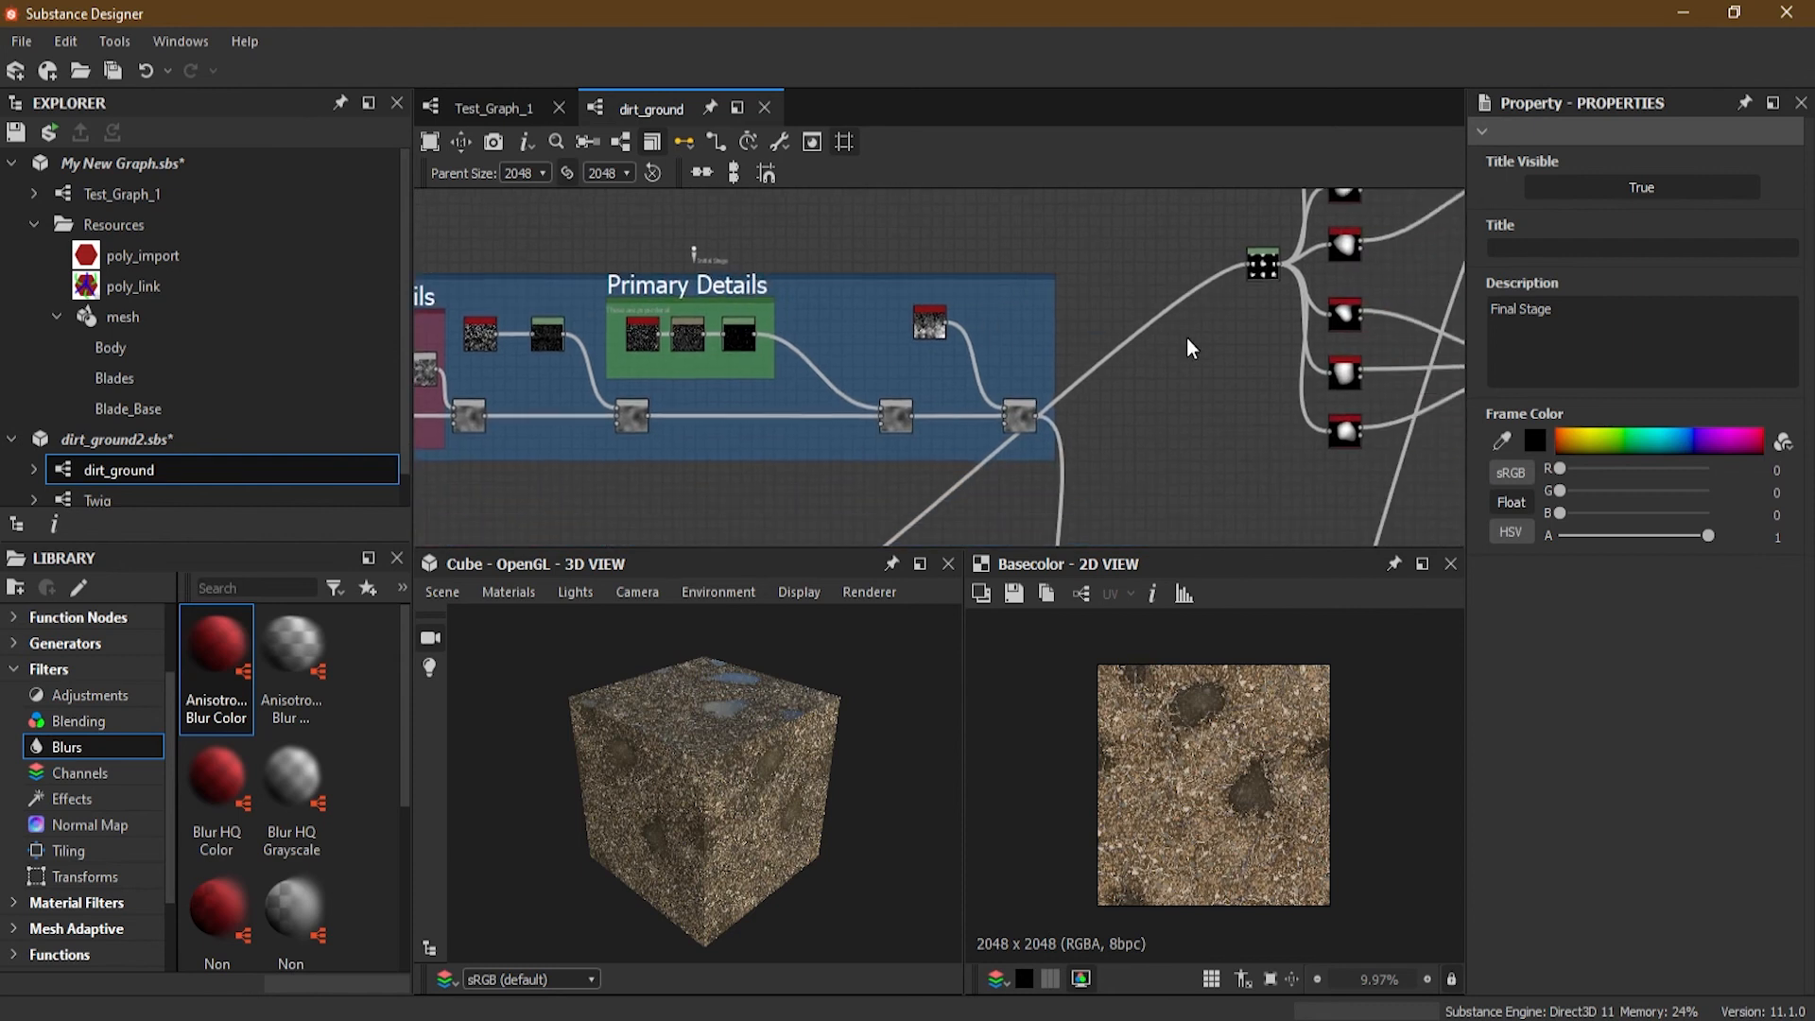
scroll(1208, 380, "down", 4)
scroll(1190, 406, "up", 6)
scroll(1190, 407, "down", 3)
middle_click_drag(1210, 390, 896, 428)
scroll(852, 358, "up", 1)
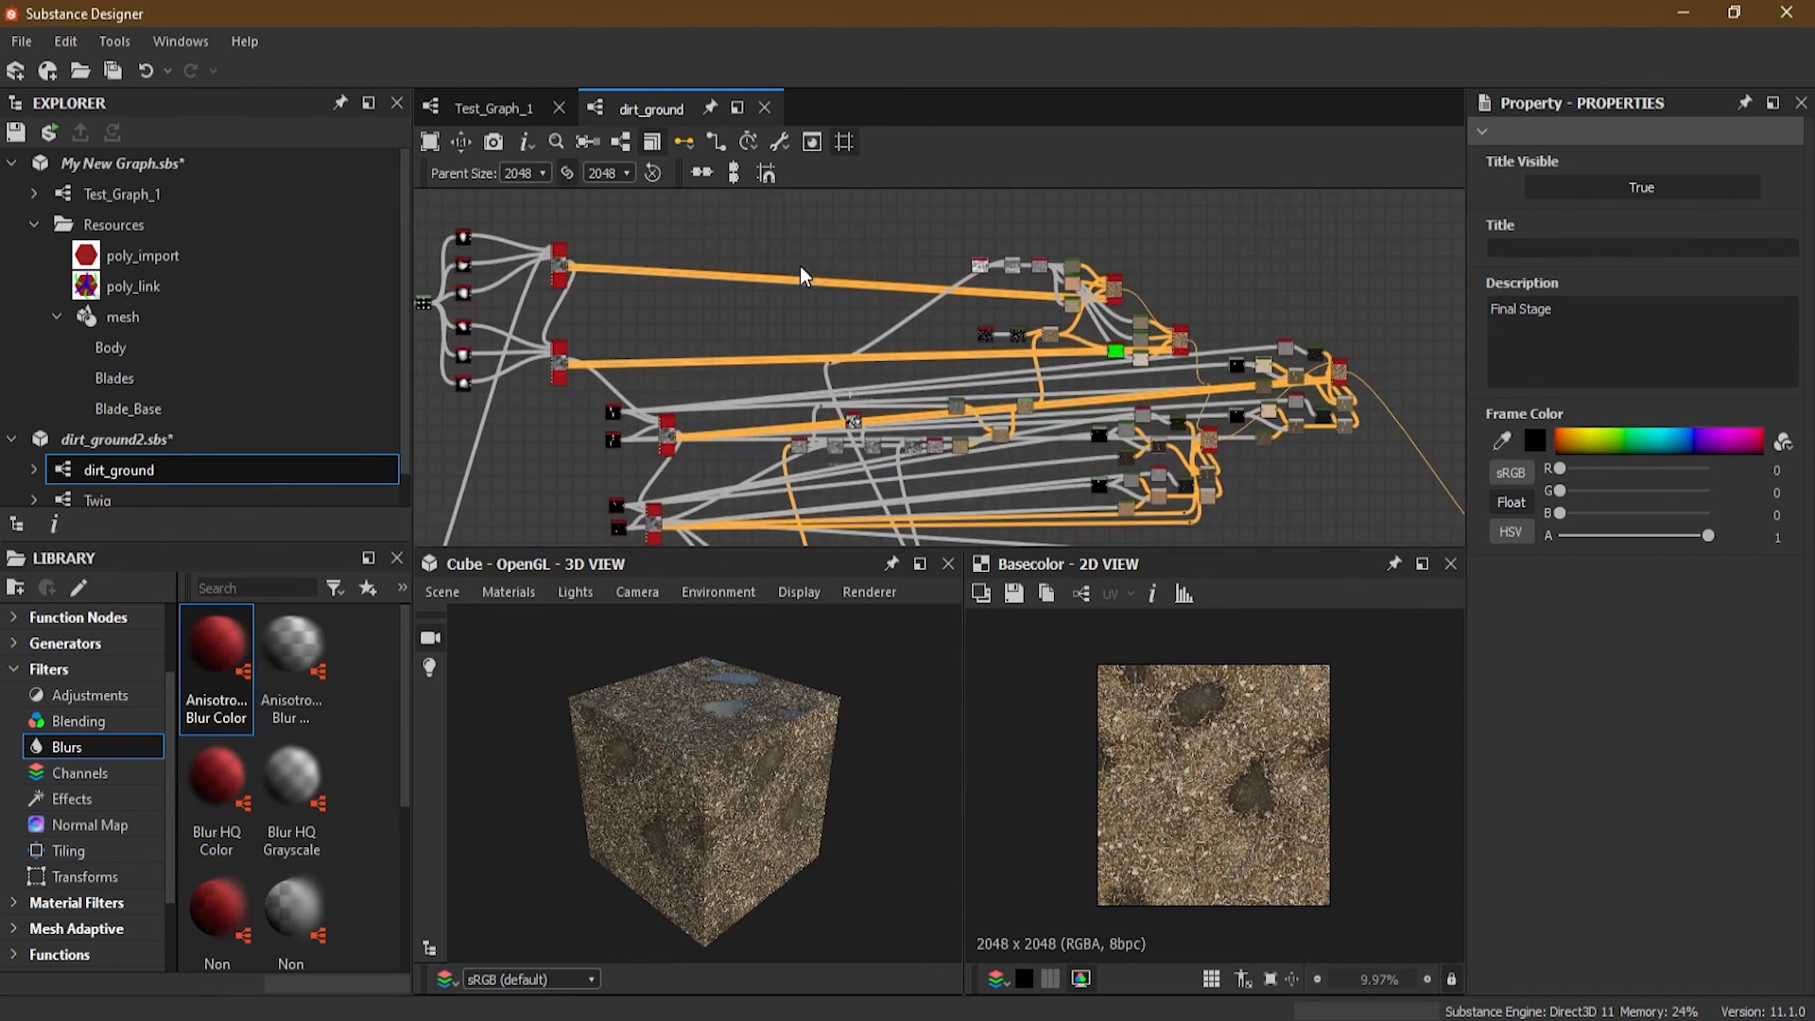
left_click(715, 142)
Step: Examine the right-angled links from the rock frames to the Crop Grayscale and Shape Splatter nodes
scroll(1154, 393, "up", 3)
scroll(830, 437, "down", 4)
middle_click_drag(685, 424, 973, 226)
scroll(960, 260, "down", 3)
middle_click_drag(818, 284, 1002, 388)
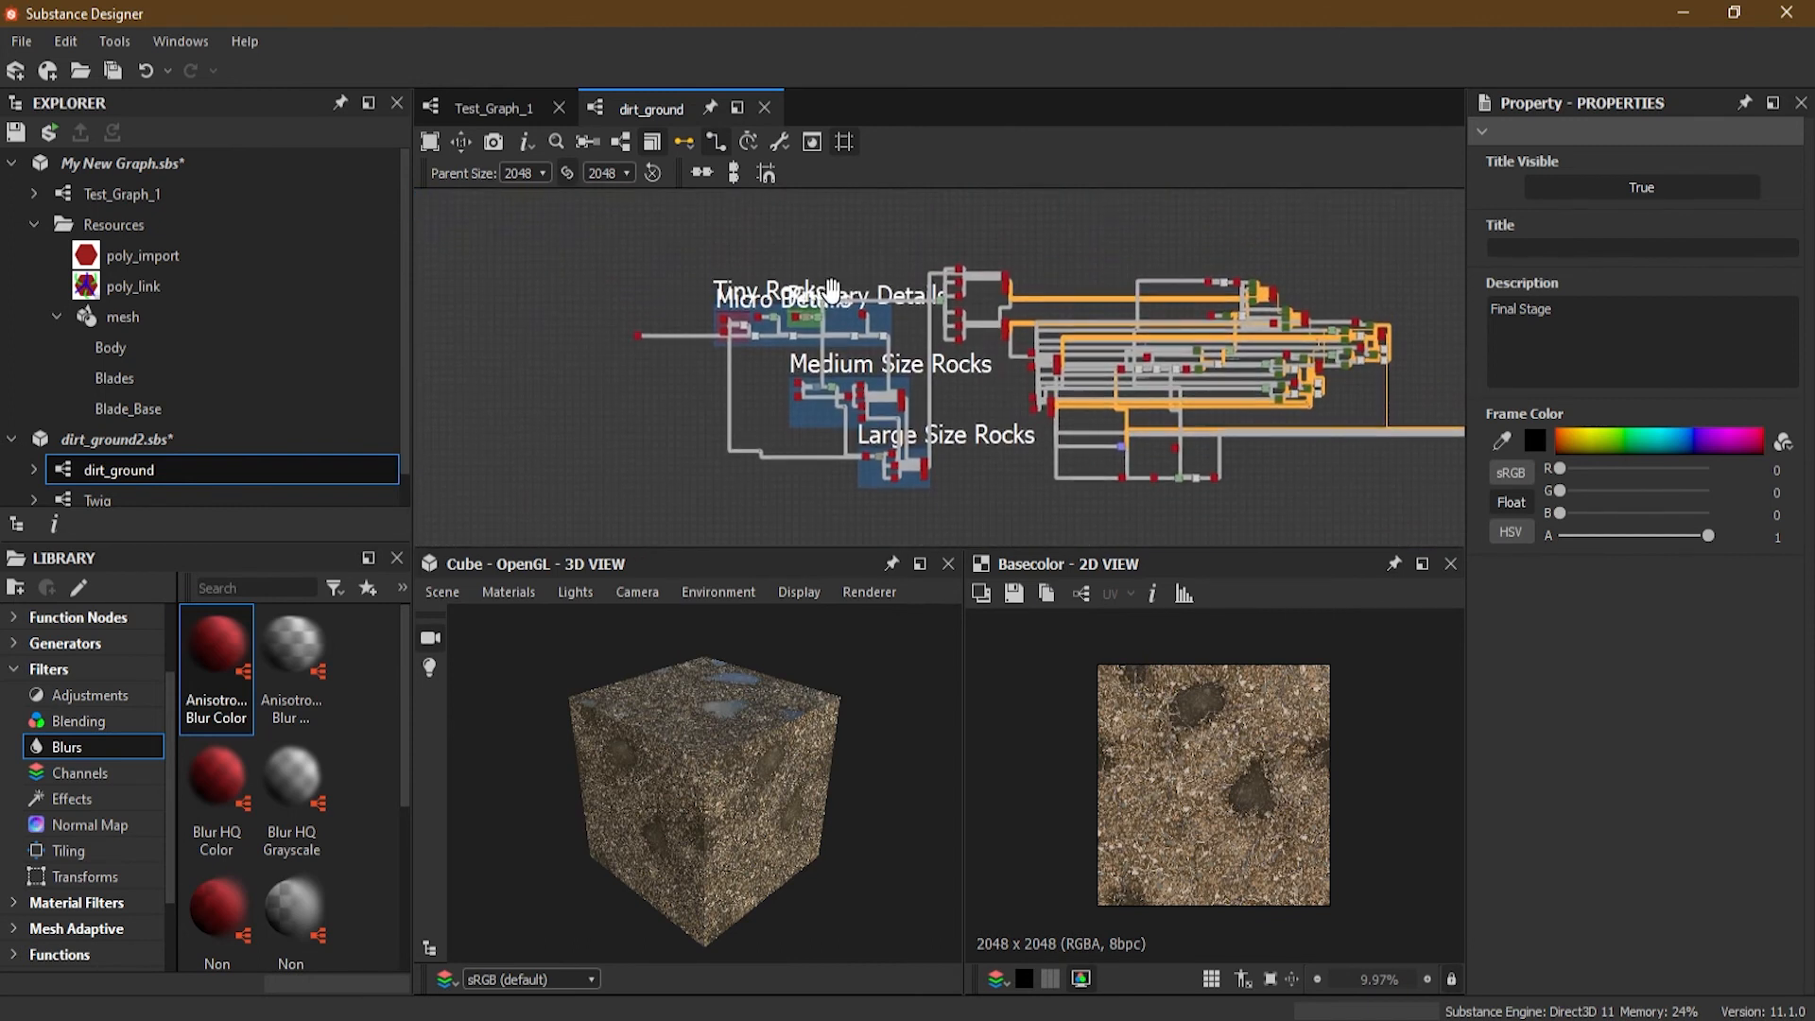
scroll(832, 290, "up", 3)
scroll(847, 295, "up", 2)
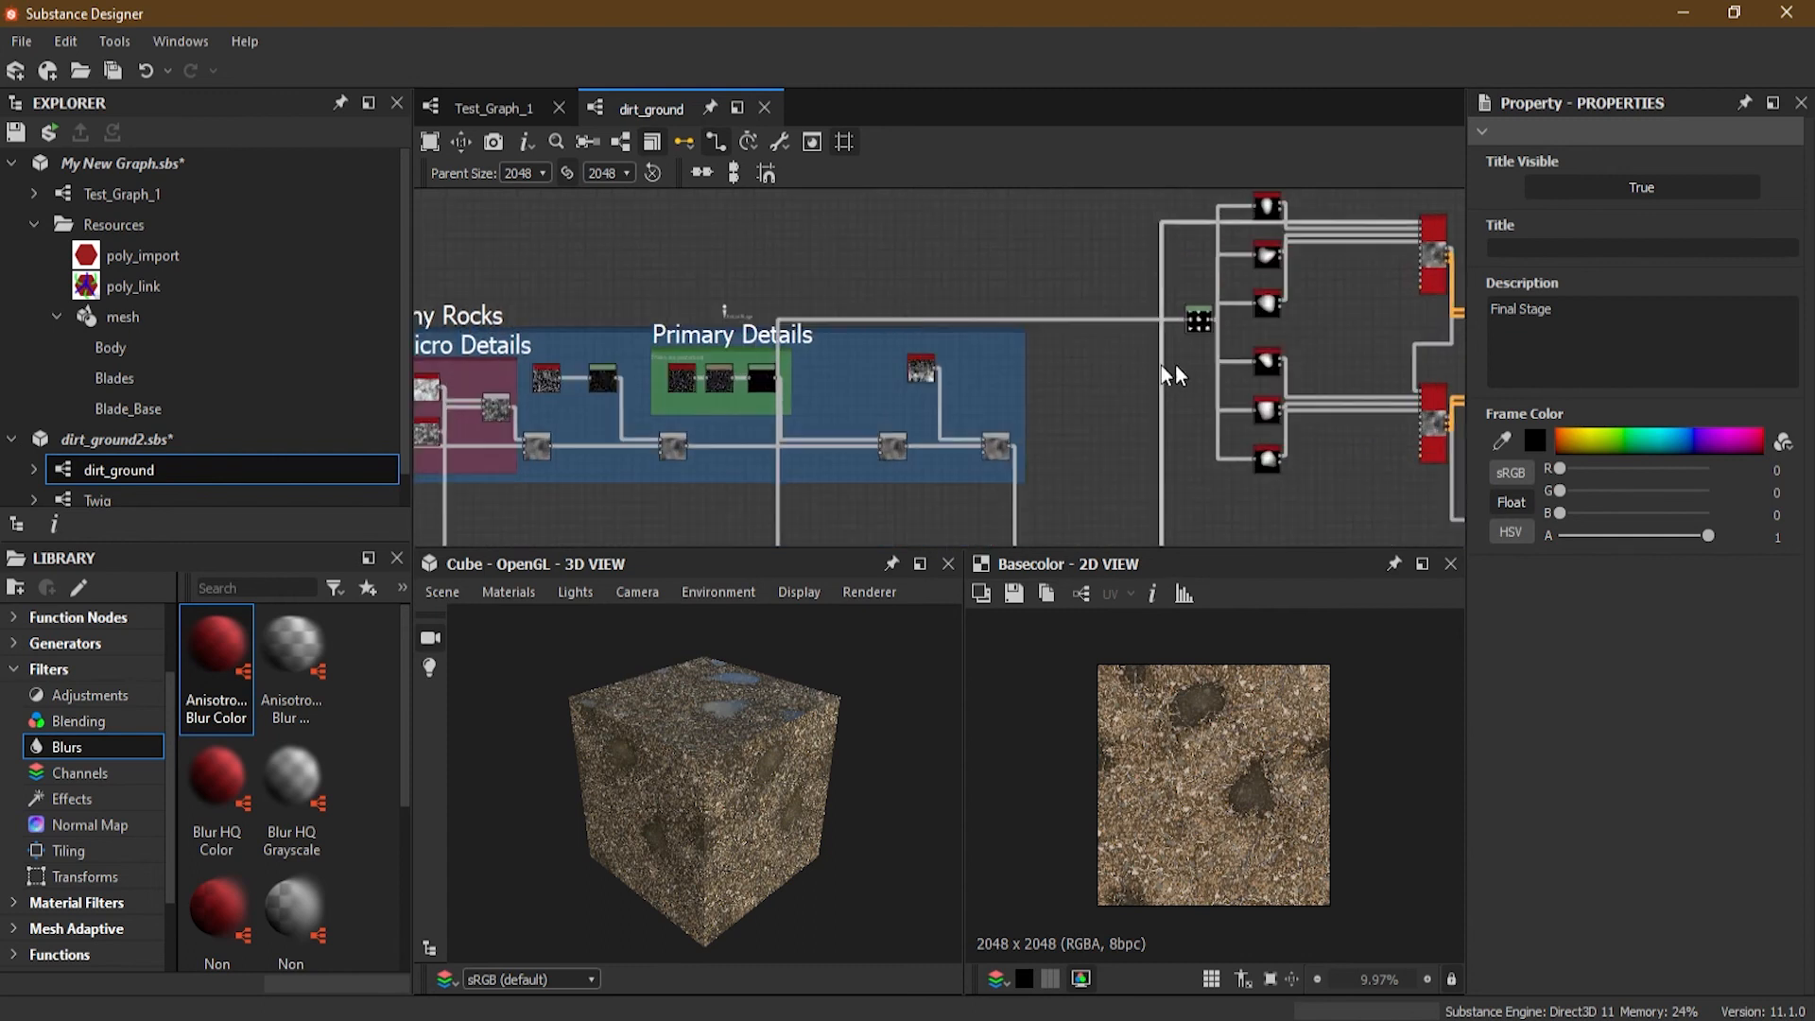
middle_click_drag(1307, 333, 774, 378)
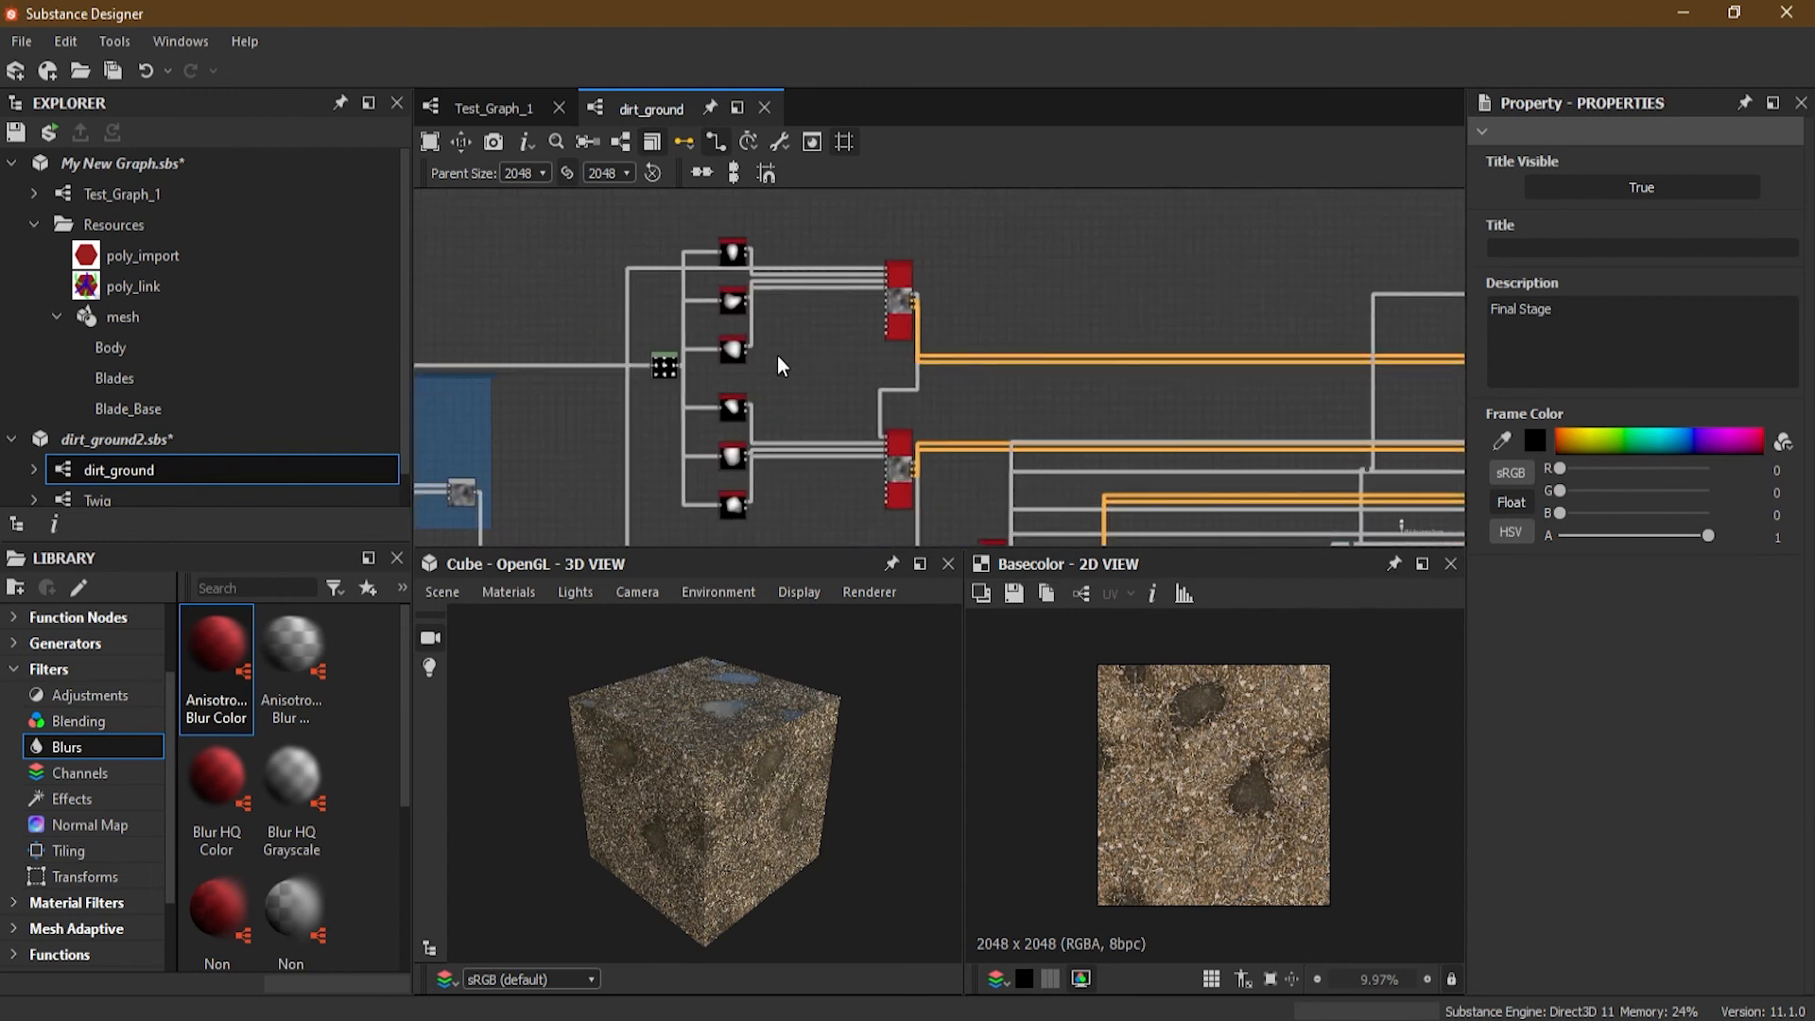
scroll(778, 359, "up", 5)
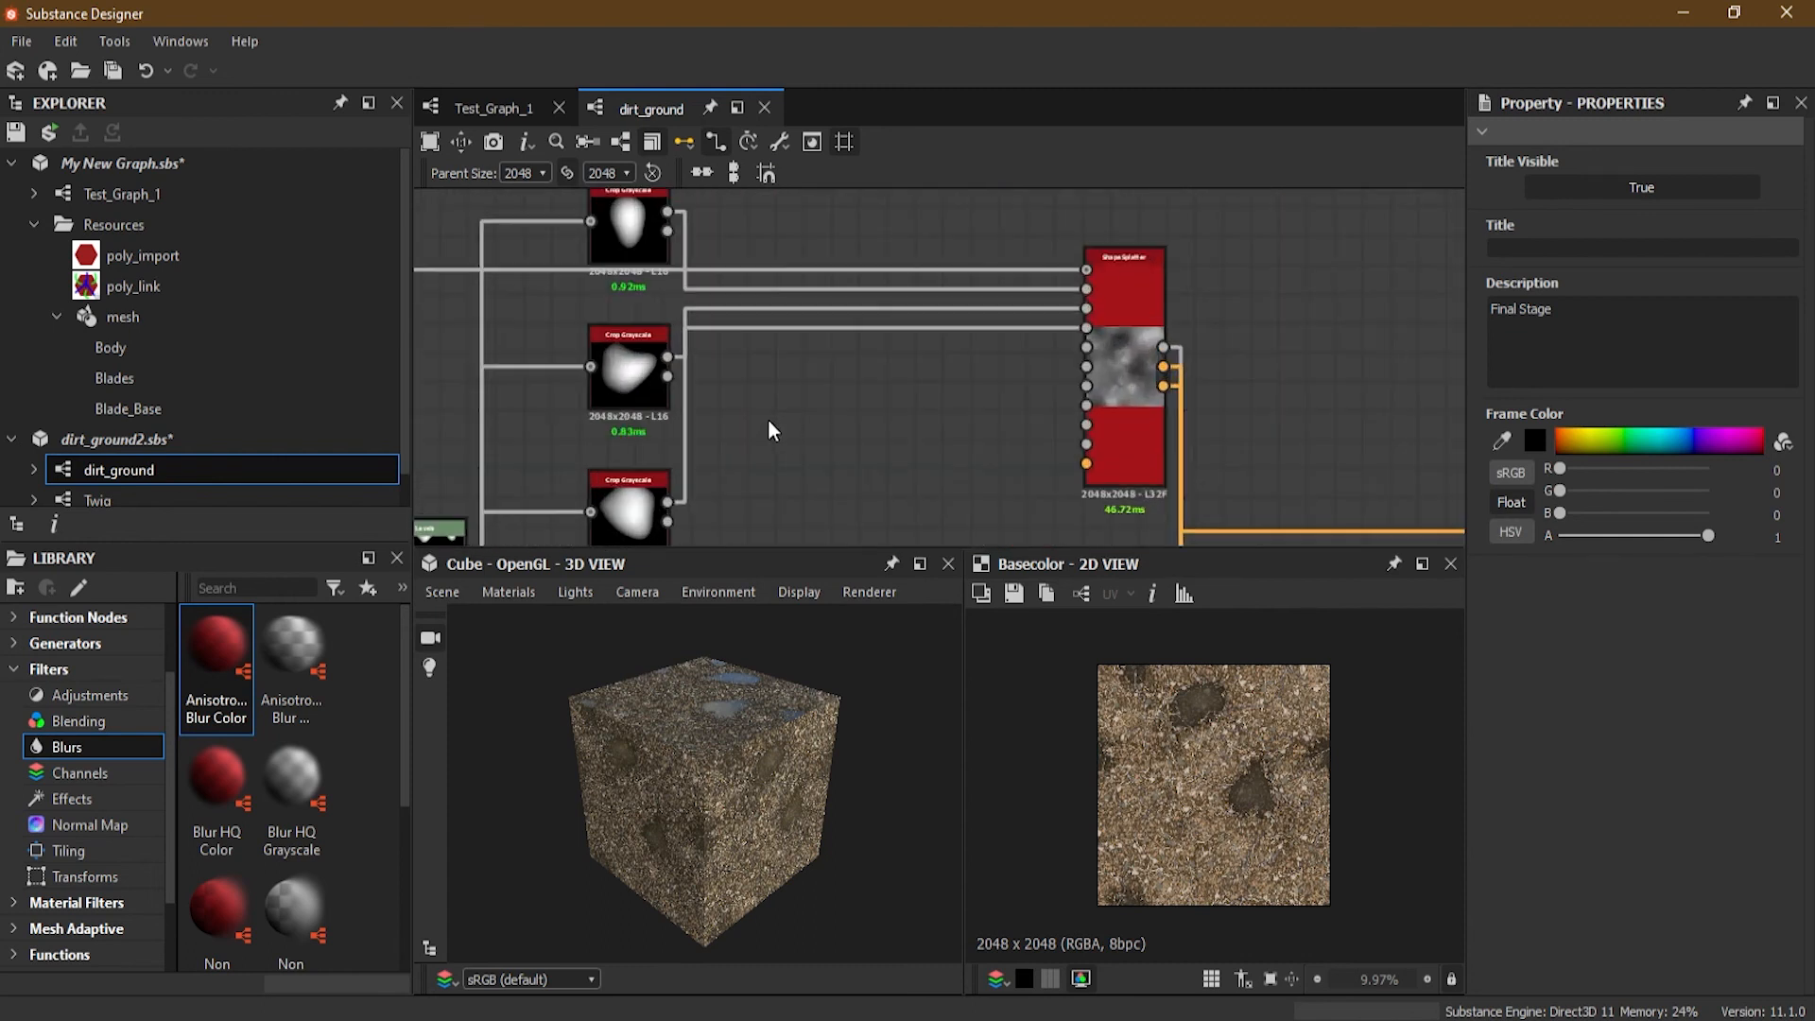
Step: Examine the right-angled links through the middle and output sections, ending with an overview of the whole network
scroll(803, 416, "down", 5)
middle_click_drag(1088, 477, 578, 240)
middle_click_drag(1118, 422, 1011, 205)
scroll(1018, 238, "down", 3)
scroll(1129, 314, "up", 4)
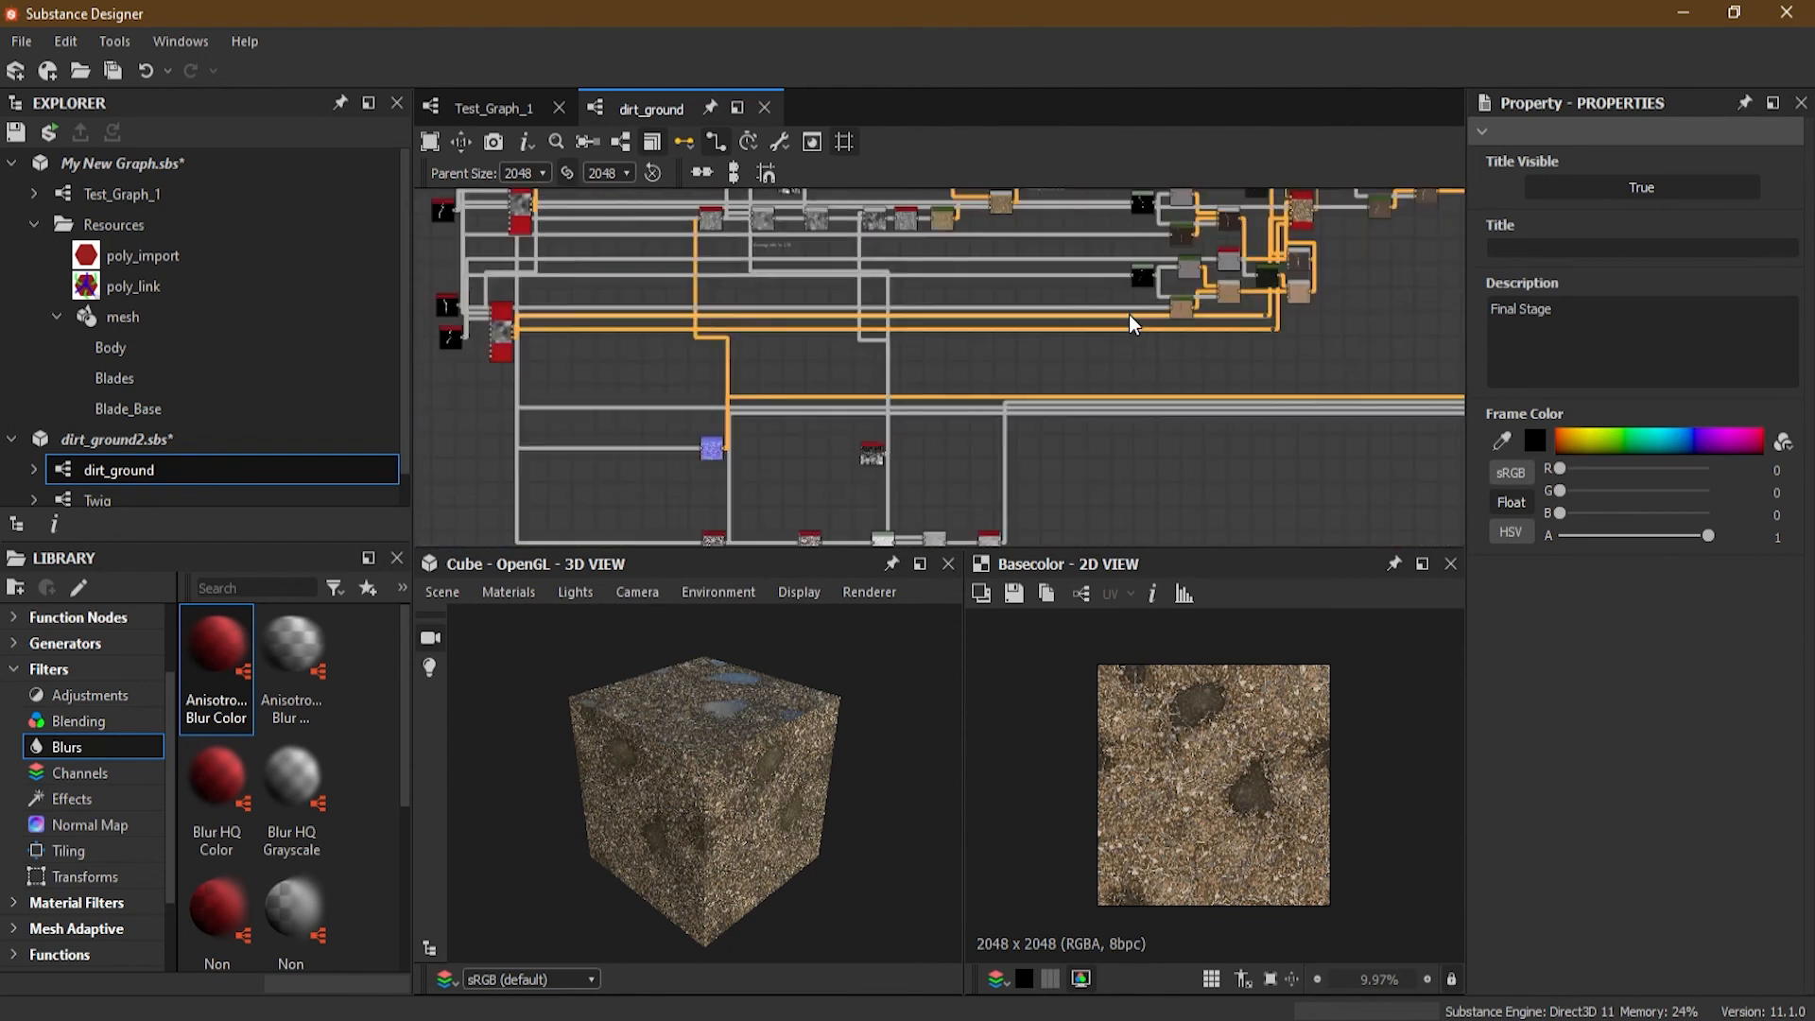
middle_click_drag(1249, 371, 371, 328)
middle_click_drag(1253, 326, 625, 326)
scroll(806, 340, "up", 2)
scroll(805, 337, "down", 2)
scroll(811, 338, "up", 1)
scroll(811, 338, "down", 1)
middle_click_drag(605, 290, 1125, 448)
scroll(940, 383, "down", 3)
scroll(688, 340, "up", 3)
scroll(632, 302, "down", 3)
middle_click_drag(641, 308, 1031, 306)
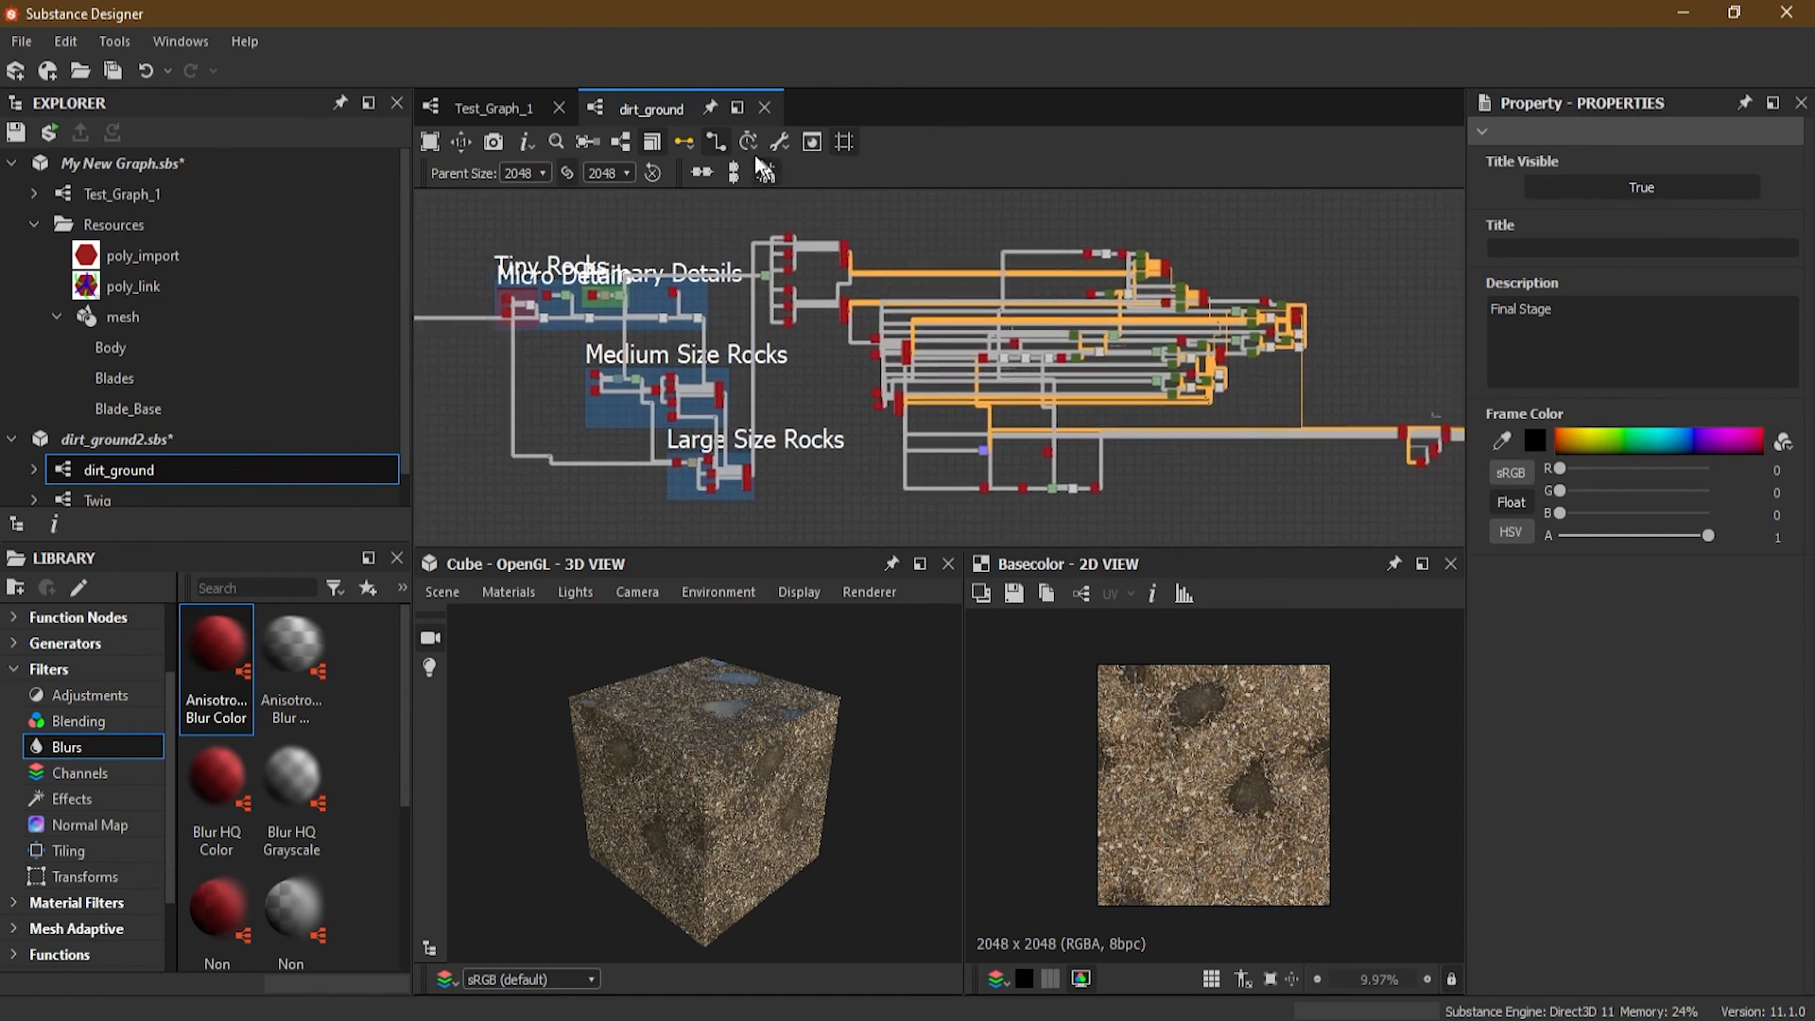
Step: Switch the graph's links back to curved display
left_click(716, 143)
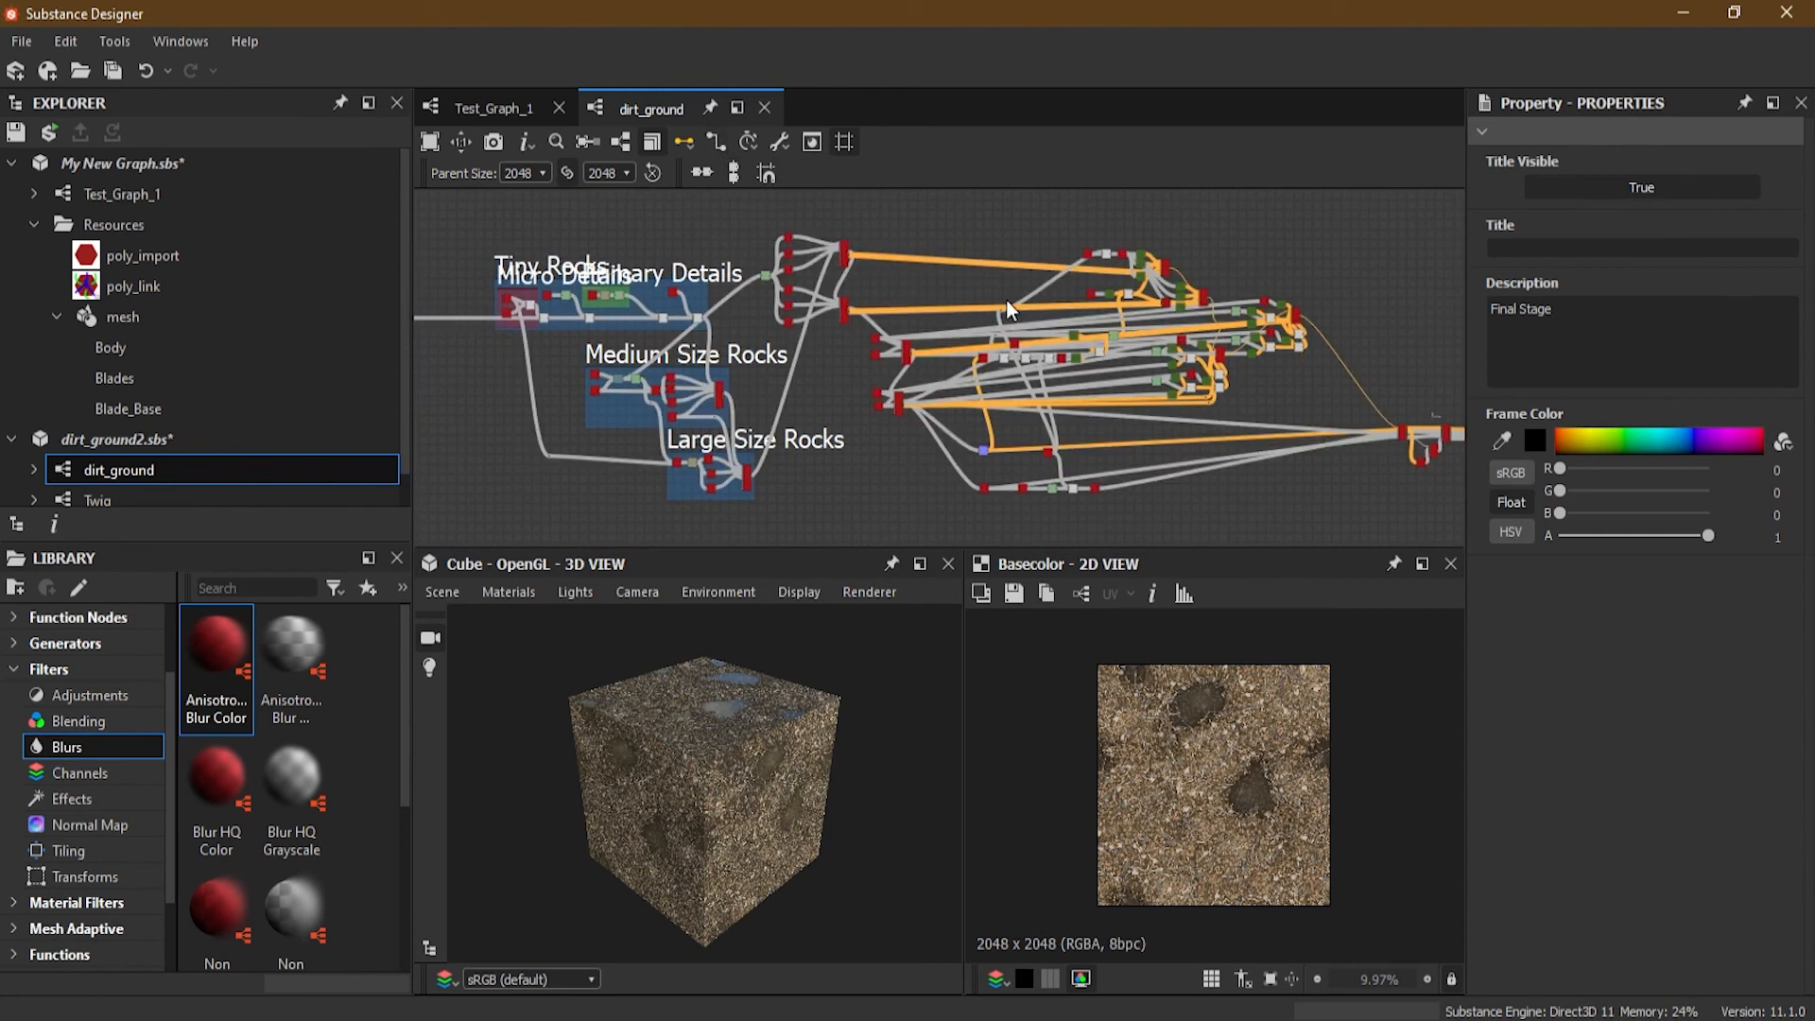
scroll(889, 223, "up", 1)
scroll(898, 230, "up", 1)
scroll(916, 244, "down", 2)
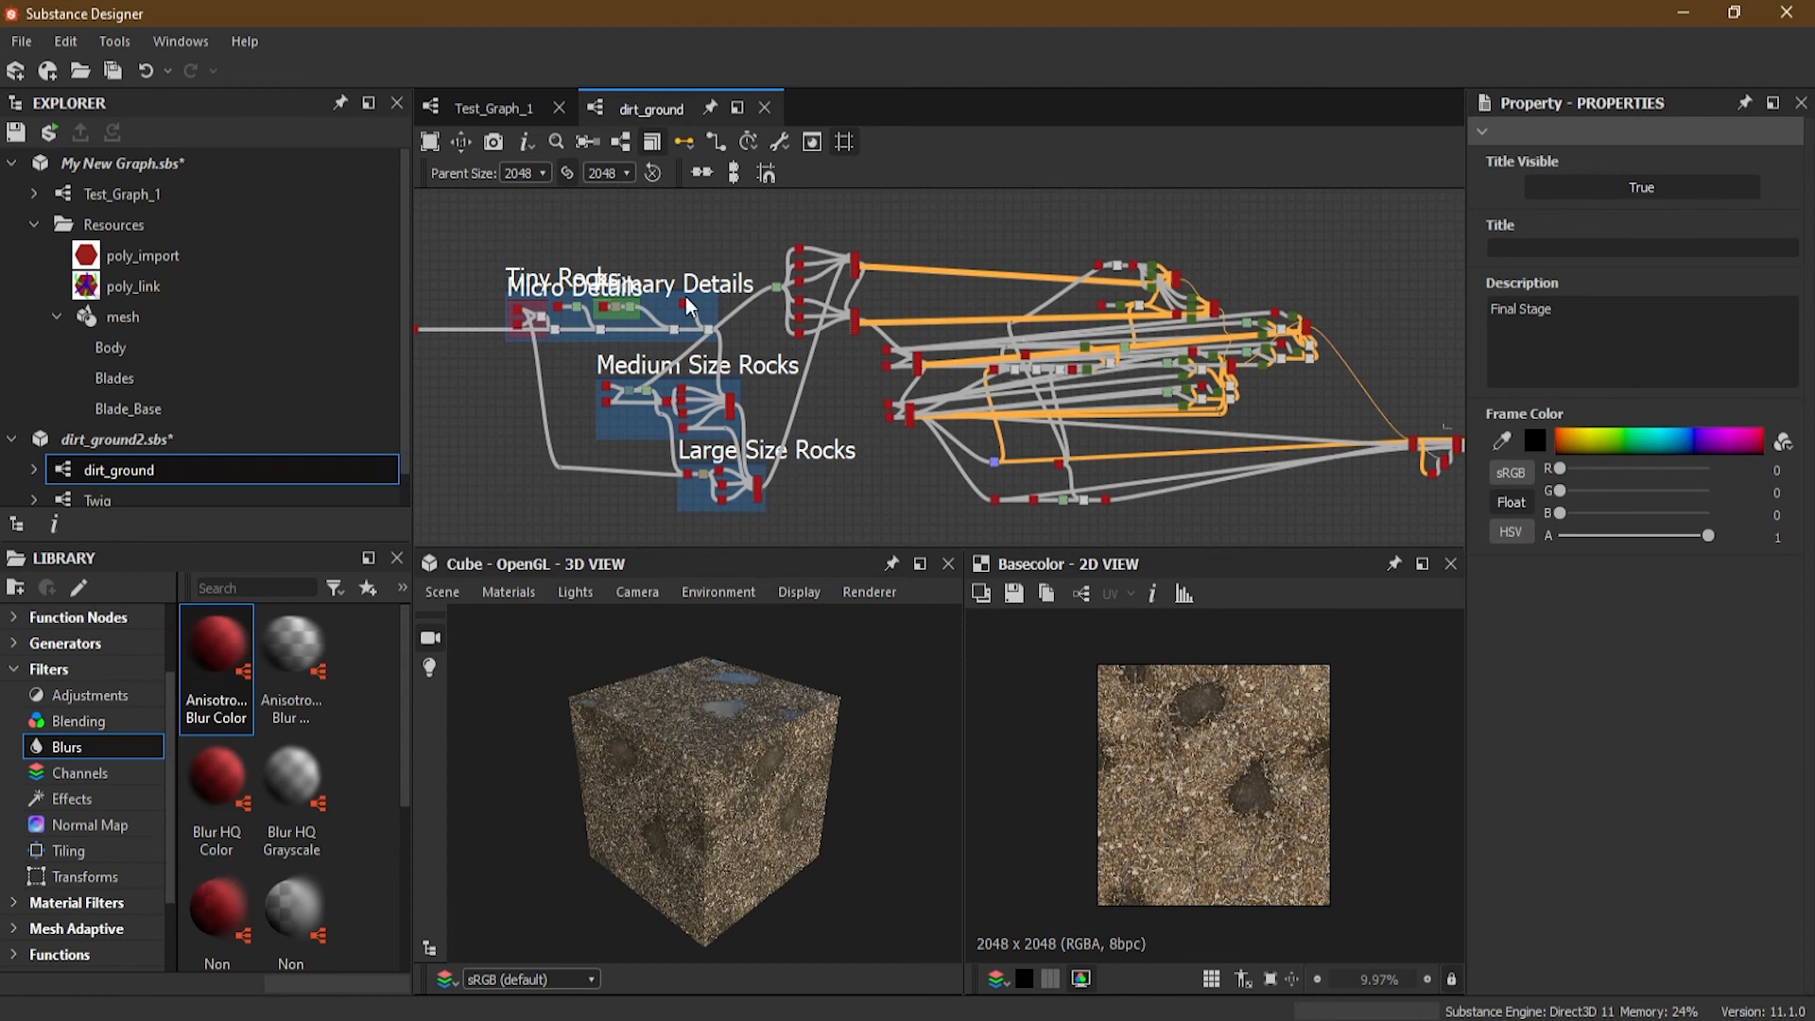
Step: Examine the Dirt 3, Blur and Levels nodes inside the Primary Details frame
scroll(508, 293, "up", 3)
mouse_move(865, 438)
middle_mouse_down()
mouse_move(829, 194)
mouse_move(871, 424)
middle_mouse_up()
scroll(856, 260, "down", 3)
scroll(871, 395, "up", 3)
scroll(838, 359, "up", 8)
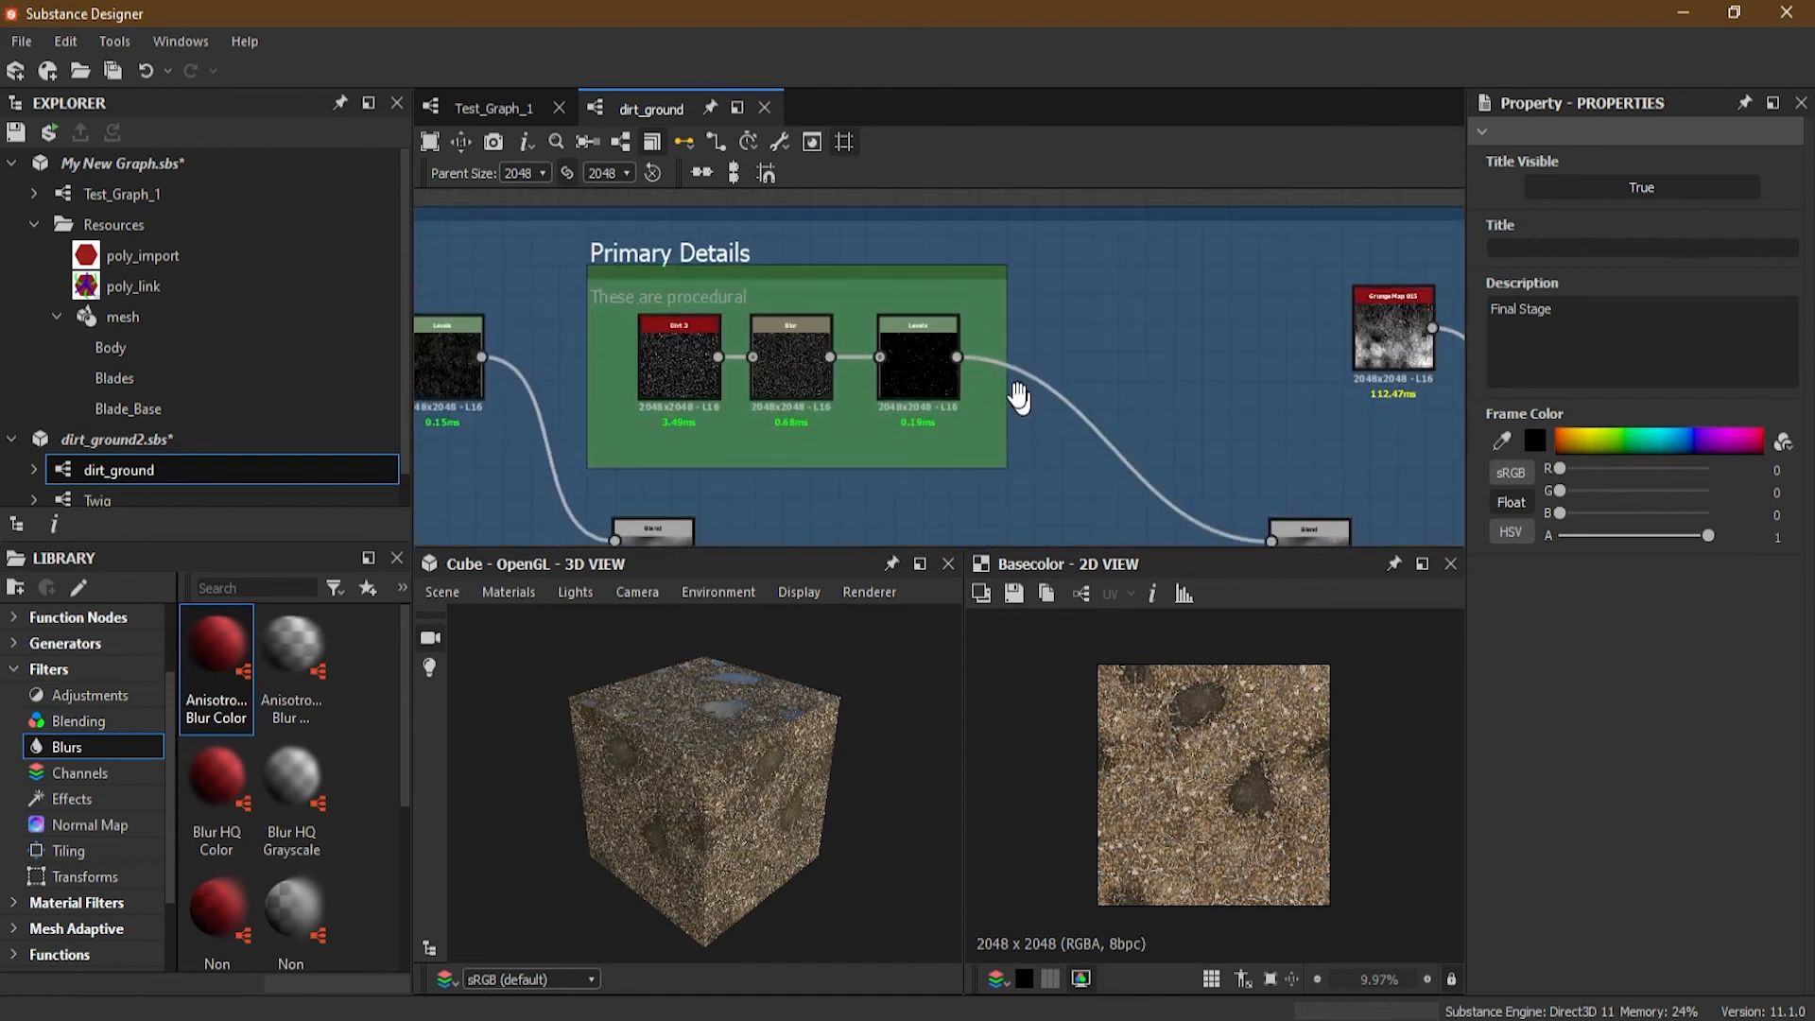
middle_click_drag(1019, 401, 912, 328)
scroll(911, 327, "up", 2)
middle_click_drag(783, 324, 951, 376)
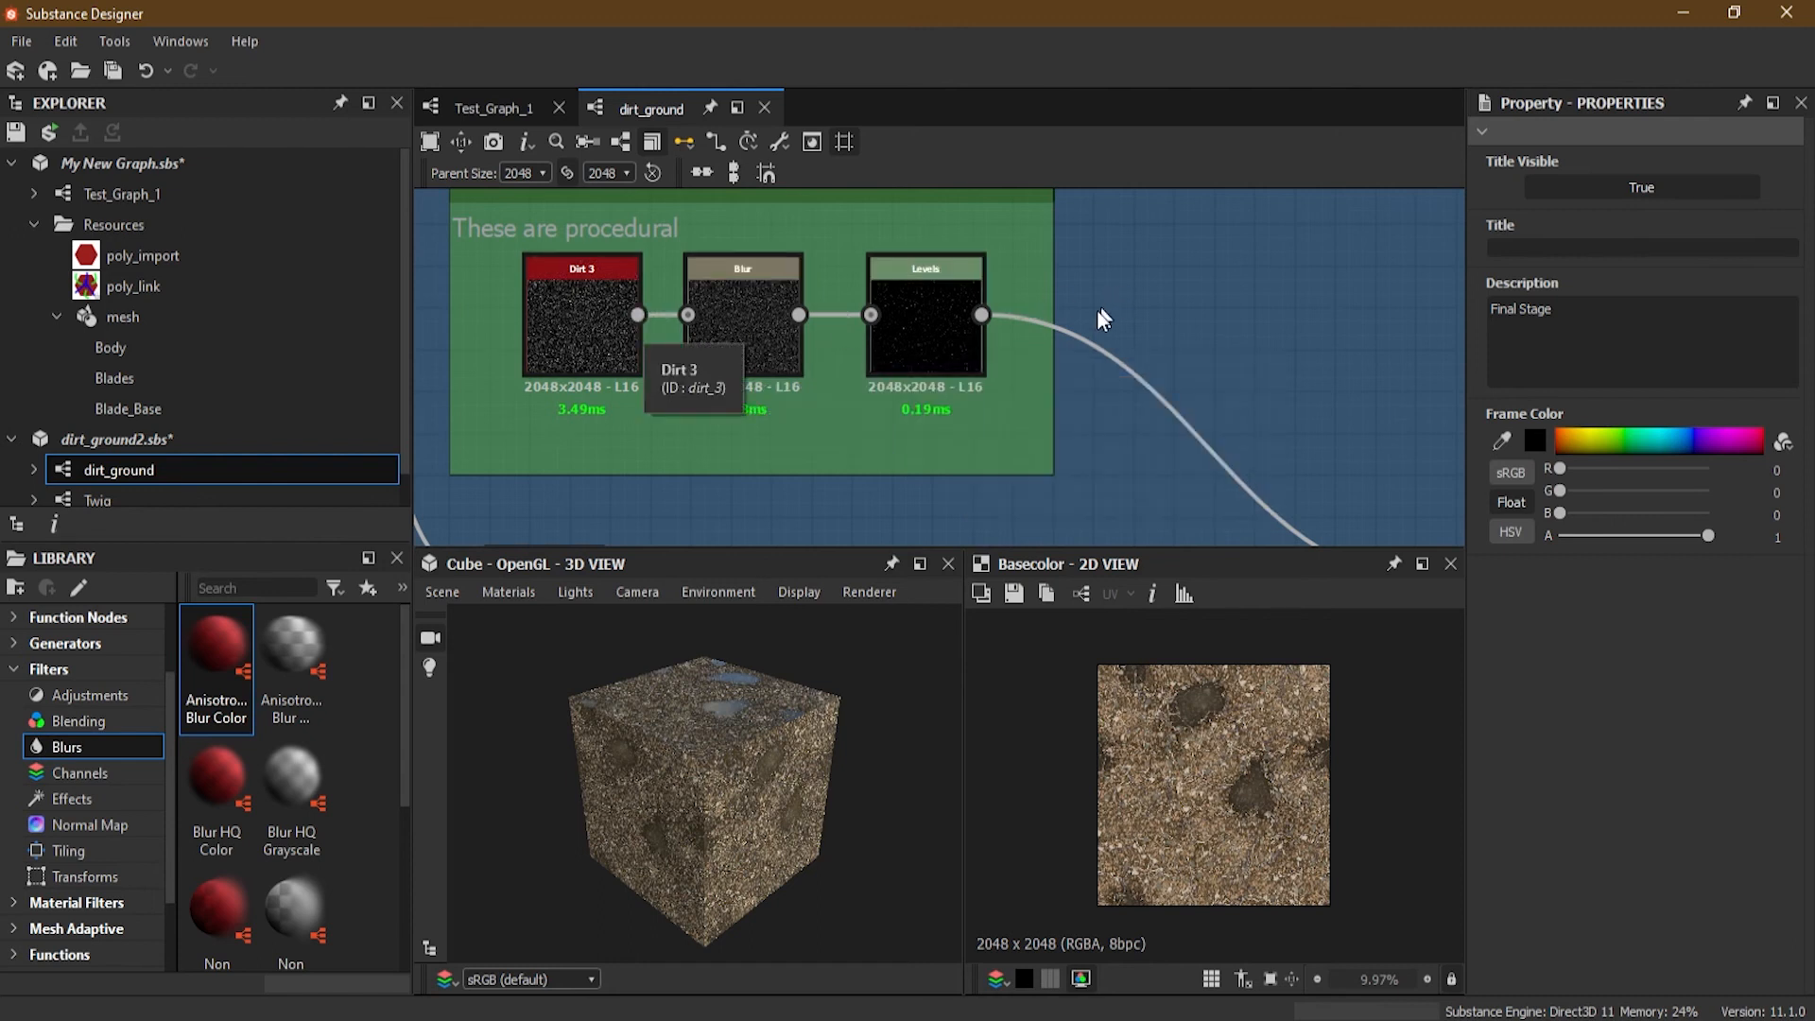
scroll(938, 344, "down", 1)
middle_click_drag(984, 347, 973, 412)
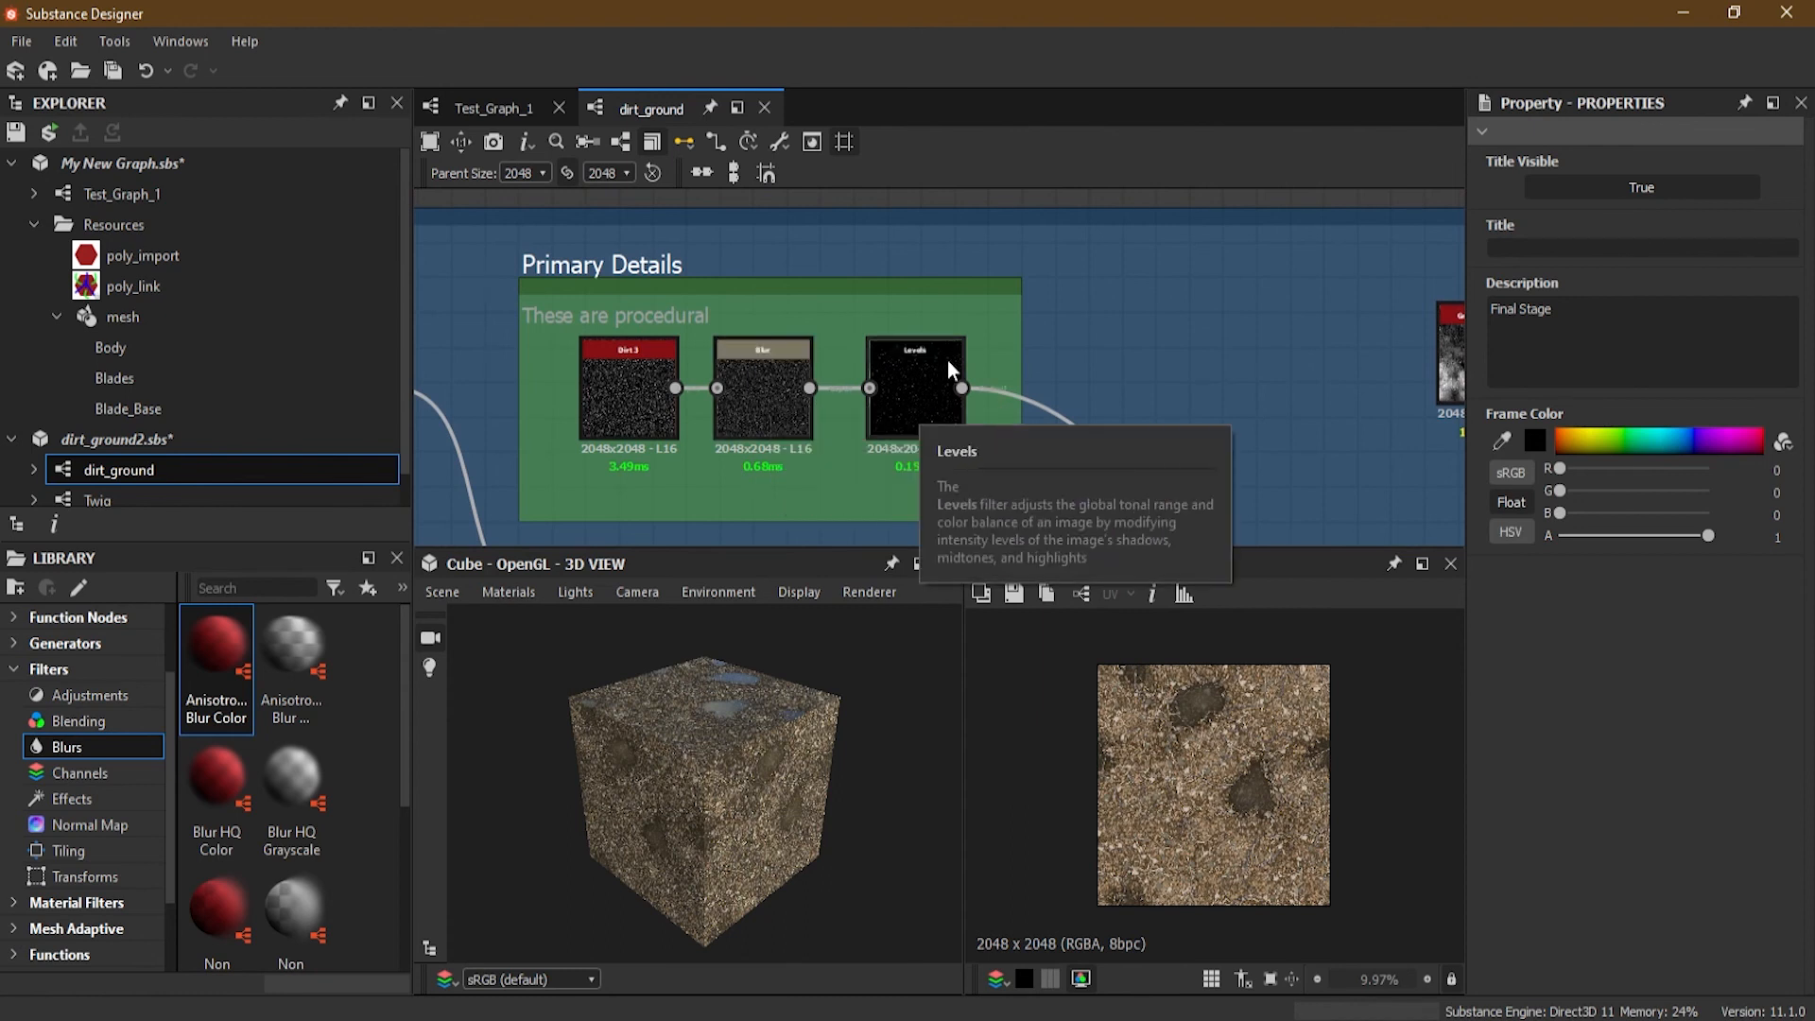
Step: Dock the Dirt 3 node to Blur and the Blur node to Levels in the Primary Details frame
left_click_drag(619, 385, 606, 383)
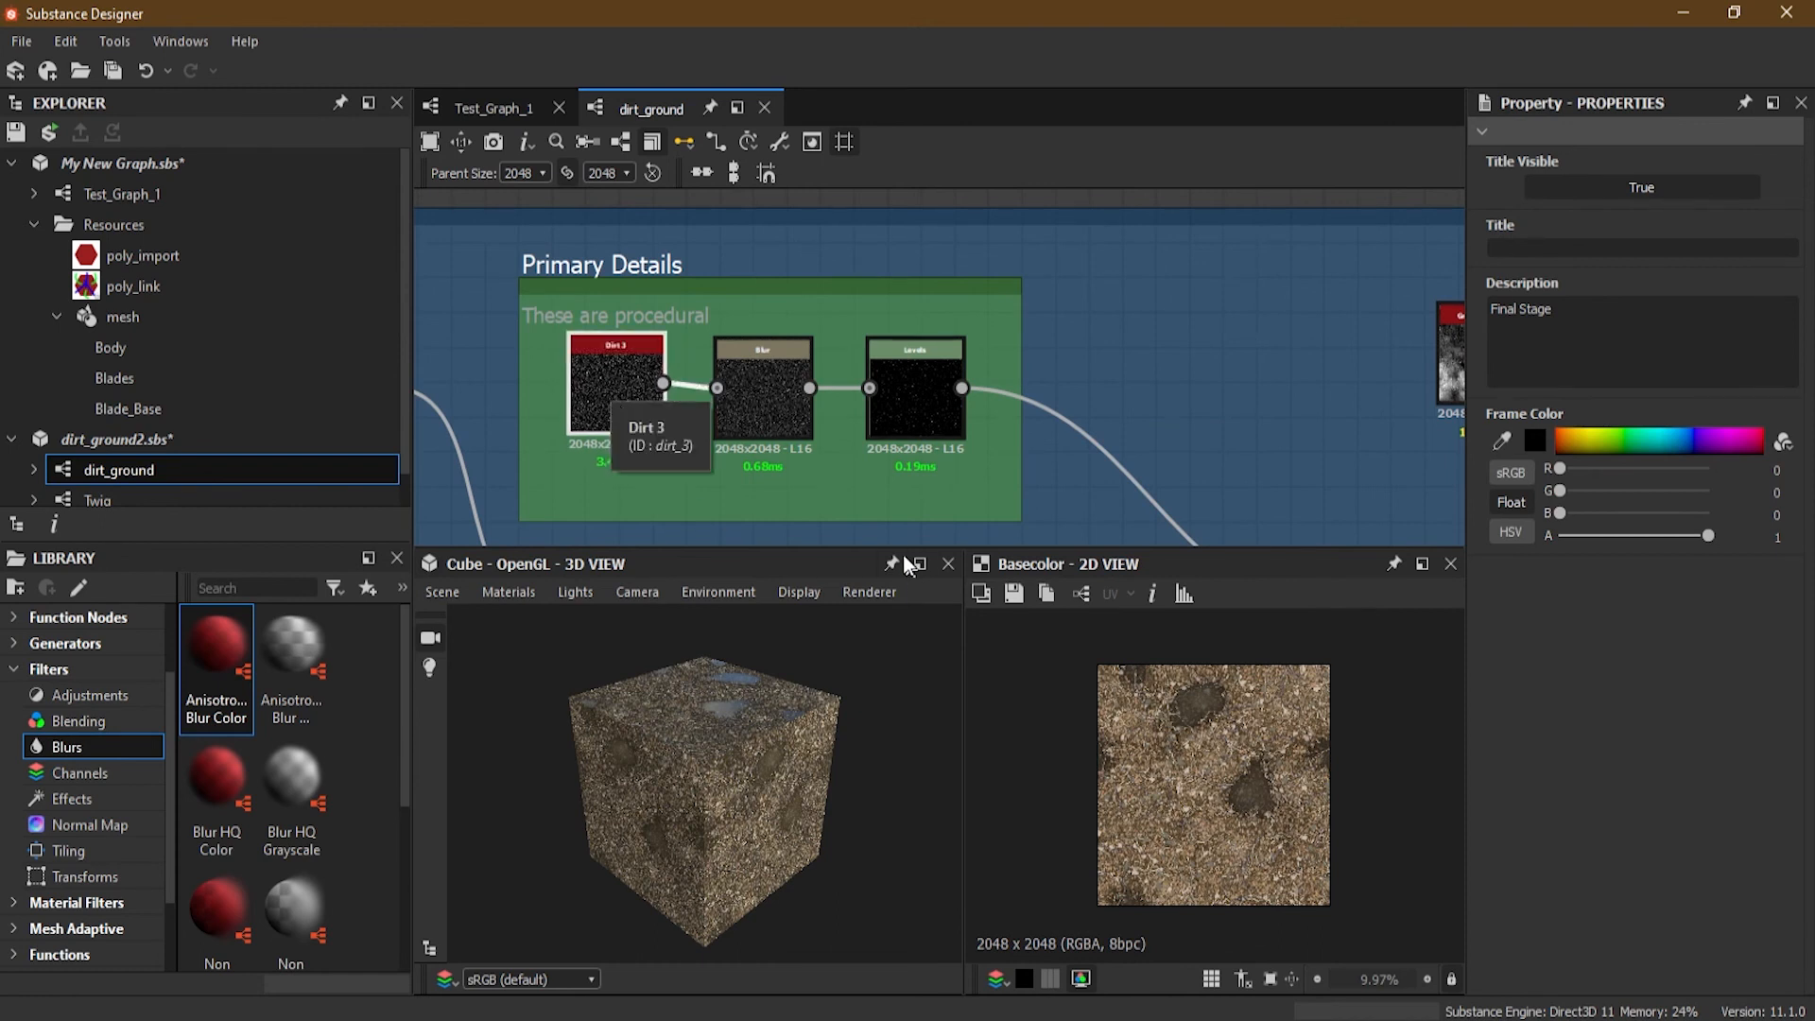
key("d")
scroll(728, 469, "up", 3)
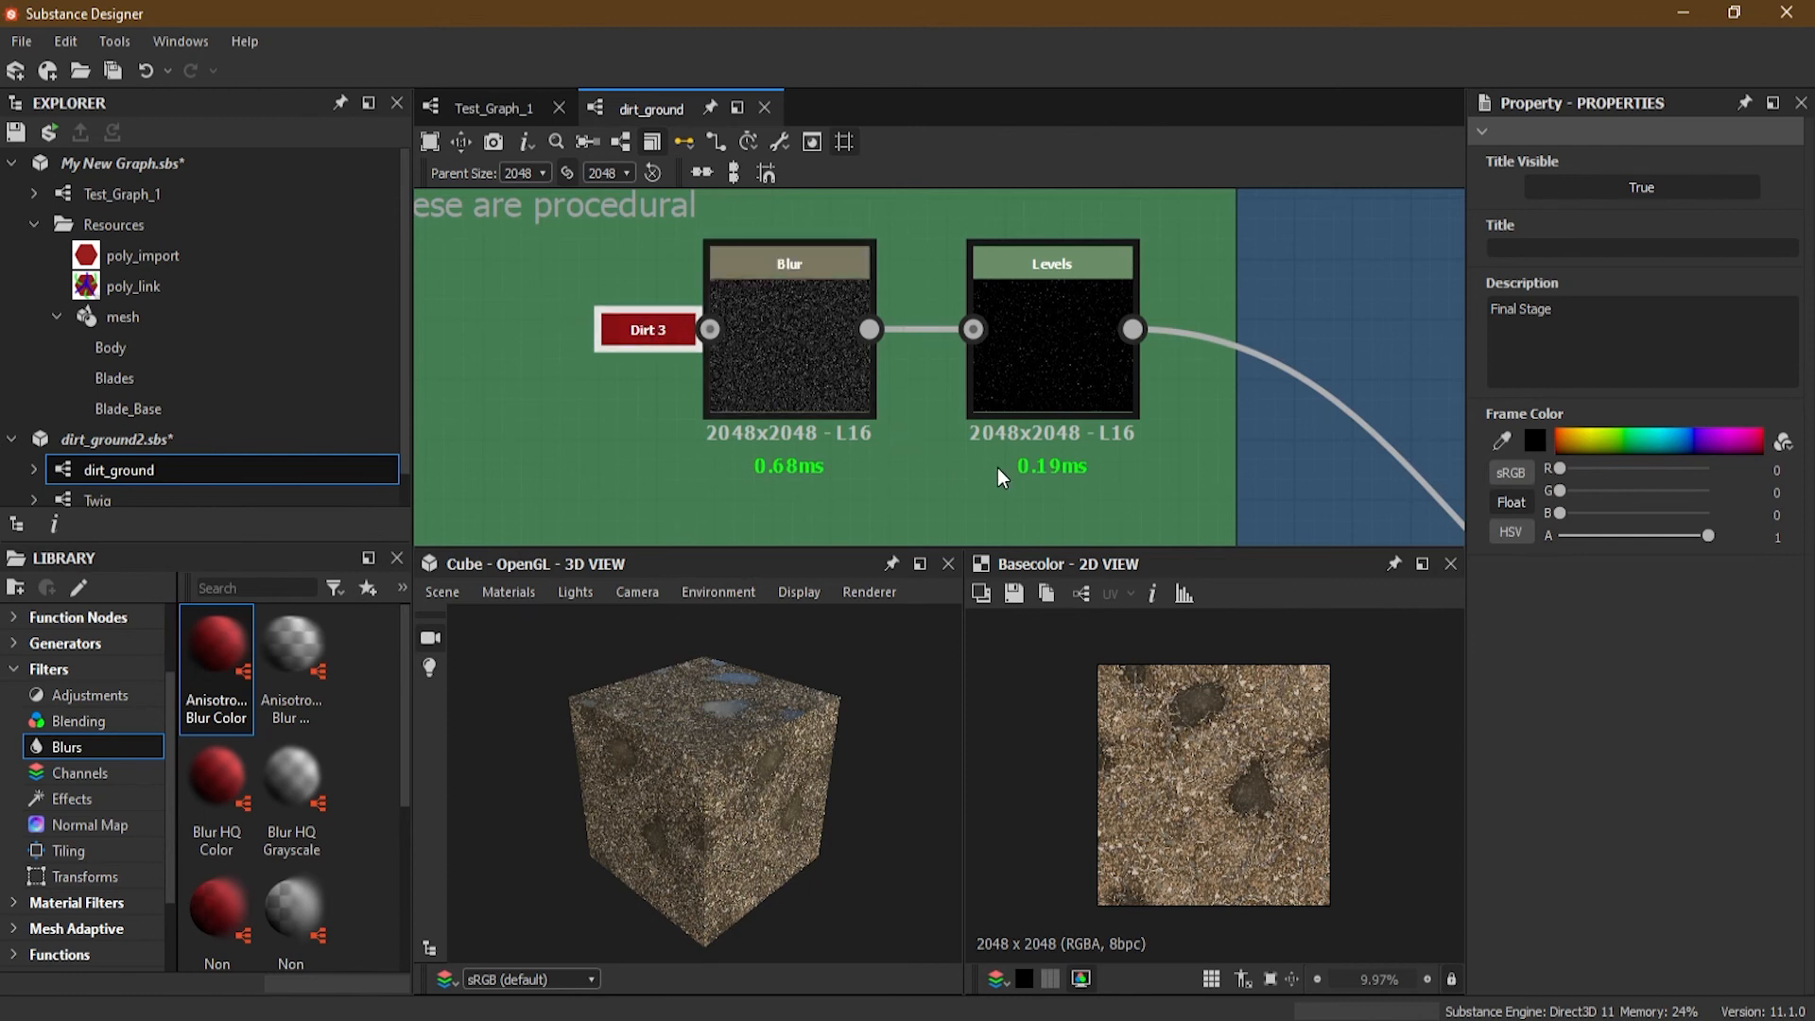
left_click(791, 315)
key("d")
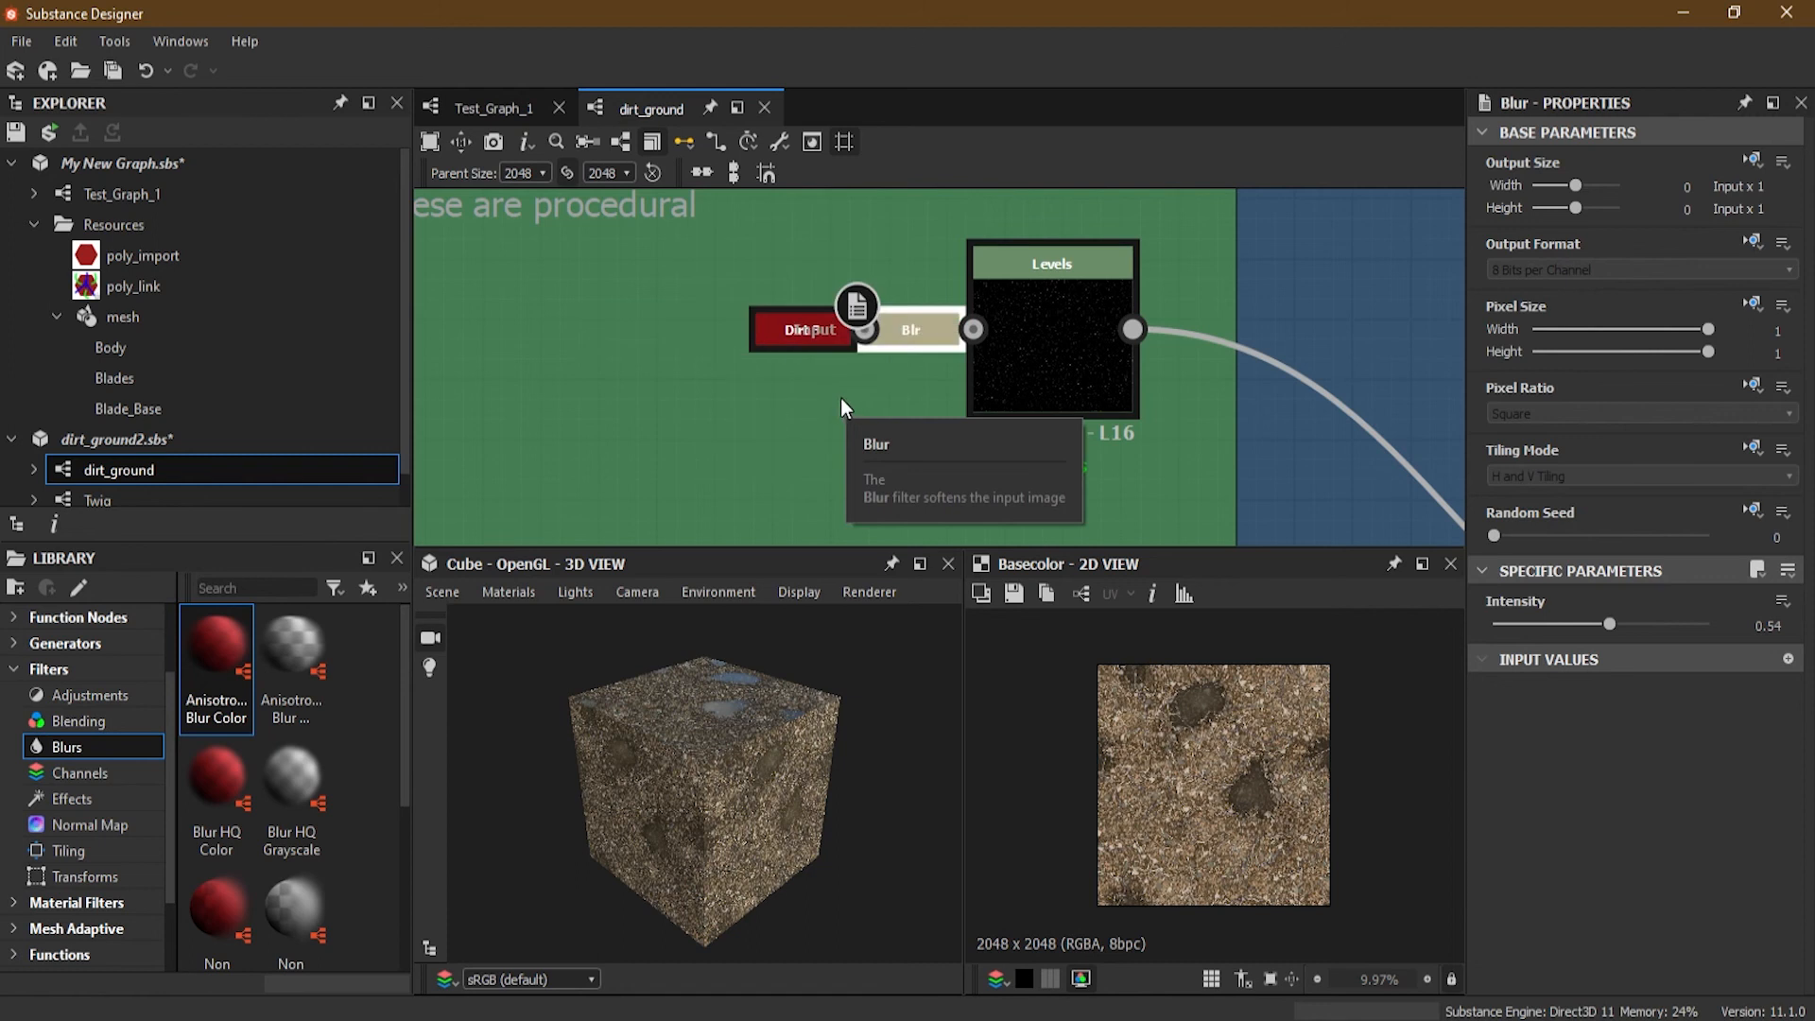
Step: Dock the Levels node of the Primary Details frame to the Blend node it feeds
left_click(1047, 382)
scroll(1047, 382, "down", 5)
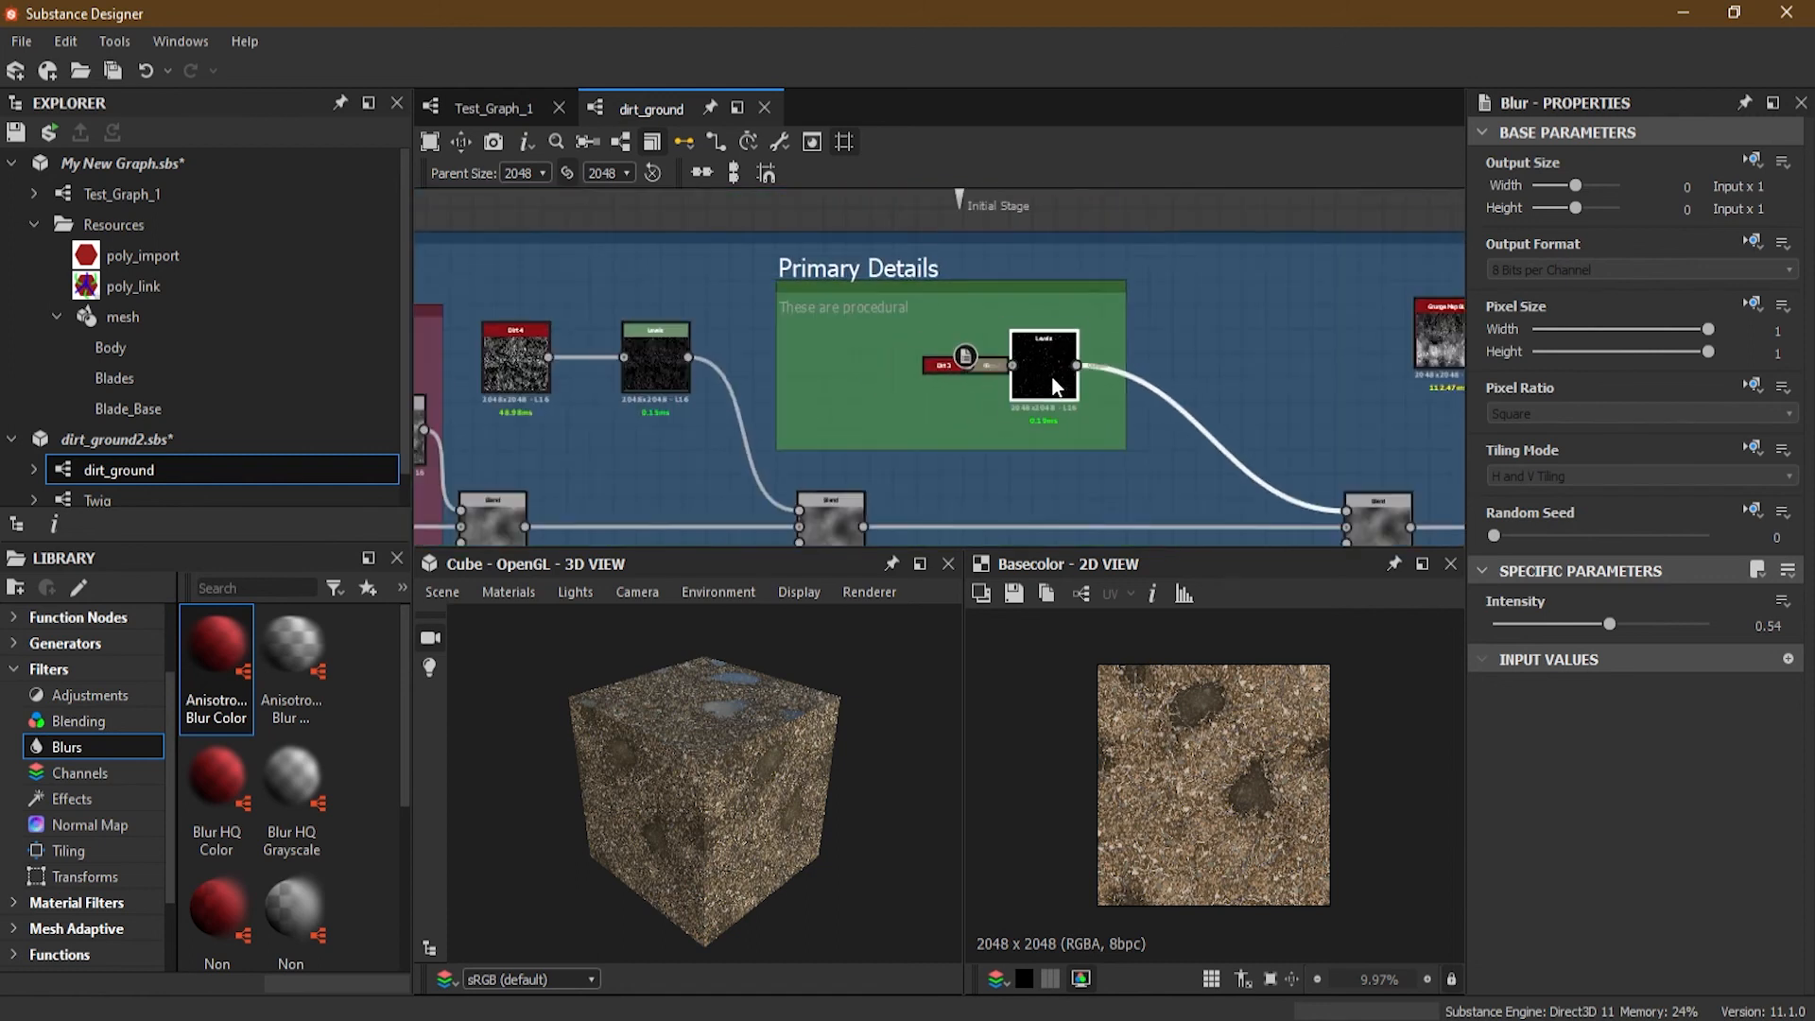
key("d")
scroll(1371, 528, "up", 3)
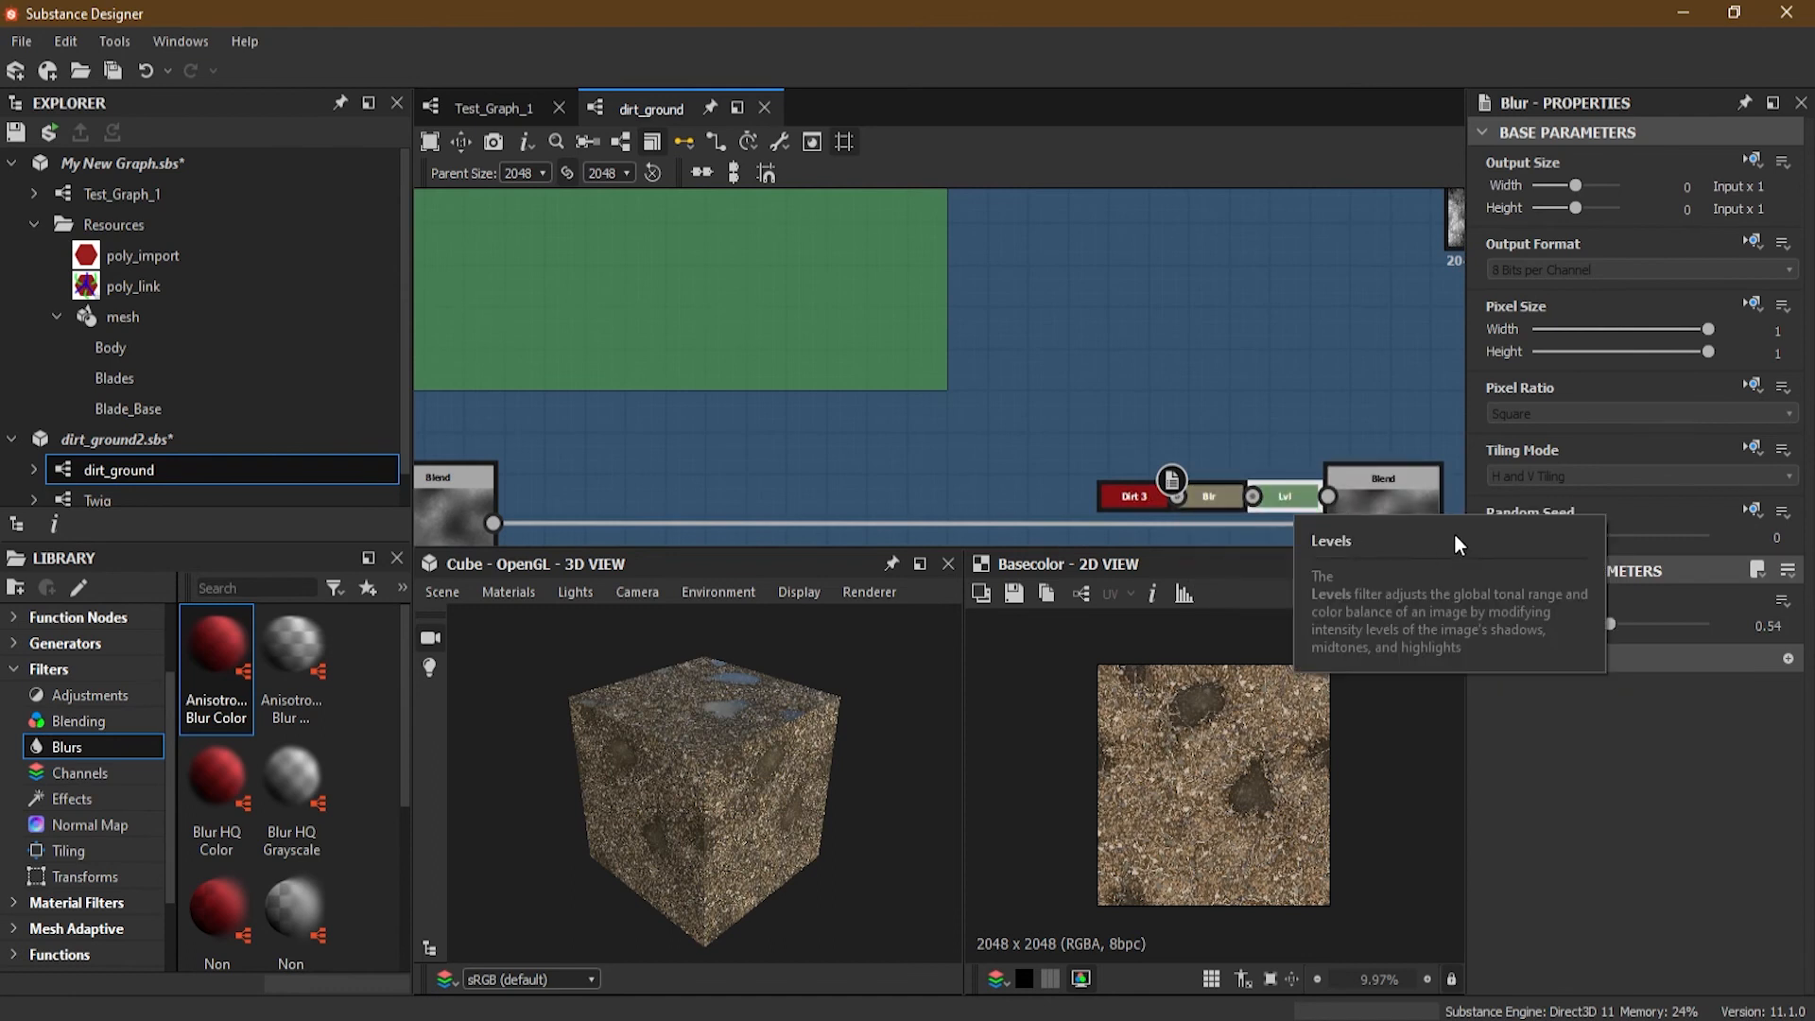
Step: Undock the Levels, Blur and Dirt 3 nodes back into the Primary Details frame
key("d")
left_click(707, 242)
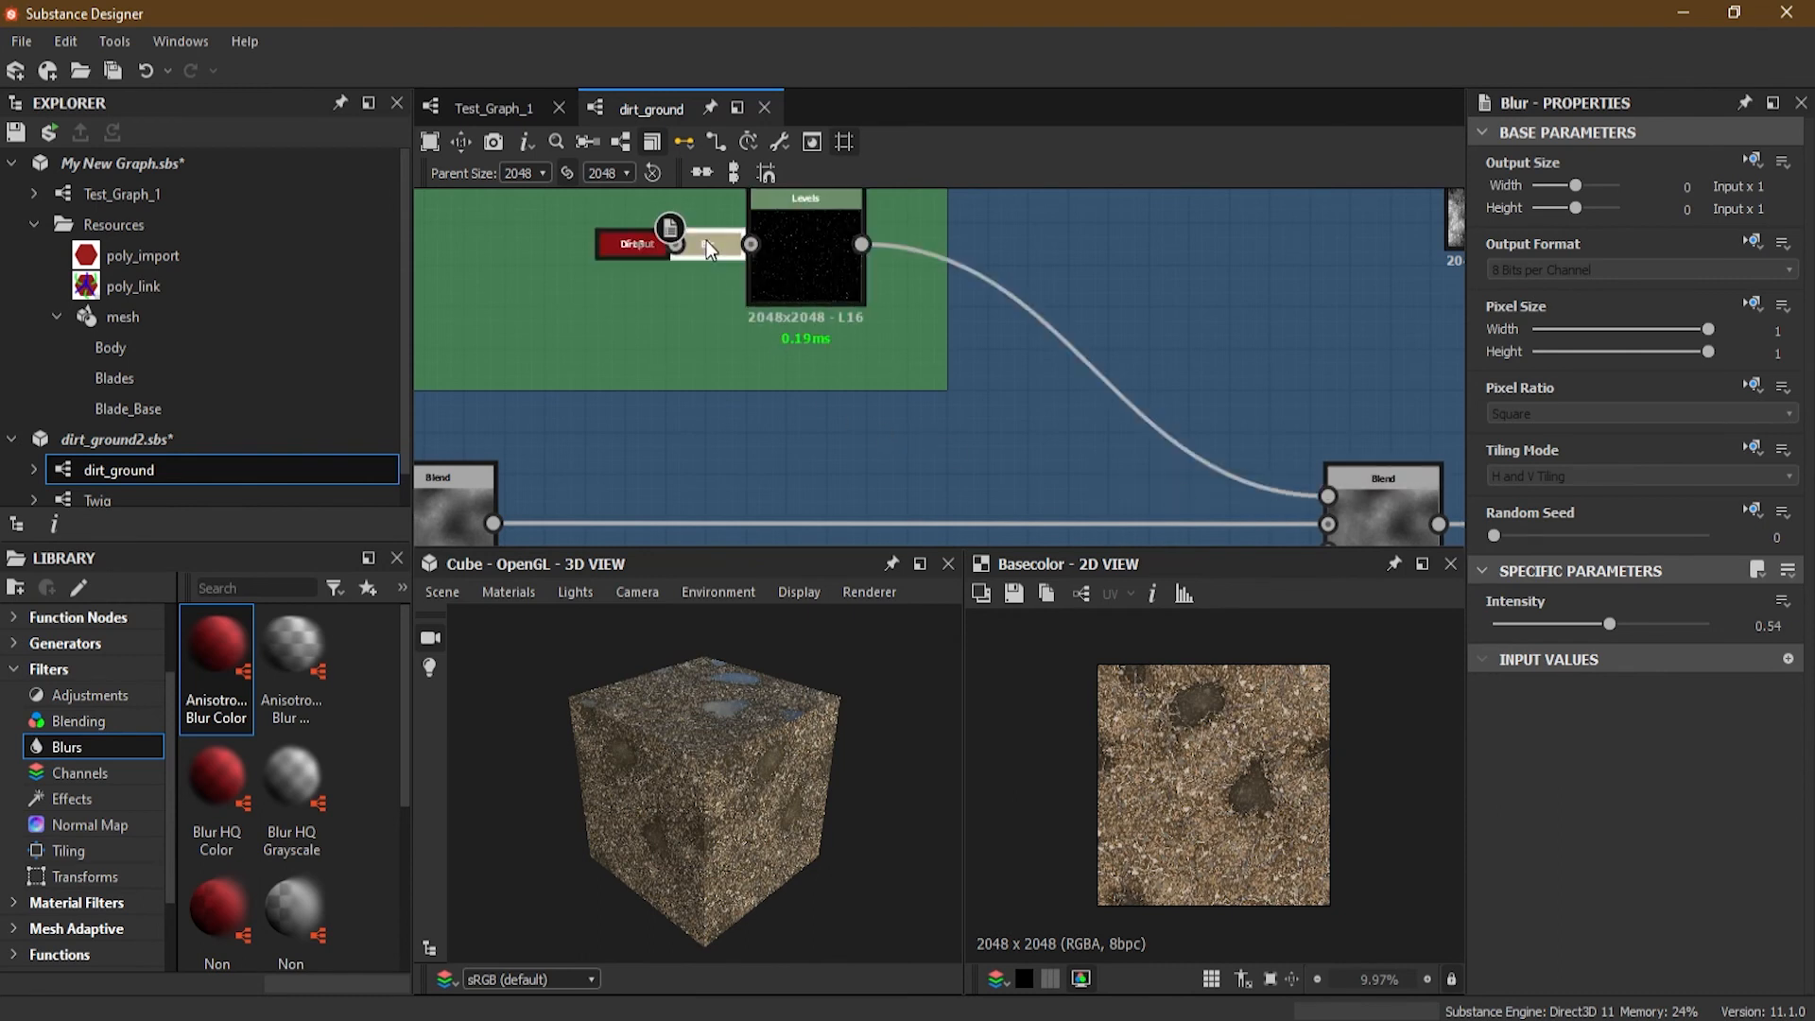
key("d")
left_click(526, 246)
key("d")
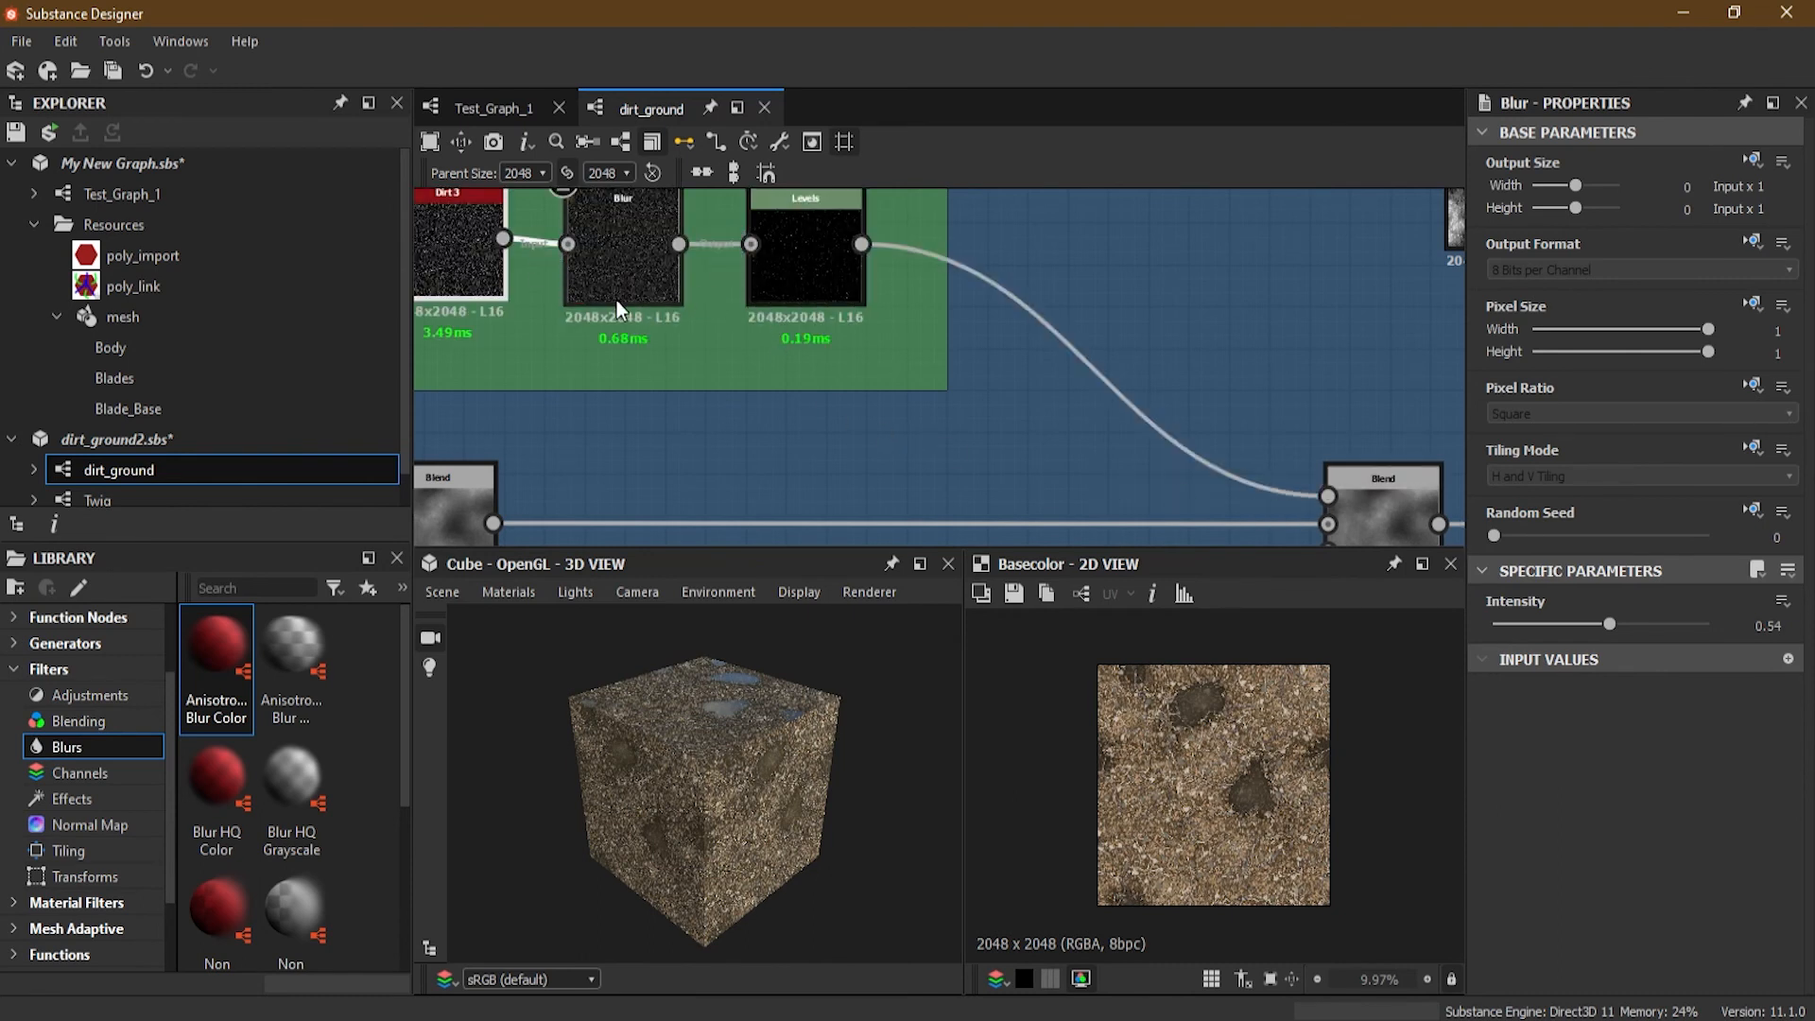
Step: Dock Dirt 3, Blur and Levels one after another so the whole chain attaches to the Blend node
middle_click_drag(642, 281, 842, 411)
key("d")
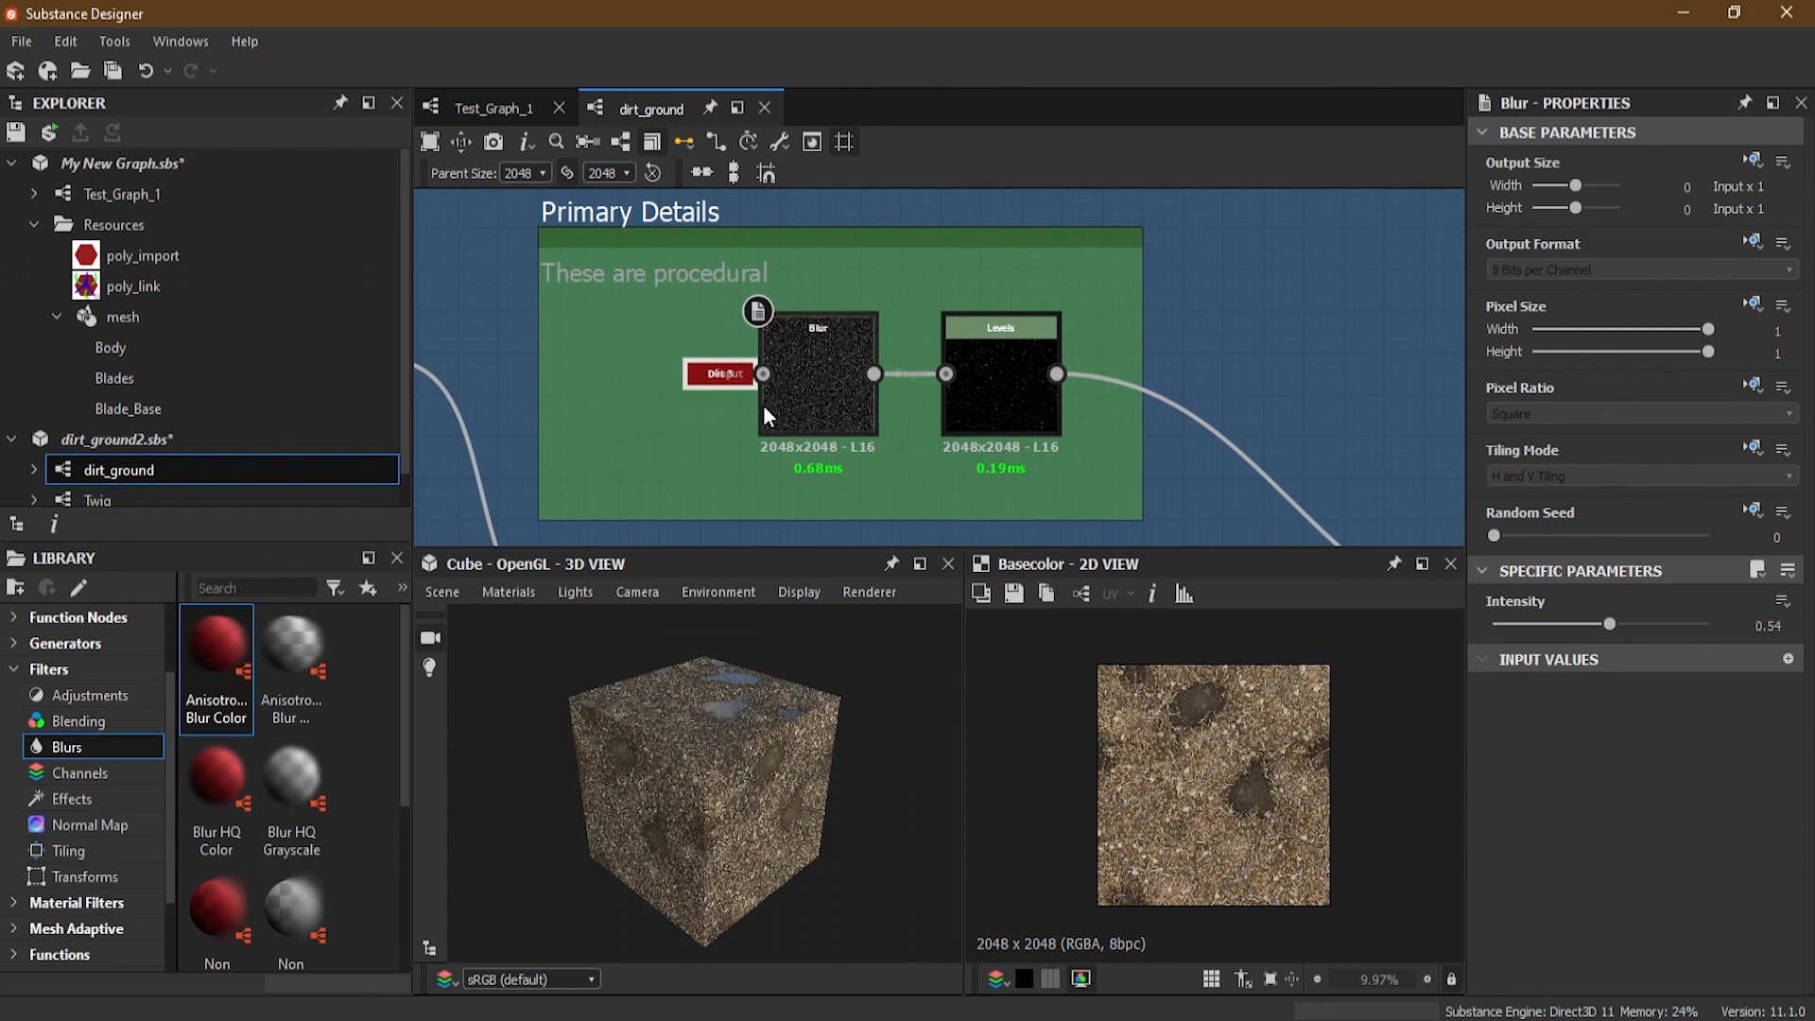
left_click(763, 405)
key("d")
left_click(1012, 406)
key("d")
middle_click_drag(1178, 450, 756, 185)
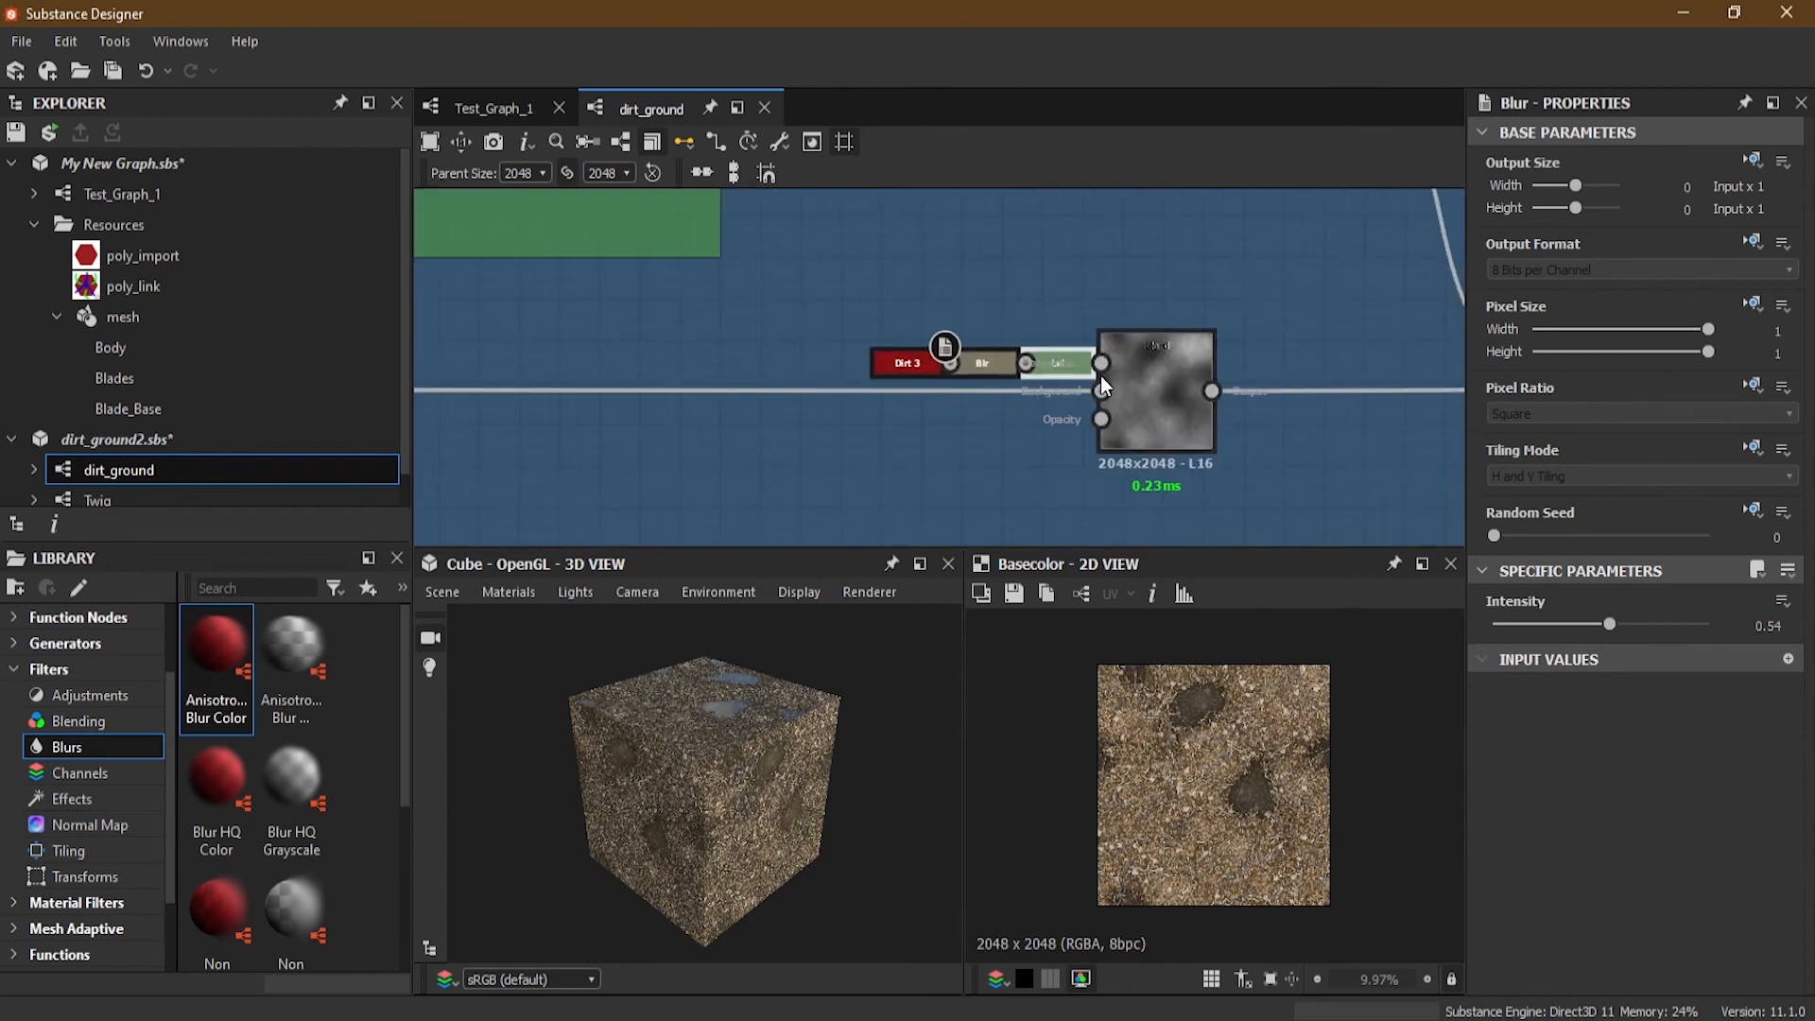
middle_click_drag(831, 350, 1102, 462)
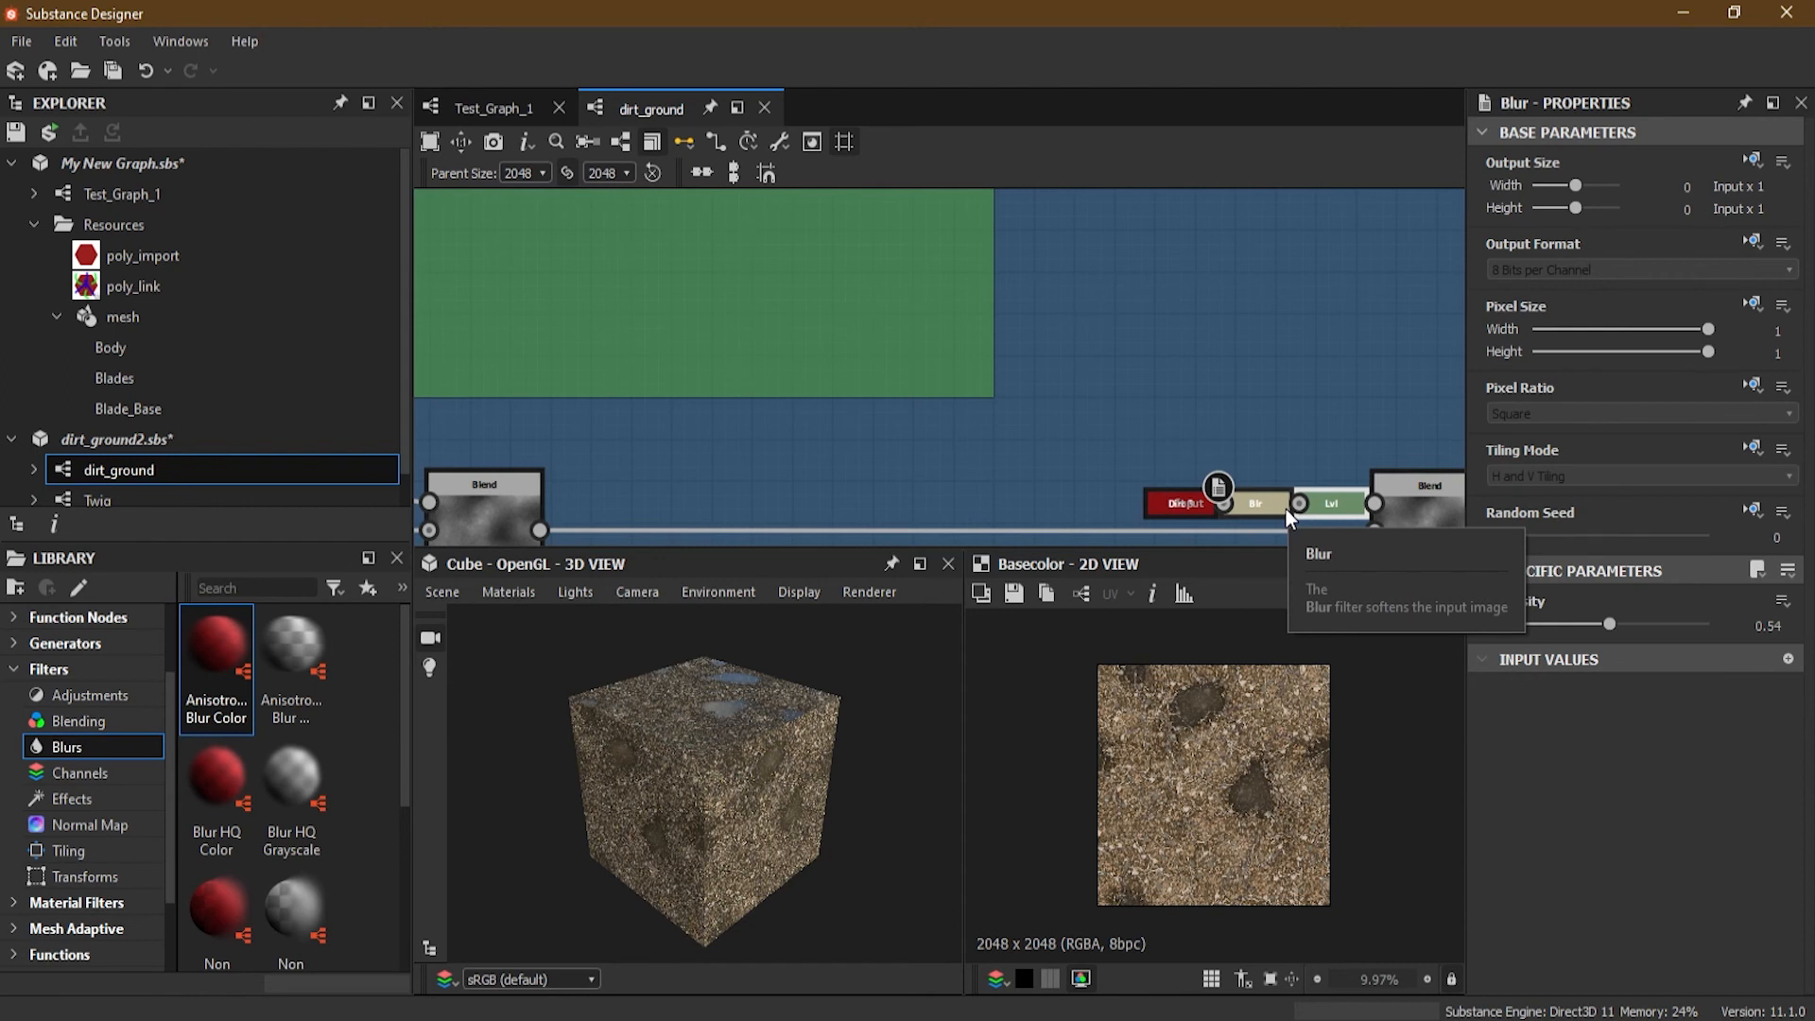
Step: Undock the chain from the Blend node, restoring Levels, Blur and Dirt 3 as full nodes
key("d")
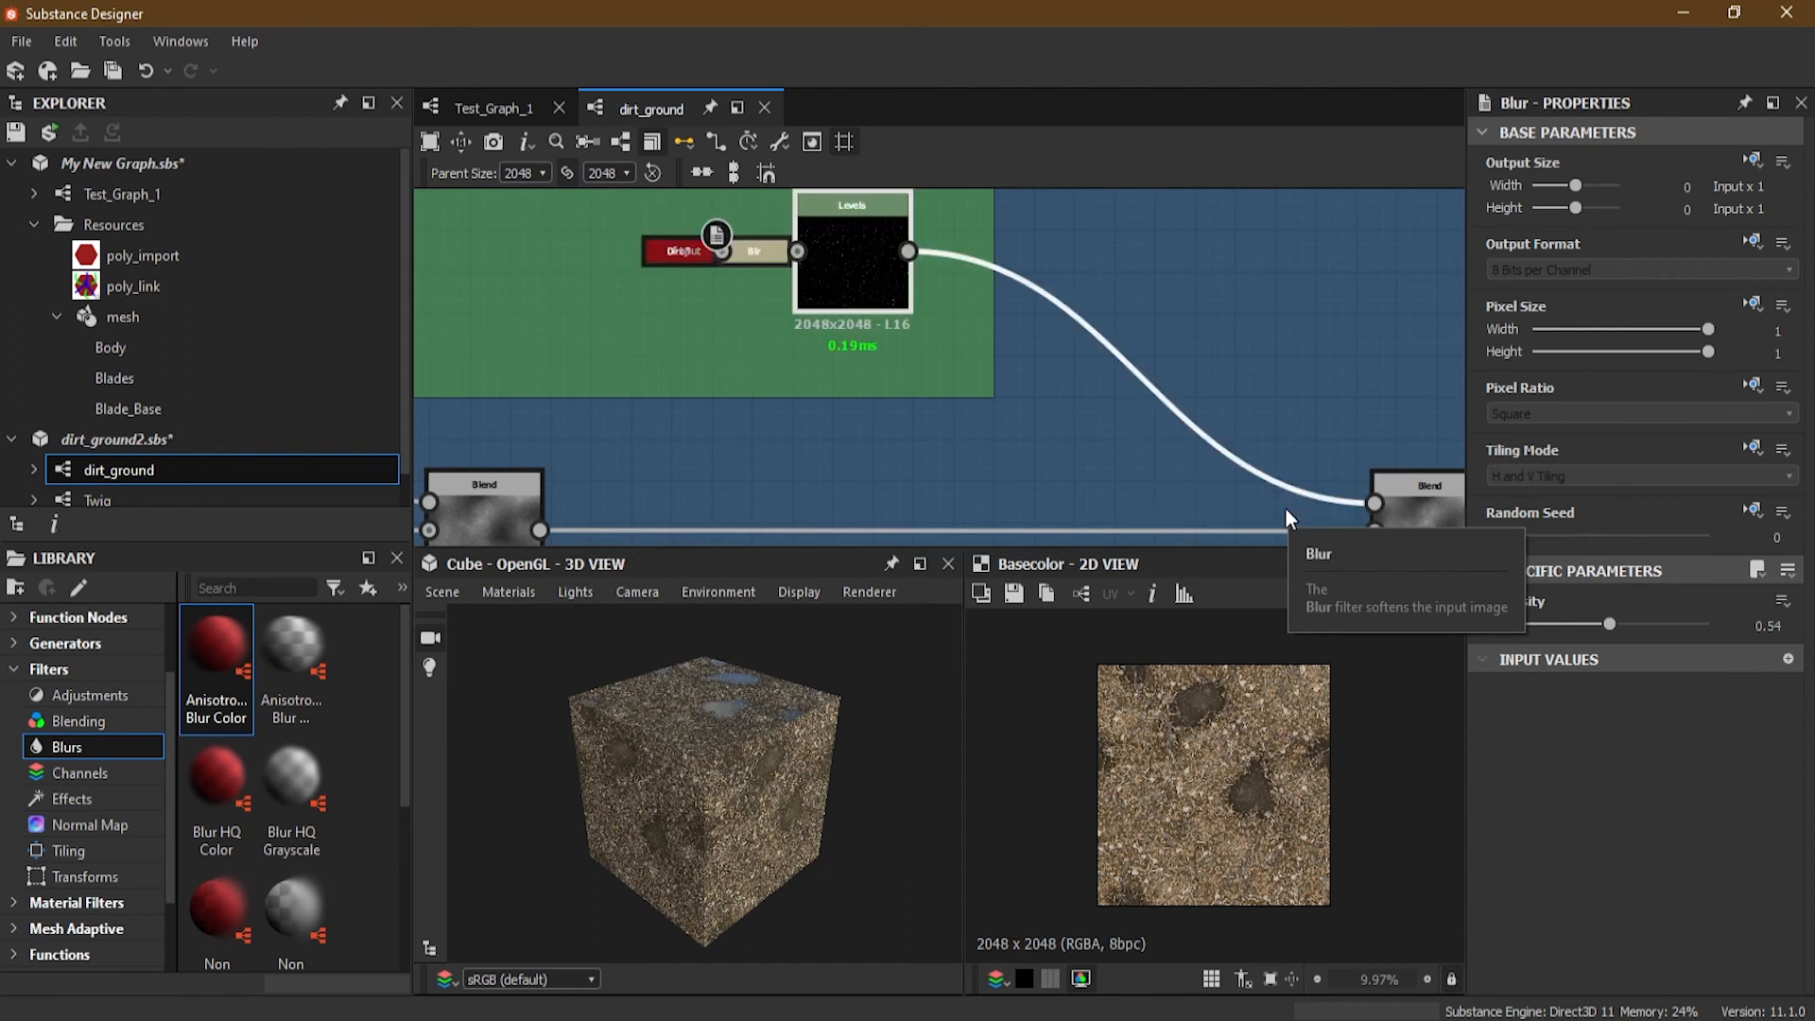
left_click(758, 248)
key("d")
left_click(586, 250)
key("d")
middle_click_drag(781, 317, 957, 442)
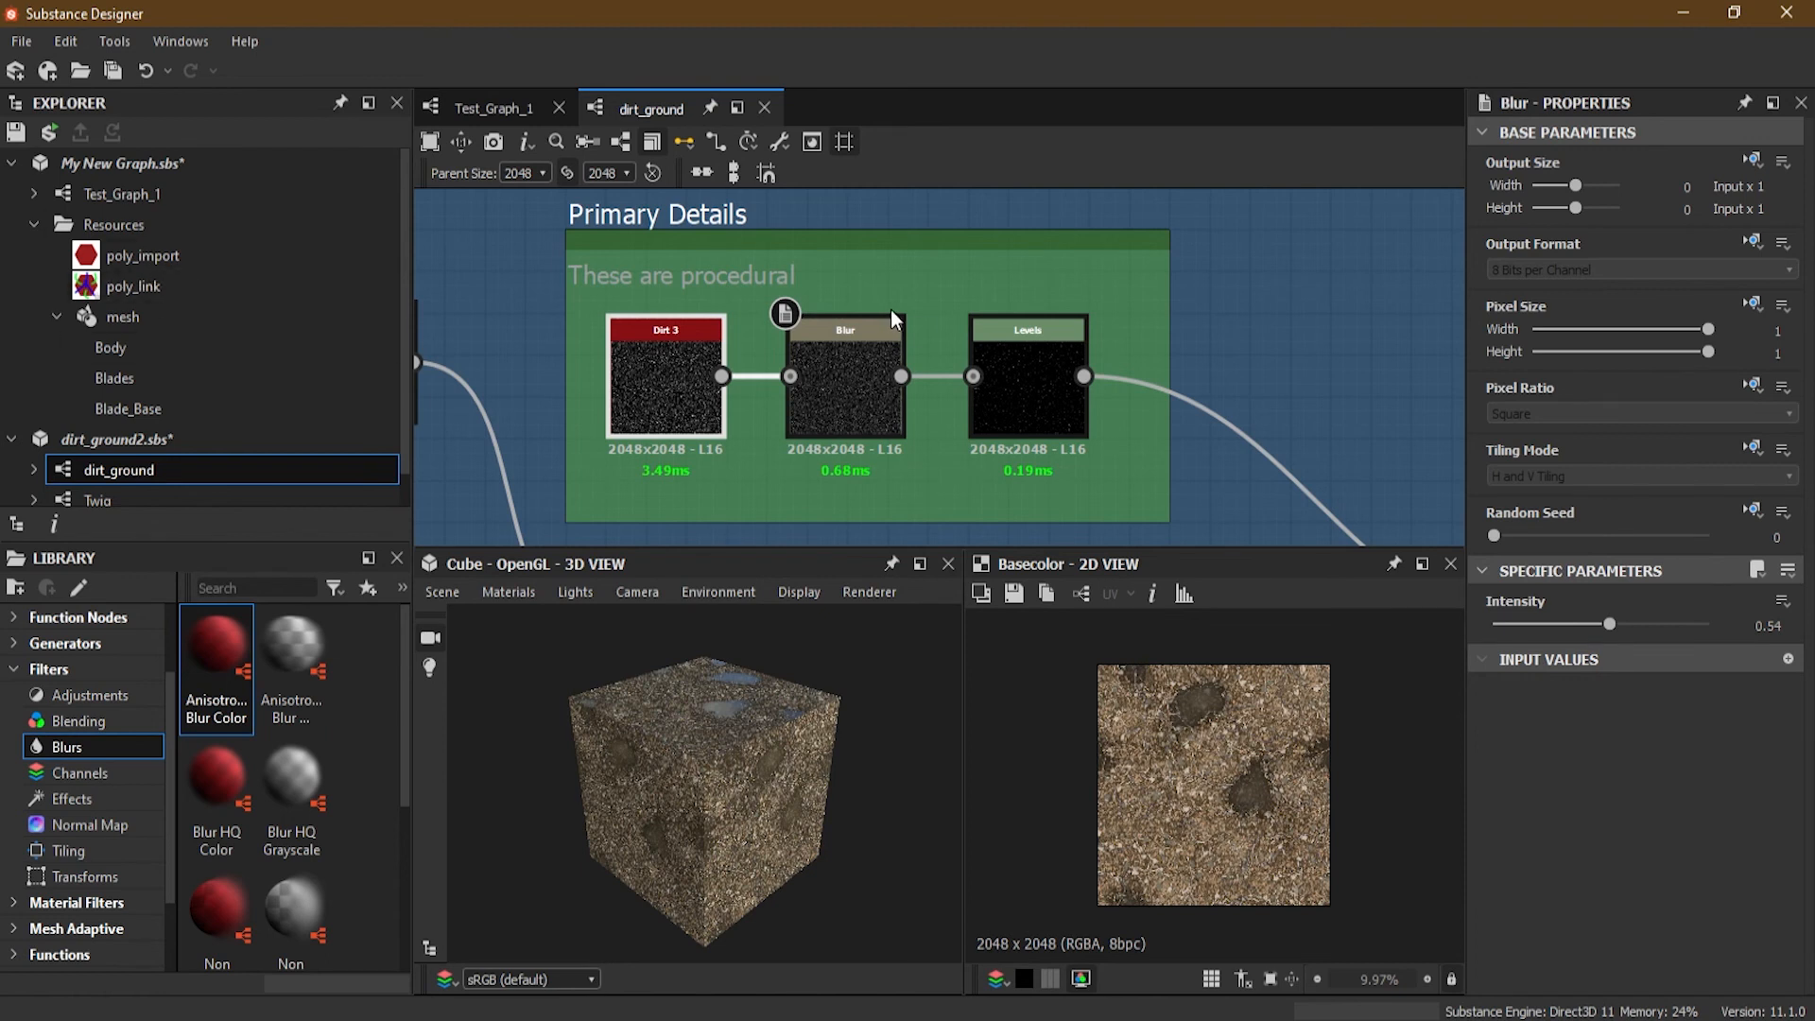
Step: Examine the Tiny, Medium and Large Size Rocks frames and the long links running to the other node groups
scroll(889, 309, "down", 5)
scroll(1165, 452, "up", 5)
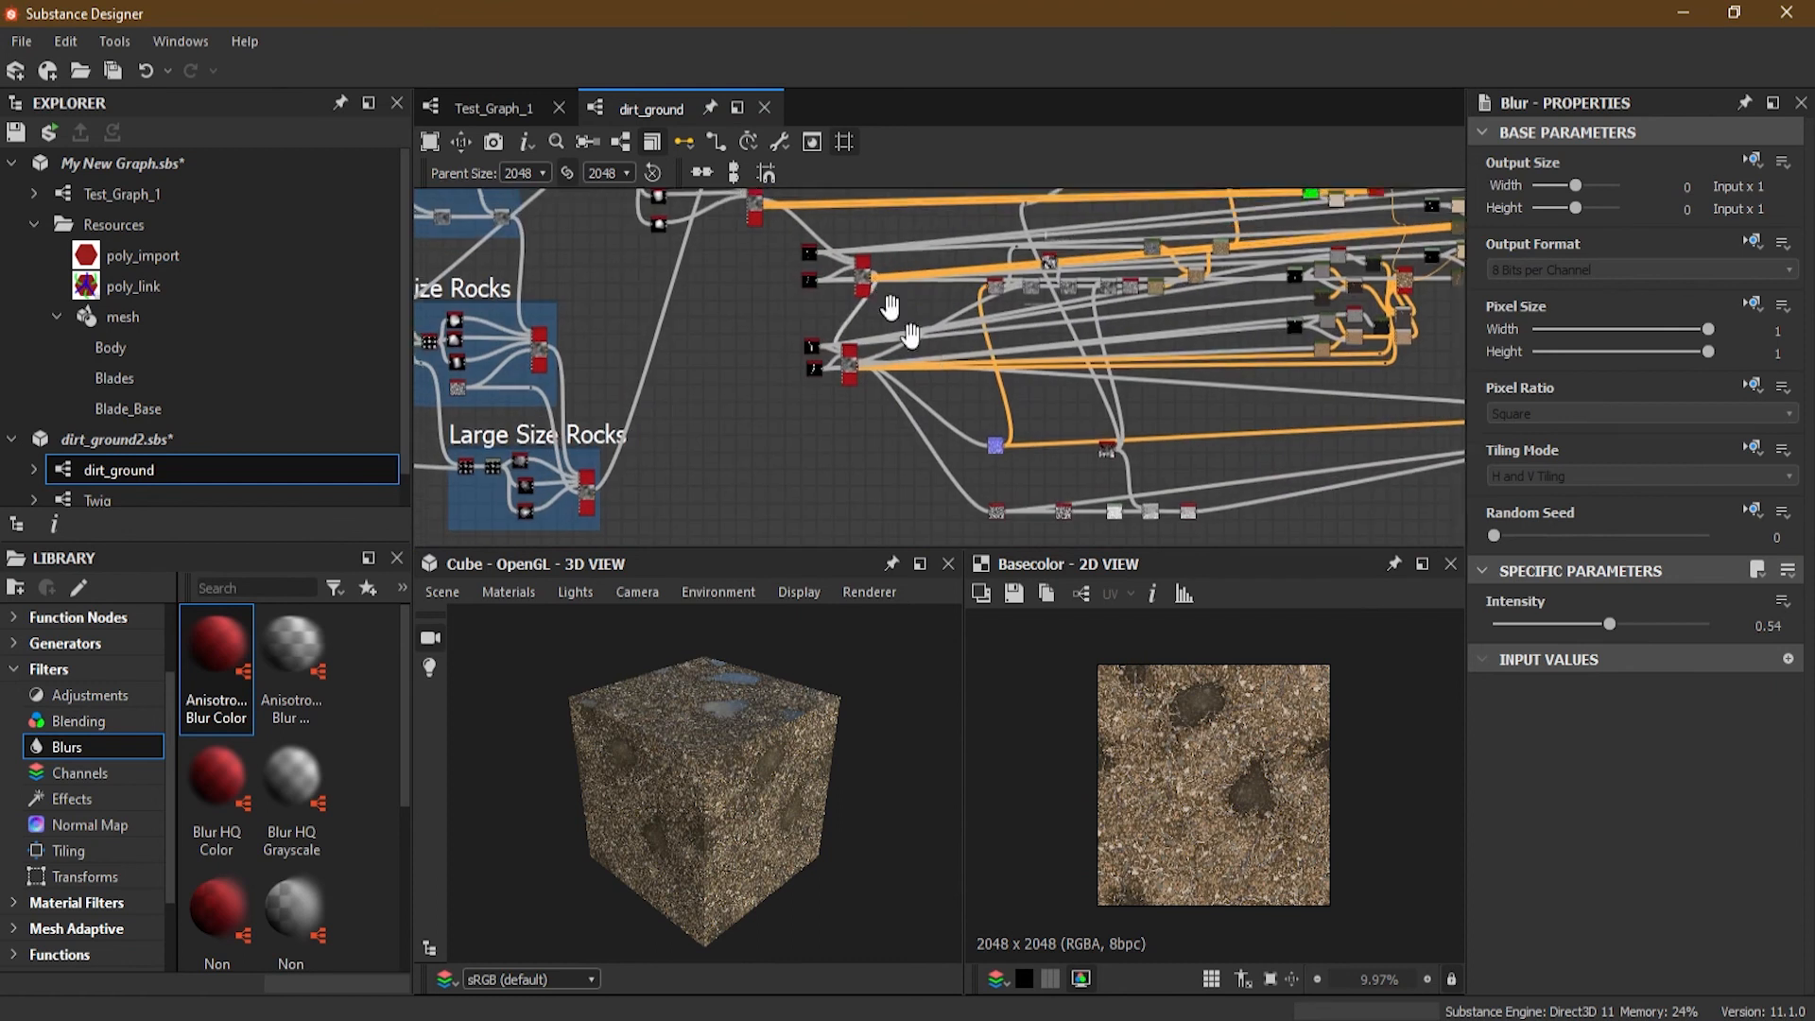
middle_click_drag(1132, 448, 1023, 201)
middle_click_drag(1257, 359, 621, 352)
middle_click_drag(864, 304, 1402, 487)
middle_click_drag(1044, 451, 1430, 357)
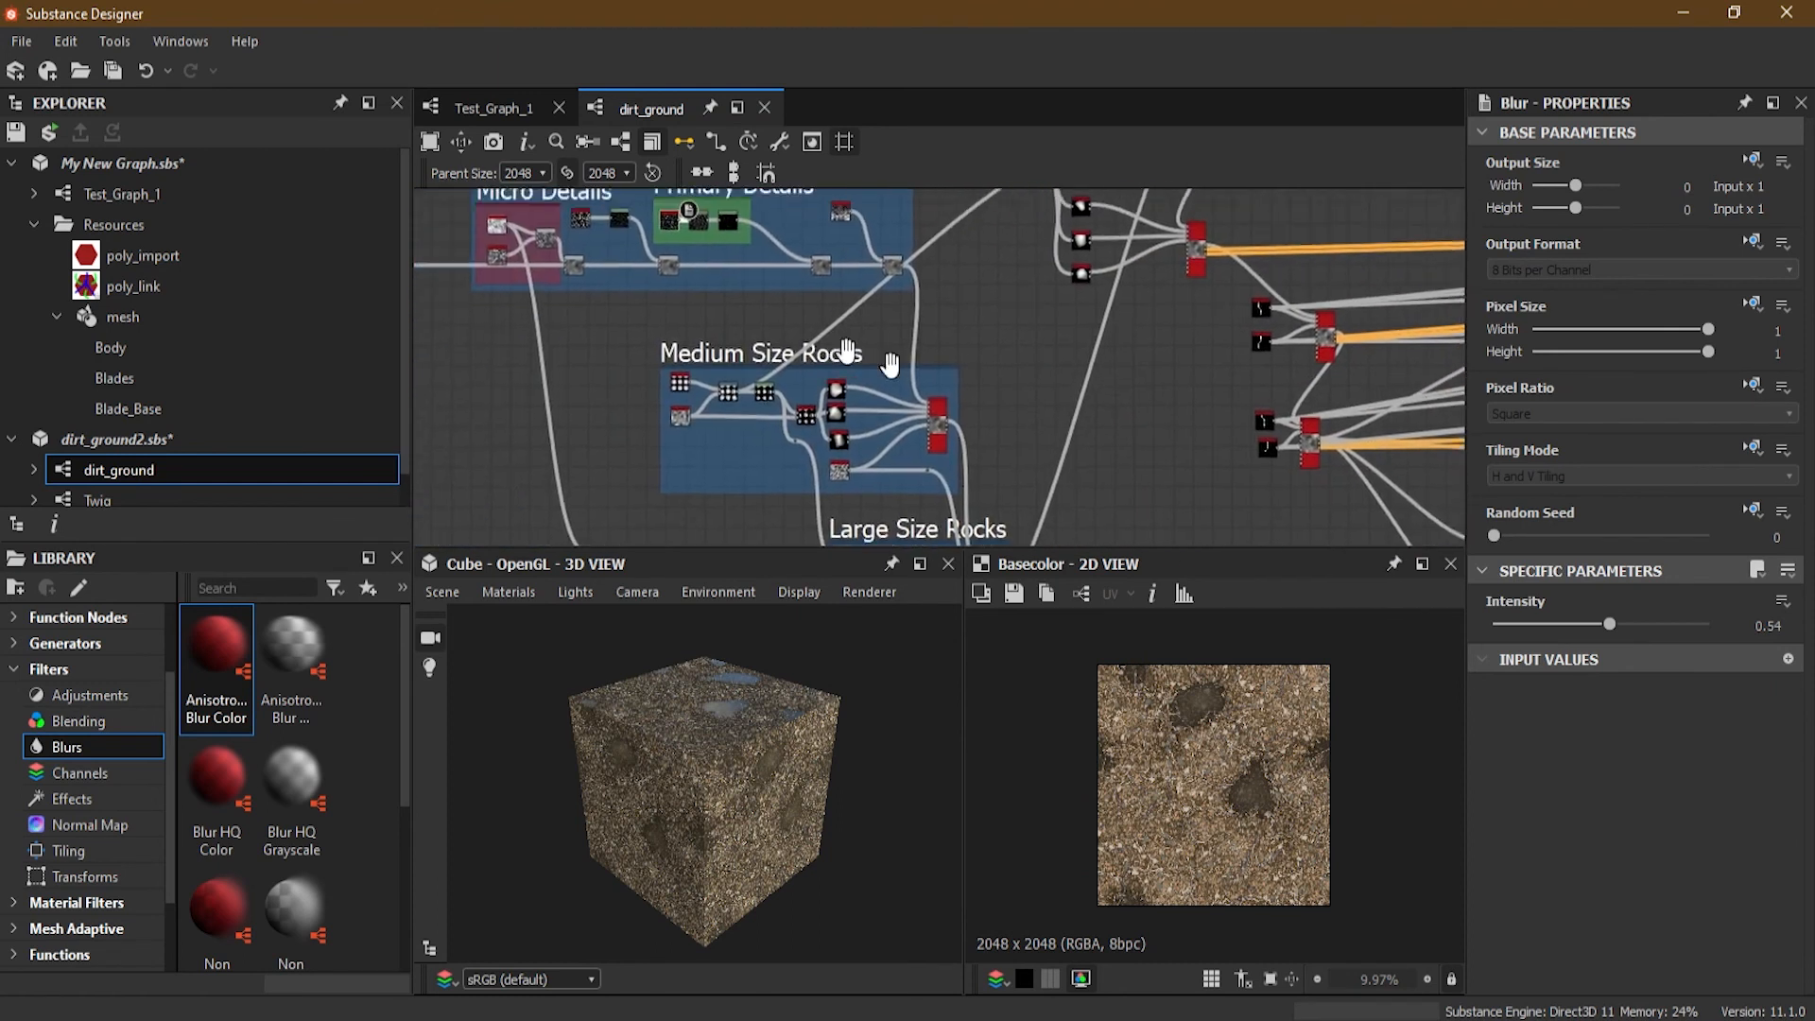
middle_click_drag(791, 337, 1108, 414)
scroll(757, 208, "up", 2)
scroll(759, 210, "up", 1)
middle_click_drag(914, 286, 700, 249)
scroll(694, 246, "up", 2)
scroll(1125, 364, "down", 2)
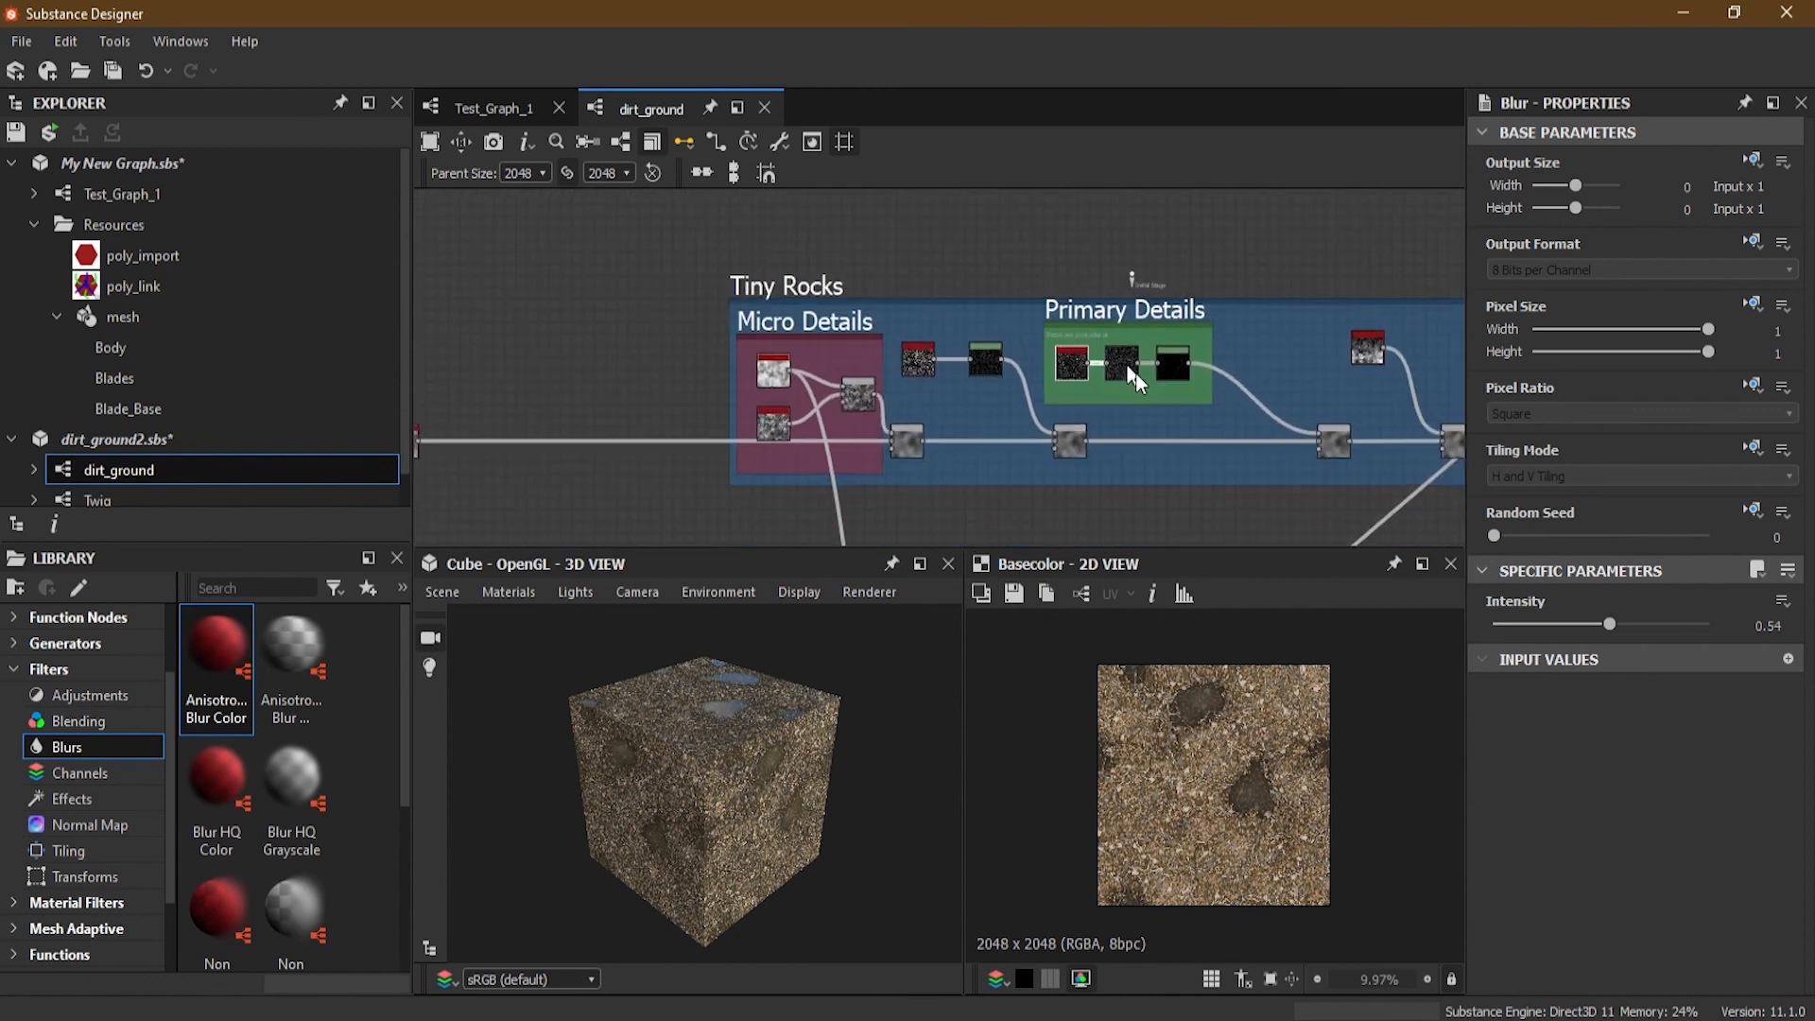
middle_click_drag(1125, 364, 936, 327)
scroll(944, 373, "down", 5)
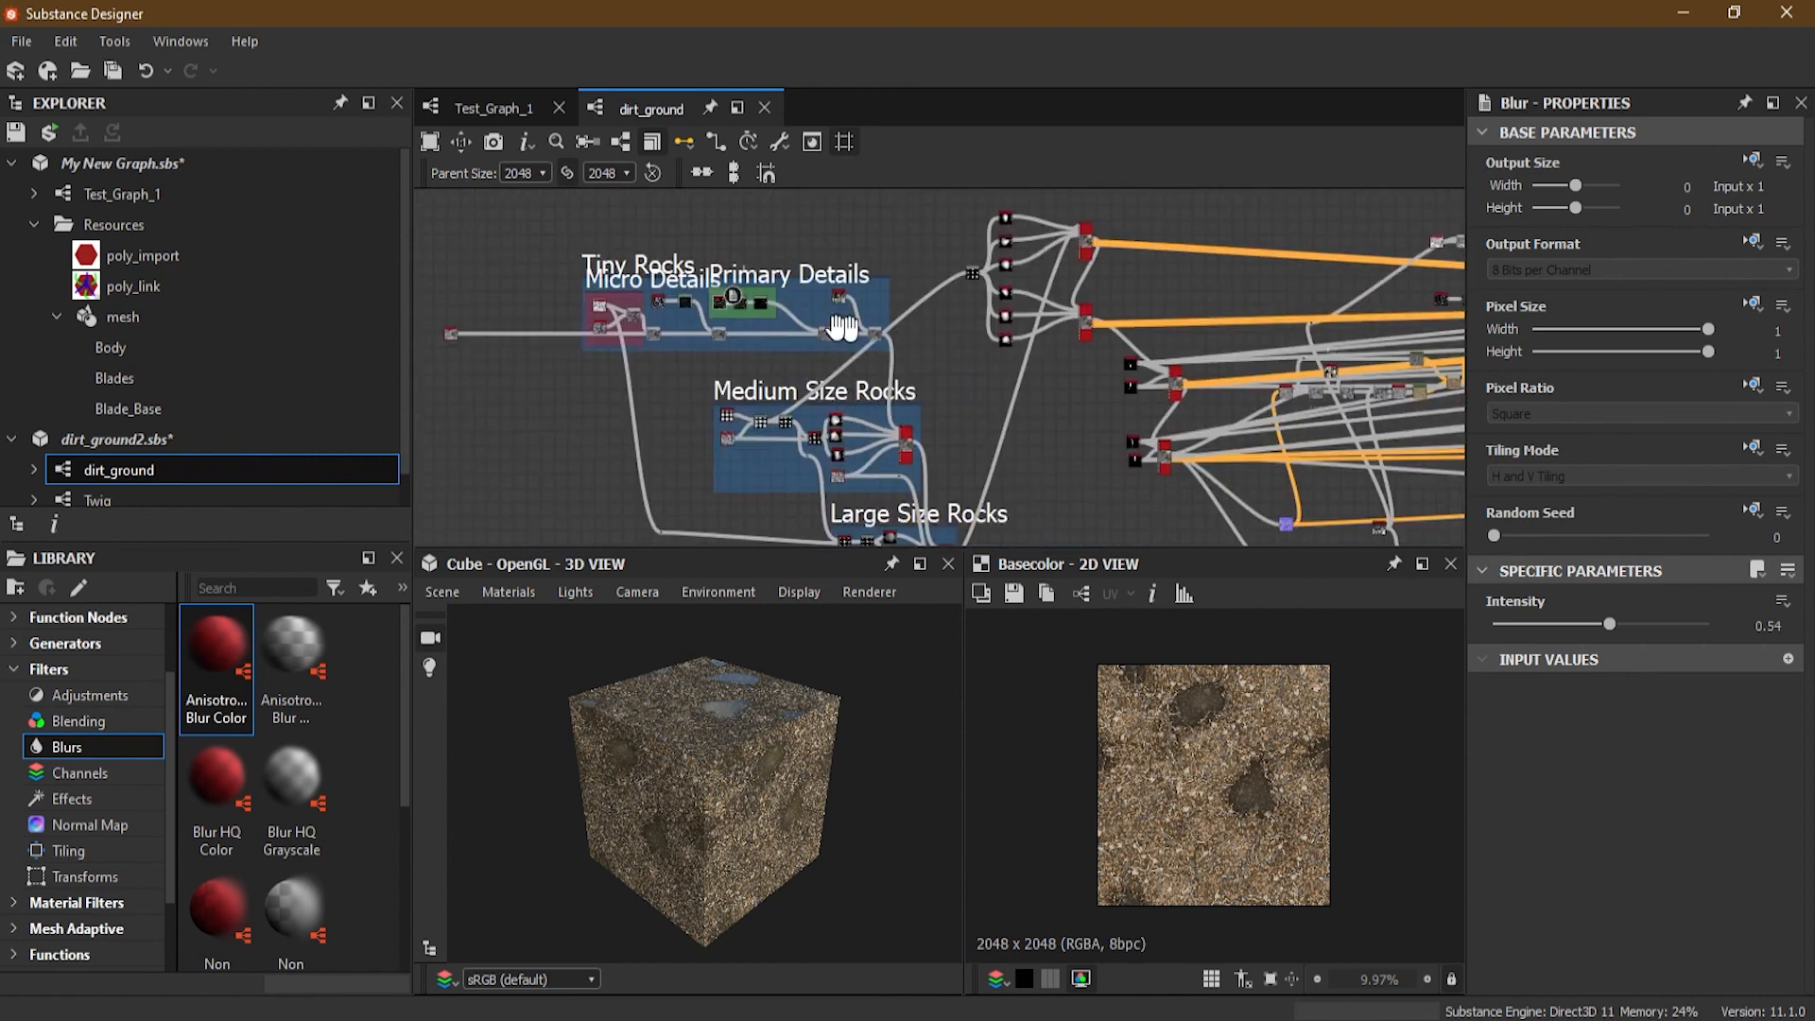
scroll(1049, 344, "down", 3)
middle_click_drag(1049, 344, 936, 353)
scroll(908, 281, "up", 5)
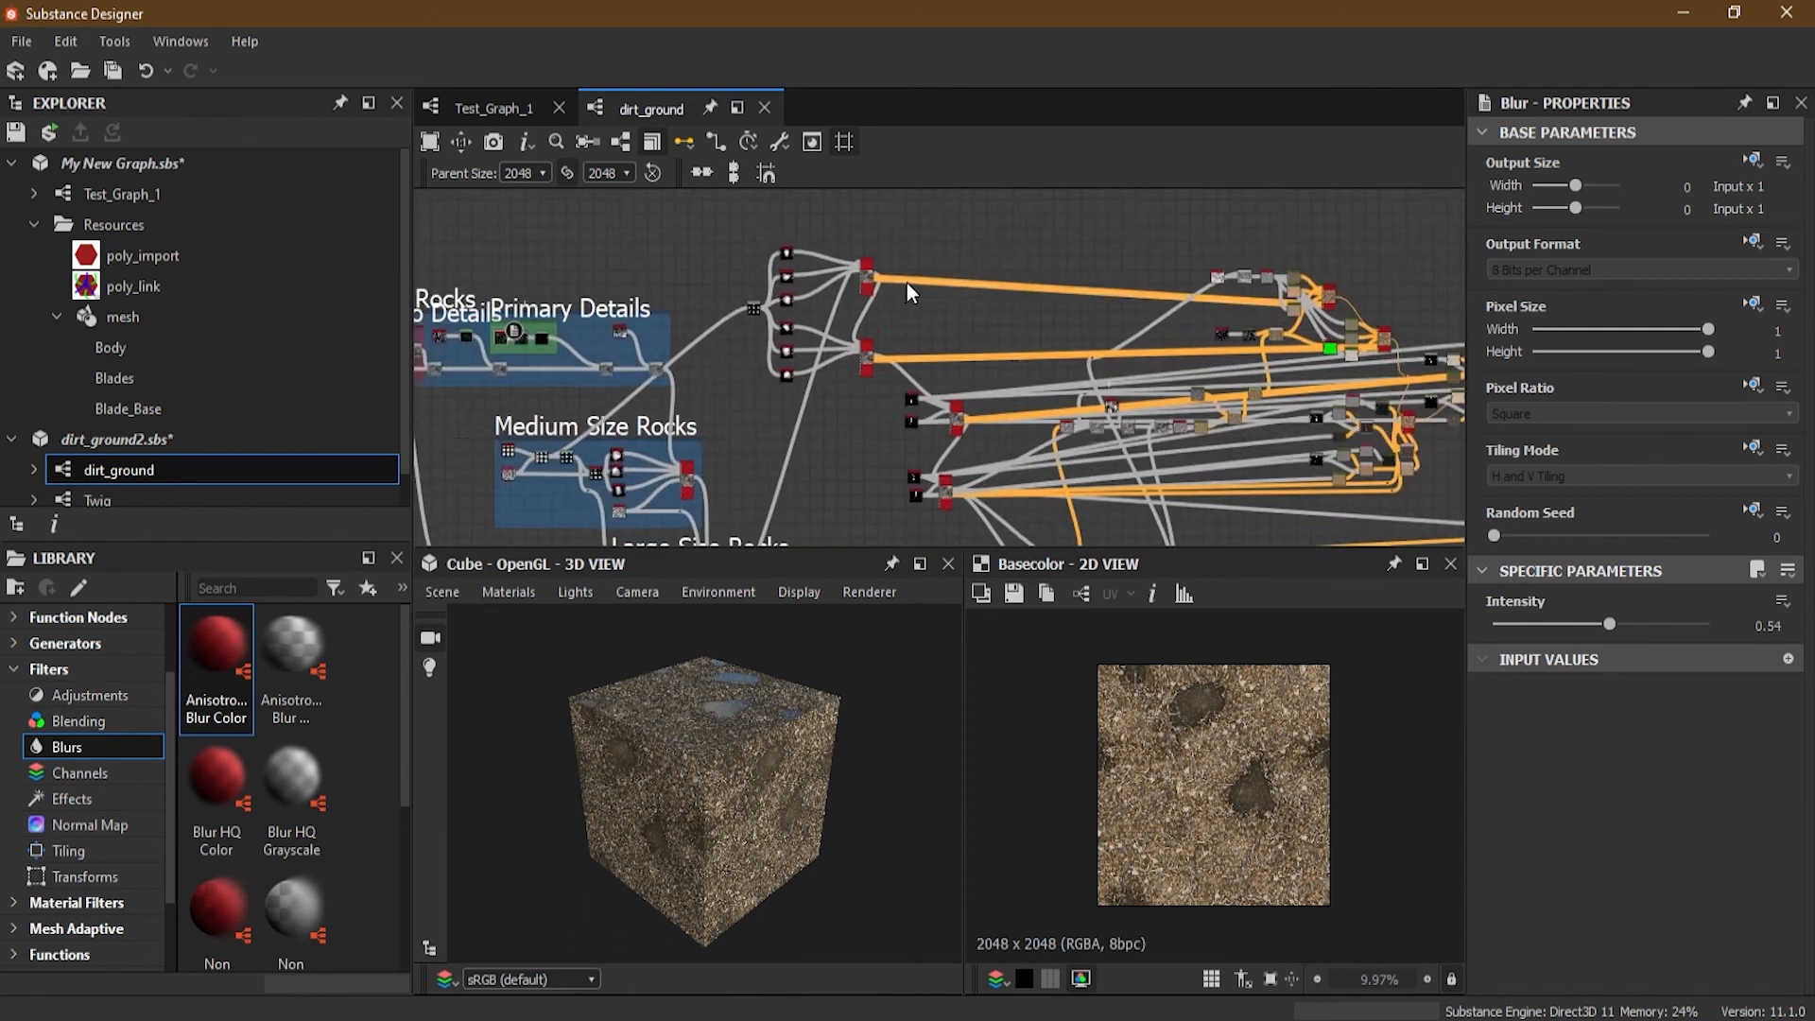
scroll(907, 280, "down", 4)
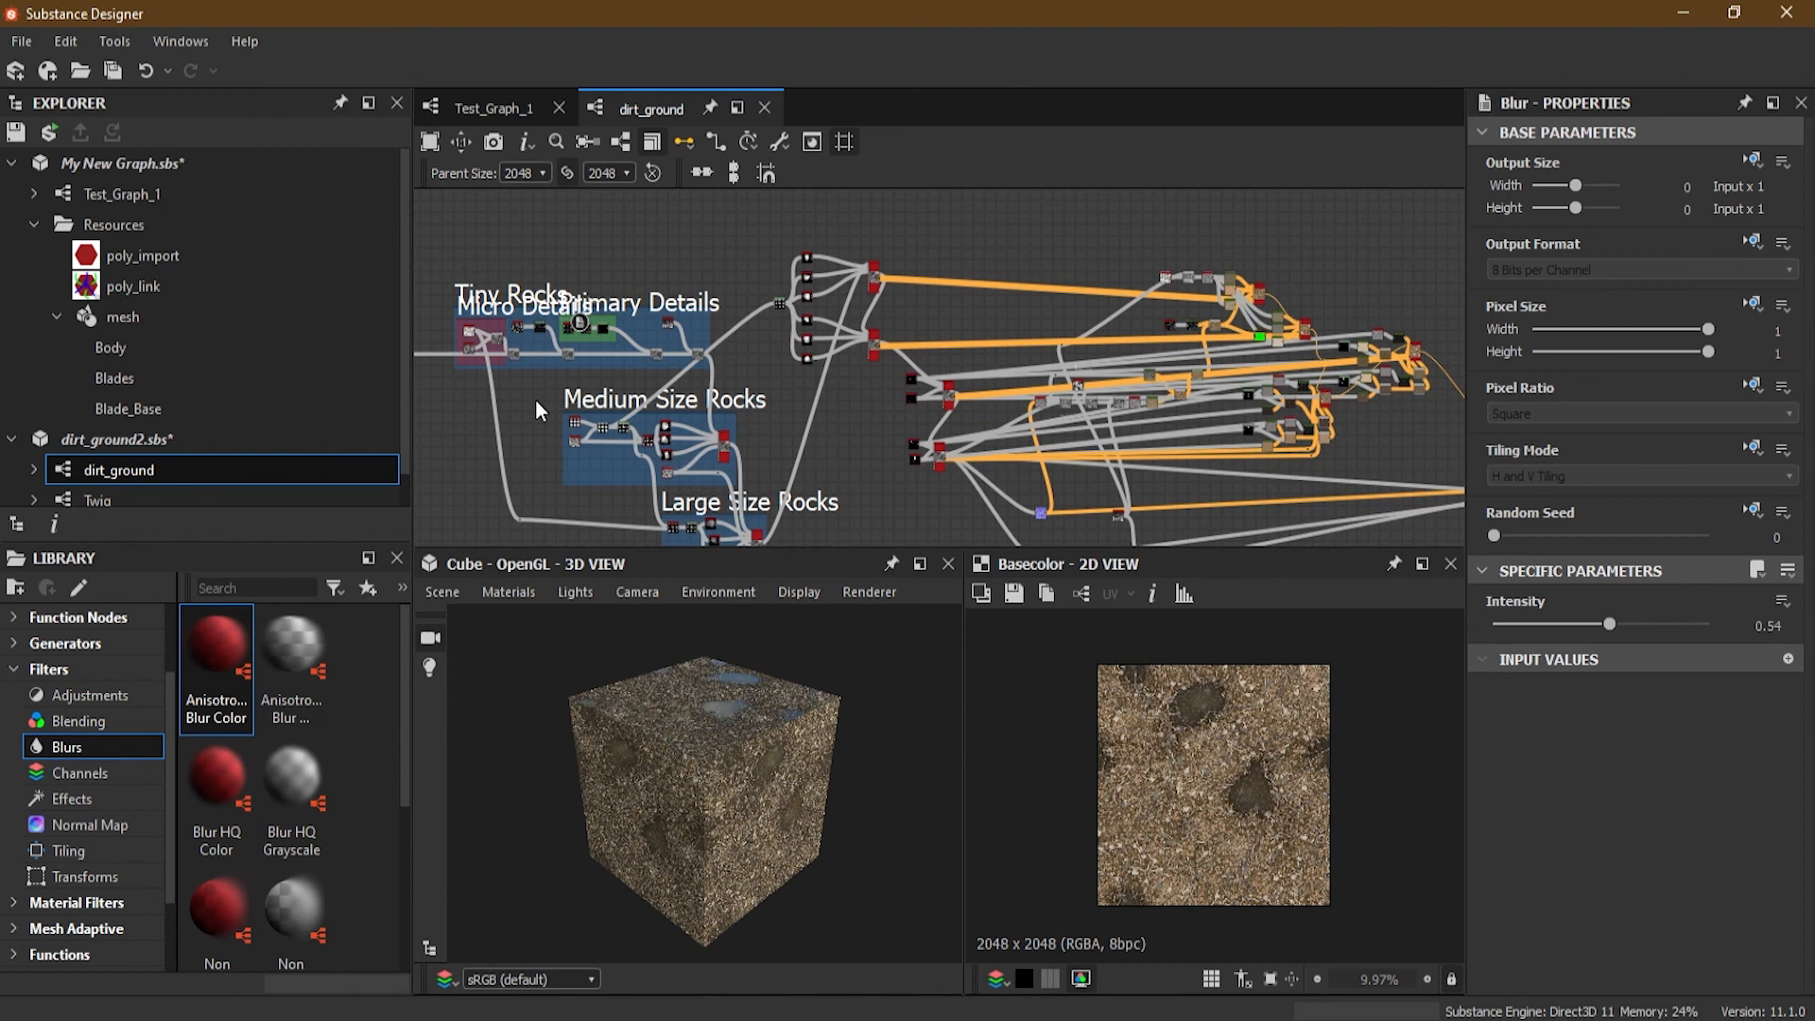
Step: Duplicate the Warp node of the Medium Size Rocks frame with its input links and place the copy above the frame
left_click_drag(546, 394, 747, 488)
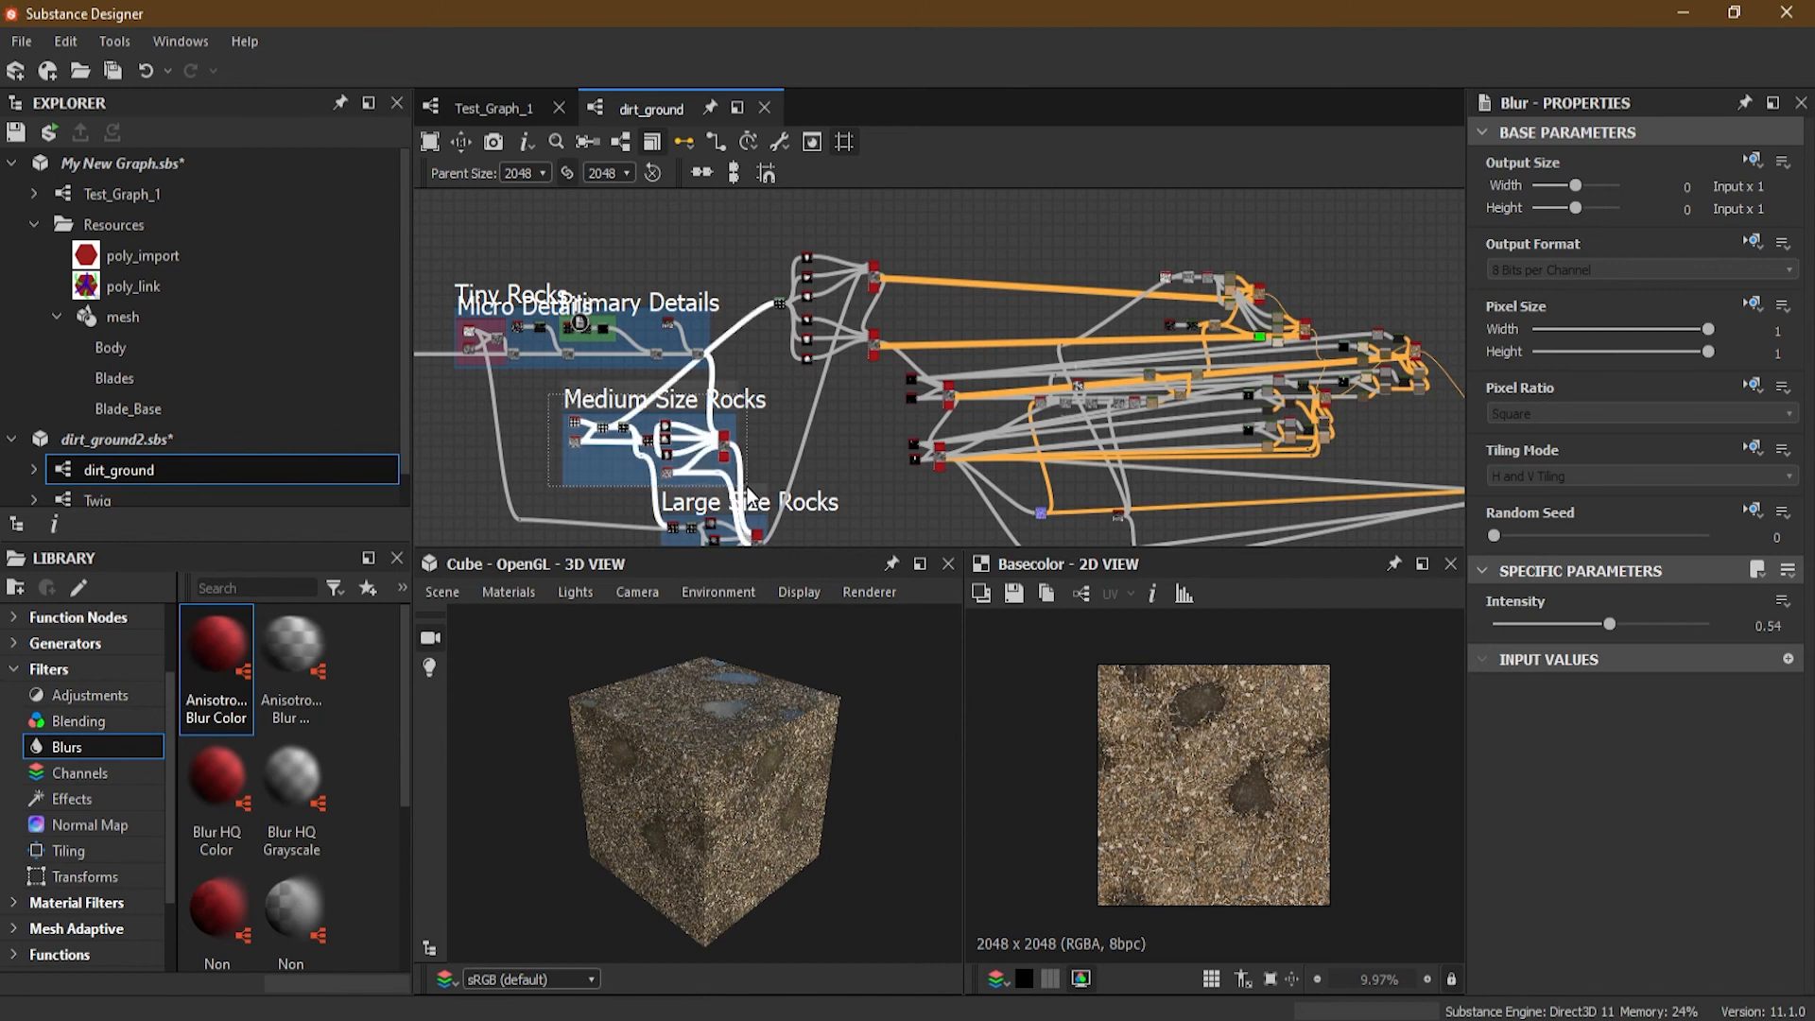
scroll(747, 497, "up", 5)
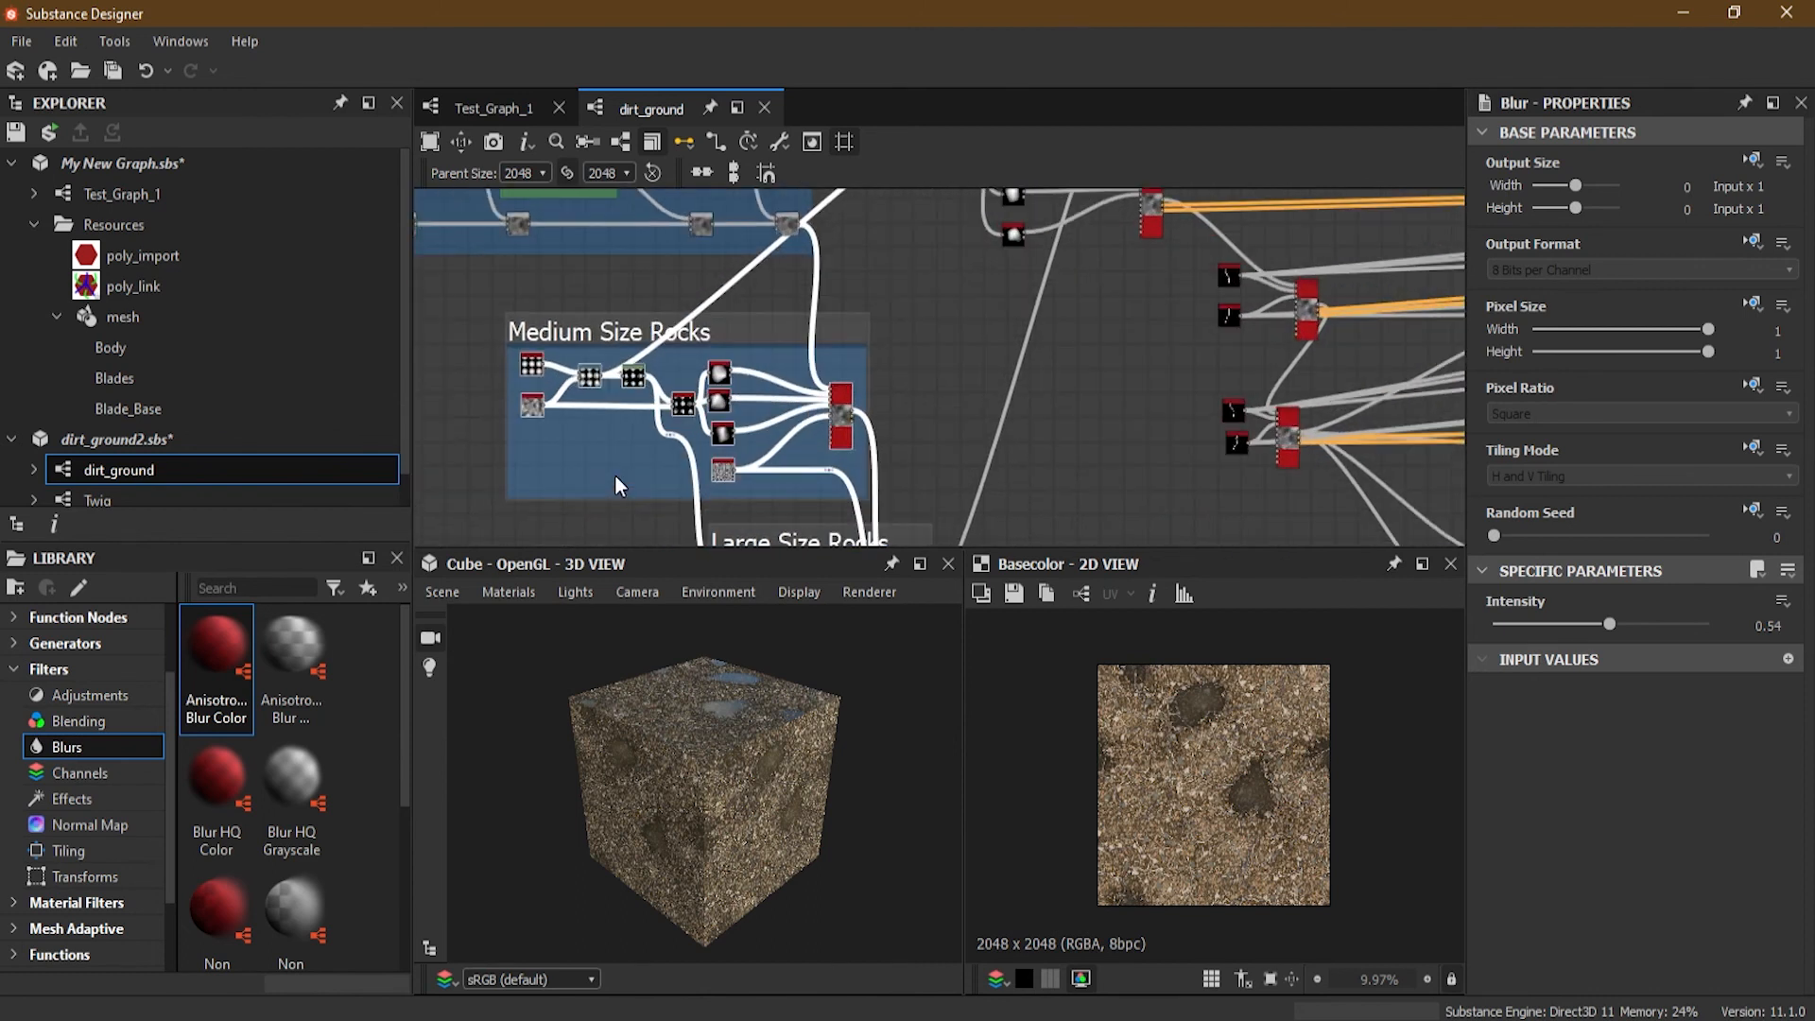
scroll(811, 409, "up", 3)
middle_click_drag(860, 382, 1004, 554)
scroll(999, 406, "down", 1)
middle_click_drag(993, 418, 1040, 253)
scroll(782, 334, "up", 3)
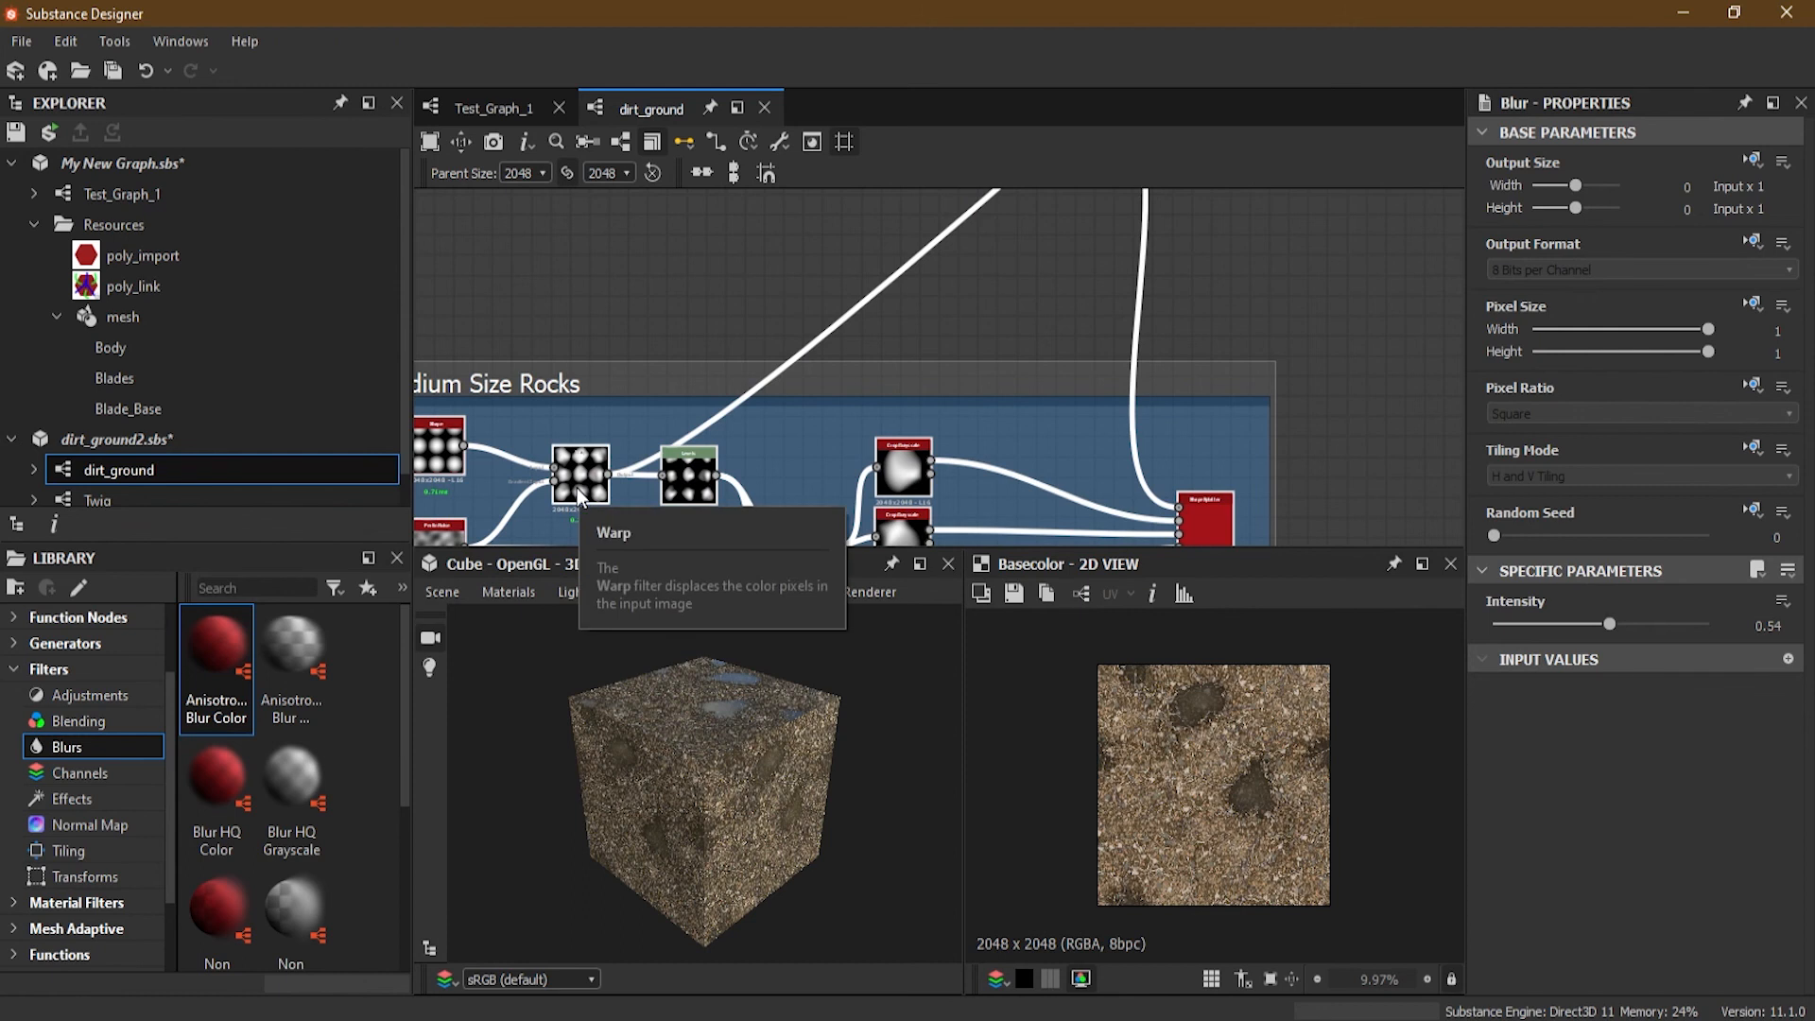
left_click(571, 490)
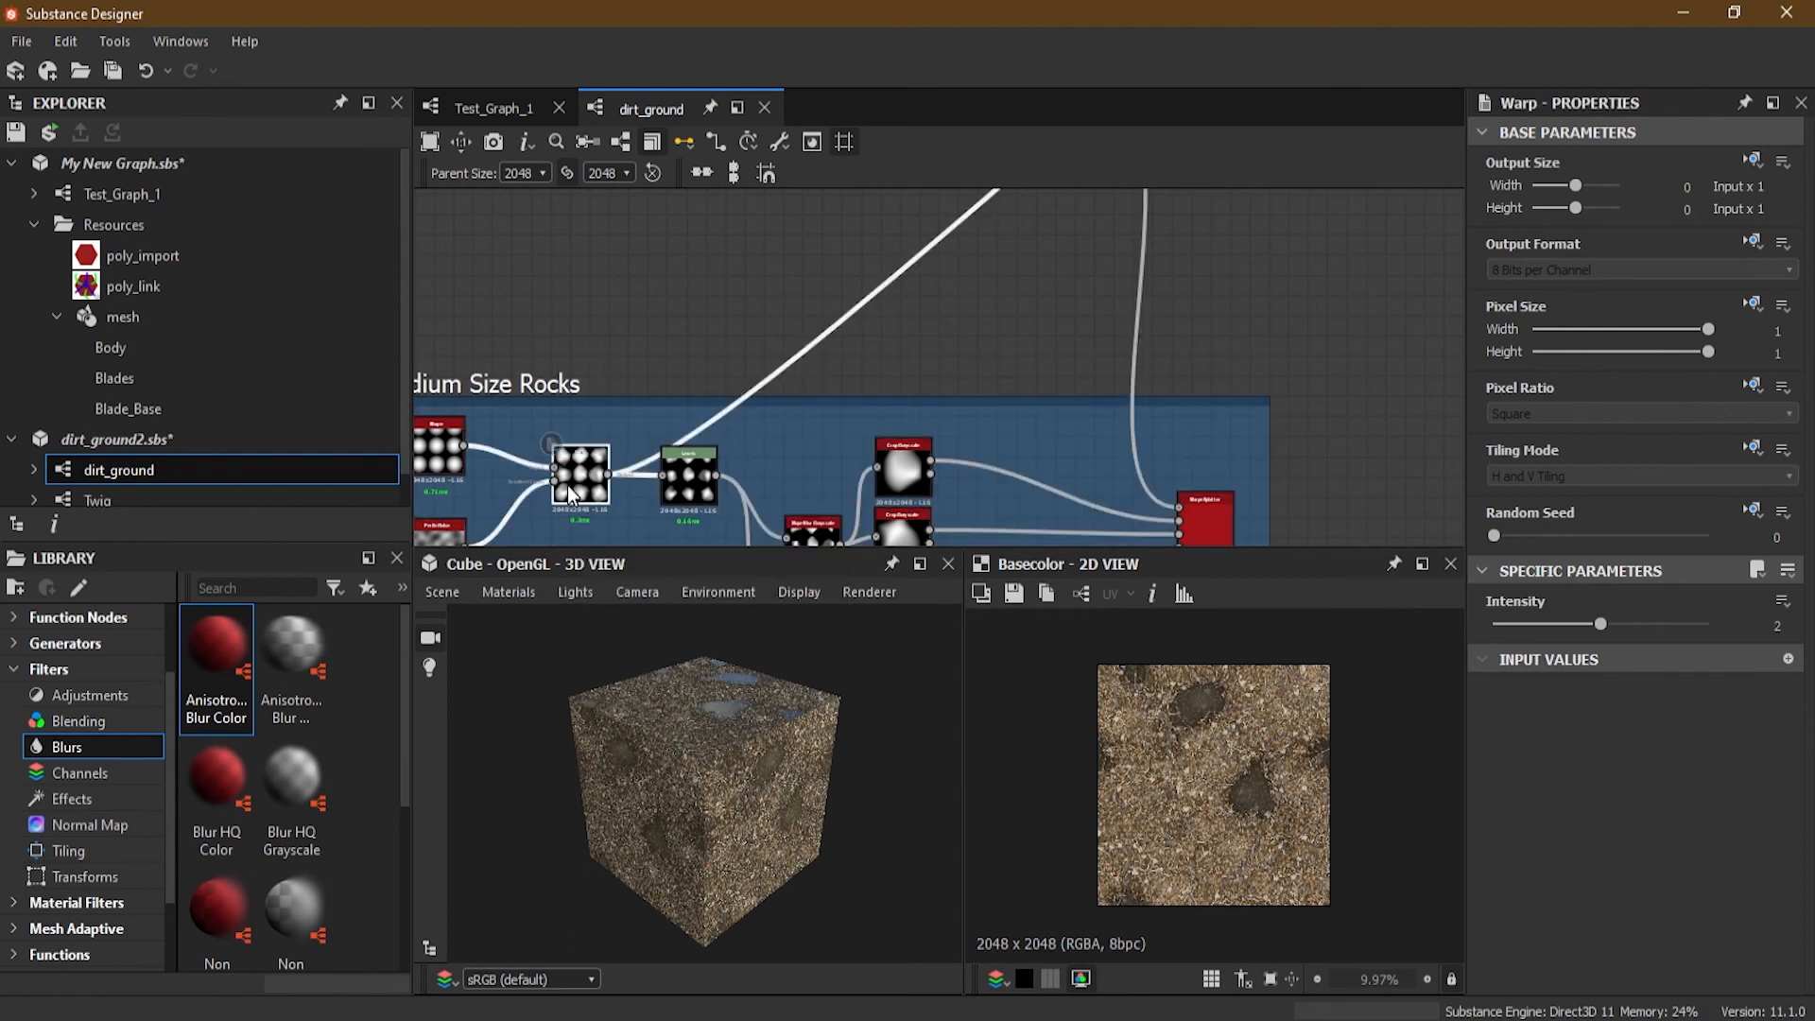
key("ctrl+d")
left_click_drag(932, 388, 668, 302)
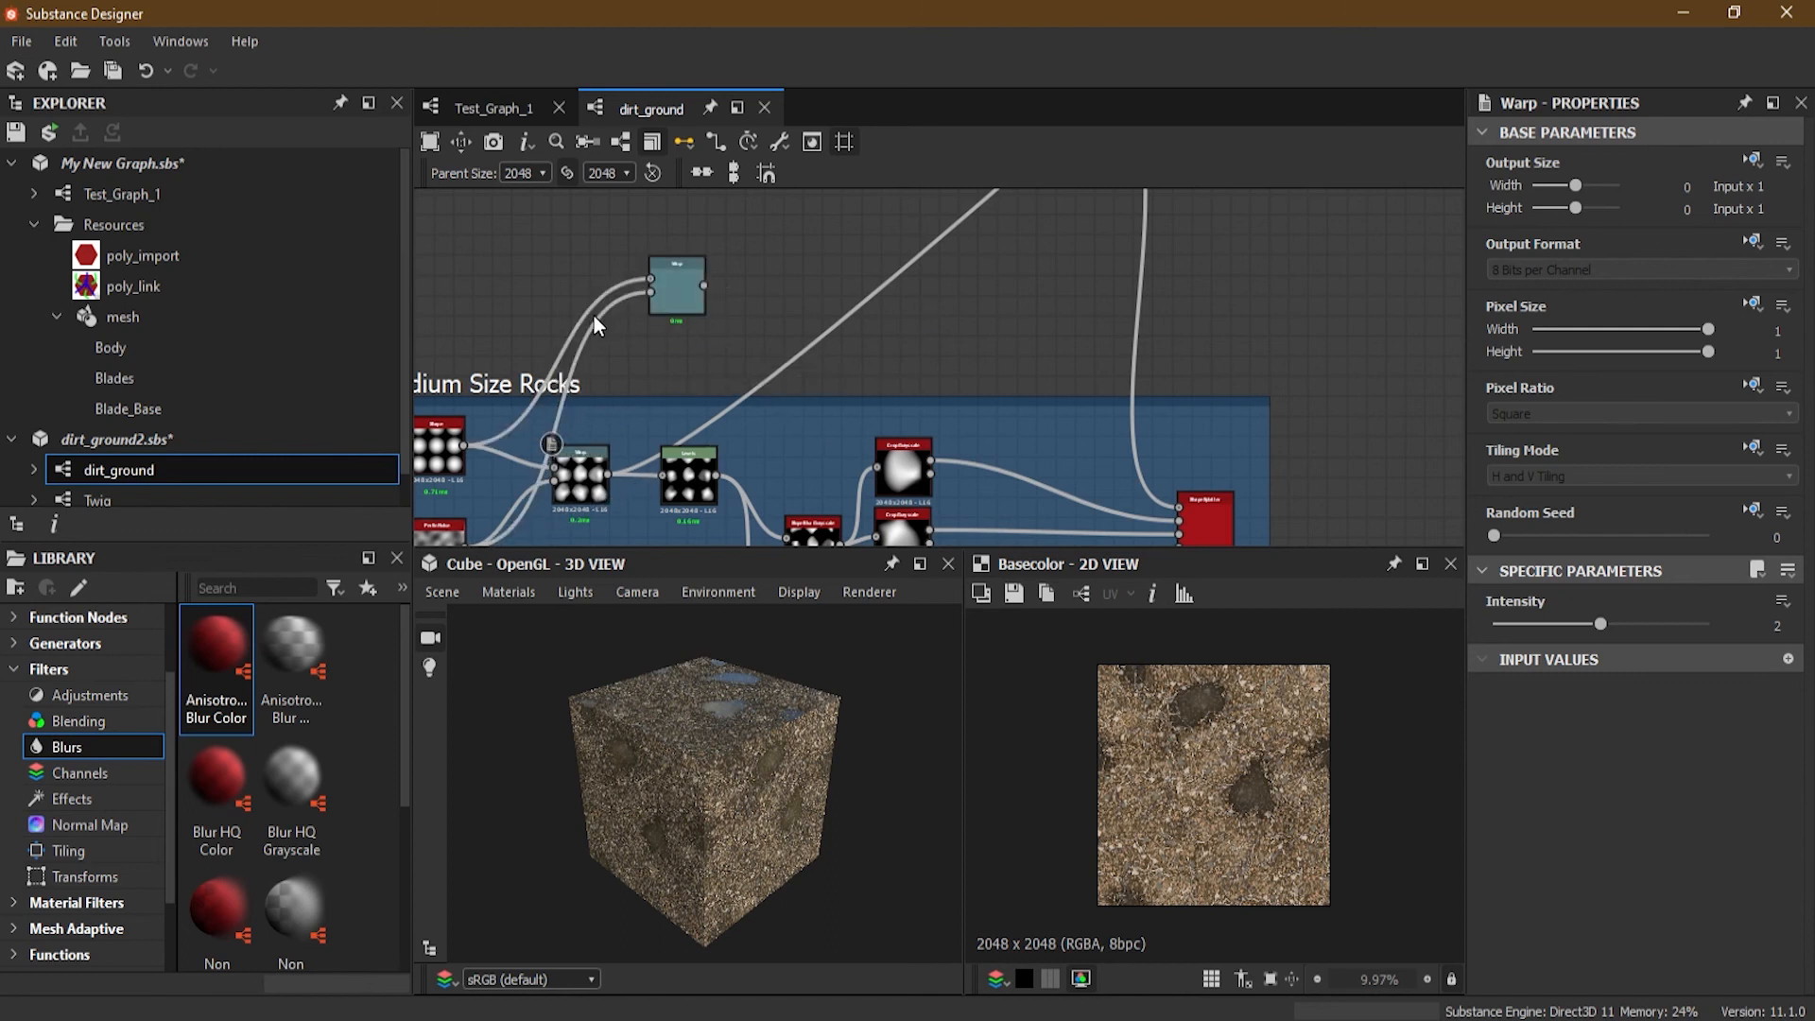
Step: Delete both input links of the duplicated Warp node
key("Delete")
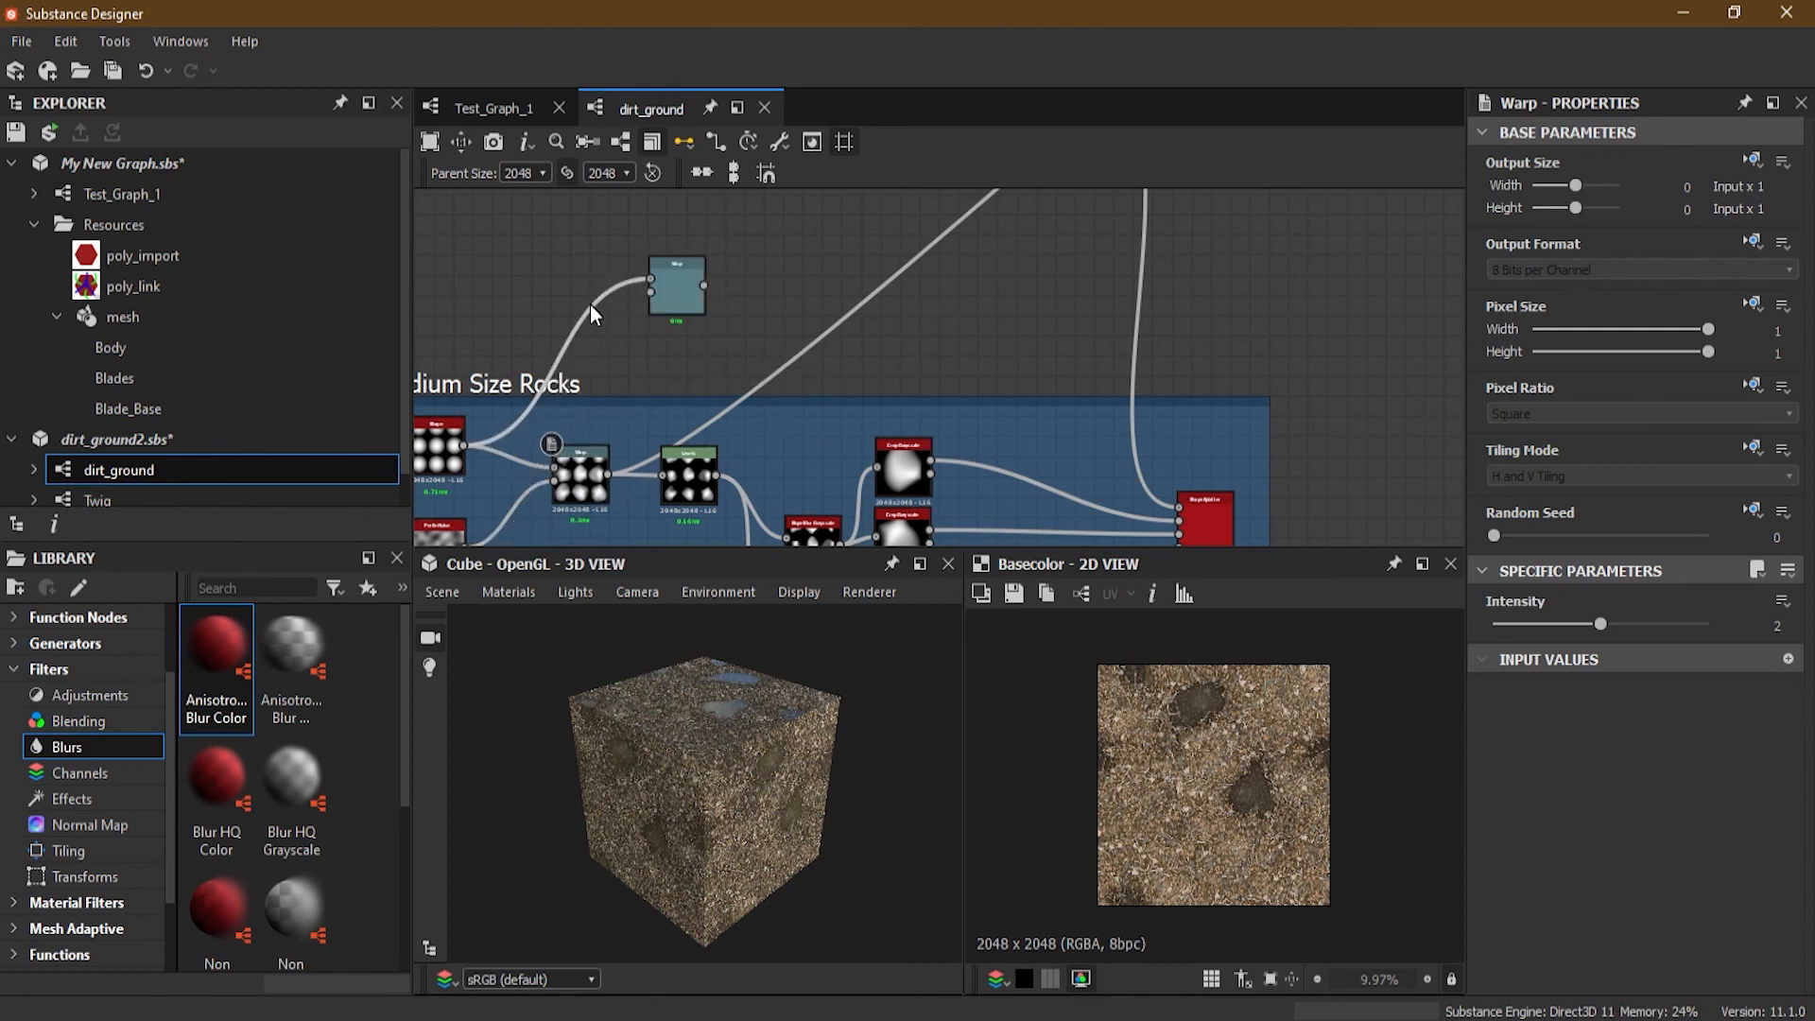
double_click(590, 308)
key("Delete")
Step: Move the duplicated Warp node beyond the Tiny Rocks frame and connect its output to the Levels node feeding the crop nodes
left_click_drag(696, 293, 1240, 293)
middle_click_drag(1268, 263, 1012, 455)
scroll(1009, 456, "down", 3)
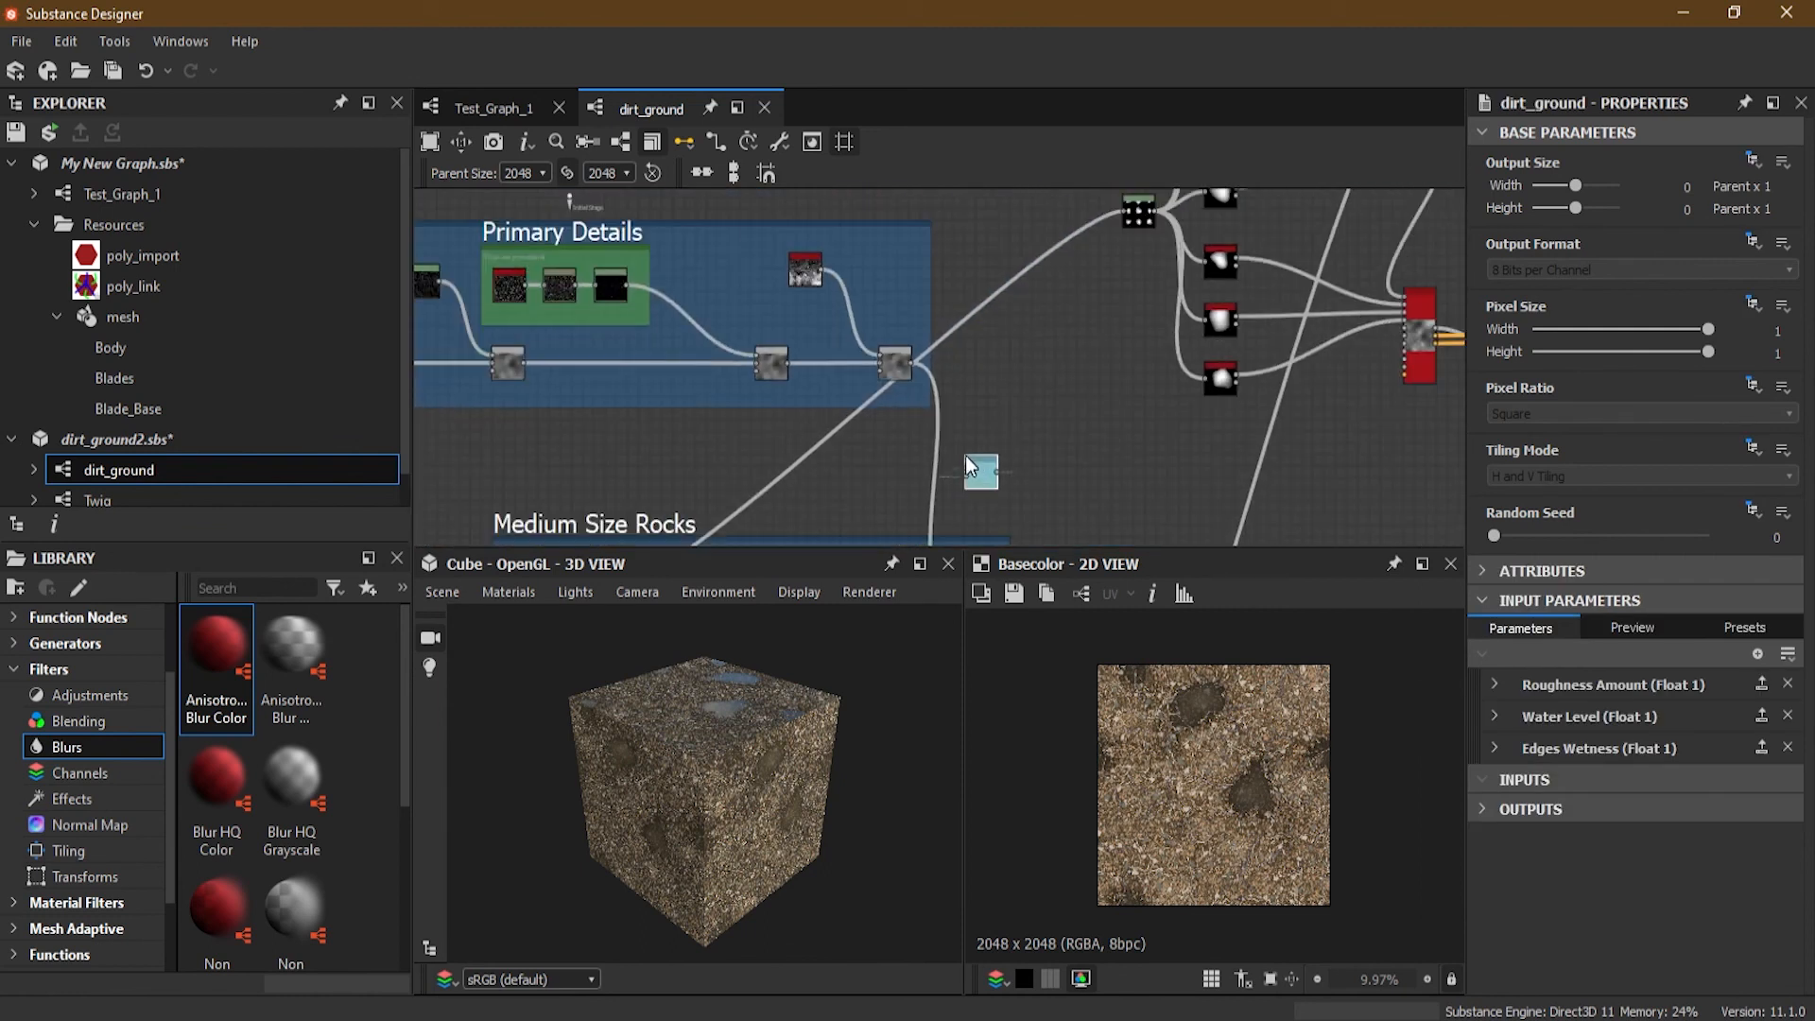
left_click_drag(966, 460, 1014, 223)
scroll(1069, 219, "up", 3)
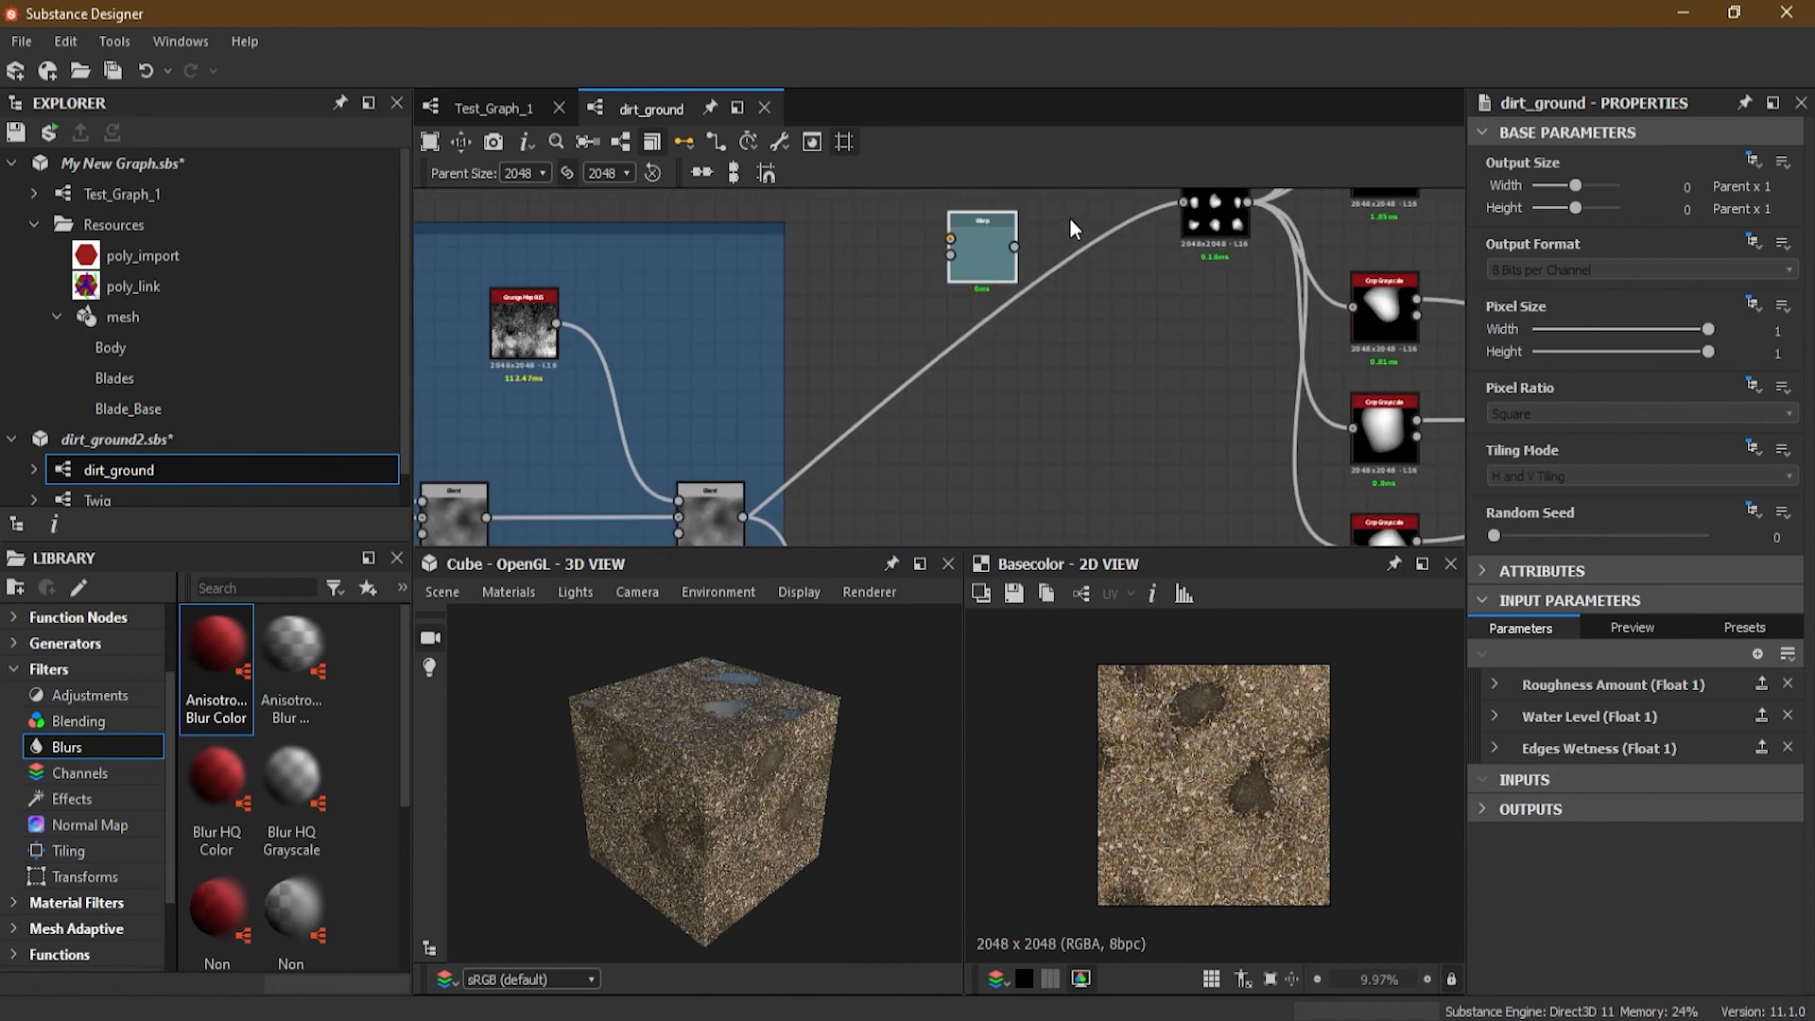
scroll(1069, 219, "up", 1)
middle_click_drag(1068, 219, 1016, 376)
scroll(1015, 376, "up", 2)
left_click_drag(924, 412, 1166, 349)
left_click(916, 416)
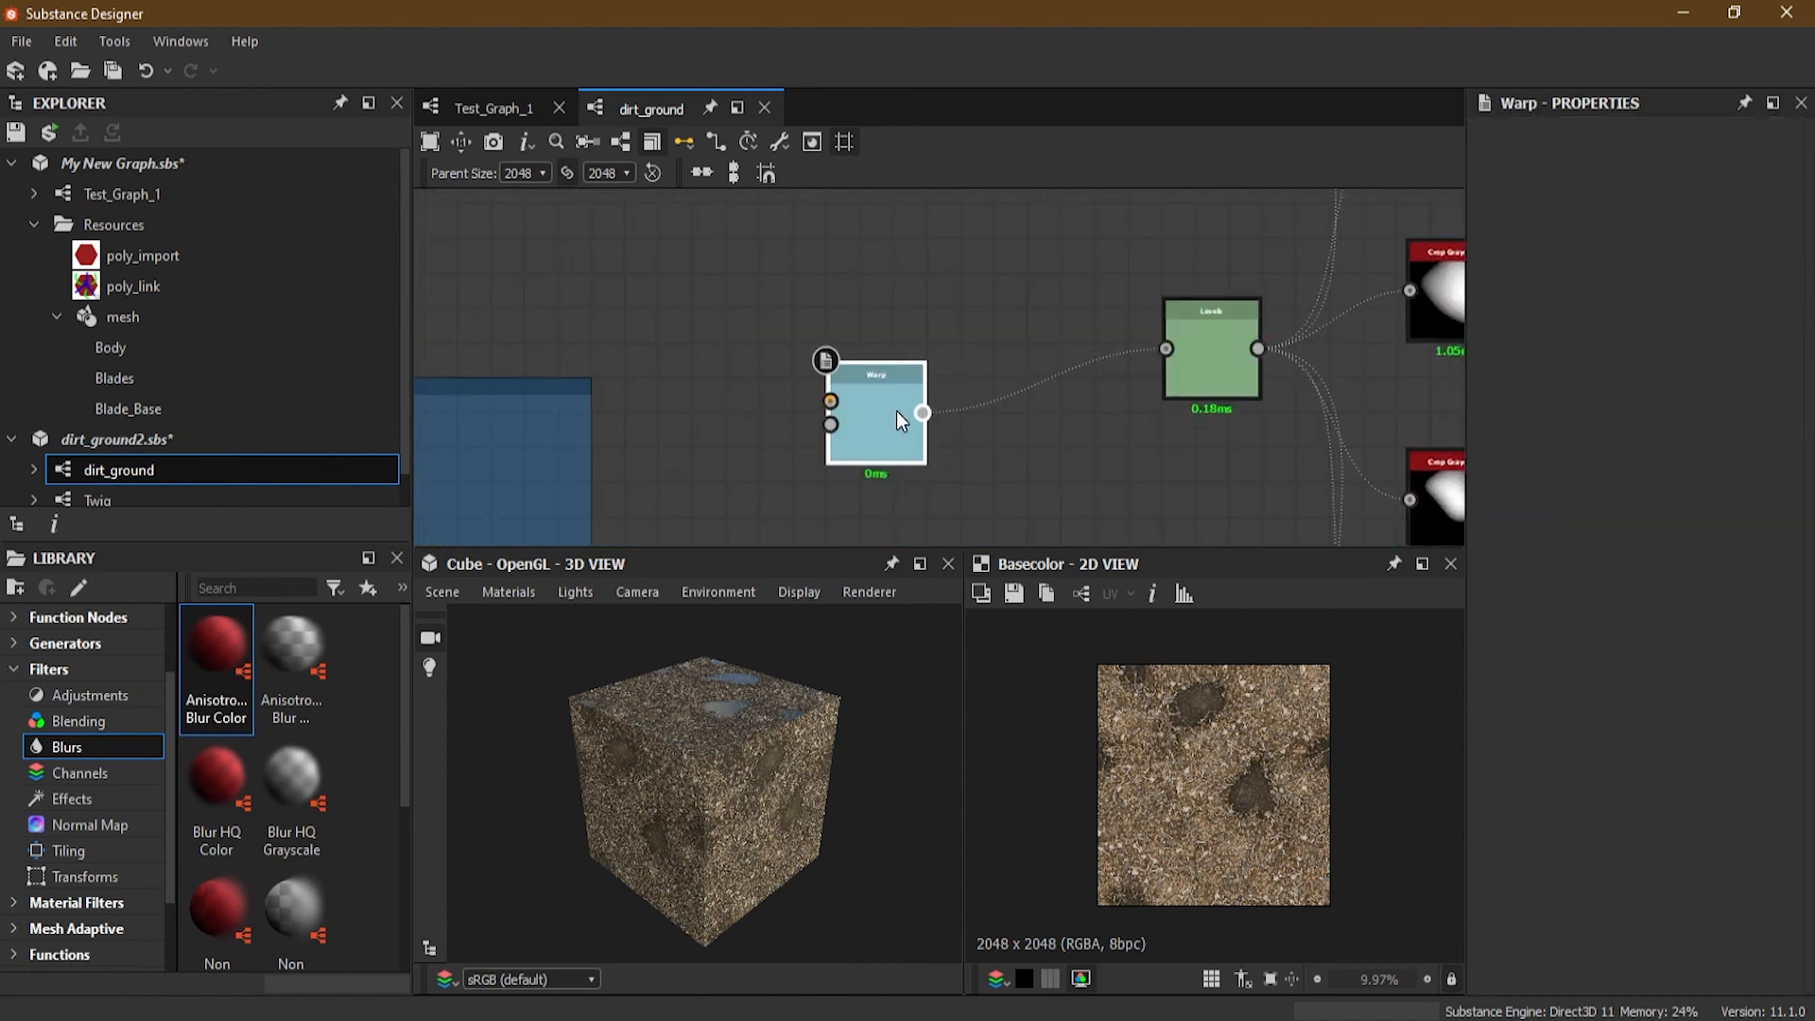
Step: Copy the Shape and Perlin Noise nodes from the Medium Size Rocks frame and place the copies before the duplicated Warp node
scroll(993, 424, "down", 3)
middle_click_drag(993, 424, 1087, 236)
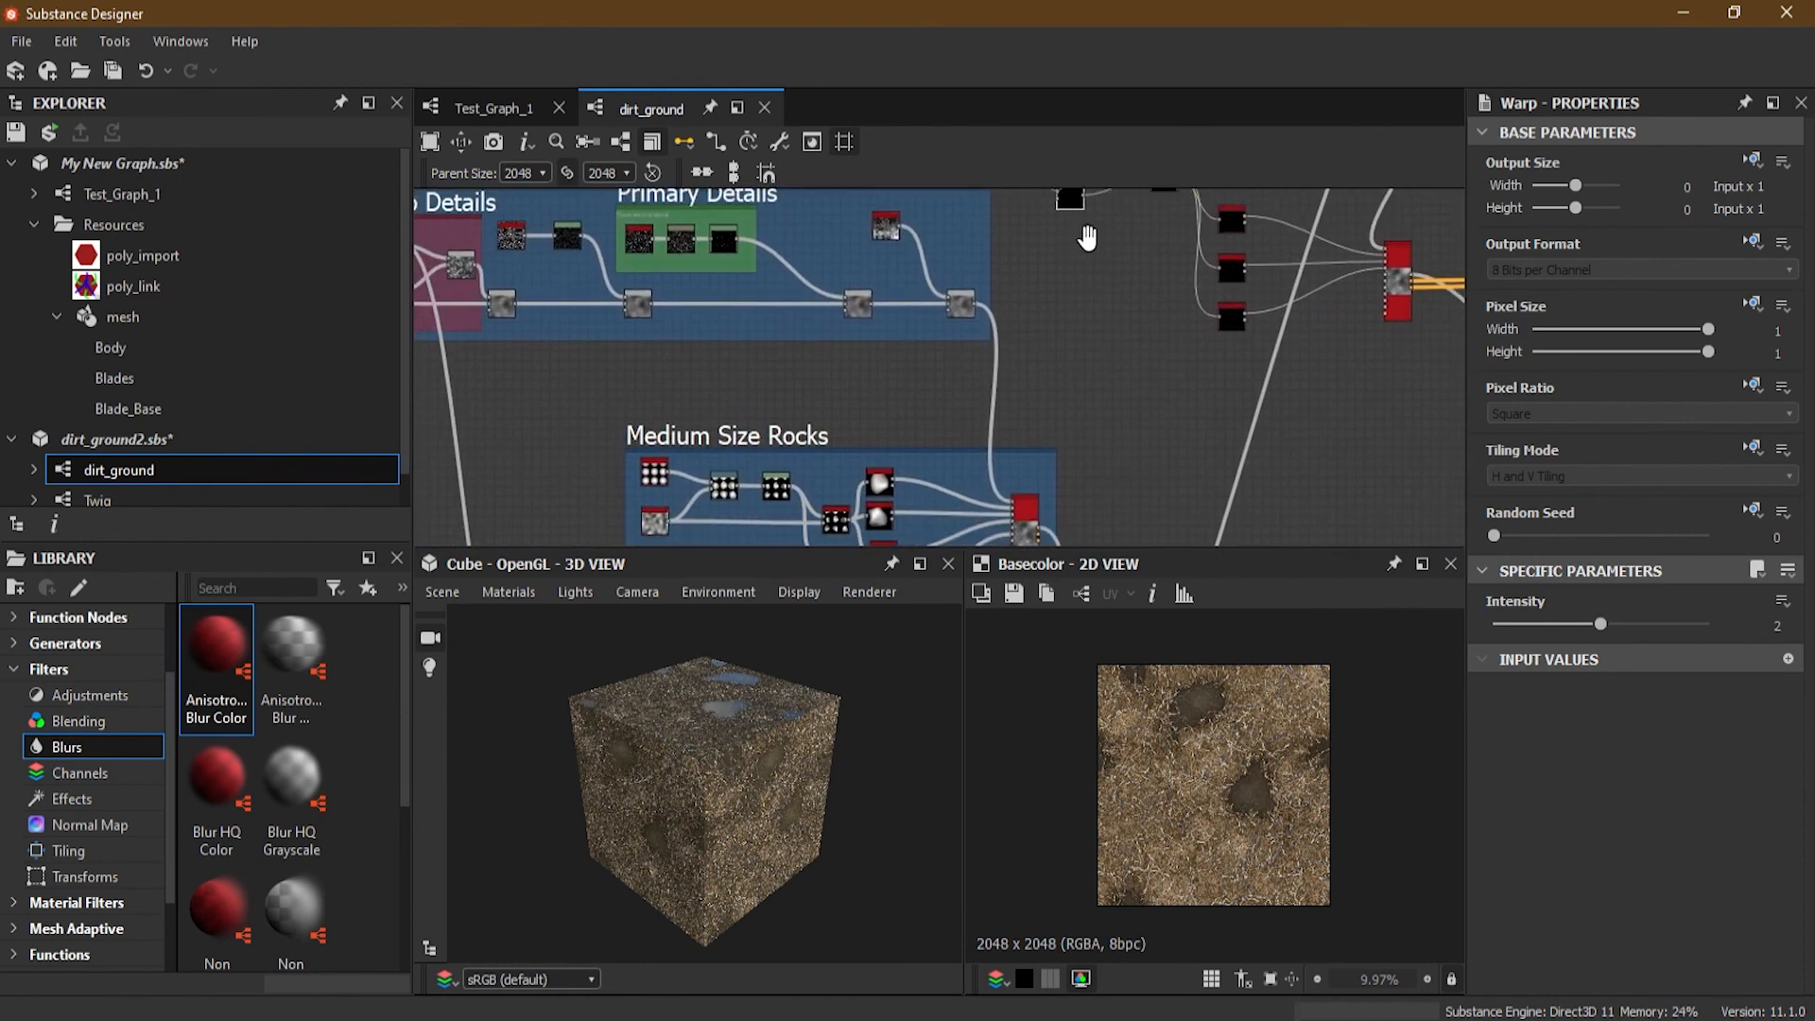
left_click(655, 522)
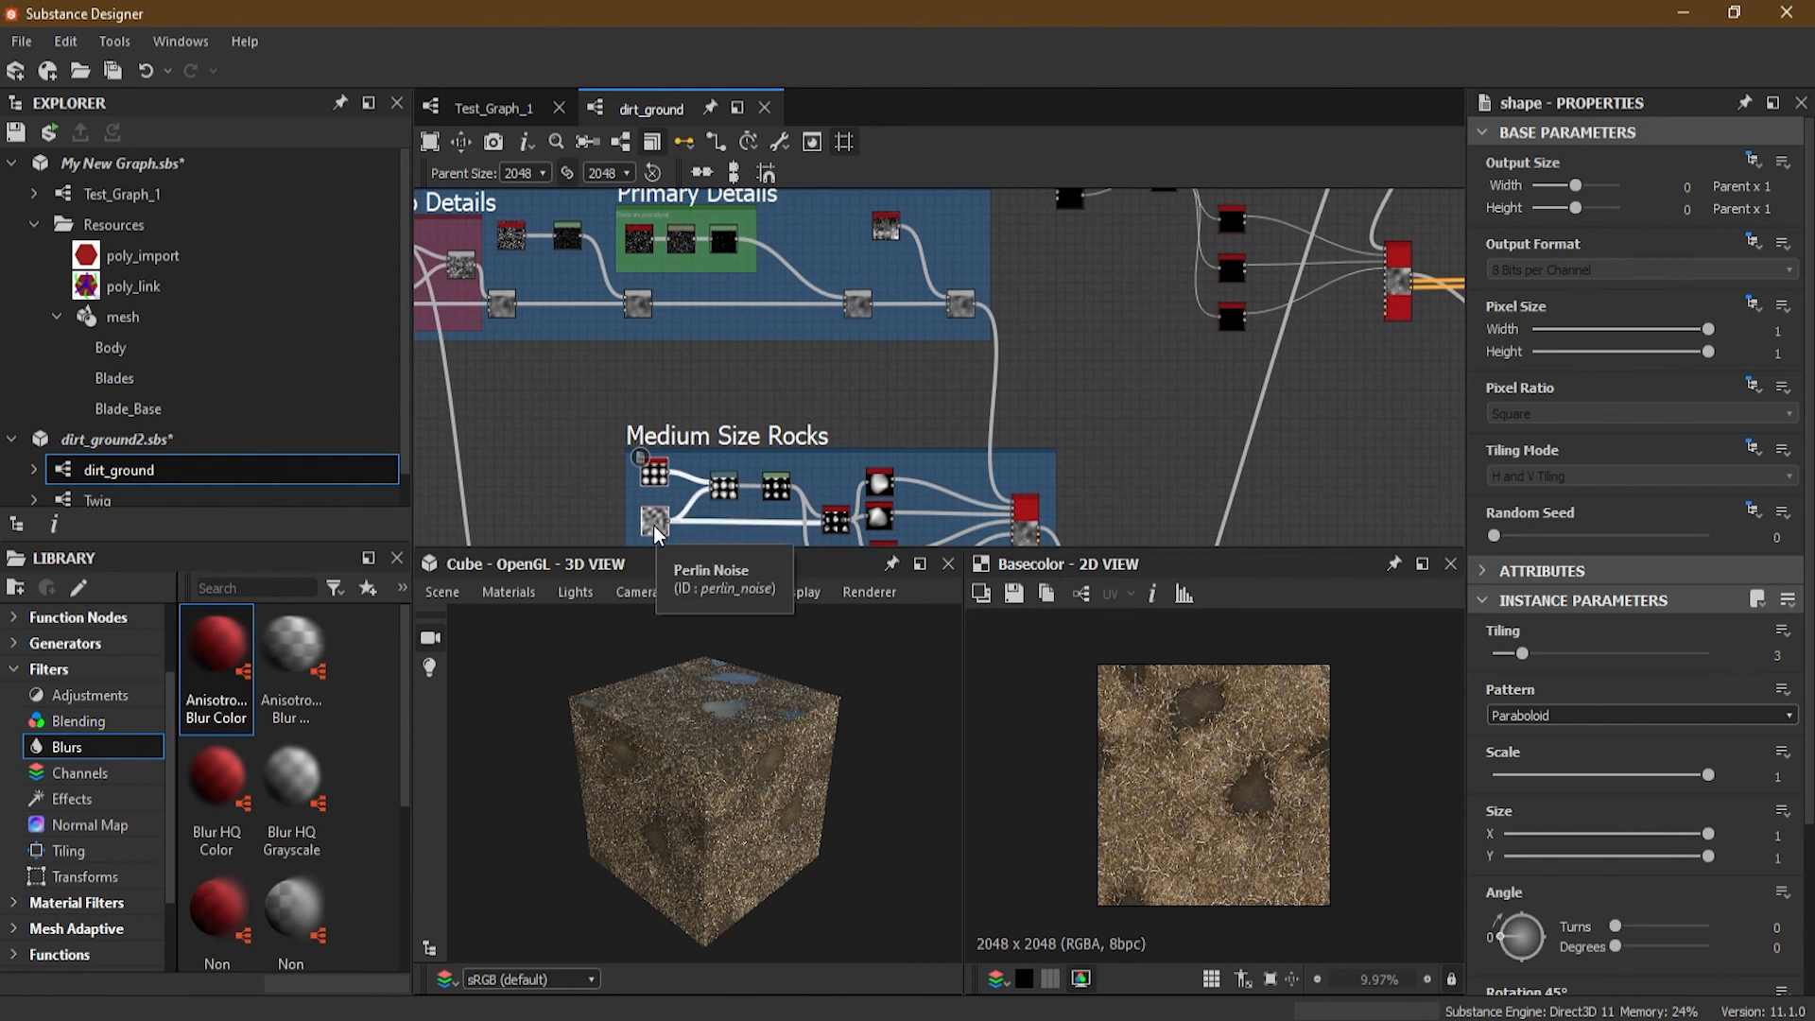
key("ctrl+v")
middle_click_drag(1035, 393, 936, 501)
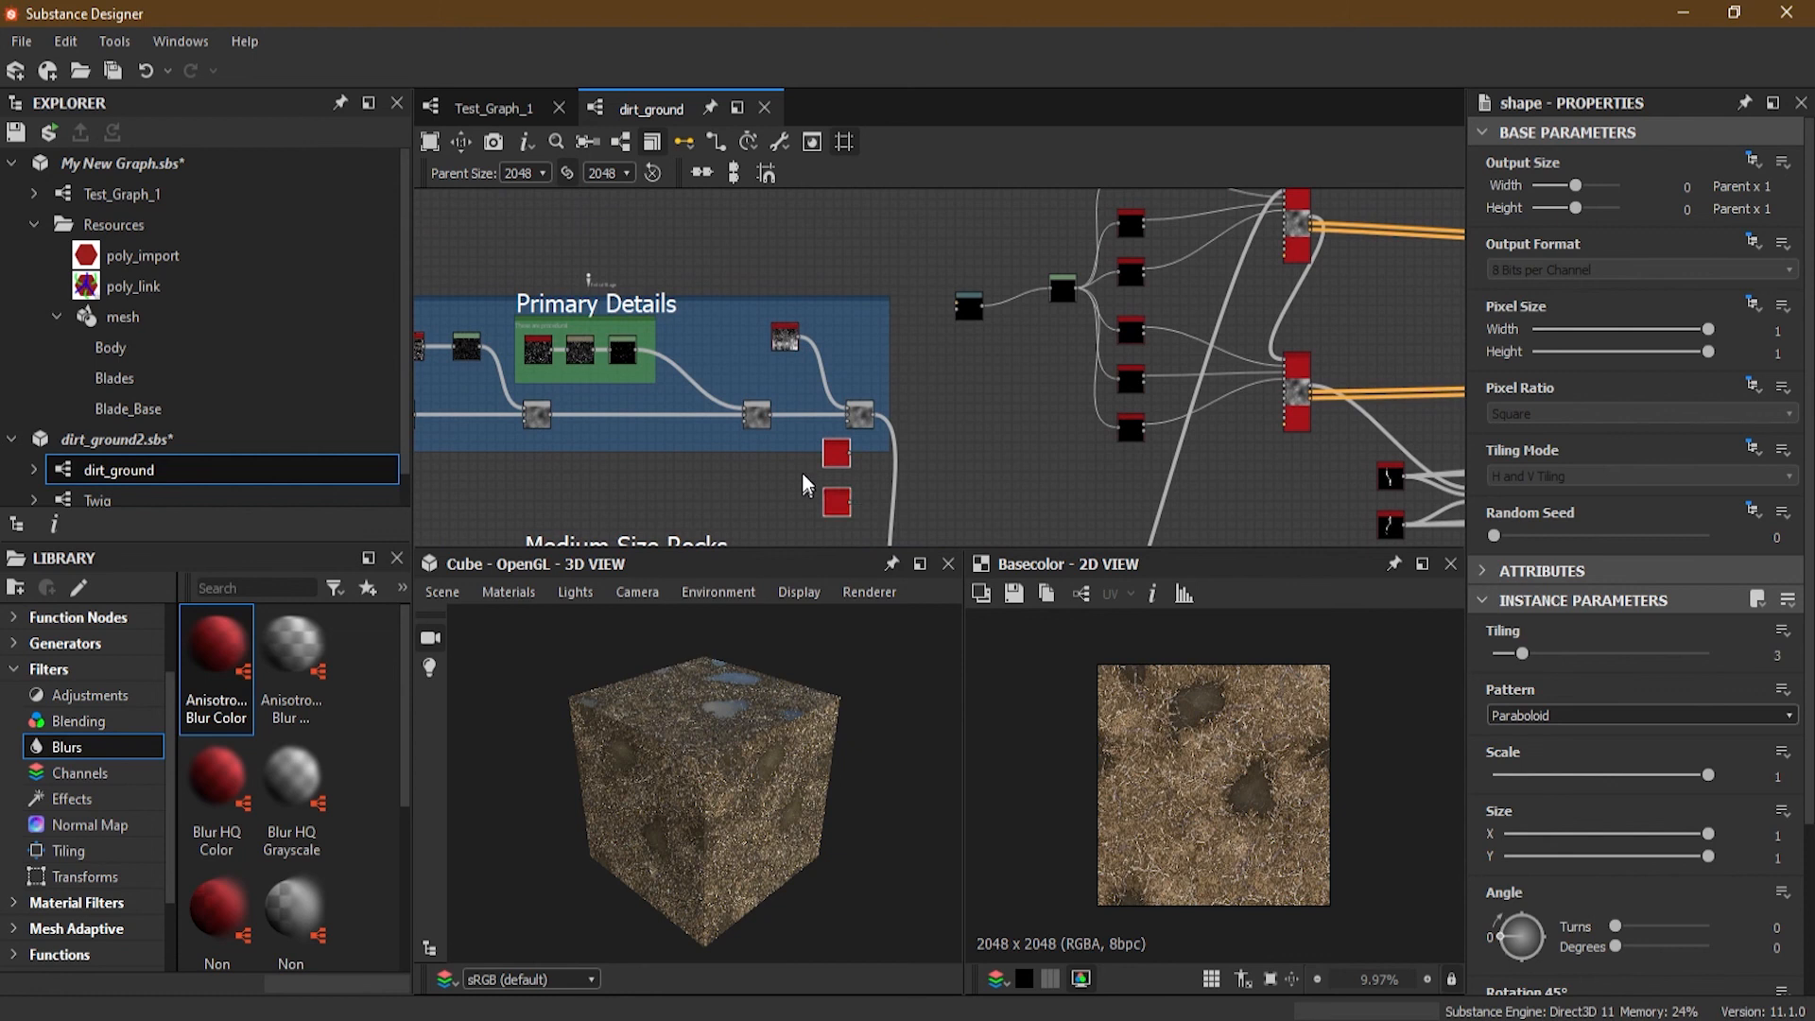
left_click_drag(836, 511, 923, 436)
left_click_drag(930, 352, 925, 342)
left_click_drag(832, 454, 919, 302)
Step: Connect the copied Shape and Perlin Noise nodes to the duplicated Warp node's two inputs and preview each node's output
scroll(923, 304, "up", 5)
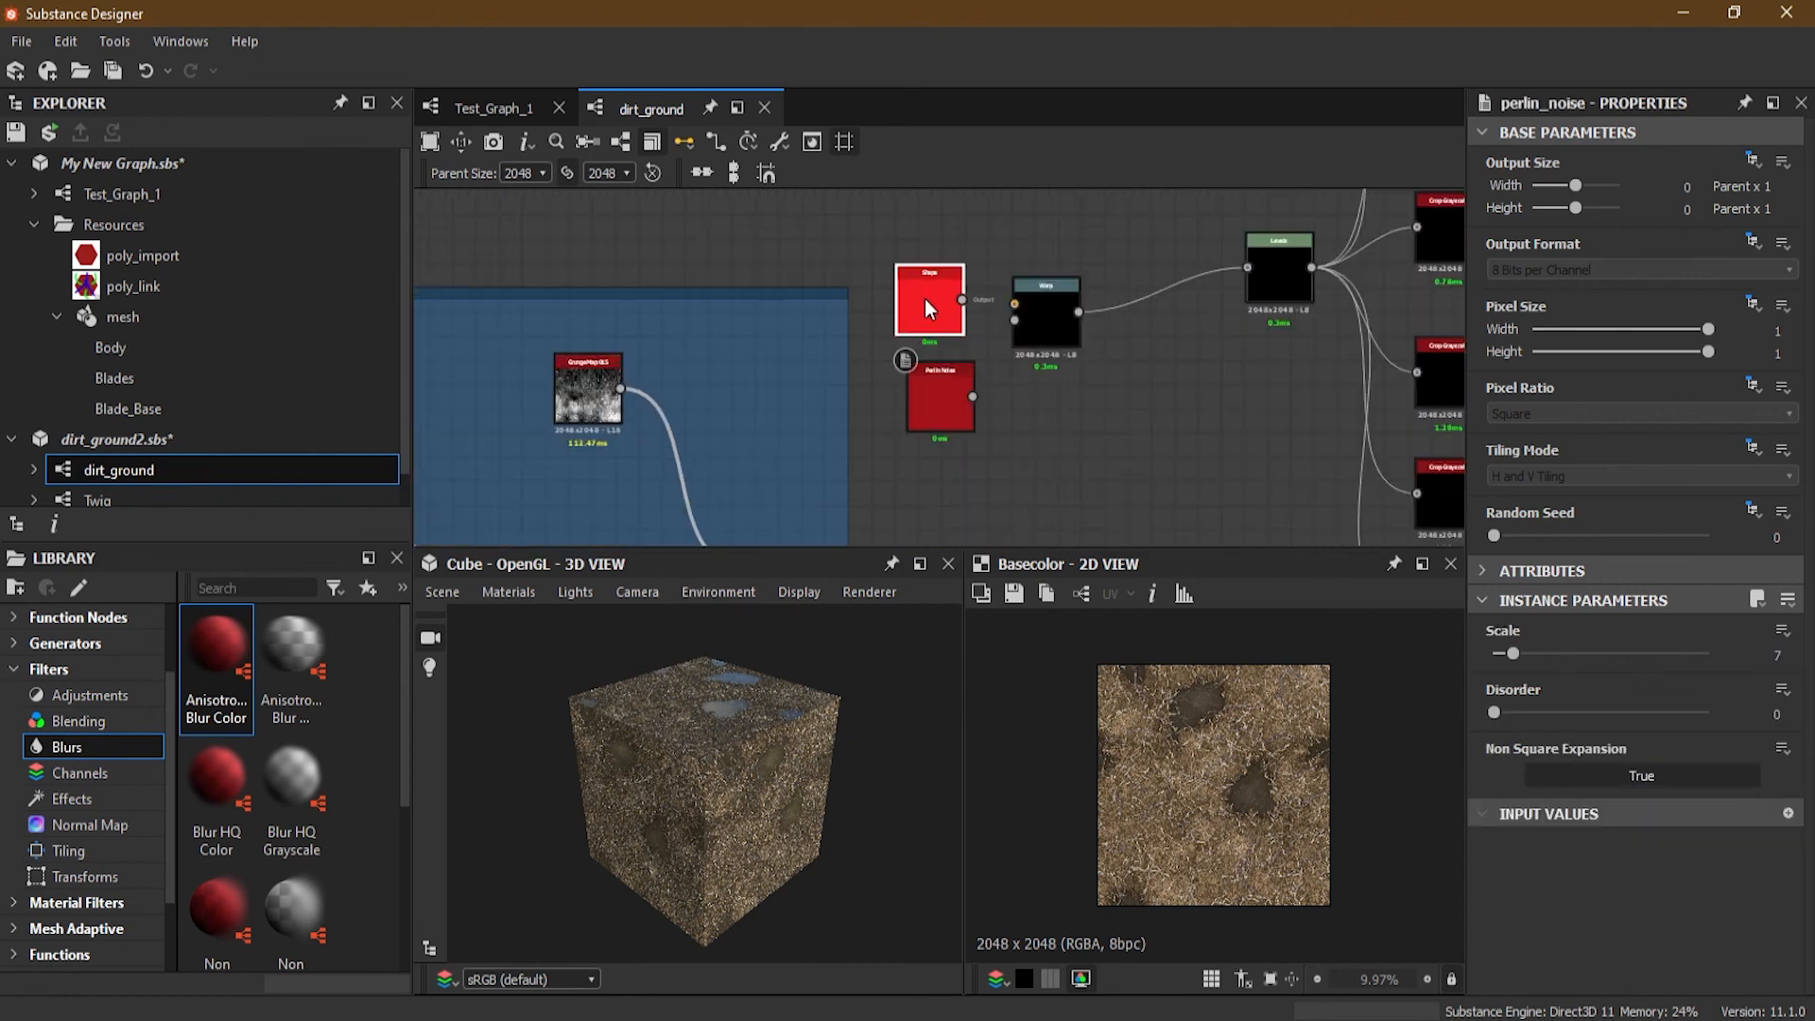
left_click_drag(989, 301, 1081, 312)
left_click_drag(1008, 468, 1080, 336)
left_click(920, 310)
double_click(921, 311)
double_click(946, 444)
double_click(1130, 346)
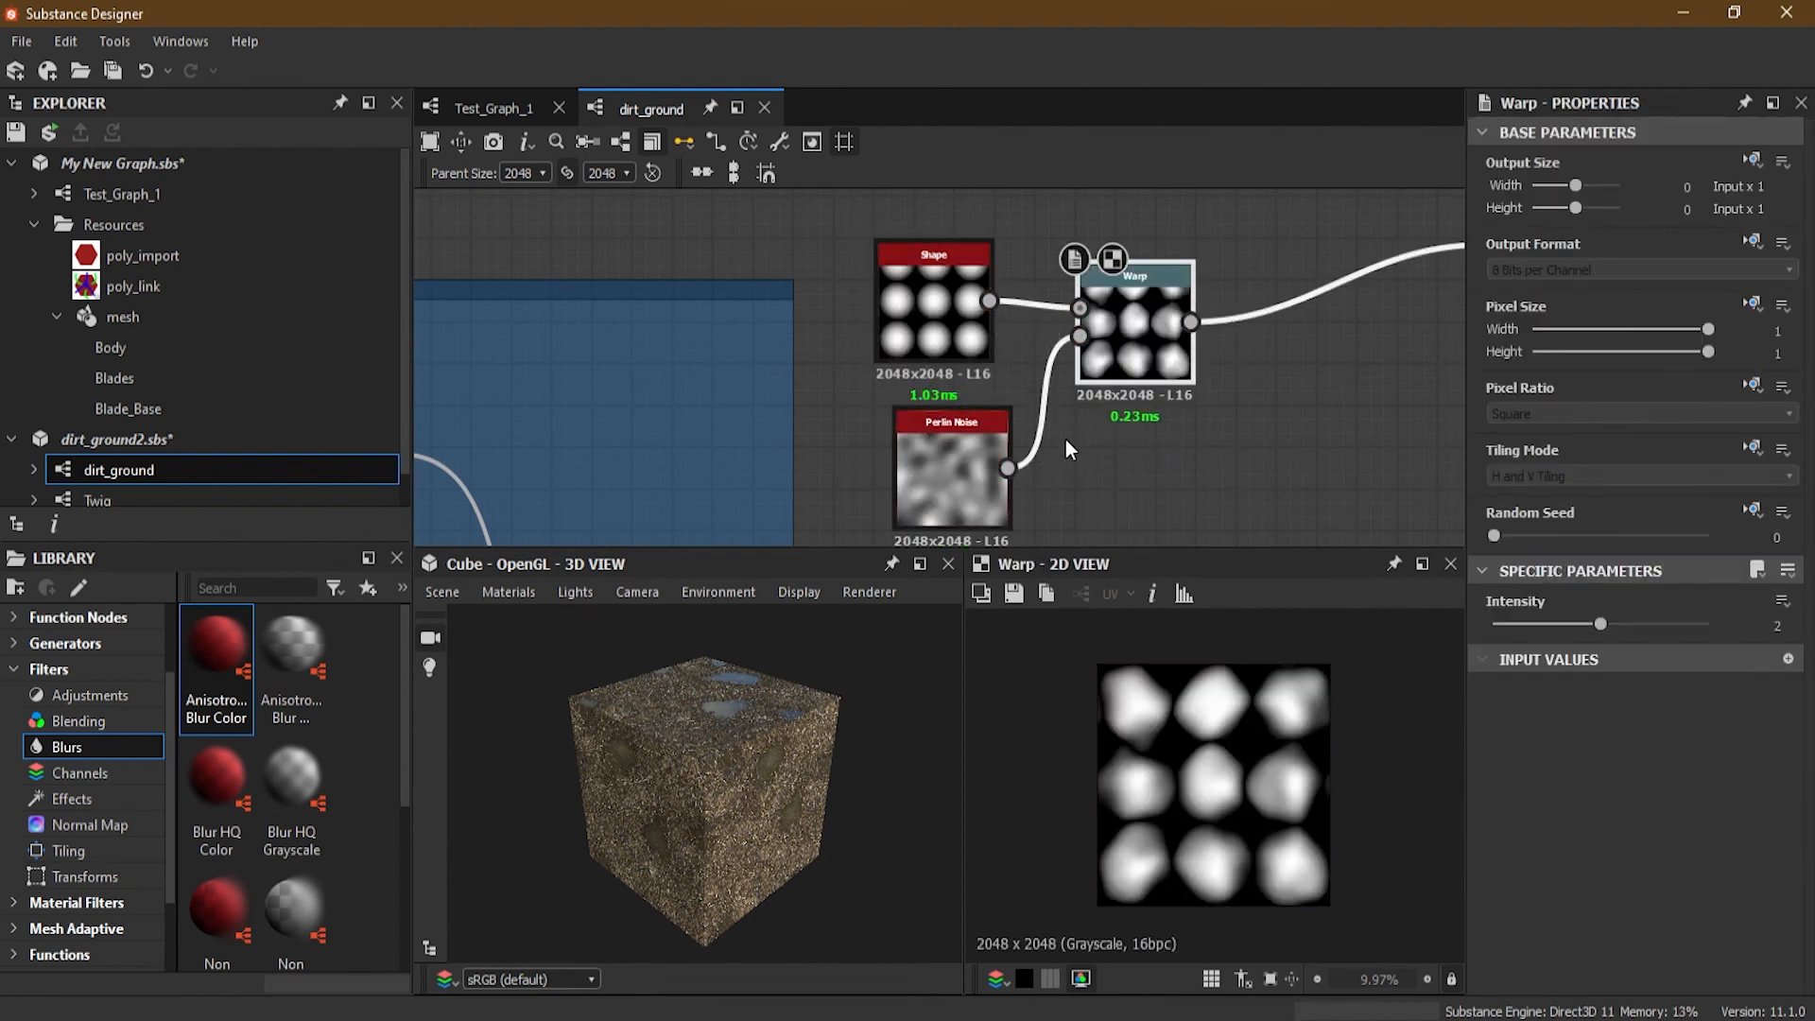
Step: Examine the links between the Tiny, Medium and Large Size Rocks frames
scroll(1065, 438, "down", 8)
middle_click_drag(1065, 439, 1020, 210)
scroll(970, 418, "up", 2)
middle_click_drag(978, 418, 1020, 227)
scroll(992, 290, "down", 2)
scroll(1020, 258, "up", 2)
middle_click_drag(1022, 262, 1045, 406)
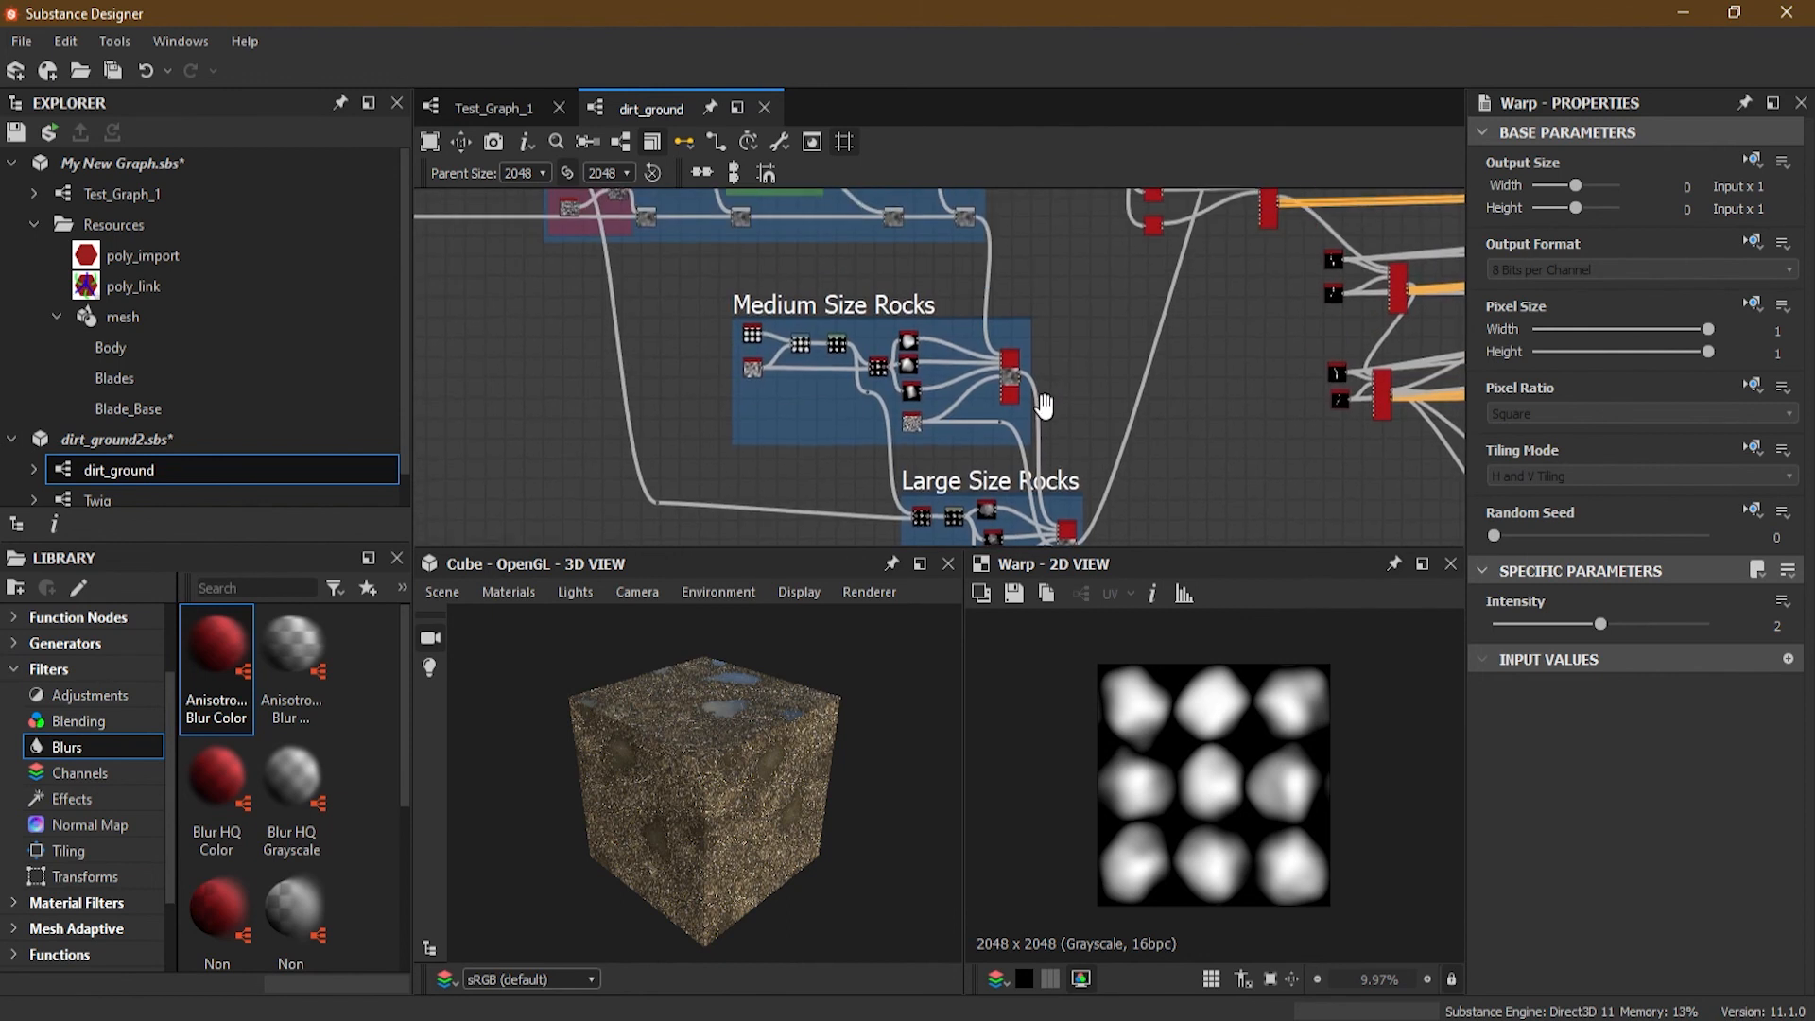
scroll(1046, 405, "up", 2)
scroll(1044, 402, "down", 4)
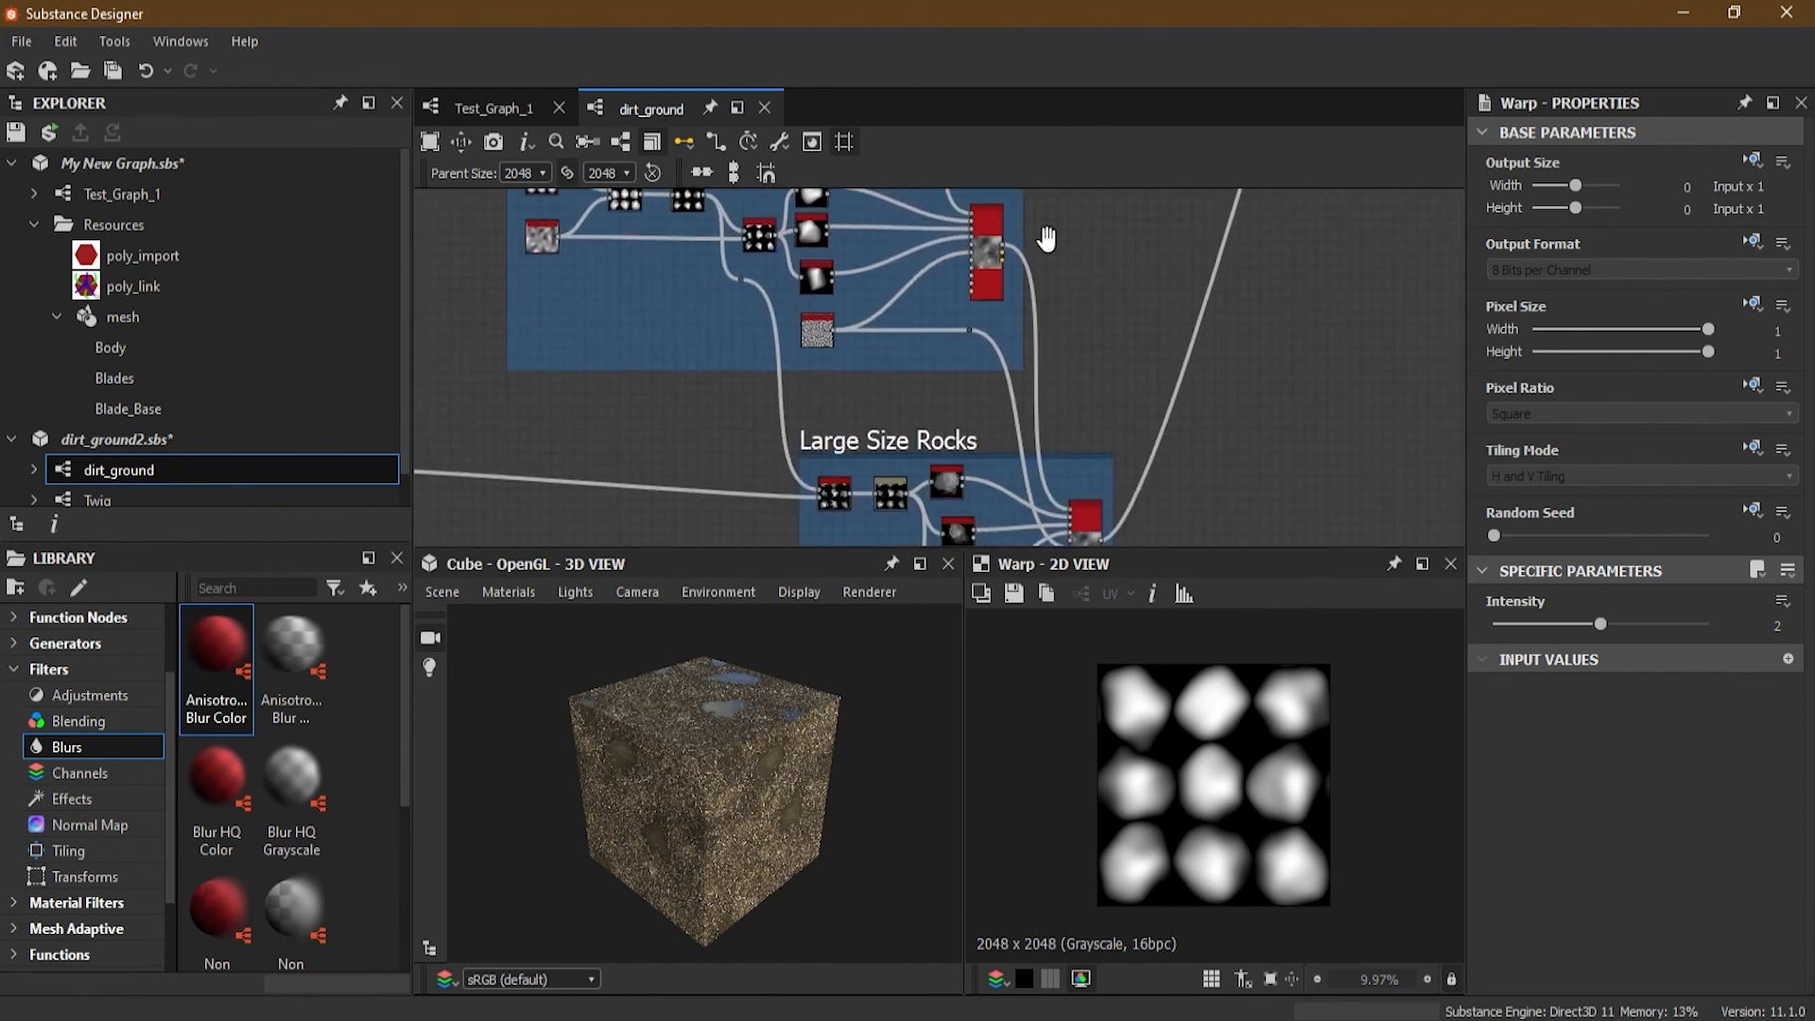
scroll(1039, 405, "up", 2)
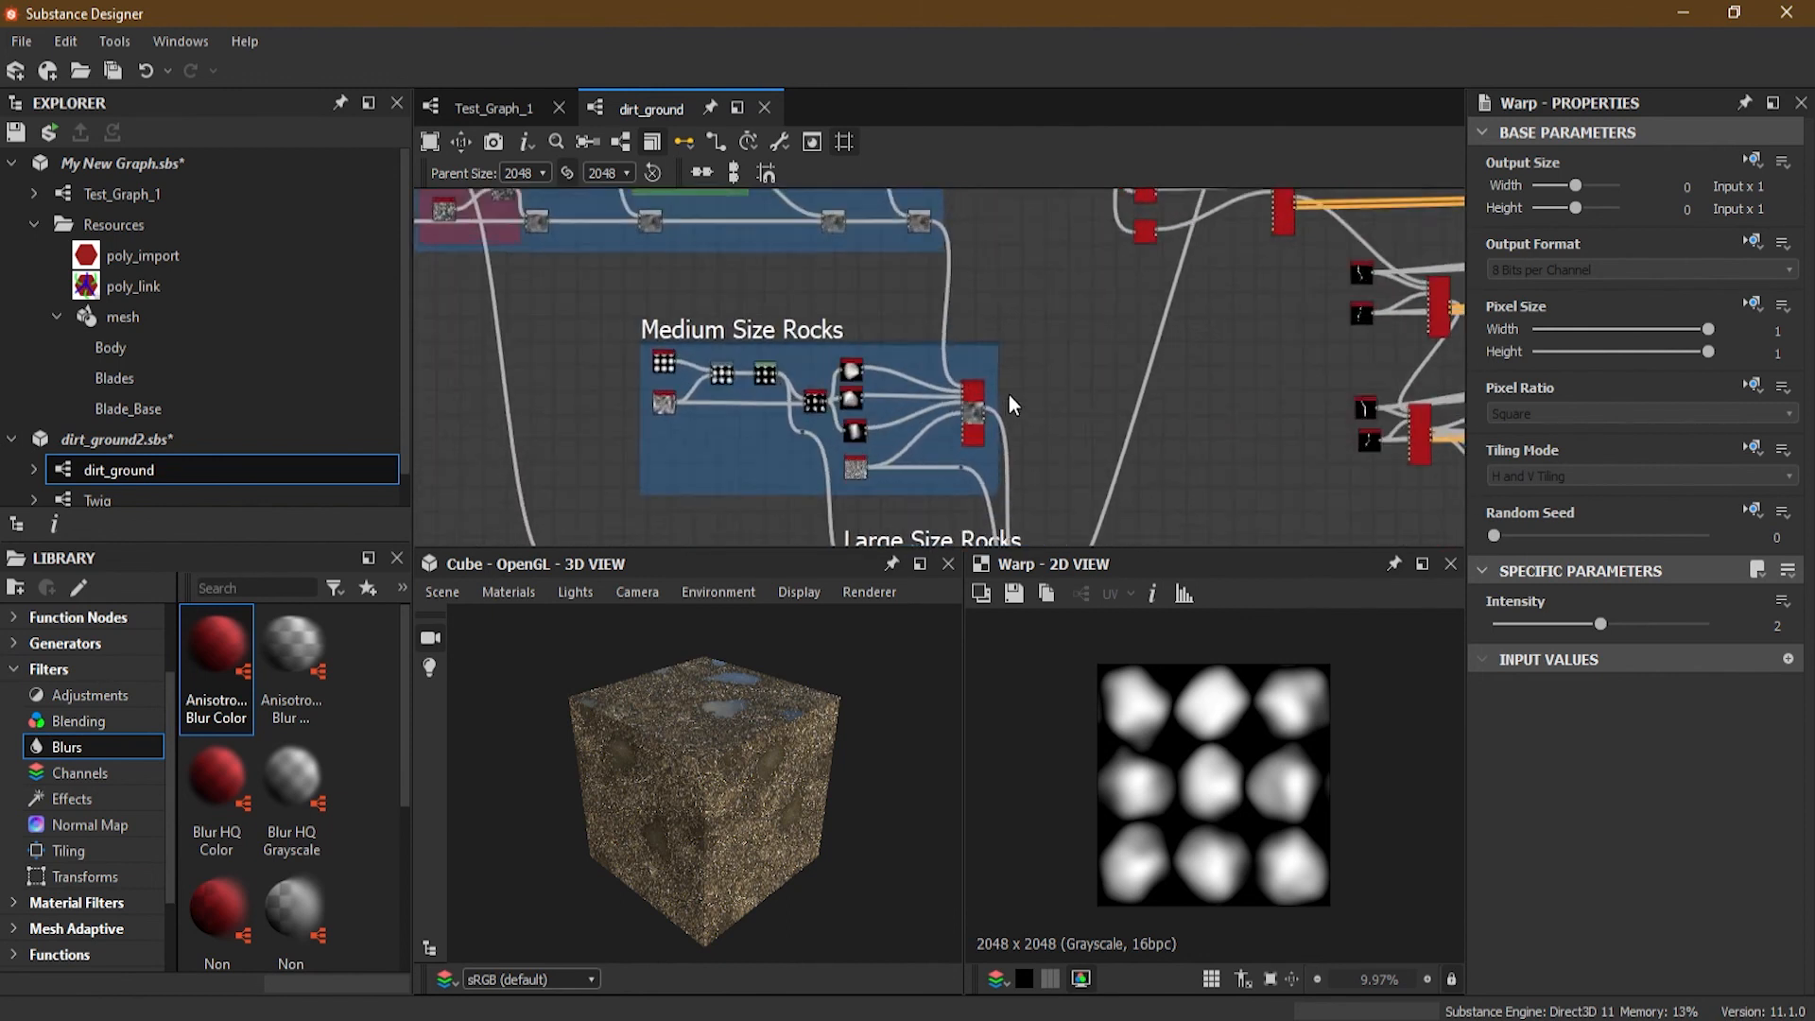
middle_click_drag(1070, 412, 1021, 203)
middle_click_drag(1120, 308, 1090, 382)
scroll(1111, 349, "up", 2)
scroll(1109, 342, "down", 4)
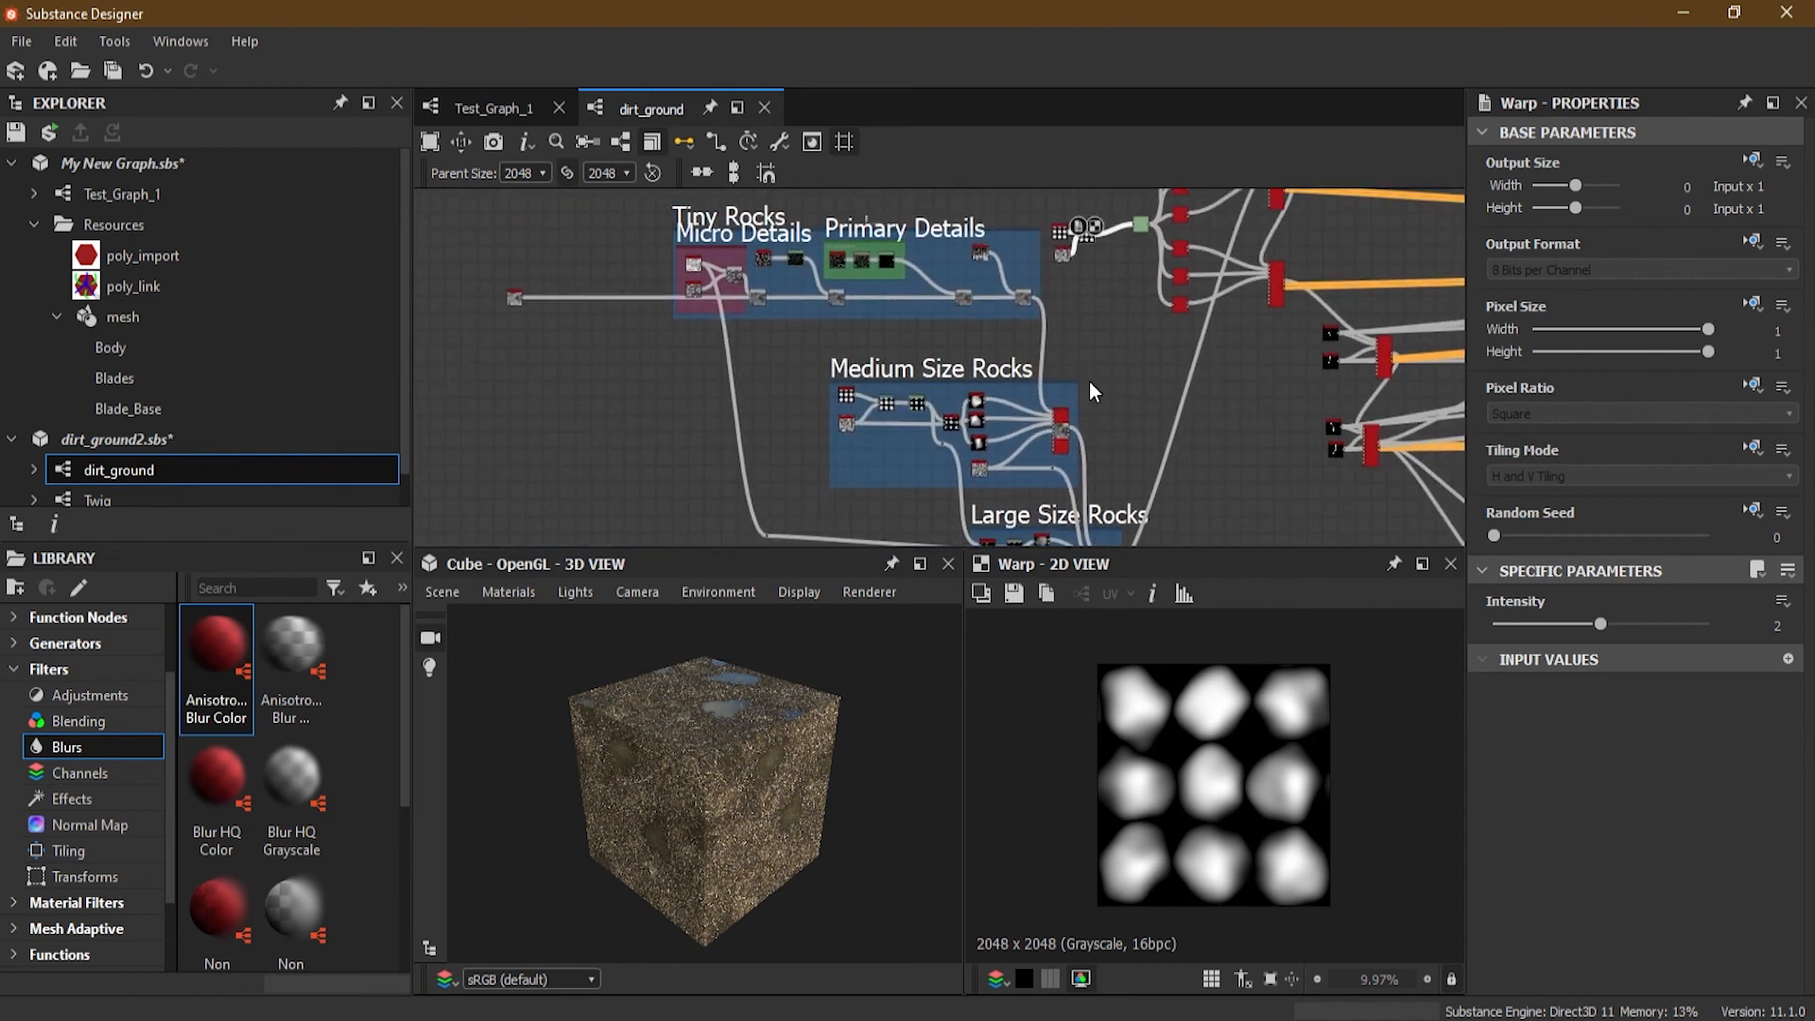
scroll(1078, 379, "up", 2)
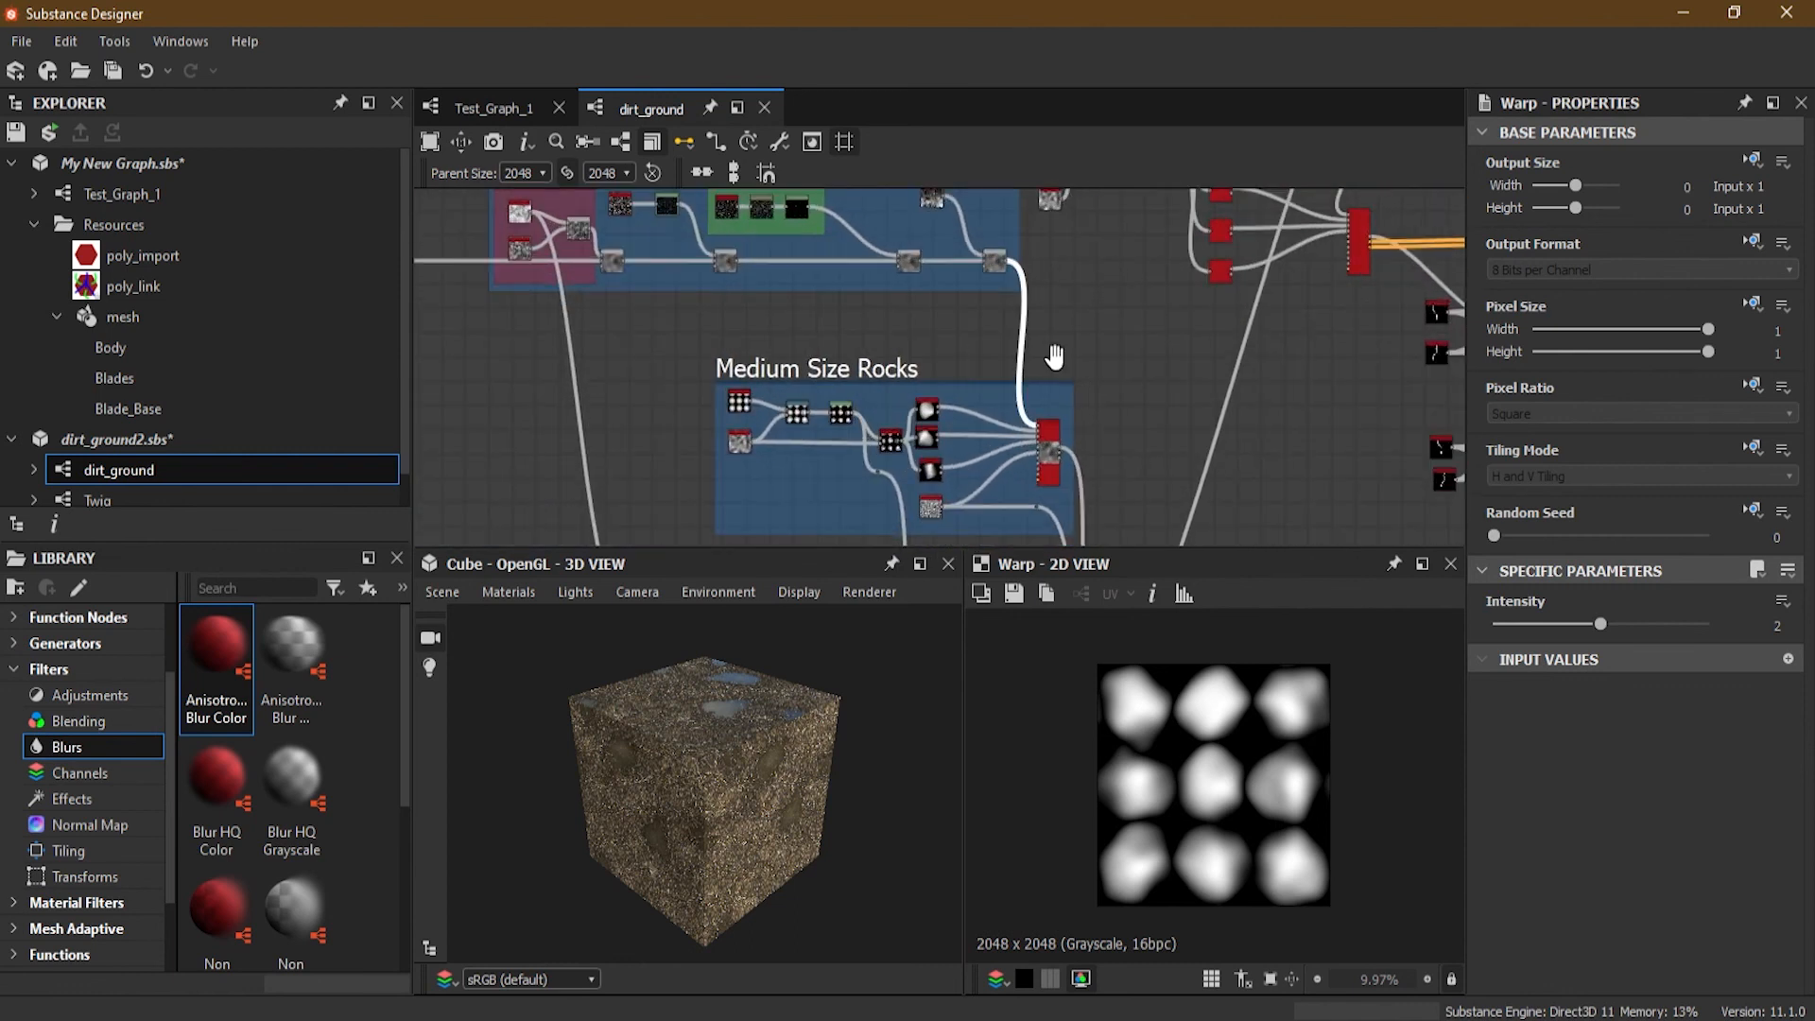
middle_click_drag(1056, 356, 1078, 286)
scroll(1078, 285, "up", 1)
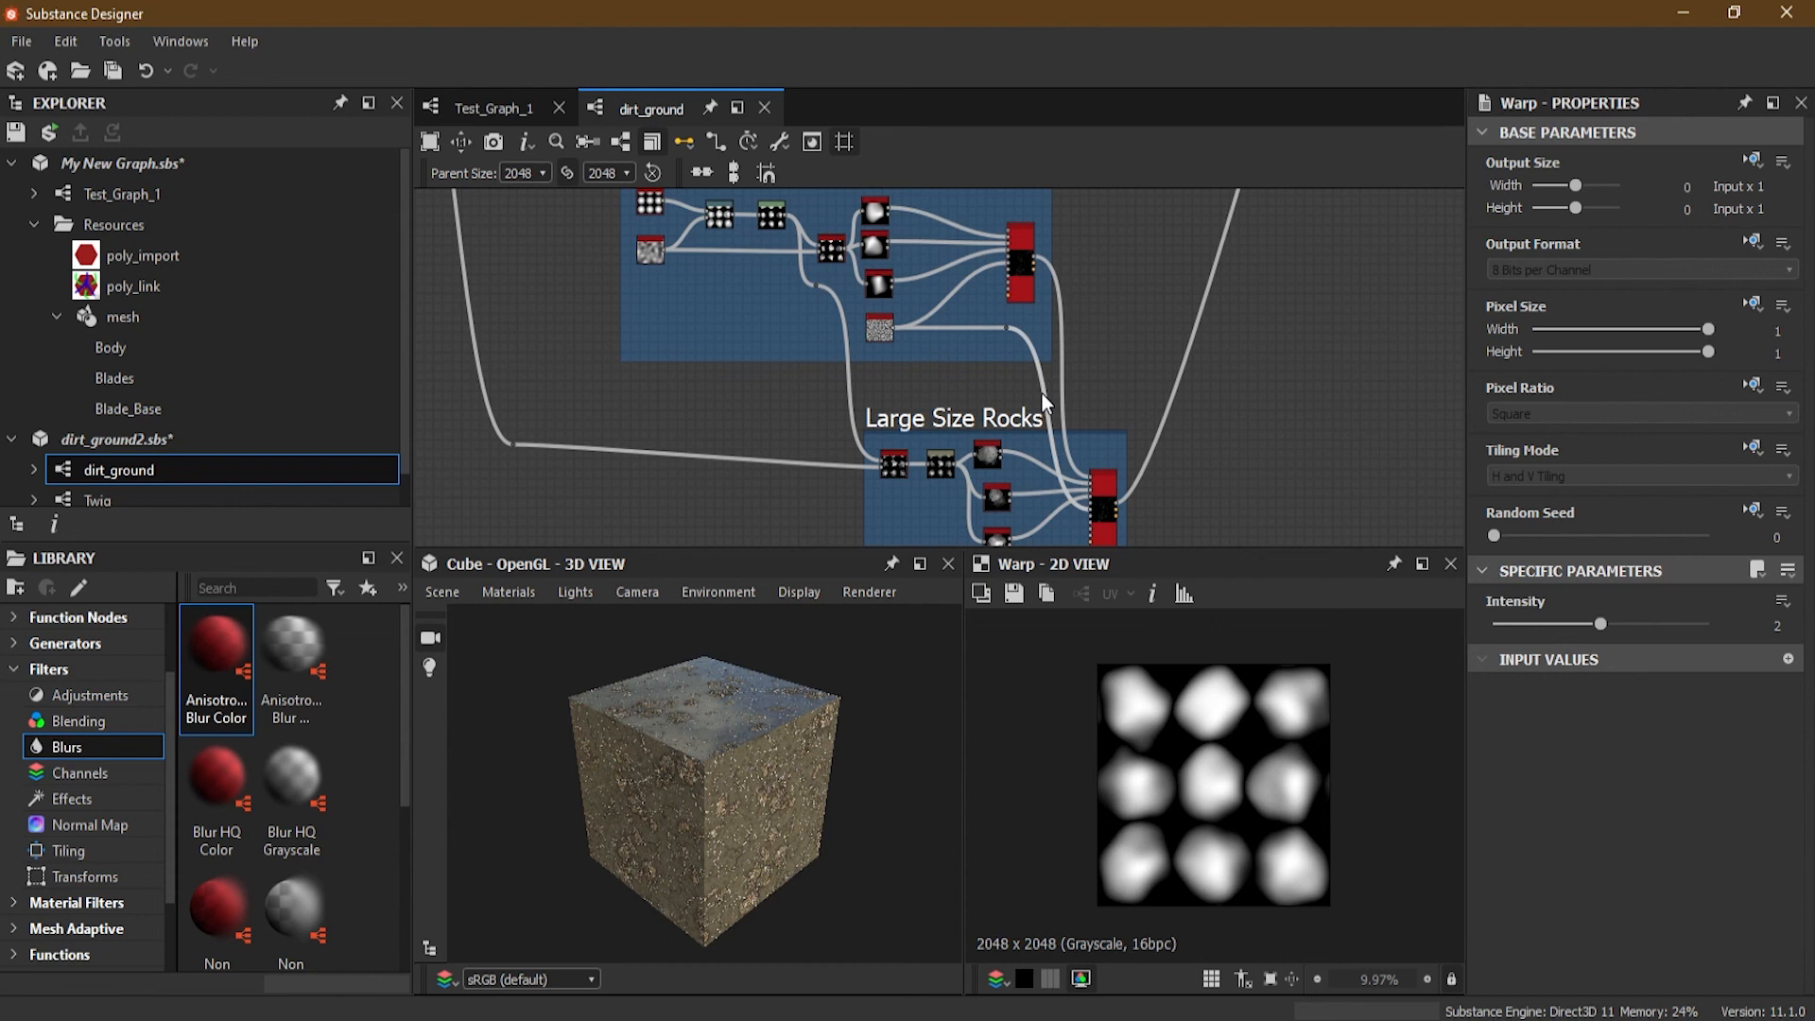
Step: Remove the leftover links and dot nodes that run from the Medium Size Rocks frame's nodes into the Large Size Rocks frame
left_click(1025, 344)
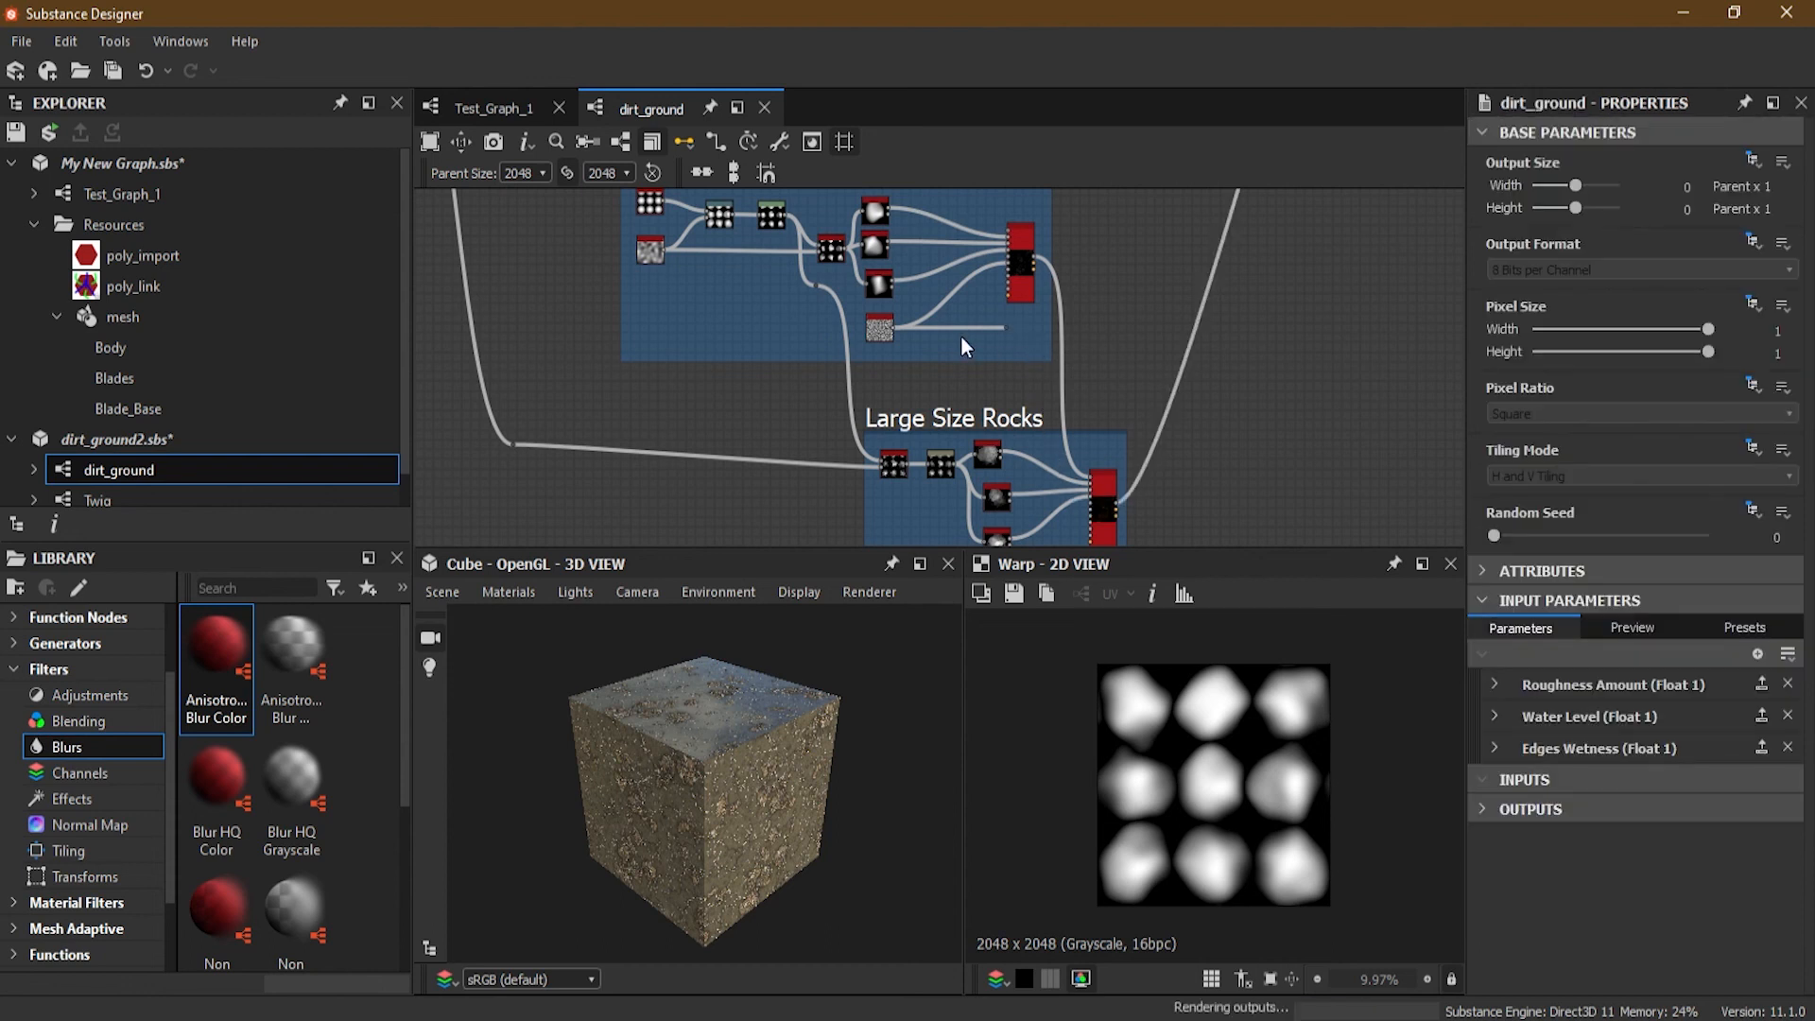
key("Delete")
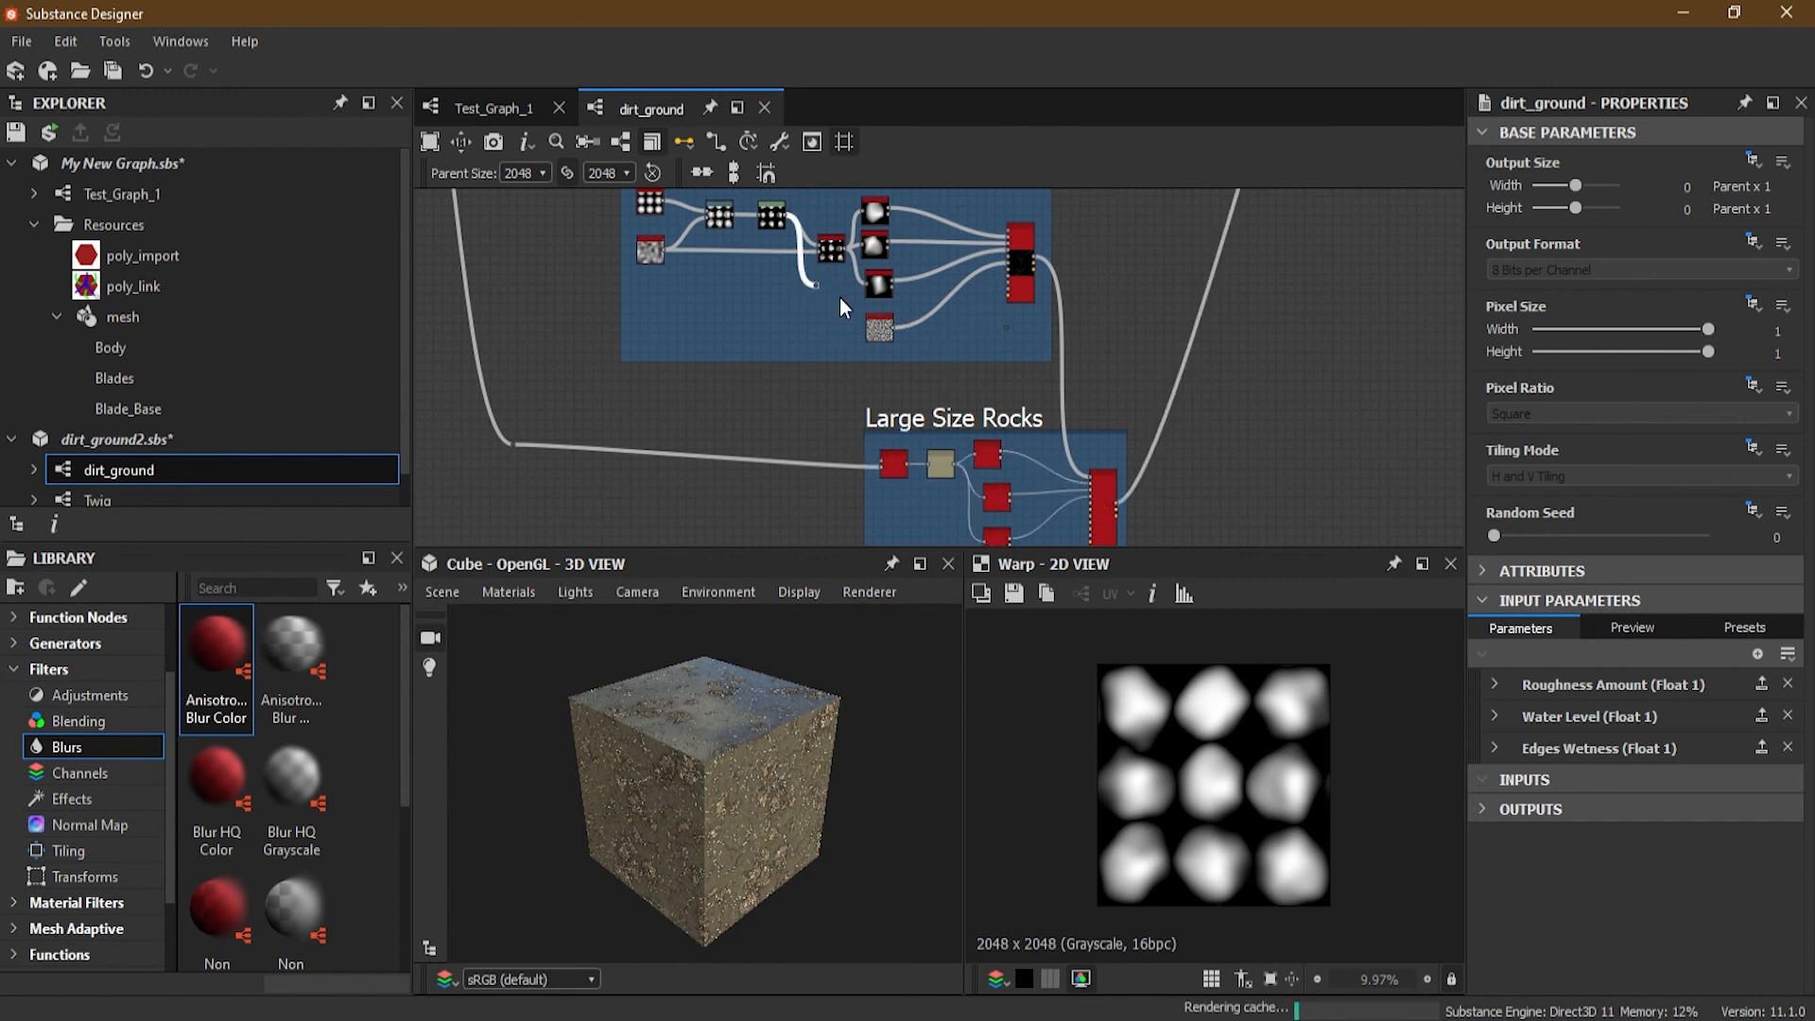
middle_click_drag(947, 338, 1014, 417)
scroll(834, 335, "up", 1)
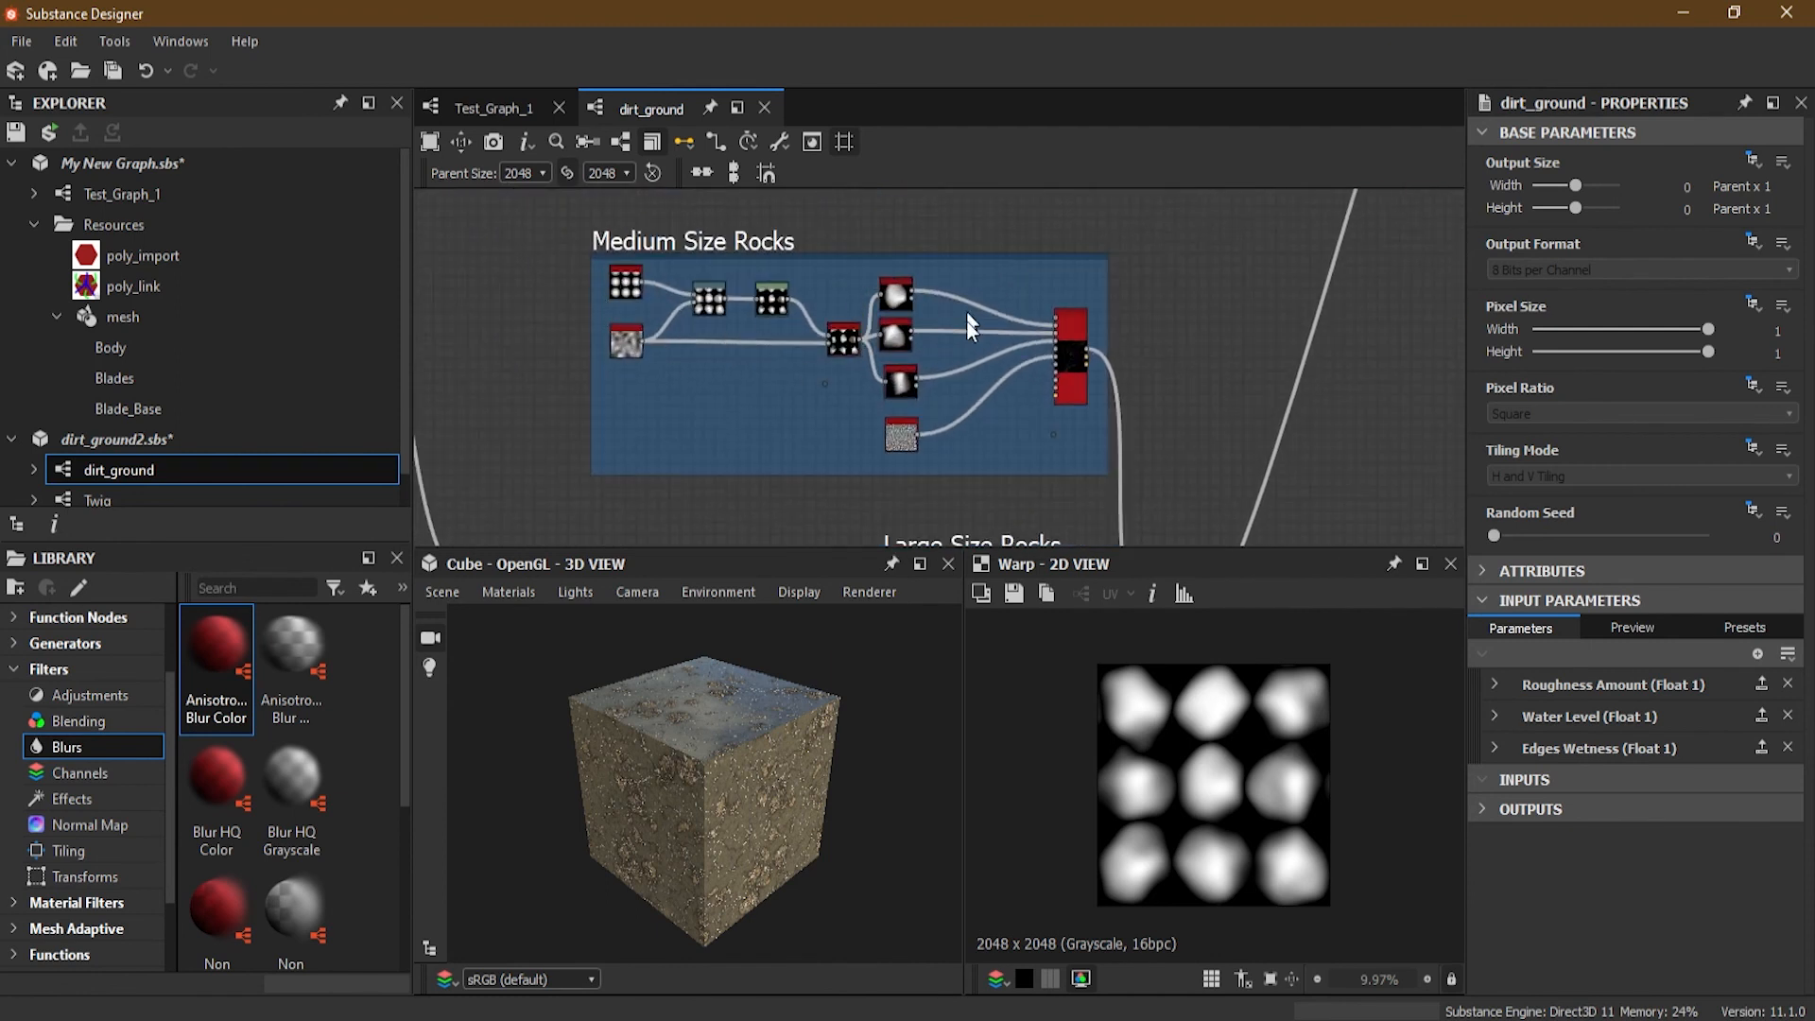
Step: Examine which link feeds the Background Height input of the Shape Splatter node in the Large Size Rocks frame
middle_click_drag(1133, 384, 893, 307)
scroll(870, 291, "up", 4)
middle_click_drag(948, 416, 922, 499)
middle_click_drag(893, 425, 898, 191)
scroll(835, 307, "up", 6)
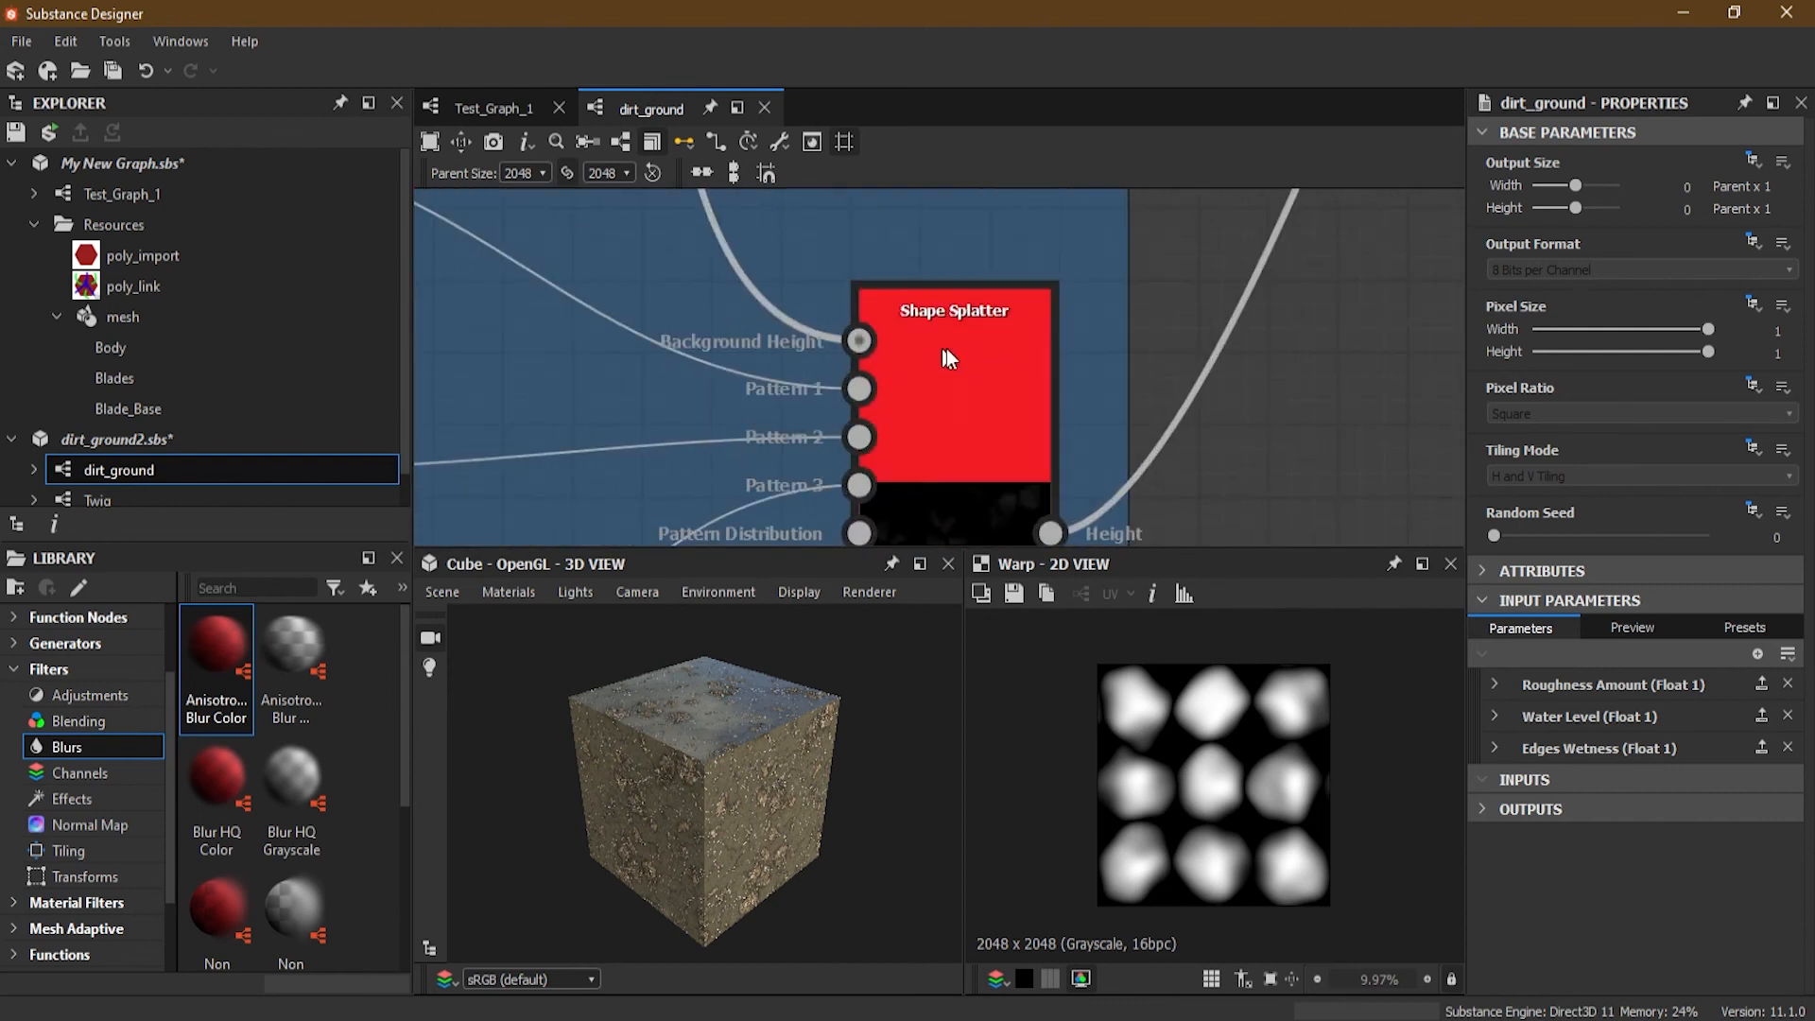
scroll(958, 344, "down", 6)
middle_click_drag(927, 273, 1084, 440)
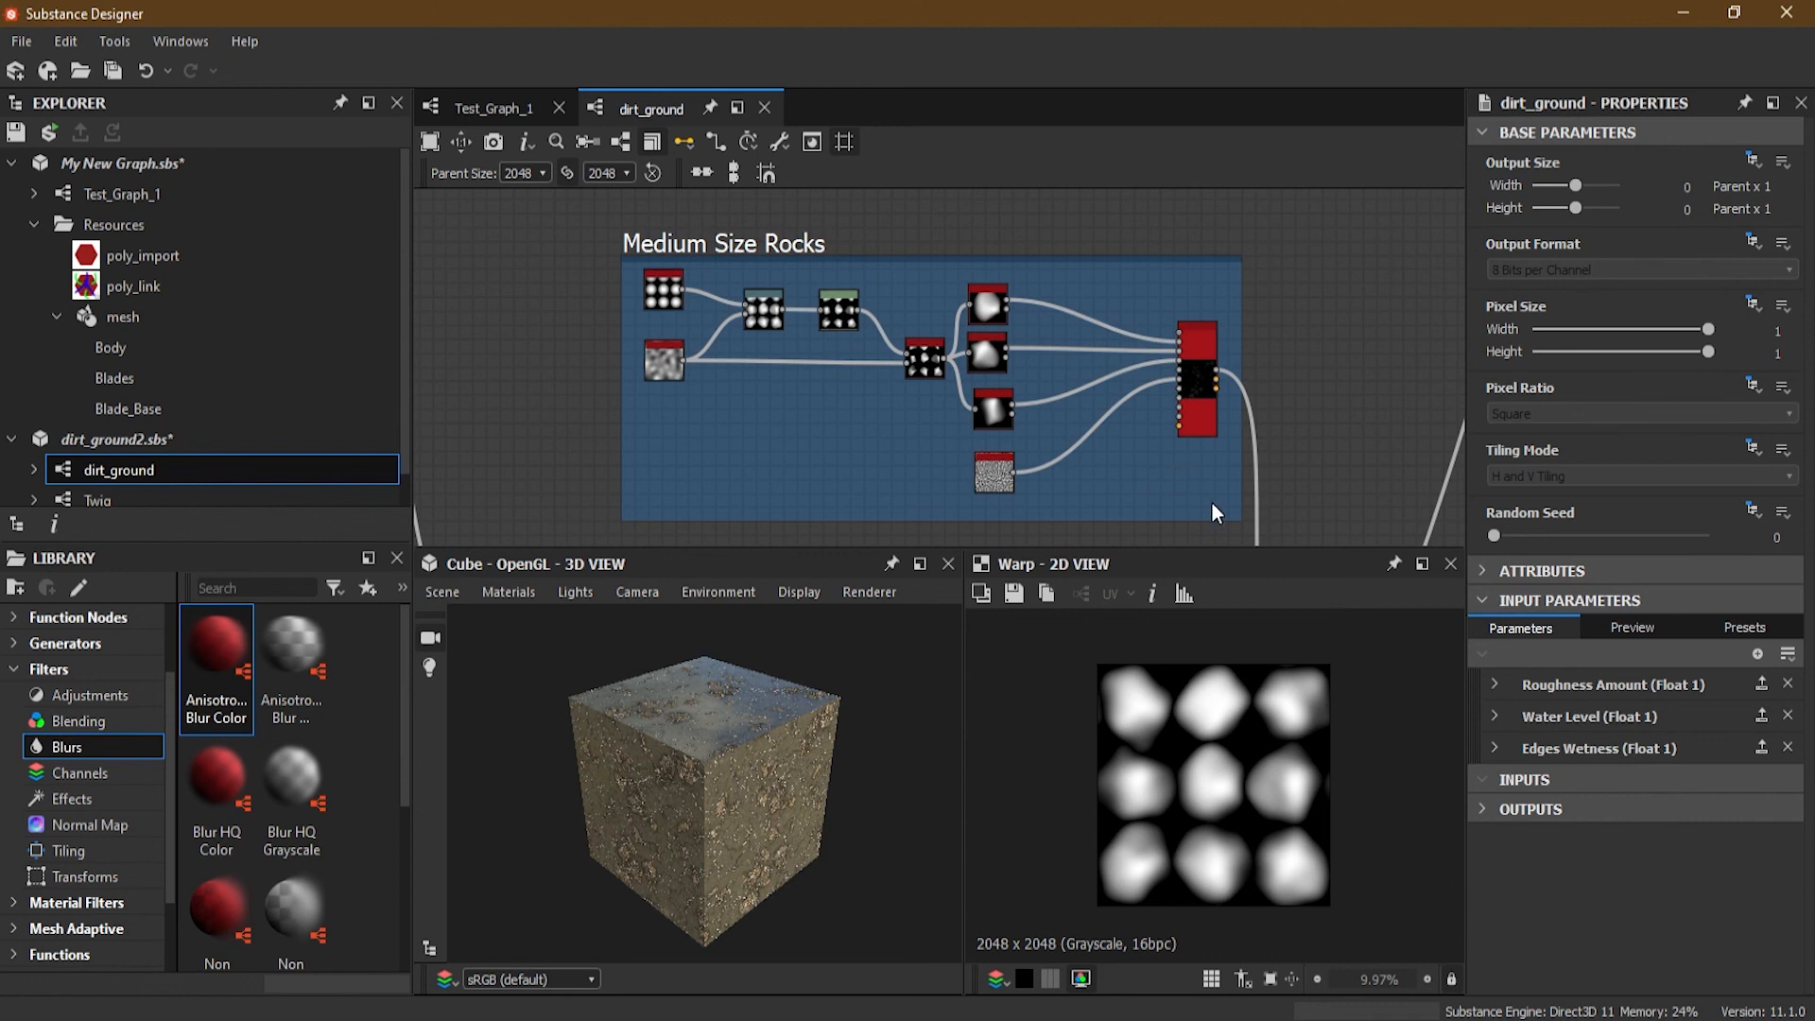
Step: Create a new graph named Medium_Size_Rocks from all ten nodes inside the Medium Size Rocks frame
middle_click_drag(1079, 457, 971, 436)
left_click_drag(523, 255, 1103, 475)
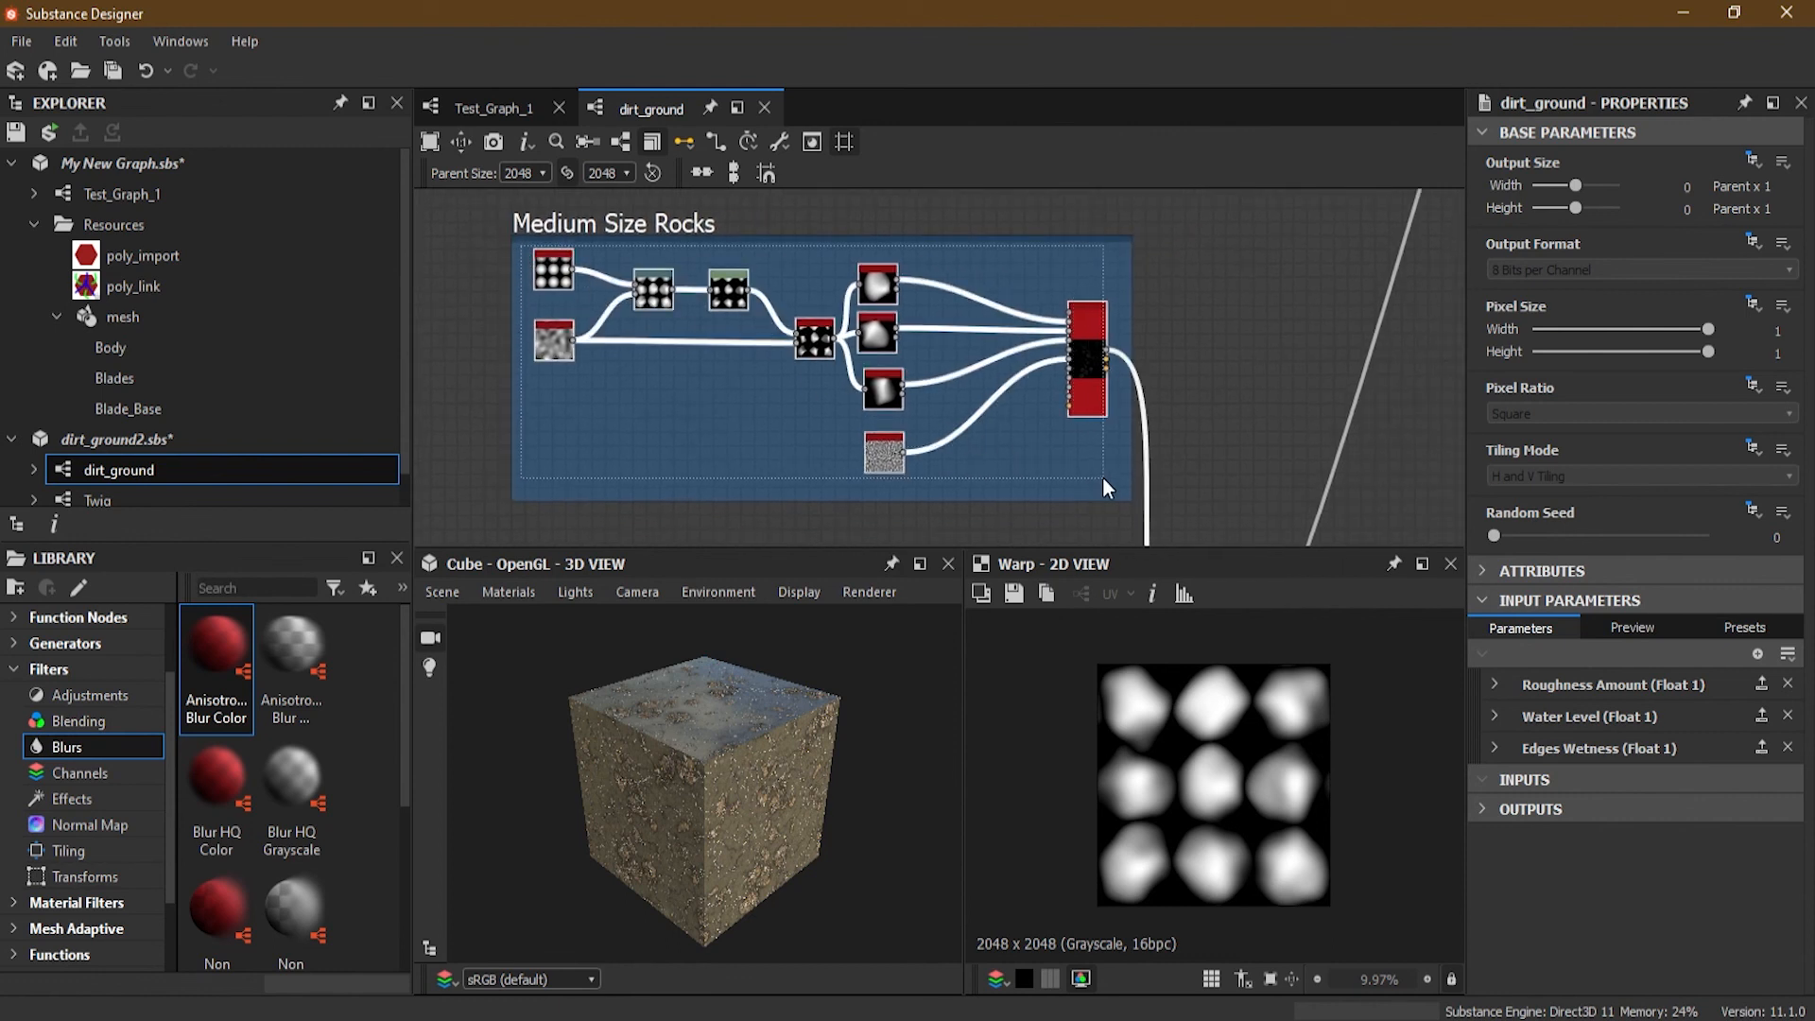
left_click_drag(1103, 478, 1102, 478)
right_click(1083, 399)
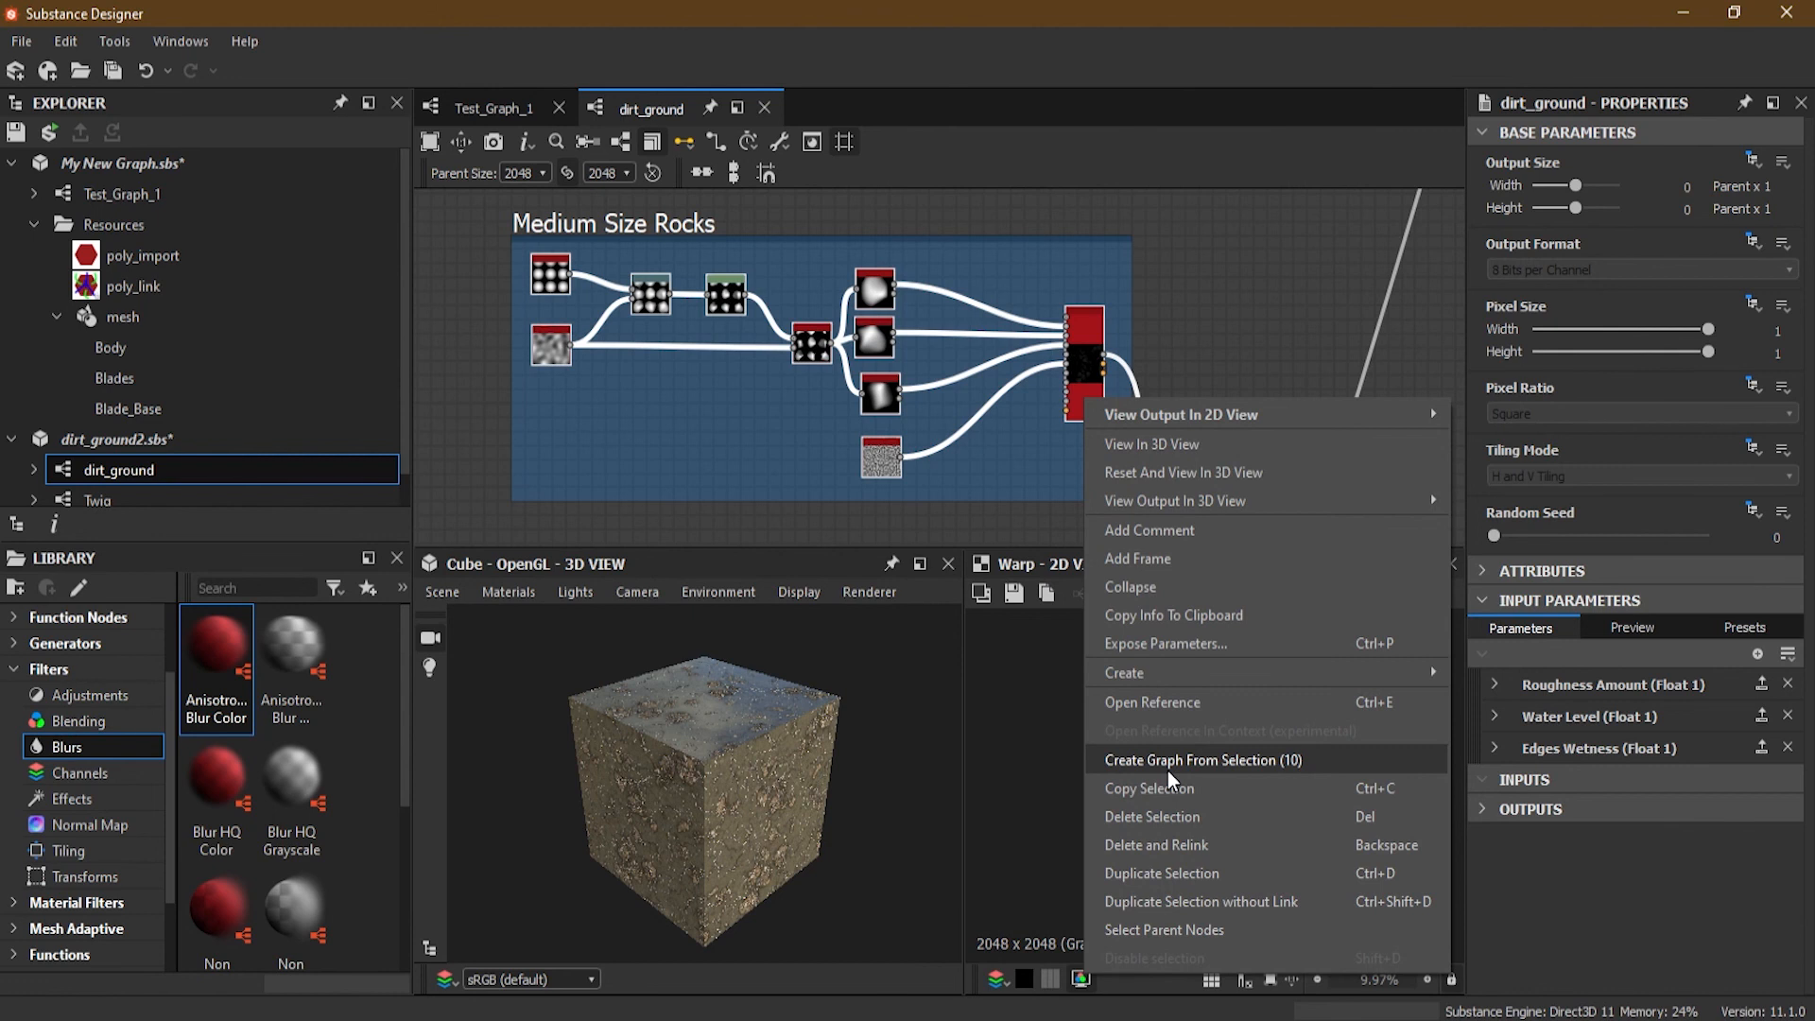
left_click(1295, 762)
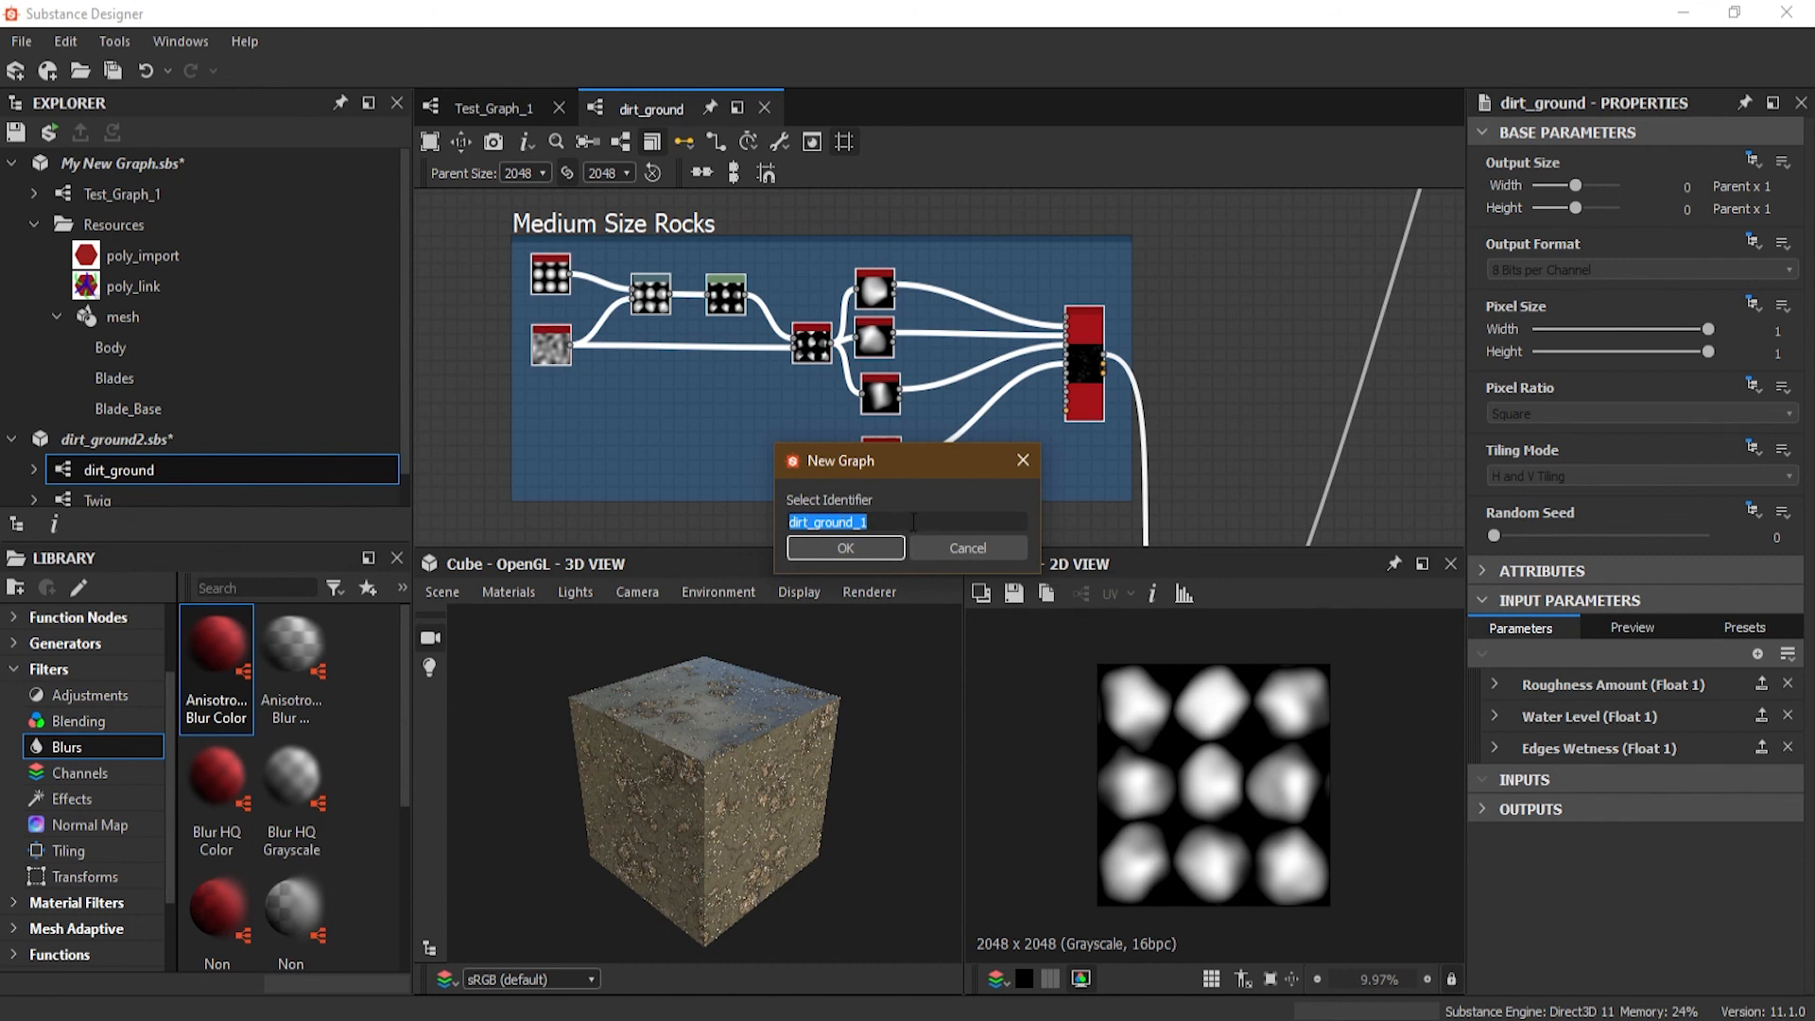
type("Medium Size Rocks")
key("Return")
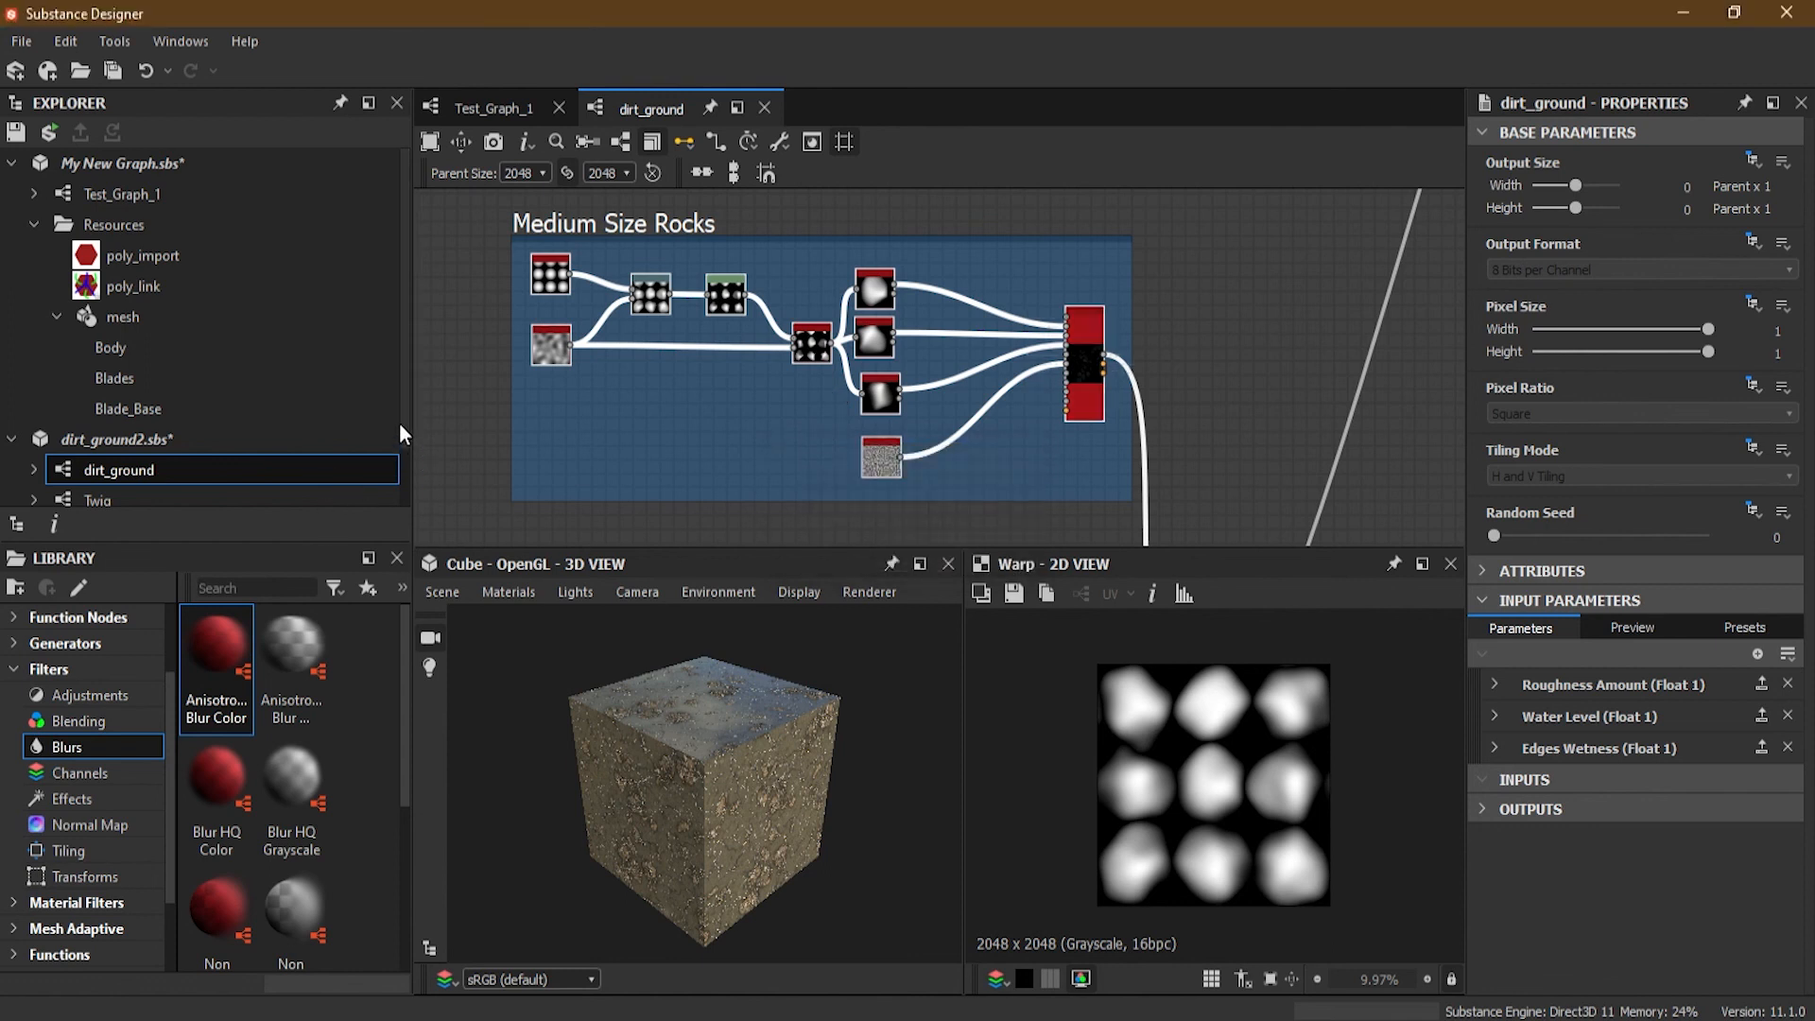
Step: Open the new Medium_Size_Rocks graph from the dirt_ground2.sbs package and view its whole node network
left_click_drag(399, 423, 401, 467)
left_click(162, 470)
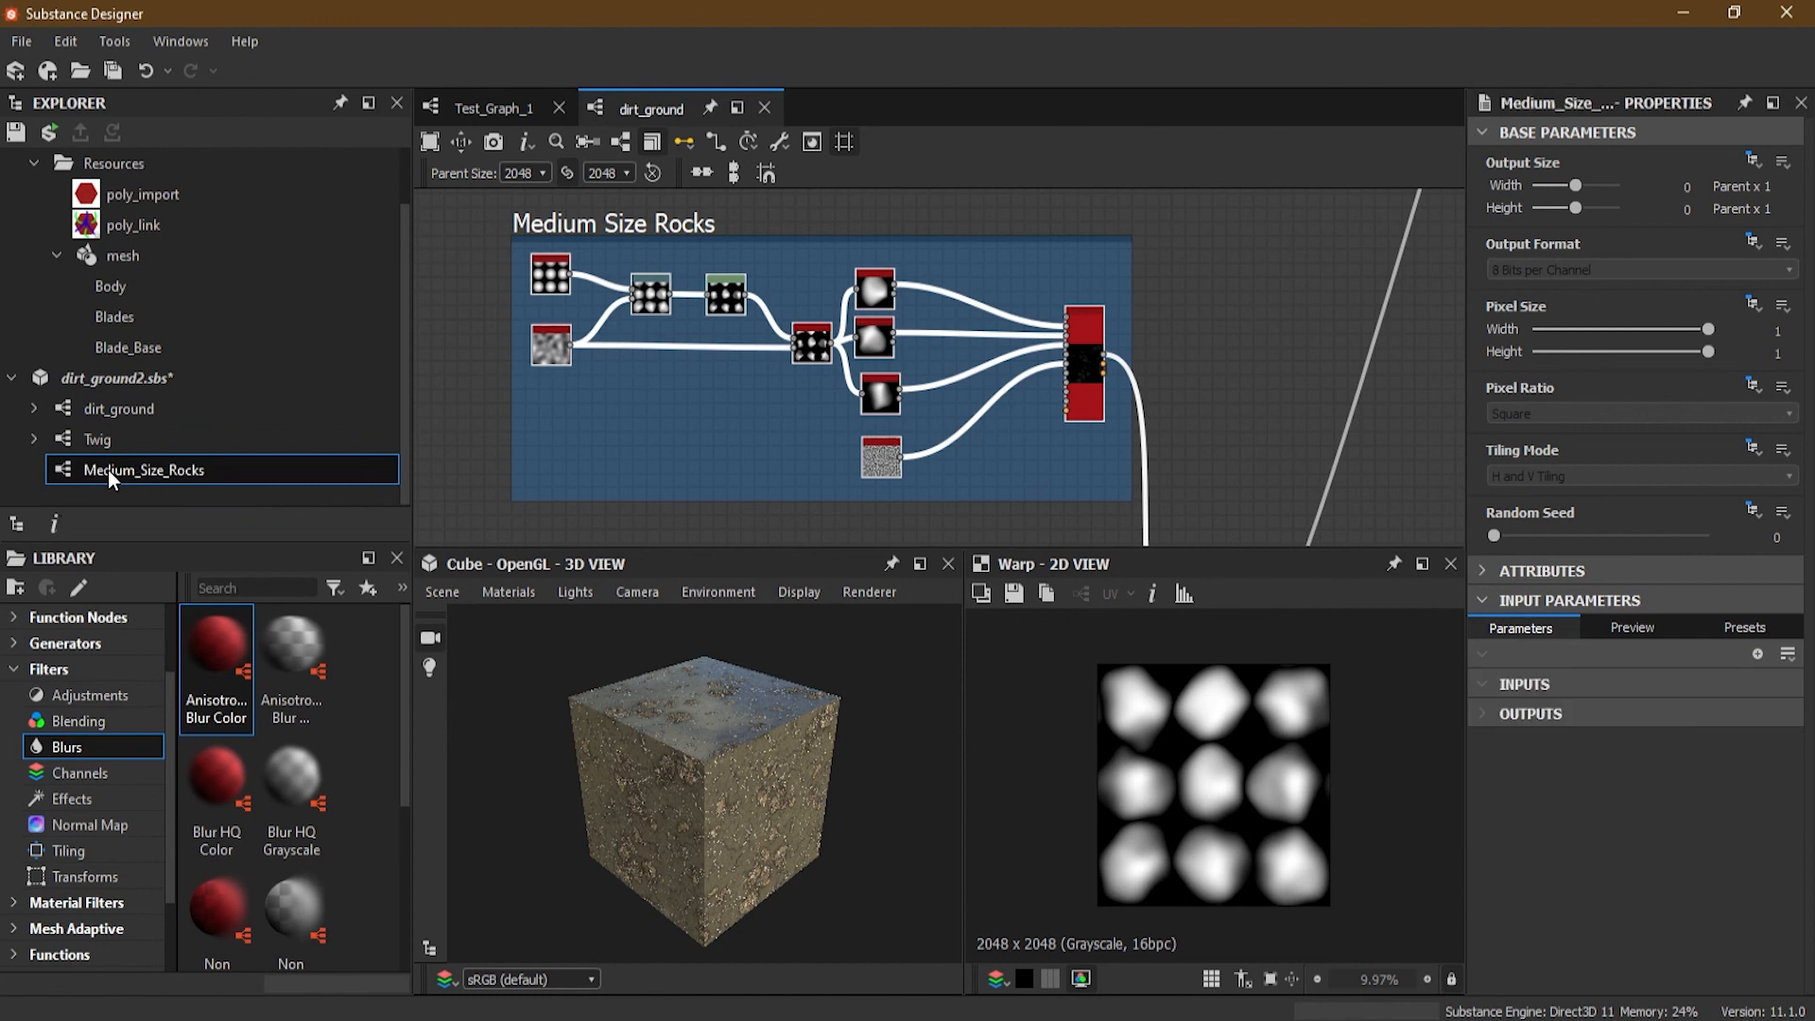
double_click(59, 473)
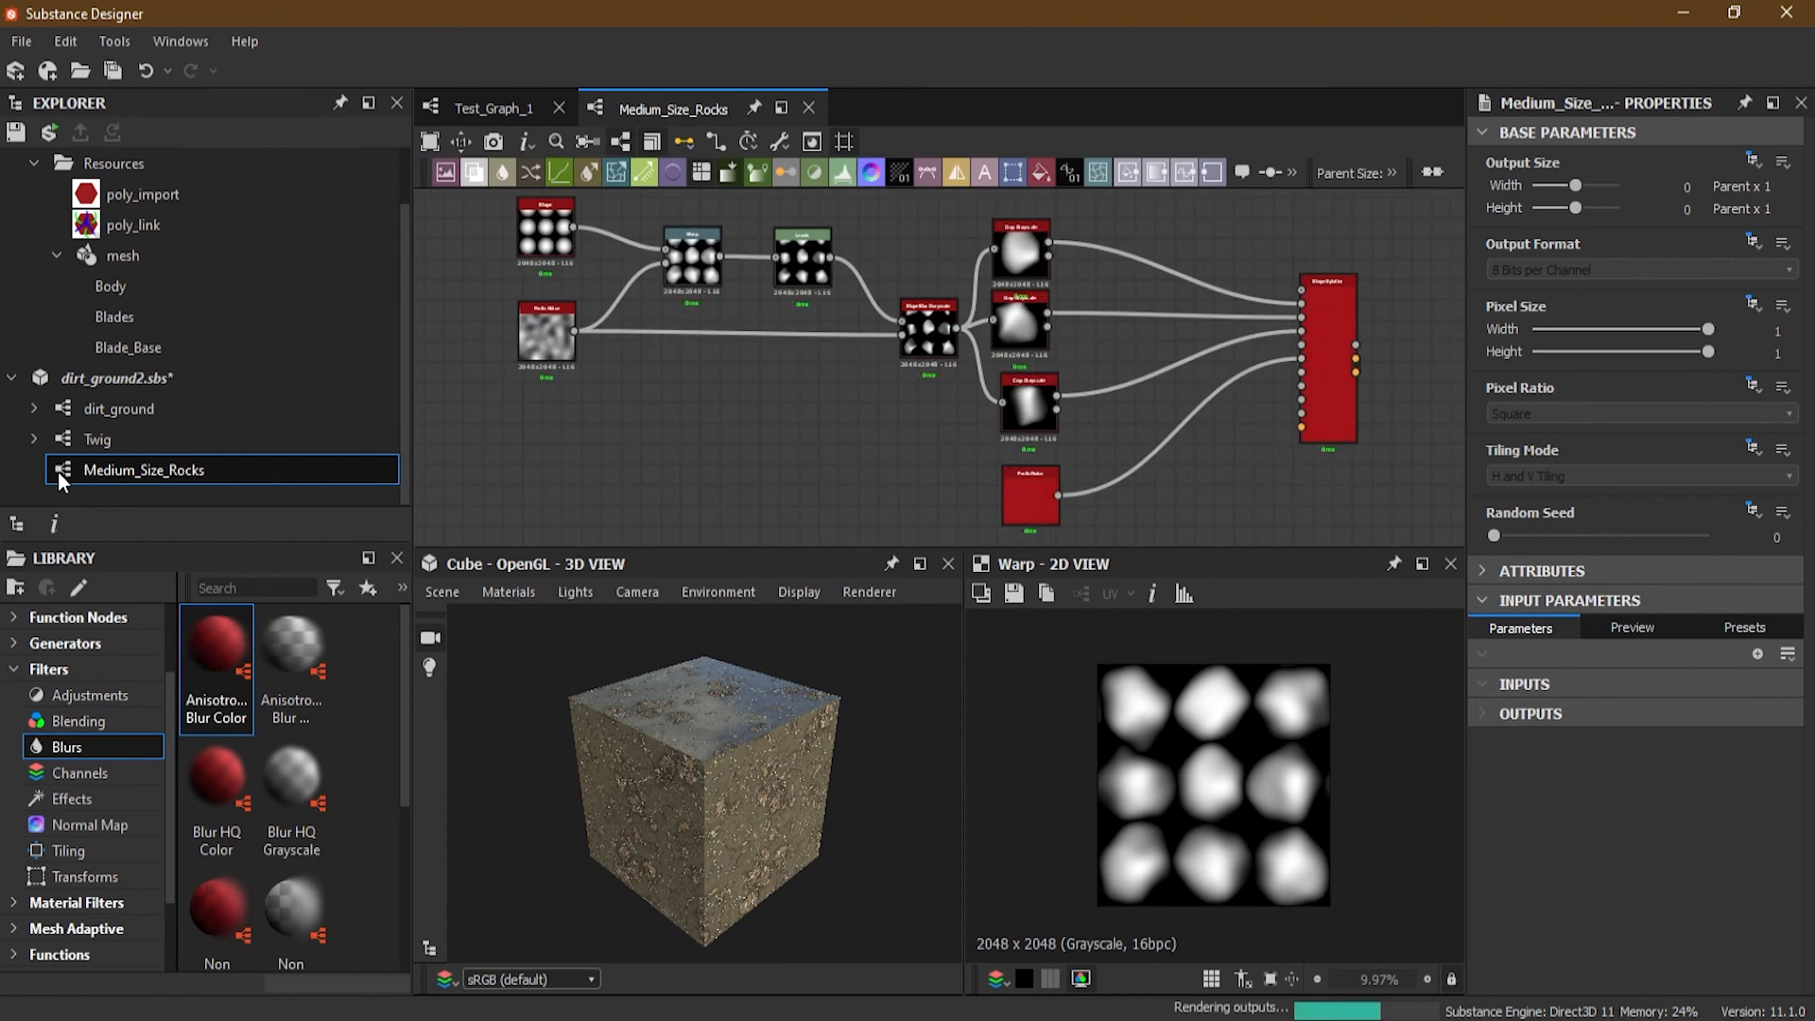
scroll(943, 395, "down", 3)
scroll(1306, 410, "up", 3)
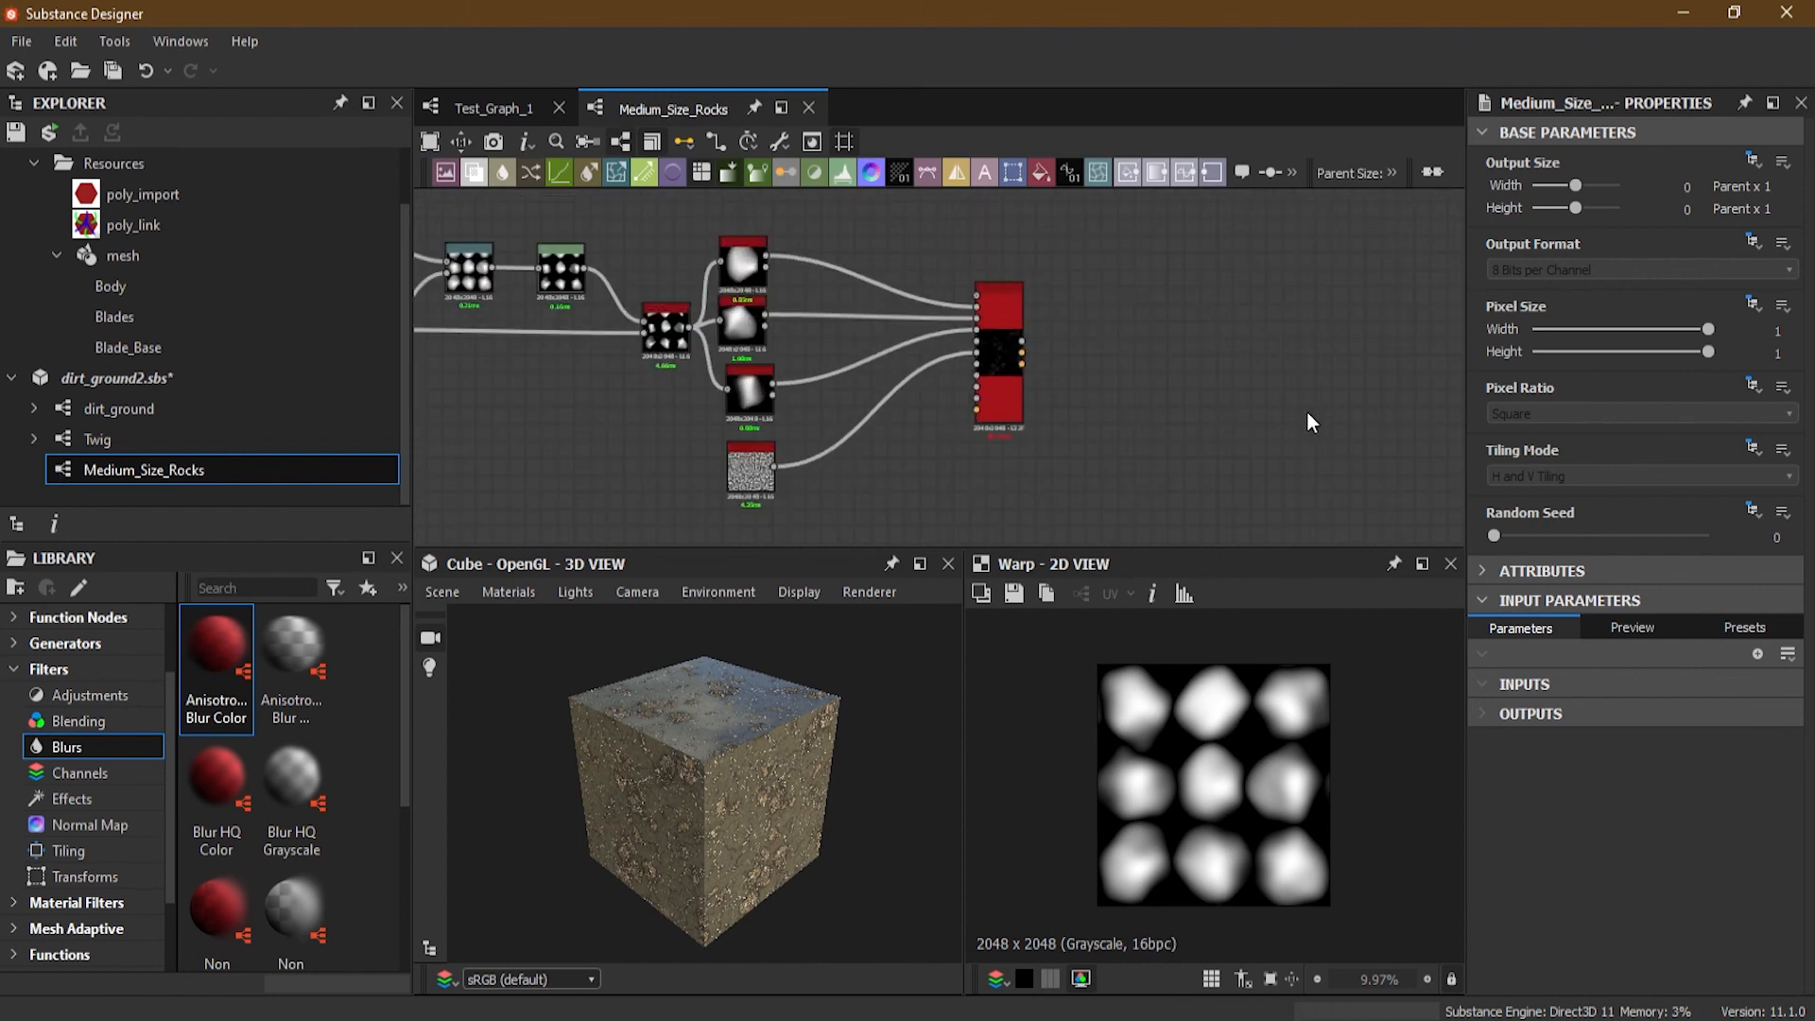
middle_click_drag(892, 331, 834, 407)
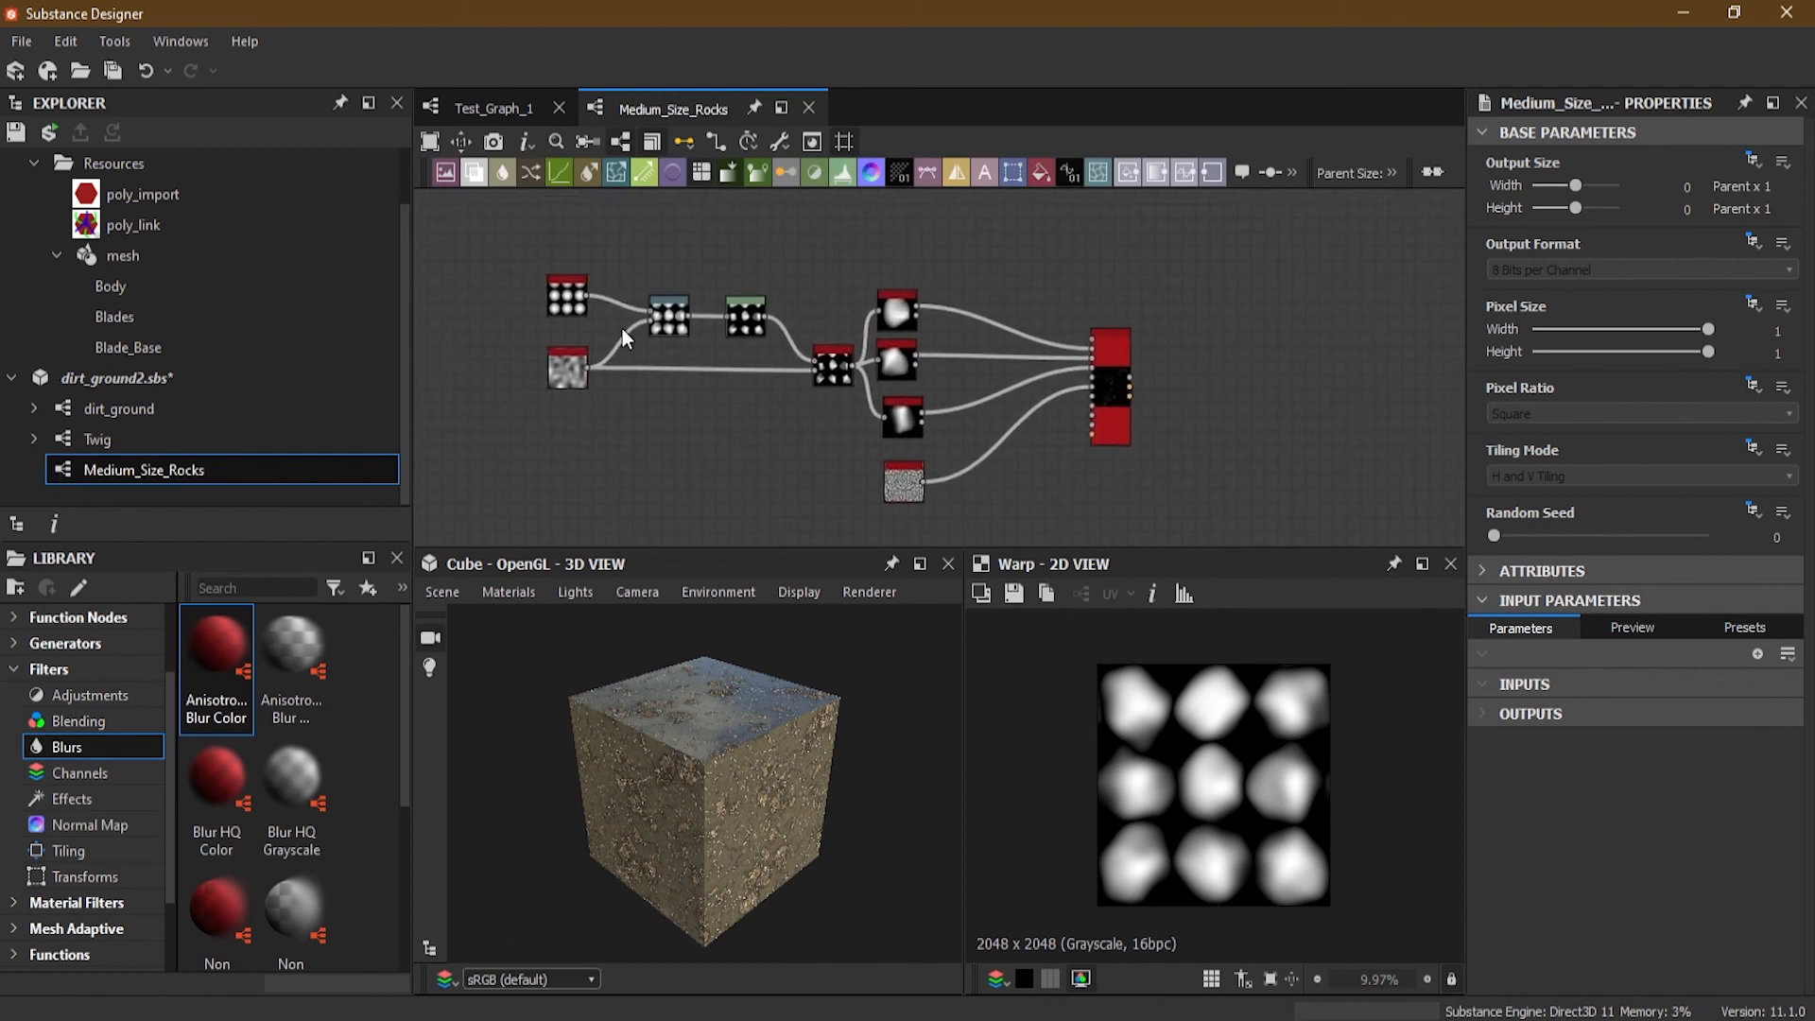
Step: Add an Output node beyond the Shape Splatter and connect the Shape Splatter's Height output to it
scroll(1281, 382, "up", 3)
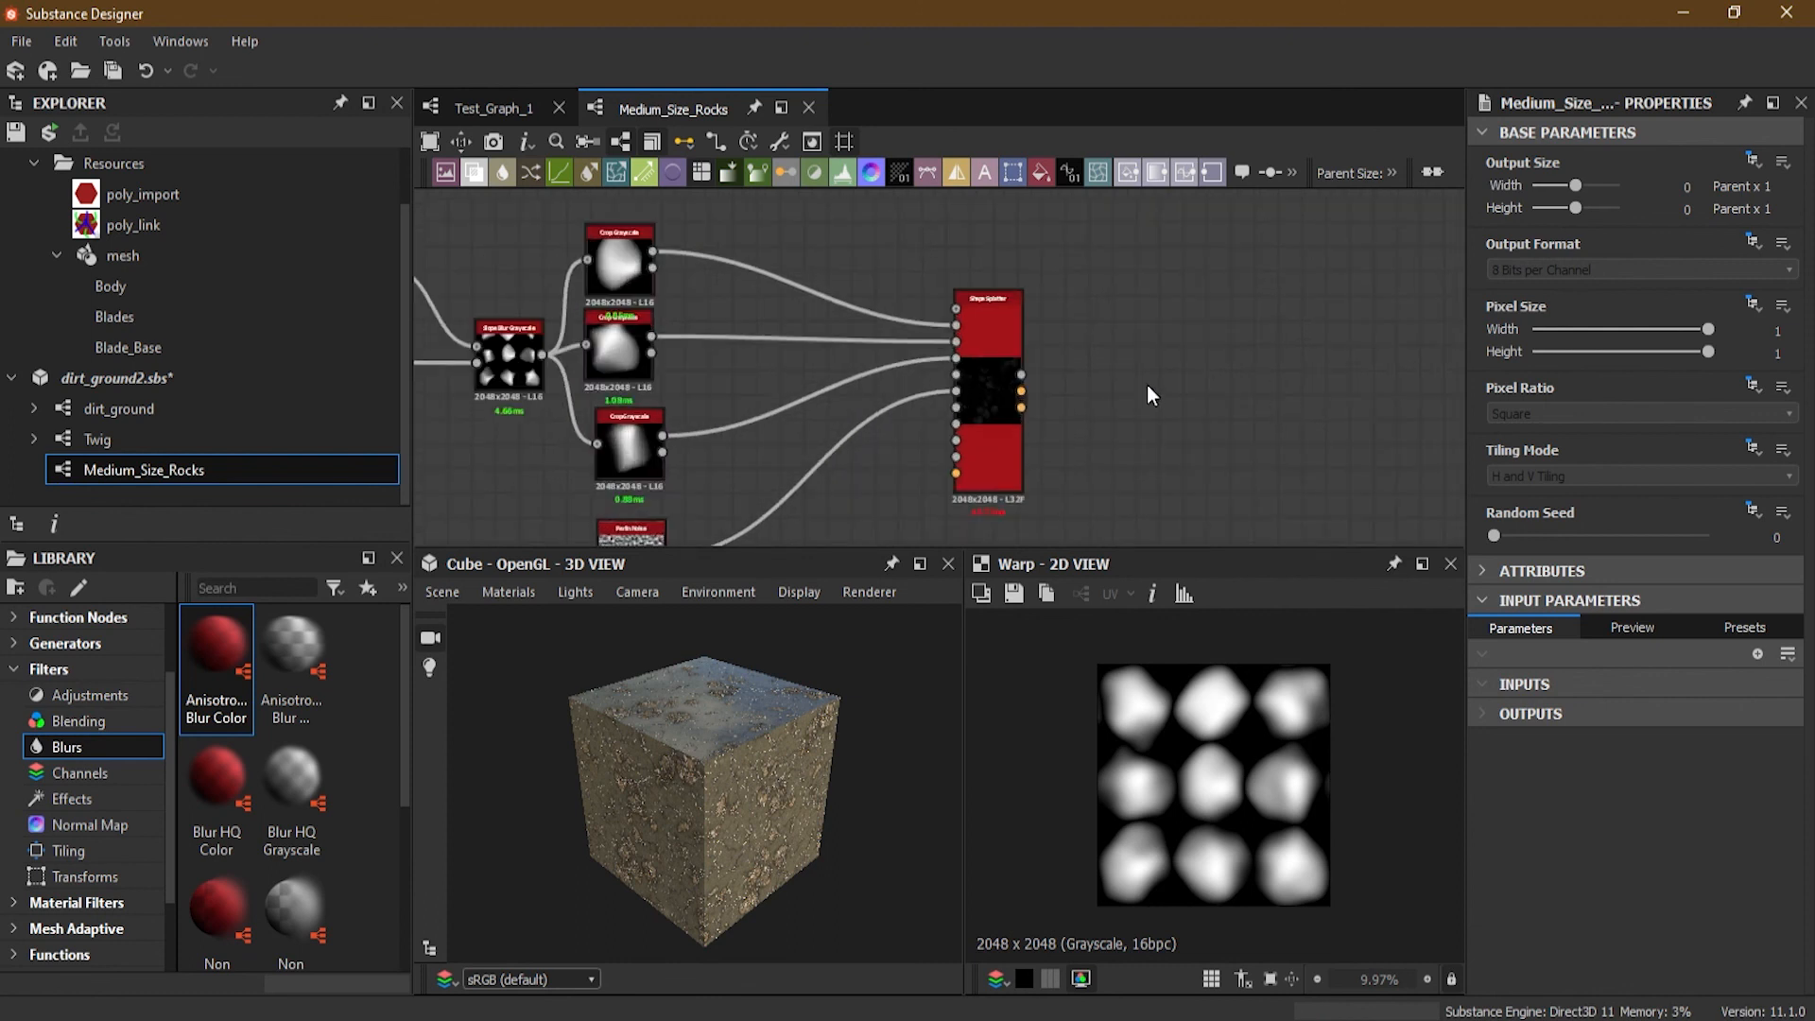
key("space")
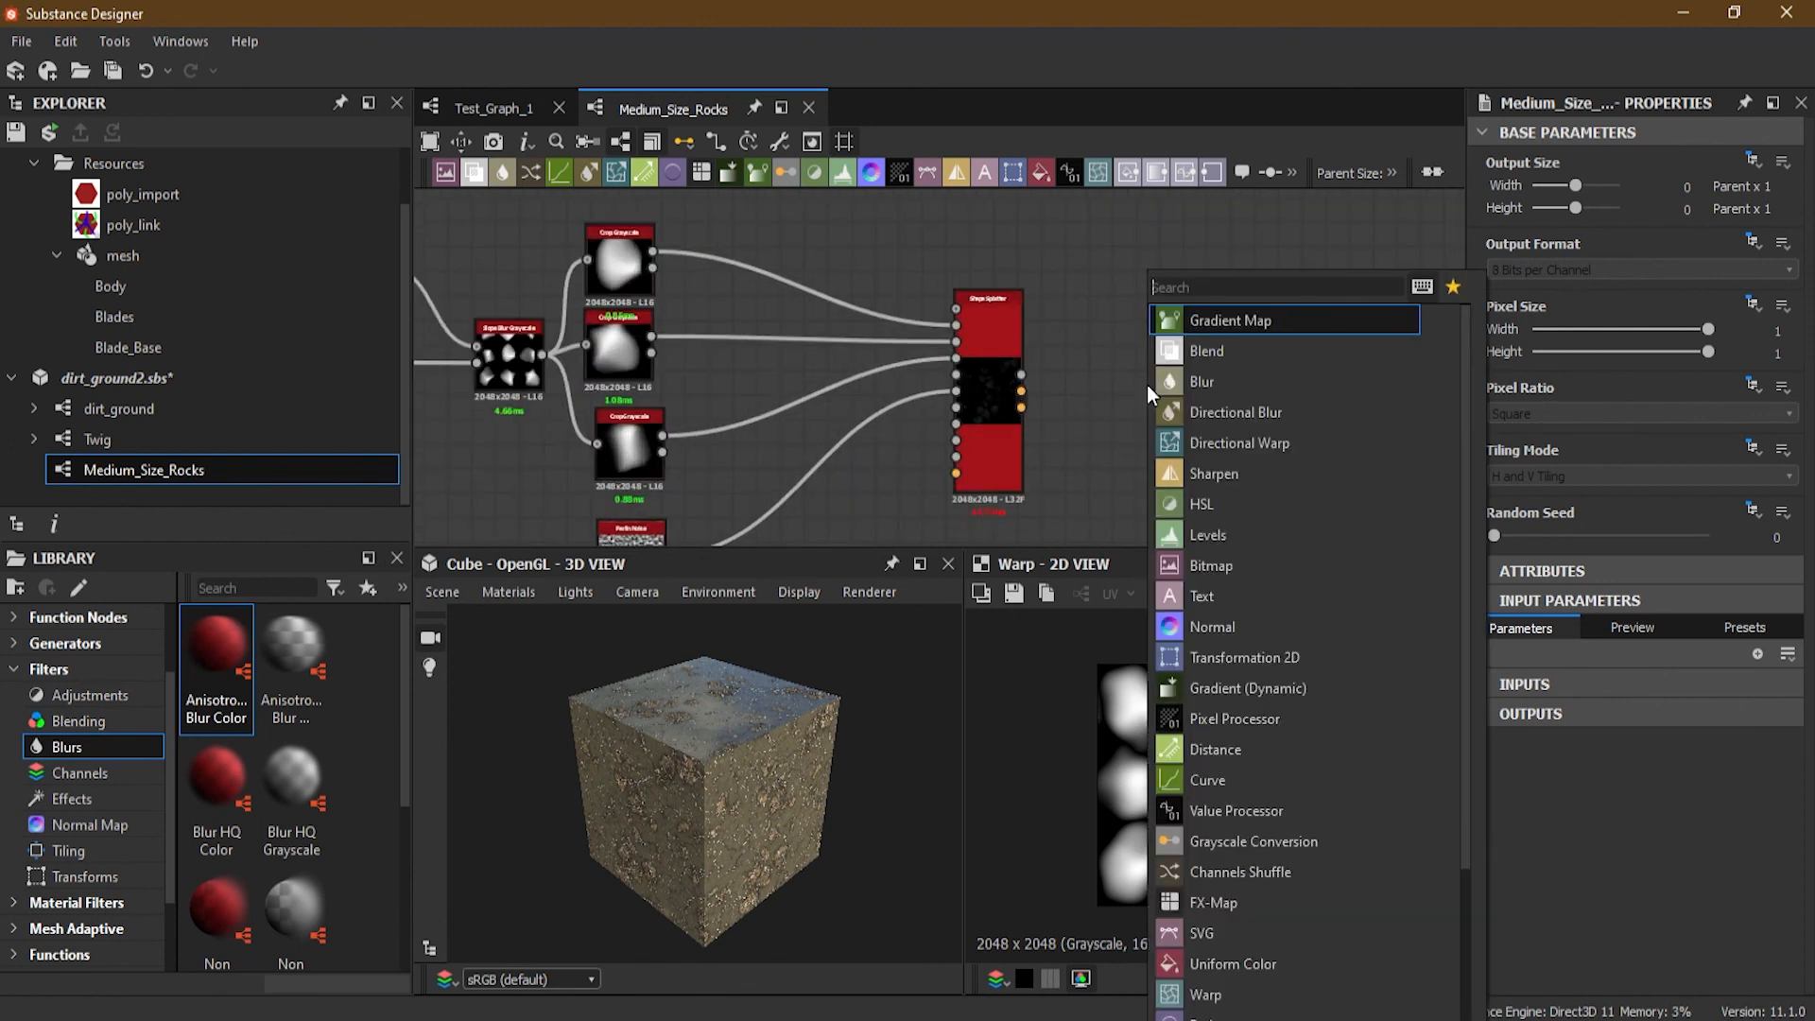
type("out")
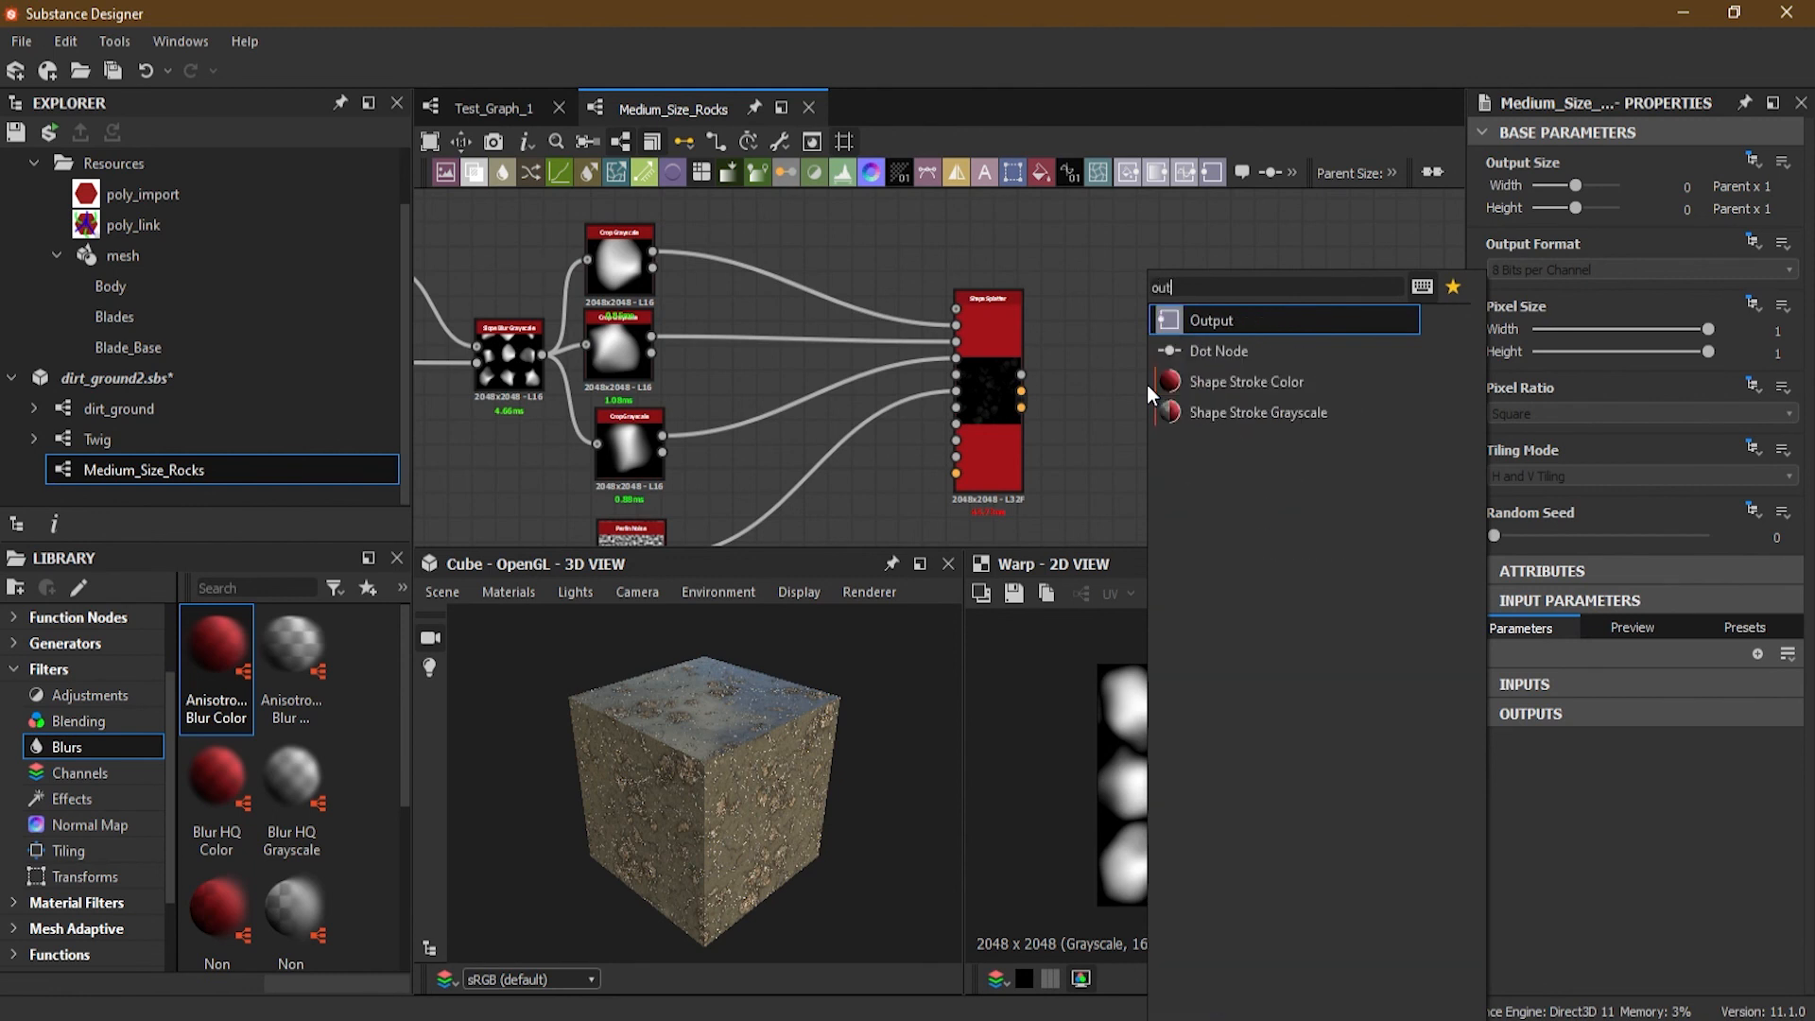
left_click(1237, 319)
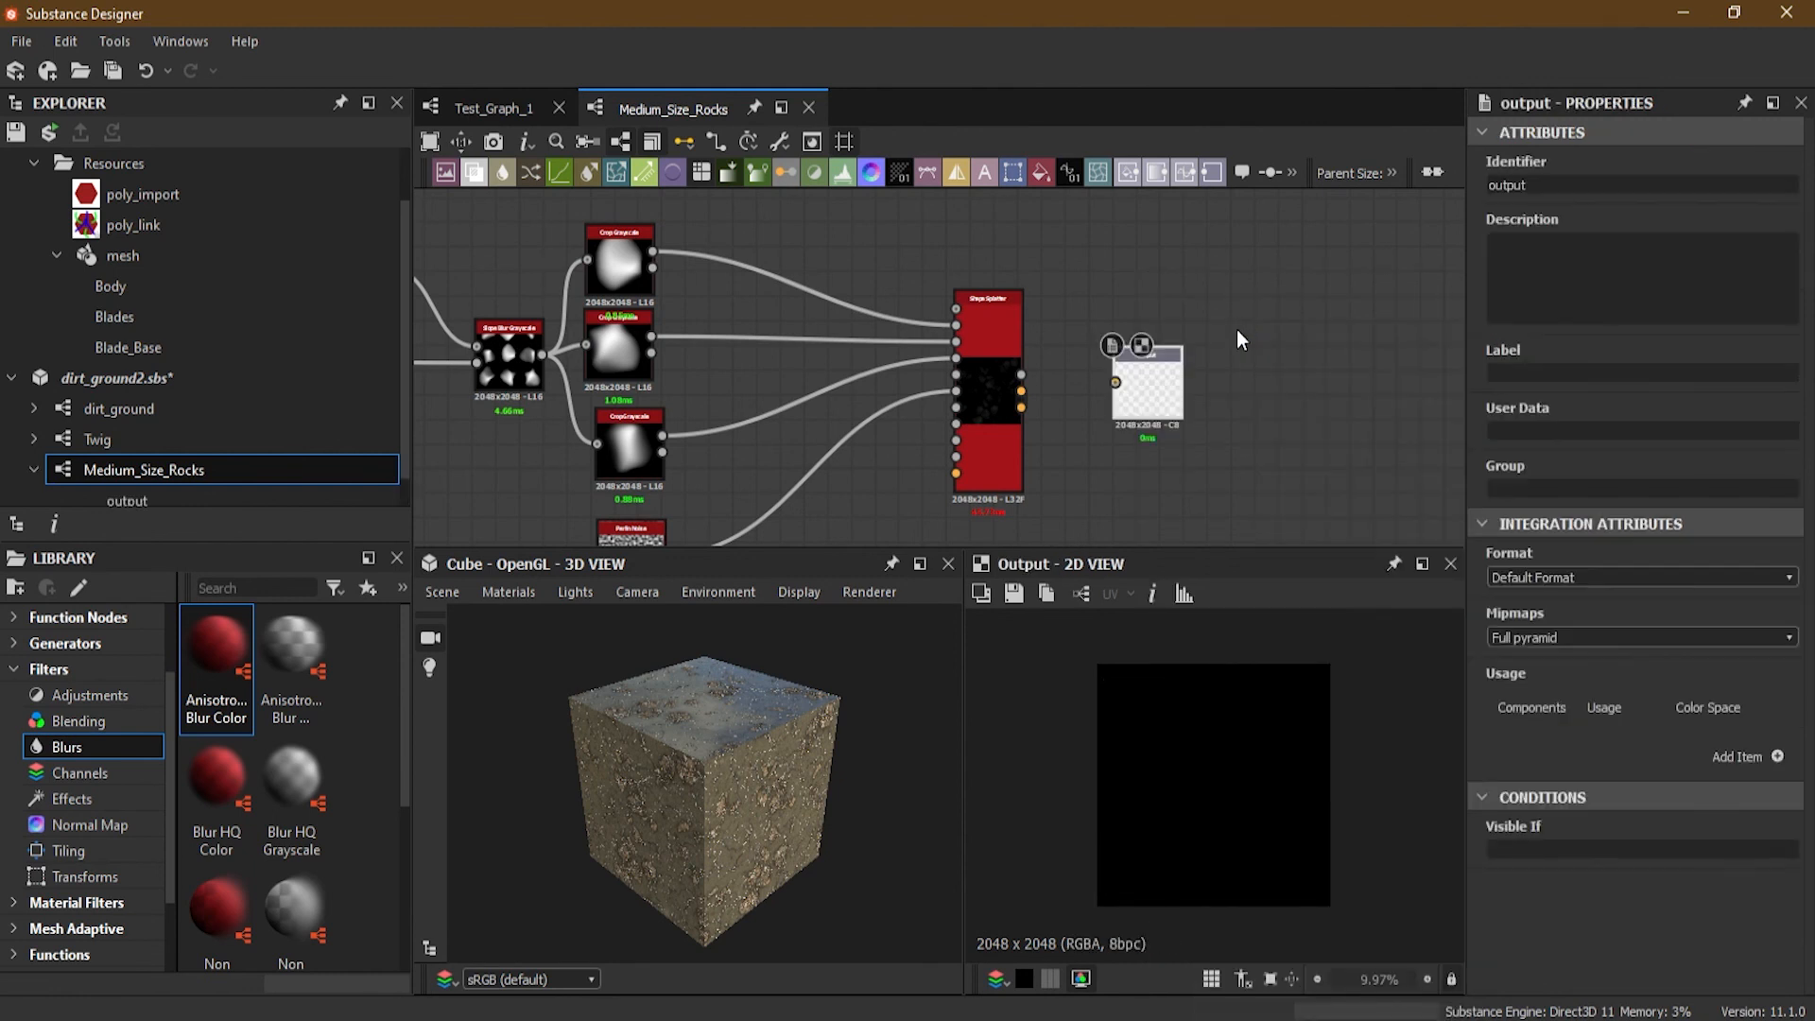
scroll(1172, 435, "up", 5)
left_click_drag(798, 287, 1030, 305)
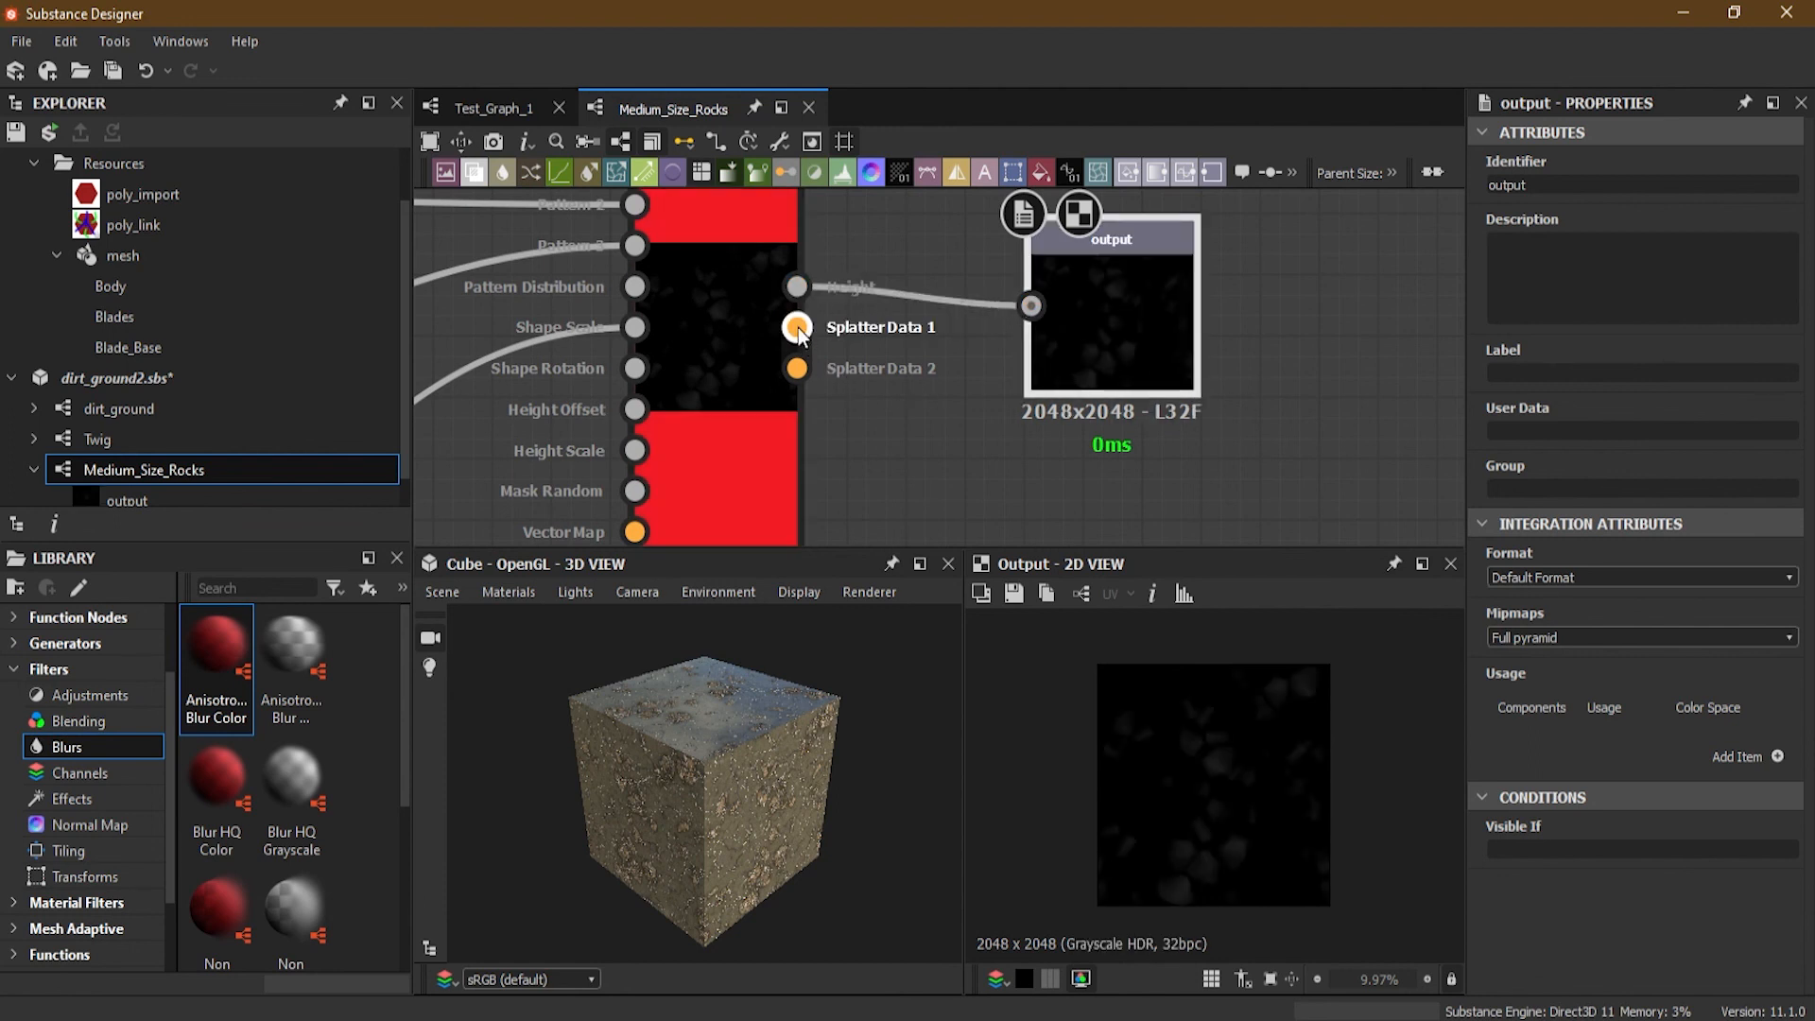
scroll(837, 375, "down", 3)
scroll(858, 390, "down", 3)
middle_click_drag(878, 416, 1121, 444)
scroll(1115, 438, "up", 3)
left_click_drag(1058, 379, 1171, 368)
left_click_drag(1058, 397, 1171, 370)
scroll(1100, 374, "up", 2)
left_click_drag(1028, 348, 1223, 364)
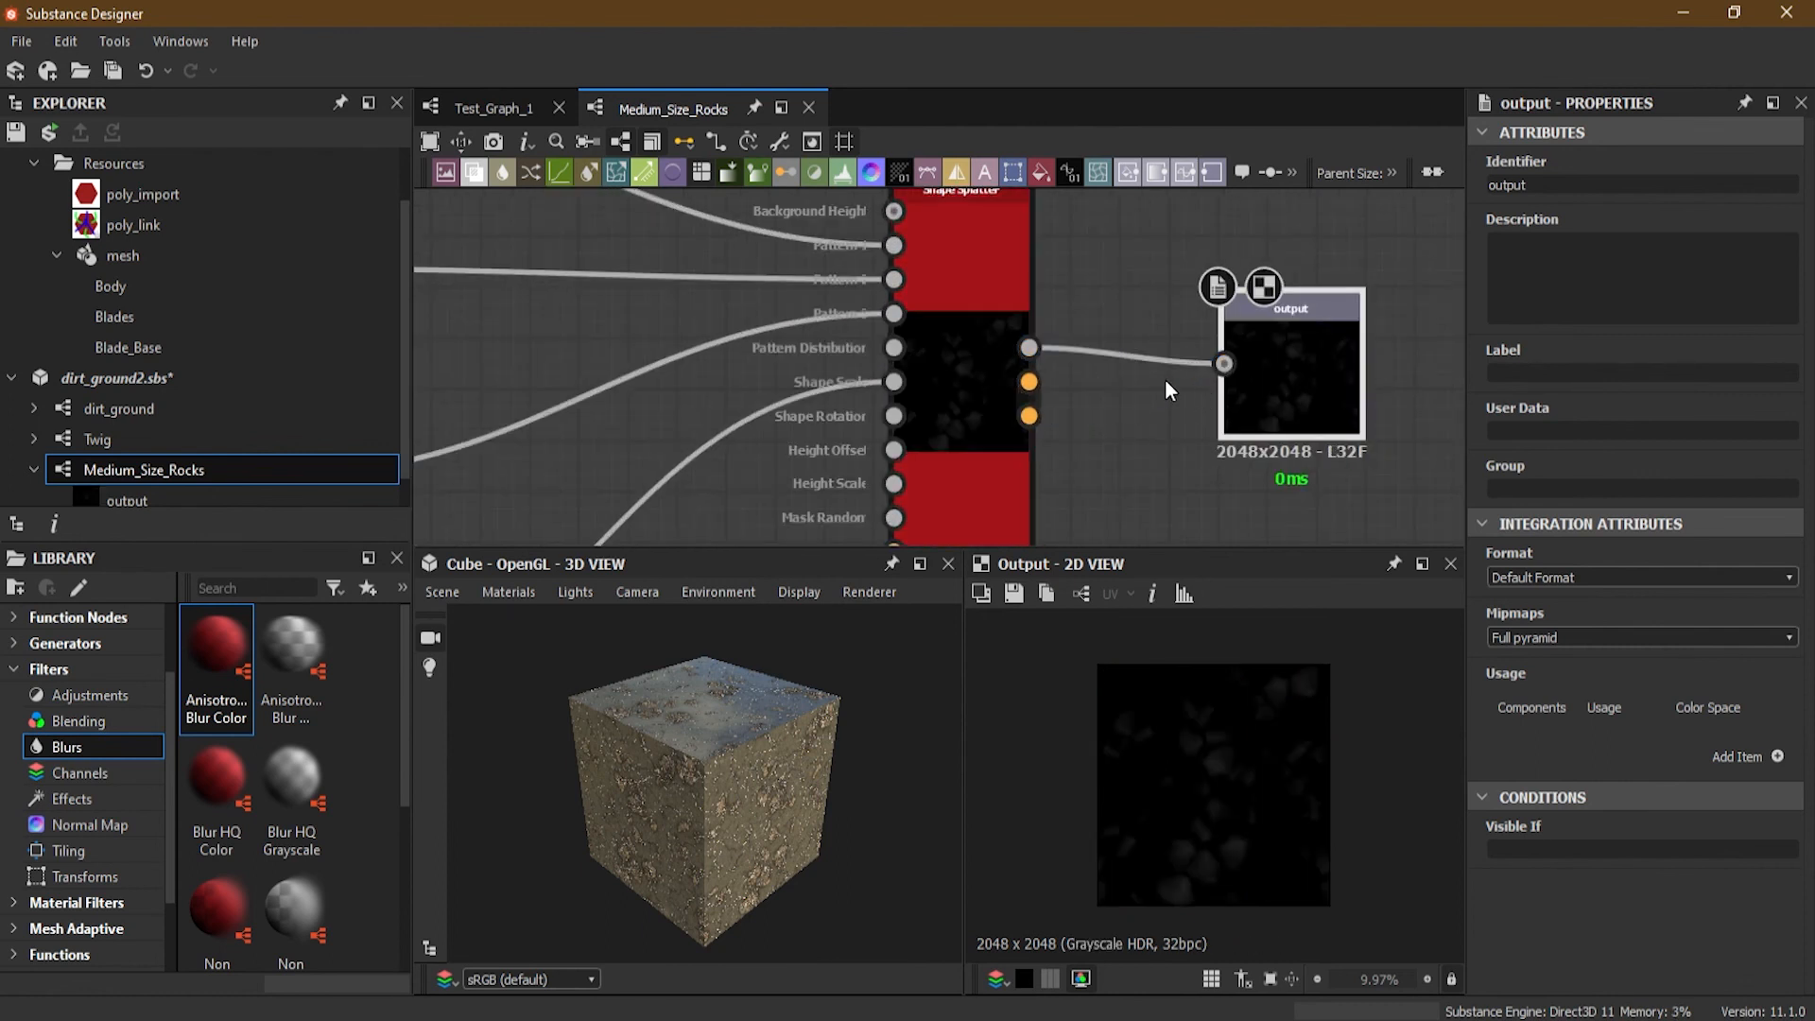
Step: Examine the node network in Medium_Size_Rocks and the output listed under that graph in the package
scroll(1177, 379, "down", 5)
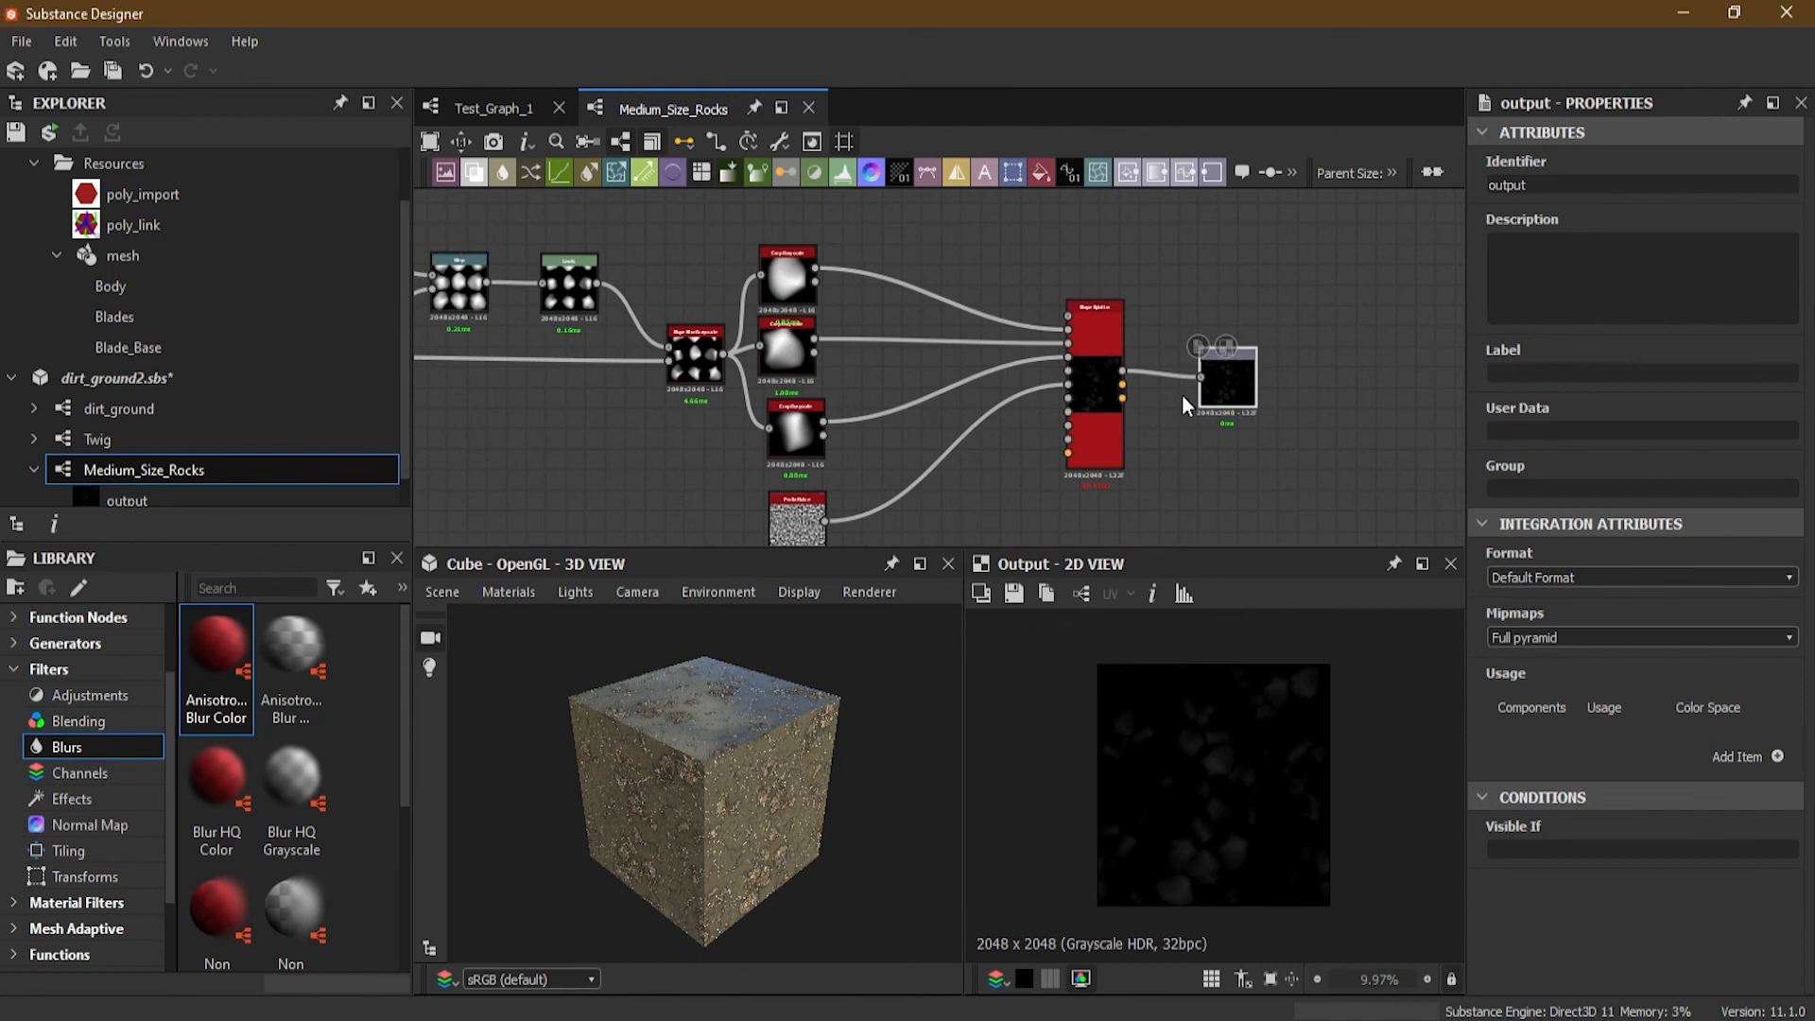
scroll(1183, 397, "down", 1)
scroll(1185, 400, "up", 4)
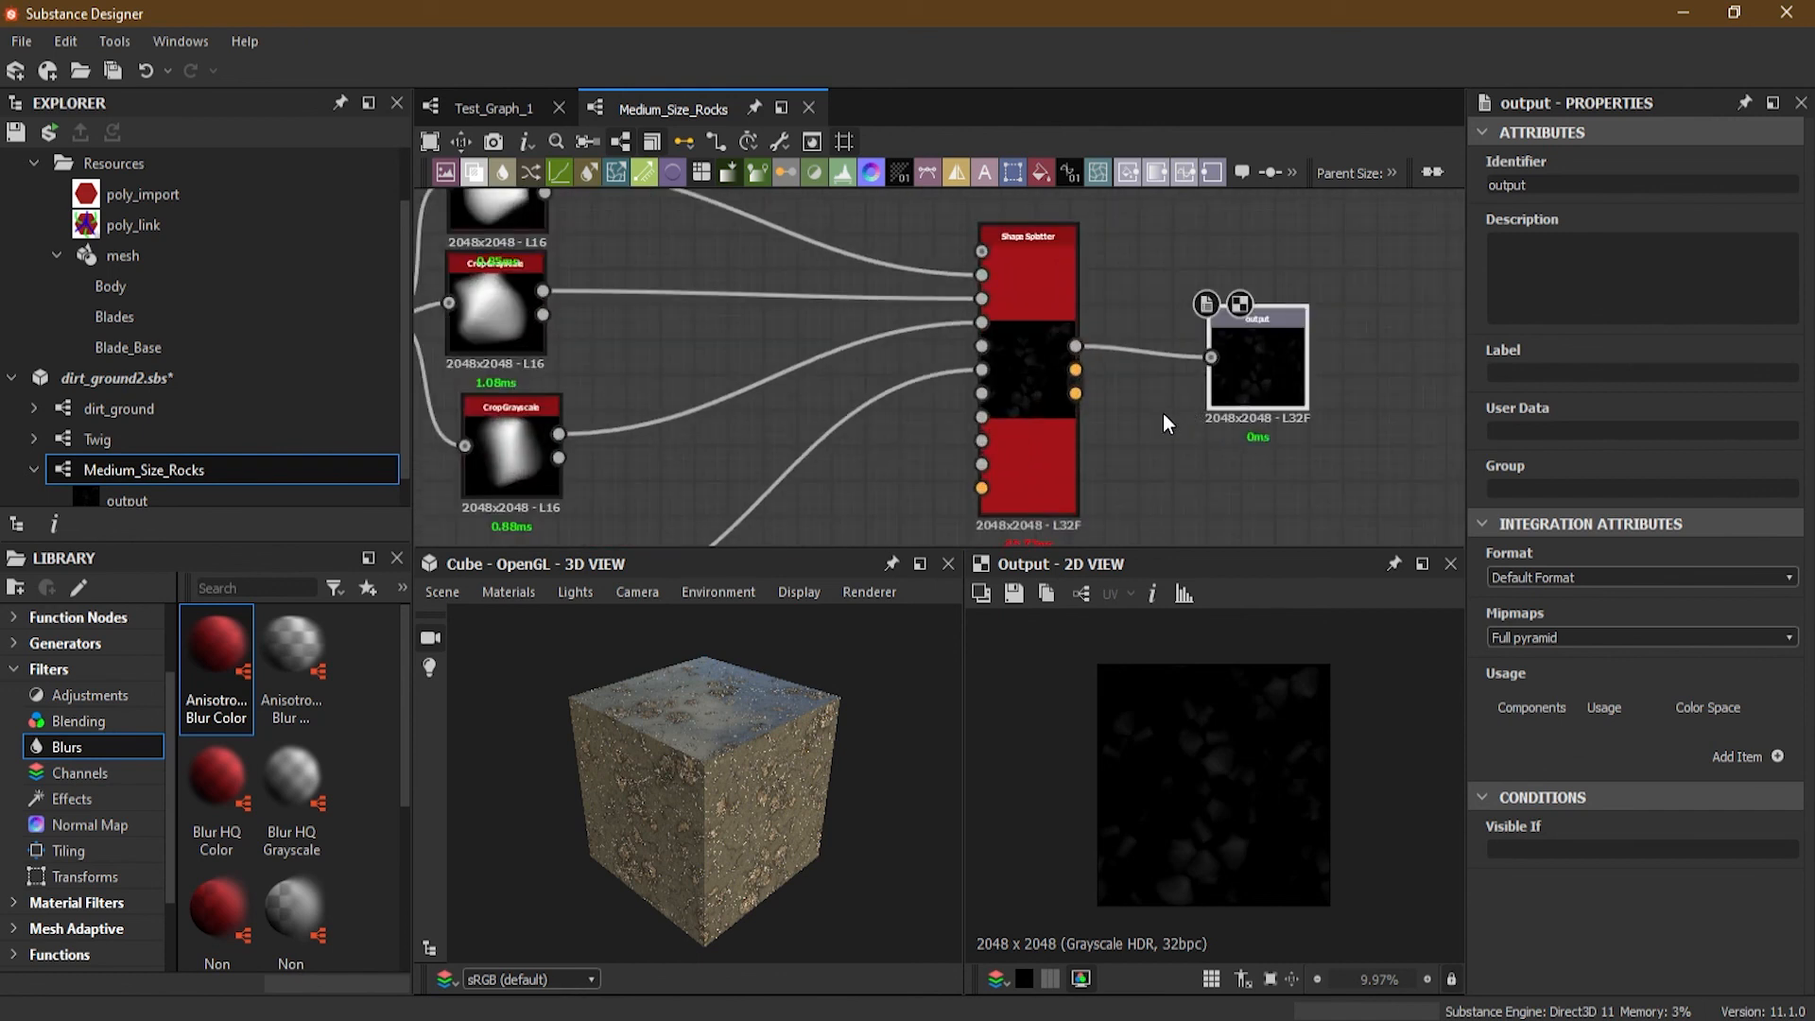
mouse_move(1163, 414)
middle_mouse_down()
mouse_move(1059, 396)
mouse_move(1169, 408)
middle_mouse_up()
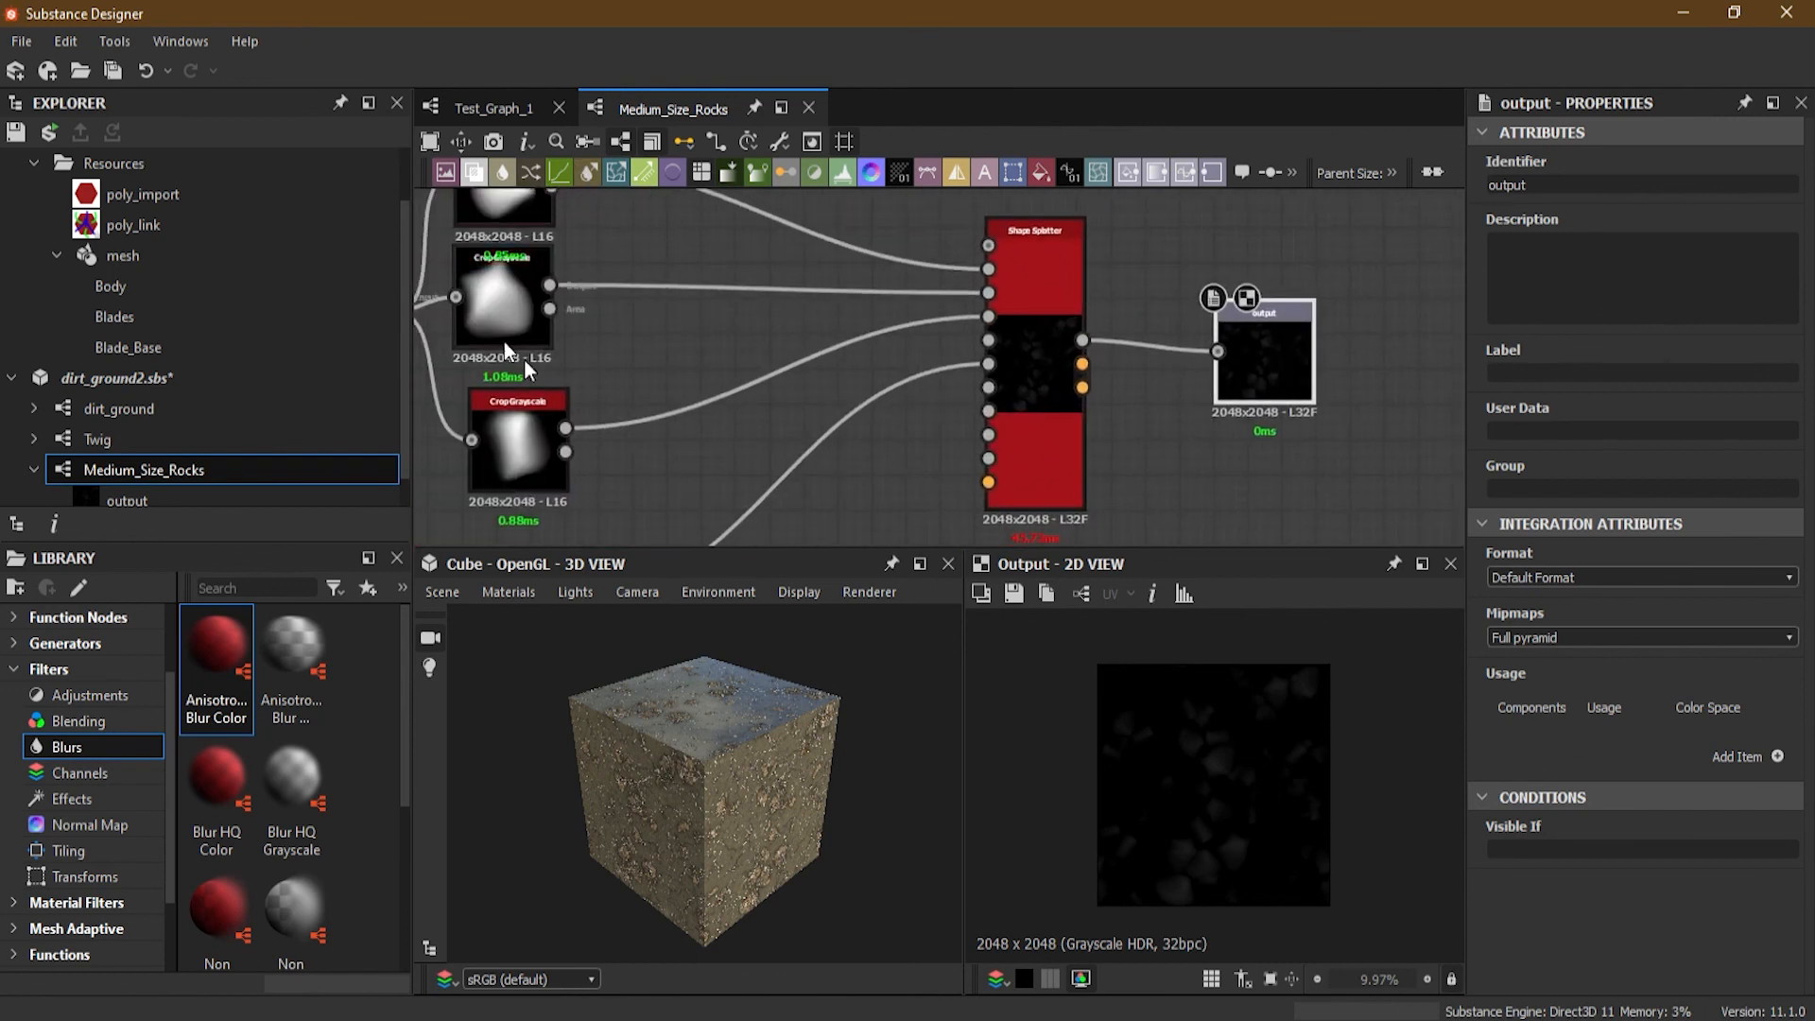
scroll(175, 413, "down", 1)
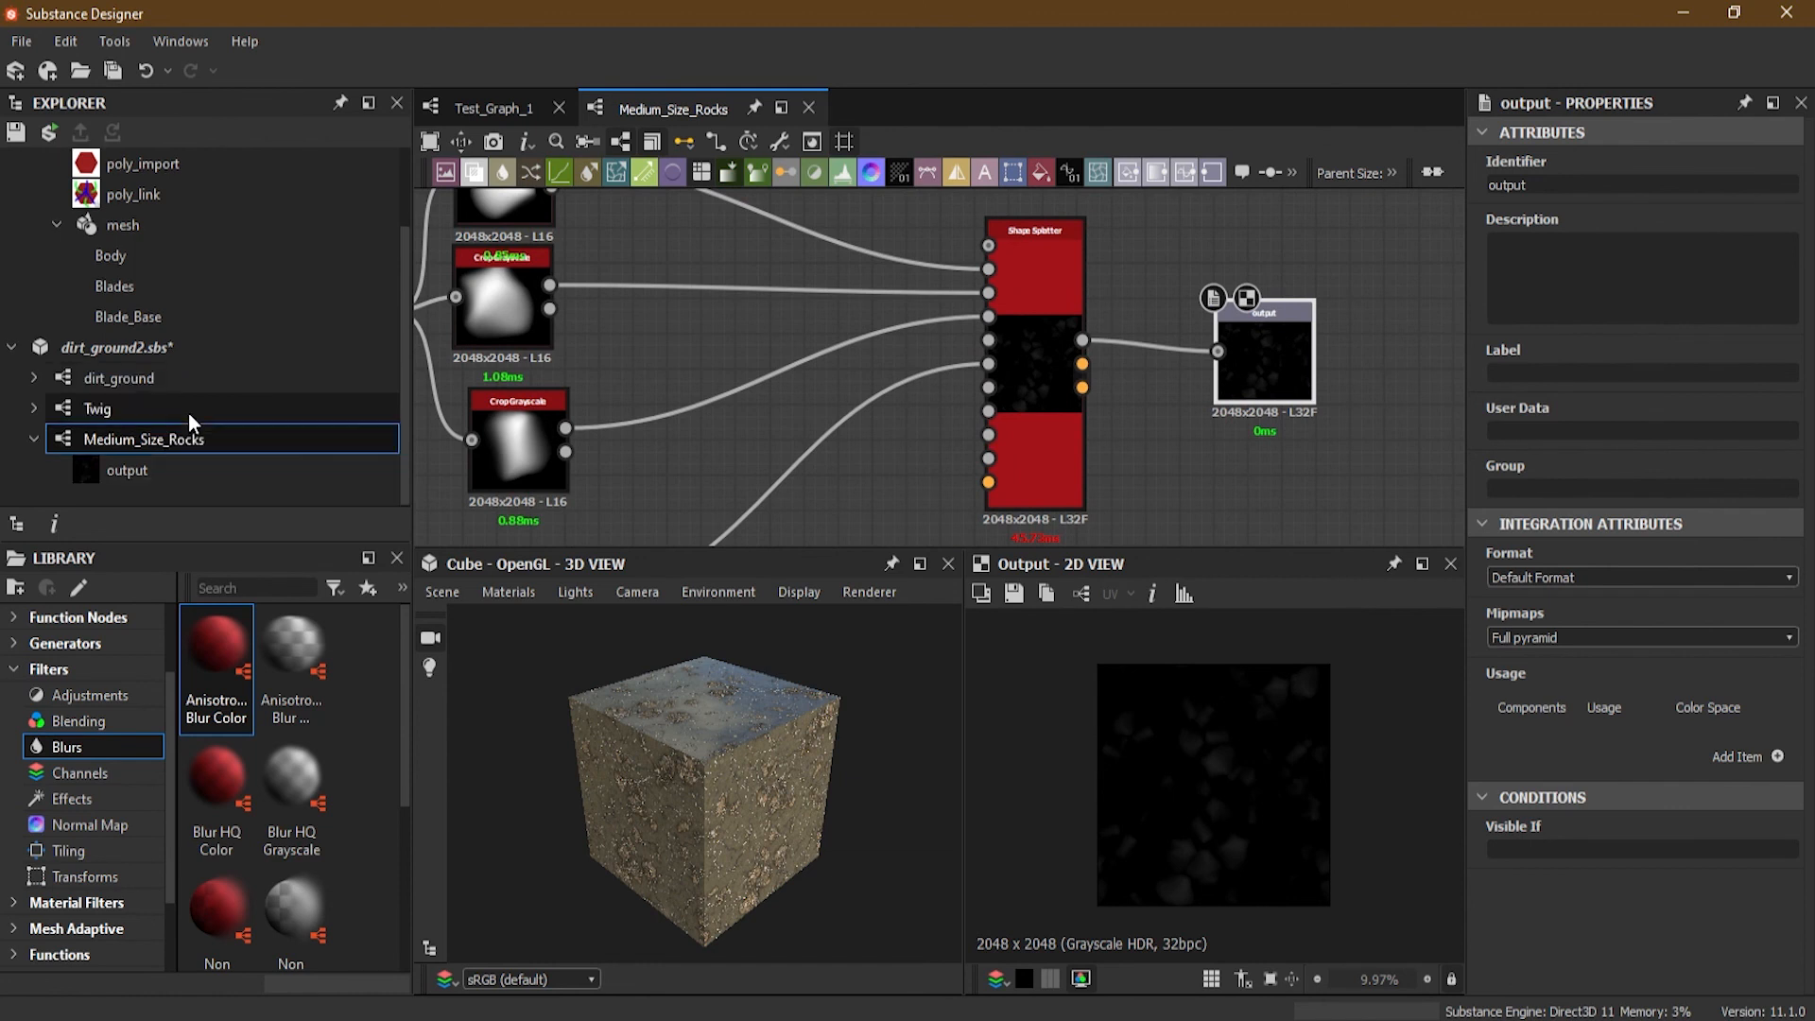
scroll(822, 378, "down", 3)
middle_click_drag(767, 374, 1022, 378)
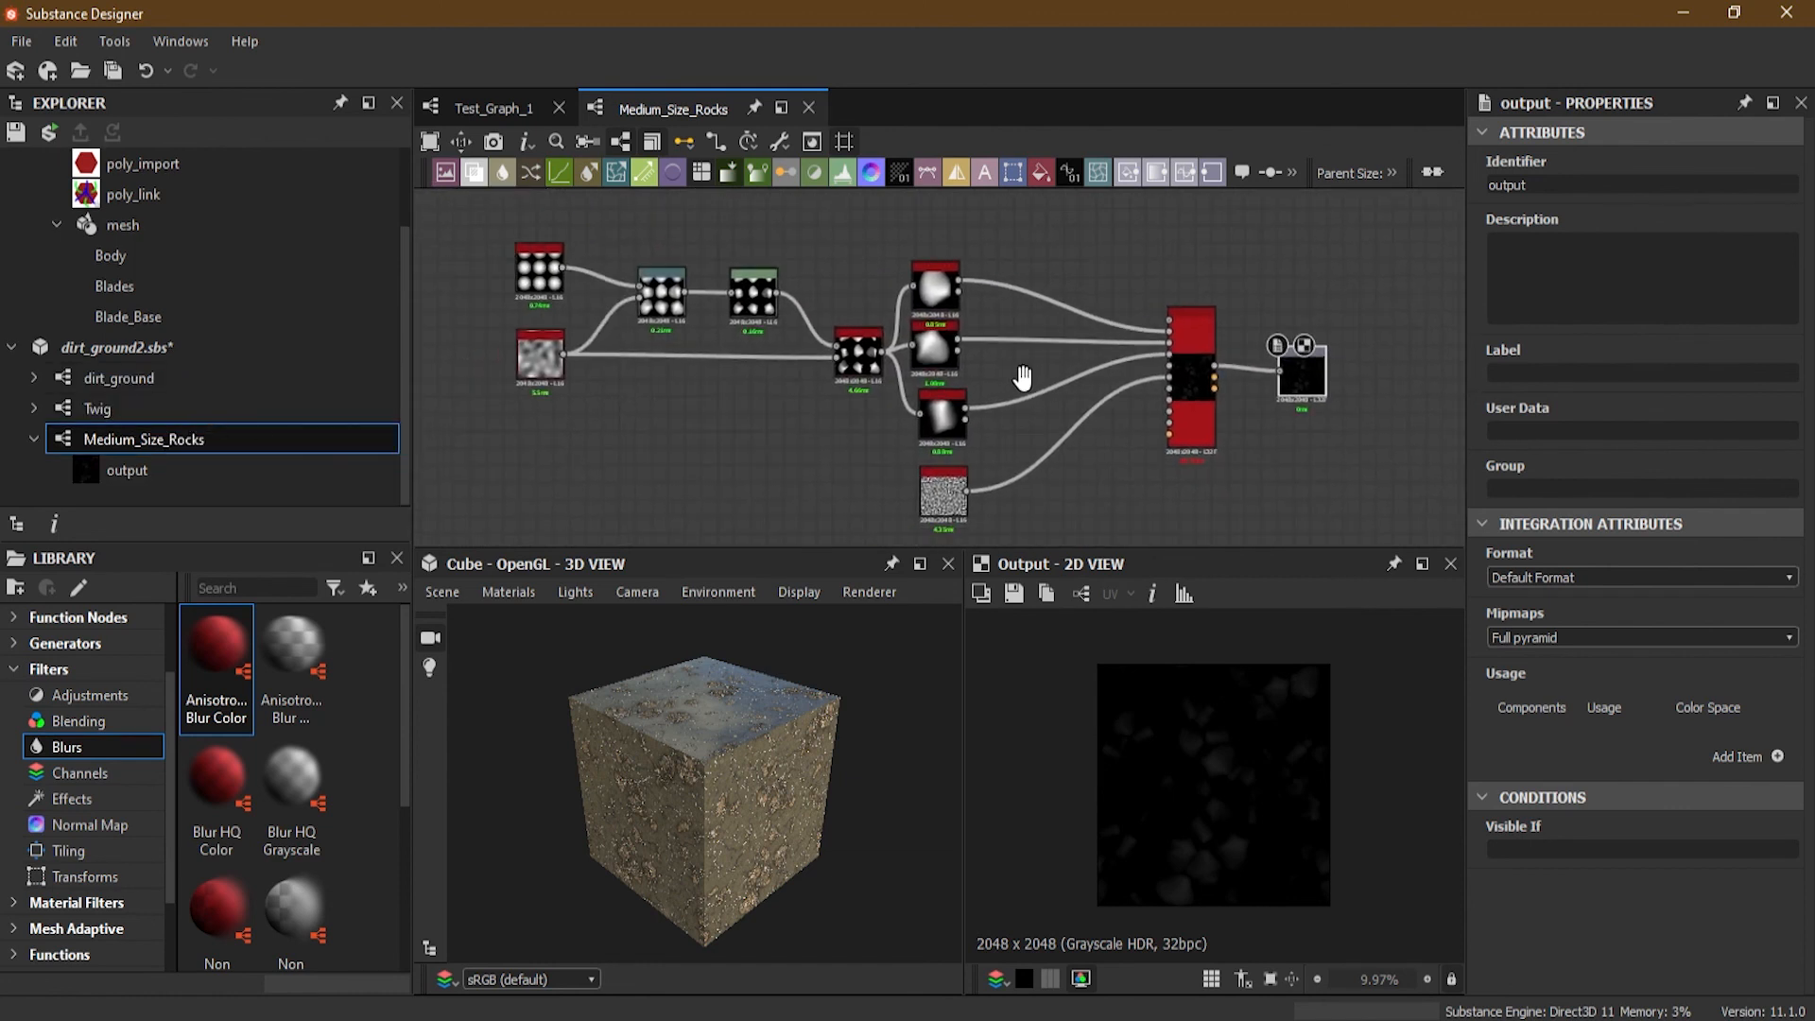
scroll(1020, 372, "down", 2)
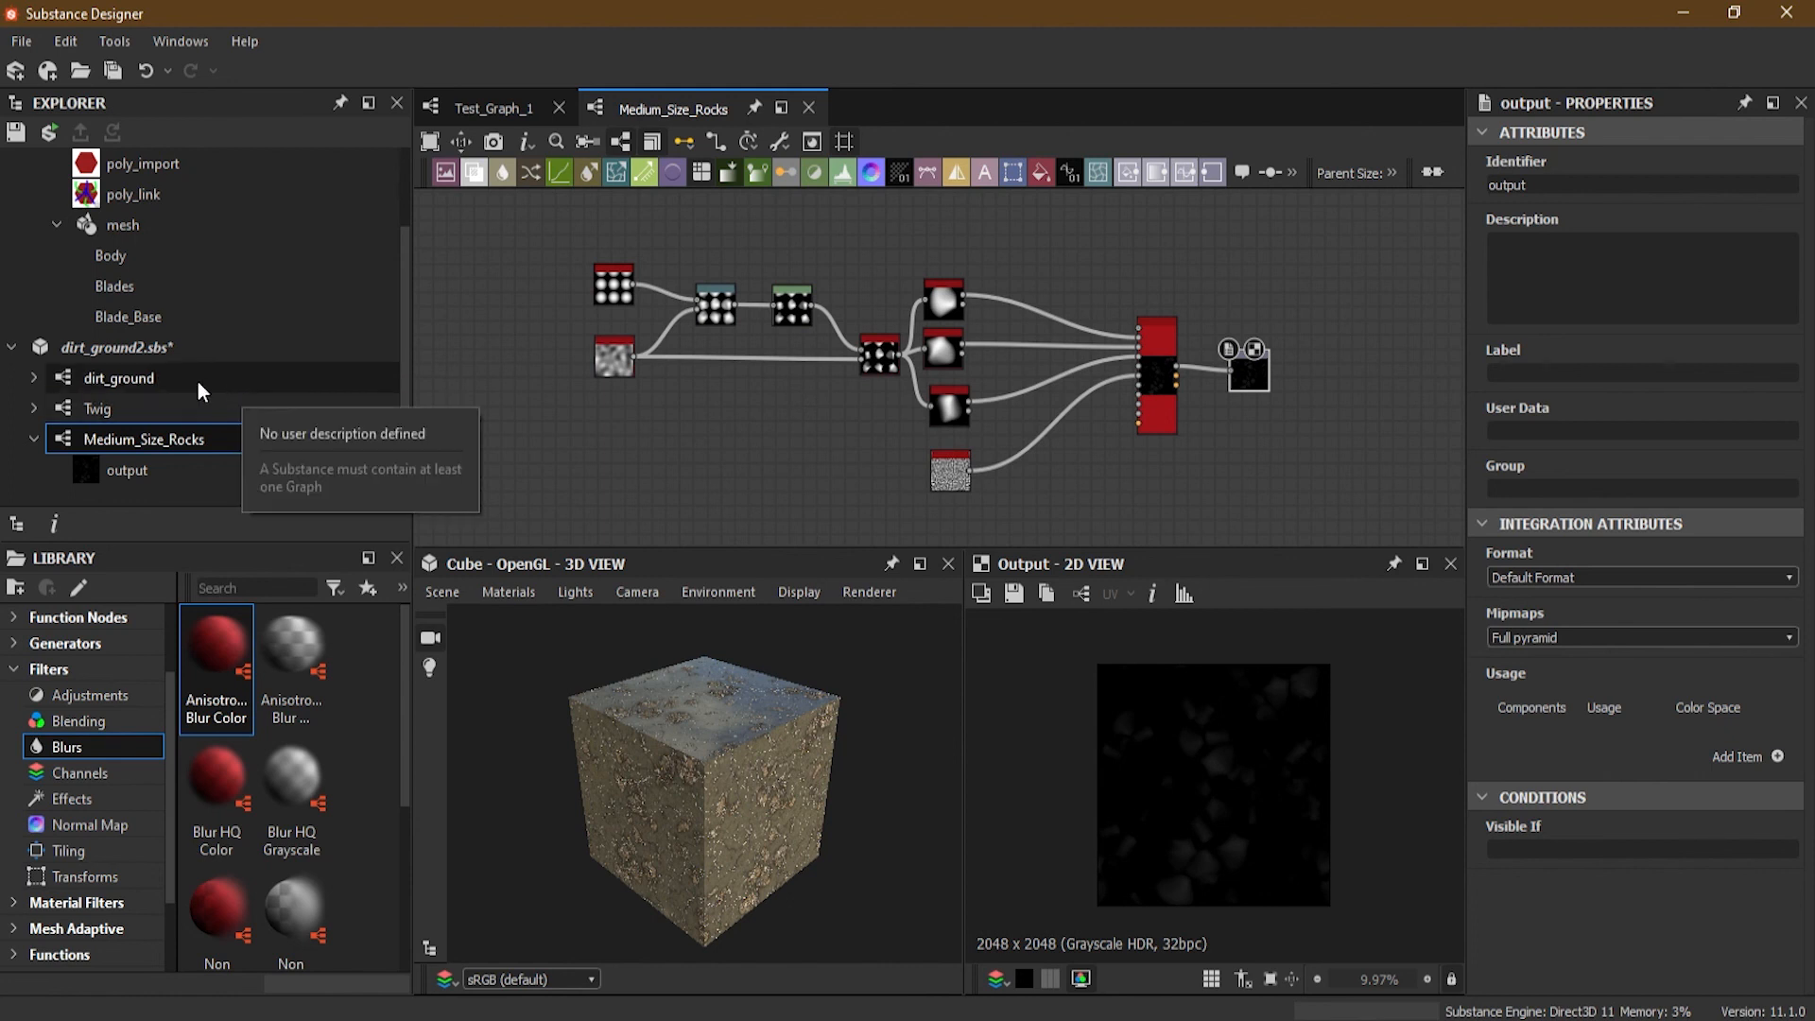
Step: Reopen the dirt_ground graph and delete all ten nodes inside the Medium Size Rocks frame
left_click(168, 379)
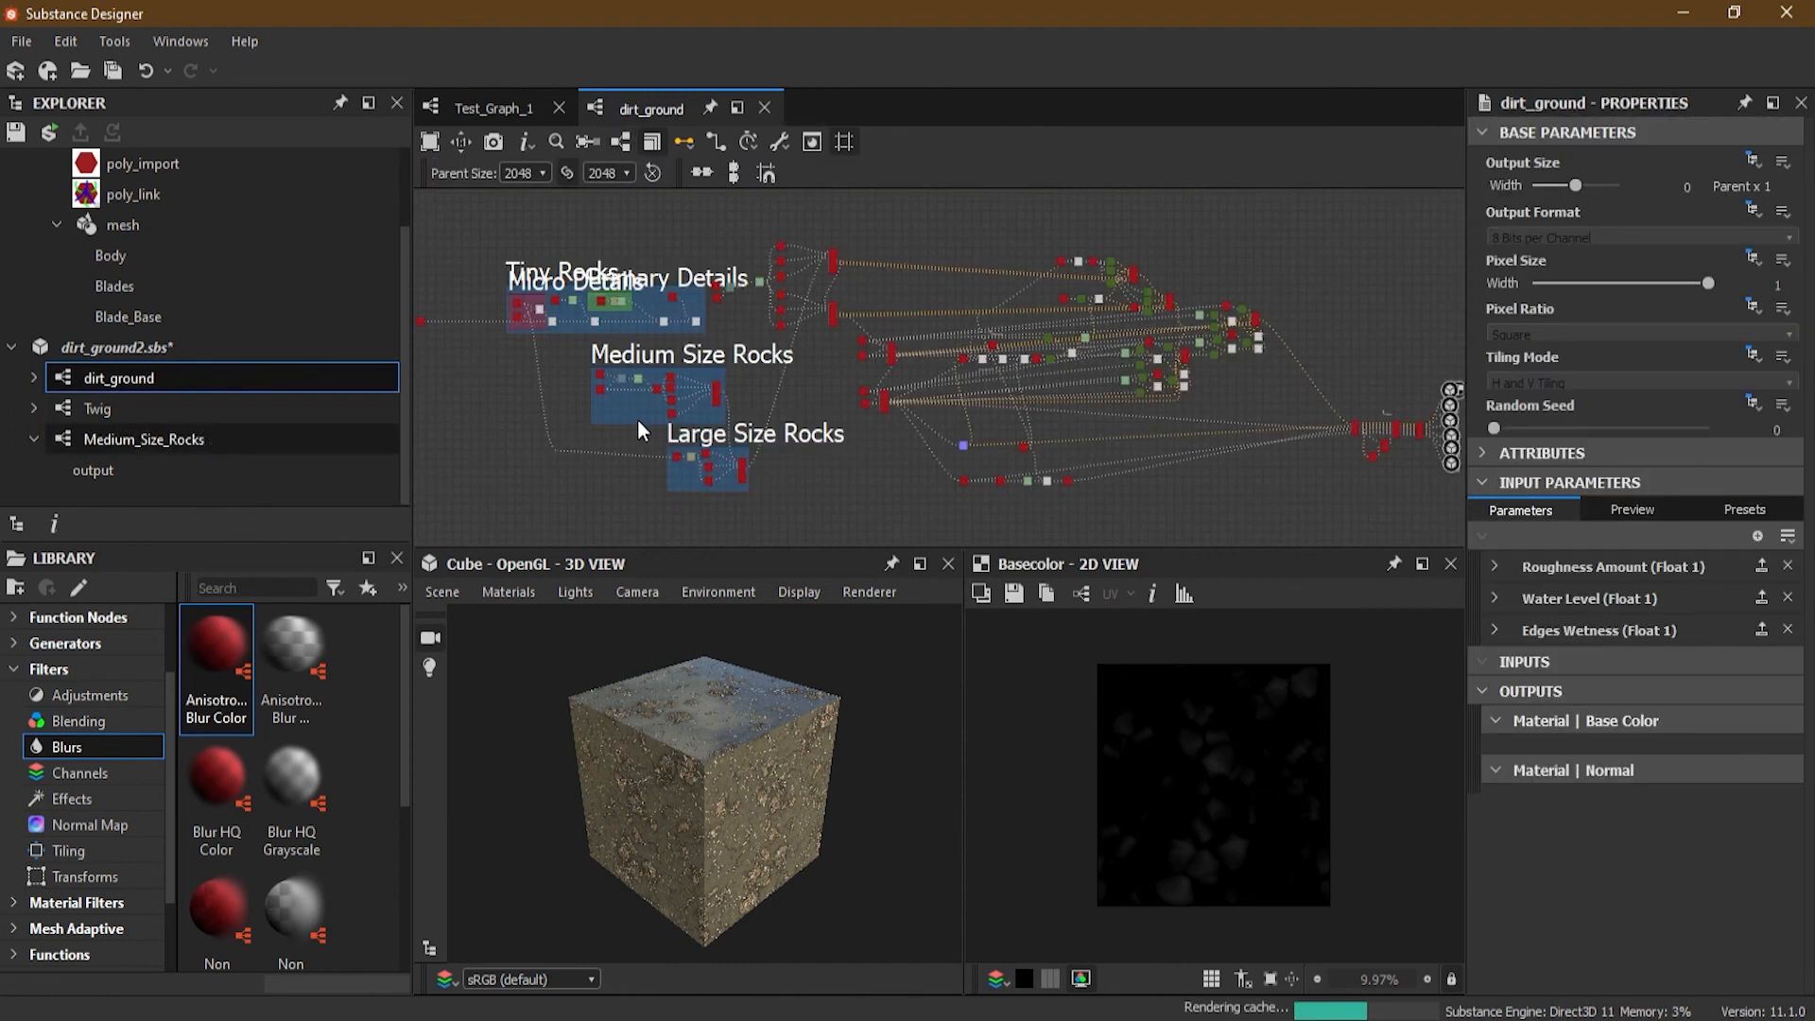
scroll(588, 386, "up", 5)
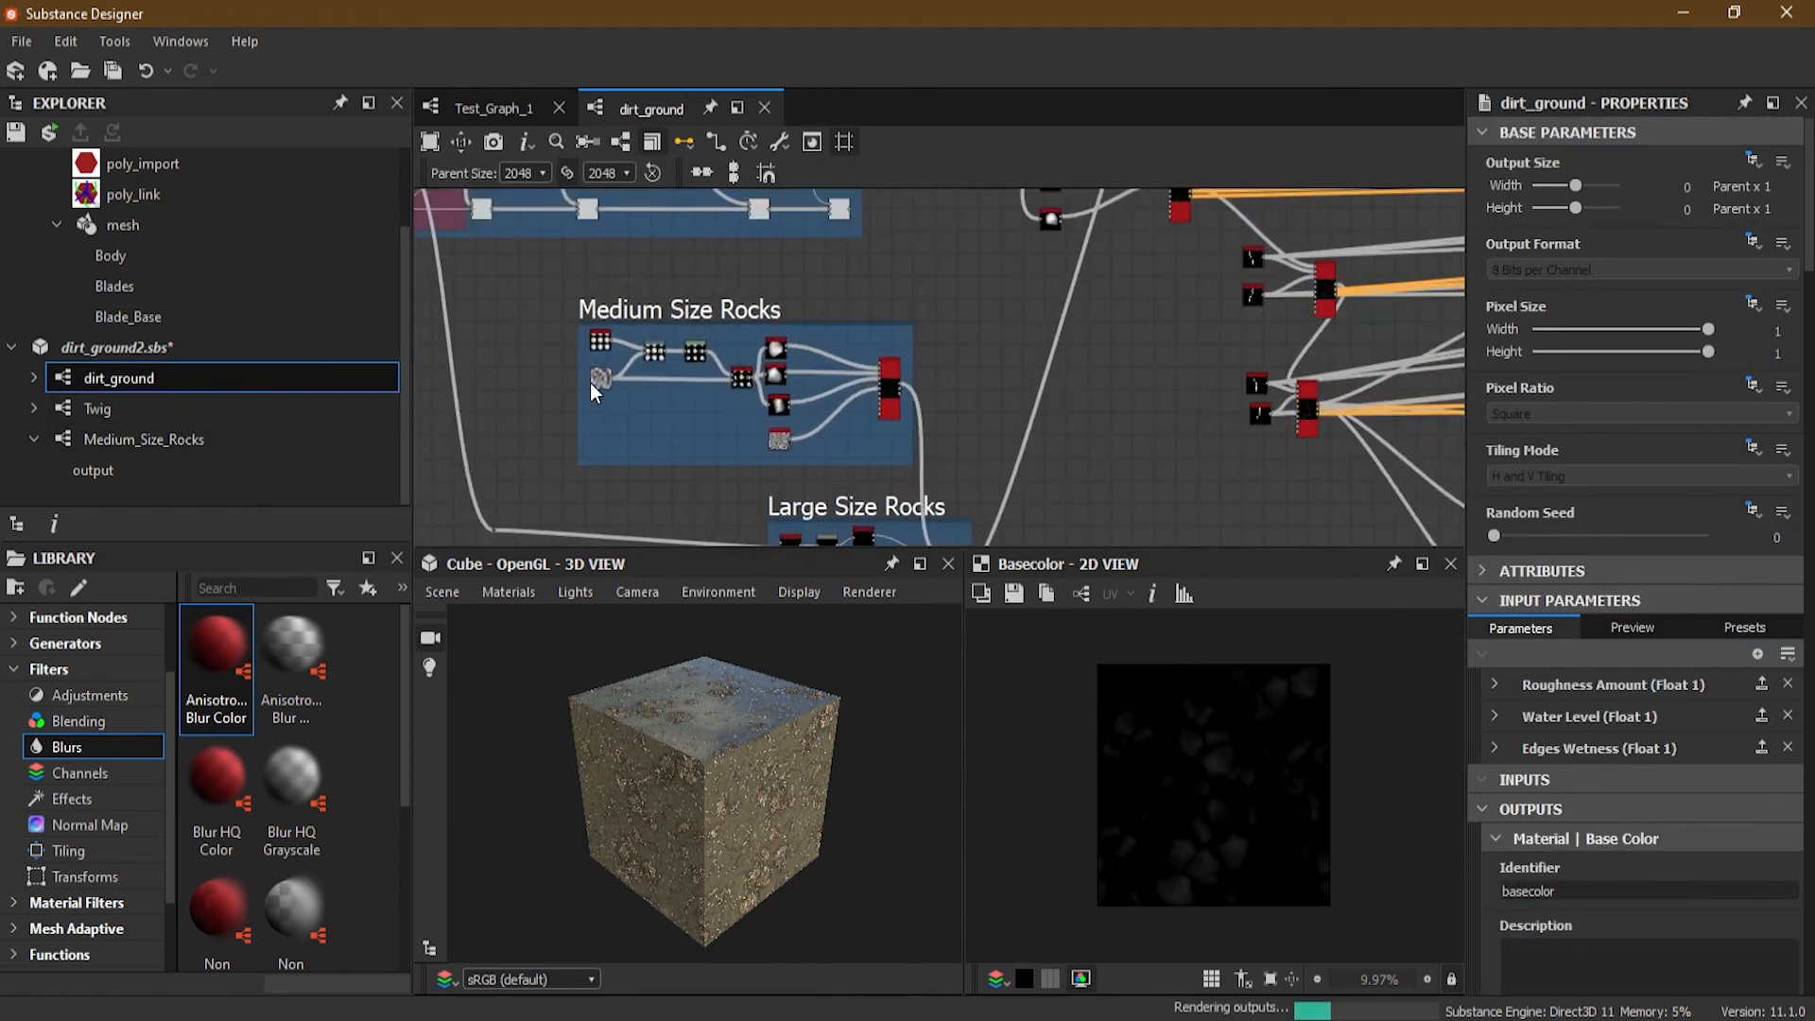
scroll(712, 422, "up", 1)
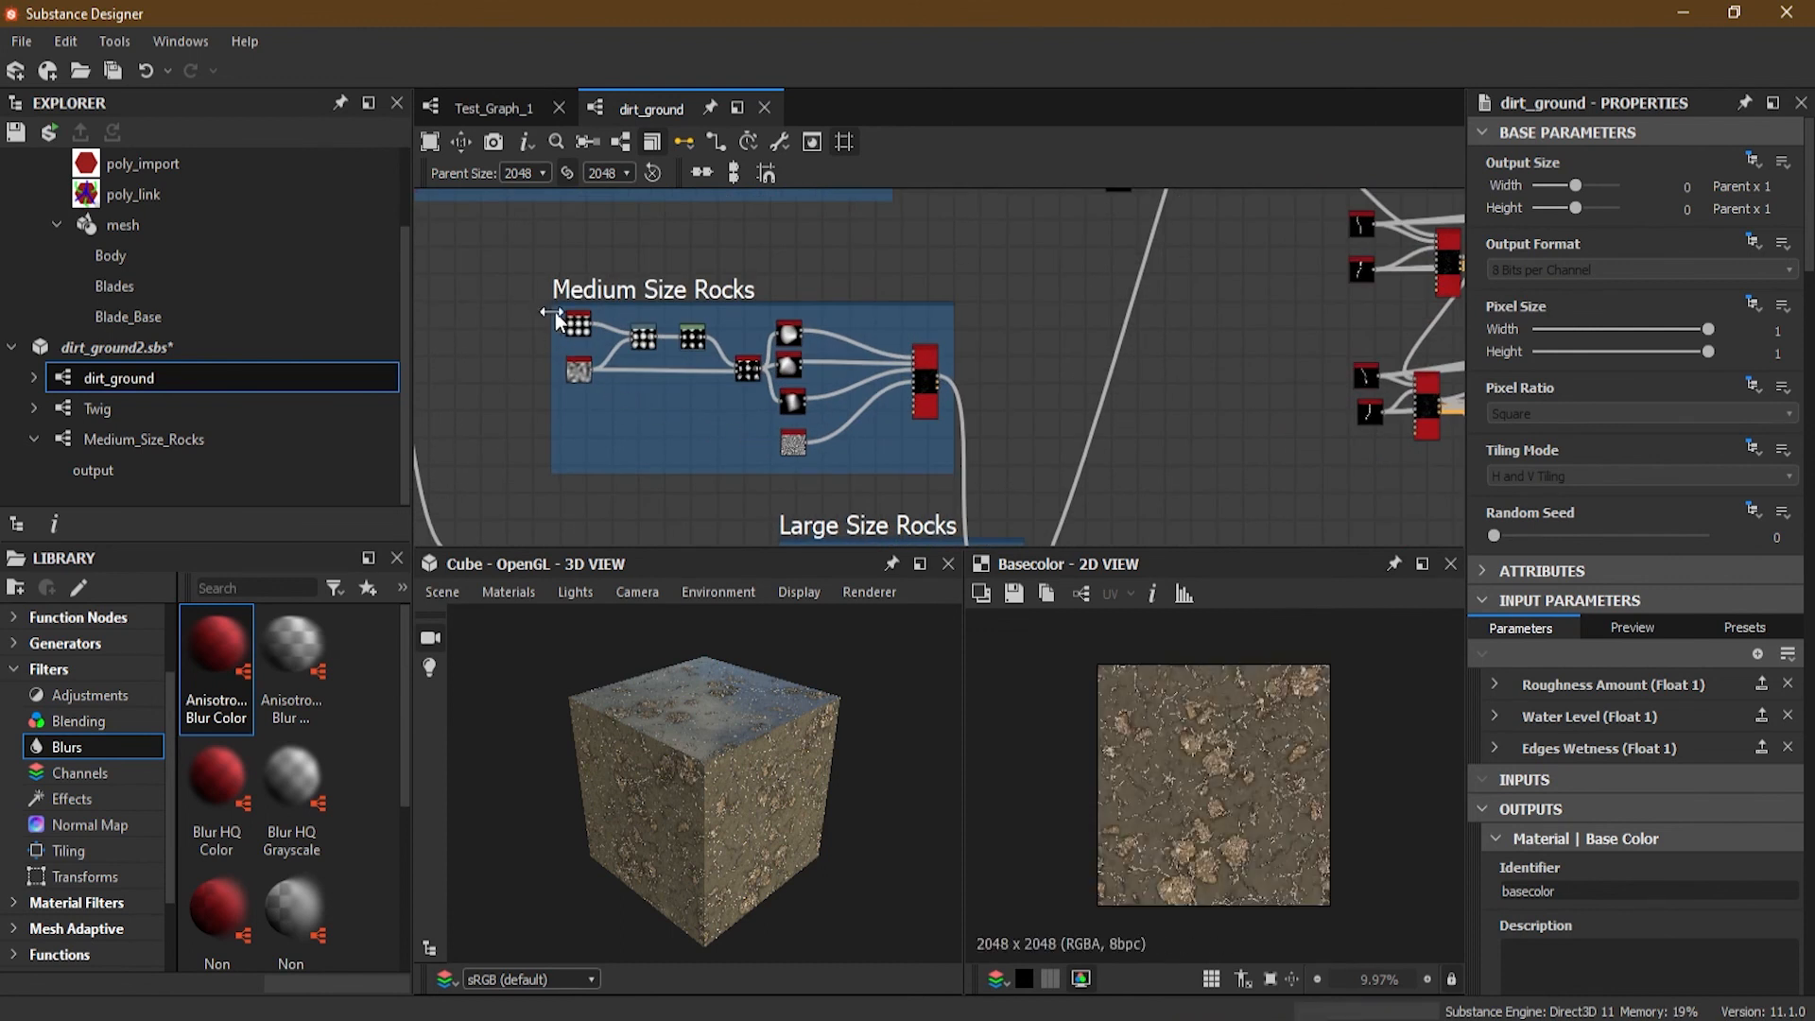
scroll(556, 317, "up", 2)
left_click_drag(567, 314, 1092, 508)
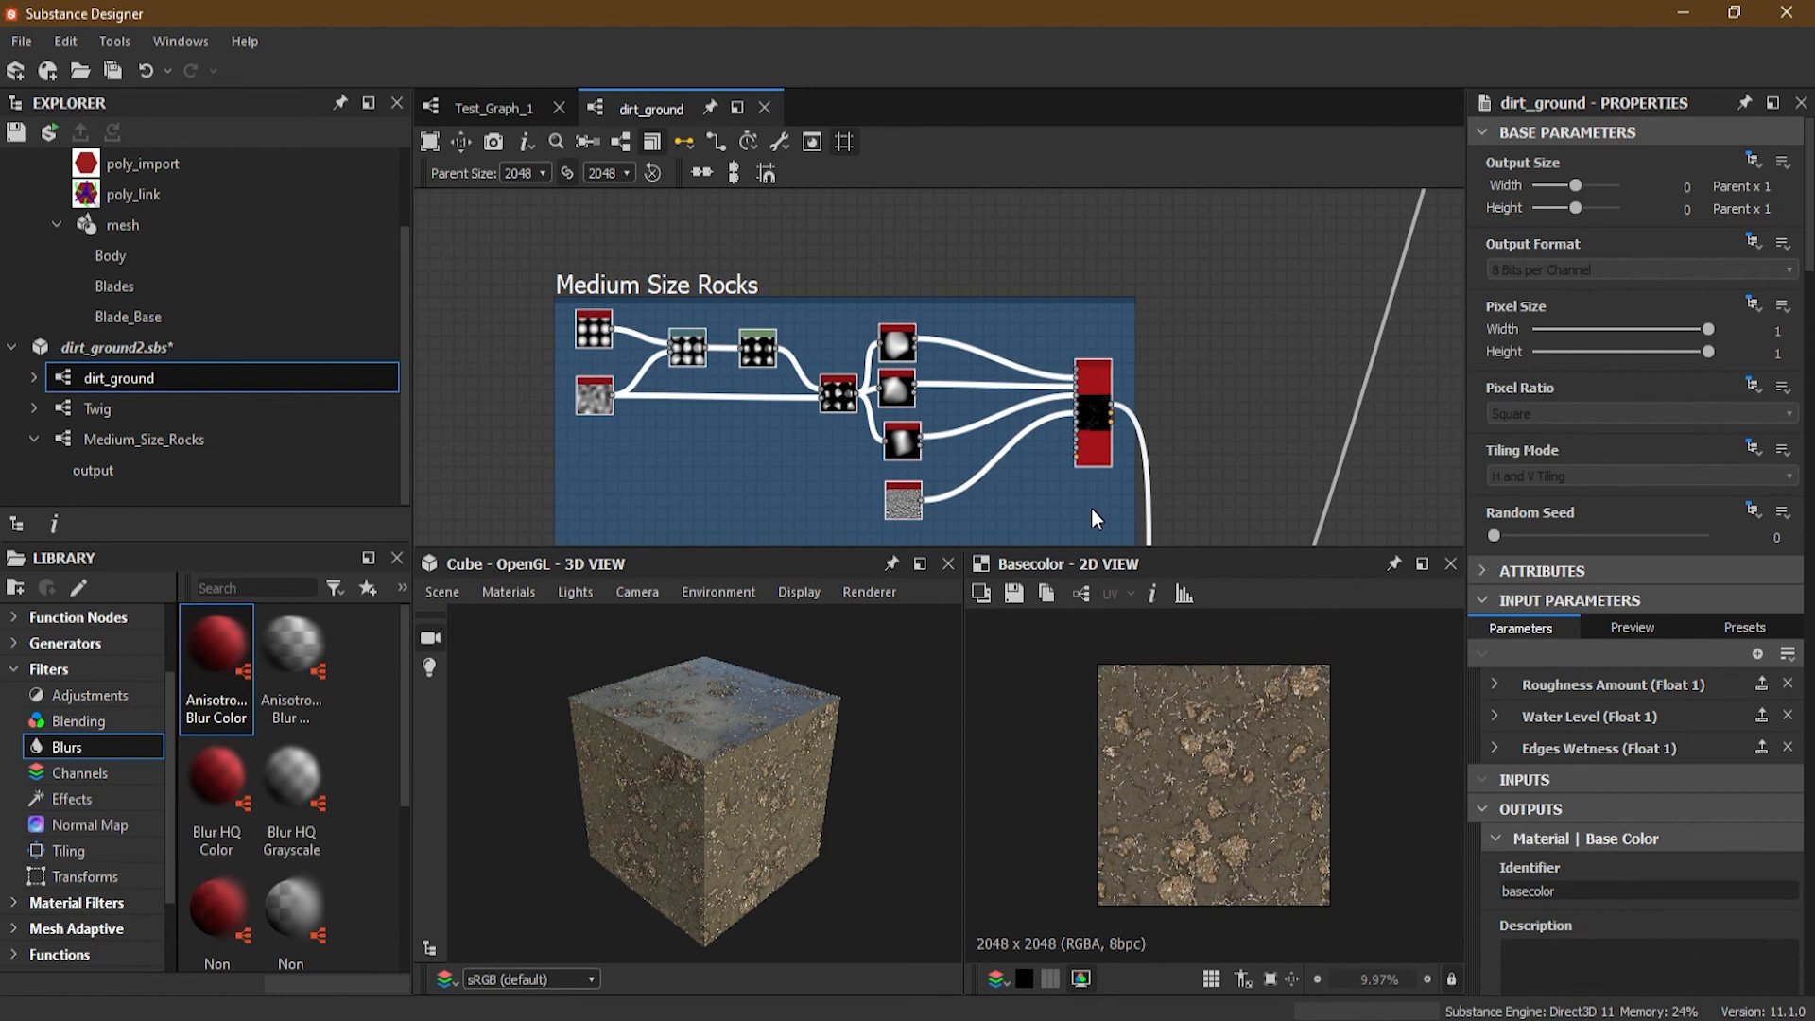
key("Delete")
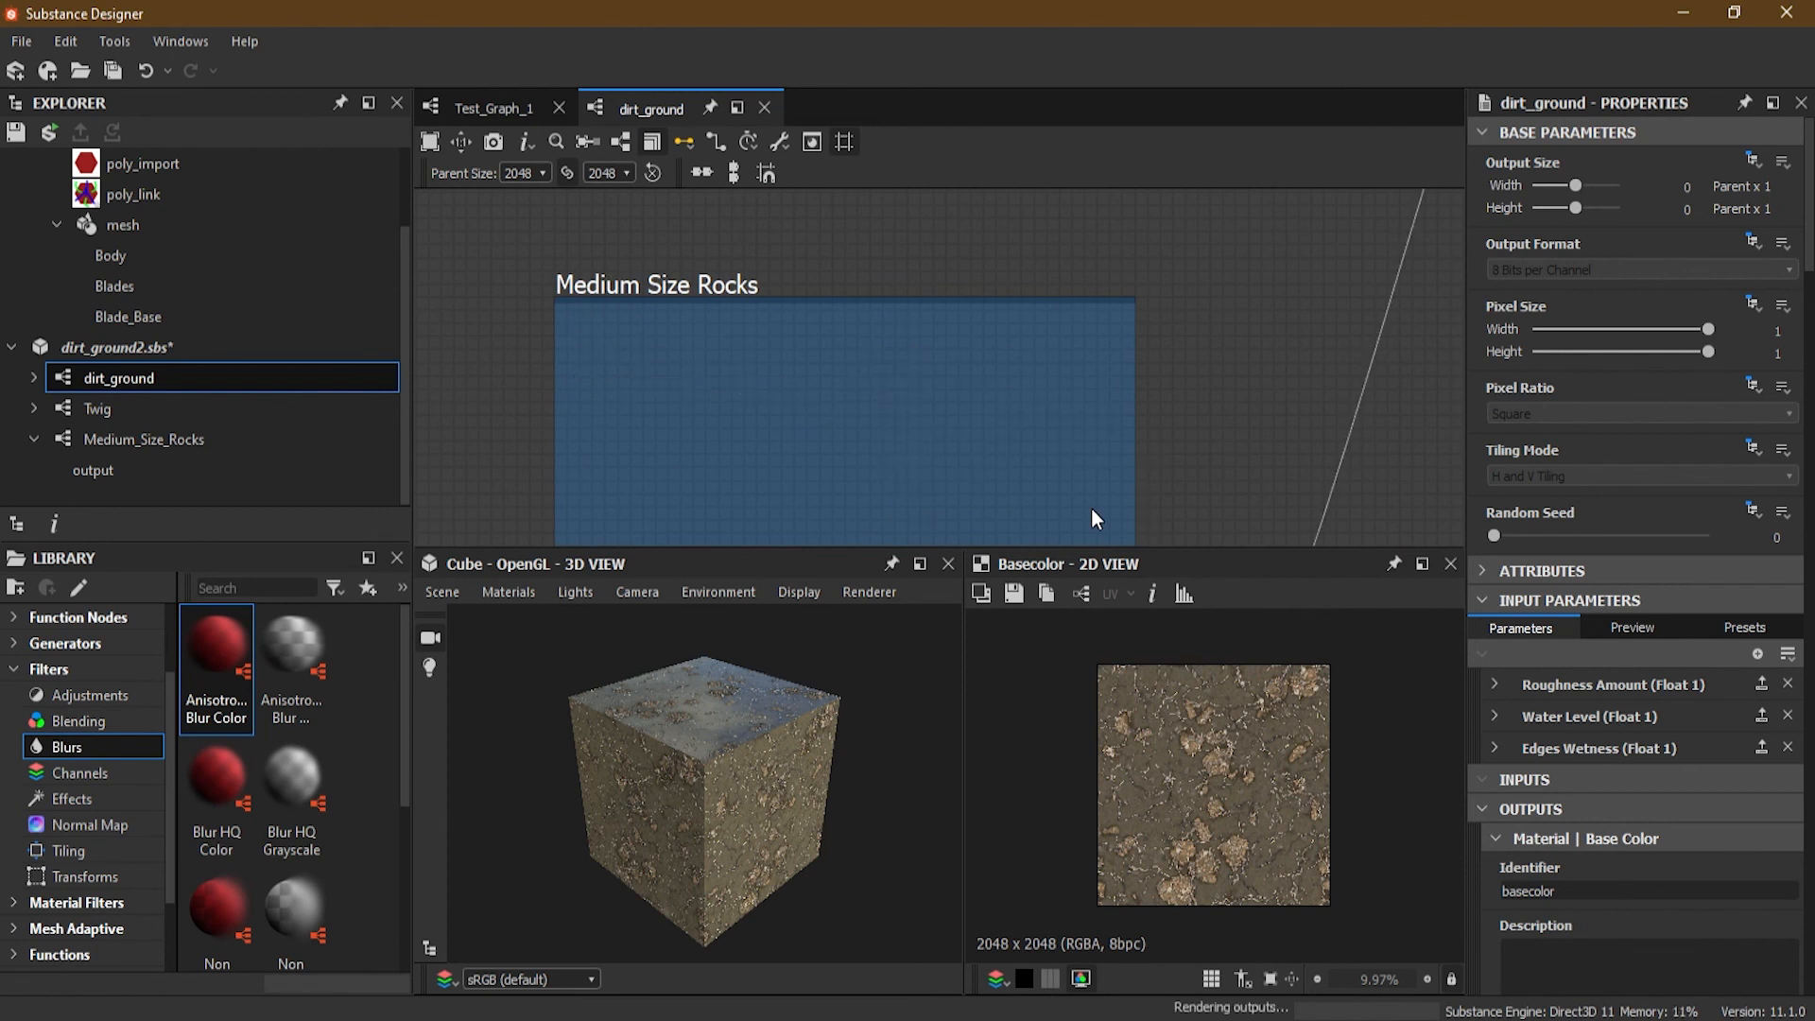
Step: Place an instance of the Medium_Size_Rocks graph inside the empty Medium Size Rocks frame
scroll(1051, 465, "down", 2)
middle_click_drag(1052, 465, 1081, 392)
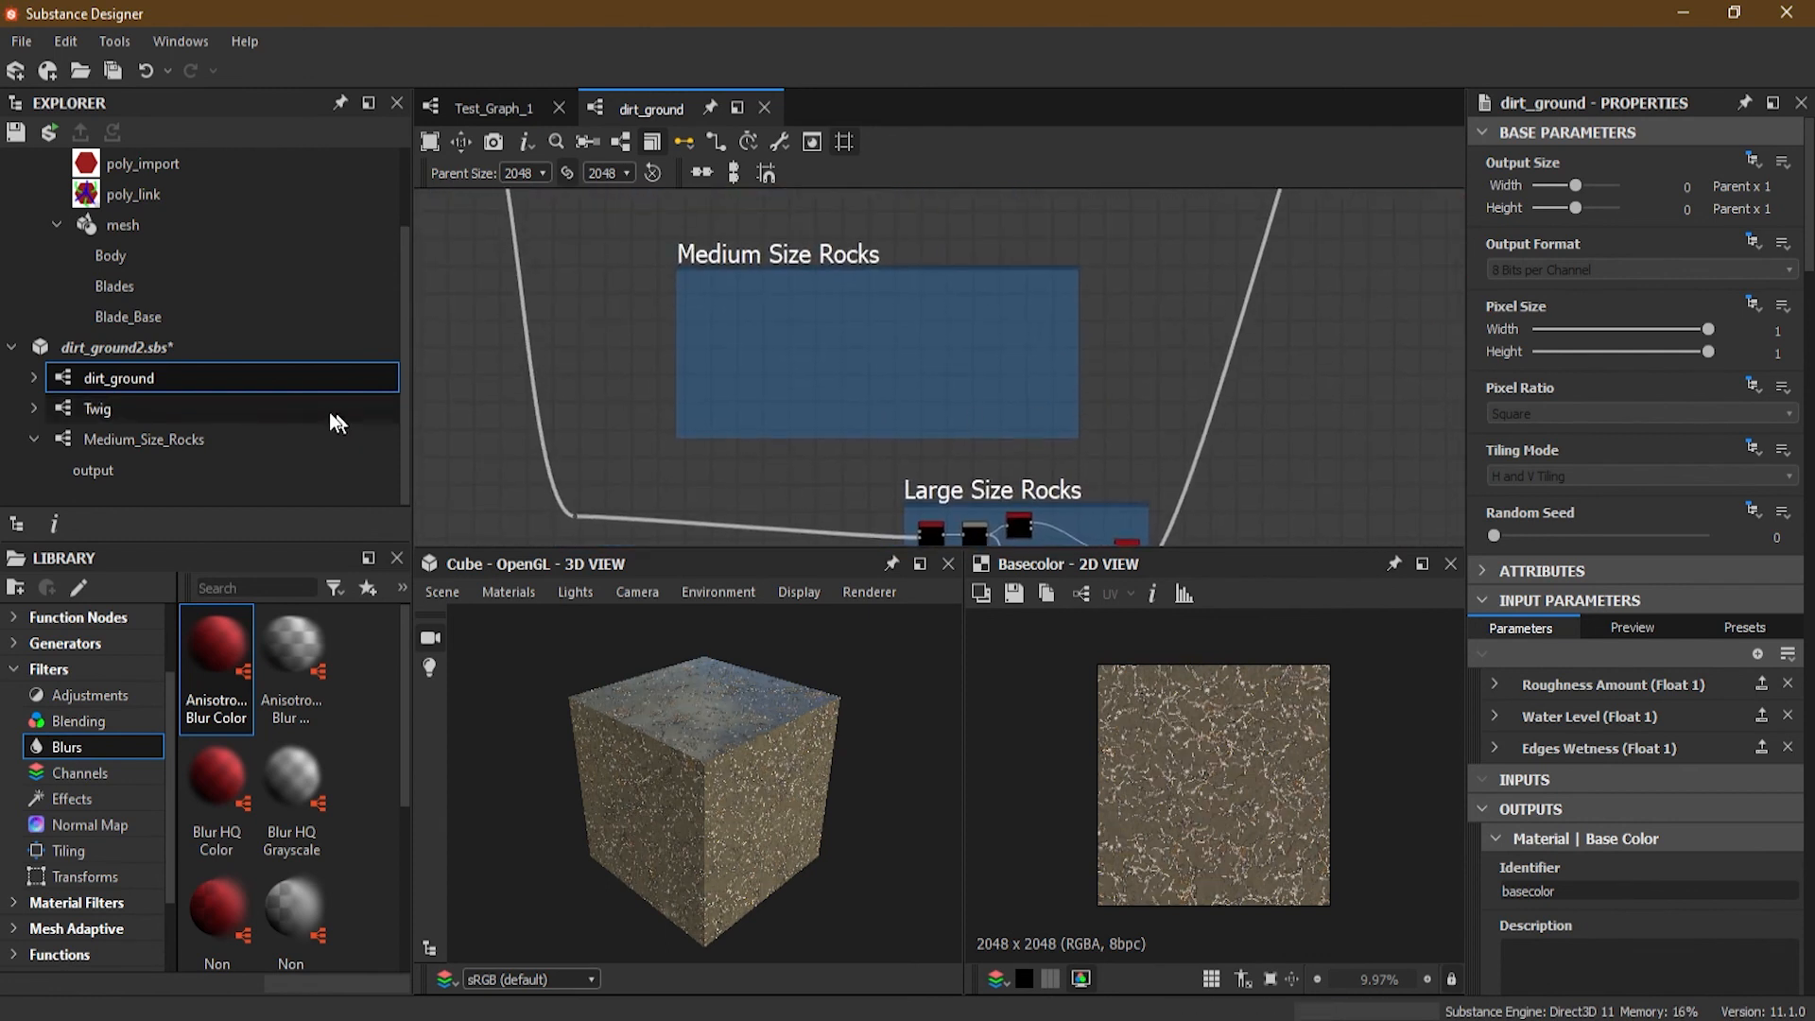
left_click(132, 439)
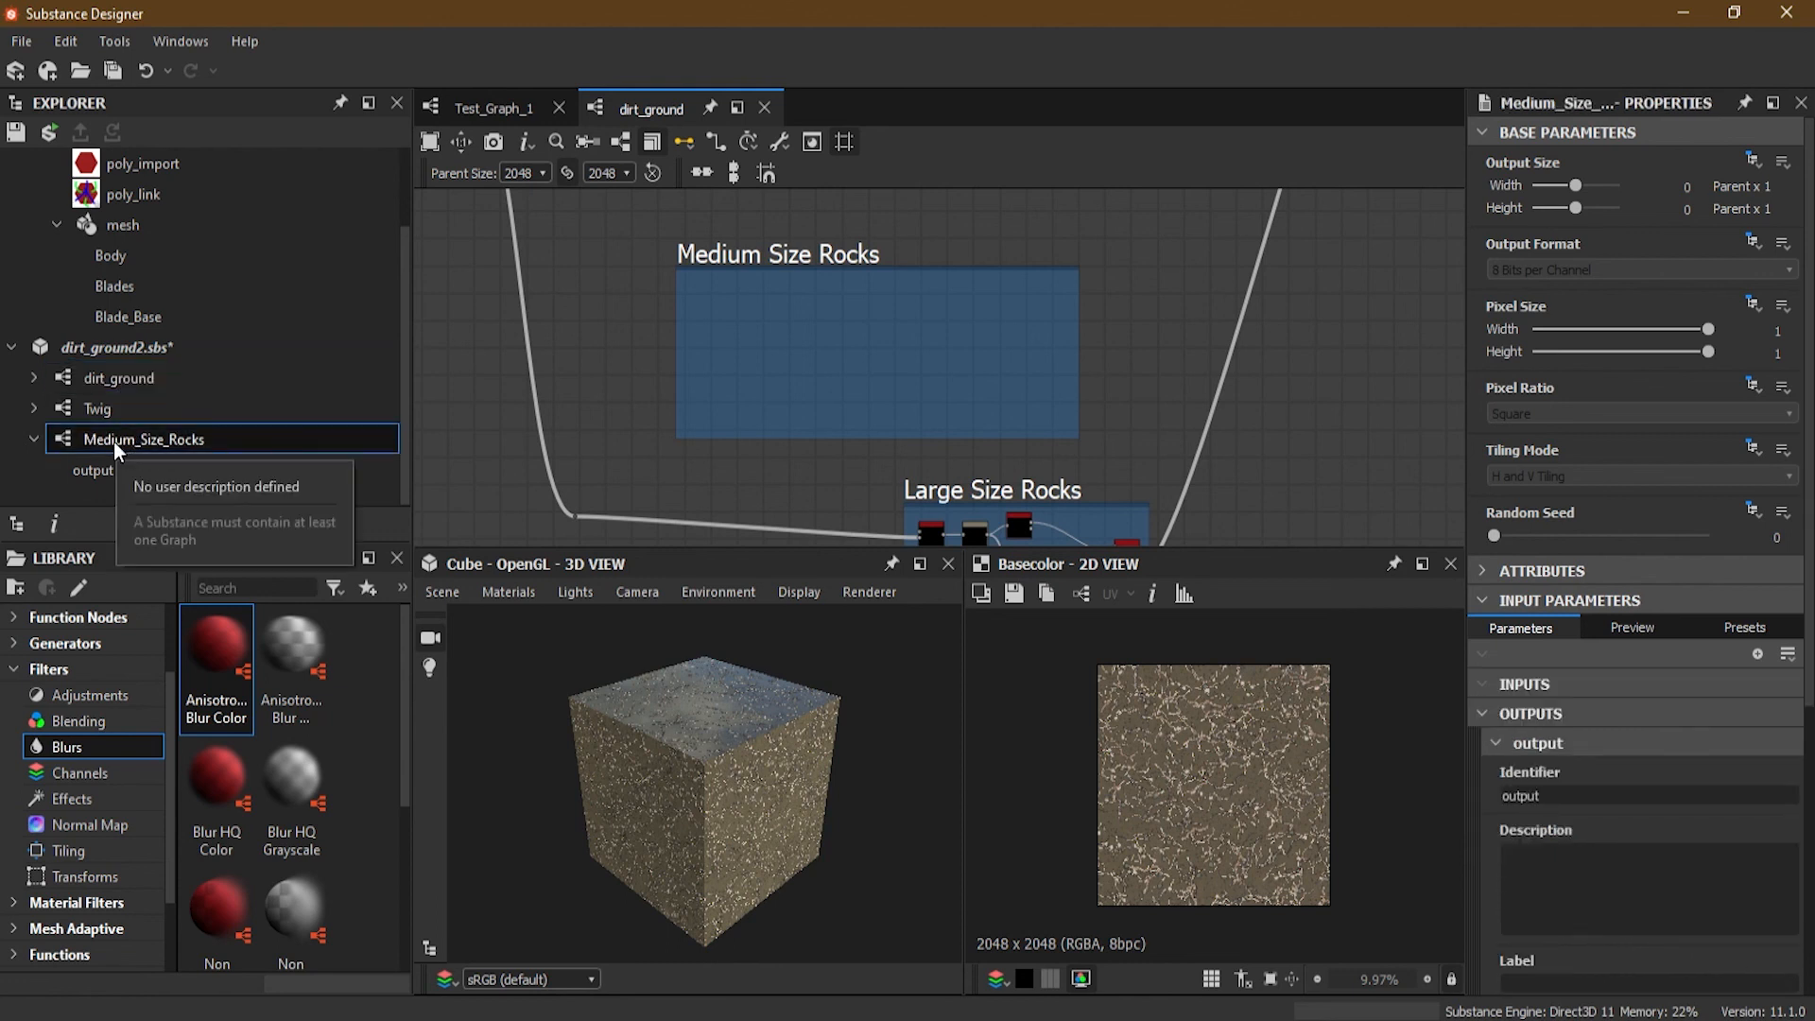
left_click_drag(114, 441, 846, 351)
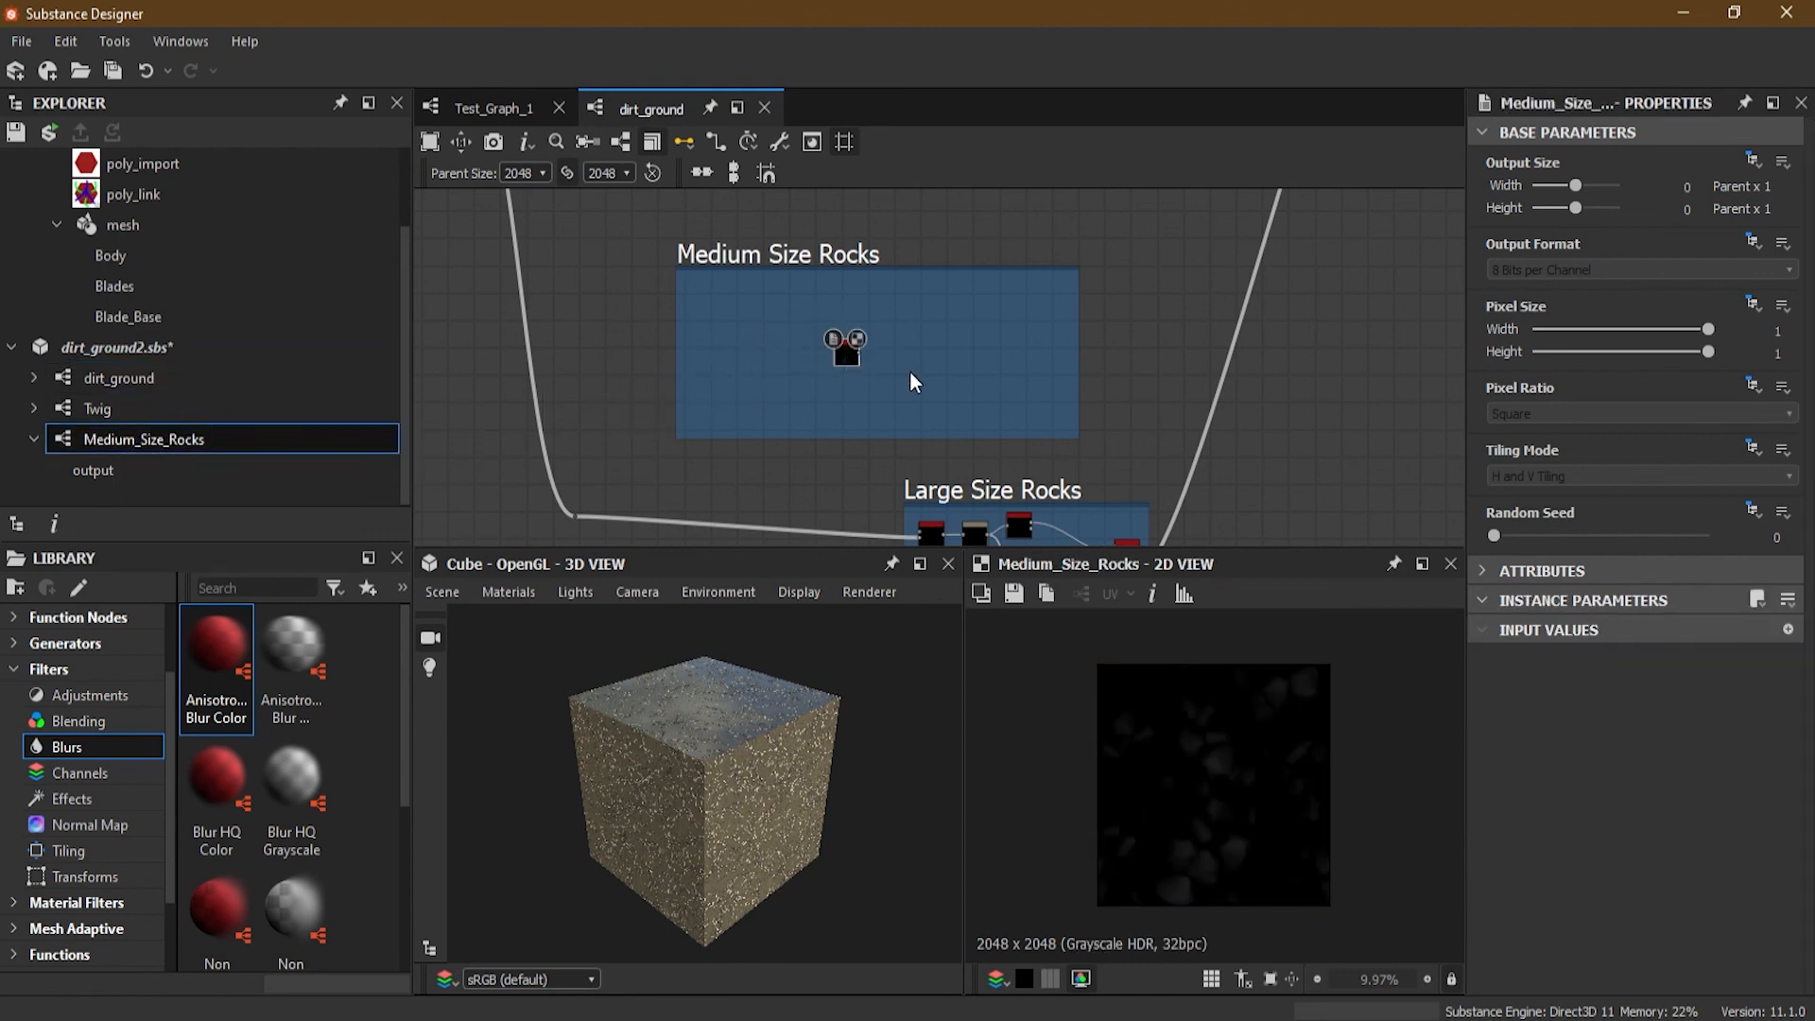
Step: Connect the Medium_Size_Rocks instance's output to the Background Height input of the Shape Splatter in the Large Size Rocks frame
scroll(880, 383, "up", 1)
scroll(879, 390, "up", 2)
left_click_drag(819, 297, 908, 81)
scroll(1101, 423, "down", 3)
middle_click_drag(1268, 499, 987, 222)
left_click_drag(907, 81, 1099, 406)
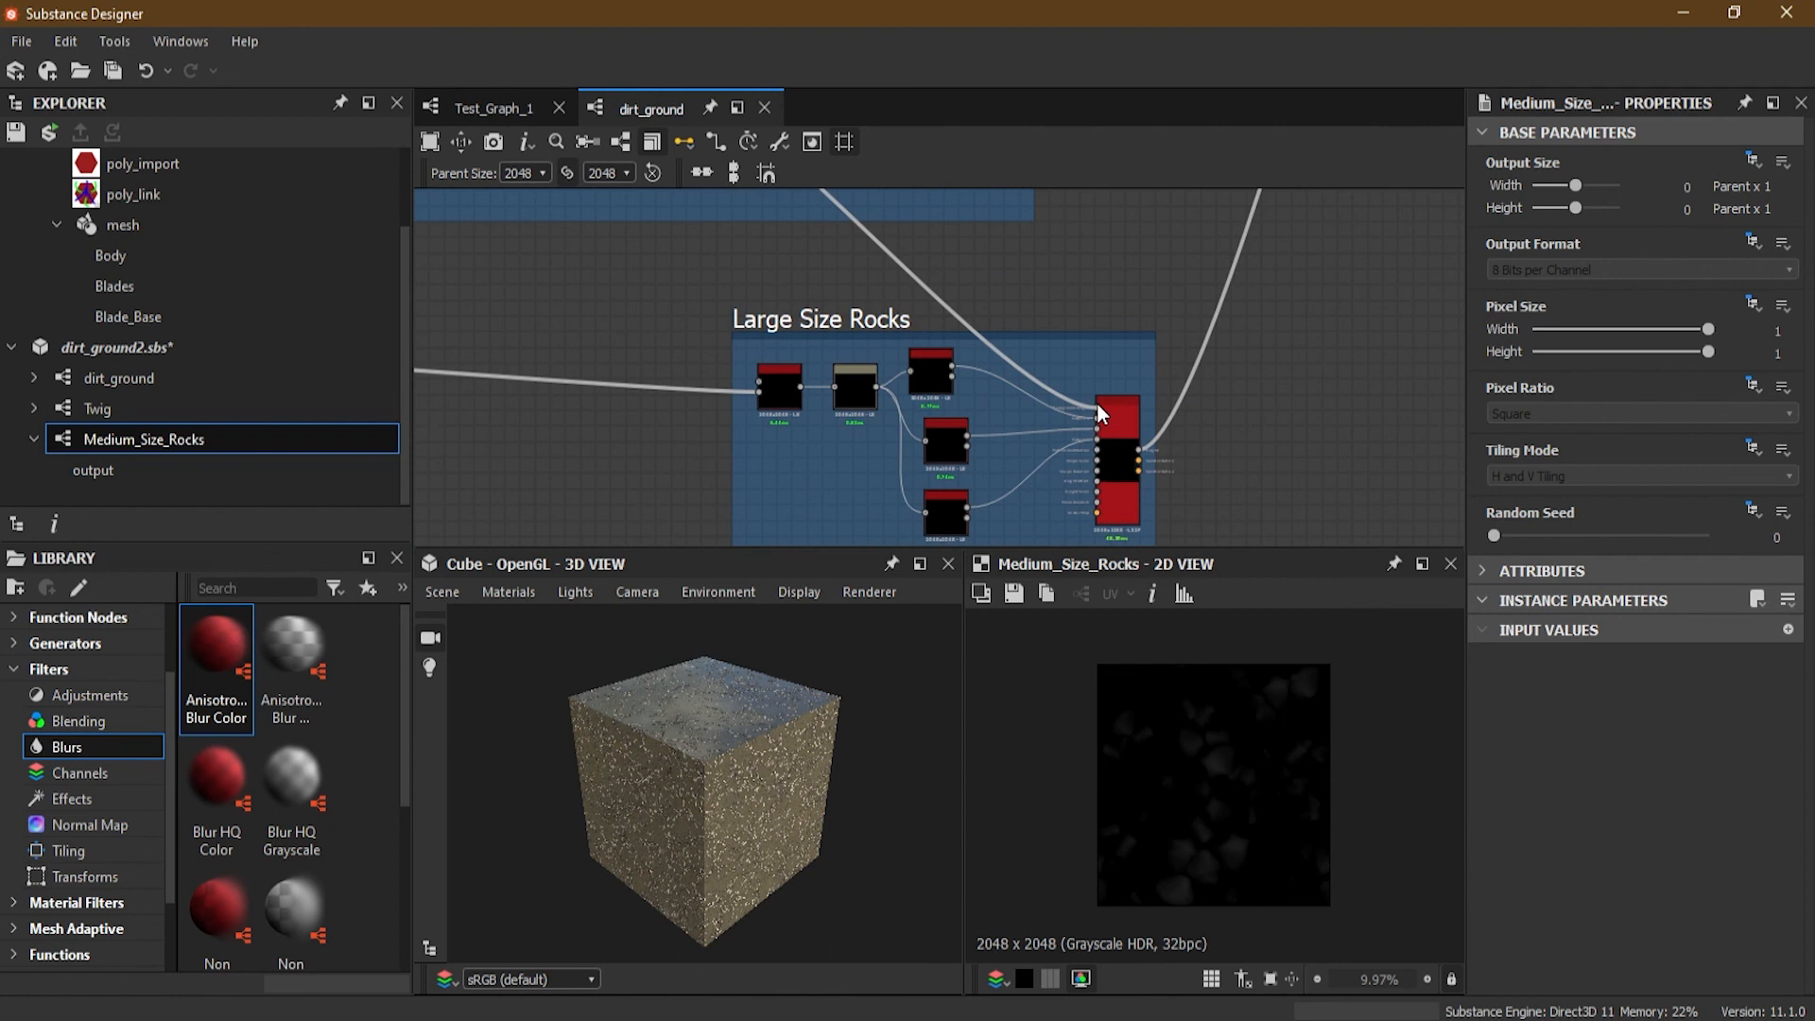
scroll(1004, 326, "down", 3)
middle_click_drag(985, 310, 1062, 327)
scroll(999, 395, "up", 2)
scroll(875, 225, "up", 2)
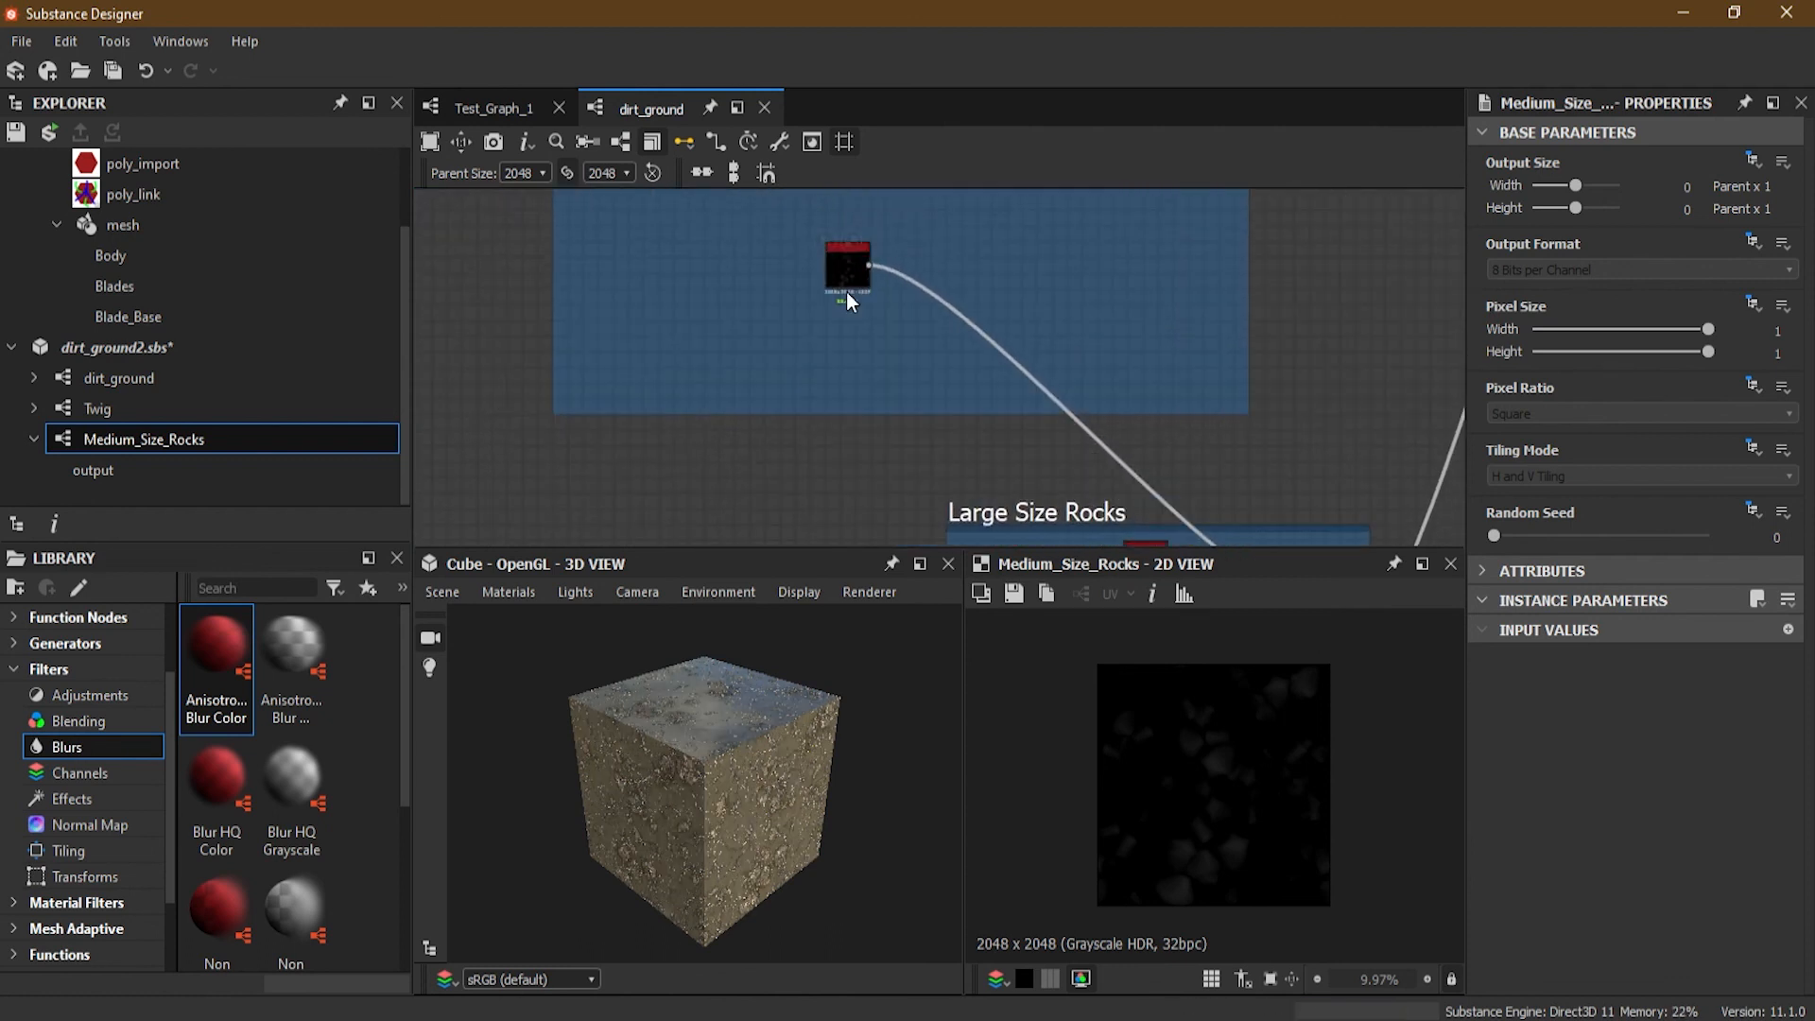
scroll(983, 350, "down", 3)
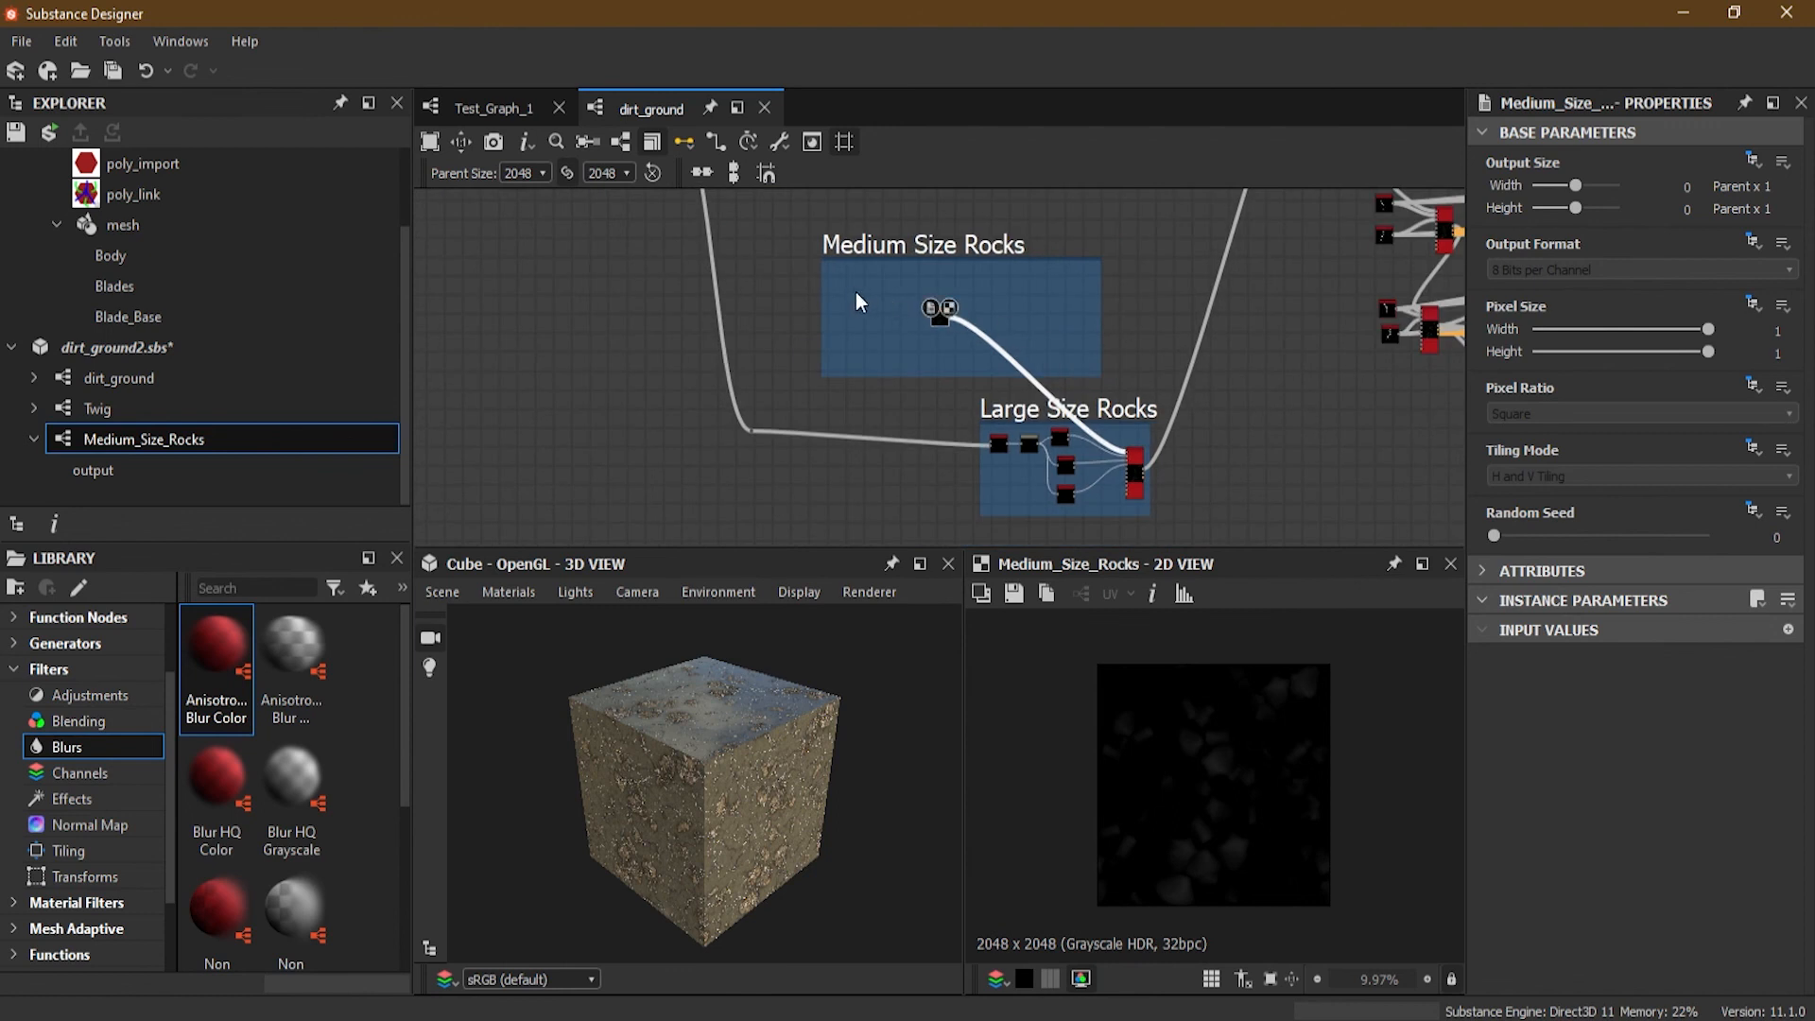
middle_click_drag(1217, 434, 1139, 443)
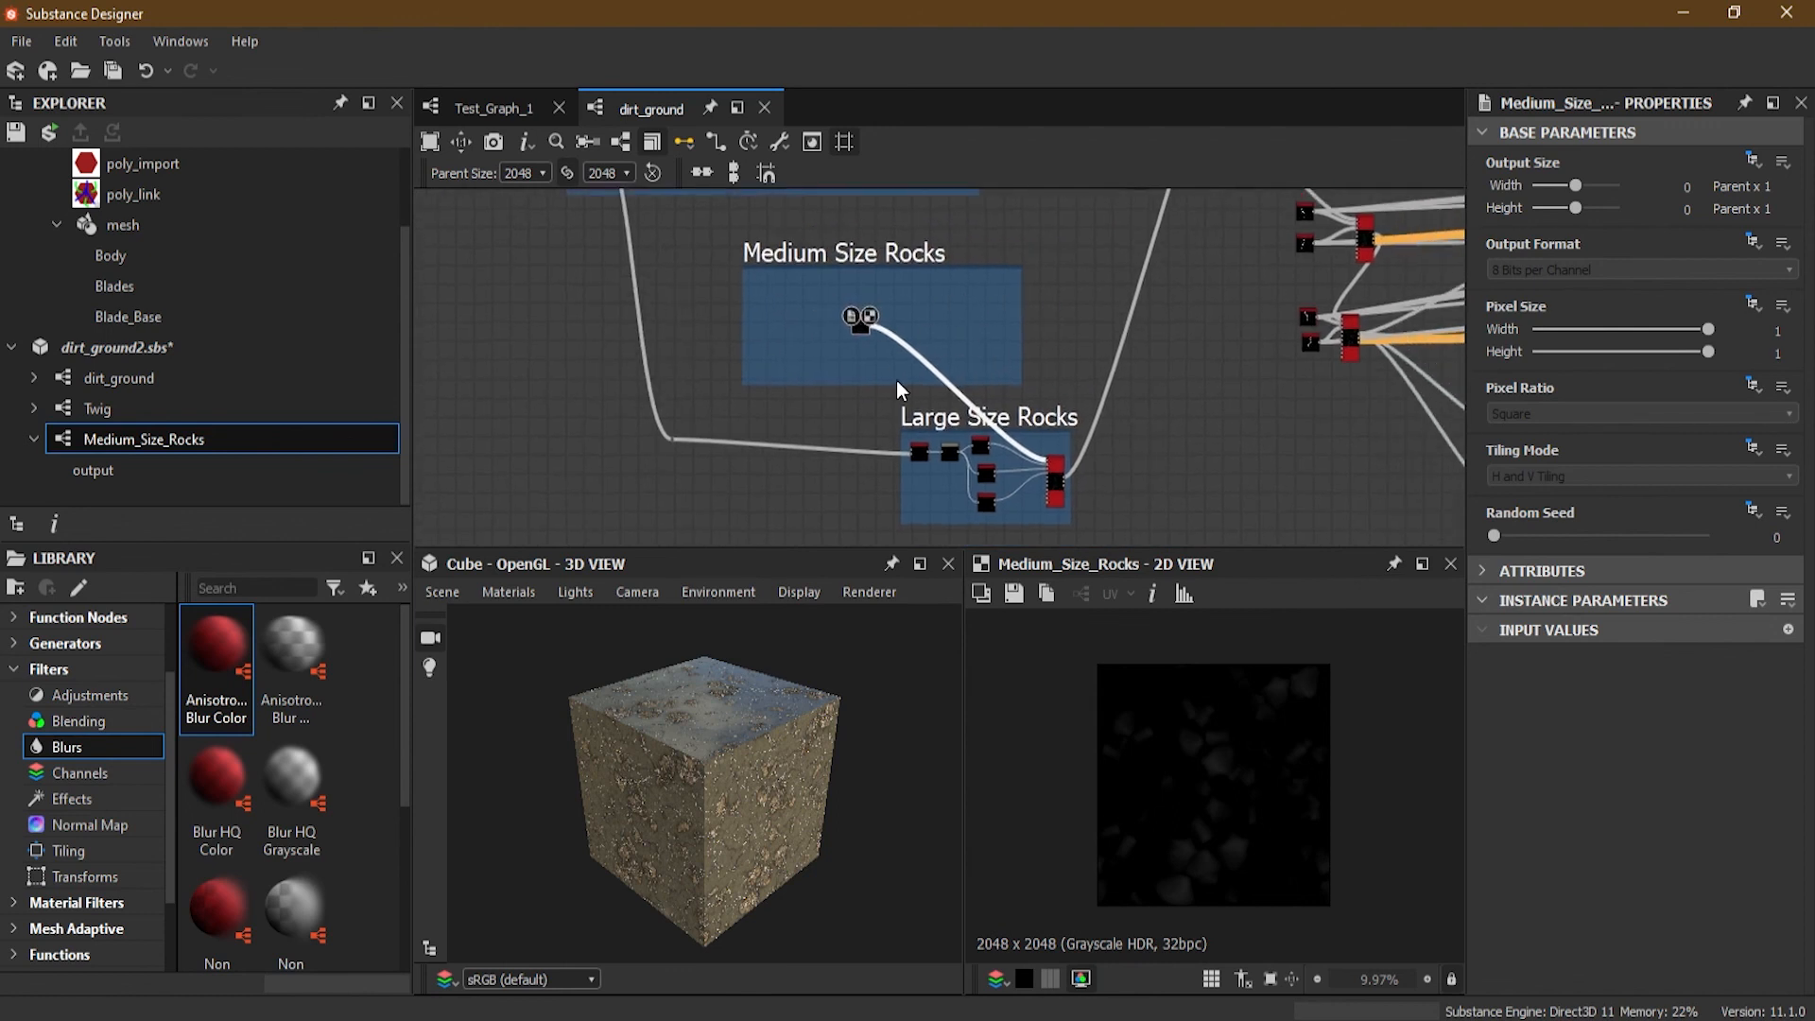